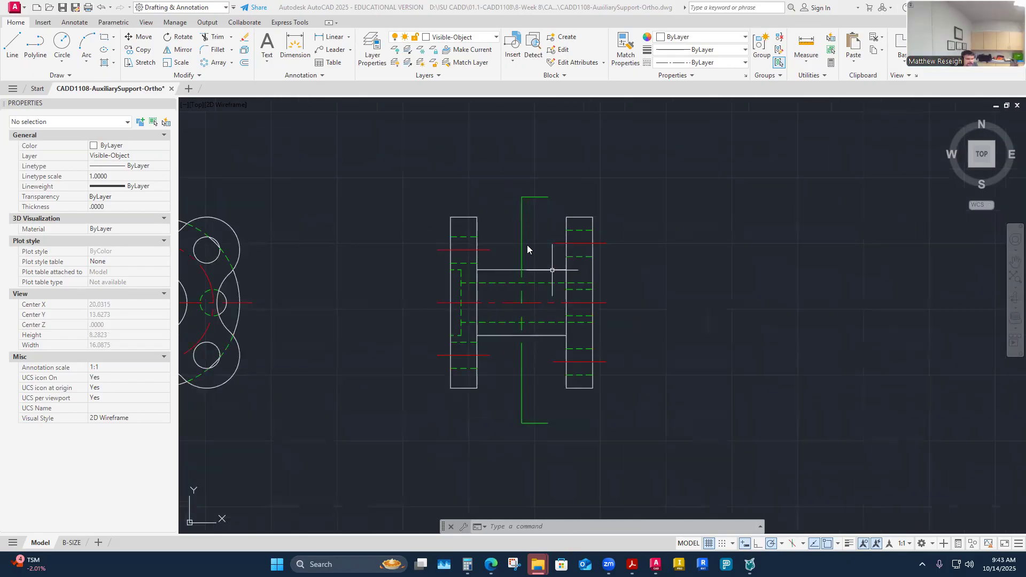
- Examine the circular front view and the flanged side view with its cutting-plane line
{"action": "scroll", "coordinate": [591, 222], "scroll_direction": "up", "scroll_amount": 2}
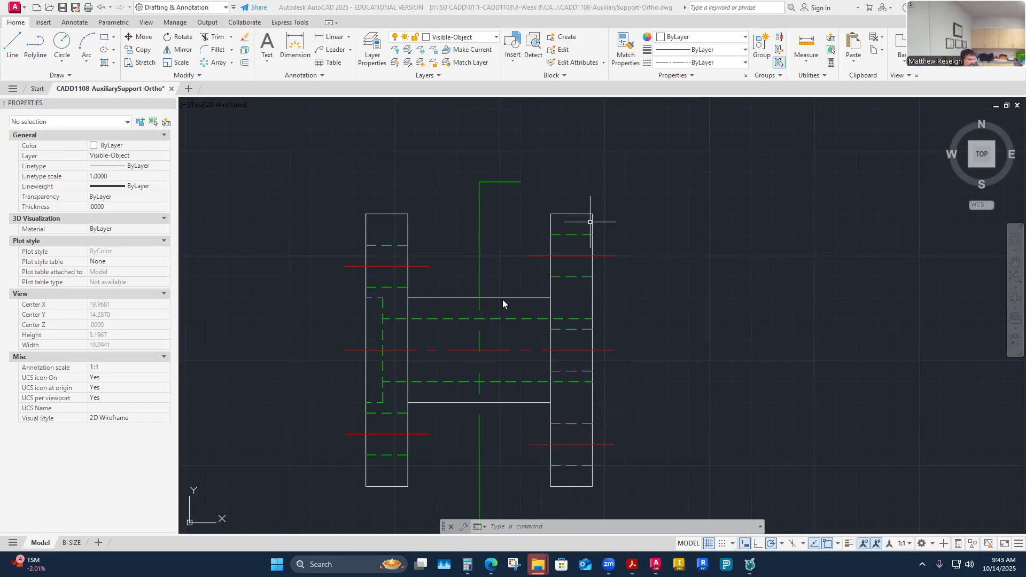
{"action": "scroll", "coordinate": [503, 300], "scroll_direction": "down", "scroll_amount": 4}
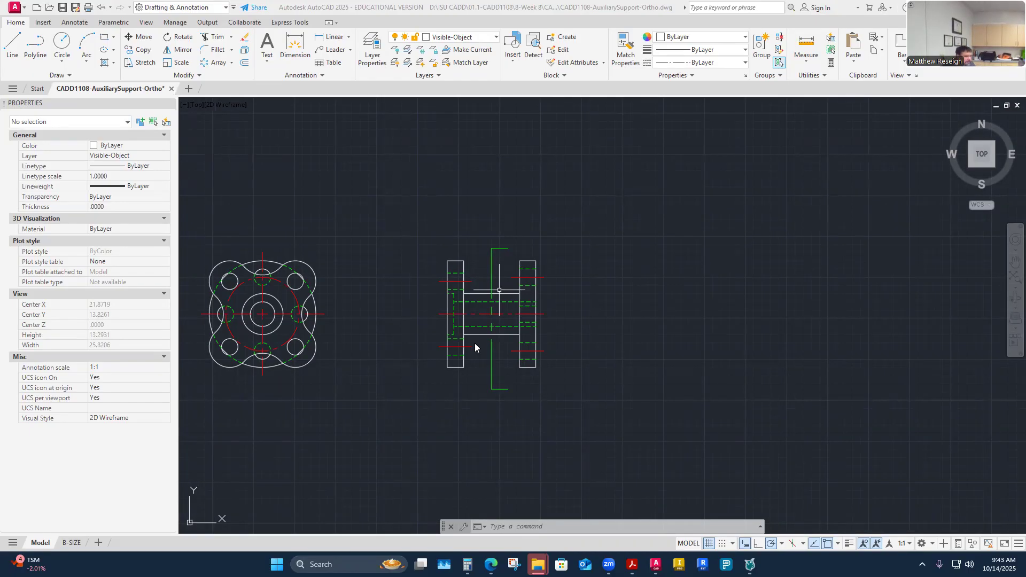
{"action": "scroll", "coordinate": [527, 332], "scroll_direction": "up", "scroll_amount": 2}
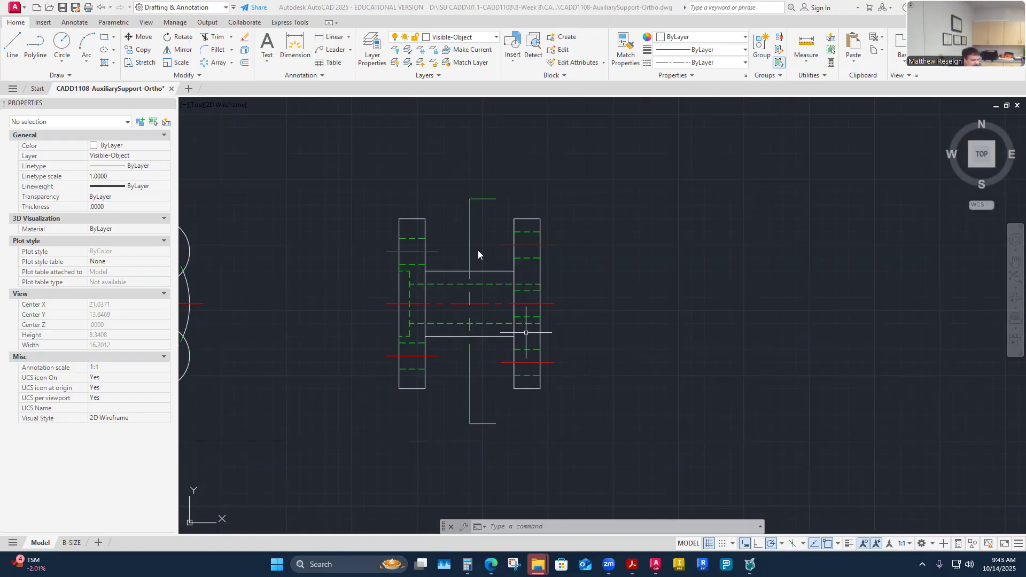
{"action": "scroll", "coordinate": [473, 271], "scroll_direction": "down", "scroll_amount": 3}
{"action": "scroll", "coordinate": [473, 271], "scroll_direction": "up", "scroll_amount": 3}
{"action": "scroll", "coordinate": [473, 270], "scroll_direction": "down", "scroll_amount": 2}
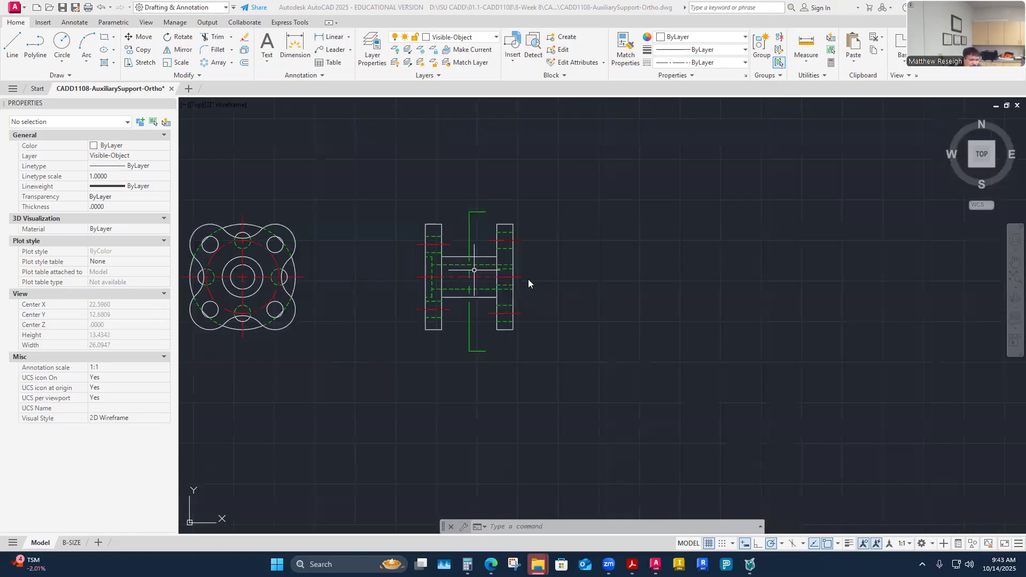
{"action": "scroll", "coordinate": [471, 281], "scroll_direction": "down", "scroll_amount": 2}
{"action": "scroll", "coordinate": [415, 279], "scroll_direction": "up", "scroll_amount": 4}
{"action": "scroll", "coordinate": [422, 286], "scroll_direction": "down", "scroll_amount": 4}
{"action": "scroll", "coordinate": [353, 273], "scroll_direction": "up", "scroll_amount": 2}
{"action": "scroll", "coordinate": [352, 270], "scroll_direction": "up", "scroll_amount": 2}
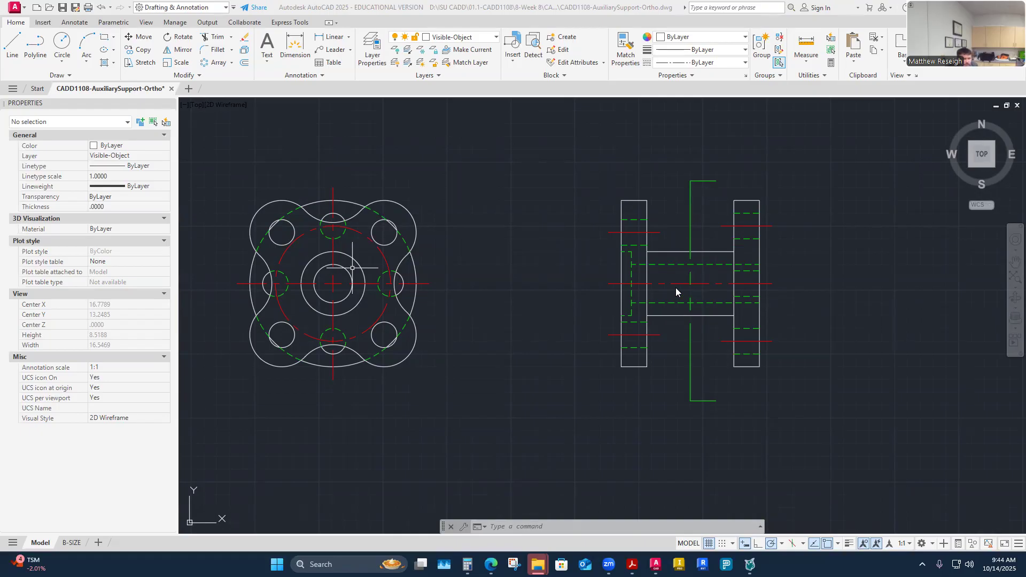
{"action": "scroll", "coordinate": [681, 286], "scroll_direction": "down", "scroll_amount": 4}
{"action": "scroll", "coordinate": [747, 277], "scroll_direction": "up", "scroll_amount": 4}
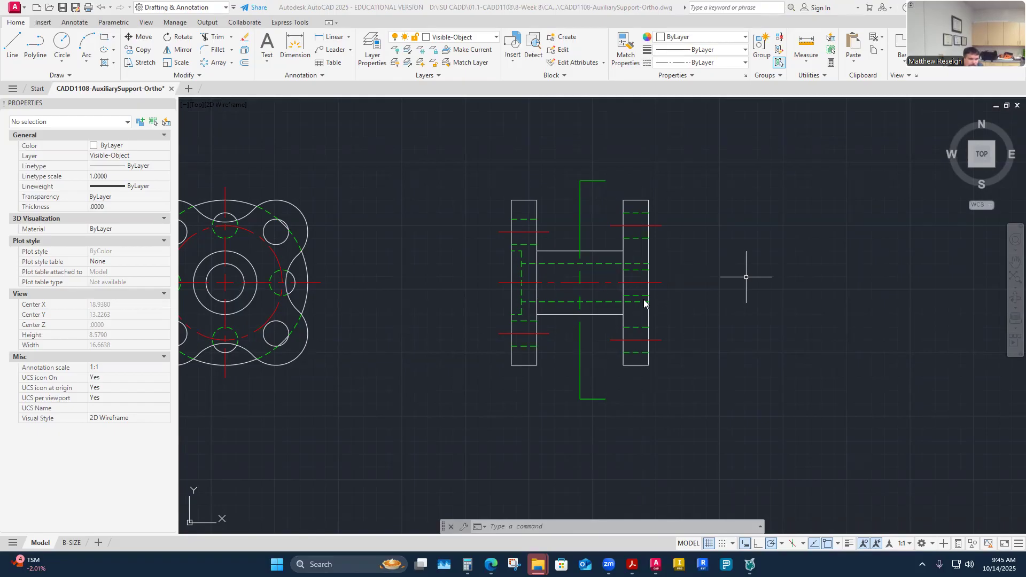
{"action": "scroll", "coordinate": [664, 295], "scroll_direction": "down", "scroll_amount": 2}
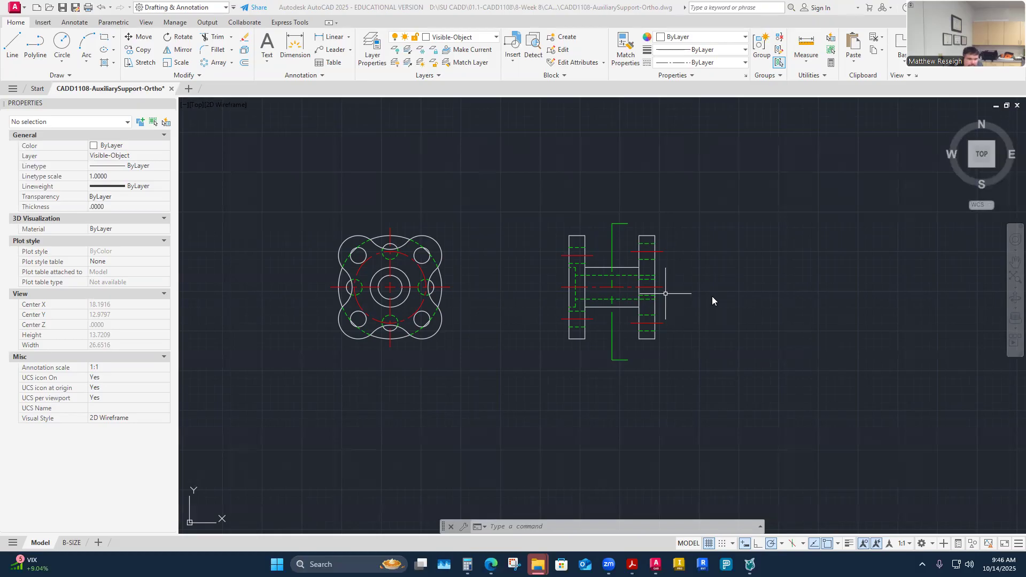
{"action": "scroll", "coordinate": [705, 297], "scroll_direction": "up", "scroll_amount": 2}
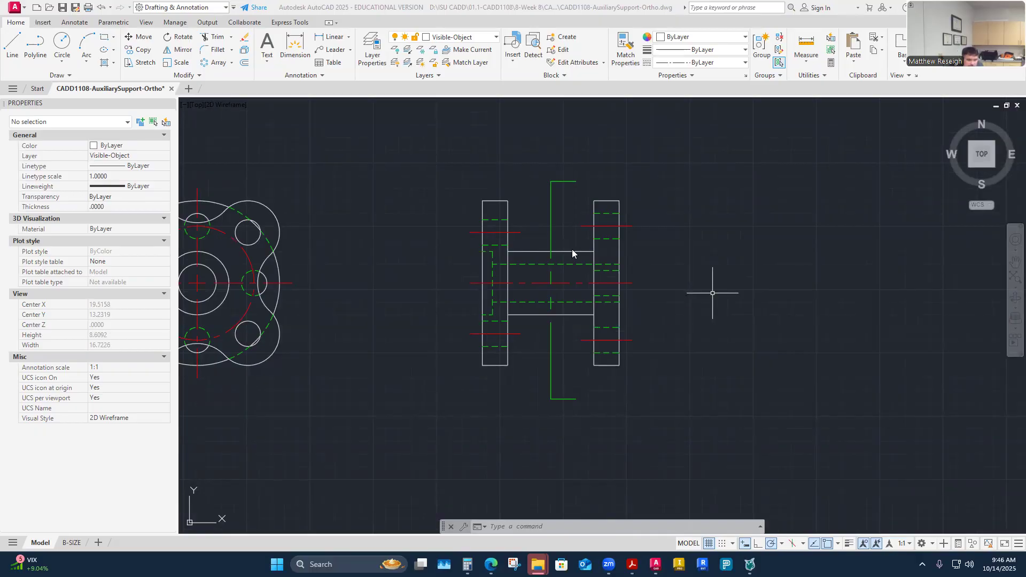
- Turn on the Construction layer to show the projection lines between the two views
{"action": "left_click", "coordinate": [496, 38]}
{"action": "left_click", "coordinate": [396, 127]}
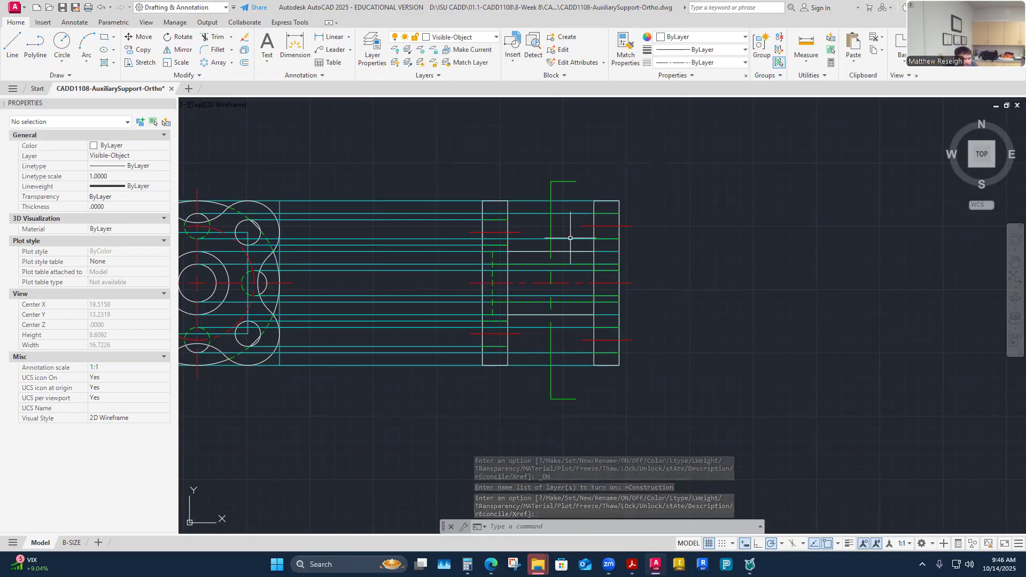
{"action": "scroll", "coordinate": [572, 237], "scroll_direction": "down", "scroll_amount": 2}
{"action": "scroll", "coordinate": [704, 256], "scroll_direction": "up", "scroll_amount": 2}
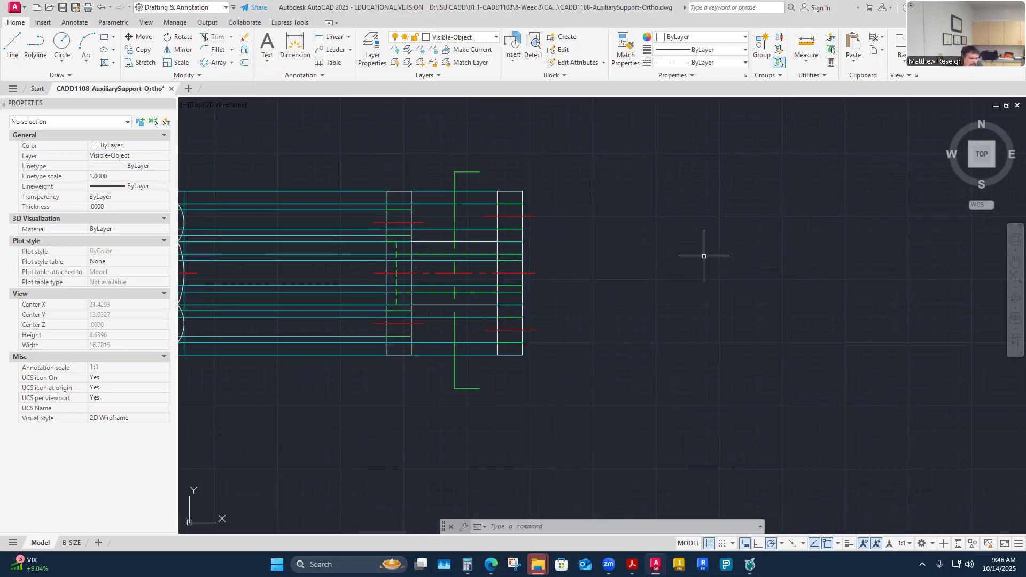
{"action": "scroll", "coordinate": [704, 256], "scroll_direction": "down", "scroll_amount": 4}
{"action": "scroll", "coordinate": [697, 259], "scroll_direction": "up", "scroll_amount": 2}
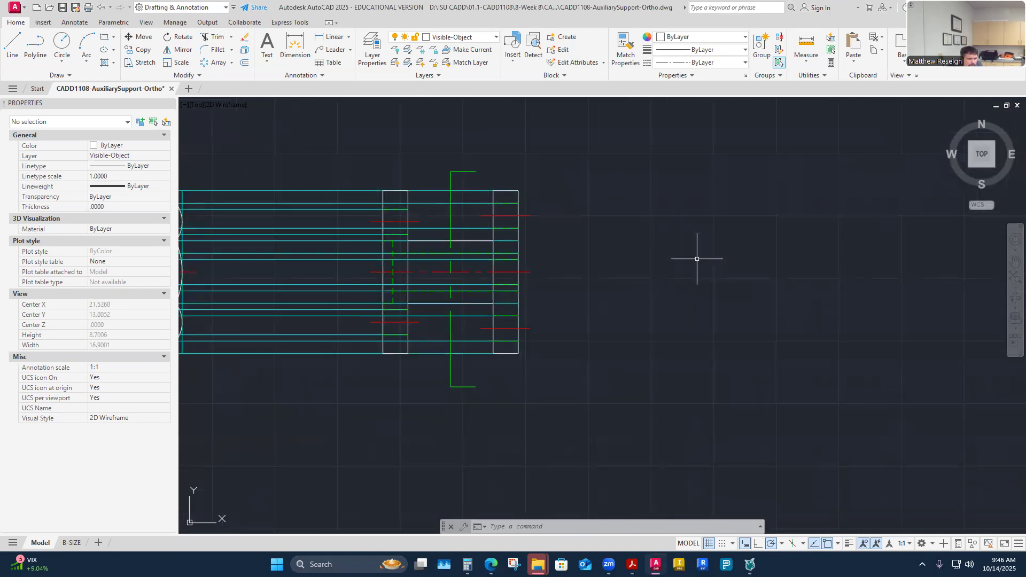
- Create a new layer named Construction2 based on the existing Construction layer's properties
{"action": "left_click", "coordinate": [493, 37]}
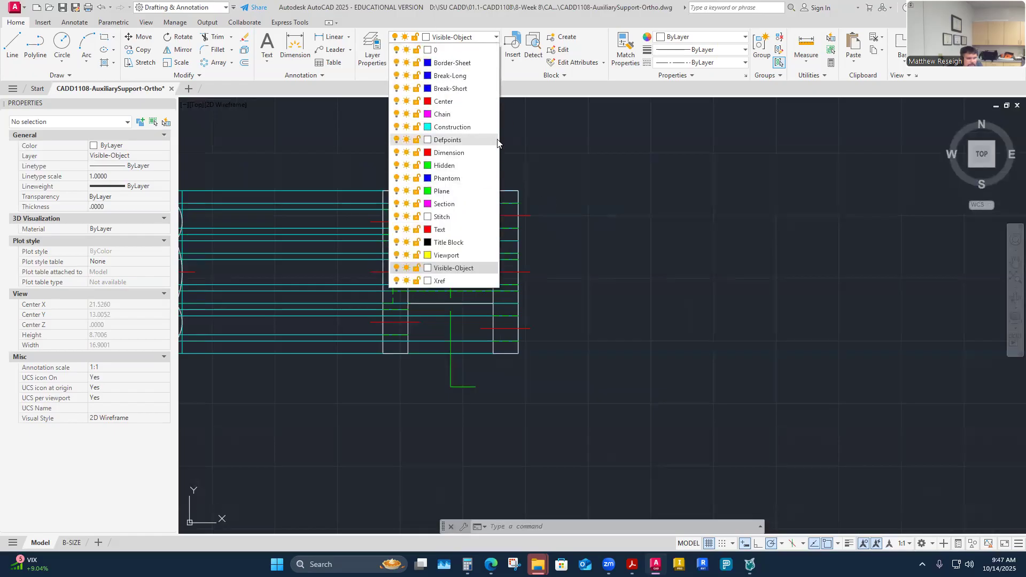
{"action": "left_click", "coordinate": [371, 62]}
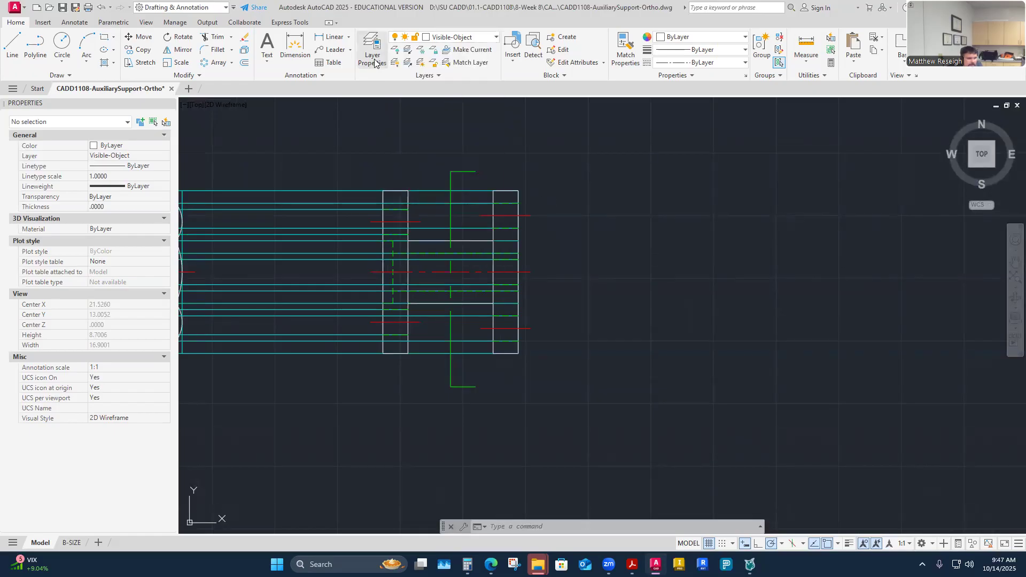
{"action": "left_click", "coordinate": [376, 62]}
{"action": "left_click", "coordinate": [359, 229]}
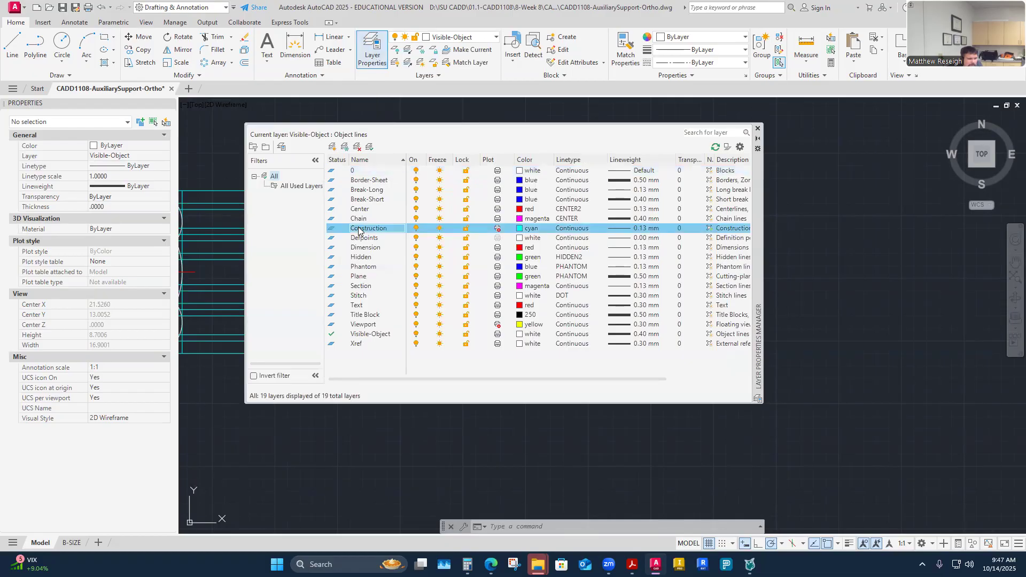
{"action": "left_click", "coordinate": [384, 229]}
{"action": "key", "text": "ctrl+c"}
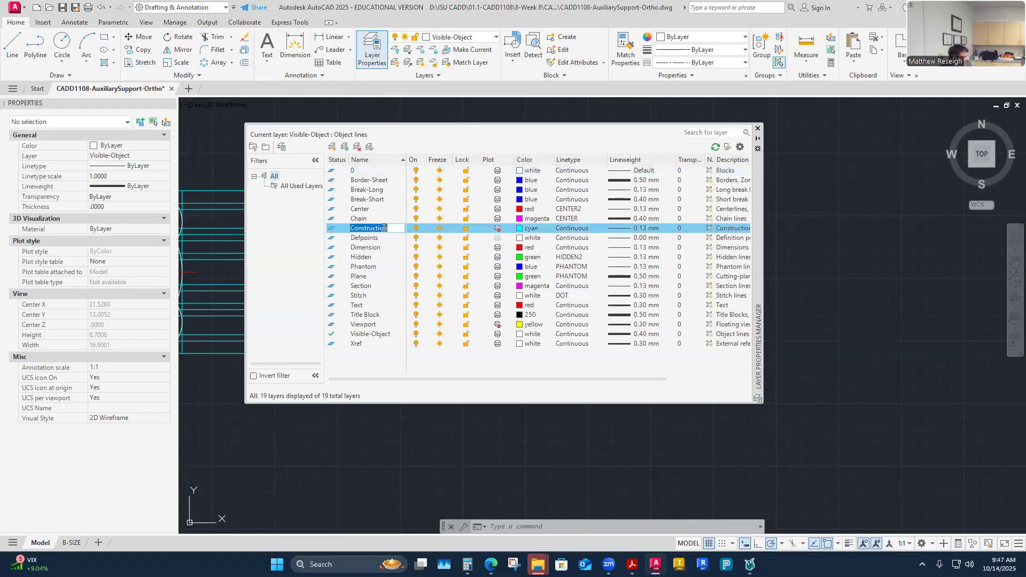
{"action": "left_click", "coordinate": [332, 147]}
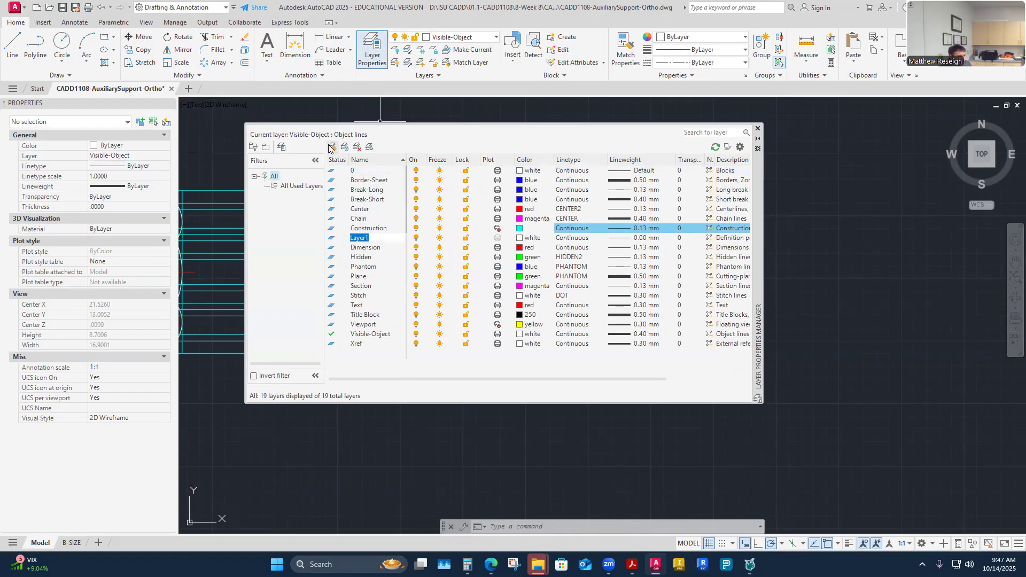
{"action": "key", "text": "ctrl+v"}
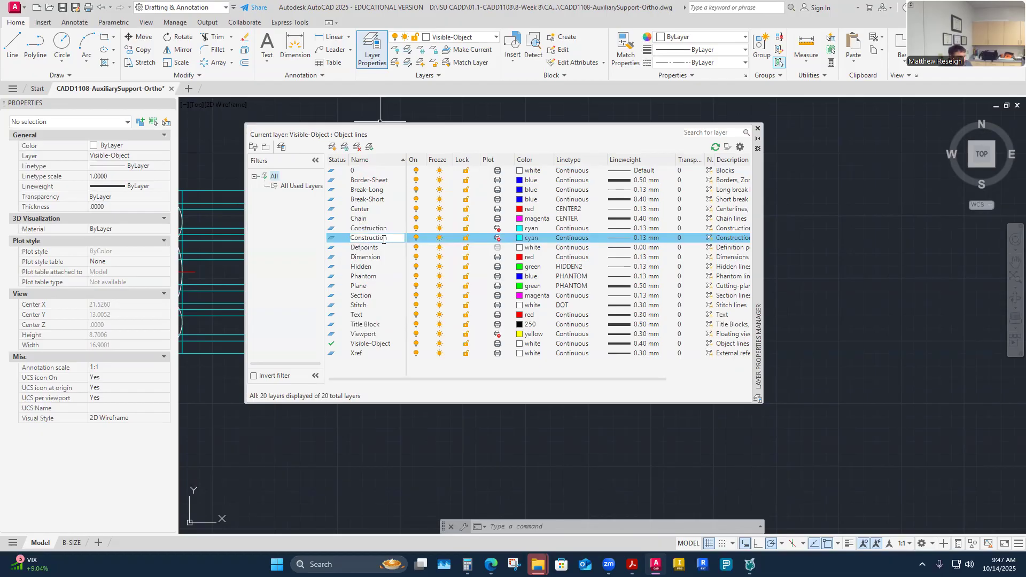
{"action": "type", "text": "2"}
{"action": "key", "text": "Return"}
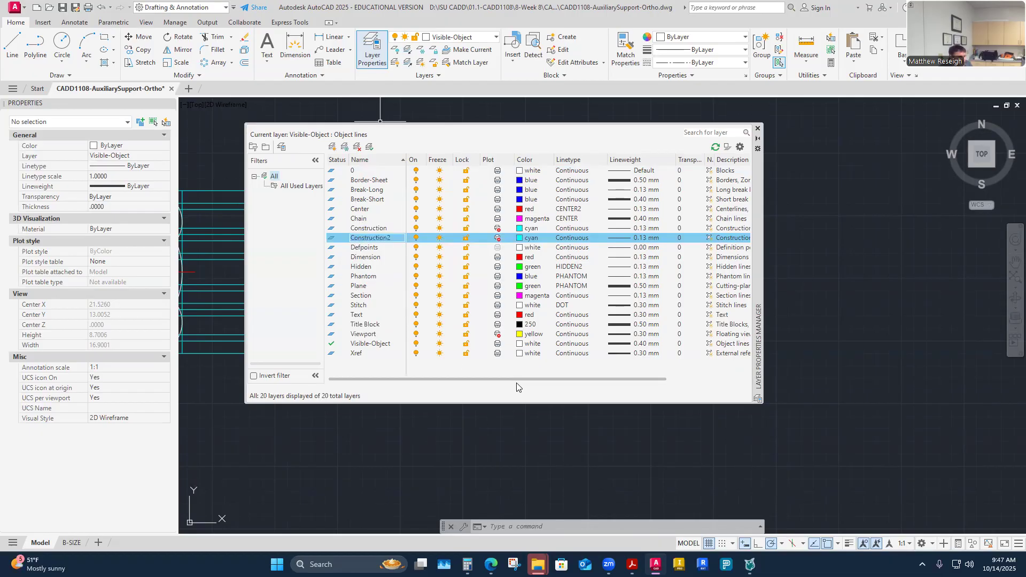
{"action": "left_click", "coordinate": [759, 130]}
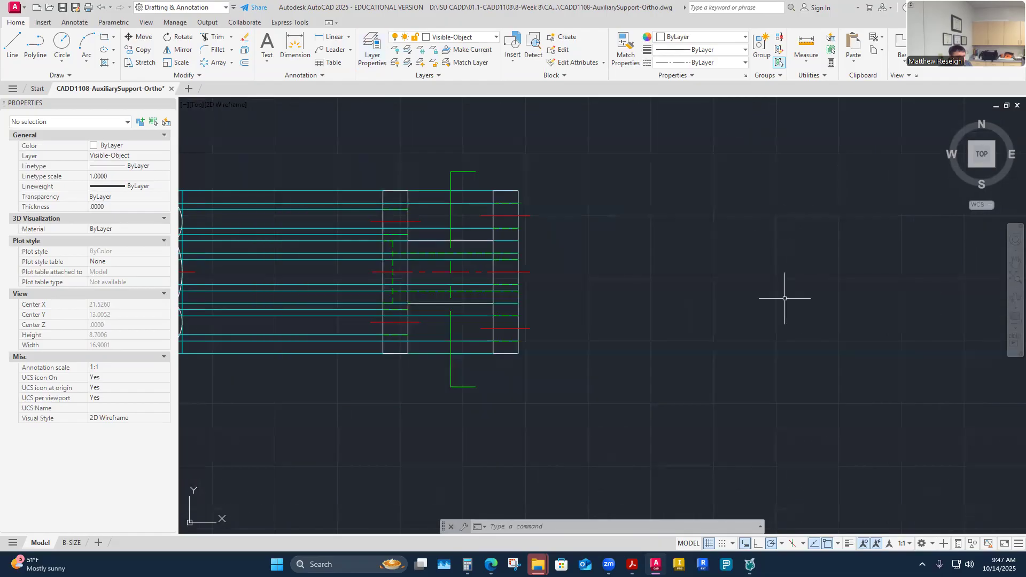
- Turn off the Construction layer and make Construction2 the current layer
{"action": "left_click", "coordinate": [496, 38]}
{"action": "left_click", "coordinate": [396, 127]}
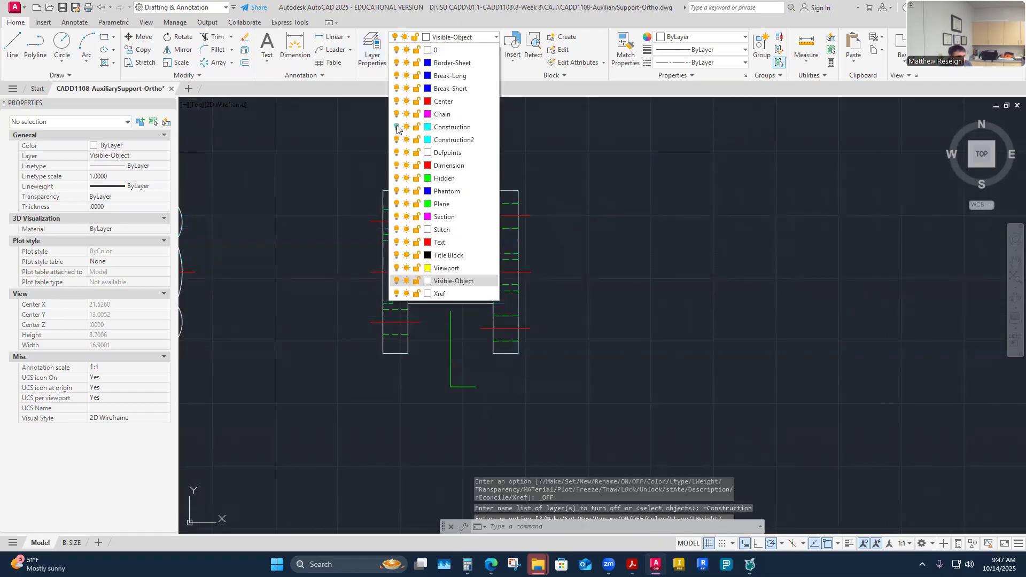
{"action": "left_click", "coordinate": [449, 140]}
- Draw a horizontal line 8 units long to the right from the upper right corner of the side view's right flange
{"action": "scroll", "coordinate": [564, 241], "scroll_direction": "down", "scroll_amount": 3}
{"action": "scroll", "coordinate": [568, 236], "scroll_direction": "up", "scroll_amount": 5}
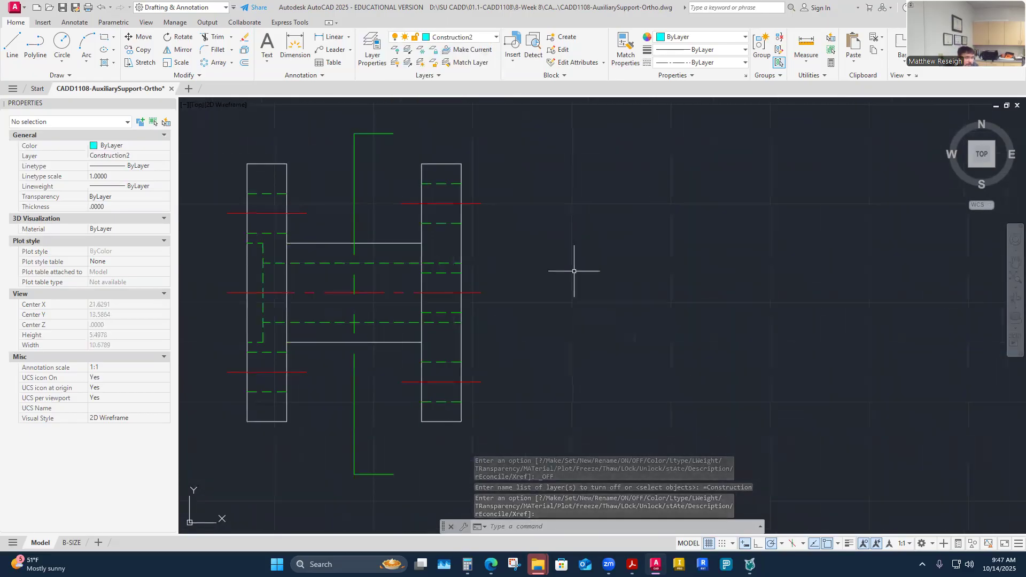
{"action": "left_click", "coordinate": [13, 49]}
{"action": "left_click", "coordinate": [462, 164]}
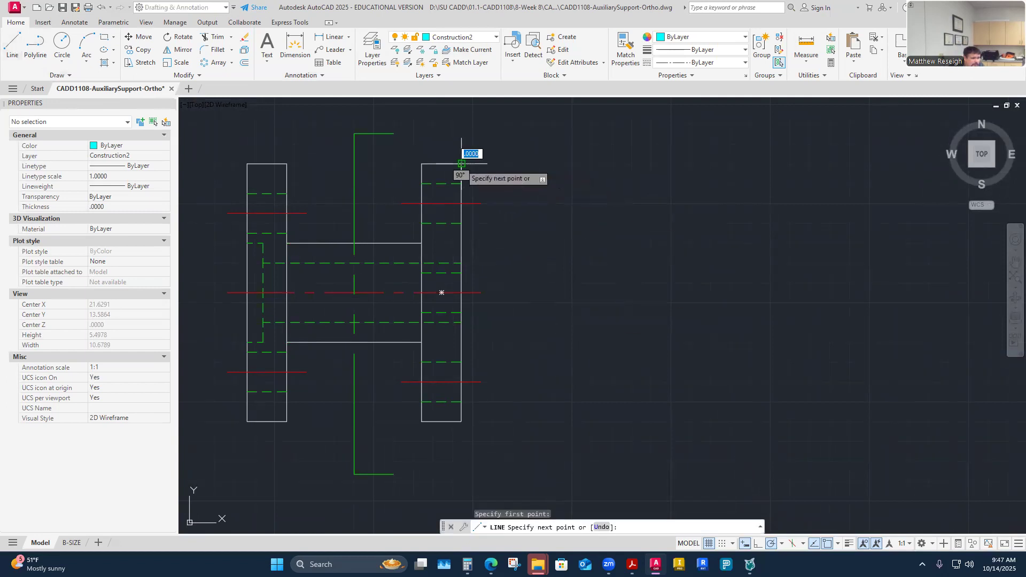
{"action": "scroll", "coordinate": [462, 164], "scroll_direction": "down", "scroll_amount": 2}
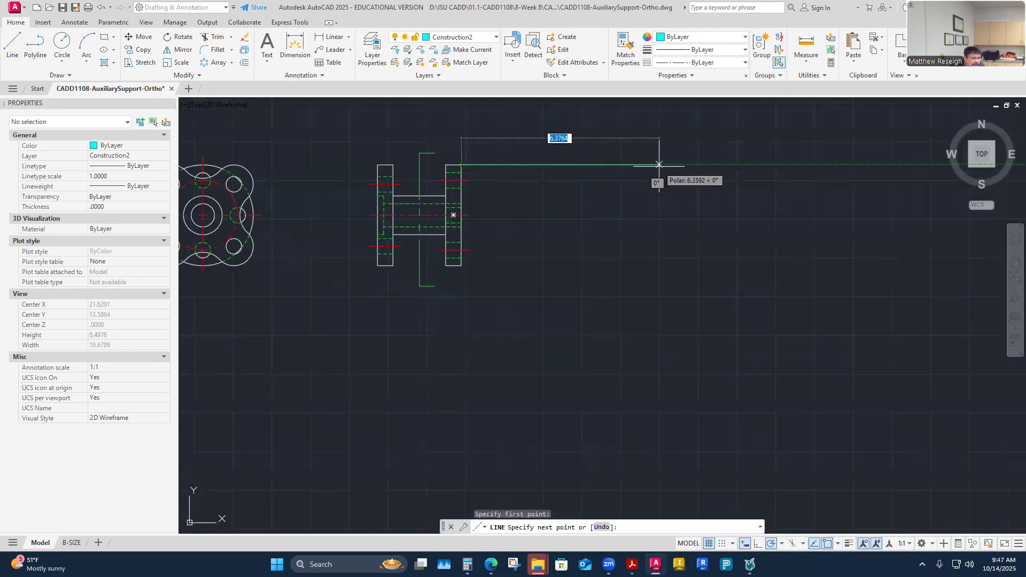
{"action": "type", "text": "8"}
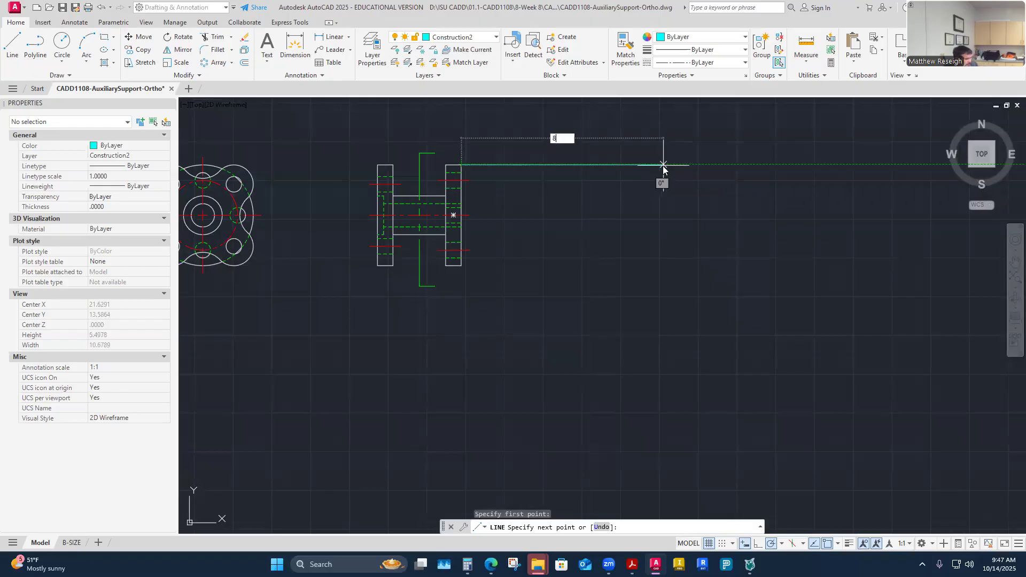
{"action": "key", "text": "Return"}
{"action": "right_click", "coordinate": [651, 249]}
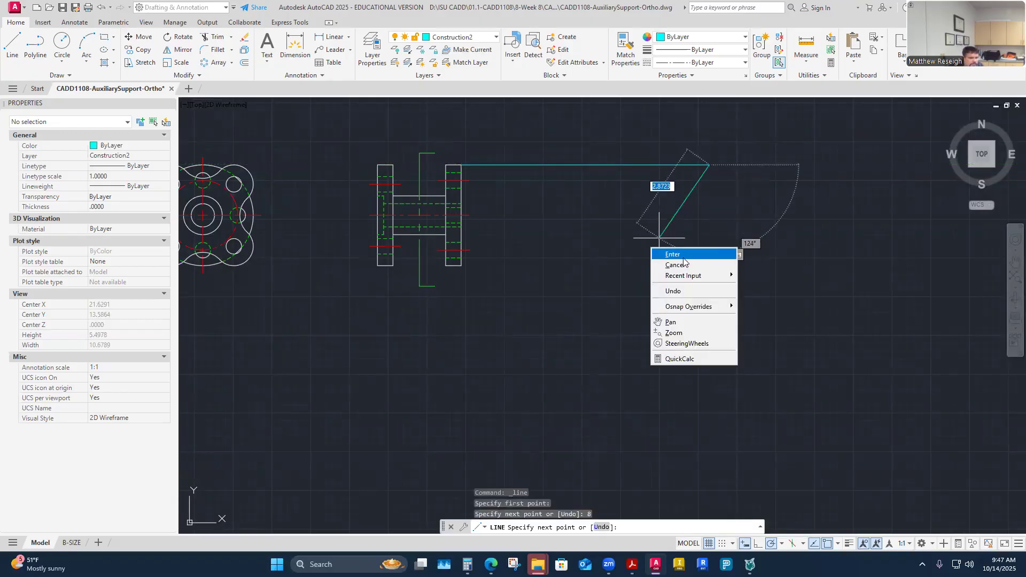
{"action": "left_click", "coordinate": [684, 258]}
- Draw a horizontal line from the right flange's lower right corner, ending in line with the upper projection line's end
{"action": "right_click", "coordinate": [644, 319]}
{"action": "left_click", "coordinate": [649, 324]}
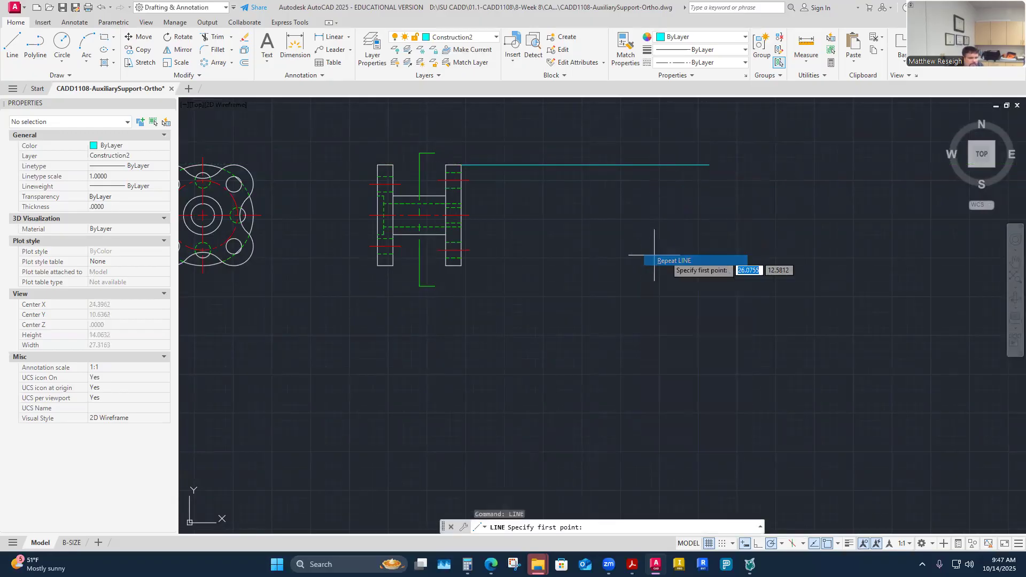
{"action": "left_click", "coordinate": [462, 266]}
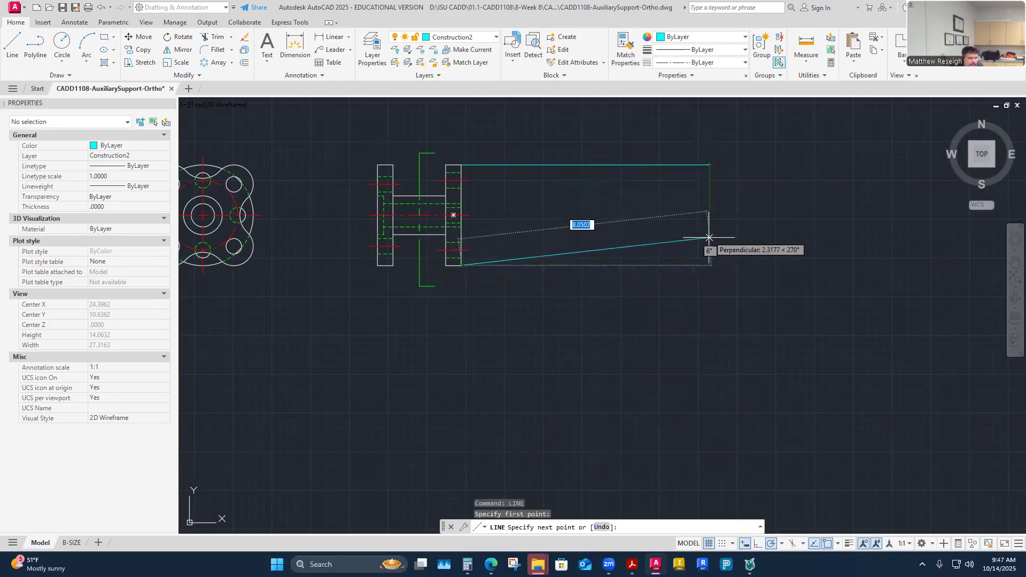
{"action": "left_click", "coordinate": [709, 265]}
{"action": "key", "text": "Escape"}
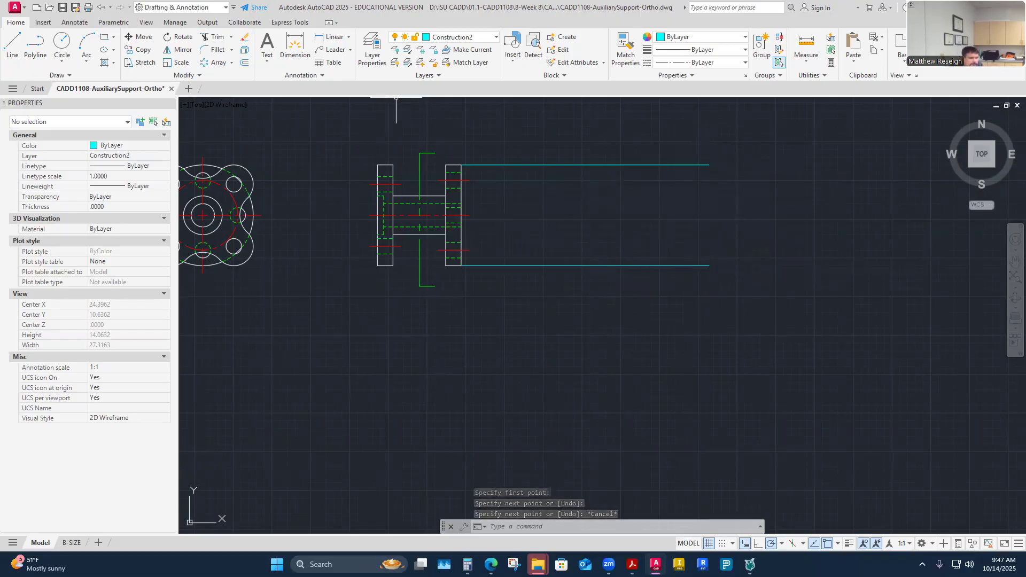
- Draw a horizontal line from the midpoint of the right flange's outer edge, ending in line with the other projection lines
{"action": "left_click", "coordinate": [14, 45]}
{"action": "scroll", "coordinate": [487, 249], "scroll_direction": "up", "scroll_amount": 3}
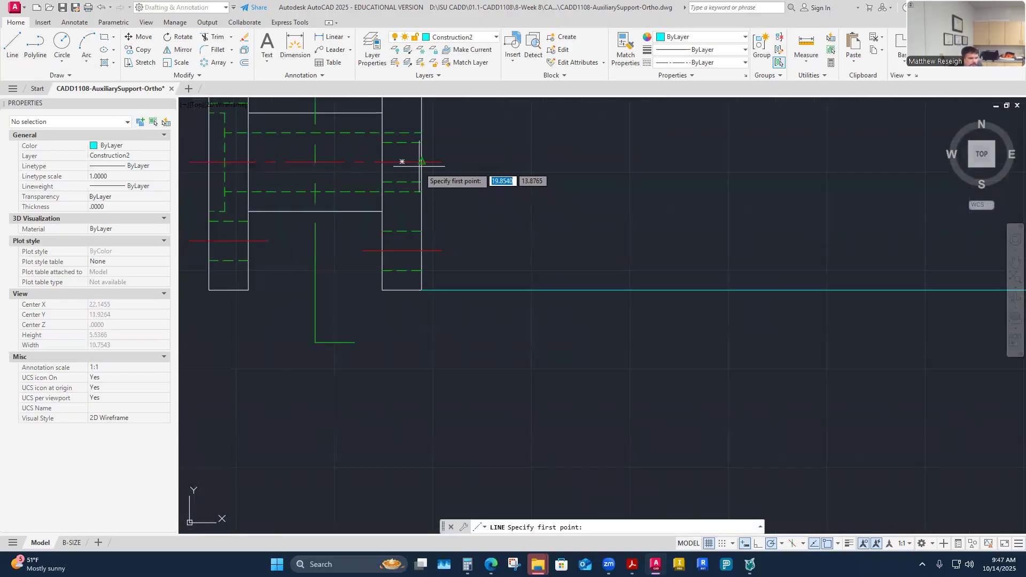
{"action": "left_click", "coordinate": [404, 162]}
{"action": "scroll", "coordinate": [422, 165], "scroll_direction": "down", "scroll_amount": 3}
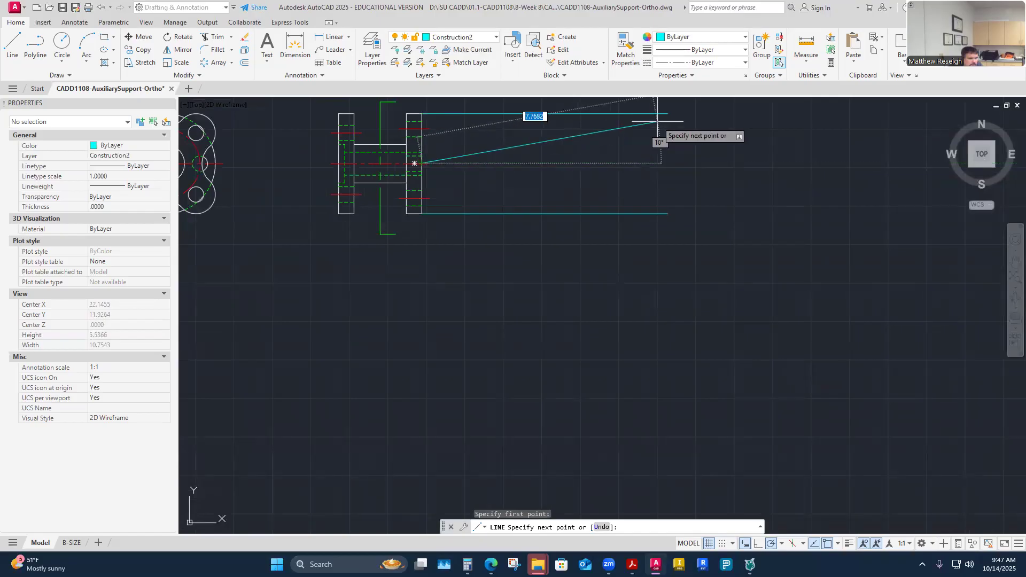
{"action": "left_click", "coordinate": [667, 163]}
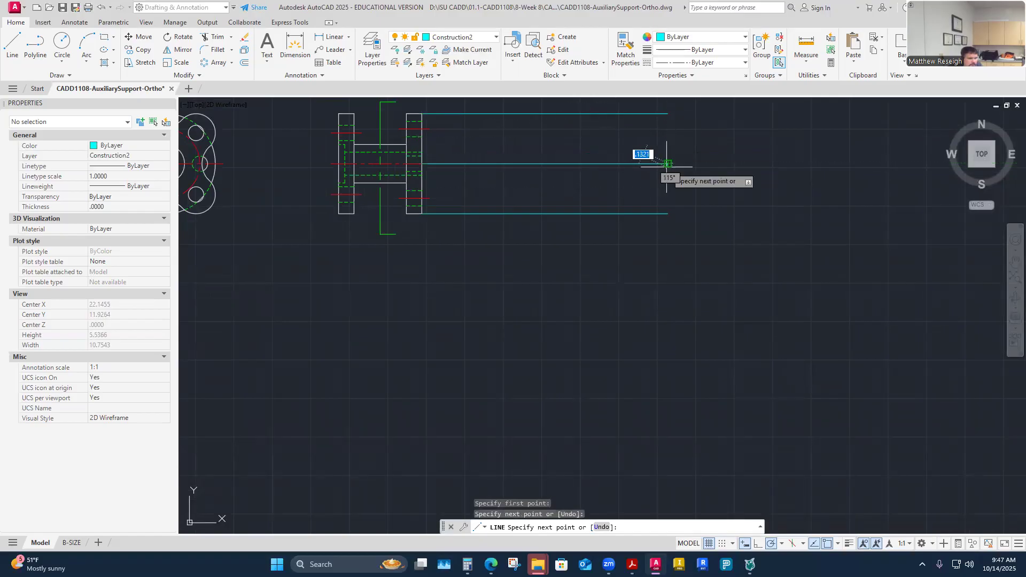
{"action": "key", "text": "Escape"}
- On the Visible-Object layer, draw a 1.625-radius circle centered on the middle projection line's midpoint and touching the upper projection line
{"action": "left_click", "coordinate": [492, 39]}
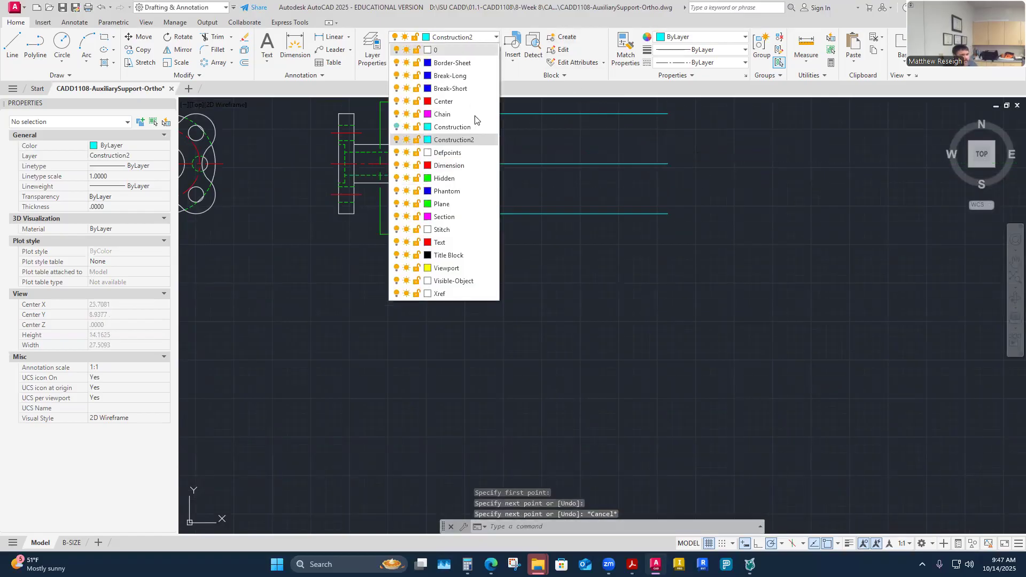
{"action": "left_click", "coordinate": [456, 282]}
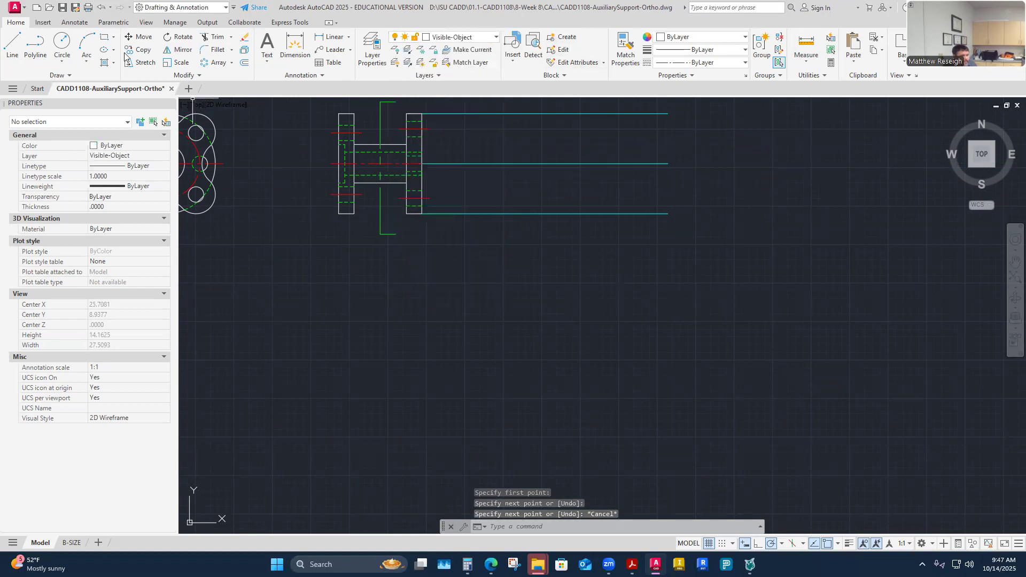
{"action": "left_click", "coordinate": [62, 58]}
{"action": "left_click", "coordinate": [64, 46]}
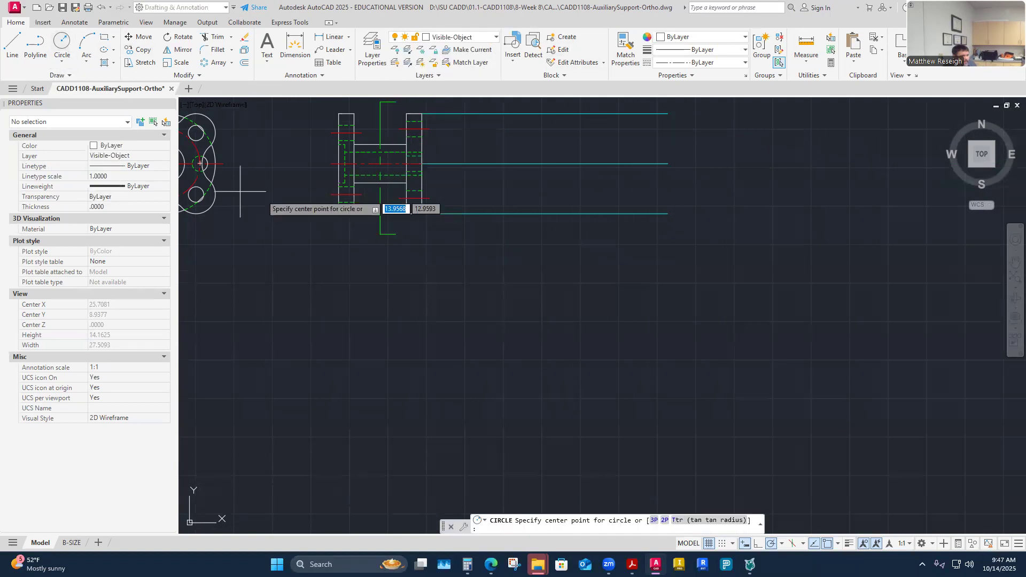
{"action": "left_click", "coordinate": [546, 164]}
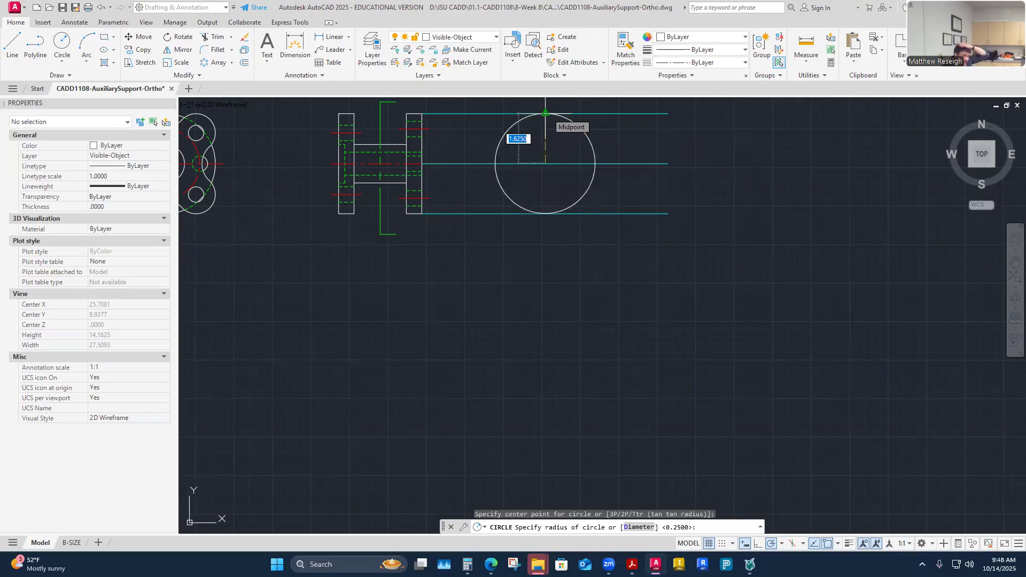
{"action": "left_click", "coordinate": [546, 113]}
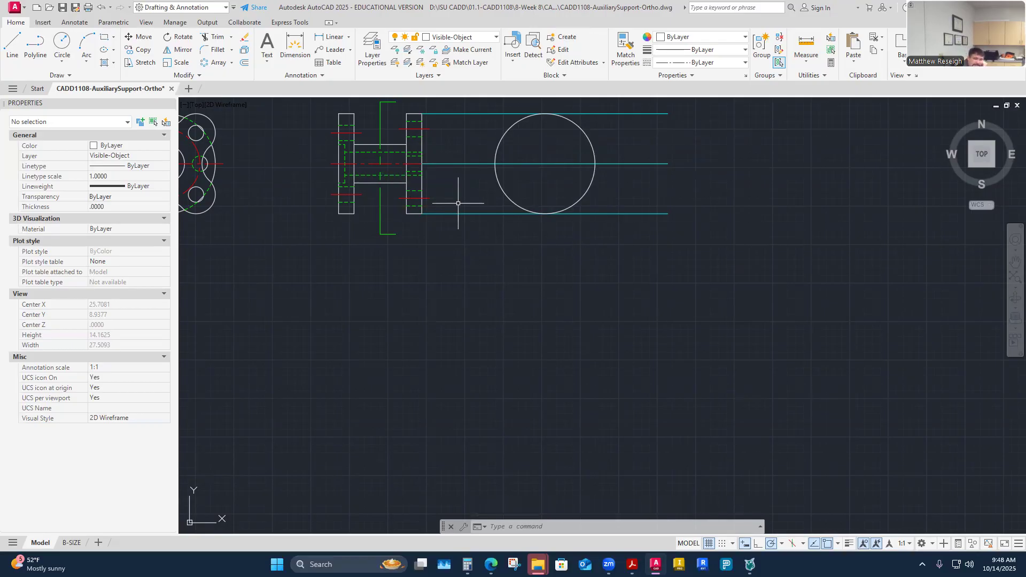
- On the Center layer, draw a concentric bolt circle with a radius of 1.125 inside the flange circle
{"action": "scroll", "coordinate": [508, 169], "scroll_direction": "down", "scroll_amount": 2}
{"action": "scroll", "coordinate": [524, 161], "scroll_direction": "up", "scroll_amount": 4}
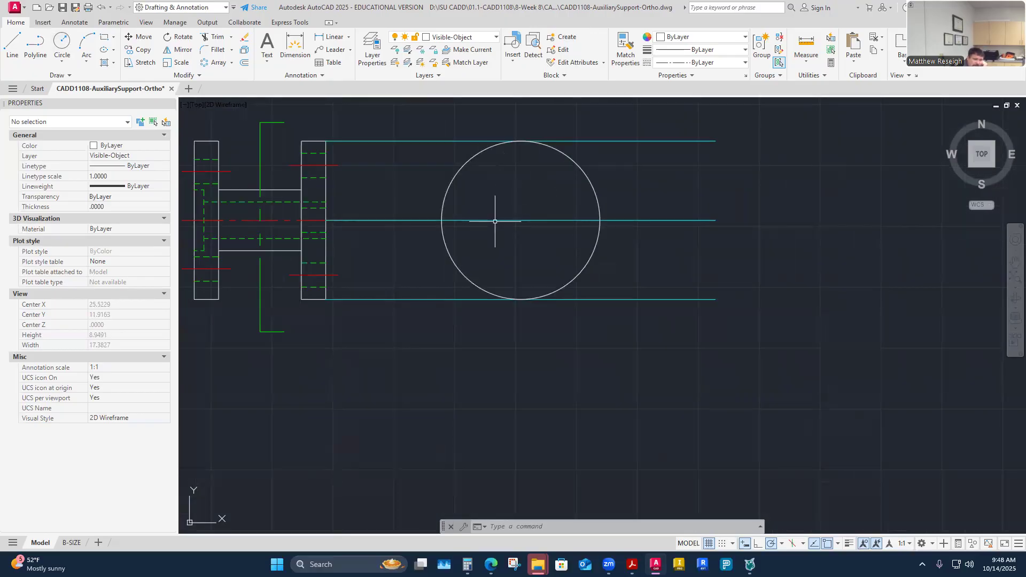
{"action": "left_click", "coordinate": [495, 37]}
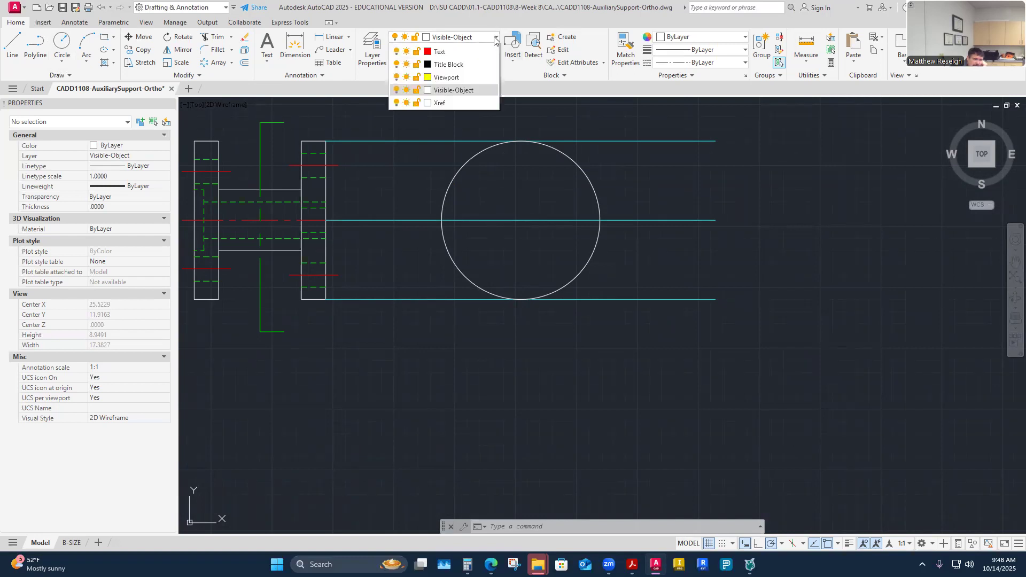
{"action": "left_click", "coordinate": [443, 101]}
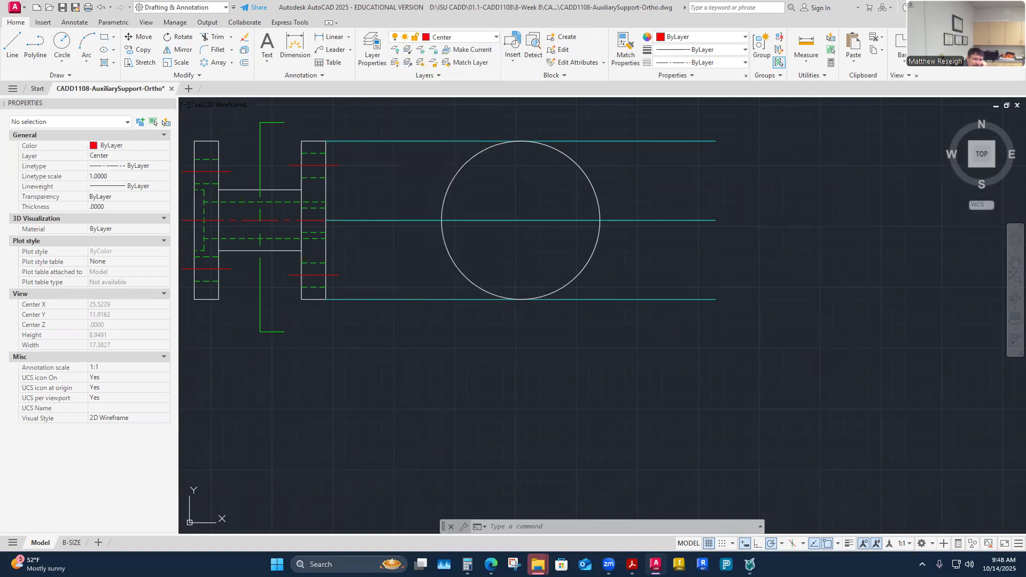
{"action": "left_click", "coordinate": [64, 58]}
{"action": "left_click", "coordinate": [521, 220]}
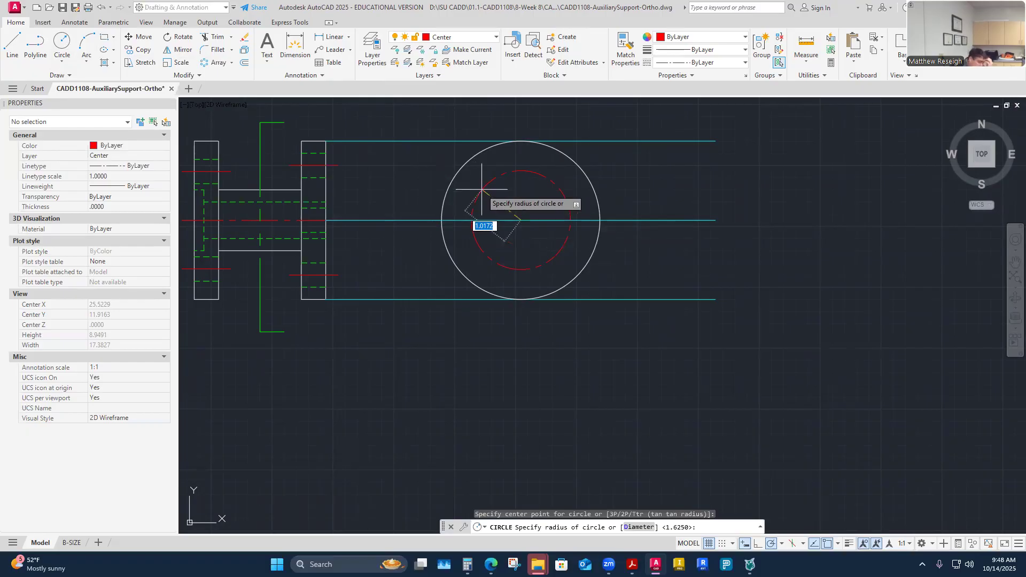
{"action": "type", "text": "1.25"}
{"action": "key", "text": "BackSpace"}
{"action": "key", "text": "BackSpace"}
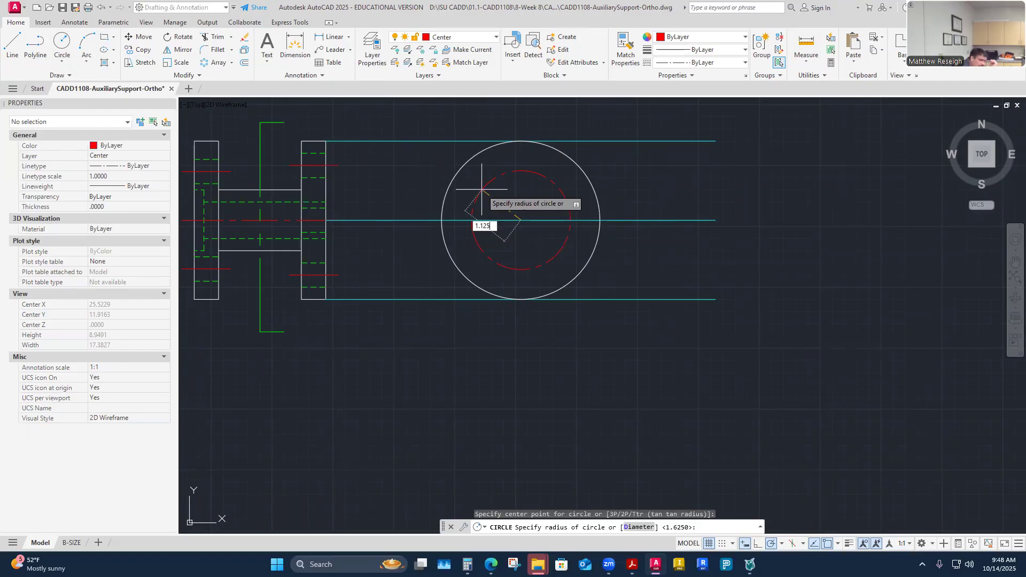
{"action": "type", "text": "125"}
{"action": "key", "text": "Return"}
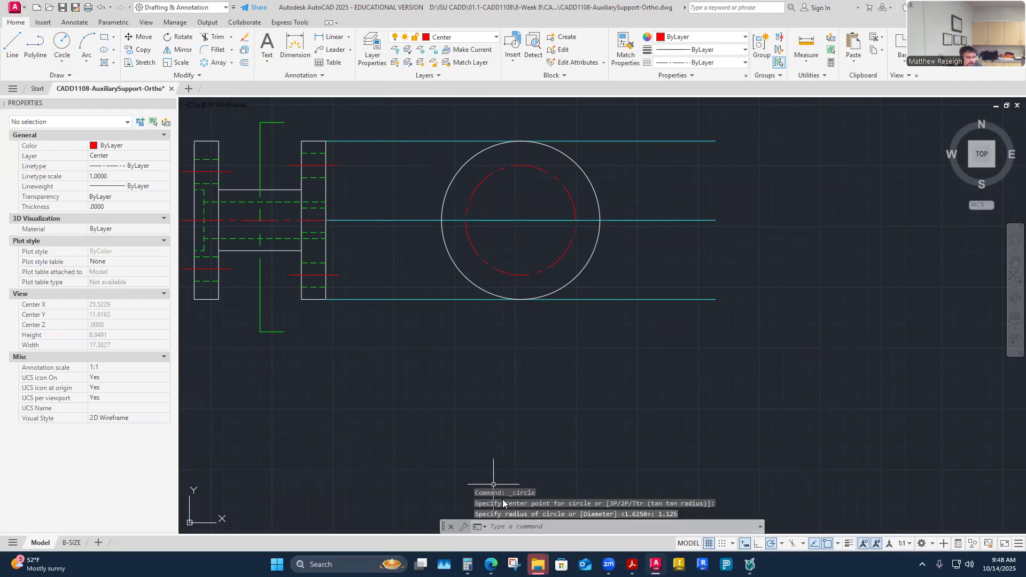
- Check the bolt circle and hole diameters in the PDF reference drawing, and return to the AutoCAD drawing
{"action": "mouse_move", "coordinate": [538, 565]}
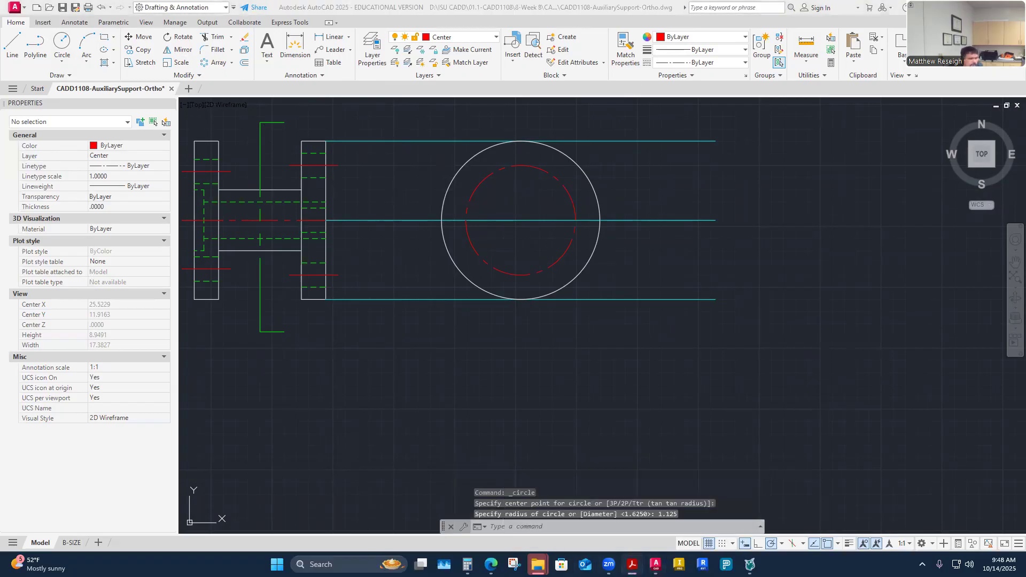
{"action": "key", "text": "alt+Tab"}
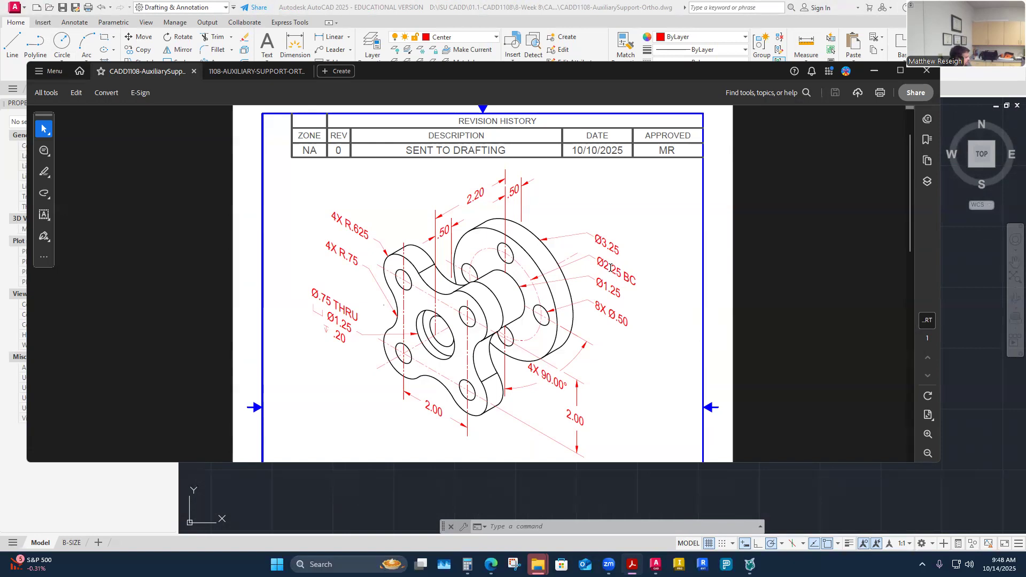
{"action": "left_click", "coordinate": [571, 495]}
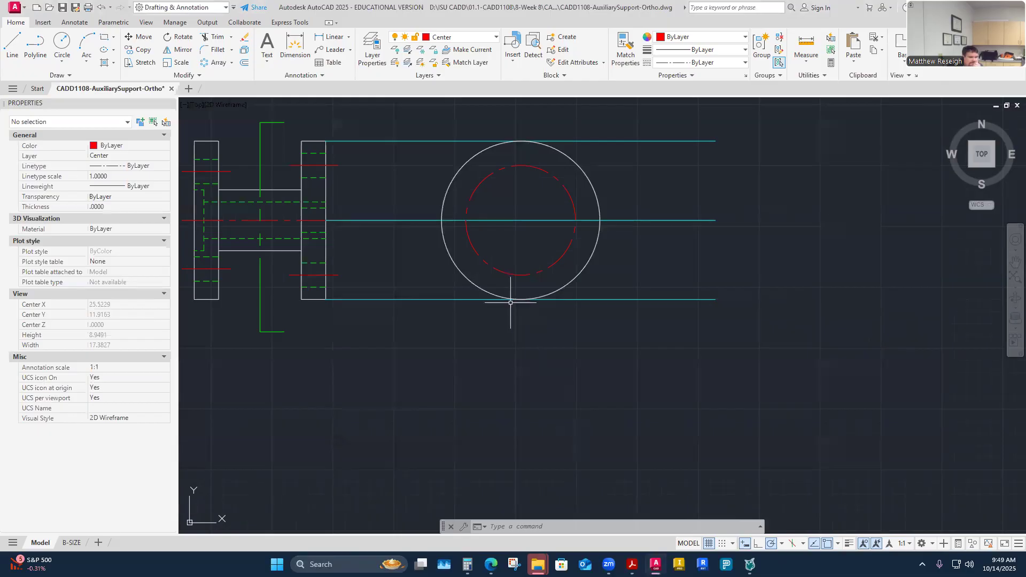
- Add a center mark to the outer flange circle
{"action": "left_click", "coordinate": [80, 24]}
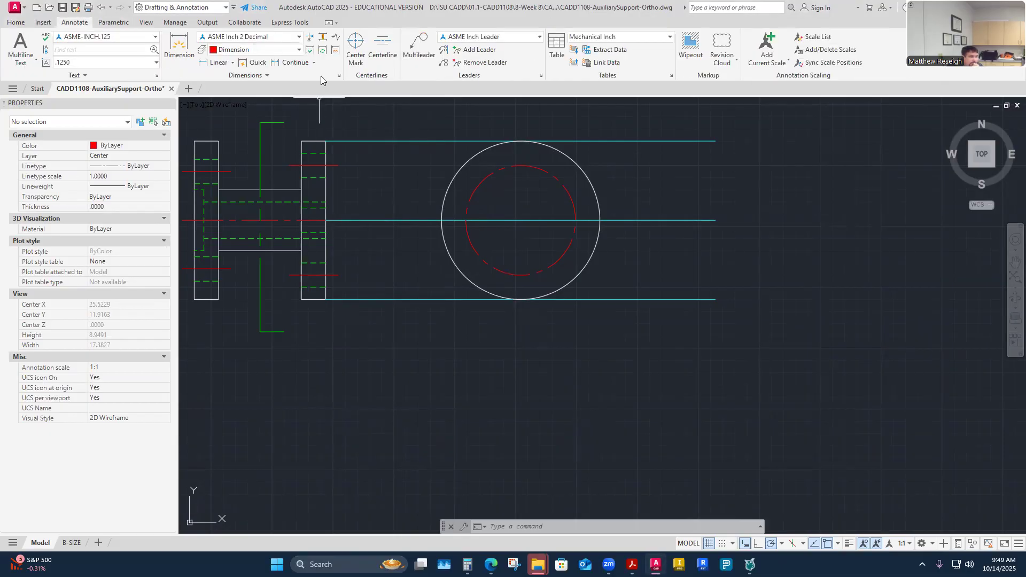
{"action": "left_click", "coordinate": [355, 48]}
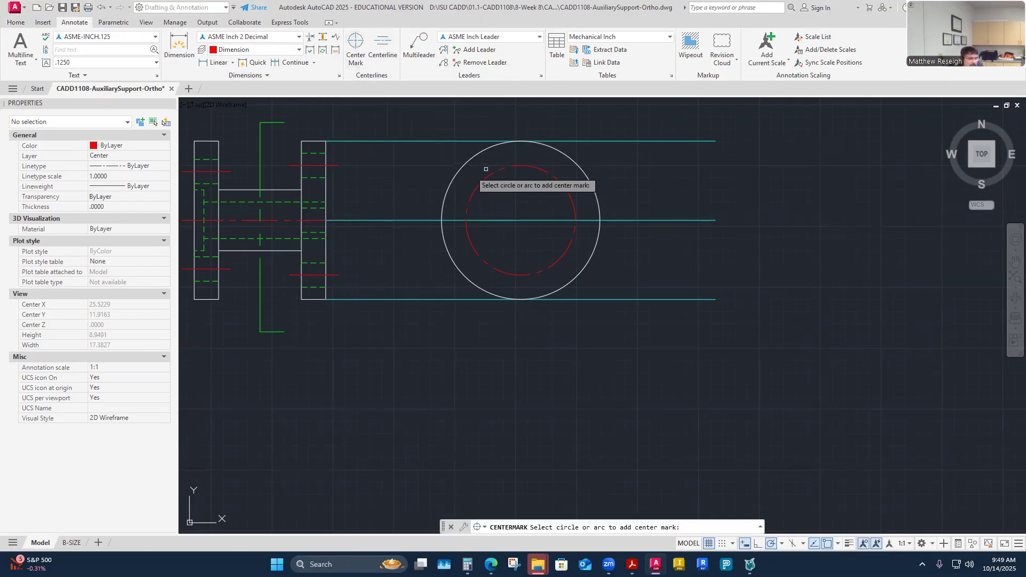
{"action": "left_click", "coordinate": [577, 161]}
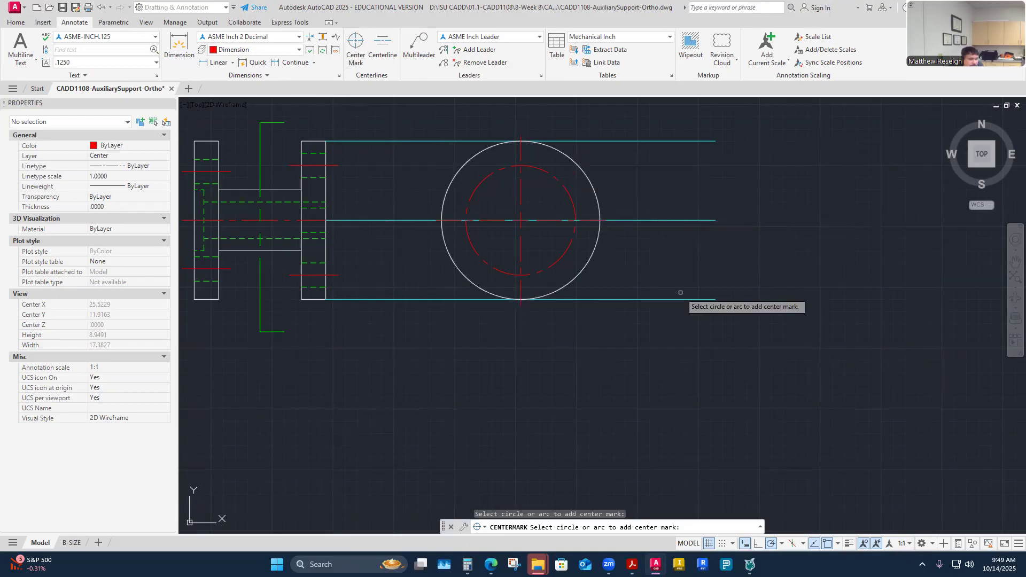
{"action": "key", "text": "Escape"}
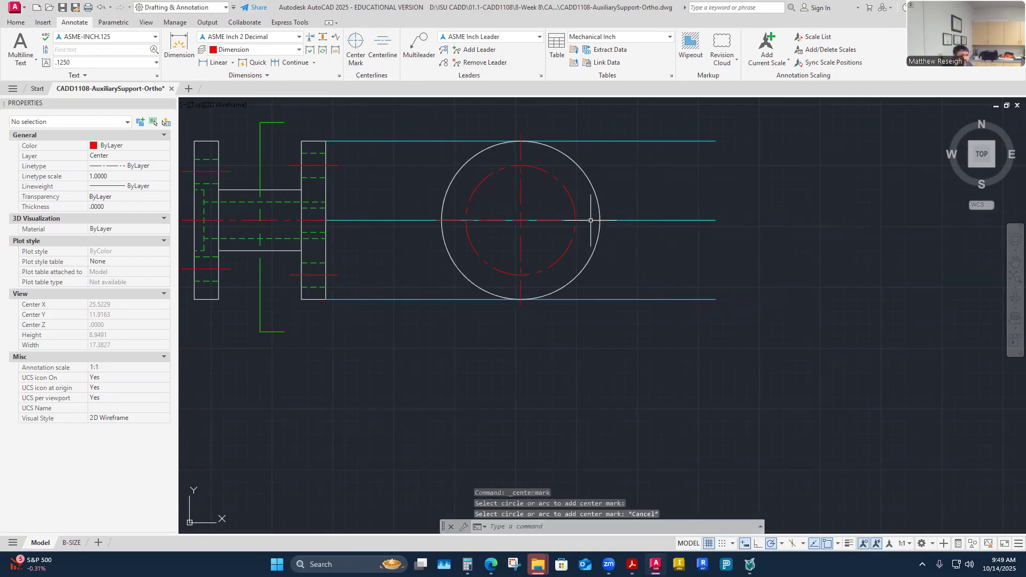
- Set the center mark's left, right, top and bottom extensions to .25
{"action": "left_click", "coordinate": [593, 220]}
{"action": "left_click", "coordinate": [103, 293]}
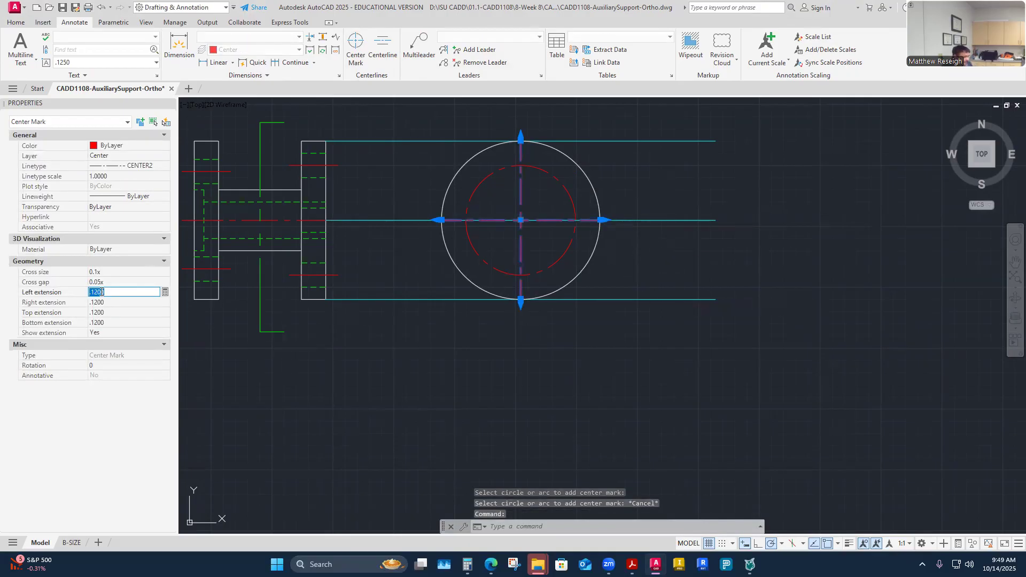
{"action": "type", "text": ".25"}
{"action": "key", "text": "Tab"}
{"action": "type", "text": "."}
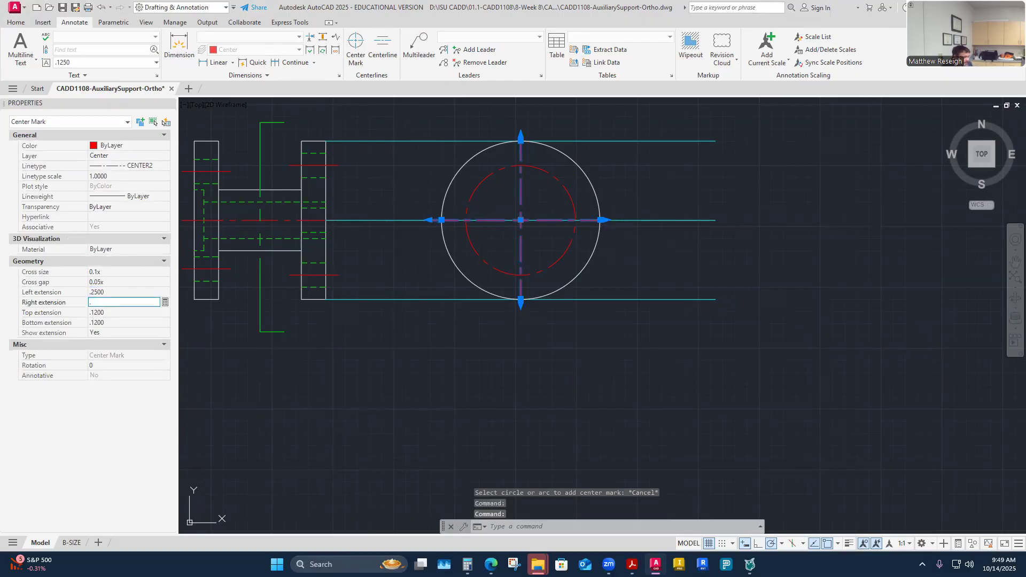
{"action": "type", "text": "25"}
{"action": "key", "text": "Tab"}
{"action": "type", "text": ".25"}
{"action": "key", "text": "Tab"}
{"action": "type", "text": ".25"}
{"action": "key", "text": "Tab"}
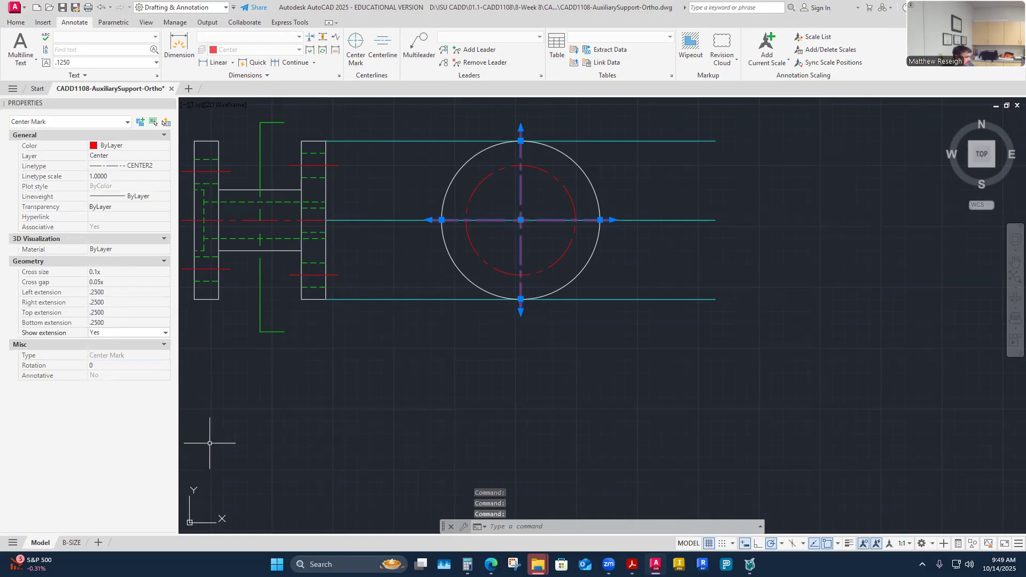
{"action": "key", "text": "Escape"}
{"action": "key", "text": "Escape"}
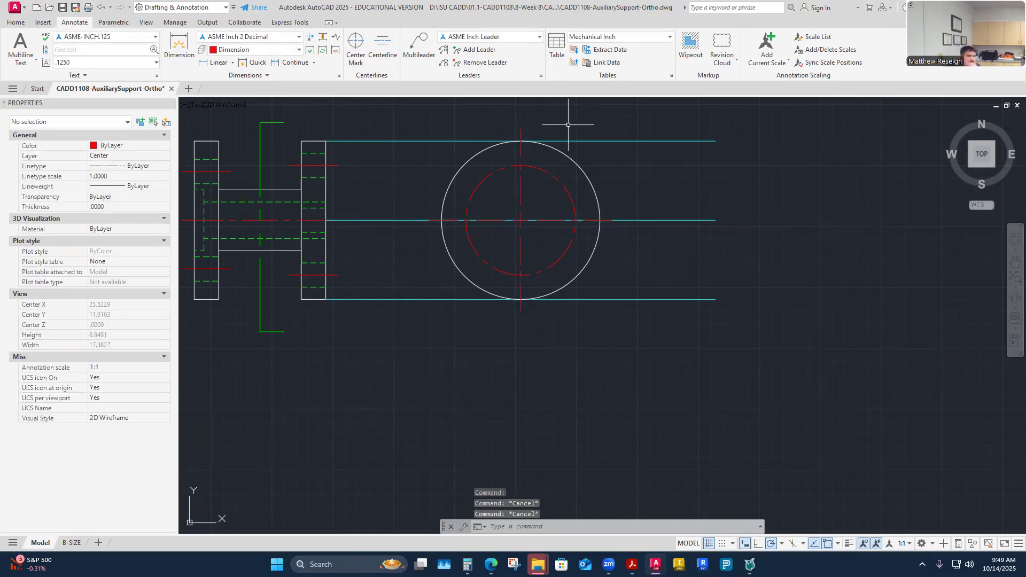
- On the Visible-Object layer, draw a .25-radius hole circle centered where the bolt circle's top meets the vertical centerline
{"action": "scroll", "coordinate": [568, 125], "scroll_direction": "up", "scroll_amount": 2}
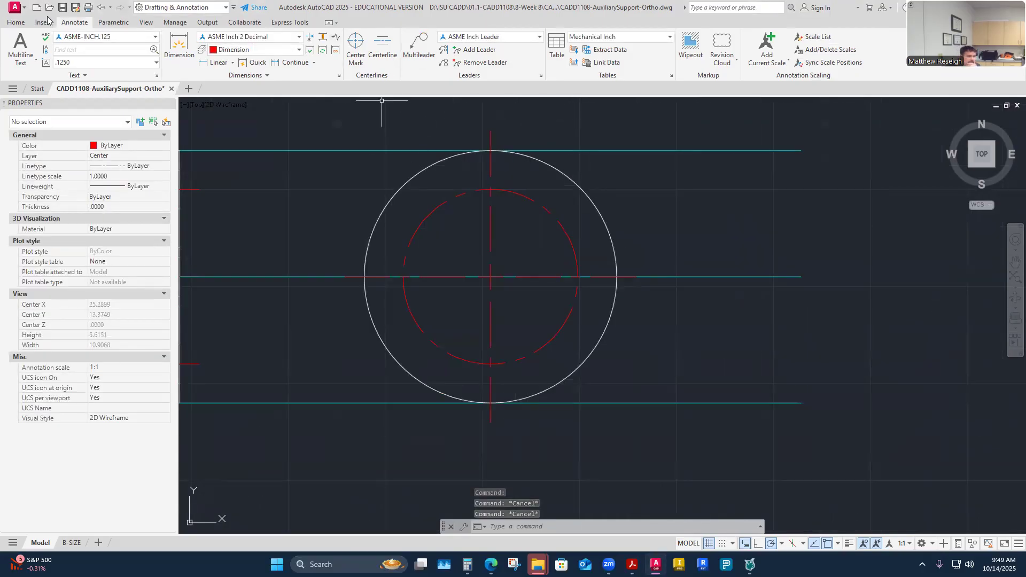
{"action": "left_click", "coordinate": [16, 22]}
{"action": "left_click", "coordinate": [496, 37]}
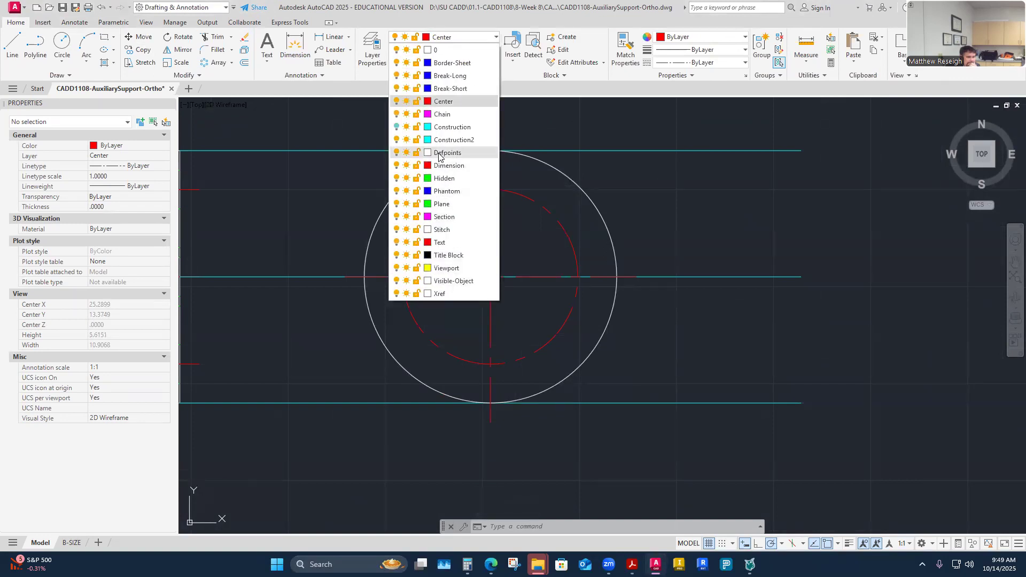
{"action": "left_click", "coordinate": [451, 281]}
{"action": "left_click", "coordinate": [62, 42]}
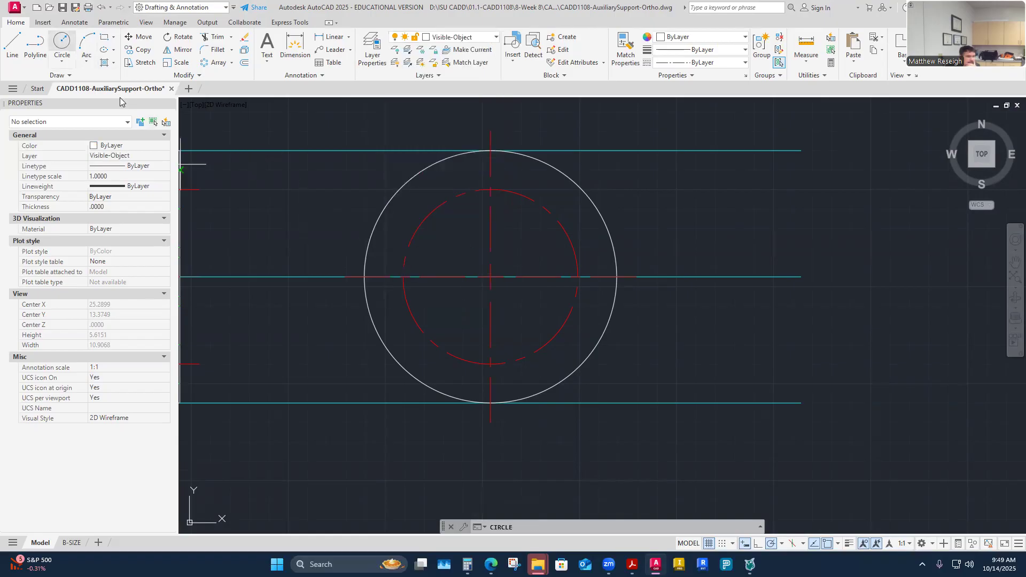
{"action": "left_click", "coordinate": [491, 189]}
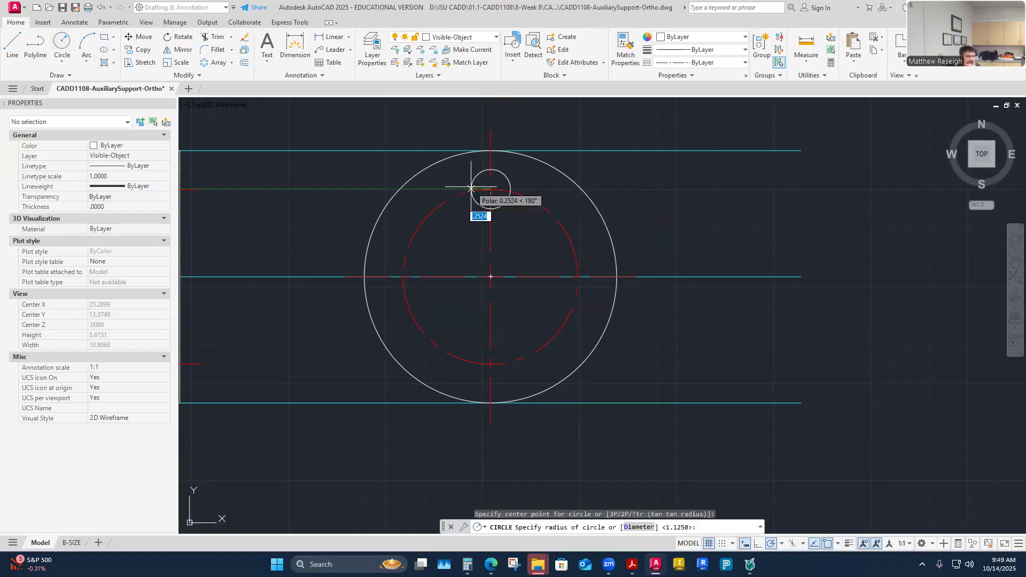
{"action": "key", "text": "Return"}
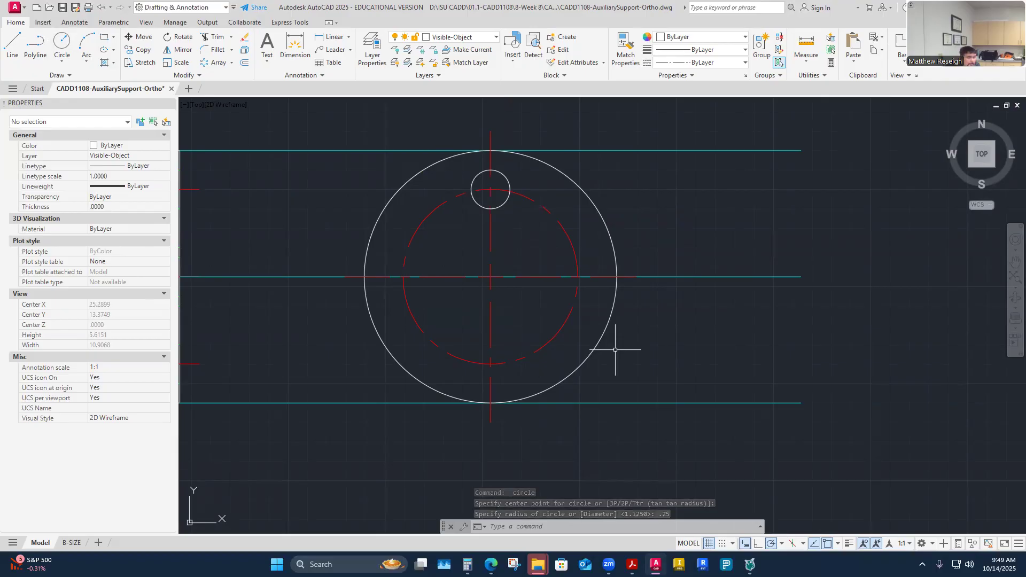
- Create a polar array of the hole circle around the flange center with 4 items filling 360 degrees
{"action": "left_click", "coordinate": [214, 63]}
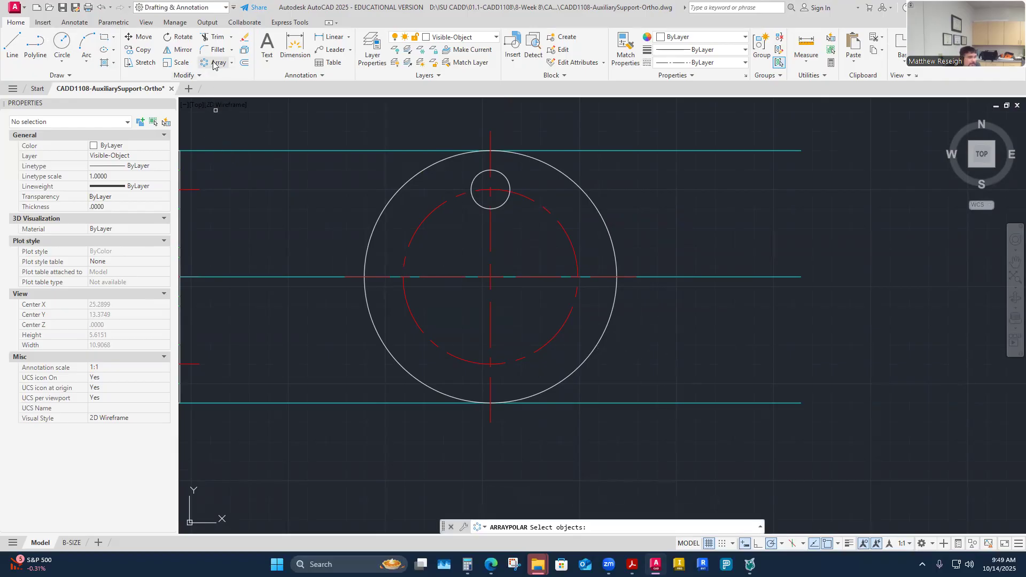
{"action": "left_click", "coordinate": [505, 180]}
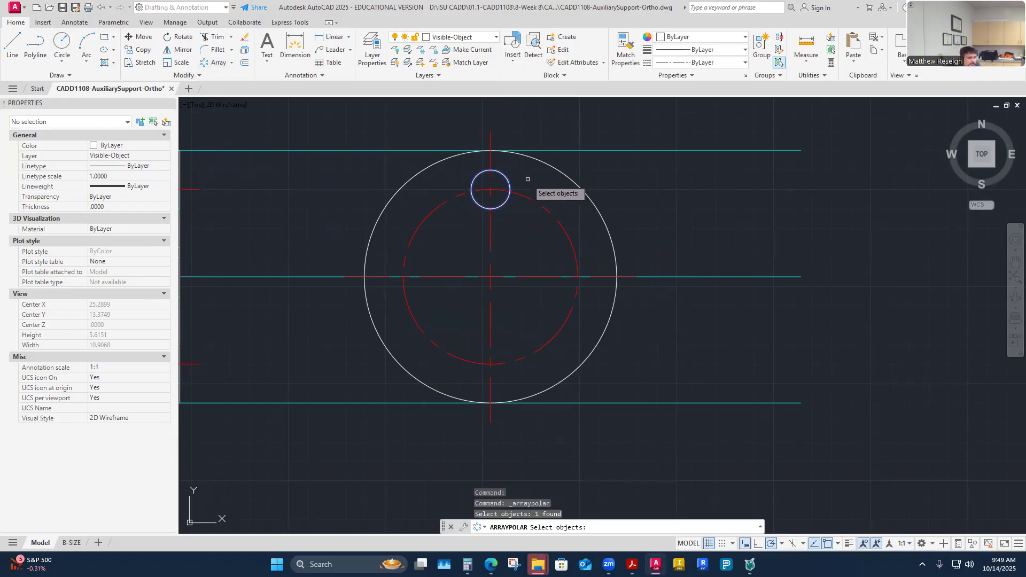
{"action": "key", "text": "Return"}
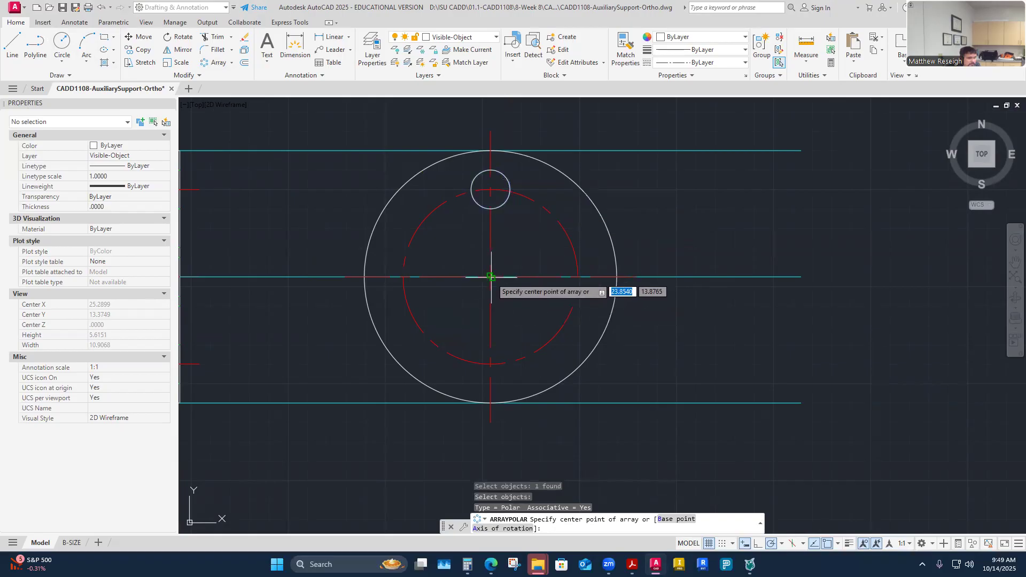
{"action": "left_click", "coordinate": [490, 277]}
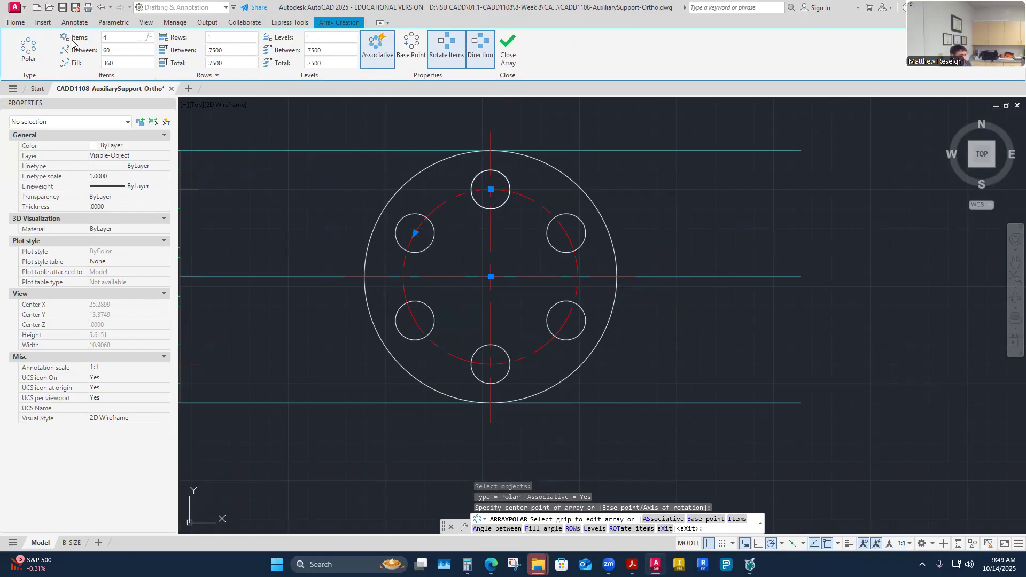
{"action": "type", "text": "4"}
{"action": "key", "text": "Return"}
{"action": "scroll", "coordinate": [488, 257], "scroll_direction": "down", "scroll_amount": 6}
{"action": "scroll", "coordinate": [463, 261], "scroll_direction": "up", "scroll_amount": 4}
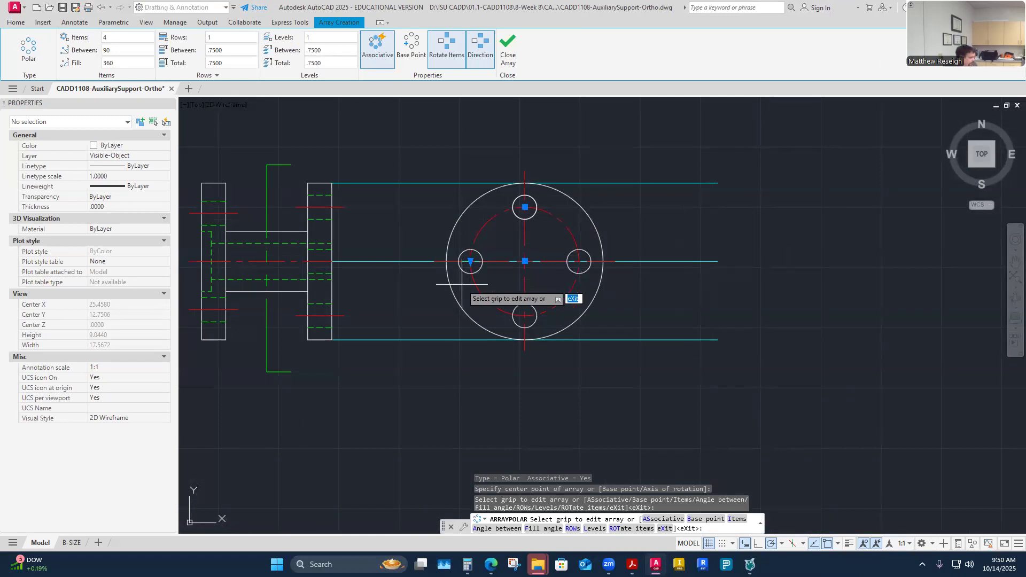
{"action": "key", "text": "Escape"}
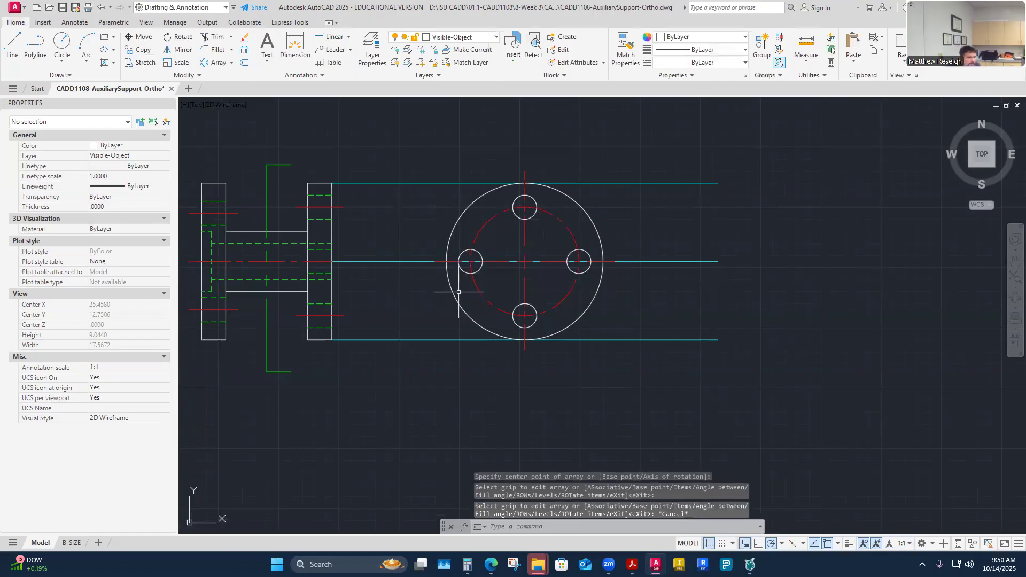
- On the Construction2 layer, draw a horizontal projection line from the shaft's upper edge at the flange across the round view
{"action": "left_click", "coordinate": [467, 39]}
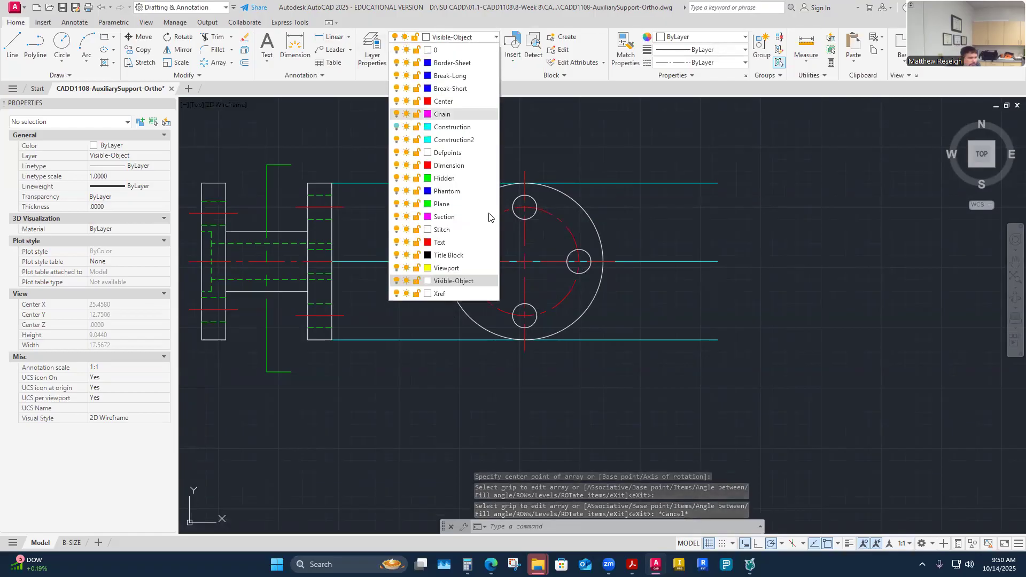
{"action": "left_click", "coordinate": [450, 140]}
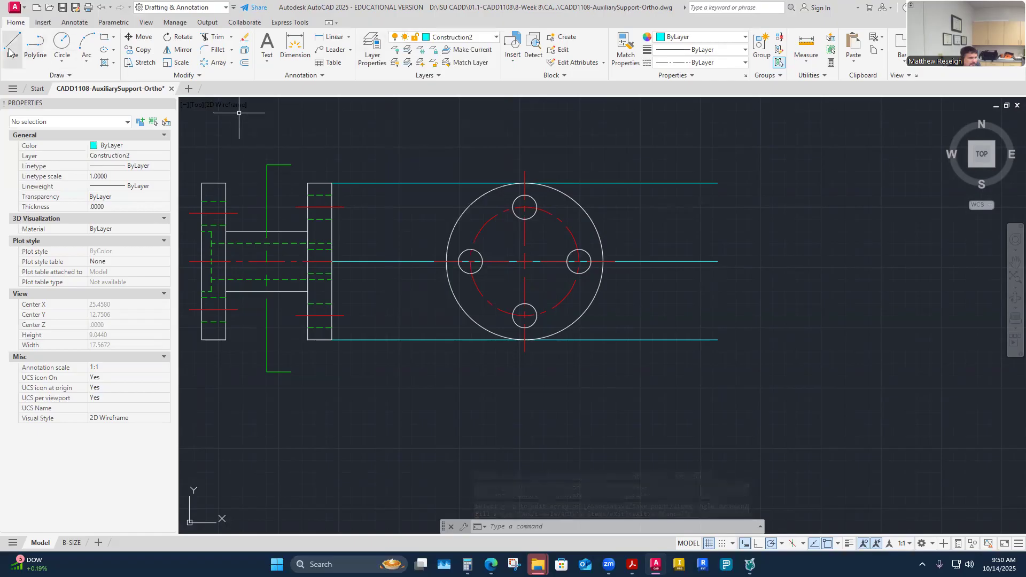
{"action": "type", "text": "l"}
{"action": "key", "text": "Return"}
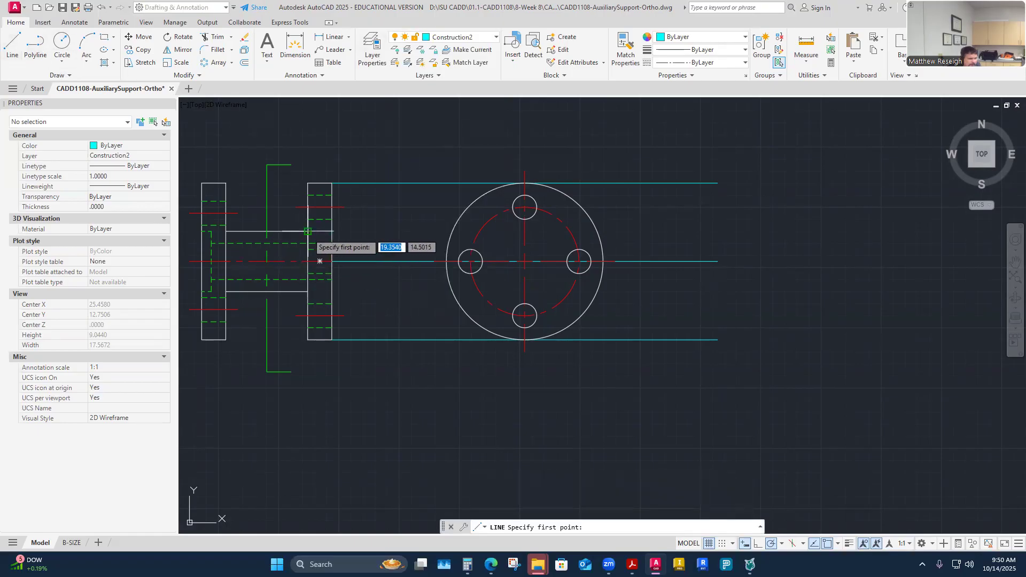
{"action": "left_click", "coordinate": [308, 232]}
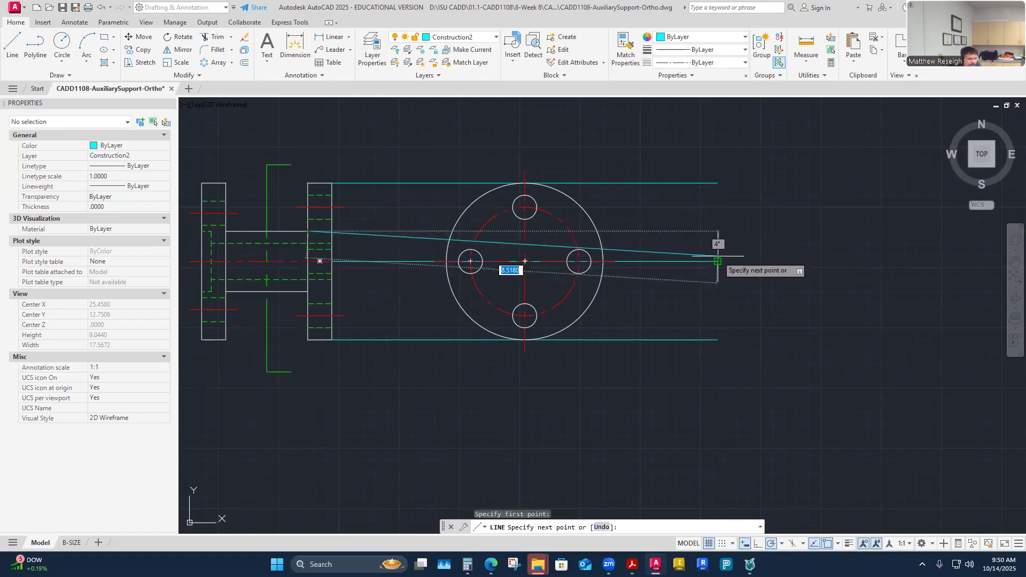
{"action": "left_click", "coordinate": [691, 231]}
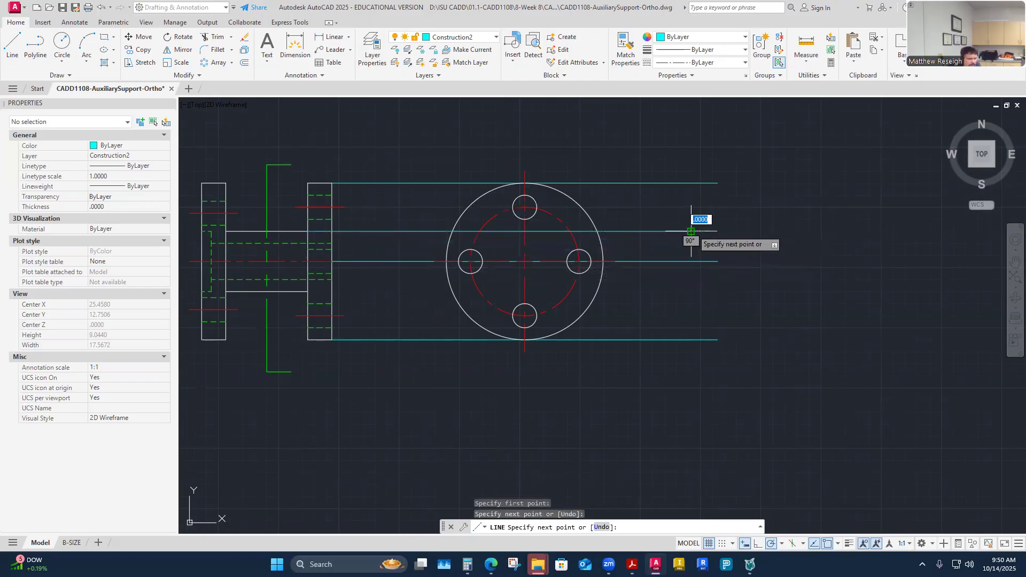
{"action": "key", "text": "Escape"}
- Draw a horizontal projection line from the shaft's lower edge at the flange across the round view
{"action": "right_click", "coordinate": [398, 313]}
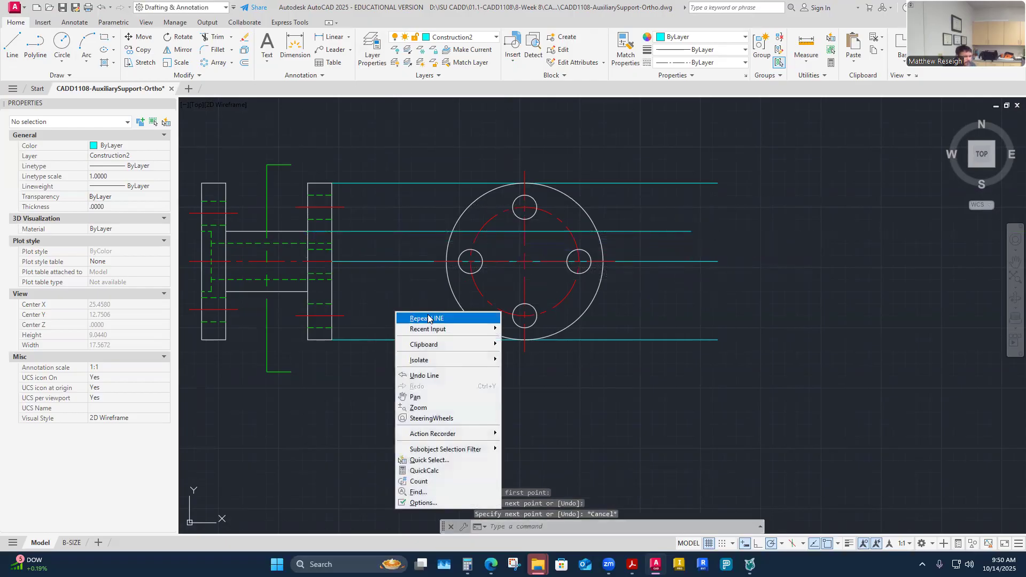
{"action": "left_click", "coordinate": [425, 316]}
{"action": "left_click", "coordinate": [309, 292]}
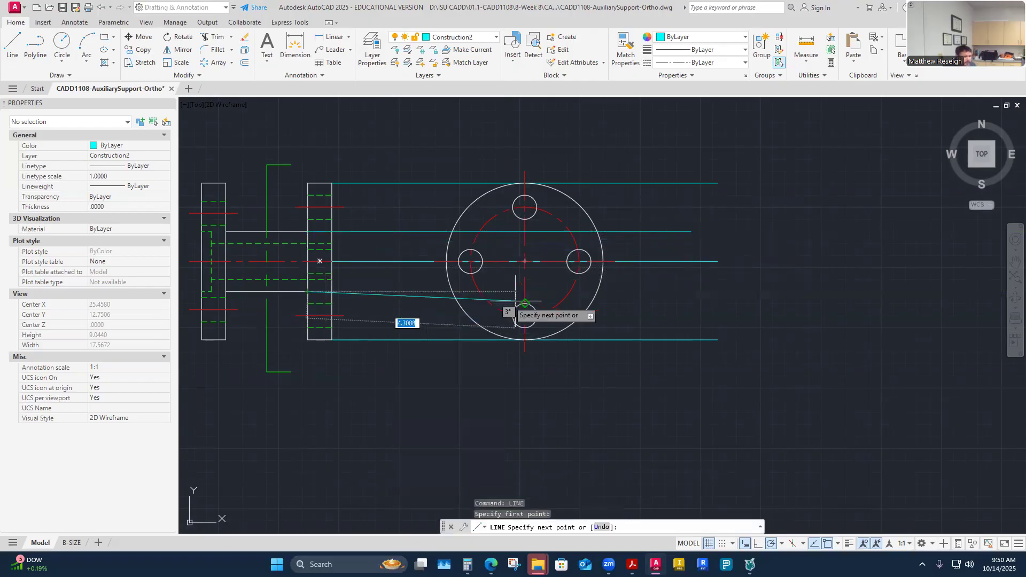
{"action": "left_click", "coordinate": [671, 291]}
{"action": "key", "text": "Escape"}
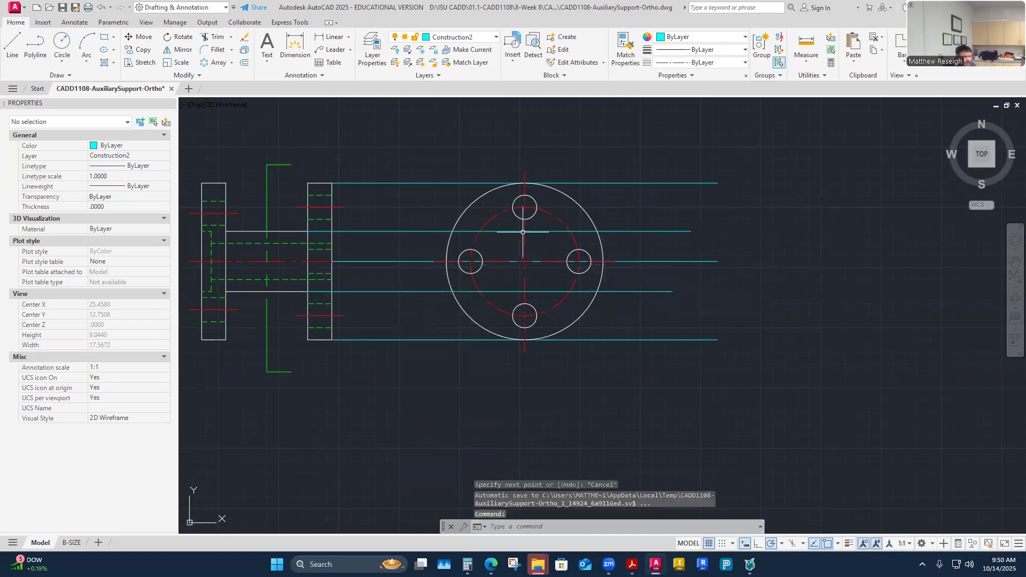
- Project the bore's upper hidden line horizontally from the flange's outer face across the round view
{"action": "scroll", "coordinate": [518, 287], "scroll_direction": "down", "scroll_amount": 5}
{"action": "scroll", "coordinate": [518, 287], "scroll_direction": "up", "scroll_amount": 5}
{"action": "right_click", "coordinate": [361, 254]}
{"action": "left_click", "coordinate": [394, 261]}
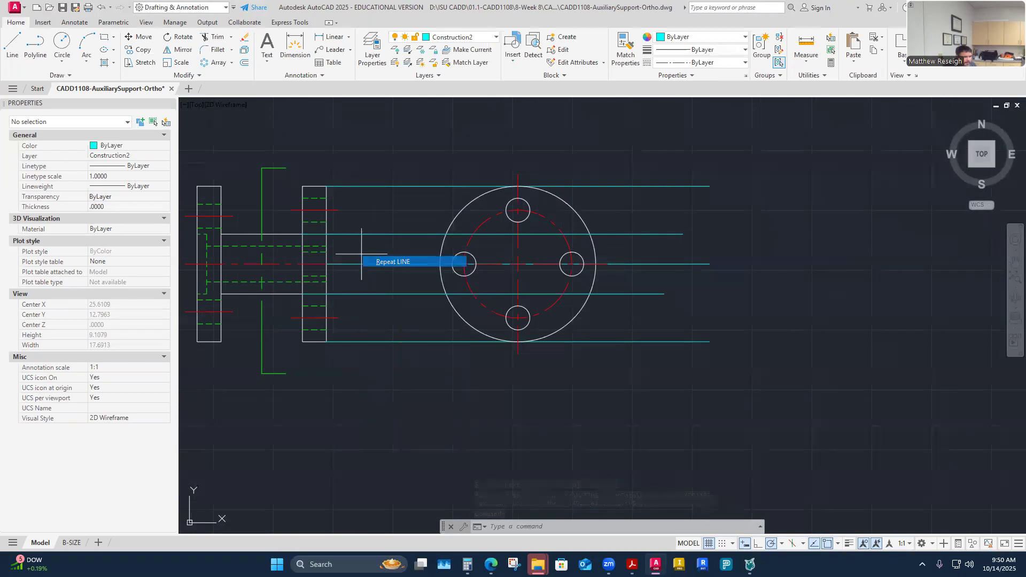
{"action": "left_click", "coordinate": [315, 264]}
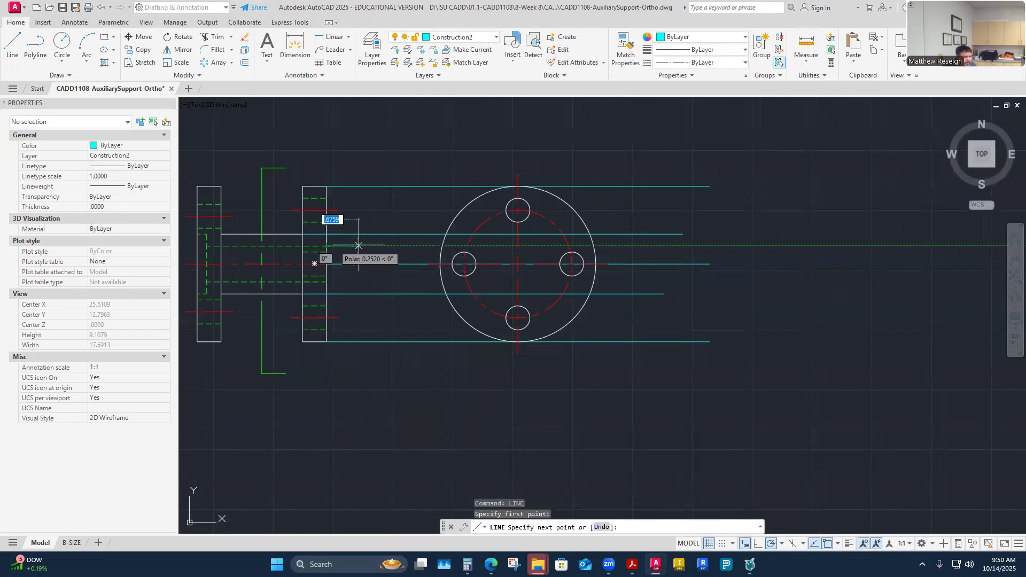
{"action": "left_click", "coordinate": [637, 246]}
{"action": "key", "text": "Escape"}
- Project the bore's lower hidden line horizontally from the flange's outer face across the round view
{"action": "right_click", "coordinate": [381, 287]}
{"action": "left_click", "coordinate": [393, 292]}
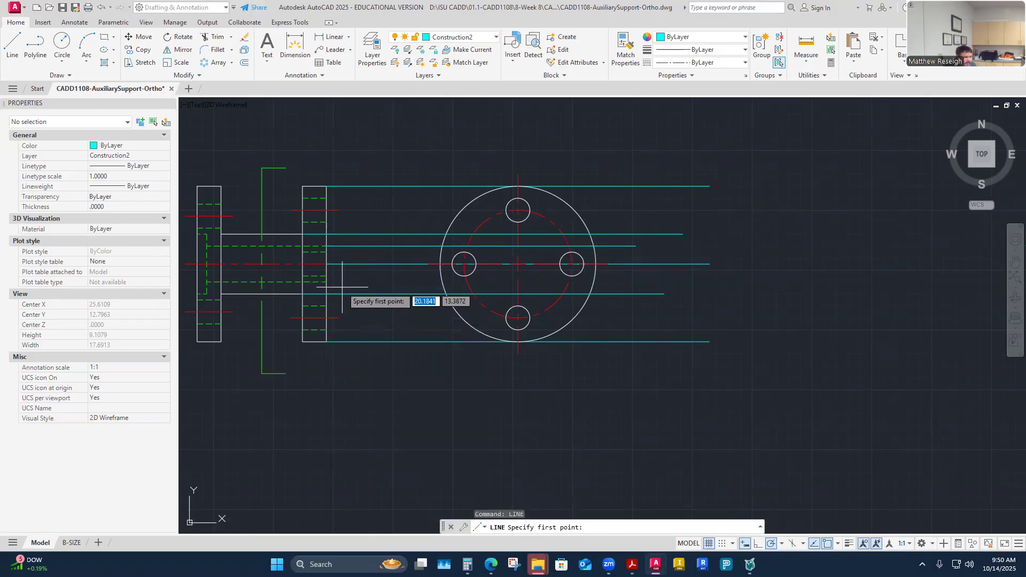
{"action": "left_click", "coordinate": [315, 264]}
{"action": "left_click", "coordinate": [648, 282]}
{"action": "key", "text": "Escape"}
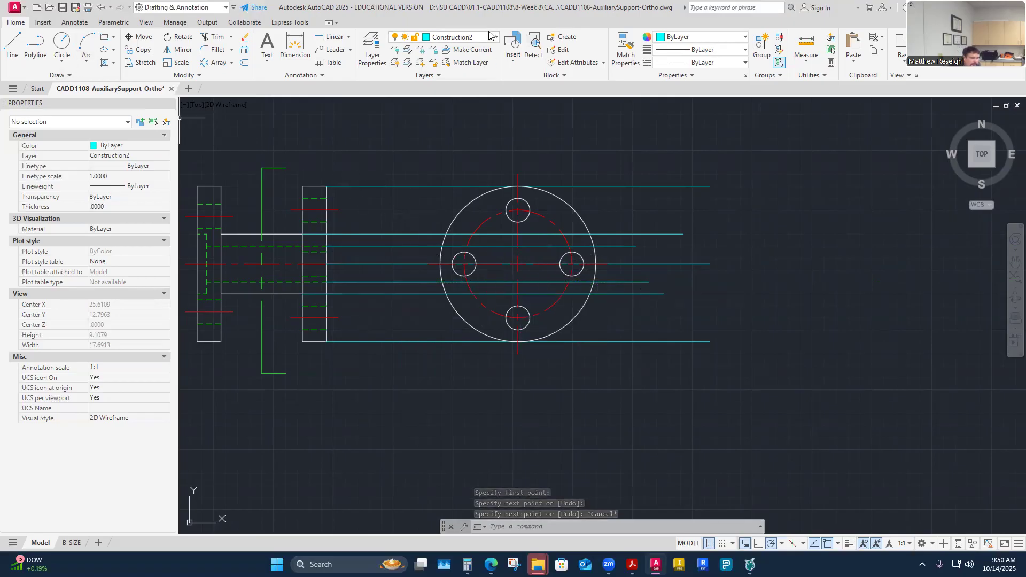
- On the Visible-Object layer, draw a .625-radius shaft circle at the flange center, reaching the shaft's upper projection line
{"action": "left_click", "coordinate": [470, 37]}
{"action": "left_click", "coordinate": [449, 281]}
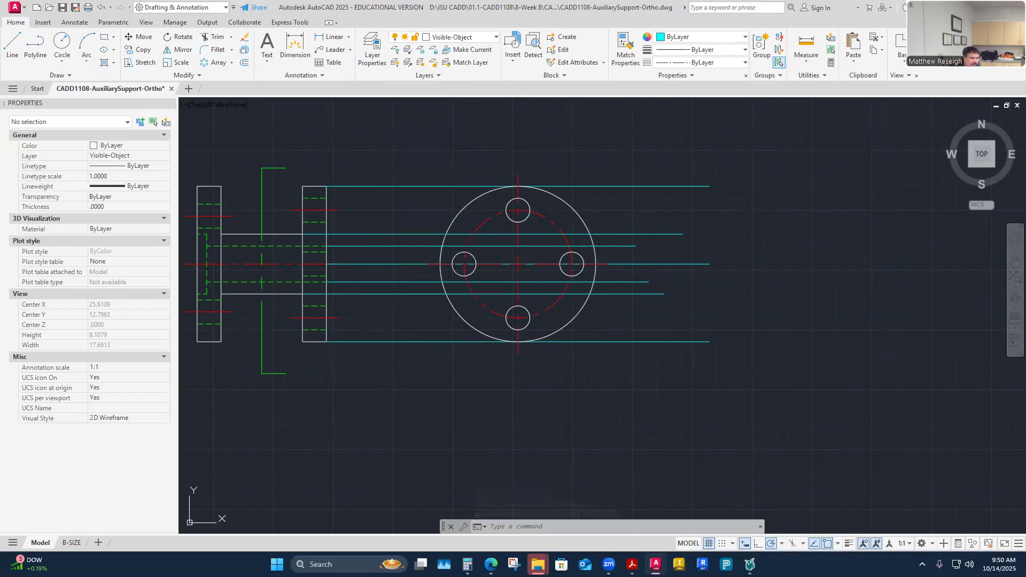
{"action": "left_click", "coordinate": [62, 45]}
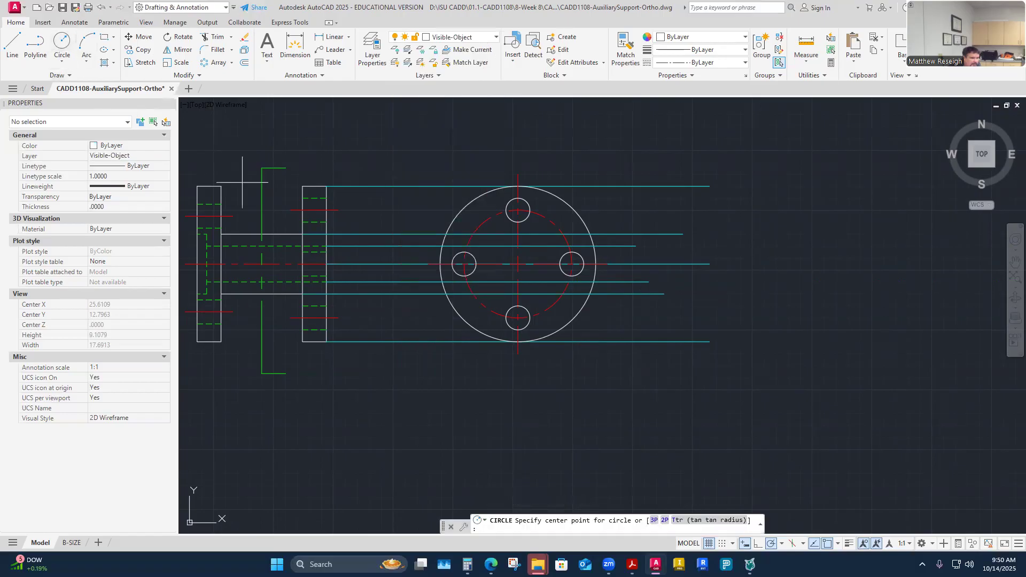
{"action": "left_click", "coordinate": [518, 264]}
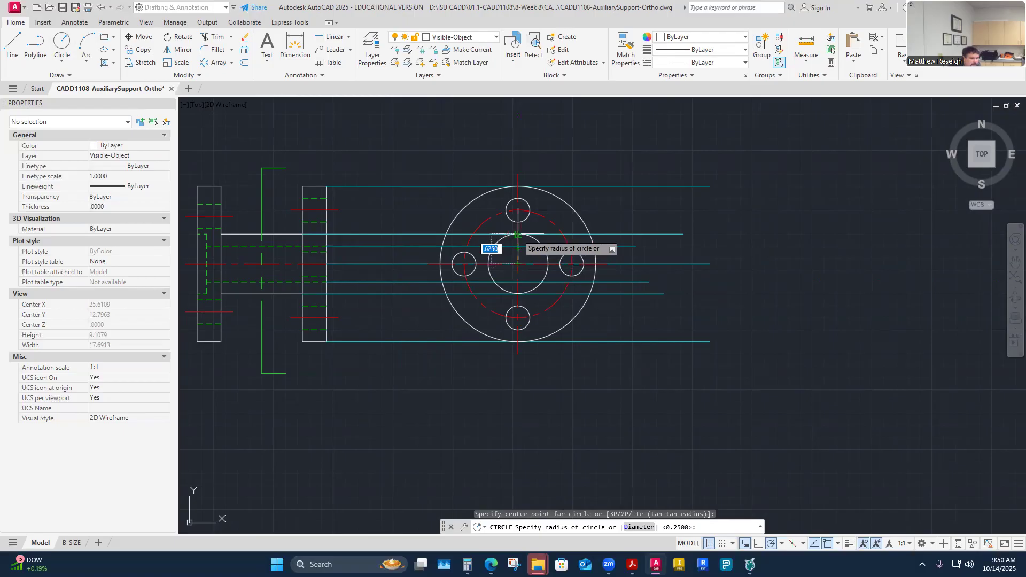
{"action": "key", "text": "Escape"}
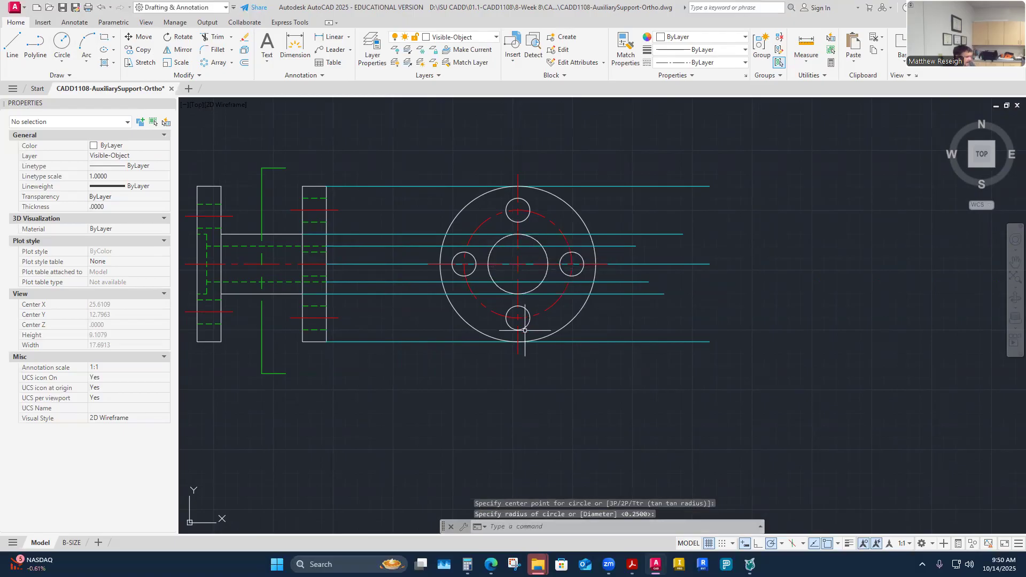
{"action": "scroll", "coordinate": [521, 334], "scroll_direction": "down", "scroll_amount": 2}
{"action": "scroll", "coordinate": [508, 321], "scroll_direction": "up", "scroll_amount": 2}
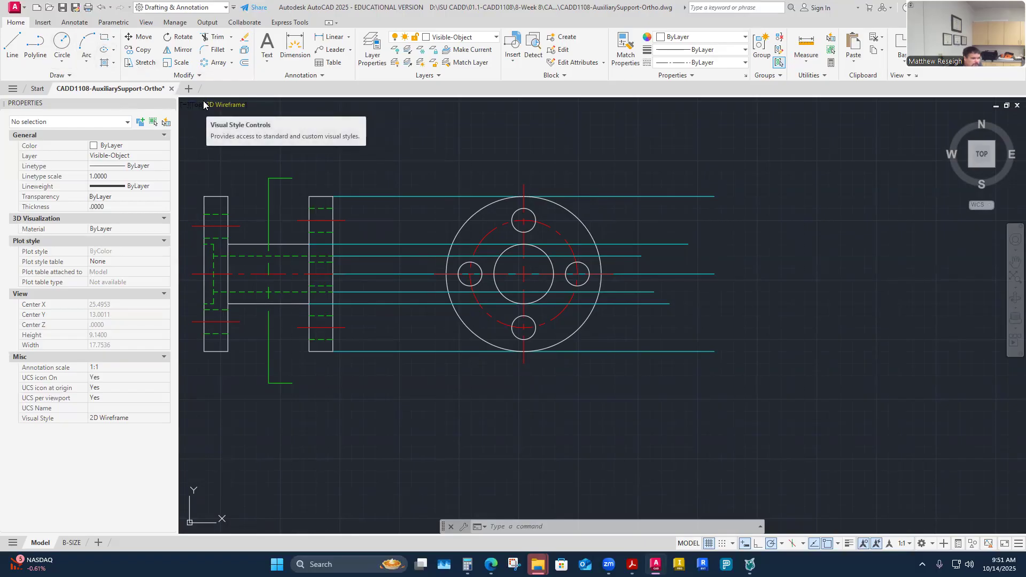
- Draw a concentric .375-radius bore circle at the flange center, reaching the bore's upper projection line
{"action": "left_click", "coordinate": [61, 44]}
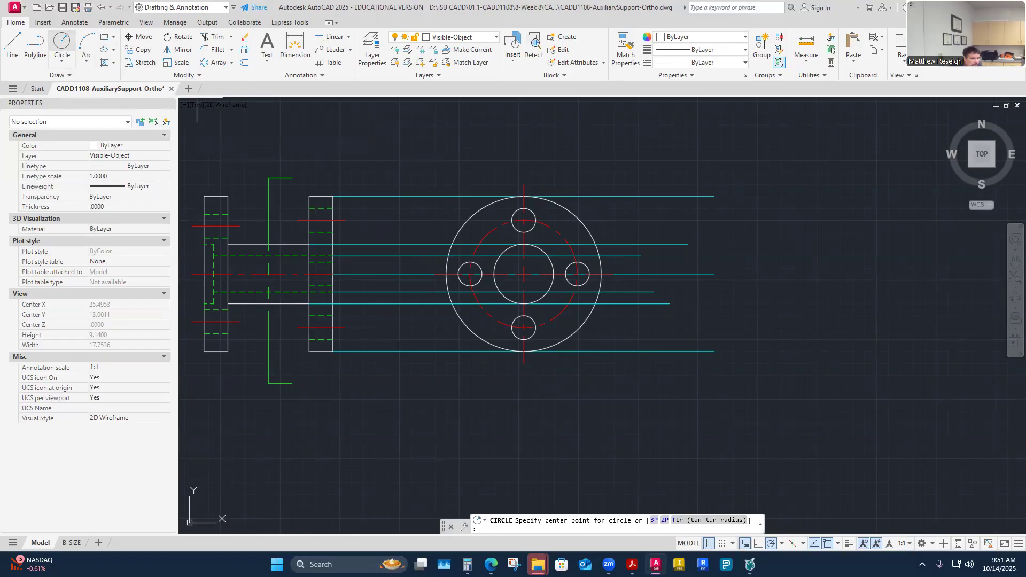
{"action": "scroll", "coordinate": [511, 292], "scroll_direction": "up", "scroll_amount": 2}
{"action": "left_click", "coordinate": [532, 264]}
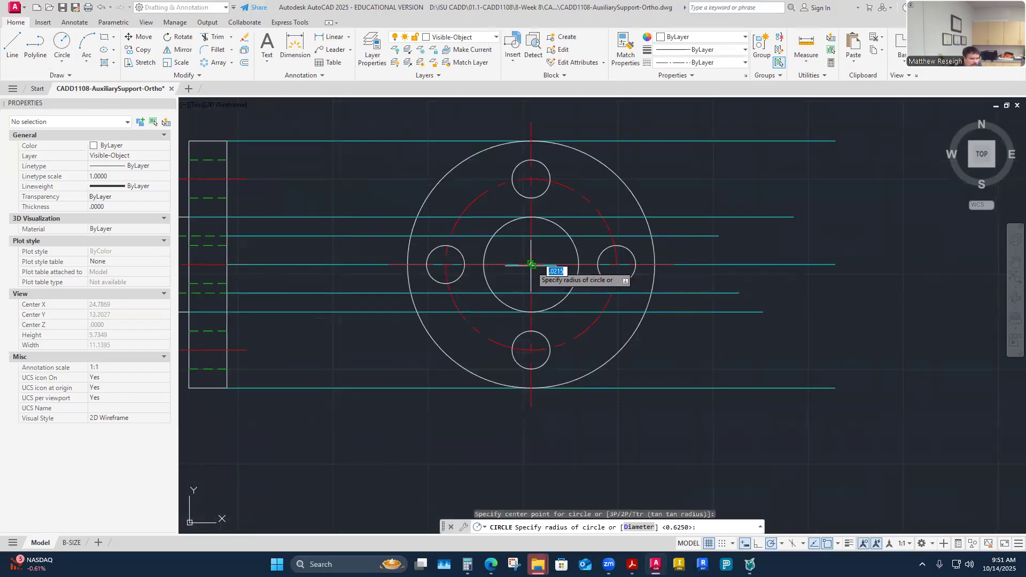
{"action": "left_click", "coordinate": [531, 235]}
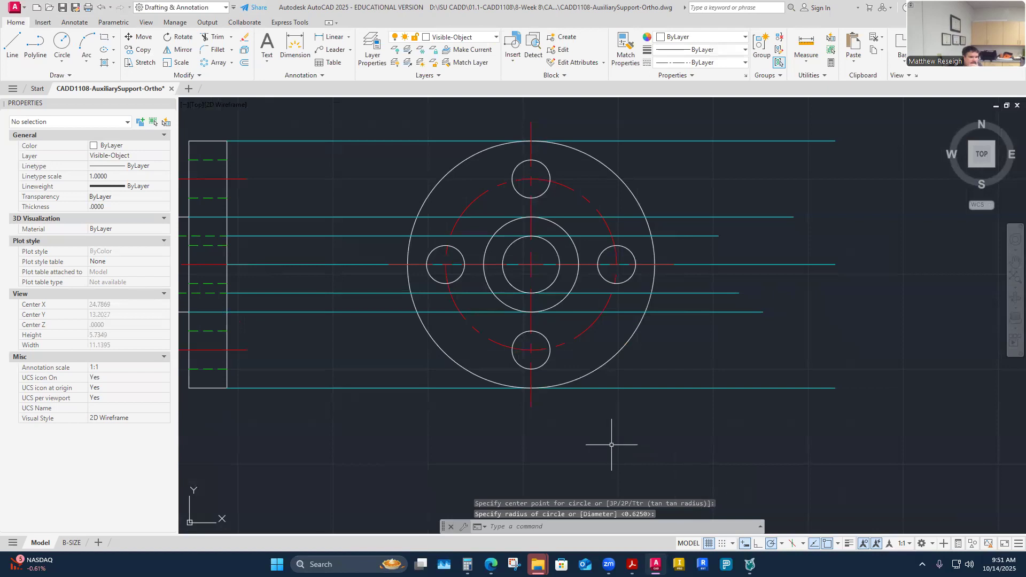
{"action": "key", "text": "Escape"}
{"action": "key", "text": "Escape"}
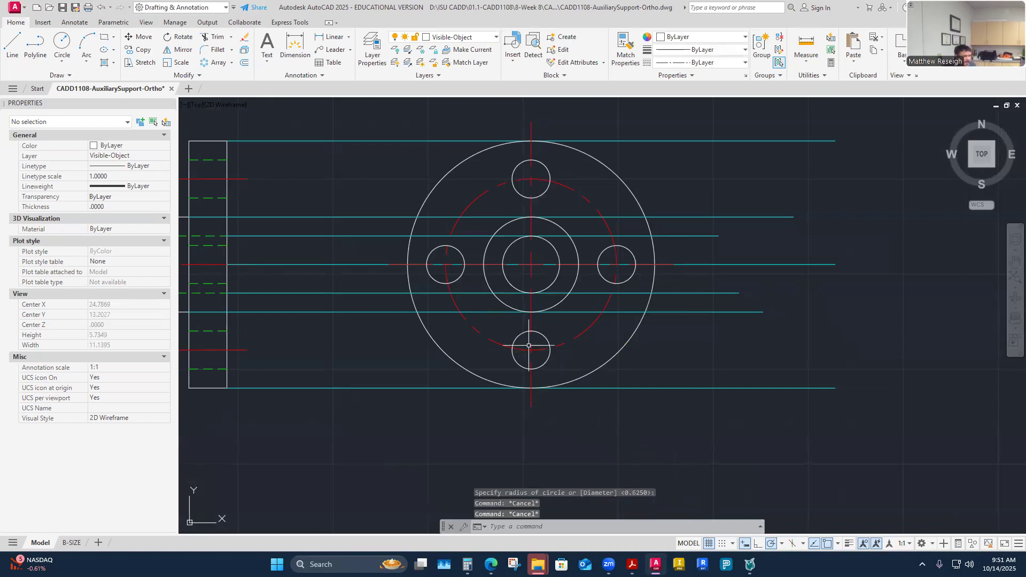
- Check the bore circle's diameter in its properties and review the hole callouts on the dimensioned isometric drawing in the PDF viewer
{"action": "left_click", "coordinate": [508, 281]}
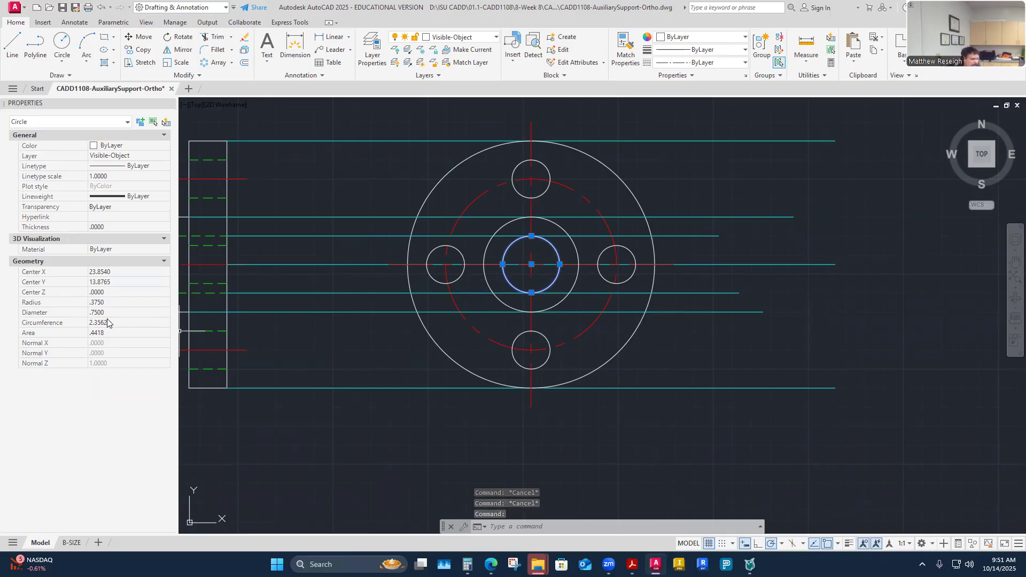
{"action": "scroll", "coordinate": [356, 423], "scroll_direction": "down", "scroll_amount": 4}
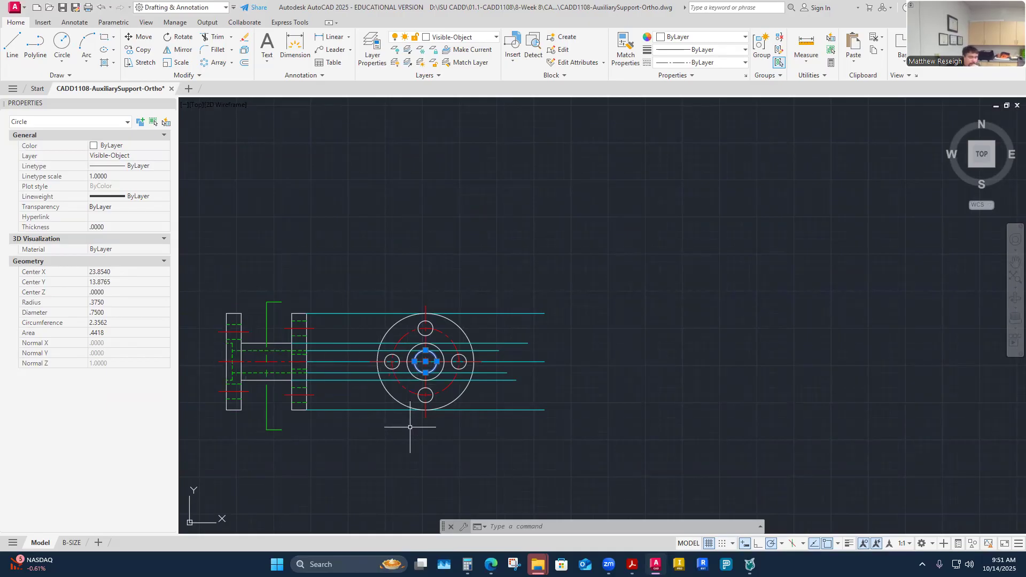
{"action": "key", "text": "Escape"}
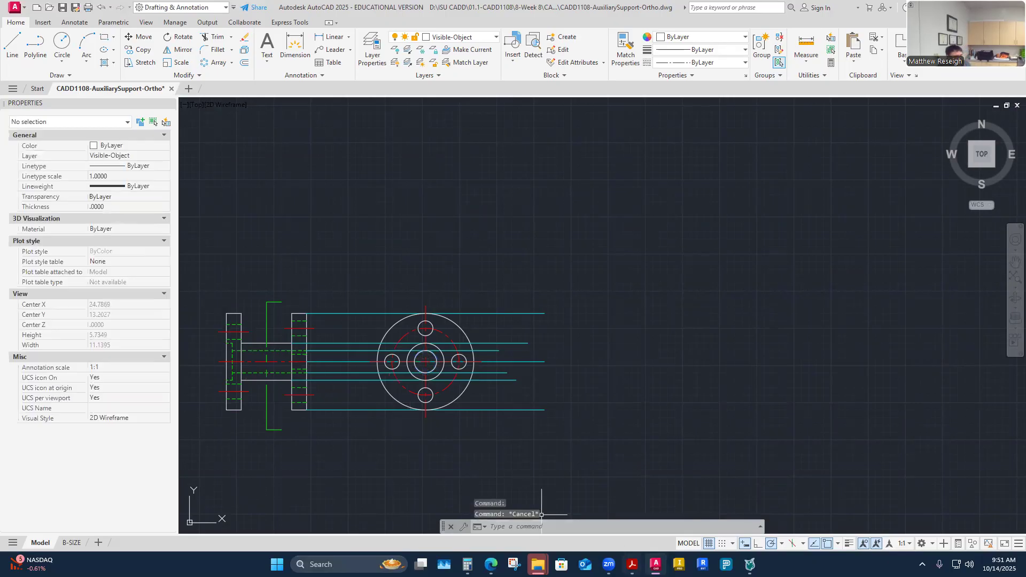
{"action": "key", "text": "alt+Tab"}
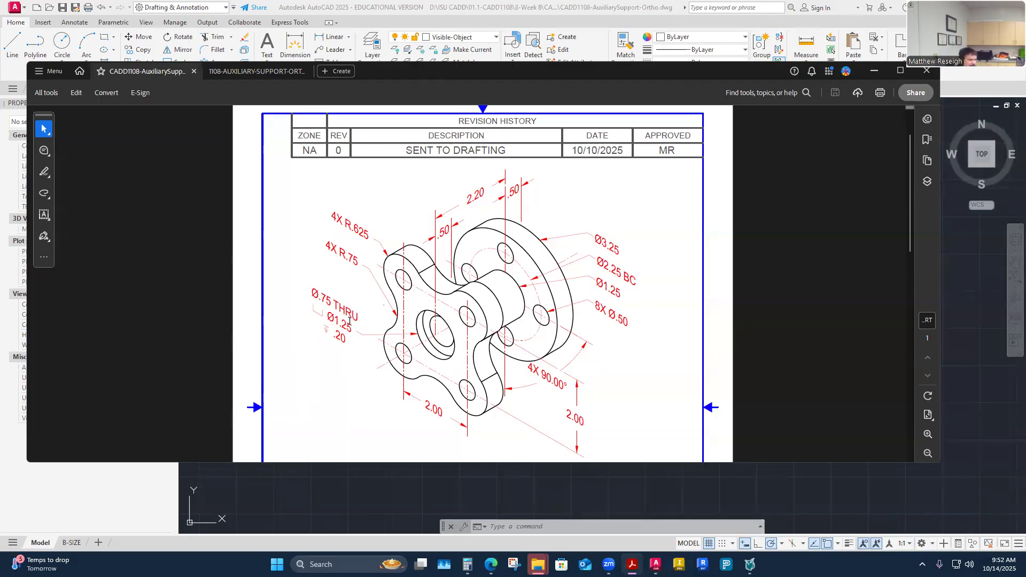
{"action": "left_click", "coordinate": [400, 488]}
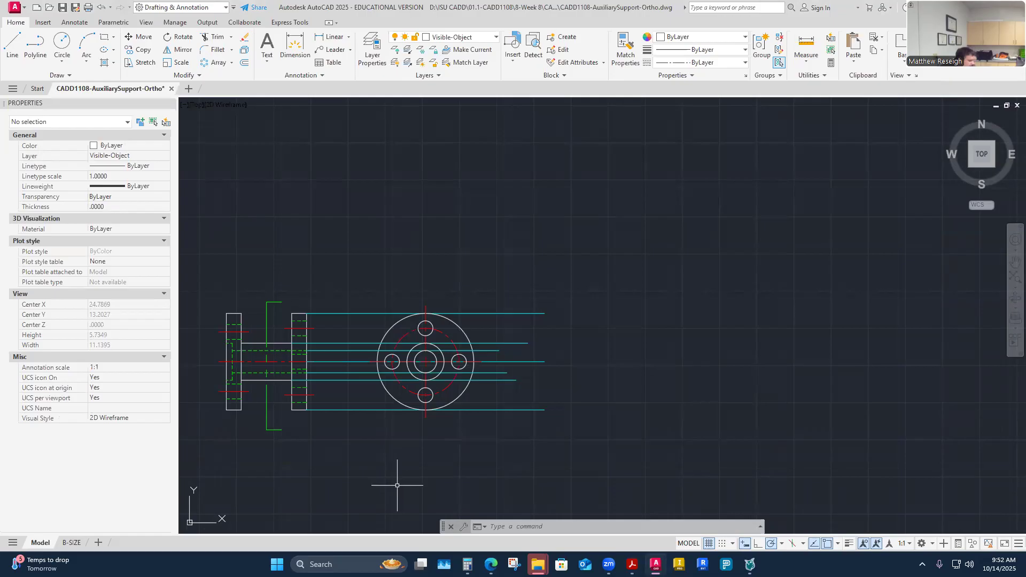
- Examine the side view's cutting plane line and the concentric shaft and bore circles in the section view
{"action": "scroll", "coordinate": [382, 385], "scroll_direction": "up", "scroll_amount": 3}
{"action": "scroll", "coordinate": [412, 377], "scroll_direction": "down", "scroll_amount": 3}
{"action": "scroll", "coordinate": [400, 377], "scroll_direction": "up", "scroll_amount": 1}
{"action": "scroll", "coordinate": [428, 379], "scroll_direction": "down", "scroll_amount": 3}
{"action": "scroll", "coordinate": [453, 382], "scroll_direction": "up", "scroll_amount": 2}
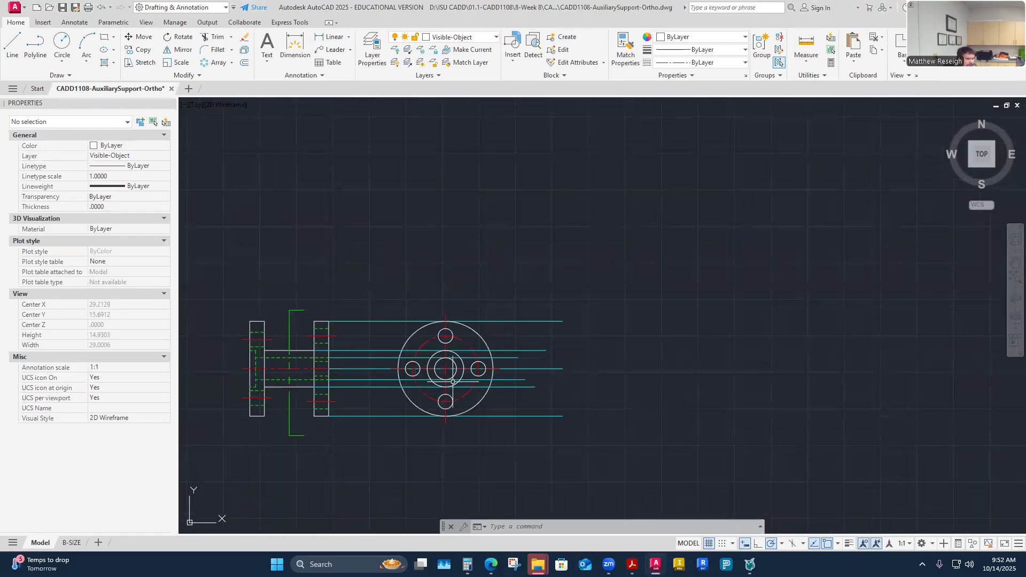
{"action": "scroll", "coordinate": [453, 383], "scroll_direction": "up", "scroll_amount": 2}
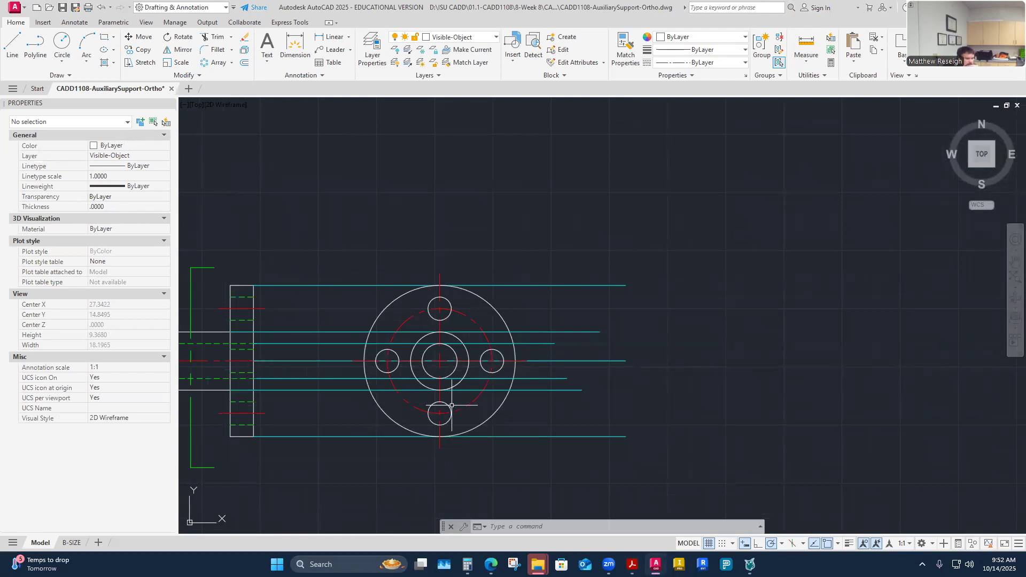
{"action": "scroll", "coordinate": [426, 393], "scroll_direction": "down", "scroll_amount": 2}
{"action": "scroll", "coordinate": [412, 396], "scroll_direction": "up", "scroll_amount": 2}
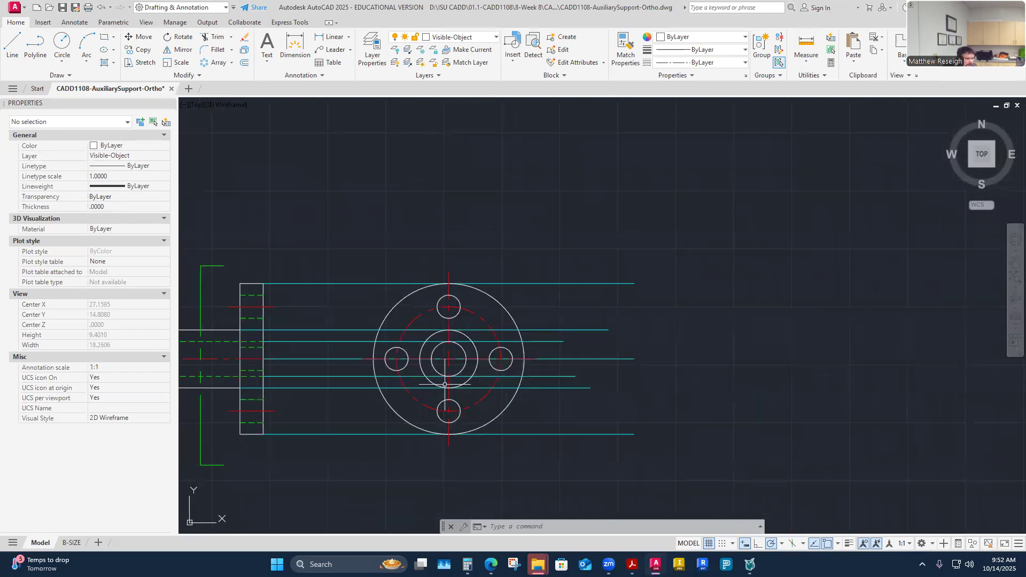
{"action": "scroll", "coordinate": [445, 385], "scroll_direction": "down", "scroll_amount": 4}
{"action": "scroll", "coordinate": [345, 424], "scroll_direction": "up", "scroll_amount": 2}
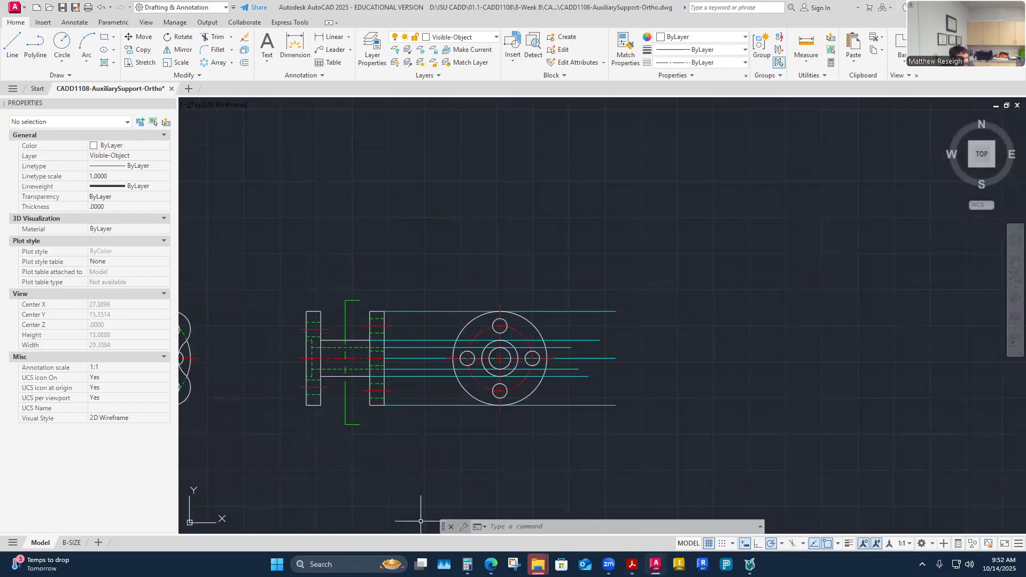
{"action": "mouse_move", "coordinate": [656, 565]}
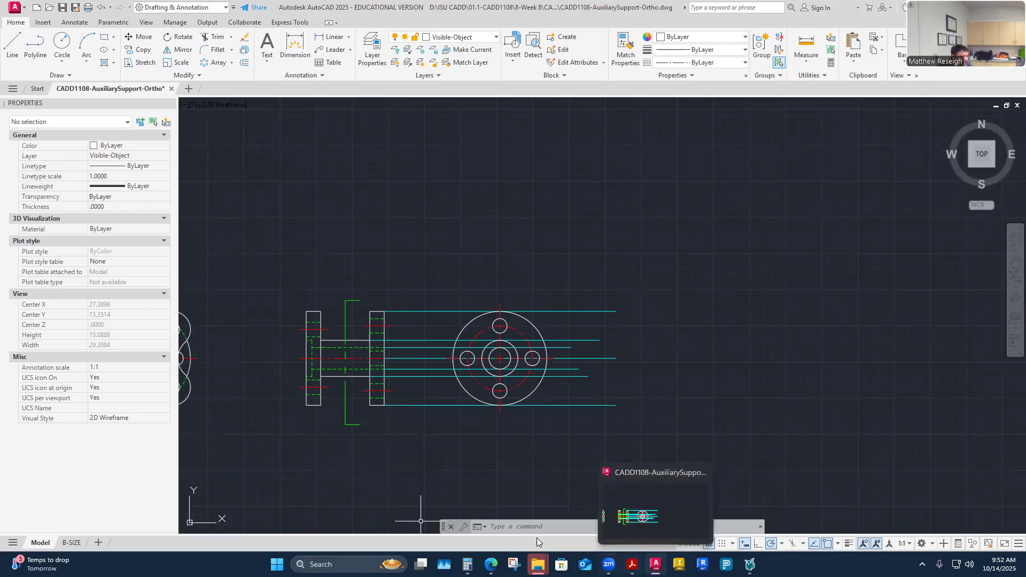
{"action": "scroll", "coordinate": [344, 388], "scroll_direction": "up", "scroll_amount": 5}
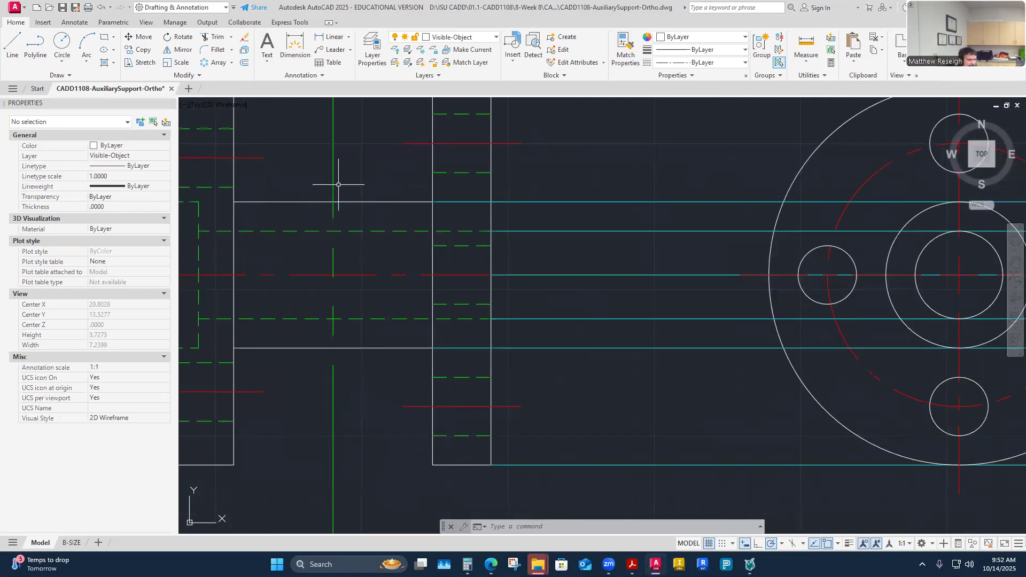
{"action": "scroll", "coordinate": [342, 224], "scroll_direction": "down", "scroll_amount": 2}
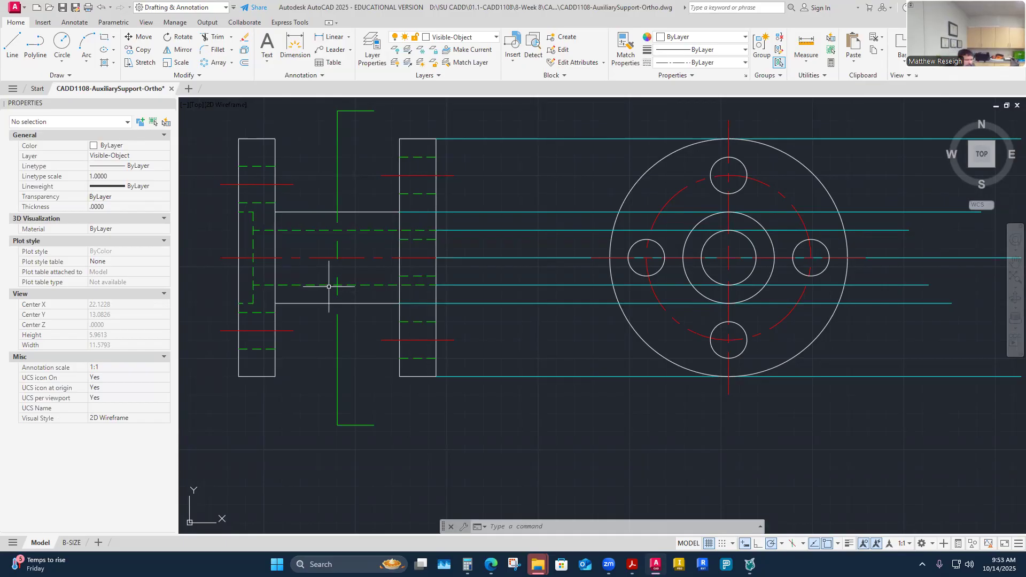
{"action": "scroll", "coordinate": [481, 331], "scroll_direction": "down", "scroll_amount": 3}
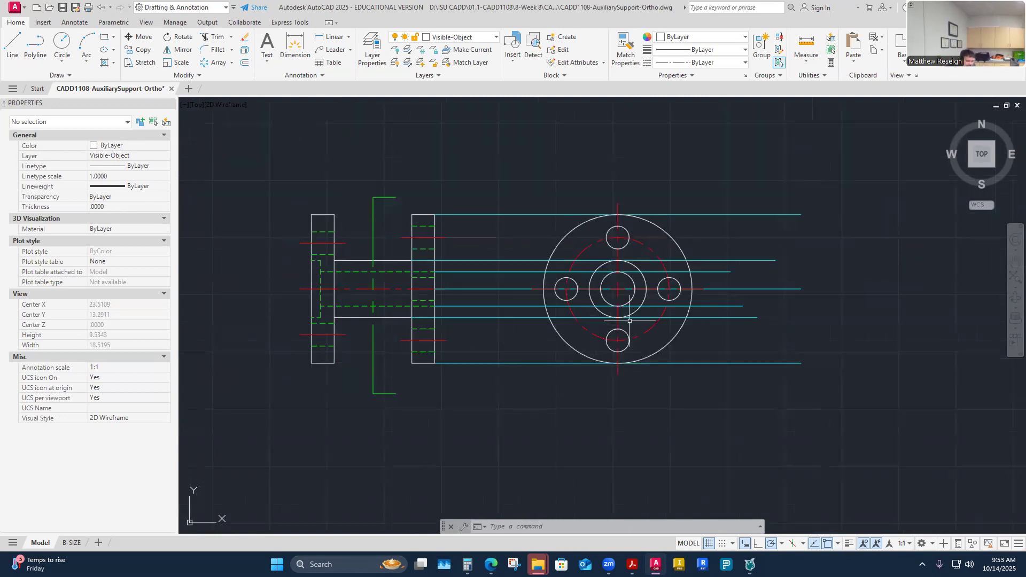
{"action": "scroll", "coordinate": [647, 313], "scroll_direction": "up", "scroll_amount": 3}
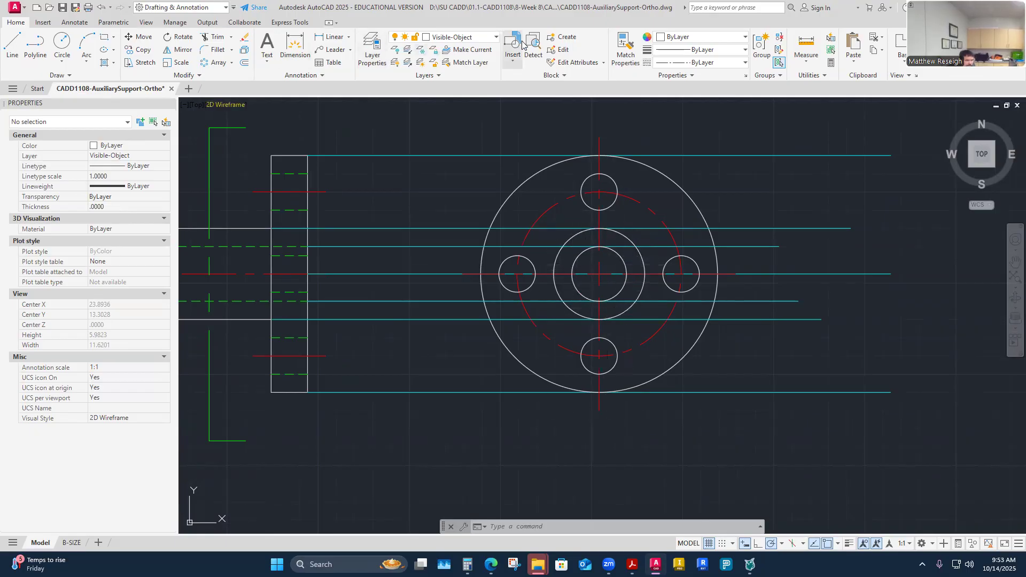
- Turn off the Construction2 layer and make the Section layer current
{"action": "left_click", "coordinate": [486, 42]}
{"action": "left_click", "coordinate": [396, 140]}
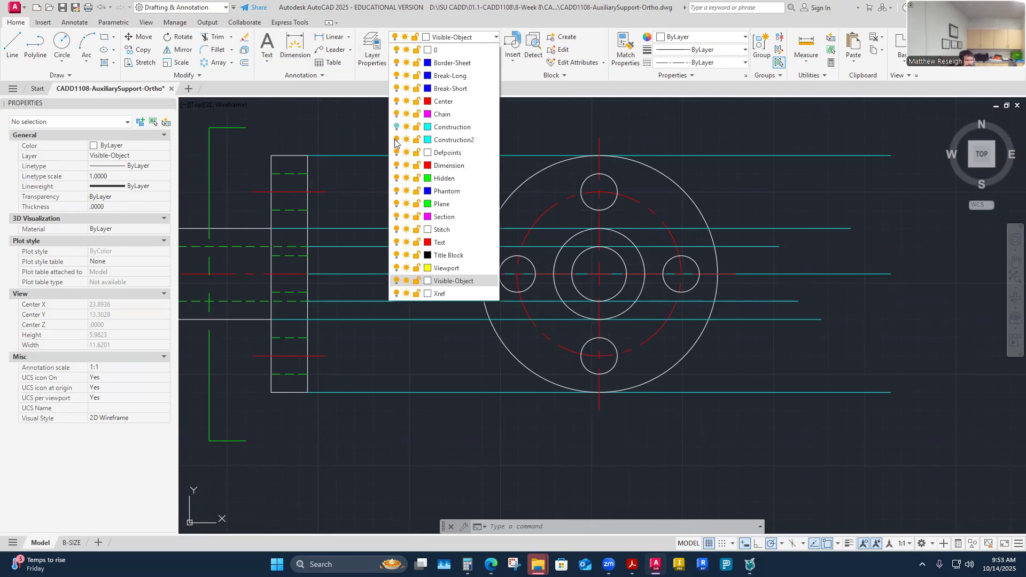
{"action": "left_click", "coordinate": [444, 217]}
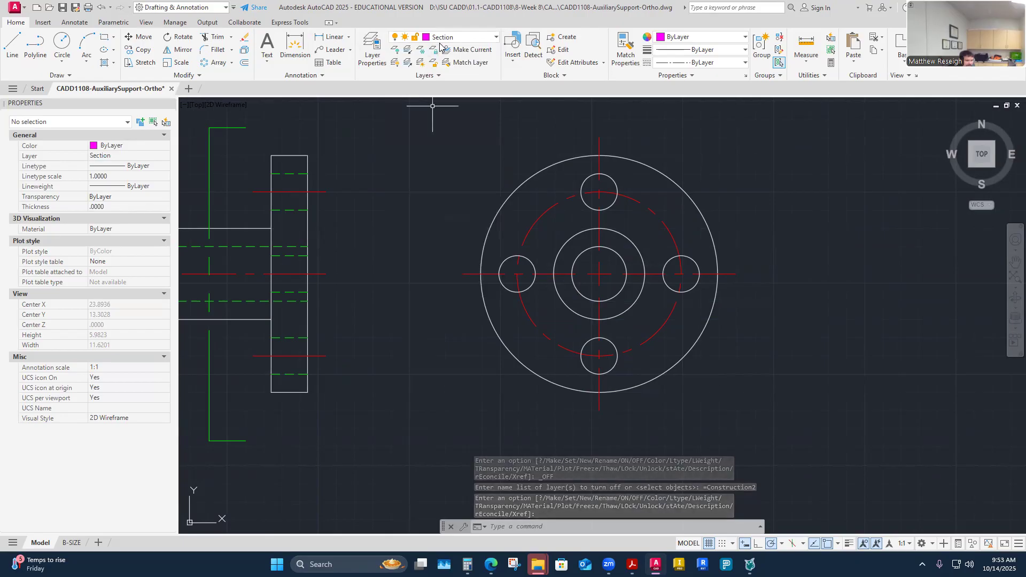
{"action": "left_click", "coordinate": [114, 63]}
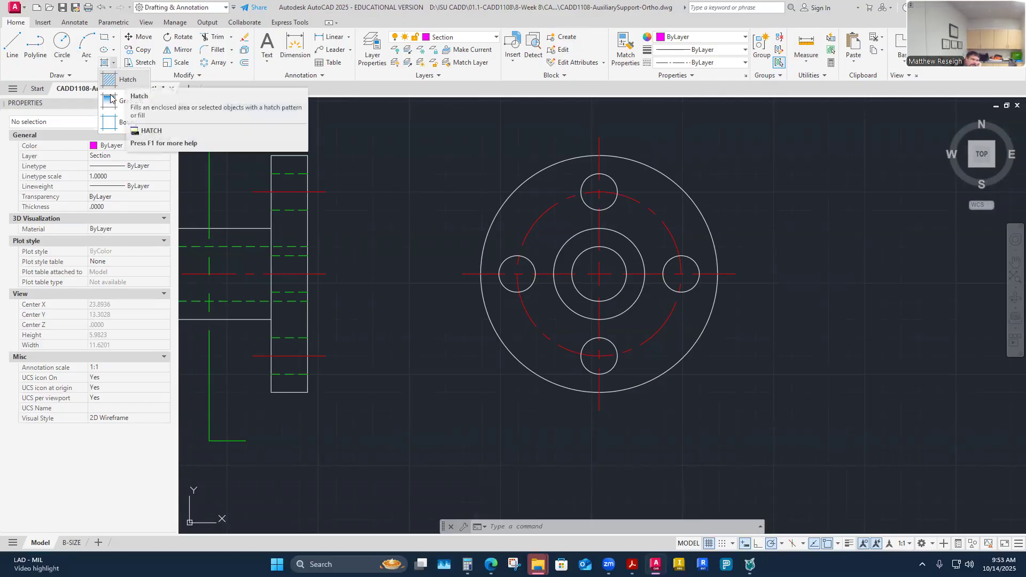
{"action": "left_click", "coordinate": [122, 84]}
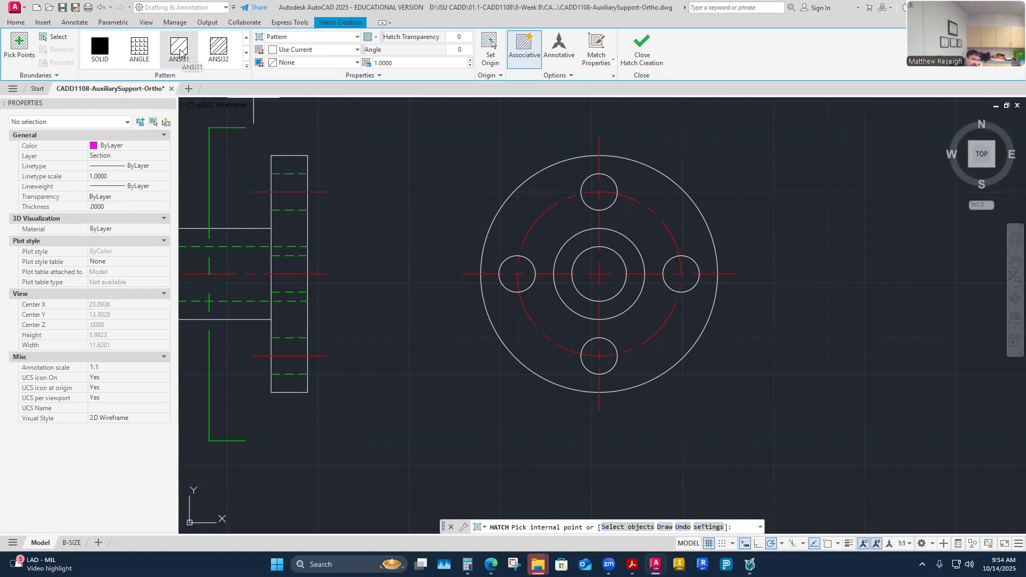
{"action": "left_click", "coordinate": [247, 56]}
{"action": "left_click", "coordinate": [247, 56]}
{"action": "left_click", "coordinate": [247, 55]}
{"action": "left_click", "coordinate": [246, 56]}
{"action": "left_click", "coordinate": [247, 56]}
{"action": "left_click", "coordinate": [247, 55]}
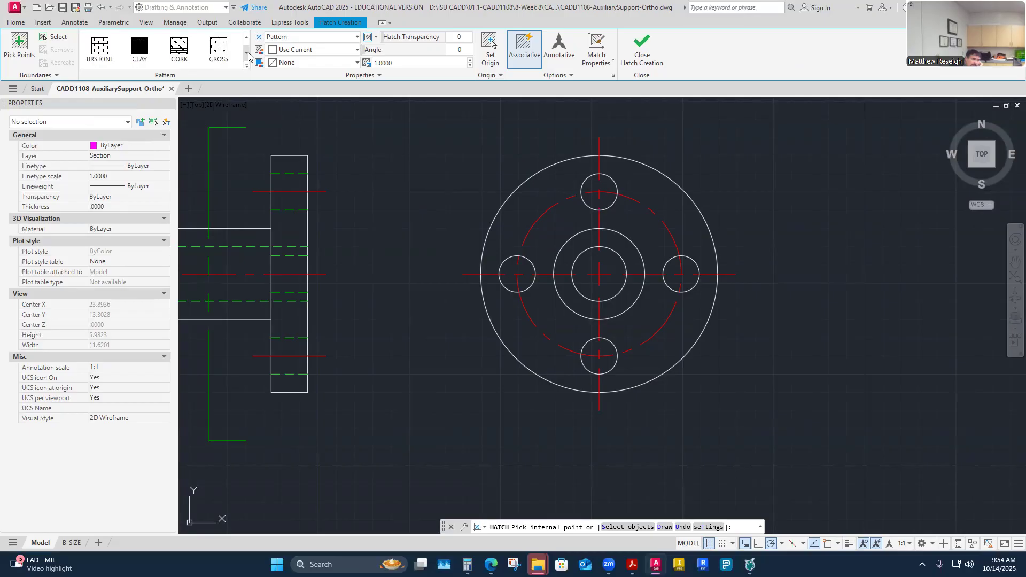
{"action": "left_click", "coordinate": [246, 41]}
{"action": "left_click", "coordinate": [246, 41]}
{"action": "left_click", "coordinate": [246, 41]}
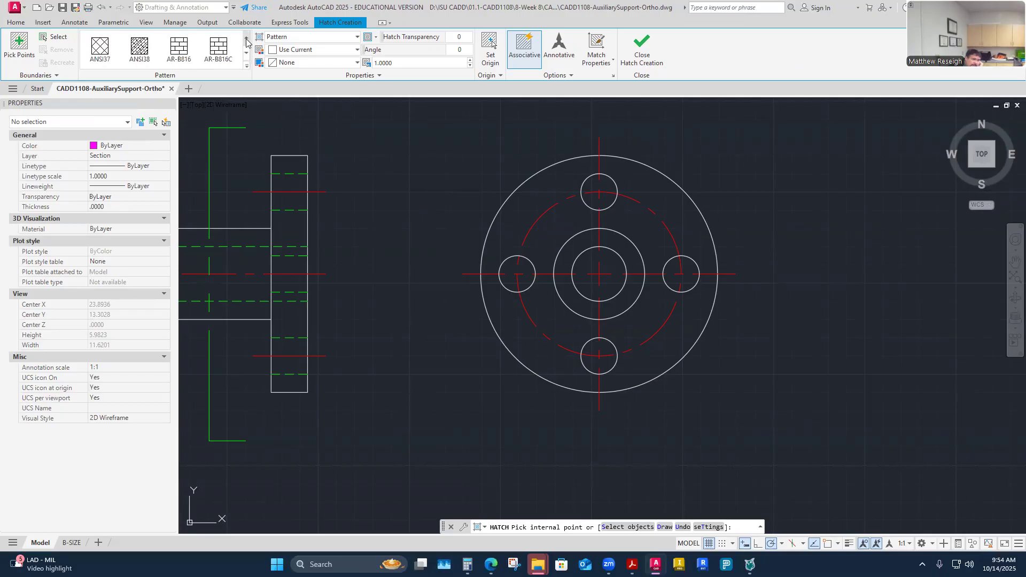
{"action": "left_click", "coordinate": [246, 40]}
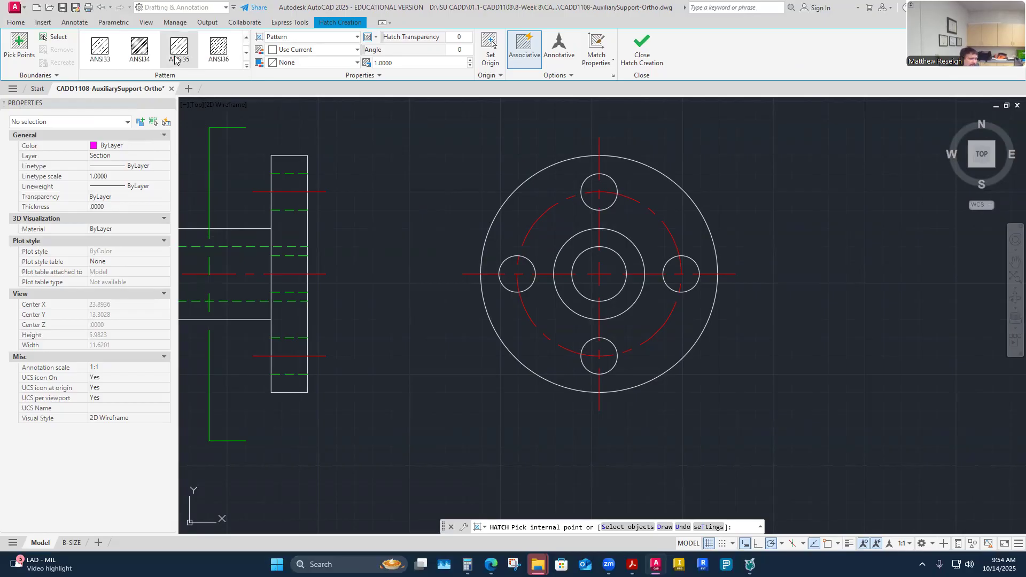
{"action": "scroll", "coordinate": [199, 65], "scroll_direction": "up", "scroll_amount": 1}
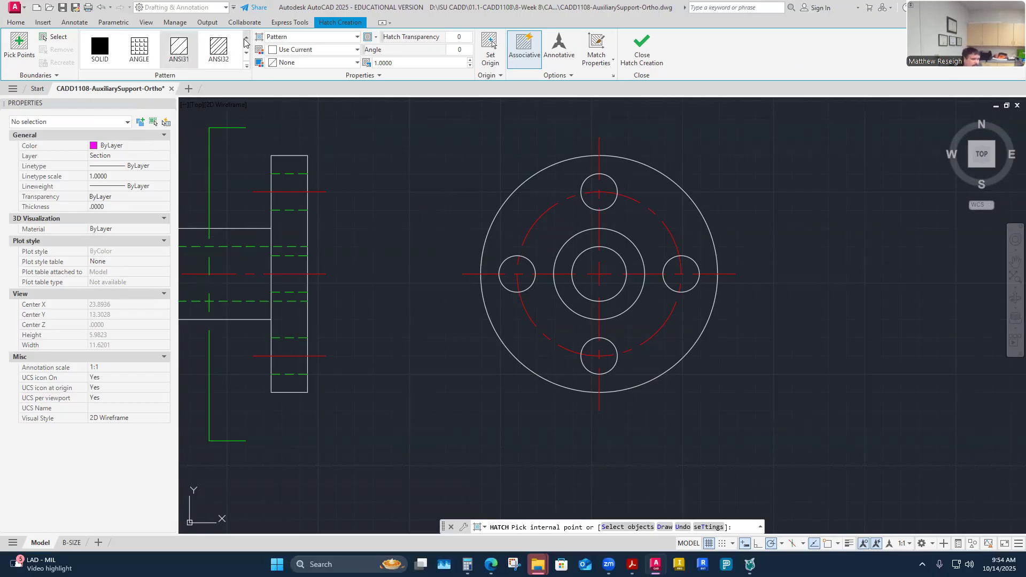
{"action": "left_click", "coordinate": [183, 53]}
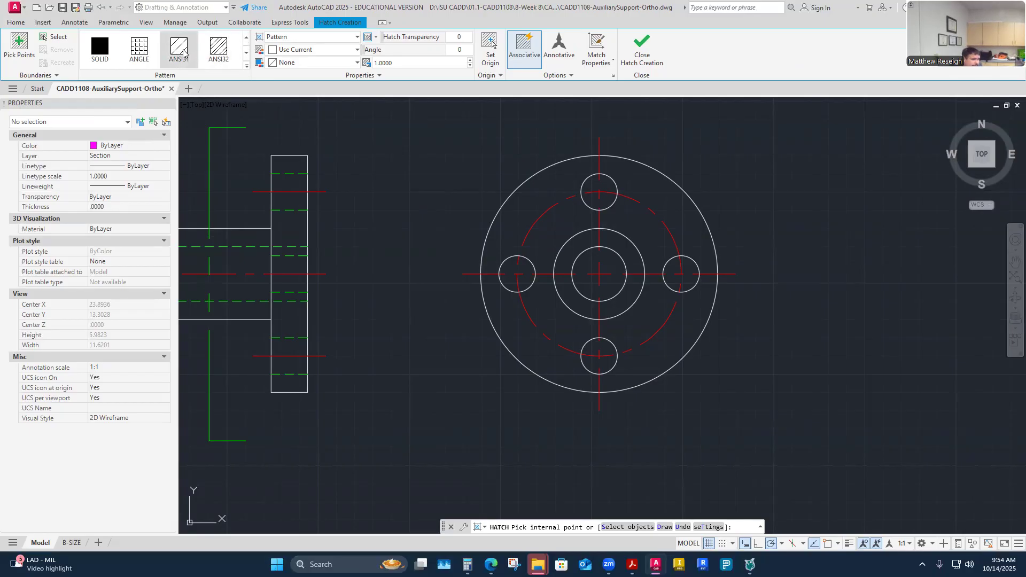
{"action": "left_click", "coordinate": [290, 183]}
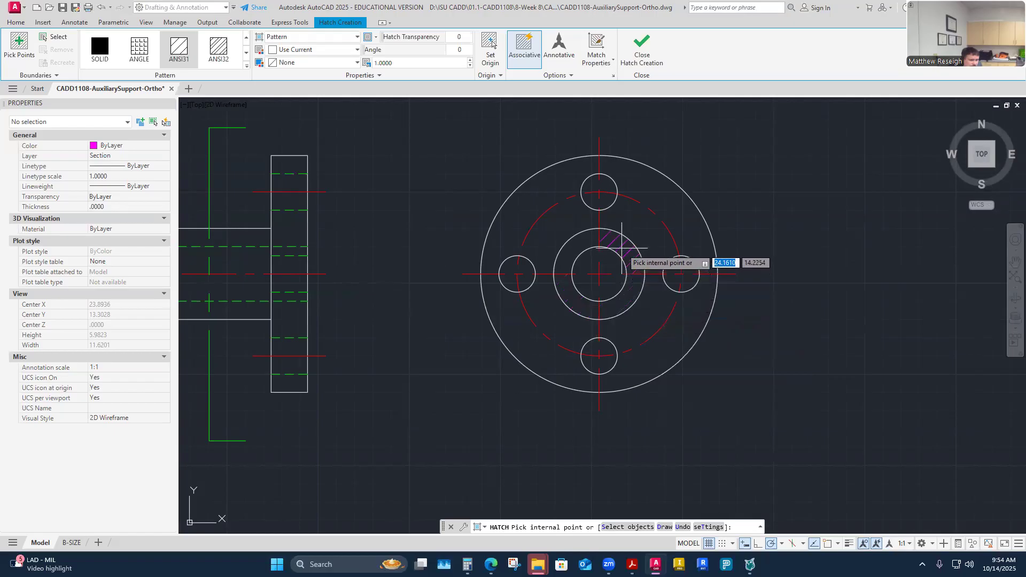
{"action": "key", "text": "Escape"}
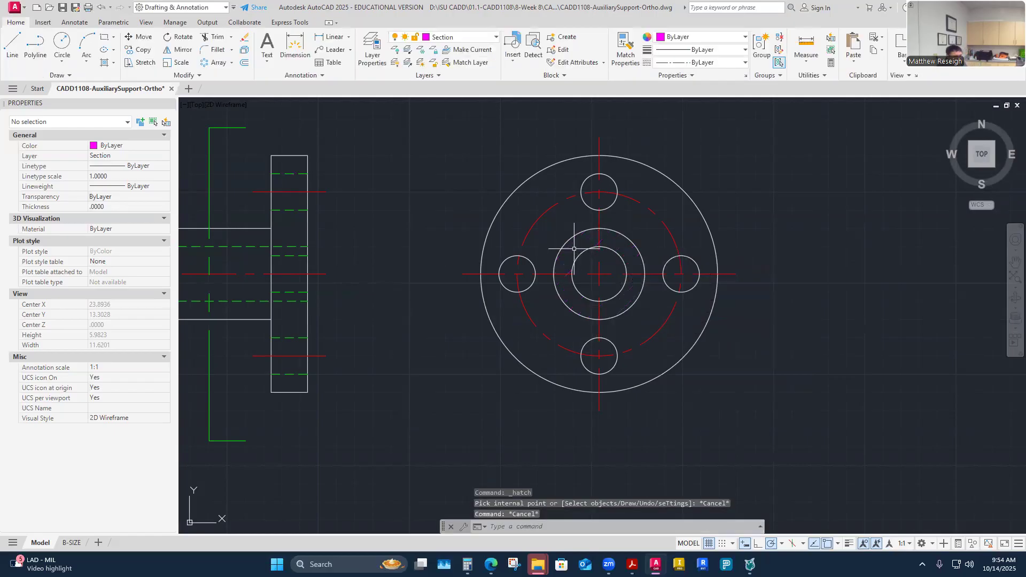
- Turn off the Center layer so the centerlines do not divide the section view's hatch areas
{"action": "left_click", "coordinate": [494, 37]}
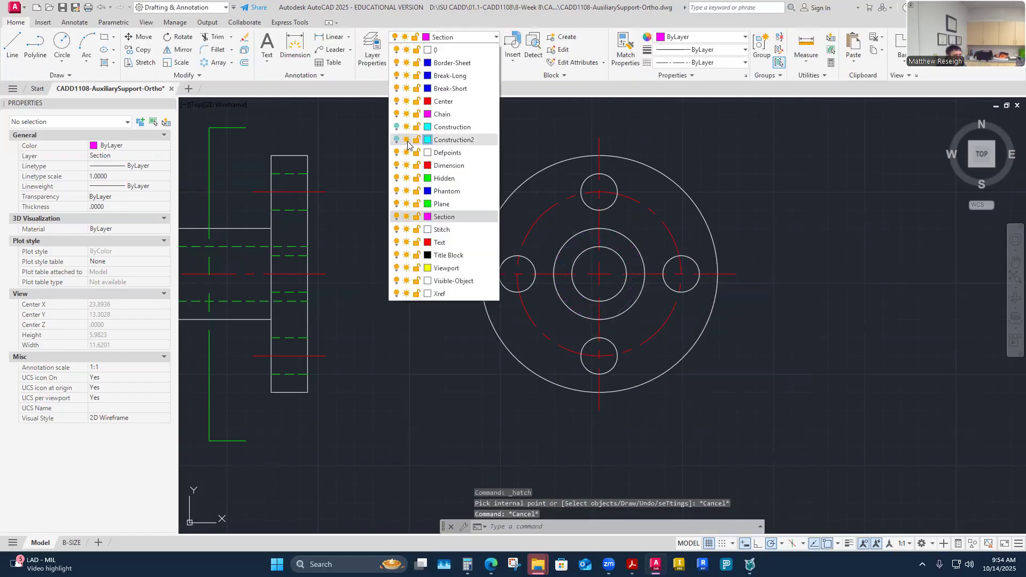
{"action": "left_click", "coordinate": [396, 101]}
{"action": "left_click", "coordinate": [573, 107]}
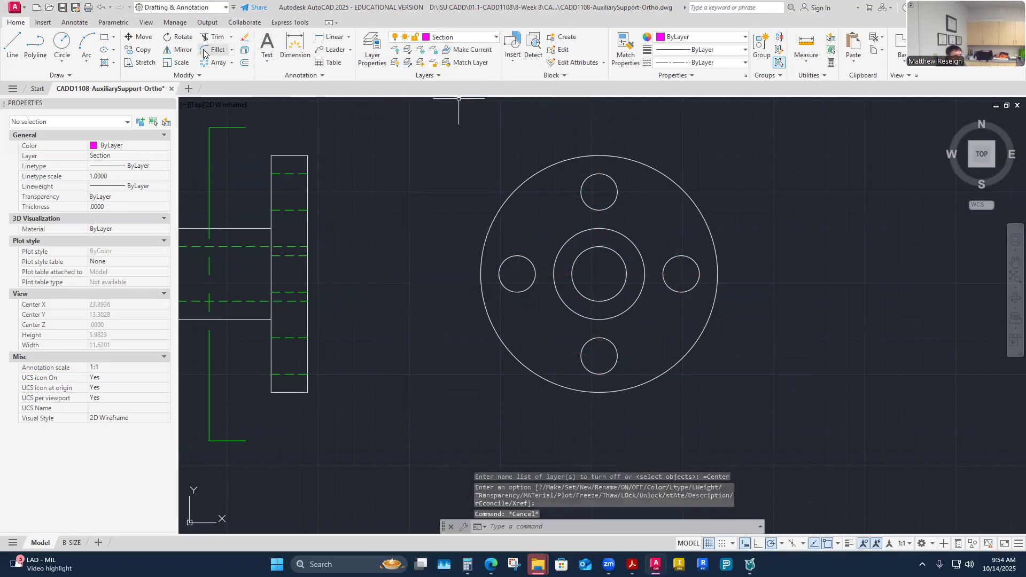
- Fill the ring between the shaft and bore circles with an annotative ANSI31 hatch
{"action": "left_click", "coordinate": [105, 63]}
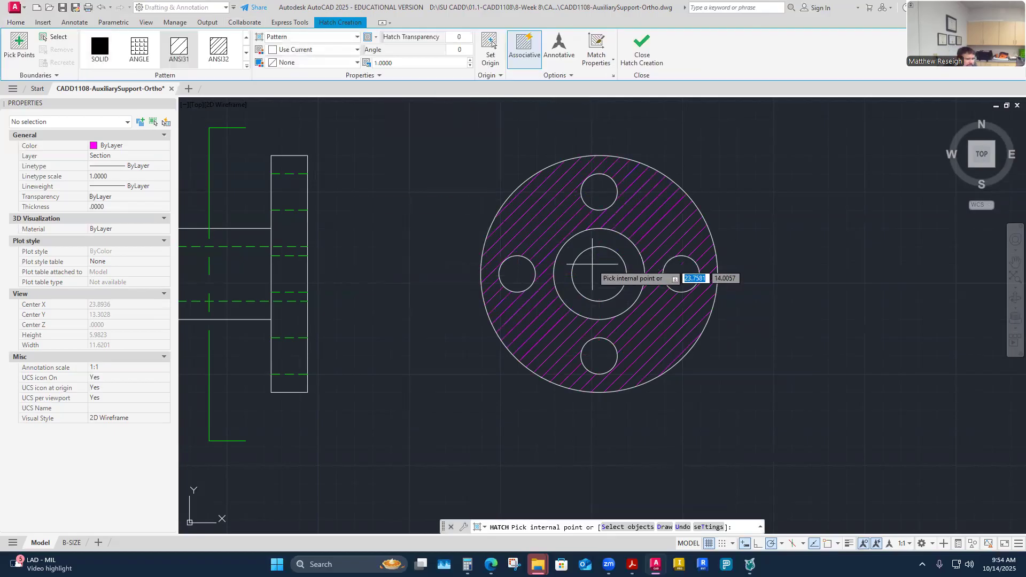
{"action": "left_click", "coordinate": [556, 65]}
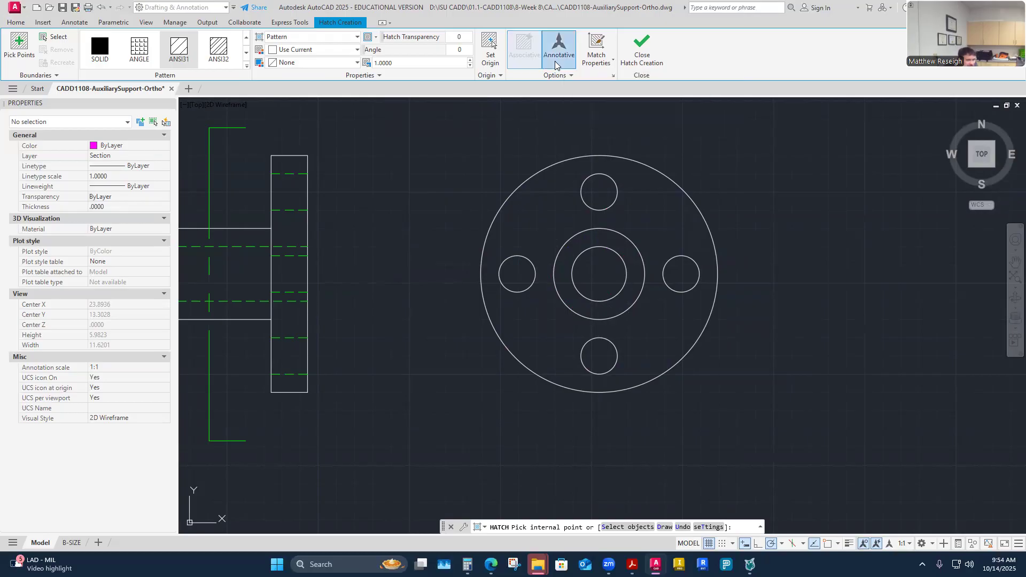
{"action": "left_click", "coordinate": [583, 243]}
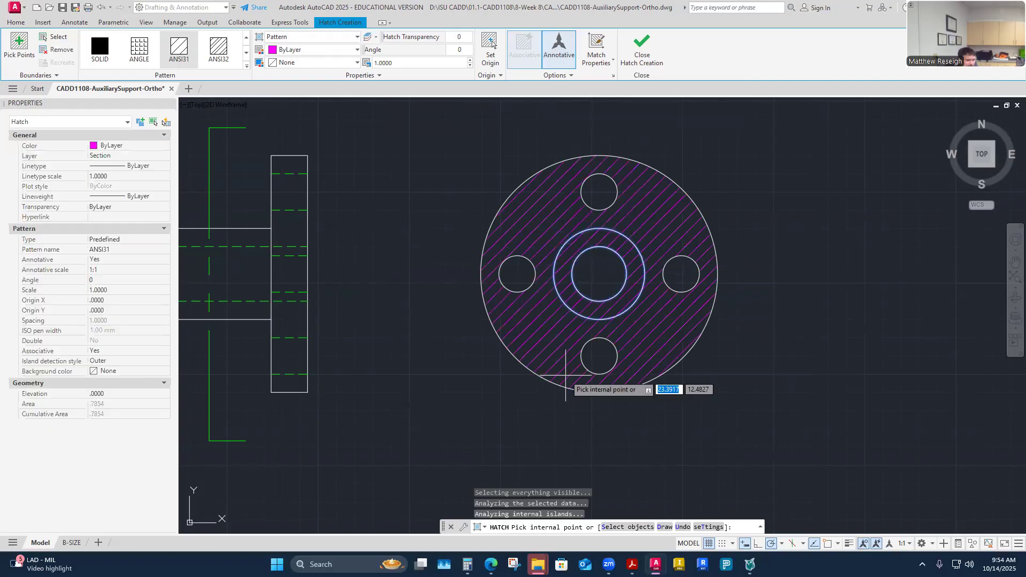
{"action": "right_click", "coordinate": [434, 235]}
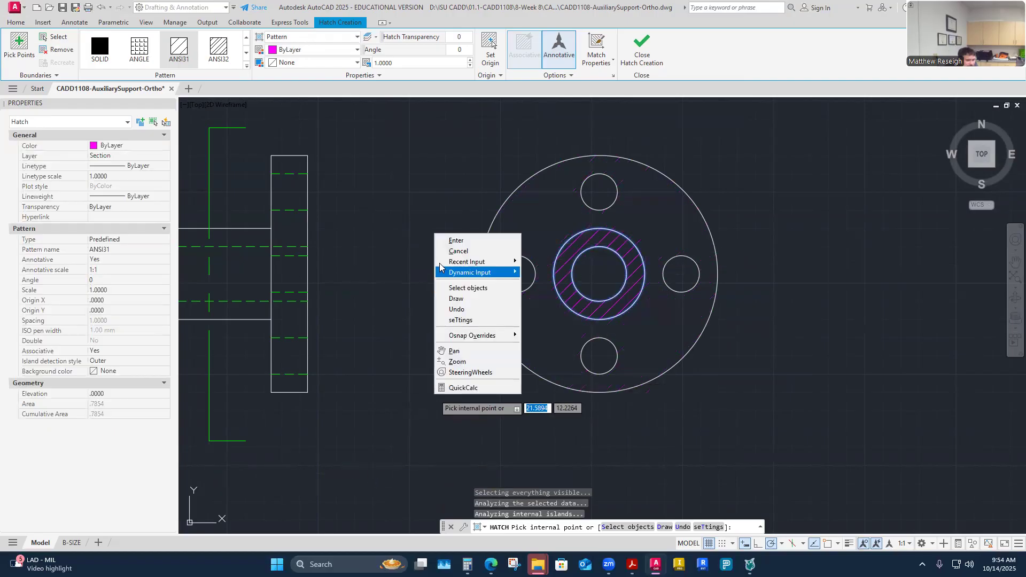
{"action": "left_click", "coordinate": [451, 239]}
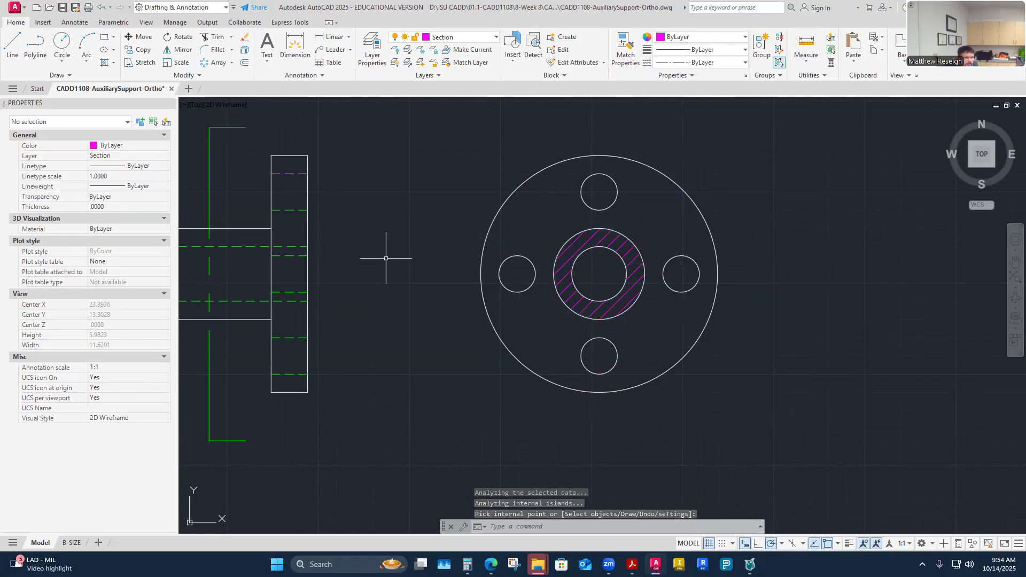
- Turn the Center layer back on
{"action": "left_click", "coordinate": [496, 37]}
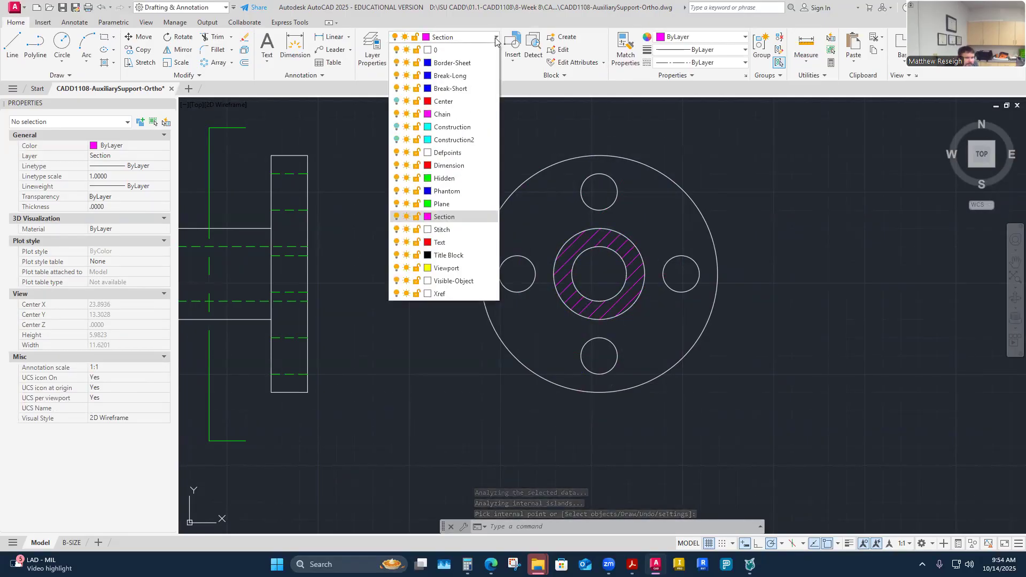
{"action": "left_click", "coordinate": [396, 101]}
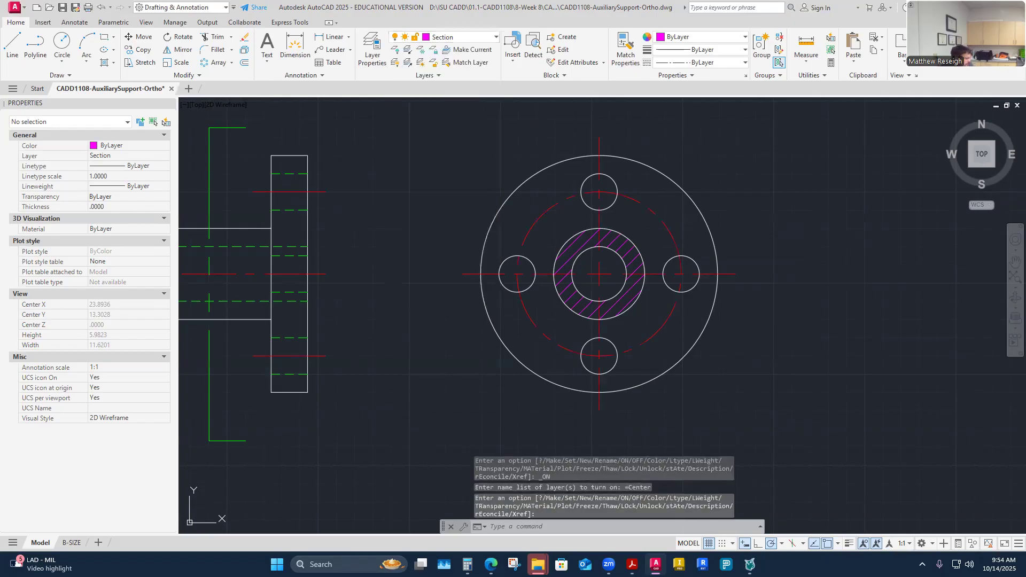
{"action": "key", "text": "Escape"}
- Inspect the properties of the ring hatch in the section view
{"action": "left_click", "coordinate": [585, 244]}
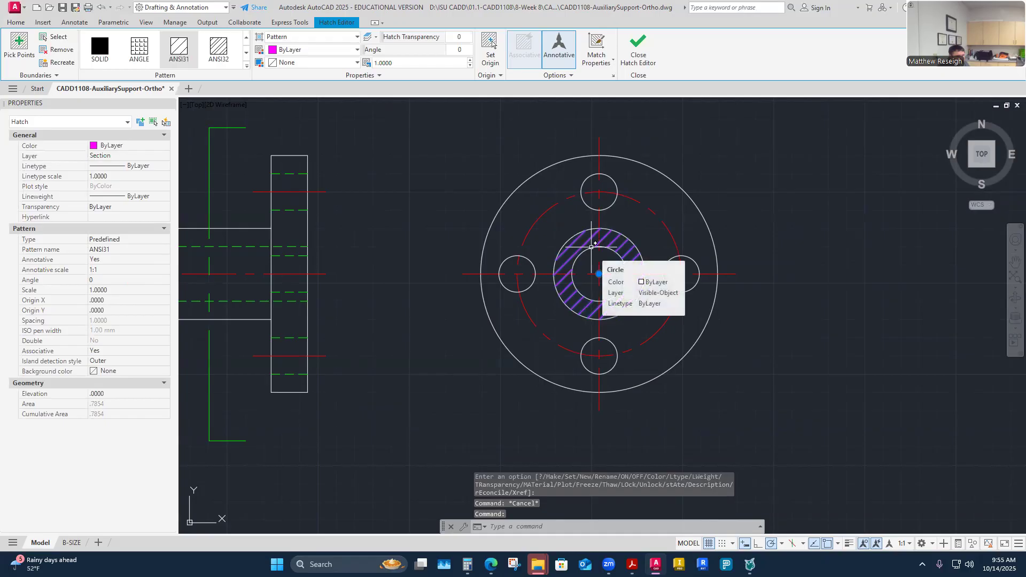
{"action": "key", "text": "Escape"}
{"action": "left_click", "coordinate": [582, 245]}
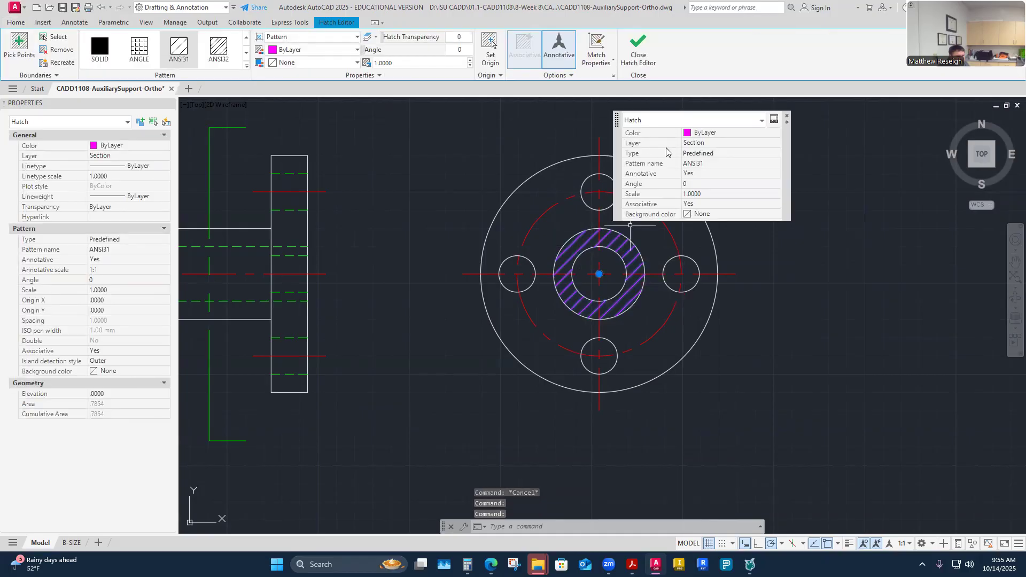
{"action": "key", "text": "Escape"}
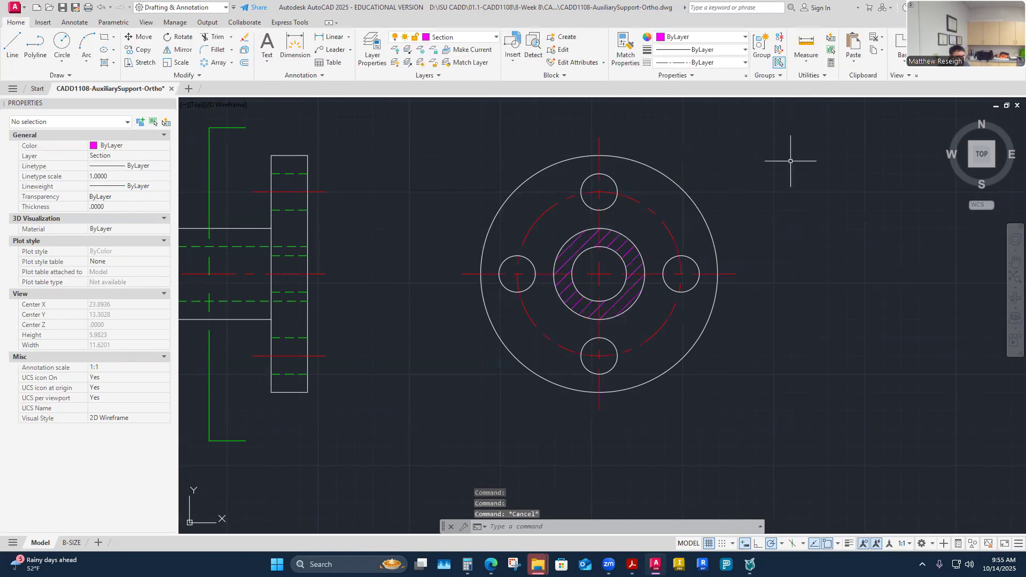
{"action": "left_click", "coordinate": [622, 249]}
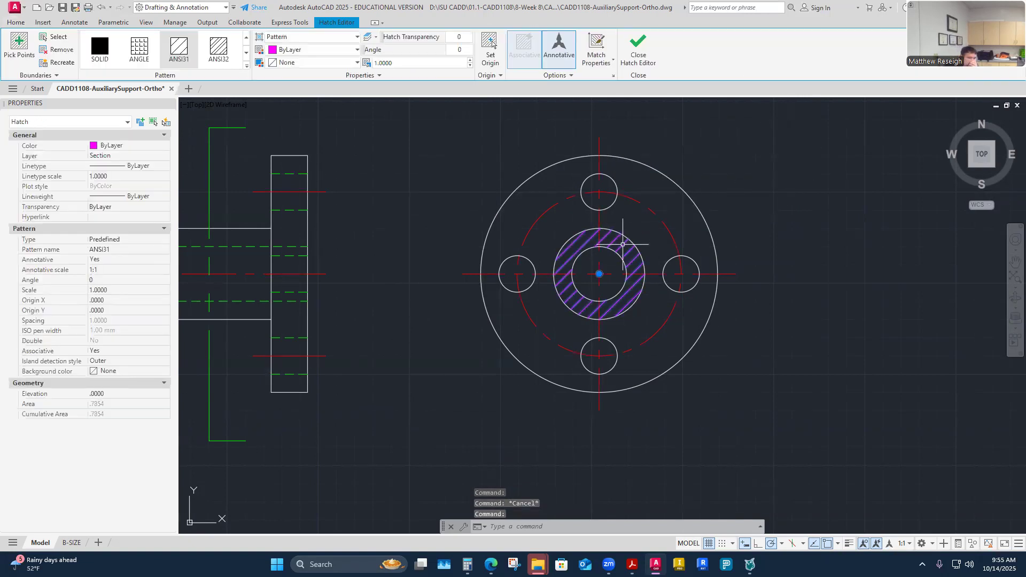
{"action": "left_click", "coordinate": [784, 192]}
{"action": "key", "text": "Escape"}
{"action": "key", "text": "Escape"}
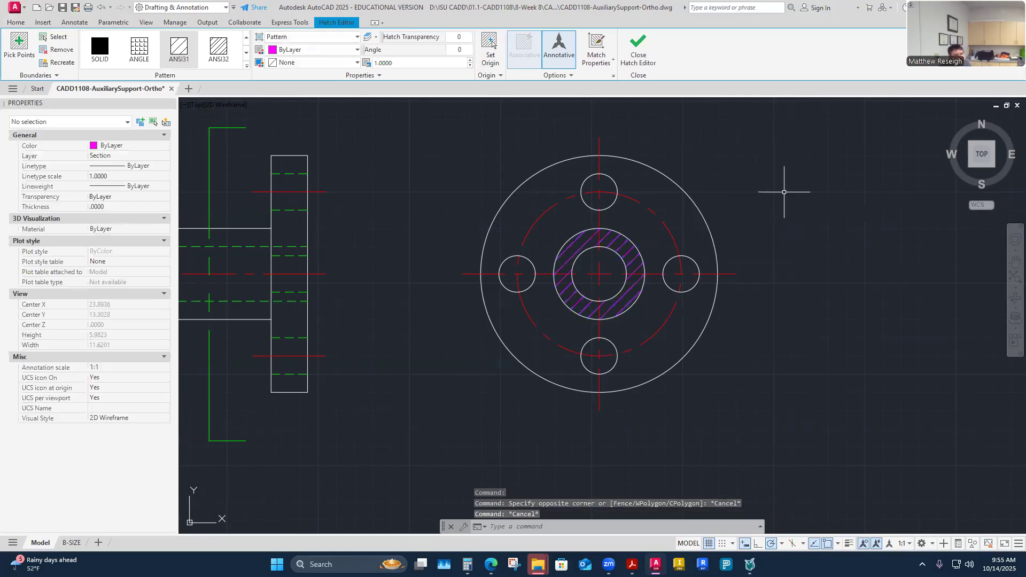
- Examine the hatched section view alongside the front and side views in model space
{"action": "scroll", "coordinate": [775, 190], "scroll_direction": "down", "scroll_amount": 2}
{"action": "scroll", "coordinate": [748, 187], "scroll_direction": "up", "scroll_amount": 2}
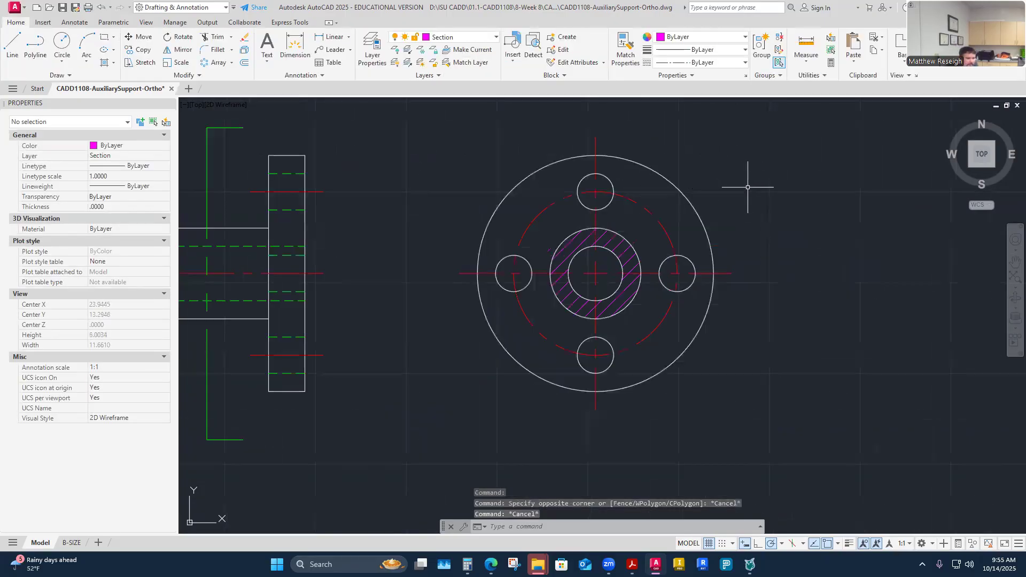
{"action": "scroll", "coordinate": [746, 184], "scroll_direction": "down", "scroll_amount": 3}
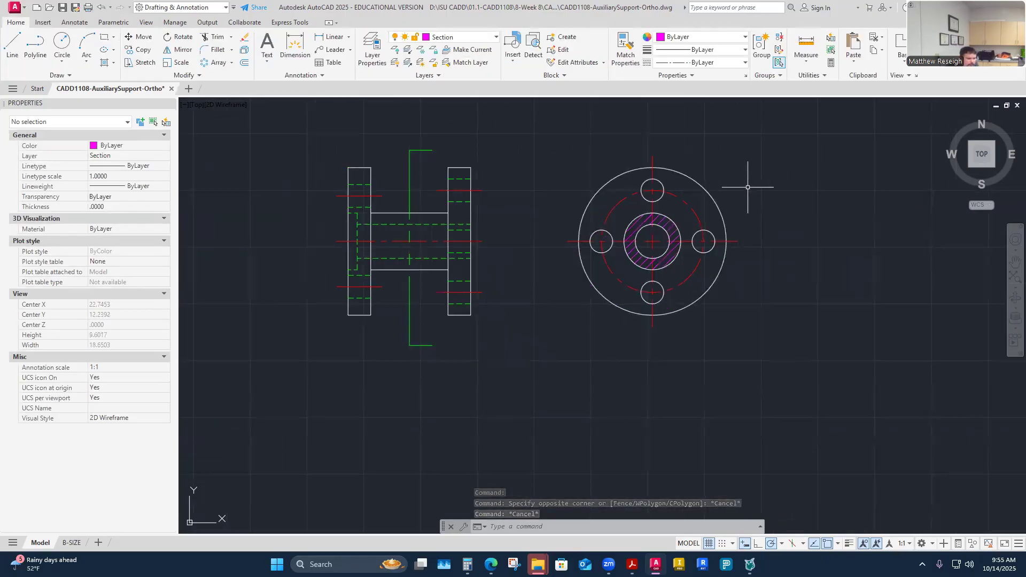
{"action": "scroll", "coordinate": [740, 203], "scroll_direction": "up", "scroll_amount": 3}
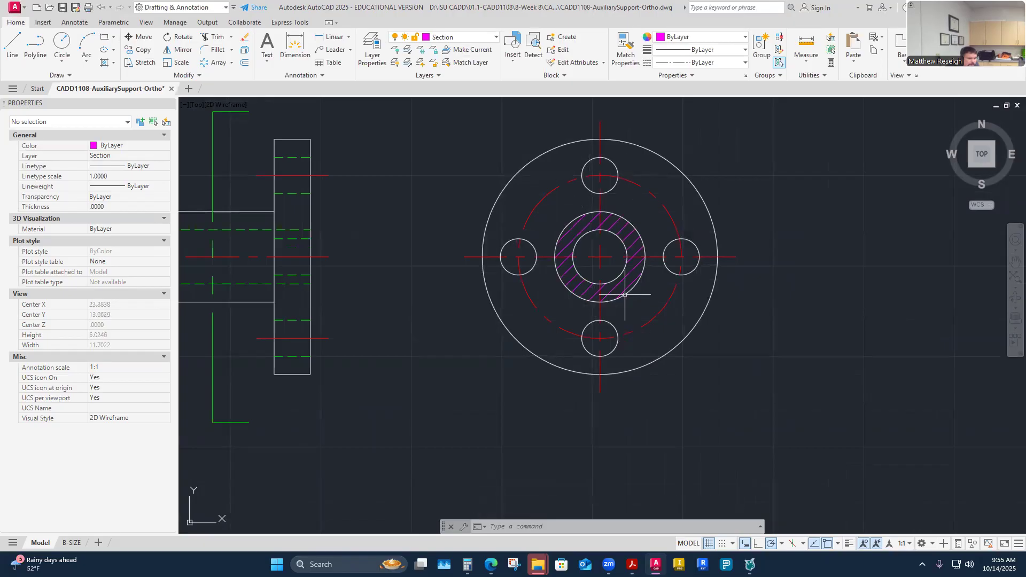
{"action": "scroll", "coordinate": [559, 323], "scroll_direction": "down", "scroll_amount": 3}
{"action": "scroll", "coordinate": [523, 323], "scroll_direction": "up", "scroll_amount": 2}
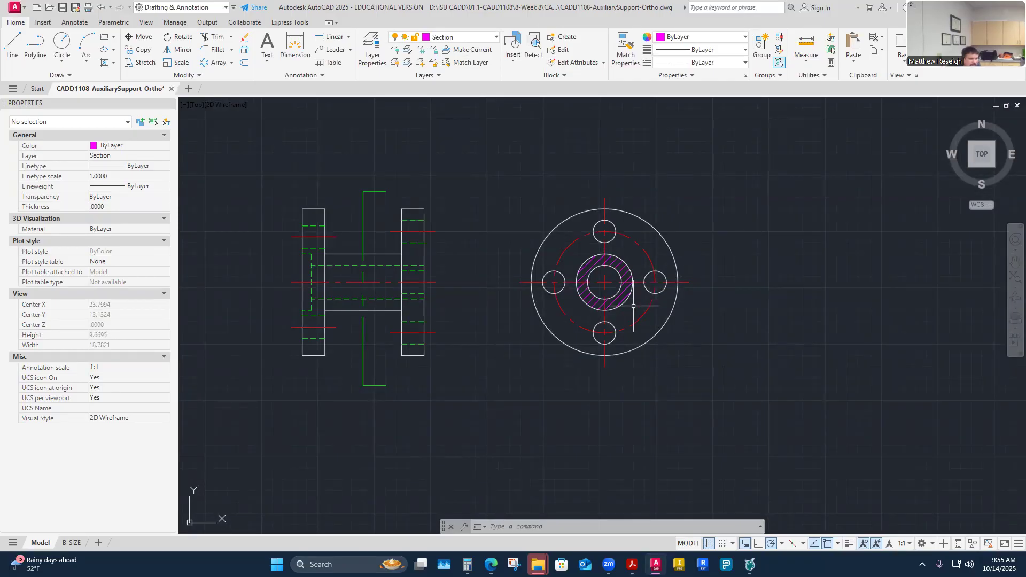
{"action": "scroll", "coordinate": [634, 306], "scroll_direction": "down", "scroll_amount": 7}
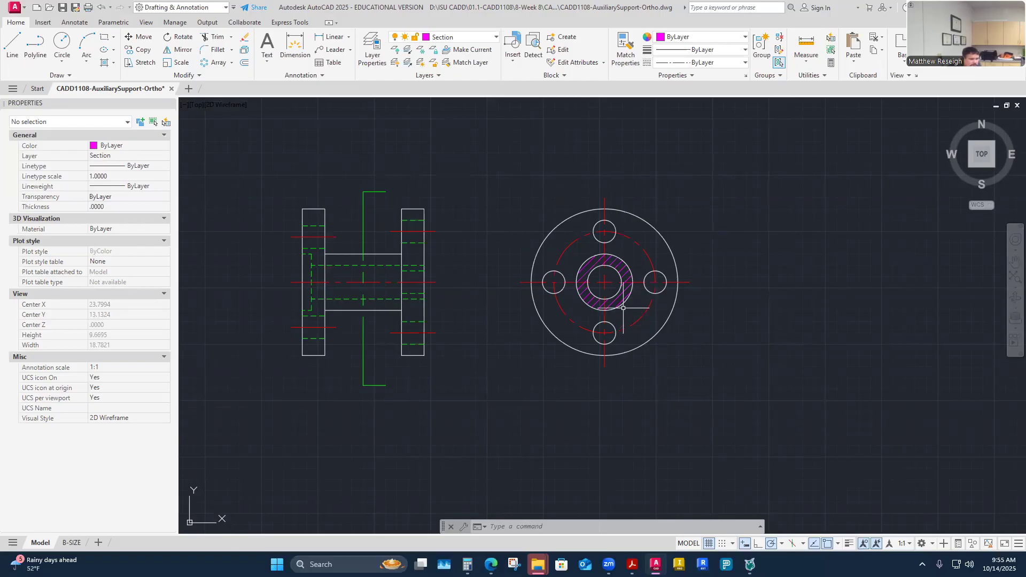
{"action": "scroll", "coordinate": [472, 321], "scroll_direction": "up", "scroll_amount": 5}
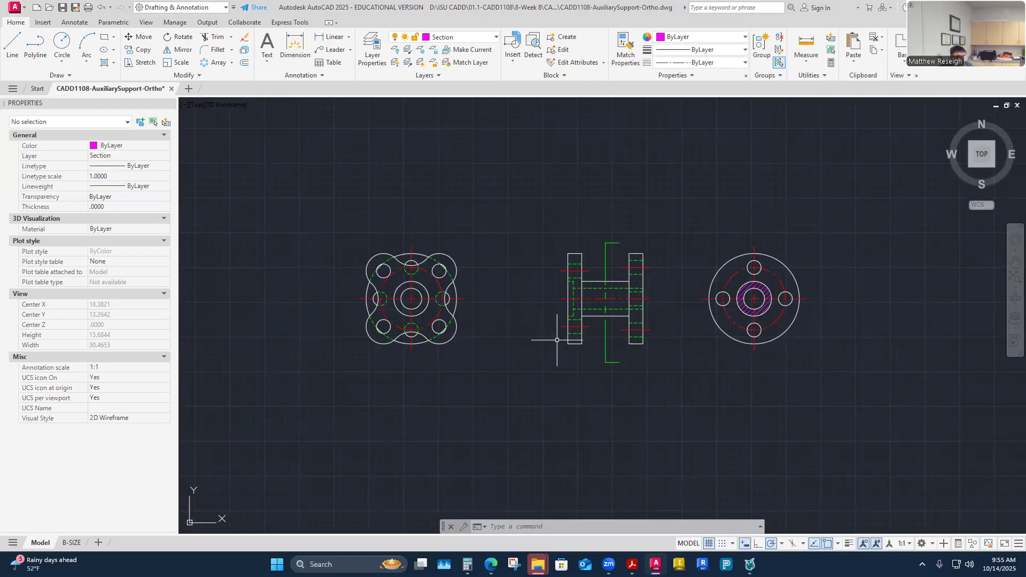
- On the B-SIZE layout, return to paper space and delete the existing viewport
{"action": "left_click", "coordinate": [72, 542]}
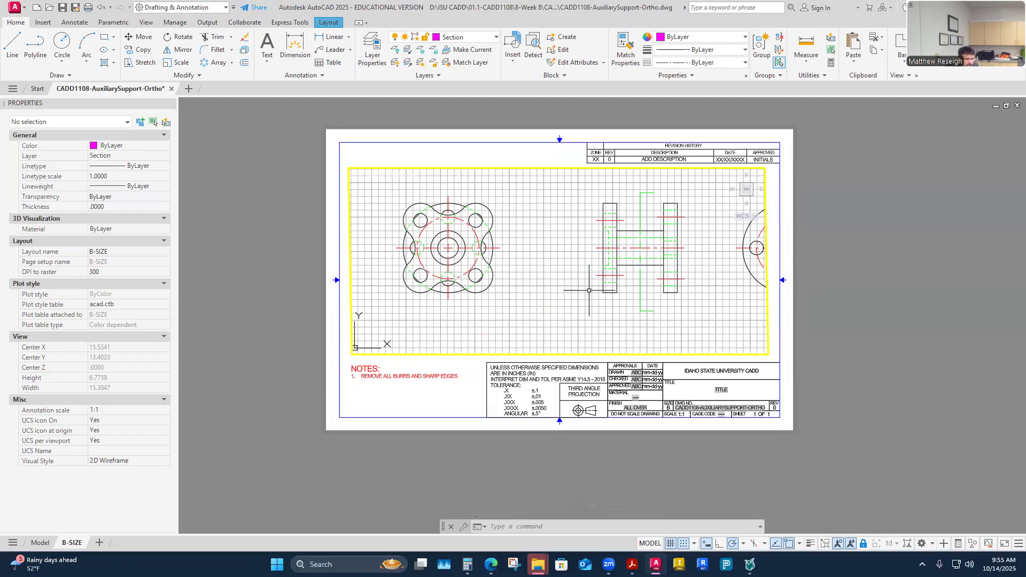
{"action": "key", "text": "Escape"}
{"action": "key", "text": "Escape"}
{"action": "key", "text": "Escape"}
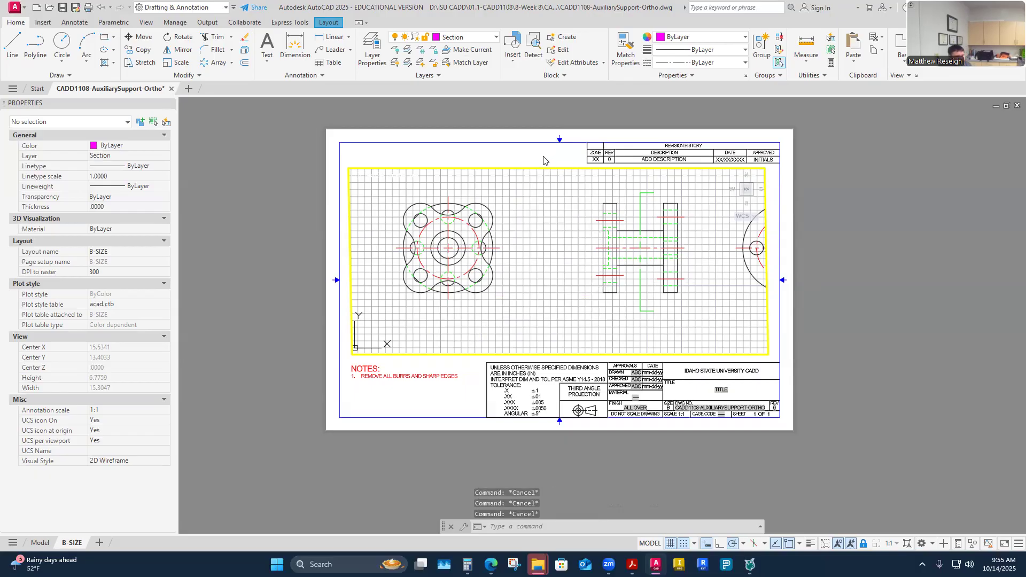
{"action": "double_click", "coordinate": [544, 156]}
{"action": "left_click", "coordinate": [543, 155]}
{"action": "left_click", "coordinate": [543, 169]}
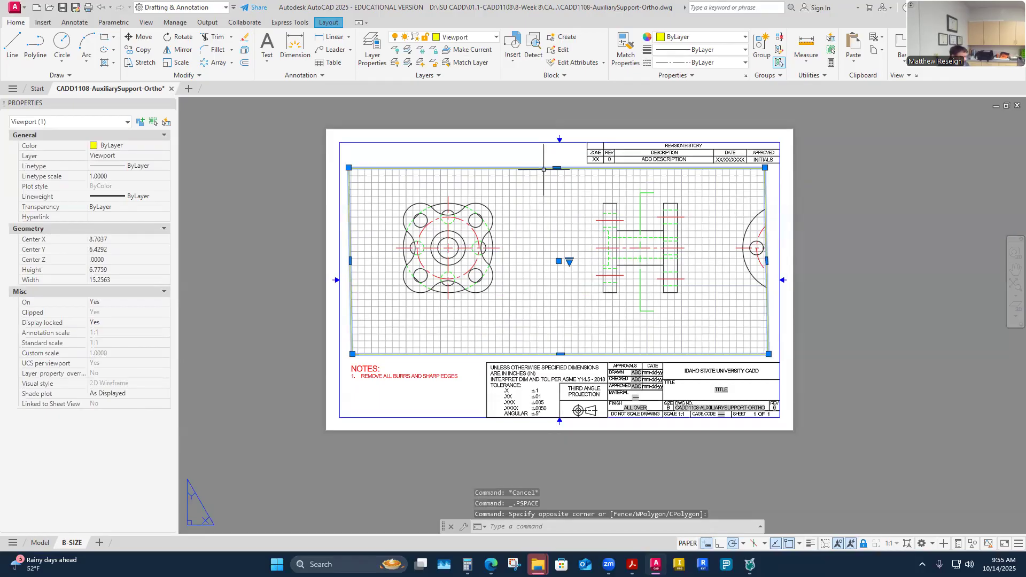
{"action": "key", "text": "Delete"}
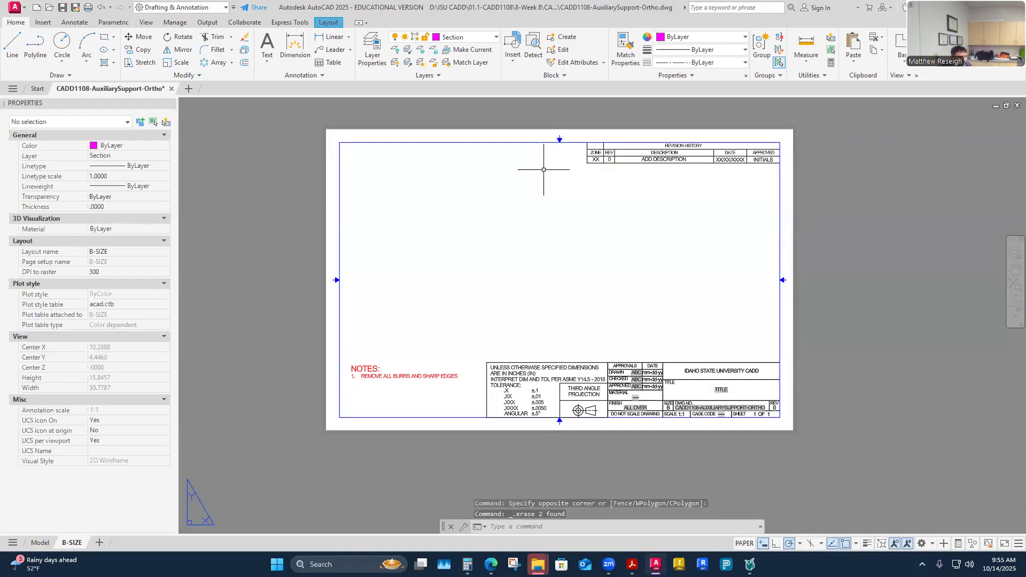
{"action": "left_click", "coordinate": [329, 23]}
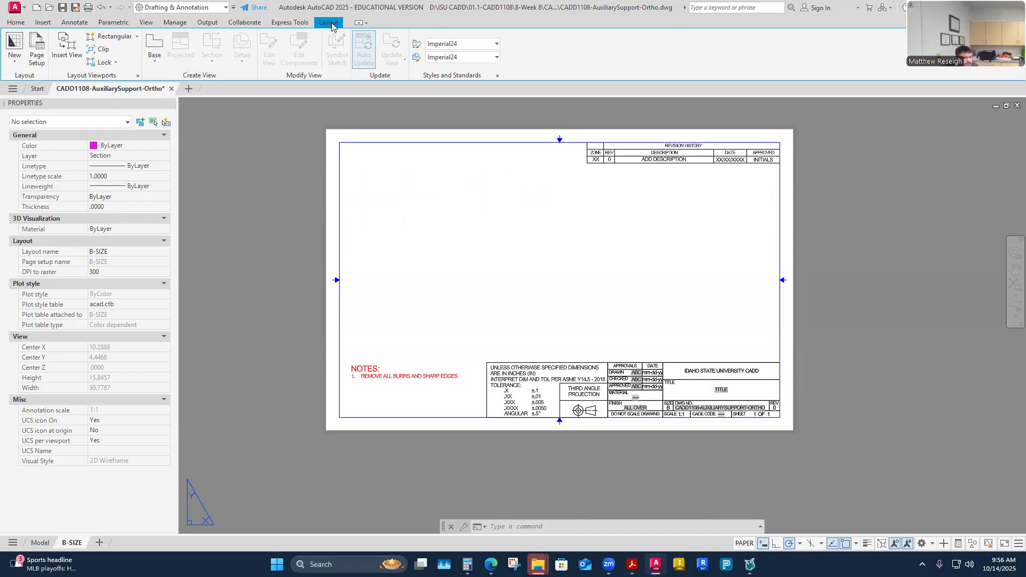
{"action": "left_click", "coordinate": [136, 38]}
{"action": "left_click", "coordinate": [121, 54]}
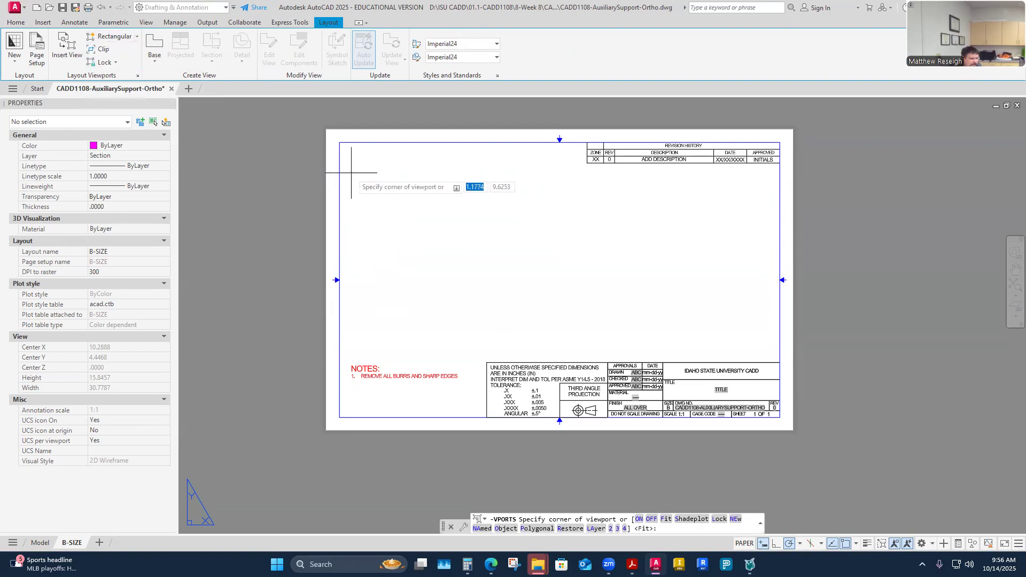
{"action": "left_click", "coordinate": [351, 171]}
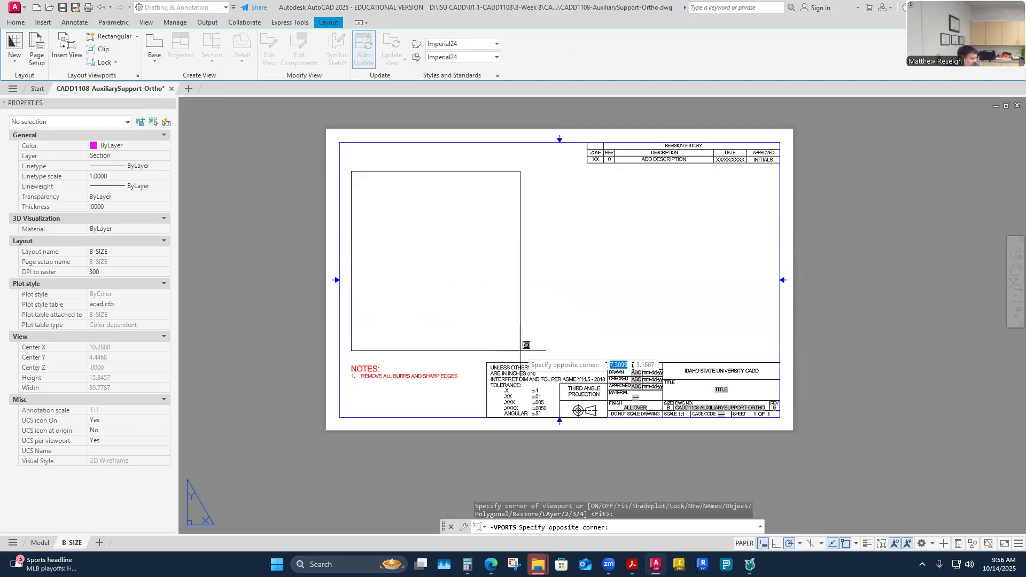
{"action": "key", "text": "Escape"}
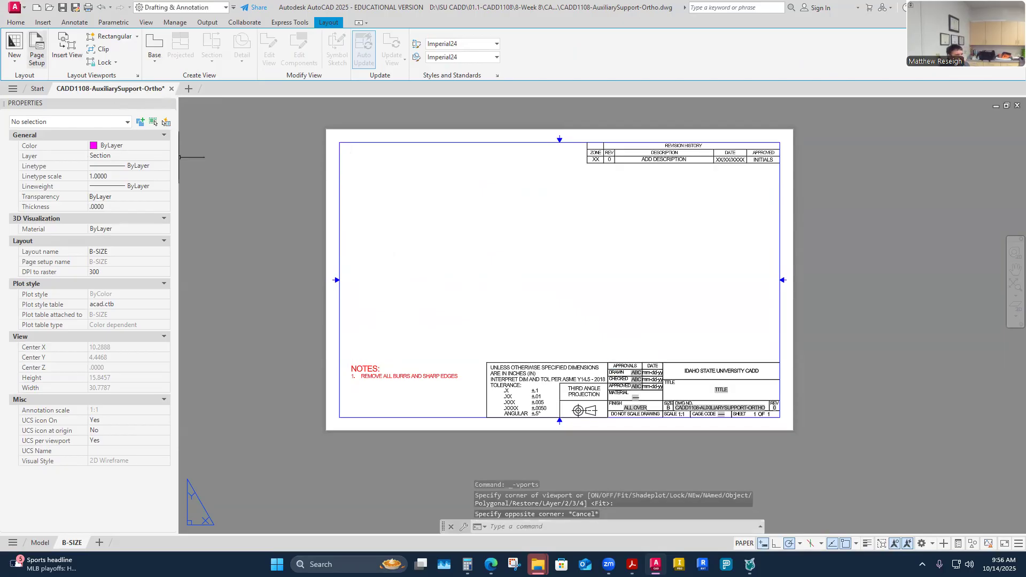
- Make the Viewport layer current
{"action": "left_click", "coordinate": [15, 22]}
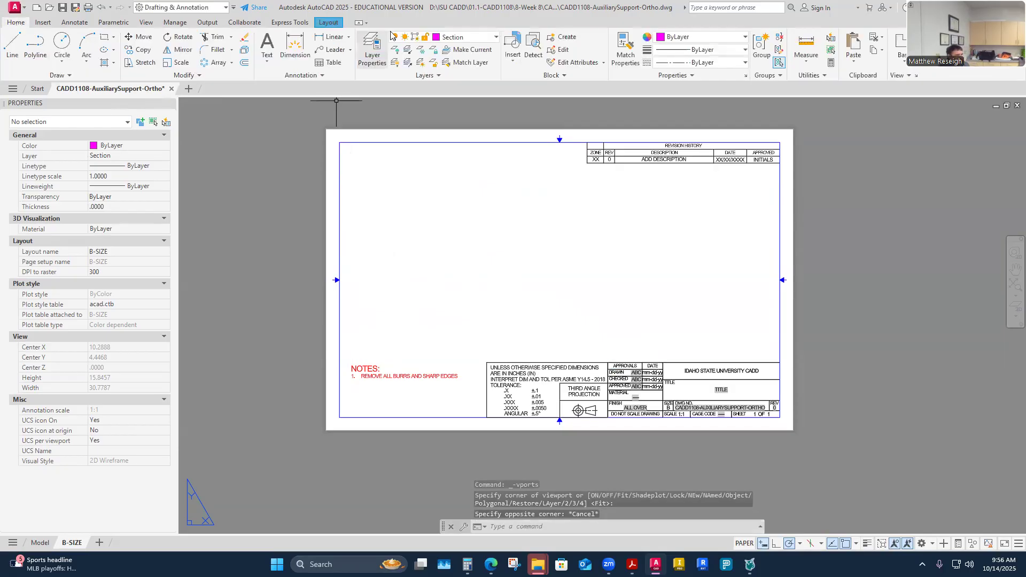
{"action": "left_click", "coordinate": [497, 37]}
{"action": "left_click", "coordinate": [457, 268]}
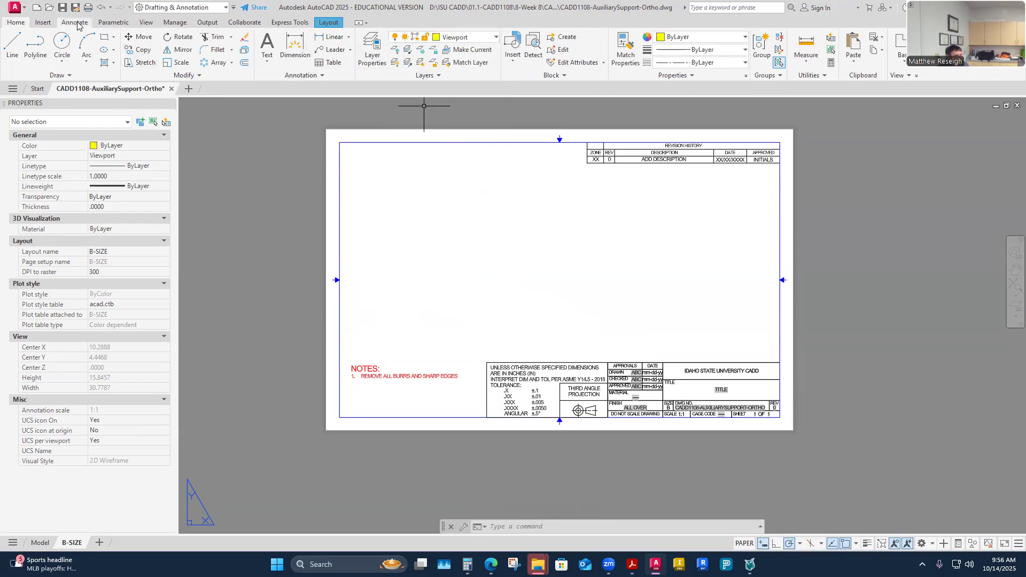
- Draw a rectangular viewport about 6.0 wide by 5.86 high on the sheet above the notes
{"action": "left_click", "coordinate": [327, 23]}
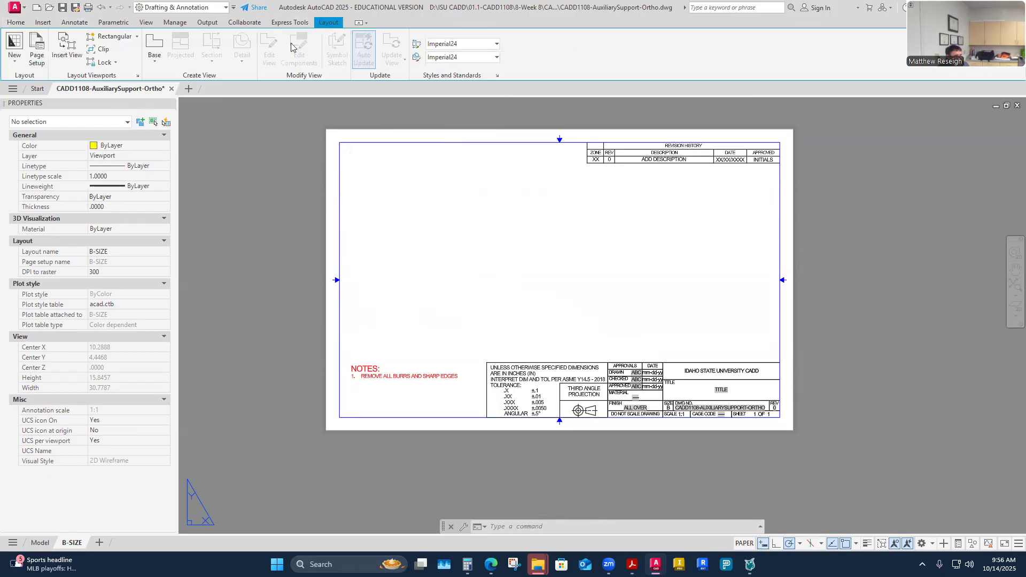
{"action": "left_click", "coordinate": [136, 37]}
{"action": "left_click", "coordinate": [106, 62]}
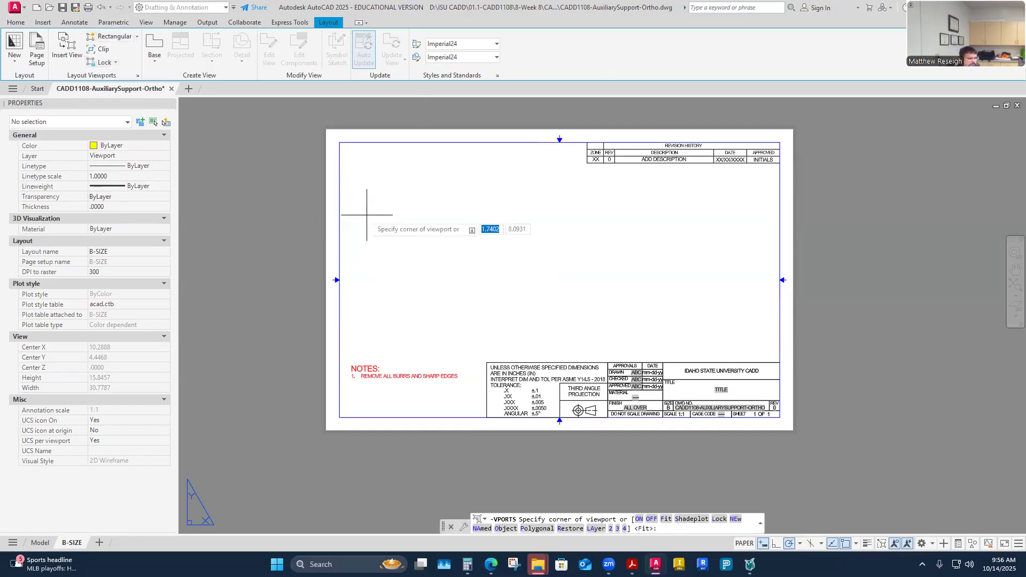
{"action": "left_click", "coordinate": [350, 182]}
{"action": "left_click", "coordinate": [514, 342]}
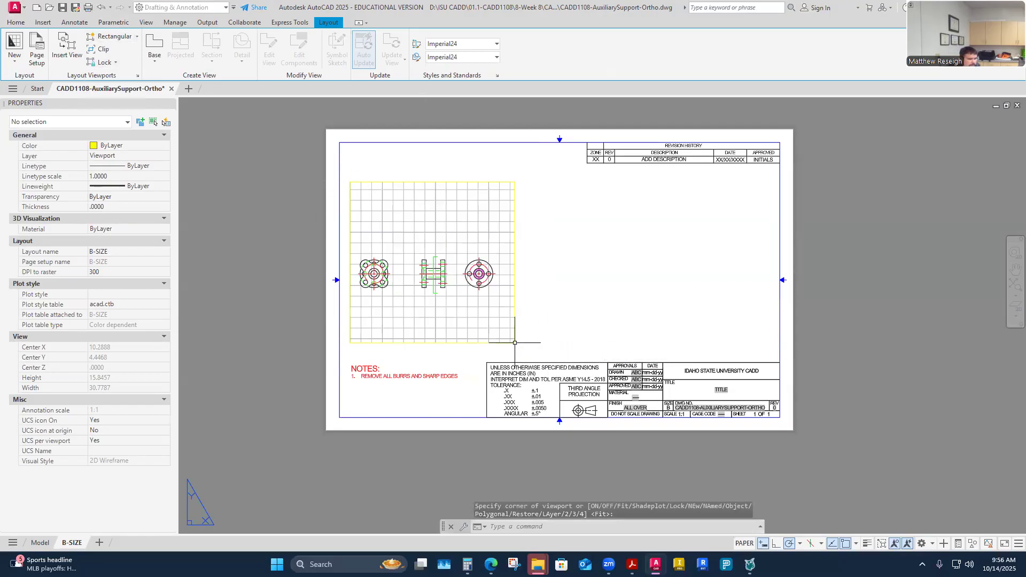
- Draw two more rectangular viewports in a row beside the first, about 4.95 by 5.90 and 4.93 by 6.09
{"action": "right_click", "coordinate": [575, 282]}
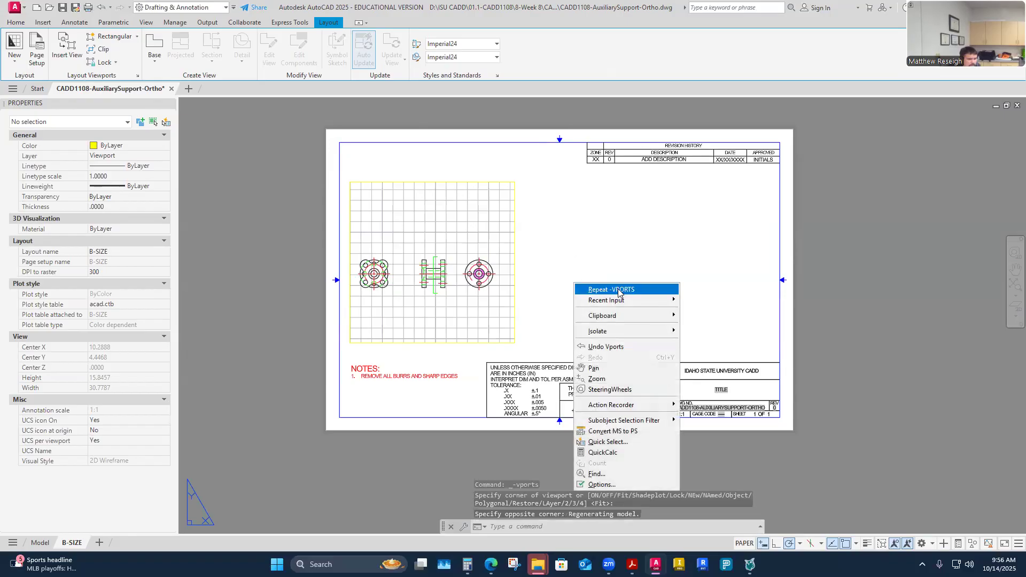
{"action": "left_click", "coordinate": [594, 289]}
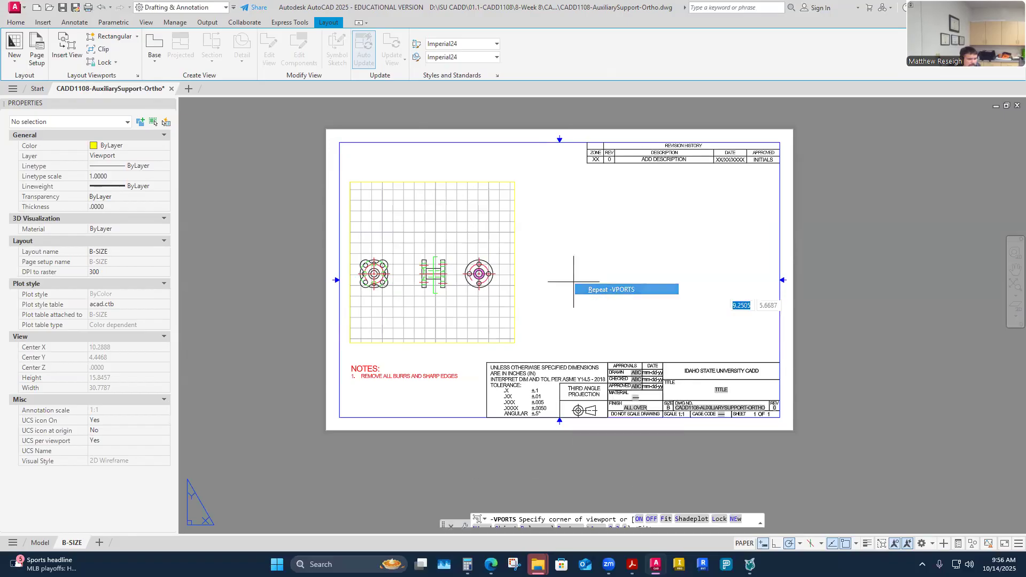
{"action": "left_click", "coordinate": [528, 183]}
{"action": "left_click", "coordinate": [664, 344]}
{"action": "right_click", "coordinate": [722, 292]}
{"action": "left_click", "coordinate": [741, 298]}
{"action": "left_click", "coordinate": [672, 178]}
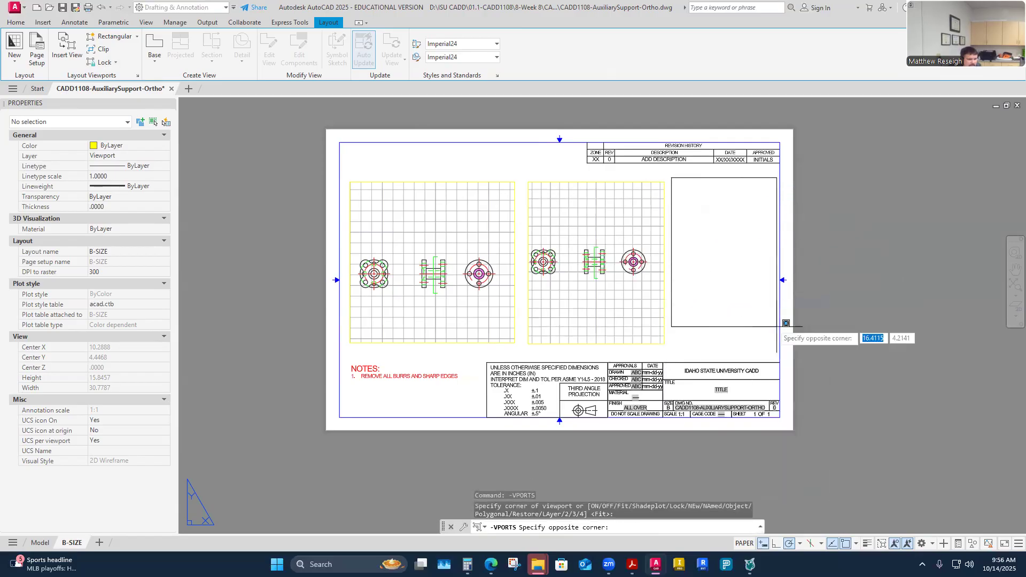
{"action": "left_click", "coordinate": [806, 346]}
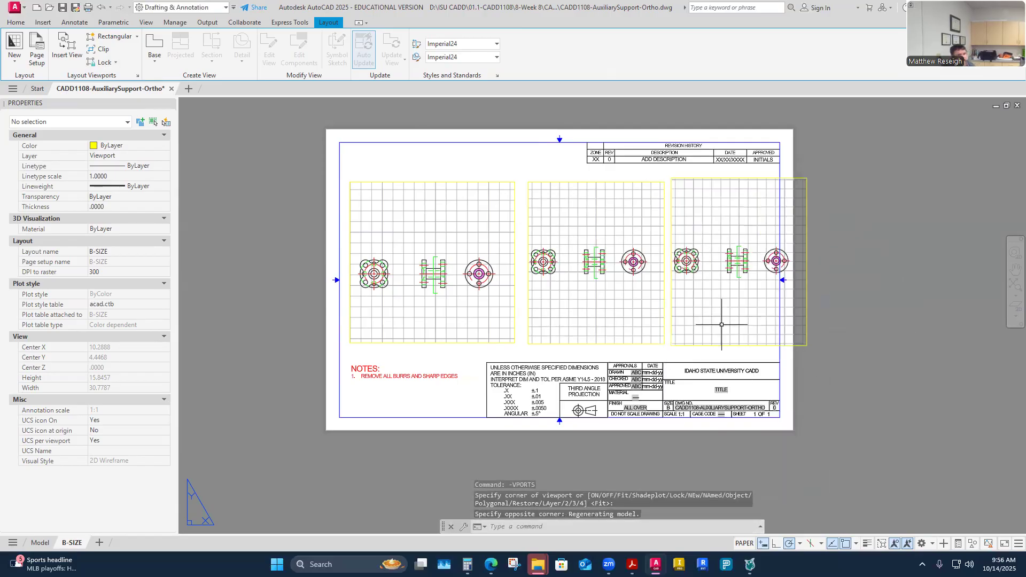
{"action": "key", "text": "Escape"}
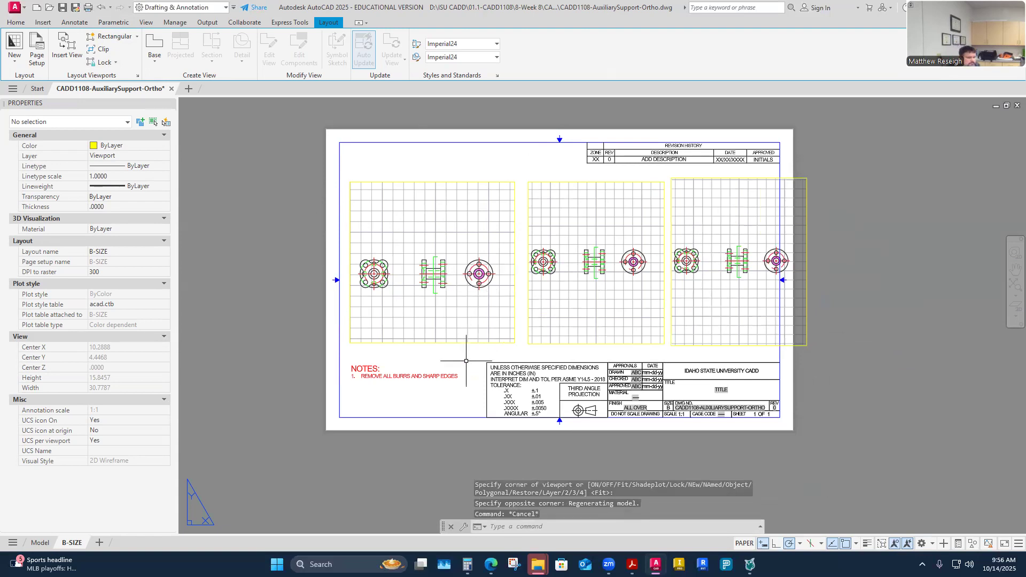
- Center the front view in the first viewport at 1:1 scale, then lock that viewport and return to paper space
{"action": "double_click", "coordinate": [433, 313]}
{"action": "scroll", "coordinate": [375, 278], "scroll_direction": "up", "scroll_amount": 6}
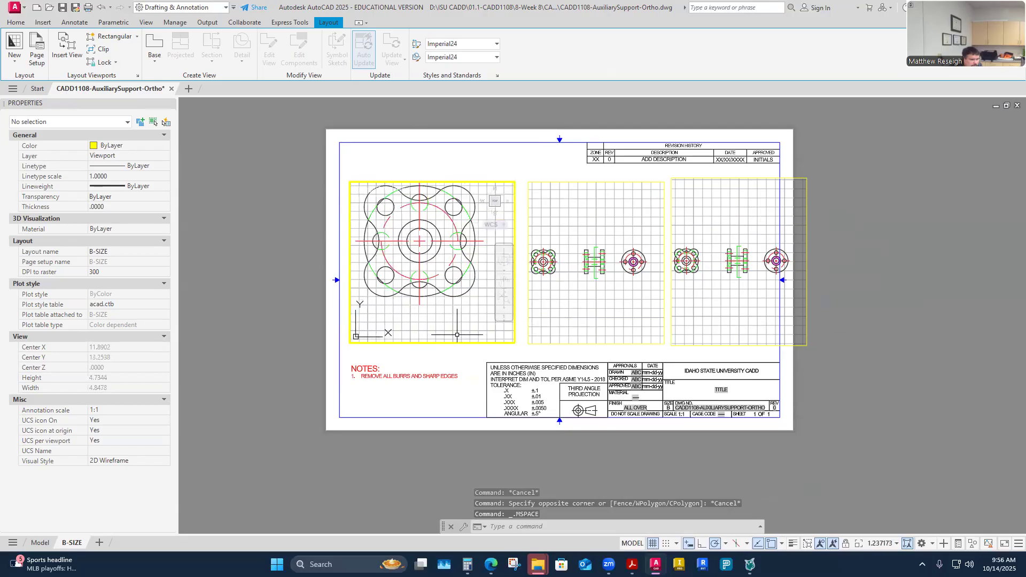
{"action": "left_click", "coordinate": [897, 543]}
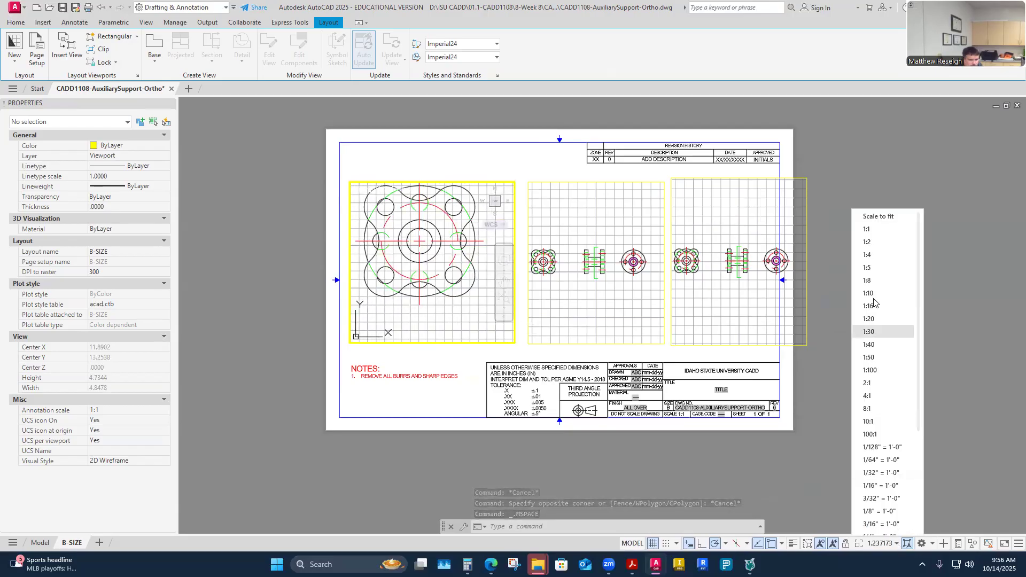
{"action": "left_click", "coordinate": [868, 230]}
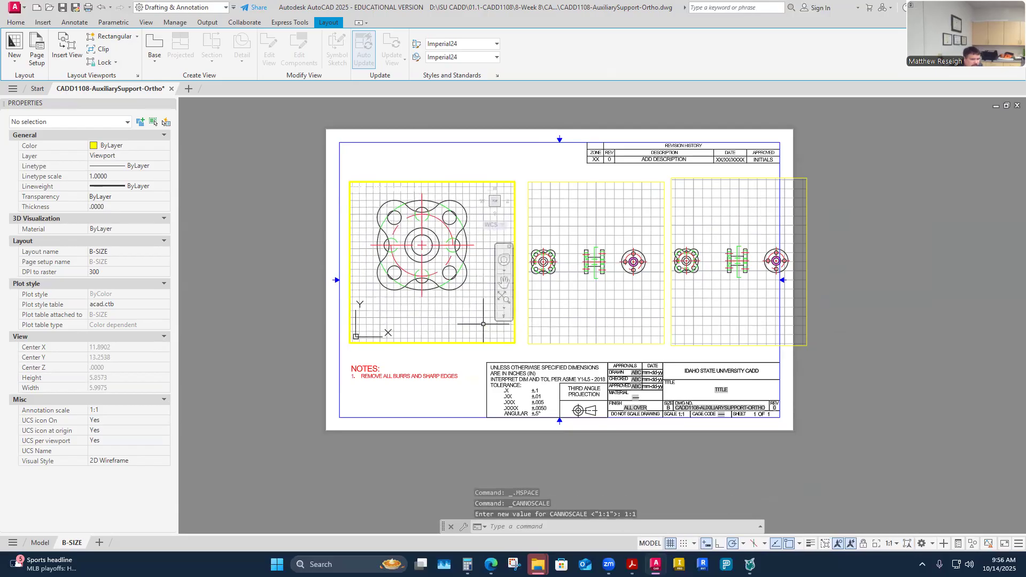
{"action": "middle_click_drag", "start_coordinate": [452, 319], "coordinate": [453, 342]}
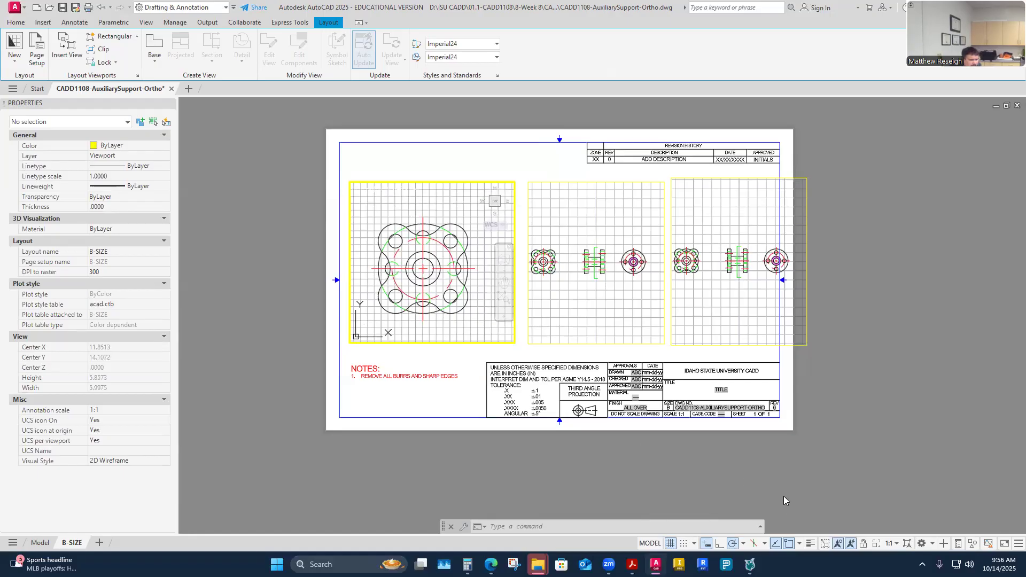
{"action": "left_click", "coordinate": [865, 547]}
{"action": "double_click", "coordinate": [453, 351]}
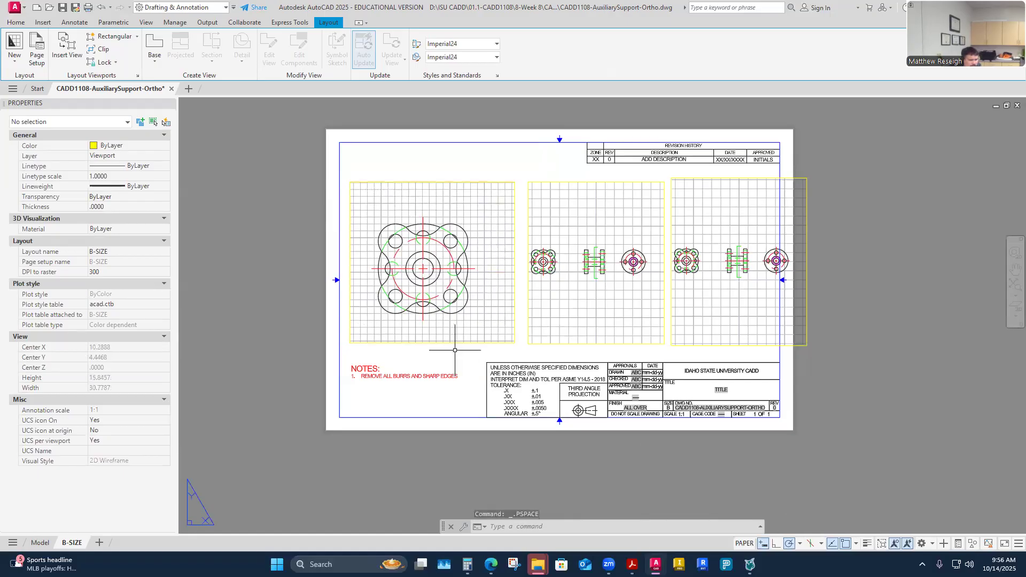
- Resize the front view's viewport by its lower-right corner to about 5.33 wide by 6.05 high
{"action": "left_click", "coordinate": [503, 342]}
{"action": "left_click", "coordinate": [514, 342]}
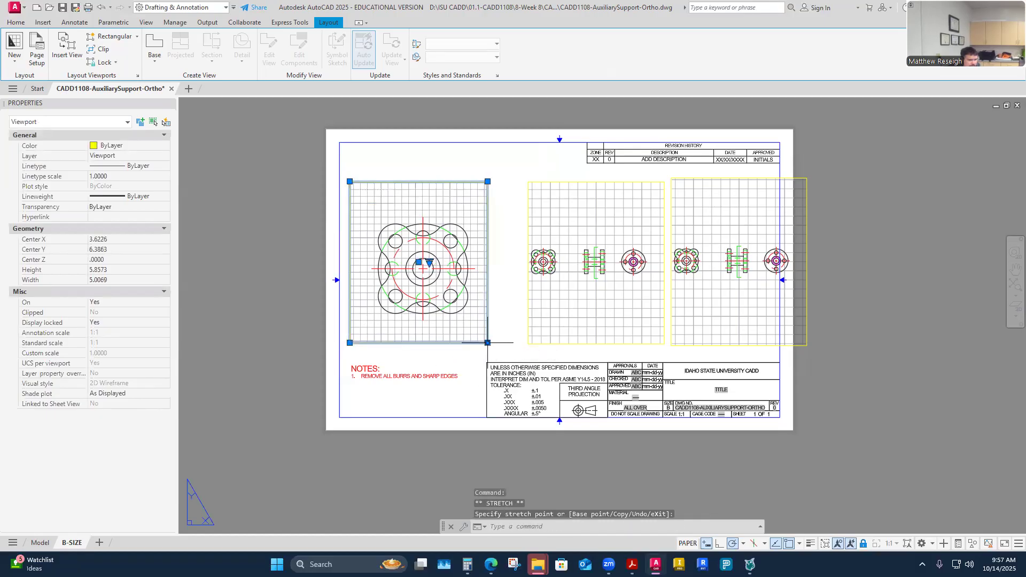
{"action": "left_click", "coordinate": [497, 348]}
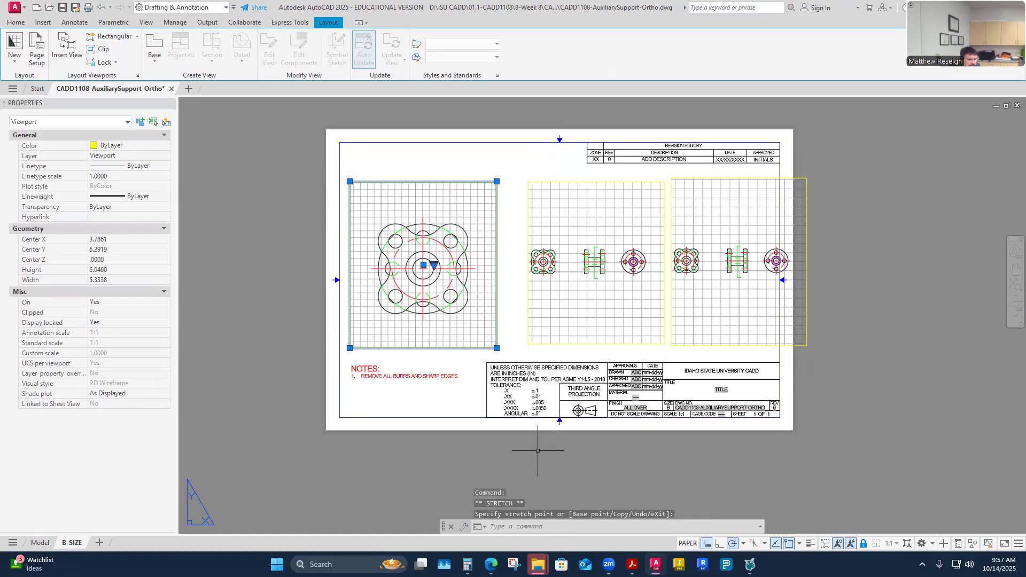
- Center the side view in the middle viewport at 1:1 scale, then lock that viewport and return to paper space
{"action": "double_click", "coordinate": [589, 306]}
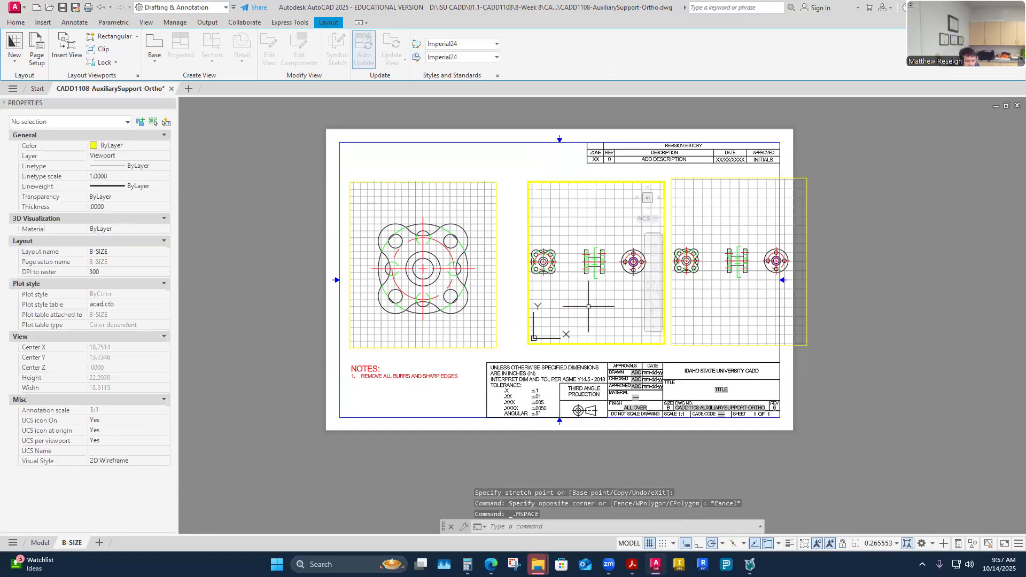
{"action": "scroll", "coordinate": [589, 306], "scroll_direction": "up", "scroll_amount": 8}
{"action": "scroll", "coordinate": [582, 316], "scroll_direction": "down", "scroll_amount": 4}
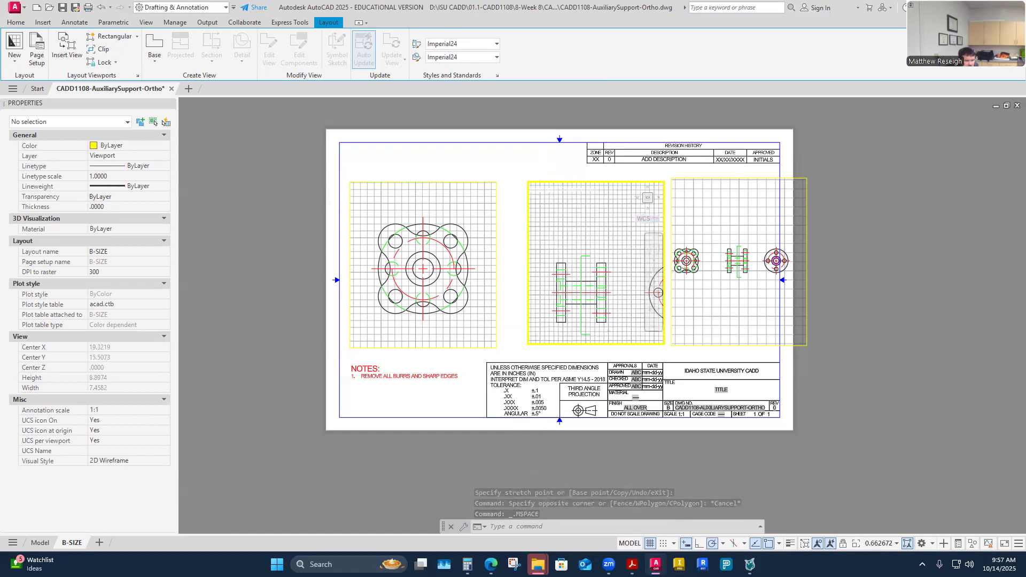
{"action": "scroll", "coordinate": [584, 331], "scroll_direction": "up", "scroll_amount": 2}
{"action": "left_click", "coordinate": [897, 542]}
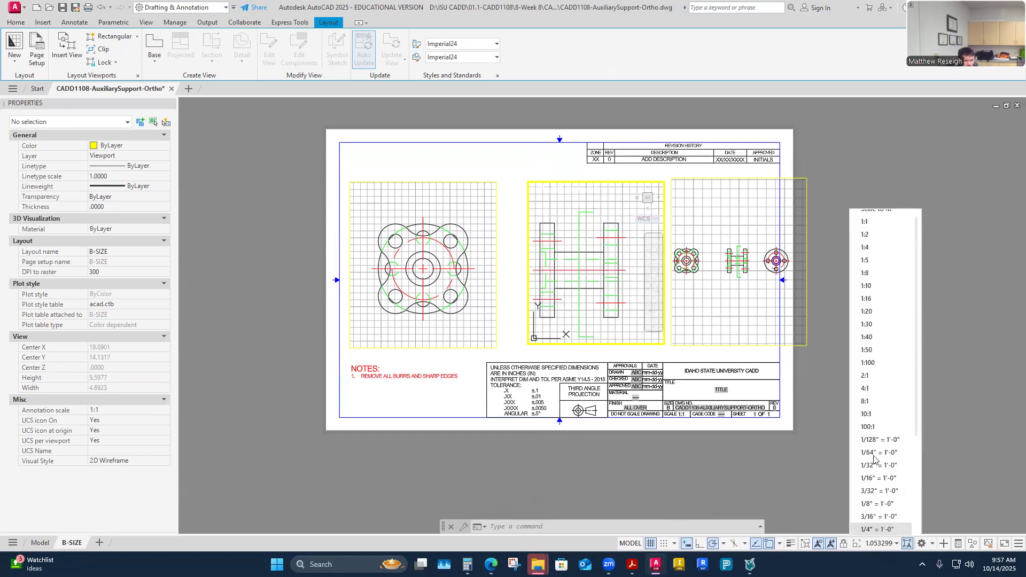
{"action": "left_click", "coordinate": [868, 223]}
{"action": "middle_click_drag", "start_coordinate": [597, 326], "coordinate": [609, 323]}
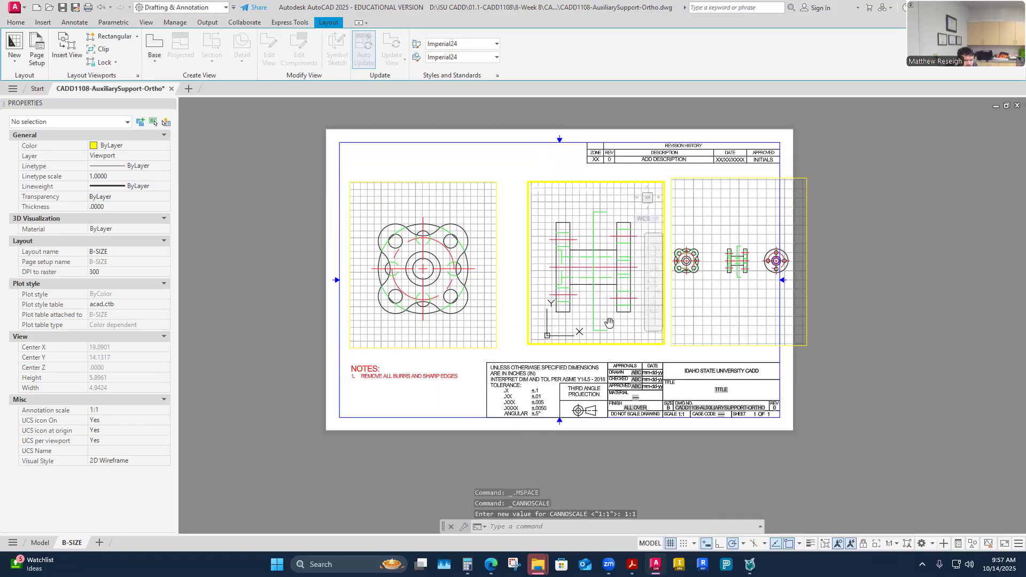
{"action": "double_click", "coordinate": [625, 349]}
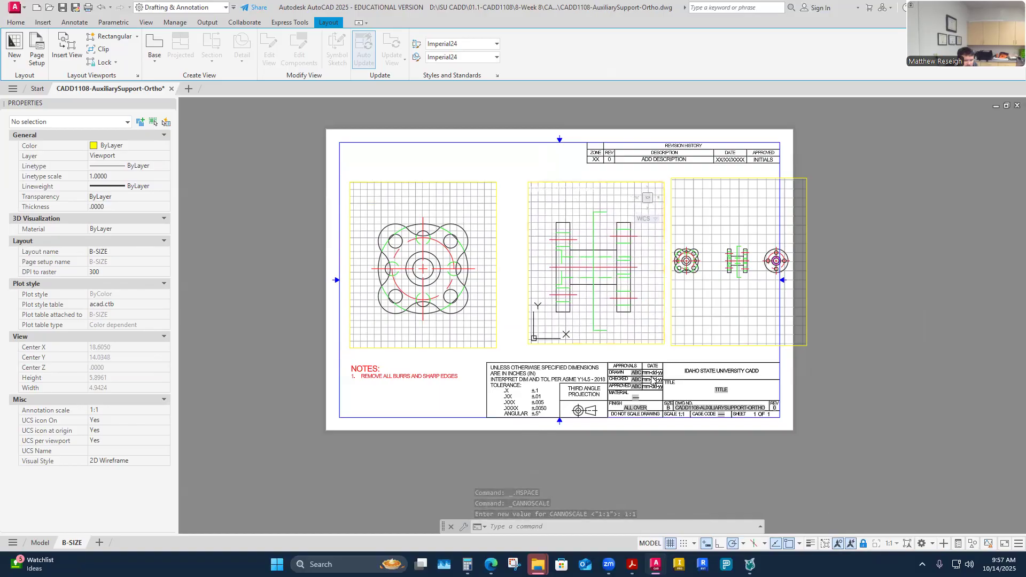
- Move the side view's viewport horizontally closer to the front view's viewport
{"action": "left_click", "coordinate": [623, 343]}
{"action": "left_click", "coordinate": [596, 262]}
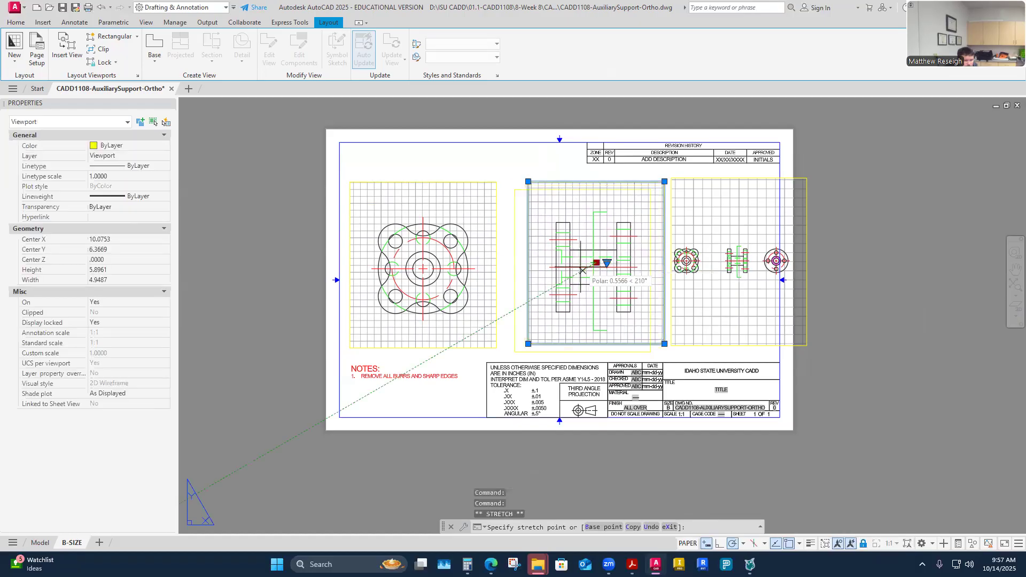
{"action": "left_click", "coordinate": [576, 262]}
{"action": "key", "text": "Escape"}
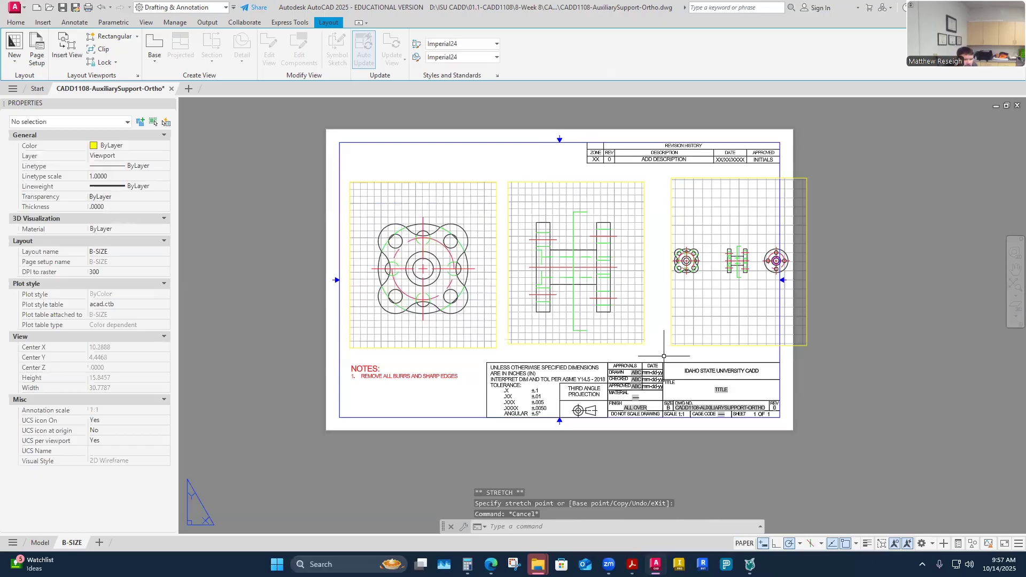
- Show the hatched section view in the third viewport at 1:1 scale, then lock that viewport and return to paper space
{"action": "double_click", "coordinate": [777, 260]}
{"action": "scroll", "coordinate": [781, 259], "scroll_direction": "up", "scroll_amount": 4}
{"action": "scroll", "coordinate": [781, 259], "scroll_direction": "up", "scroll_amount": 3}
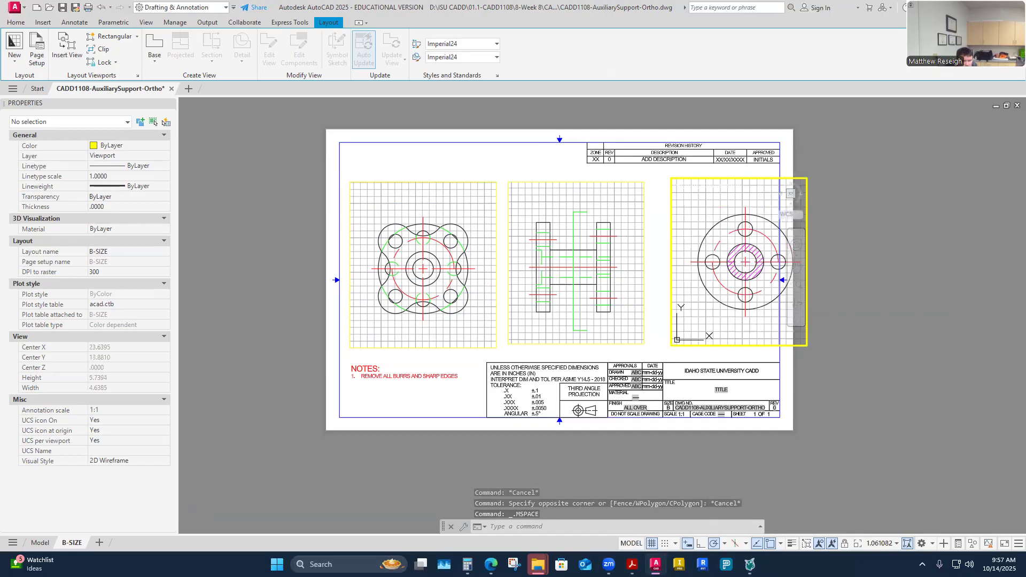
{"action": "left_click", "coordinate": [894, 546]}
{"action": "left_click", "coordinate": [867, 225]}
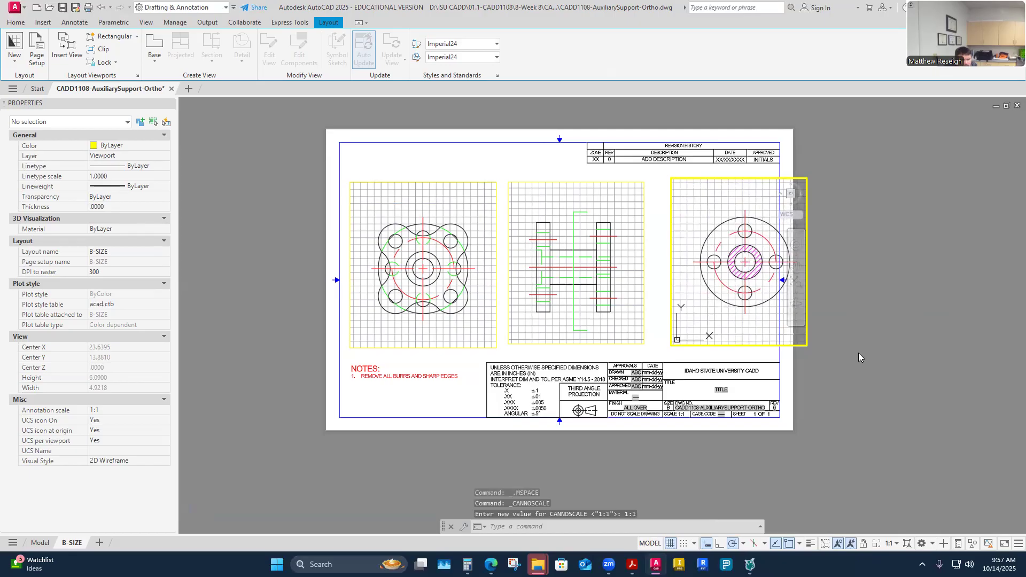
{"action": "double_click", "coordinate": [890, 424]}
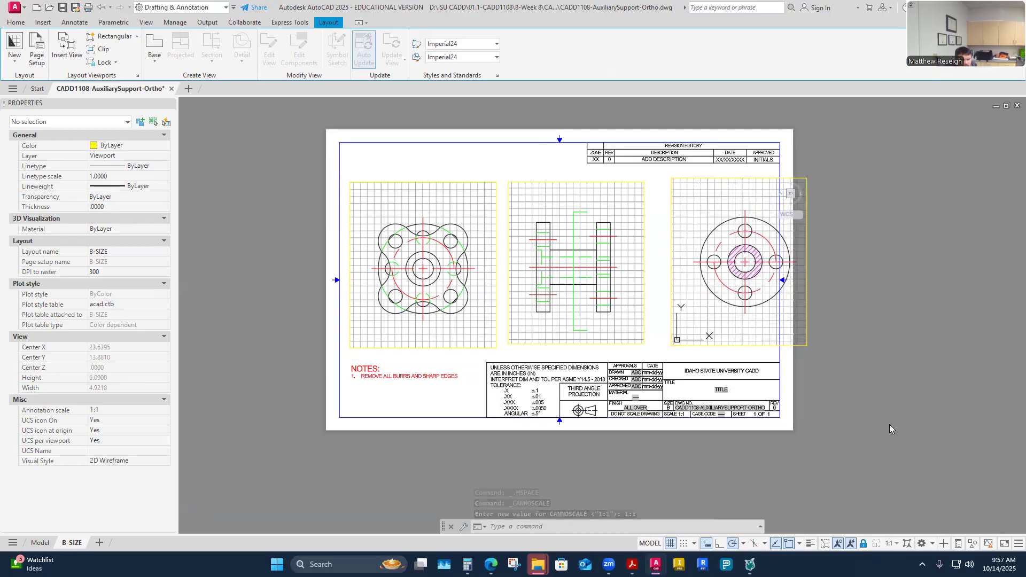
- Move the section view's viewport toward the side view so the circular view sits inside the sheet border
{"action": "left_click", "coordinate": [793, 345]}
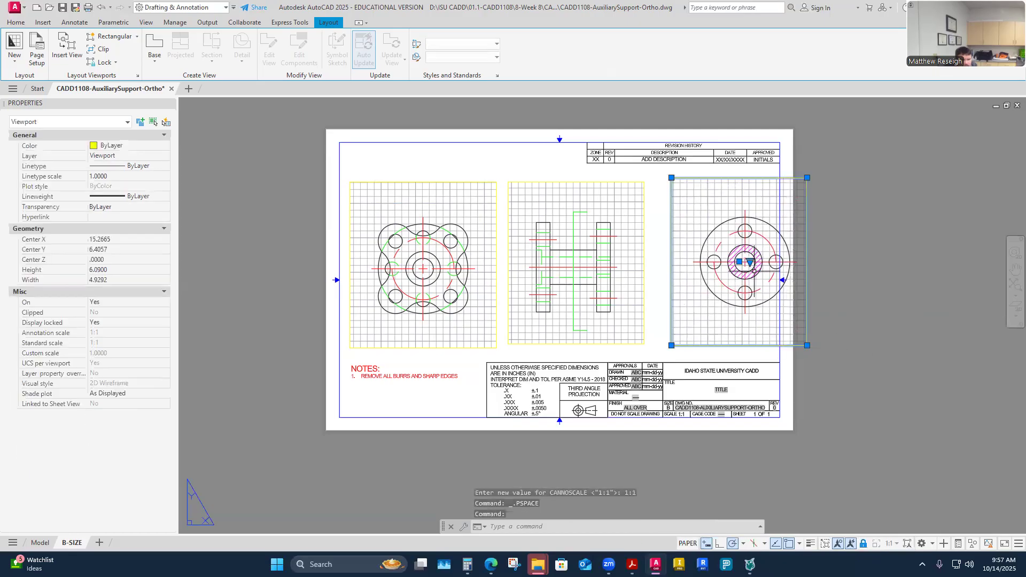
{"action": "left_click", "coordinate": [740, 261]}
{"action": "left_click", "coordinate": [721, 262]}
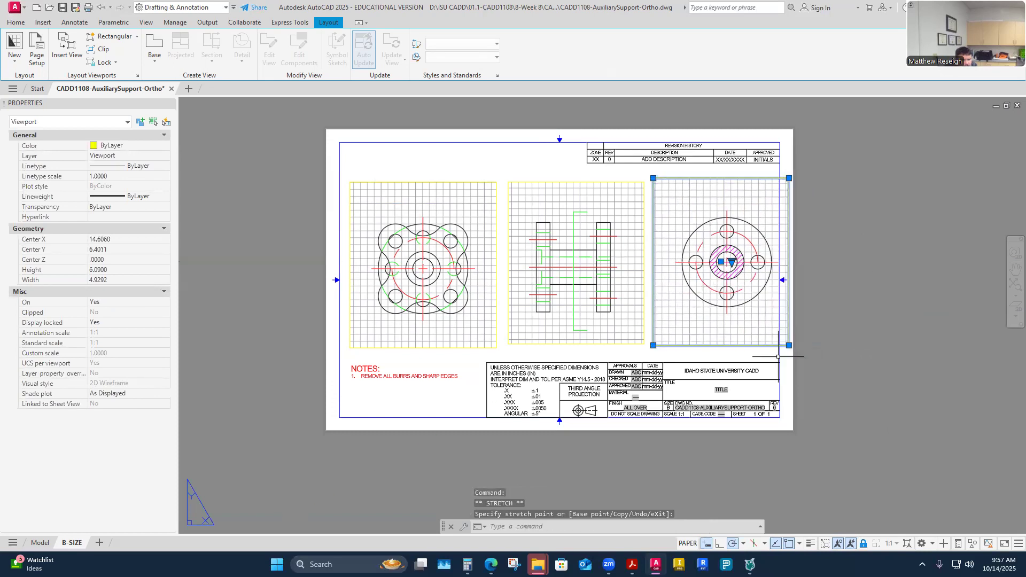
- Shrink the section view's viewport by its corners to about 4.64 wide by 5.18 high
{"action": "left_click", "coordinate": [661, 345]}
{"action": "left_click", "coordinate": [789, 190]}
{"action": "left_click", "coordinate": [789, 345]}
{"action": "left_click", "coordinate": [789, 333]}
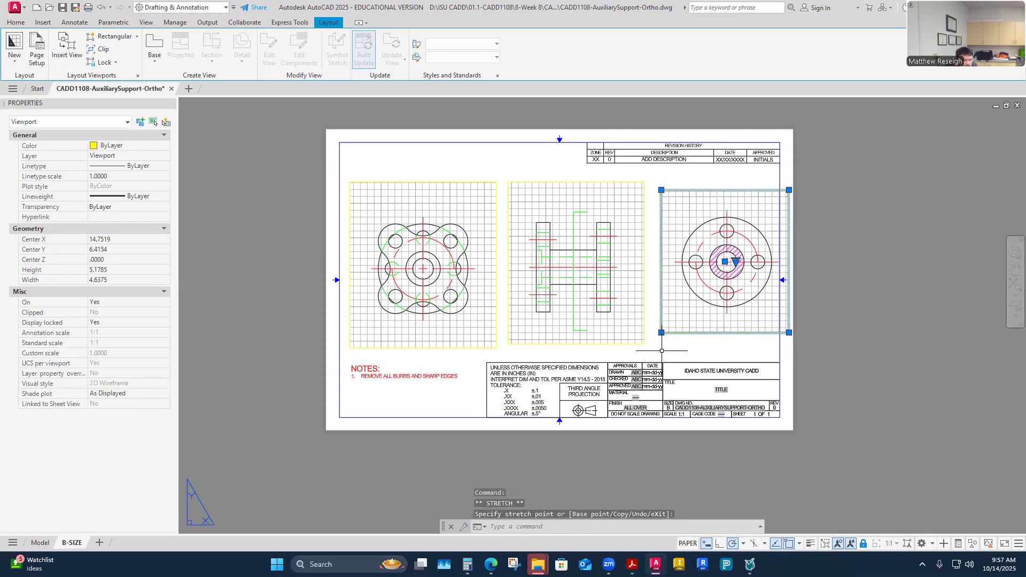
{"action": "left_click", "coordinate": [644, 355]}
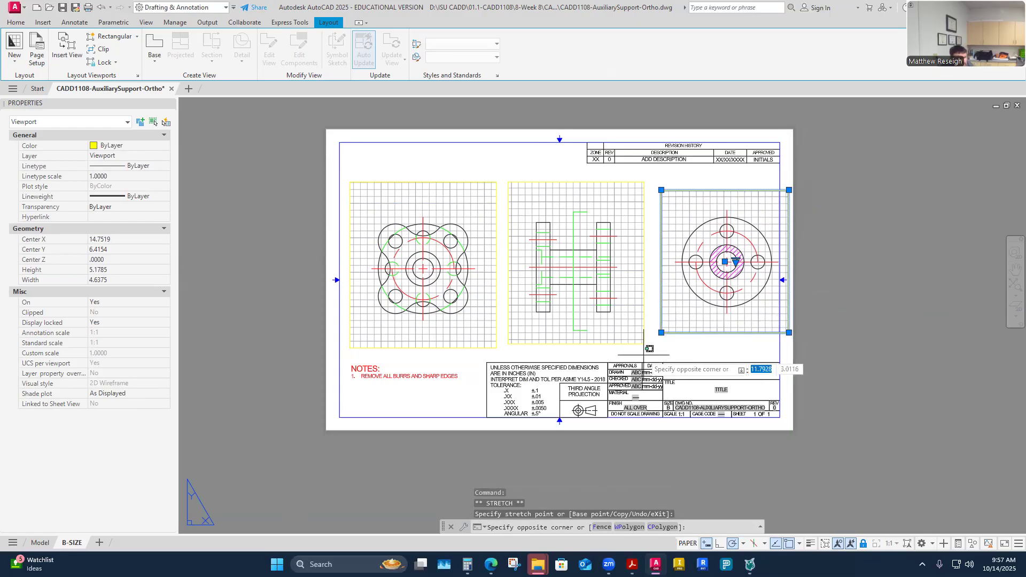
- Shrink the front view's viewport from below and above to a height of about 5.08
{"action": "key", "text": "Escape"}
{"action": "key", "text": "Escape"}
{"action": "left_click", "coordinate": [478, 348]}
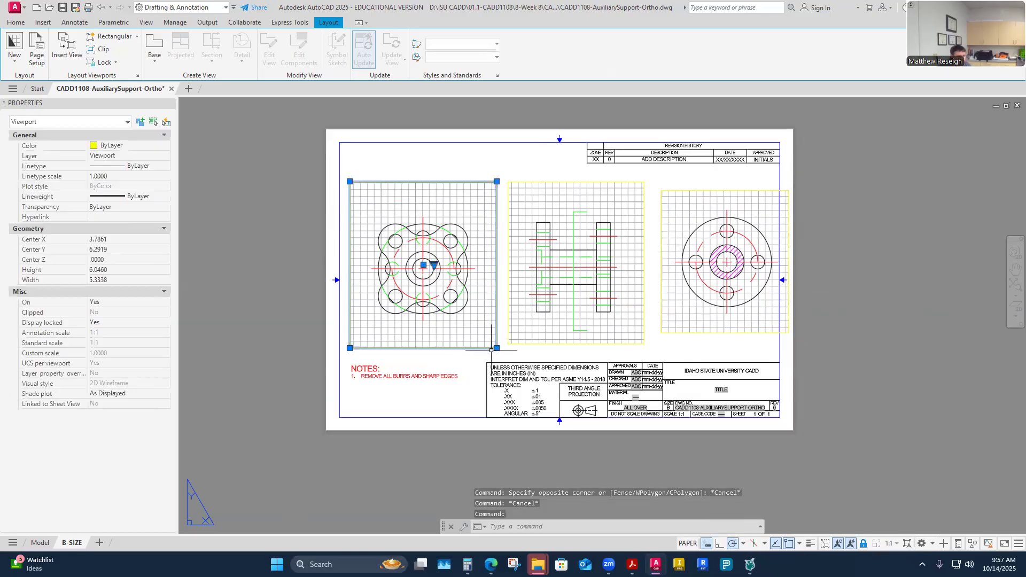
{"action": "left_click", "coordinate": [497, 348]}
{"action": "left_click", "coordinate": [497, 337]}
{"action": "left_click", "coordinate": [497, 182]}
{"action": "left_click", "coordinate": [497, 197]}
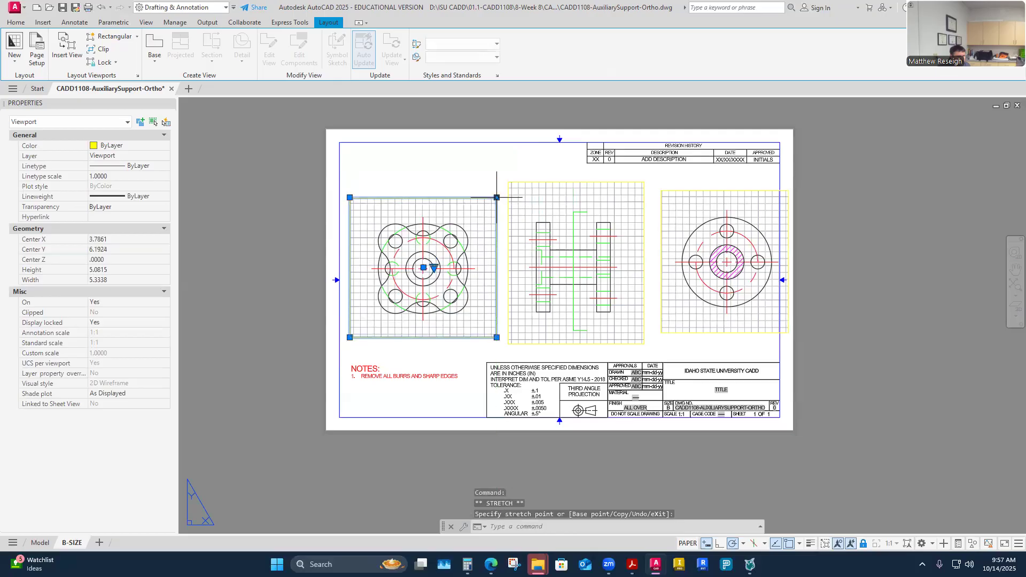
{"action": "key", "text": "Escape"}
- Raise the lower edge of the side view's viewport, reducing its height to about 5.64
{"action": "left_click", "coordinate": [570, 347]}
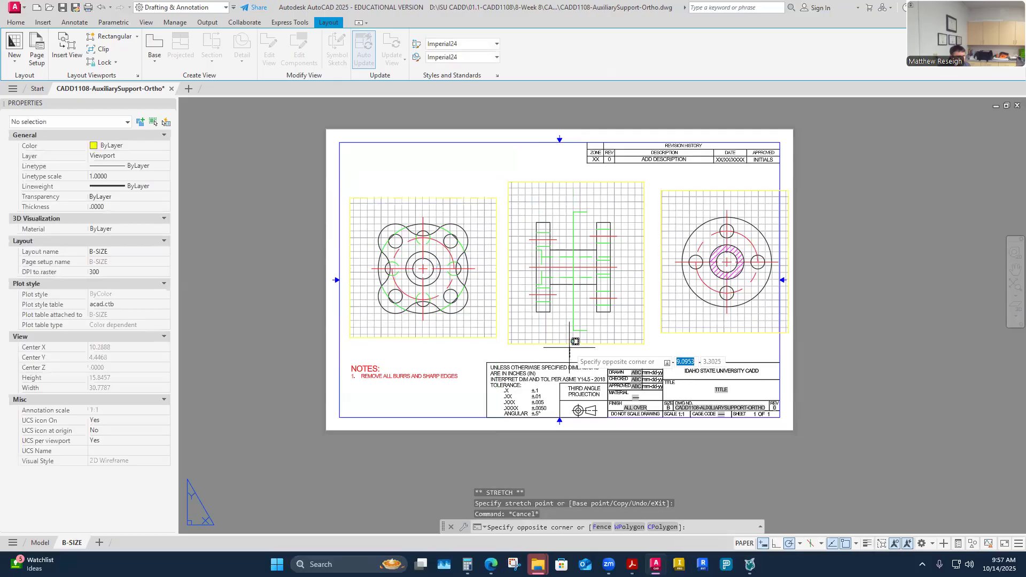
{"action": "left_click", "coordinate": [570, 346]}
{"action": "left_click", "coordinate": [570, 344]}
{"action": "left_click", "coordinate": [508, 344]}
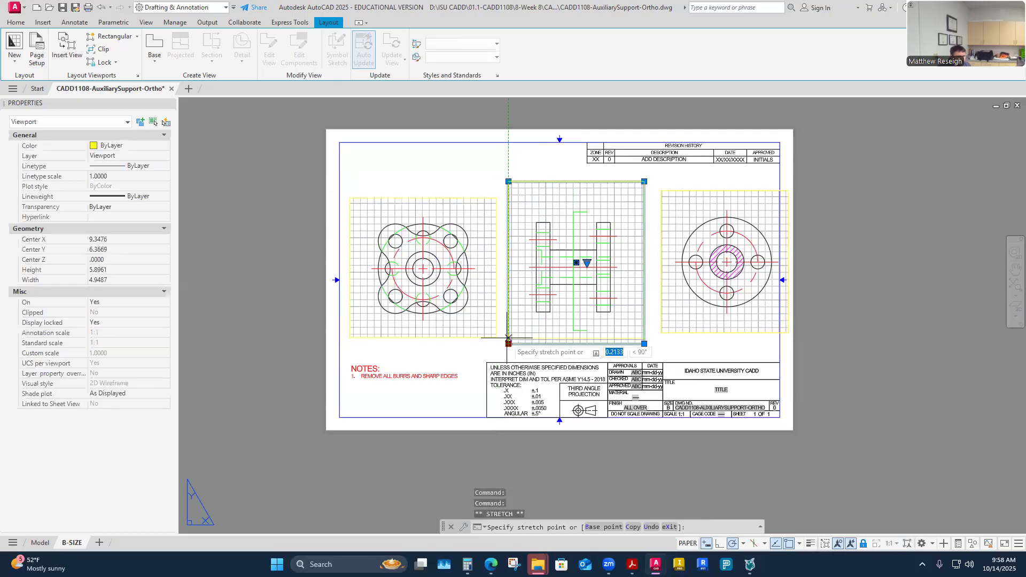
{"action": "left_click", "coordinate": [508, 338]}
{"action": "key", "text": "Escape"}
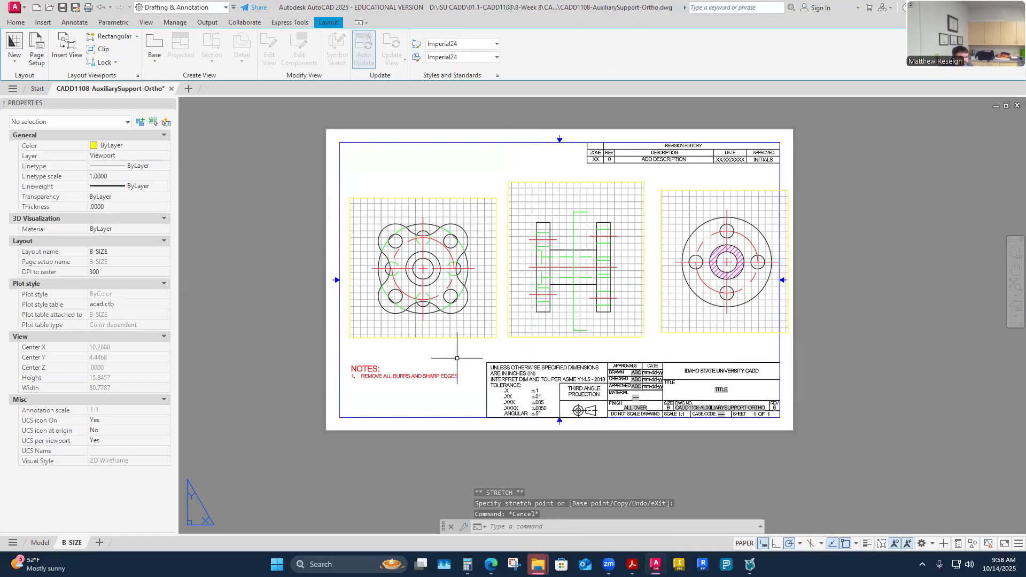
- Move the front view's viewport left across the sheet border, centering it at about X 3.04, Y 6.12
{"action": "left_click", "coordinate": [455, 338]}
{"action": "left_click", "coordinate": [423, 268]}
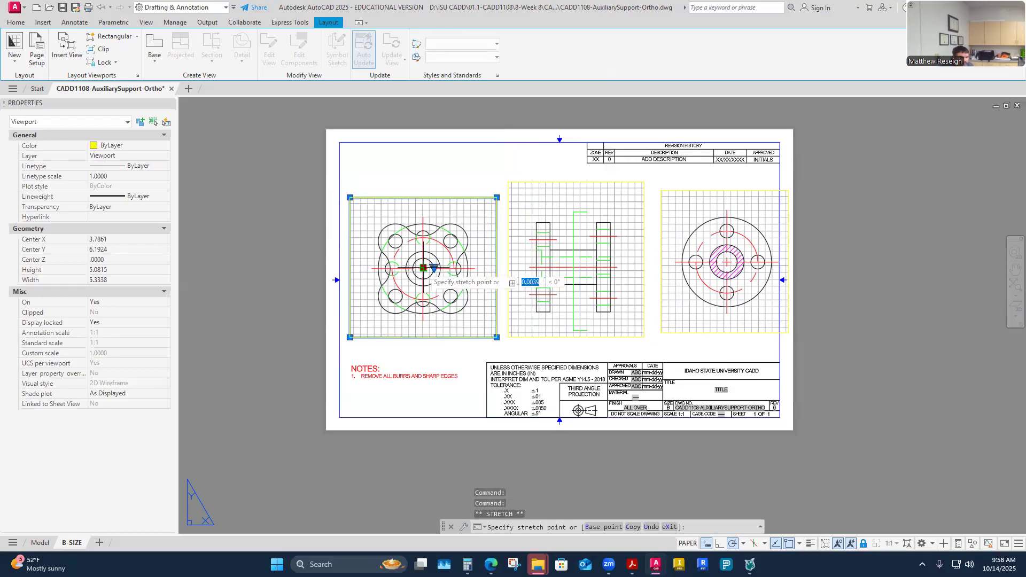
{"action": "left_click", "coordinate": [413, 269]}
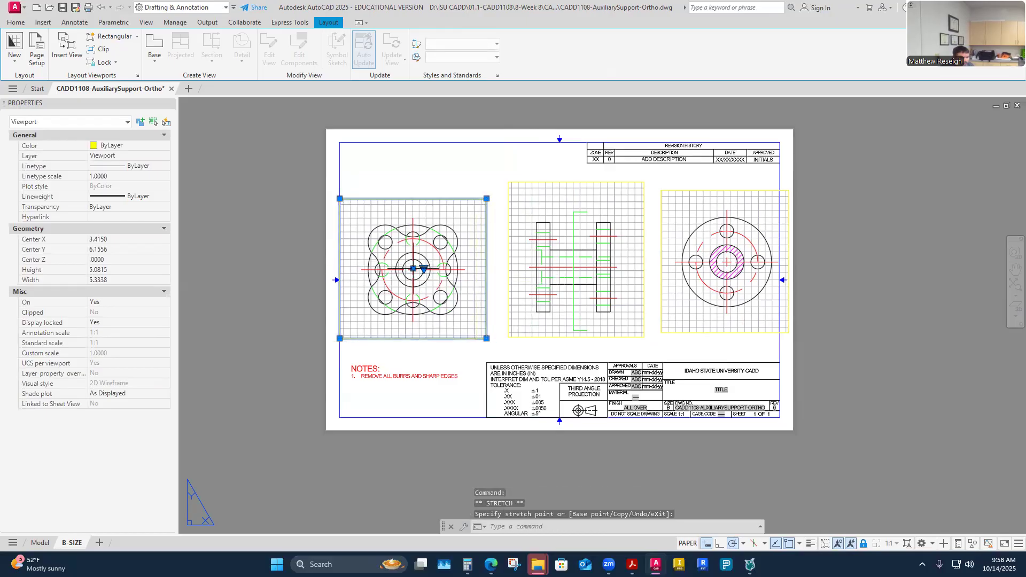
{"action": "left_click", "coordinate": [403, 269]}
{"action": "key", "text": "Escape"}
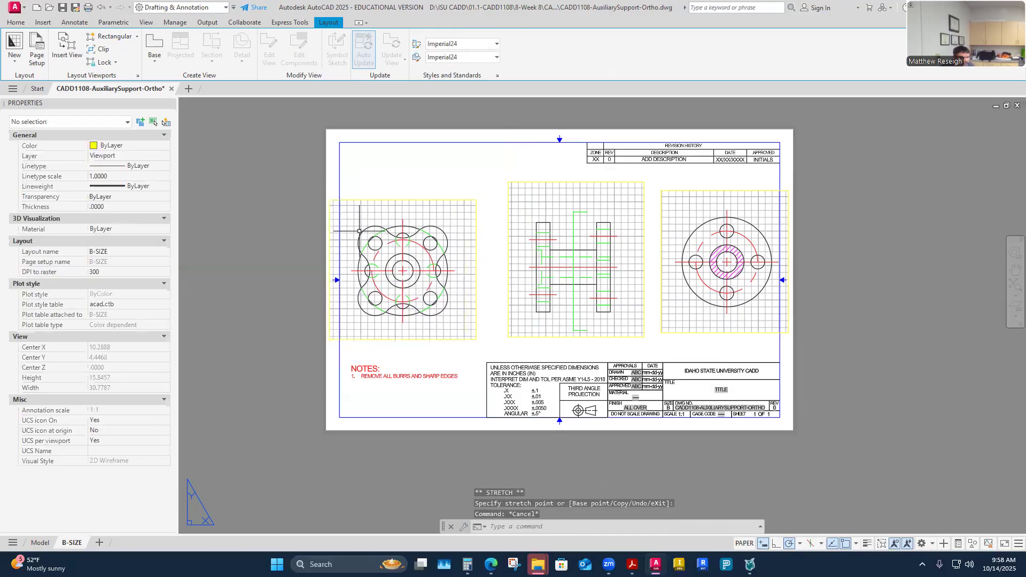
- Pull the front view's viewport left edge inward past the sheet border, narrowing the viewport to about 4.67
{"action": "left_click", "coordinate": [361, 201]}
{"action": "left_click", "coordinate": [329, 200]}
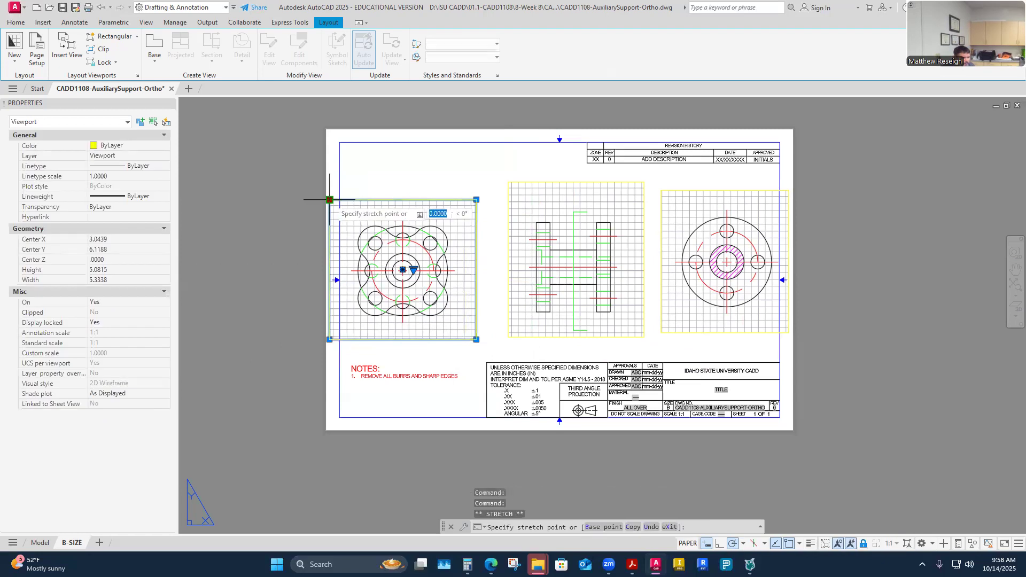
{"action": "key", "text": "Escape"}
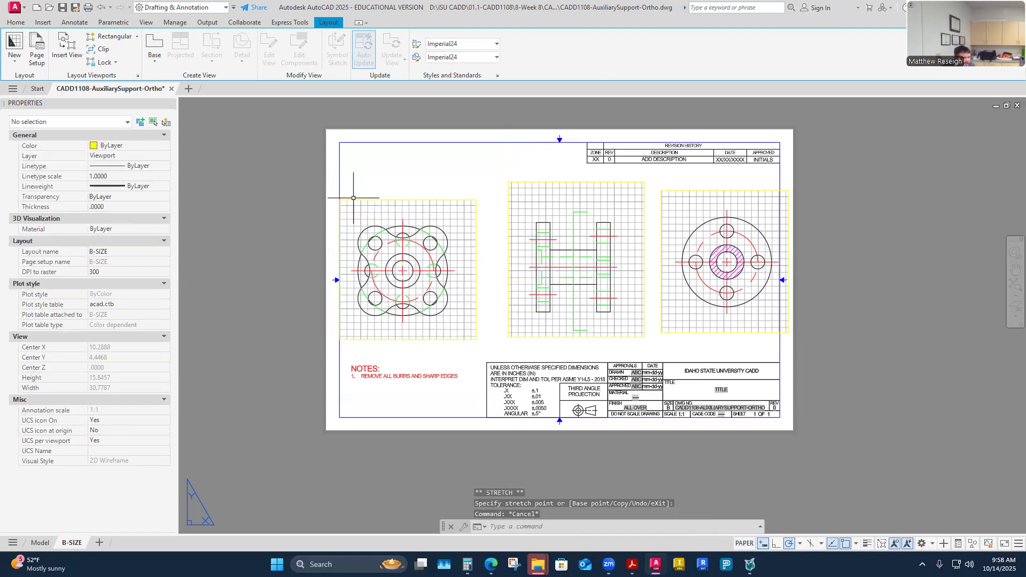
{"action": "left_click", "coordinate": [354, 199]}
{"action": "left_click", "coordinate": [339, 199]}
{"action": "key", "text": "Escape"}
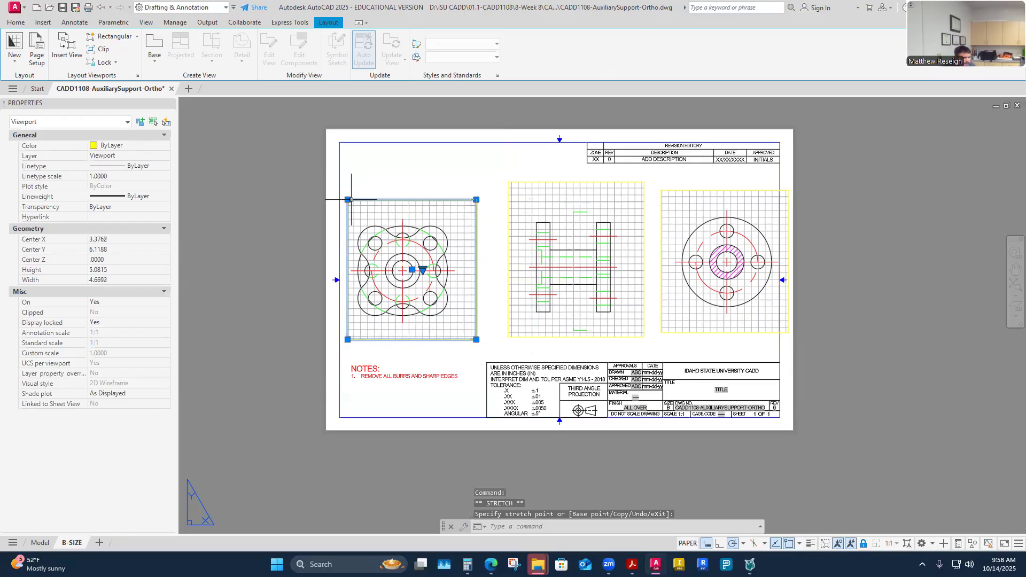
- Move the front view's viewport right to center at about X 3.67, Y 6.12, then extend its left edge to the sheet border
{"action": "left_click", "coordinate": [430, 340]}
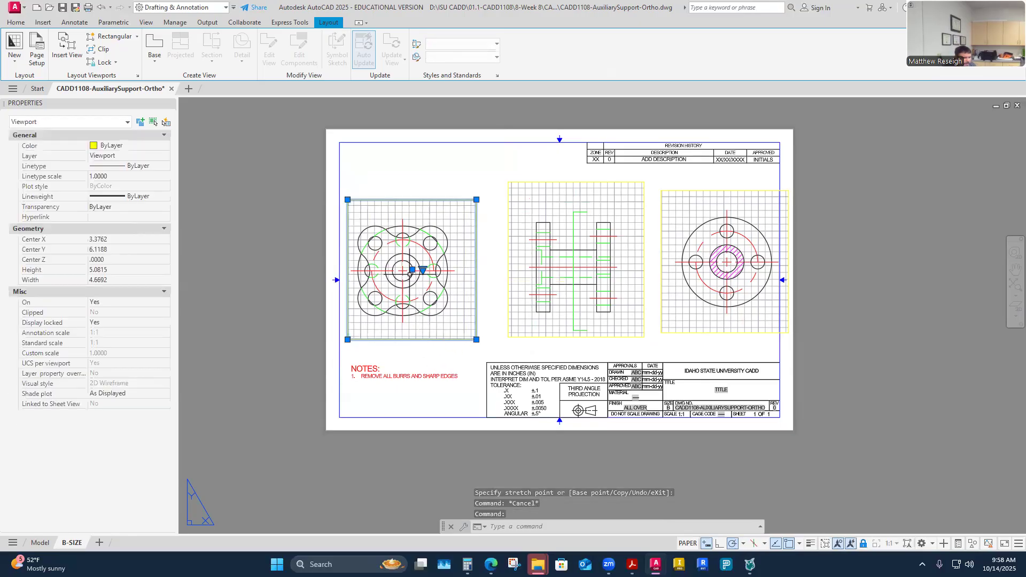
{"action": "left_click", "coordinate": [412, 270]}
{"action": "key", "text": "Escape"}
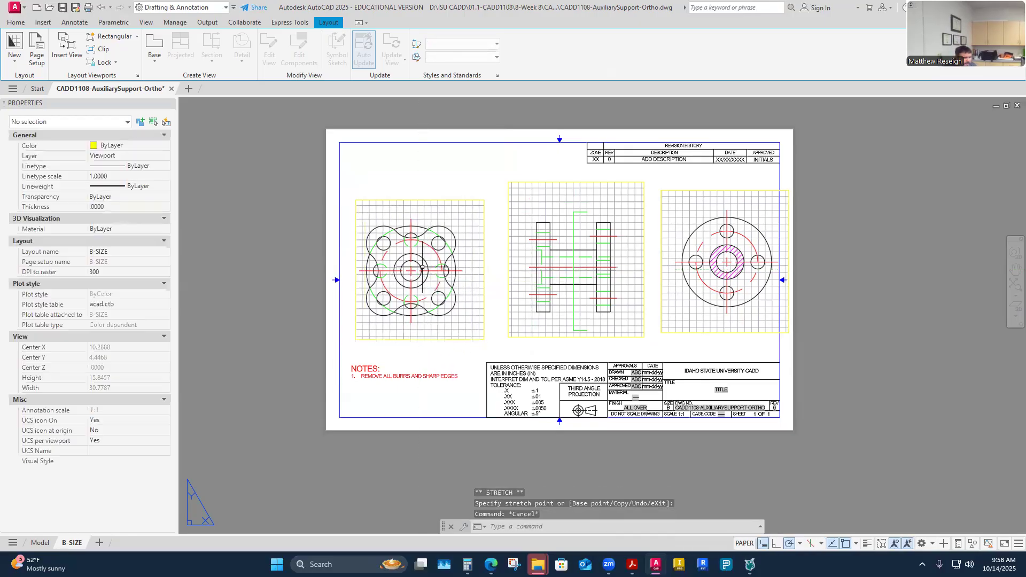
{"action": "left_click", "coordinate": [392, 339]}
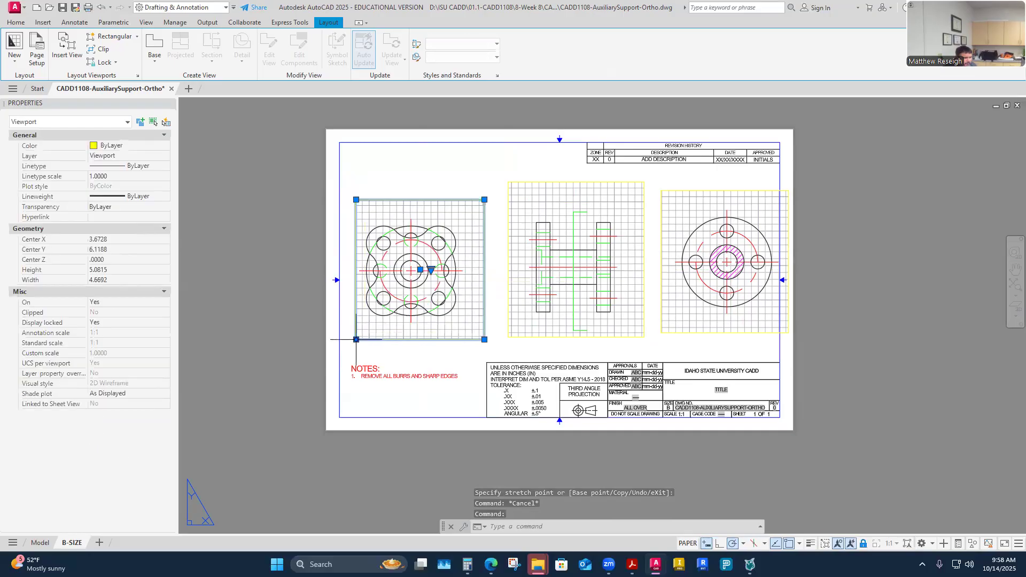
{"action": "left_click", "coordinate": [356, 339]}
{"action": "left_click", "coordinate": [340, 340]}
{"action": "key", "text": "Escape"}
- Move the side view's viewport horizontally against the front view's viewport, centered at about X 8.40, Y 6.49
{"action": "left_click", "coordinate": [533, 340]}
{"action": "key", "text": "Escape"}
{"action": "left_click", "coordinate": [535, 336]}
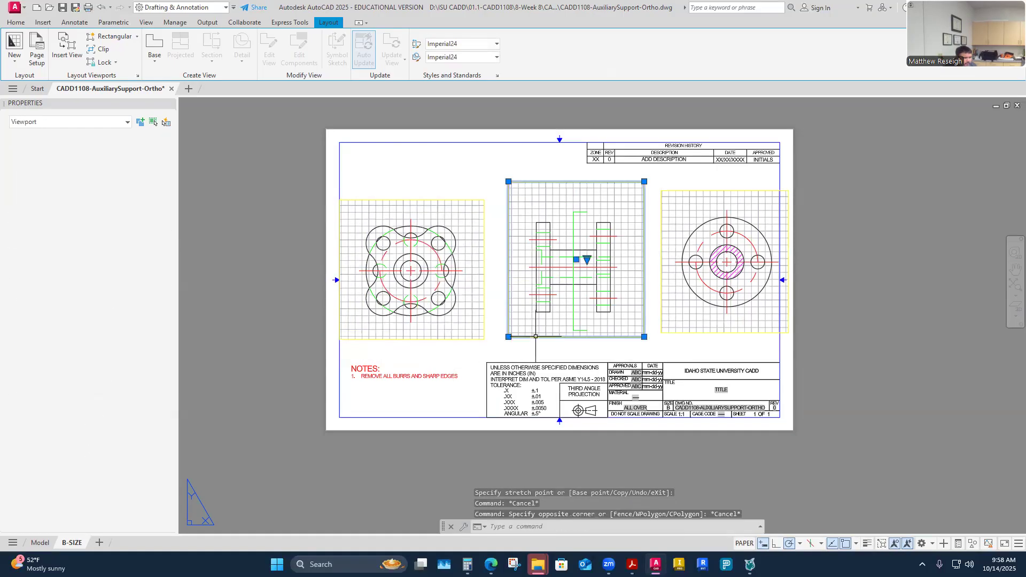
{"action": "left_click", "coordinate": [576, 261]}
{"action": "left_click", "coordinate": [550, 261]}
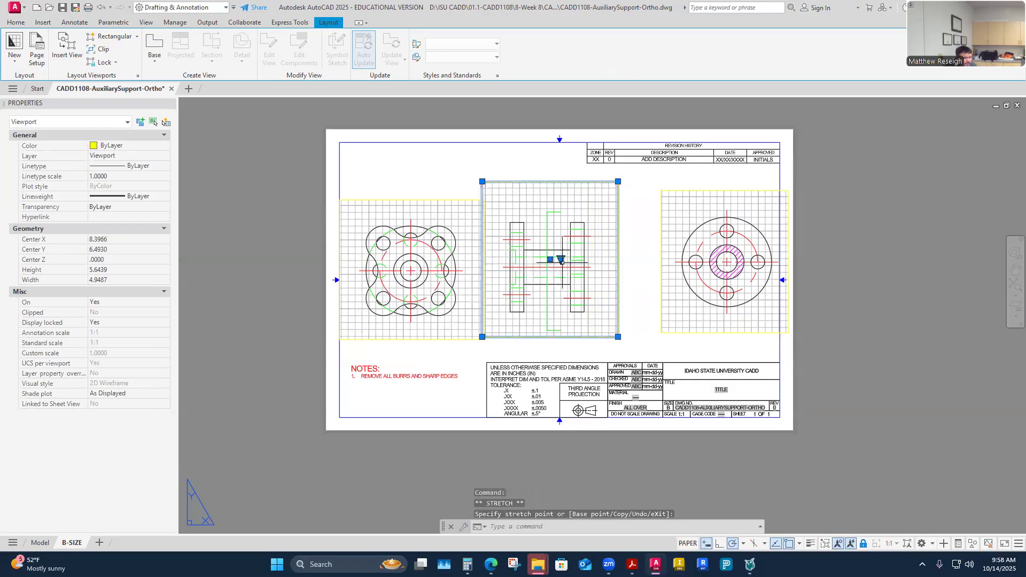
{"action": "key", "text": "Escape"}
- Move the section view's viewport toward the side view and slightly down so it lies fully inside the sheet border
{"action": "left_click", "coordinate": [716, 332]}
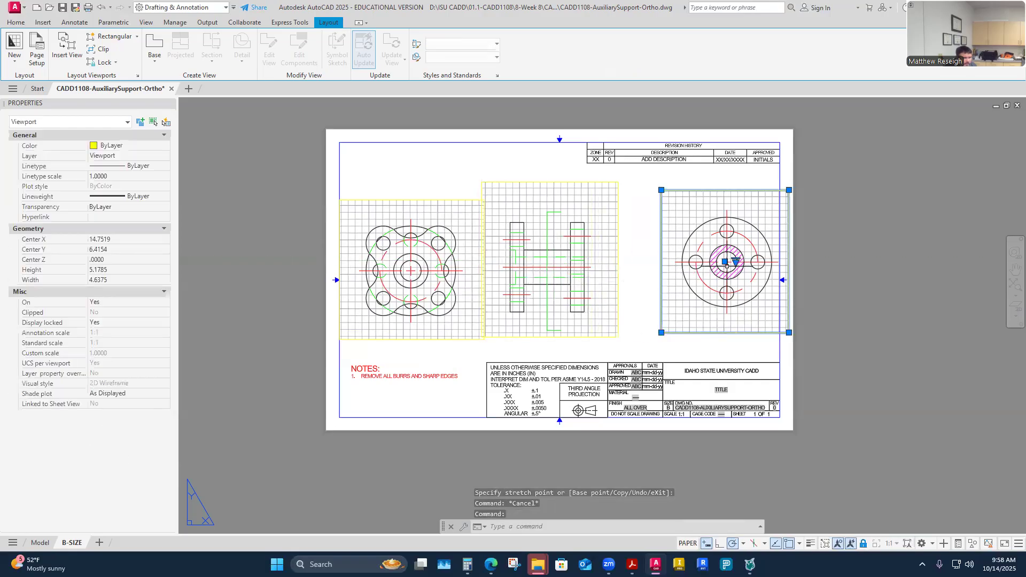
{"action": "left_click", "coordinate": [724, 262]}
{"action": "left_click", "coordinate": [695, 269]}
{"action": "key", "text": "Escape"}
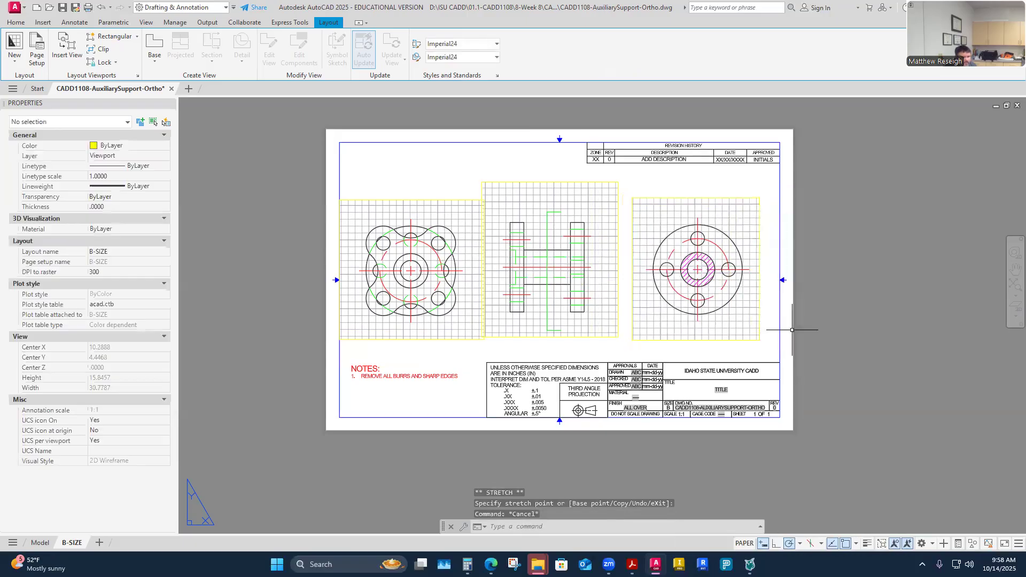
- Create a new layer named Construction3 based on the Construction2 layer
{"action": "left_click", "coordinate": [24, 23]}
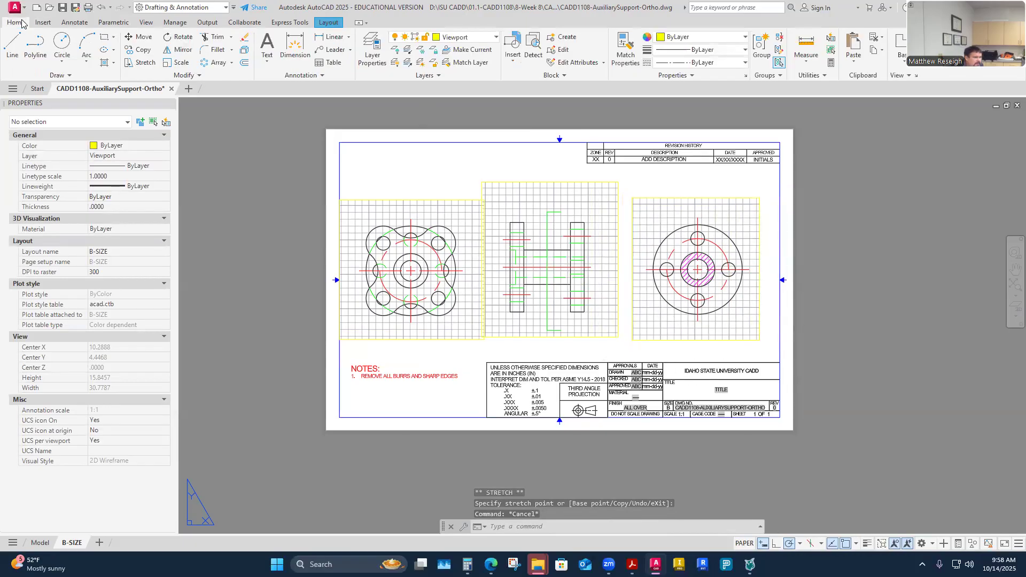
{"action": "left_click", "coordinate": [496, 38]}
{"action": "left_click", "coordinate": [372, 50]}
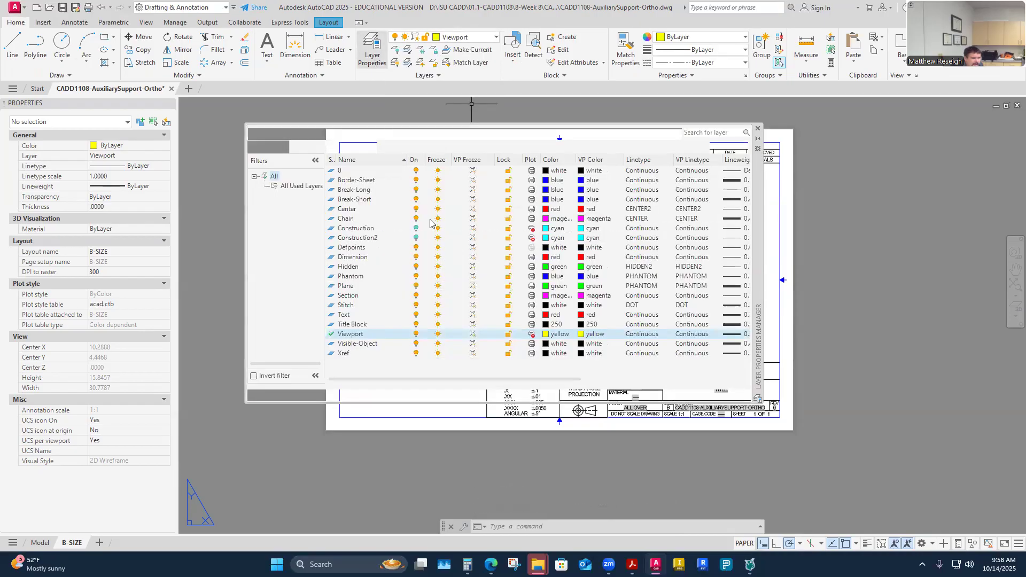
{"action": "left_click", "coordinate": [359, 240]}
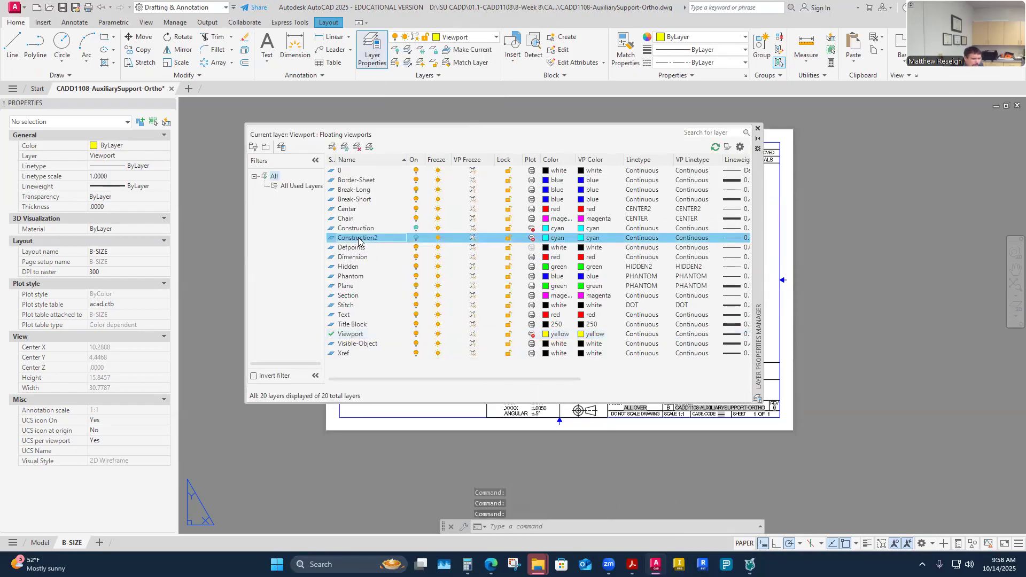
{"action": "left_click", "coordinate": [358, 240]}
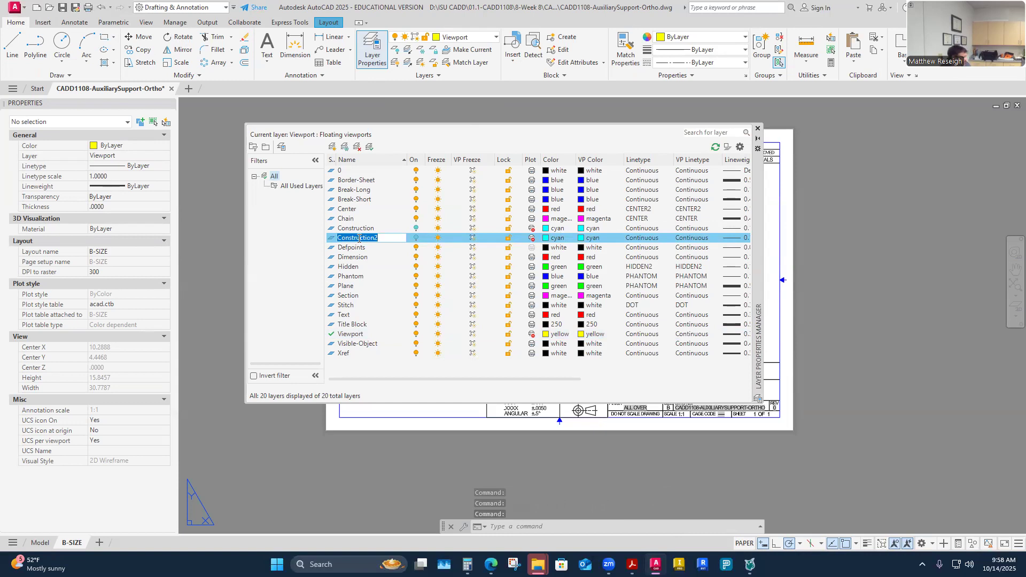
{"action": "left_click", "coordinate": [332, 147]}
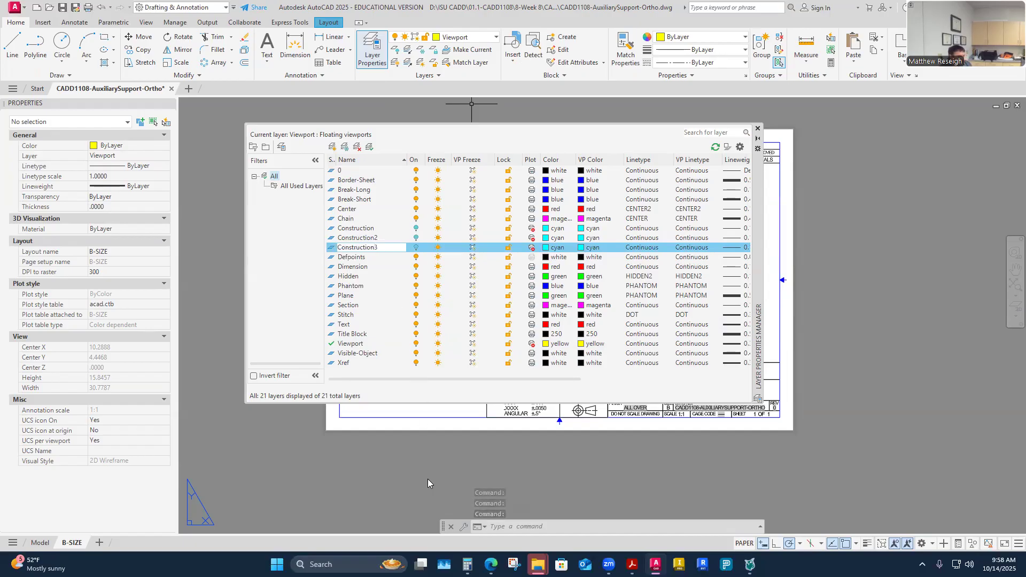
{"action": "key", "text": "Return"}
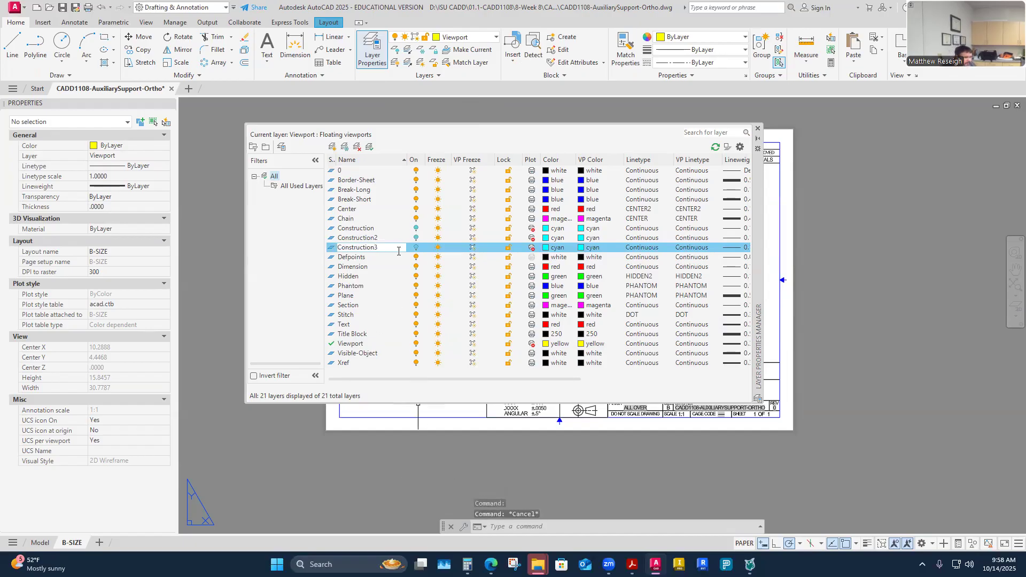
{"action": "left_click", "coordinate": [759, 130]}
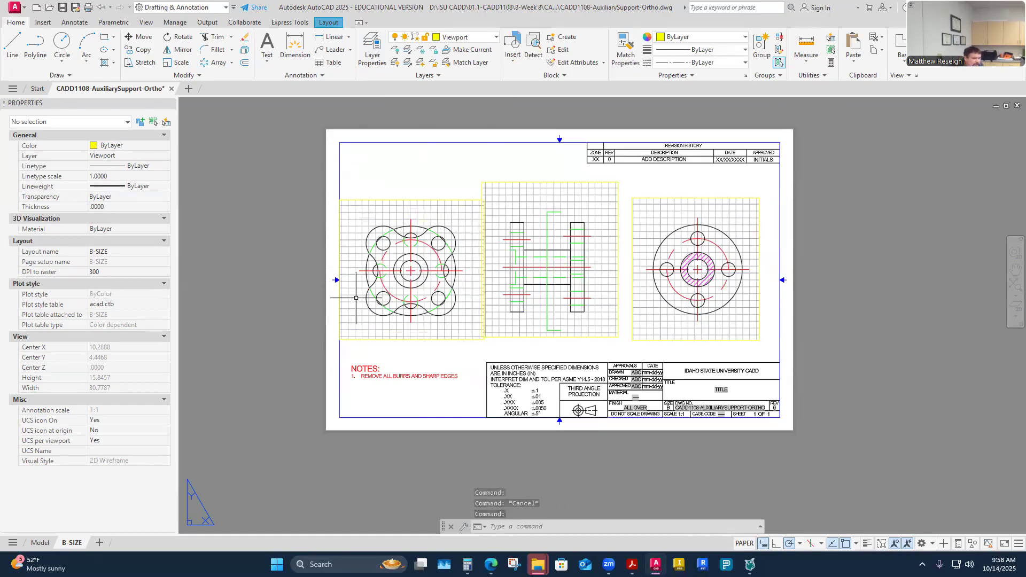
- Make the Construction3 layer current and turn it on
{"action": "left_click", "coordinate": [495, 37]}
{"action": "left_click", "coordinate": [454, 153]}
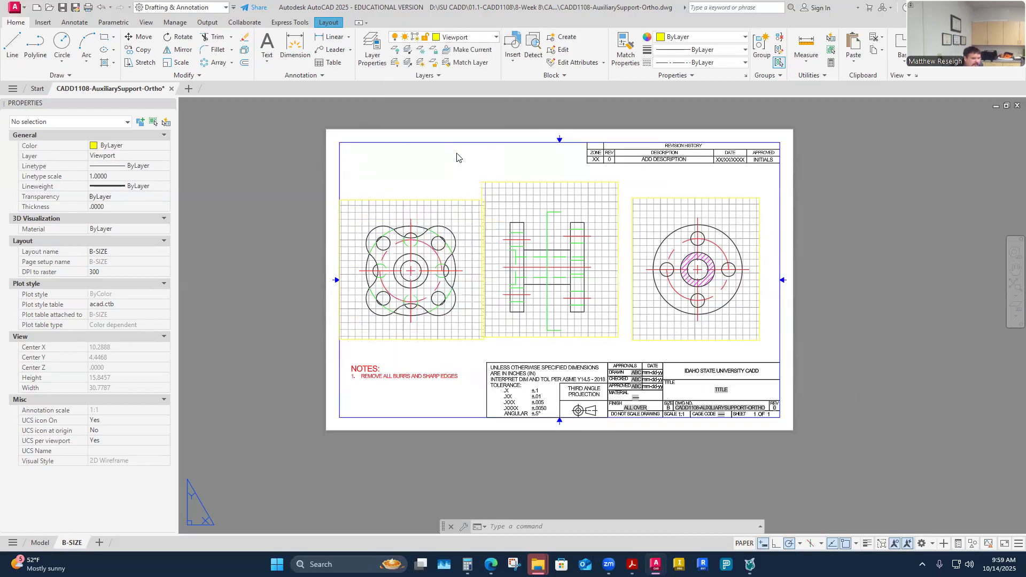
{"action": "left_click", "coordinate": [434, 299]}
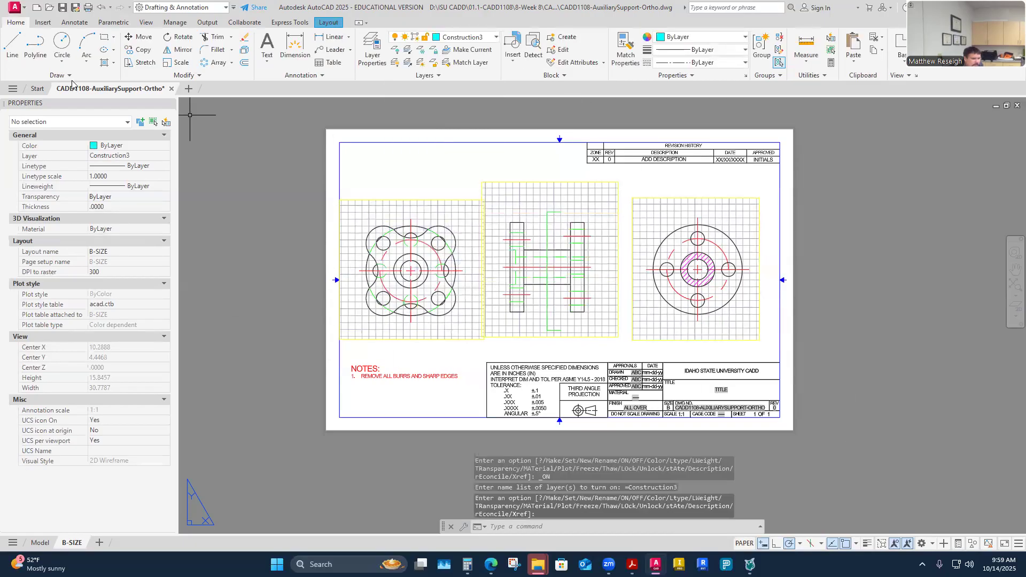
- Draw a horizontal construction line below all three views, extending past both sides of the sheet
{"action": "left_click", "coordinate": [14, 47]}
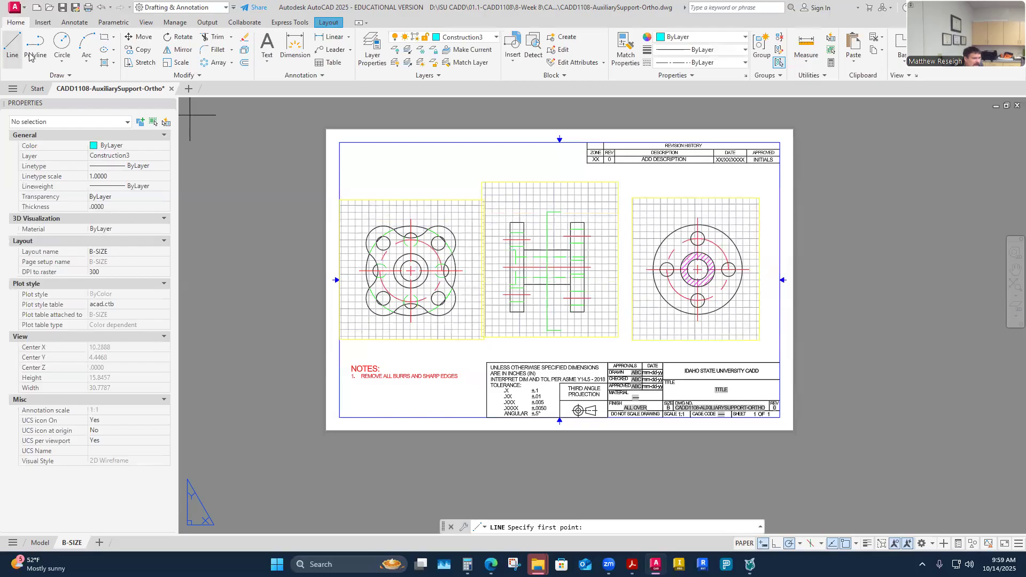
{"action": "left_click", "coordinate": [294, 335]}
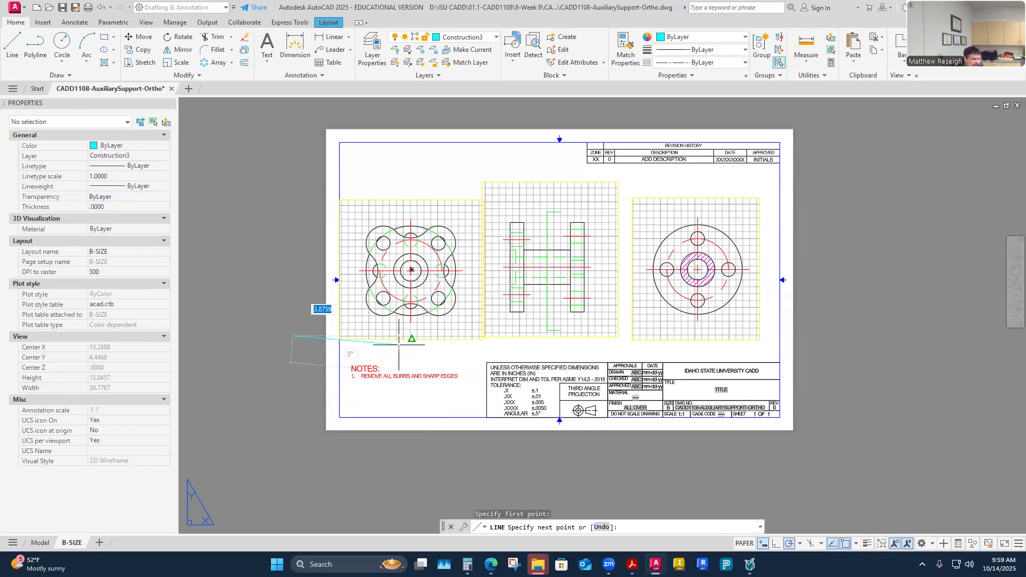
{"action": "left_click", "coordinate": [872, 336]}
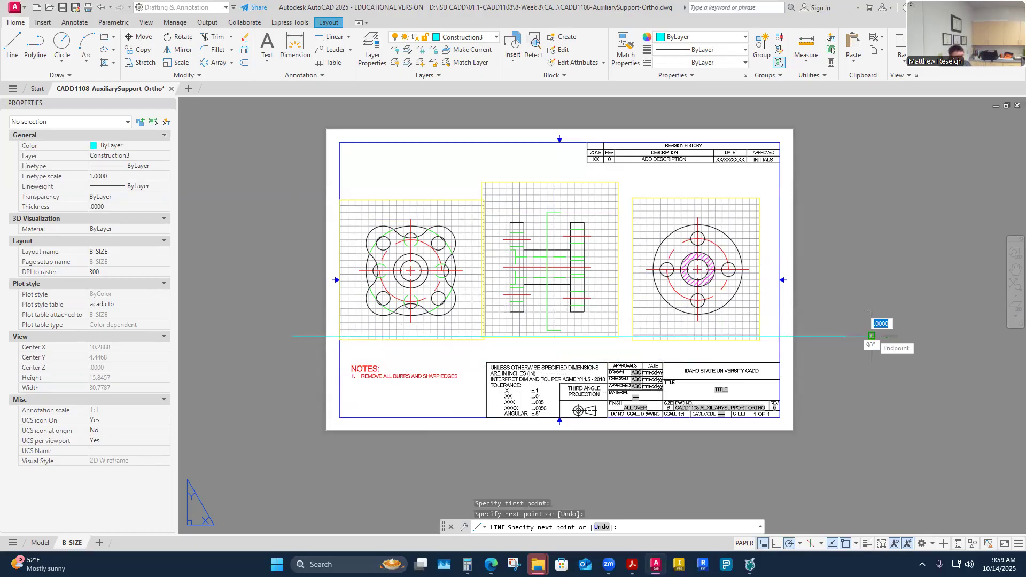
{"action": "key", "text": "Escape"}
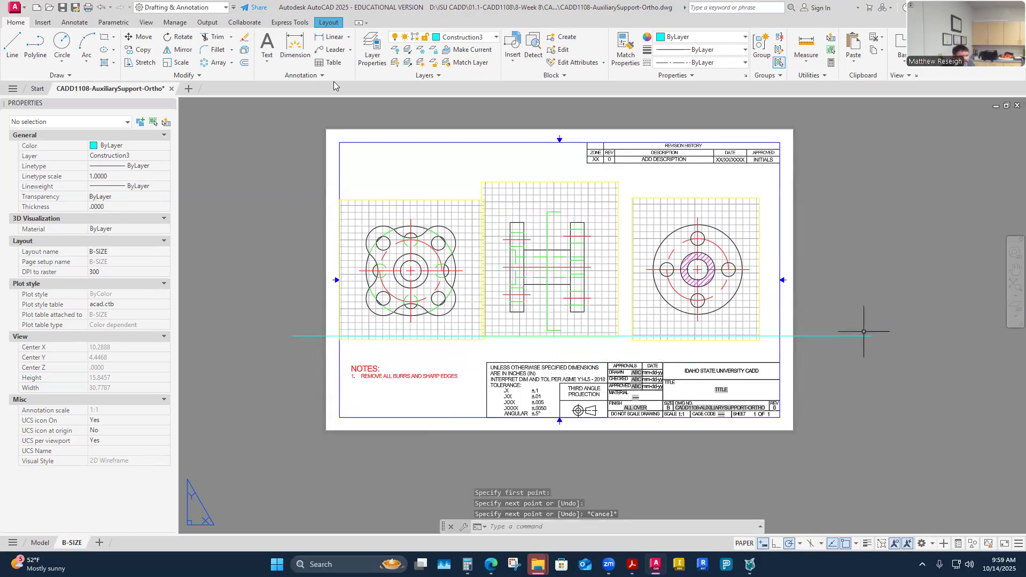
- Move the construction line slightly up from the viewports' lower edges toward the views
{"action": "left_click", "coordinate": [139, 36]}
{"action": "left_click", "coordinate": [472, 335]}
{"action": "key", "text": "Return"}
{"action": "left_click", "coordinate": [293, 335]}
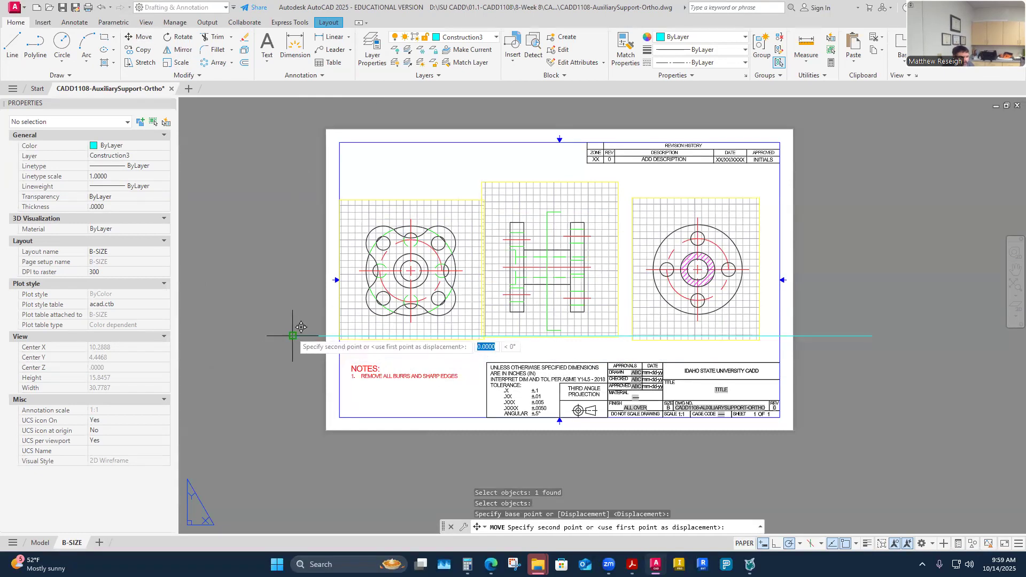
{"action": "key", "text": "Escape"}
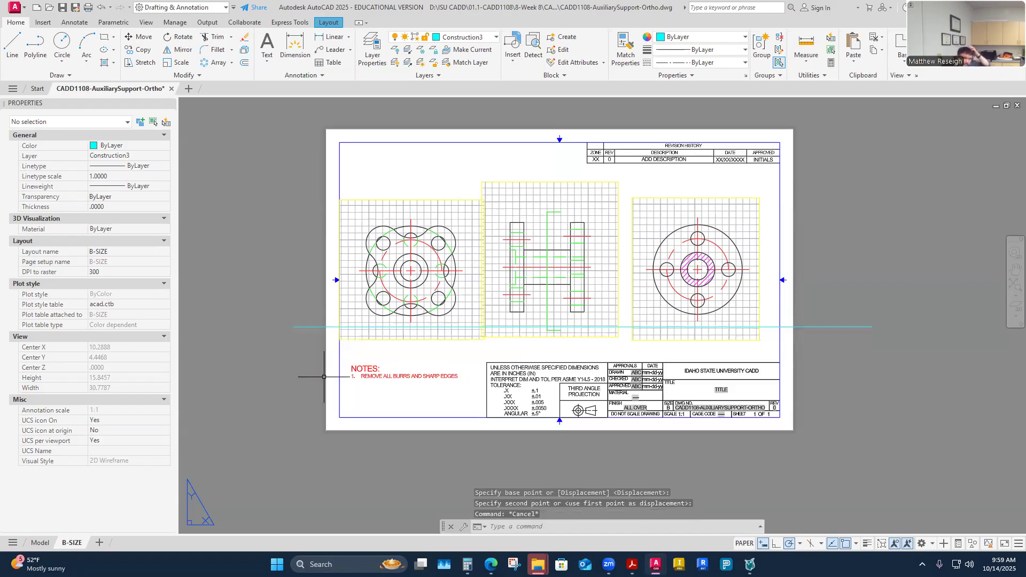
- Move the construction line up again from its left endpoint to just below the front view's lower outline
{"action": "key", "text": "Return"}
{"action": "scroll", "coordinate": [286, 316], "scroll_direction": "up", "scroll_amount": 2}
{"action": "left_click", "coordinate": [331, 335]}
{"action": "key", "text": "Return"}
{"action": "left_click", "coordinate": [293, 335]}
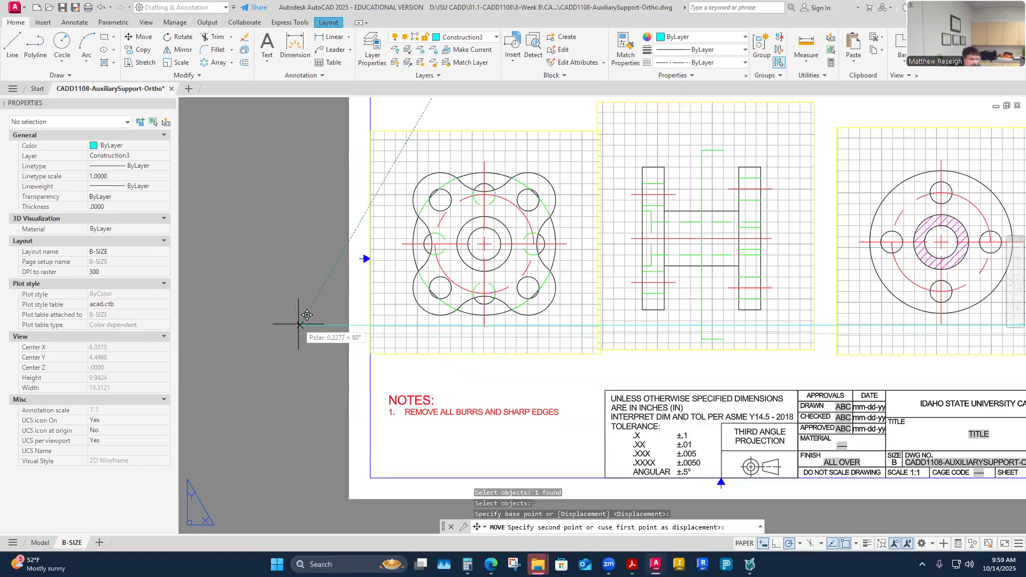
{"action": "left_click", "coordinate": [300, 320]}
{"action": "key", "text": "Escape"}
{"action": "key", "text": "Escape"}
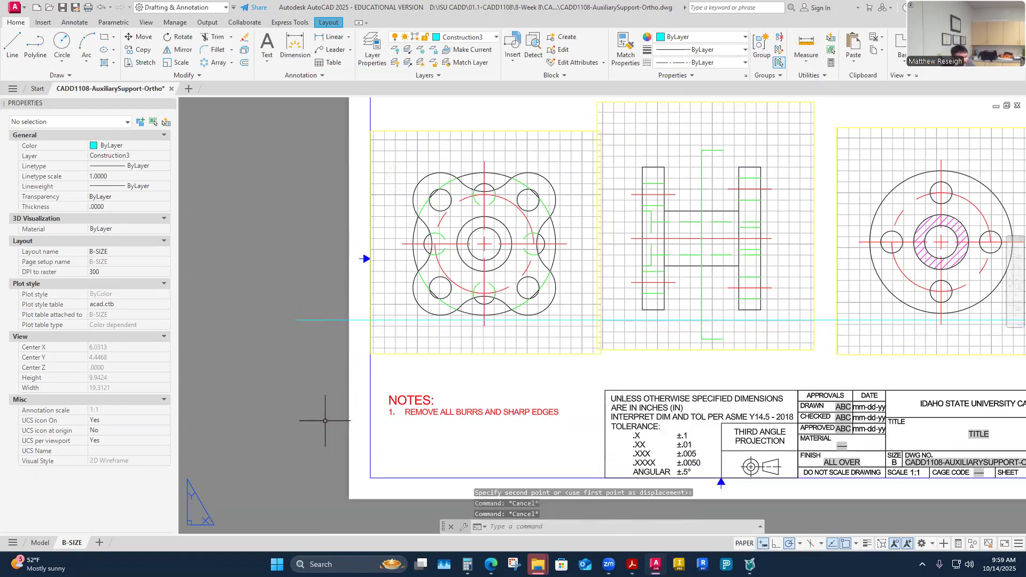
- Move the front view's viewport straight down from the lowest point of the part's outline onto the construction line
{"action": "scroll", "coordinate": [384, 386], "scroll_direction": "down", "scroll_amount": 2}
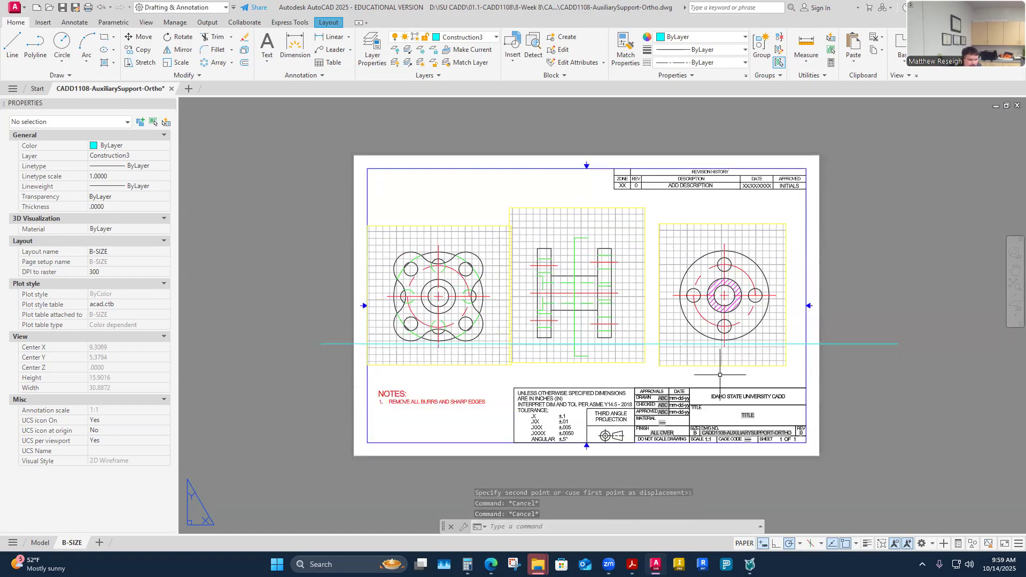
{"action": "scroll", "coordinate": [438, 384], "scroll_direction": "up", "scroll_amount": 2}
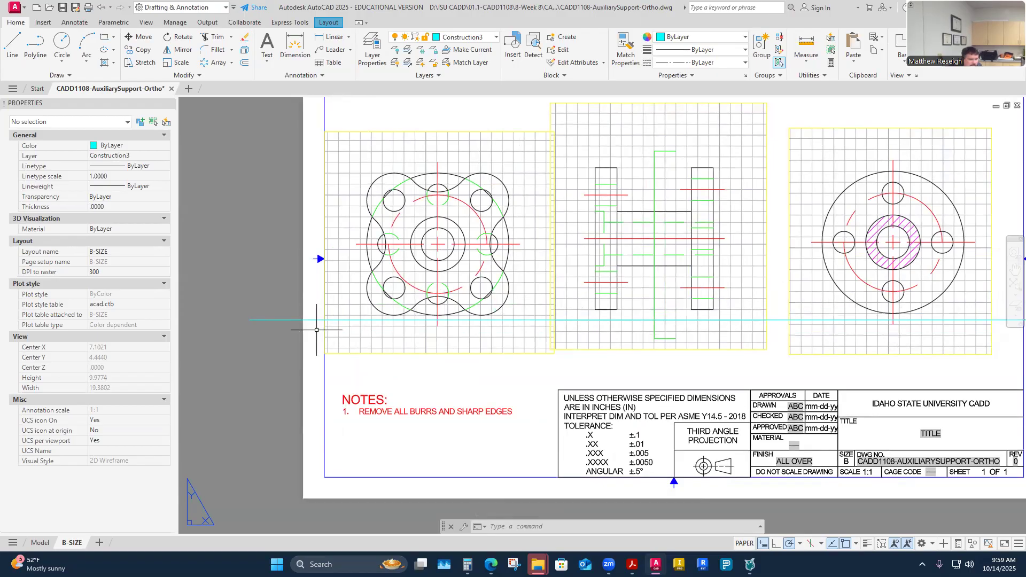
{"action": "left_click", "coordinate": [142, 38]}
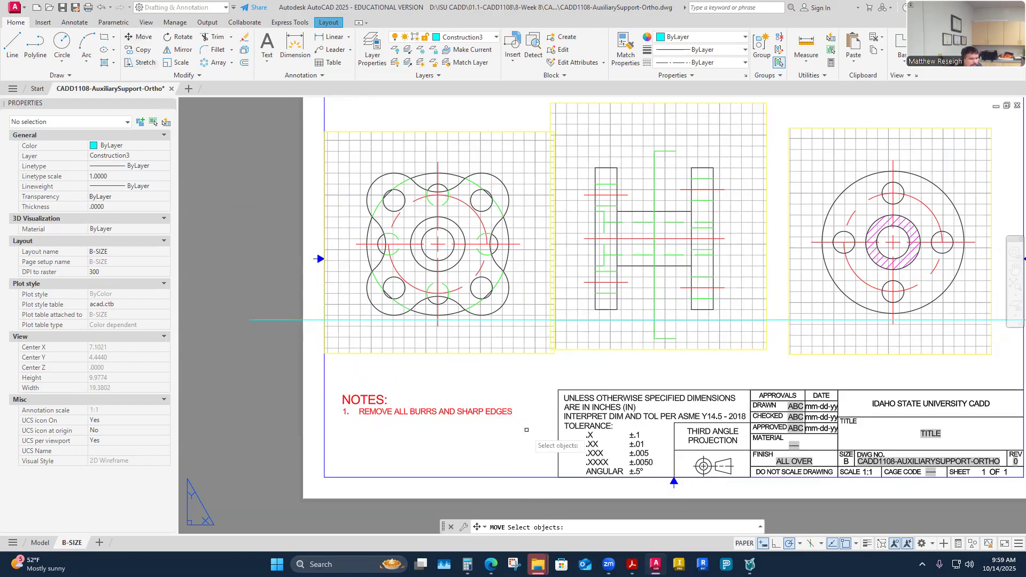
{"action": "left_click", "coordinate": [488, 354]}
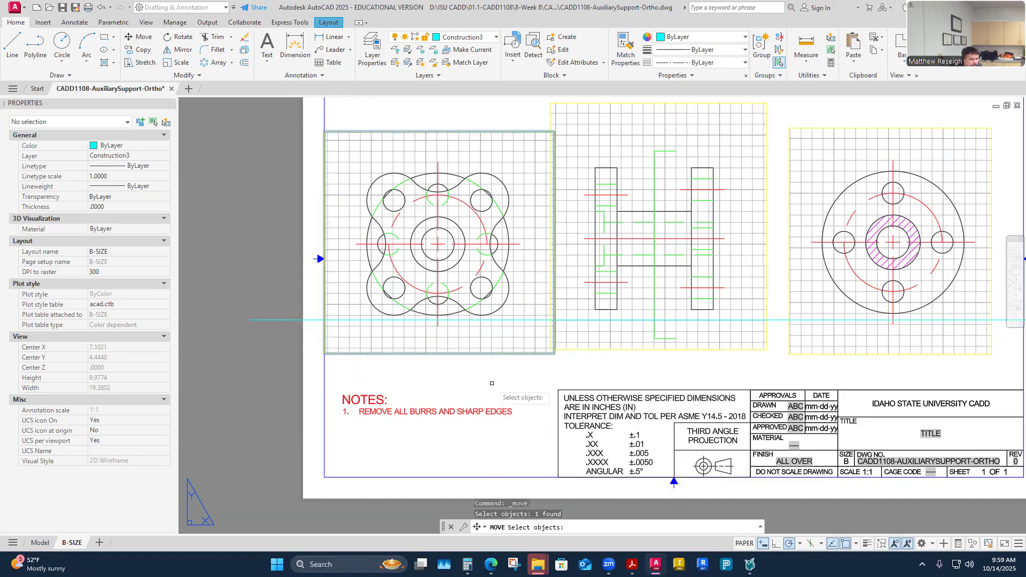
{"action": "key", "text": "Return"}
{"action": "scroll", "coordinate": [437, 335], "scroll_direction": "up", "scroll_amount": 1}
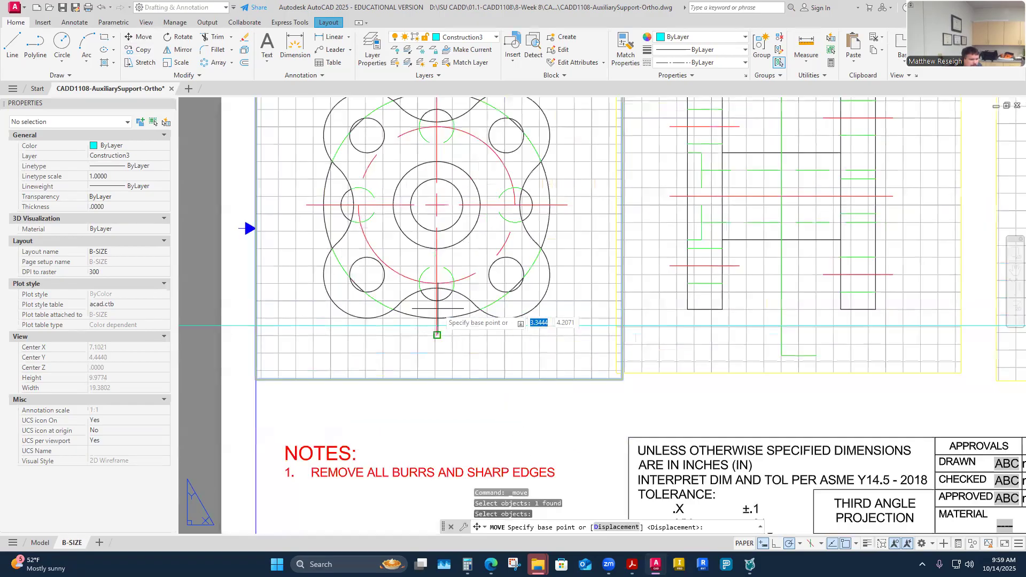
{"action": "scroll", "coordinate": [438, 335], "scroll_direction": "up", "scroll_amount": 1}
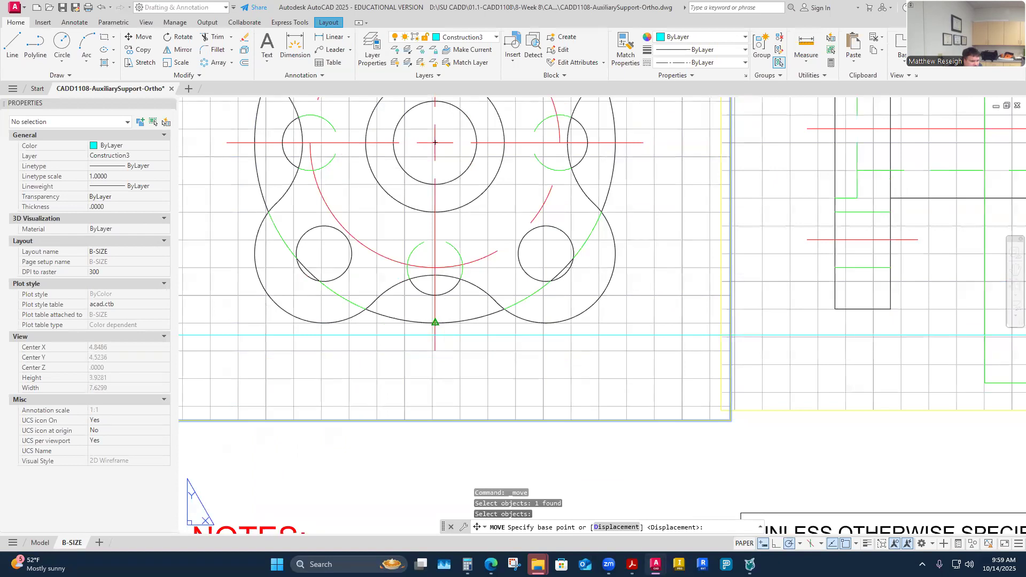
{"action": "left_click", "coordinate": [437, 317]}
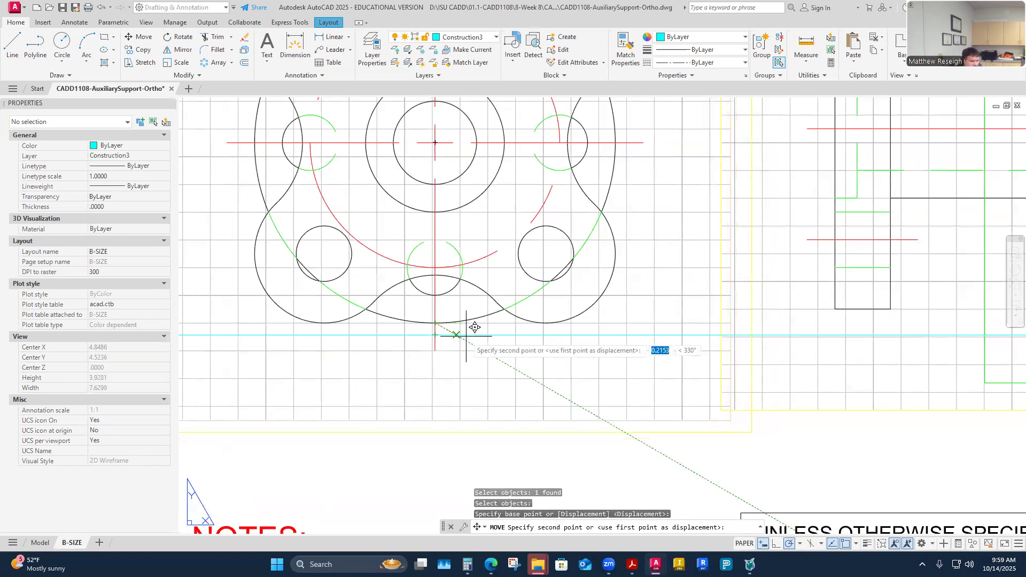
{"action": "left_click", "coordinate": [435, 335]}
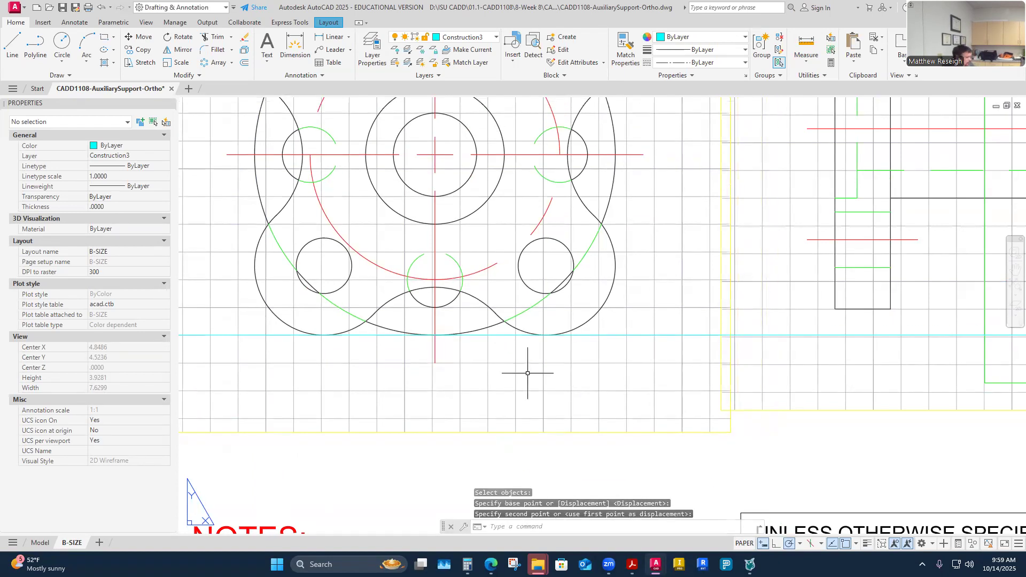
{"action": "key", "text": "Escape"}
- Move the side view's viewport straight down from the right flange's lower-left corner onto the construction line
{"action": "scroll", "coordinate": [484, 342], "scroll_direction": "down", "scroll_amount": 6}
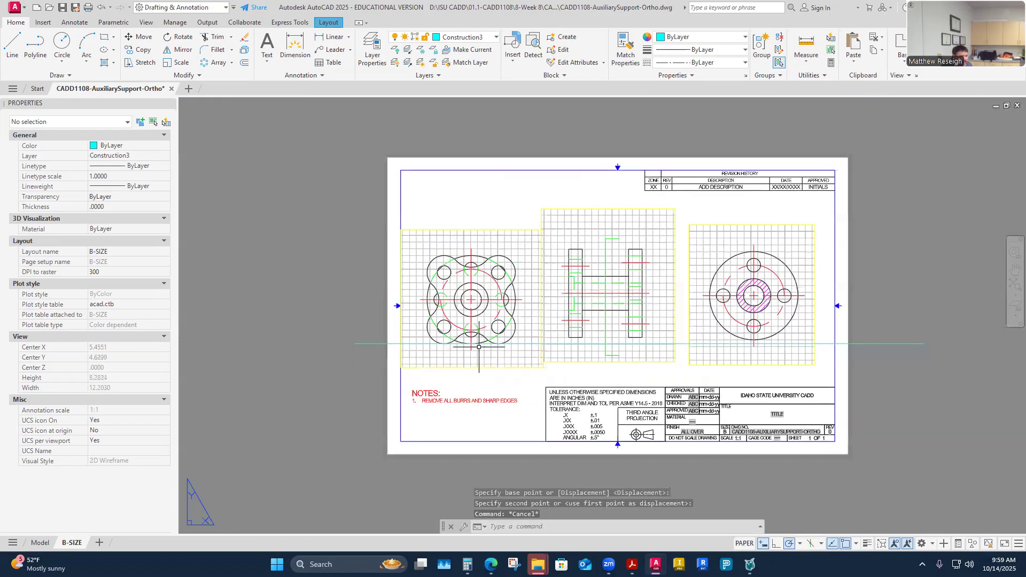
{"action": "scroll", "coordinate": [592, 367], "scroll_direction": "up", "scroll_amount": 2}
{"action": "right_click", "coordinate": [583, 379]}
{"action": "left_click", "coordinate": [615, 174]}
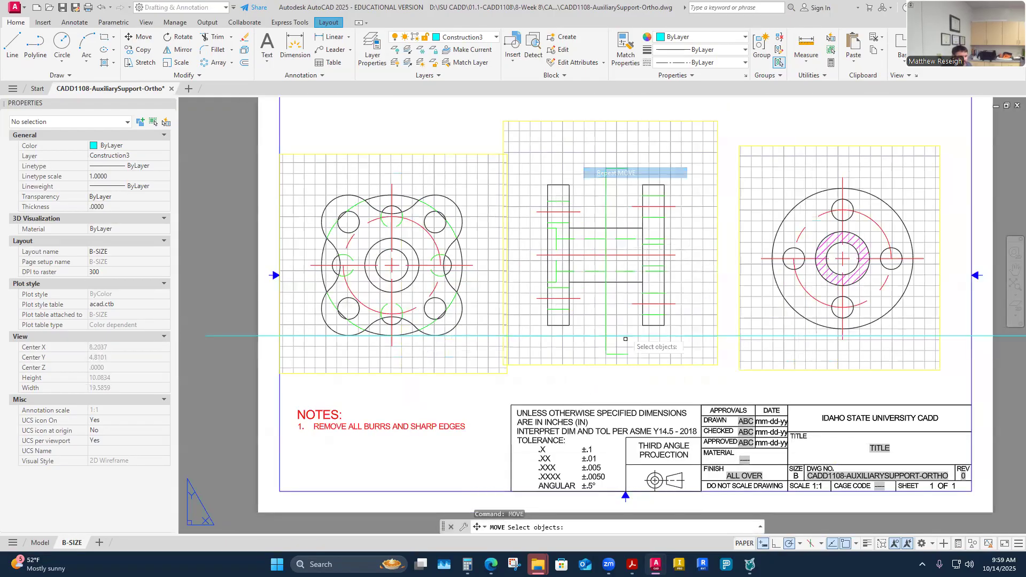
{"action": "left_click", "coordinate": [569, 367]}
{"action": "key", "text": "Return"}
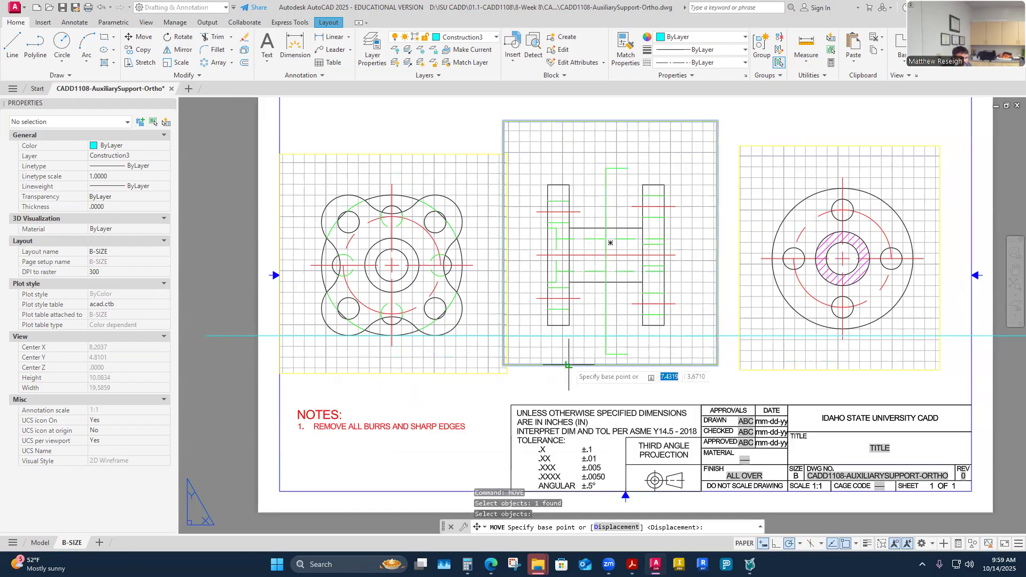
{"action": "scroll", "coordinate": [628, 334], "scroll_direction": "up", "scroll_amount": 2}
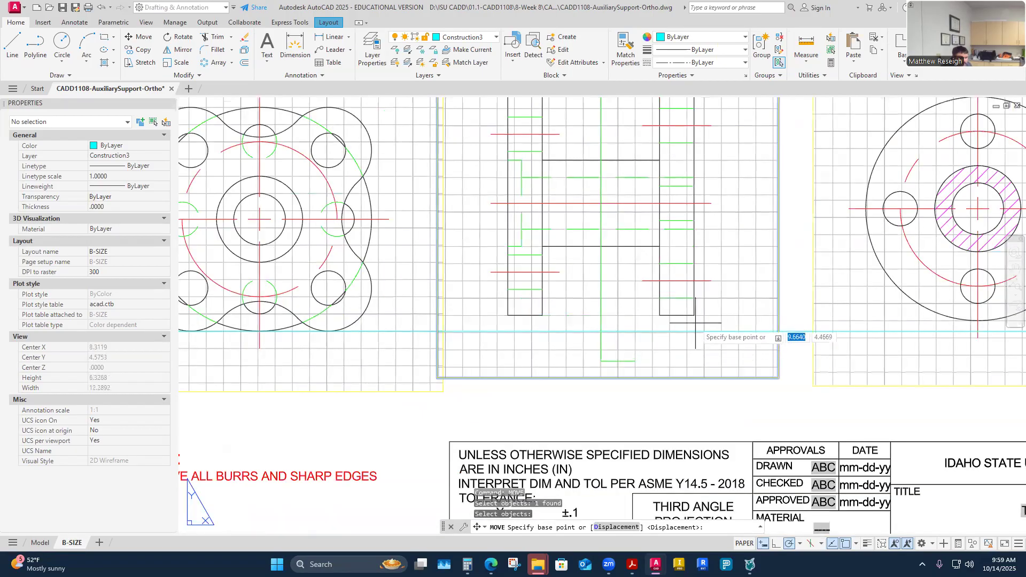
{"action": "left_click", "coordinate": [660, 315]}
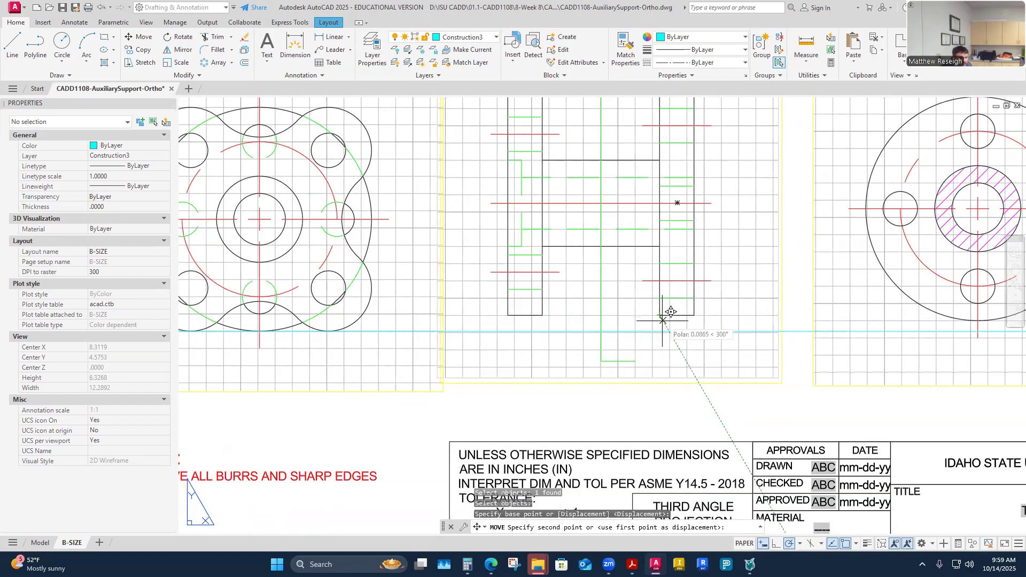
{"action": "left_click", "coordinate": [669, 323]}
{"action": "key", "text": "Escape"}
- Move the section view's viewport straight down from the outer circle's bottom quadrant onto the construction line
{"action": "scroll", "coordinate": [653, 359], "scroll_direction": "down", "scroll_amount": 2}
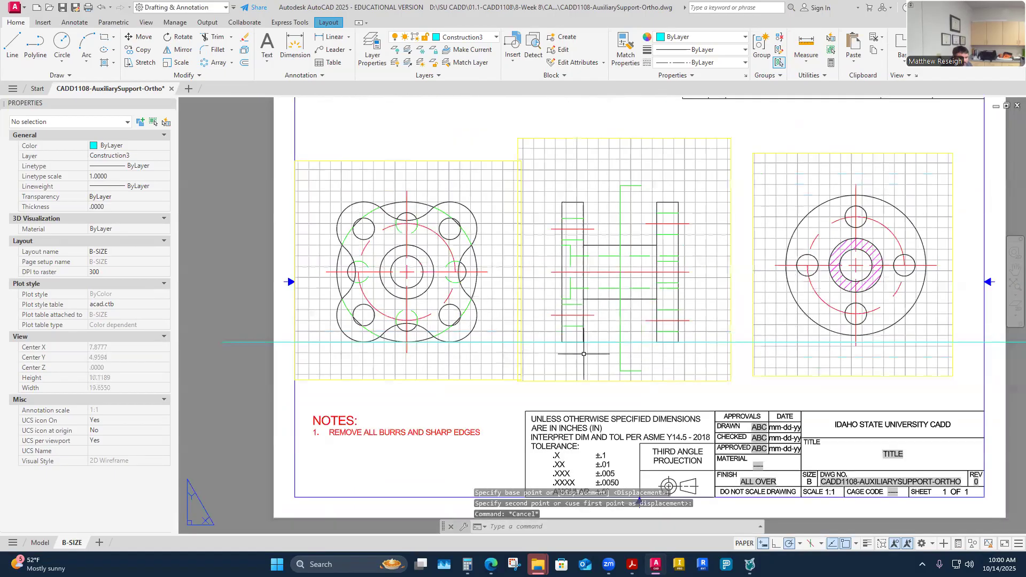
{"action": "scroll", "coordinate": [555, 357], "scroll_direction": "down", "scroll_amount": 2}
{"action": "scroll", "coordinate": [725, 357], "scroll_direction": "up", "scroll_amount": 2}
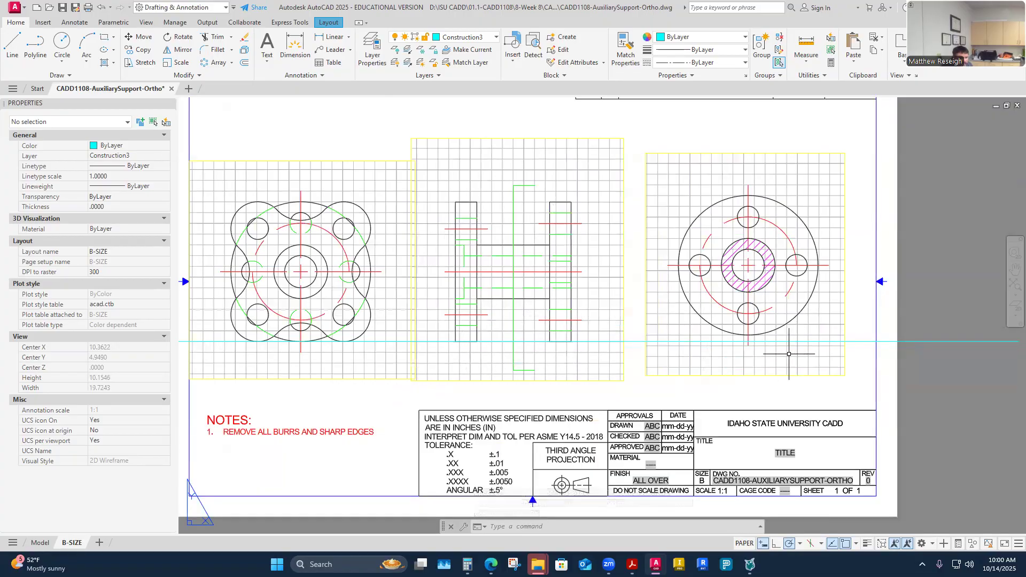
{"action": "right_click", "coordinate": [725, 386]}
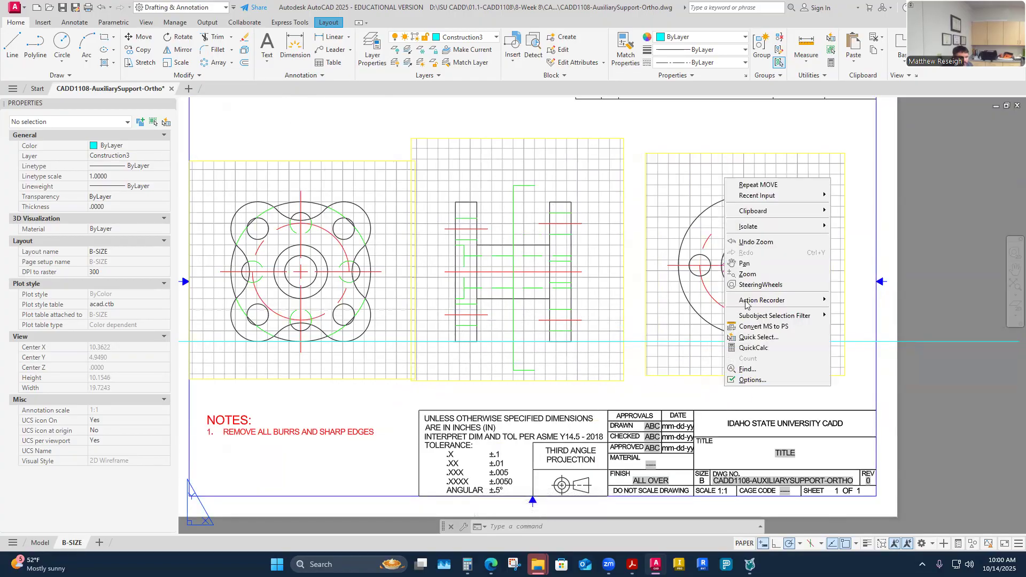
{"action": "left_click", "coordinate": [758, 185]}
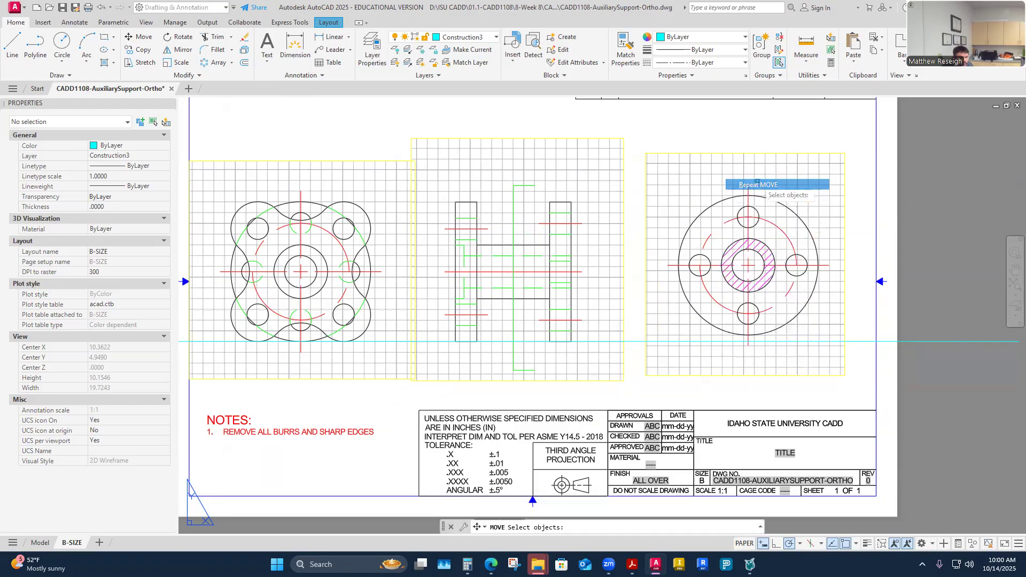
{"action": "left_click", "coordinate": [787, 377]}
{"action": "key", "text": "Return"}
{"action": "scroll", "coordinate": [756, 330], "scroll_direction": "up", "scroll_amount": 2}
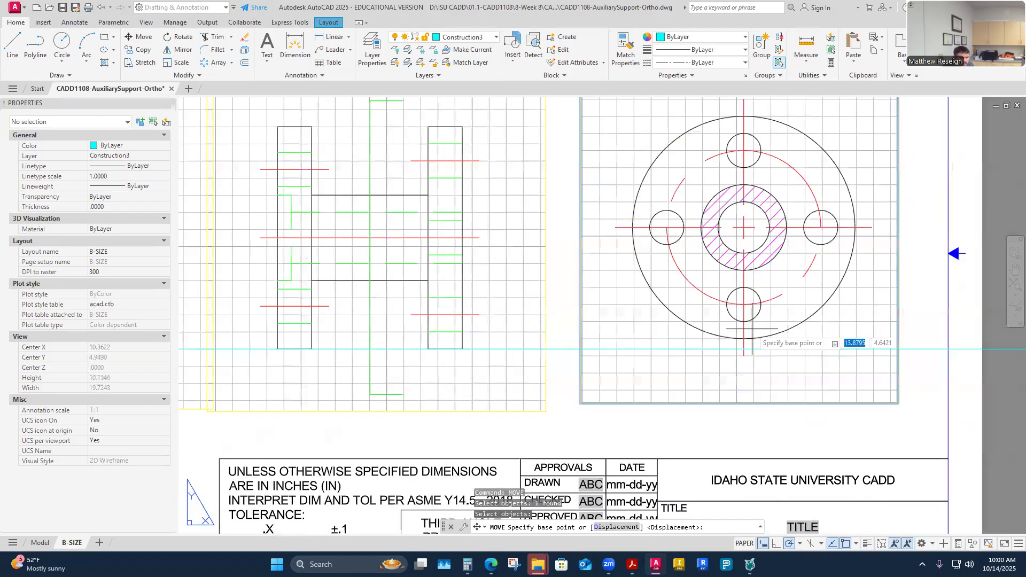
{"action": "scroll", "coordinate": [752, 331], "scroll_direction": "up", "scroll_amount": 2}
{"action": "left_click", "coordinate": [754, 351]}
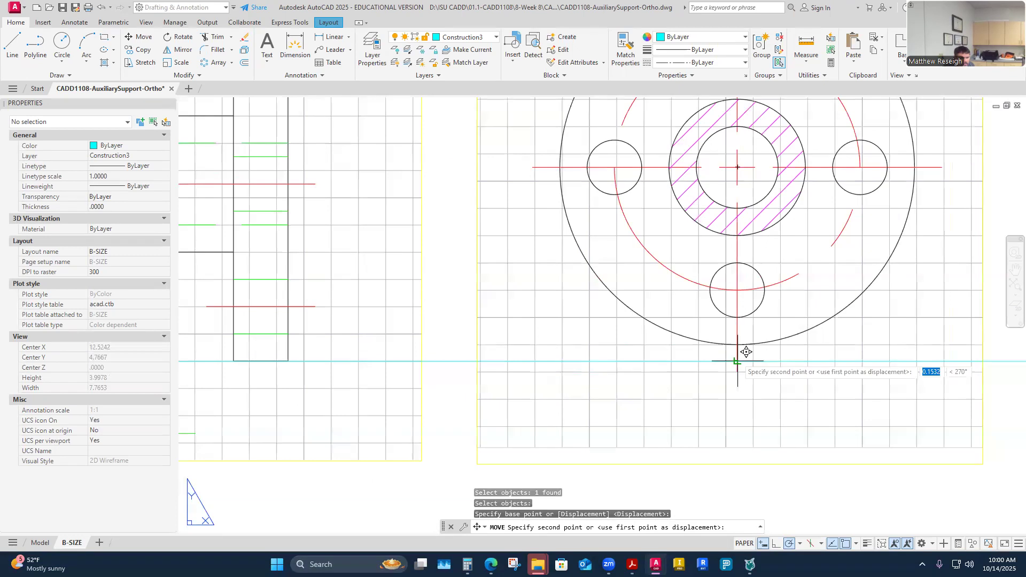
{"action": "key", "text": "Escape"}
- Pull the left edge of the side view's viewport inward until it clears the front view's viewport
{"action": "scroll", "coordinate": [744, 353], "scroll_direction": "down", "scroll_amount": 3}
{"action": "scroll", "coordinate": [711, 363], "scroll_direction": "down", "scroll_amount": 2}
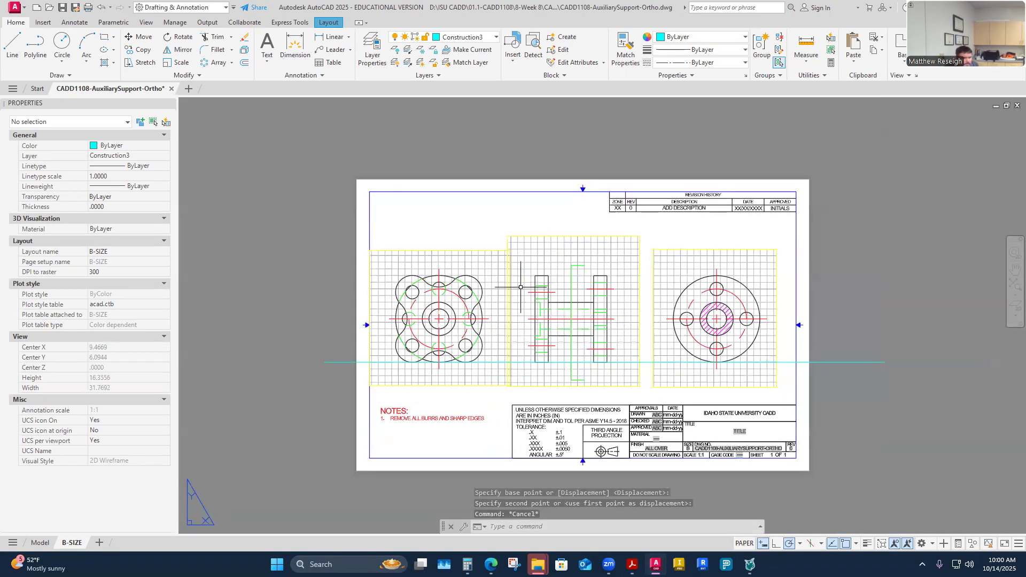
{"action": "left_click", "coordinate": [486, 241]}
{"action": "key", "text": "Escape"}
{"action": "left_click", "coordinate": [508, 236]}
{"action": "left_click", "coordinate": [507, 236]}
{"action": "left_click", "coordinate": [516, 236]}
{"action": "key", "text": "Escape"}
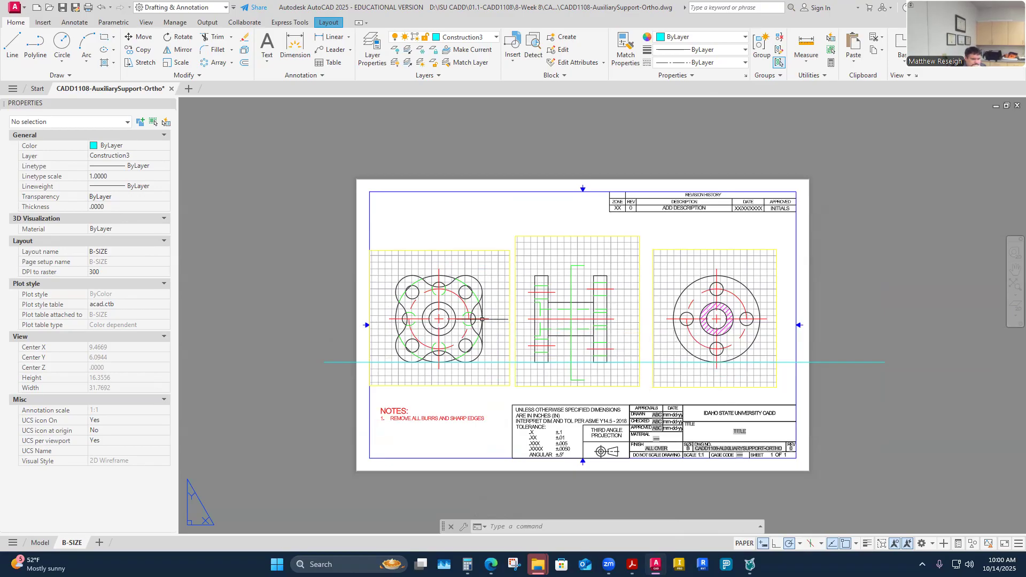
- Turn off the grid in the front, side and section viewports, and return to paper space
{"action": "left_click", "coordinate": [744, 543]}
{"action": "left_click", "coordinate": [672, 544]}
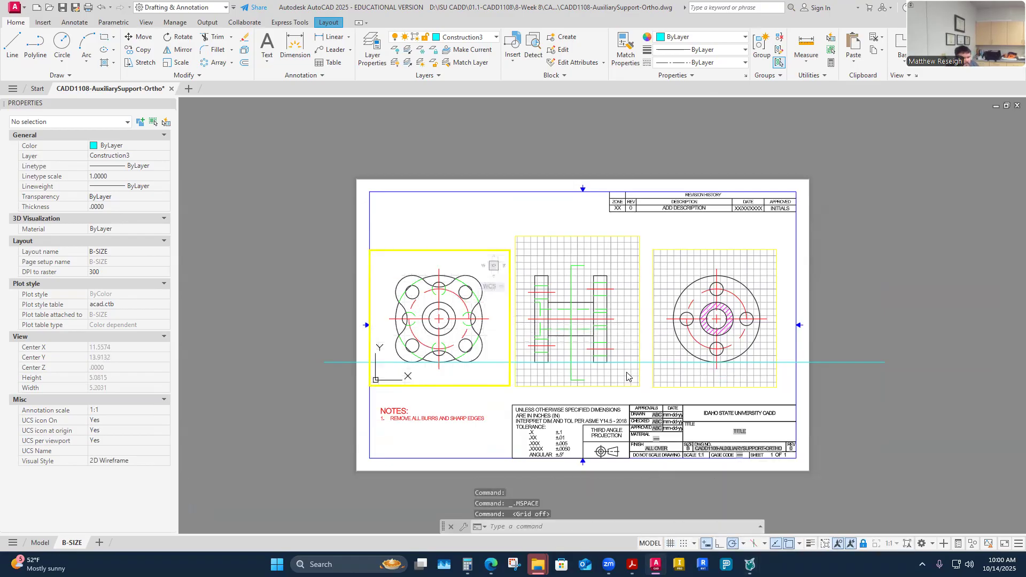
{"action": "left_click", "coordinate": [618, 357]}
{"action": "left_click", "coordinate": [618, 356]}
{"action": "left_click", "coordinate": [670, 544]}
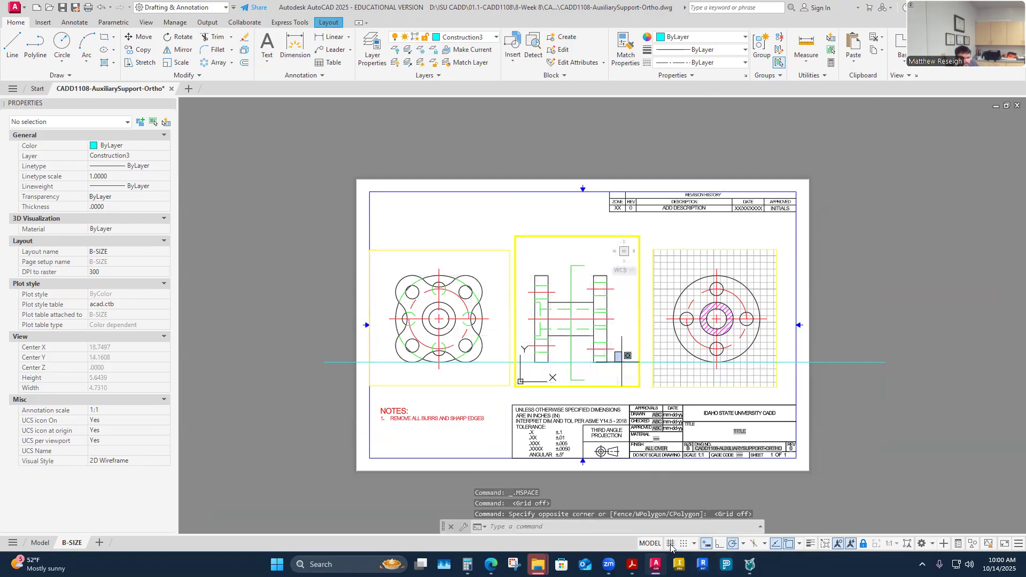
{"action": "key", "text": "ctrl+r"}
{"action": "left_click", "coordinate": [671, 544]}
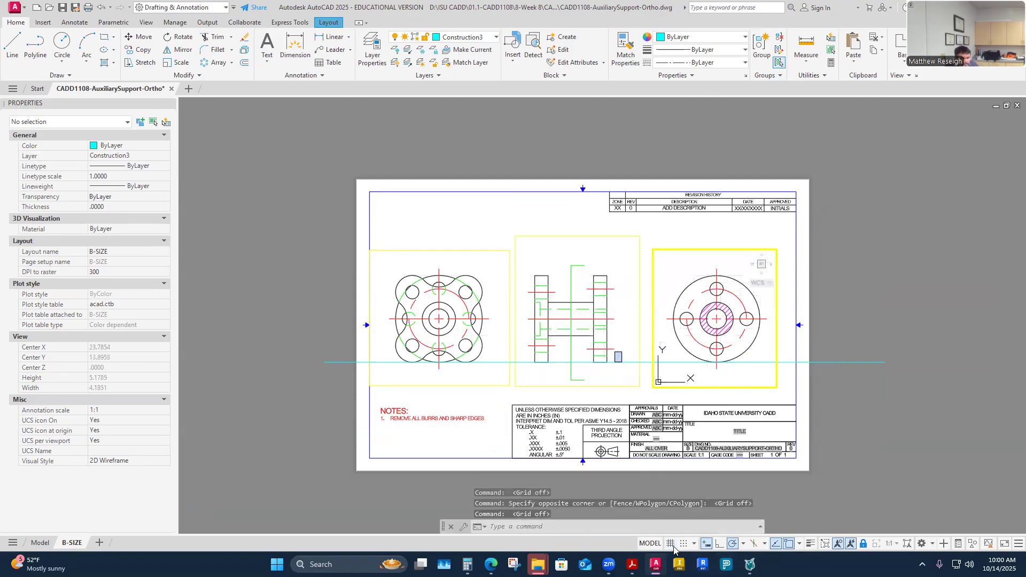
{"action": "double_click", "coordinate": [826, 437]}
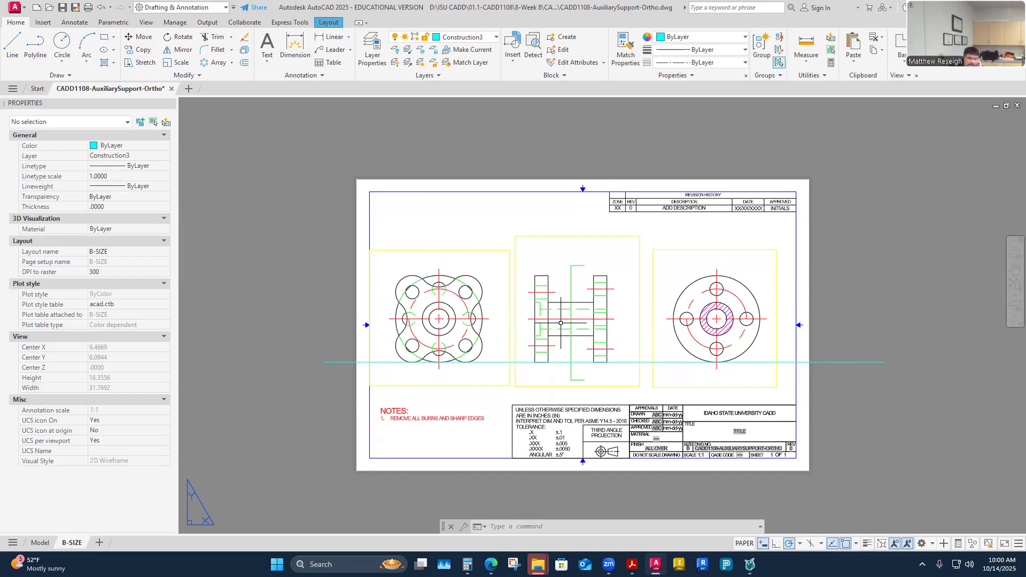
{"action": "scroll", "coordinate": [562, 316], "scroll_direction": "up", "scroll_amount": 2}
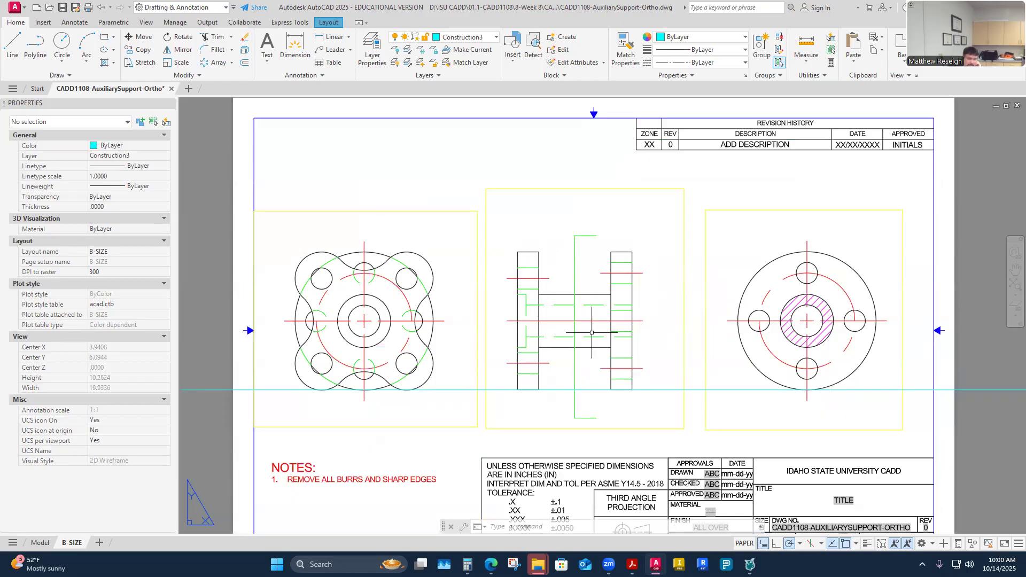
{"action": "scroll", "coordinate": [566, 335], "scroll_direction": "down", "scroll_amount": 2}
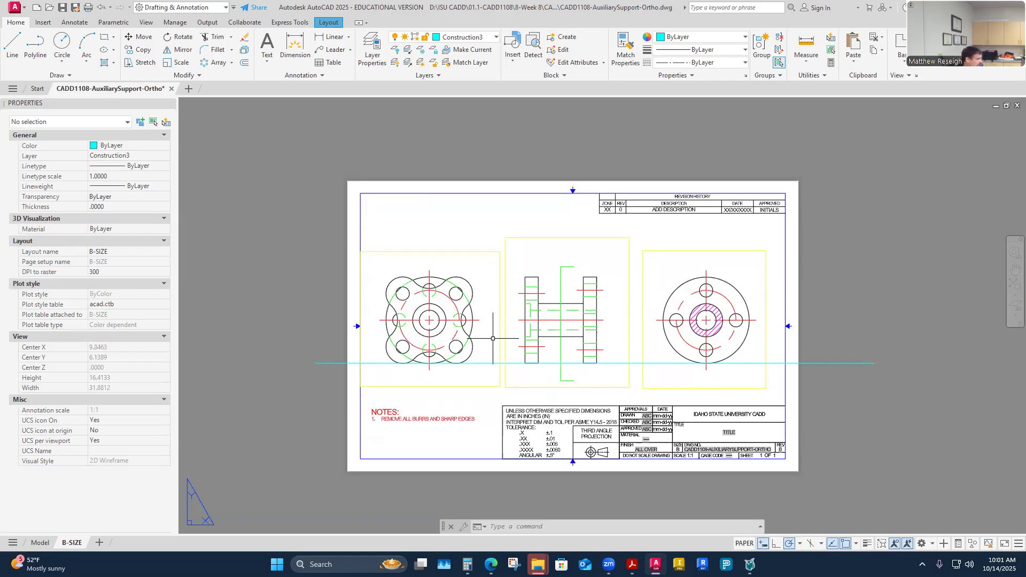
{"action": "key", "text": "XF86AudioRaiseVolume"}
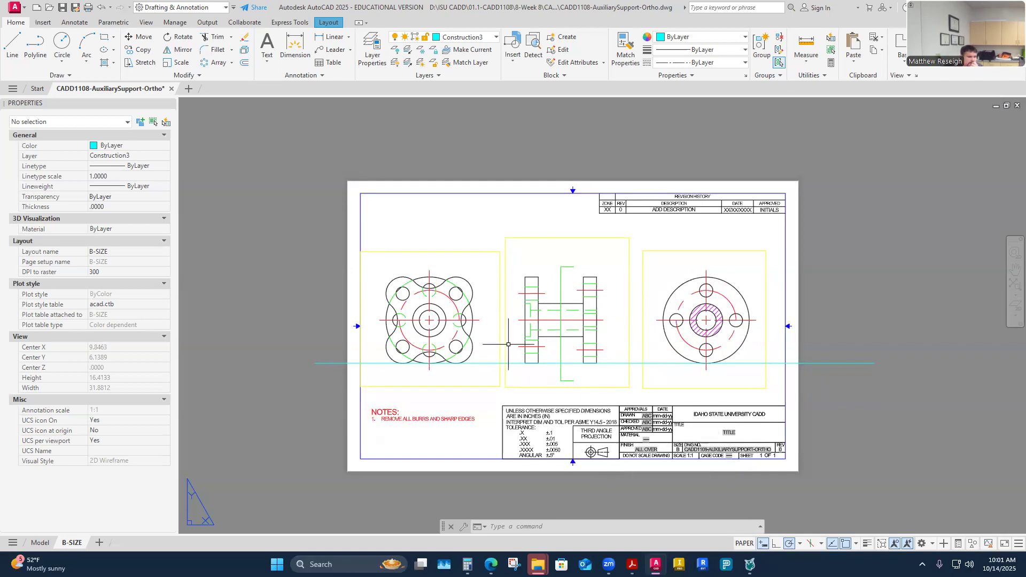
- Activate the front view's viewport and maximize it to prepare for dimensioning in model space
{"action": "scroll", "coordinate": [382, 311], "scroll_direction": "up", "scroll_amount": 2}
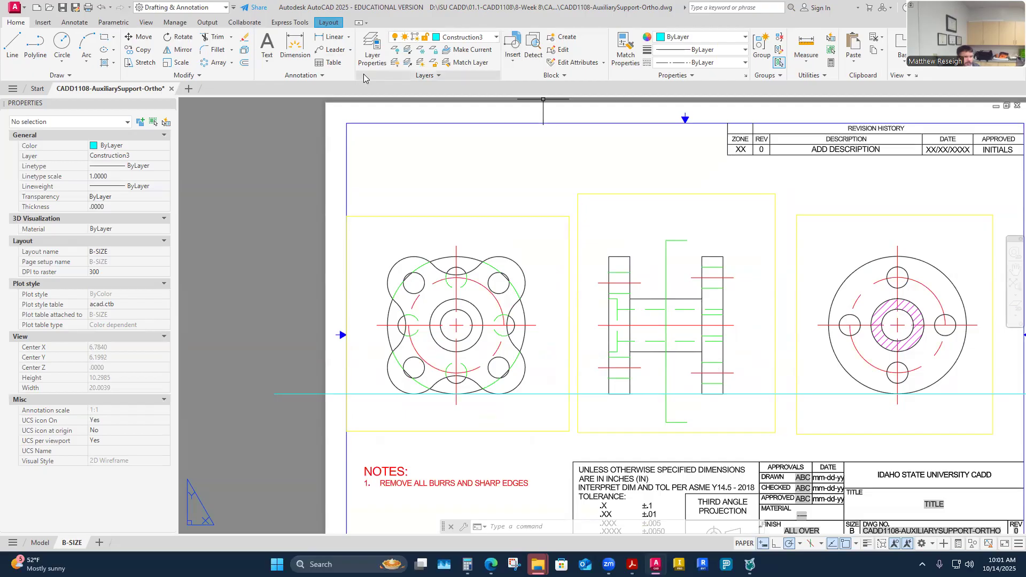
{"action": "left_click", "coordinate": [74, 23]}
{"action": "left_click", "coordinate": [179, 47]}
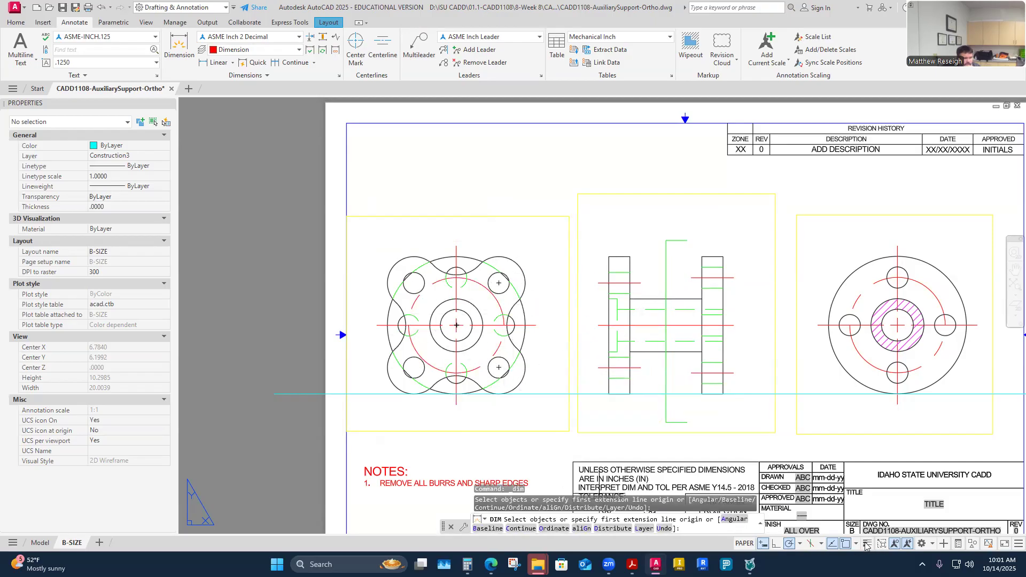
{"action": "key", "text": "Escape"}
{"action": "double_click", "coordinate": [529, 357]}
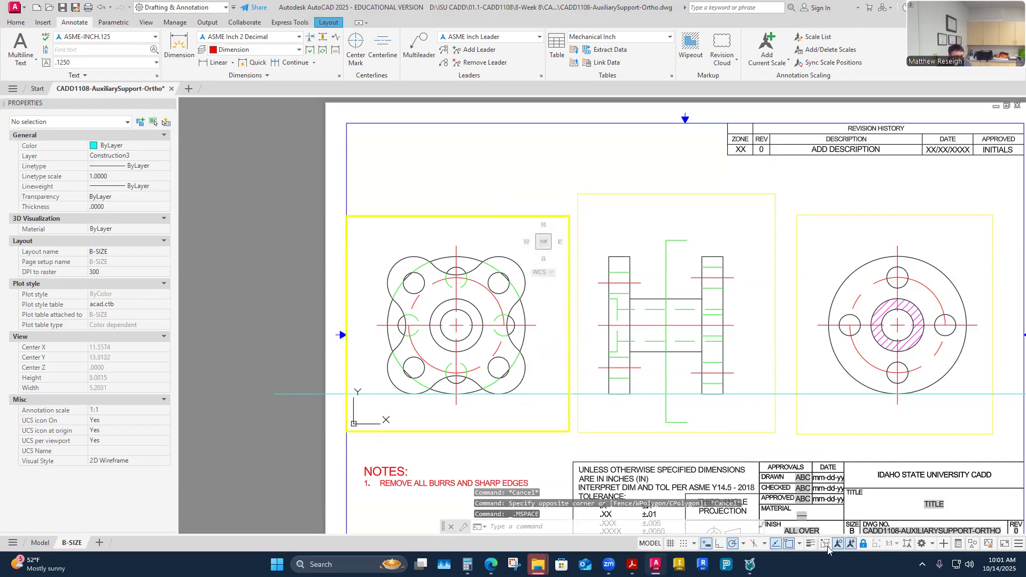
{"action": "left_click", "coordinate": [827, 545]}
{"action": "scroll", "coordinate": [520, 312], "scroll_direction": "down", "scroll_amount": 3}
{"action": "scroll", "coordinate": [477, 277], "scroll_direction": "up", "scroll_amount": 3}
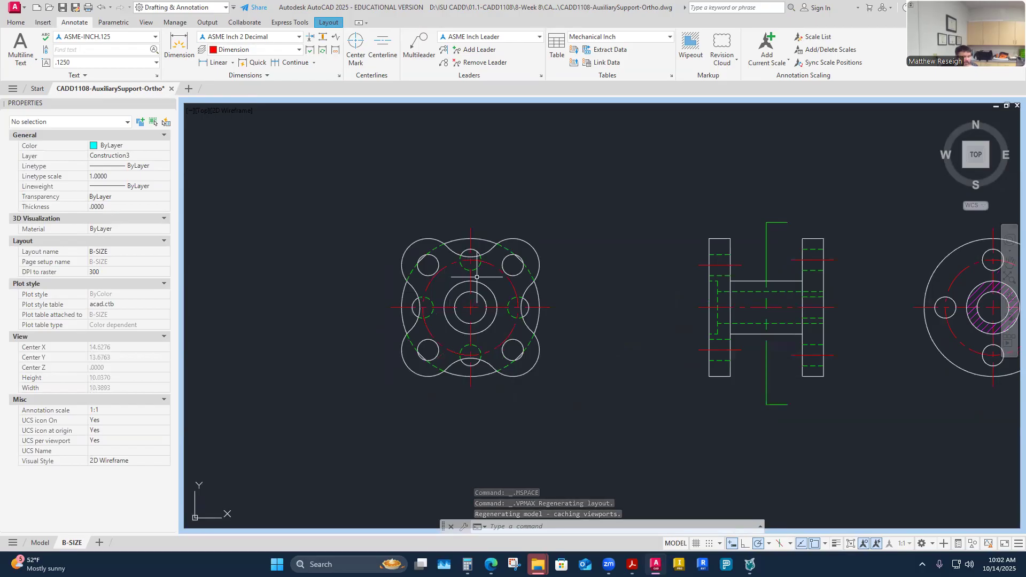
- Dimension the side view's overall height along the left flange's outer edge, placing the dimension between the front and side views
{"action": "left_click", "coordinate": [179, 47]}
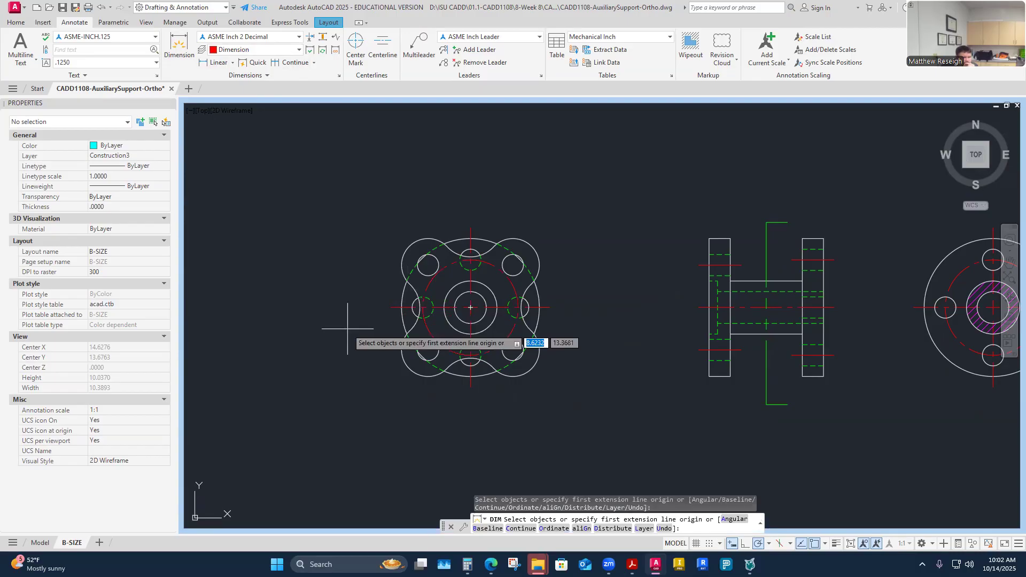
{"action": "scroll", "coordinate": [716, 241], "scroll_direction": "up", "scroll_amount": 4}
{"action": "scroll", "coordinate": [703, 246], "scroll_direction": "down", "scroll_amount": 2}
{"action": "scroll", "coordinate": [705, 261], "scroll_direction": "down", "scroll_amount": 1}
{"action": "scroll", "coordinate": [735, 265], "scroll_direction": "up", "scroll_amount": 1}
{"action": "scroll", "coordinate": [737, 268], "scroll_direction": "down", "scroll_amount": 1}
{"action": "scroll", "coordinate": [743, 270], "scroll_direction": "down", "scroll_amount": 1}
{"action": "scroll", "coordinate": [743, 267], "scroll_direction": "up", "scroll_amount": 1}
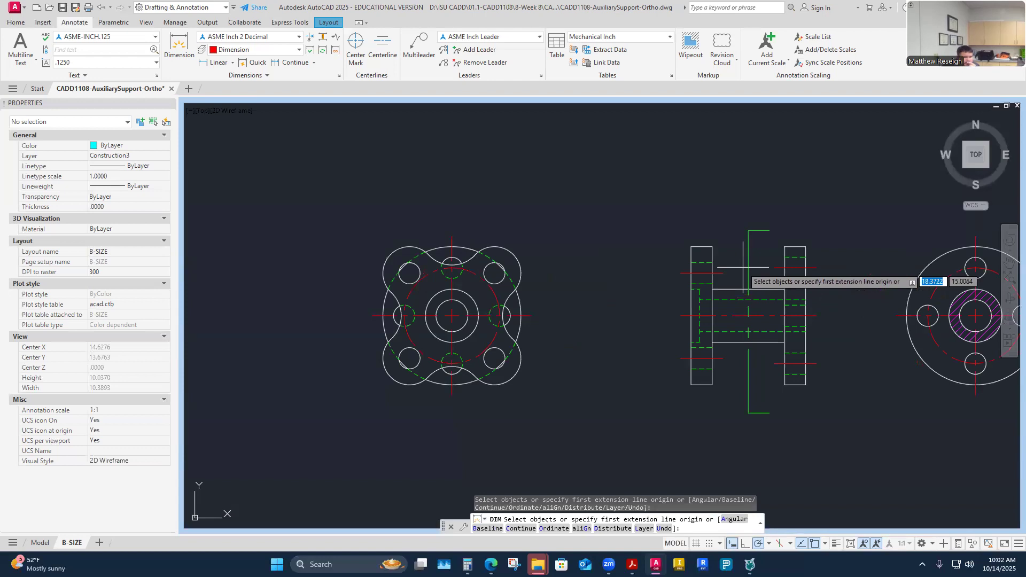
{"action": "left_click", "coordinate": [691, 247]}
{"action": "left_click", "coordinate": [689, 384]}
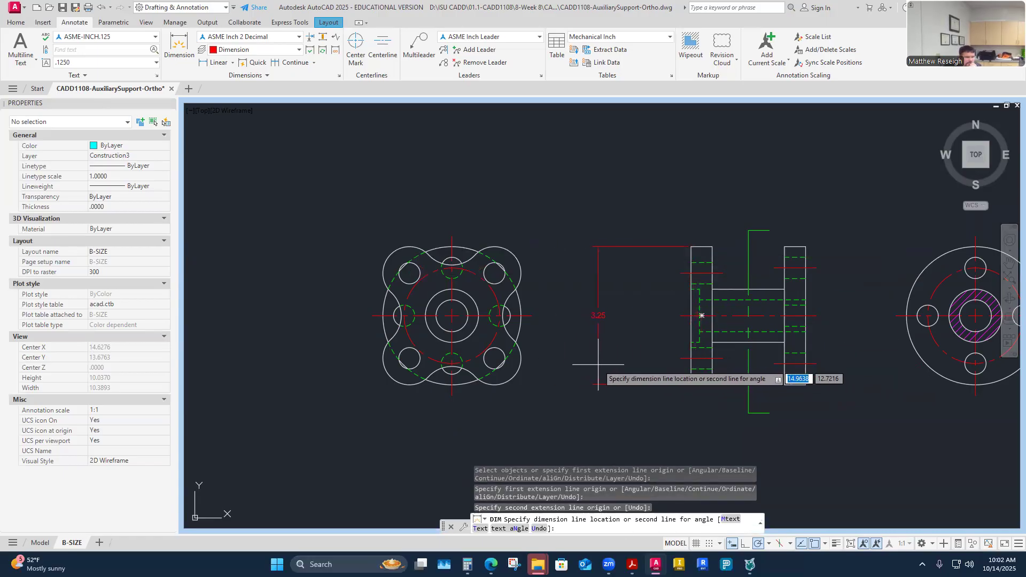
{"action": "left_click", "coordinate": [623, 372]}
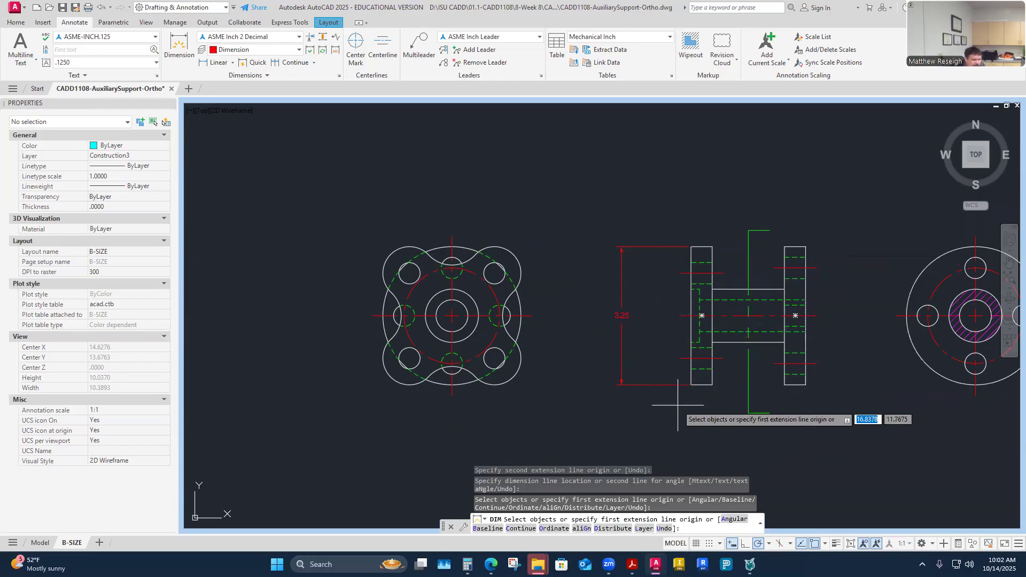
{"action": "scroll", "coordinate": [608, 315], "scroll_direction": "up", "scroll_amount": 2}
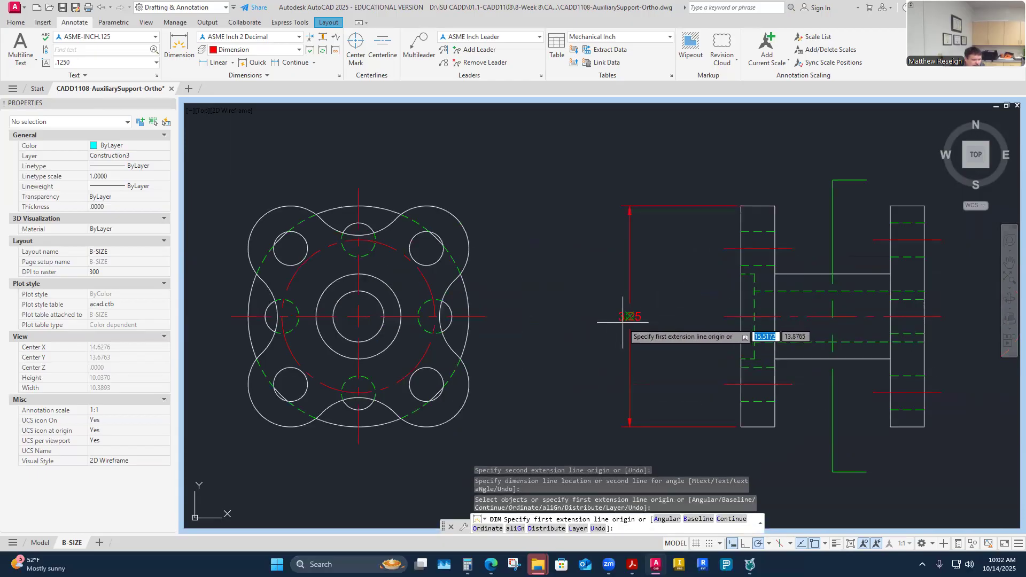
{"action": "scroll", "coordinate": [615, 324], "scroll_direction": "down", "scroll_amount": 2}
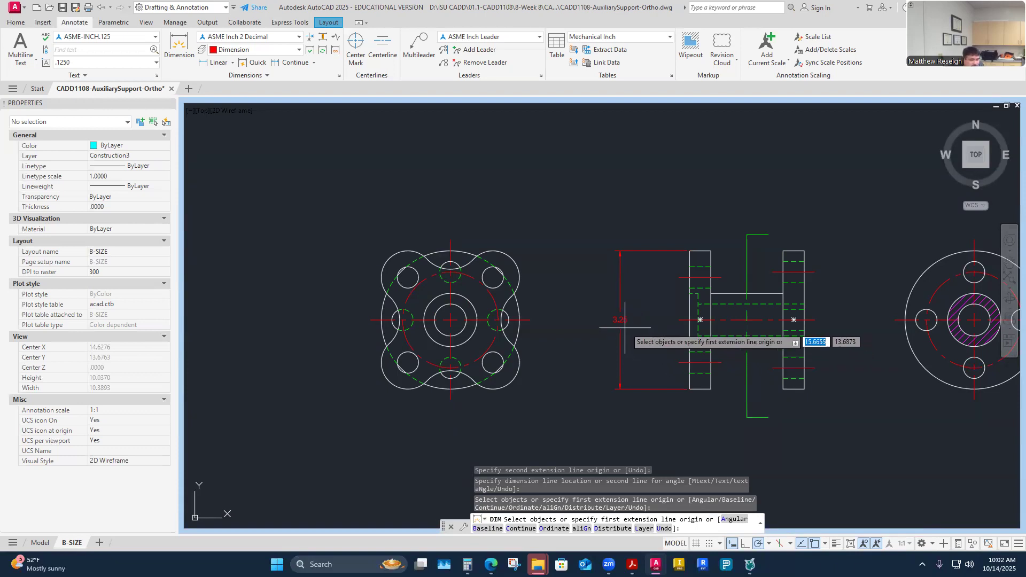
{"action": "scroll", "coordinate": [614, 324], "scroll_direction": "up", "scroll_amount": 2}
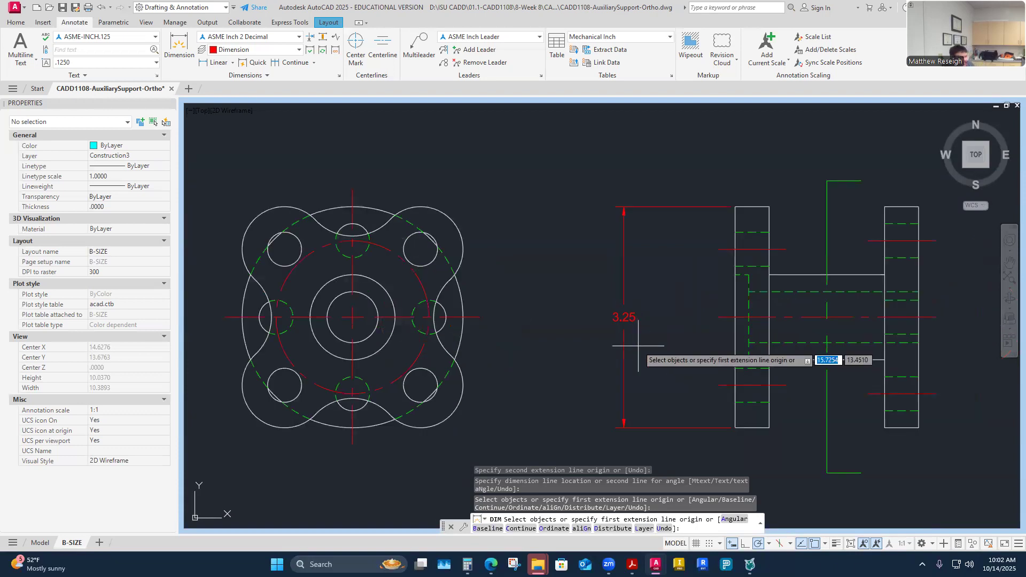
{"action": "key", "text": "Return"}
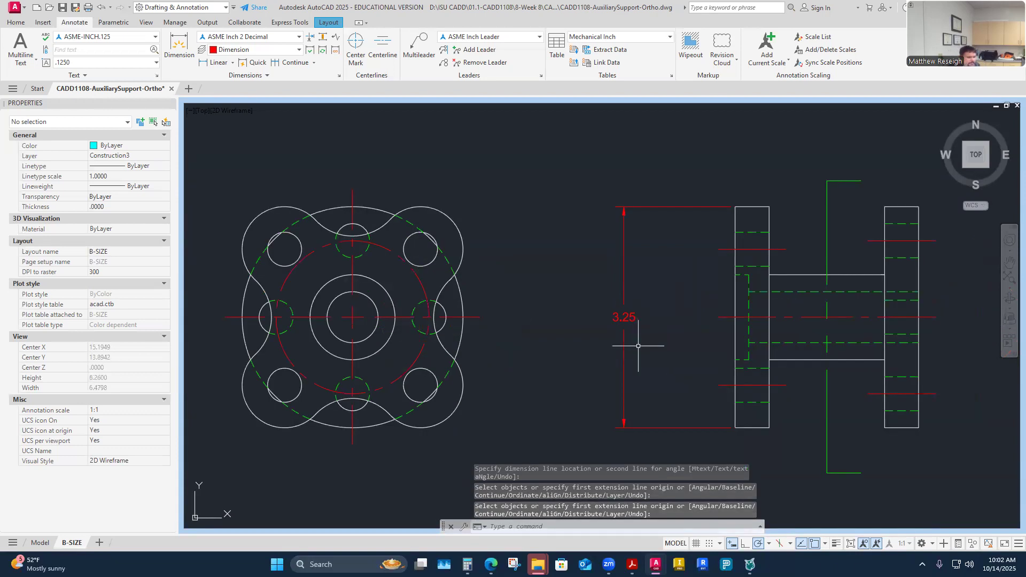
- Dimension the front view's overall width between its left and right outer quadrants, placing the dimension well above the view
{"action": "scroll", "coordinate": [655, 338], "scroll_direction": "down", "scroll_amount": 2}
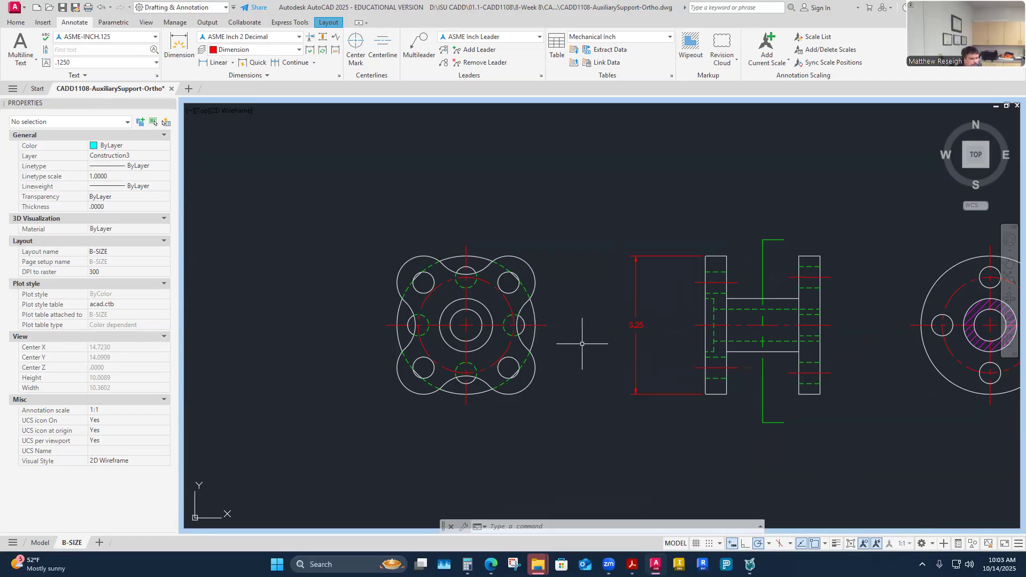
{"action": "scroll", "coordinate": [582, 343], "scroll_direction": "down", "scroll_amount": 2}
{"action": "right_click", "coordinate": [582, 342]}
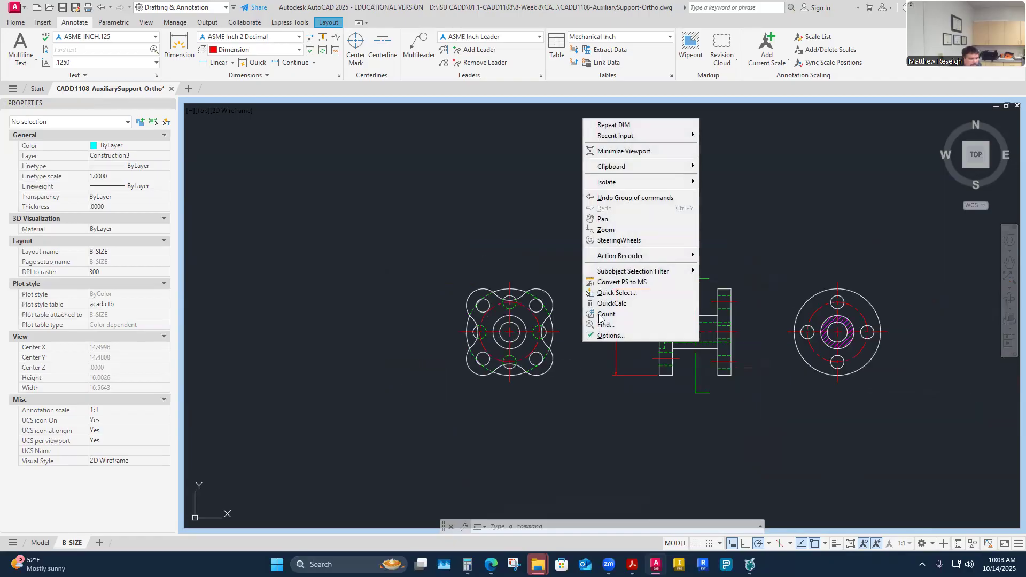
{"action": "left_click", "coordinate": [609, 126]}
{"action": "scroll", "coordinate": [535, 336], "scroll_direction": "up", "scroll_amount": 3}
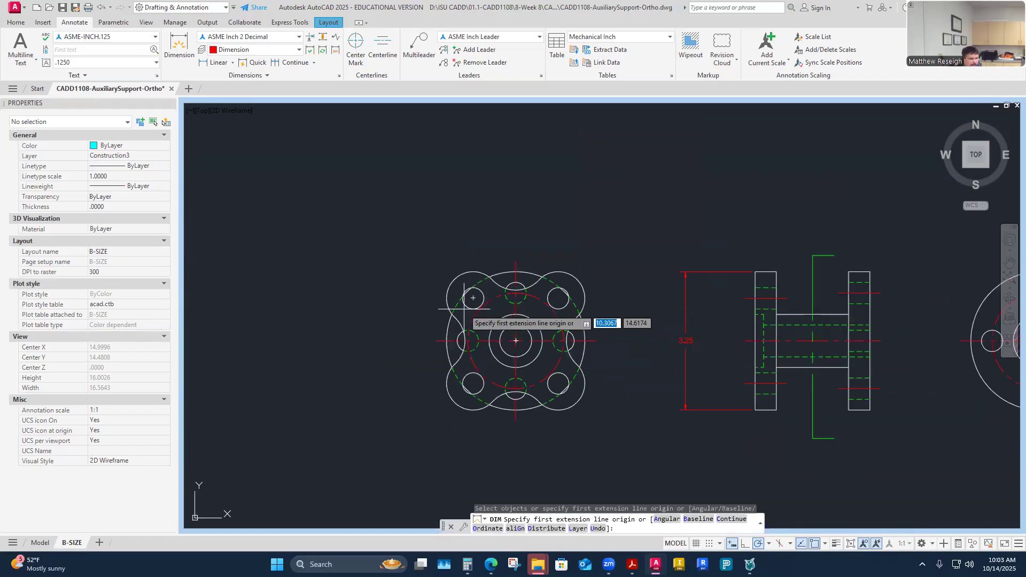
{"action": "left_click", "coordinate": [447, 341]}
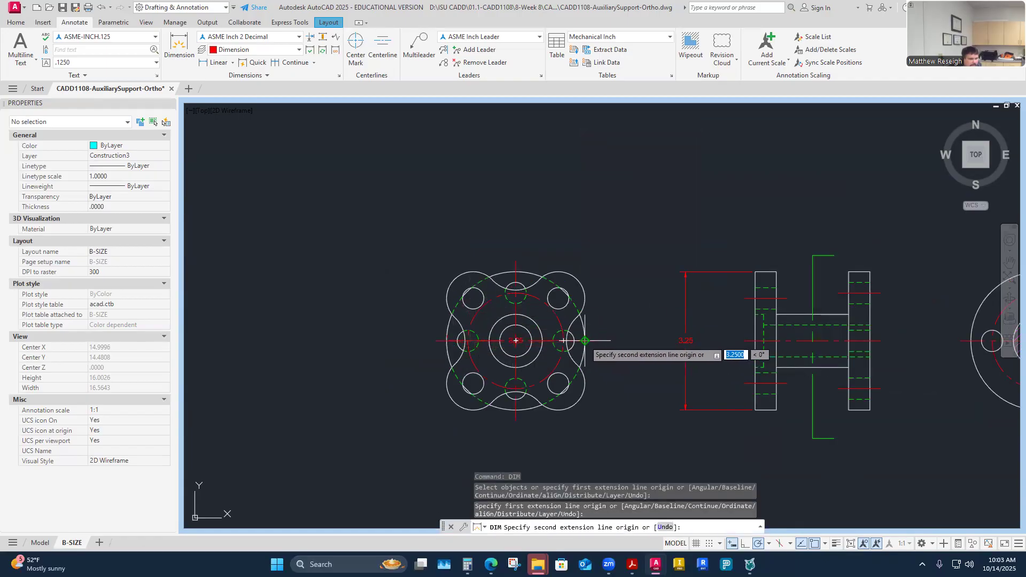
{"action": "left_click", "coordinate": [585, 341]}
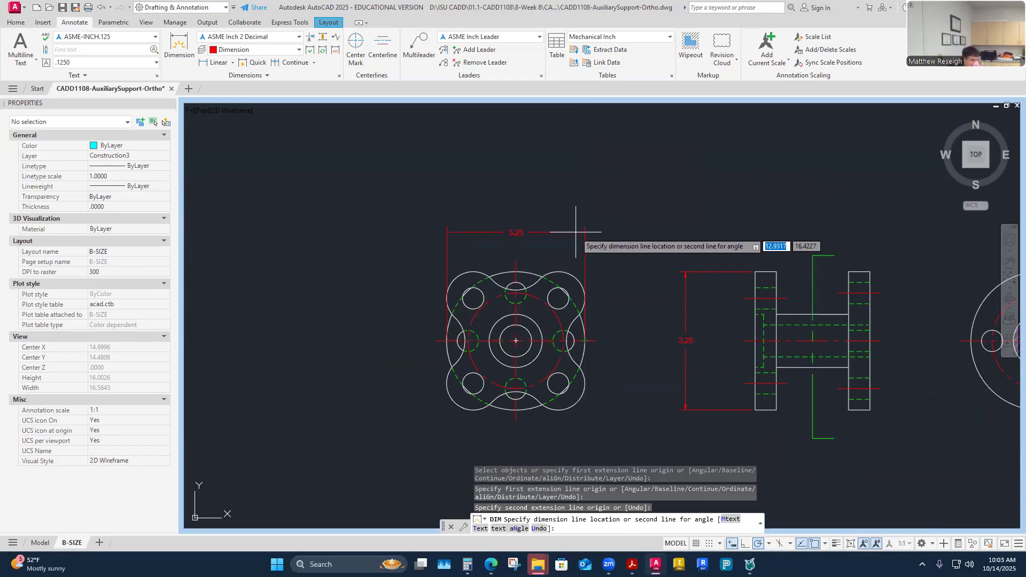
{"action": "scroll", "coordinate": [576, 232], "scroll_direction": "up", "scroll_amount": 5}
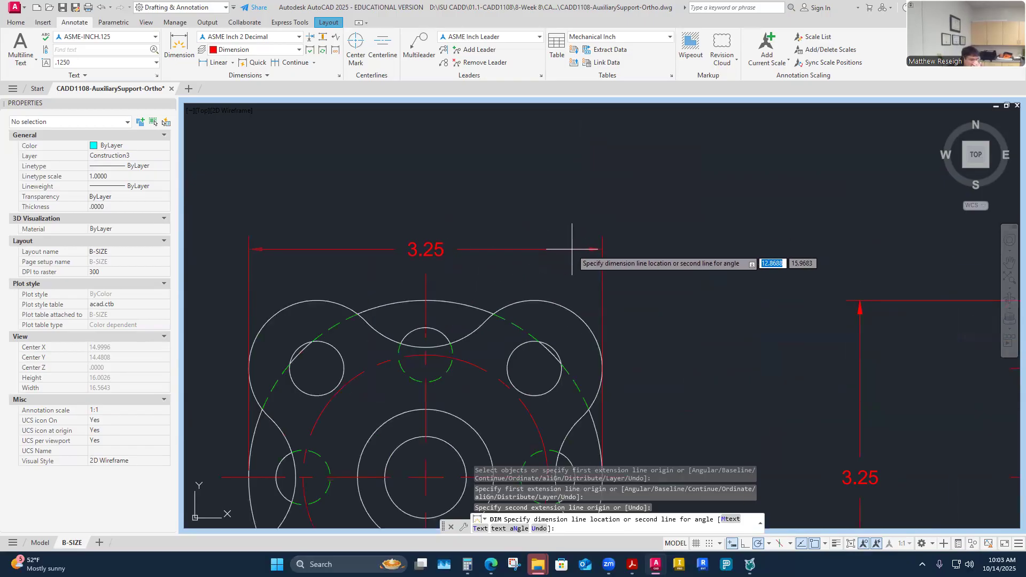
{"action": "scroll", "coordinate": [570, 238], "scroll_direction": "down", "scroll_amount": 4}
{"action": "scroll", "coordinate": [571, 238], "scroll_direction": "up", "scroll_amount": 2}
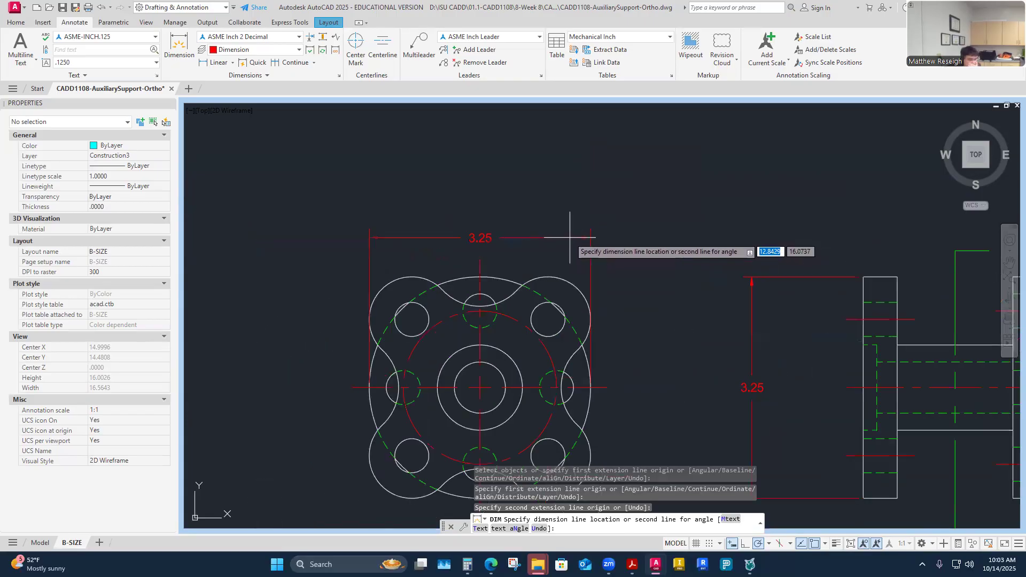
{"action": "left_click", "coordinate": [563, 156]}
{"action": "key", "text": "Return"}
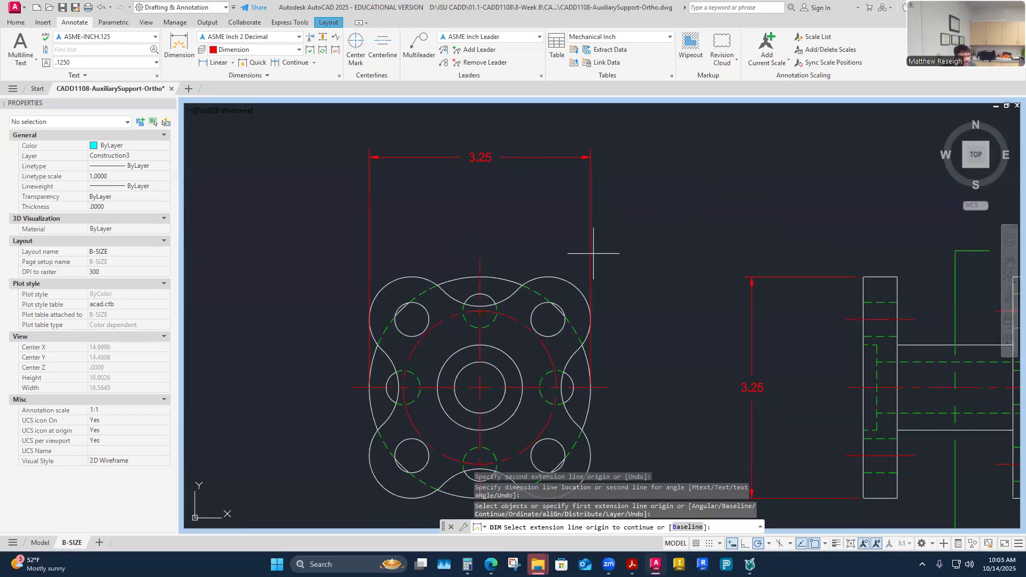
- Stretch both extension line origins of the front view's width dimension up from the horizontal centerline to the upper corner lobes' outer quadrants
{"action": "scroll", "coordinate": [593, 342], "scroll_direction": "up", "scroll_amount": 5}
{"action": "left_click", "coordinate": [608, 349]}
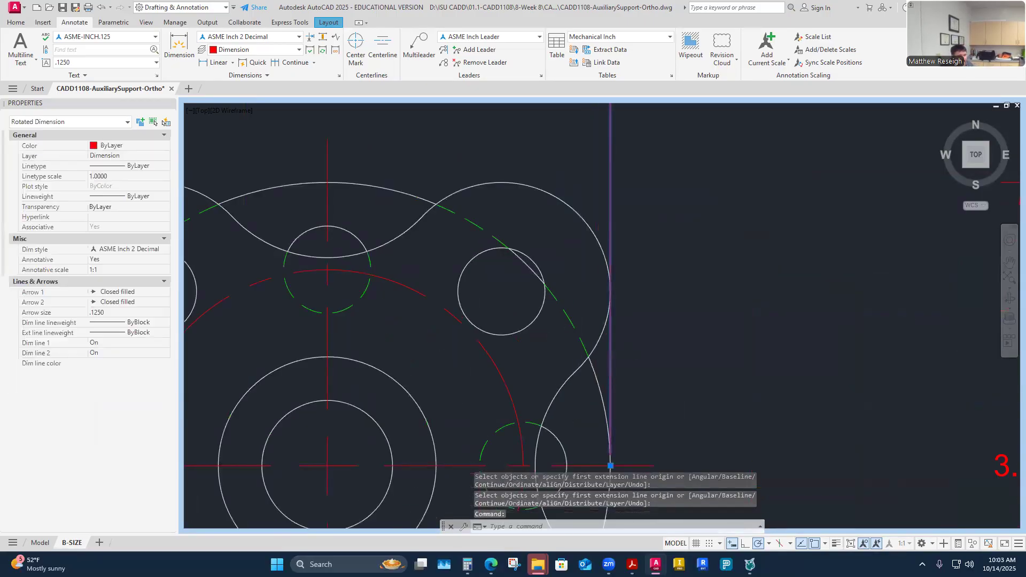
{"action": "scroll", "coordinate": [607, 346], "scroll_direction": "down", "scroll_amount": 2}
{"action": "left_click", "coordinate": [611, 421]}
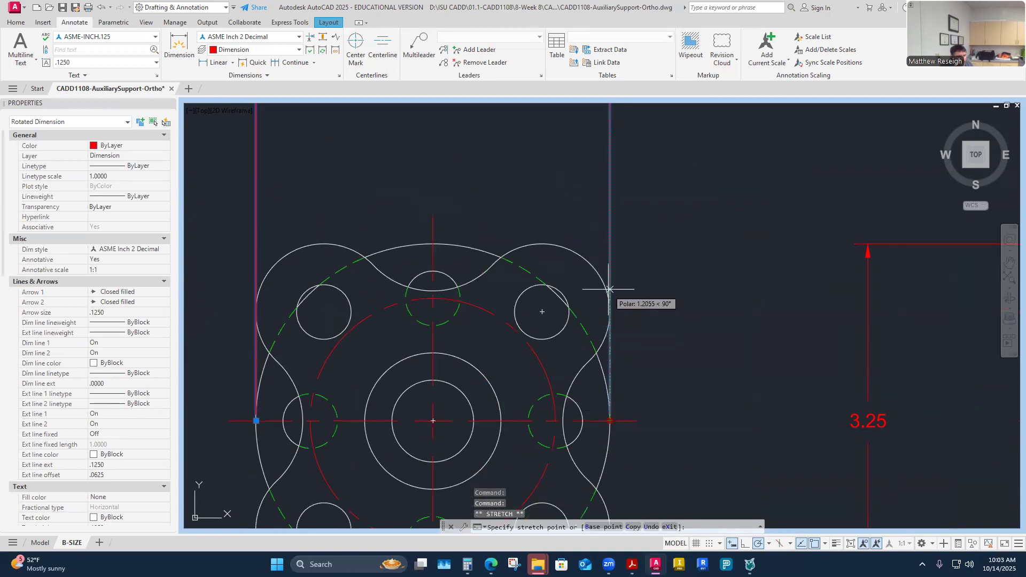
{"action": "left_click", "coordinate": [611, 311]}
{"action": "key", "text": "Escape"}
{"action": "scroll", "coordinate": [673, 298], "scroll_direction": "down", "scroll_amount": 4}
{"action": "scroll", "coordinate": [537, 300], "scroll_direction": "up", "scroll_amount": 2}
{"action": "left_click", "coordinate": [481, 278]}
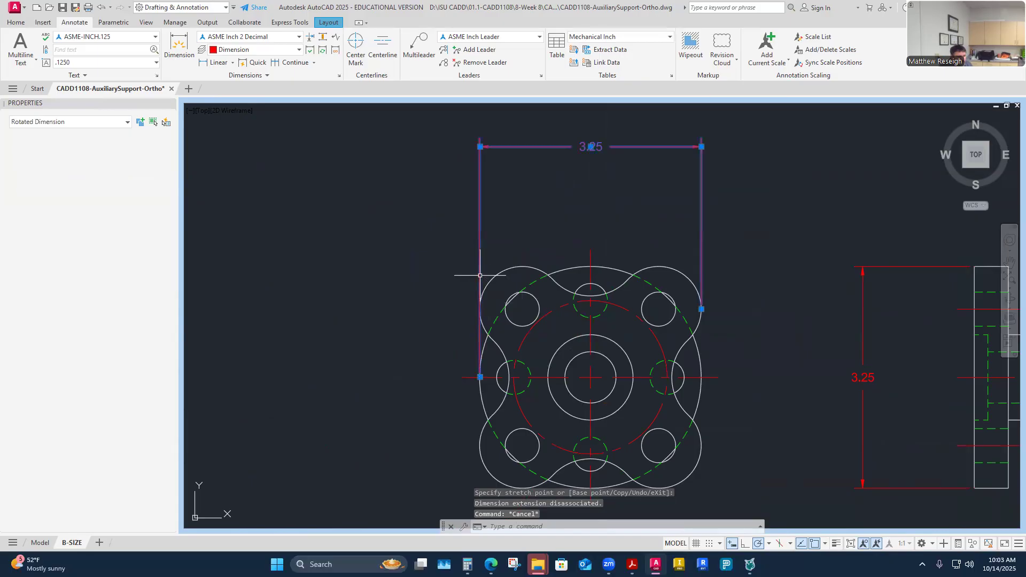
{"action": "left_click", "coordinate": [480, 377]}
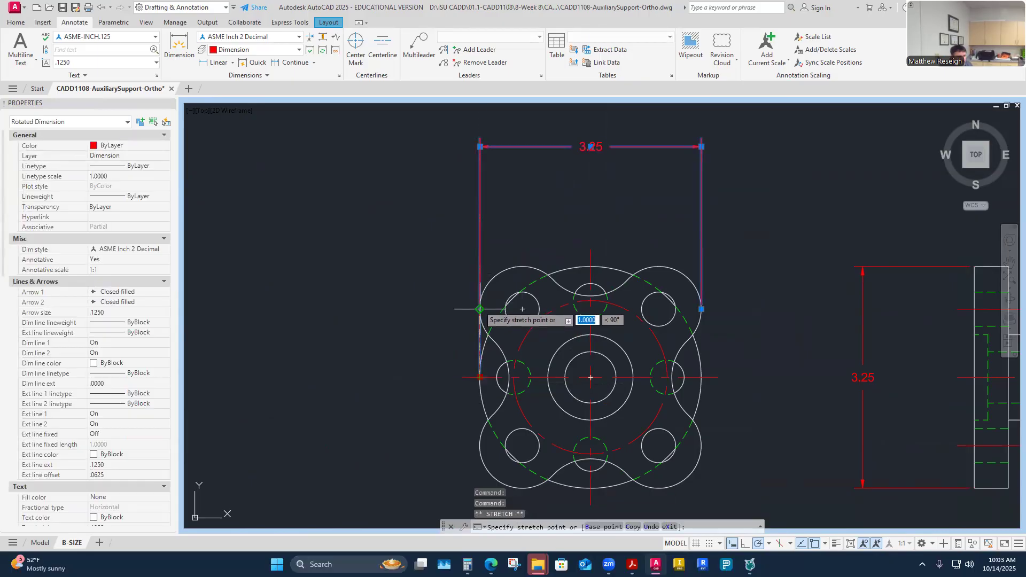
{"action": "left_click", "coordinate": [481, 309]}
{"action": "key", "text": "Escape"}
{"action": "scroll", "coordinate": [444, 260], "scroll_direction": "down", "scroll_amount": 2}
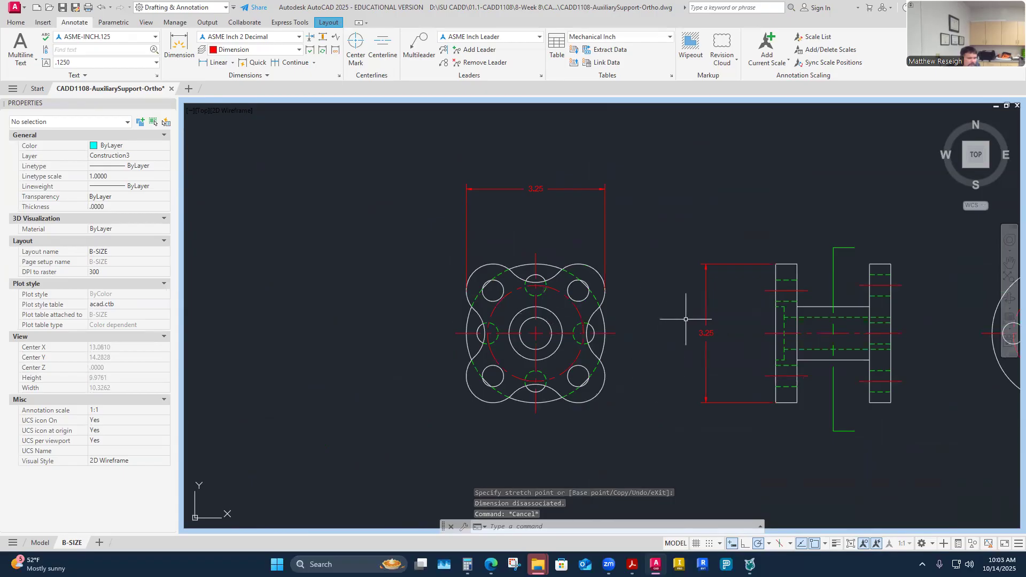
- Dimension the side view's overall length between the flanges' outer upper corners, placing it about level with the front view's width dimension
{"action": "scroll", "coordinate": [606, 306], "scroll_direction": "down", "scroll_amount": 2}
{"action": "scroll", "coordinate": [802, 301], "scroll_direction": "up", "scroll_amount": 2}
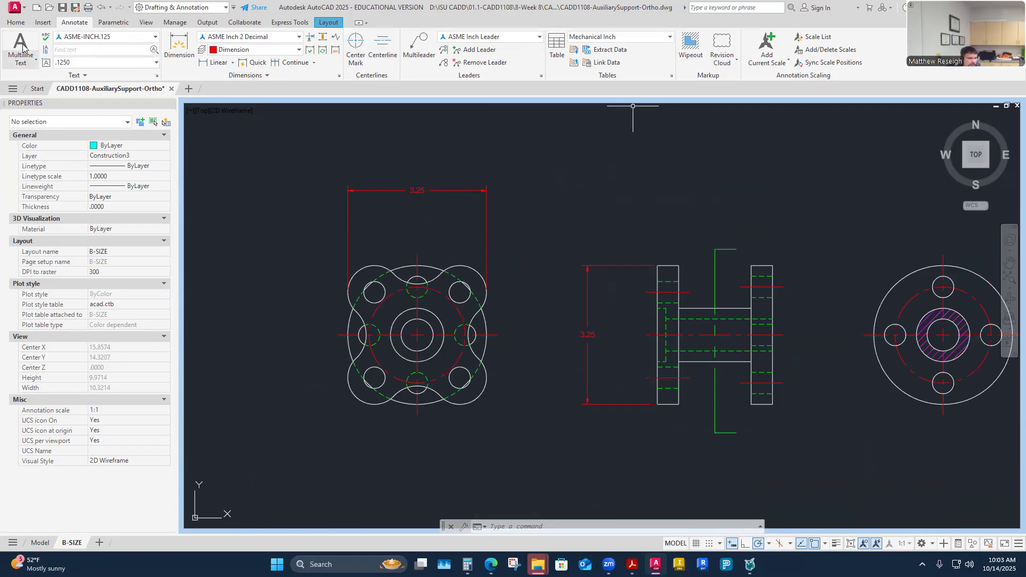
{"action": "left_click", "coordinate": [16, 23]}
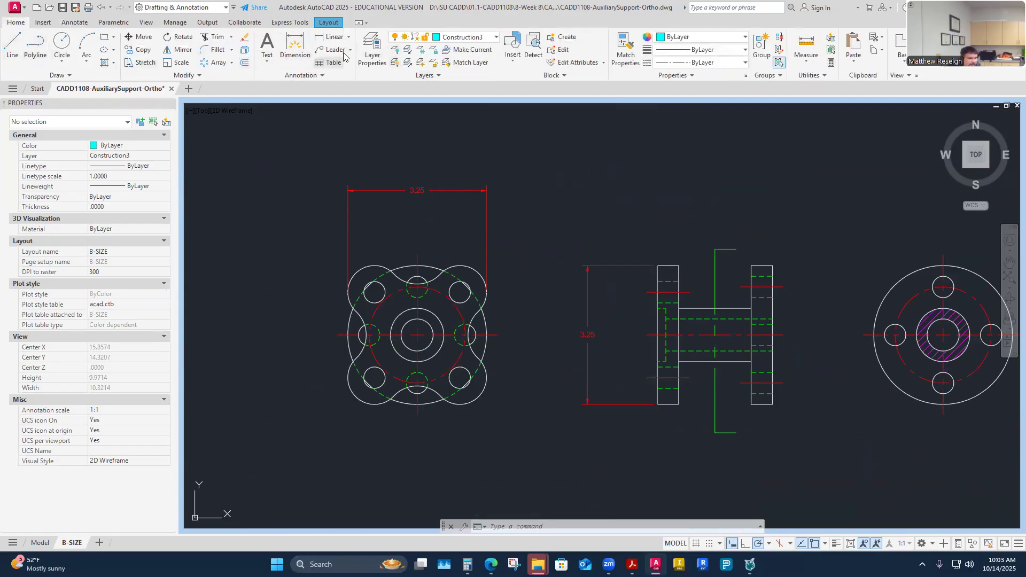
{"action": "left_click", "coordinate": [74, 22]}
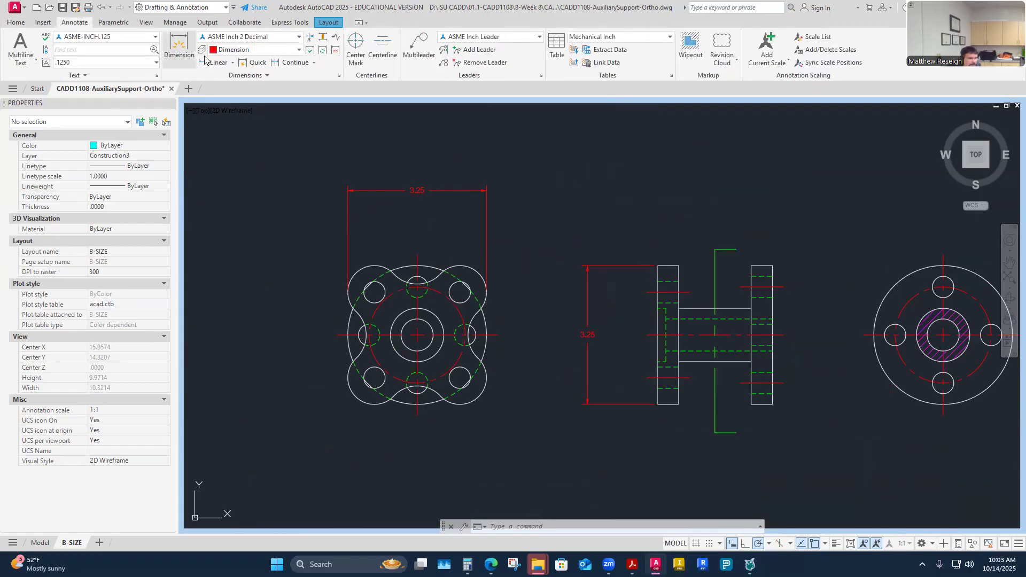
{"action": "left_click", "coordinate": [179, 46]}
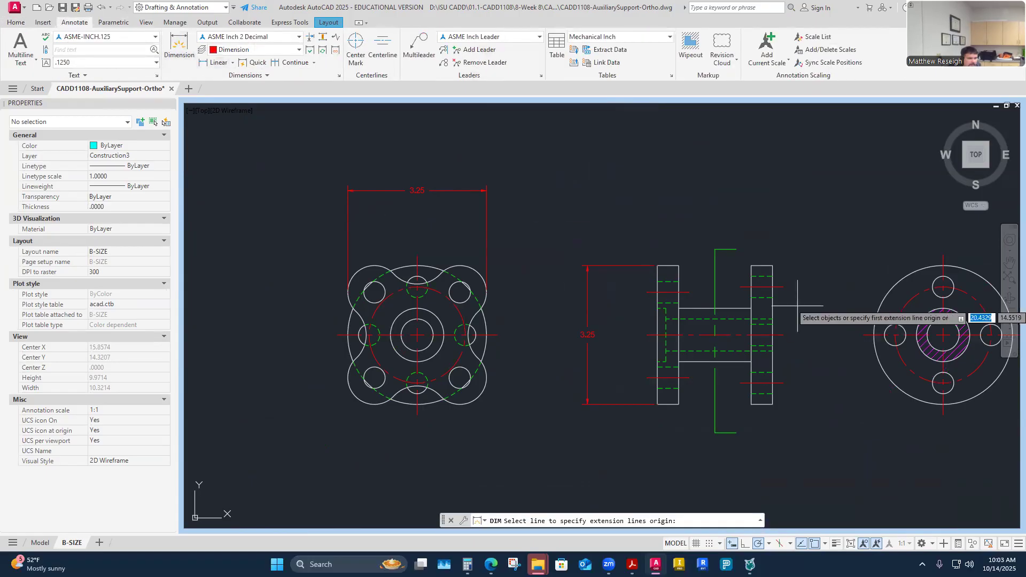
{"action": "left_click", "coordinate": [657, 266]}
{"action": "left_click", "coordinate": [773, 265]}
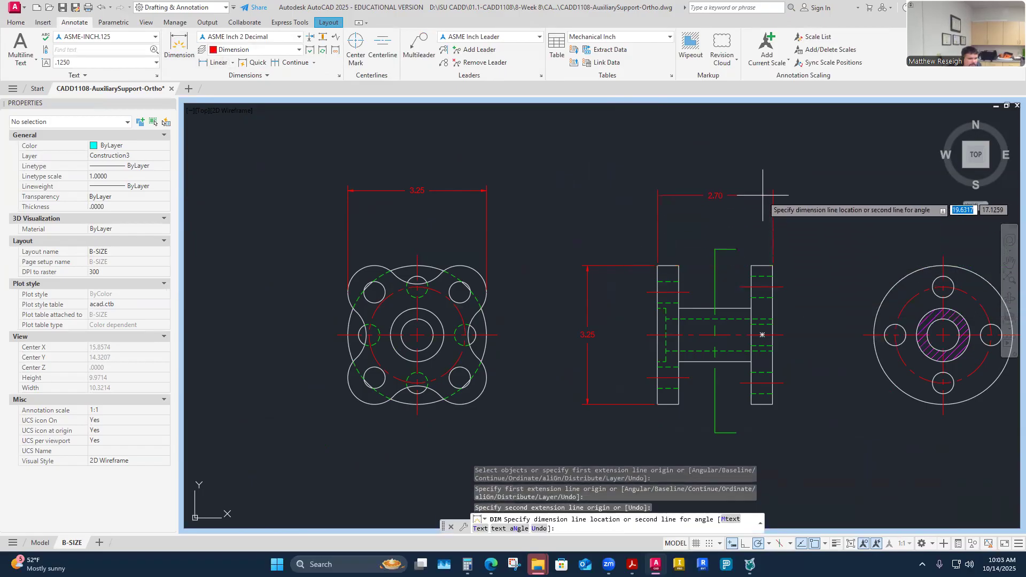
{"action": "left_click", "coordinate": [727, 191]}
{"action": "middle_click_drag", "start_coordinate": [778, 329], "coordinate": [754, 325]}
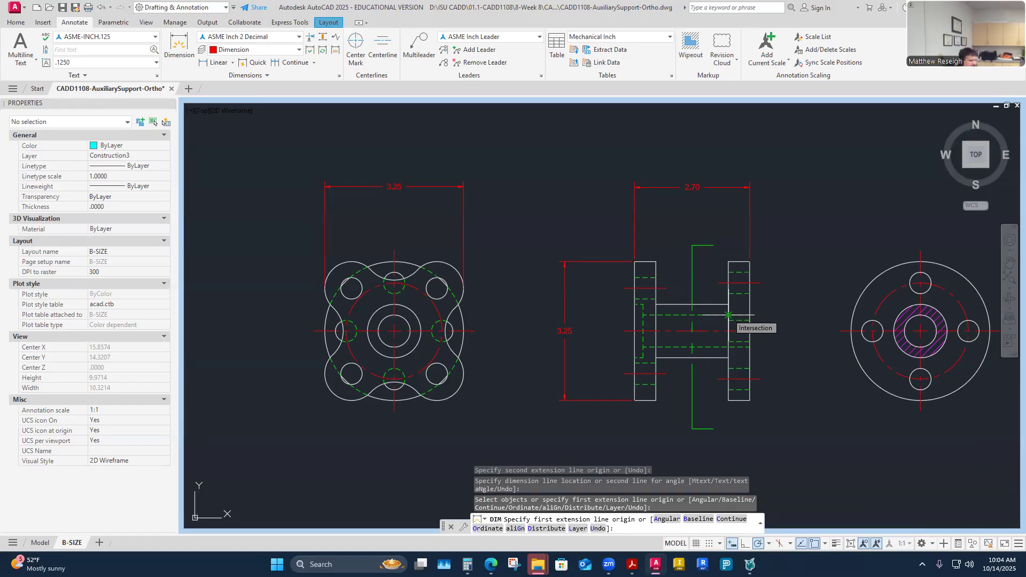
{"action": "key", "text": "Escape"}
{"action": "key", "text": "Escape"}
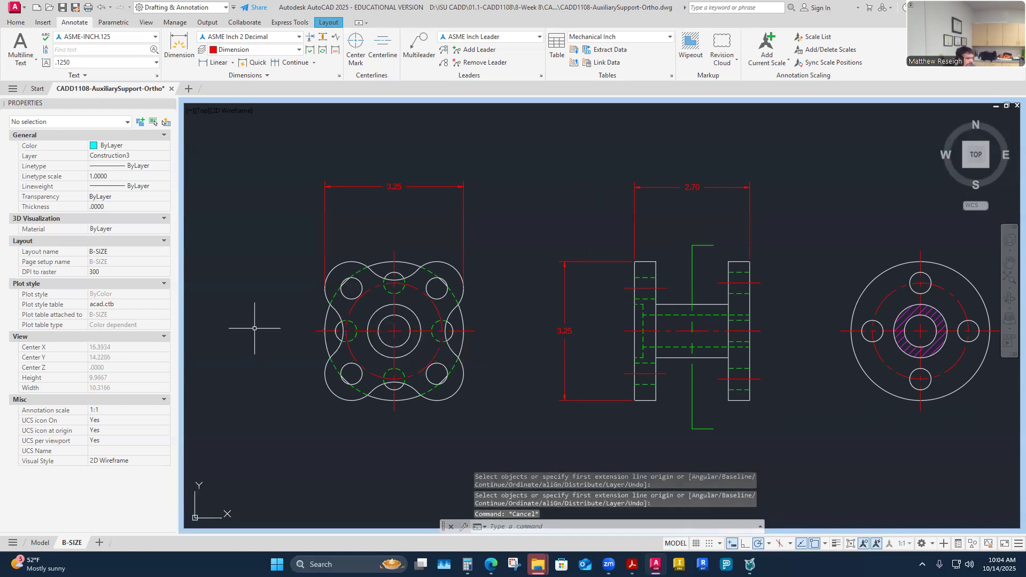
{"action": "scroll", "coordinate": [245, 309], "scroll_direction": "up", "scroll_amount": 2}
{"action": "scroll", "coordinate": [386, 375], "scroll_direction": "down", "scroll_amount": 3}
{"action": "scroll", "coordinate": [397, 417], "scroll_direction": "up", "scroll_amount": 3}
{"action": "scroll", "coordinate": [434, 252], "scroll_direction": "down", "scroll_amount": 4}
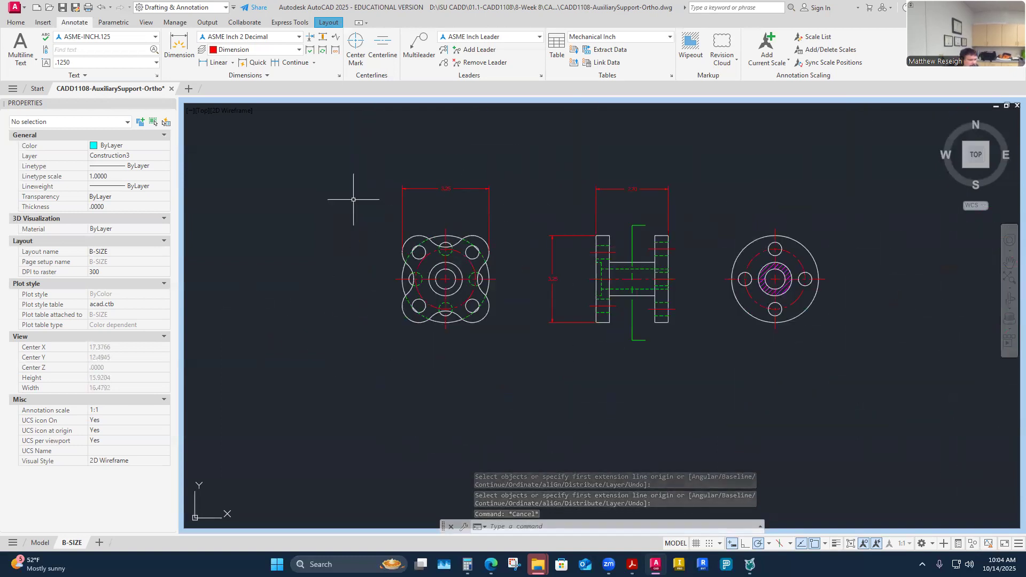
{"action": "scroll", "coordinate": [442, 261], "scroll_direction": "up", "scroll_amount": 2}
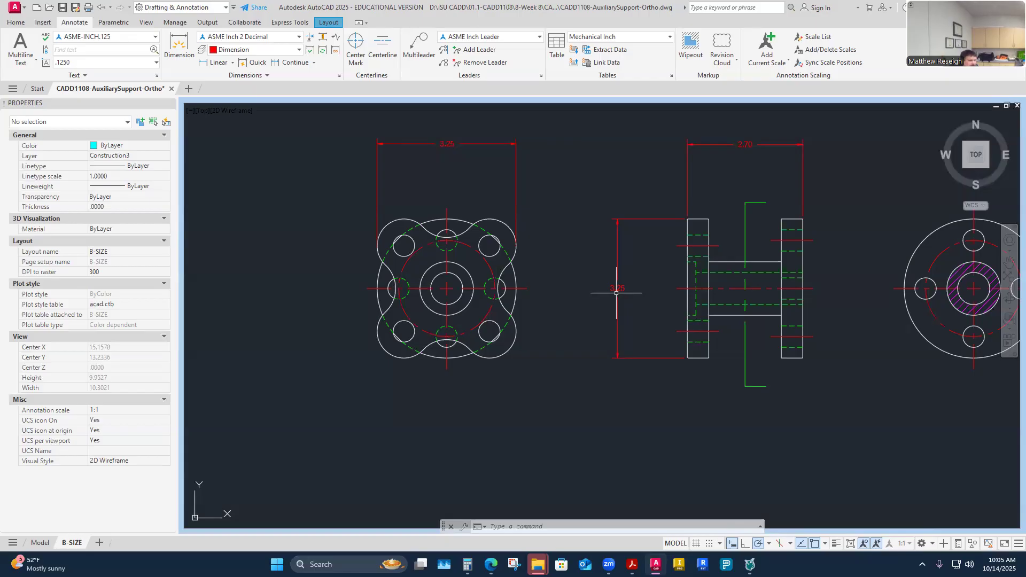
{"action": "left_click", "coordinate": [451, 252]}
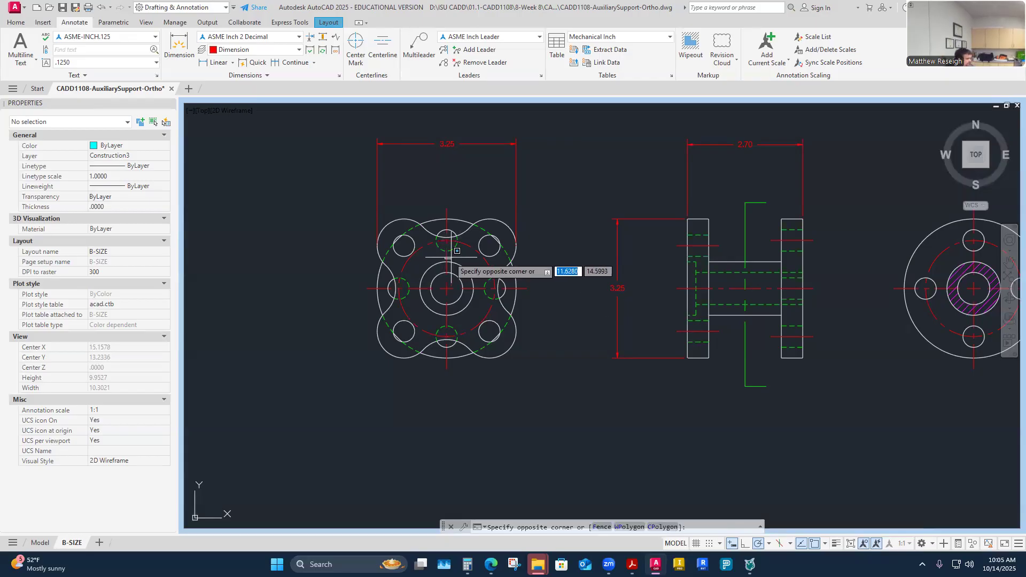
{"action": "scroll", "coordinate": [447, 257], "scroll_direction": "up", "scroll_amount": 2}
{"action": "key", "text": "Escape"}
{"action": "key", "text": "Escape"}
{"action": "key", "text": "Escape"}
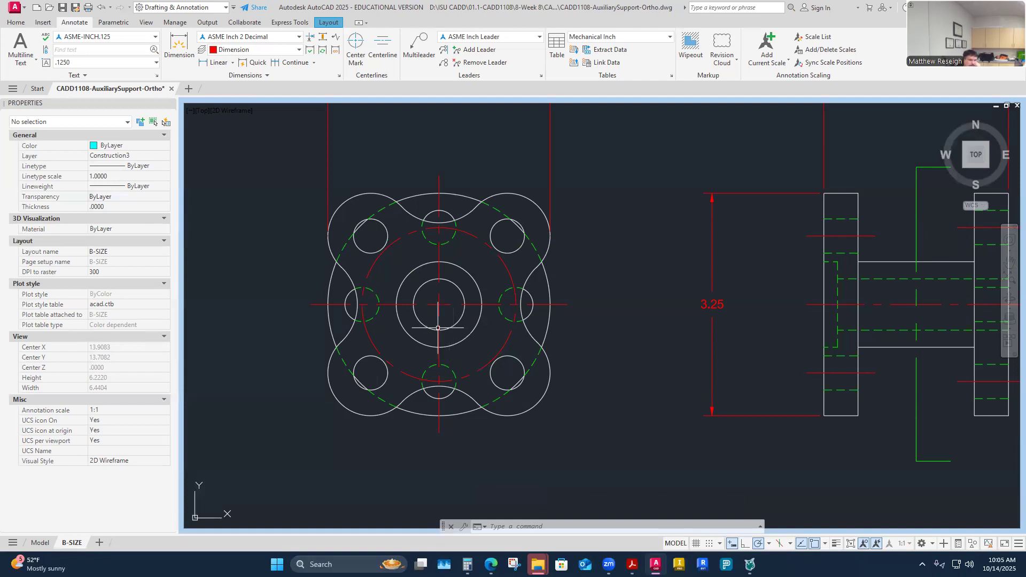
{"action": "scroll", "coordinate": [434, 327], "scroll_direction": "down", "scroll_amount": 2}
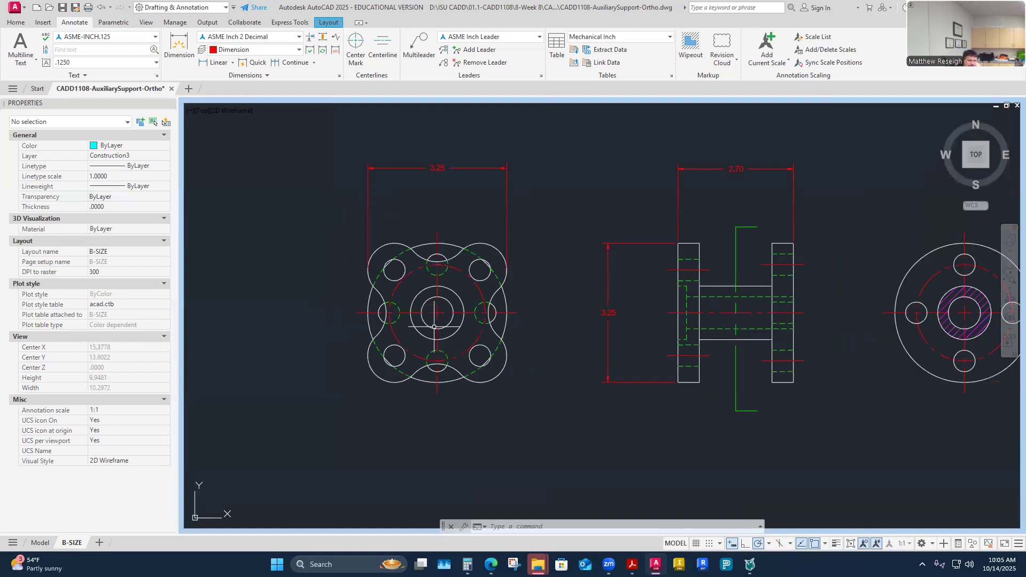
{"action": "scroll", "coordinate": [434, 327], "scroll_direction": "down", "scroll_amount": 1}
{"action": "scroll", "coordinate": [434, 320], "scroll_direction": "up", "scroll_amount": 1}
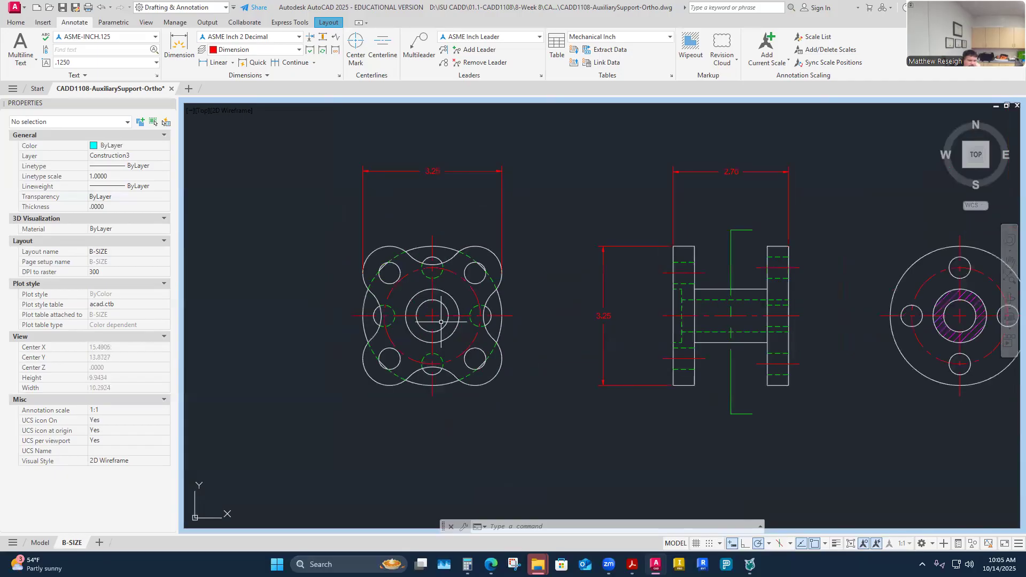
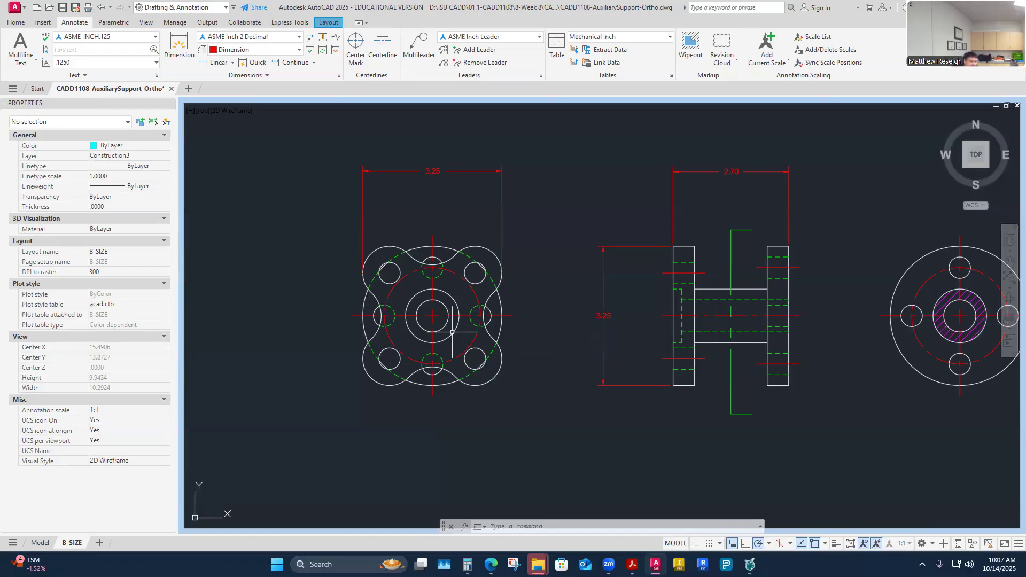
- Add a radius dimension to the front view's upper-left lobe arc, placing the text above and to the right of the lobe
{"action": "scroll", "coordinate": [313, 321], "scroll_direction": "up", "scroll_amount": 2}
{"action": "scroll", "coordinate": [314, 321], "scroll_direction": "down", "scroll_amount": 2}
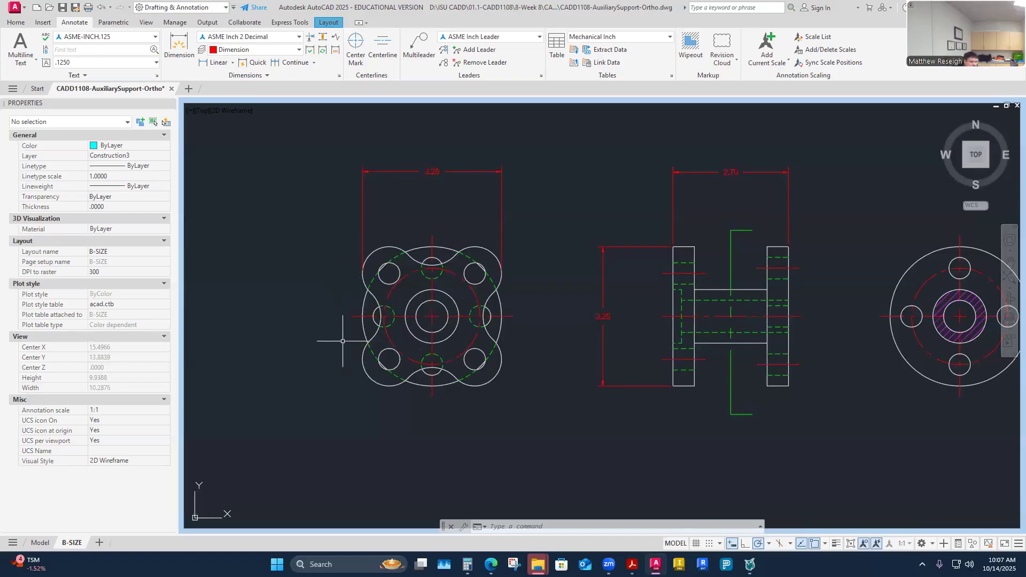
{"action": "scroll", "coordinate": [342, 346], "scroll_direction": "up", "scroll_amount": 2}
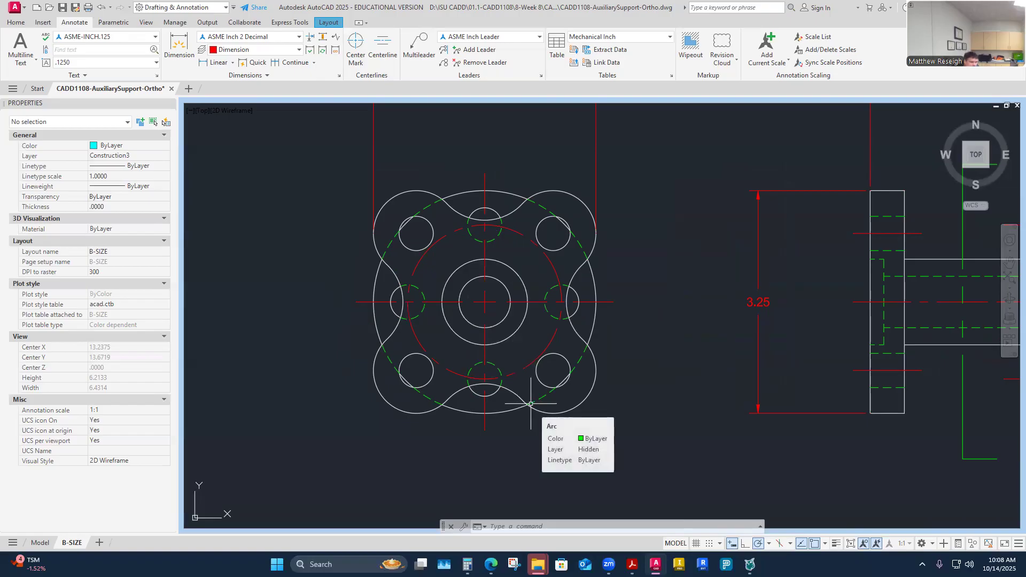
{"action": "scroll", "coordinate": [475, 353], "scroll_direction": "down", "scroll_amount": 2}
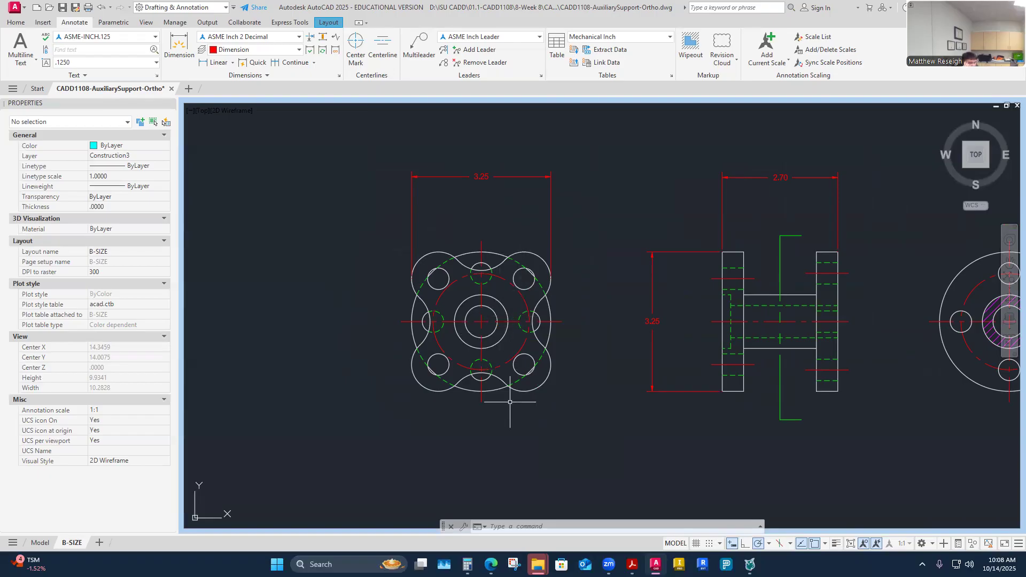
{"action": "scroll", "coordinate": [514, 324], "scroll_direction": "up", "scroll_amount": 2}
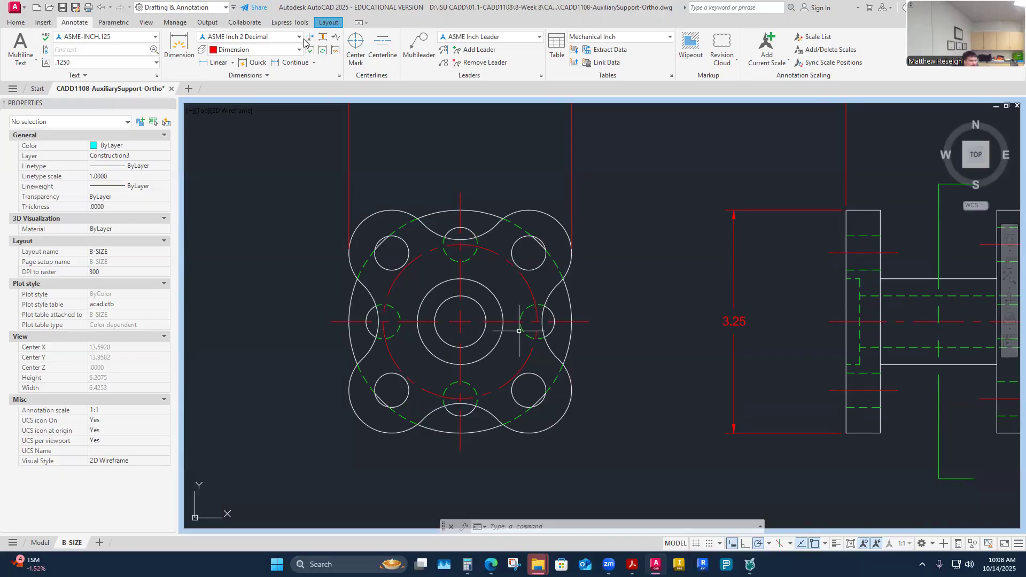
{"action": "left_click", "coordinate": [233, 63]}
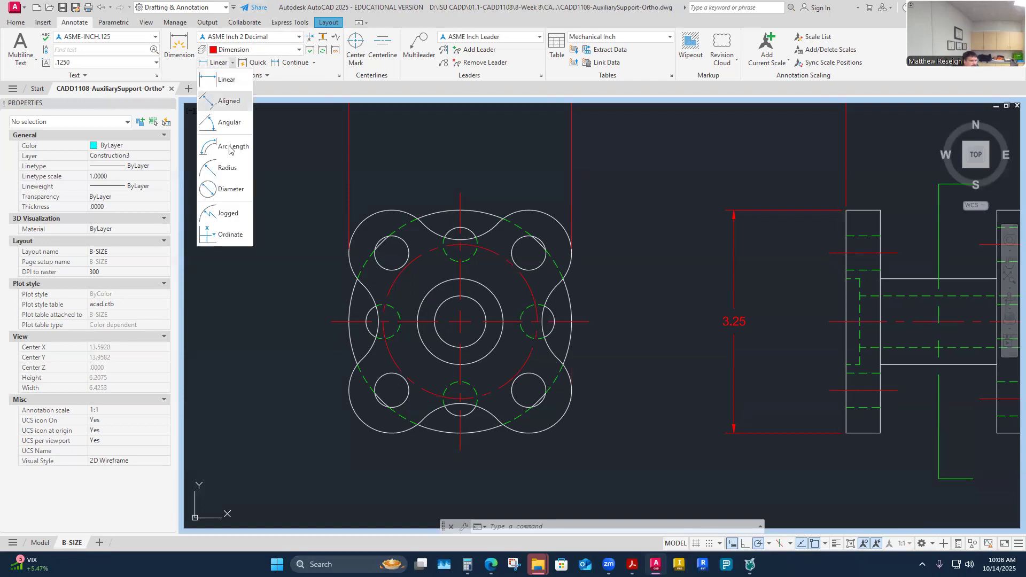
{"action": "left_click", "coordinate": [231, 169]}
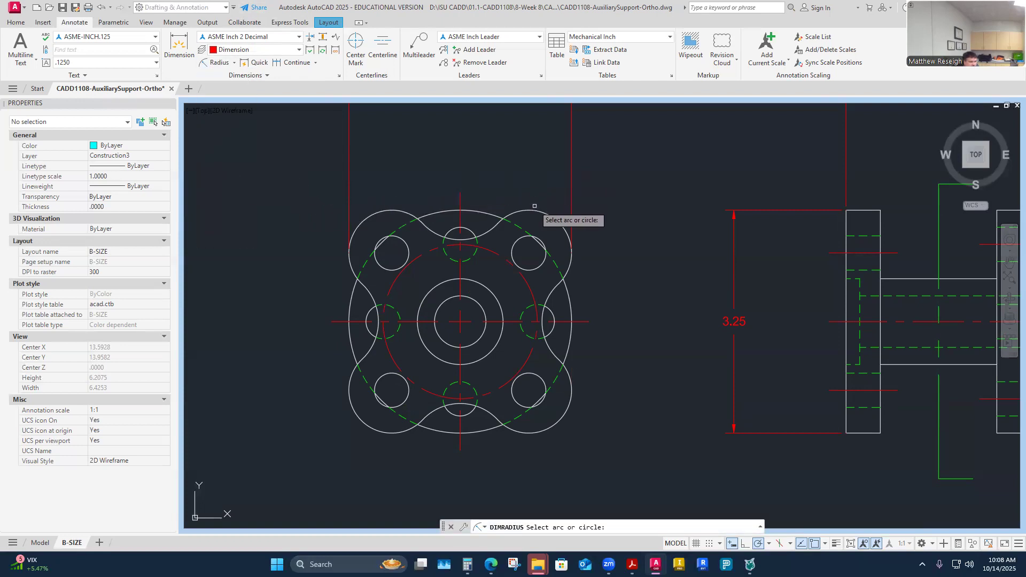
{"action": "left_click", "coordinate": [391, 207]}
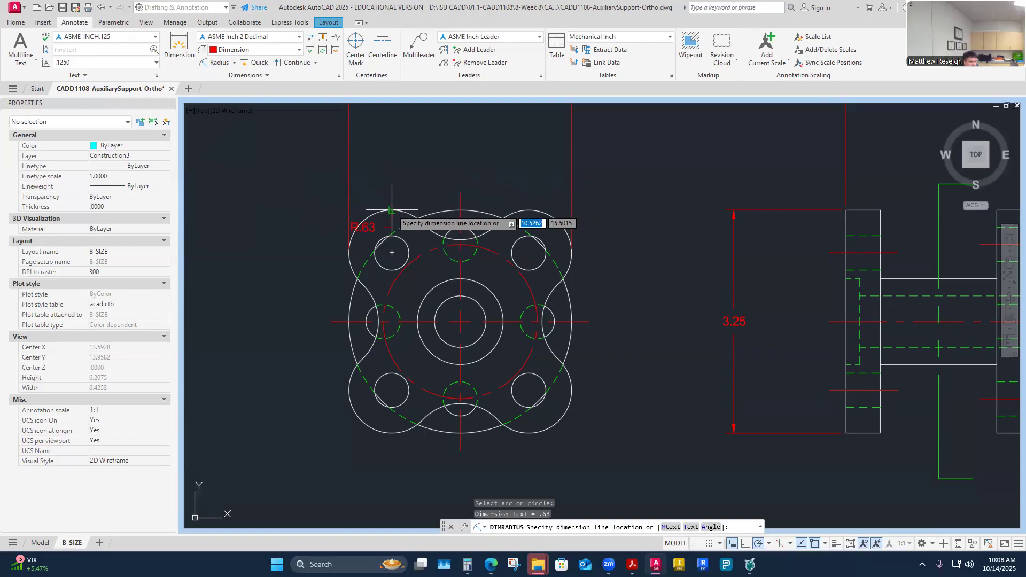
{"action": "left_click", "coordinate": [417, 159]}
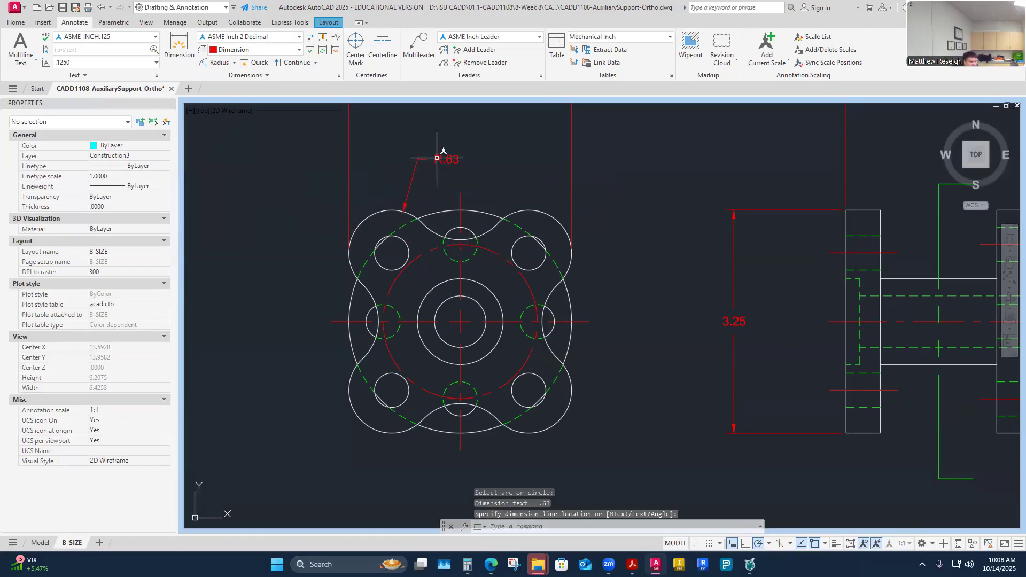
- Prefix the upper-left lobe's radius dimension text with 4X
{"action": "left_click", "coordinate": [441, 160]}
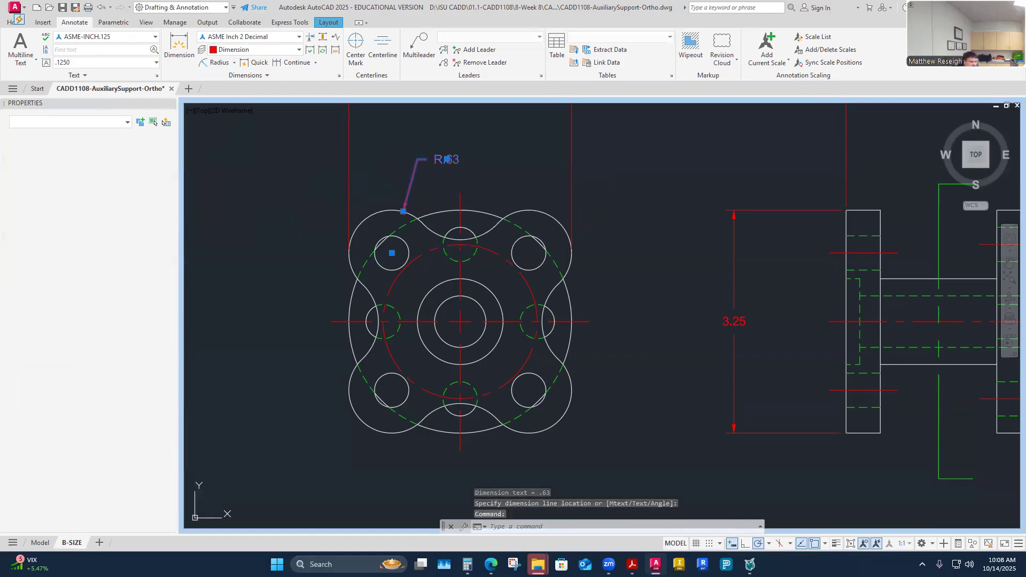
{"action": "double_click", "coordinate": [440, 160]}
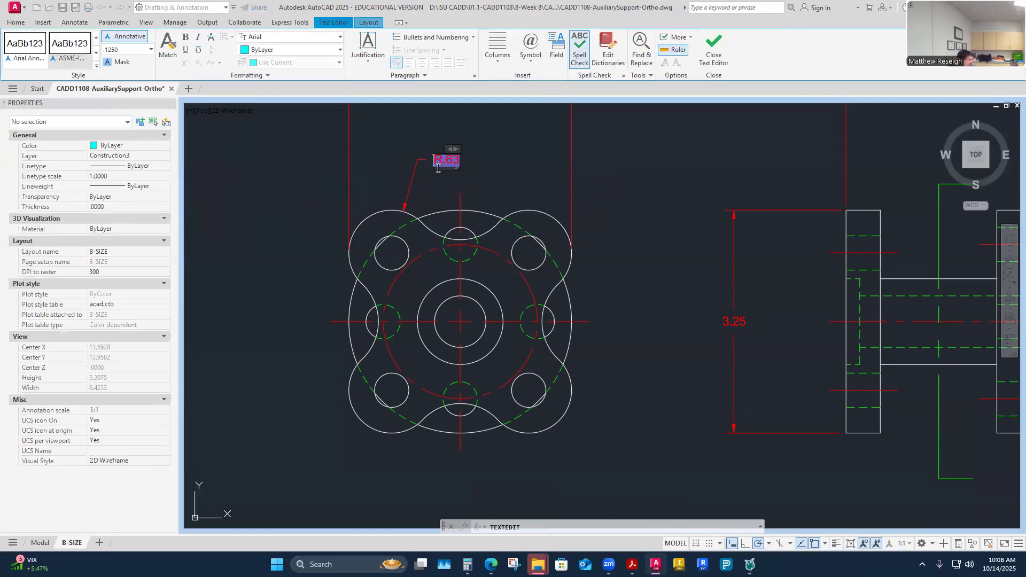
{"action": "type", "text": "4X"}
{"action": "left_click", "coordinate": [537, 203]}
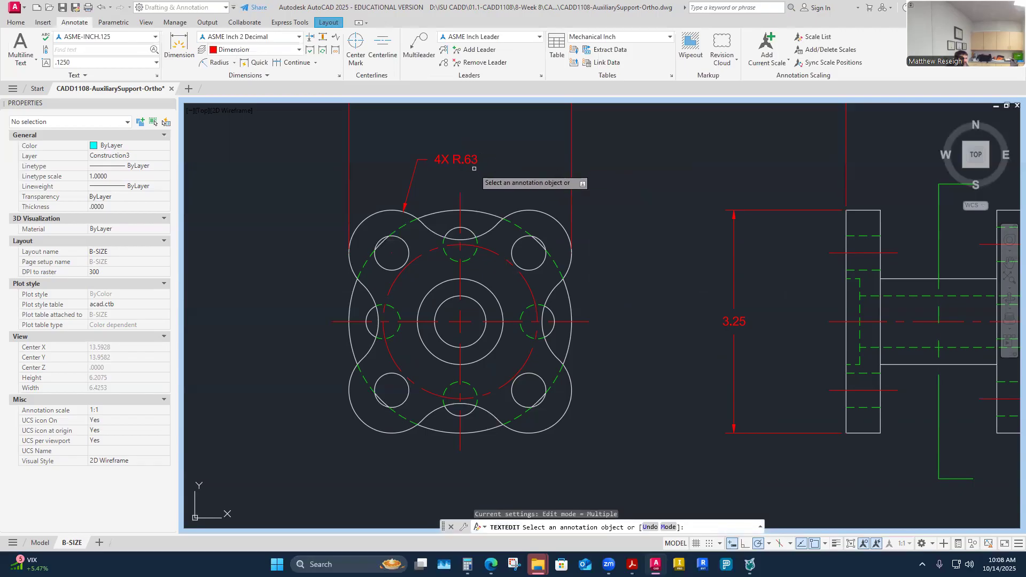
- Check the lobe radius callouts on the isometric reference drawing in Acrobat, return to AutoCAD and leave text editing
{"action": "mouse_move", "coordinate": [632, 565]}
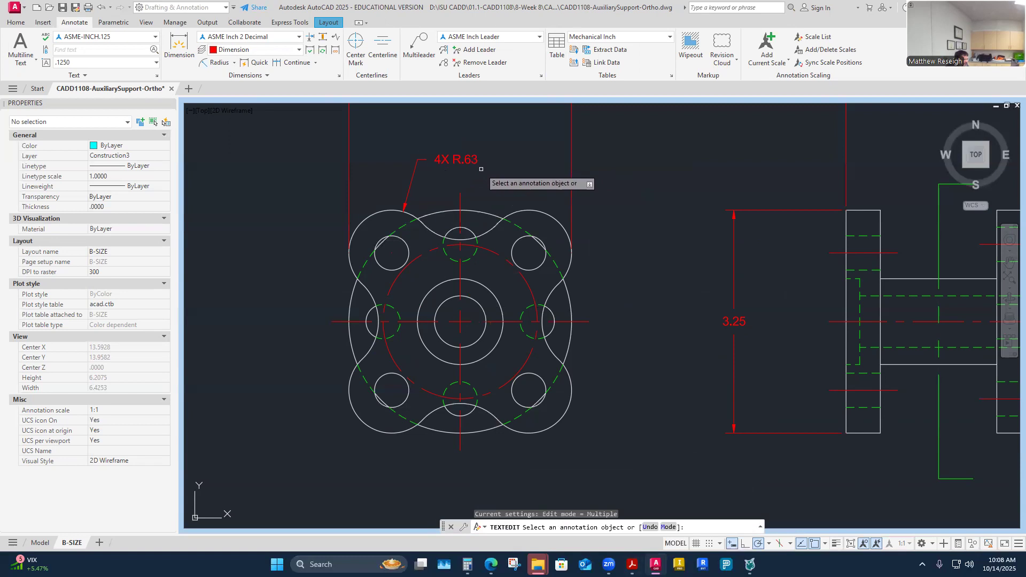
{"action": "left_click", "coordinate": [576, 530]}
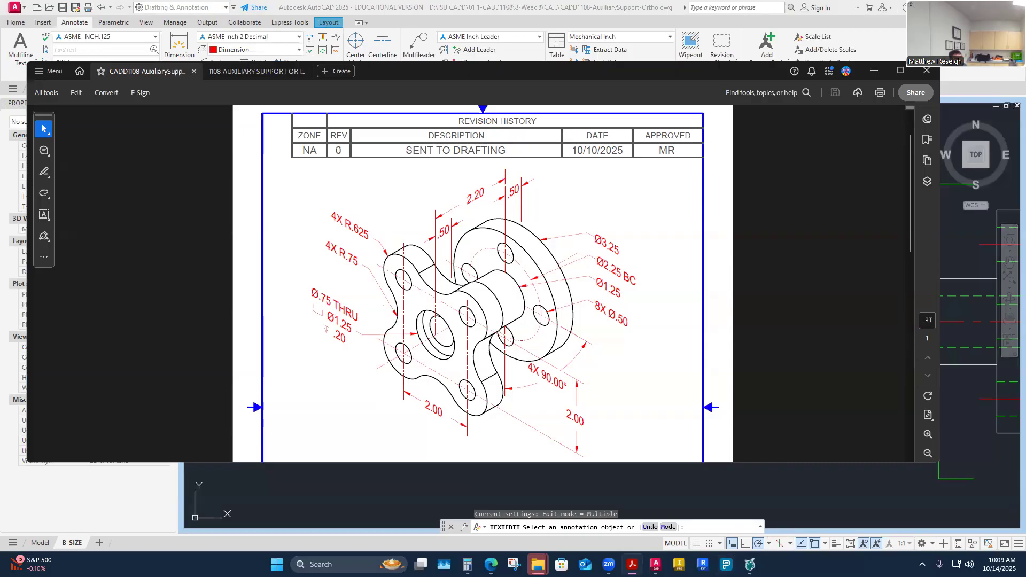
{"action": "left_click", "coordinate": [656, 565]}
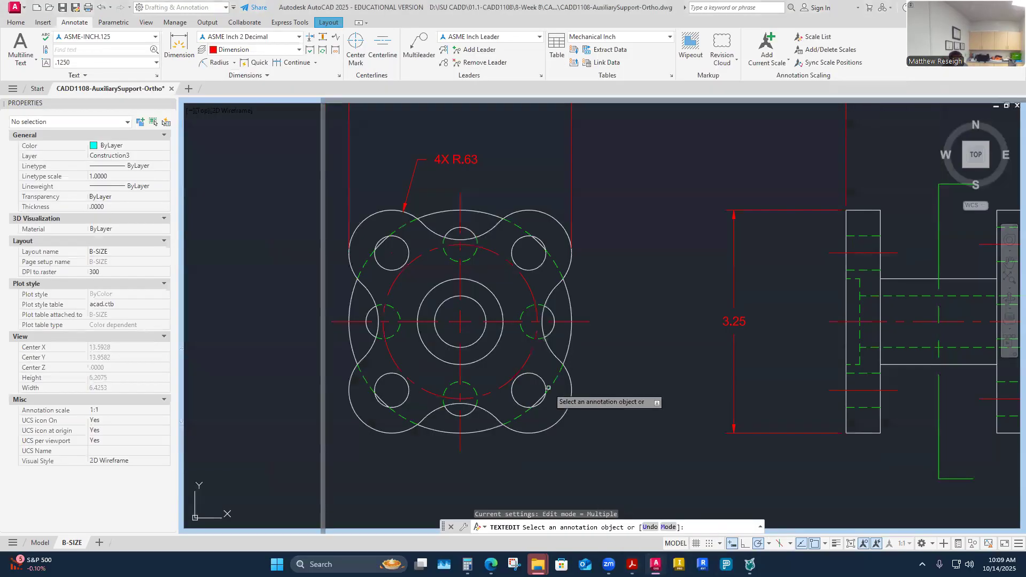
{"action": "key", "text": "Escape"}
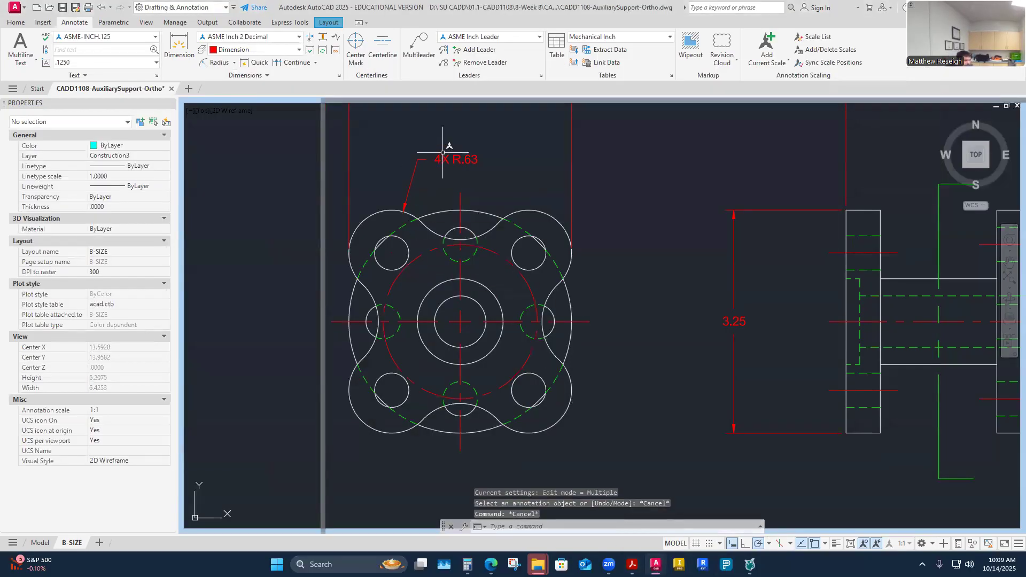
- Set the precision of the 4X lobe radius dimension to three decimal places
{"action": "scroll", "coordinate": [443, 153], "scroll_direction": "up", "scroll_amount": 2}
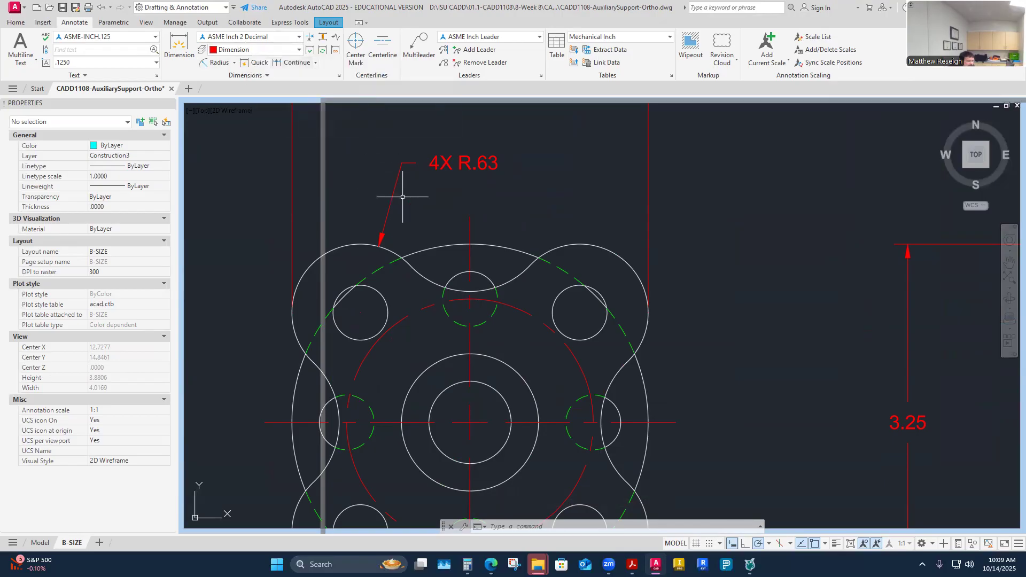
{"action": "left_click", "coordinate": [493, 163]}
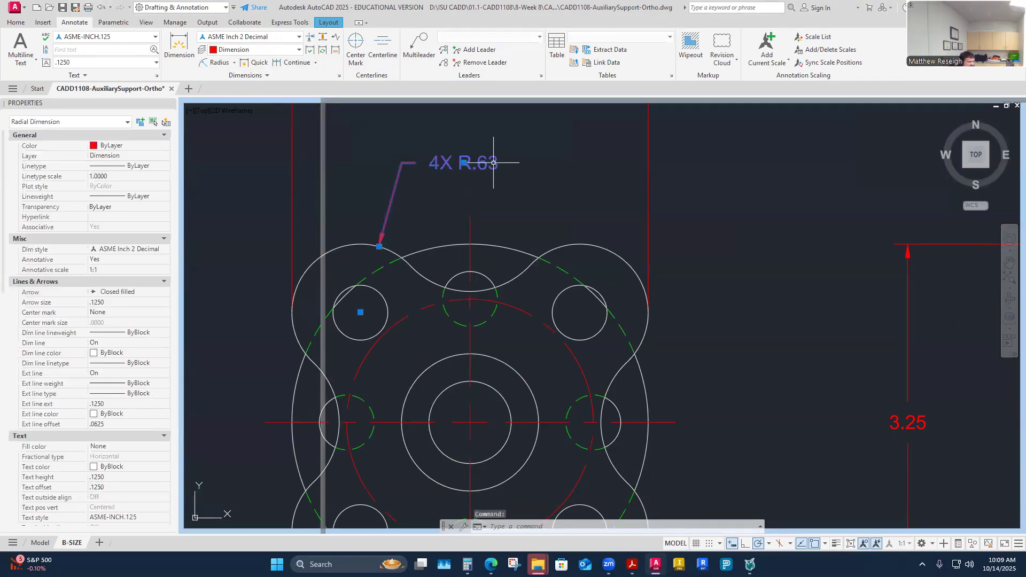
{"action": "right_click", "coordinate": [526, 168]}
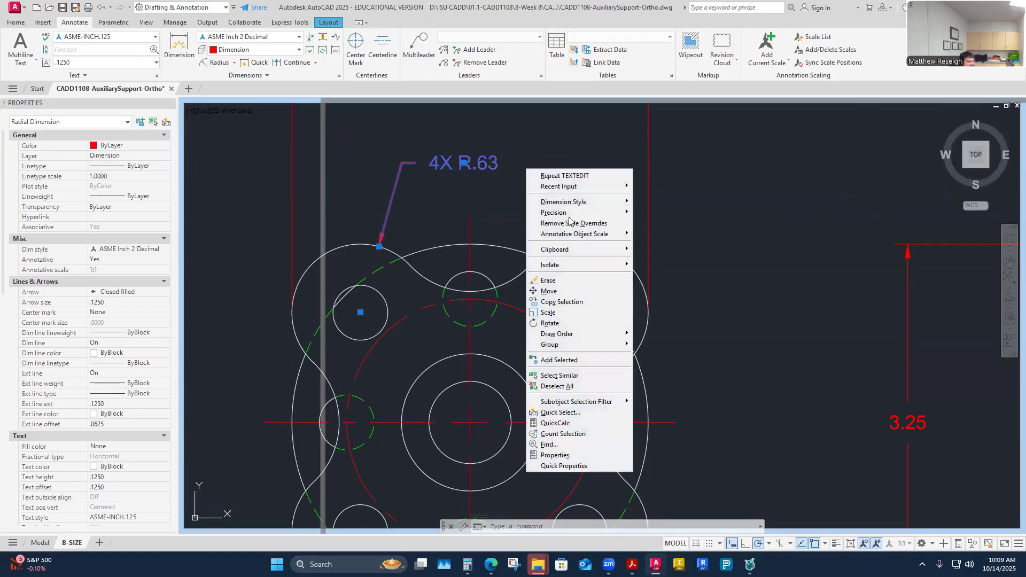
{"action": "mouse_move", "coordinate": [562, 215]}
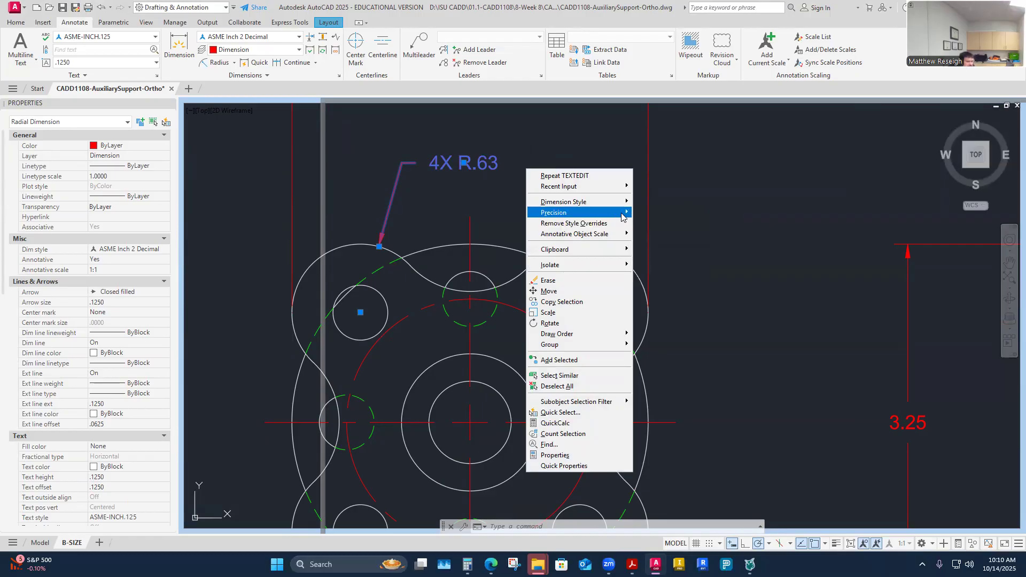
{"action": "left_click", "coordinate": [662, 249]}
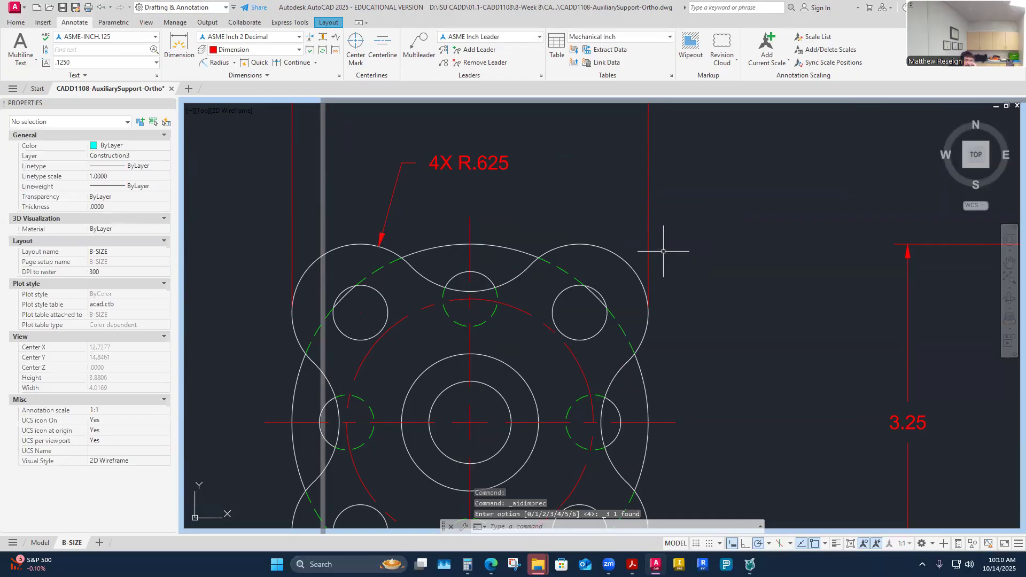
{"action": "key", "text": "Escape"}
{"action": "key", "text": "Escape"}
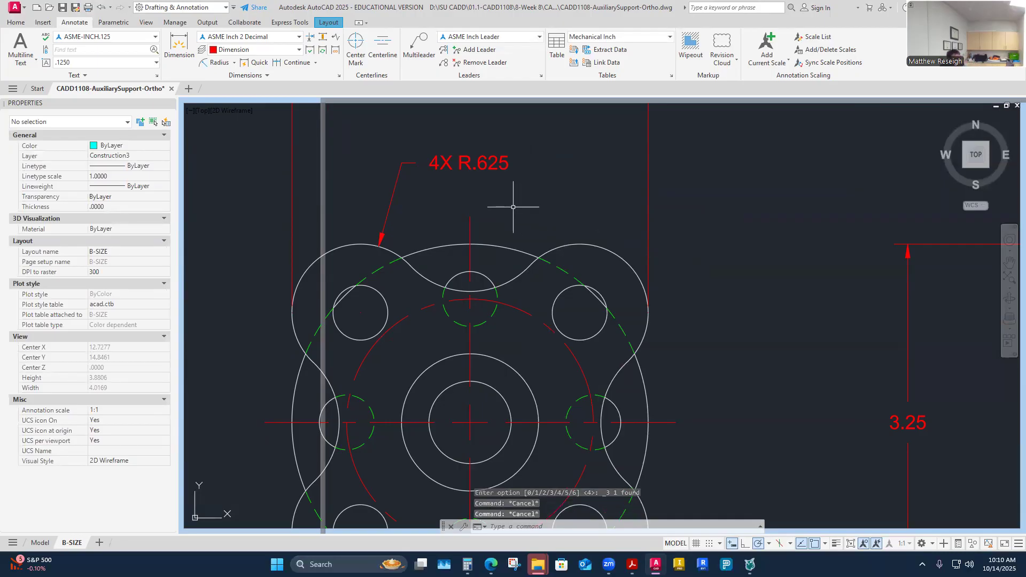
{"action": "scroll", "coordinate": [513, 207], "scroll_direction": "down", "scroll_amount": 4}
{"action": "scroll", "coordinate": [508, 193], "scroll_direction": "up", "scroll_amount": 3}
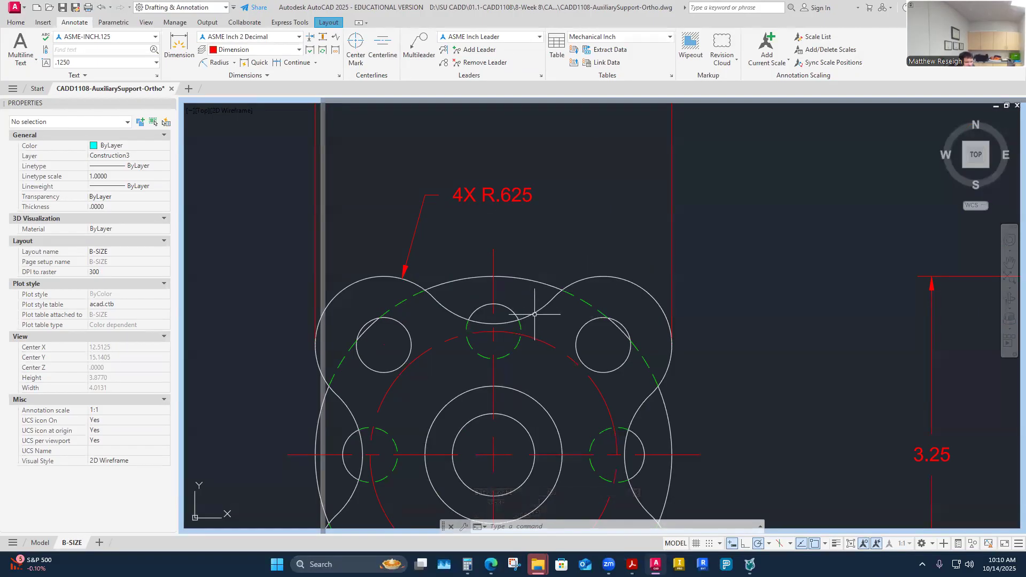
{"action": "left_click", "coordinate": [218, 63]}
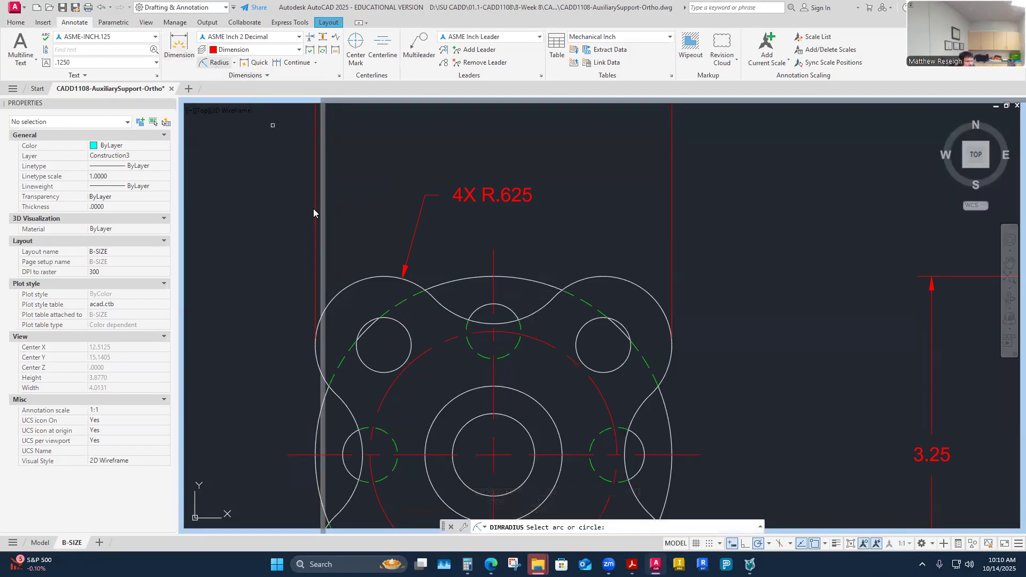
{"action": "scroll", "coordinate": [550, 337], "scroll_direction": "down", "scroll_amount": 2}
{"action": "scroll", "coordinate": [550, 334], "scroll_direction": "up", "scroll_amount": 2}
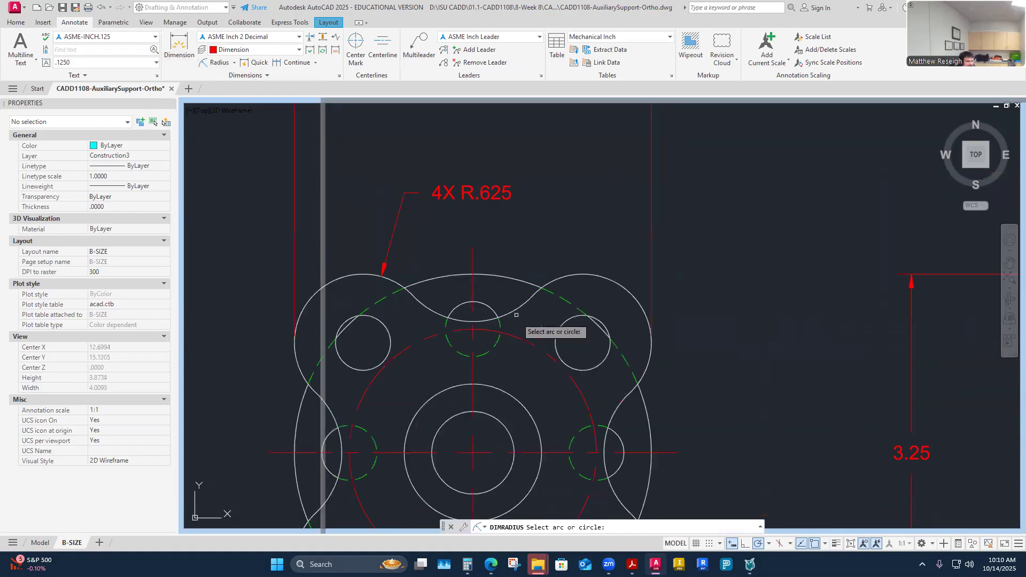
{"action": "left_click", "coordinate": [436, 309]}
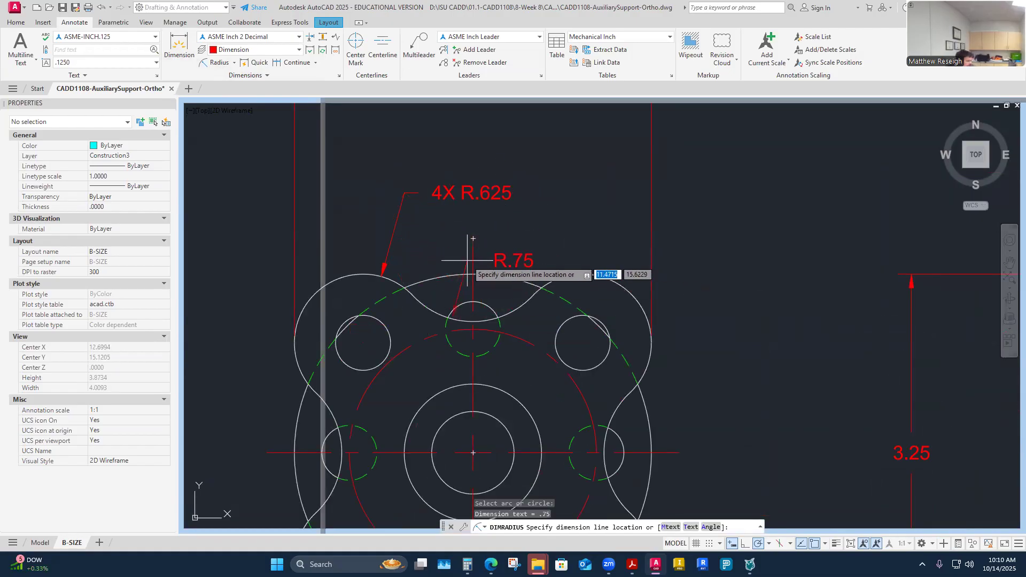
{"action": "key", "text": "Escape"}
{"action": "scroll", "coordinate": [428, 310], "scroll_direction": "down", "scroll_amount": 2}
{"action": "scroll", "coordinate": [425, 299], "scroll_direction": "up", "scroll_amount": 2}
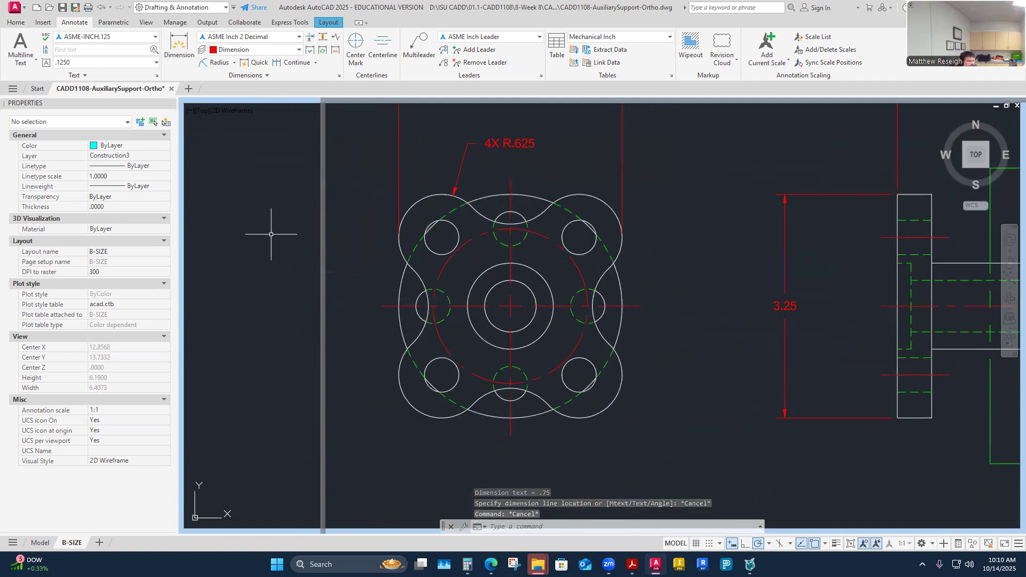
{"action": "left_click", "coordinate": [234, 62]}
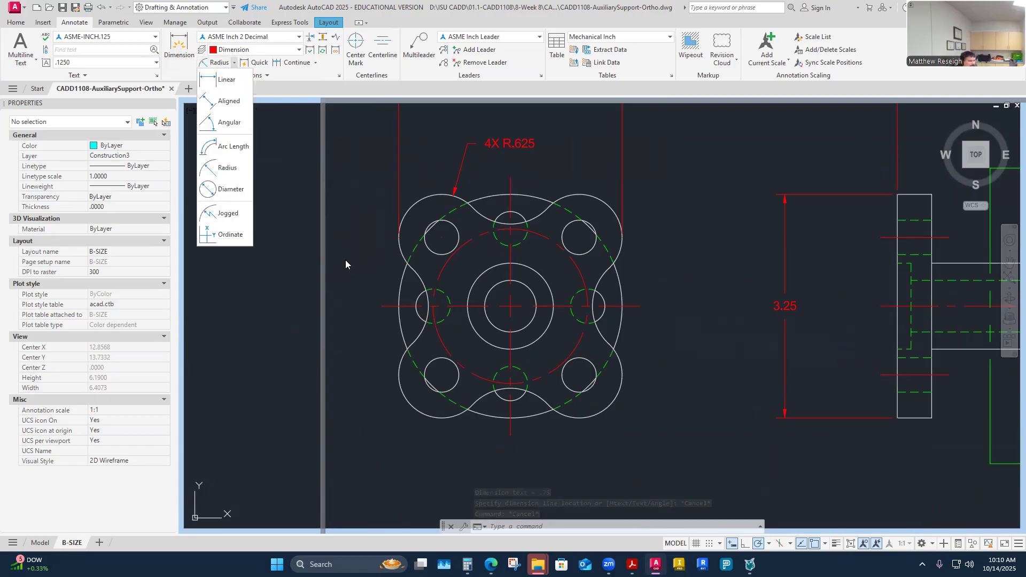
{"action": "left_click", "coordinate": [239, 214]}
{"action": "scroll", "coordinate": [382, 312], "scroll_direction": "up", "scroll_amount": 2}
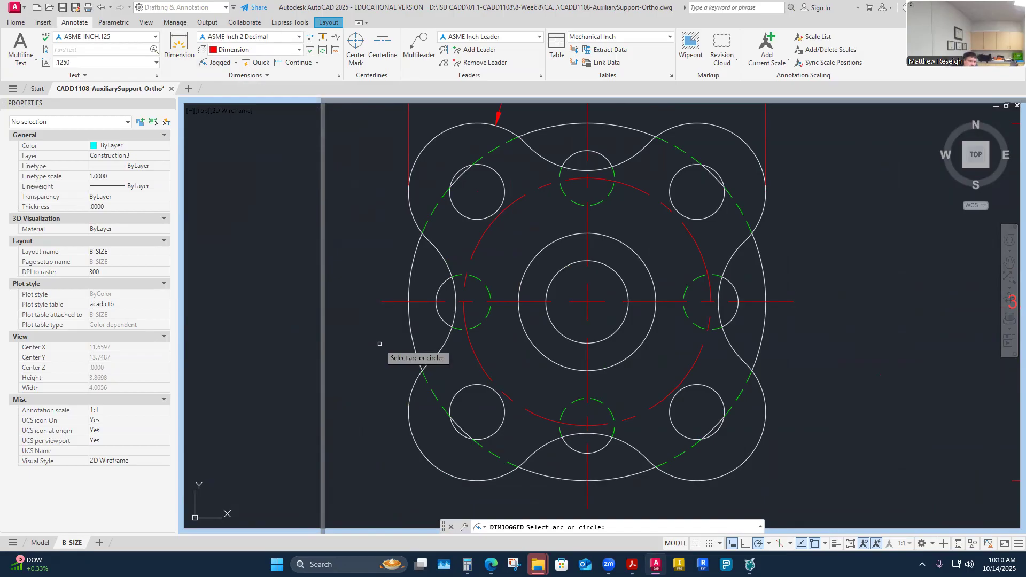
{"action": "left_click", "coordinate": [438, 352]}
{"action": "key", "text": "Escape"}
{"action": "left_click", "coordinate": [438, 376]}
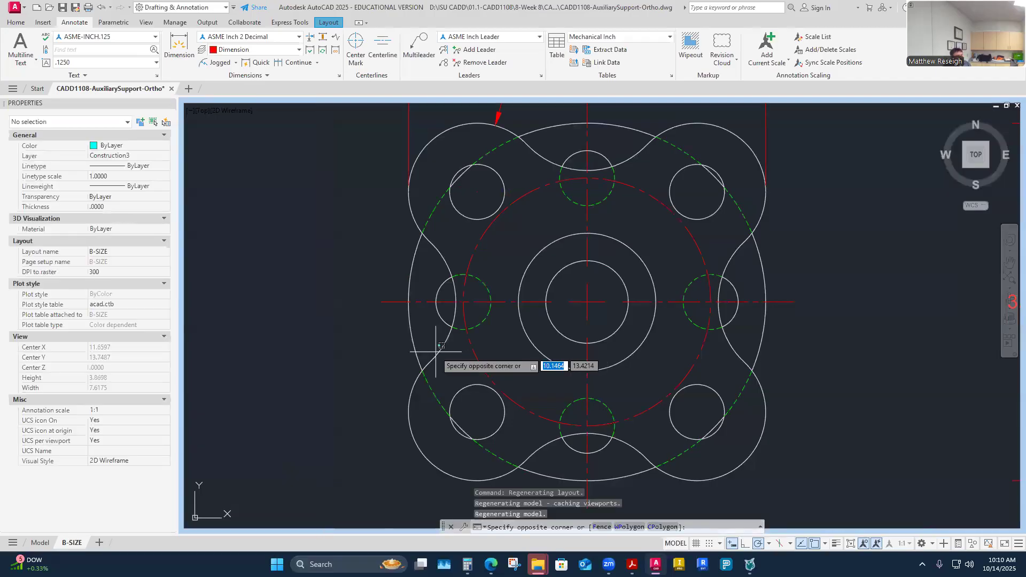
{"action": "key", "text": "Escape"}
- Inspect the properties of the front view's left concave arc, upper-left lobe arc and upper-left bolt hole
{"action": "left_click", "coordinate": [446, 334]}
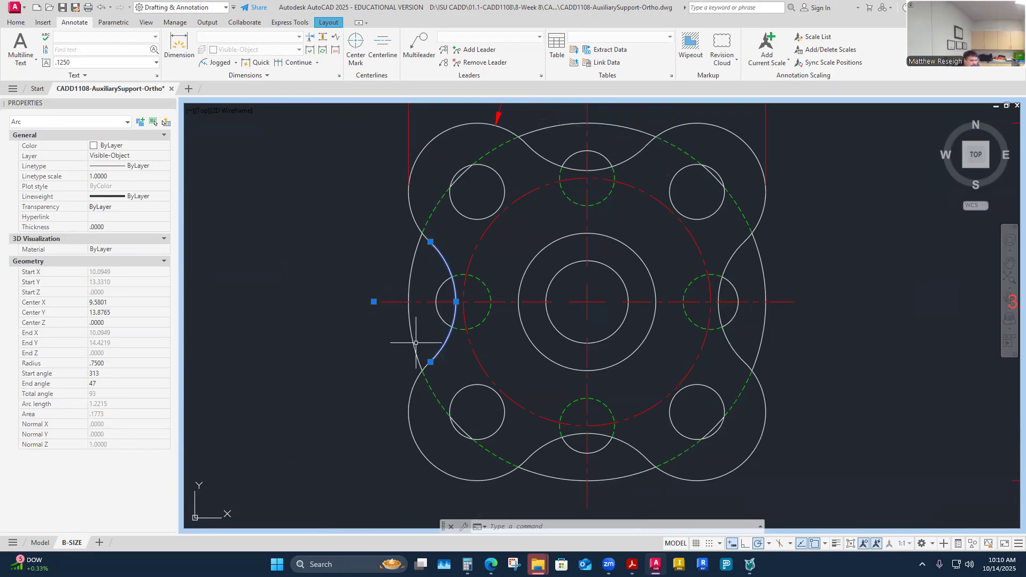
{"action": "key", "text": "Escape"}
{"action": "left_click", "coordinate": [437, 346]}
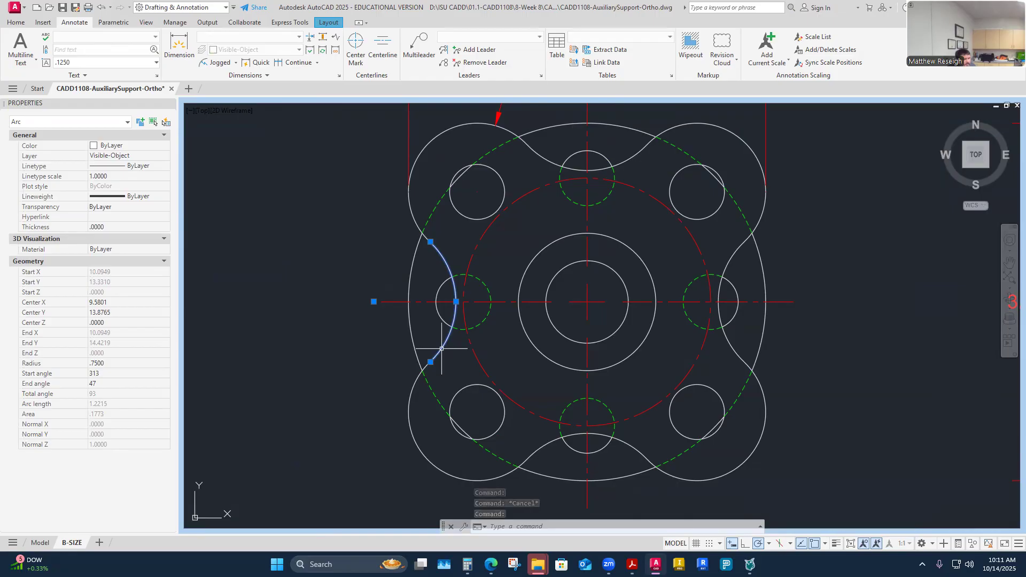
{"action": "key", "text": "Escape"}
{"action": "scroll", "coordinate": [432, 242], "scroll_direction": "down", "scroll_amount": 3}
{"action": "scroll", "coordinate": [434, 235], "scroll_direction": "up", "scroll_amount": 3}
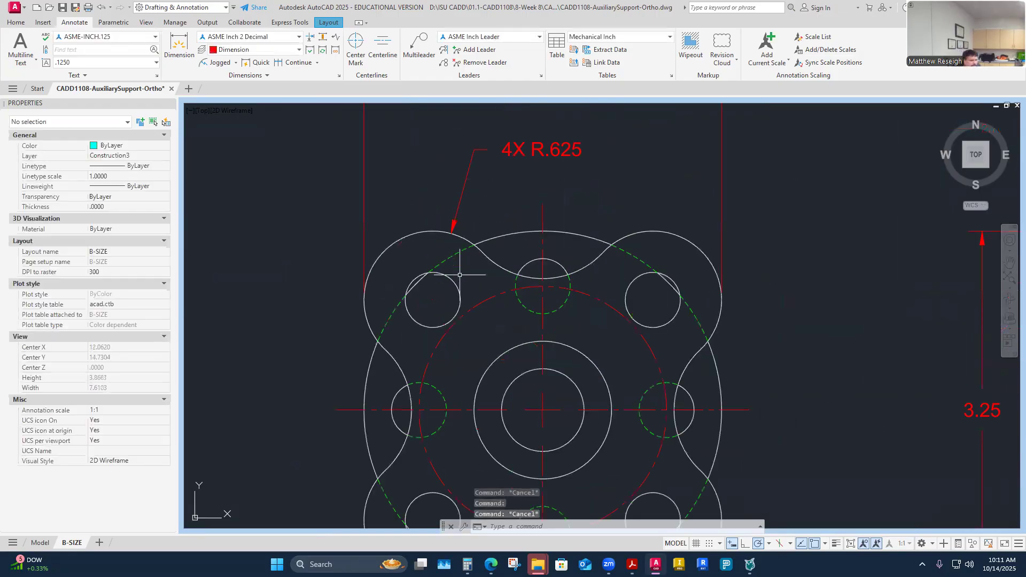
{"action": "left_click", "coordinate": [433, 232]}
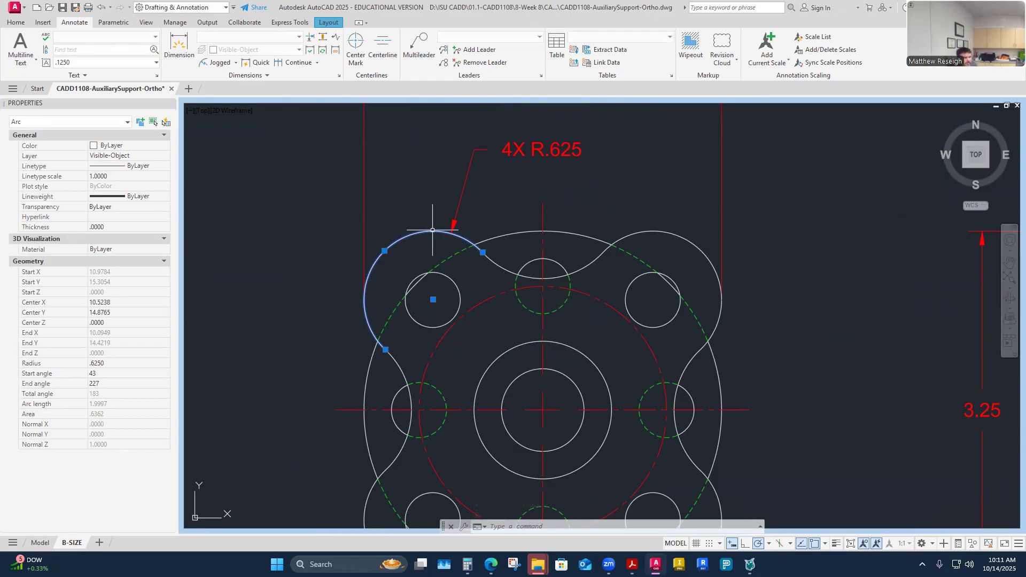
{"action": "key", "text": "Escape"}
{"action": "key", "text": "Escape"}
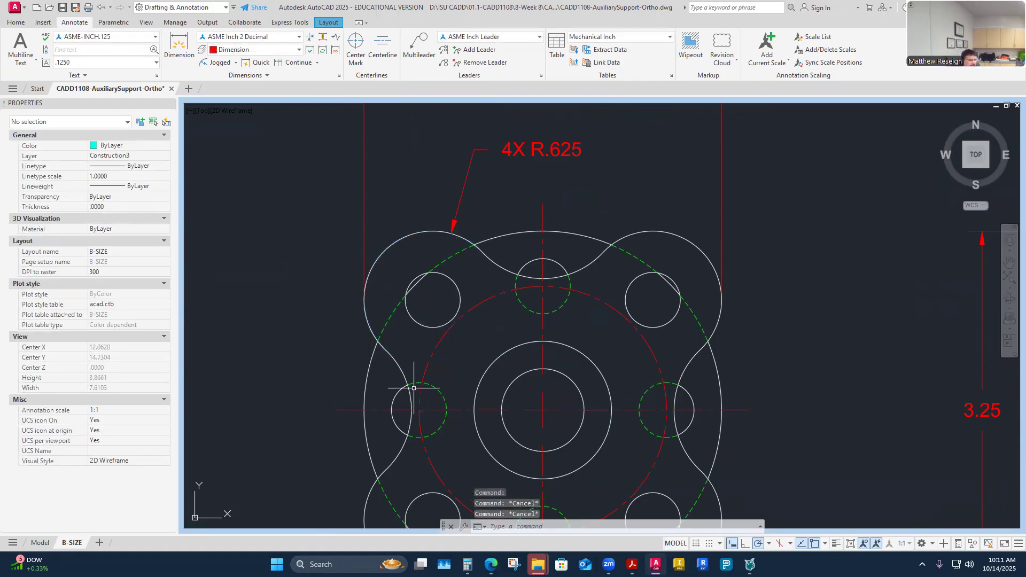
{"action": "left_click", "coordinate": [450, 279]}
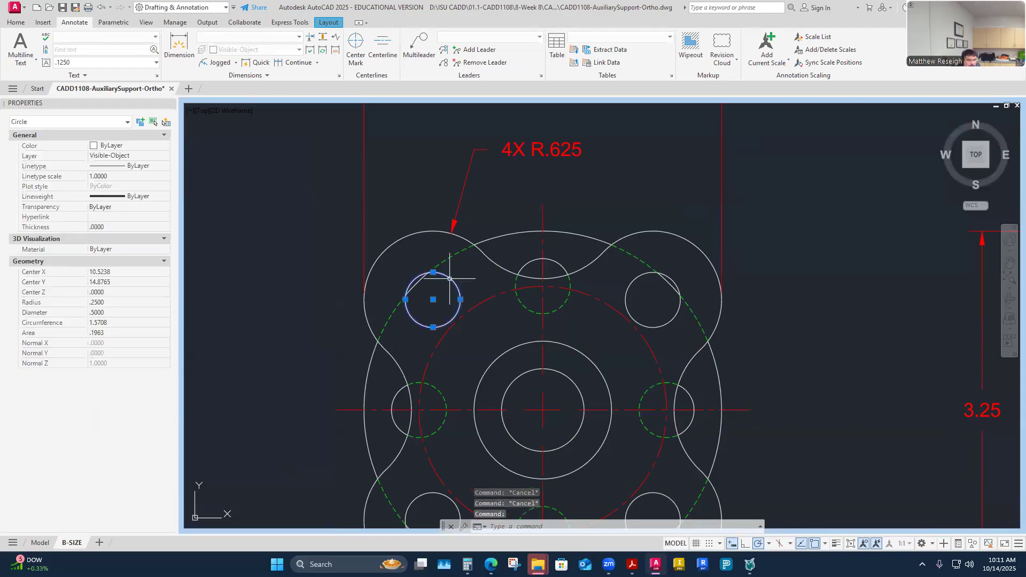
- Inspect the properties of the front view's upper-left lobe arc and clear the selection
{"action": "left_click", "coordinate": [429, 233]}
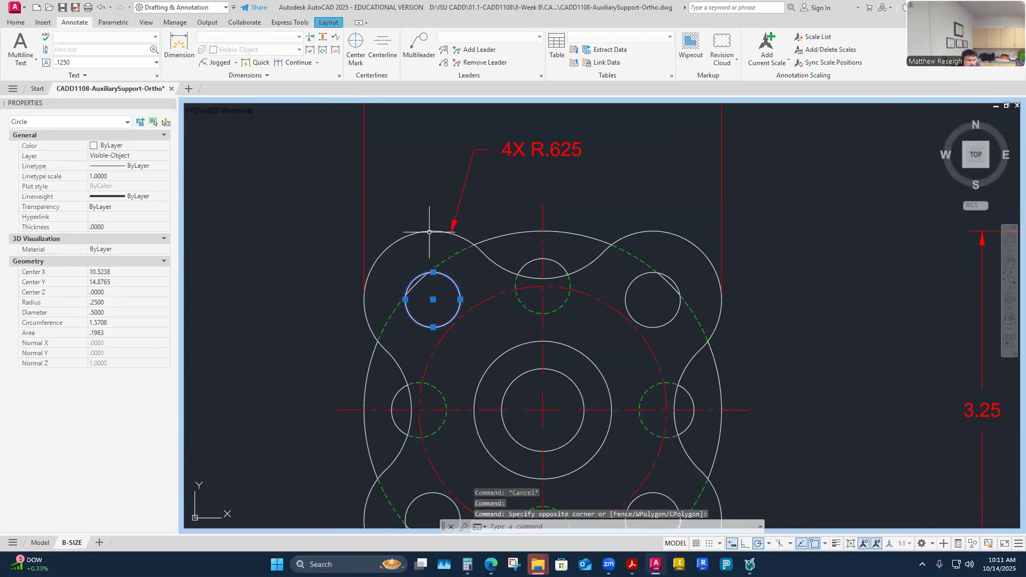
{"action": "key", "text": "Escape"}
{"action": "left_click", "coordinate": [424, 232]}
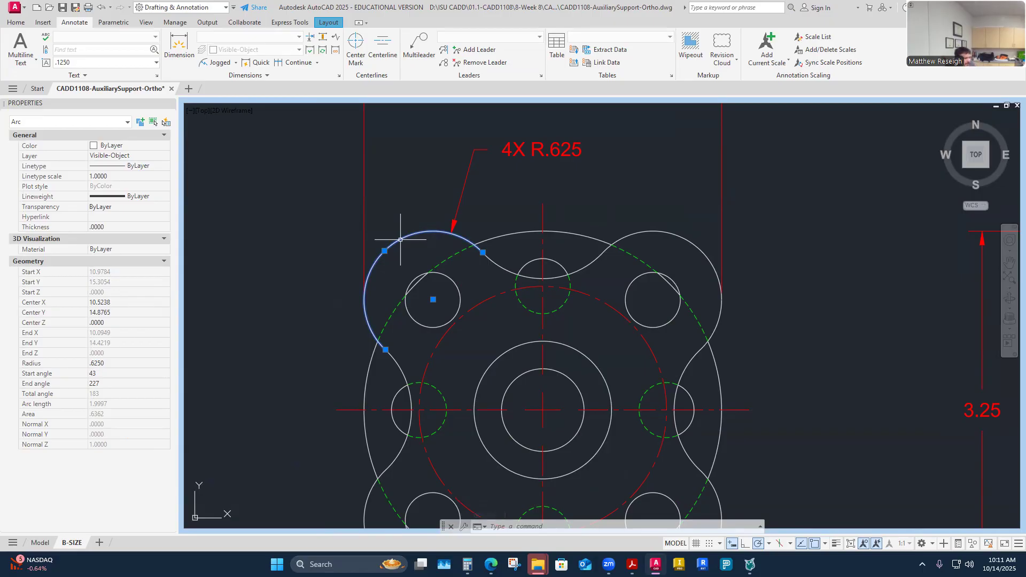
{"action": "key", "text": "Escape"}
{"action": "key", "text": "Escape"}
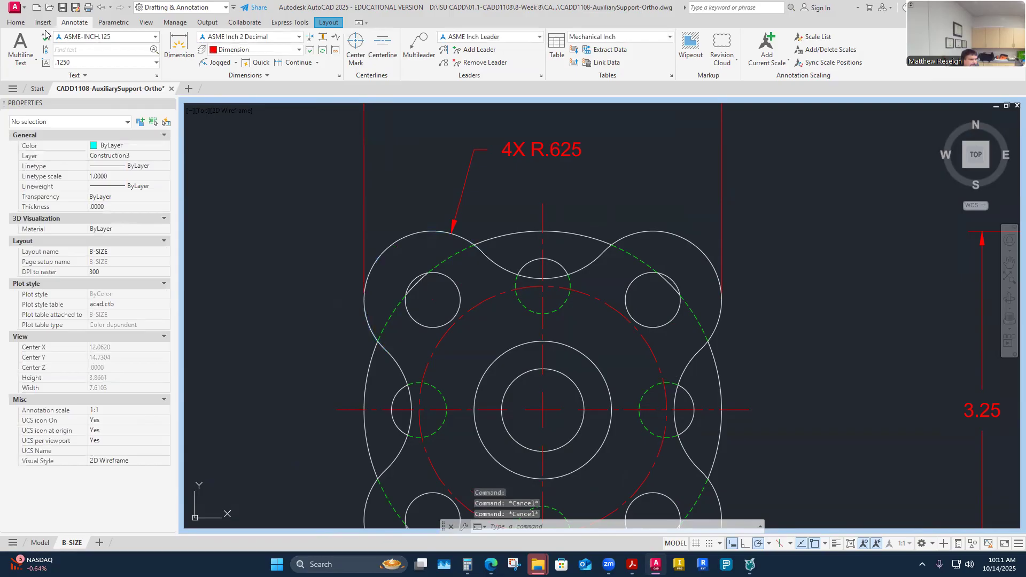
- Draw a bolt circle on the Center layer, centered on the front view and passing through the upper-left bolt hole's center
{"action": "left_click", "coordinate": [15, 22]}
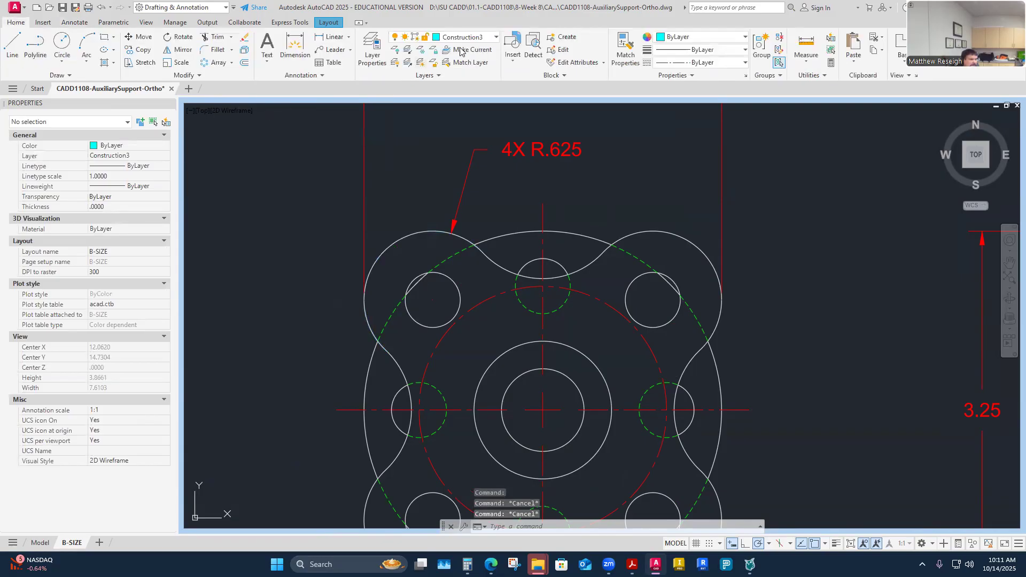
{"action": "left_click", "coordinate": [496, 37]}
{"action": "left_click", "coordinate": [451, 113]}
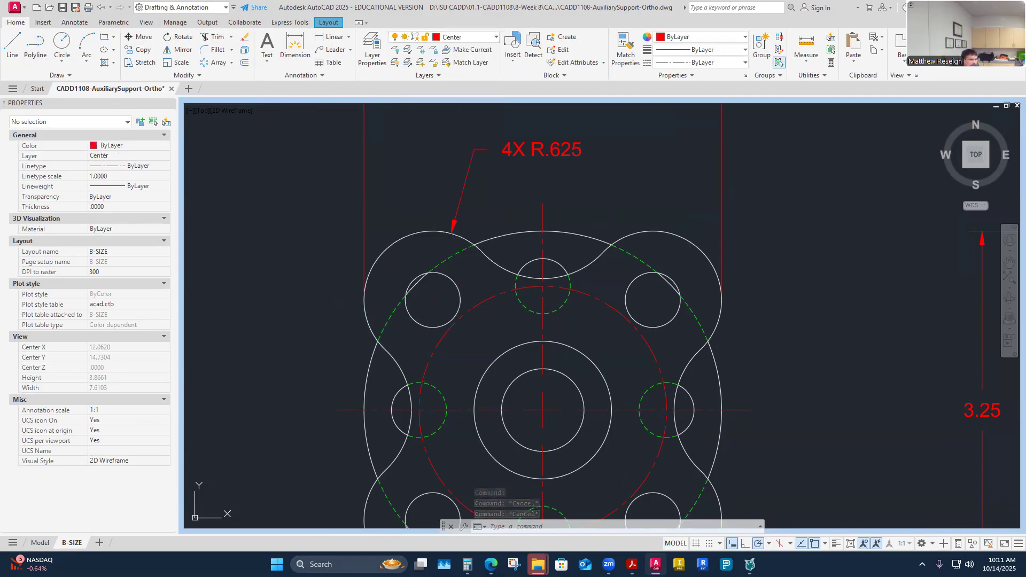
{"action": "left_click", "coordinate": [61, 48]}
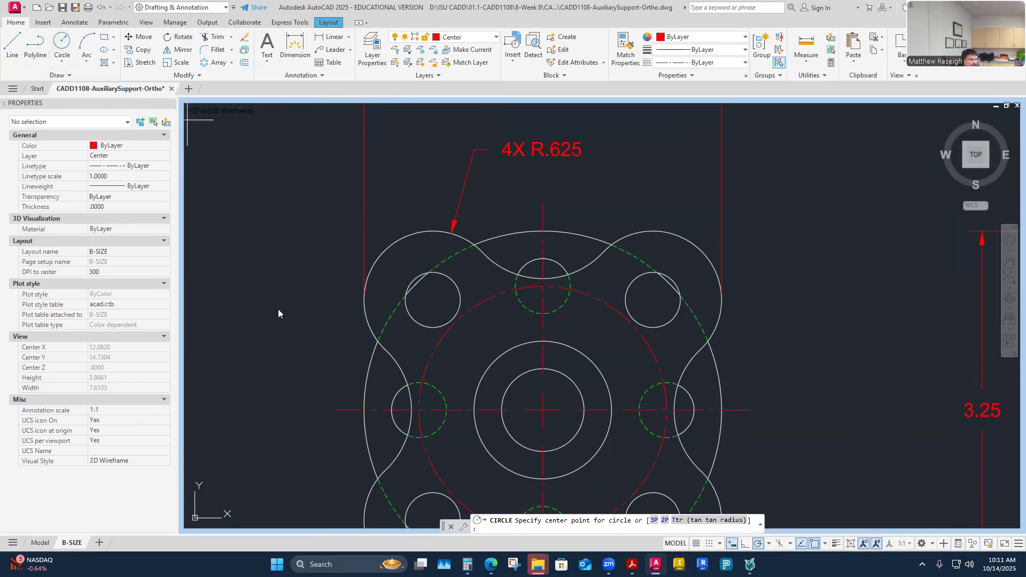
{"action": "left_click", "coordinate": [544, 410]}
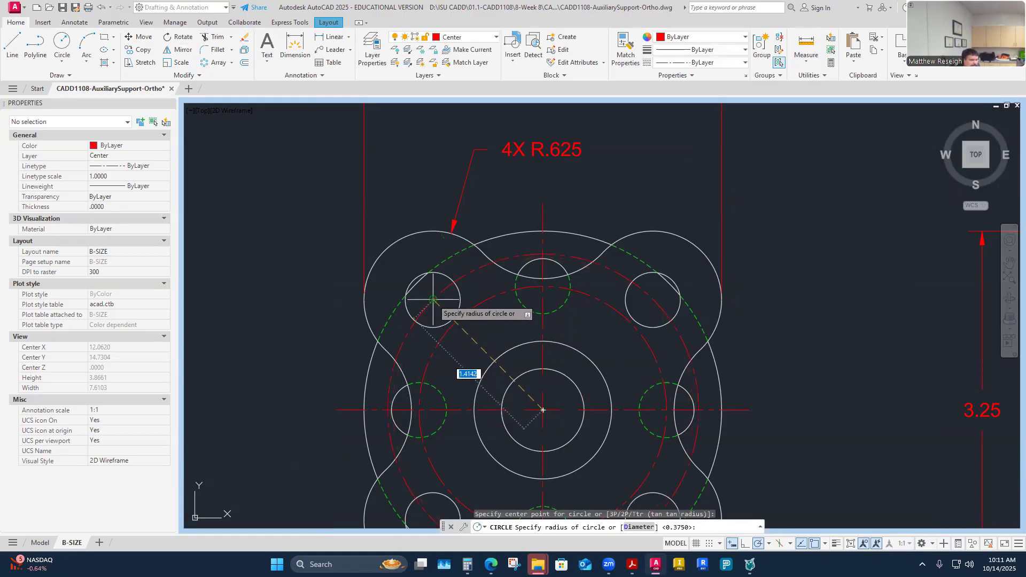
{"action": "key", "text": "Escape"}
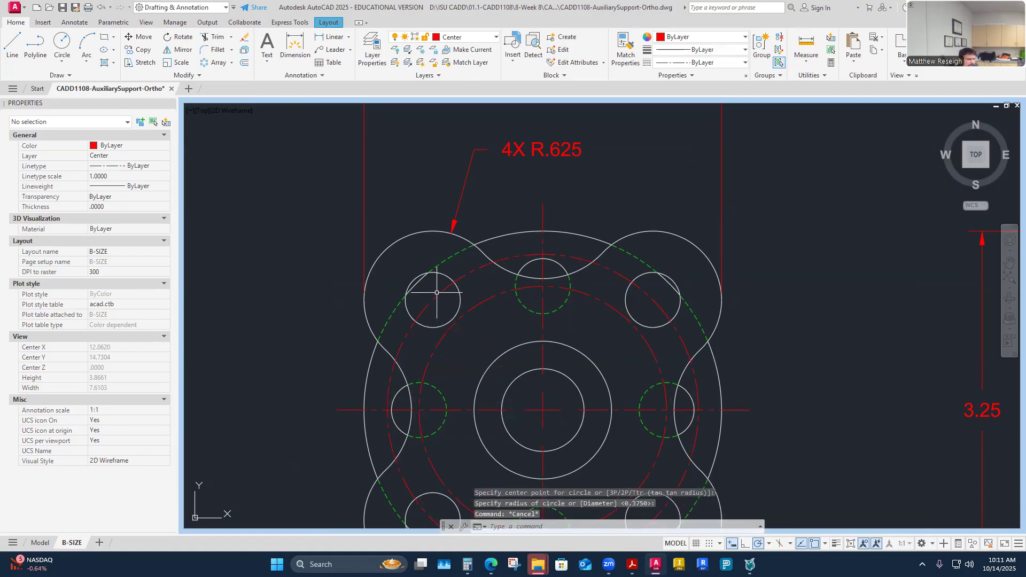
{"action": "left_click", "coordinate": [425, 233]}
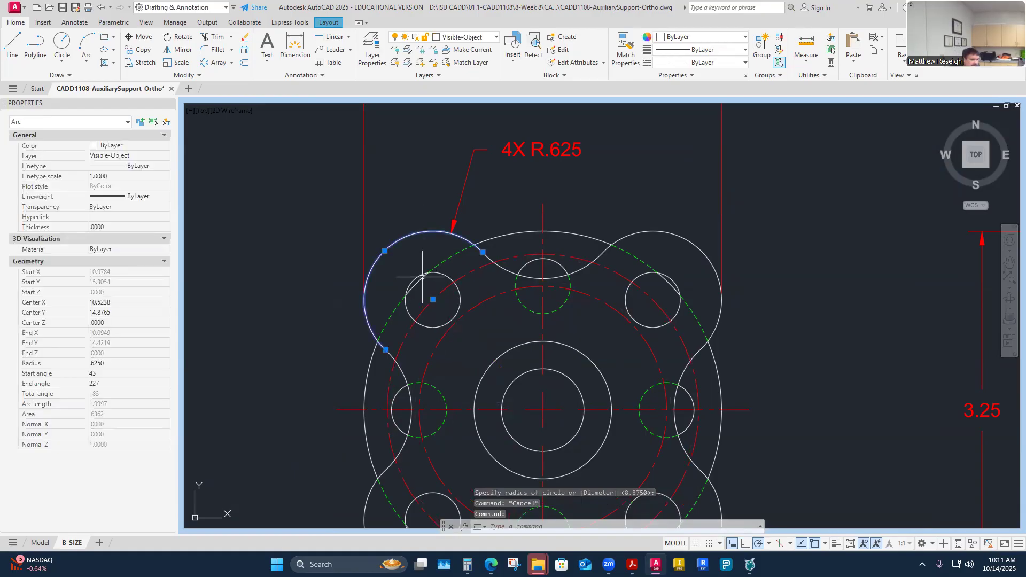
{"action": "key", "text": "Escape"}
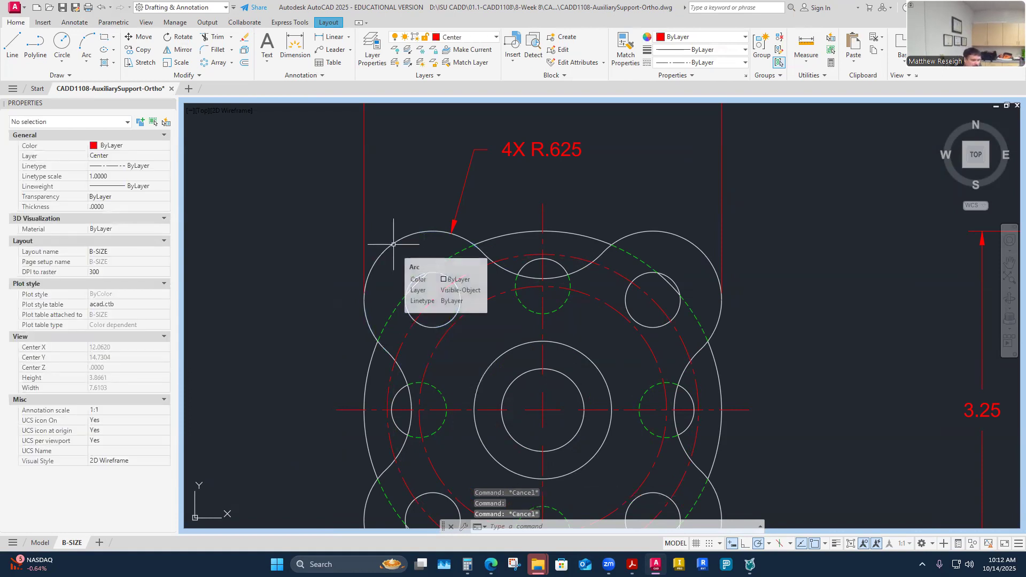
- Add a diameter dimension to the outer bolt circle, placing its text above the front view beside the 4X R.625 callout
{"action": "left_click", "coordinate": [73, 23]}
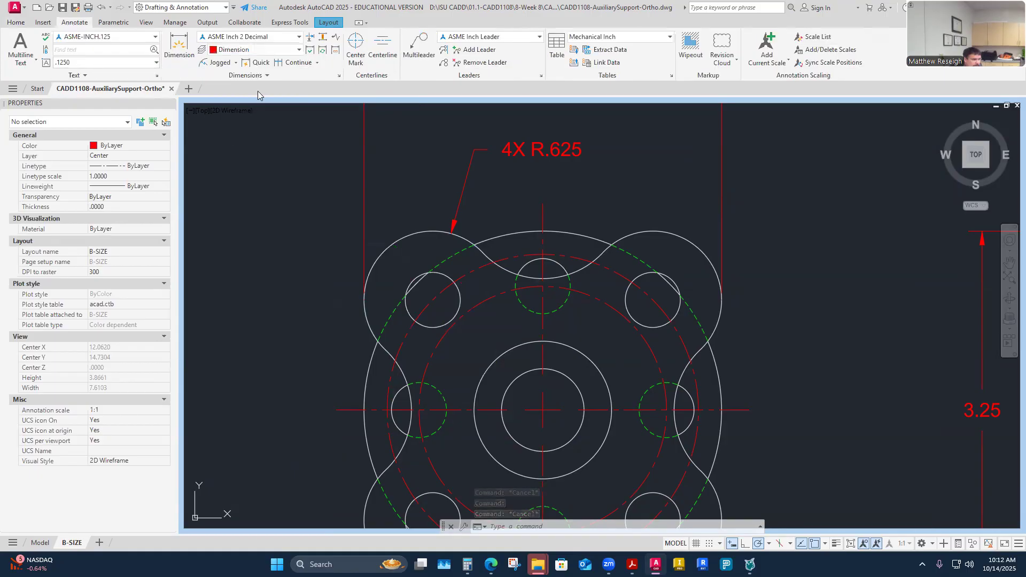
{"action": "left_click", "coordinate": [236, 62]}
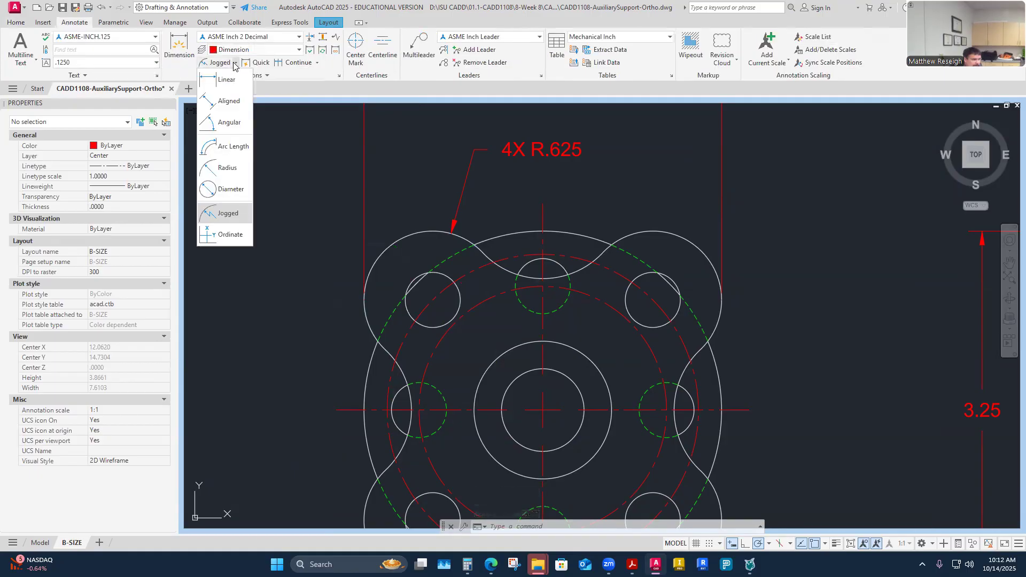
{"action": "left_click", "coordinate": [233, 191]}
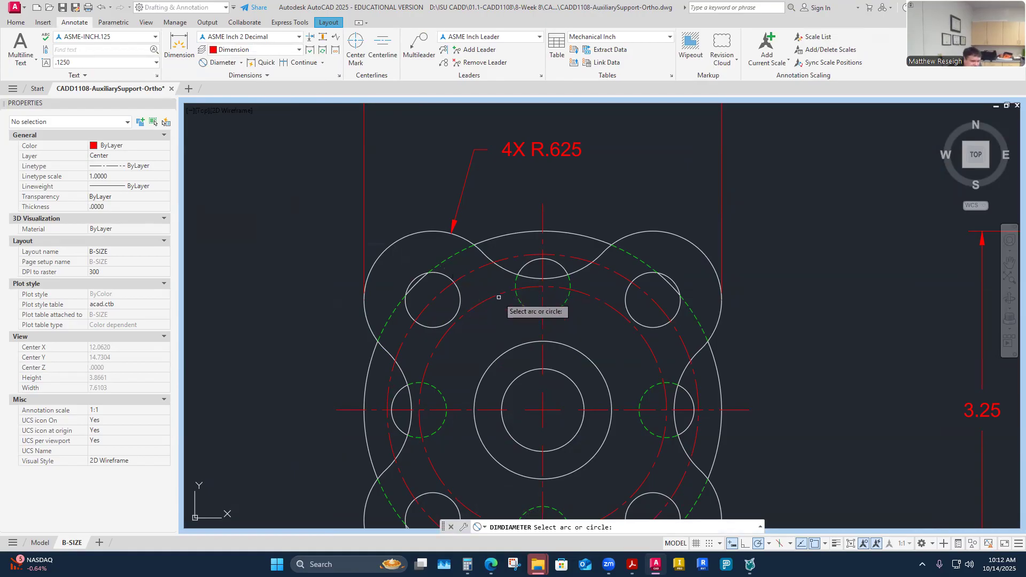
{"action": "left_click", "coordinate": [579, 258]}
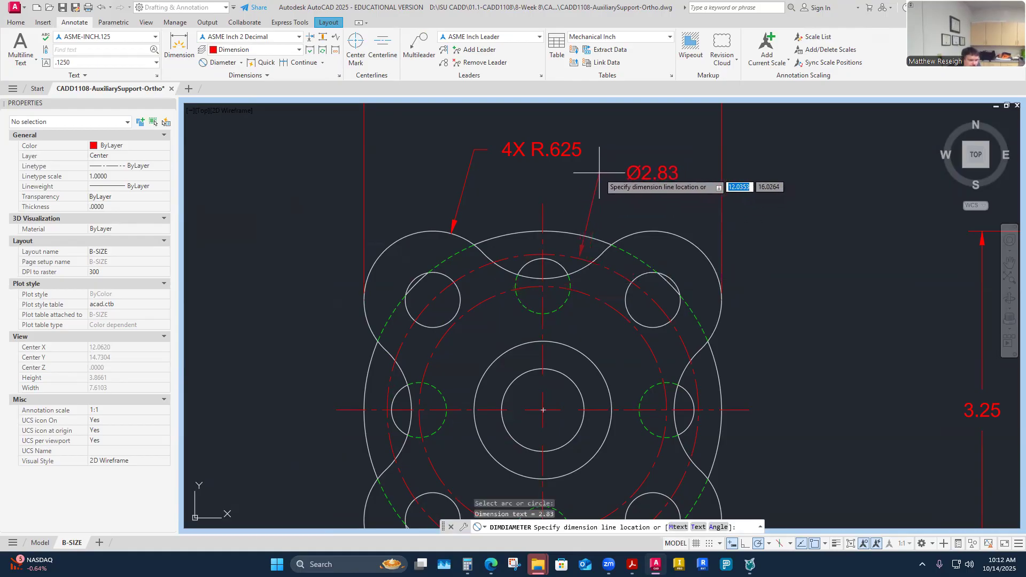
{"action": "left_click", "coordinate": [603, 171]}
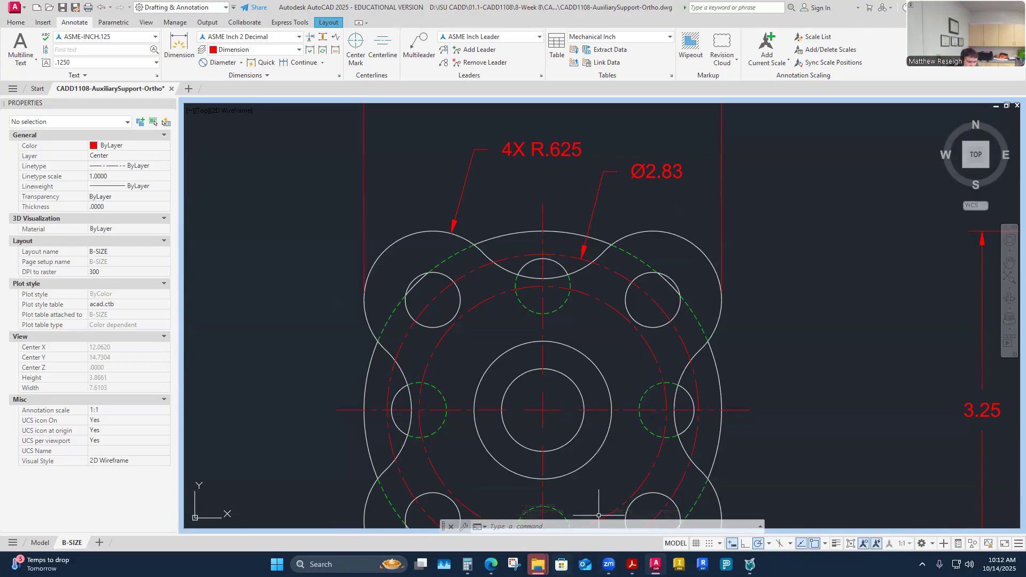
- Check the hole and bolt circle callouts on the isometric reference drawing in Acrobat, return to AutoCAD and inspect the outer bolt circle's properties
{"action": "left_click", "coordinate": [632, 564]}
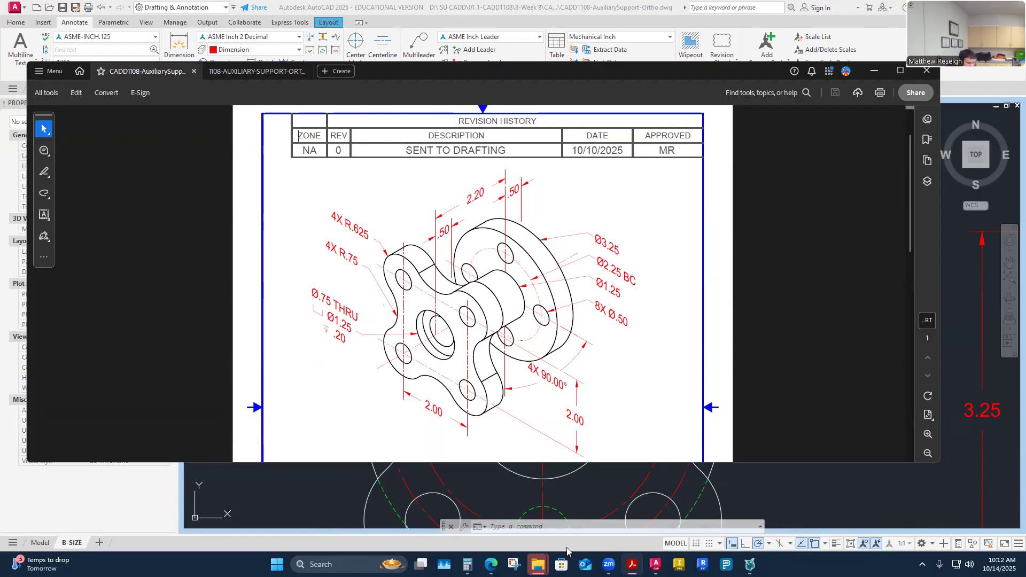
{"action": "left_click", "coordinate": [775, 499]}
{"action": "scroll", "coordinate": [523, 293], "scroll_direction": "down", "scroll_amount": 2}
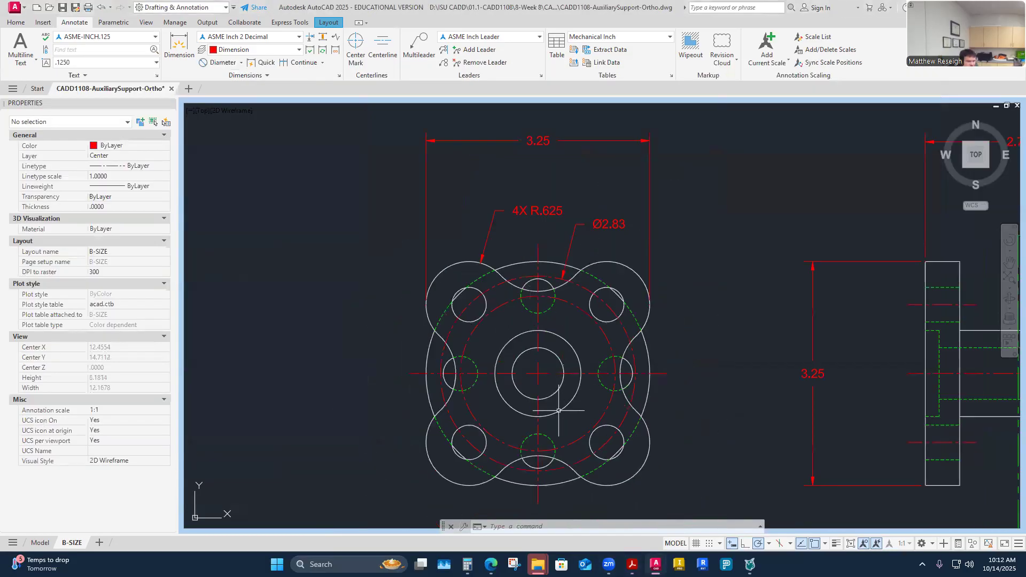
{"action": "scroll", "coordinate": [560, 419], "scroll_direction": "up", "scroll_amount": 2}
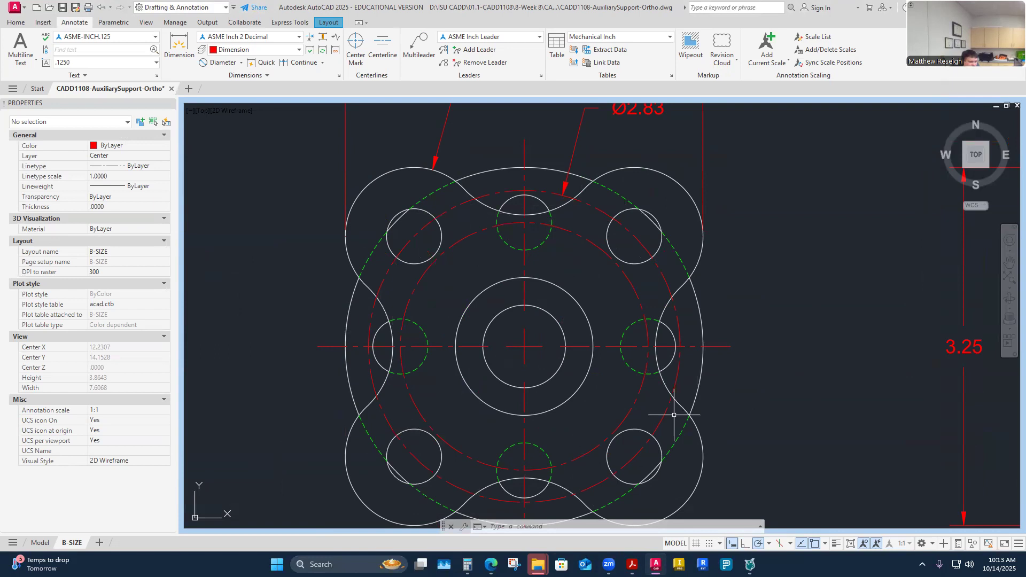
{"action": "left_click", "coordinate": [637, 240]}
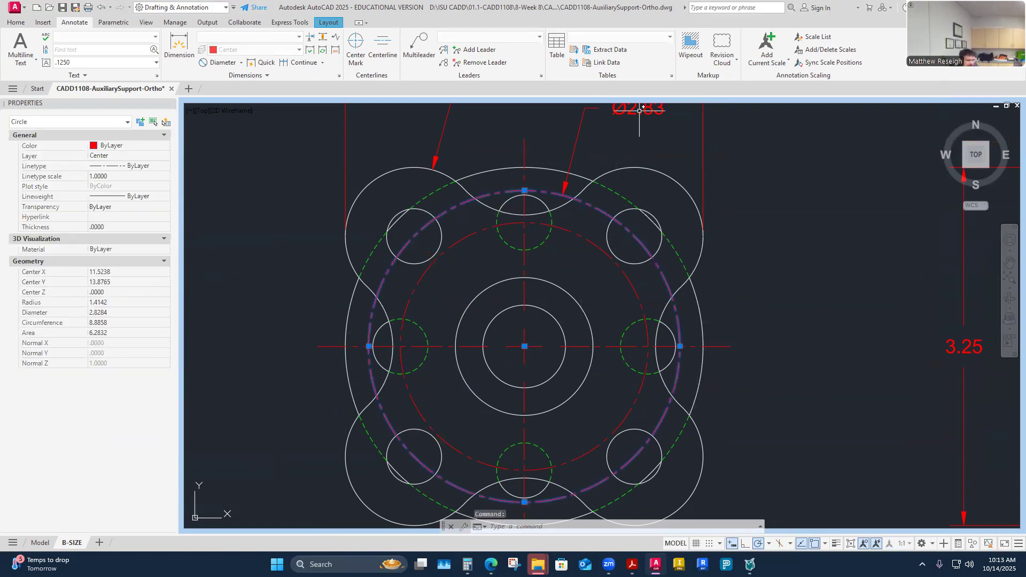
{"action": "key", "text": "Escape"}
{"action": "key", "text": "Escape"}
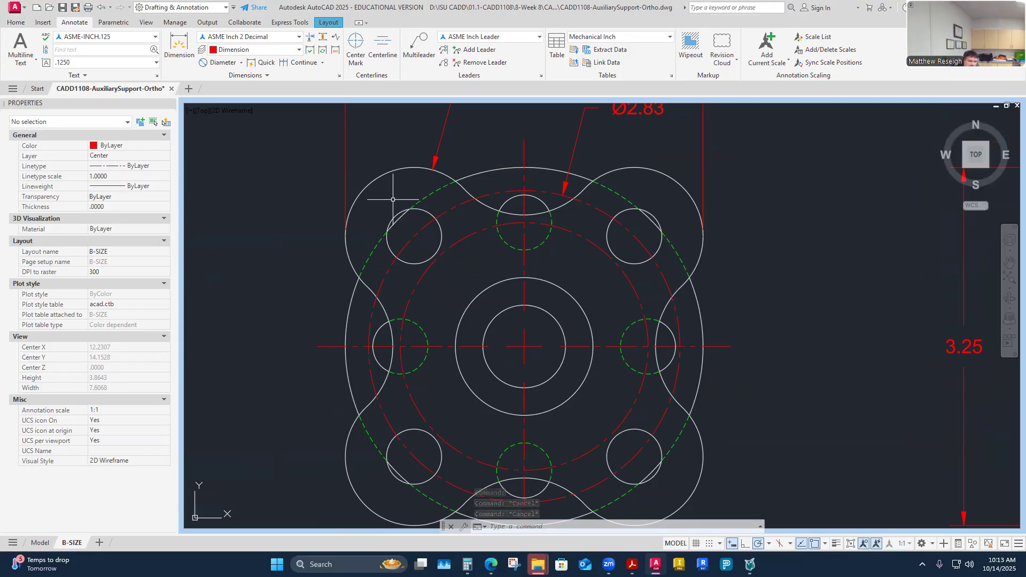
- Recheck the upper-left lobe arc's radius and center in its properties, deselect it and bring up the drawing commands
{"action": "scroll", "coordinate": [393, 199], "scroll_direction": "down", "scroll_amount": 2}
{"action": "scroll", "coordinate": [404, 182], "scroll_direction": "up", "scroll_amount": 2}
{"action": "left_click", "coordinate": [405, 183]}
{"action": "left_click", "coordinate": [400, 183]}
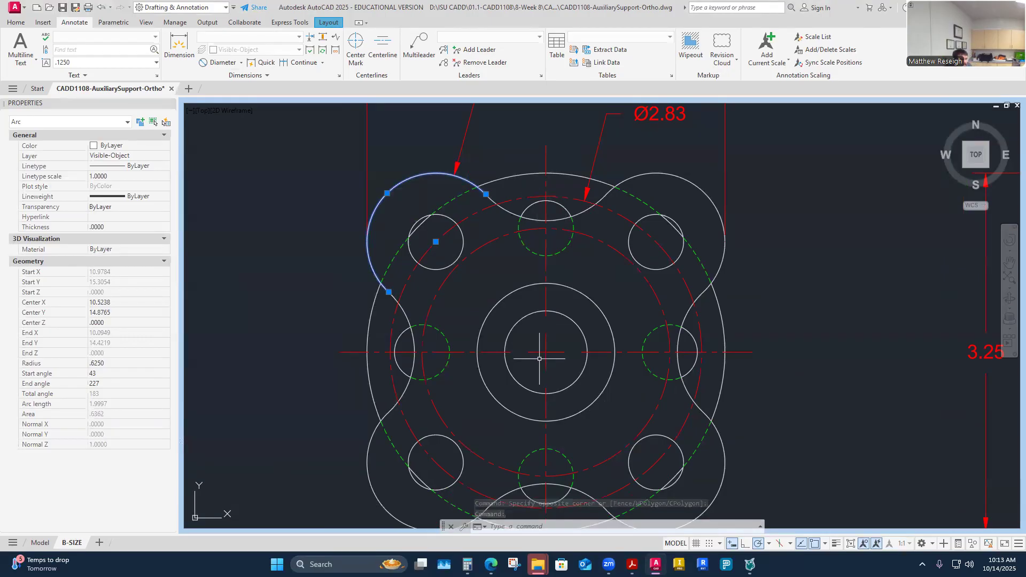
{"action": "key", "text": "Escape"}
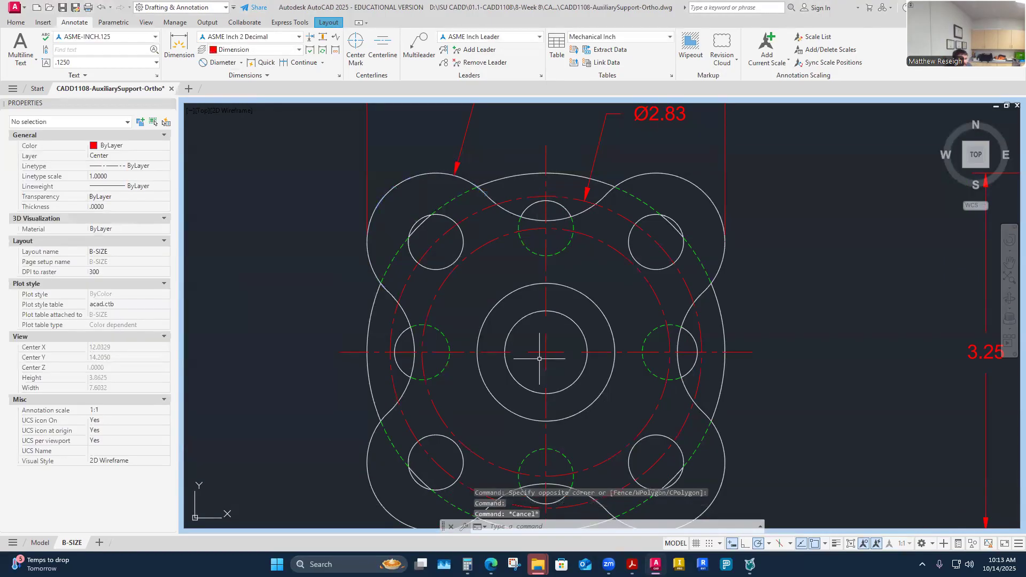
{"action": "left_click", "coordinate": [16, 24]}
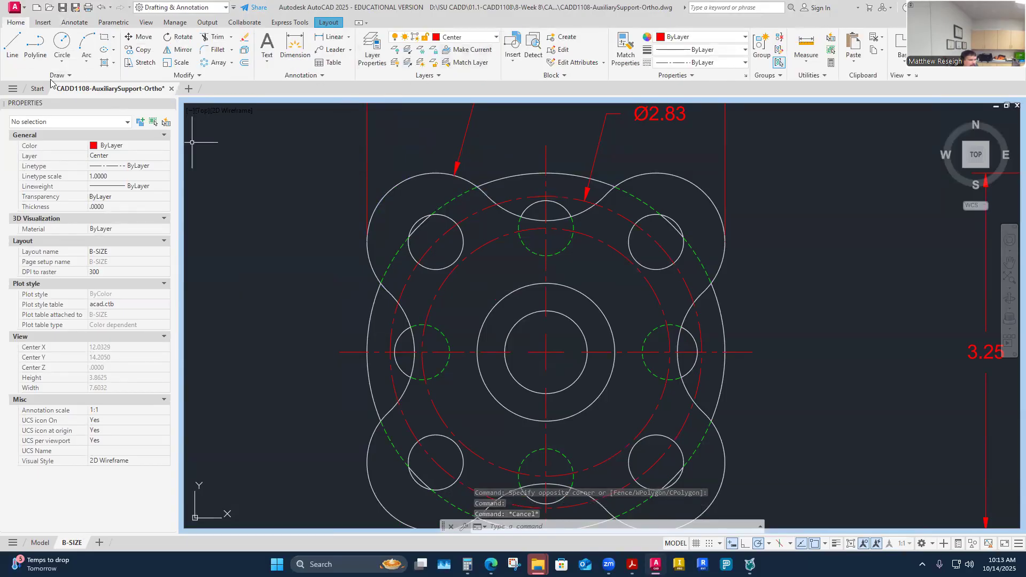
- Draw a diagonal centerline from the flange's center to the center of the upper-left bolt hole in the front view
{"action": "left_click", "coordinate": [12, 43]}
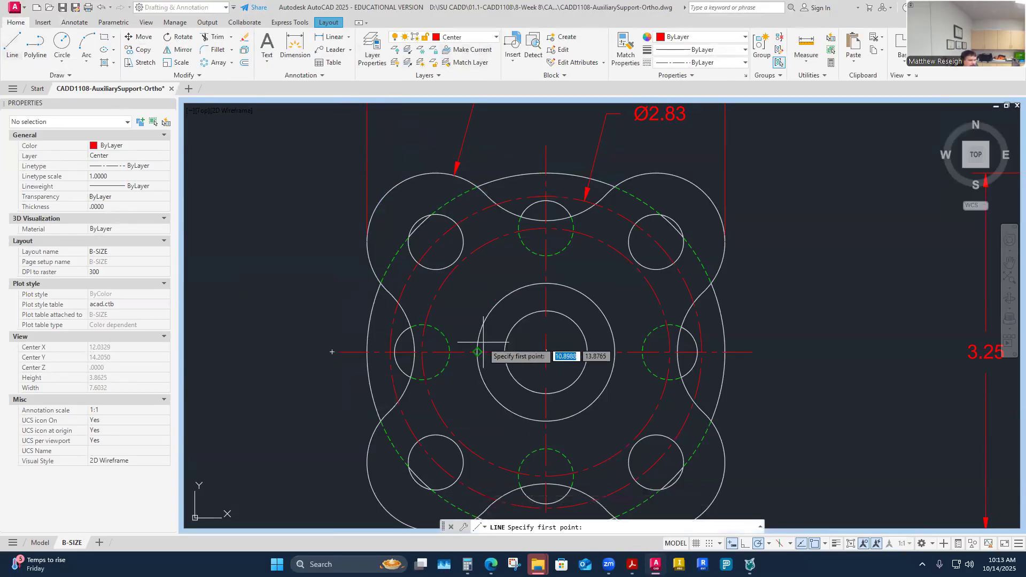
{"action": "left_click", "coordinate": [546, 351]}
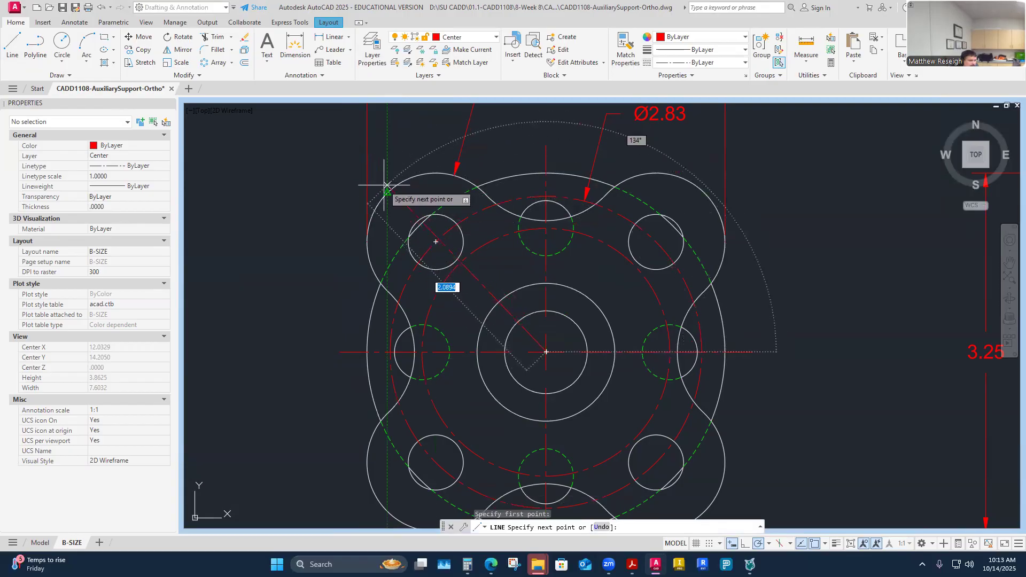
{"action": "scroll", "coordinate": [385, 199], "scroll_direction": "up", "scroll_amount": 2}
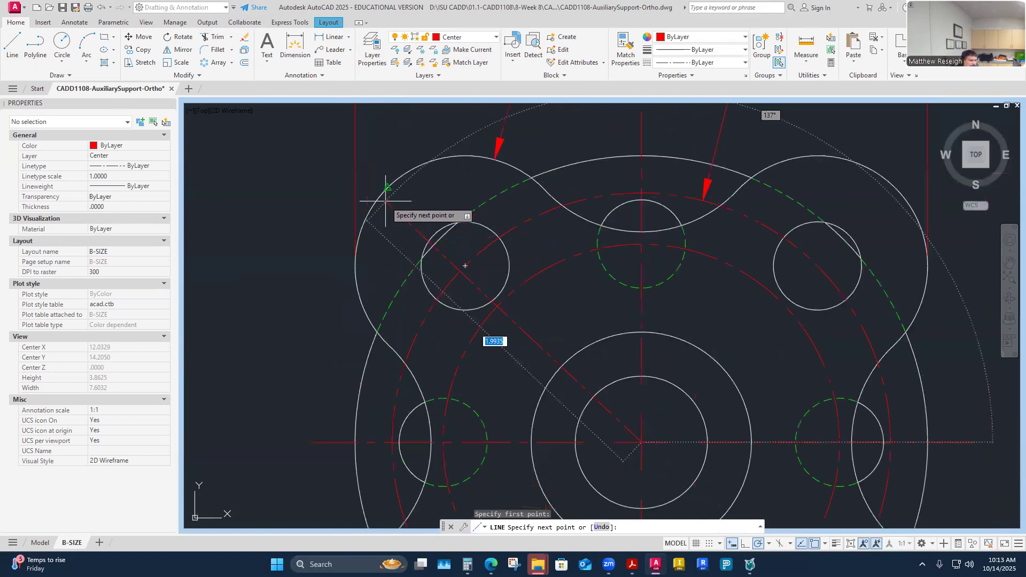
{"action": "left_click", "coordinate": [466, 266]}
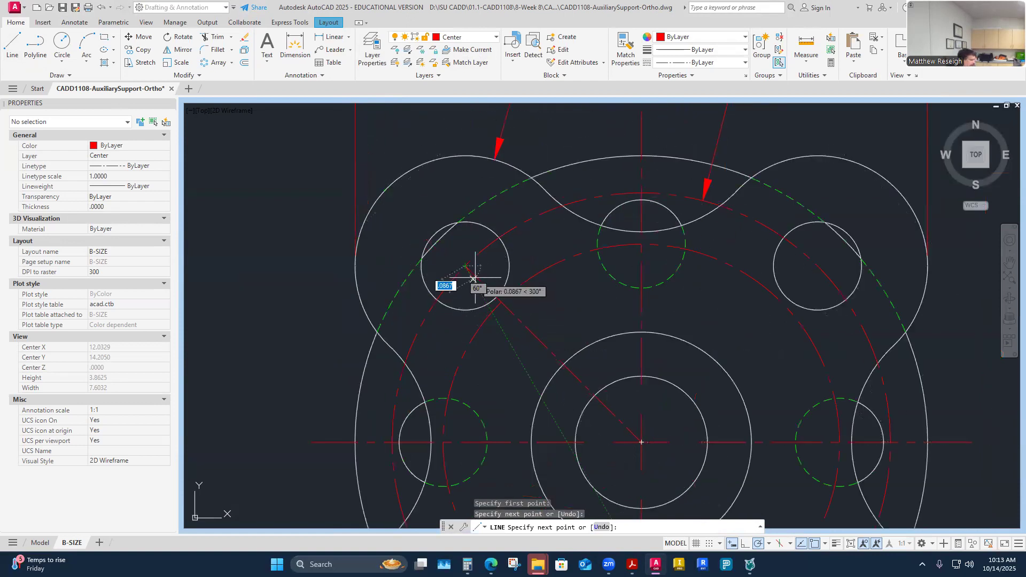
{"action": "key", "text": "Return"}
- Stretch the diagonal centerline's outer end to the midpoint of the upper-left lobe arc
{"action": "left_click", "coordinate": [471, 271]}
{"action": "left_click", "coordinate": [466, 266]}
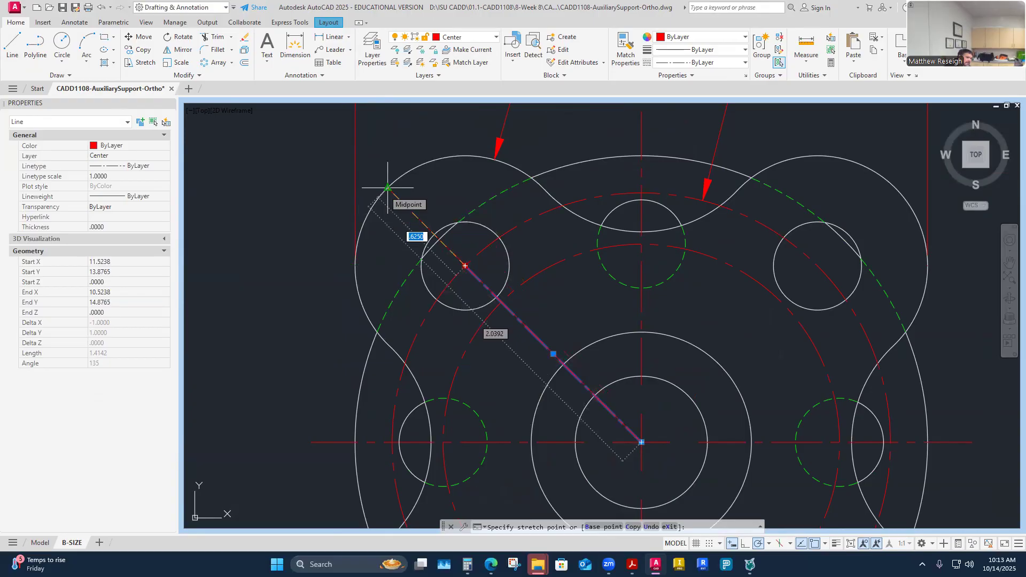
{"action": "key", "text": "Escape"}
{"action": "key", "text": "Escape"}
{"action": "scroll", "coordinate": [467, 311], "scroll_direction": "down", "scroll_amount": 4}
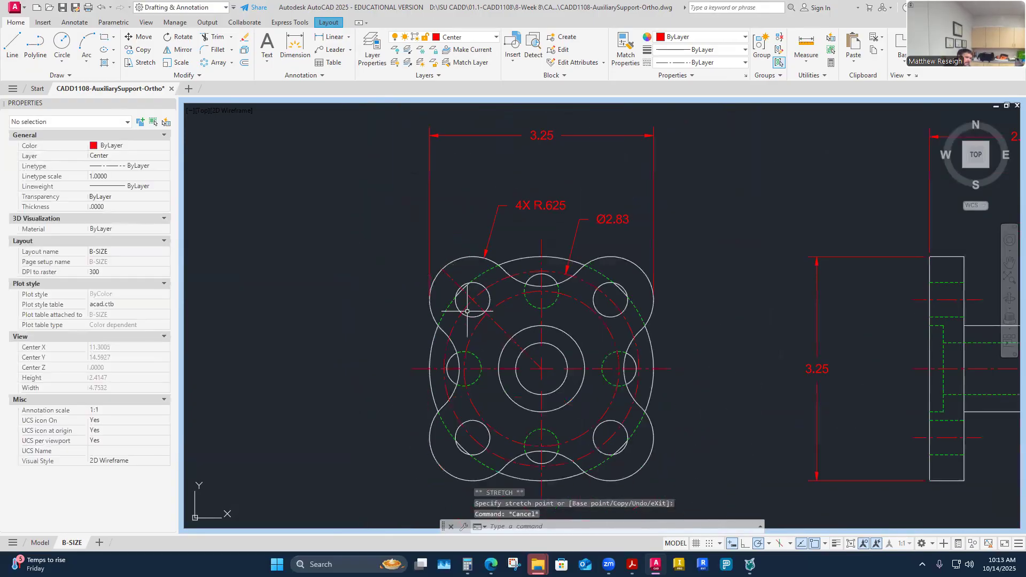
- Extend the outer end of the upper-left diagonal centerline a further .25 past the lobe arc
{"action": "scroll", "coordinate": [464, 316], "scroll_direction": "up", "scroll_amount": 4}
{"action": "left_click", "coordinate": [458, 316]}
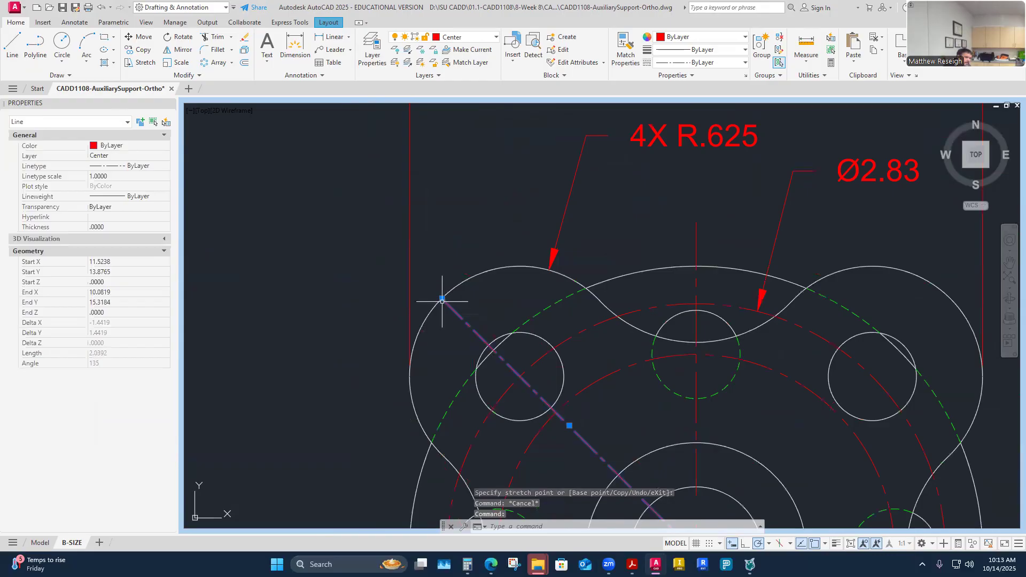
{"action": "left_click", "coordinate": [442, 298]}
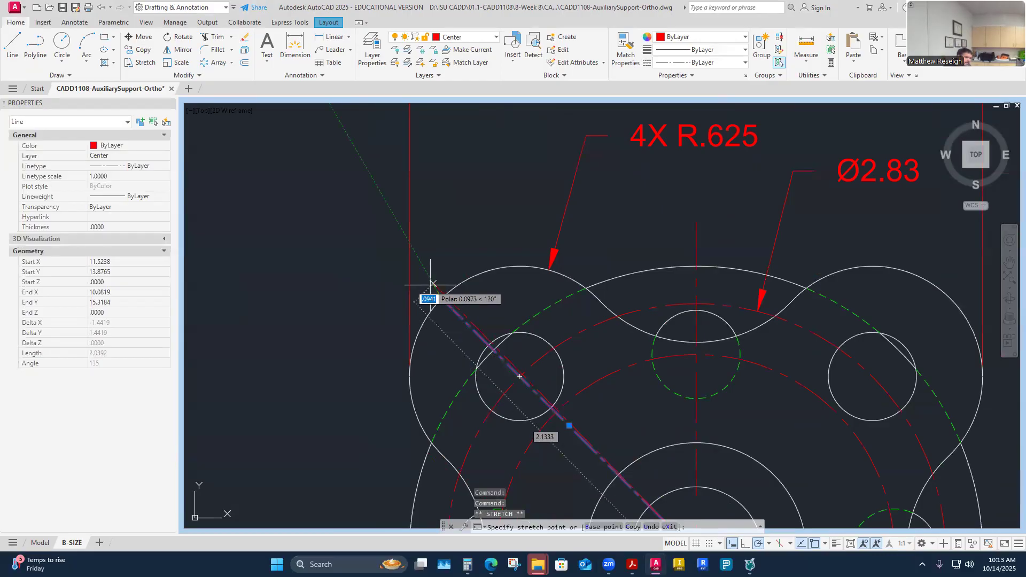
{"action": "type", "text": "."}
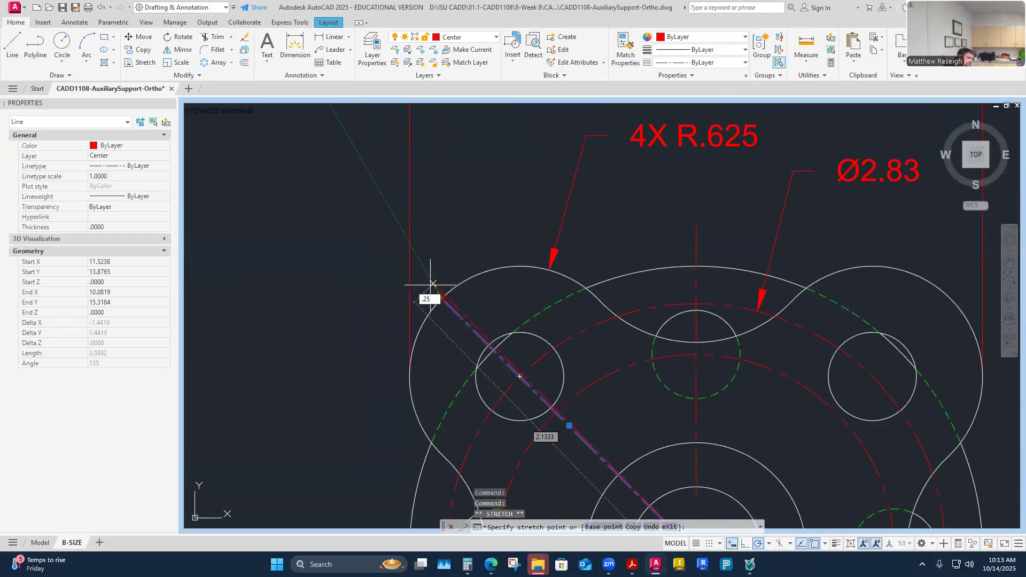
{"action": "type", "text": "25"}
{"action": "key", "text": "Return"}
{"action": "key", "text": "Escape"}
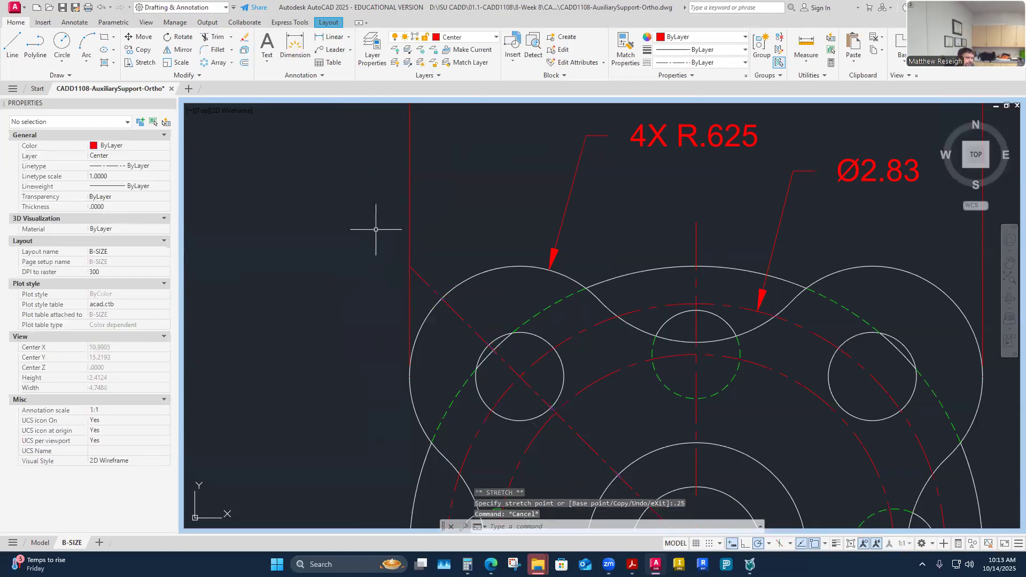
{"action": "scroll", "coordinate": [403, 275], "scroll_direction": "down", "scroll_amount": 3}
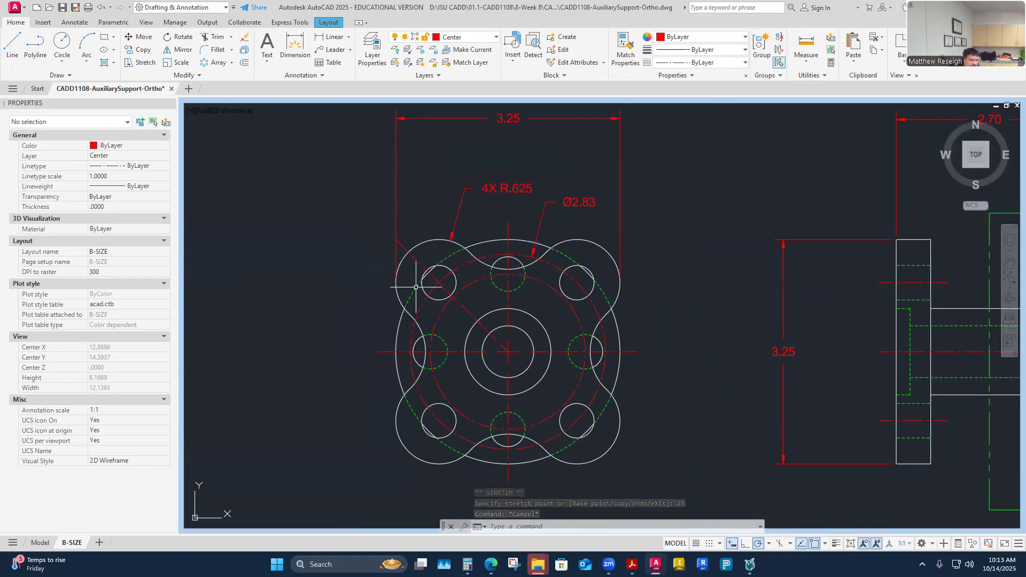
{"action": "scroll", "coordinate": [479, 266], "scroll_direction": "down", "scroll_amount": 3}
{"action": "scroll", "coordinate": [483, 275], "scroll_direction": "up", "scroll_amount": 3}
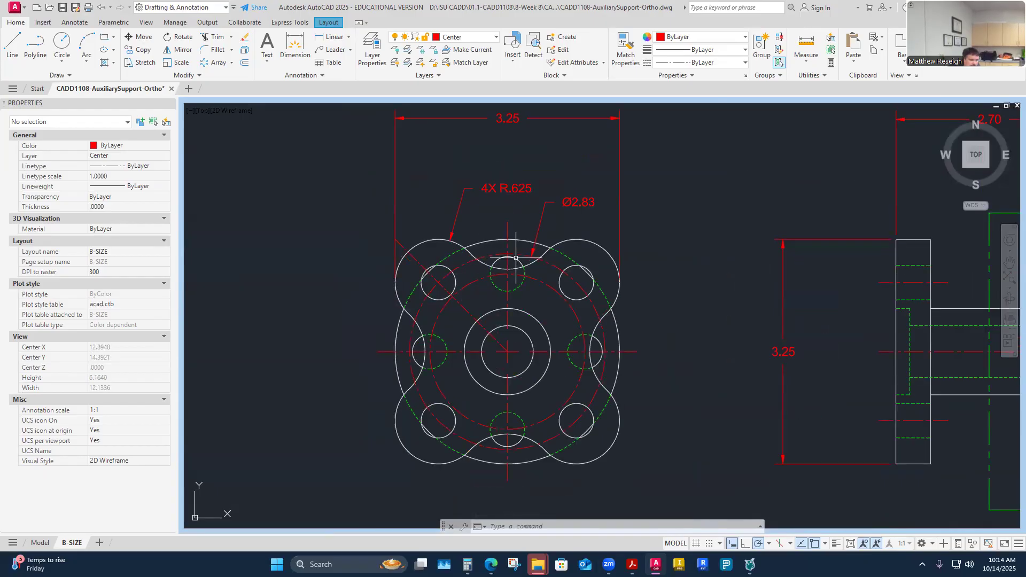
{"action": "left_click", "coordinate": [425, 241]}
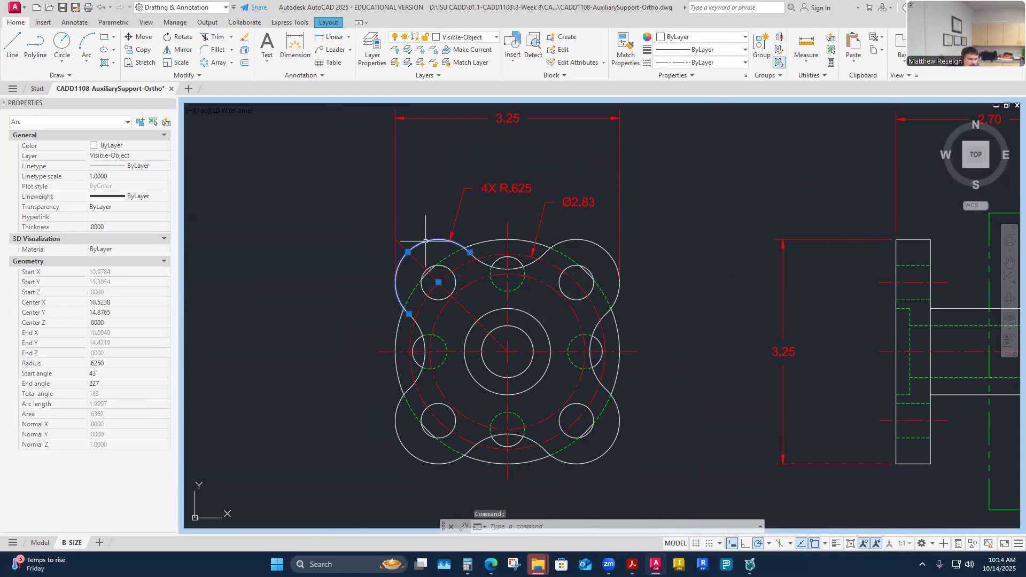
{"action": "key", "text": "Escape"}
{"action": "left_click", "coordinate": [578, 202]}
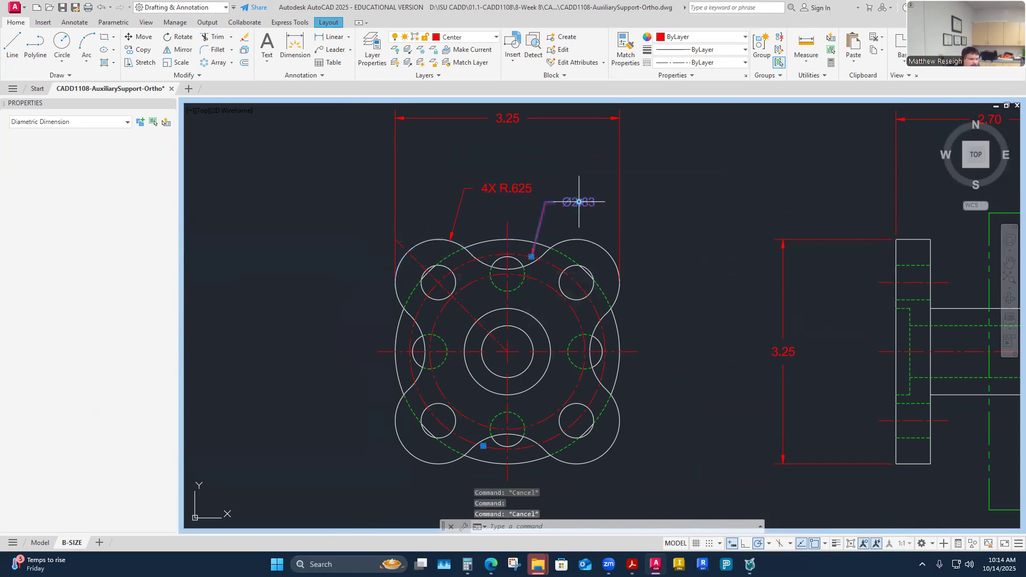
{"action": "mouse_move", "coordinate": [579, 202]}
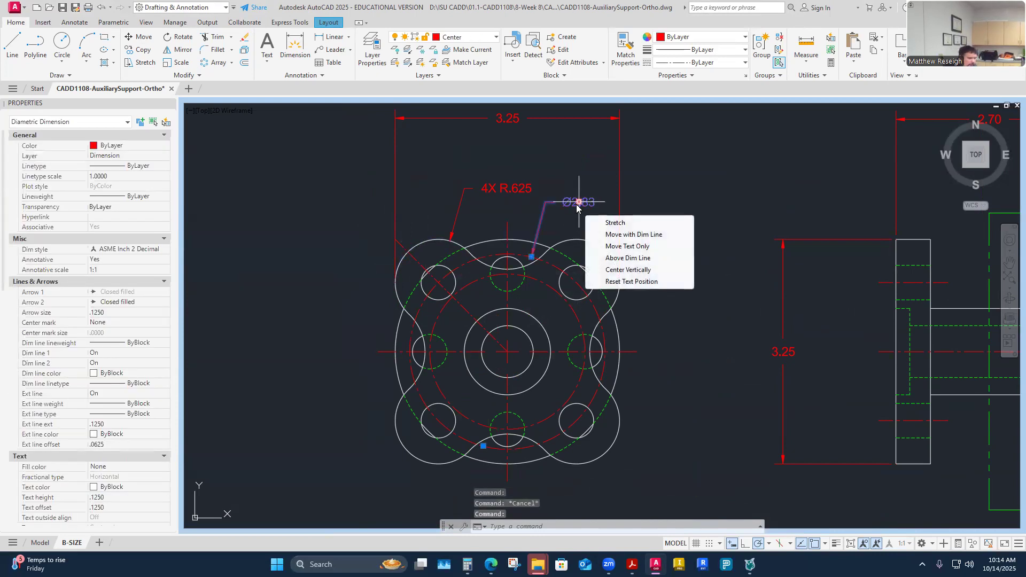
{"action": "key", "text": "Escape"}
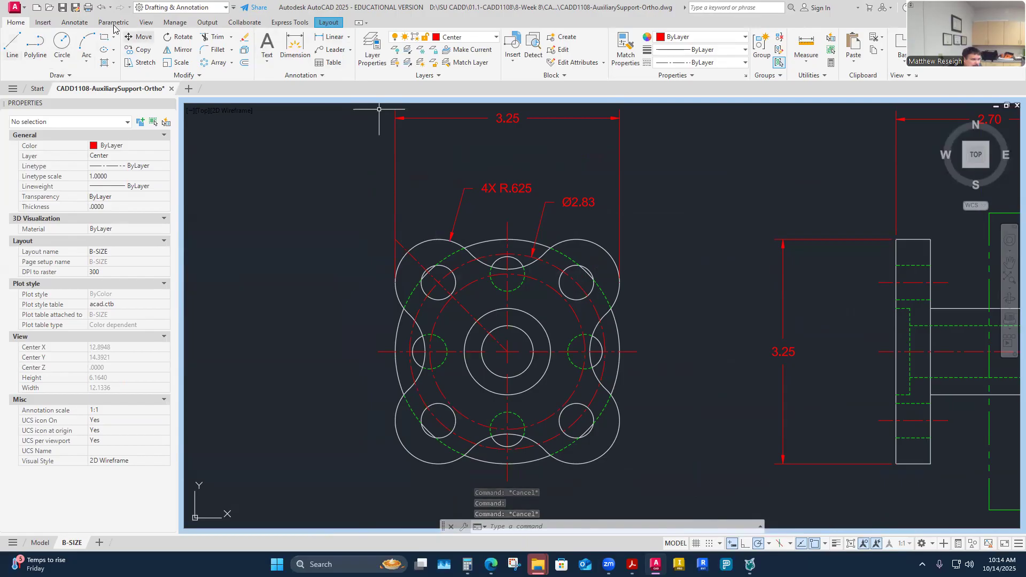
- Add an angular dimension between the vertical centerline and the upper-left diagonal centerline, placing it above the 4X R.625 note
{"action": "left_click", "coordinate": [80, 24]}
{"action": "left_click", "coordinate": [241, 62]}
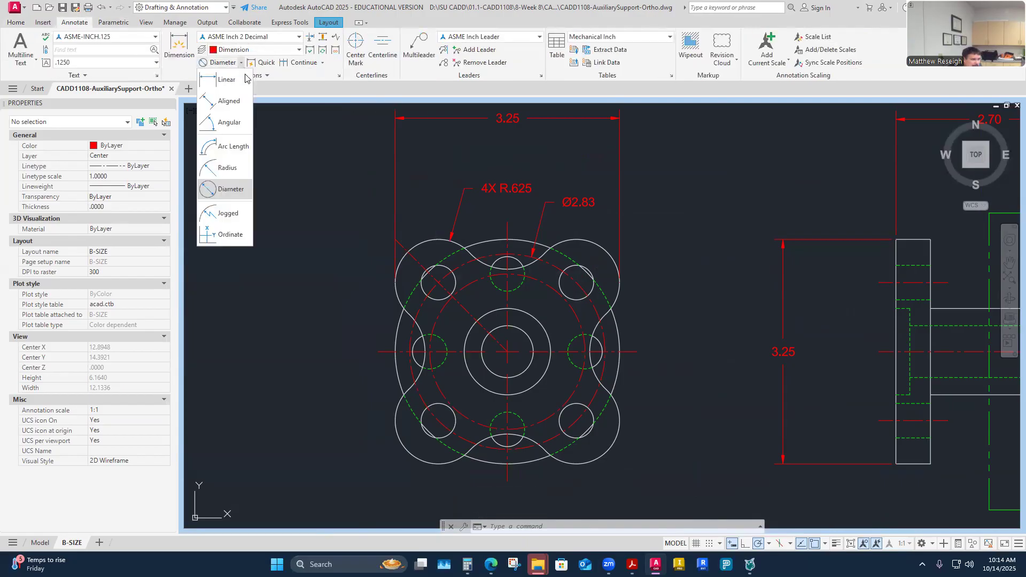
{"action": "left_click", "coordinate": [233, 123]}
{"action": "scroll", "coordinate": [501, 309], "scroll_direction": "up", "scroll_amount": 2}
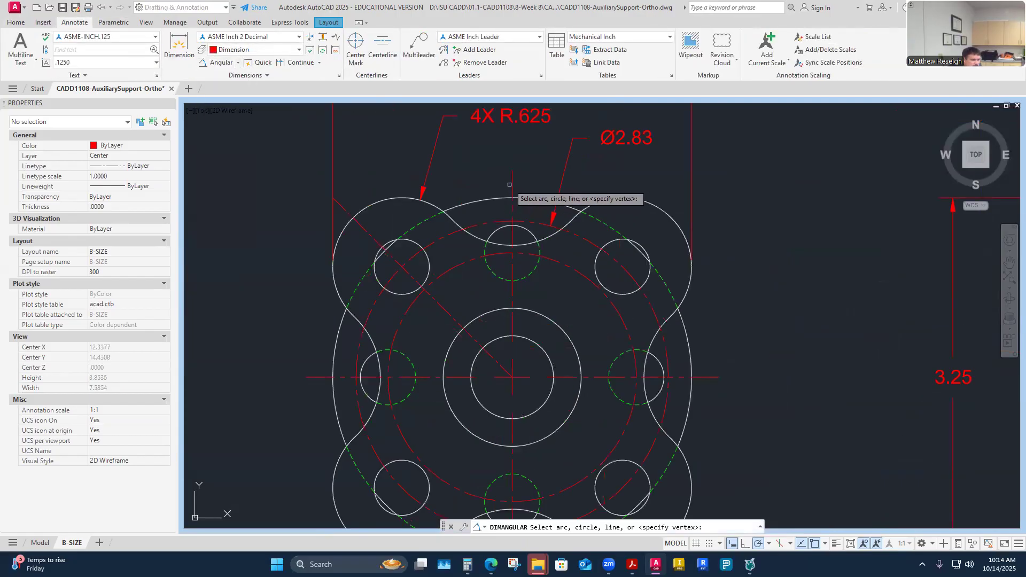
{"action": "left_click", "coordinate": [512, 187]}
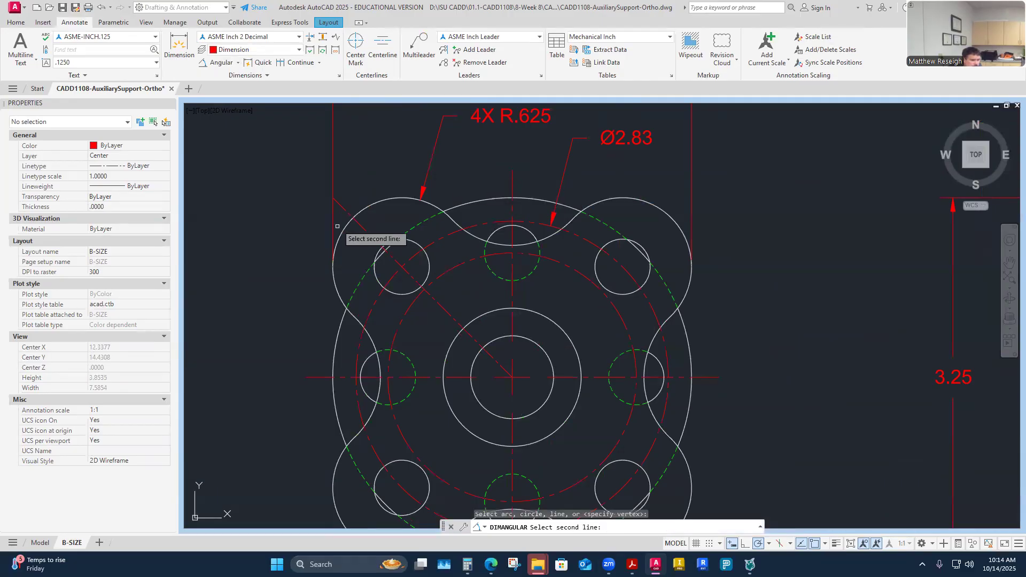
{"action": "left_click", "coordinate": [365, 231]}
{"action": "scroll", "coordinate": [366, 230], "scroll_direction": "down", "scroll_amount": 2}
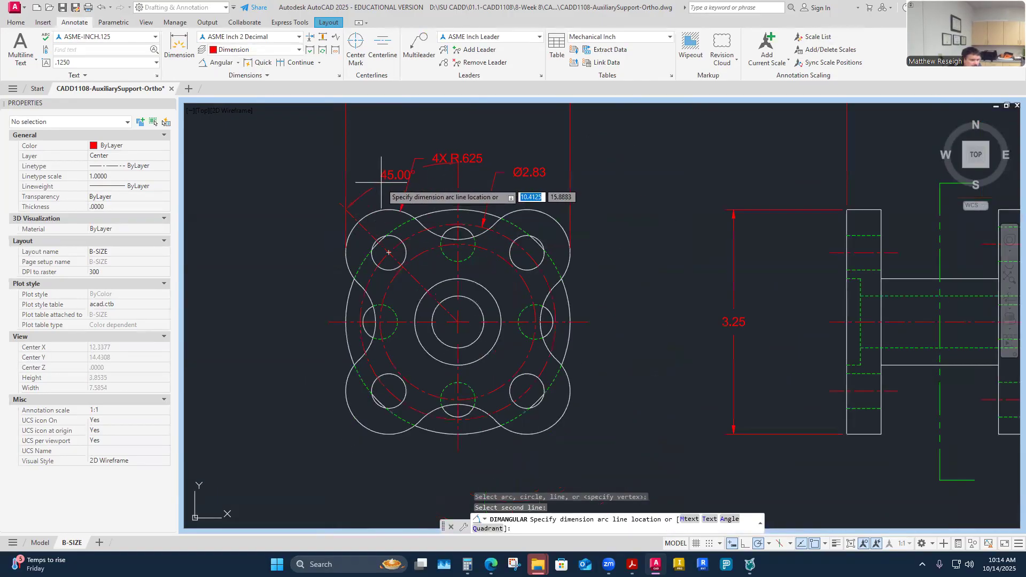
{"action": "left_click", "coordinate": [391, 147]}
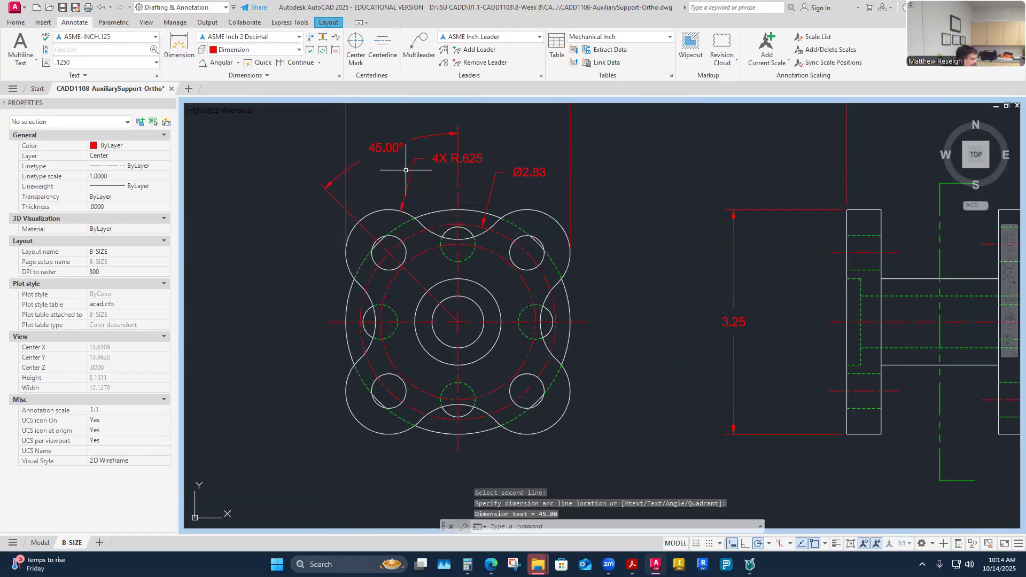
{"action": "key", "text": "Escape"}
{"action": "left_click", "coordinate": [376, 146]}
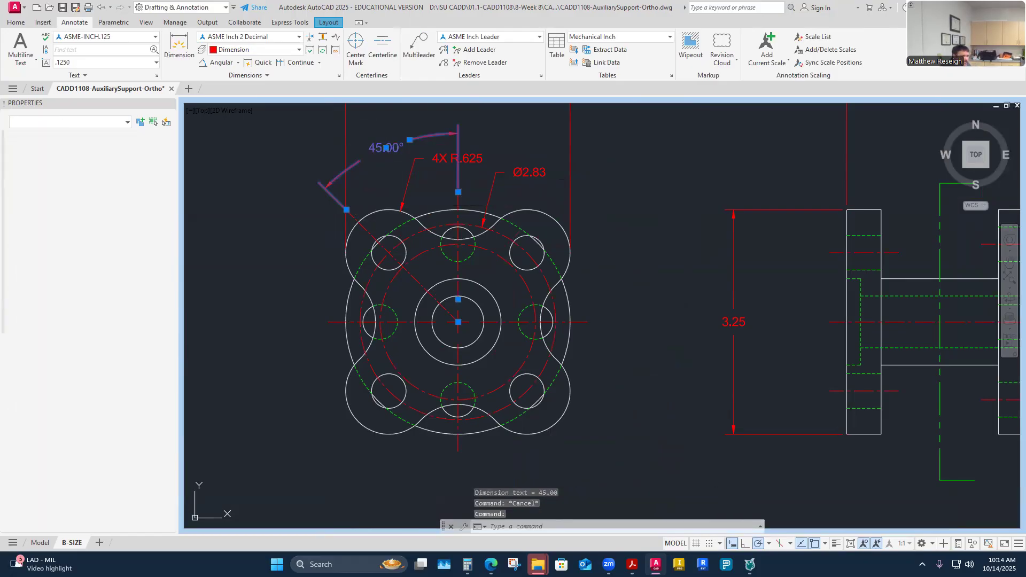
{"action": "double_click", "coordinate": [368, 156]}
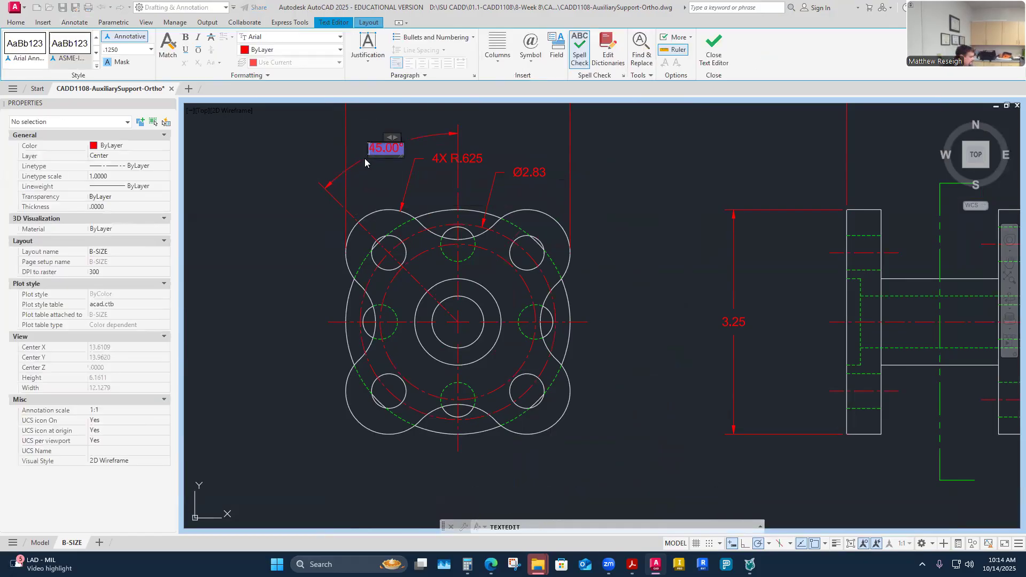
{"action": "type", "text": "4"}
{"action": "type", "text": "X"}
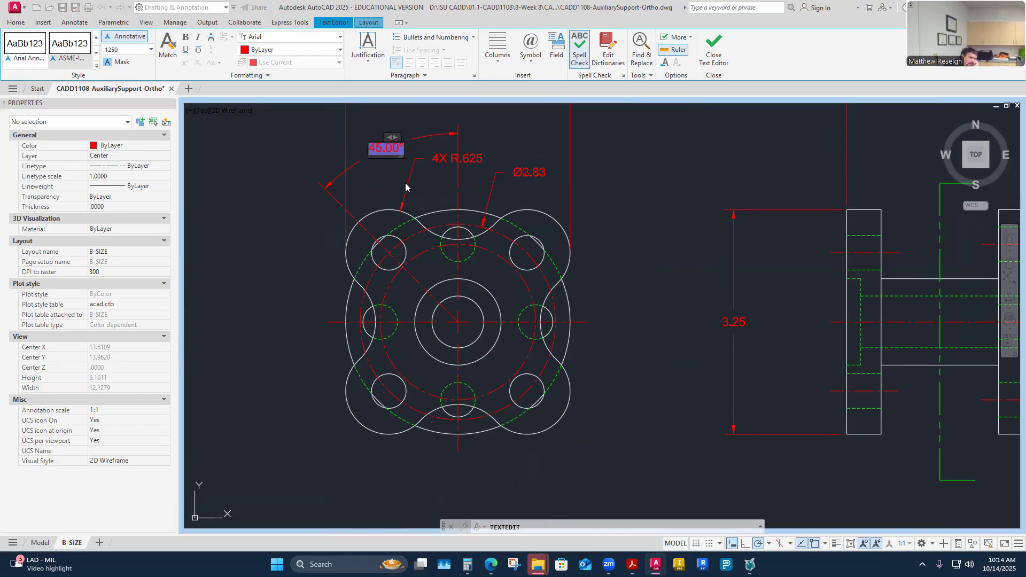
{"action": "left_click", "coordinate": [435, 121]}
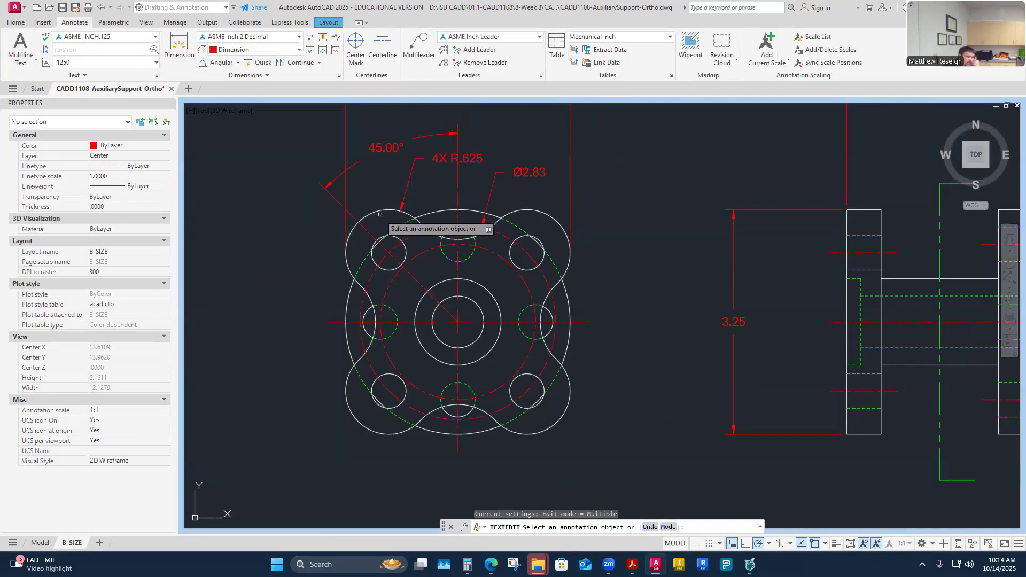
{"action": "scroll", "coordinate": [449, 208], "scroll_direction": "down", "scroll_amount": 2}
{"action": "scroll", "coordinate": [473, 166], "scroll_direction": "up", "scroll_amount": 2}
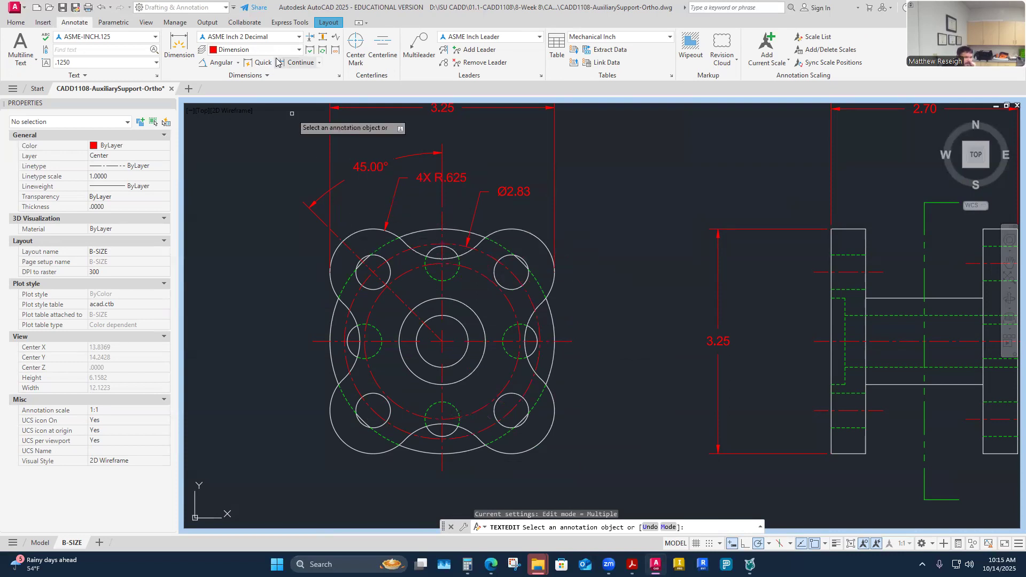
{"action": "left_click", "coordinate": [225, 65]}
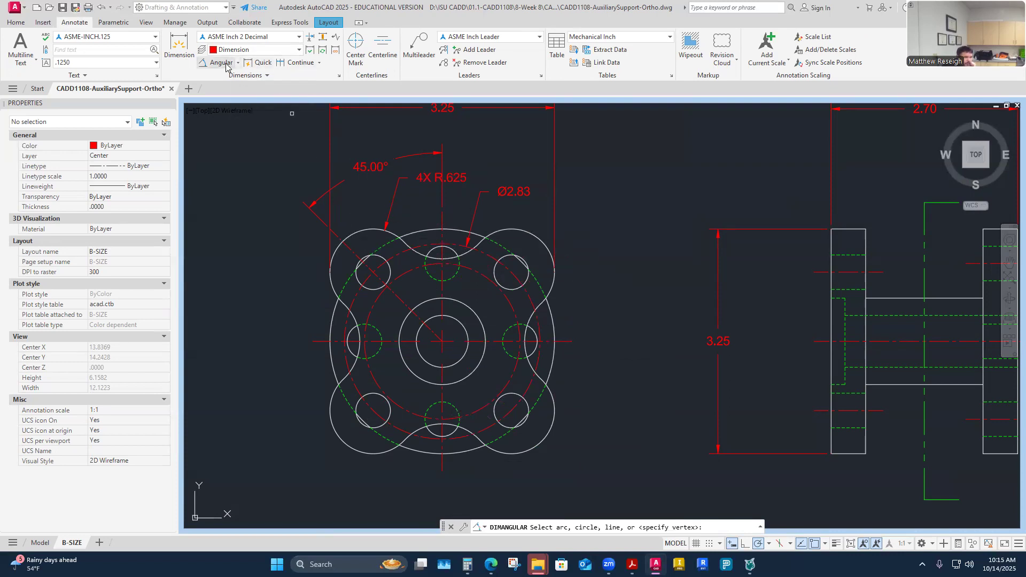
{"action": "left_click", "coordinate": [353, 251]}
{"action": "key", "text": "Escape"}
{"action": "key", "text": "Escape"}
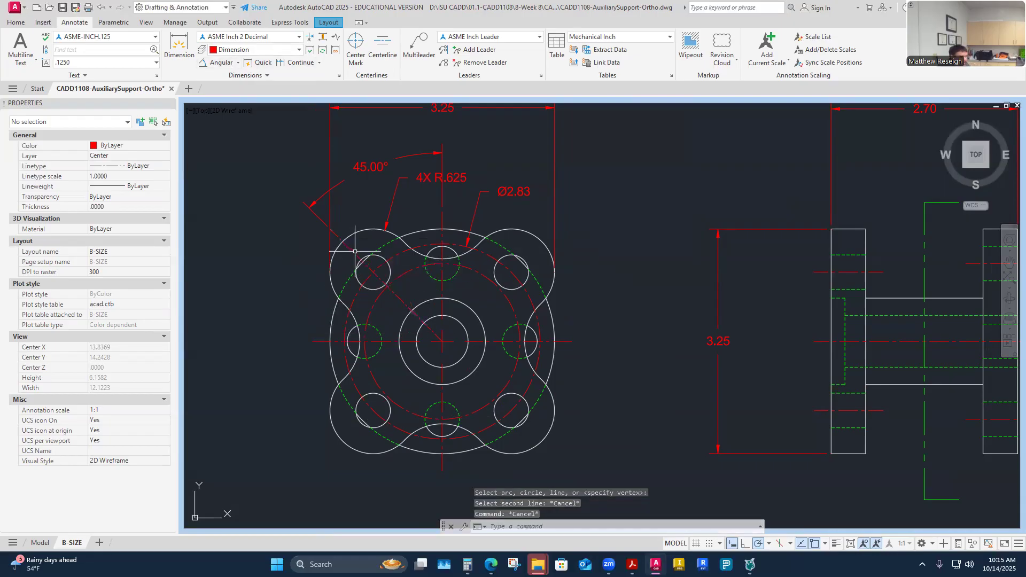
- Draw a diagonal centerline from the flange's center to the center of the lower-left bolt hole
{"action": "left_click", "coordinate": [16, 22]}
{"action": "left_click", "coordinate": [21, 47]}
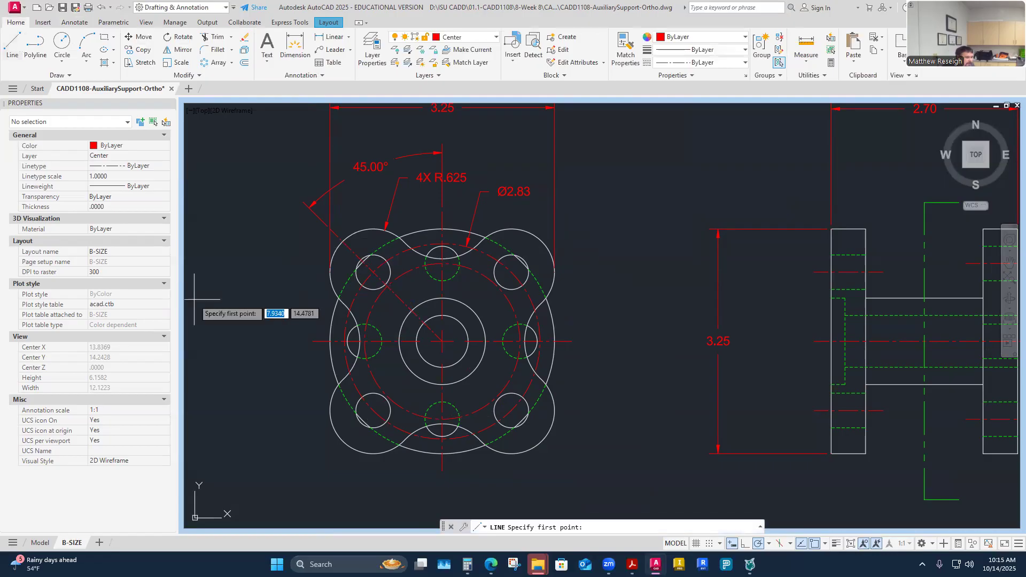
{"action": "left_click", "coordinate": [443, 341]}
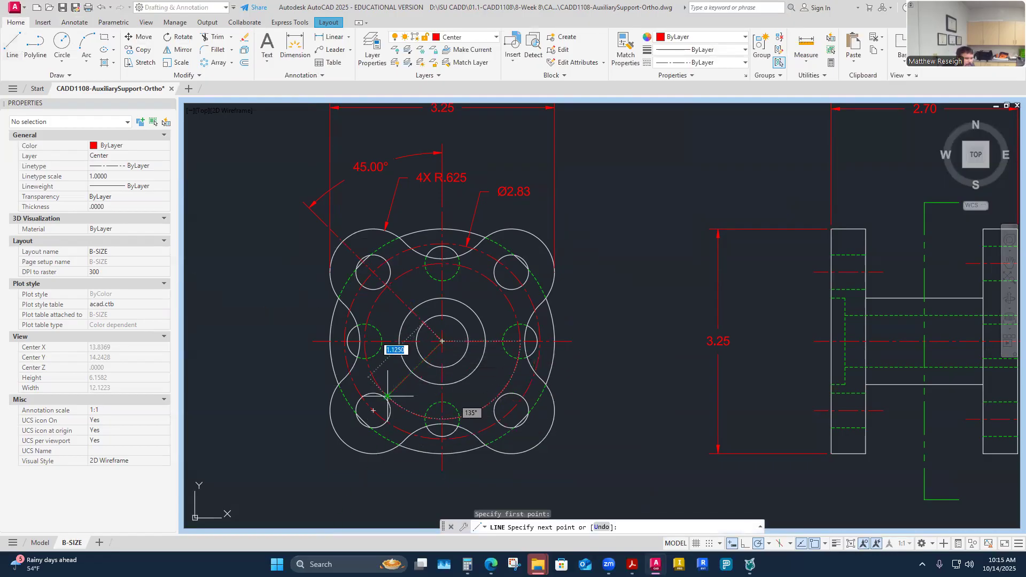
{"action": "scroll", "coordinate": [371, 414], "scroll_direction": "up", "scroll_amount": 4}
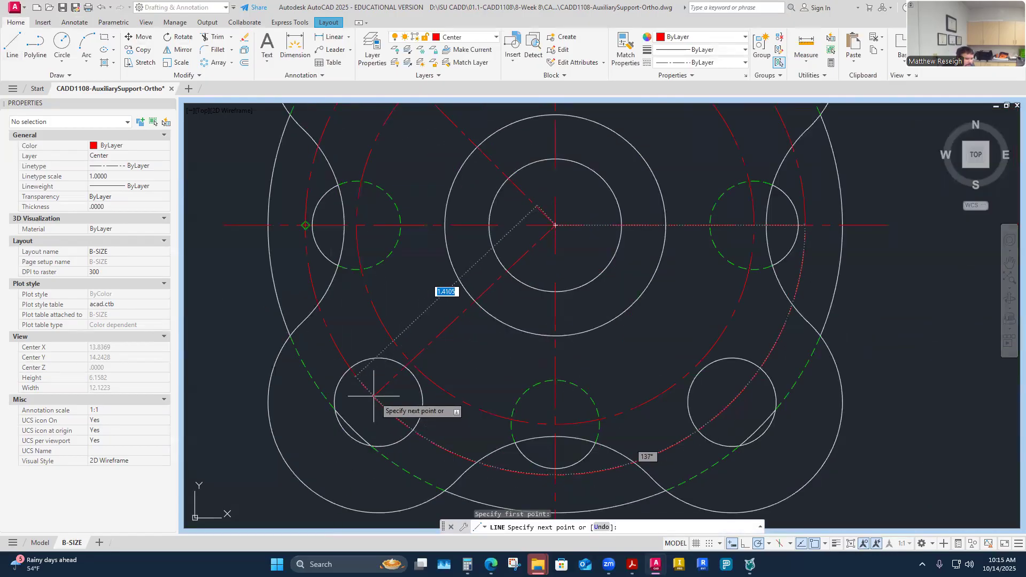
{"action": "left_click", "coordinate": [377, 402]}
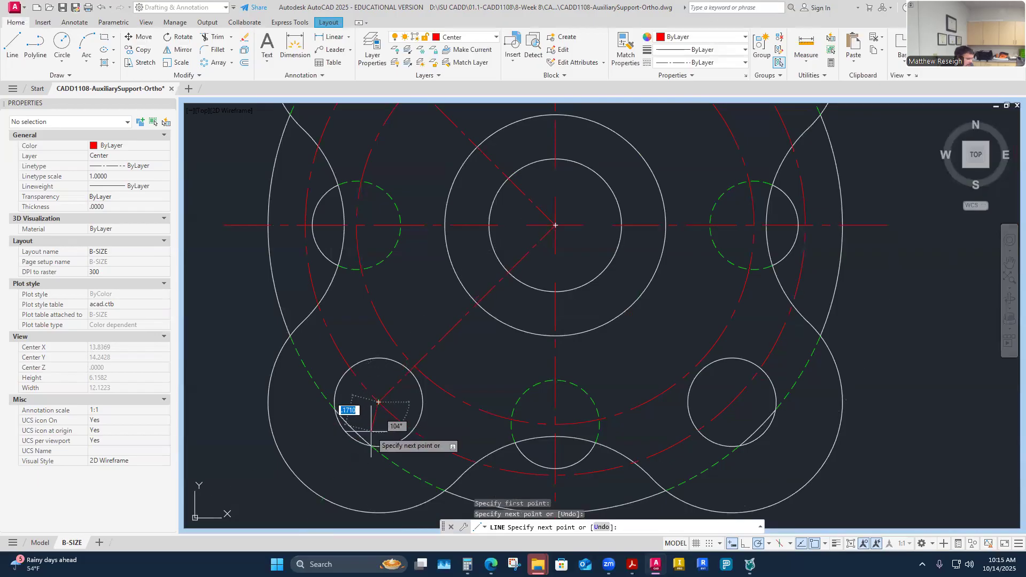
{"action": "key", "text": "Escape"}
- Stretch the outer end of the lower-left diagonal centerline outward along its direction by .75
{"action": "left_click", "coordinate": [388, 391]}
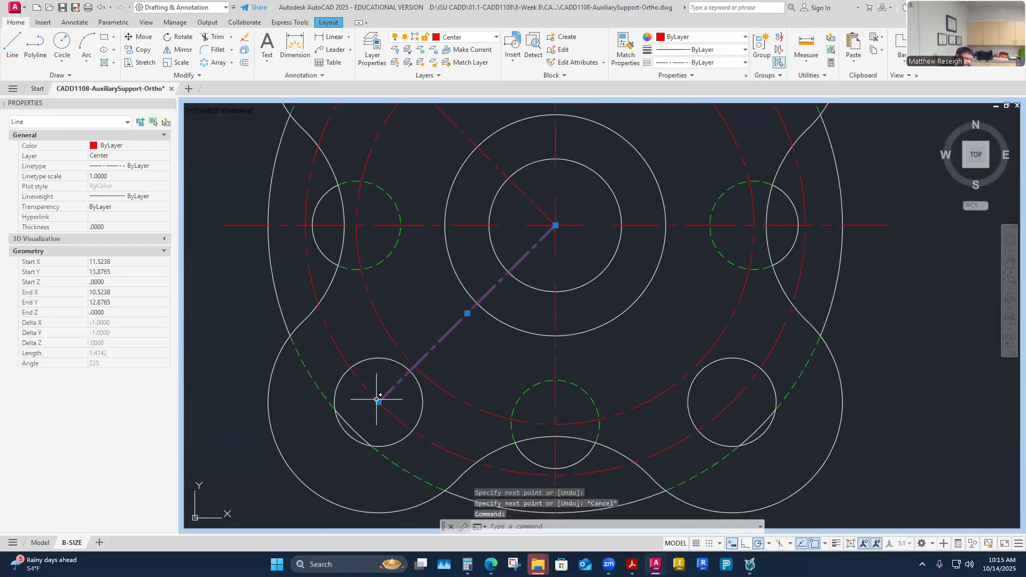
{"action": "left_click", "coordinate": [379, 401]}
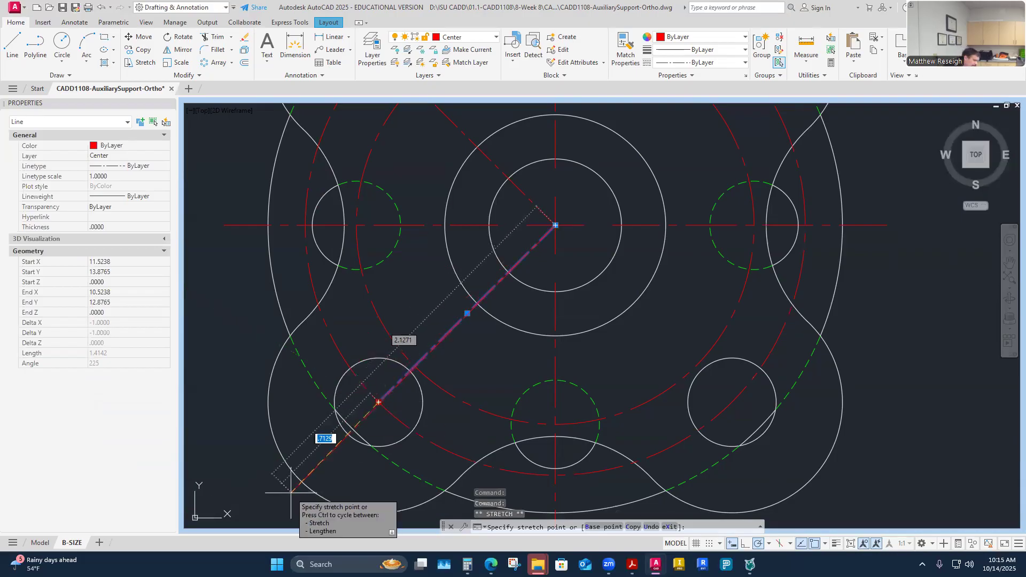
{"action": "type", "text": ".75"}
{"action": "key", "text": "Return"}
{"action": "scroll", "coordinate": [290, 493], "scroll_direction": "down", "scroll_amount": 5}
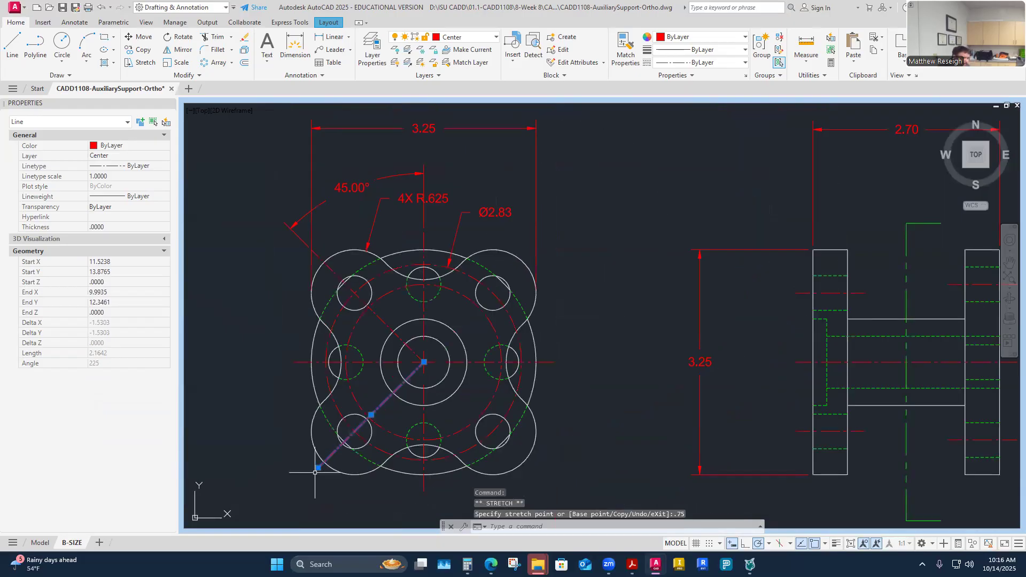
- Pull the outer end of the lower-left diagonal centerline back to the lower-left lobe arc
{"action": "scroll", "coordinate": [313, 470], "scroll_direction": "up", "scroll_amount": 5}
{"action": "key", "text": "Escape"}
{"action": "left_click", "coordinate": [324, 458]}
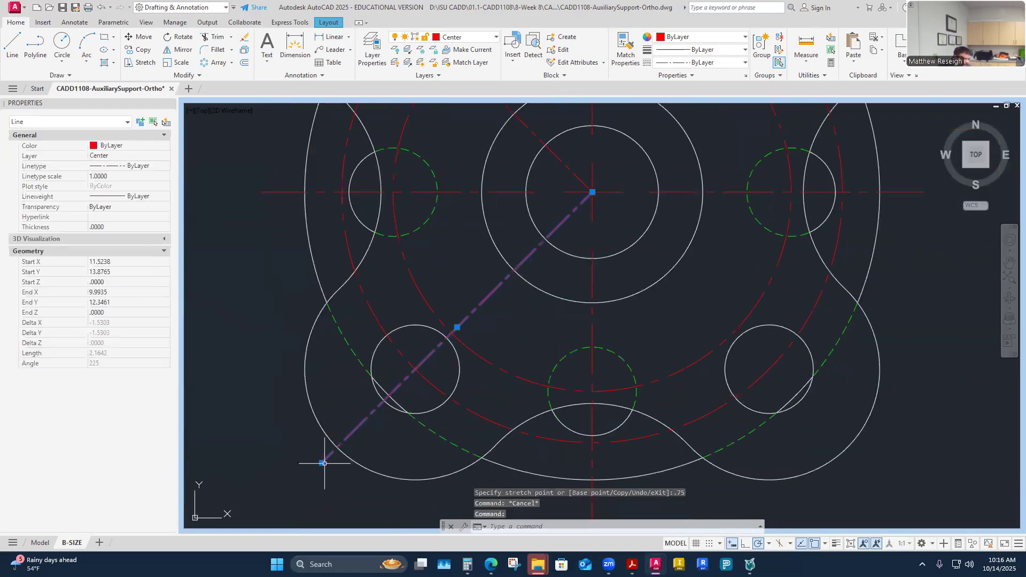
{"action": "left_click", "coordinate": [322, 462]}
{"action": "left_click", "coordinate": [337, 447]}
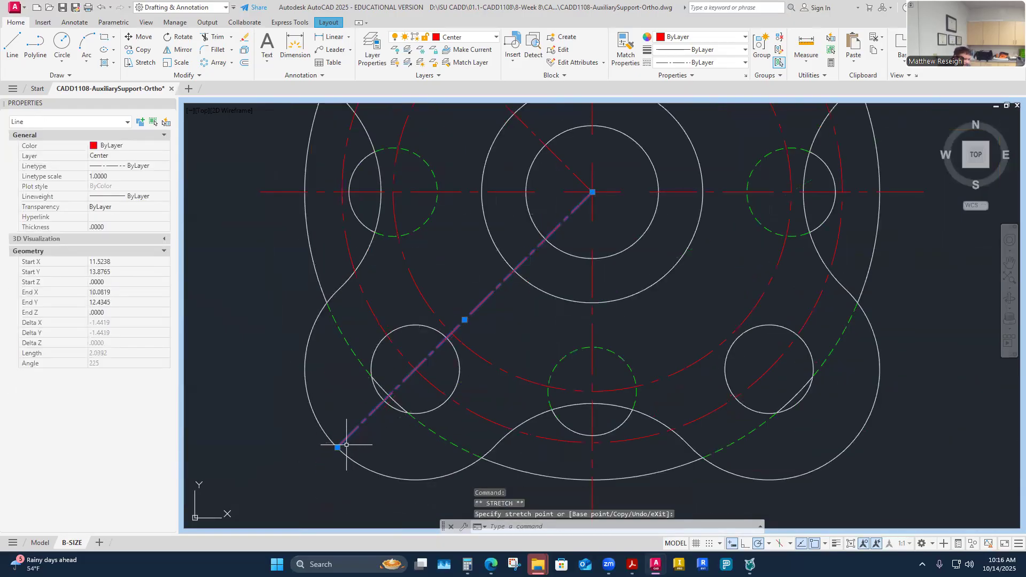
- Extend the outer end of the lower-left diagonal centerline .25 beyond the lobe arc
{"action": "left_click", "coordinate": [337, 446]}
{"action": "type", "text": ".25"}
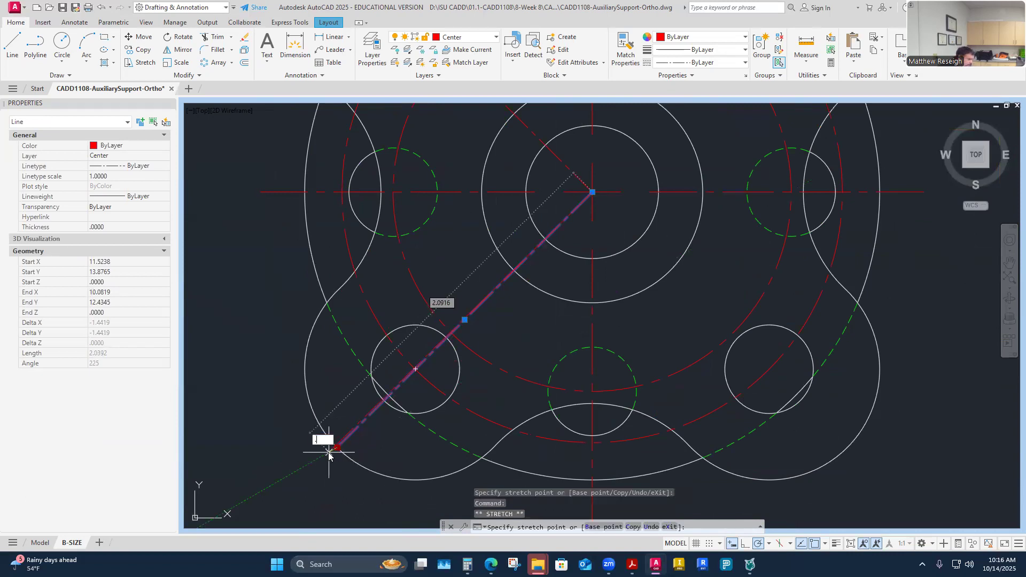
{"action": "key", "text": "Return"}
{"action": "key", "text": "Escape"}
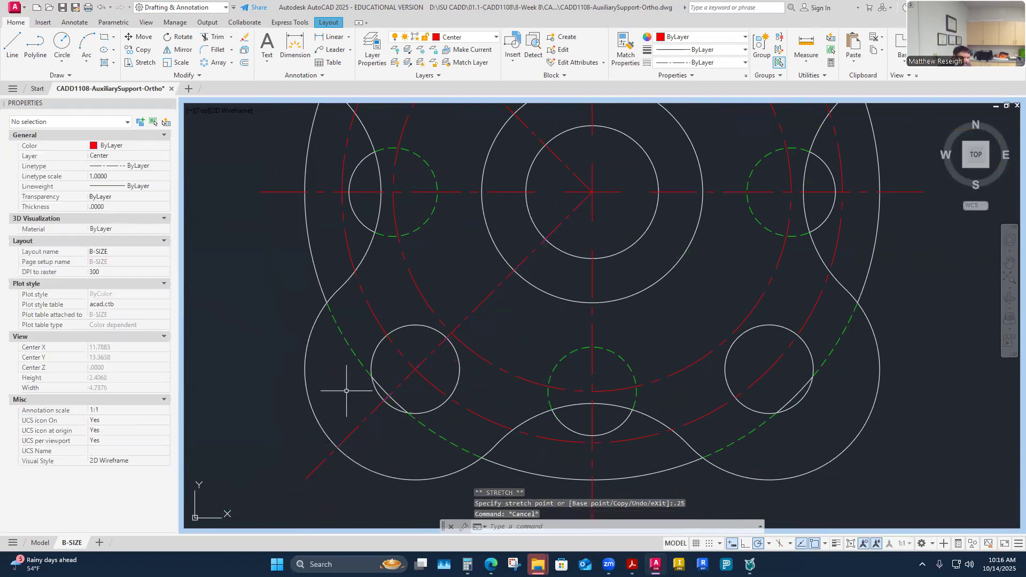
- Add an angular dimension between the upper-left and lower-left diagonal centerlines, placing it outside the flange's left edge
{"action": "scroll", "coordinate": [346, 391], "scroll_direction": "down", "scroll_amount": 2}
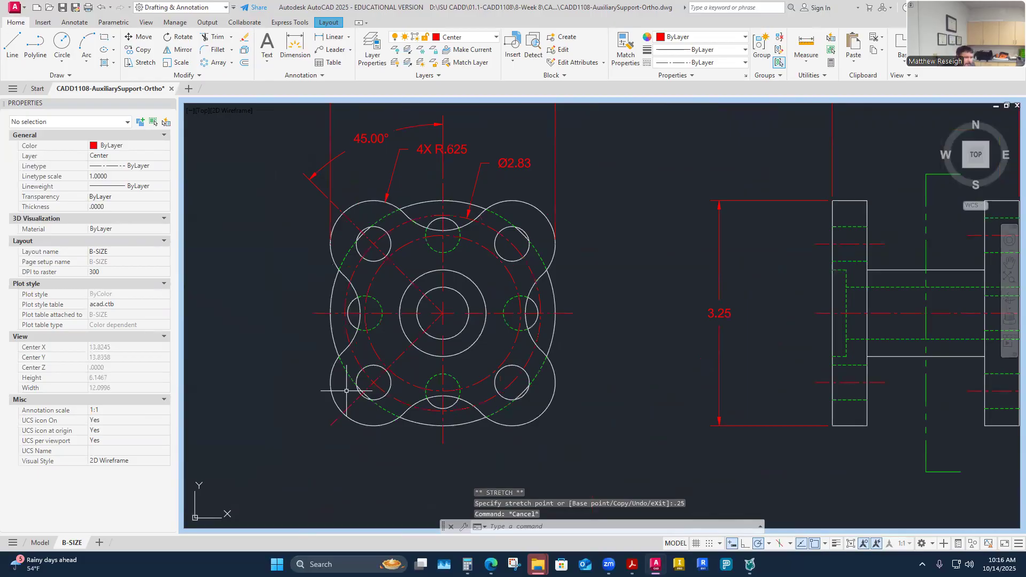
{"action": "left_click", "coordinate": [74, 22]}
{"action": "left_click", "coordinate": [216, 63]}
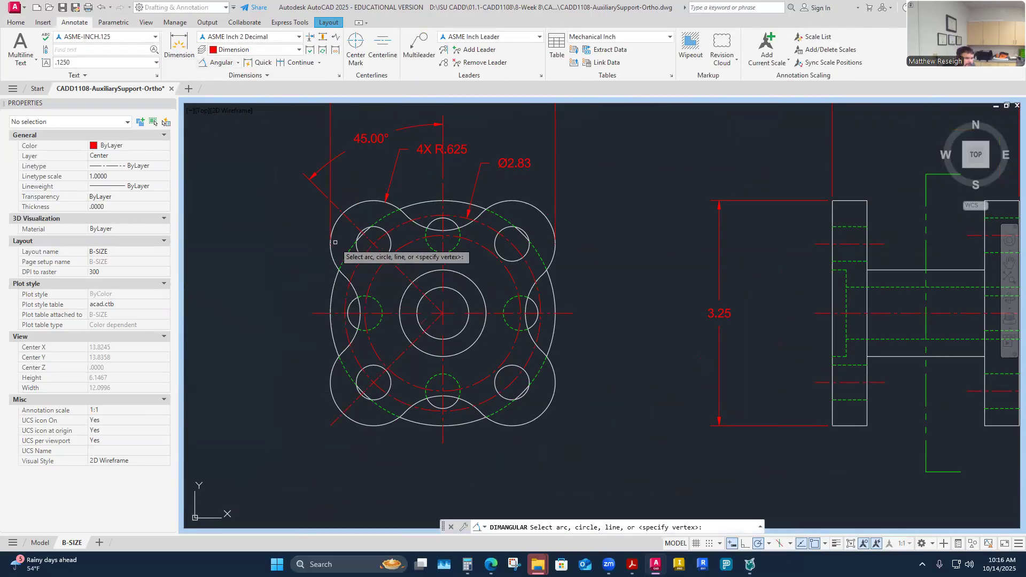
{"action": "left_click", "coordinate": [351, 221]}
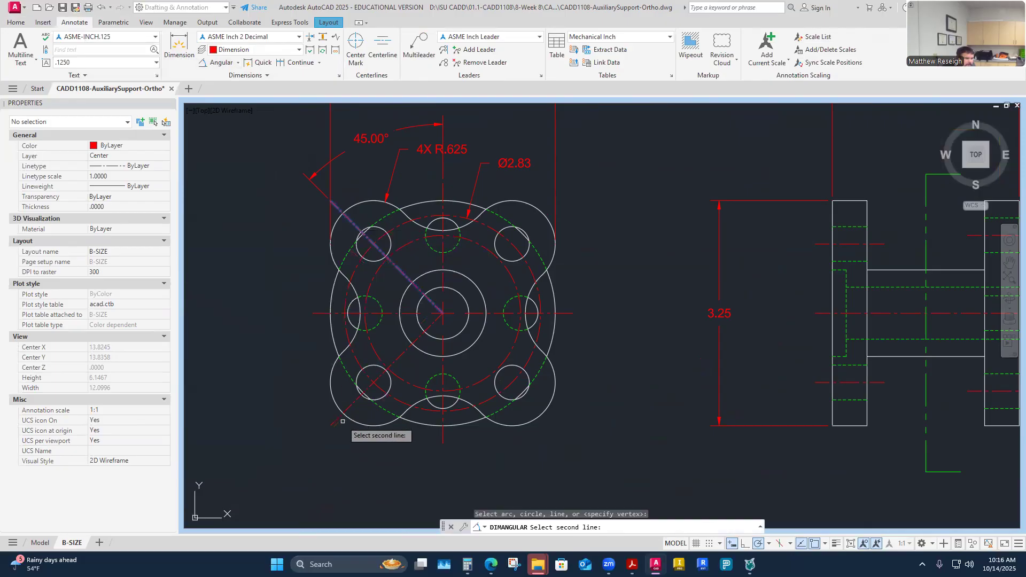
{"action": "left_click", "coordinate": [350, 406]}
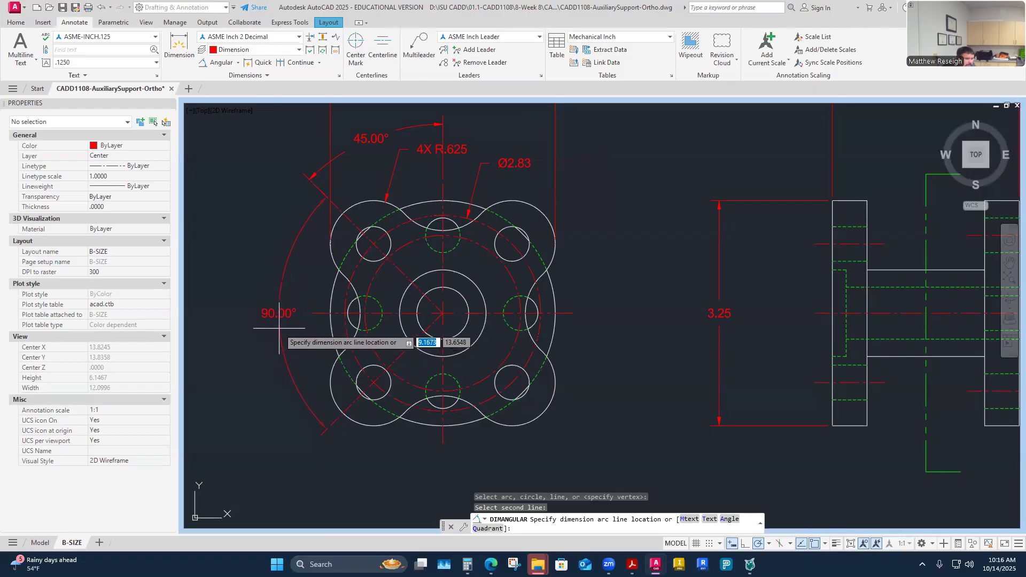
{"action": "left_click", "coordinate": [272, 314]}
- Prefix the angular dimension between the two diagonal centerlines with 4X so it reads 4X 90.00°
{"action": "double_click", "coordinate": [271, 314]}
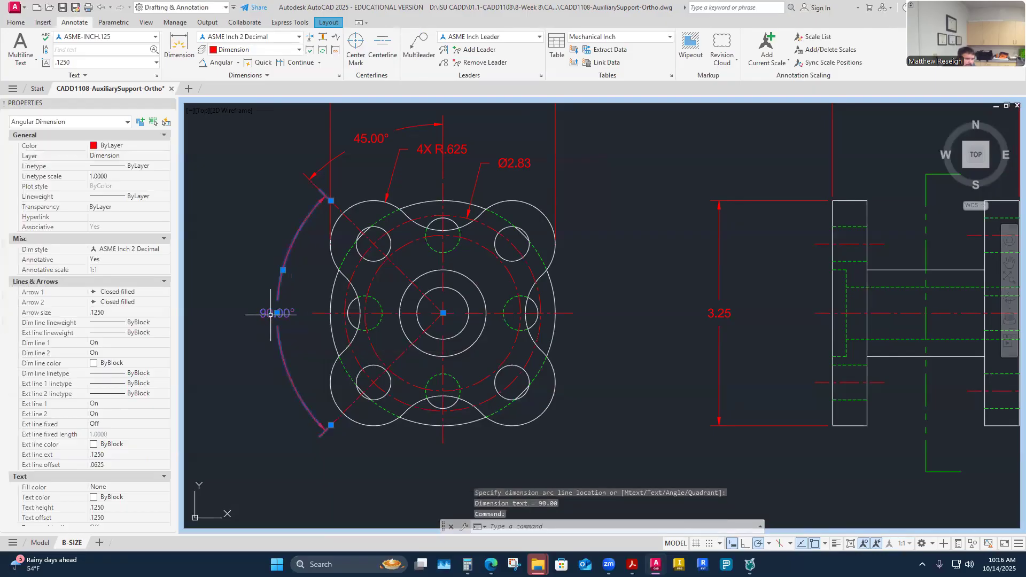
{"action": "type", "text": "4X 90.00°"}
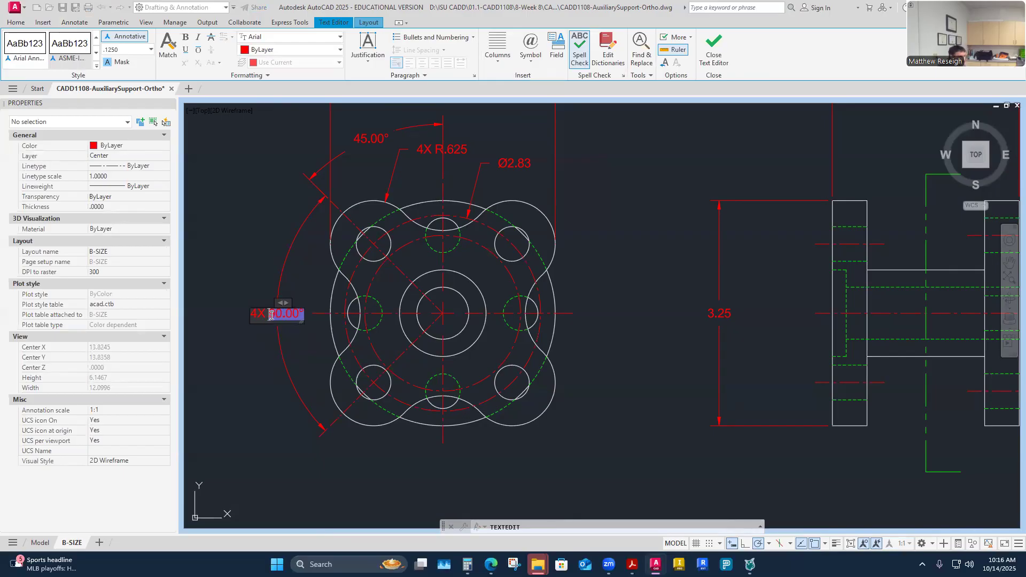
{"action": "left_click", "coordinate": [255, 242]}
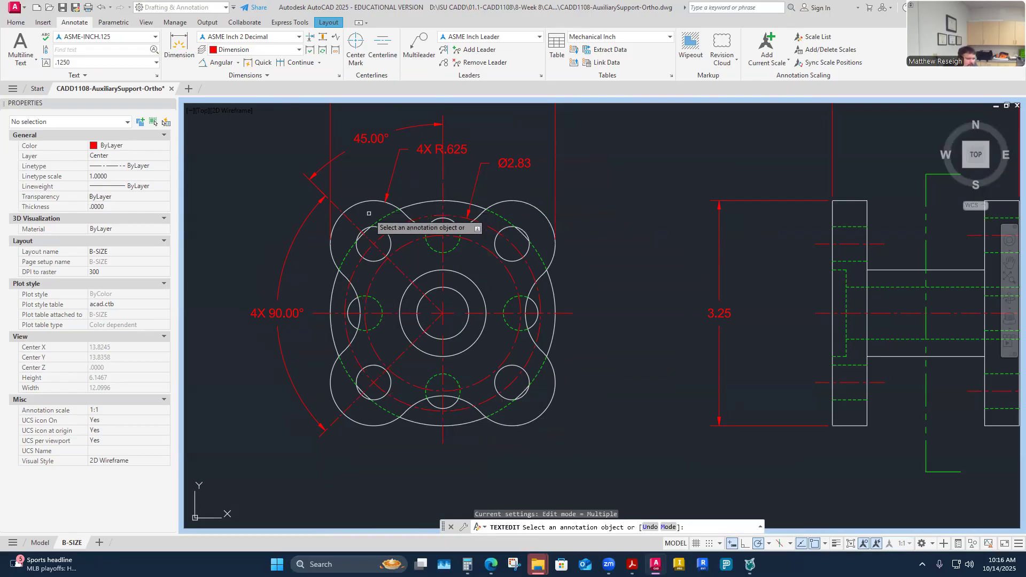
{"action": "scroll", "coordinate": [350, 257], "scroll_direction": "down", "scroll_amount": 4}
{"action": "scroll", "coordinate": [348, 251], "scroll_direction": "up", "scroll_amount": 4}
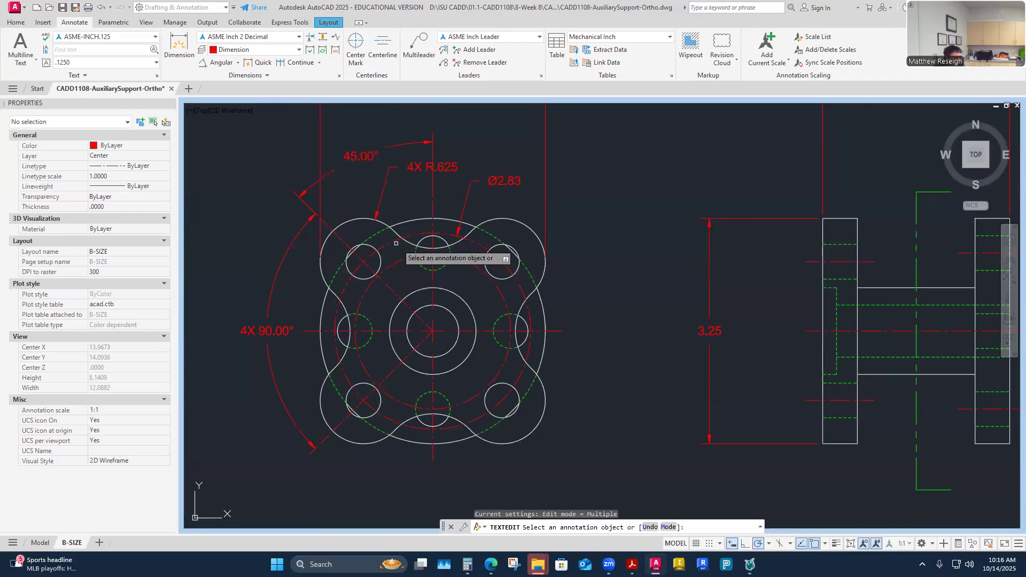
{"action": "key", "text": "Escape"}
{"action": "key", "text": "Escape"}
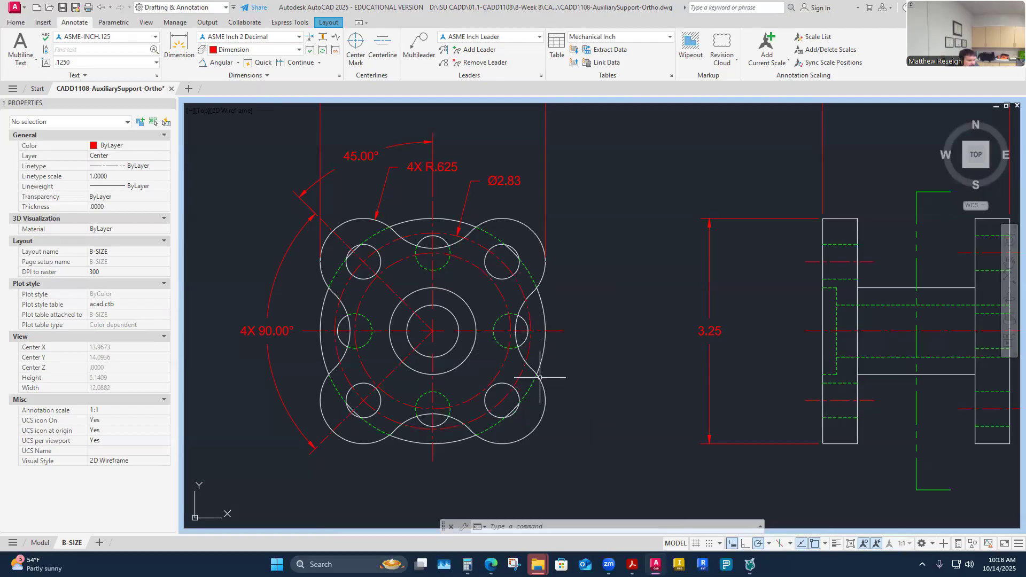
- Examine the front, side and section views, including the upper-right lobe arc and bolt hole of the flange
{"action": "scroll", "coordinate": [513, 350], "scroll_direction": "down", "scroll_amount": 1}
{"action": "scroll", "coordinate": [553, 365], "scroll_direction": "up", "scroll_amount": 1}
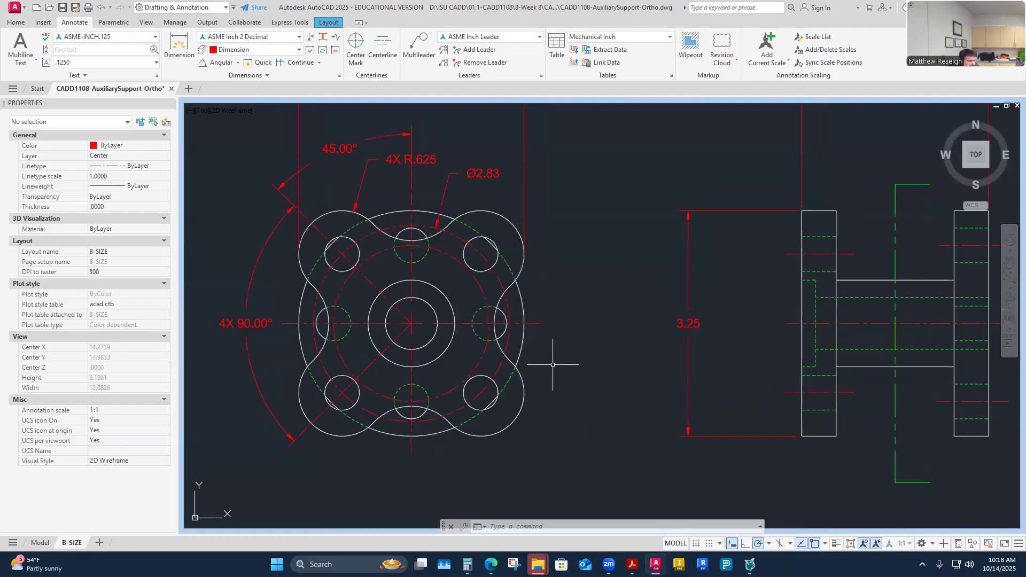
{"action": "scroll", "coordinate": [436, 362], "scroll_direction": "down", "scroll_amount": 1}
{"action": "scroll", "coordinate": [437, 363], "scroll_direction": "down", "scroll_amount": 2}
{"action": "scroll", "coordinate": [802, 399], "scroll_direction": "up", "scroll_amount": 2}
{"action": "scroll", "coordinate": [780, 342], "scroll_direction": "up", "scroll_amount": 2}
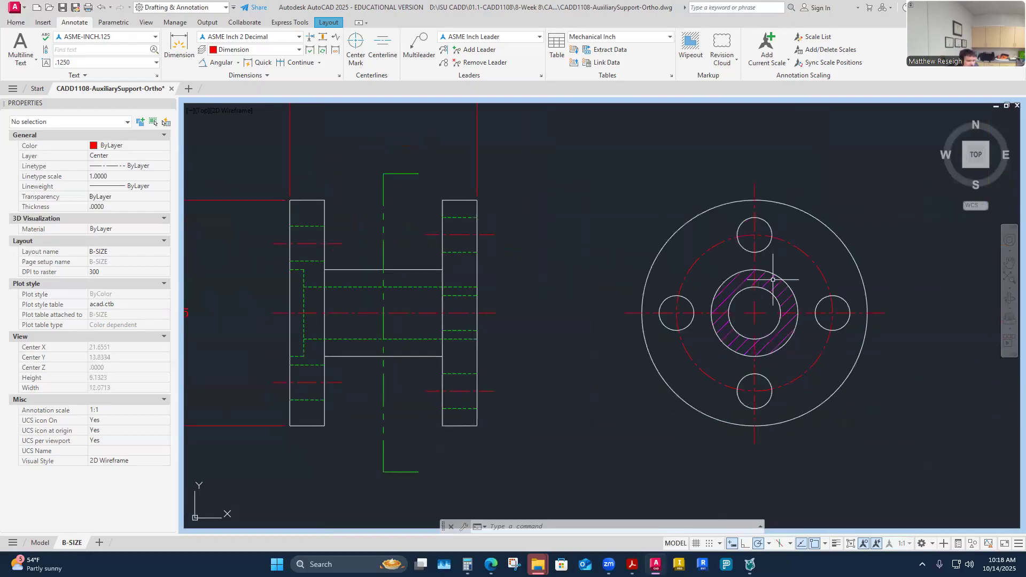
{"action": "scroll", "coordinate": [715, 333], "scroll_direction": "down", "scroll_amount": 1}
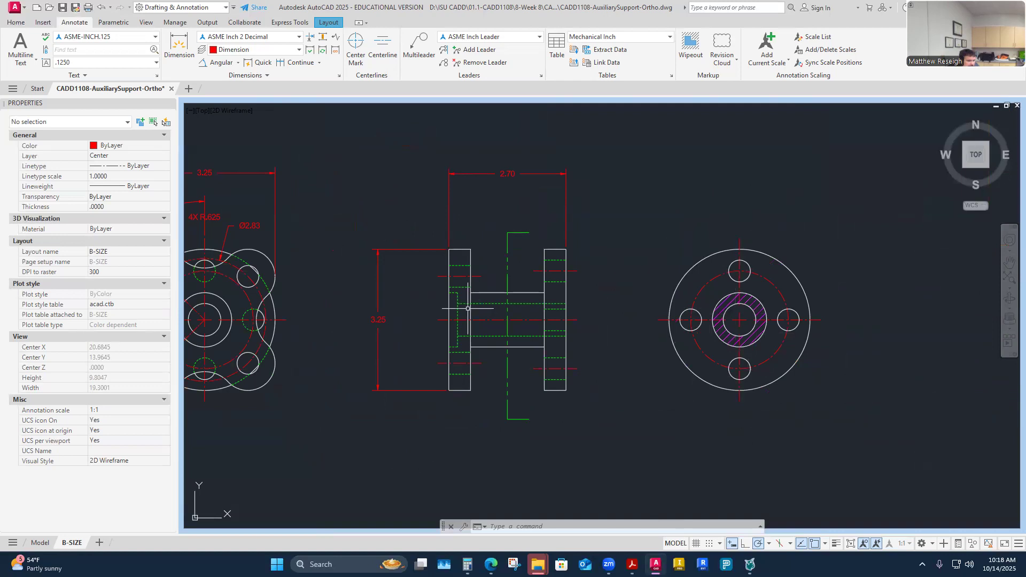
{"action": "scroll", "coordinate": [267, 236], "scroll_direction": "down", "scroll_amount": 1}
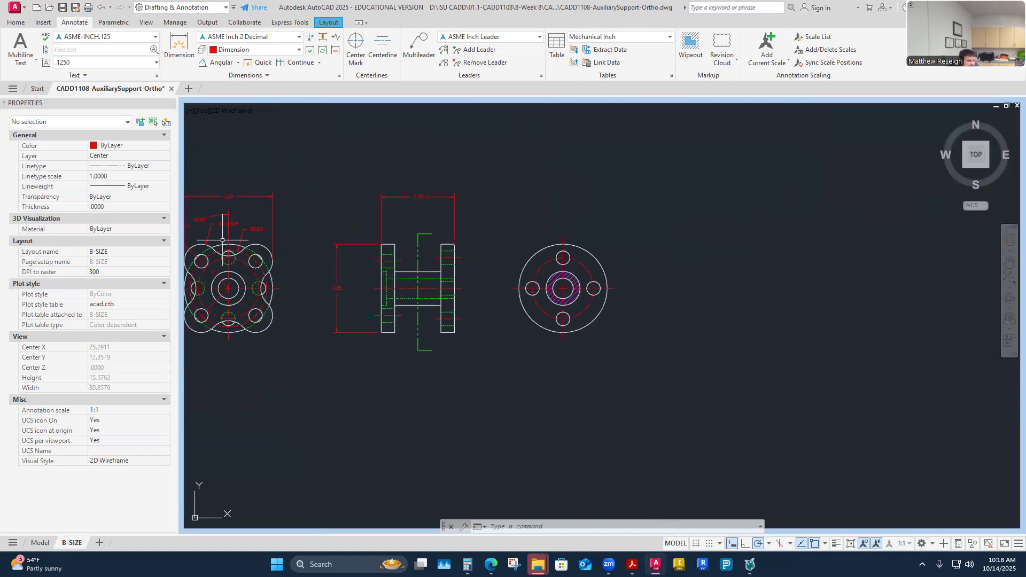
{"action": "scroll", "coordinate": [227, 254], "scroll_direction": "up", "scroll_amount": 1}
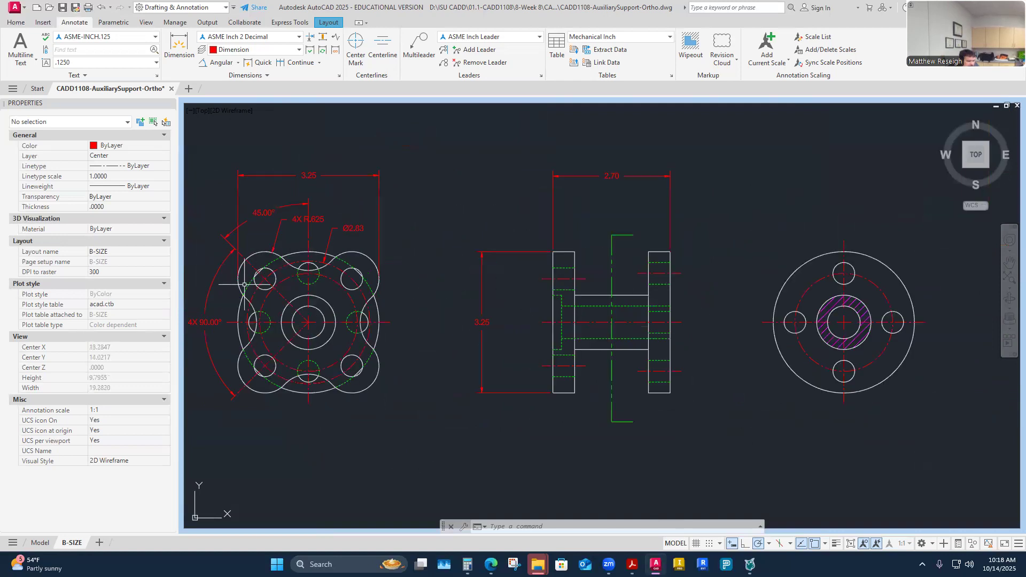
{"action": "scroll", "coordinate": [234, 279], "scroll_direction": "up", "scroll_amount": 1}
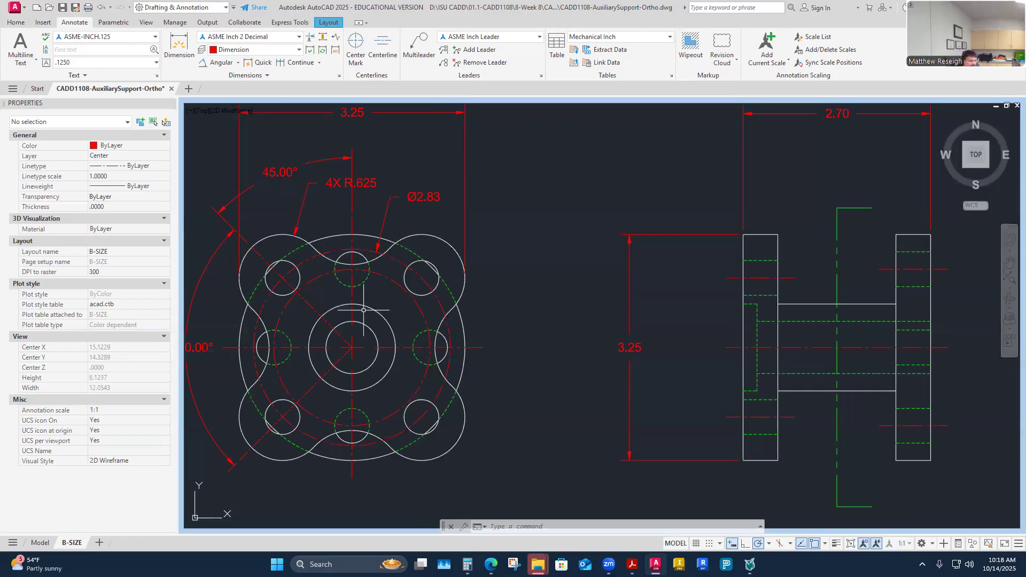
{"action": "left_click", "coordinate": [450, 244]}
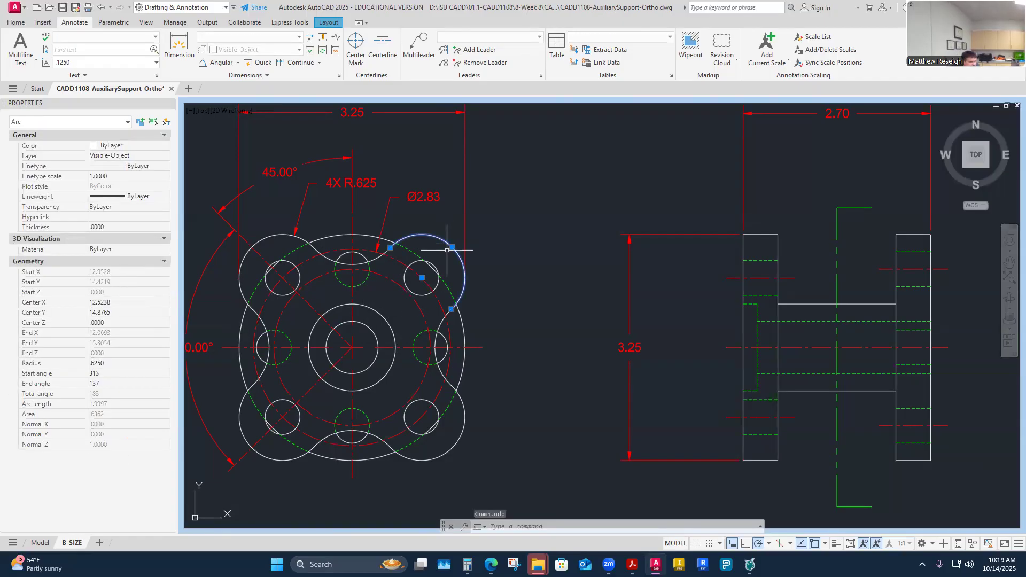
{"action": "left_click", "coordinate": [417, 262]}
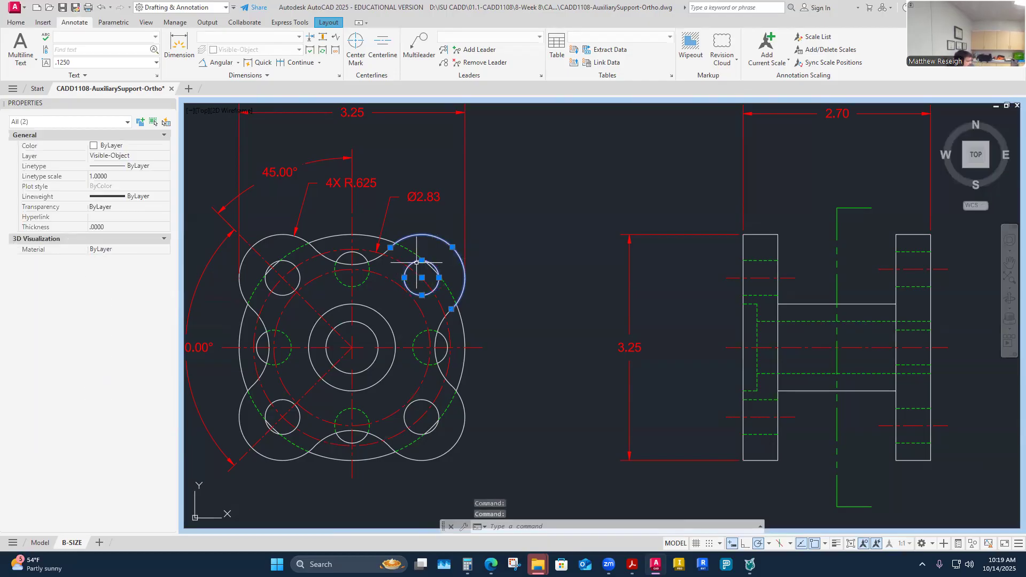
{"action": "key", "text": "Escape"}
{"action": "key", "text": "Escape"}
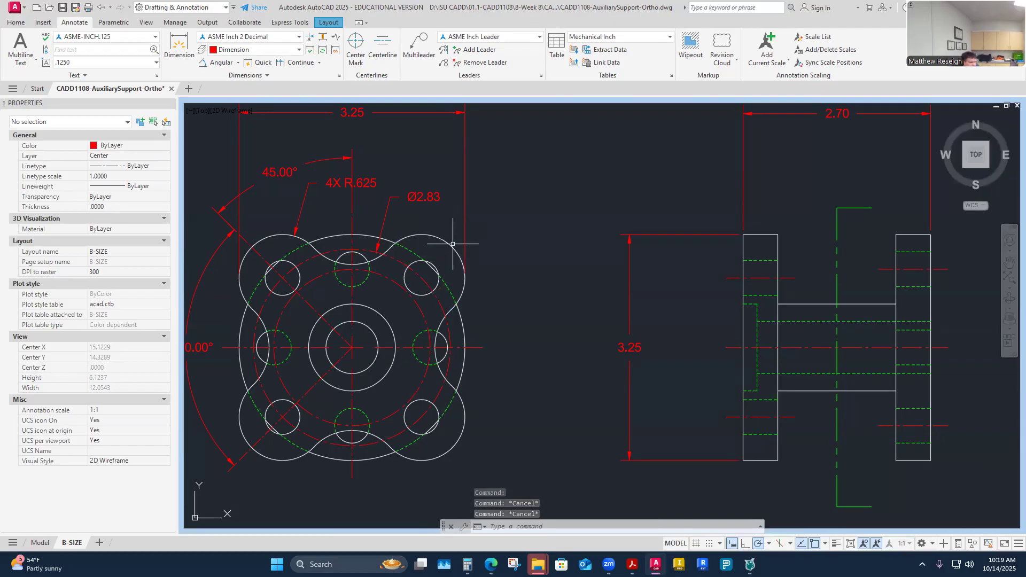
- Add a radius dimension to the flange's upper-right lobe arc, placing its text outside the lobe to the upper right
{"action": "left_click", "coordinate": [238, 63]}
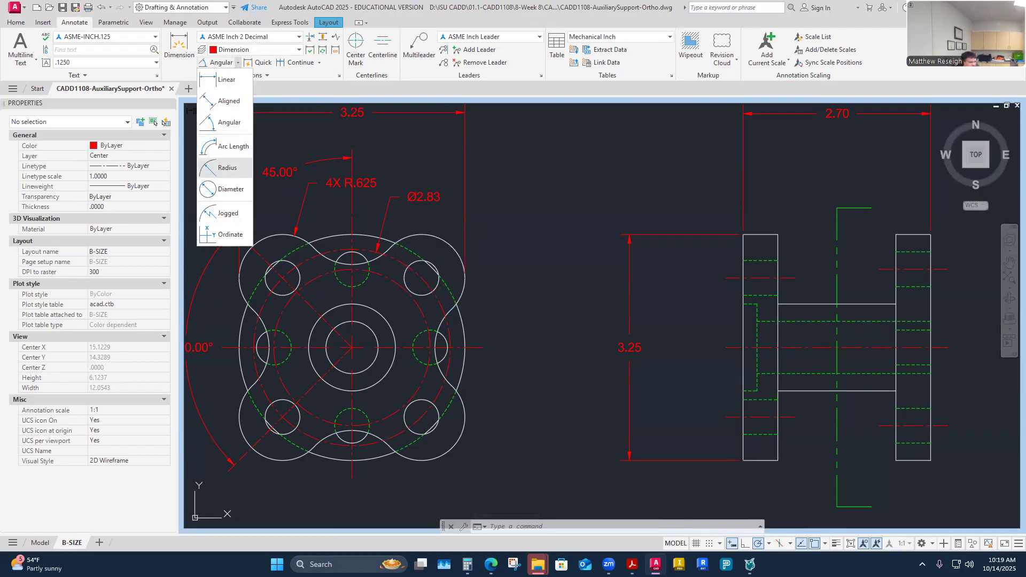
{"action": "left_click", "coordinate": [227, 169]}
{"action": "left_click", "coordinate": [434, 266]}
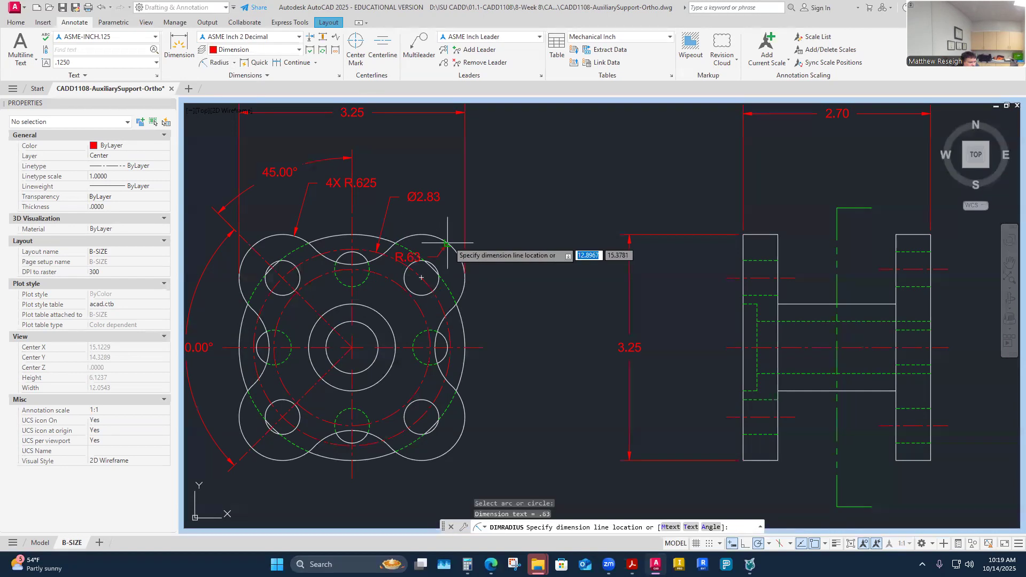
{"action": "left_click", "coordinate": [485, 205]}
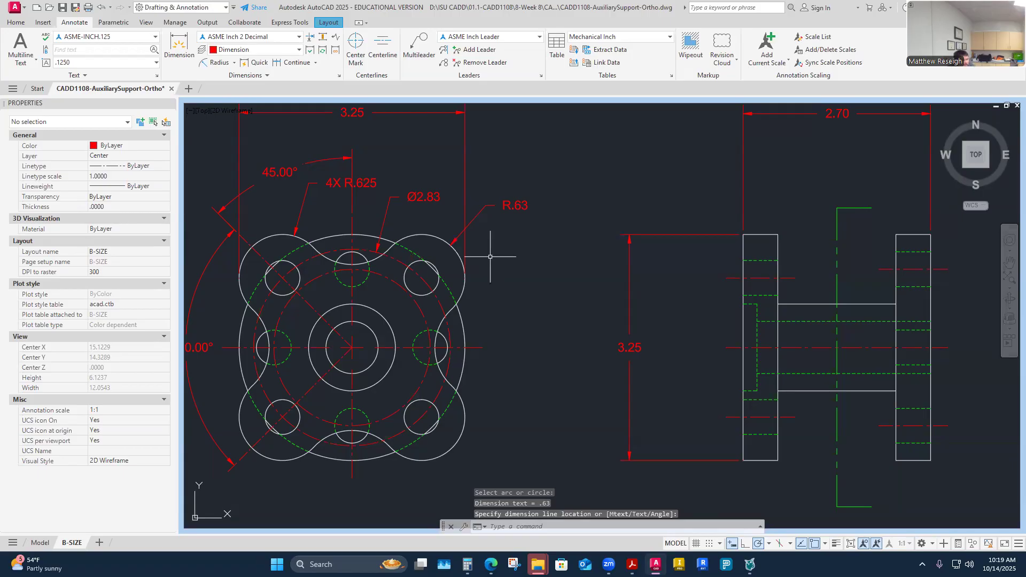
{"action": "key", "text": "Escape"}
{"action": "key", "text": "Escape"}
{"action": "key", "text": "Escape"}
- Match the properties of the existing 4X R.625 dimension onto the upper-right lobe's radius dimension
{"action": "left_click", "coordinate": [15, 22]}
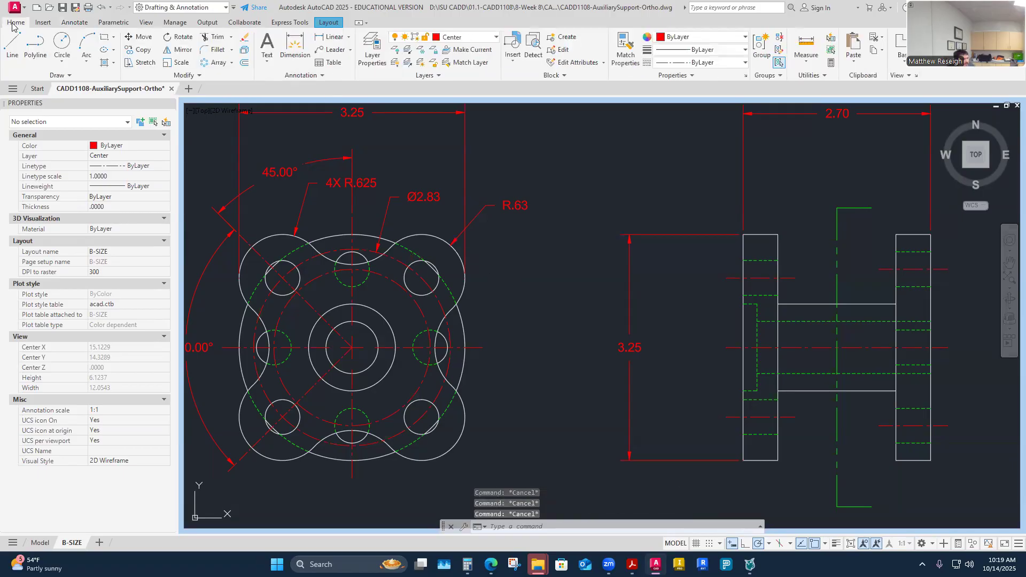
{"action": "left_click", "coordinate": [625, 48]}
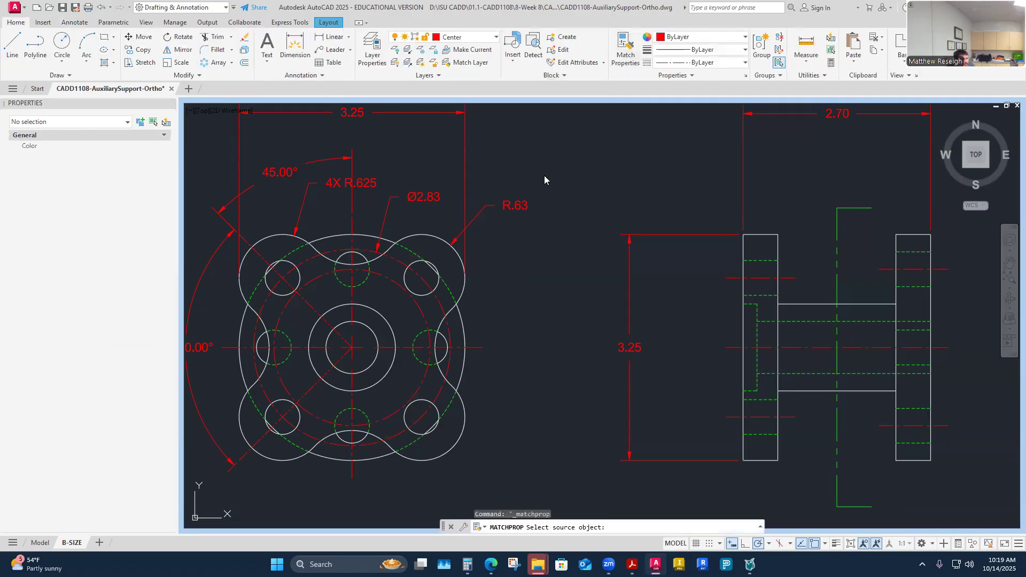
{"action": "left_click", "coordinate": [344, 183]}
{"action": "left_click", "coordinate": [534, 205]}
{"action": "key", "text": "Escape"}
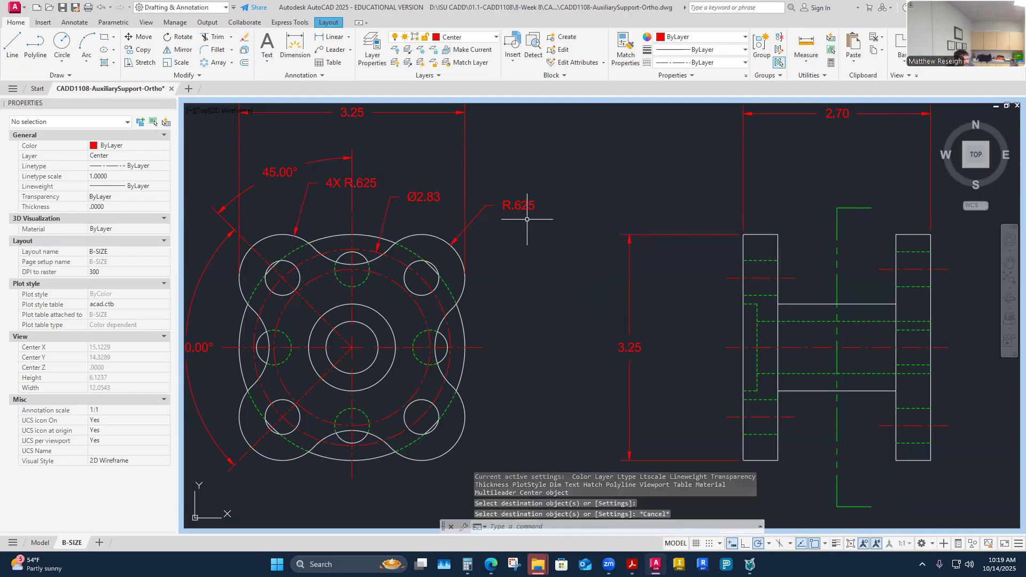
- Prefix the upper-right lobe's radius dimension text with 4X so it reads 4X R.625
{"action": "left_click", "coordinate": [532, 203]}
{"action": "double_click", "coordinate": [503, 208]}
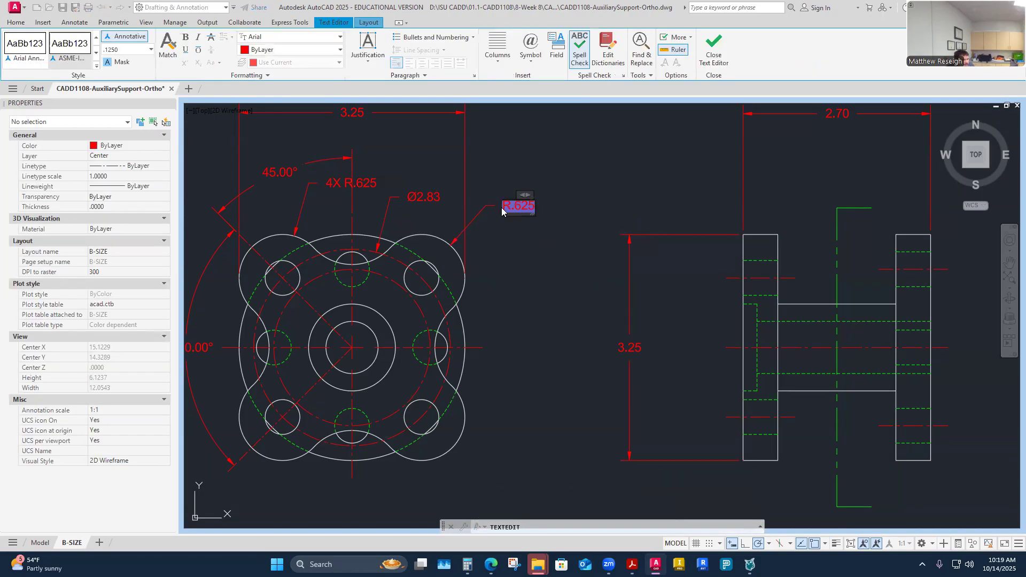
{"action": "key", "text": "Home"}
{"action": "type", "text": "4X"}
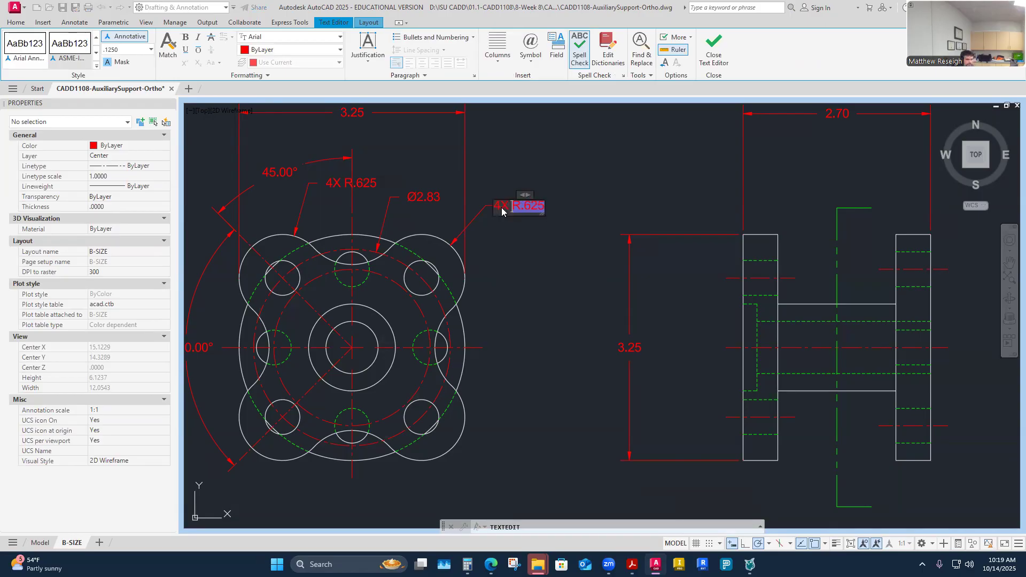
{"action": "left_click", "coordinate": [585, 210]}
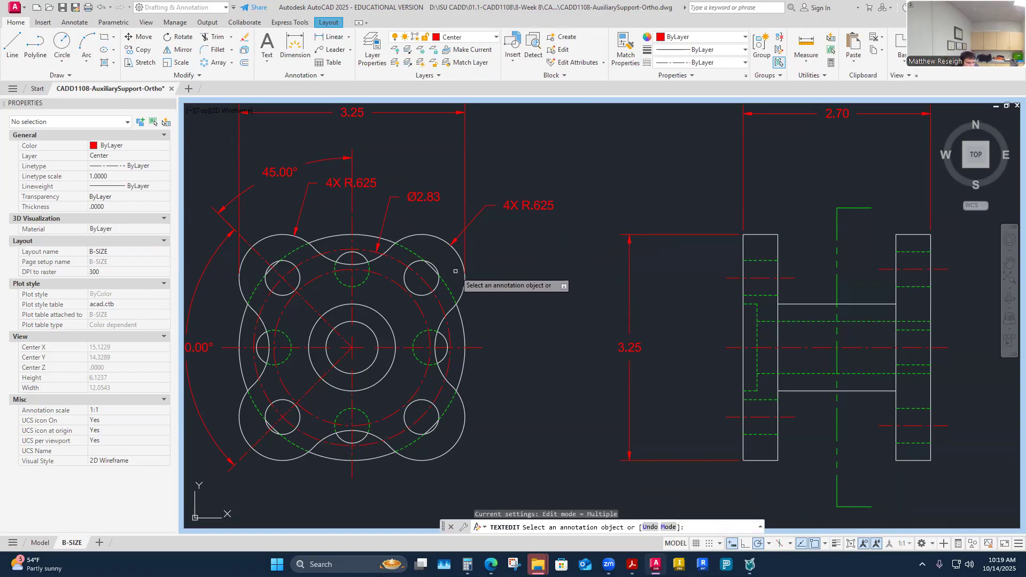
{"action": "scroll", "coordinate": [483, 283], "scroll_direction": "down", "scroll_amount": 4}
{"action": "scroll", "coordinate": [443, 283], "scroll_direction": "up", "scroll_amount": 4}
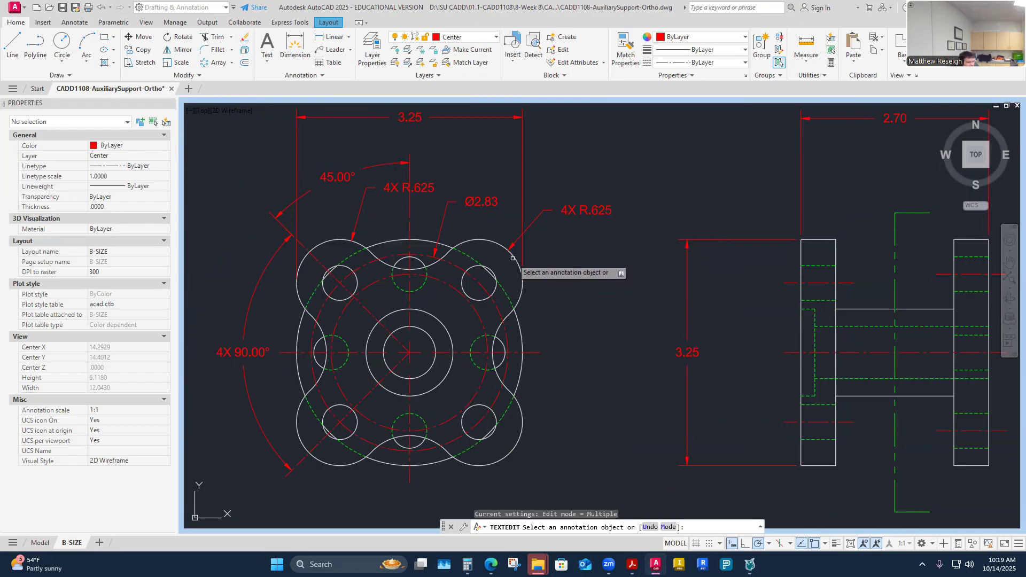
{"action": "left_click", "coordinate": [73, 24]}
{"action": "left_click", "coordinate": [179, 45]}
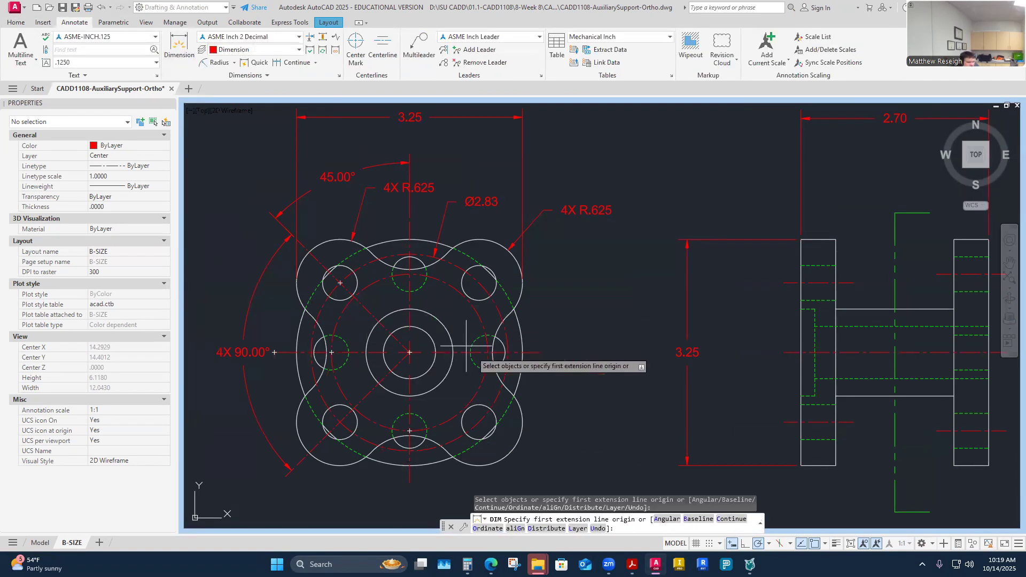
{"action": "scroll", "coordinate": [473, 308], "scroll_direction": "up", "scroll_amount": 2}
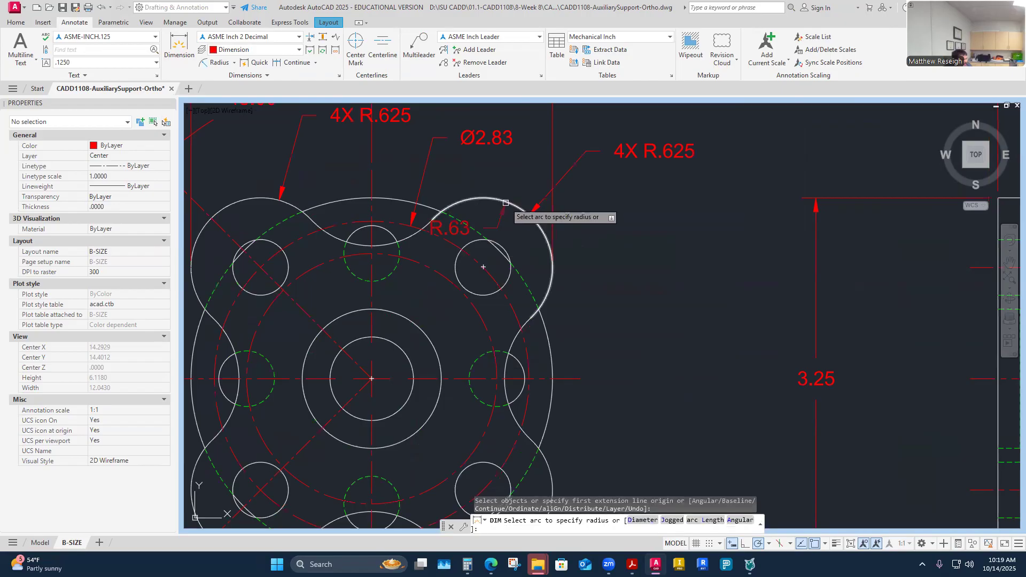
{"action": "key", "text": "Escape"}
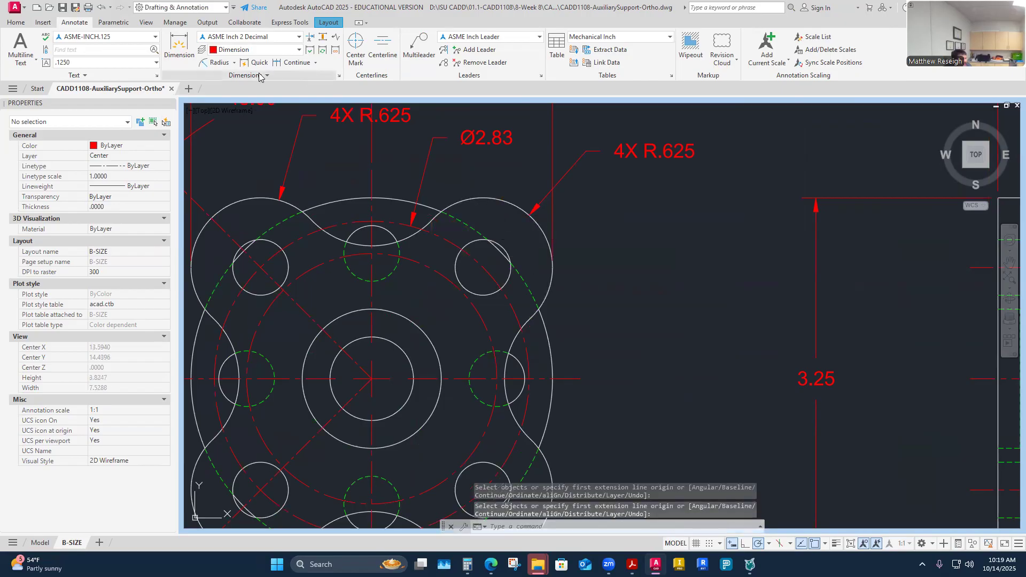
- Try a center mark on the flange's upper-right bolt hole in the front view, and erase it
{"action": "left_click", "coordinate": [17, 22]}
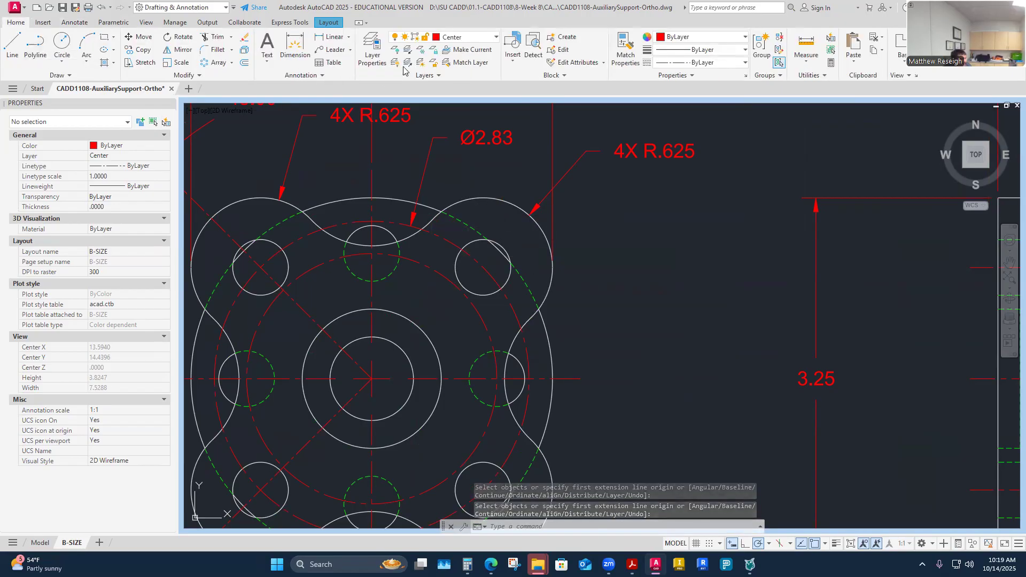
{"action": "left_click", "coordinate": [495, 38]}
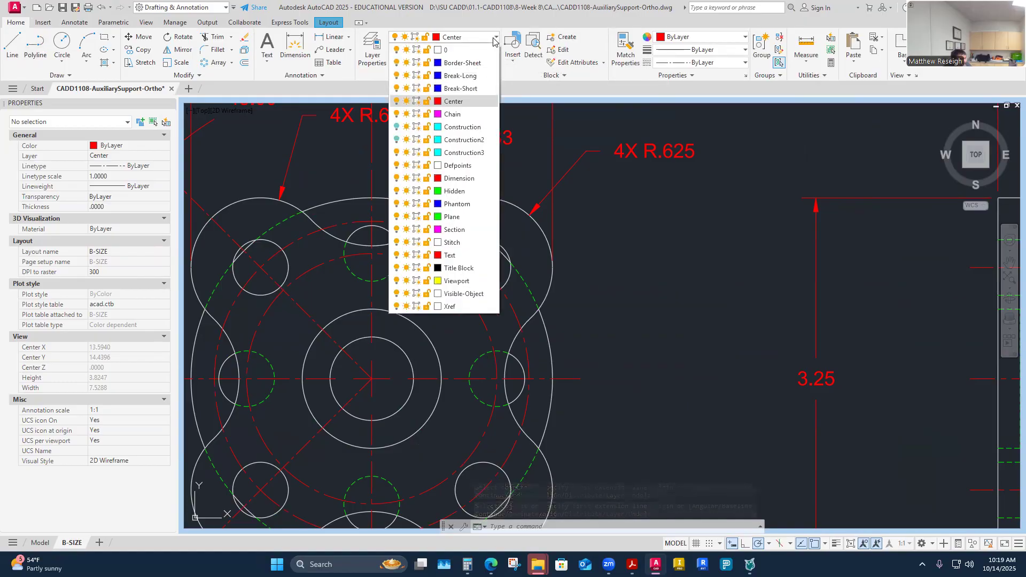
{"action": "left_click", "coordinate": [457, 104]}
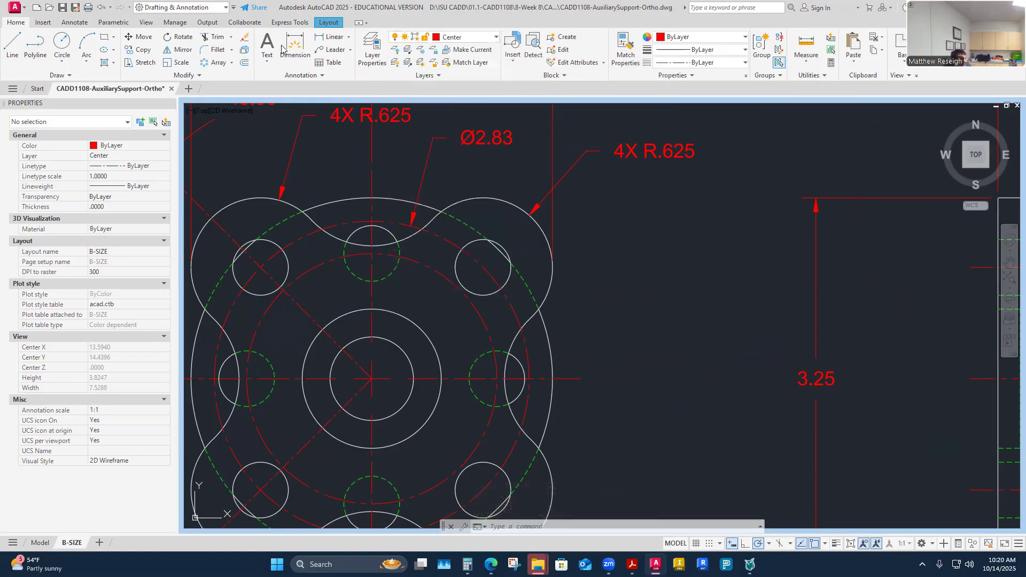
{"action": "left_click", "coordinate": [74, 22]}
{"action": "left_click", "coordinate": [361, 48]}
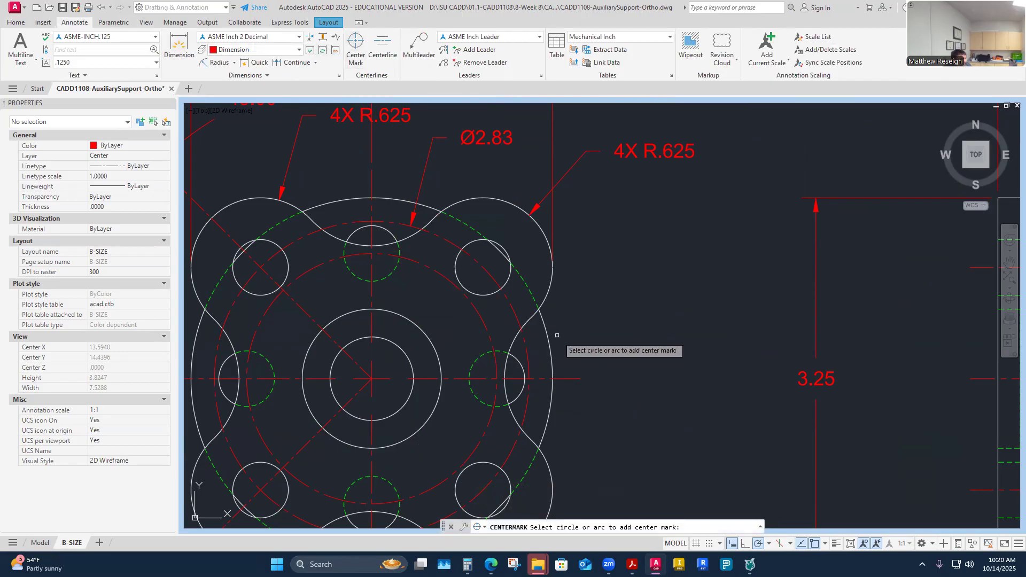
{"action": "left_click", "coordinate": [505, 249]}
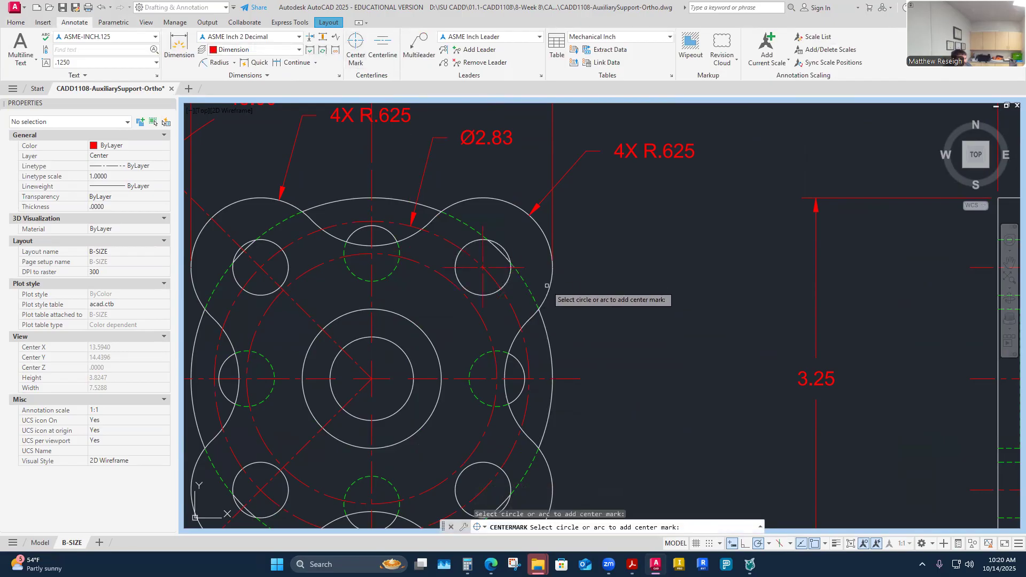
{"action": "key", "text": "Escape"}
{"action": "left_click", "coordinate": [483, 229]}
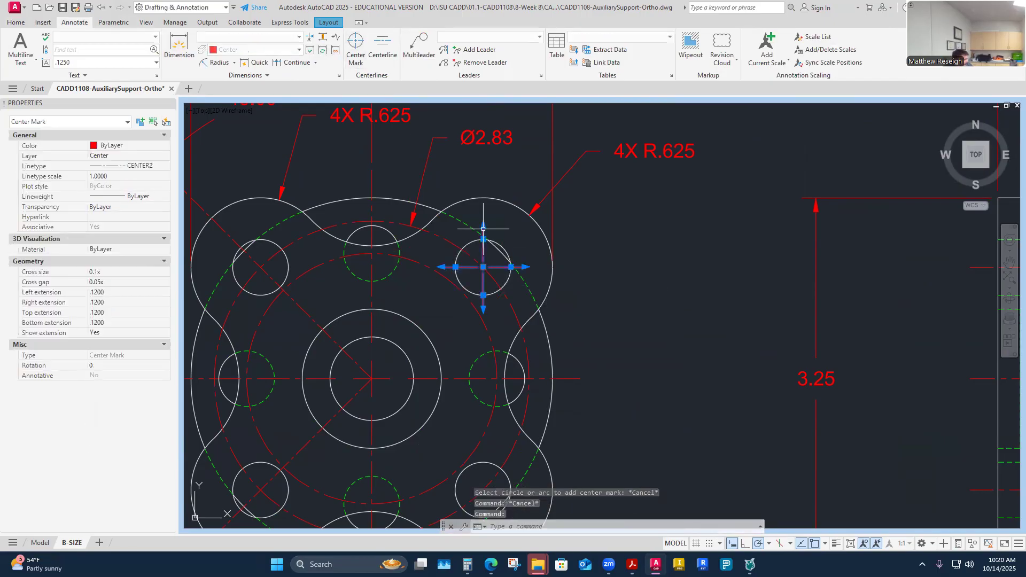
{"action": "key", "text": "Delete"}
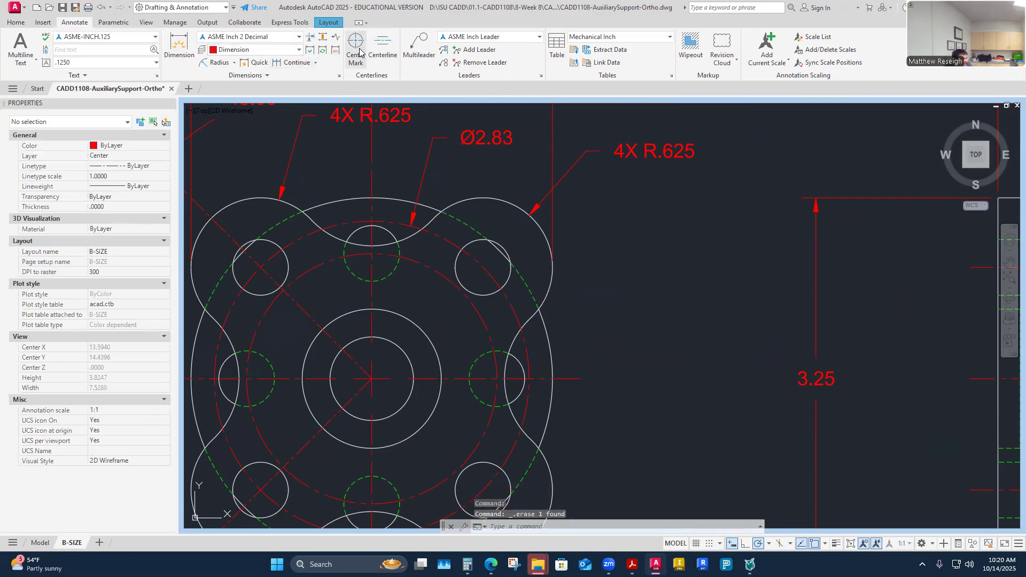
- Add center marks to the upper-right and lower-right lobe arcs of the flange in the front view
{"action": "left_click", "coordinate": [356, 48]}
{"action": "left_click", "coordinate": [527, 213]}
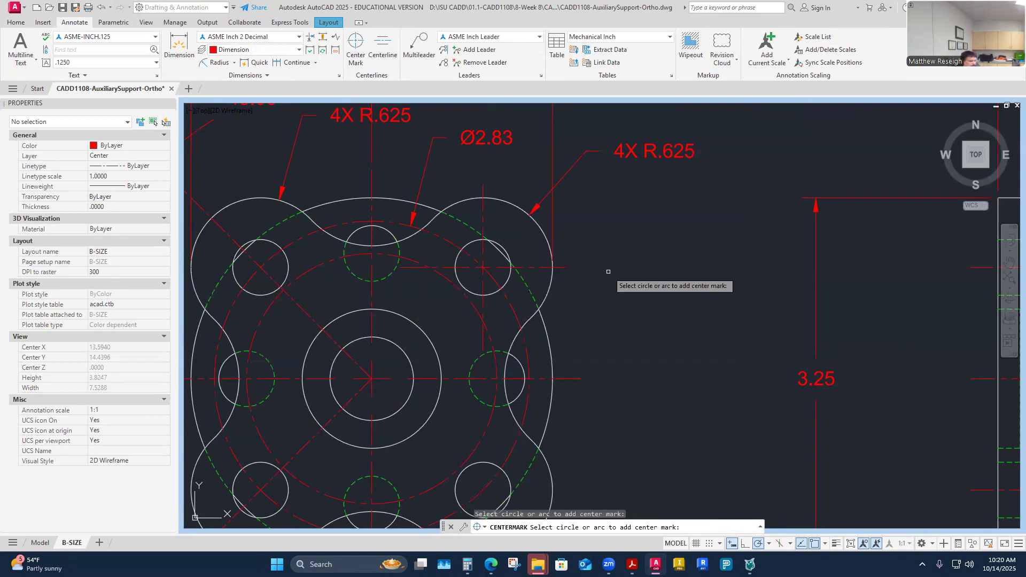
{"action": "scroll", "coordinate": [608, 272], "scroll_direction": "down", "scroll_amount": 3}
{"action": "scroll", "coordinate": [607, 355], "scroll_direction": "up", "scroll_amount": 3}
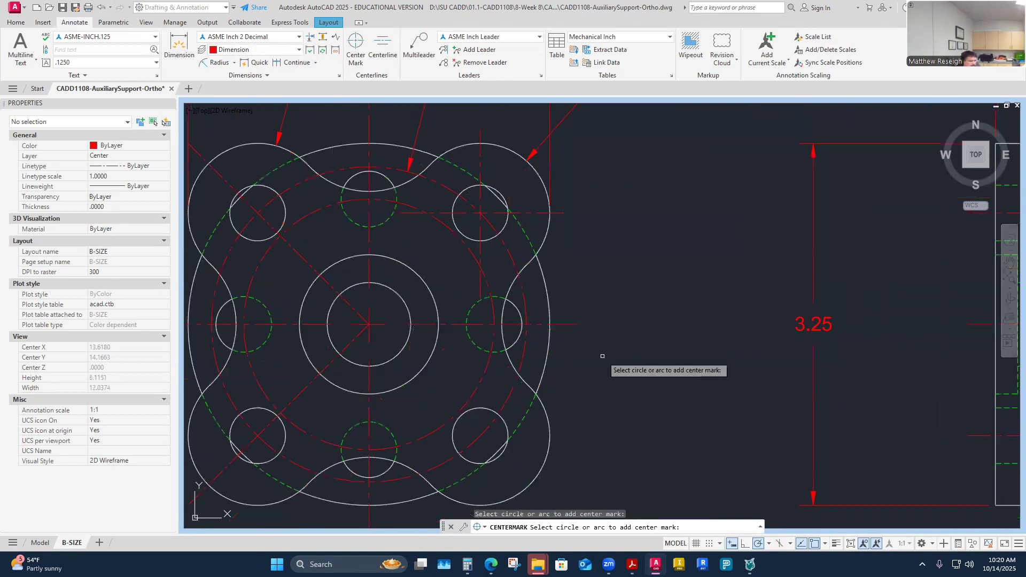
{"action": "left_click", "coordinate": [533, 481]}
{"action": "key", "text": "Escape"}
{"action": "scroll", "coordinate": [600, 348], "scroll_direction": "down", "scroll_amount": 4}
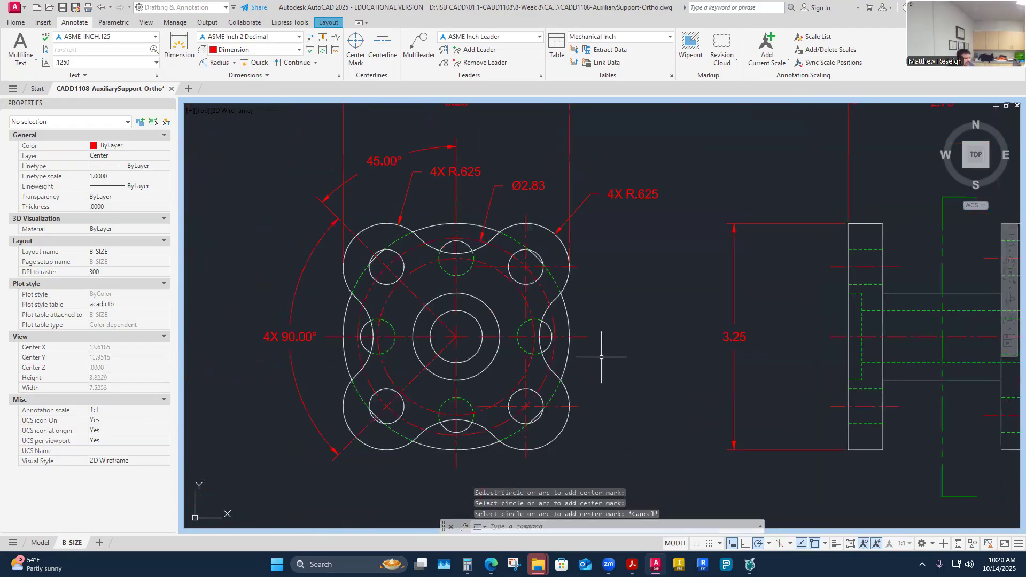
{"action": "scroll", "coordinate": [599, 397], "scroll_direction": "up", "scroll_amount": 2}
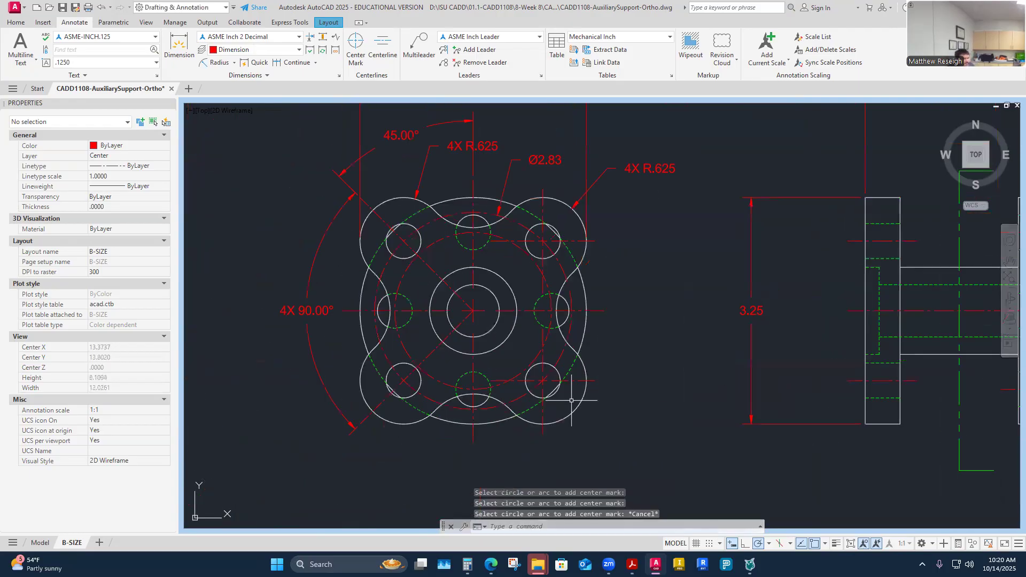
{"action": "scroll", "coordinate": [374, 377], "scroll_direction": "down", "scroll_amount": 2}
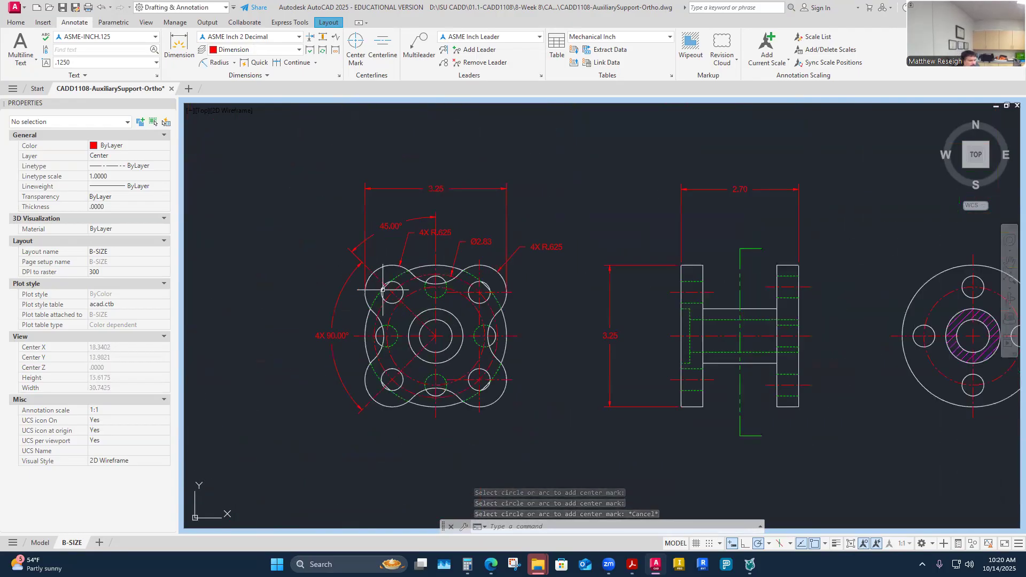
- Create a new layer named Center2 with the same settings as the Center layer
{"action": "left_click", "coordinate": [15, 22]}
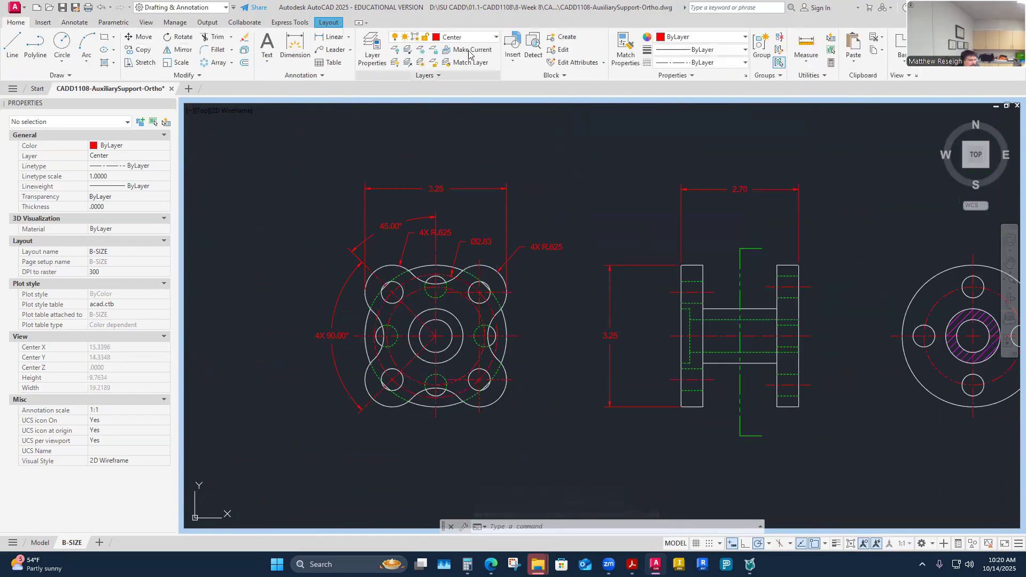
{"action": "left_click", "coordinate": [495, 37]}
{"action": "left_click", "coordinate": [372, 47]}
{"action": "left_click", "coordinate": [372, 47]}
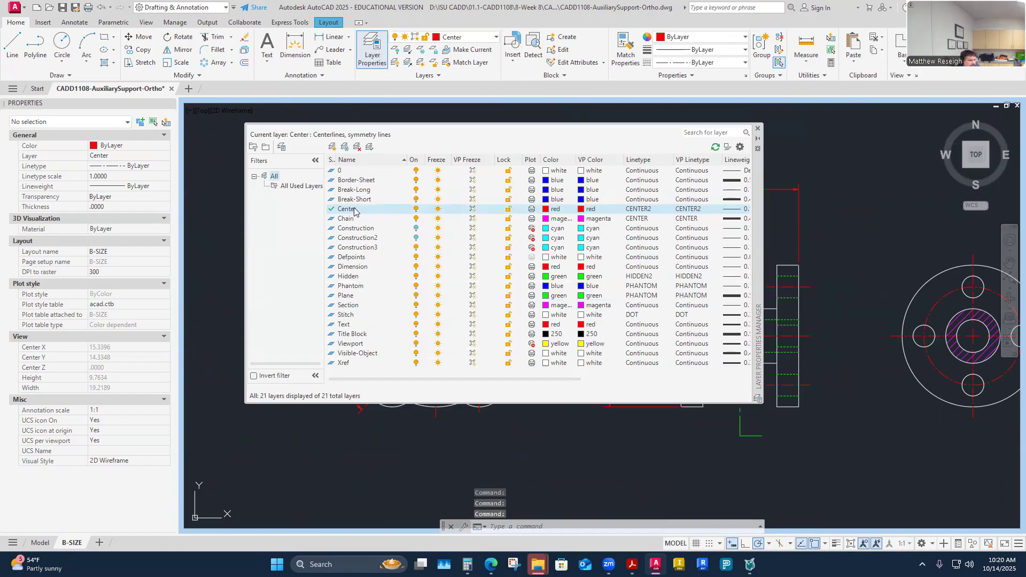
{"action": "left_click", "coordinate": [355, 211]}
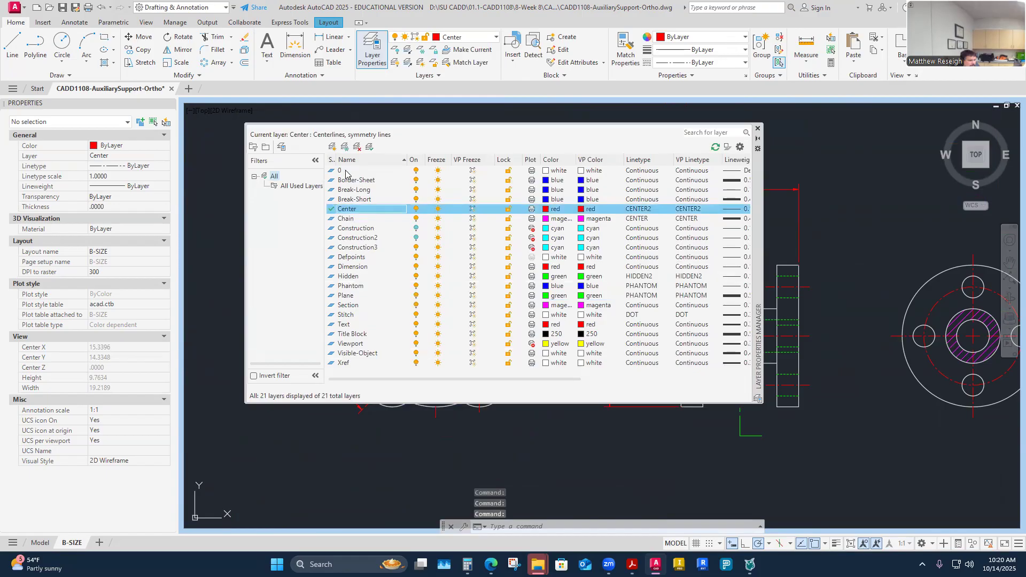
{"action": "left_click", "coordinate": [348, 210]}
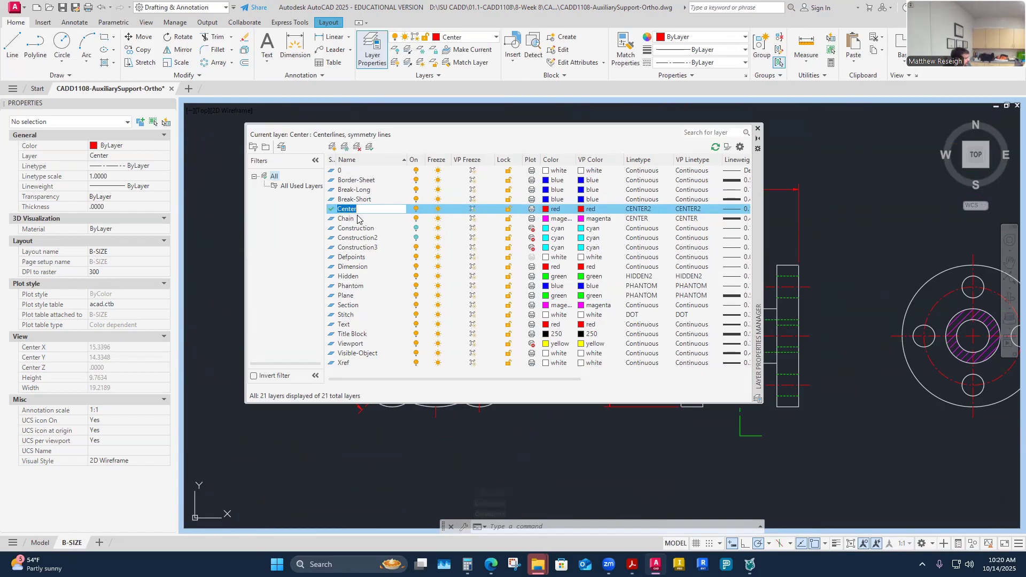
{"action": "left_click", "coordinate": [333, 147]}
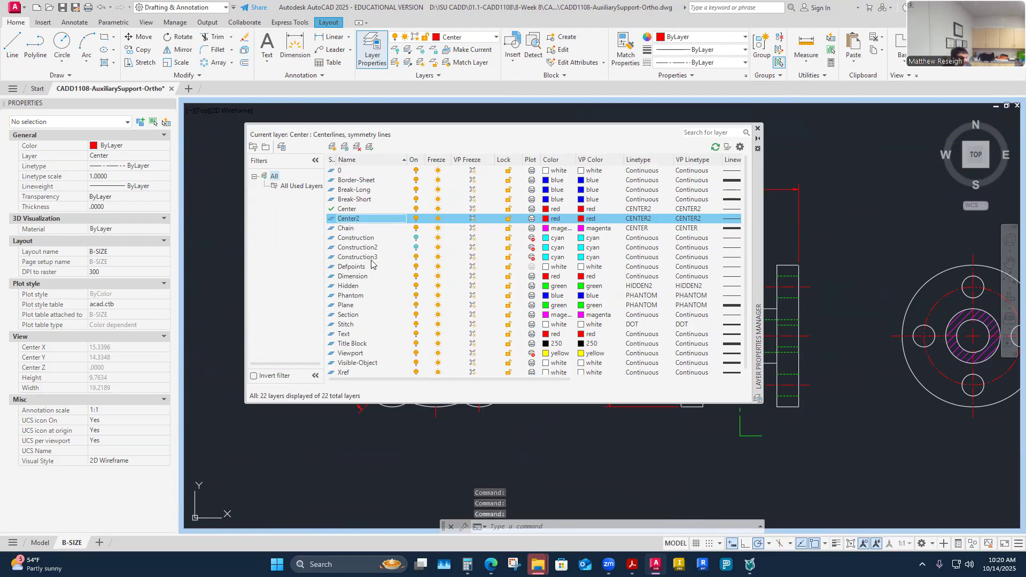
{"action": "key", "text": "Return"}
{"action": "left_click", "coordinate": [758, 129]}
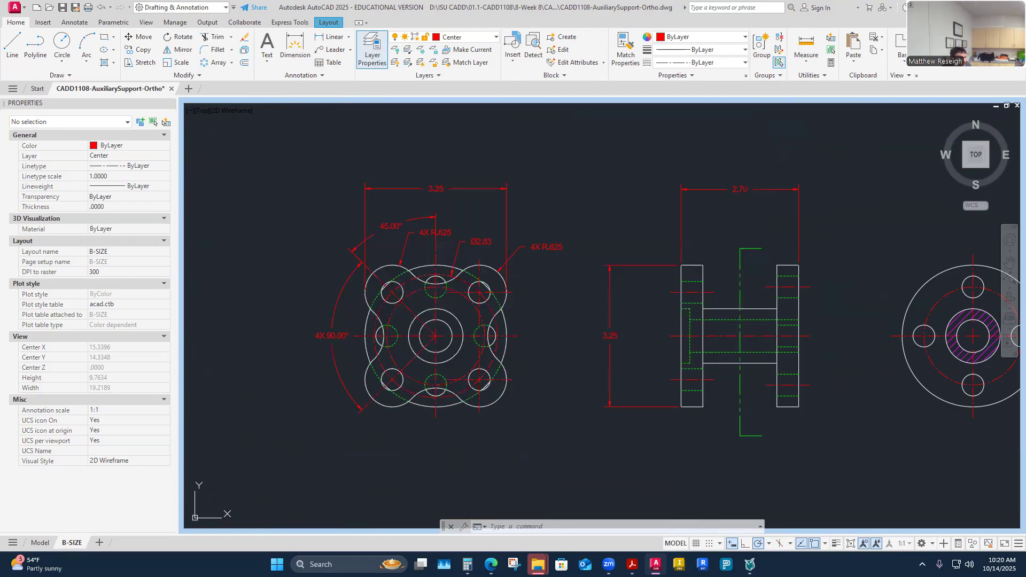
- Make Center2 the current layer and turn off the Center layer
{"action": "left_click", "coordinate": [493, 40]}
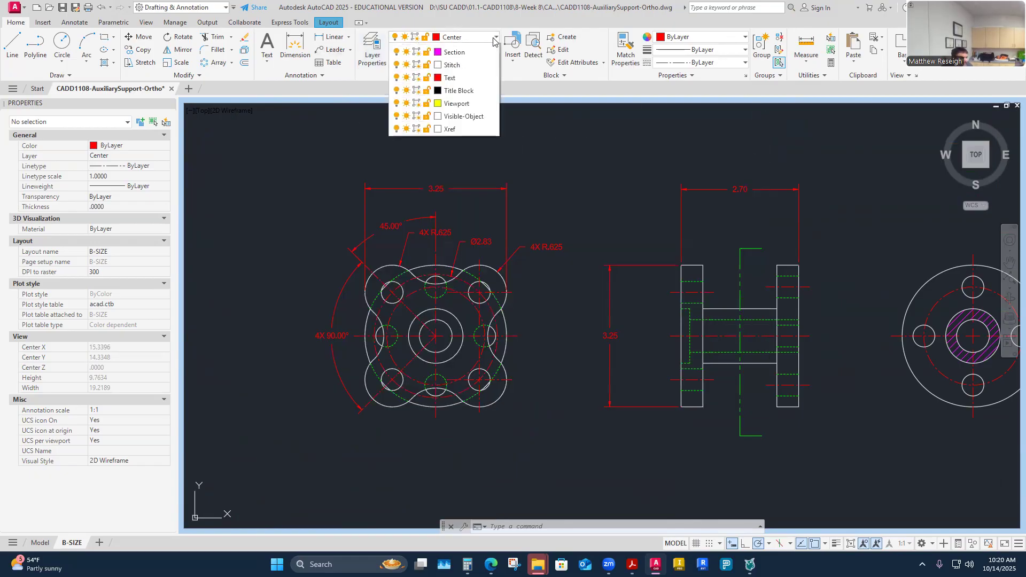
{"action": "left_click", "coordinate": [455, 115]}
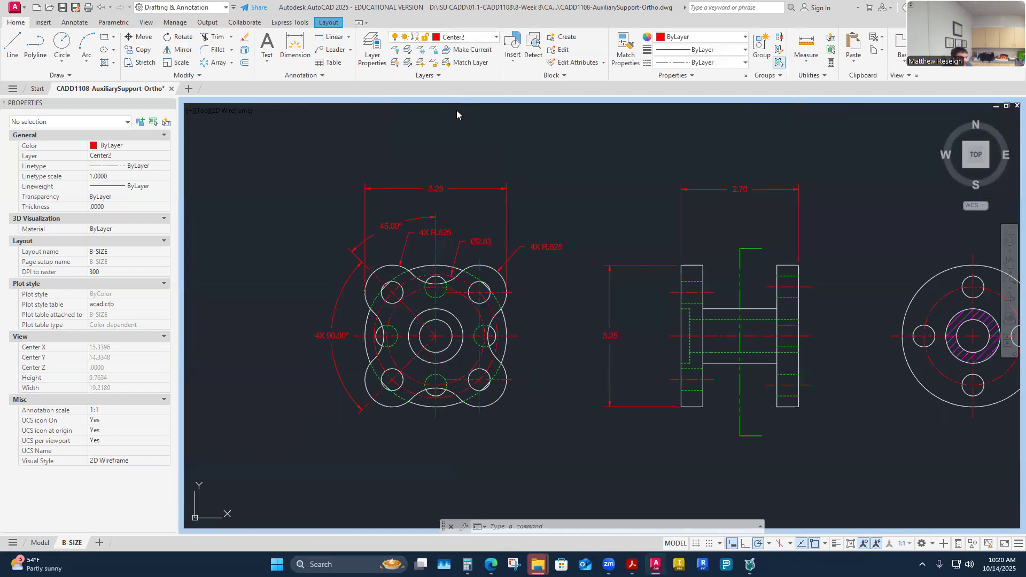
{"action": "left_click", "coordinate": [490, 39]}
{"action": "left_click", "coordinate": [396, 102]}
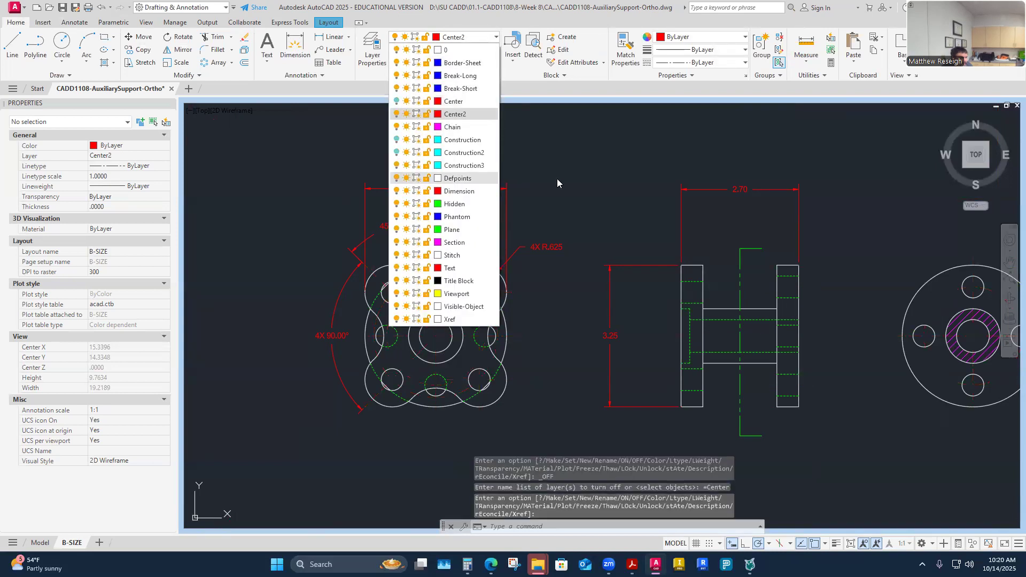
{"action": "left_click", "coordinate": [558, 177]}
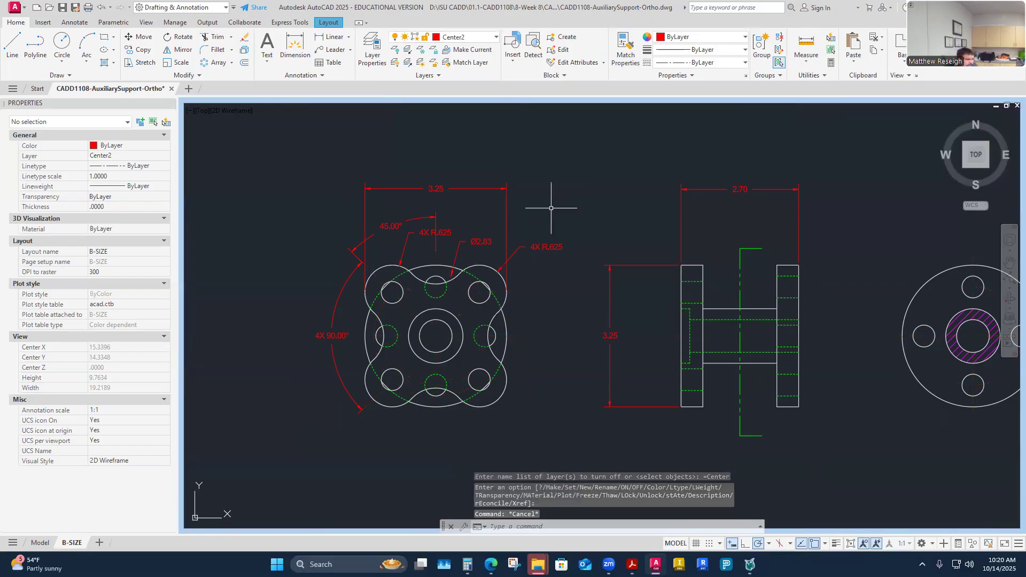
- Erase the 45.00° and 4X 90.00° angular dimensions and the upper-left lobe's 4X R.625 radius dimension from the front view
{"action": "scroll", "coordinate": [420, 275], "scroll_direction": "up", "scroll_amount": 2}
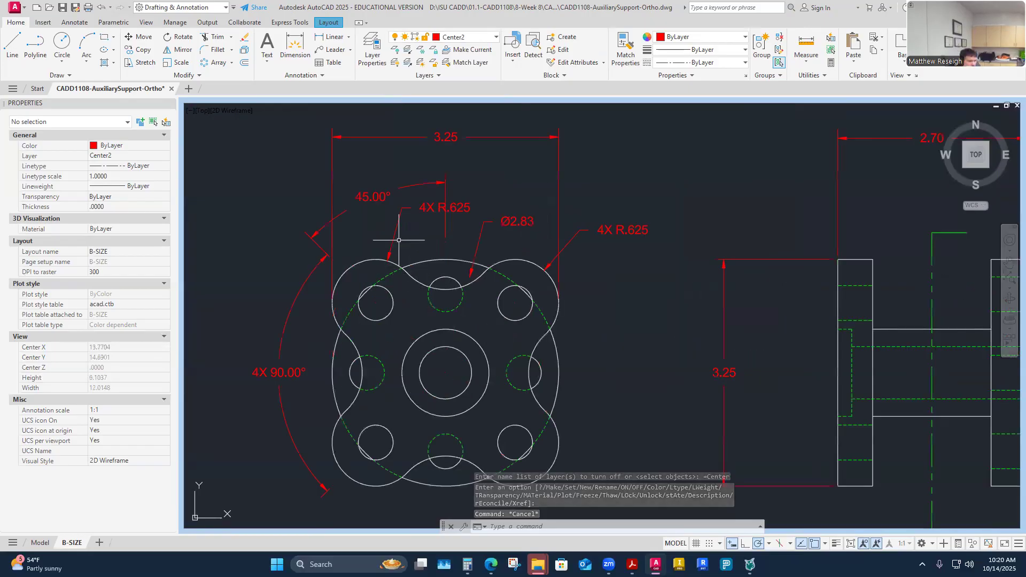
{"action": "left_click", "coordinate": [368, 197]}
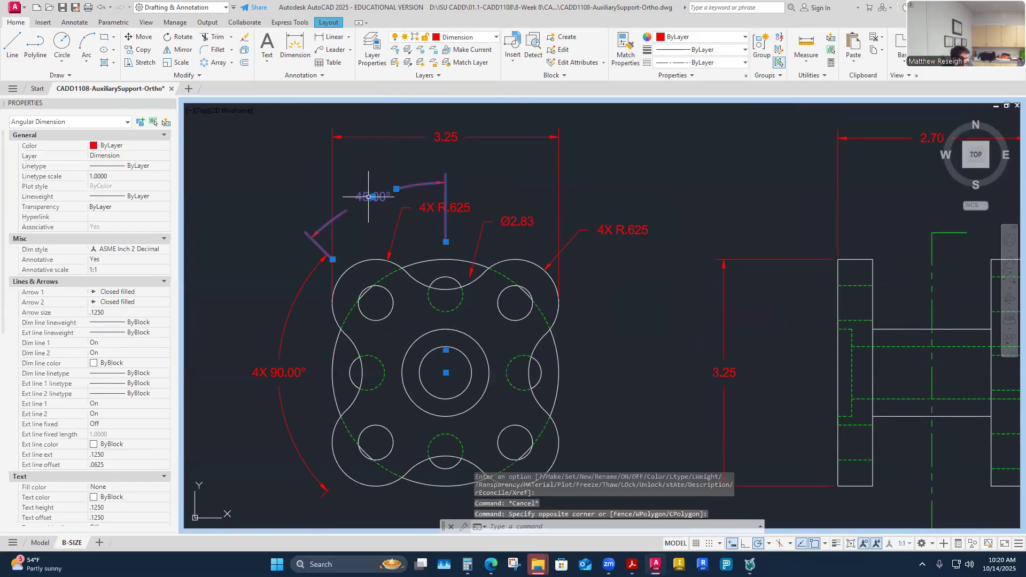
{"action": "key", "text": "Delete"}
{"action": "left_click", "coordinate": [284, 372]}
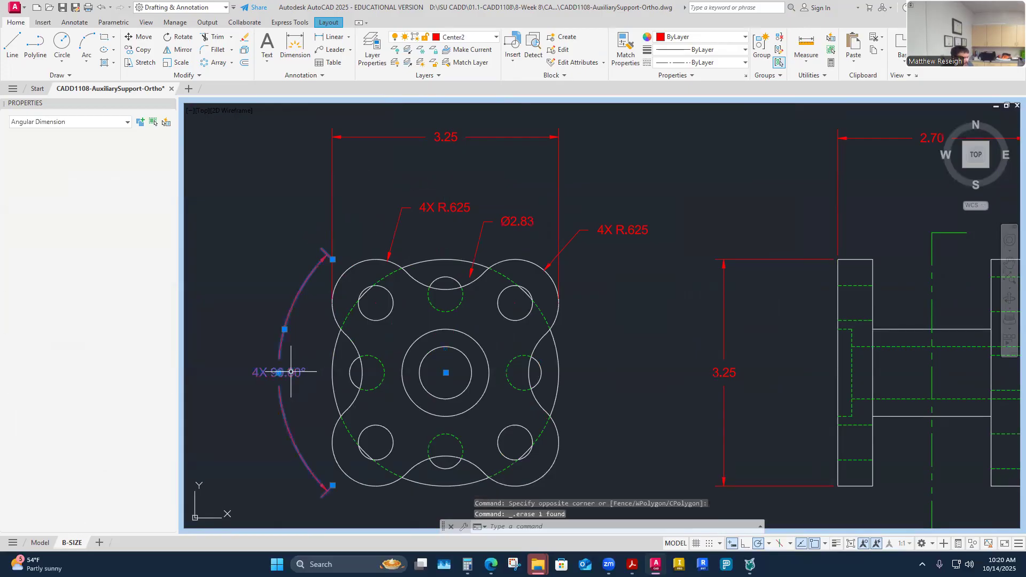
{"action": "key", "text": "Delete"}
{"action": "left_click", "coordinate": [449, 212]}
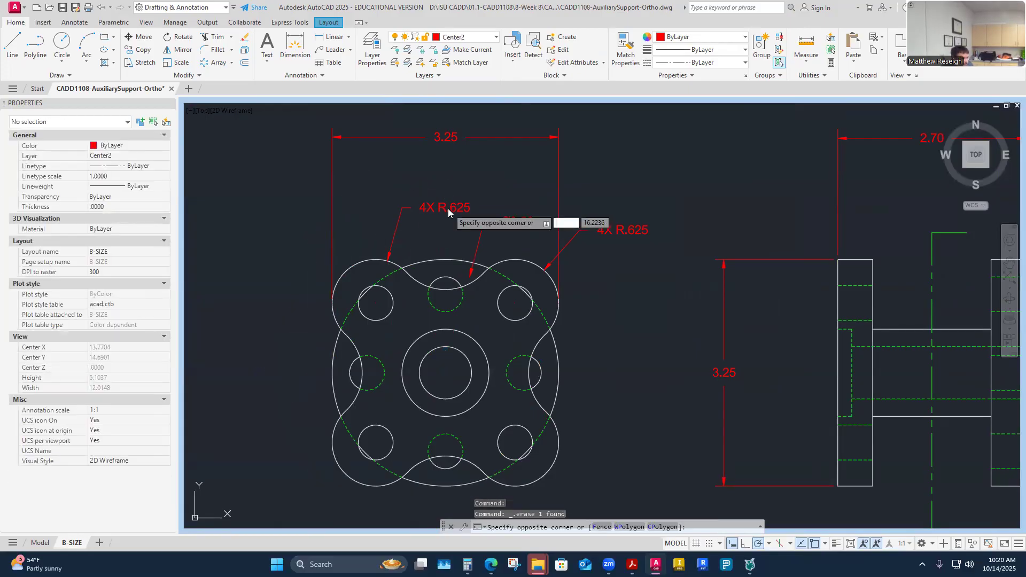
{"action": "left_click", "coordinate": [435, 201]}
{"action": "key", "text": "Delete"}
- Turn the Center layer back on
{"action": "scroll", "coordinate": [437, 207], "scroll_direction": "down", "scroll_amount": 5}
{"action": "scroll", "coordinate": [437, 207], "scroll_direction": "up", "scroll_amount": 5}
{"action": "scroll", "coordinate": [449, 177], "scroll_direction": "down", "scroll_amount": 5}
{"action": "scroll", "coordinate": [462, 143], "scroll_direction": "up", "scroll_amount": 2}
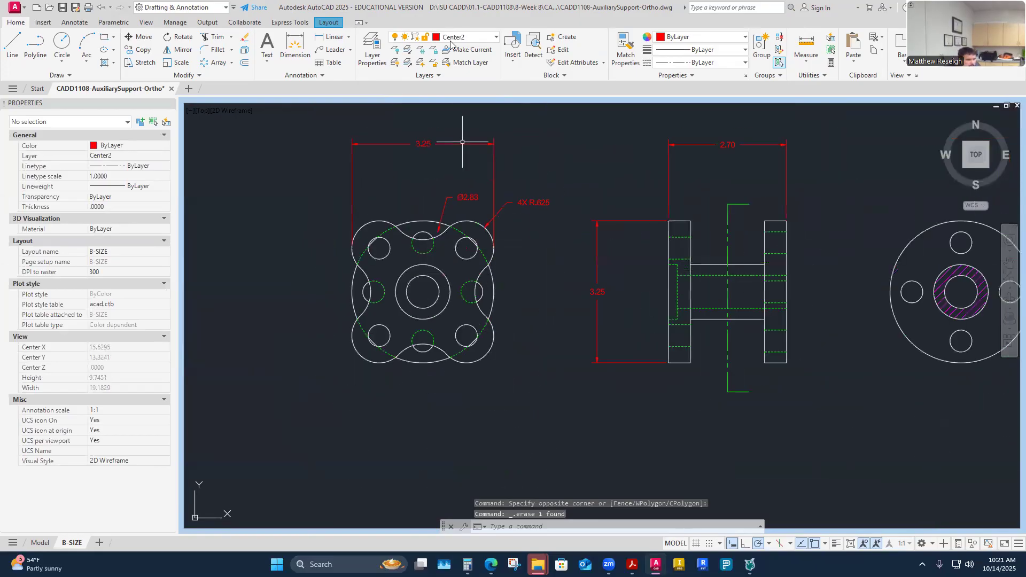
{"action": "scroll", "coordinate": [429, 270], "scroll_direction": "down", "scroll_amount": 2}
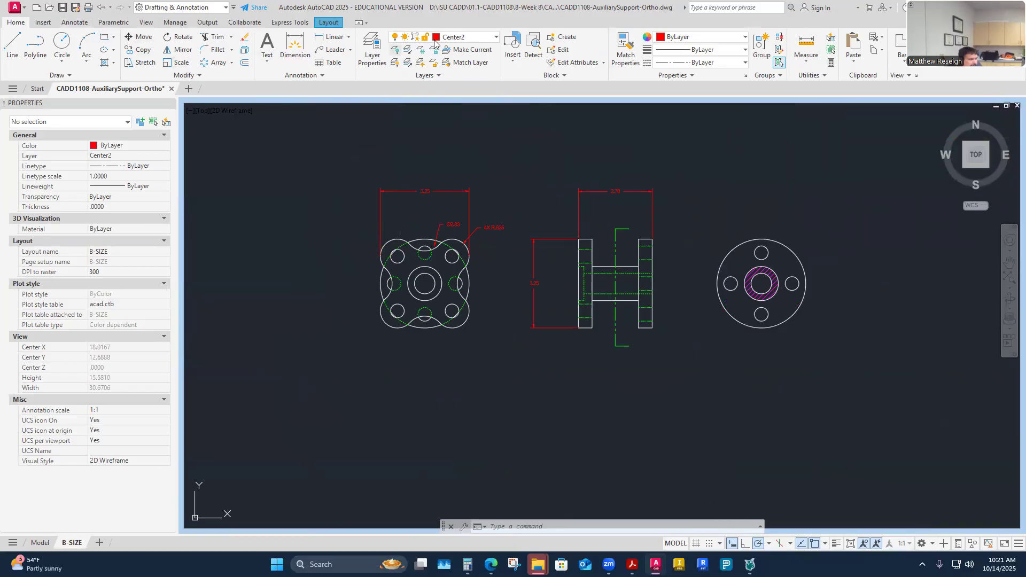
{"action": "left_click", "coordinate": [490, 41]}
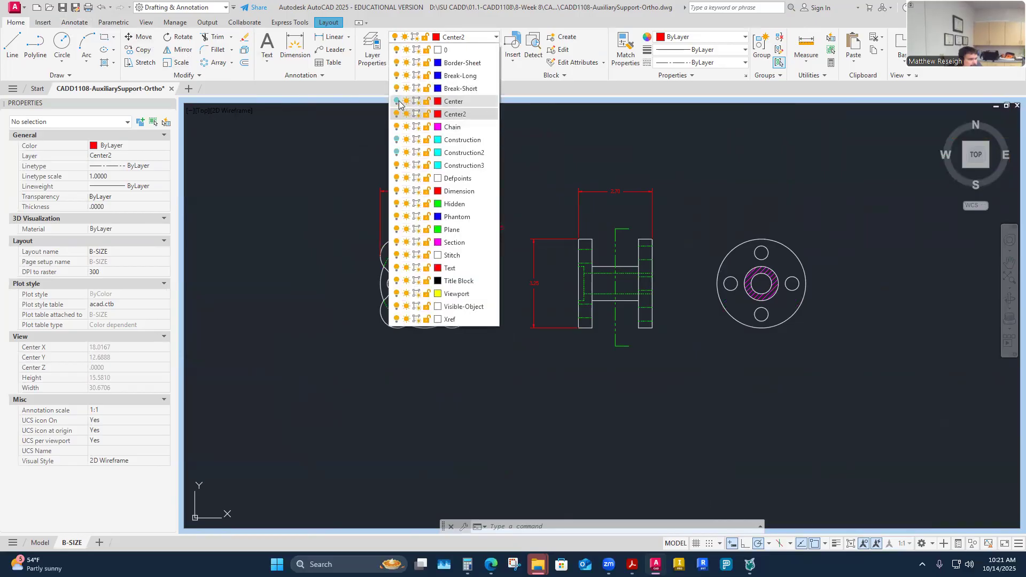
{"action": "left_click", "coordinate": [401, 100]}
{"action": "left_click", "coordinate": [543, 180]}
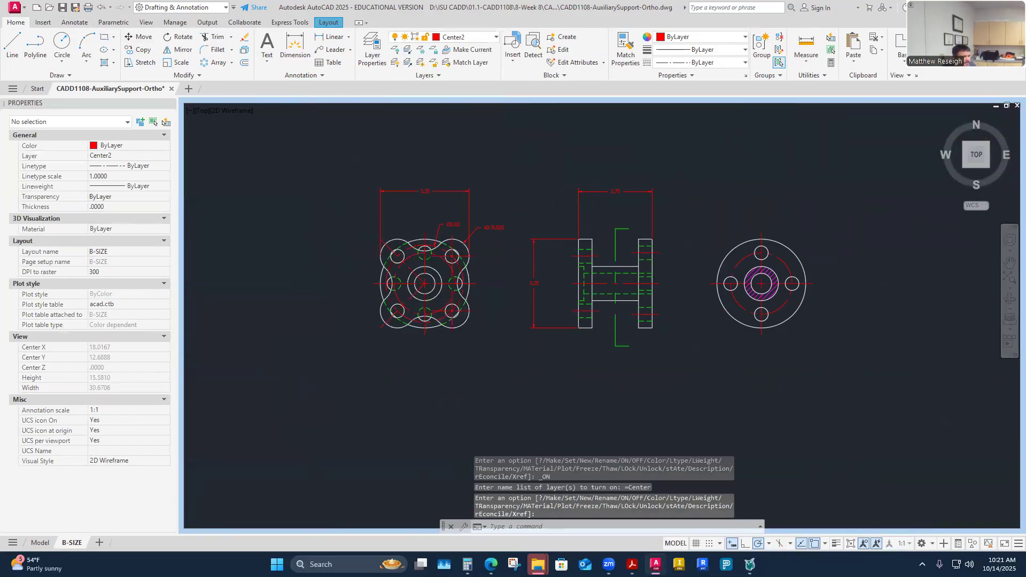
- Move the center marks of the two right-hand lobes and the flange's middle in the front view to the Center2 layer
{"action": "scroll", "coordinate": [537, 199], "scroll_direction": "up", "scroll_amount": 4}
{"action": "left_click", "coordinate": [532, 190]}
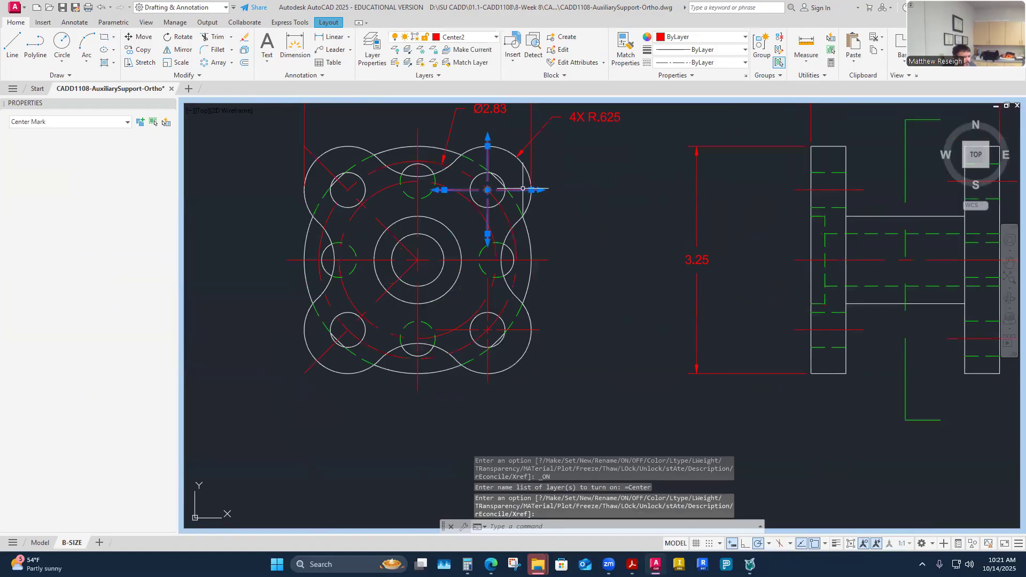
{"action": "left_click", "coordinate": [522, 329]}
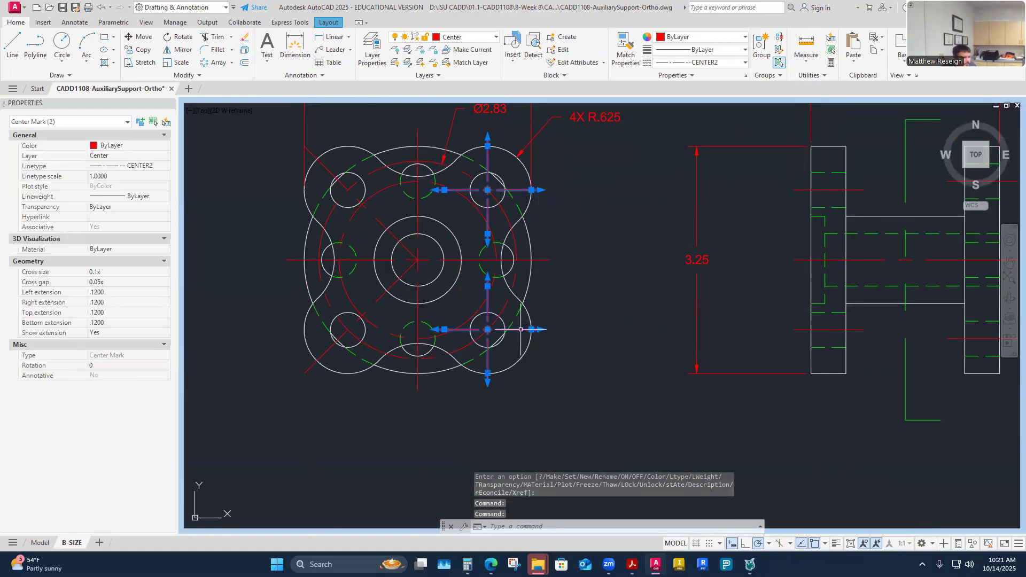
{"action": "left_click", "coordinate": [468, 260]}
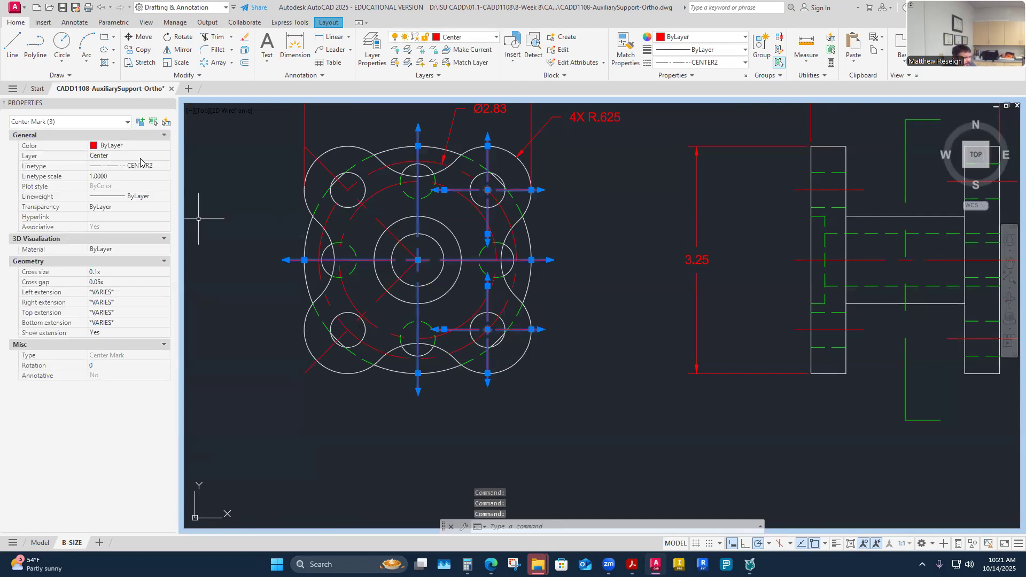
{"action": "left_click", "coordinate": [165, 156]}
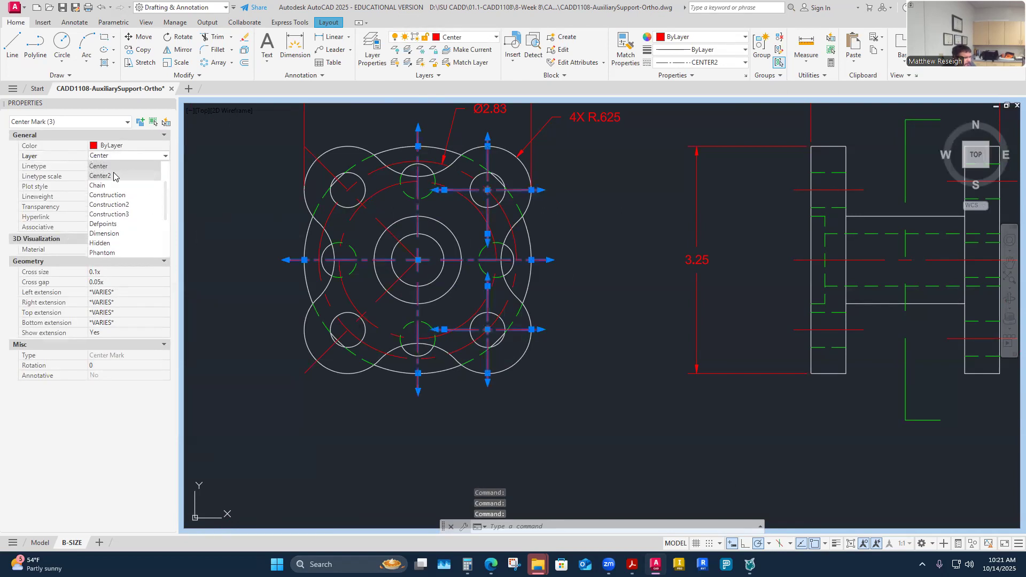
{"action": "left_click", "coordinate": [120, 203]}
{"action": "left_click", "coordinate": [225, 228]}
{"action": "key", "text": "Escape"}
{"action": "key", "text": "Escape"}
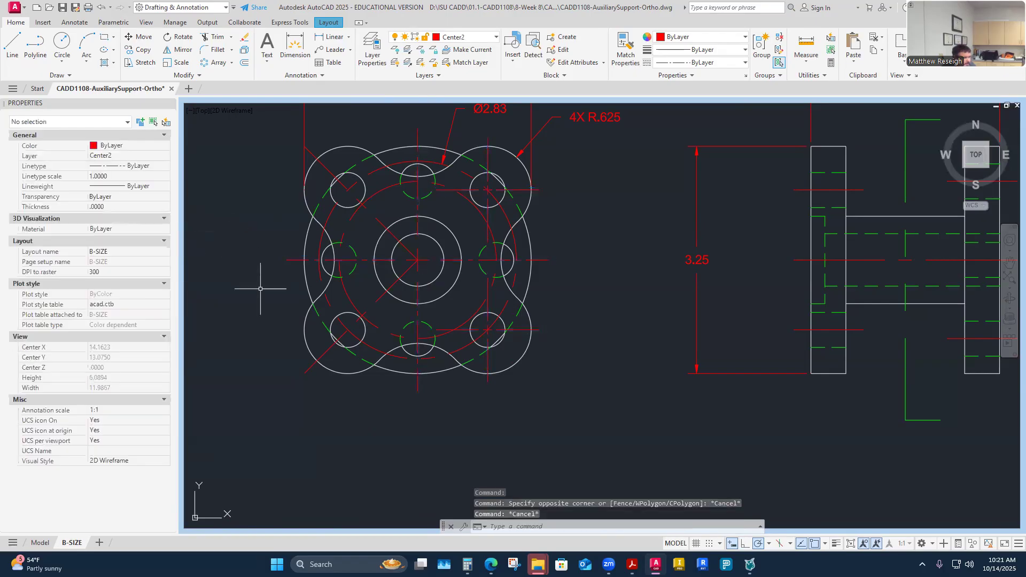
- Turn off the Center layer
{"action": "left_click", "coordinate": [492, 37]}
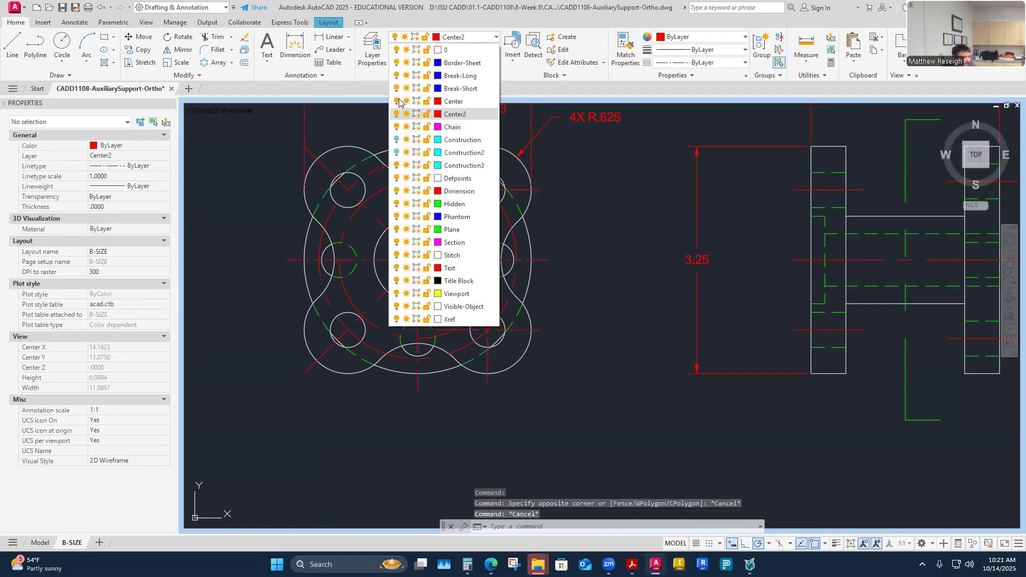
{"action": "left_click", "coordinate": [396, 101]}
{"action": "scroll", "coordinate": [592, 248], "scroll_direction": "down", "scroll_amount": 2}
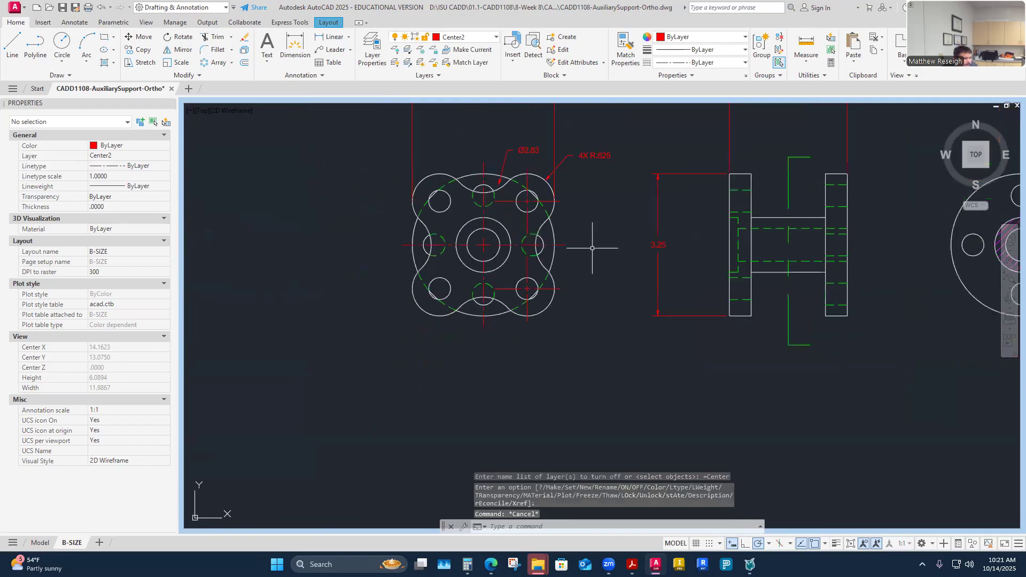
- Examine the center marks and dimensions shown in the flange's front view with the Center layer off
{"action": "scroll", "coordinate": [573, 244], "scroll_direction": "up", "scroll_amount": 2}
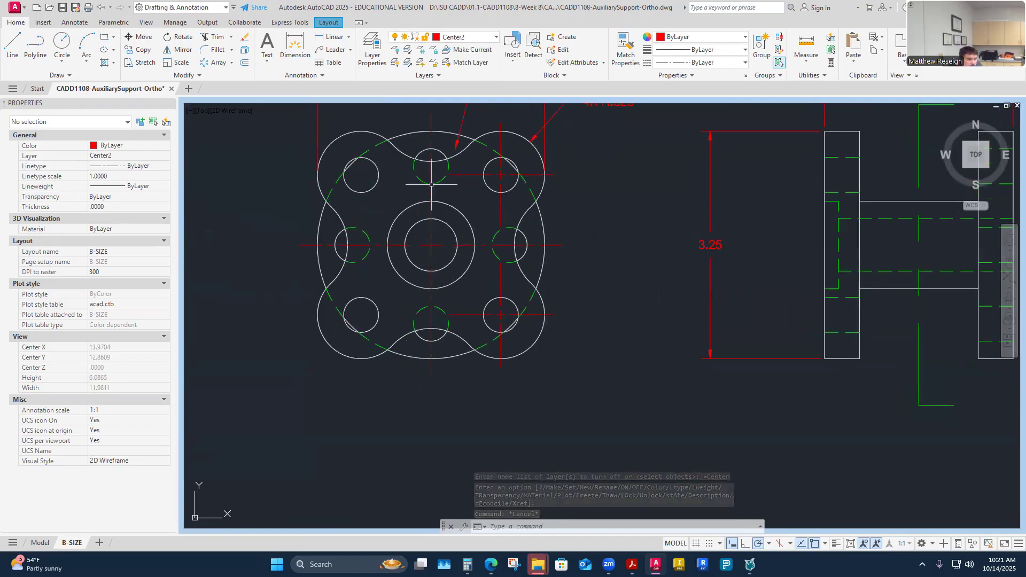
{"action": "scroll", "coordinate": [463, 267], "scroll_direction": "down", "scroll_amount": 2}
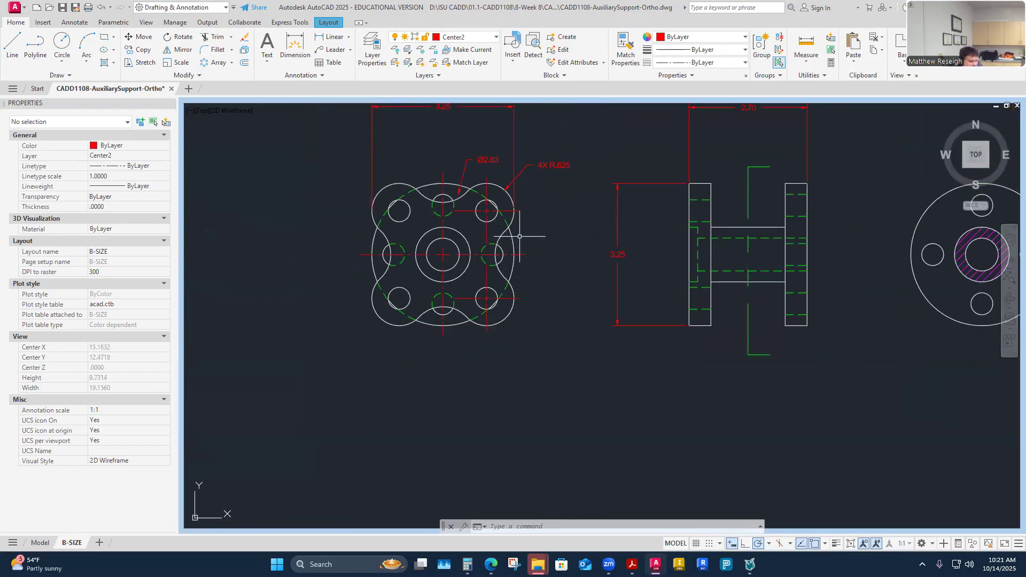
{"action": "middle_click_drag", "start_coordinate": [533, 242], "coordinate": [533, 242]}
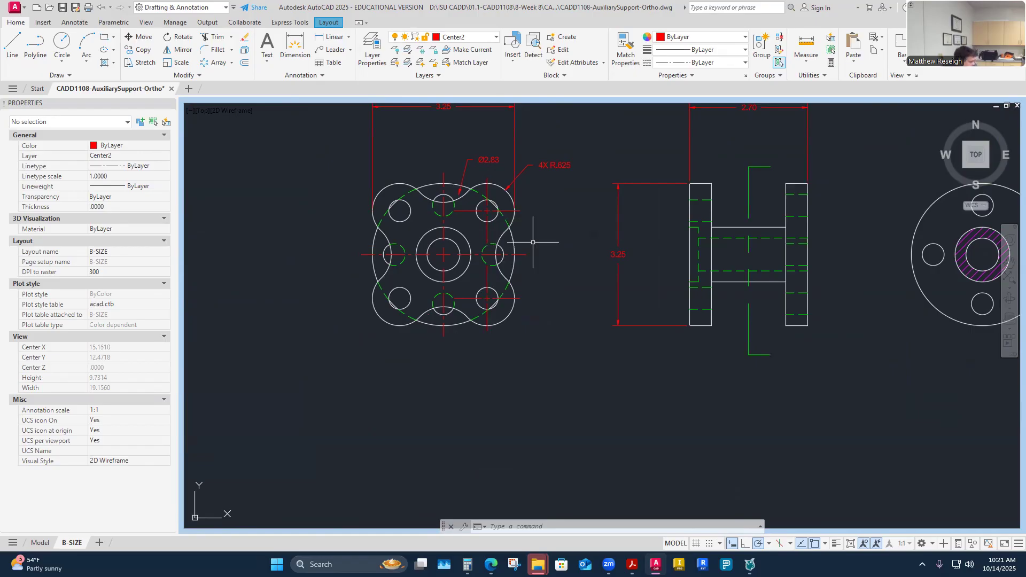
{"action": "scroll", "coordinate": [533, 242], "scroll_direction": "down", "scroll_amount": 1}
{"action": "scroll", "coordinate": [531, 217], "scroll_direction": "up", "scroll_amount": 1}
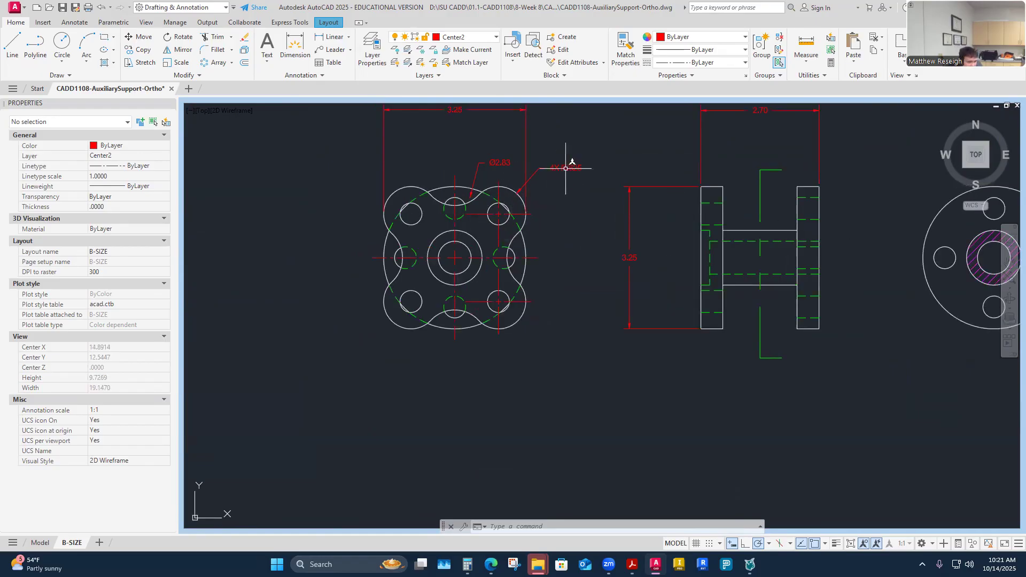
{"action": "middle_click_drag", "start_coordinate": [524, 235], "coordinate": [537, 229]}
{"action": "key", "text": "Escape"}
{"action": "key", "text": "Escape"}
{"action": "key", "text": "Escape"}
{"action": "scroll", "coordinate": [535, 298], "scroll_direction": "up", "scroll_amount": 2}
{"action": "scroll", "coordinate": [534, 298], "scroll_direction": "down", "scroll_amount": 2}
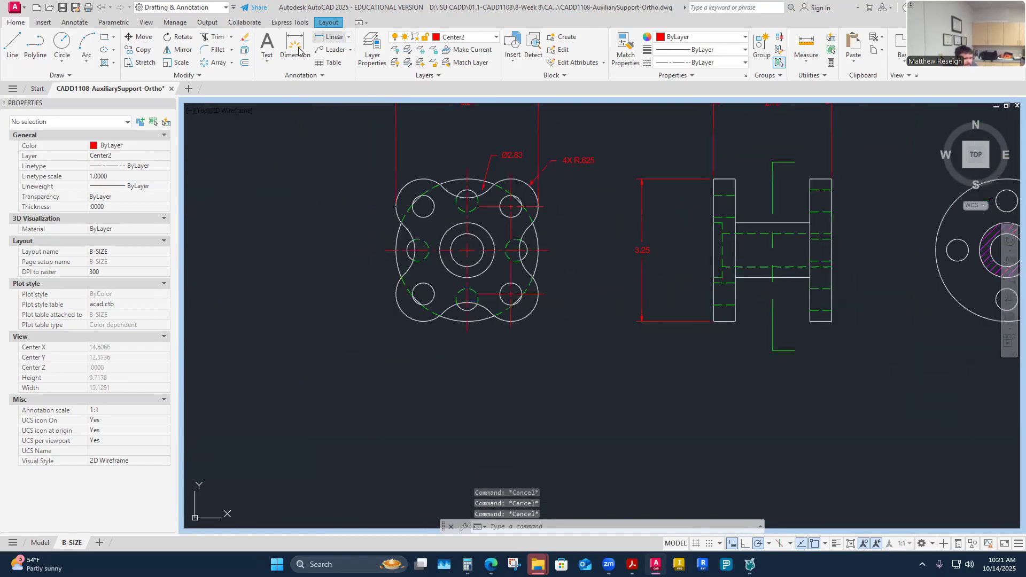
- Dimension the vertical distance between the upper-right and lower-right hole centers, placing it between the front view and the 3.25 dimension
{"action": "left_click", "coordinate": [300, 52]}
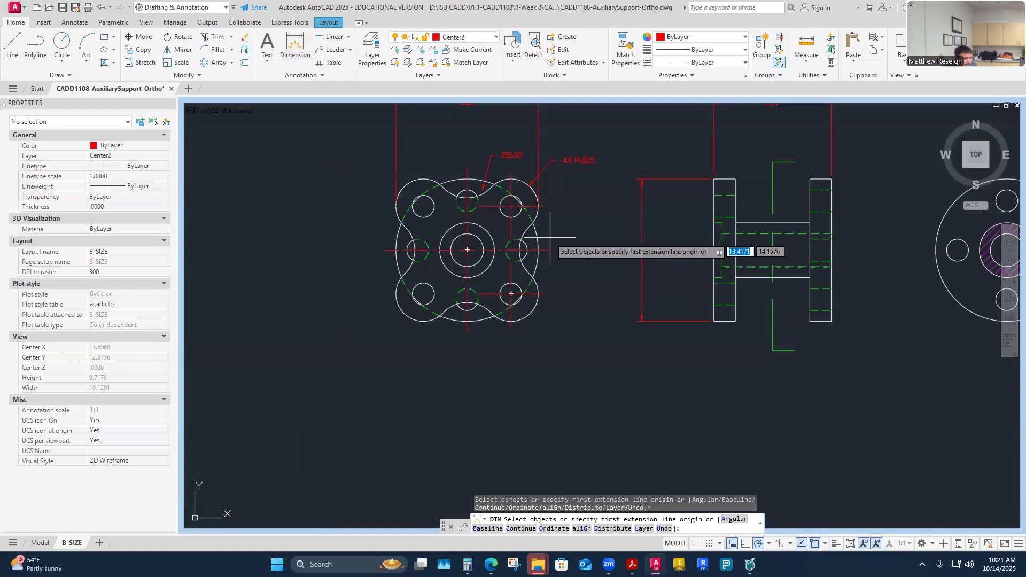
{"action": "scroll", "coordinate": [550, 237], "scroll_direction": "up", "scroll_amount": 4}
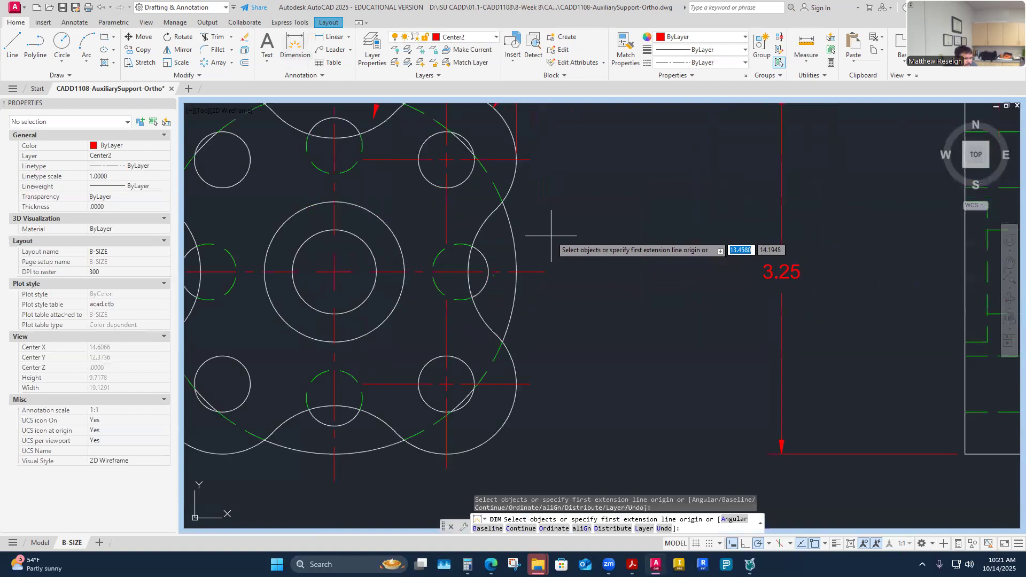
{"action": "left_click", "coordinate": [446, 159]}
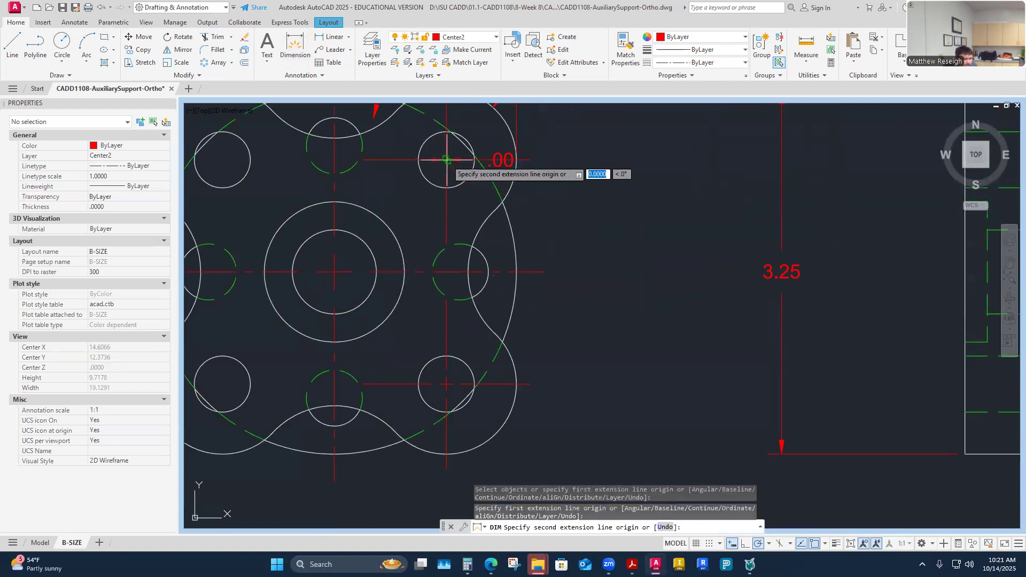
{"action": "left_click", "coordinate": [447, 383]}
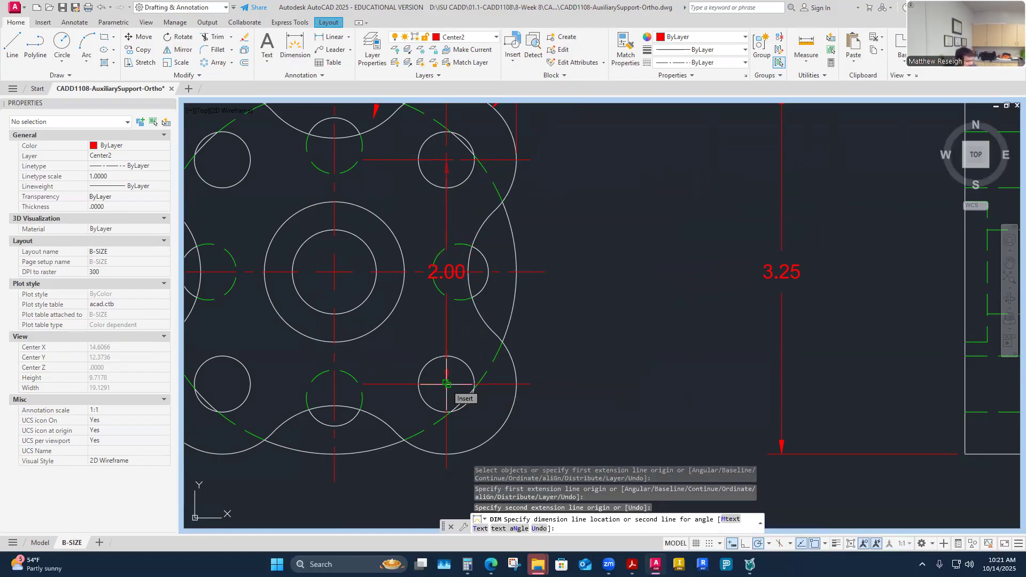
{"action": "left_click", "coordinate": [661, 374]}
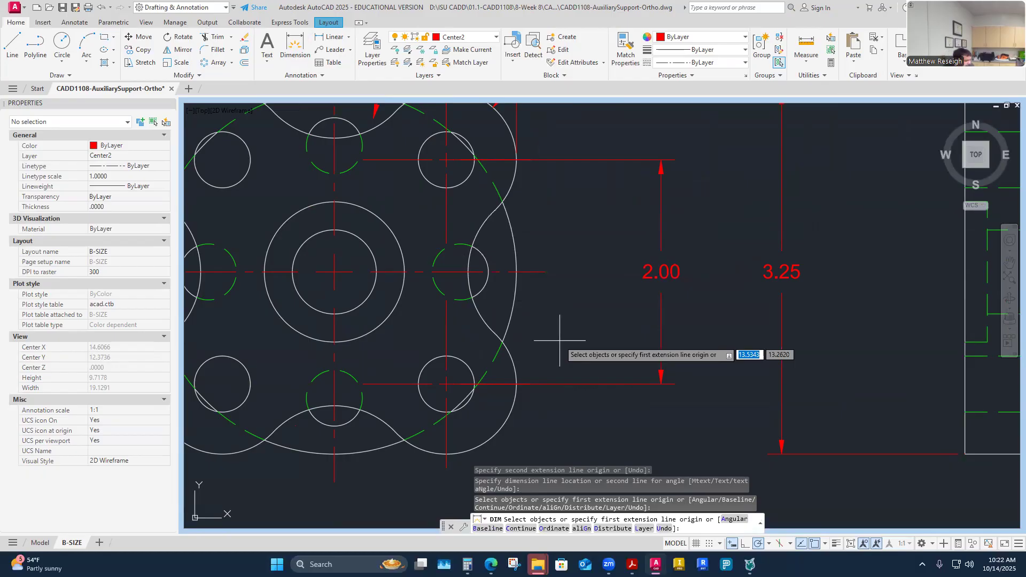
{"action": "key", "text": "alt"}
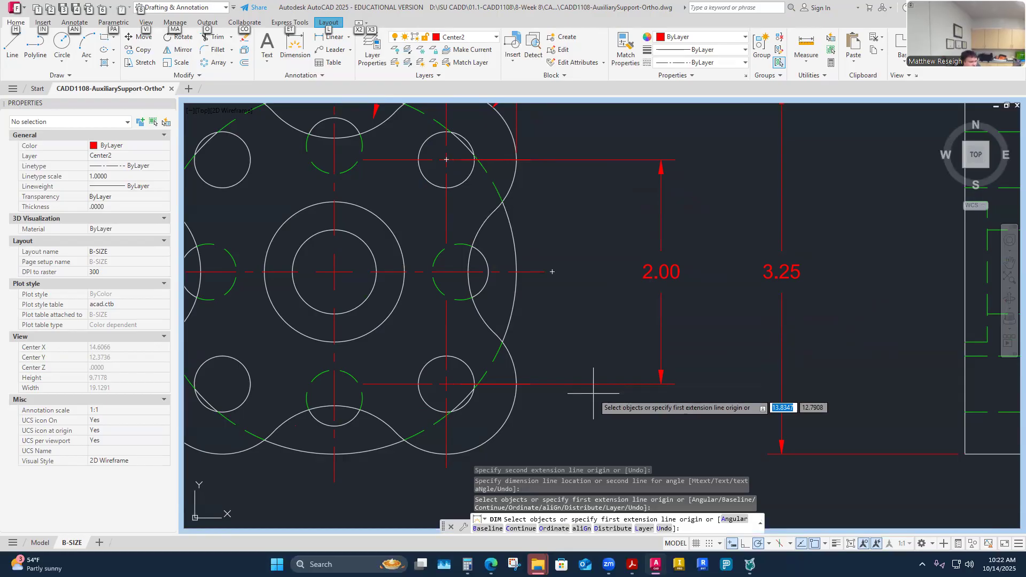
{"action": "key", "text": "Escape"}
{"action": "key", "text": "Escape"}
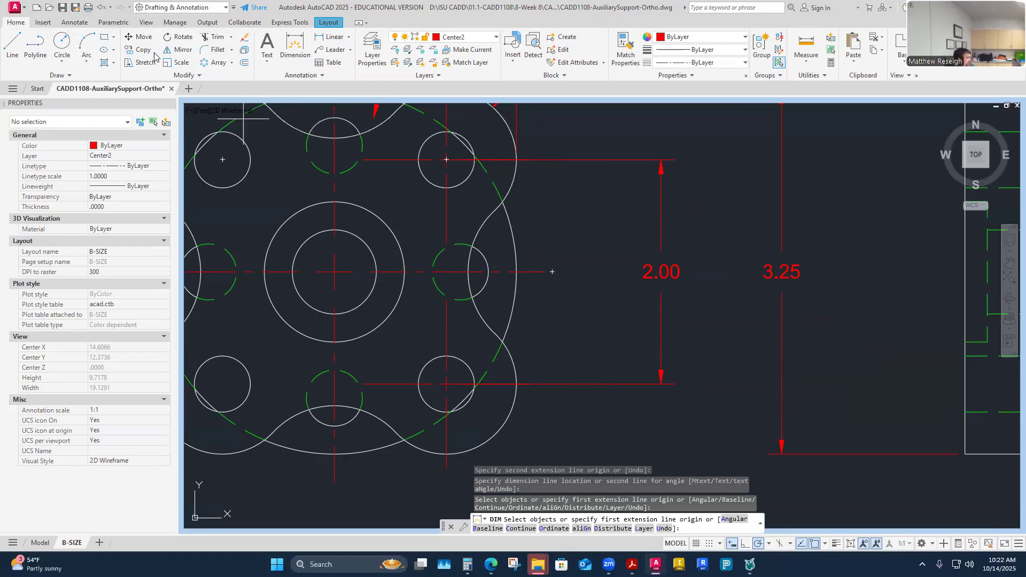
- Dimension the vertical distance from the flange's center to the lower-right hole center, placing it inside the hole-spacing dimension
{"action": "left_click", "coordinate": [295, 46]}
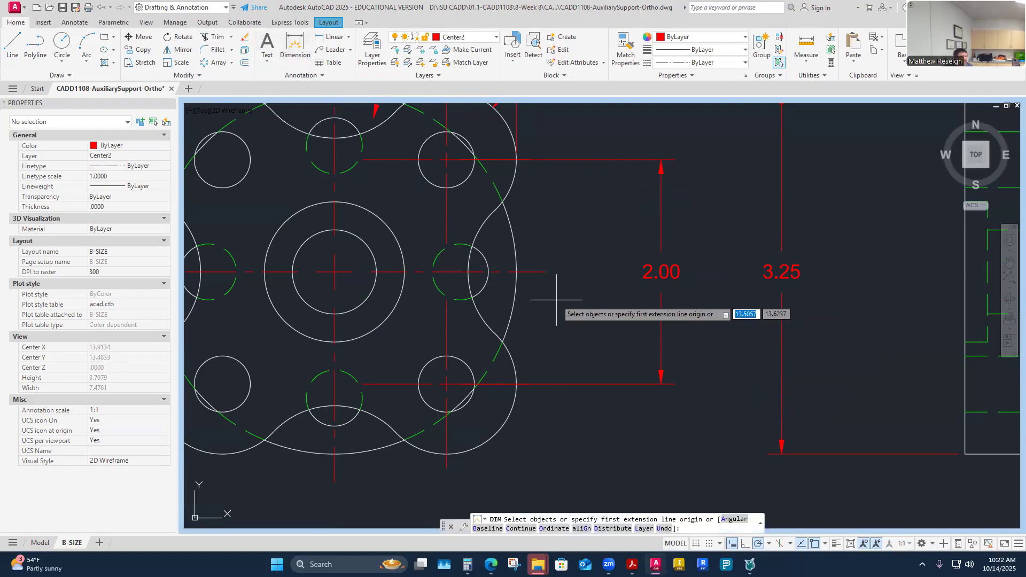
{"action": "left_click", "coordinate": [335, 272]}
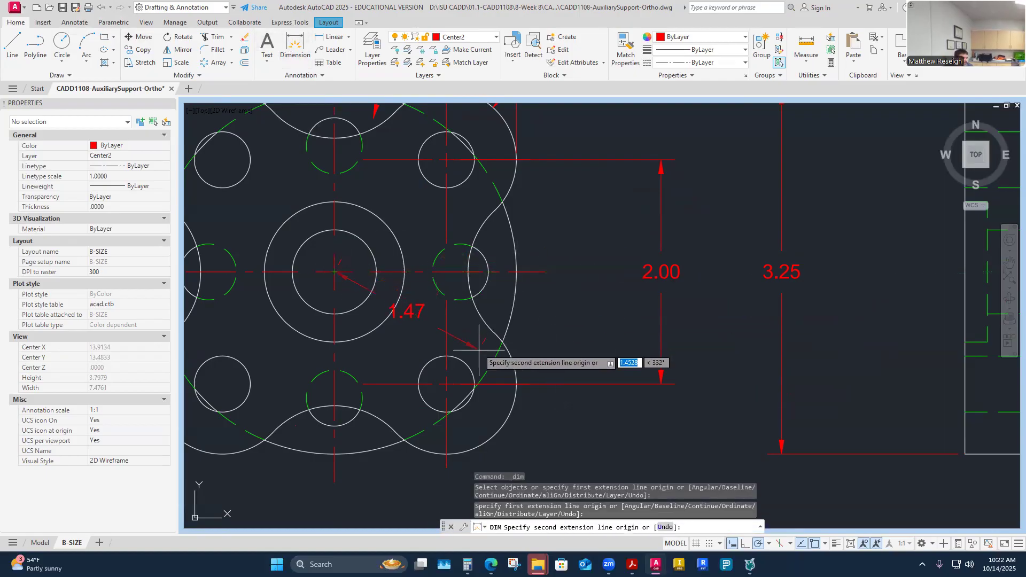
{"action": "left_click", "coordinate": [446, 384]}
{"action": "left_click", "coordinate": [582, 298]}
{"action": "key", "text": "Escape"}
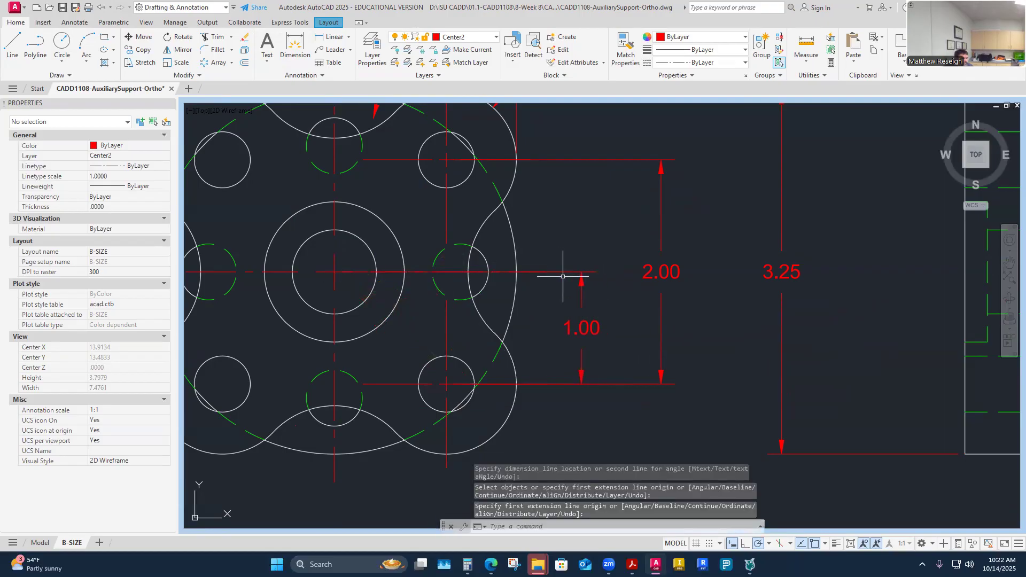
{"action": "left_click", "coordinate": [562, 274]}
{"action": "left_click", "coordinate": [335, 272]}
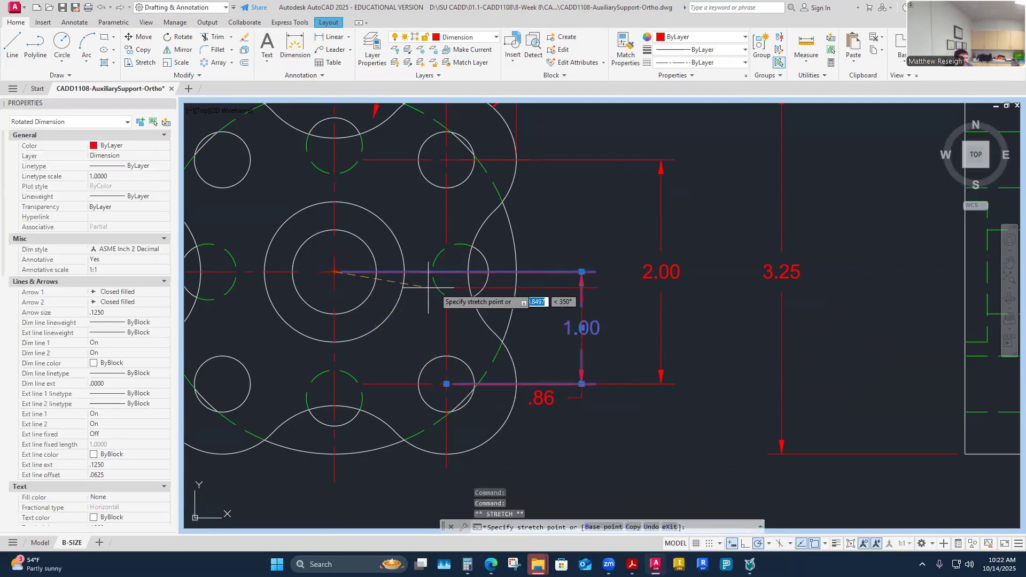
{"action": "key", "text": "Escape"}
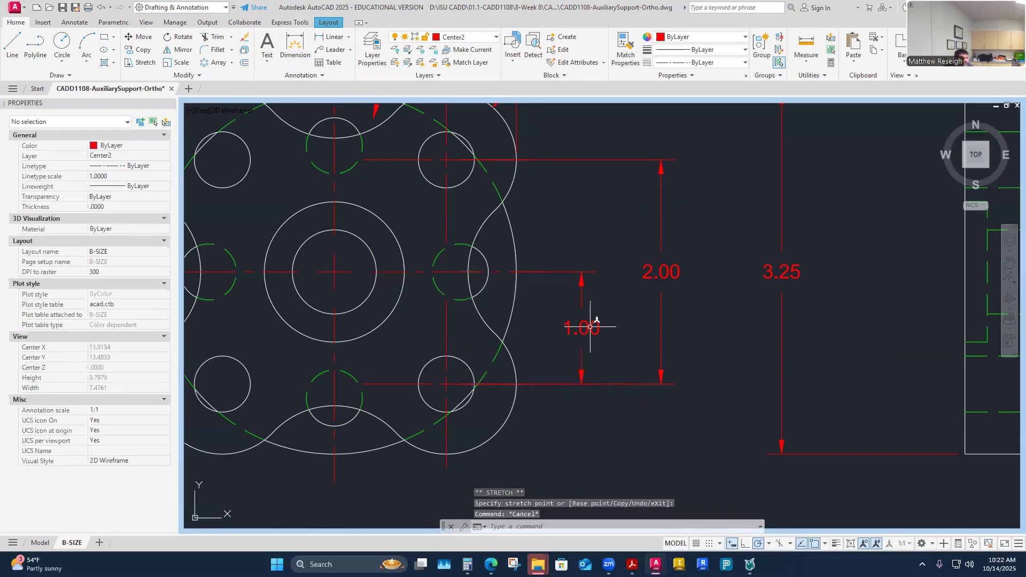
- Stretch the vertical lines of the two right-hand center marks to meet at the flange's horizontal centerline
{"action": "scroll", "coordinate": [485, 291], "scroll_direction": "down", "scroll_amount": 2}
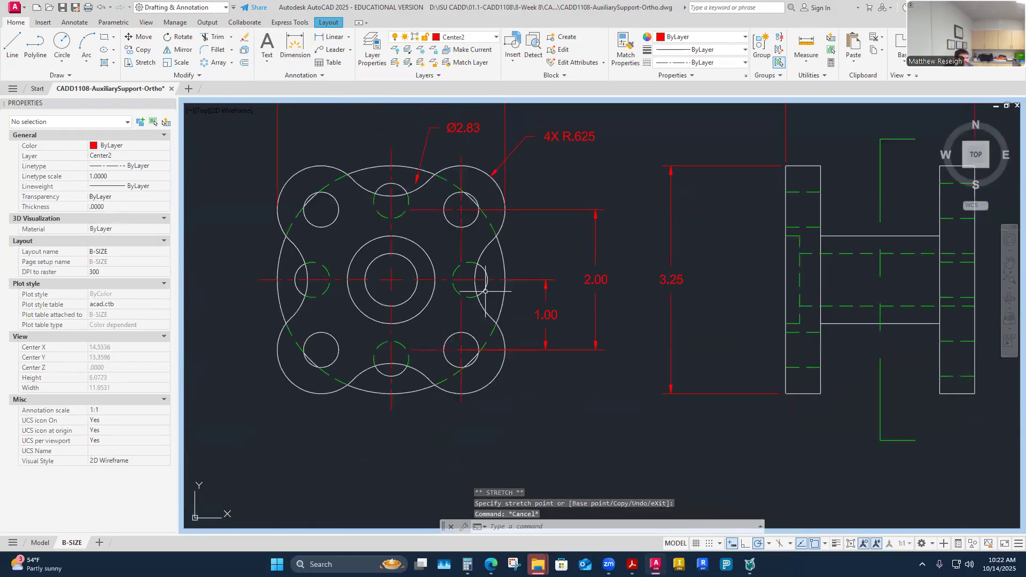
{"action": "left_click", "coordinate": [461, 238]}
{"action": "left_click", "coordinate": [462, 253]}
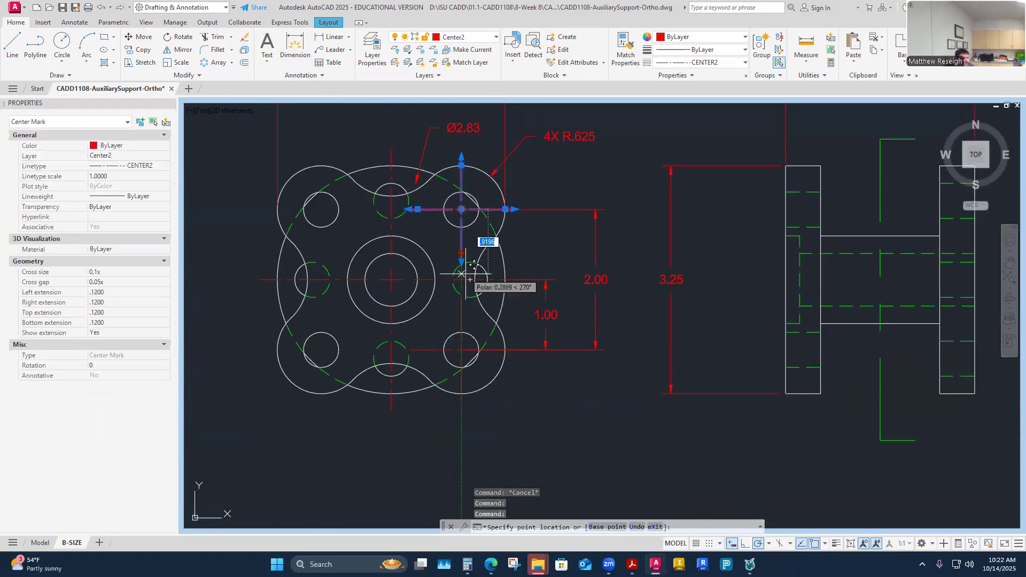
{"action": "left_click", "coordinate": [462, 349]}
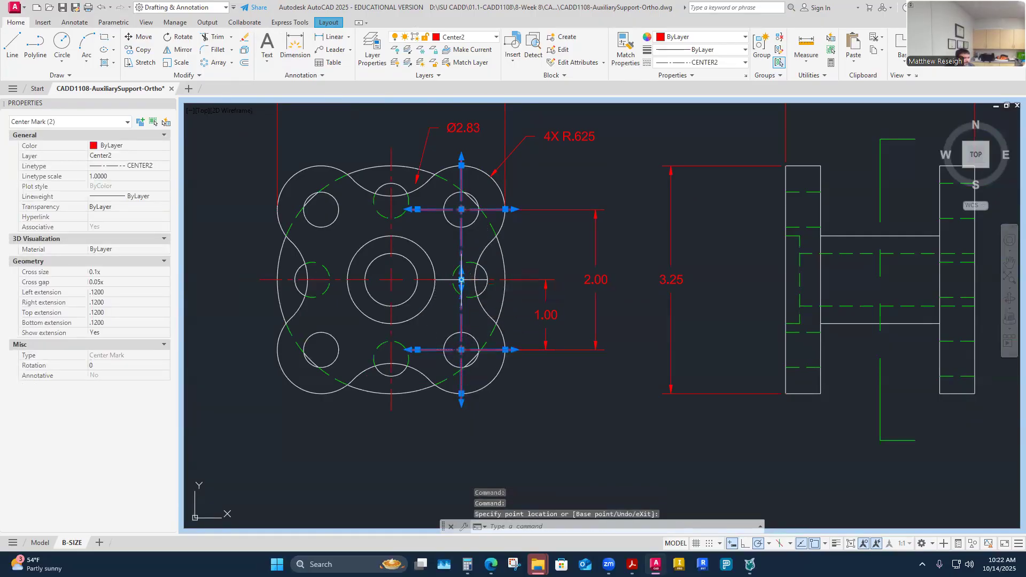
{"action": "key", "text": "Escape"}
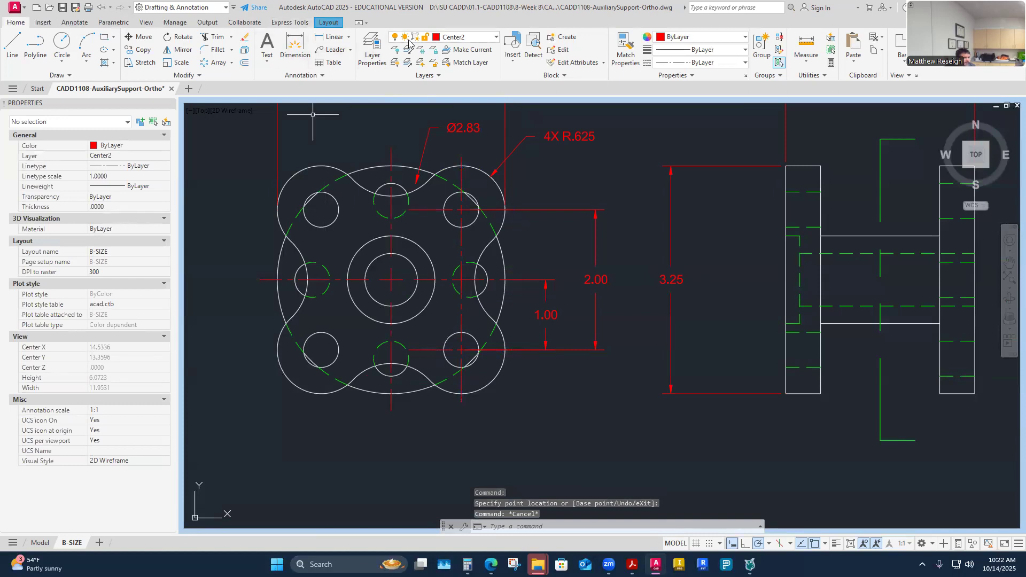
{"action": "left_click", "coordinate": [65, 25]}
{"action": "left_click", "coordinate": [356, 46]}
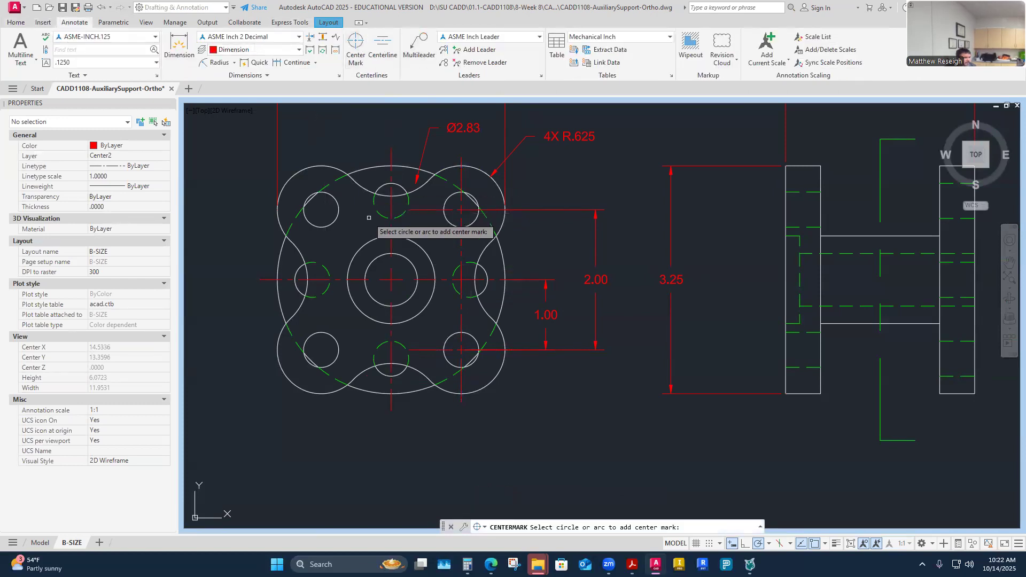
{"action": "key", "text": "Escape"}
{"action": "key", "text": "Escape"}
- Set the left, right, top and bottom extensions of the upper-right hole's center mark to .25
{"action": "left_click", "coordinate": [462, 177]}
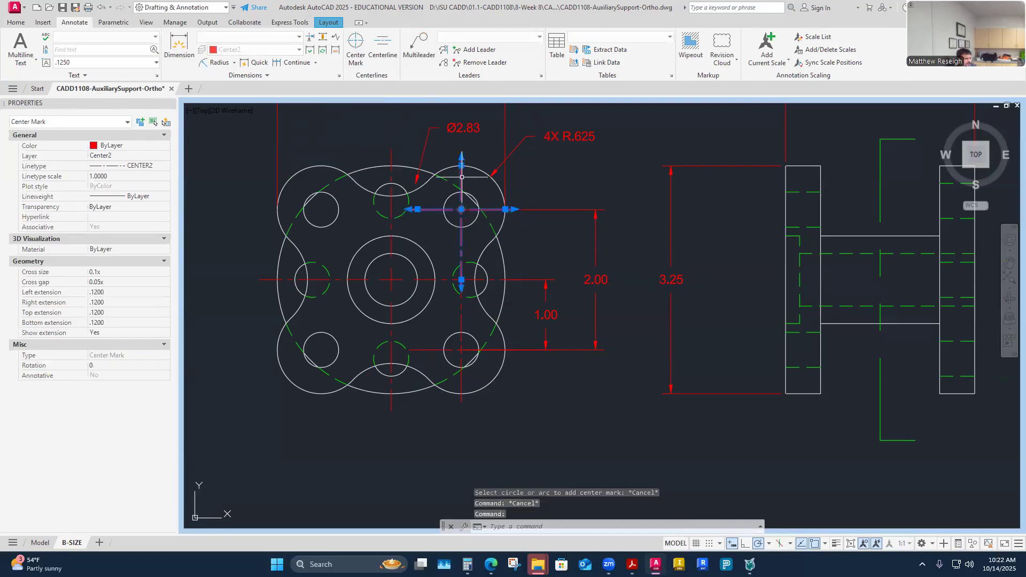
{"action": "left_click", "coordinate": [106, 292]}
{"action": "type", "text": ".25"}
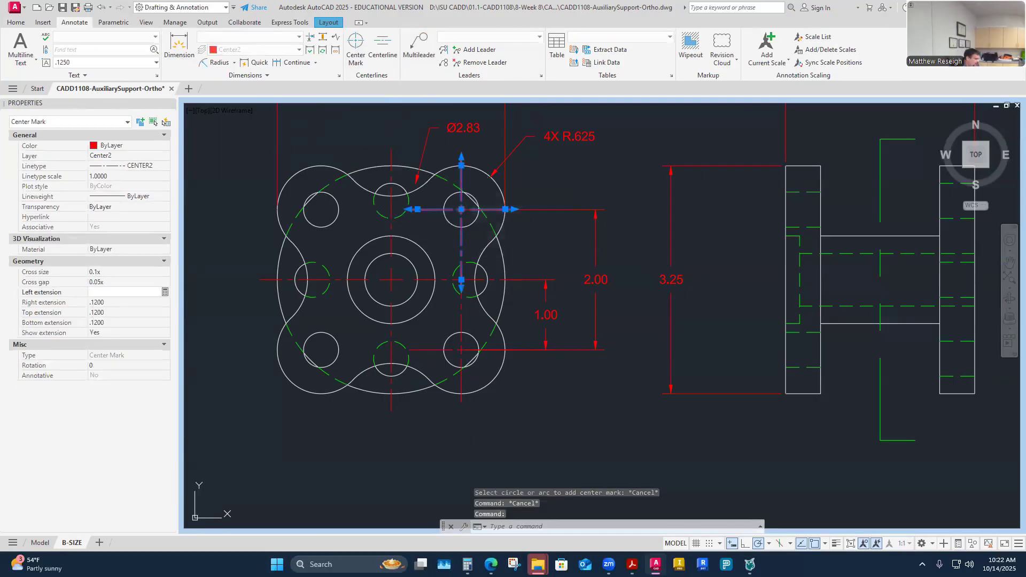
{"action": "key", "text": "Tab"}
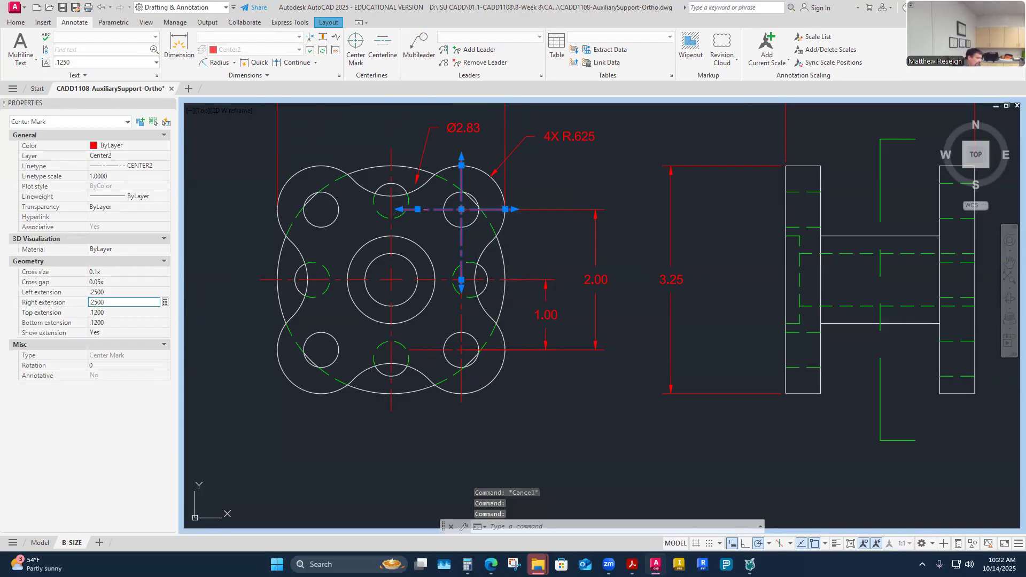
{"action": "type", "text": ".2500"}
{"action": "key", "text": "Tab"}
{"action": "type", "text": ".25"}
{"action": "key", "text": "Tab"}
{"action": "type", "text": ".25"}
{"action": "key", "text": "Tab"}
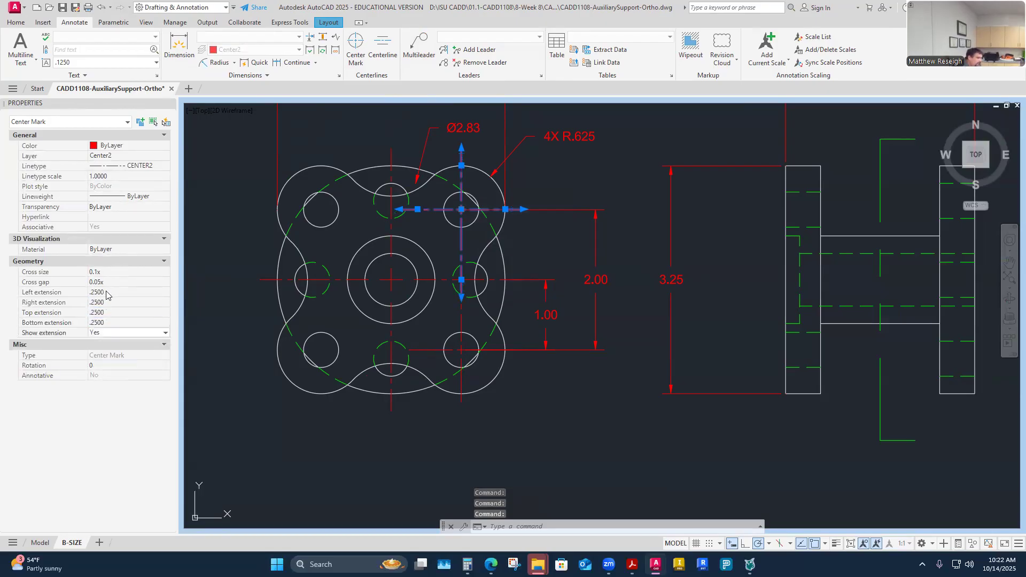
- Match the lower-right hole's center mark to the properties of the upper-right hole's center mark
{"action": "left_click", "coordinate": [16, 22]}
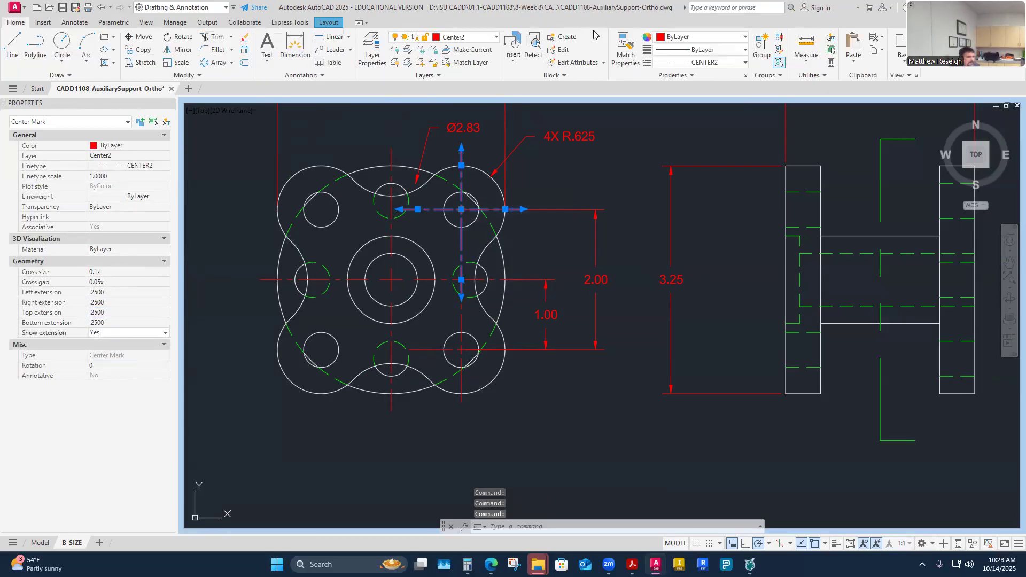
{"action": "left_click", "coordinate": [626, 47]}
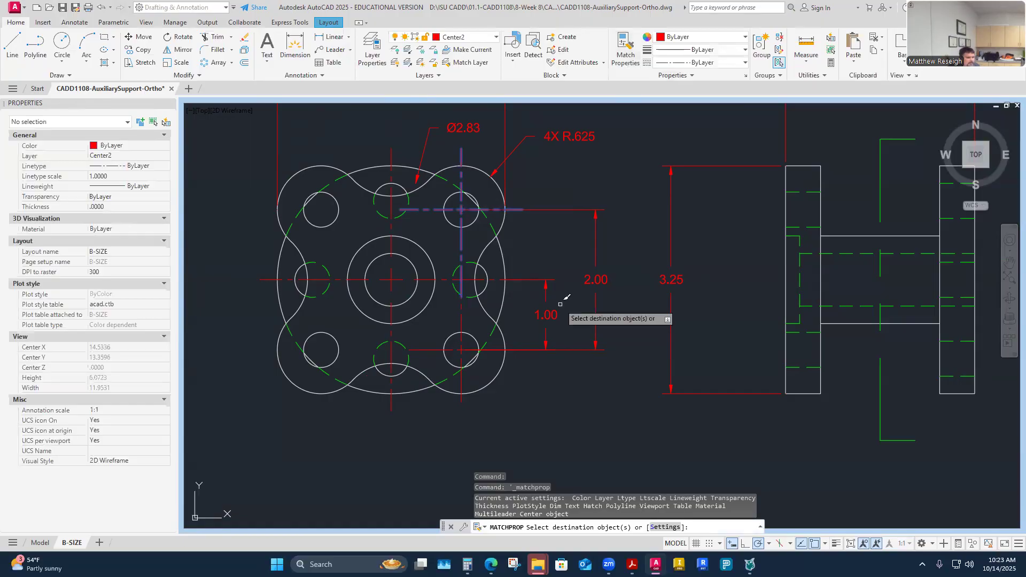
{"action": "left_click", "coordinate": [462, 312]}
{"action": "key", "text": "Escape"}
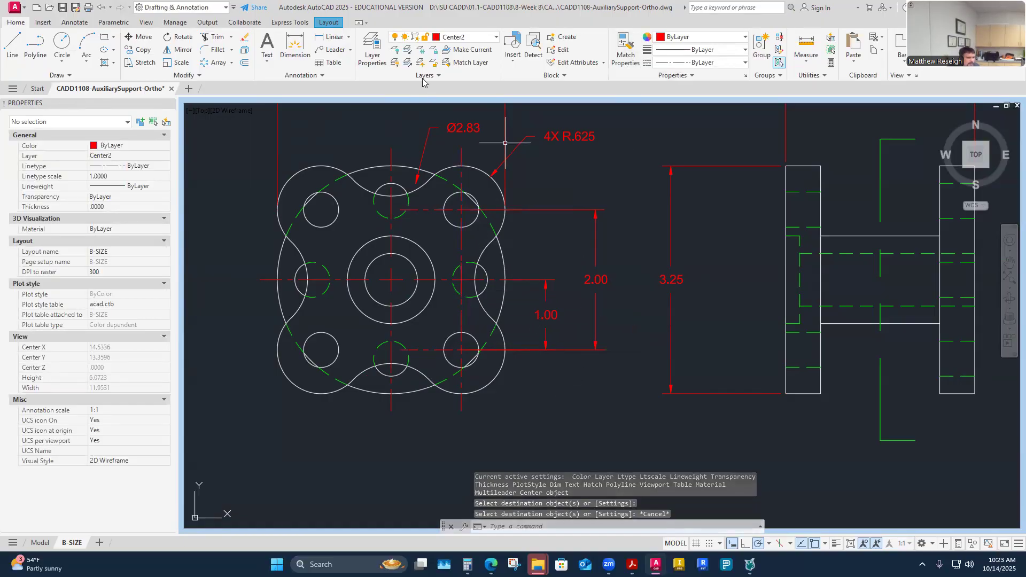
- Mirror the two right-hand hole center marks about the flange's vertical centerline, keeping the originals
{"action": "left_click", "coordinate": [180, 50]}
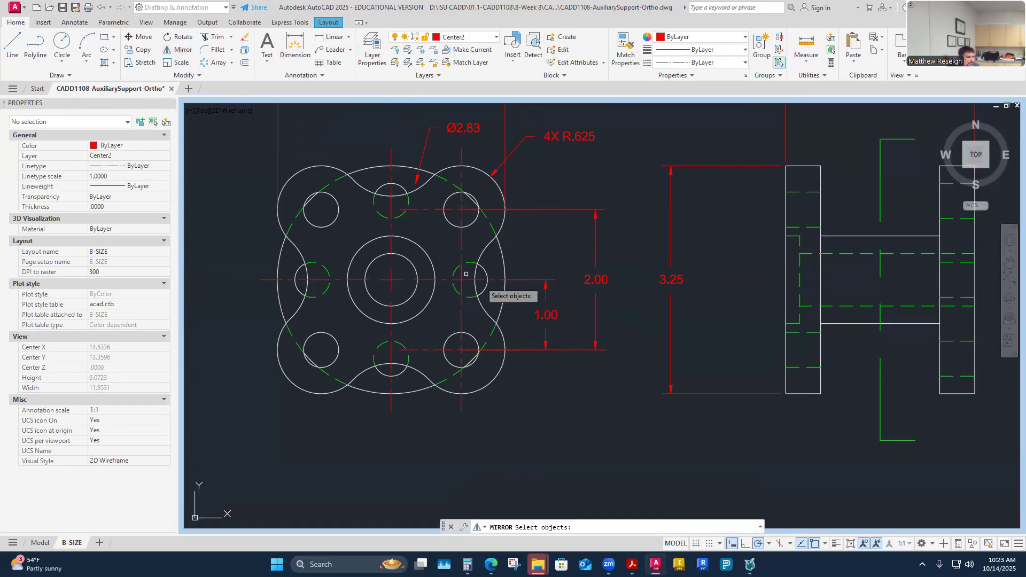
{"action": "left_click", "coordinate": [461, 183]}
{"action": "left_click", "coordinate": [463, 402]}
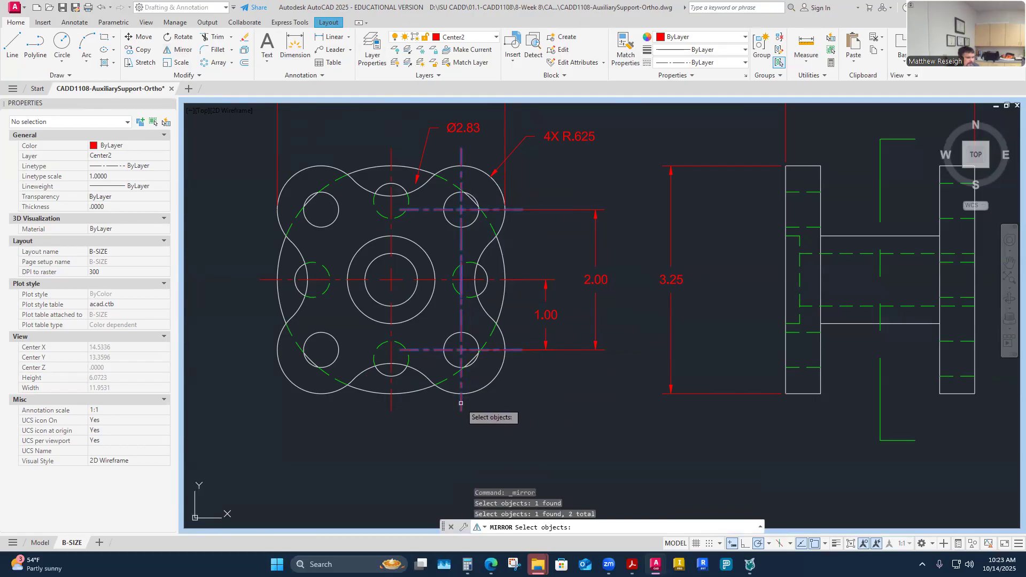
{"action": "key", "text": "Return"}
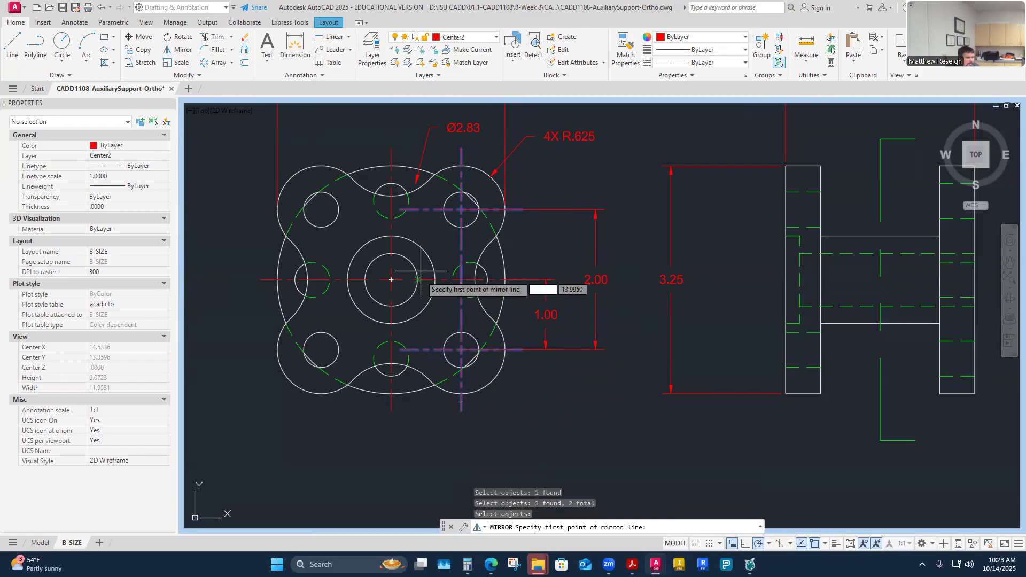
{"action": "left_click", "coordinate": [391, 166]}
{"action": "left_click", "coordinate": [392, 307]}
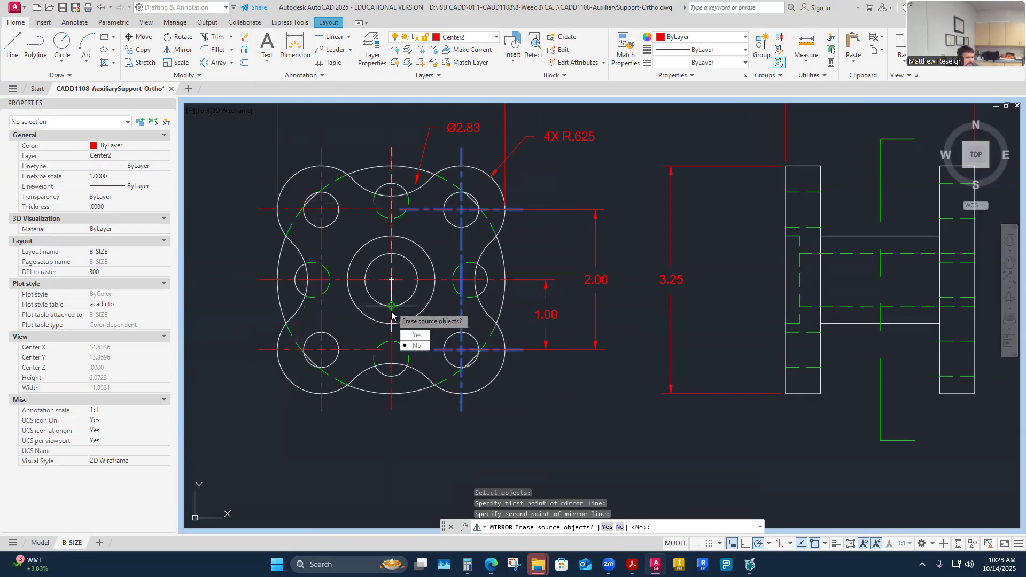
{"action": "left_click", "coordinate": [416, 346]}
{"action": "key", "text": "Escape"}
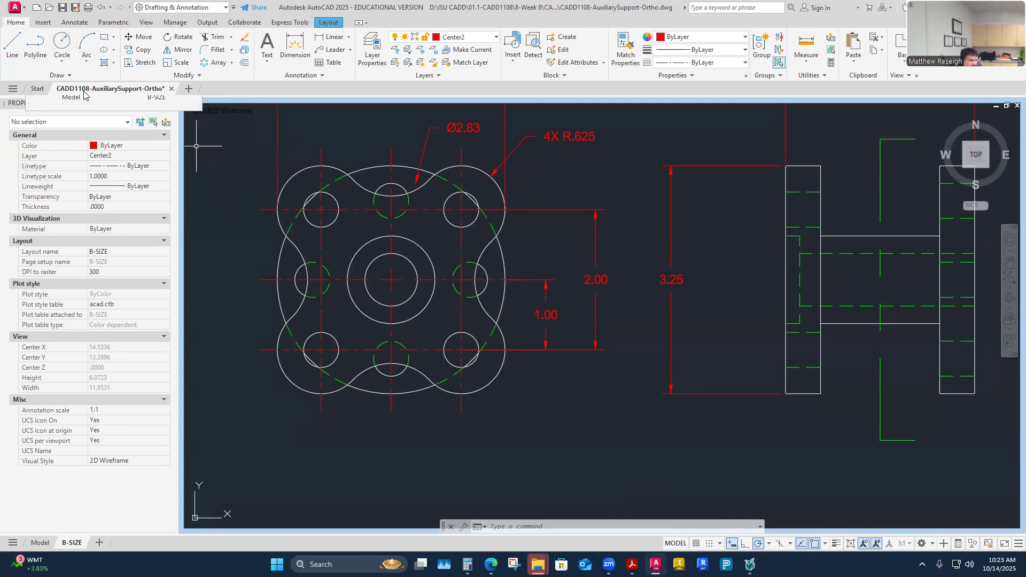
- Dimension the vertical distance from the flange's center to the upper-right hole center, placing it inside the overall hole-spacing dimension
{"action": "left_click", "coordinate": [295, 43]}
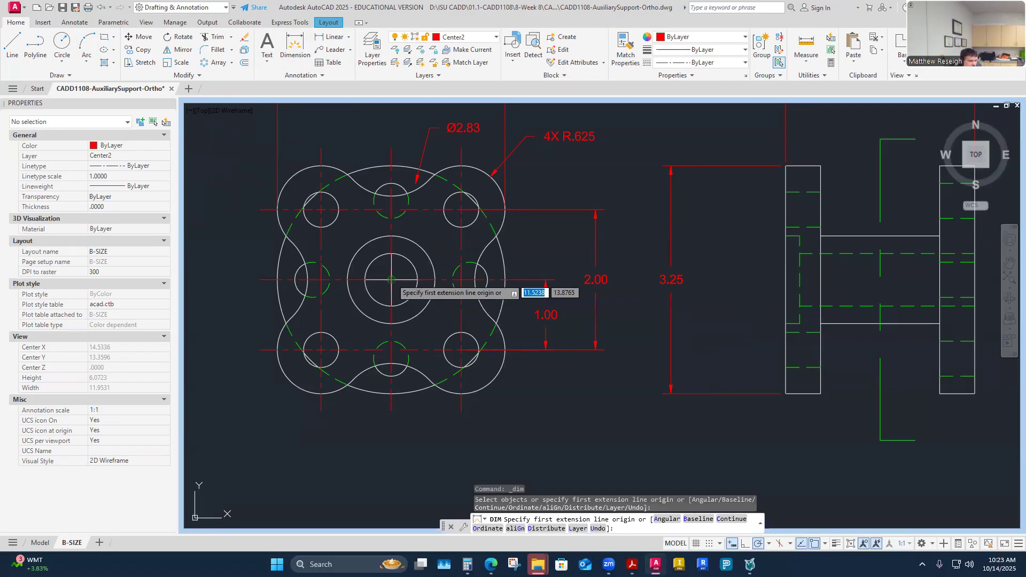
{"action": "left_click", "coordinate": [391, 280]}
{"action": "left_click", "coordinate": [462, 210]}
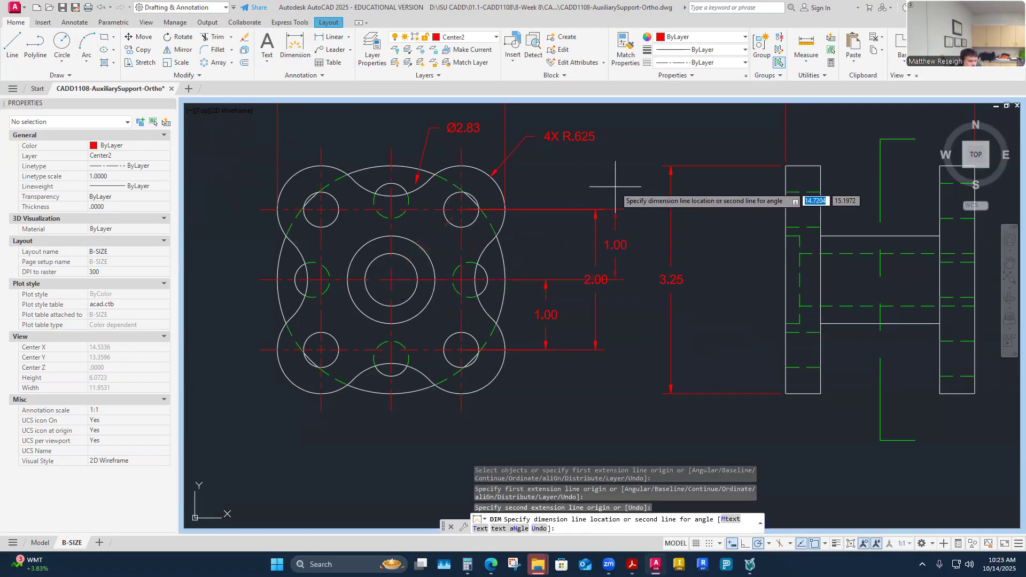
{"action": "left_click", "coordinate": [542, 196]}
{"action": "key", "text": "Escape"}
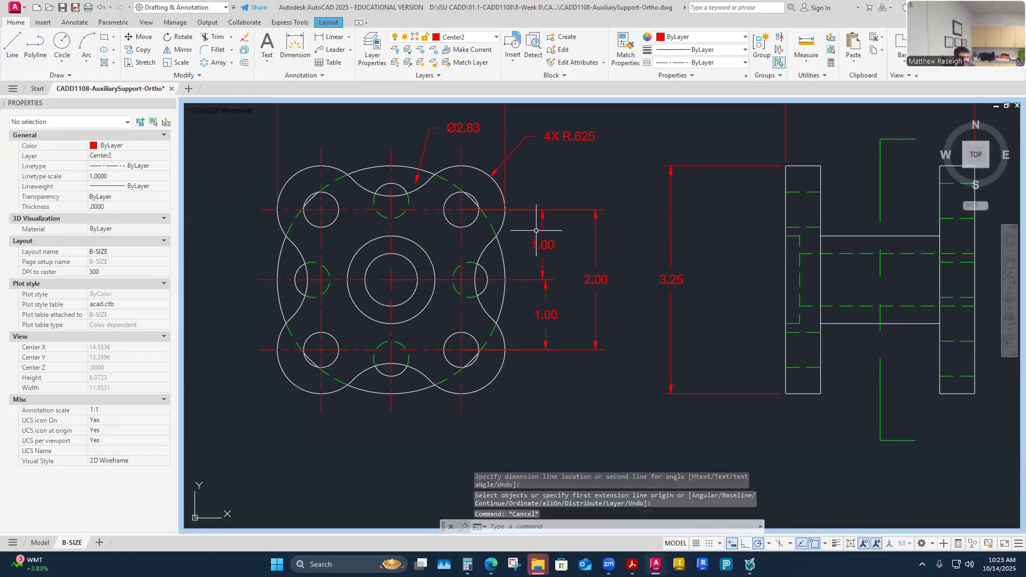
- Stretch the new vertical dimension's lower extension line origin from the flange's center to the flange's right edge
{"action": "left_click", "coordinate": [543, 241]}
{"action": "left_click", "coordinate": [391, 280]}
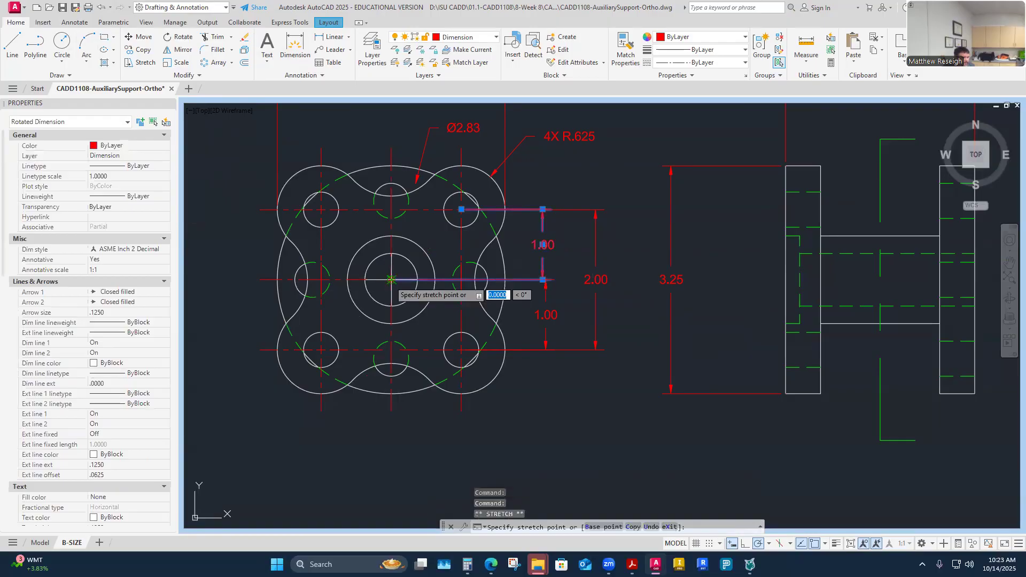
{"action": "left_click", "coordinate": [505, 280]}
{"action": "key", "text": "Escape"}
{"action": "scroll", "coordinate": [523, 307], "scroll_direction": "up", "scroll_amount": 2}
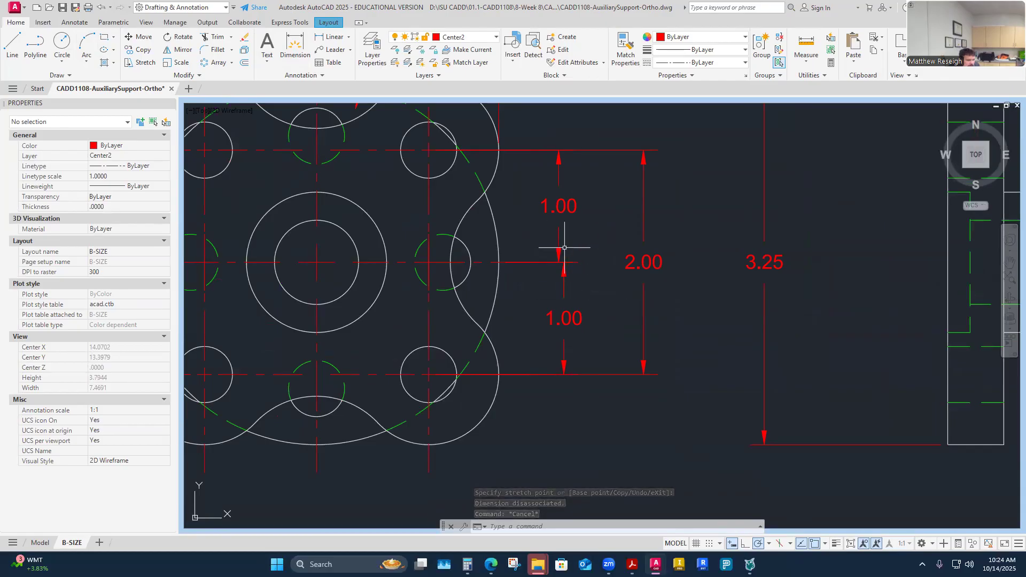
{"action": "left_click", "coordinate": [644, 262]}
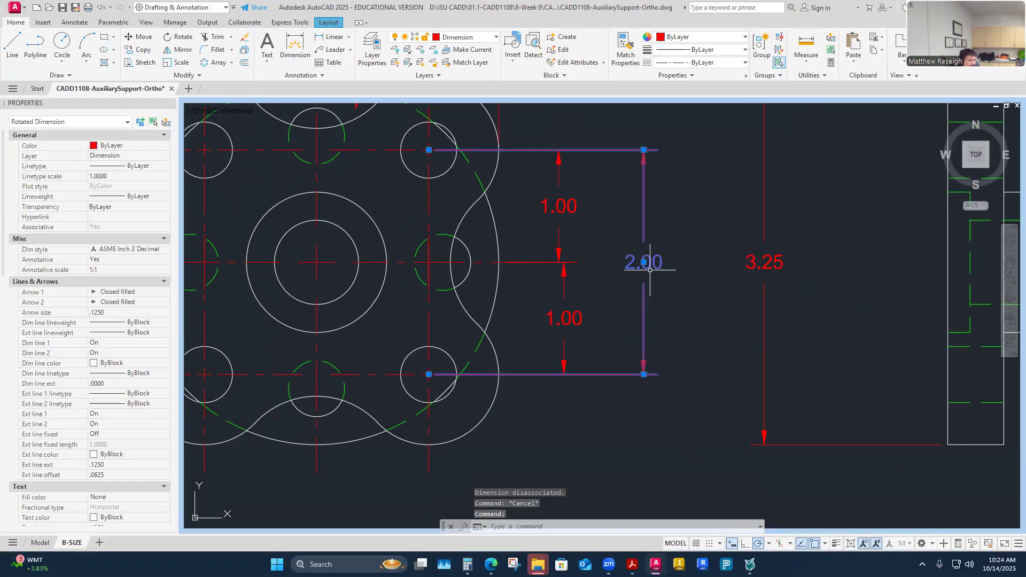
{"action": "left_click", "coordinate": [685, 327]}
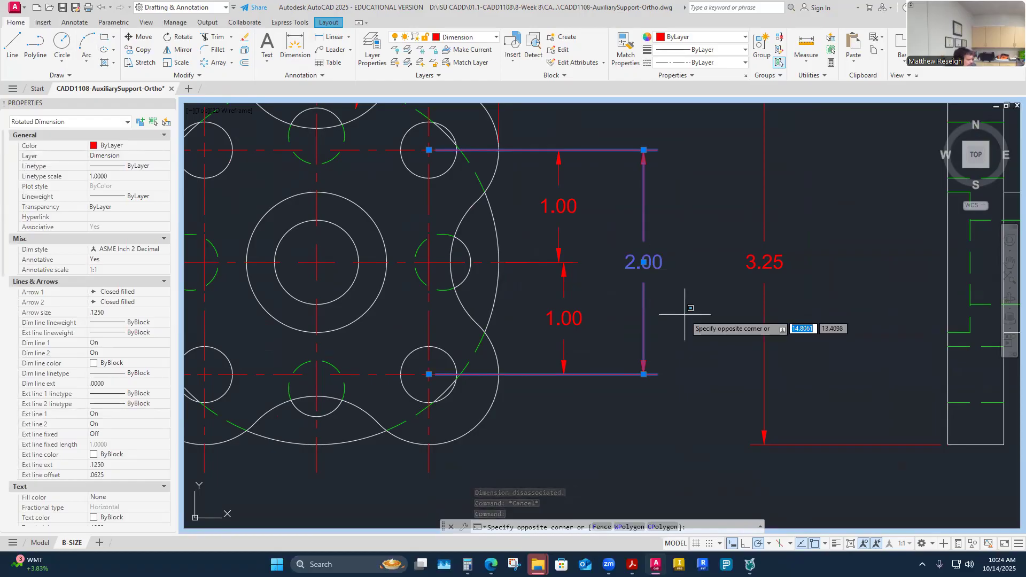
{"action": "key", "text": "Escape"}
{"action": "key", "text": "Escape"}
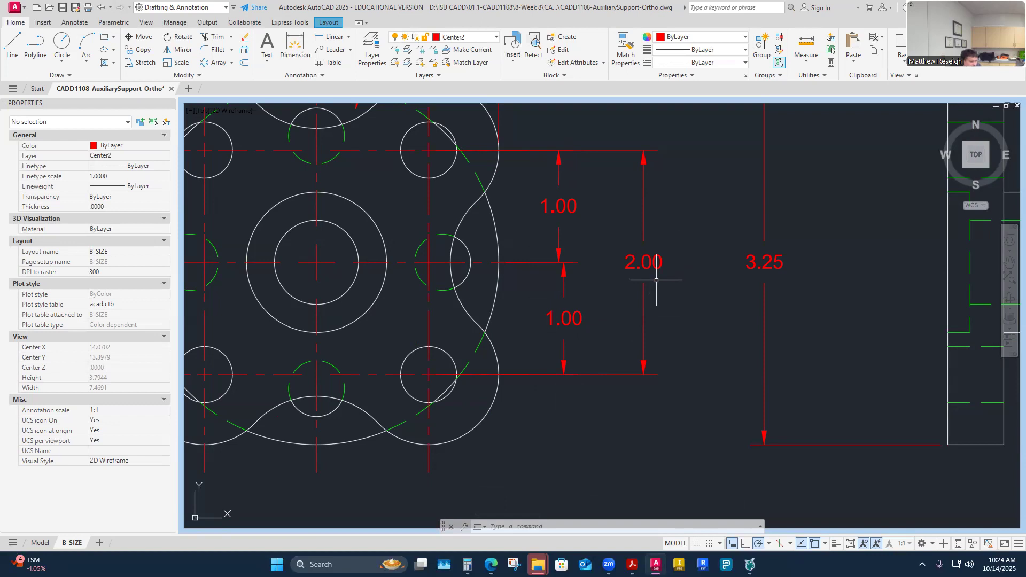
{"action": "scroll", "coordinate": [652, 278], "scroll_direction": "down", "scroll_amount": 4}
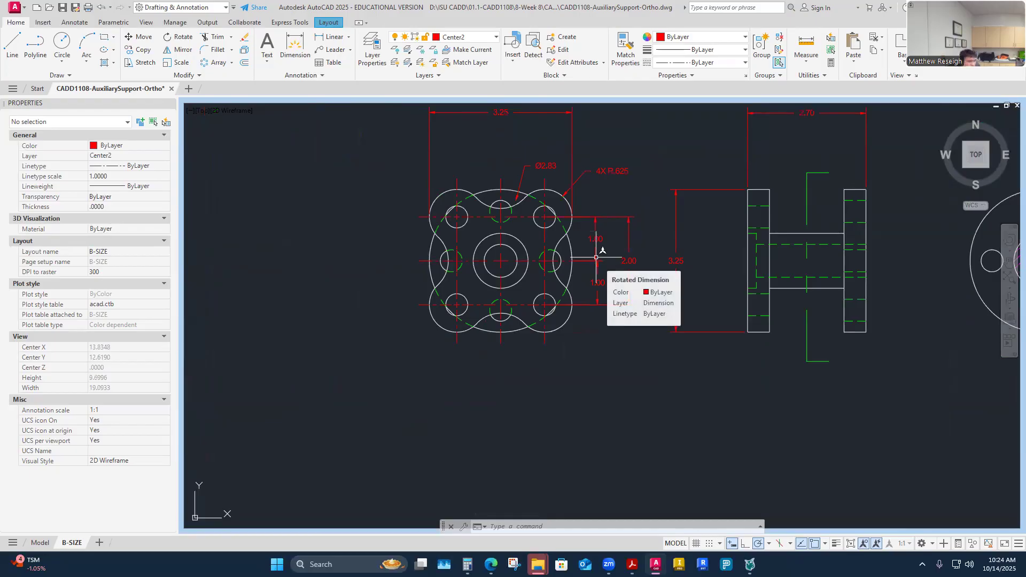
{"action": "scroll", "coordinate": [596, 258], "scroll_direction": "up", "scroll_amount": 2}
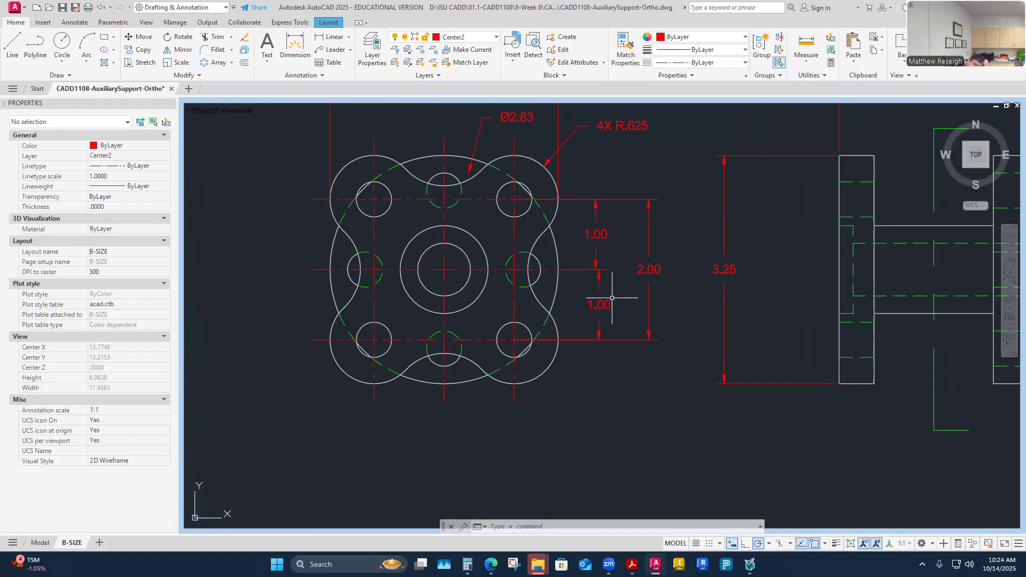
{"action": "middle_click_drag", "start_coordinate": [578, 284], "coordinate": [579, 307]}
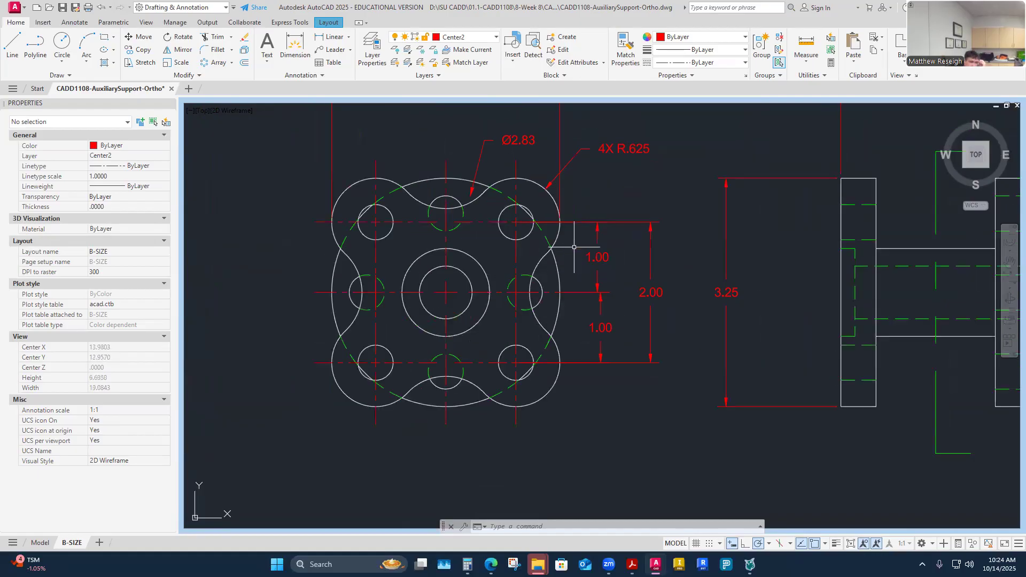
{"action": "left_click", "coordinate": [542, 187]}
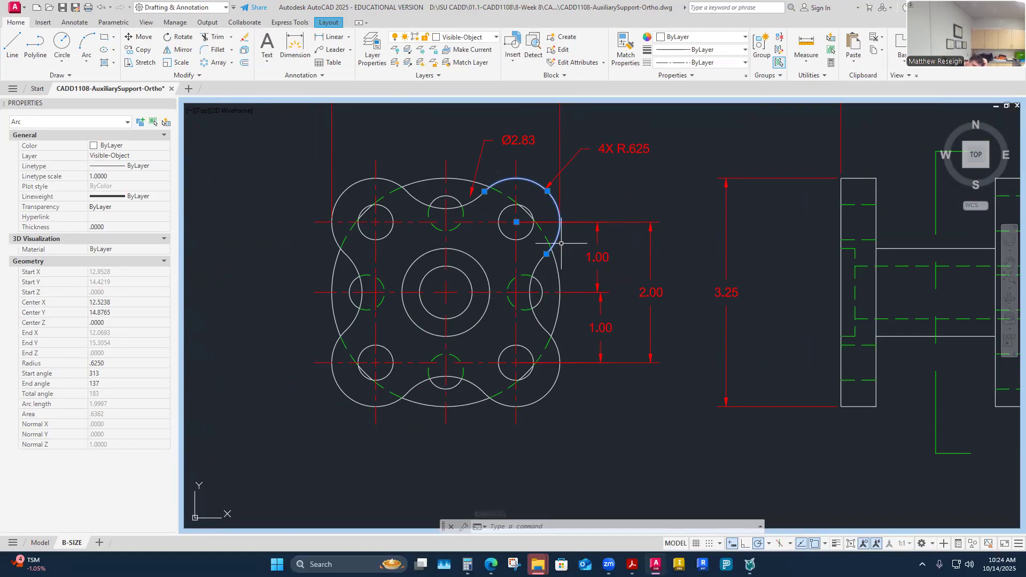
{"action": "left_click", "coordinate": [601, 205]}
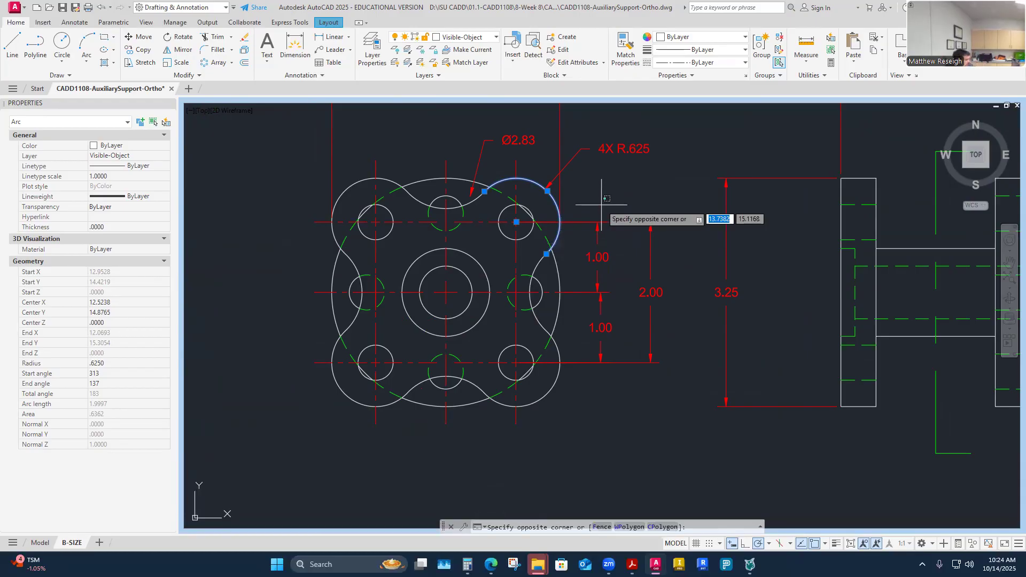
{"action": "key", "text": "Escape"}
{"action": "key", "text": "Escape"}
- Delete the Ø2.83 dimension and dimension the horizontal distance from the upper-right hole center to the flange's center, below the overall width dimension
{"action": "left_click", "coordinate": [516, 140]}
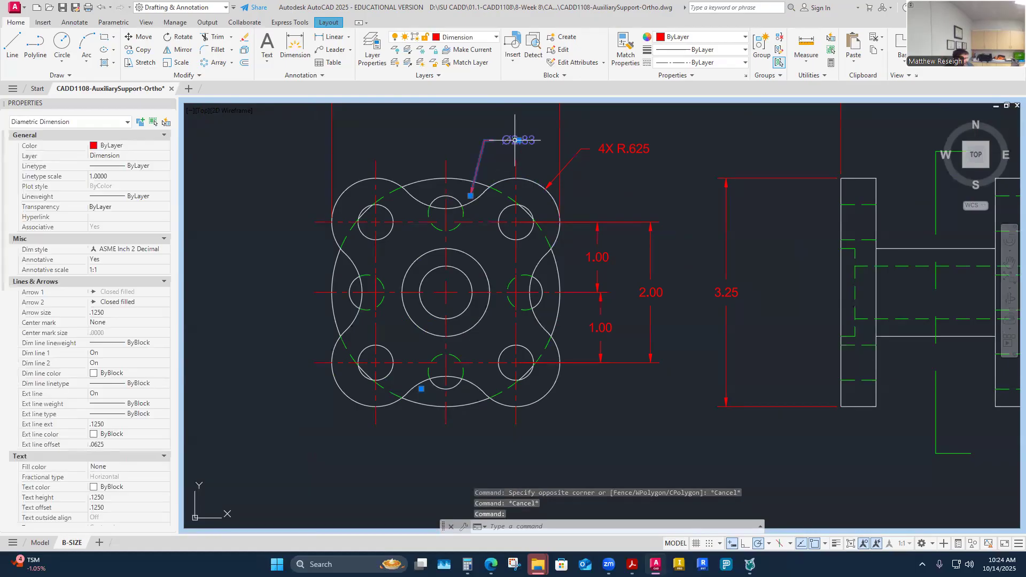
{"action": "key", "text": "Delete"}
{"action": "left_click", "coordinate": [295, 46]}
{"action": "scroll", "coordinate": [520, 234], "scroll_direction": "up", "scroll_amount": 2}
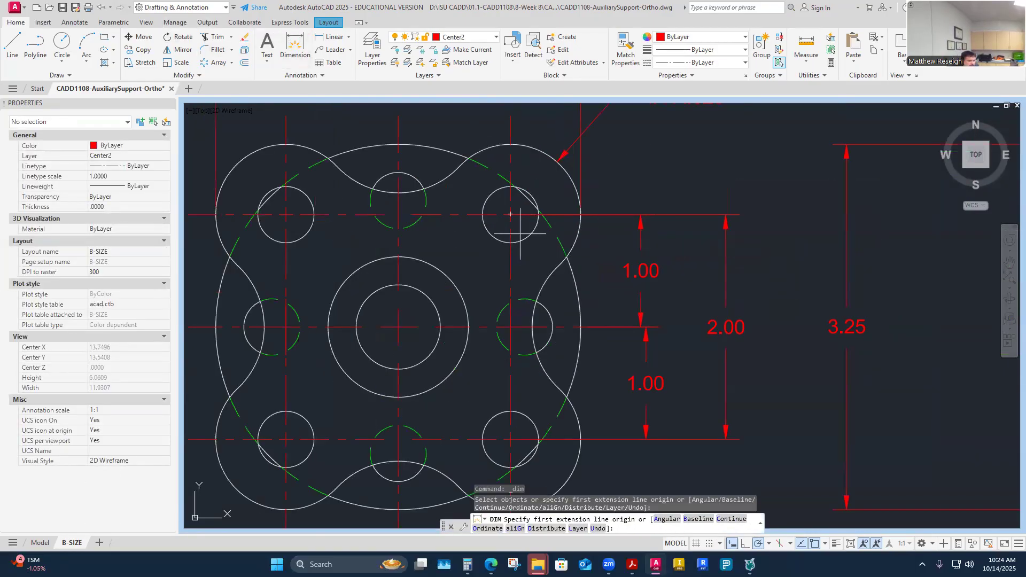
{"action": "left_click", "coordinate": [510, 214]}
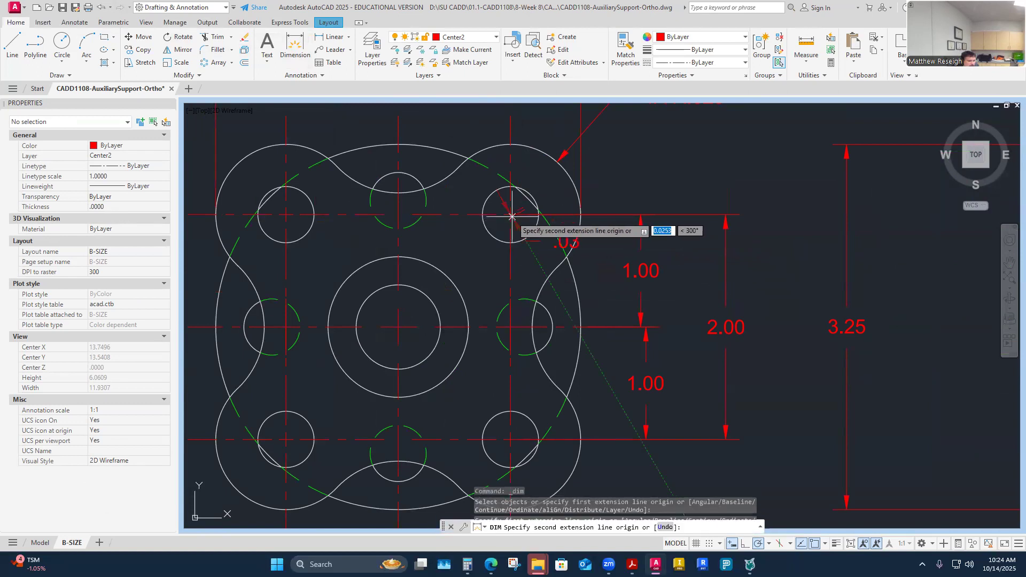
{"action": "left_click", "coordinate": [399, 326]}
{"action": "scroll", "coordinate": [399, 326], "scroll_direction": "down", "scroll_amount": 4}
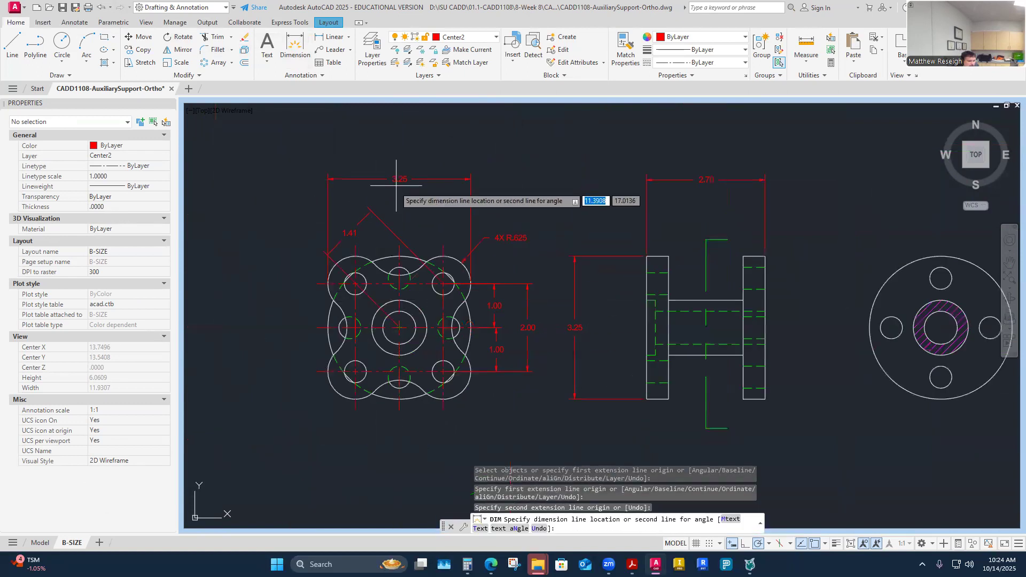
{"action": "left_click", "coordinate": [424, 212]}
{"action": "scroll", "coordinate": [422, 224], "scroll_direction": "up", "scroll_amount": 4}
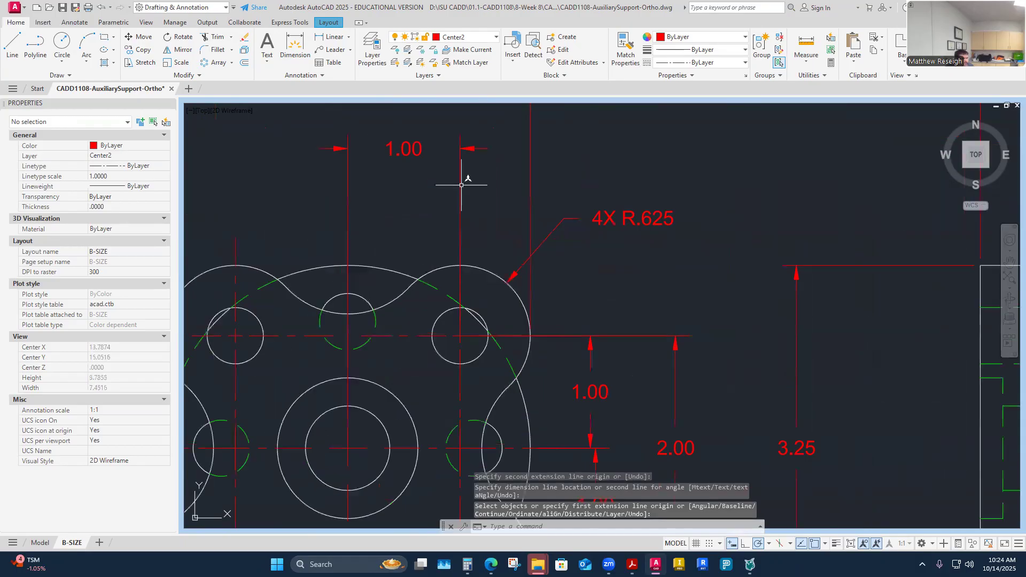
{"action": "key", "text": "Escape"}
- Stretch both extension line origins of the new horizontal hole dimension up to the flange's upper outline
{"action": "left_click", "coordinate": [461, 206]}
{"action": "left_click", "coordinate": [460, 336]}
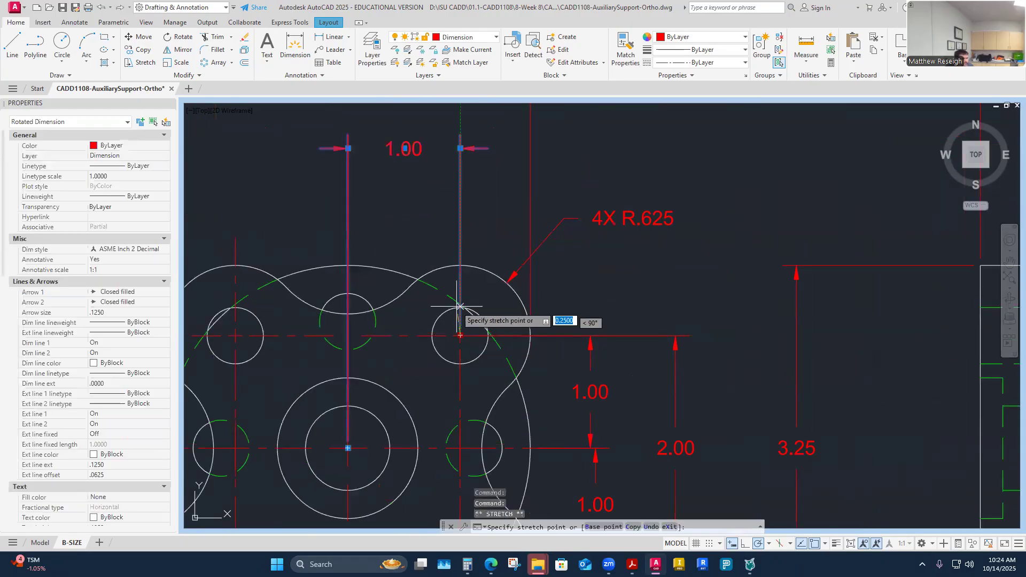
{"action": "key", "text": "Escape"}
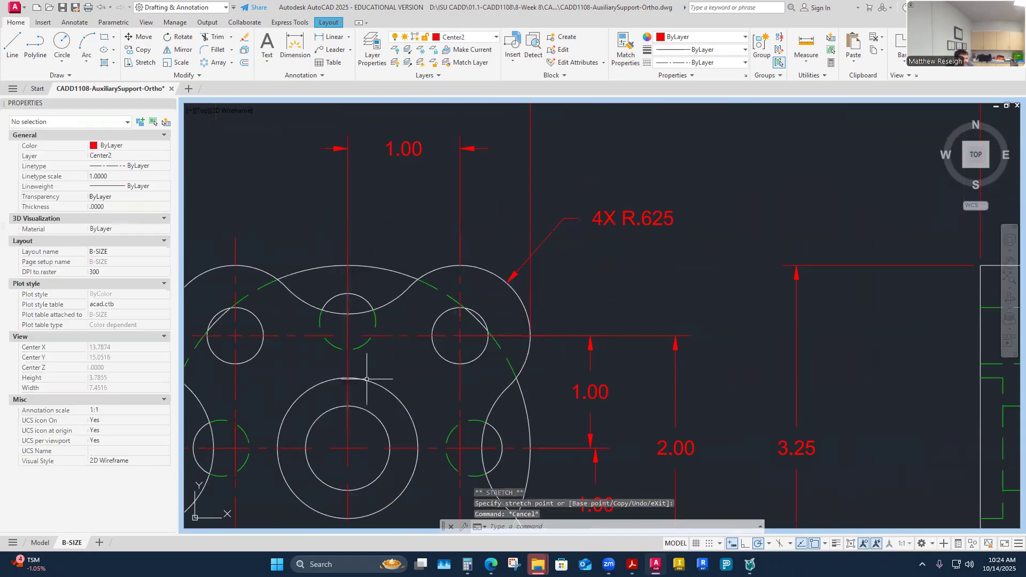
{"action": "left_click", "coordinate": [347, 252]}
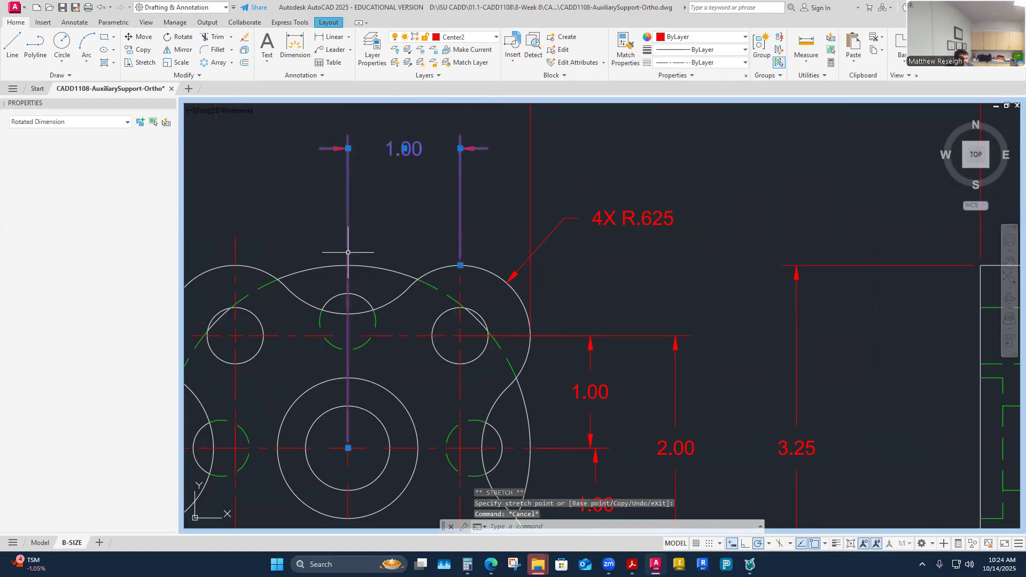
{"action": "left_click", "coordinate": [348, 448]}
{"action": "key", "text": "Escape"}
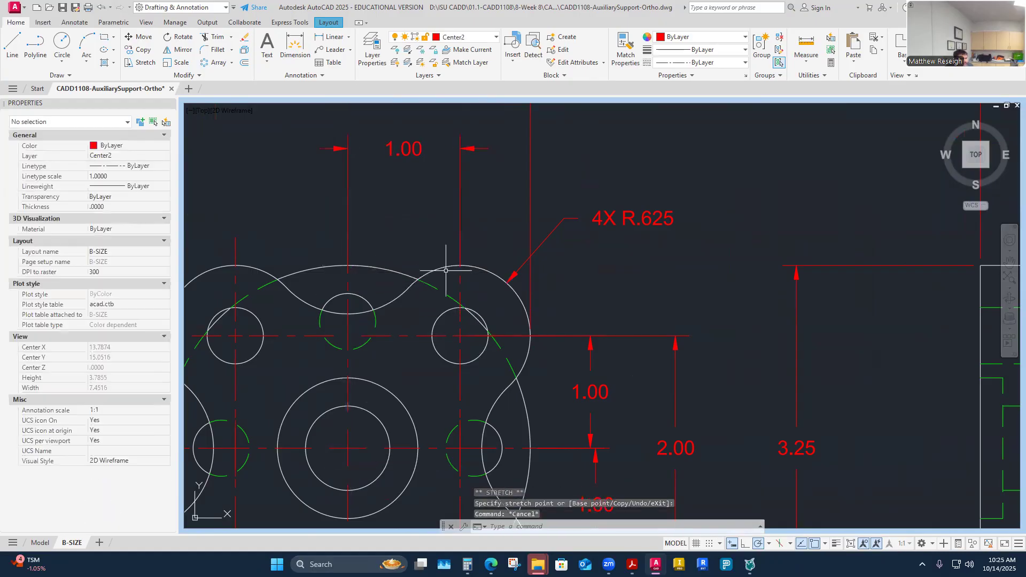
- Dimension the horizontal distance from the flange's center to the upper-left hole center, placing it below the overall width dimension
{"action": "scroll", "coordinate": [446, 271], "scroll_direction": "down", "scroll_amount": 5}
{"action": "scroll", "coordinate": [465, 298], "scroll_direction": "up", "scroll_amount": 3}
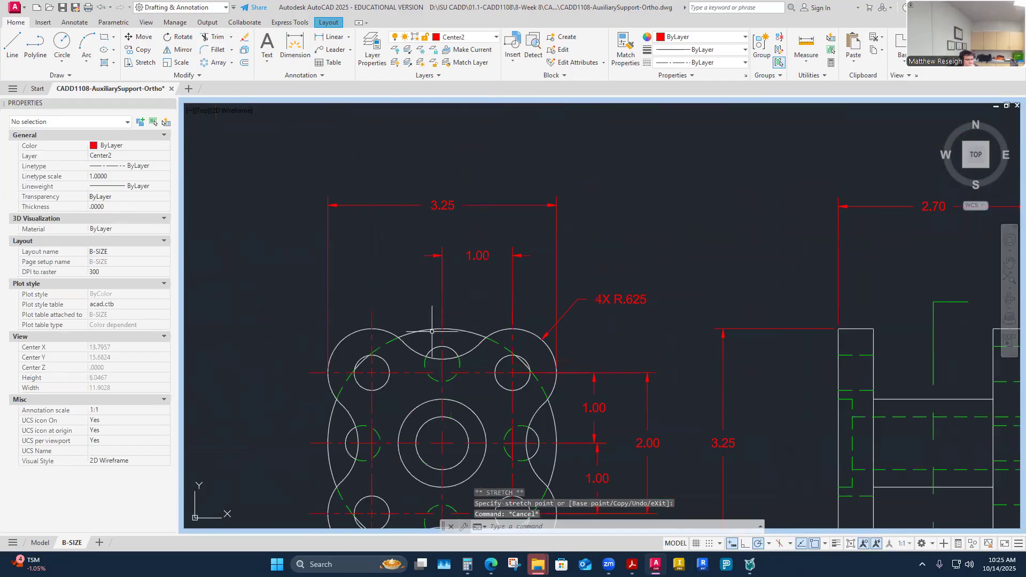
{"action": "right_click", "coordinate": [376, 264]}
{"action": "left_click", "coordinate": [398, 276]}
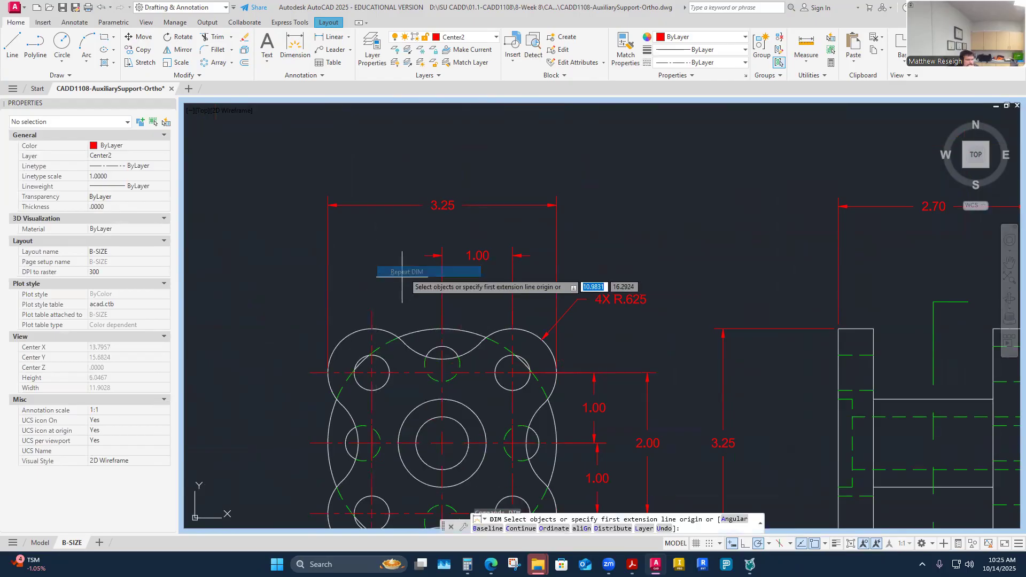
{"action": "left_click", "coordinate": [442, 442]}
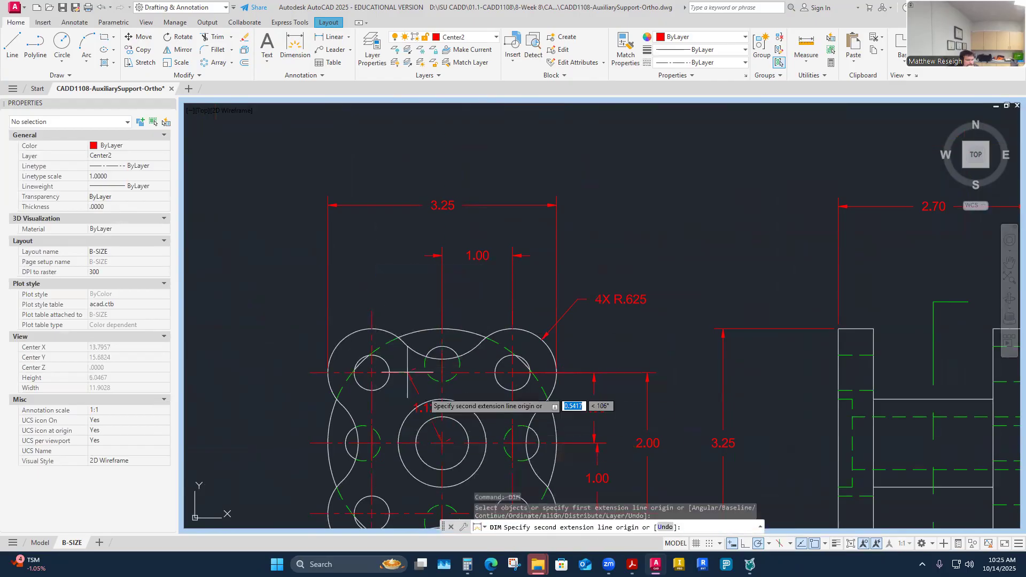
{"action": "left_click", "coordinate": [372, 371]}
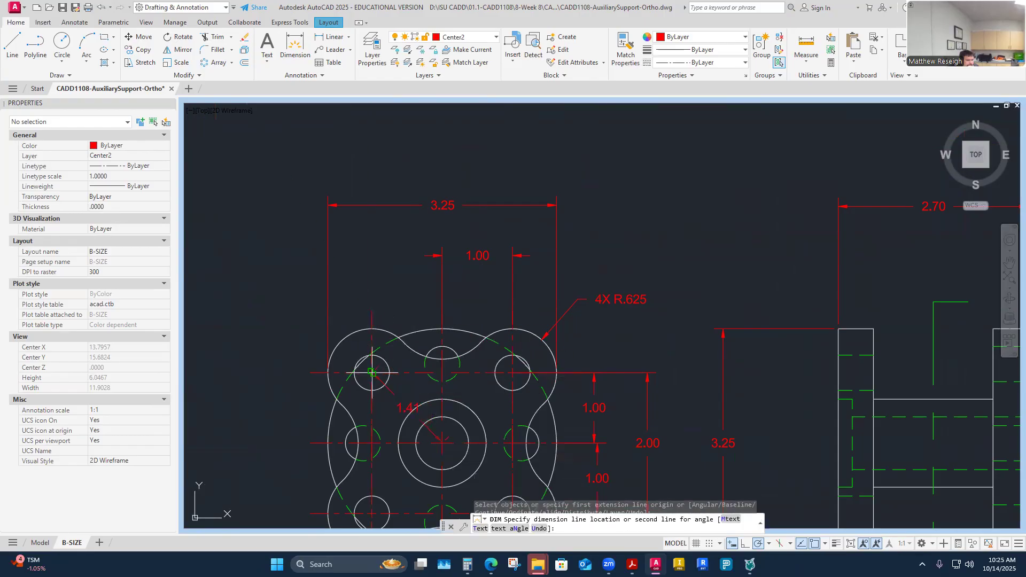
{"action": "left_click", "coordinate": [367, 266]}
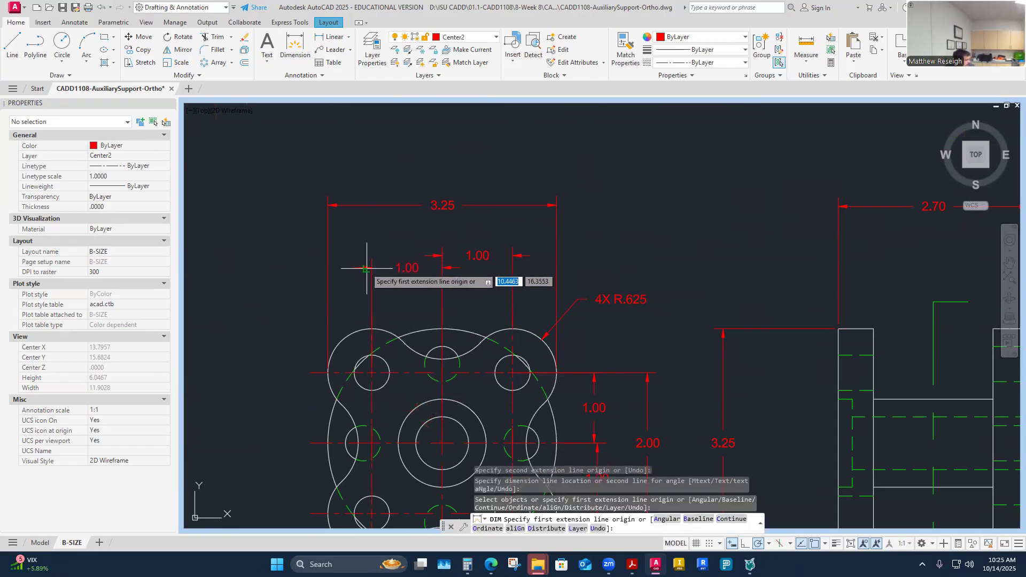
{"action": "key", "text": "Escape"}
- Delete the vertical 2.00 dimension between the flange's upper and lower right holes
{"action": "scroll", "coordinate": [366, 326], "scroll_direction": "up", "scroll_amount": 2}
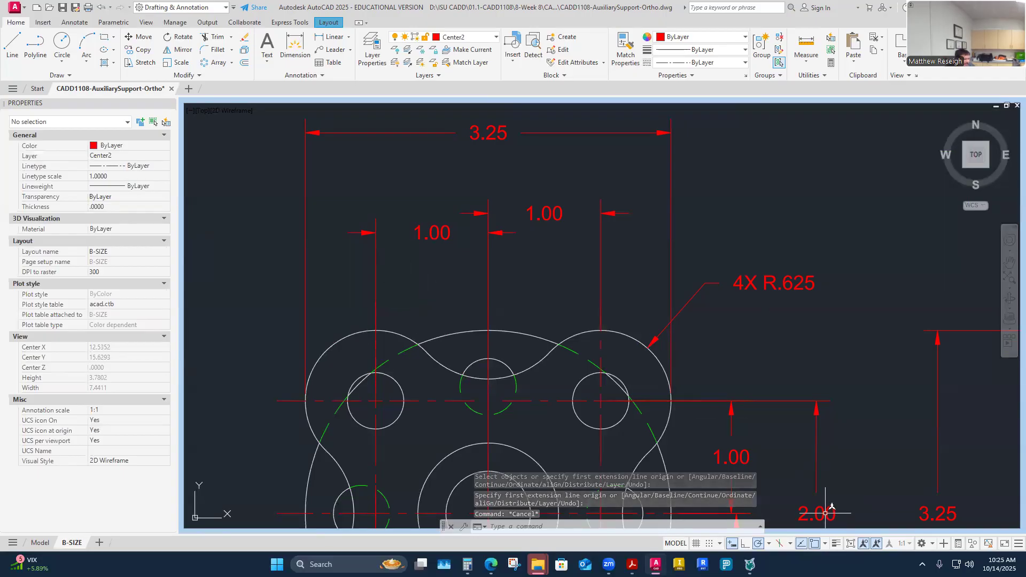
{"action": "scroll", "coordinate": [658, 396], "scroll_direction": "down", "scroll_amount": 2}
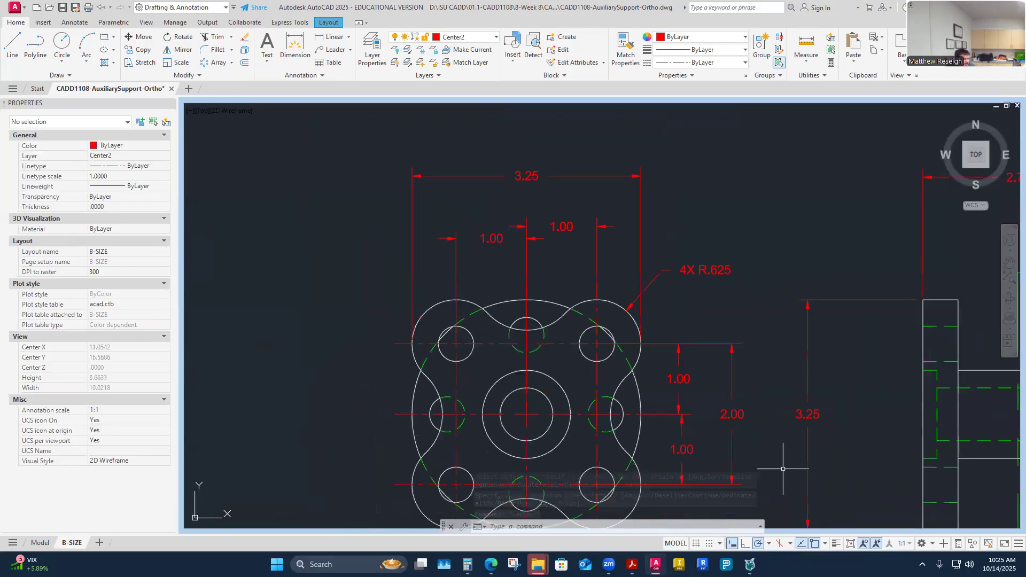
{"action": "left_click", "coordinate": [732, 414]}
{"action": "mouse_move", "coordinate": [733, 416]}
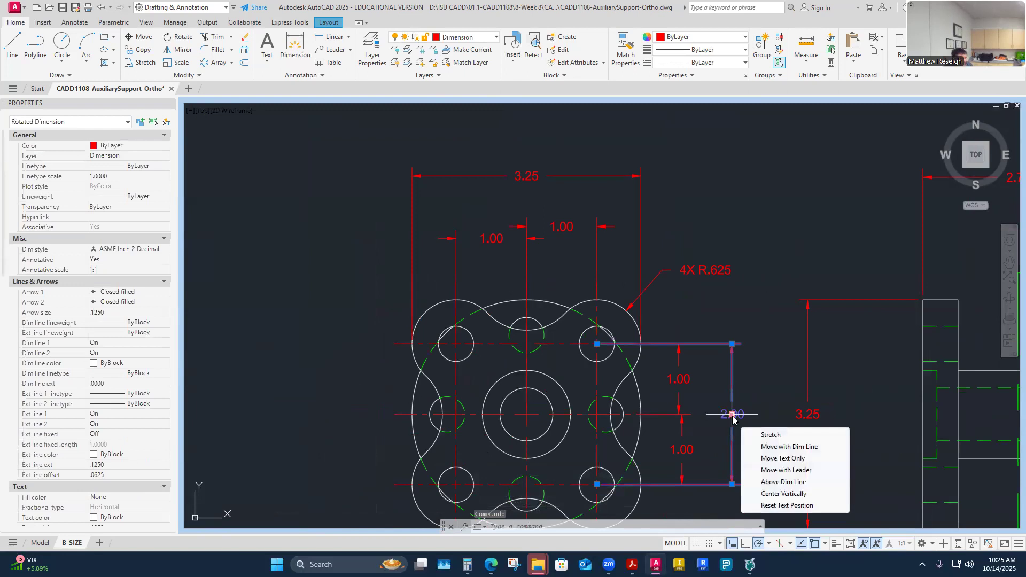
{"action": "key", "text": "Delete"}
{"action": "scroll", "coordinate": [770, 422], "scroll_direction": "down", "scroll_amount": 2}
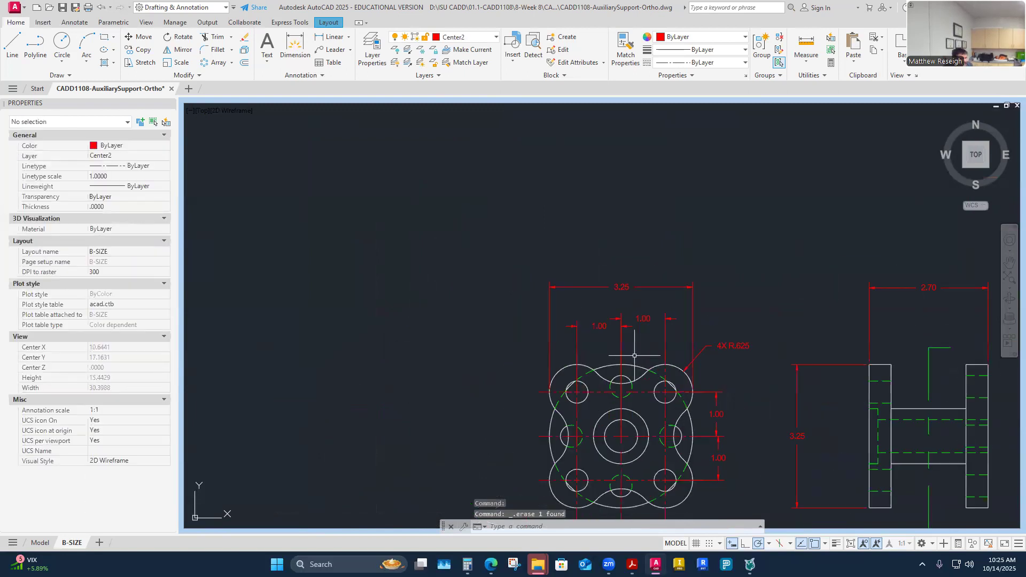
- Move both horizontal 1.00 hole dimensions down closer to the flange, aligning them in one row
{"action": "scroll", "coordinate": [635, 354], "scroll_direction": "up", "scroll_amount": 4}
{"action": "left_click", "coordinate": [545, 284]}
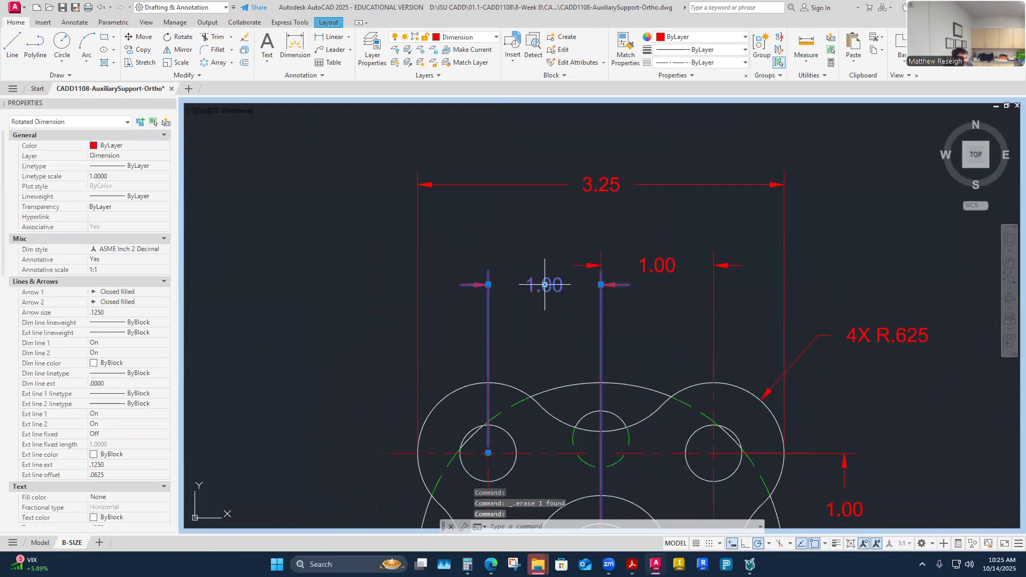
{"action": "left_click", "coordinate": [546, 284]}
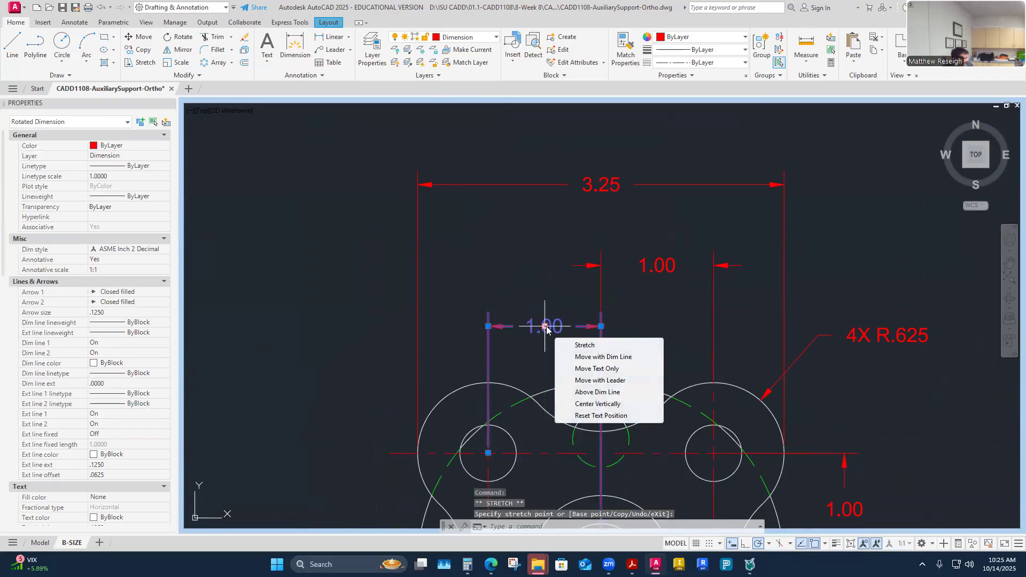
{"action": "key", "text": "Escape"}
{"action": "left_click", "coordinate": [667, 265]}
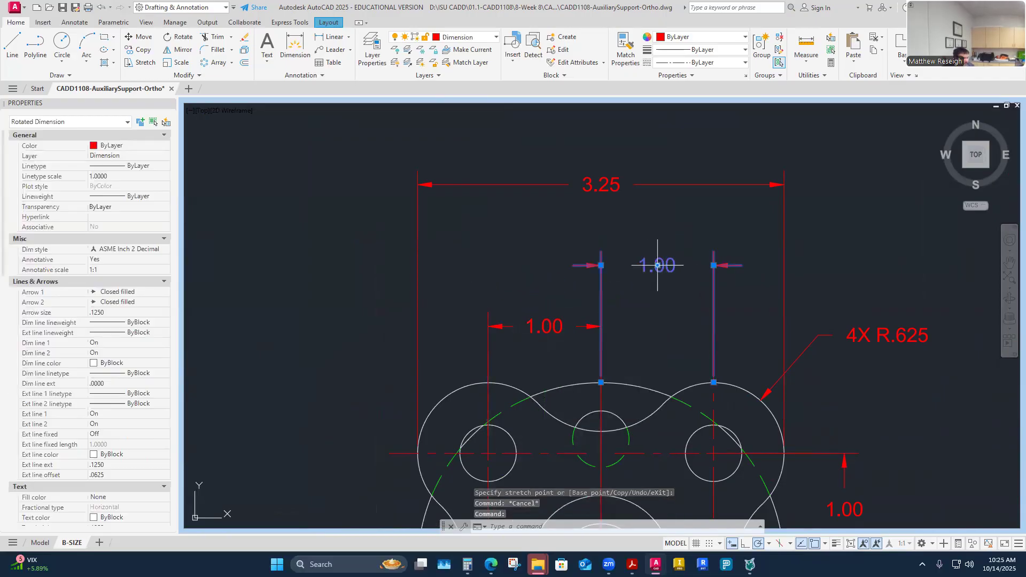
{"action": "left_click", "coordinate": [657, 265]}
{"action": "left_click", "coordinate": [660, 326]}
{"action": "key", "text": "Escape"}
{"action": "scroll", "coordinate": [626, 292], "scroll_direction": "down", "scroll_amount": 3}
{"action": "scroll", "coordinate": [618, 299], "scroll_direction": "up", "scroll_amount": 2}
{"action": "key", "text": "Escape"}
- Stretch both extension line origins of the left horizontal 1.00 dimension up to the flange's upper outline
{"action": "left_click", "coordinate": [599, 300]}
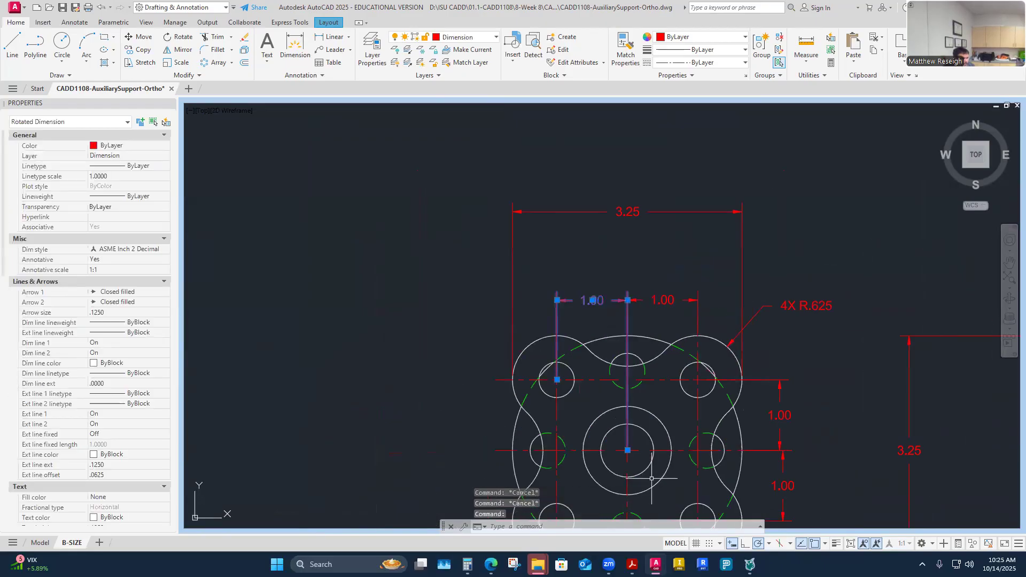
{"action": "left_click", "coordinate": [628, 450]}
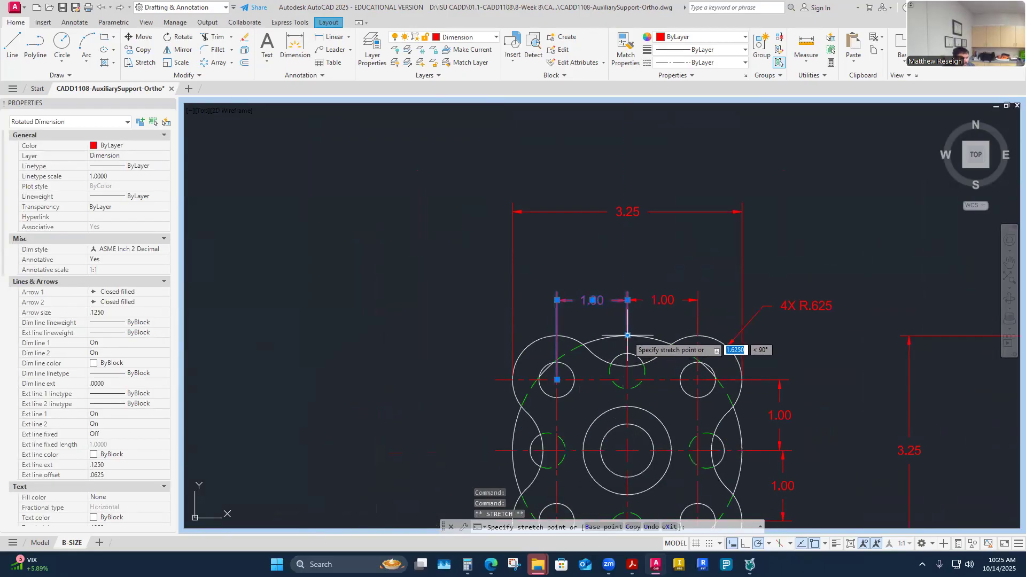
{"action": "key", "text": "Escape"}
{"action": "left_click", "coordinate": [558, 330]}
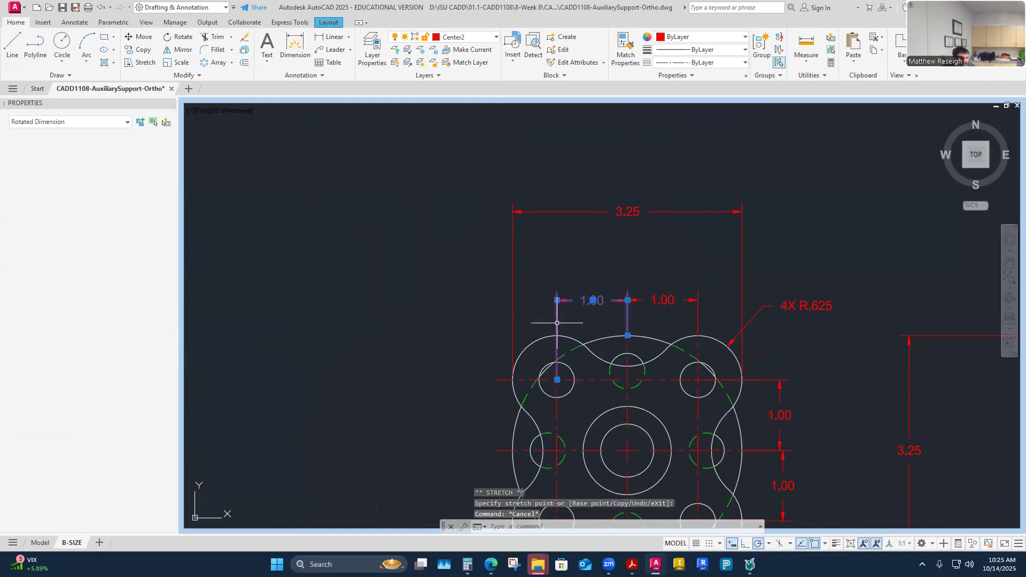
{"action": "left_click", "coordinate": [557, 380]}
{"action": "key", "text": "Escape"}
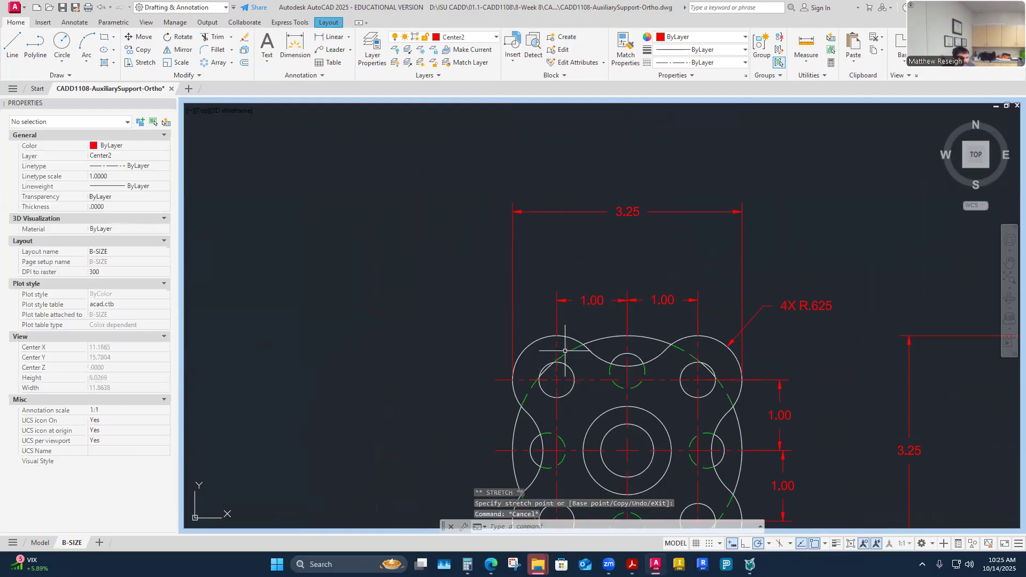
- Examine the front view's dimensions and the radius of the flange's upper-right corner arc
{"action": "scroll", "coordinate": [573, 359], "scroll_direction": "down", "scroll_amount": 3}
{"action": "scroll", "coordinate": [588, 321], "scroll_direction": "up", "scroll_amount": 3}
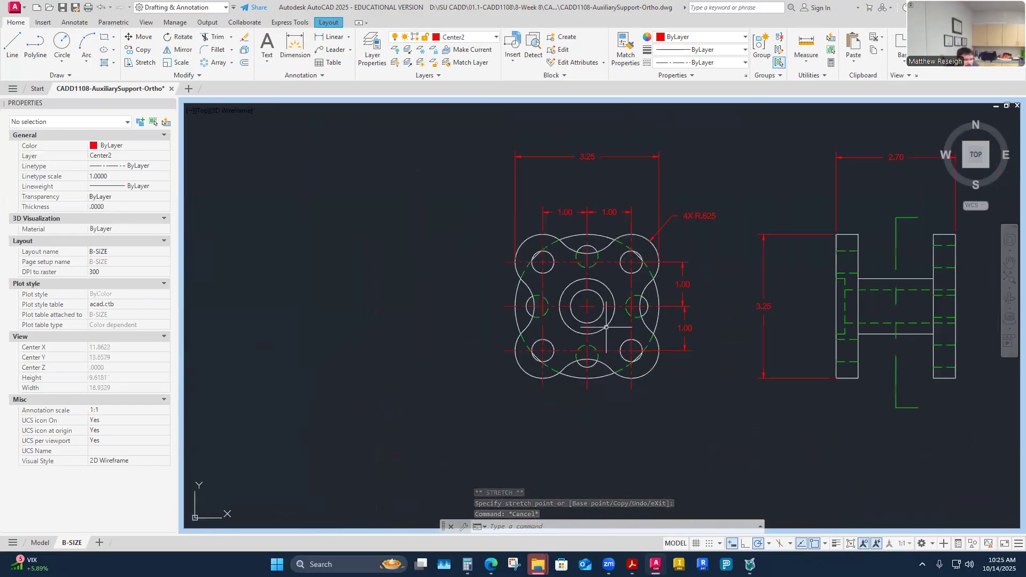
{"action": "scroll", "coordinate": [600, 235], "scroll_direction": "up", "scroll_amount": 1}
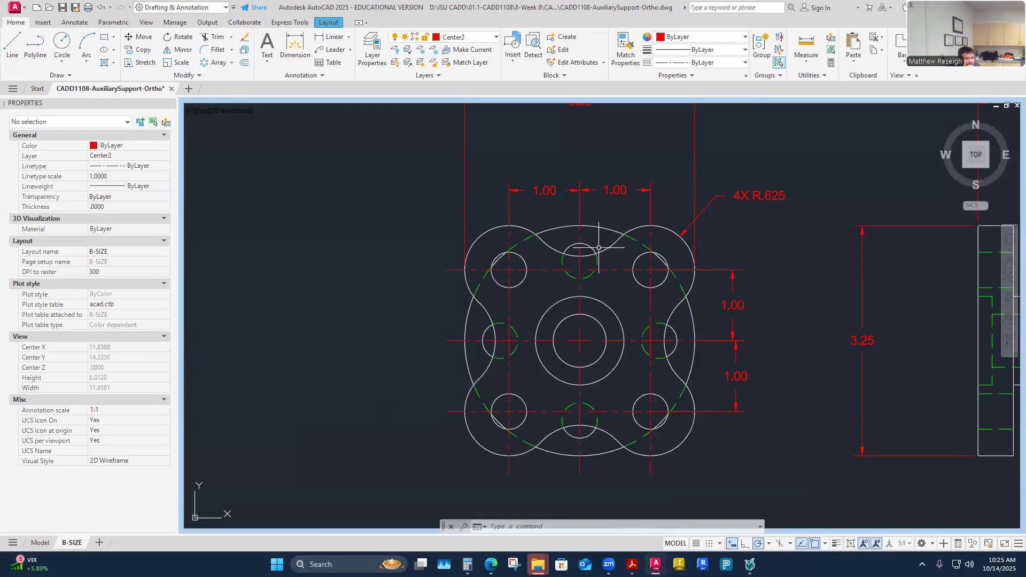
{"action": "scroll", "coordinate": [615, 275], "scroll_direction": "down", "scroll_amount": 4}
{"action": "scroll", "coordinate": [671, 267], "scroll_direction": "up", "scroll_amount": 3}
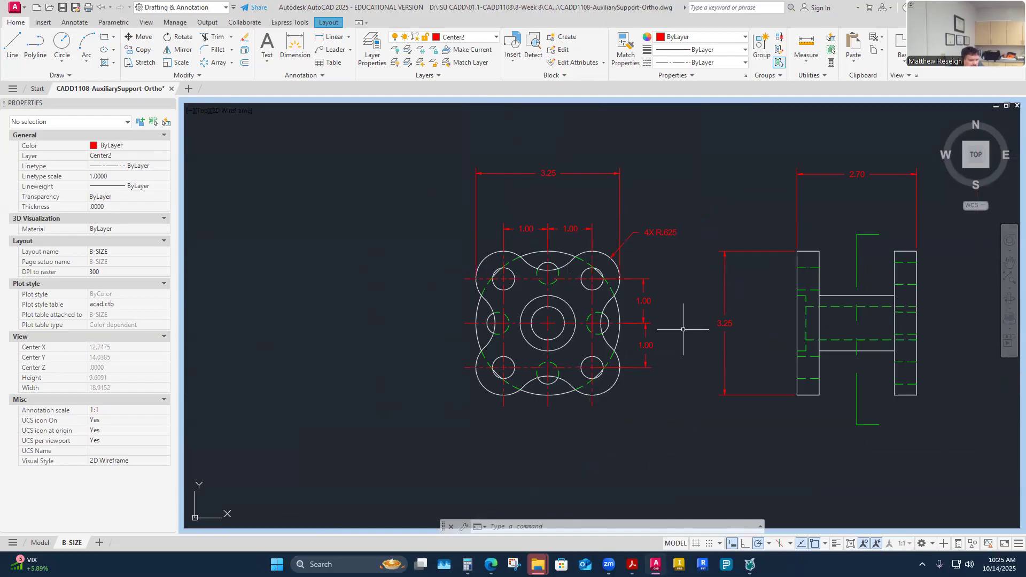
{"action": "scroll", "coordinate": [683, 329], "scroll_direction": "up", "scroll_amount": 3}
{"action": "scroll", "coordinate": [683, 331], "scroll_direction": "down", "scroll_amount": 3}
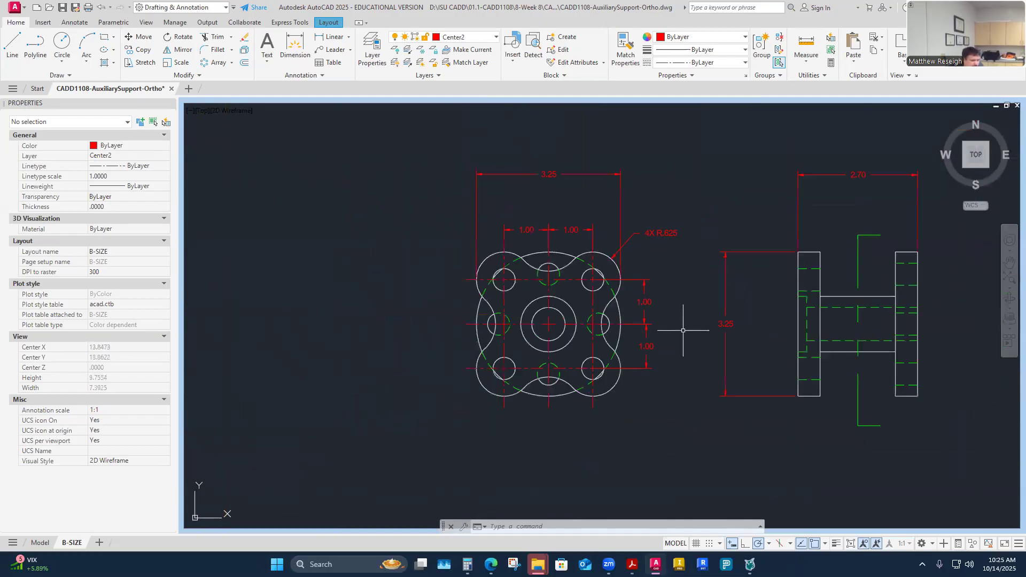
{"action": "scroll", "coordinate": [671, 272], "scroll_direction": "up", "scroll_amount": 2}
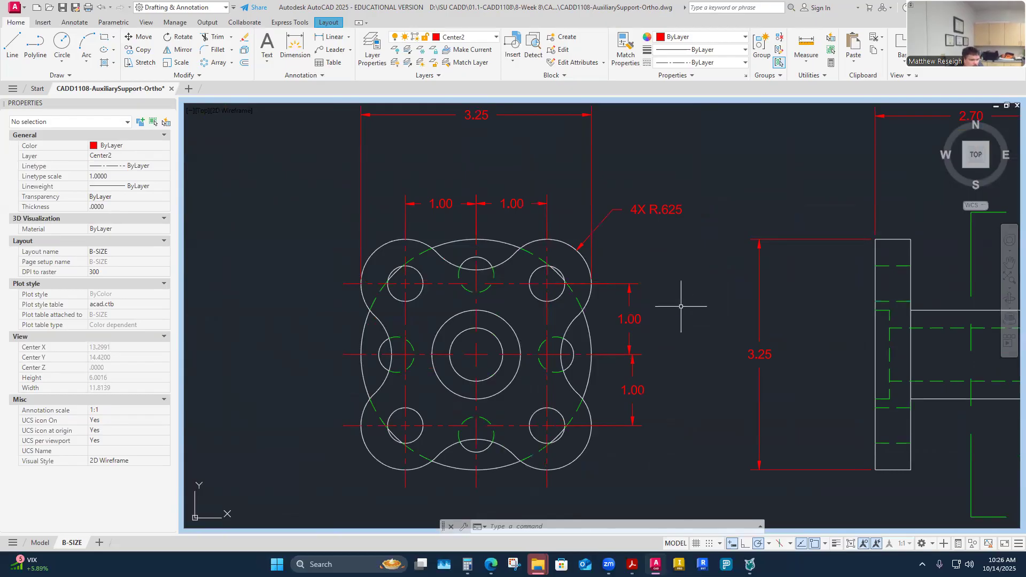
{"action": "left_click", "coordinate": [563, 243]}
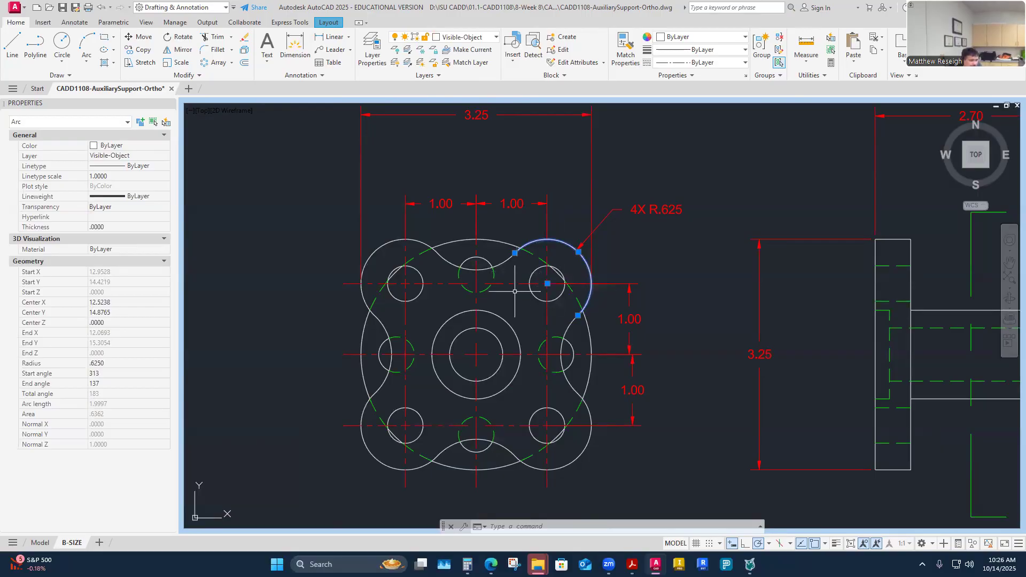
{"action": "scroll", "coordinate": [510, 282], "scroll_direction": "down", "scroll_amount": 4}
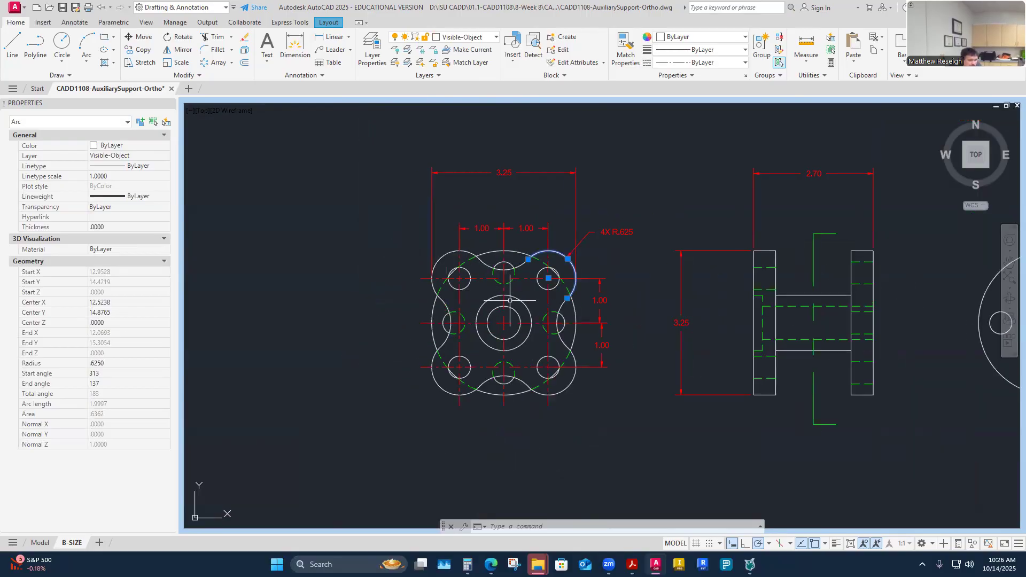
{"action": "scroll", "coordinate": [484, 296], "scroll_direction": "down", "scroll_amount": 2}
{"action": "scroll", "coordinate": [449, 302], "scroll_direction": "up", "scroll_amount": 4}
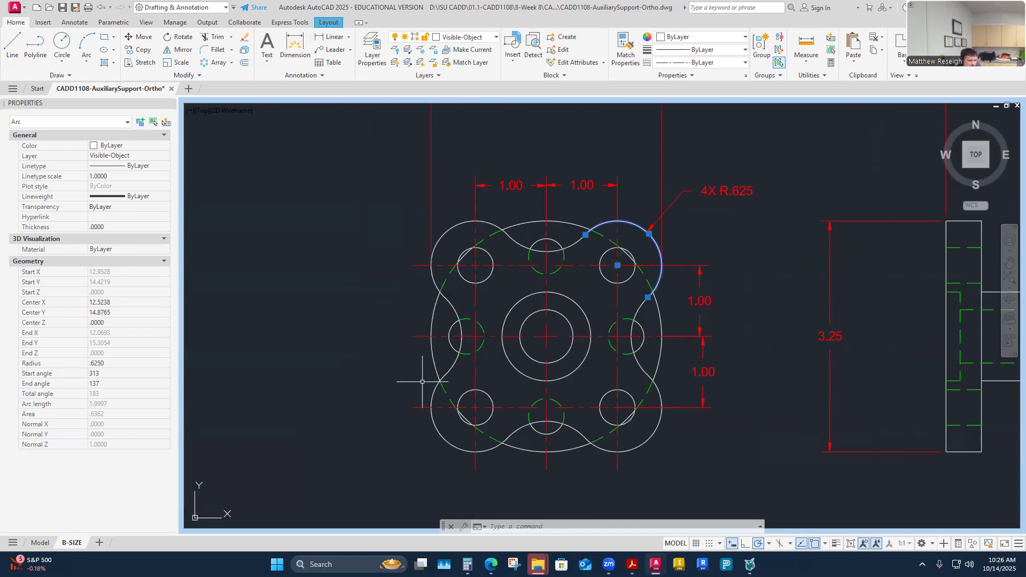
{"action": "key", "text": "Escape"}
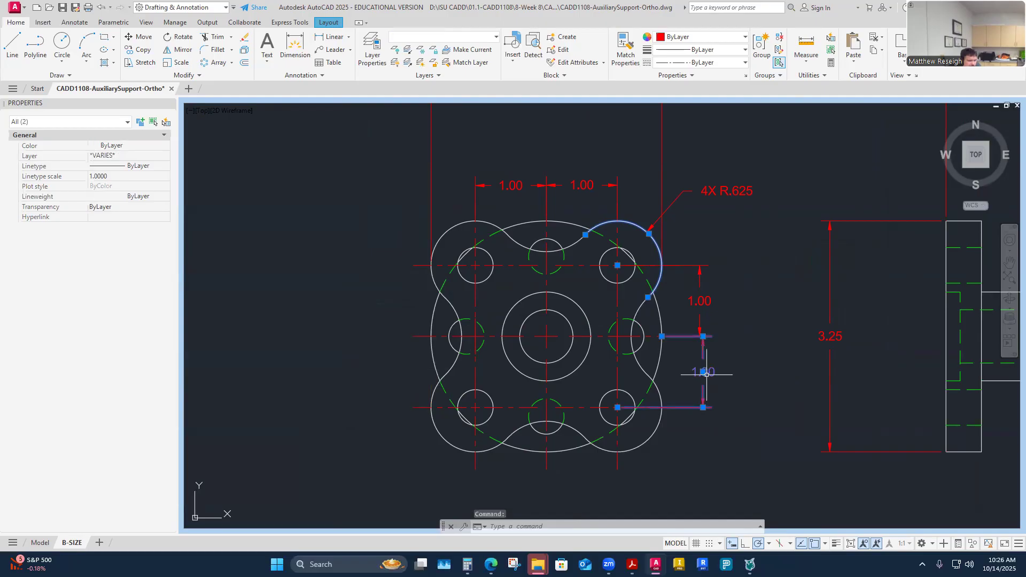
- Extend the left end of the upper-right hole's center mark toward the flange's vertical centerline
{"action": "left_click", "coordinate": [584, 264]}
{"action": "scroll", "coordinate": [583, 264], "scroll_direction": "up", "scroll_amount": 2}
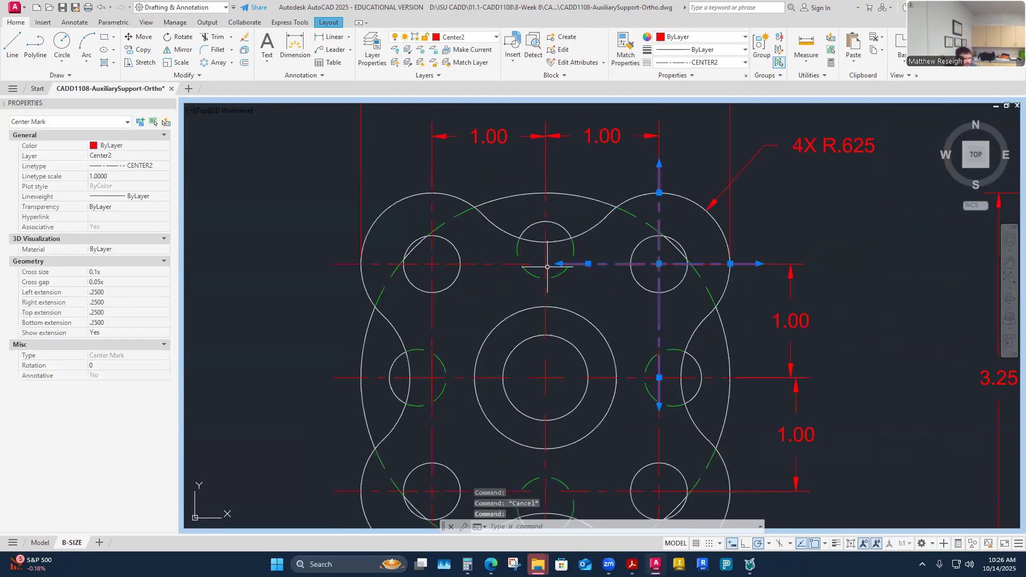
{"action": "left_click", "coordinate": [588, 264]}
{"action": "key", "text": "Escape"}
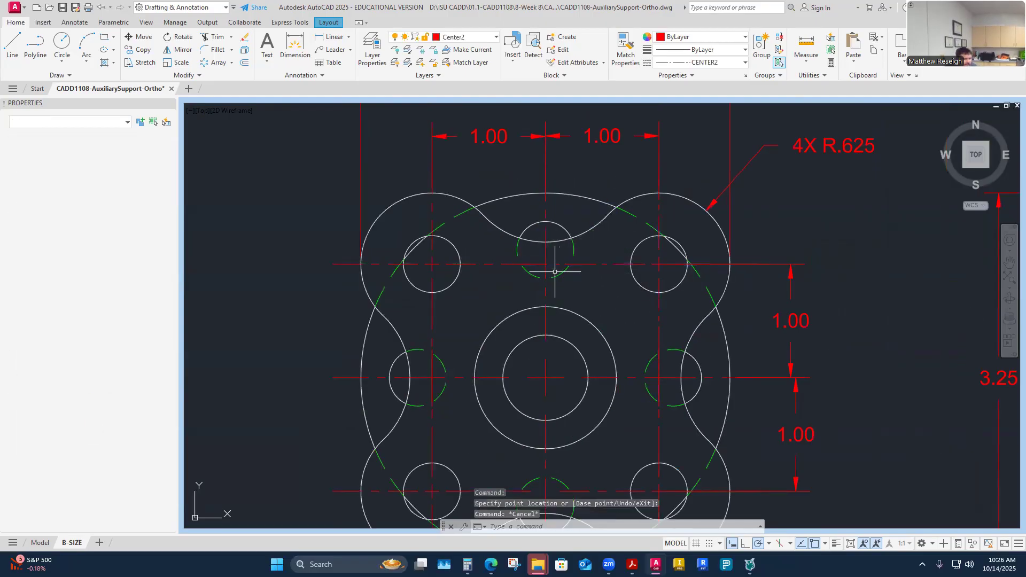
{"action": "left_click", "coordinate": [490, 264]}
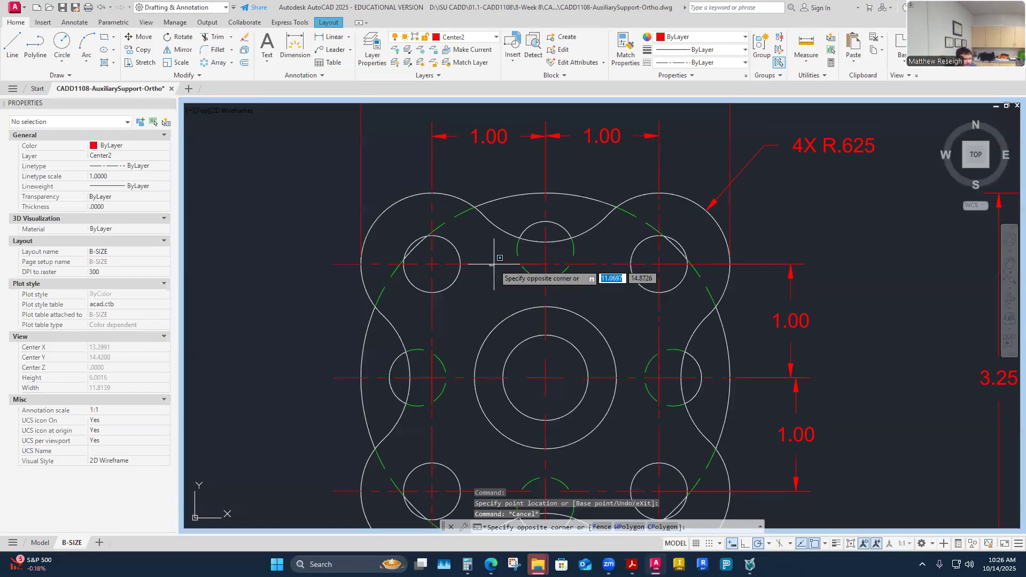
{"action": "left_click", "coordinate": [493, 264]}
{"action": "key", "text": "Escape"}
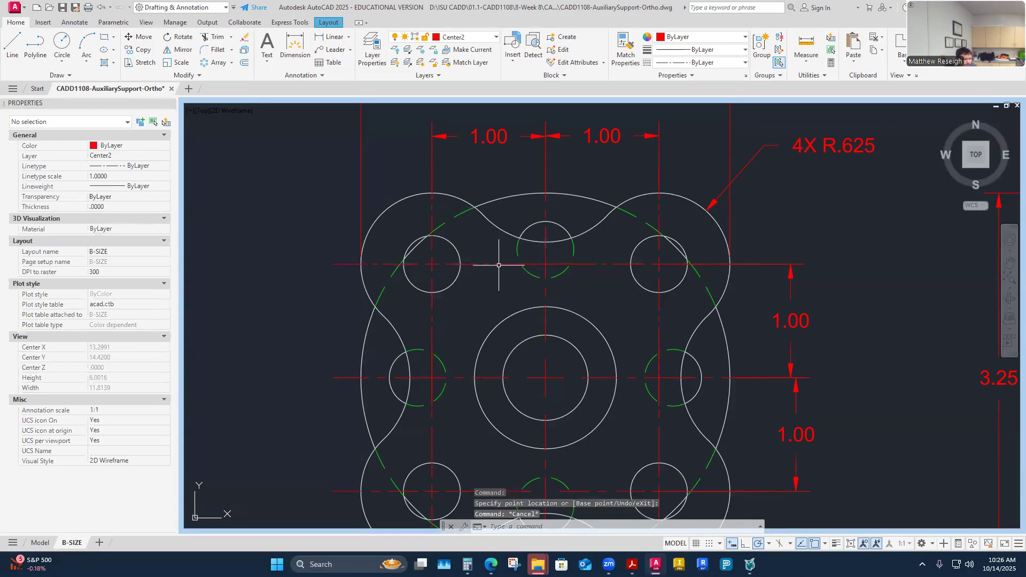
- Extend the facing horizontal ends of the two lower holes' center marks toward the flange's vertical centerline
{"action": "scroll", "coordinate": [499, 265], "scroll_direction": "down", "scroll_amount": 3}
{"action": "scroll", "coordinate": [499, 314], "scroll_direction": "up", "scroll_amount": 3}
{"action": "left_click", "coordinate": [487, 399]}
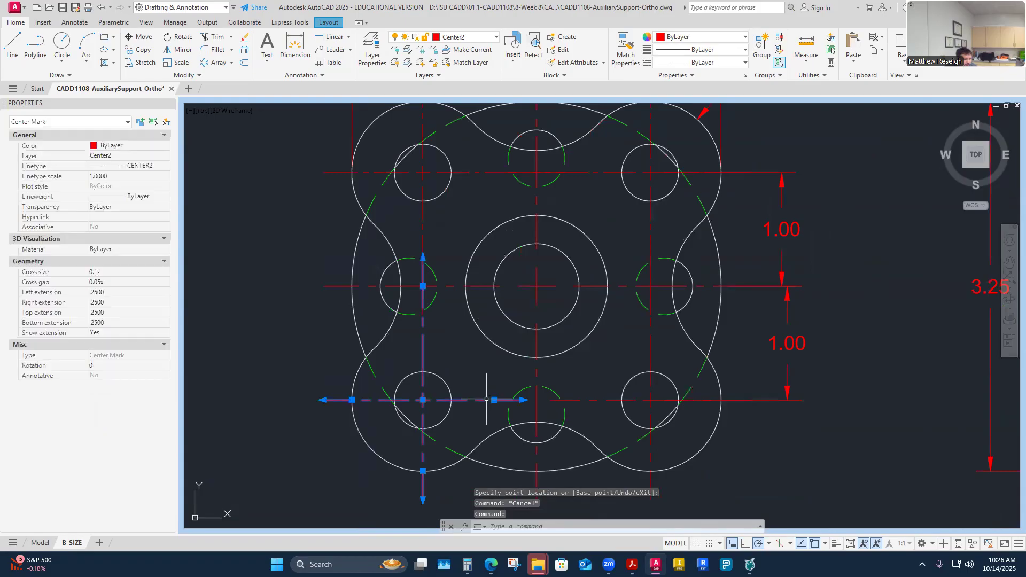
{"action": "left_click", "coordinate": [494, 400]}
{"action": "key", "text": "Escape"}
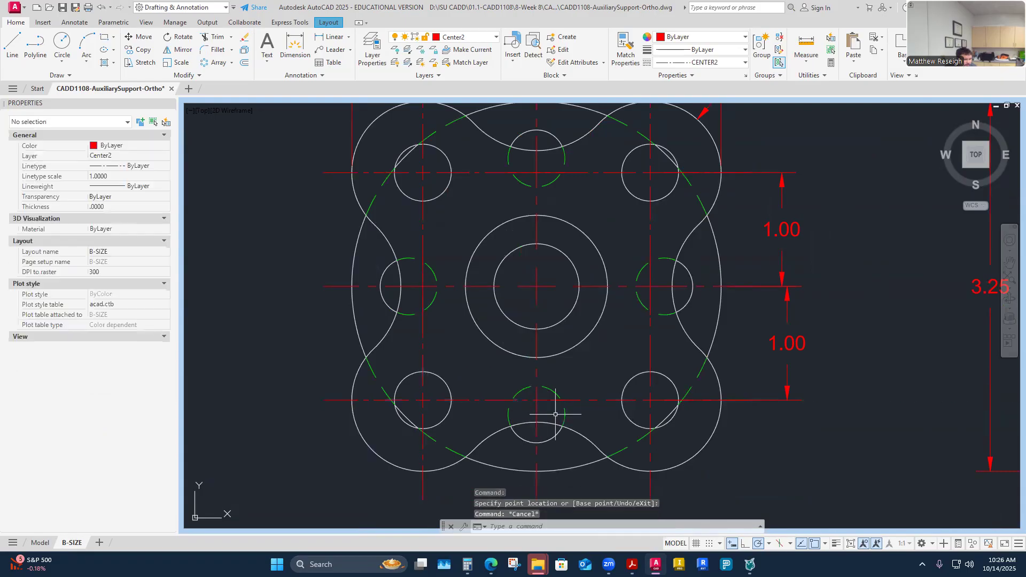
{"action": "left_click", "coordinate": [577, 399]}
{"action": "left_click", "coordinate": [579, 400]}
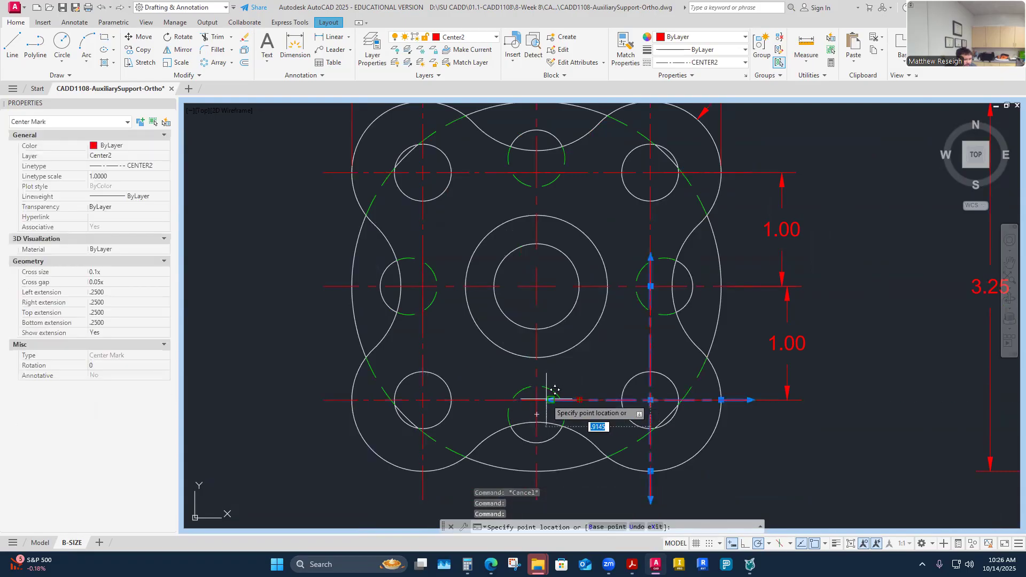
{"action": "key", "text": "Escape"}
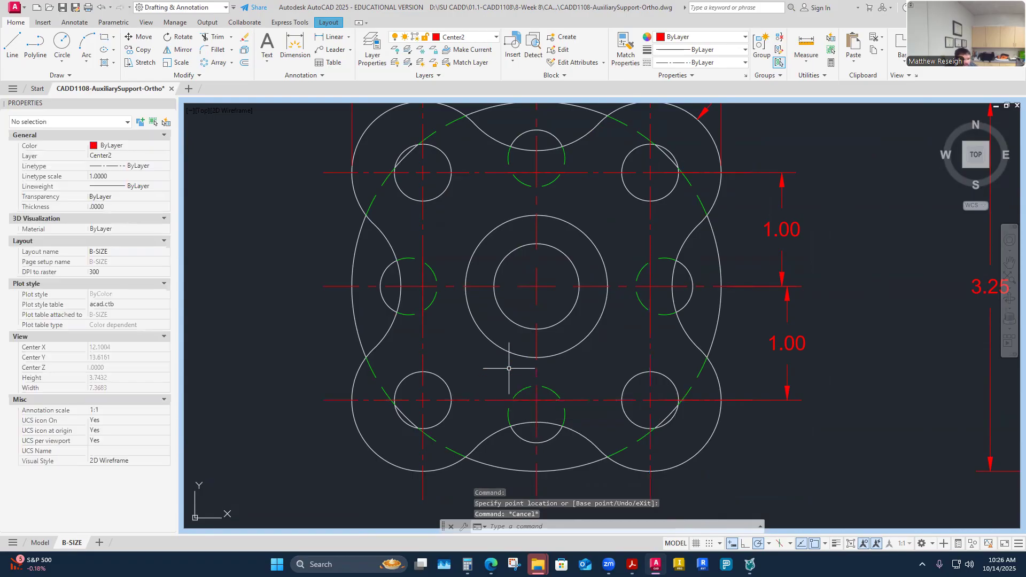
- Move the upper vertical 1.00 hole dimension slightly farther out from the flange's right edge
{"action": "scroll", "coordinate": [509, 368], "scroll_direction": "down", "scroll_amount": 2}
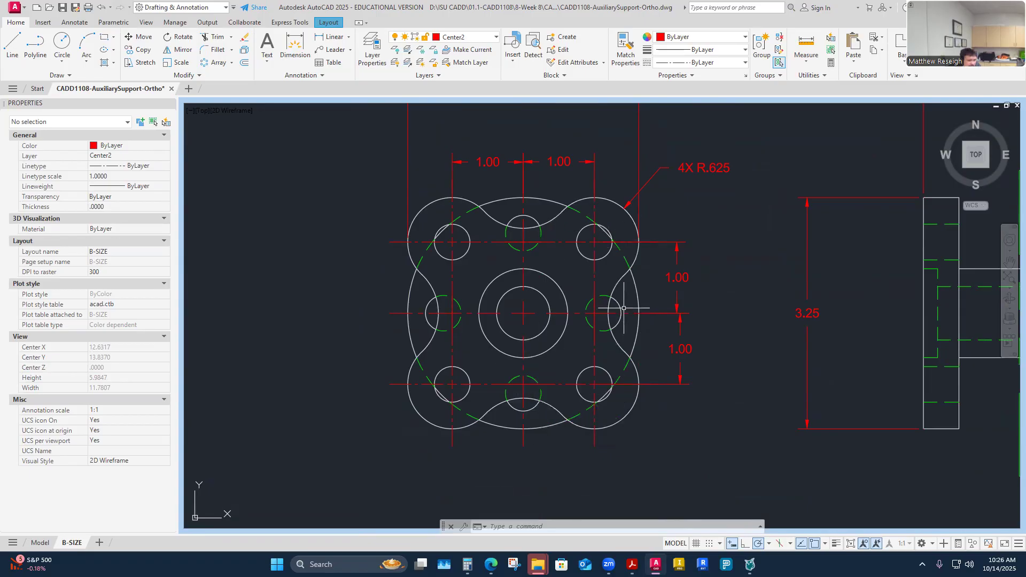
{"action": "left_click", "coordinate": [616, 285]}
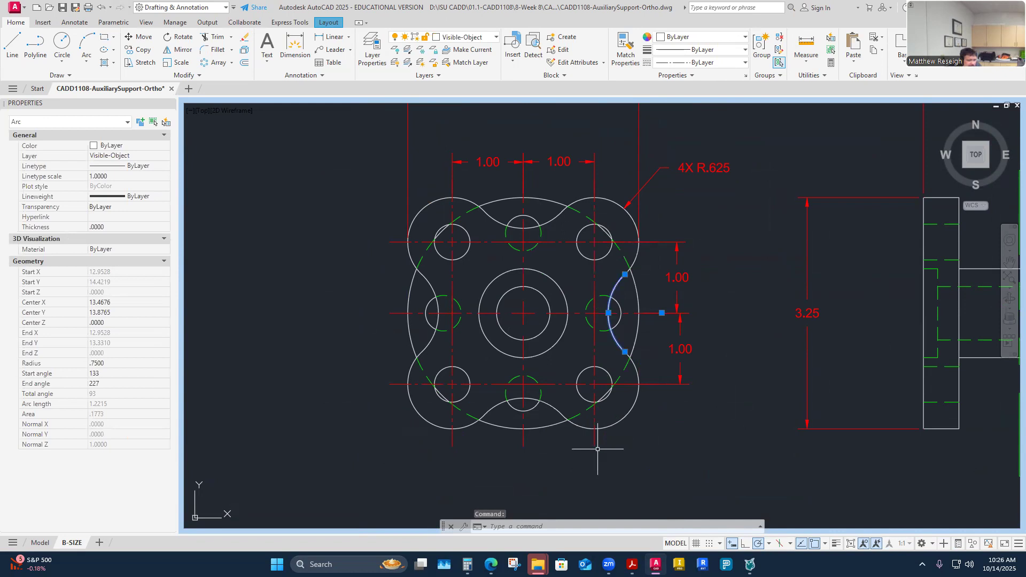
{"action": "left_click", "coordinate": [691, 280]}
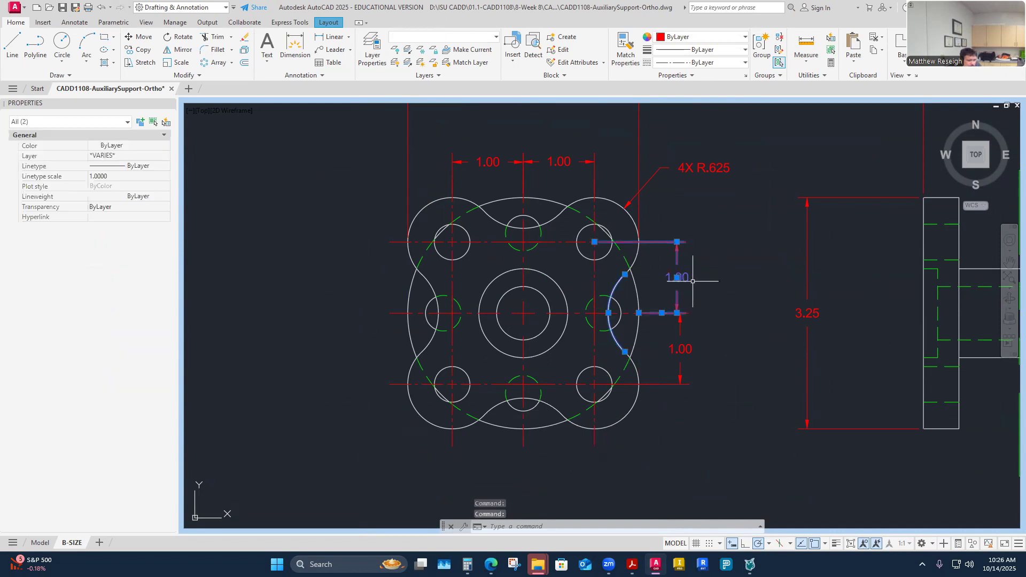
{"action": "left_click", "coordinate": [677, 313]}
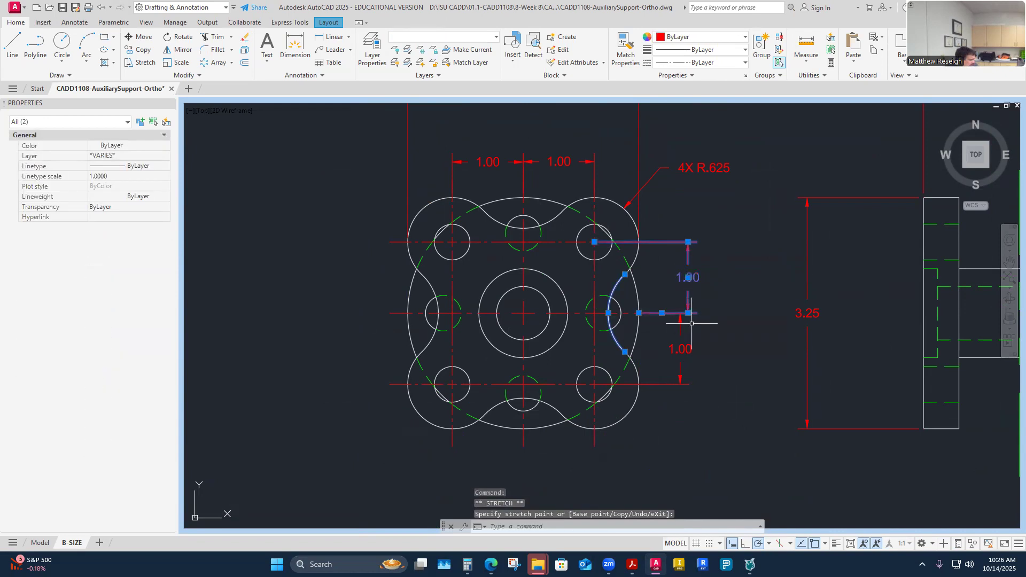
{"action": "key", "text": "Escape"}
{"action": "key", "text": "Escape"}
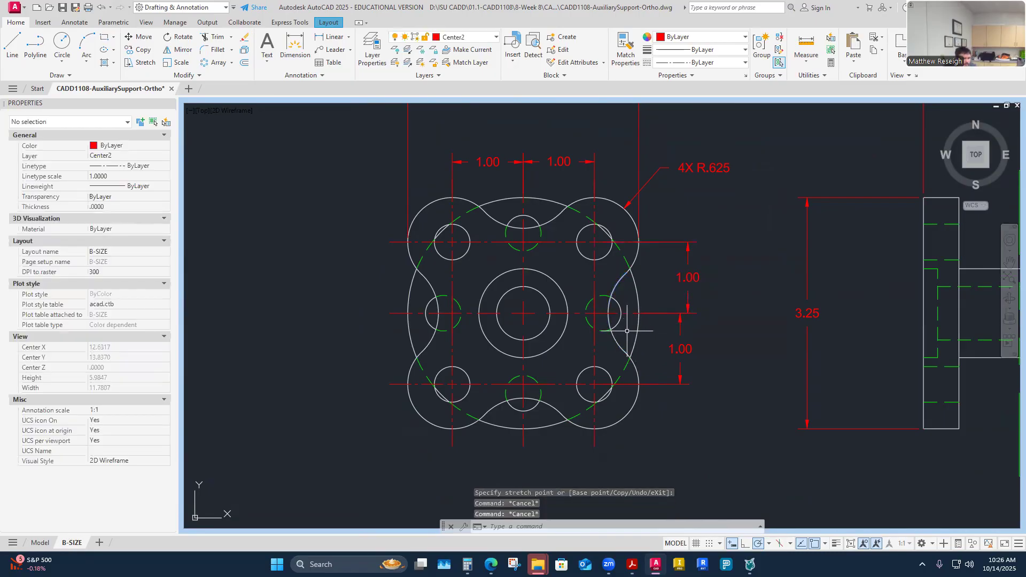
- Dimension the horizontal distance from the flange's center to the right concave arc's center, placing the dimension below the front view
{"action": "left_click", "coordinate": [616, 289]}
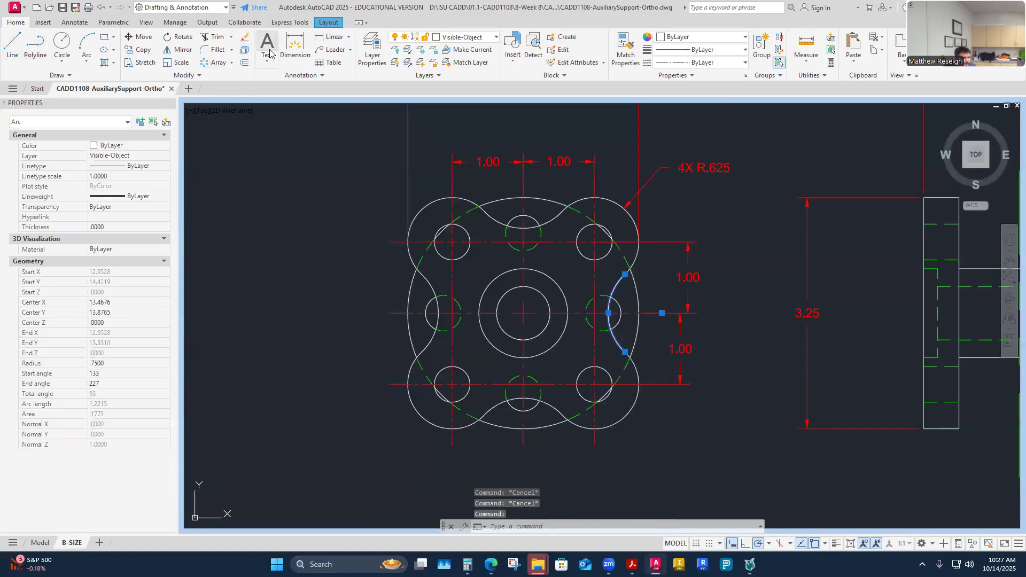
{"action": "left_click", "coordinate": [295, 46]}
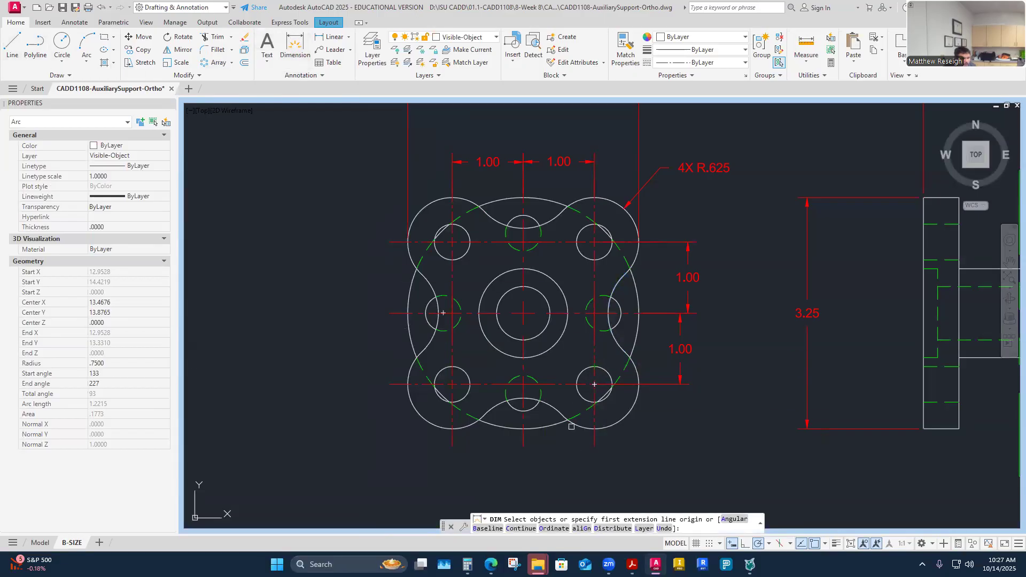
{"action": "left_click", "coordinate": [524, 313]}
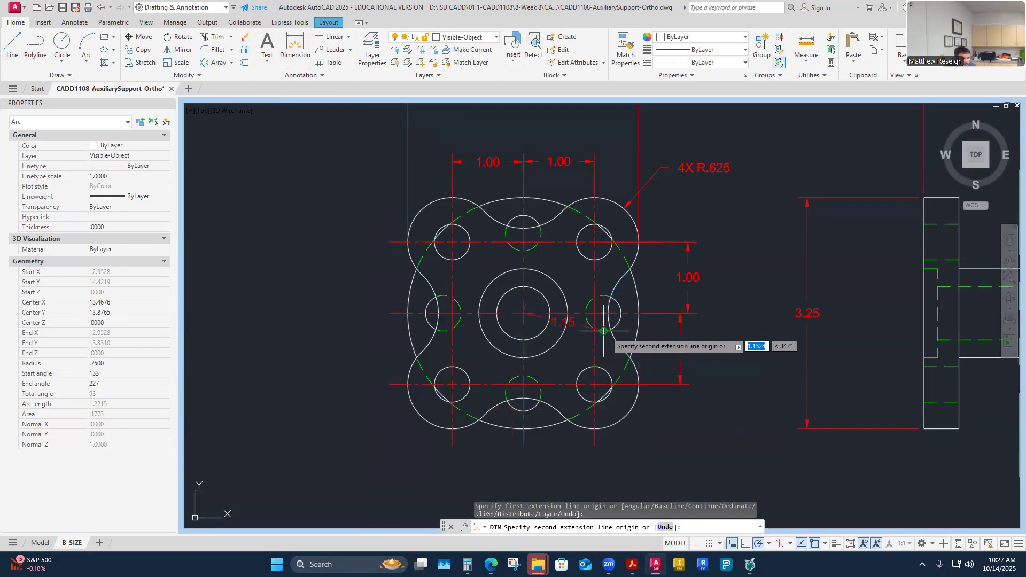
{"action": "left_click", "coordinate": [662, 313]}
{"action": "scroll", "coordinate": [647, 413], "scroll_direction": "down", "scroll_amount": 4}
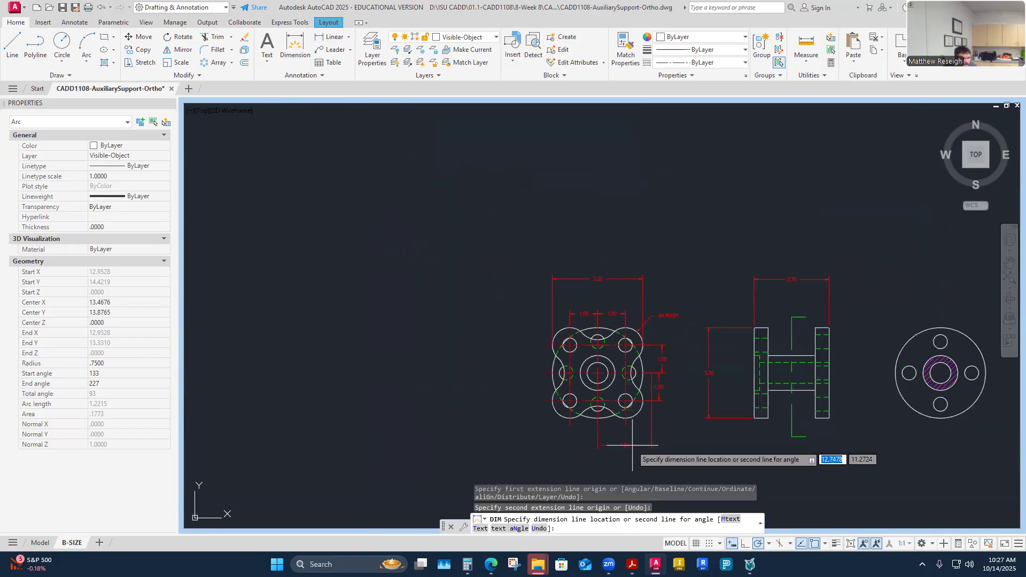
{"action": "left_click", "coordinate": [633, 436]}
{"action": "scroll", "coordinate": [634, 433], "scroll_direction": "up", "scroll_amount": 2}
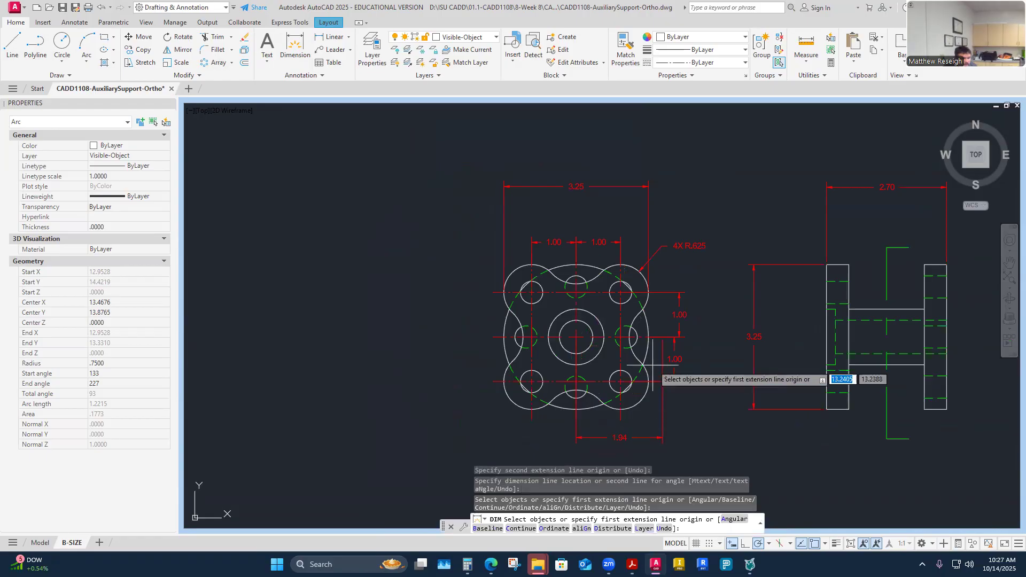
{"action": "key", "text": "Escape"}
- Try to add a center mark at the center of the flange's right concave arc
{"action": "left_click", "coordinate": [636, 316]}
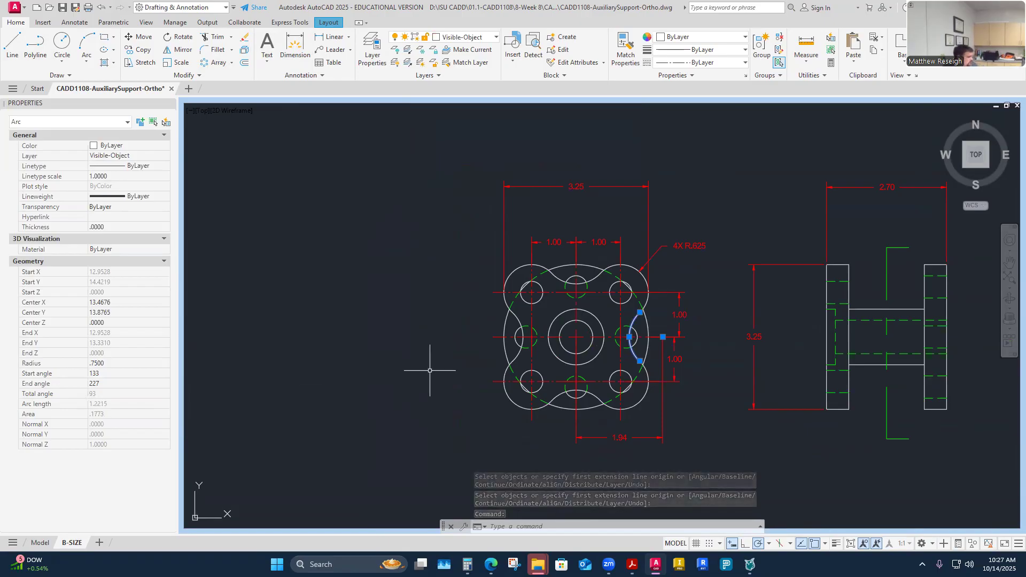
{"action": "key", "text": "Escape"}
{"action": "scroll", "coordinate": [690, 363], "scroll_direction": "up", "scroll_amount": 2}
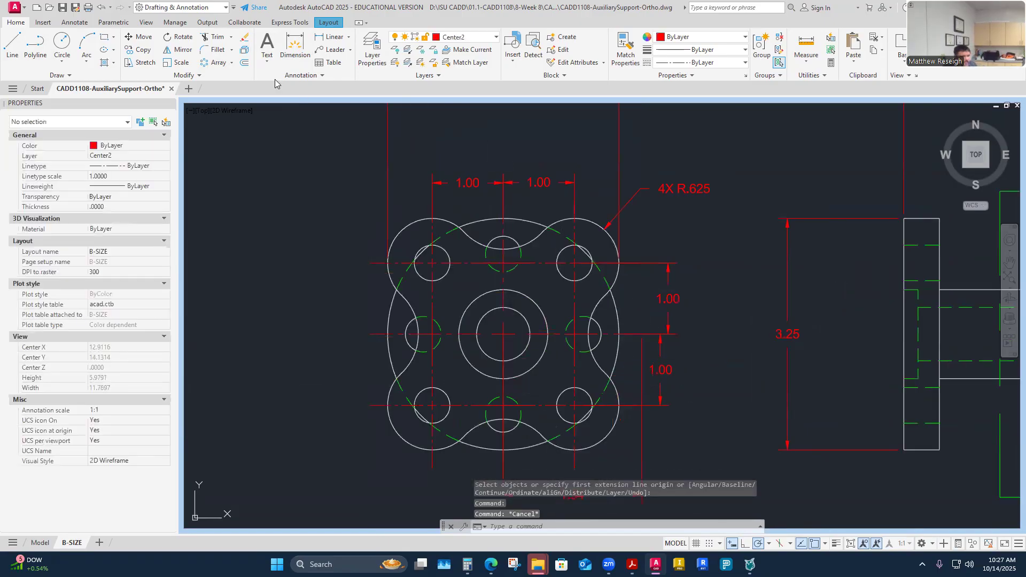
{"action": "left_click", "coordinate": [74, 22]}
{"action": "key", "text": "Escape"}
{"action": "key", "text": "Escape"}
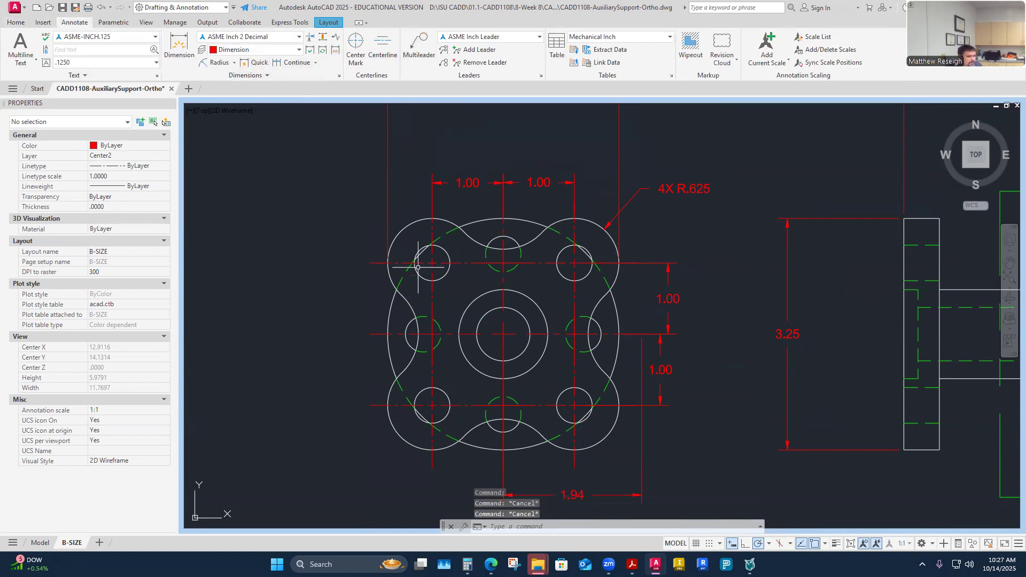
{"action": "left_click", "coordinate": [355, 47]}
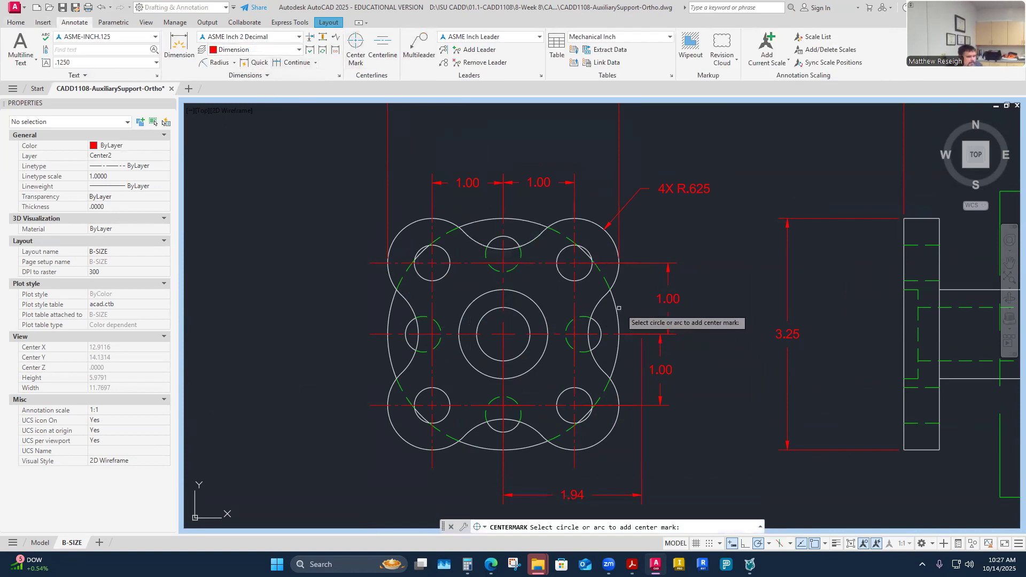
{"action": "right_click", "coordinate": [597, 360], "text": "shift"}
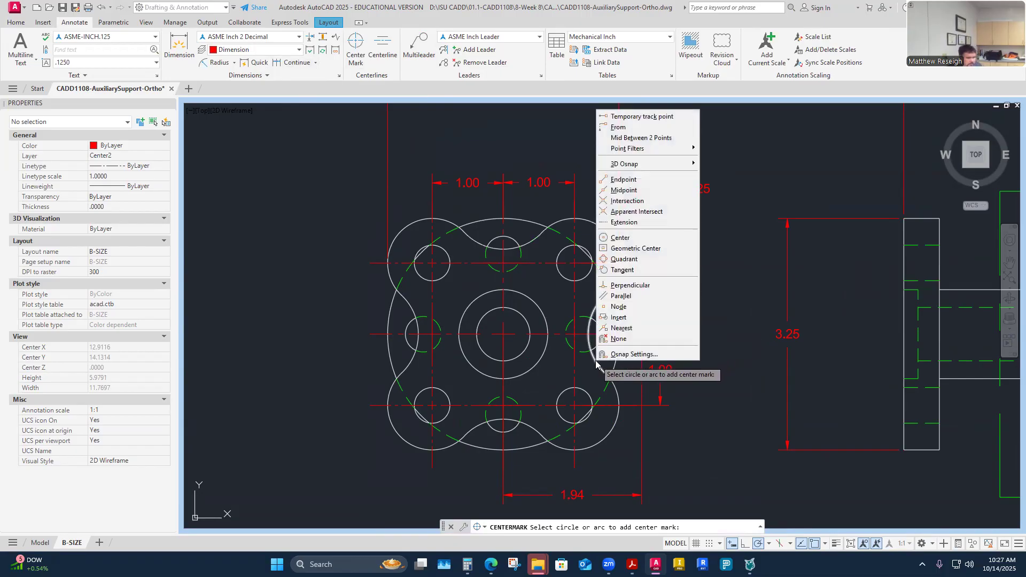
{"action": "left_click", "coordinate": [622, 237]}
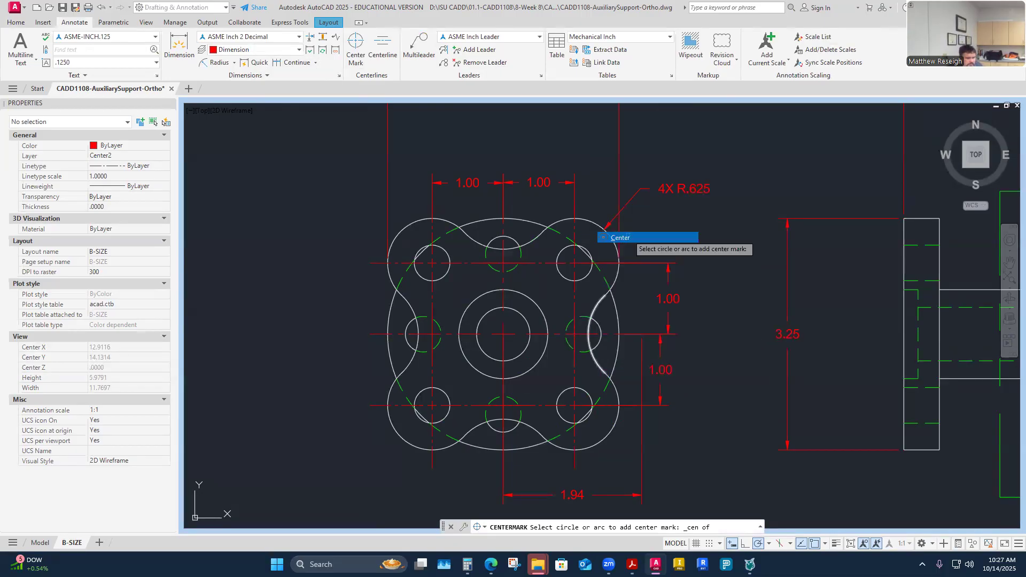
{"action": "left_click", "coordinate": [637, 332]}
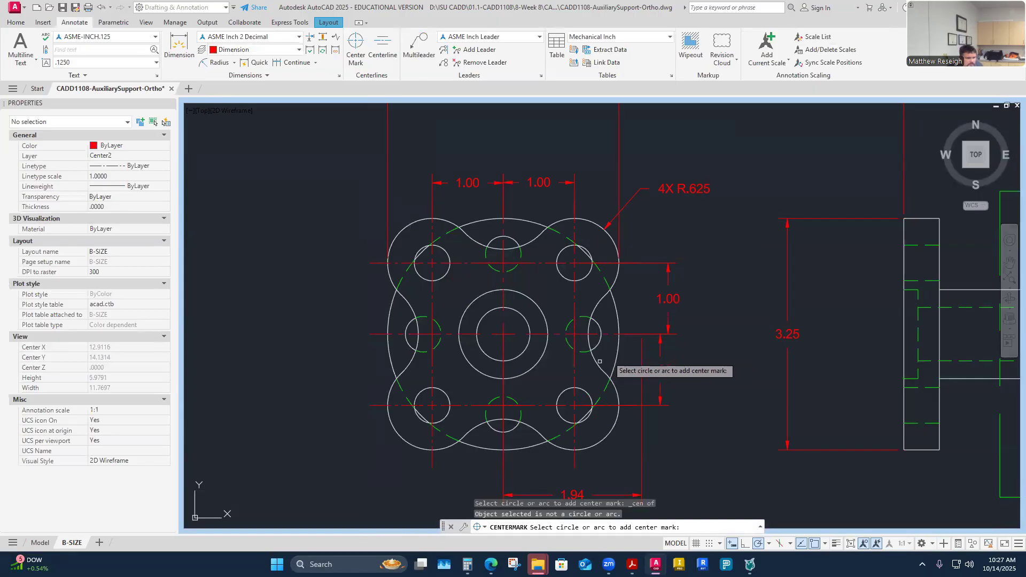
{"action": "key", "text": "Escape"}
{"action": "left_click", "coordinate": [506, 334]}
{"action": "key", "text": "Escape"}
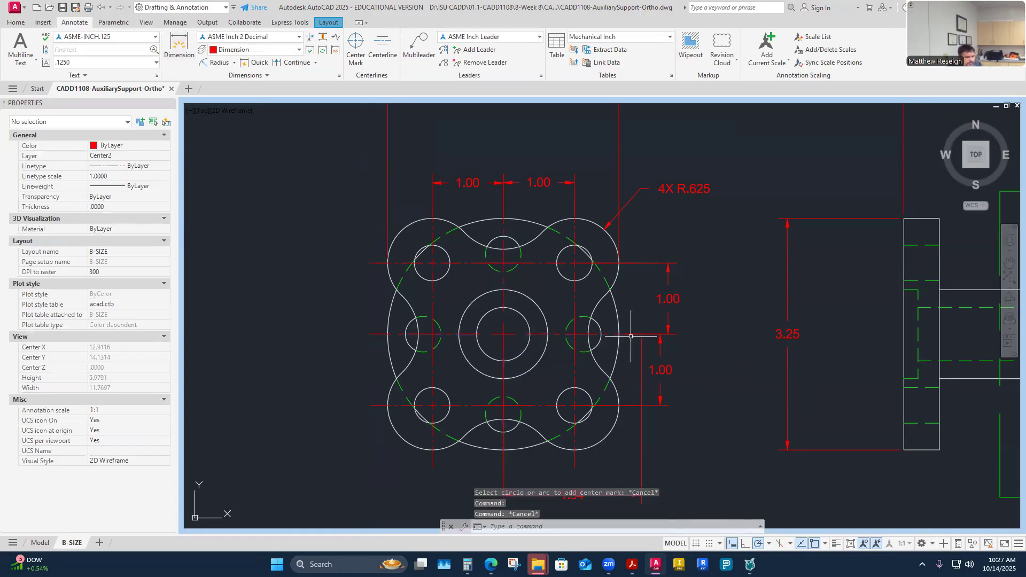
- Examine the arc-center dimension's extension line where it meets the horizontal centerline near the vertical hole location dimensions
{"action": "scroll", "coordinate": [645, 340], "scroll_direction": "down", "scroll_amount": 2}
{"action": "scroll", "coordinate": [646, 360], "scroll_direction": "up", "scroll_amount": 2}
{"action": "scroll", "coordinate": [659, 415], "scroll_direction": "down", "scroll_amount": 2}
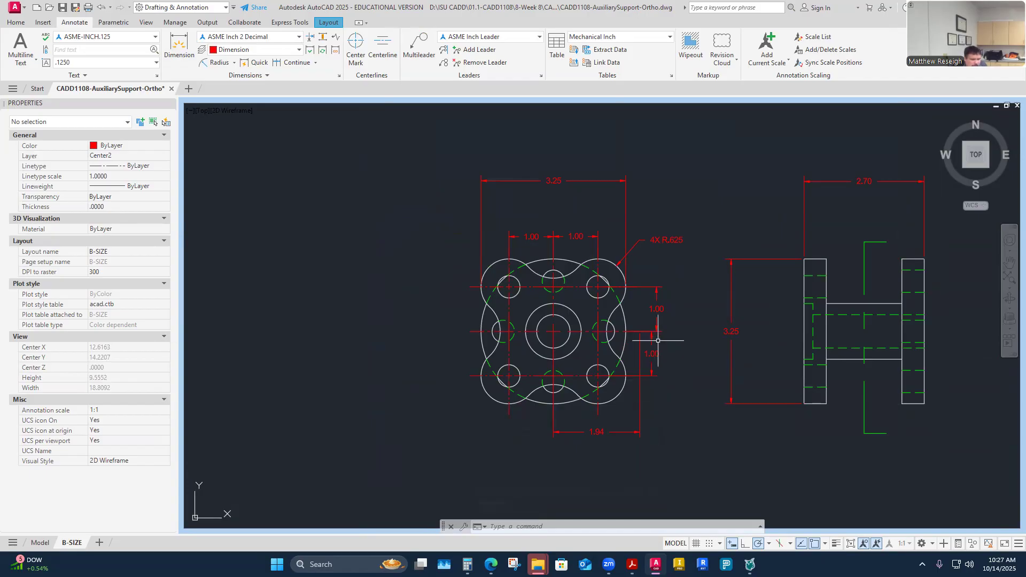
{"action": "scroll", "coordinate": [658, 340], "scroll_direction": "up", "scroll_amount": 2}
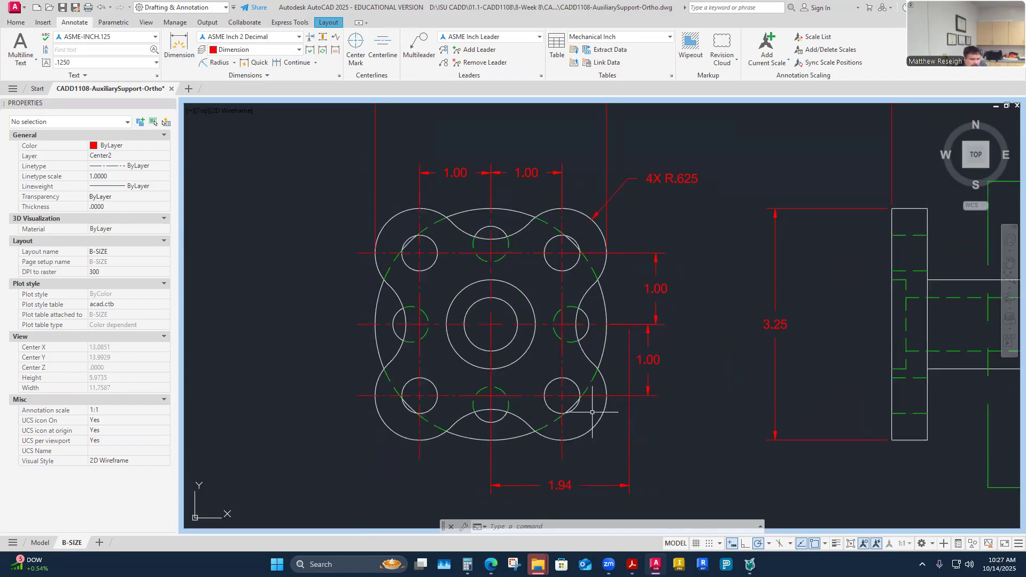
{"action": "left_click", "coordinate": [628, 378]}
{"action": "key", "text": "Escape"}
{"action": "key", "text": "Escape"}
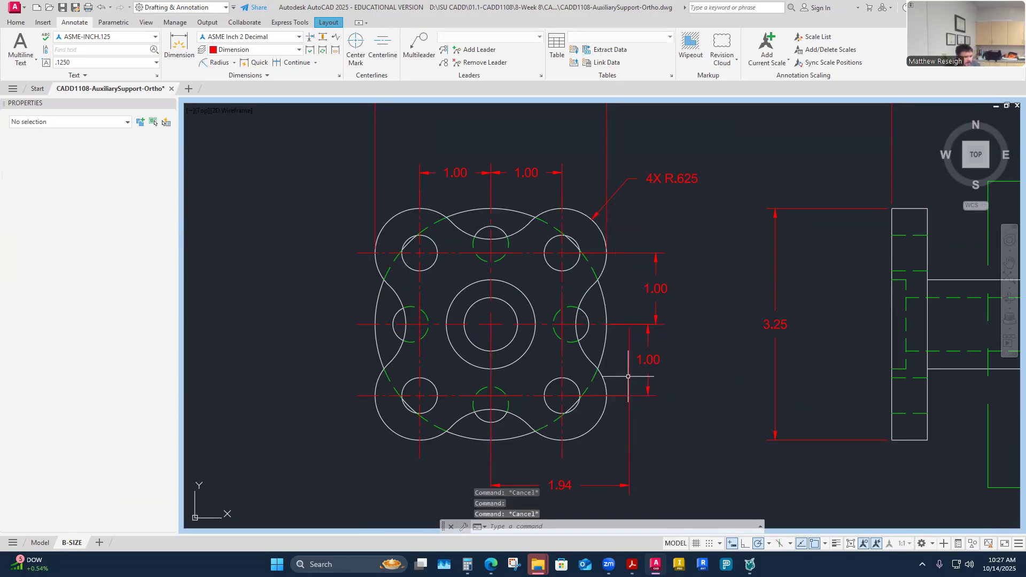
{"action": "scroll", "coordinate": [635, 324], "scroll_direction": "up", "scroll_amount": 2}
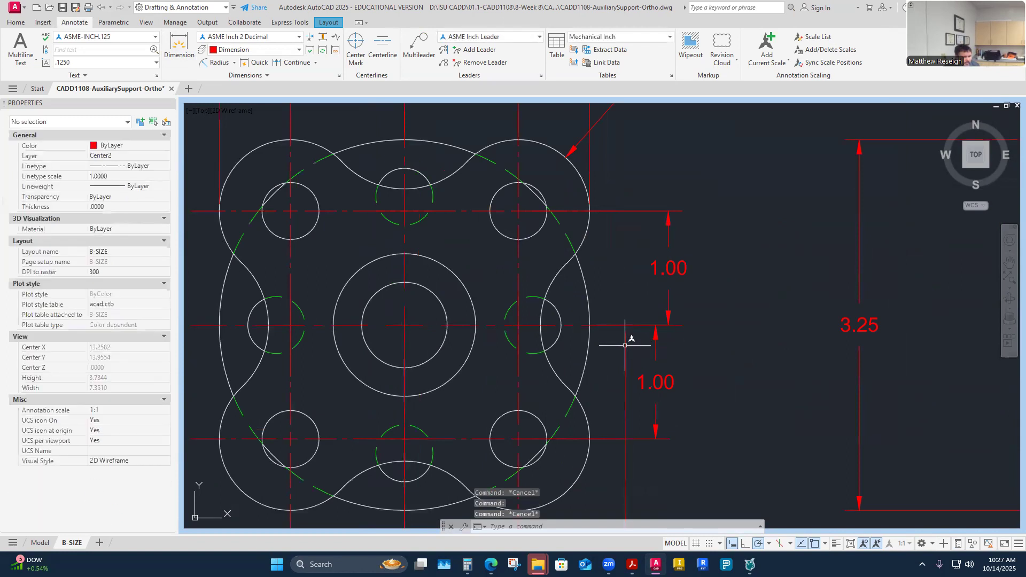
{"action": "left_click", "coordinate": [15, 23]}
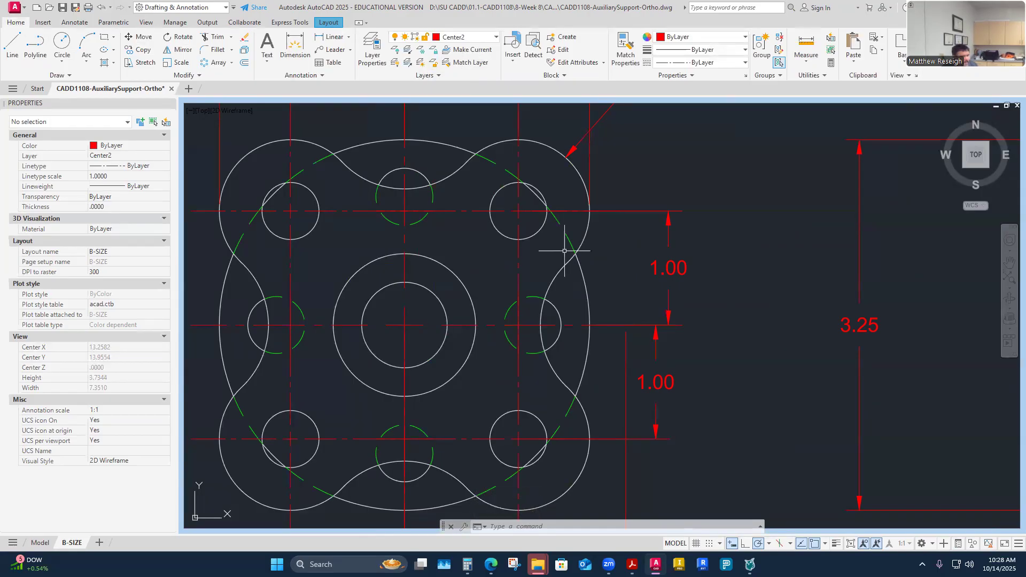
{"action": "key", "text": "Escape"}
{"action": "key", "text": "Escape"}
{"action": "scroll", "coordinate": [629, 282], "scroll_direction": "down", "scroll_amount": 3}
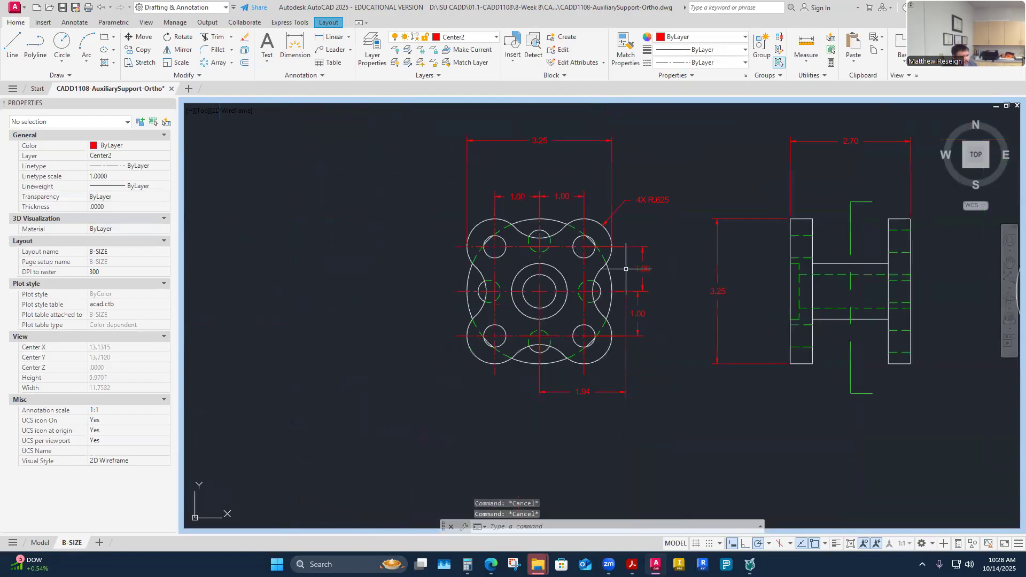
{"action": "scroll", "coordinate": [629, 282], "scroll_direction": "up", "scroll_amount": 3}
{"action": "scroll", "coordinate": [629, 282], "scroll_direction": "down", "scroll_amount": 3}
{"action": "scroll", "coordinate": [635, 289], "scroll_direction": "up", "scroll_amount": 3}
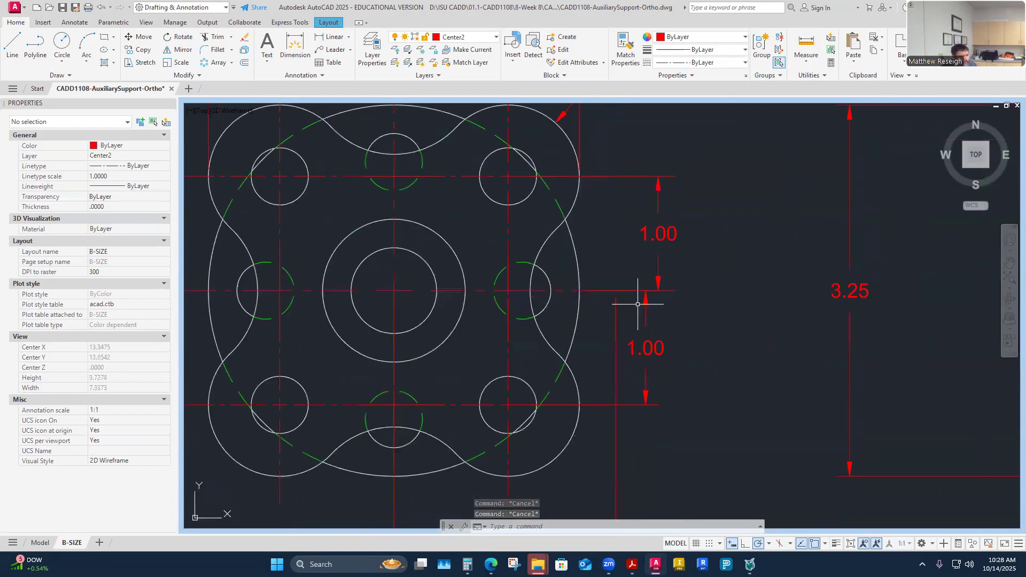
{"action": "scroll", "coordinate": [638, 304], "scroll_direction": "down", "scroll_amount": 3}
{"action": "scroll", "coordinate": [636, 307], "scroll_direction": "up", "scroll_amount": 2}
{"action": "scroll", "coordinate": [637, 305], "scroll_direction": "up", "scroll_amount": 1}
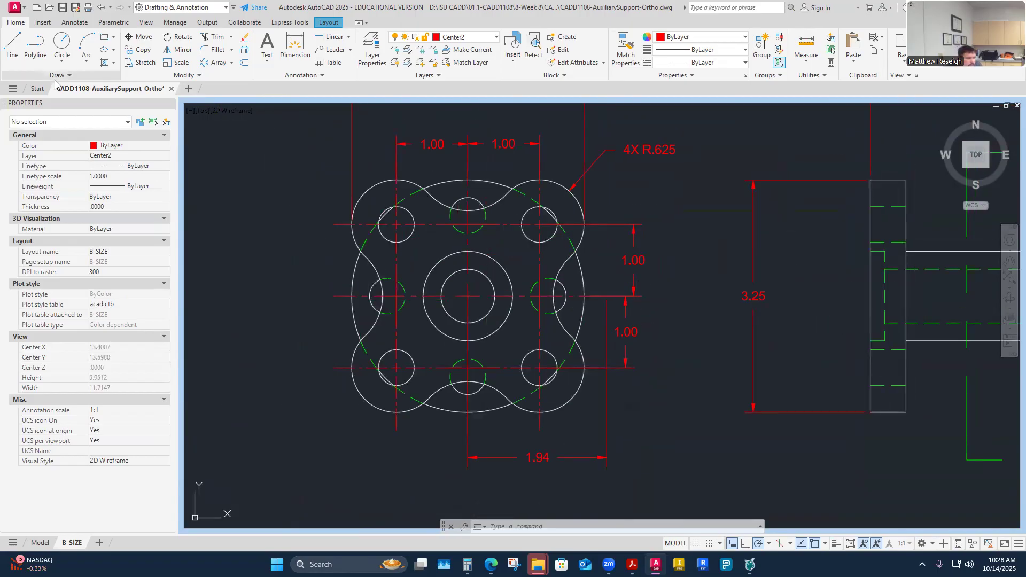
- Try to add a vertical dimension from the right concave arc's center to the top of the flange
{"action": "left_click", "coordinate": [75, 22]}
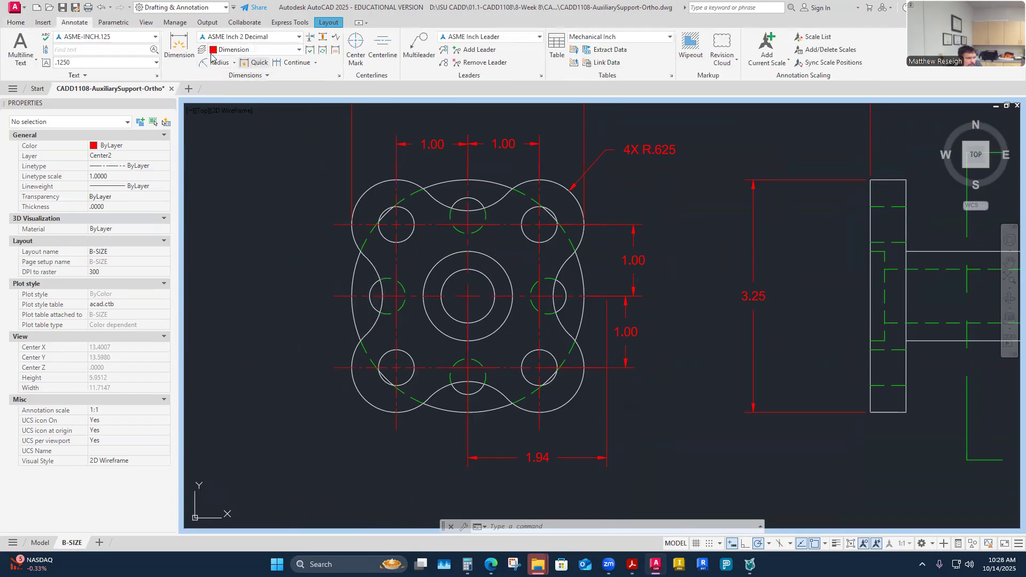
{"action": "left_click", "coordinate": [180, 48]}
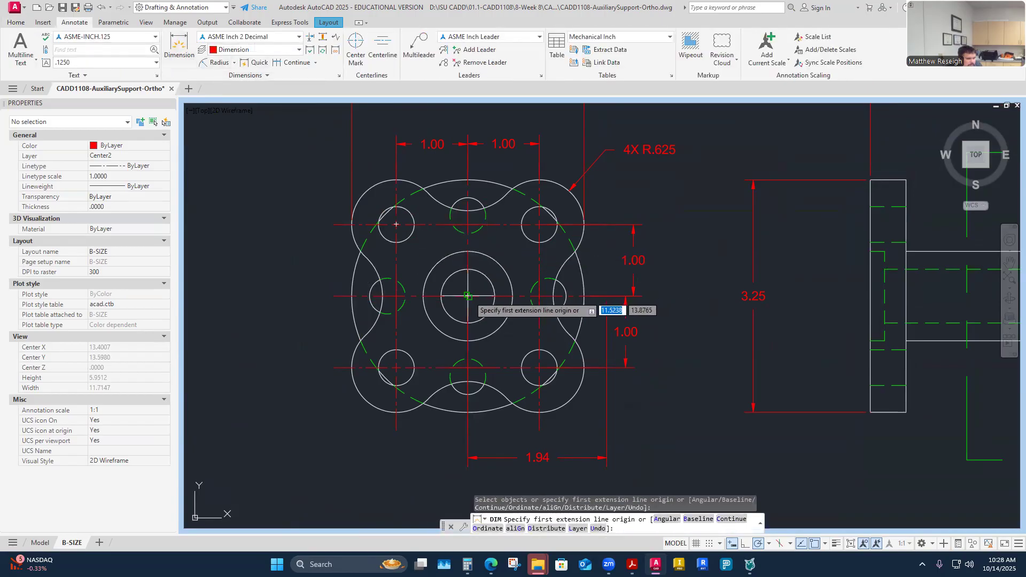
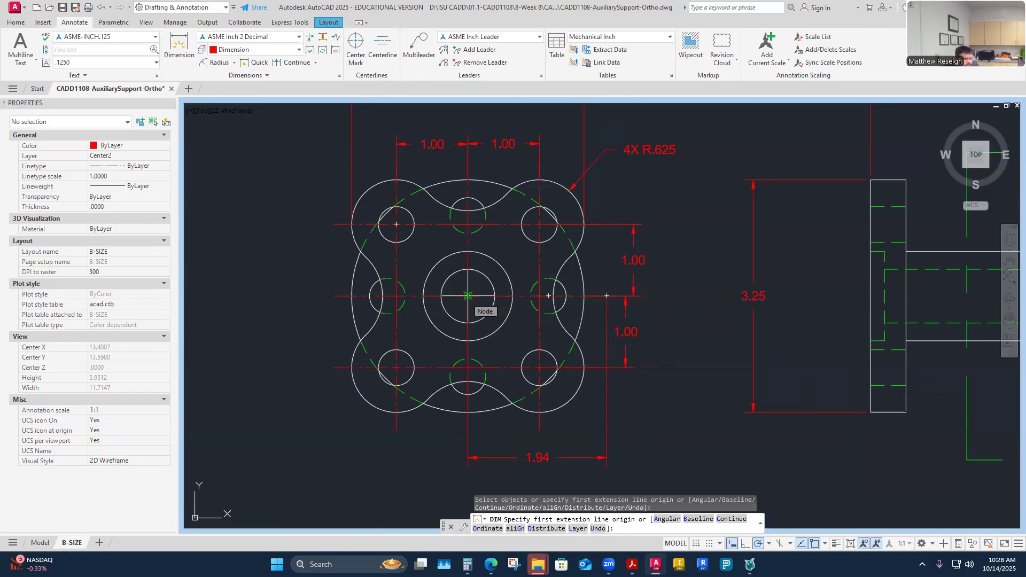
{"action": "left_click", "coordinate": [606, 295]}
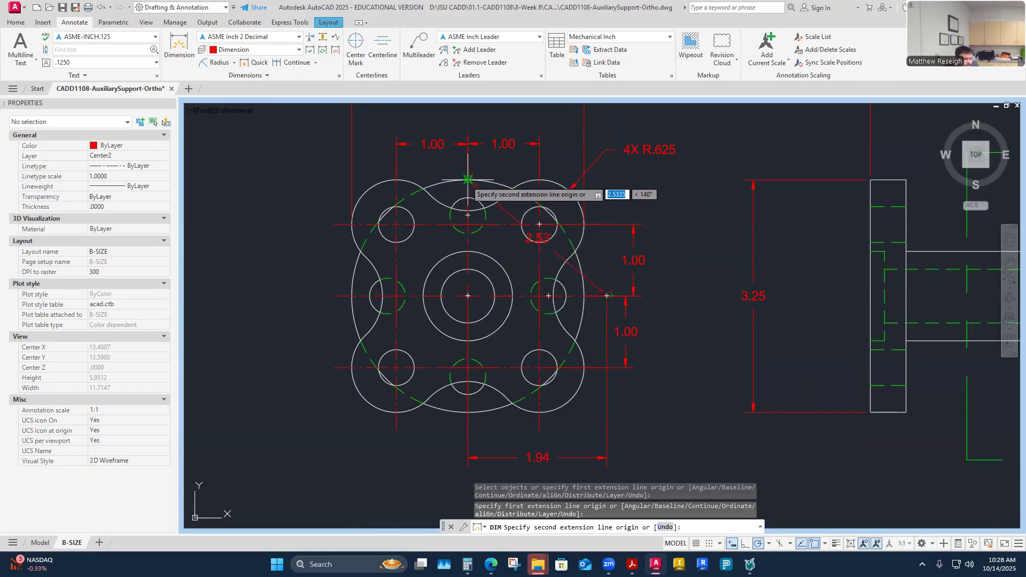
{"action": "left_click", "coordinate": [468, 180]}
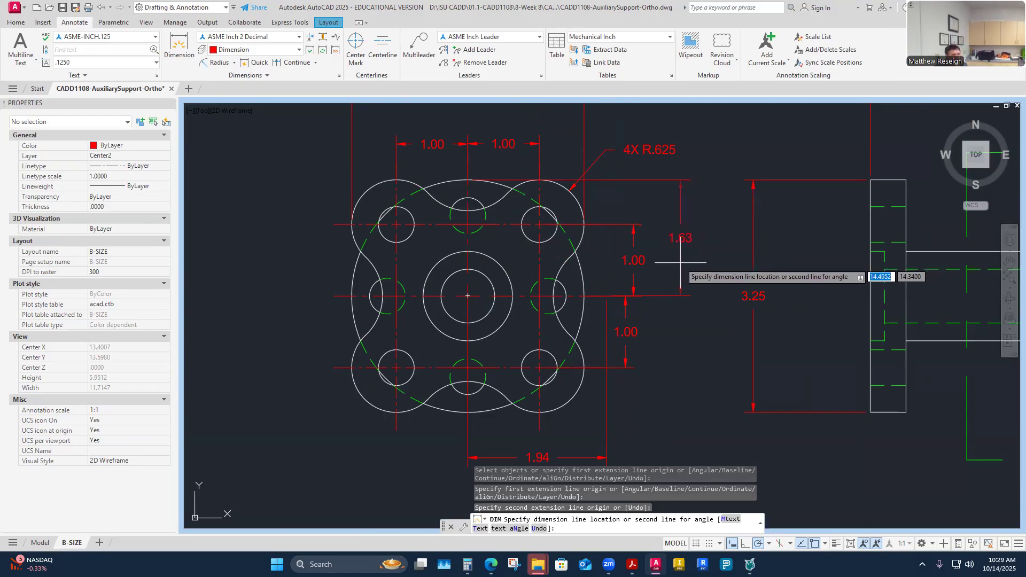
{"action": "key", "text": "Escape"}
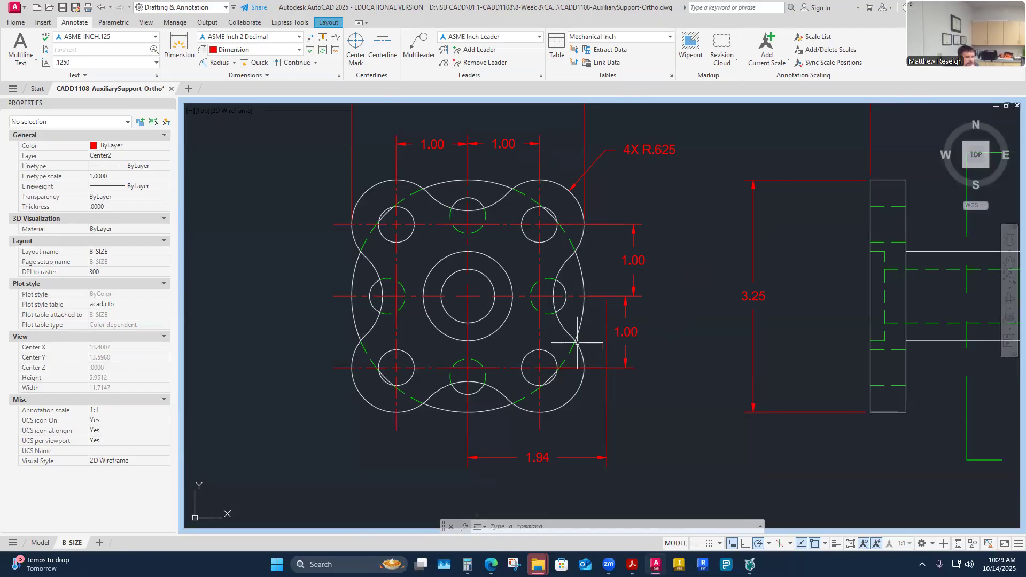
- Try to add a radius dimension to the flange's right concave arc
{"action": "left_click", "coordinate": [562, 186]}
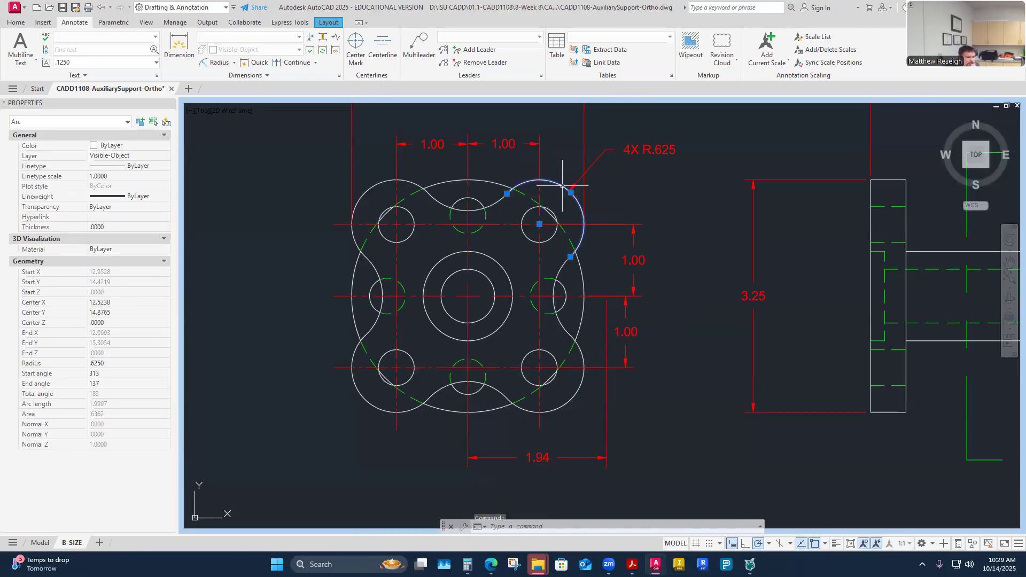
{"action": "left_click", "coordinate": [562, 269]}
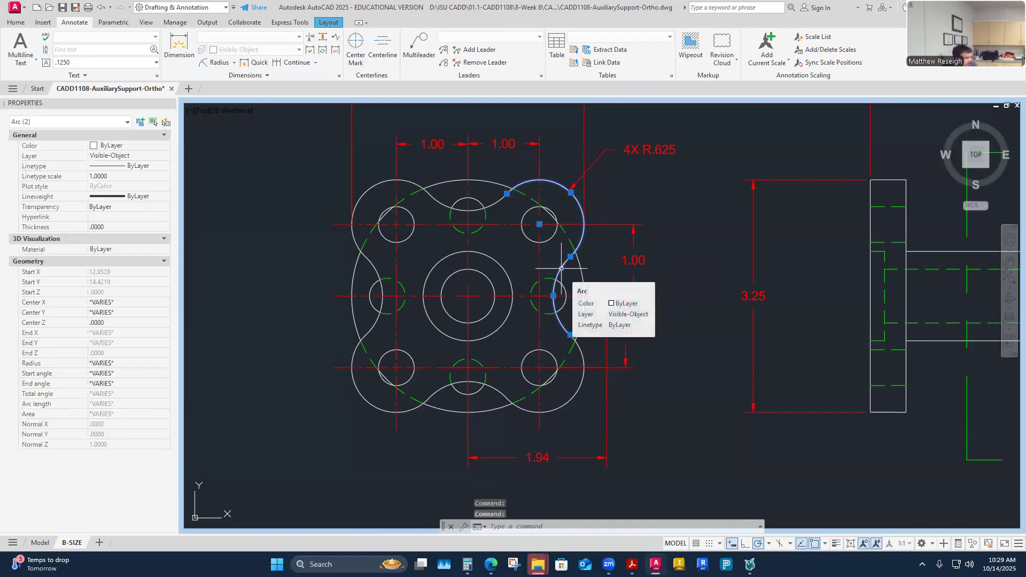
{"action": "key", "text": "Escape"}
{"action": "key", "text": "Escape"}
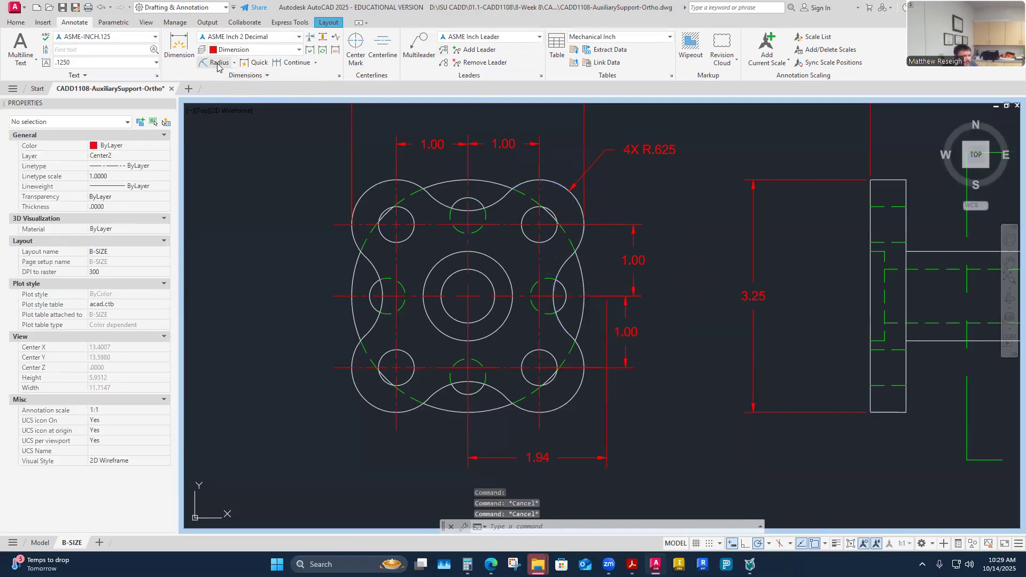
{"action": "left_click", "coordinate": [219, 62]}
{"action": "left_click", "coordinate": [563, 264]}
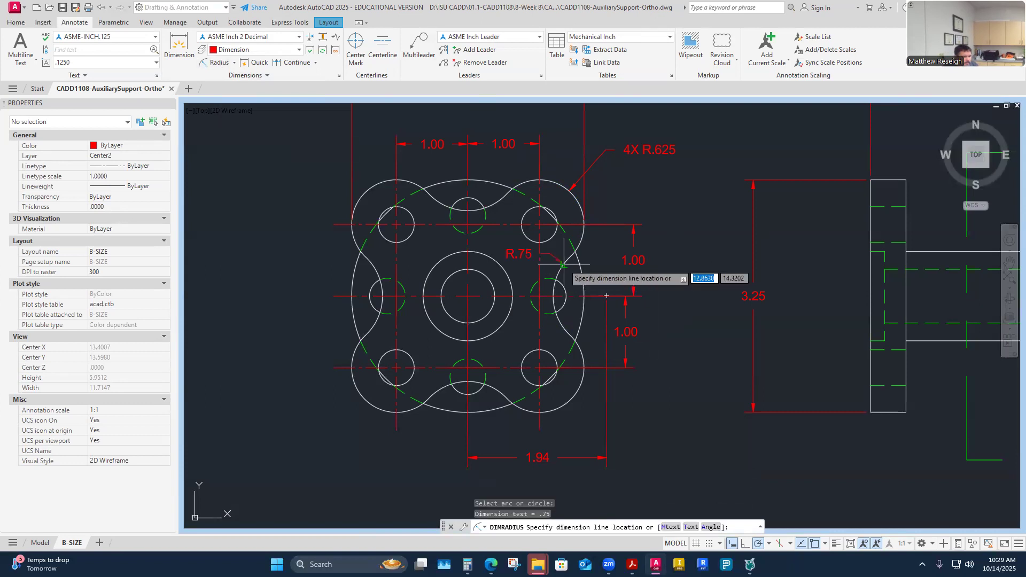
{"action": "key", "text": "Escape"}
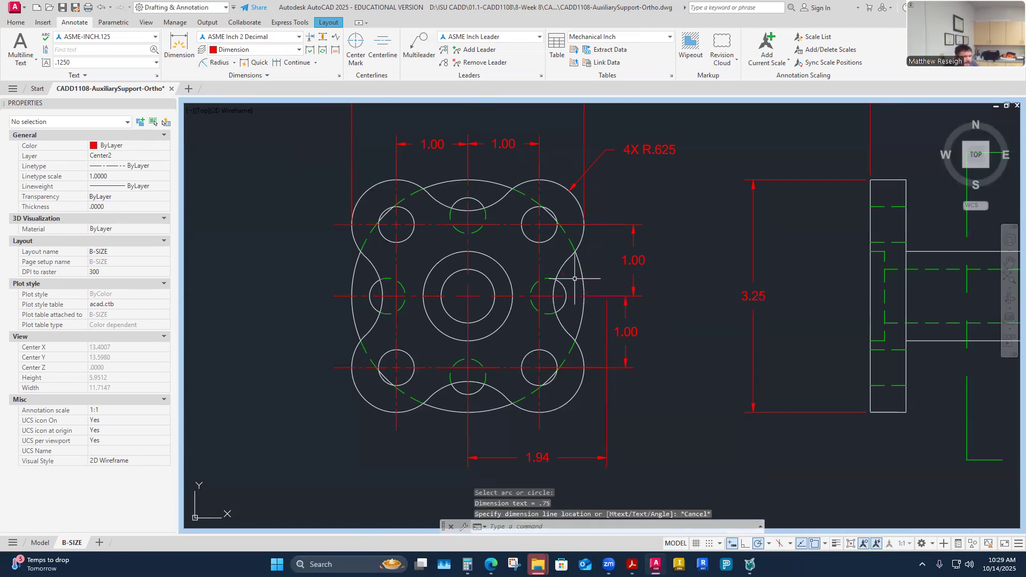
- Add a jogged R.75 radius dimension to the flange's left concave arc, with its center override at the arc's center and the text below the horizontal centerline
{"action": "left_click", "coordinate": [233, 63]}
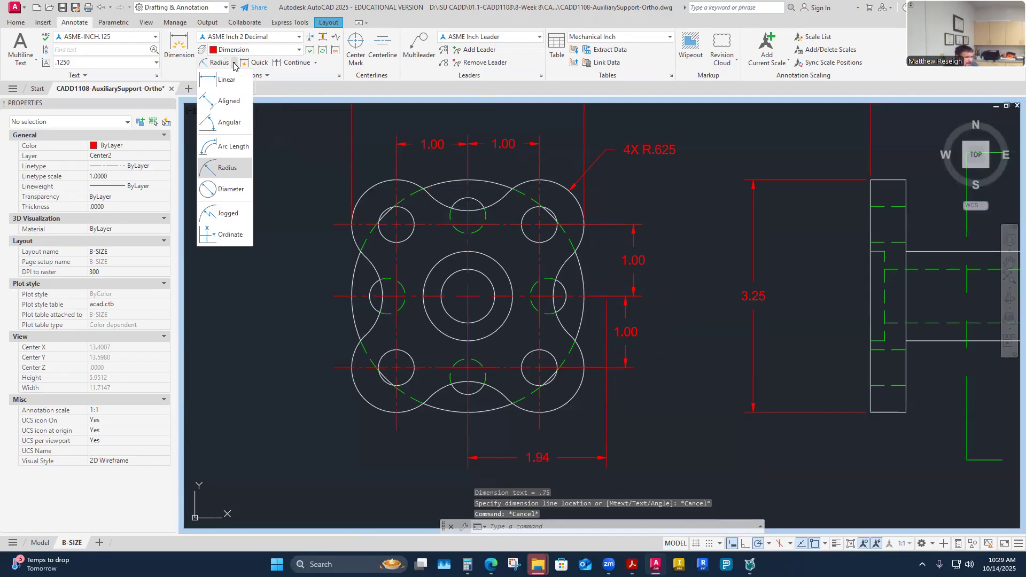
{"action": "left_click", "coordinate": [225, 212]}
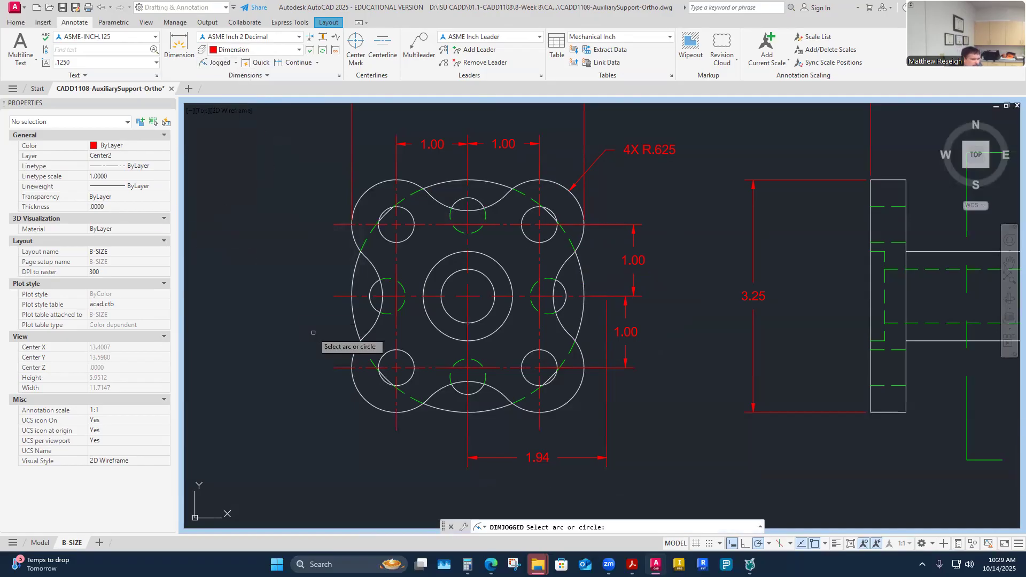
{"action": "scroll", "coordinate": [337, 309], "scroll_direction": "down", "scroll_amount": 3}
{"action": "scroll", "coordinate": [337, 308], "scroll_direction": "up", "scroll_amount": 4}
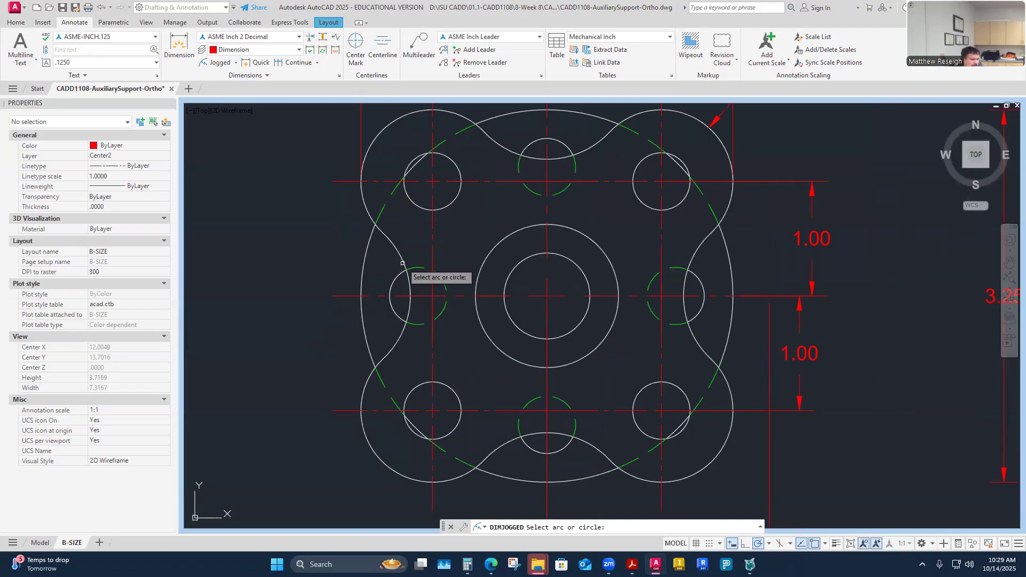
{"action": "left_click", "coordinate": [402, 263]}
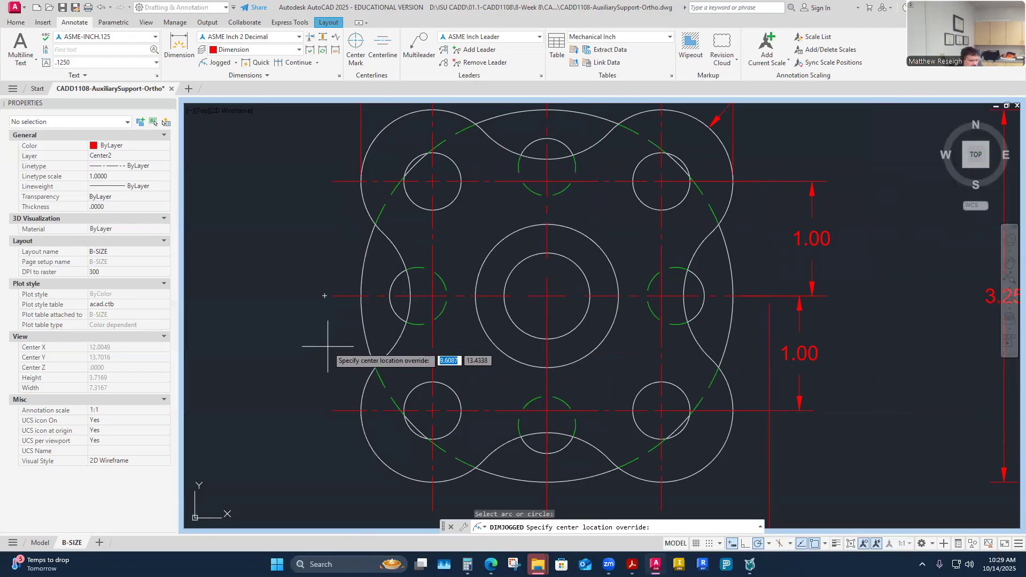
{"action": "left_click", "coordinate": [324, 295]}
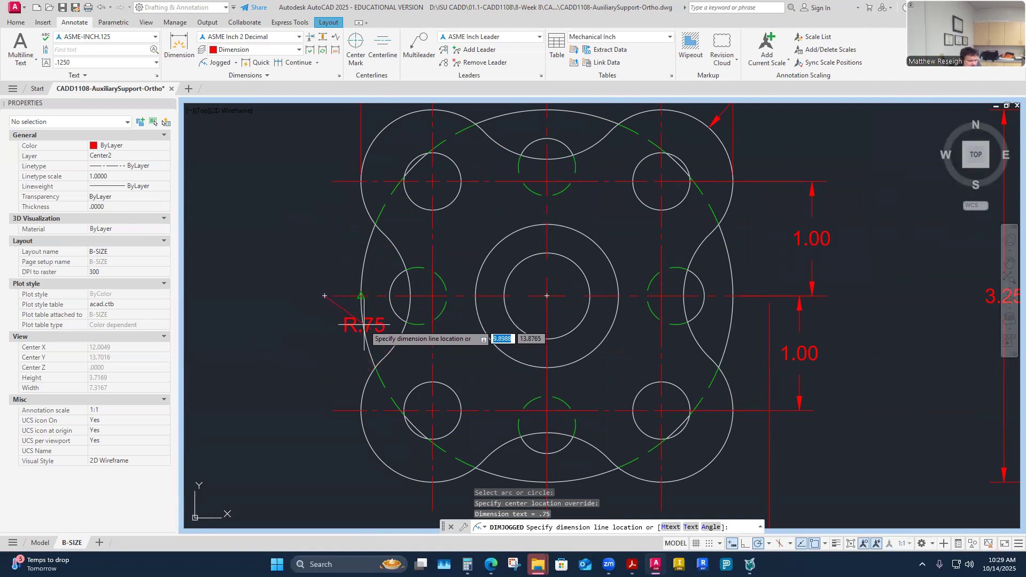
{"action": "left_click", "coordinate": [330, 336]}
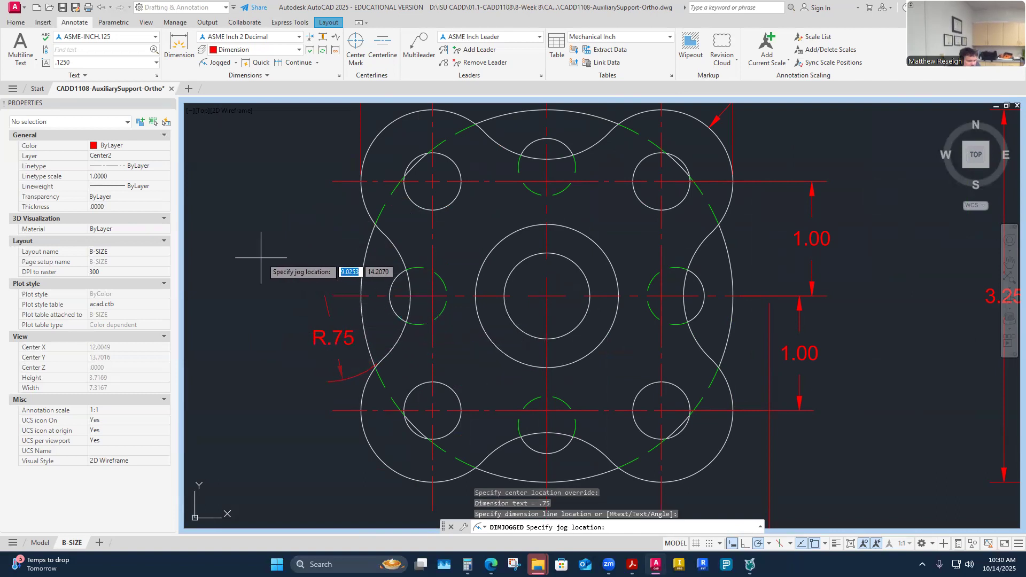
{"action": "left_click", "coordinate": [312, 272]}
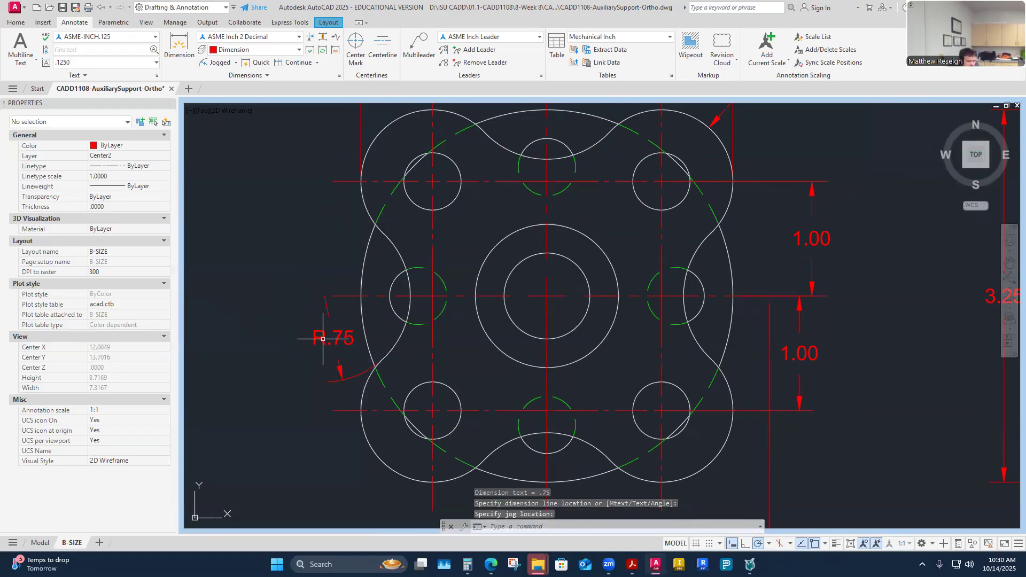
{"action": "key", "text": "Escape"}
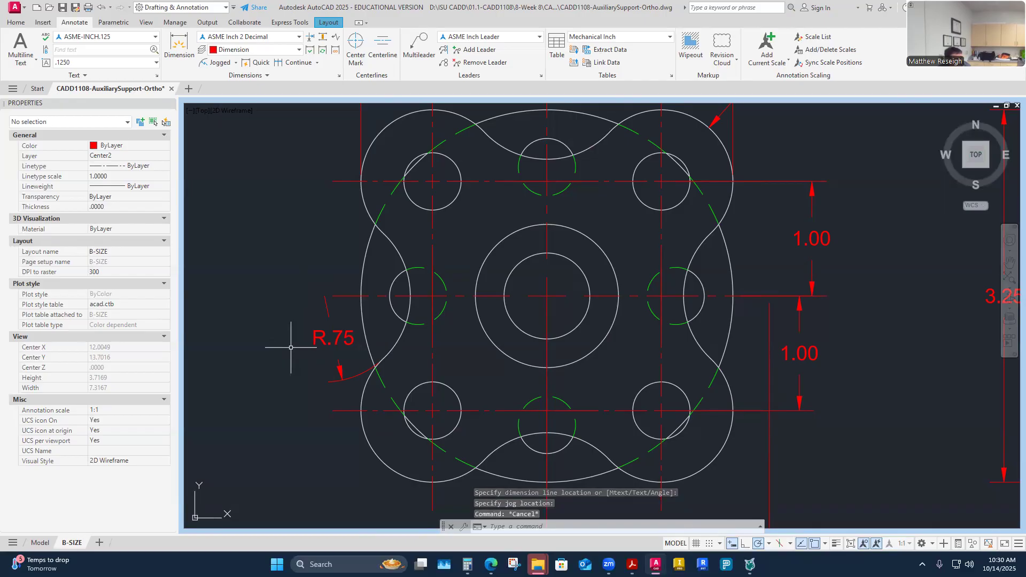
- Reposition the jog of the left concave arc's jogged radius dimension slightly farther below the arc's center
{"action": "left_click", "coordinate": [319, 336]}
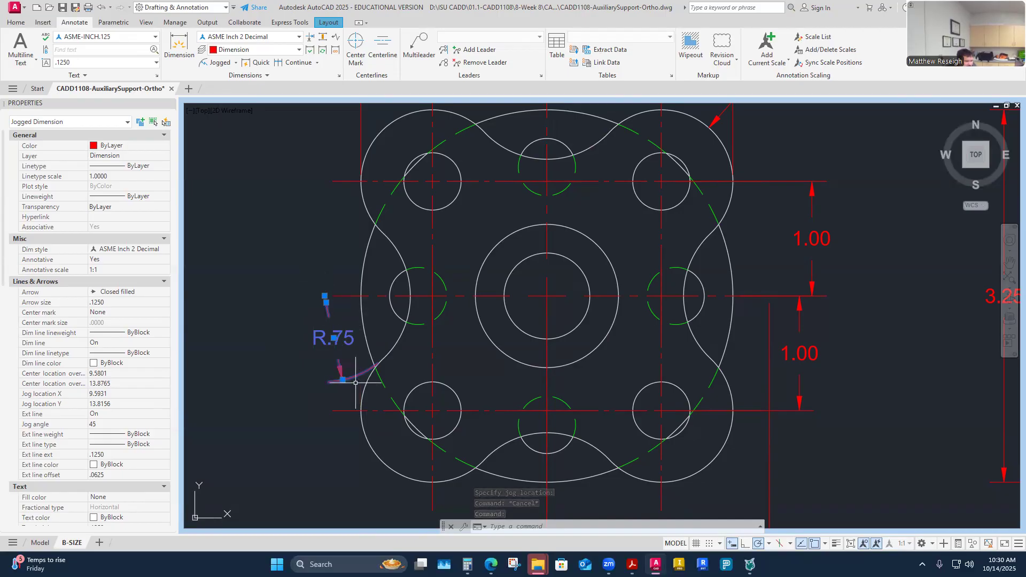
{"action": "mouse_move", "coordinate": [343, 380]}
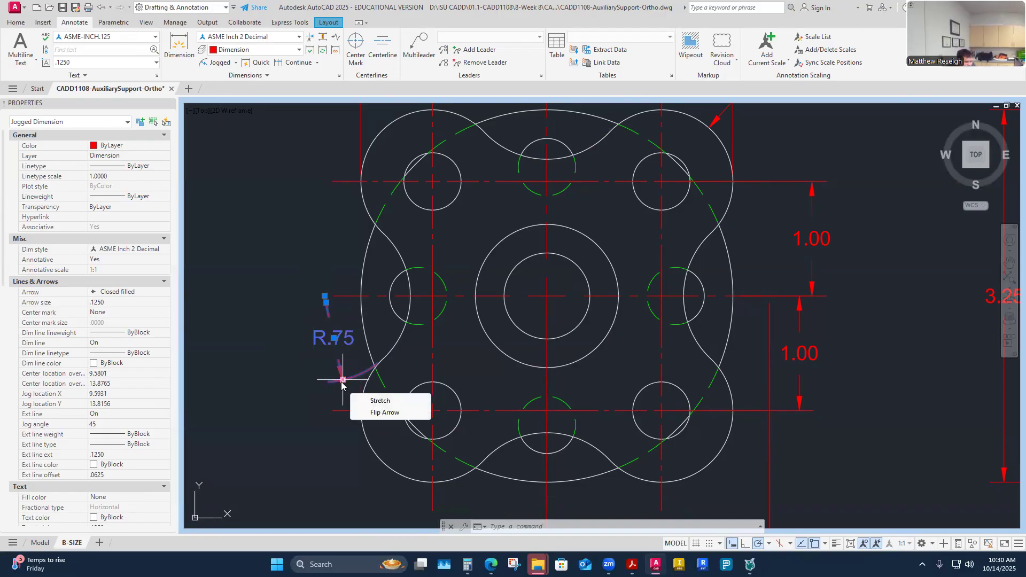
{"action": "left_click", "coordinate": [334, 337]}
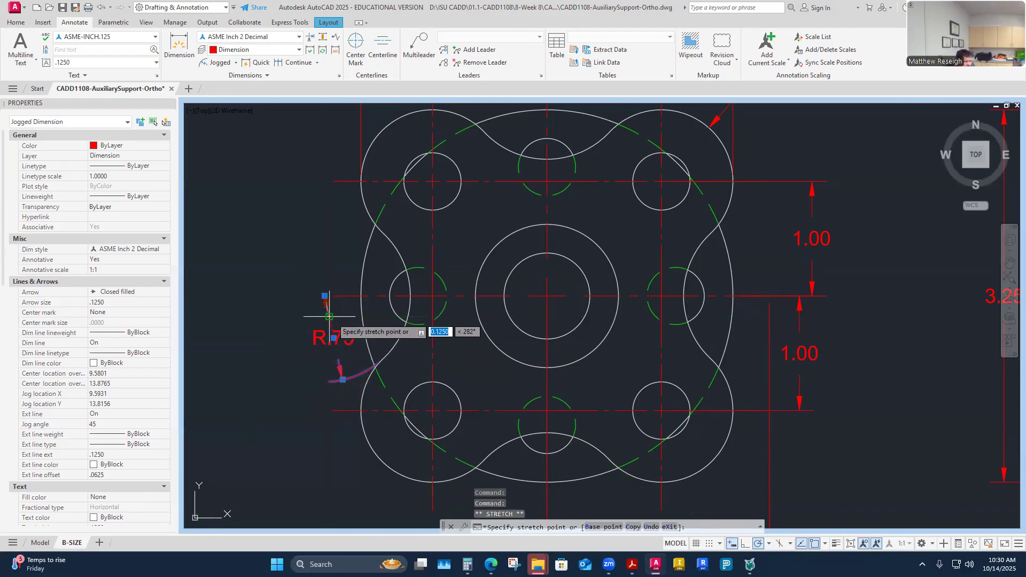
{"action": "left_click", "coordinate": [329, 317]}
{"action": "left_click", "coordinate": [329, 316]}
{"action": "left_click", "coordinate": [327, 307]}
{"action": "left_click", "coordinate": [343, 320]}
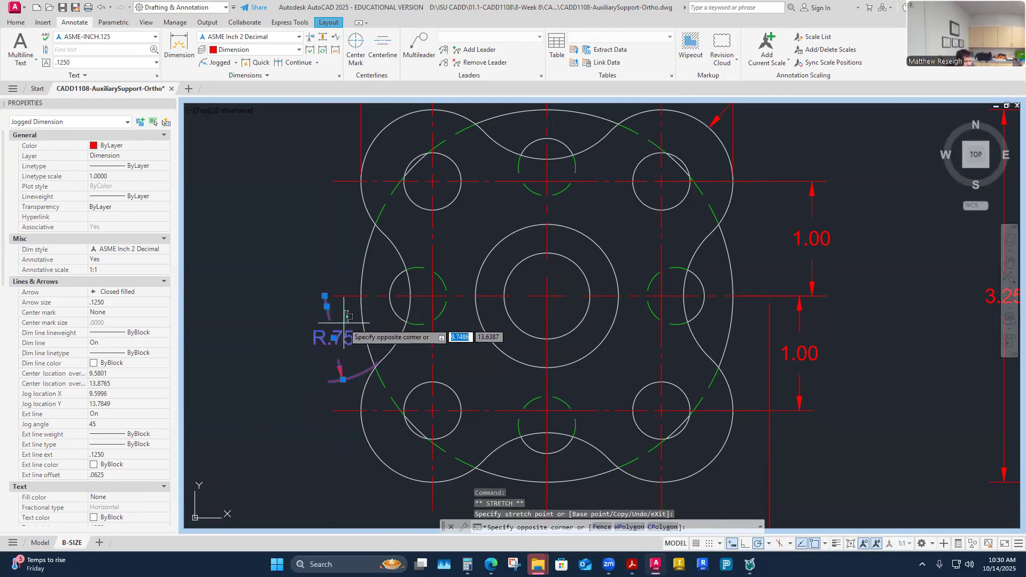
{"action": "key", "text": "Escape"}
{"action": "key", "text": "Escape"}
{"action": "key", "text": "Escape"}
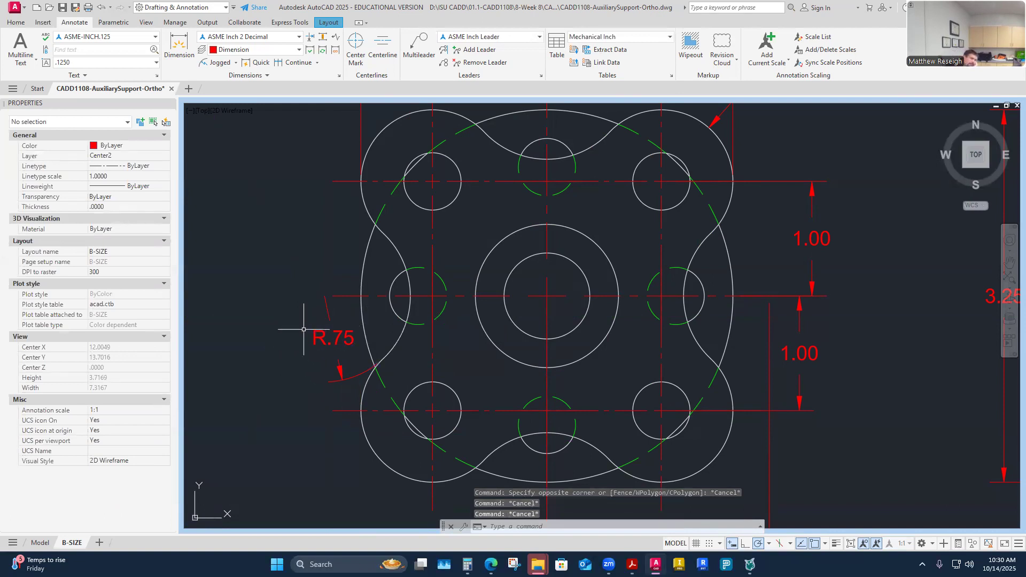
- Add a regular R.75 radius dimension to the flange's left concave arc, placing its text outside the flange above the horizontal centerline
{"action": "left_click", "coordinate": [236, 63]}
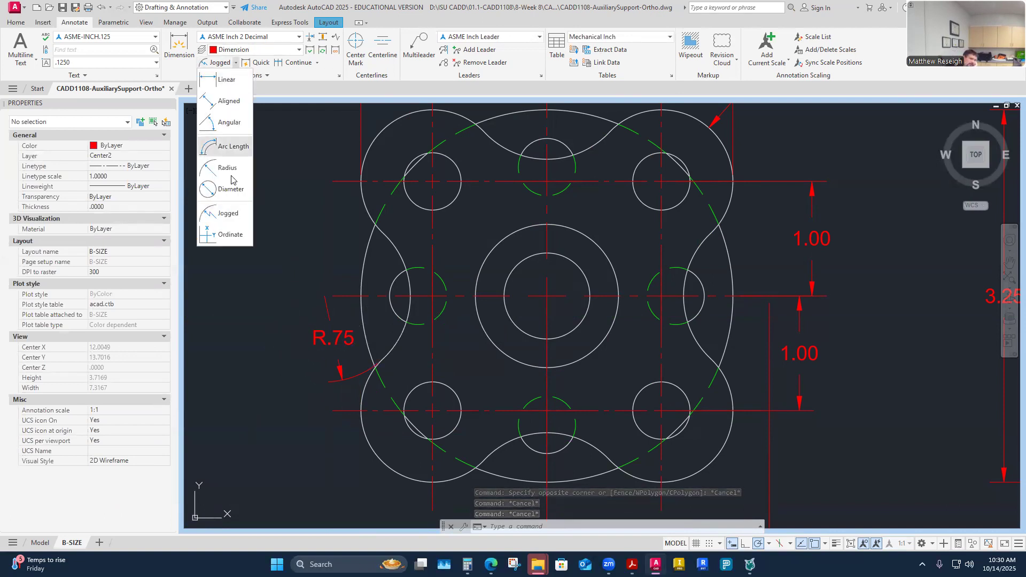
{"action": "left_click", "coordinate": [219, 166]}
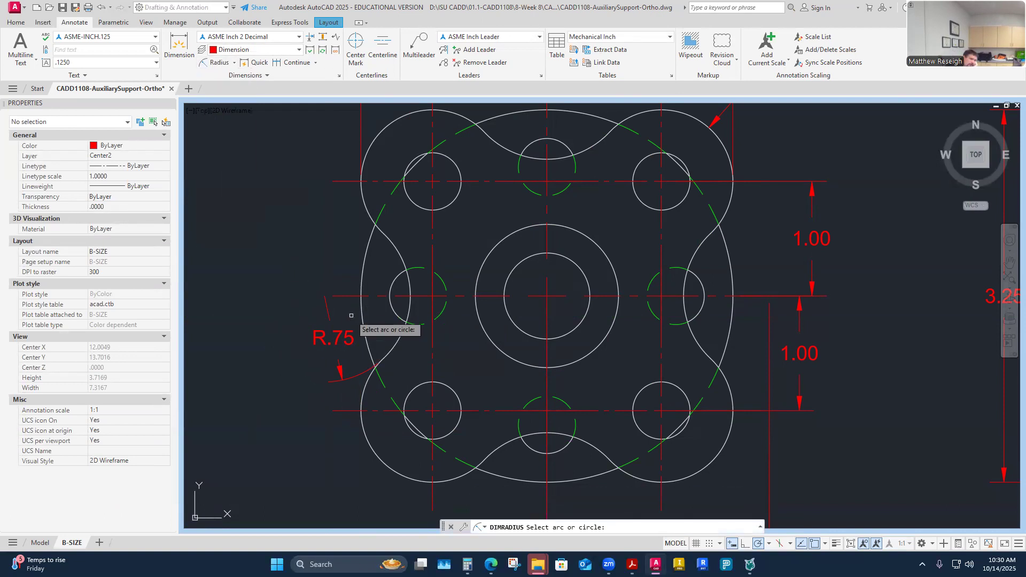
{"action": "left_click", "coordinate": [397, 250]}
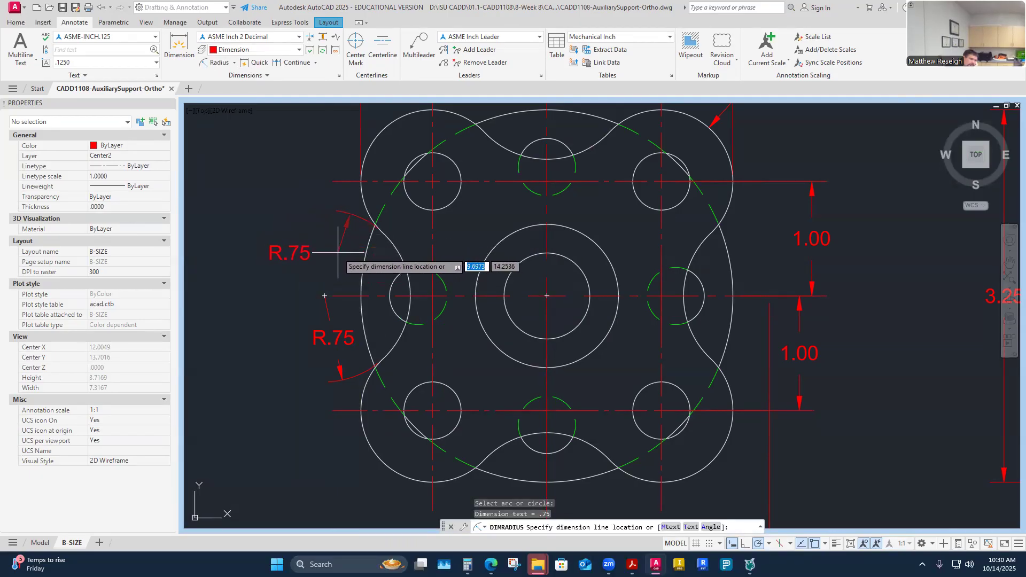
{"action": "left_click", "coordinate": [338, 252]}
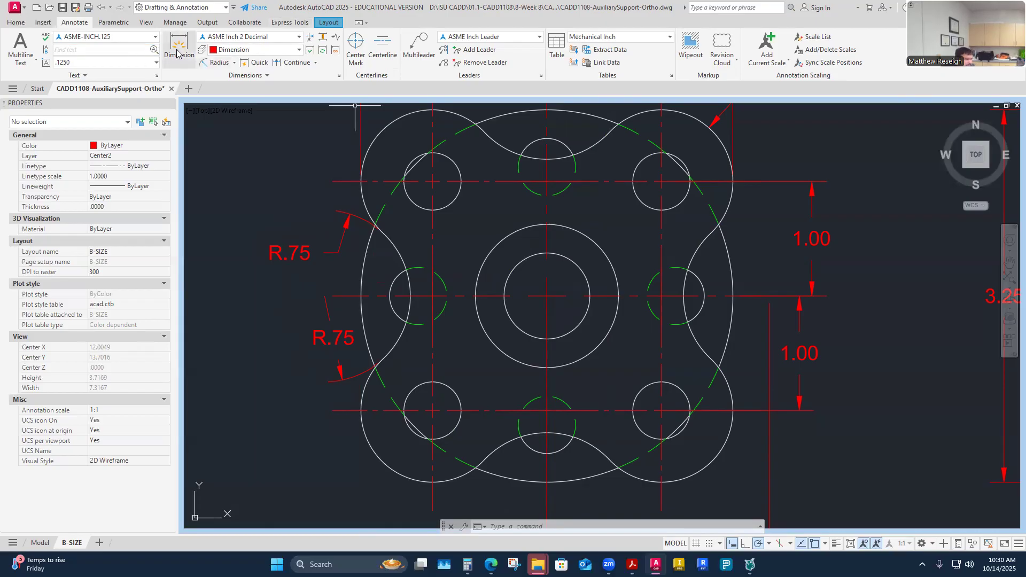
- Add a center mark to the flange's left concave arc
{"action": "left_click", "coordinate": [14, 22]}
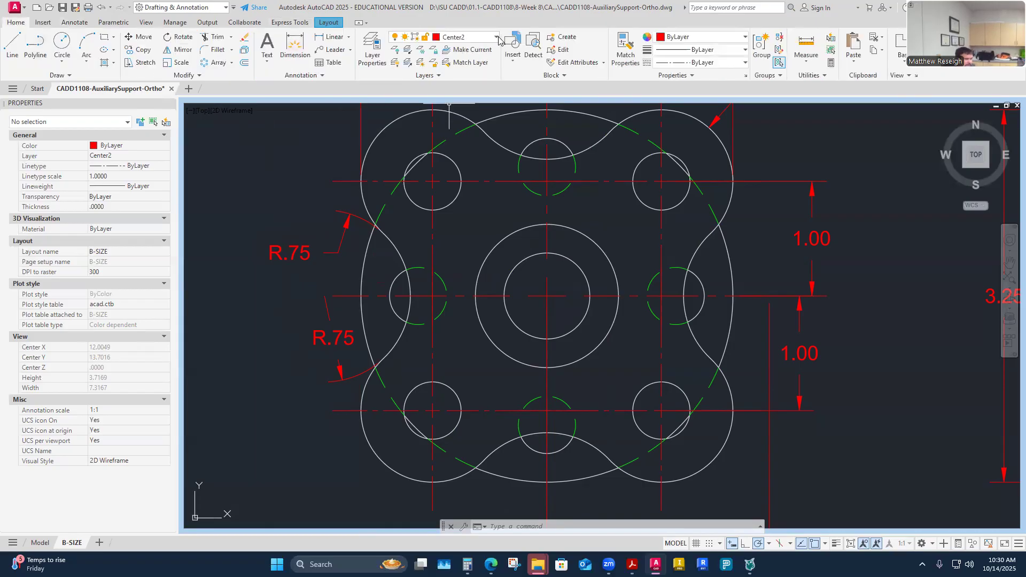
{"action": "key", "text": "Escape"}
{"action": "key", "text": "Escape"}
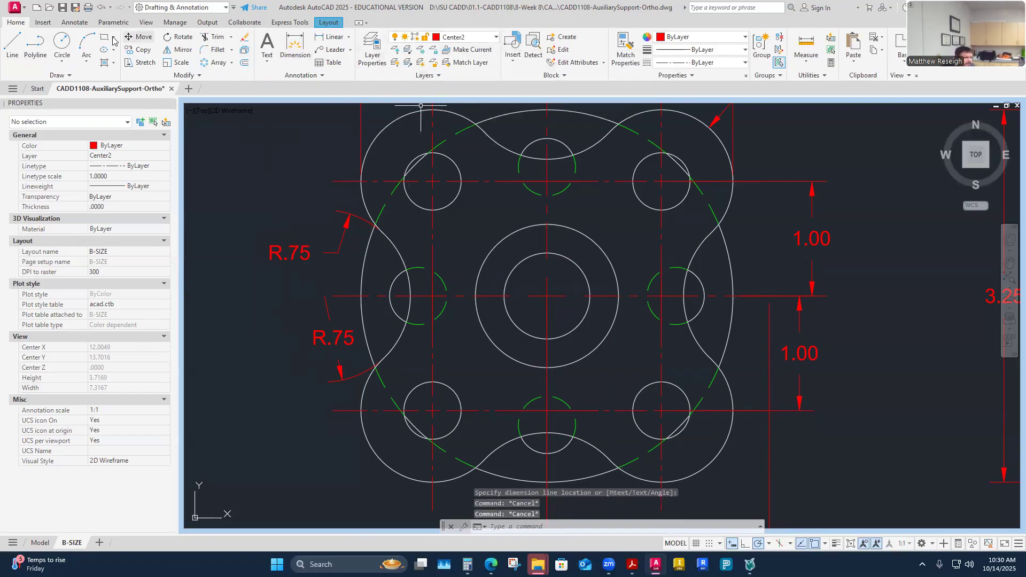
{"action": "left_click", "coordinate": [70, 25]}
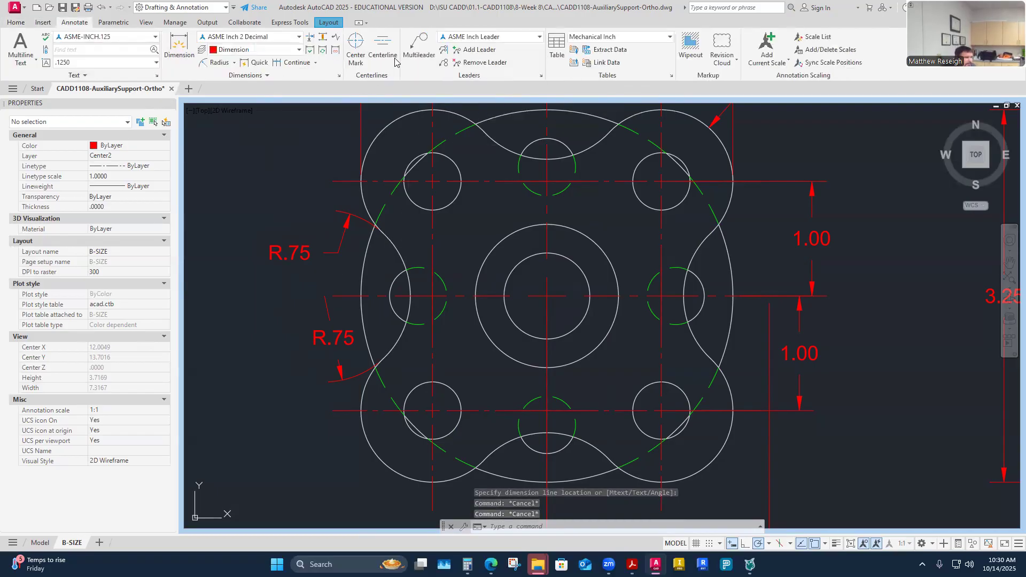
{"action": "left_click", "coordinate": [355, 47]}
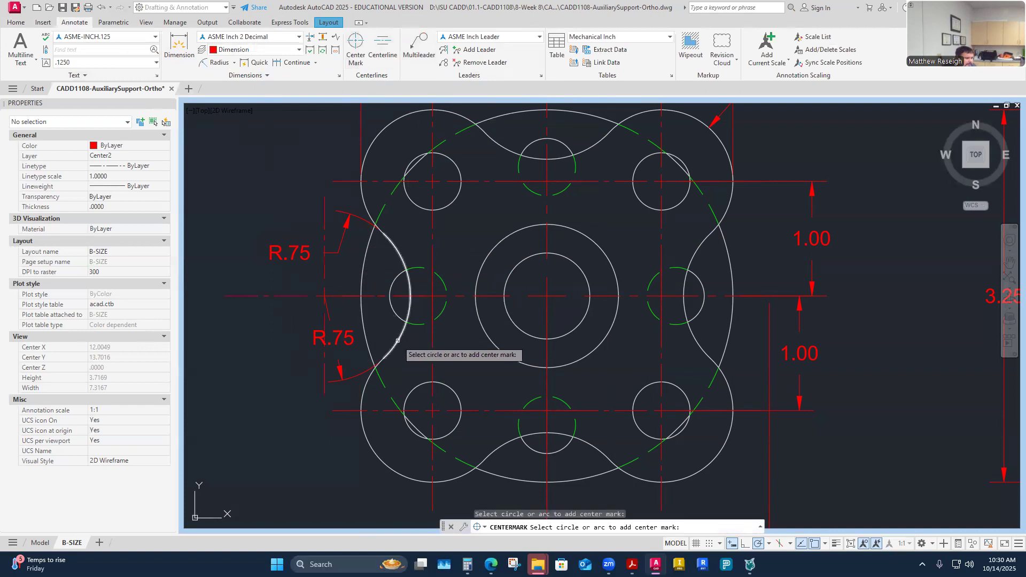
{"action": "key", "text": "Escape"}
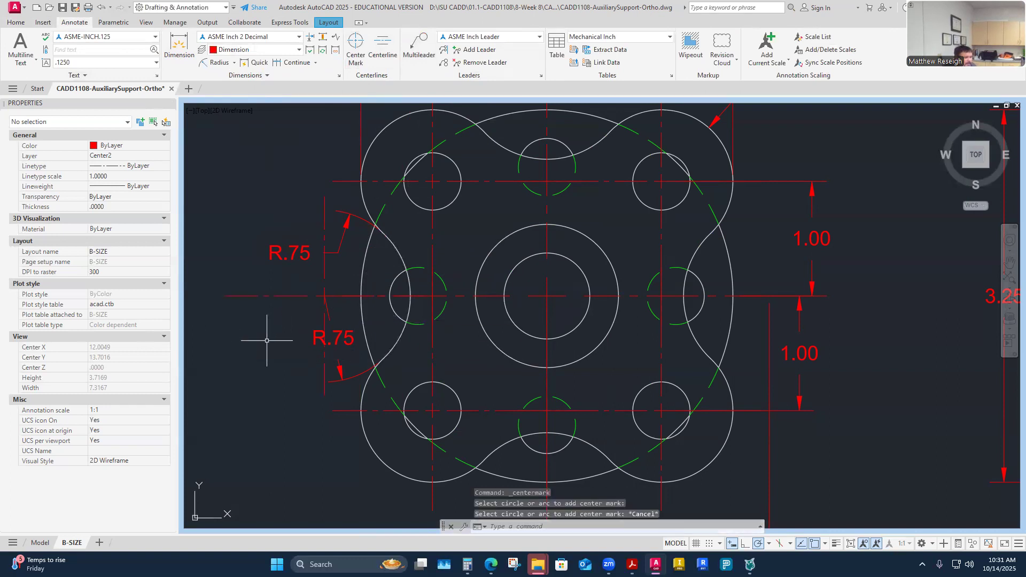
- Shorten all four centerline extensions of the left concave arc's center mark to a small cross around the arc's center
{"action": "left_click", "coordinate": [266, 298]}
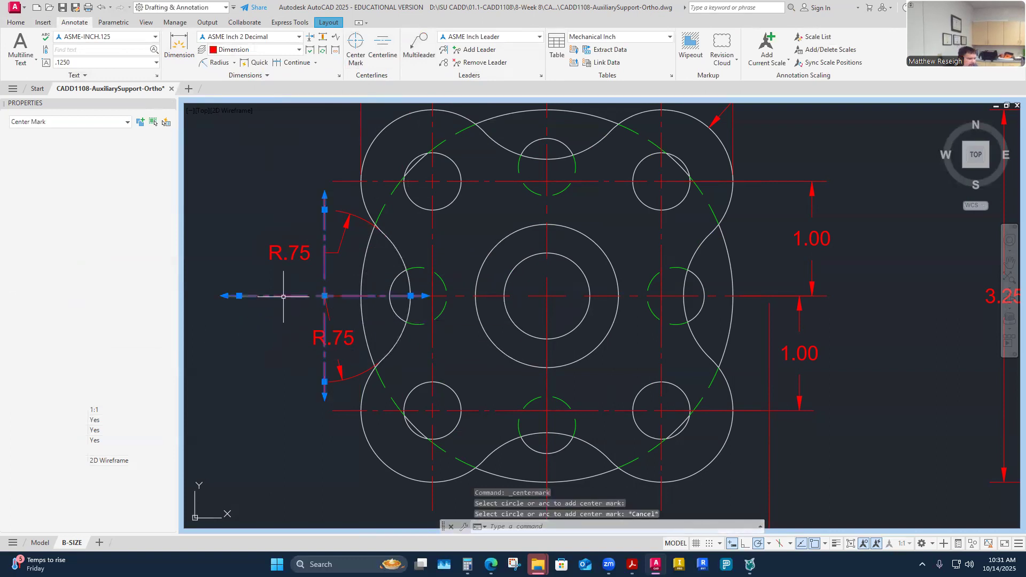
{"action": "left_click", "coordinate": [239, 296]}
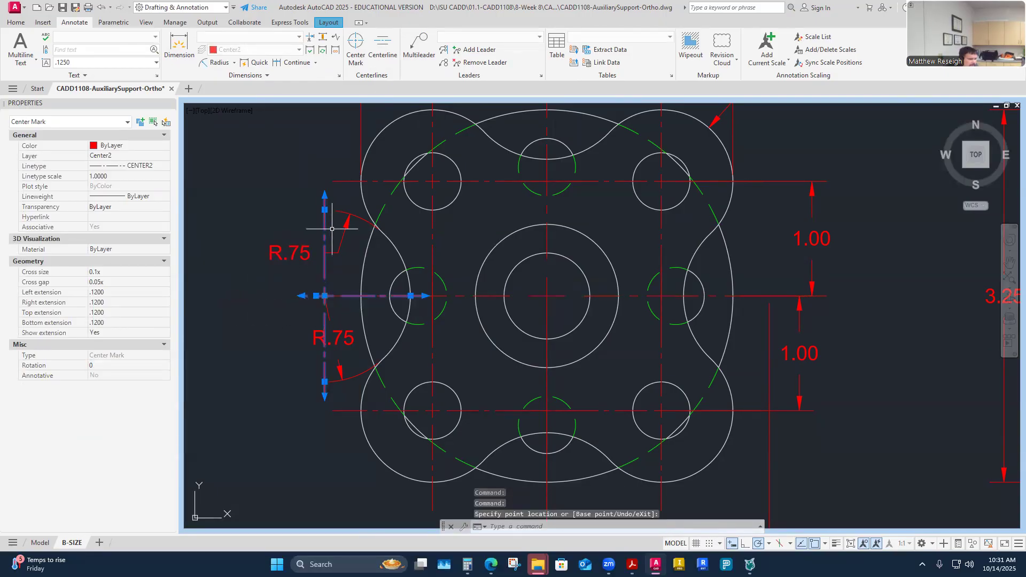
{"action": "left_click", "coordinate": [324, 289]}
{"action": "left_click", "coordinate": [325, 287]}
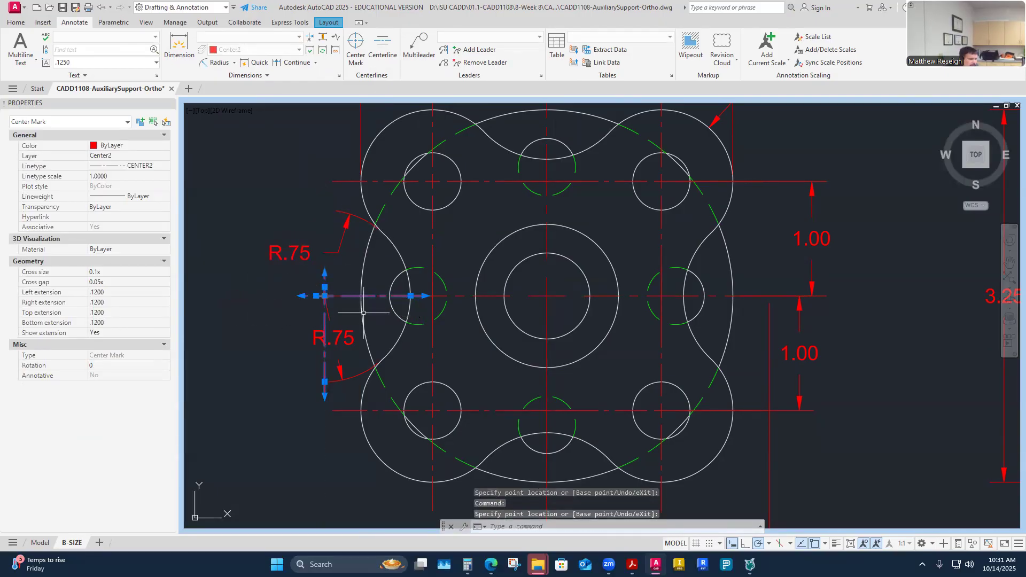
{"action": "left_click", "coordinate": [411, 296]}
{"action": "left_click", "coordinate": [332, 296]}
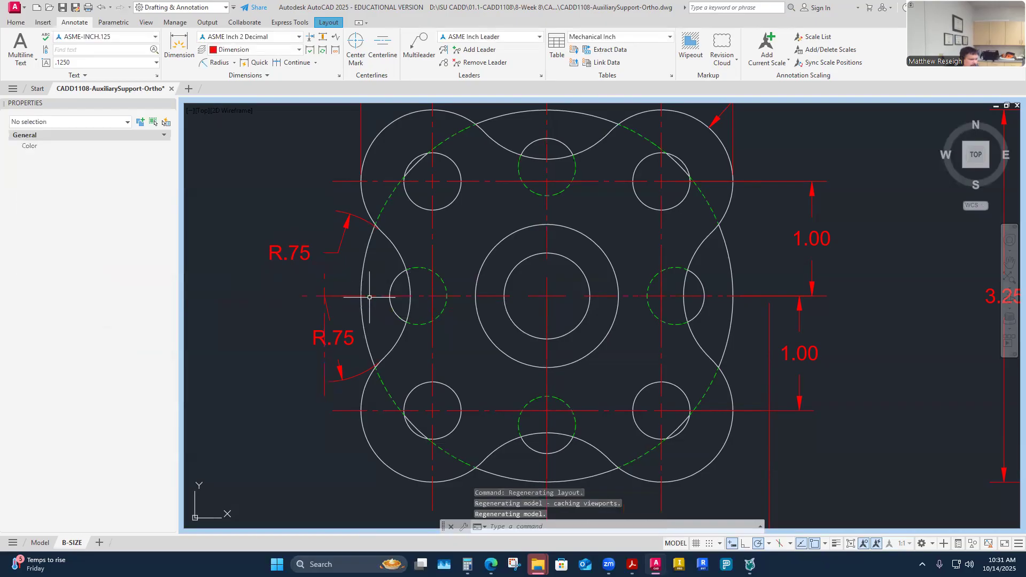
{"action": "left_click", "coordinate": [324, 369]}
{"action": "left_click", "coordinate": [325, 382]}
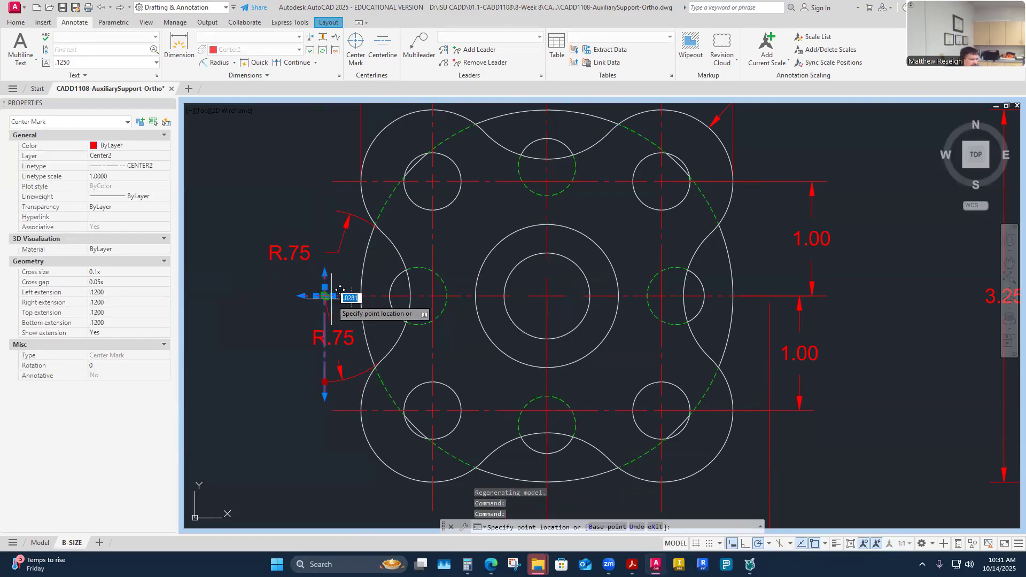
{"action": "left_click", "coordinate": [324, 295]}
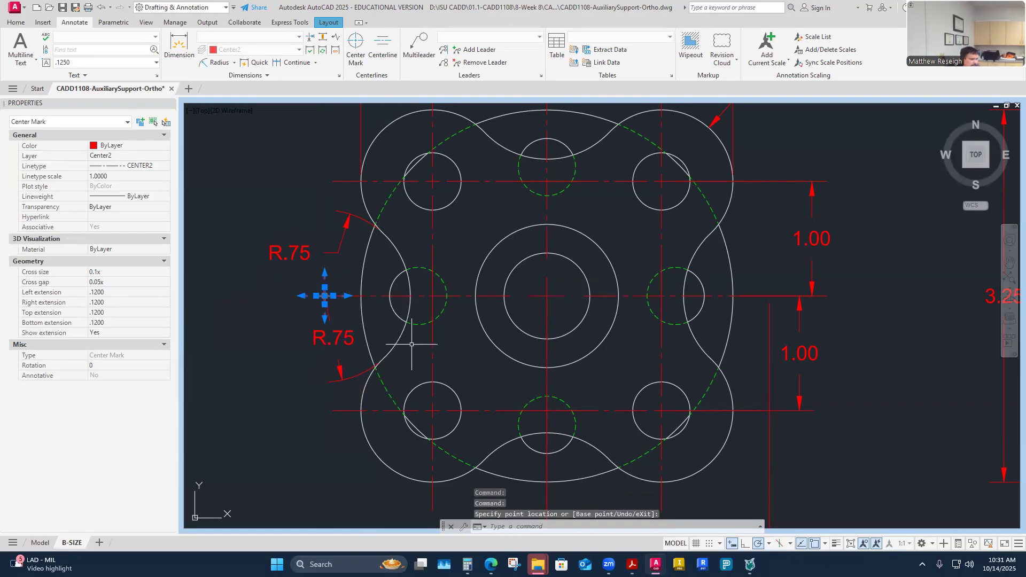
{"action": "key", "text": "Escape"}
{"action": "key", "text": "Escape"}
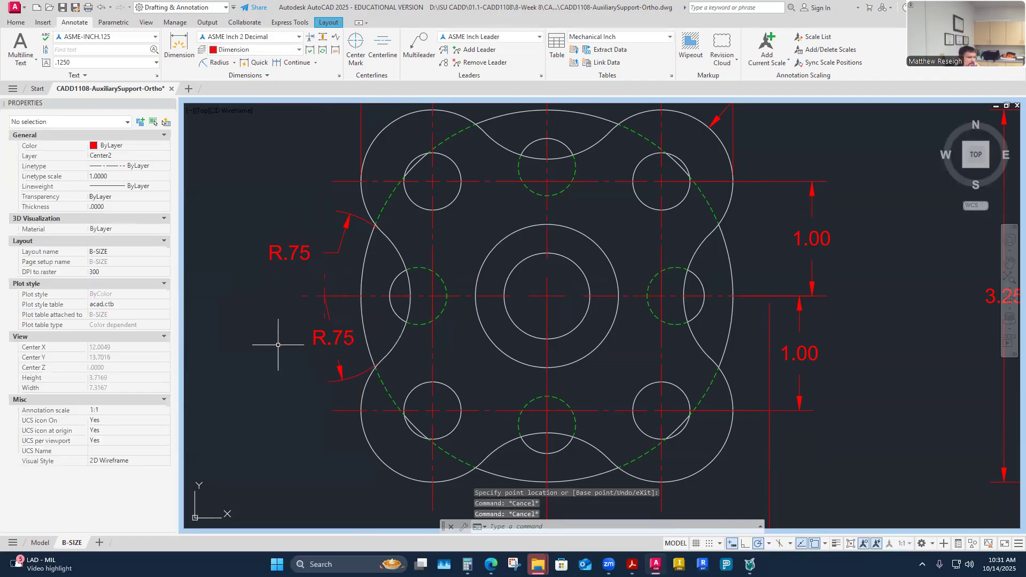
- Delete the regular radius dimension above the horizontal centerline at the left concave arc
{"action": "scroll", "coordinate": [278, 333], "scroll_direction": "down", "scroll_amount": 2}
{"action": "scroll", "coordinate": [289, 340], "scroll_direction": "up", "scroll_amount": 2}
{"action": "scroll", "coordinate": [291, 342], "scroll_direction": "up", "scroll_amount": 2}
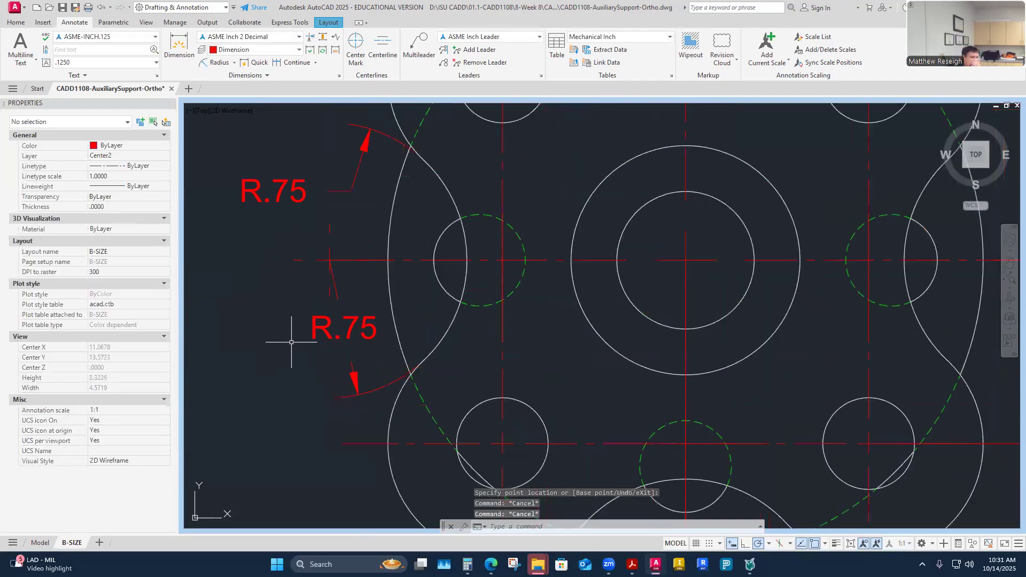
{"action": "scroll", "coordinate": [395, 305], "scroll_direction": "down", "scroll_amount": 2}
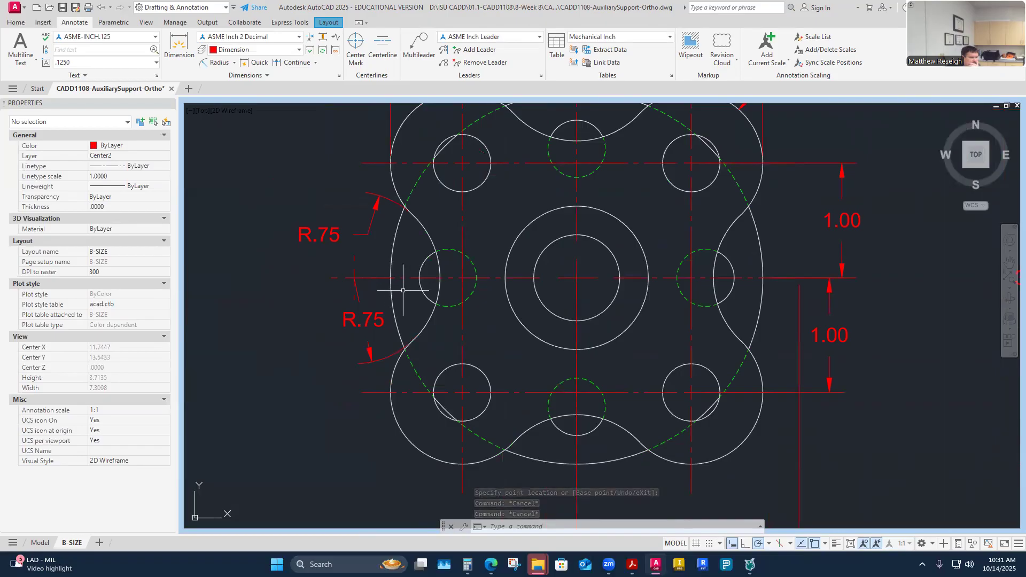
{"action": "scroll", "coordinate": [391, 288], "scroll_direction": "down", "scroll_amount": 3}
{"action": "scroll", "coordinate": [392, 287], "scroll_direction": "up", "scroll_amount": 1}
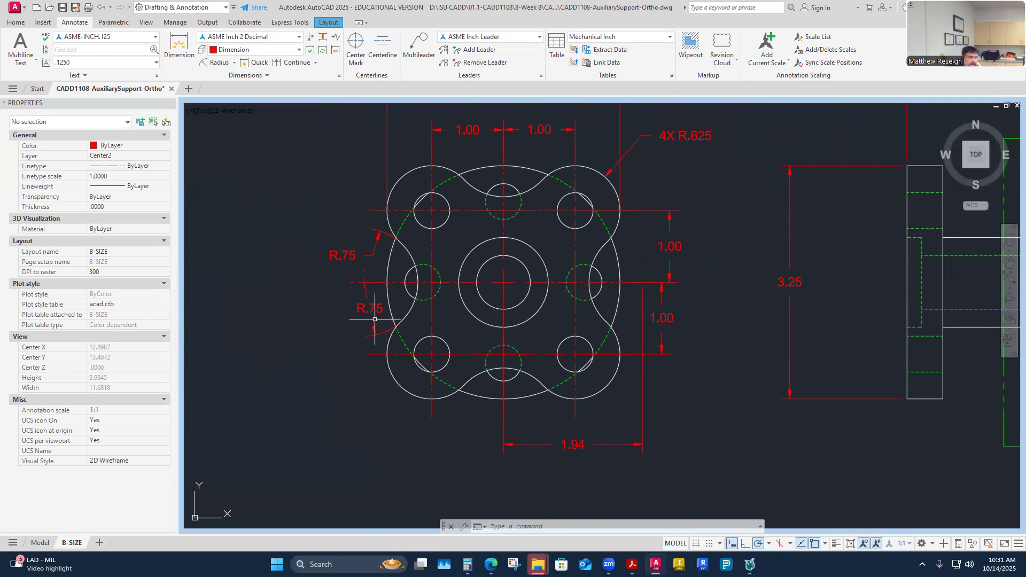
{"action": "left_click", "coordinate": [343, 255]}
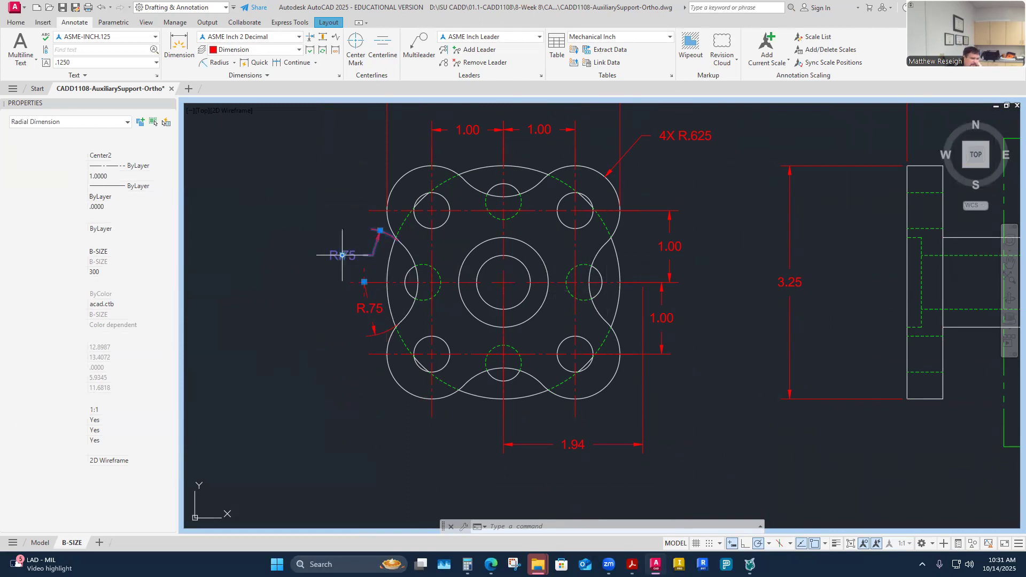
{"action": "key", "text": "Delete"}
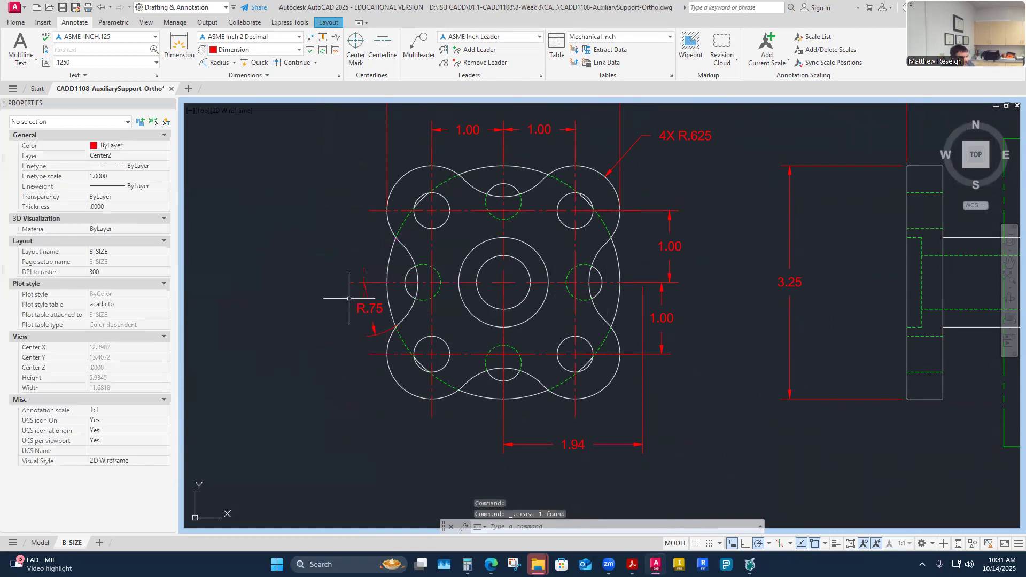
{"action": "scroll", "coordinate": [357, 298], "scroll_direction": "up", "scroll_amount": 2}
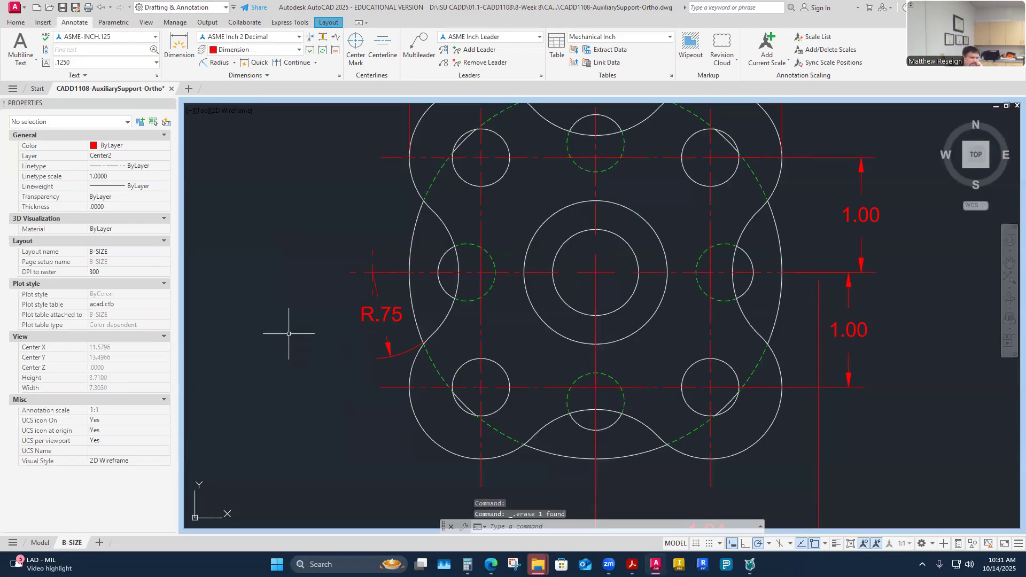
- Add a 4X prefix to the jogged R.75 radius dimension at the flange's left concave arc
{"action": "scroll", "coordinate": [291, 339], "scroll_direction": "down", "scroll_amount": 2}
{"action": "left_click", "coordinate": [350, 302]}
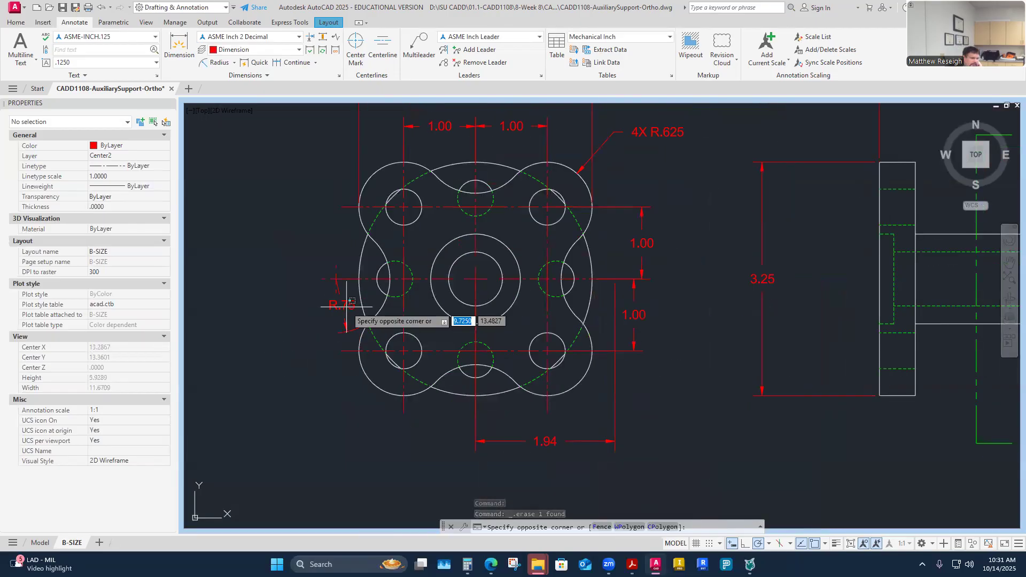
{"action": "left_click", "coordinate": [339, 291]}
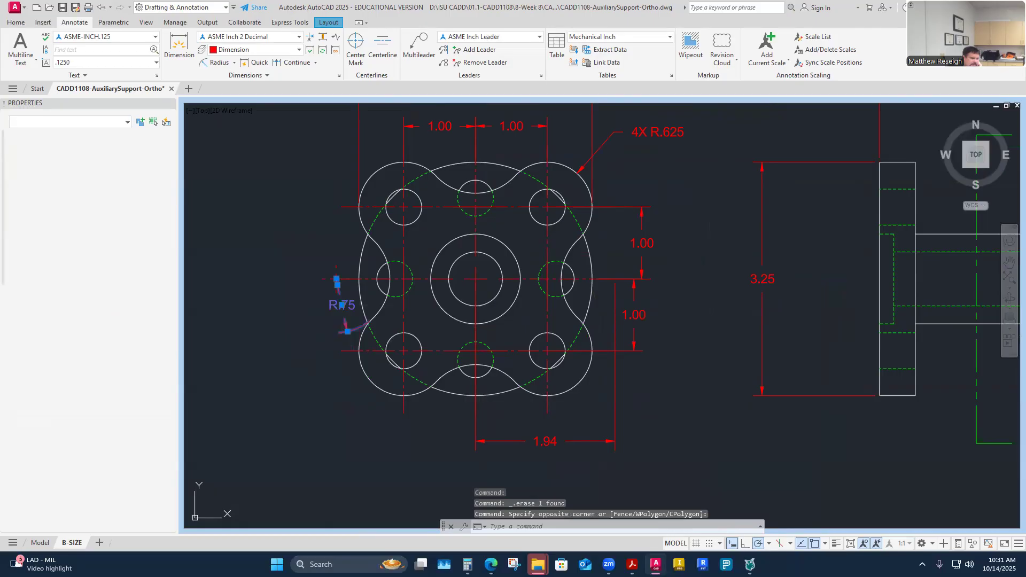
{"action": "double_click", "coordinate": [328, 309]}
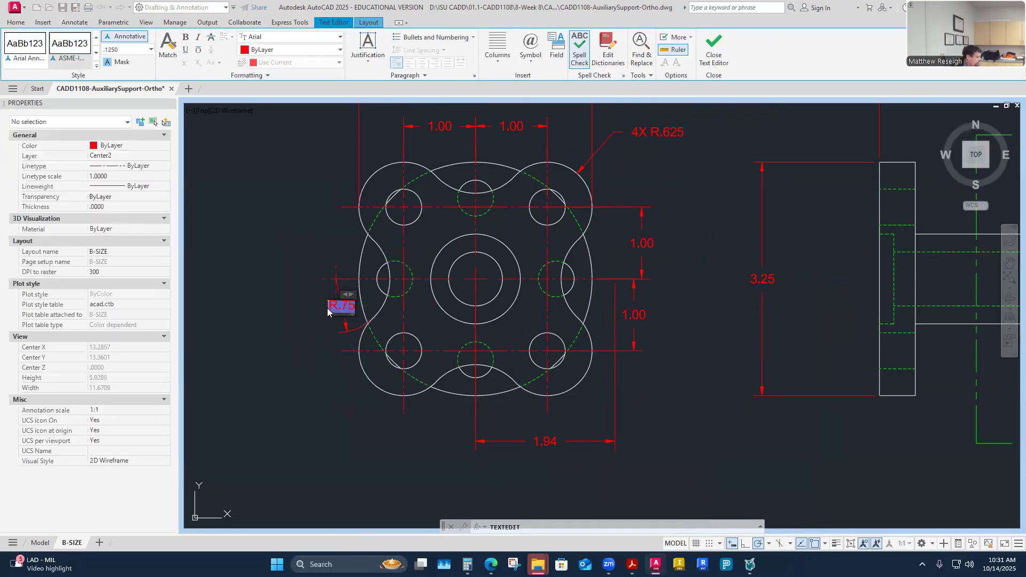
{"action": "type", "text": "4X"}
{"action": "left_click", "coordinate": [317, 262]}
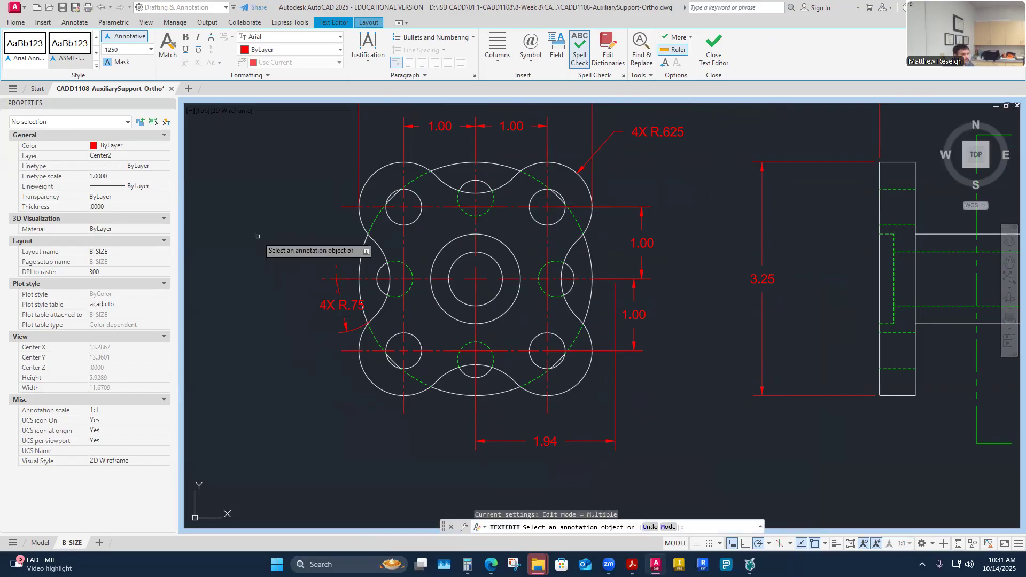
{"action": "scroll", "coordinate": [318, 322], "scroll_direction": "up", "scroll_amount": 2}
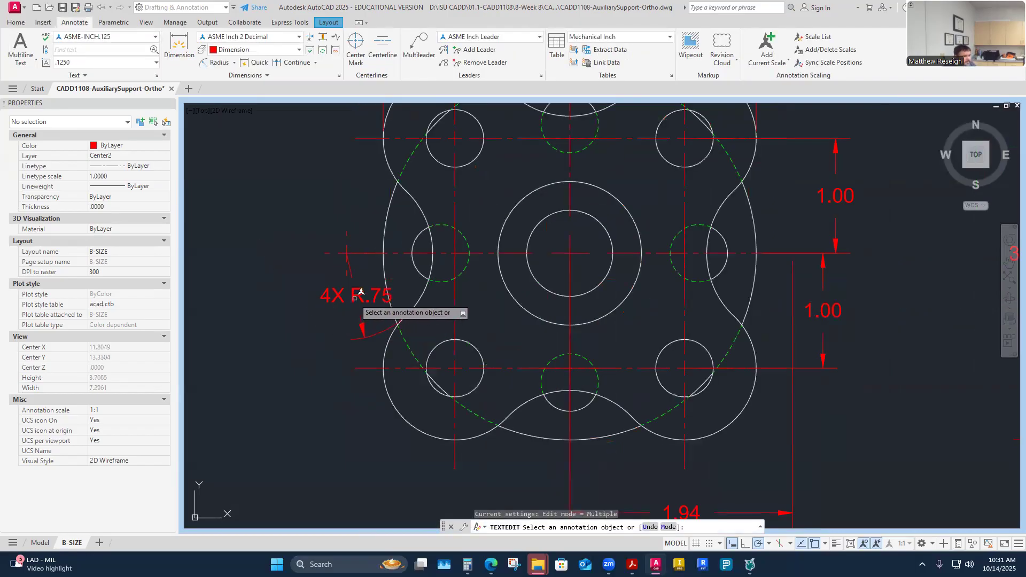
{"action": "left_click", "coordinate": [357, 309]}
{"action": "key", "text": "Escape"}
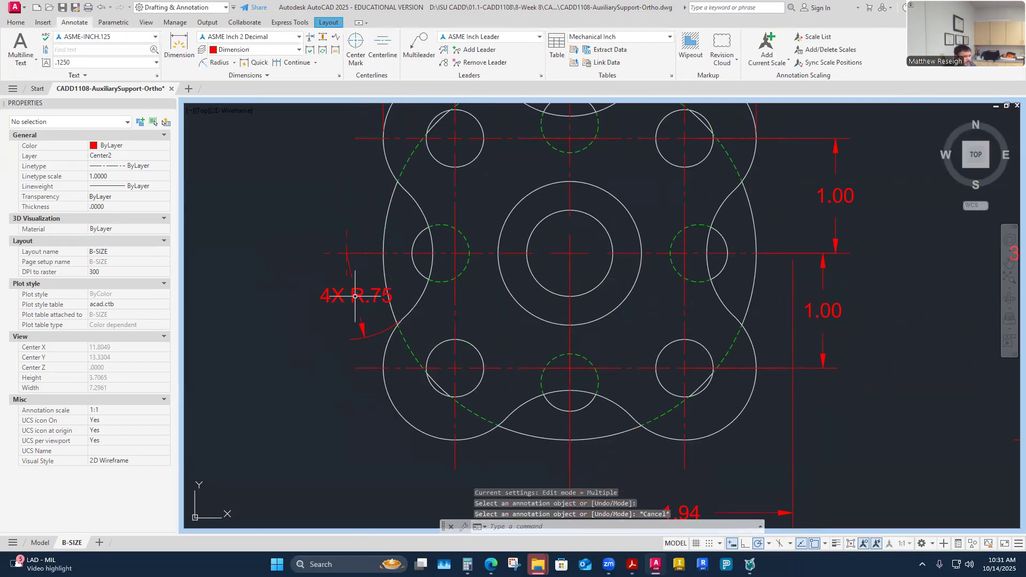
- Shift the jogged 4X R.75 dimension text slightly farther left, clear of the flange outline
{"action": "left_click", "coordinate": [355, 296]}
{"action": "left_click", "coordinate": [355, 295]}
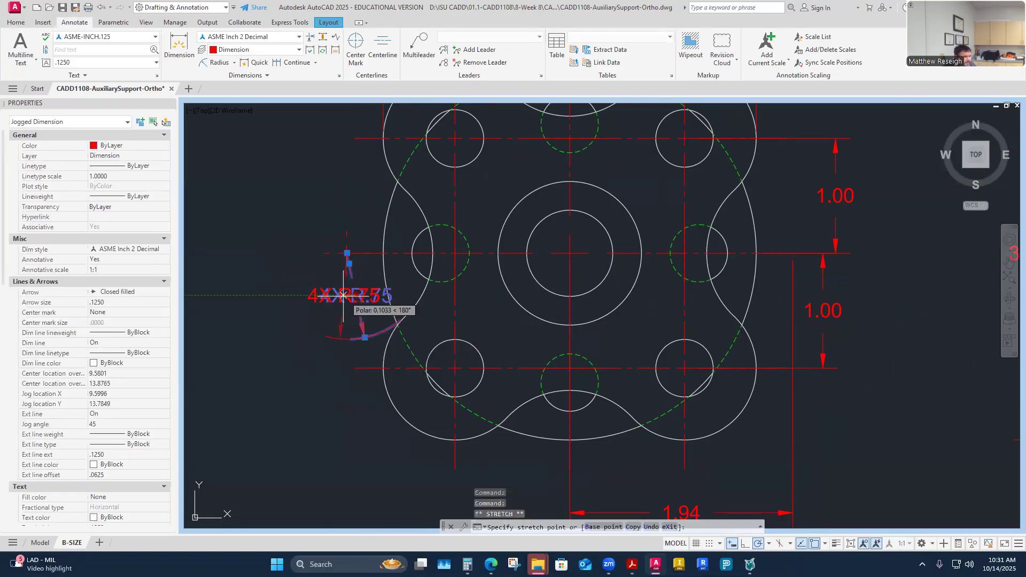
{"action": "key", "text": "Escape"}
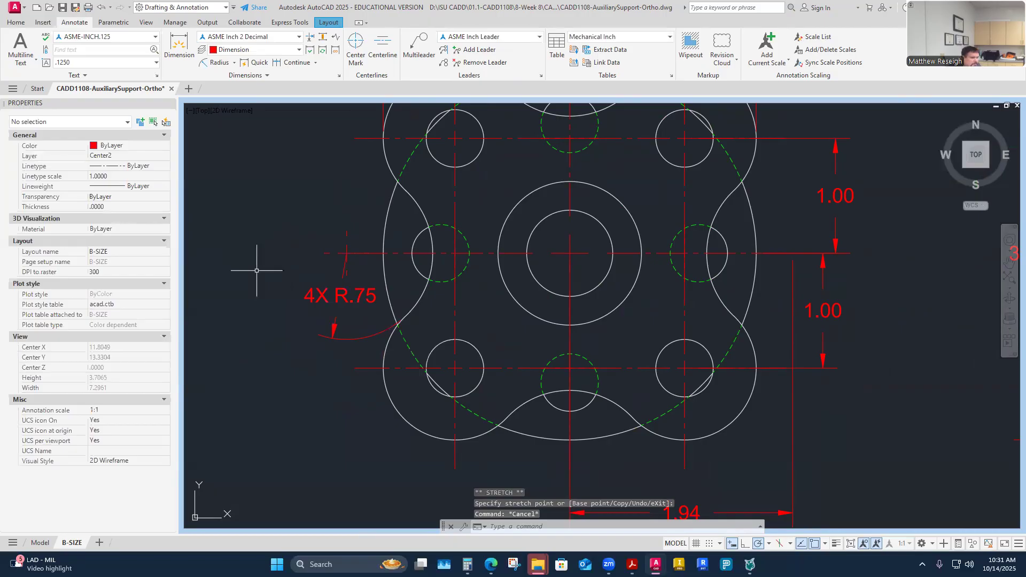
{"action": "scroll", "coordinate": [257, 271], "scroll_direction": "down", "scroll_amount": 5}
{"action": "scroll", "coordinate": [248, 287], "scroll_direction": "up", "scroll_amount": 5}
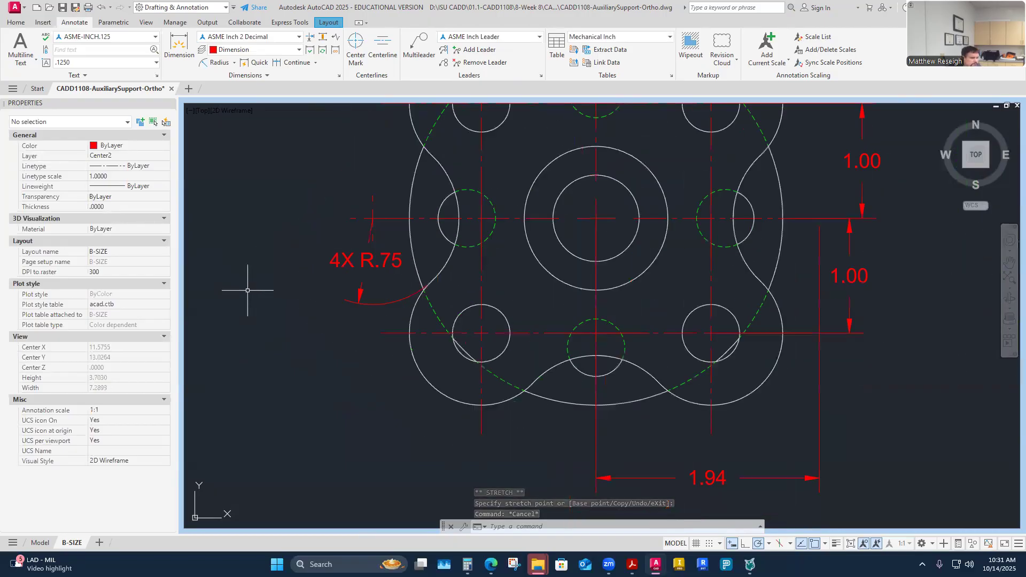
{"action": "scroll", "coordinate": [248, 290], "scroll_direction": "down", "scroll_amount": 1}
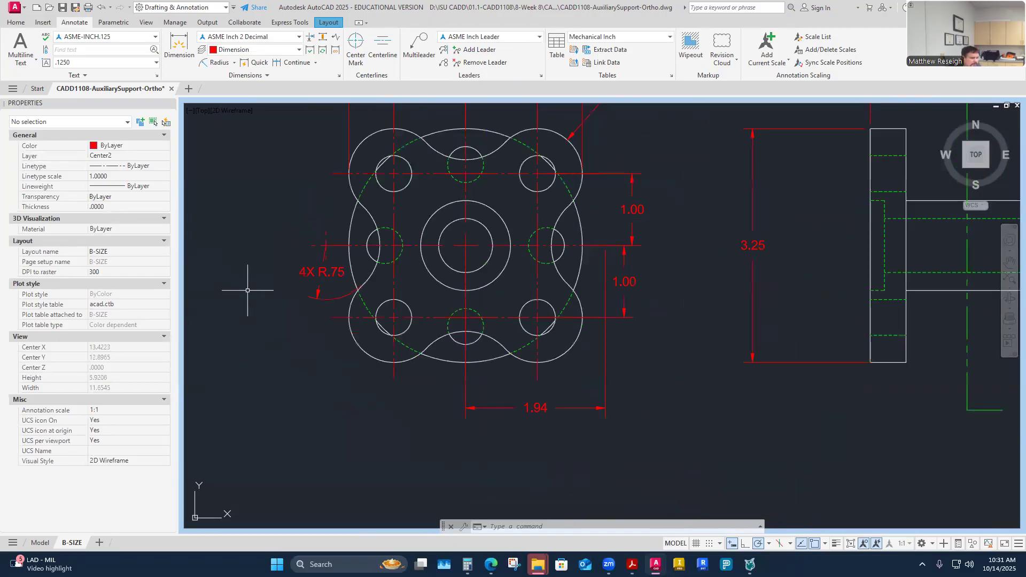
{"action": "scroll", "coordinate": [266, 301], "scroll_direction": "down", "scroll_amount": 1}
{"action": "scroll", "coordinate": [279, 268], "scroll_direction": "up", "scroll_amount": 2}
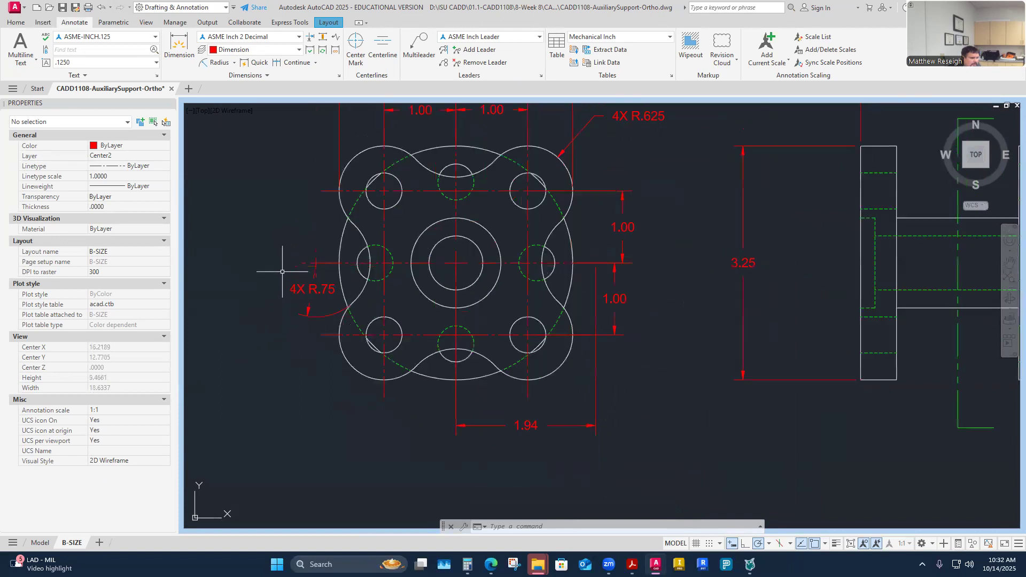
{"action": "scroll", "coordinate": [347, 281], "scroll_direction": "down", "scroll_amount": 1}
{"action": "scroll", "coordinate": [347, 281], "scroll_direction": "up", "scroll_amount": 1}
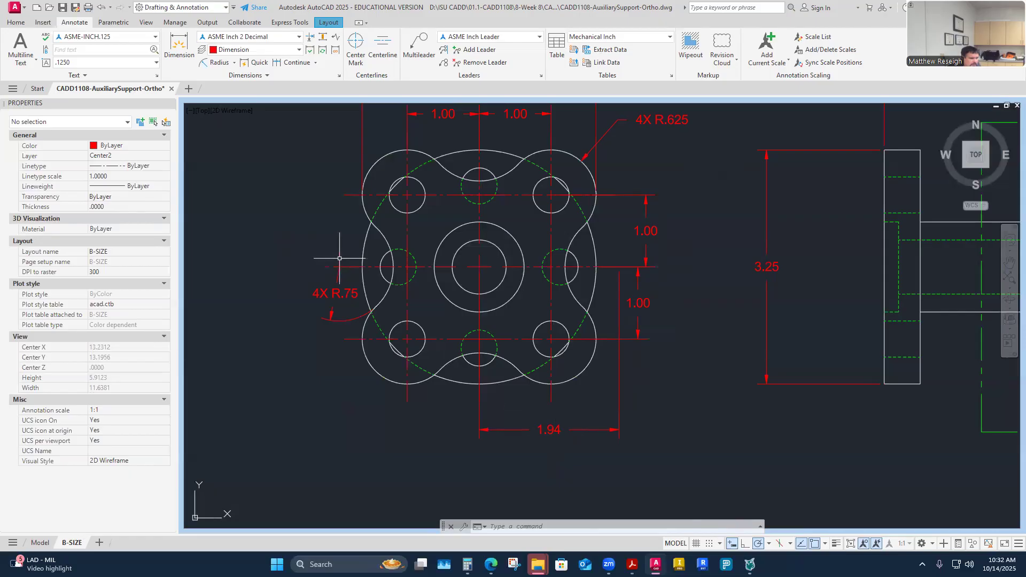
- Dimension the horizontal distance from the flange's center to the left concave arc's center mark, placing the dimension below the front view
{"action": "left_click", "coordinate": [176, 51]}
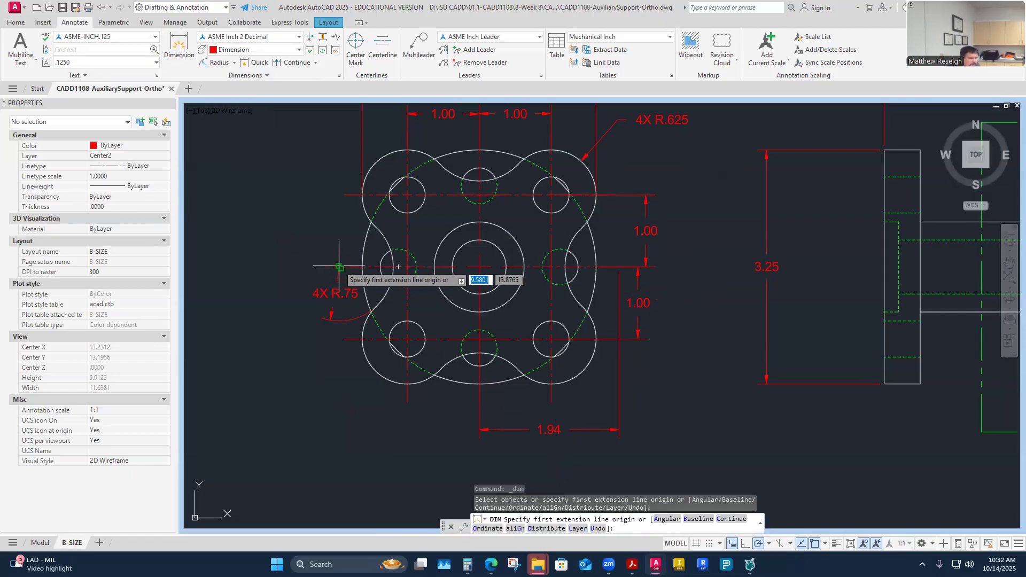
{"action": "left_click", "coordinate": [480, 267]}
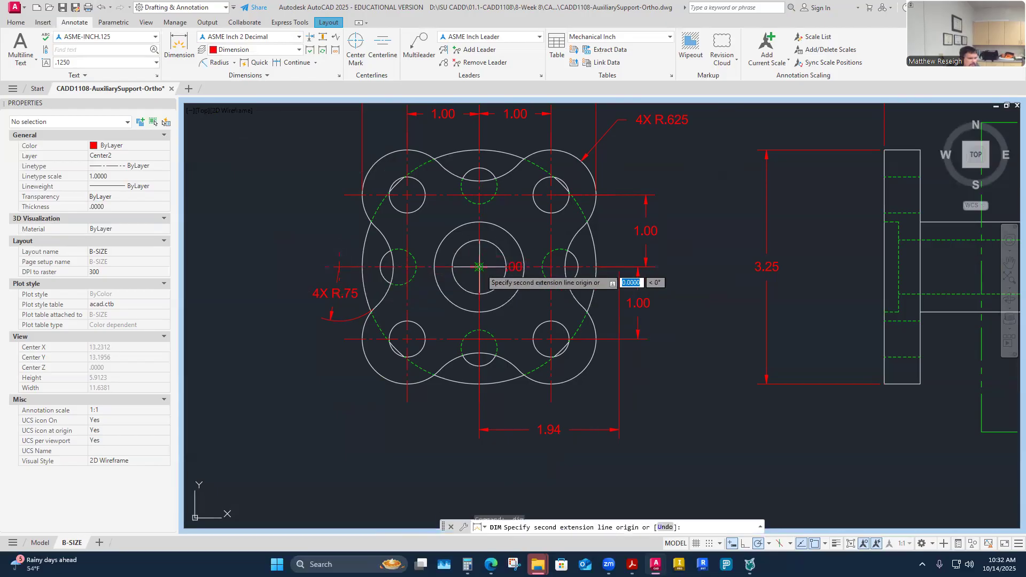
{"action": "left_click", "coordinate": [339, 279]}
{"action": "scroll", "coordinate": [340, 279], "scroll_direction": "down", "scroll_amount": 2}
{"action": "scroll", "coordinate": [363, 424], "scroll_direction": "up", "scroll_amount": 2}
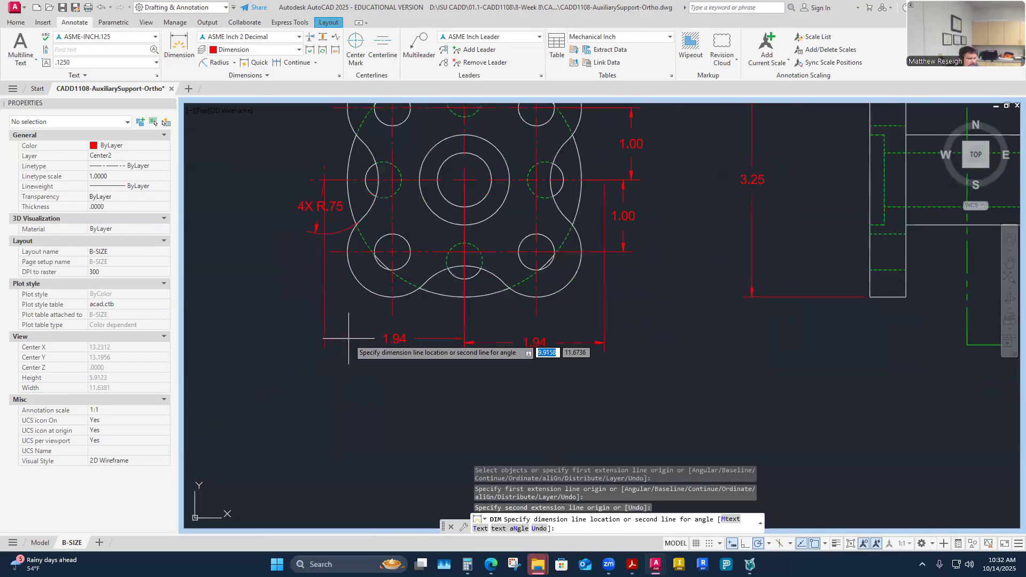
{"action": "left_click", "coordinate": [353, 339]}
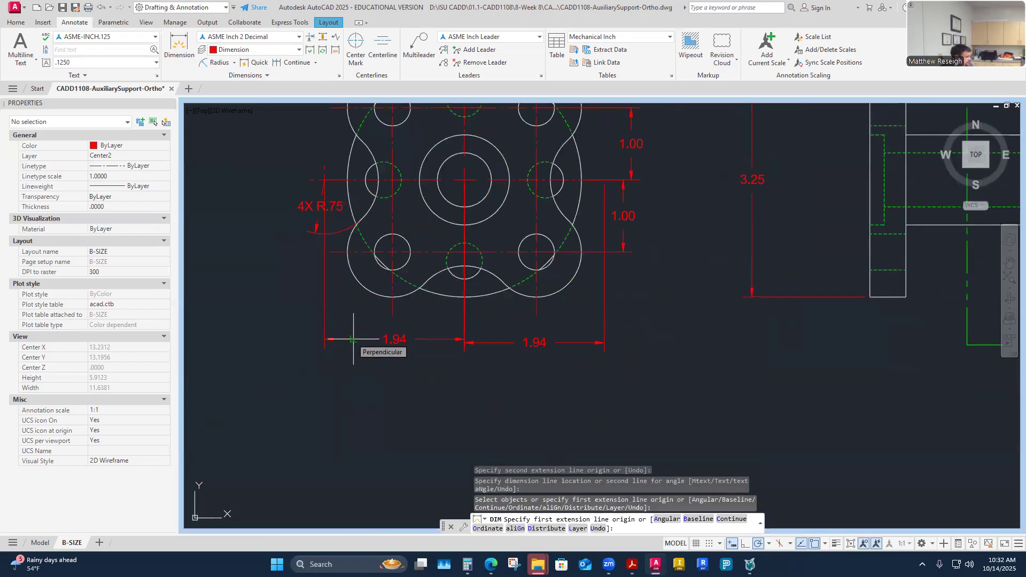
{"action": "key", "text": "Escape"}
- Delete the horizontal dimension running from the flange's center to the right below the front view
{"action": "left_click", "coordinate": [556, 340]}
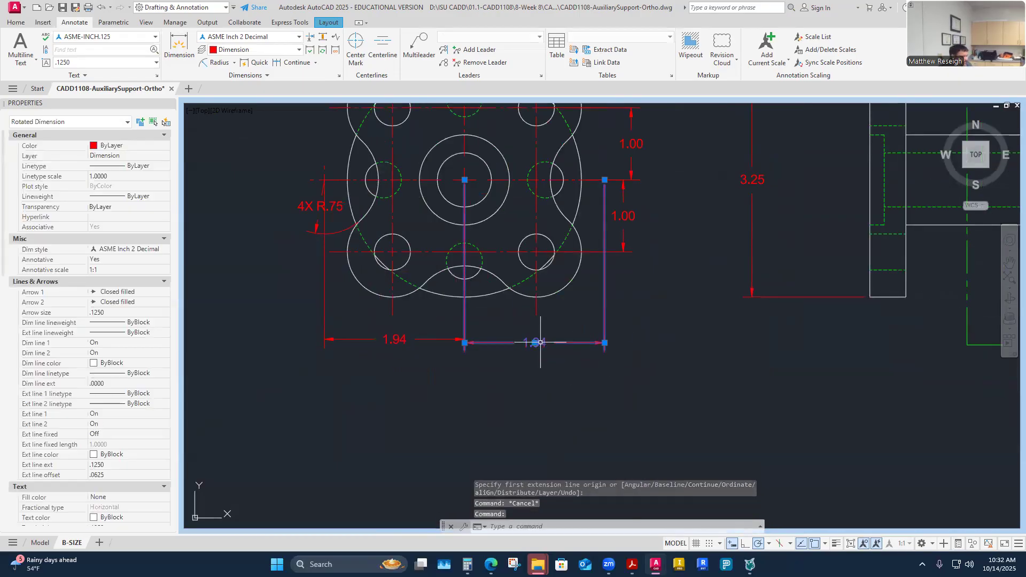
{"action": "key", "text": "Delete"}
{"action": "scroll", "coordinate": [511, 348], "scroll_direction": "down", "scroll_amount": 2}
{"action": "scroll", "coordinate": [416, 274], "scroll_direction": "up", "scroll_amount": 1}
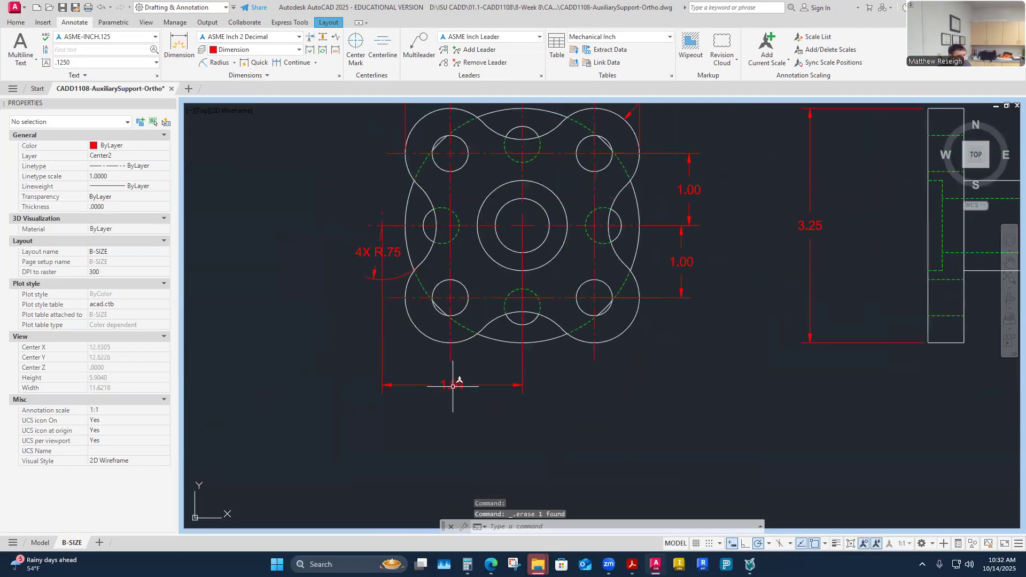
- Move the jogged 4X R.75 dimension above the horizontal centerline, to the upper left of the left concave arc's center mark
{"action": "scroll", "coordinate": [402, 309], "scroll_direction": "down", "scroll_amount": 1}
{"action": "scroll", "coordinate": [393, 293], "scroll_direction": "up", "scroll_amount": 3}
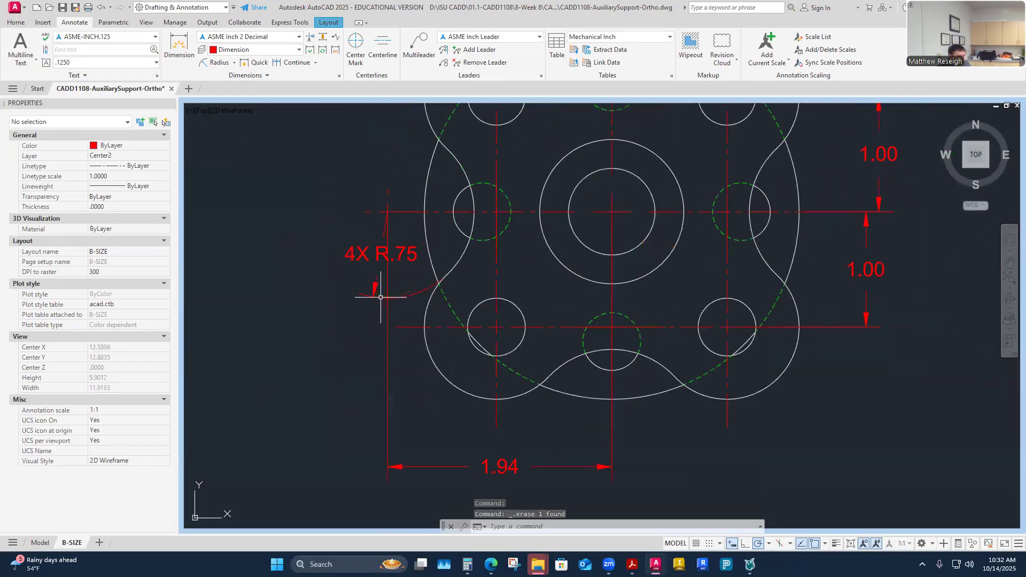
{"action": "left_click", "coordinate": [378, 254]}
{"action": "left_click", "coordinate": [378, 253]}
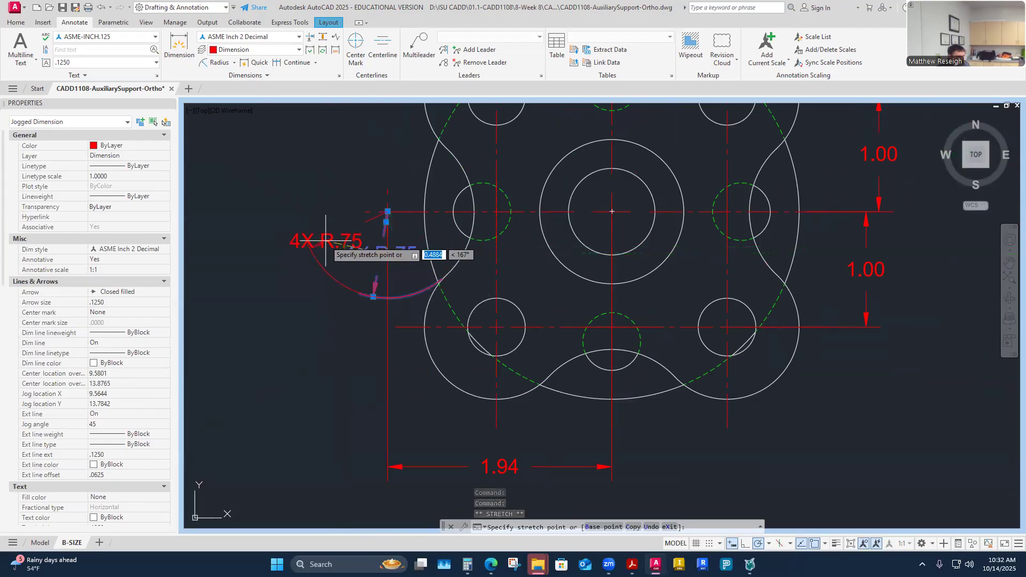
{"action": "left_click", "coordinate": [337, 192]}
{"action": "key", "text": "Escape"}
{"action": "key", "text": "Escape"}
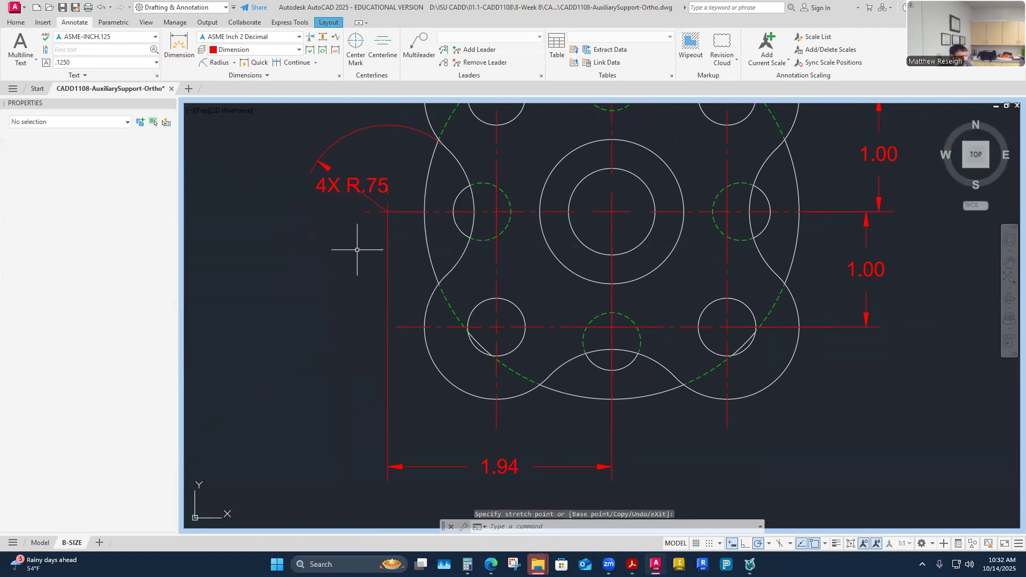
- Examine the left concave arc's radius dimension, center mark and horizontal location dimension in the front view
{"action": "scroll", "coordinate": [464, 309], "scroll_direction": "down", "scroll_amount": 2}
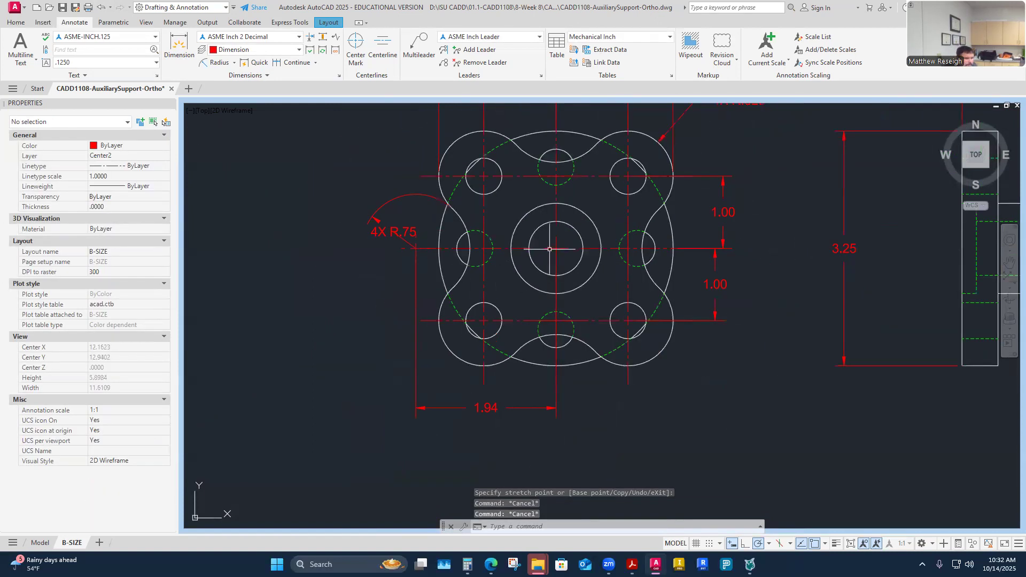
{"action": "scroll", "coordinate": [426, 252], "scroll_direction": "up", "scroll_amount": 2}
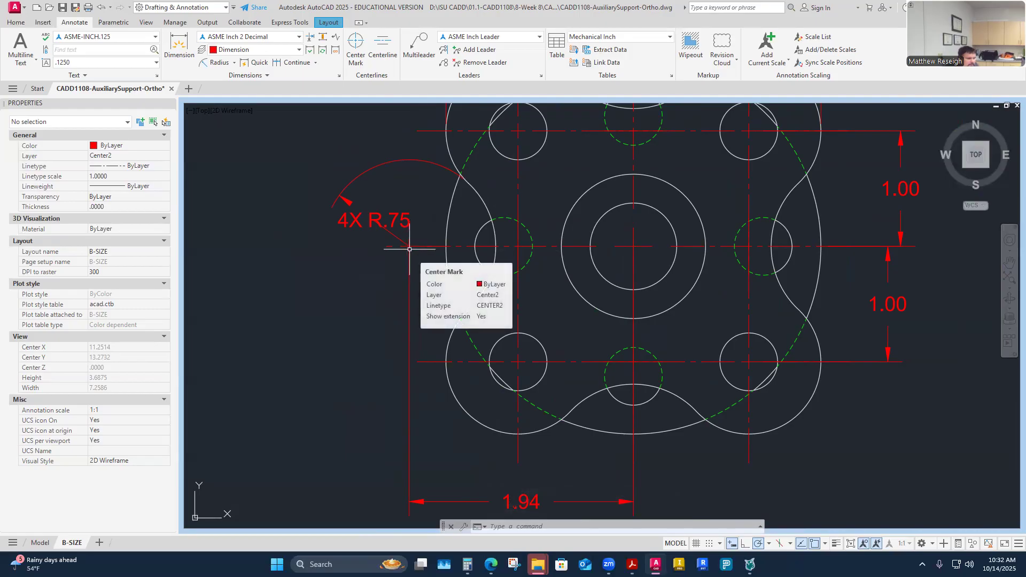
{"action": "scroll", "coordinate": [409, 249], "scroll_direction": "down", "scroll_amount": 3}
{"action": "scroll", "coordinate": [452, 330], "scroll_direction": "up", "scroll_amount": 1}
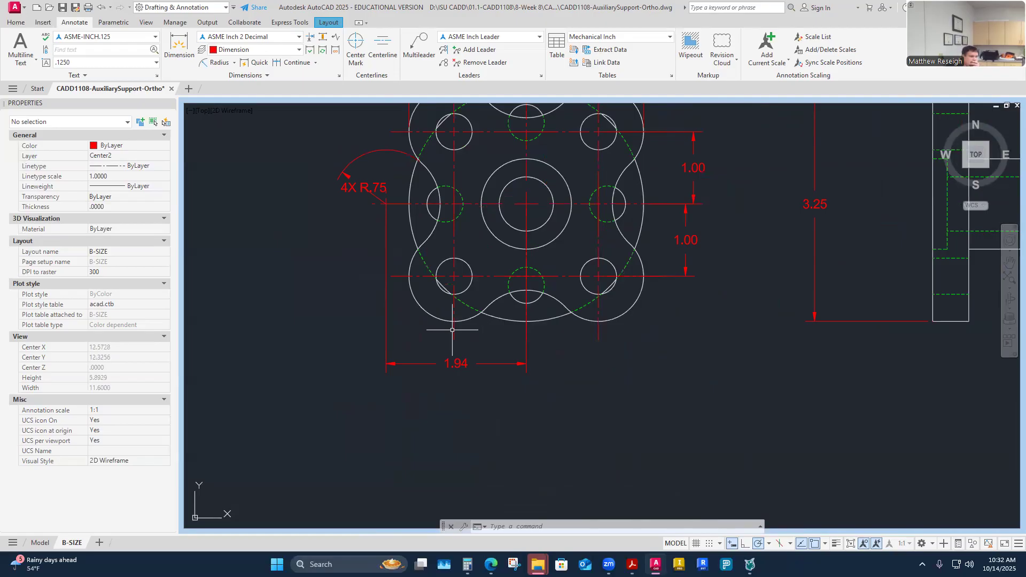
{"action": "scroll", "coordinate": [452, 330], "scroll_direction": "down", "scroll_amount": 1}
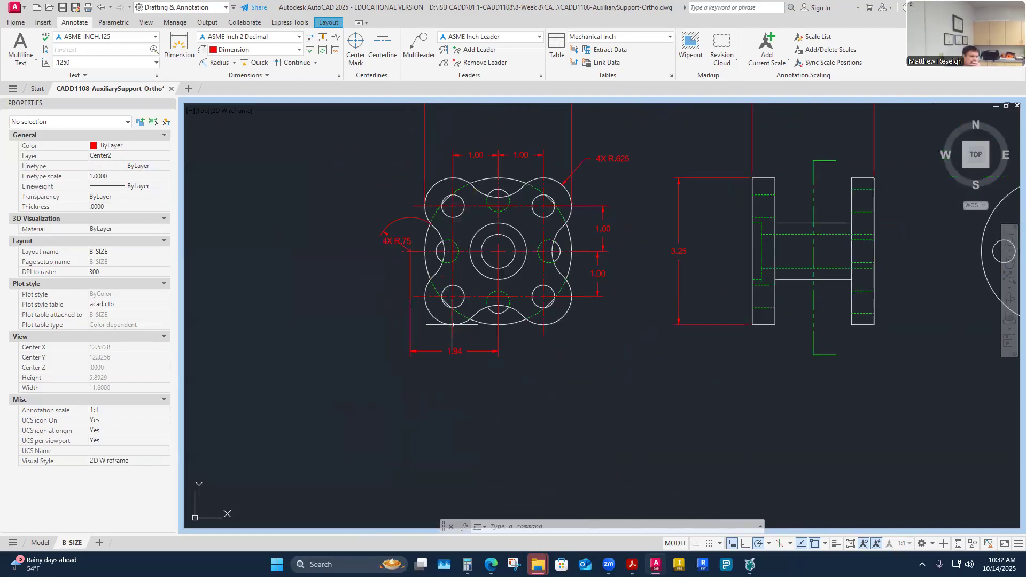
{"action": "scroll", "coordinate": [443, 215], "scroll_direction": "up", "scroll_amount": 1}
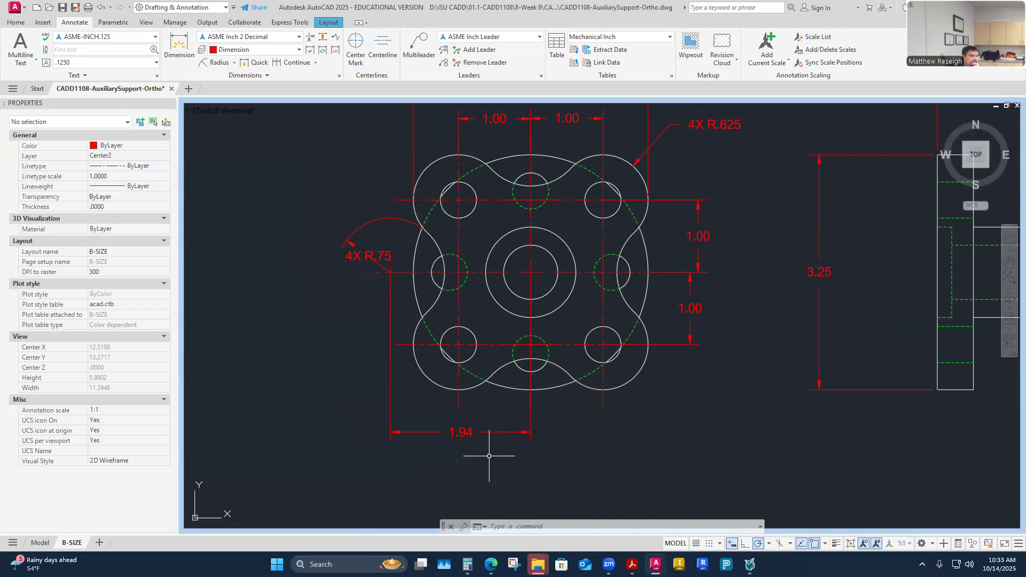
{"action": "left_click", "coordinate": [465, 431]}
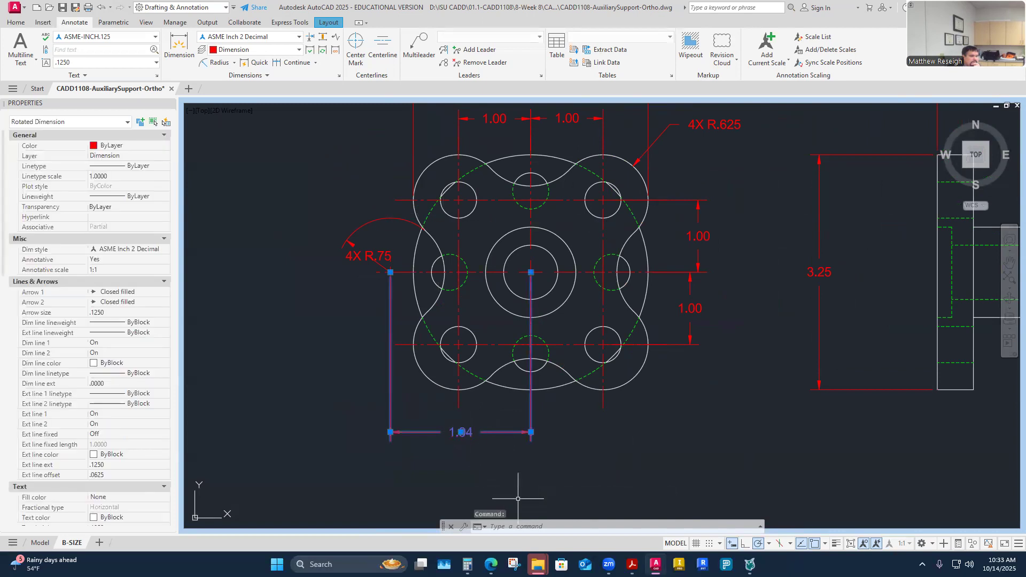
{"action": "key", "text": "Escape"}
{"action": "key", "text": "Escape"}
{"action": "key", "text": "Escape"}
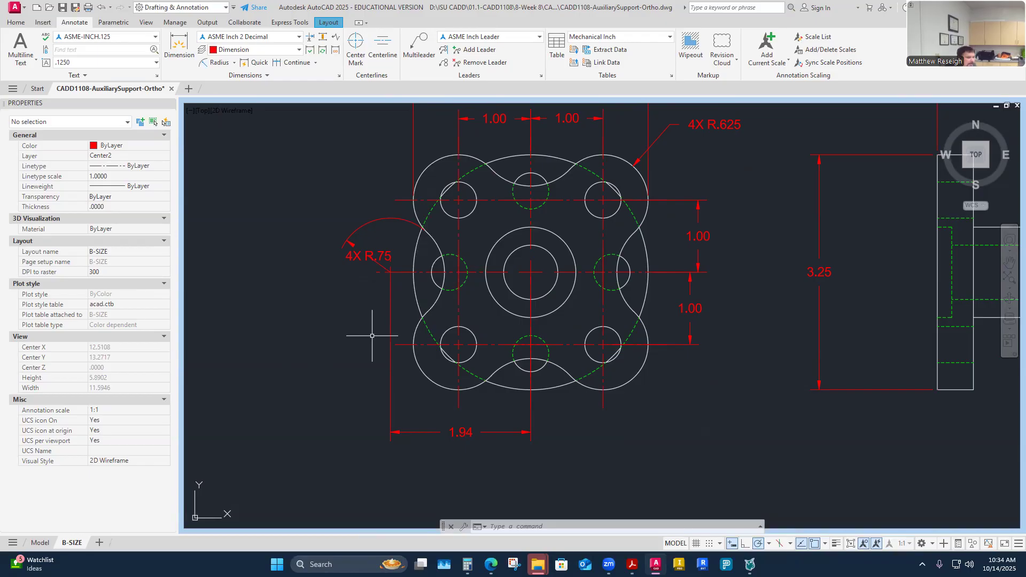
- Stretch the right extension line origin of the arc center's horizontal location dimension from the flange's center down to the flange's bottom edge
{"action": "left_click", "coordinate": [516, 430]}
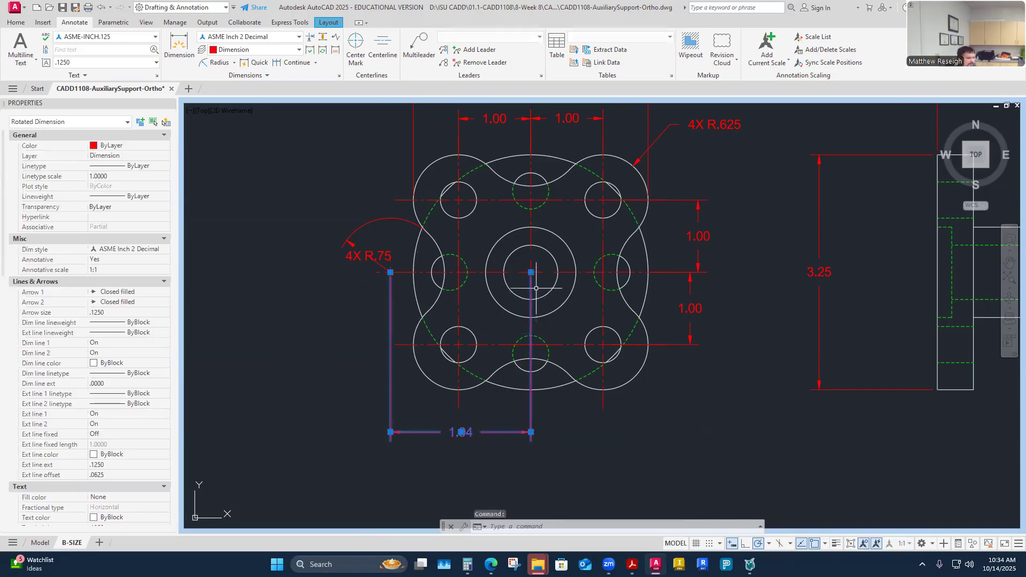
{"action": "left_click", "coordinate": [531, 272]}
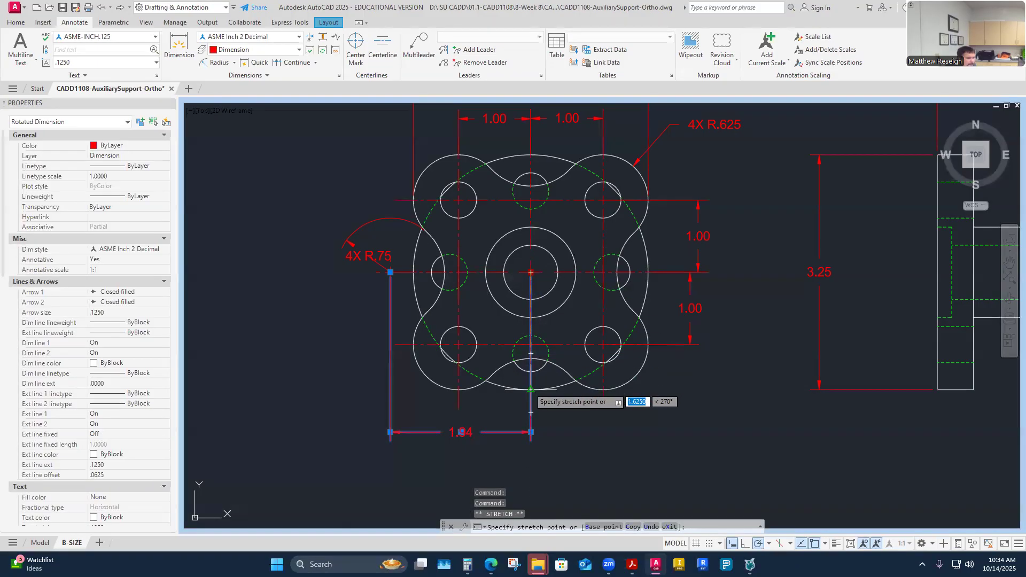
{"action": "left_click", "coordinate": [531, 413]}
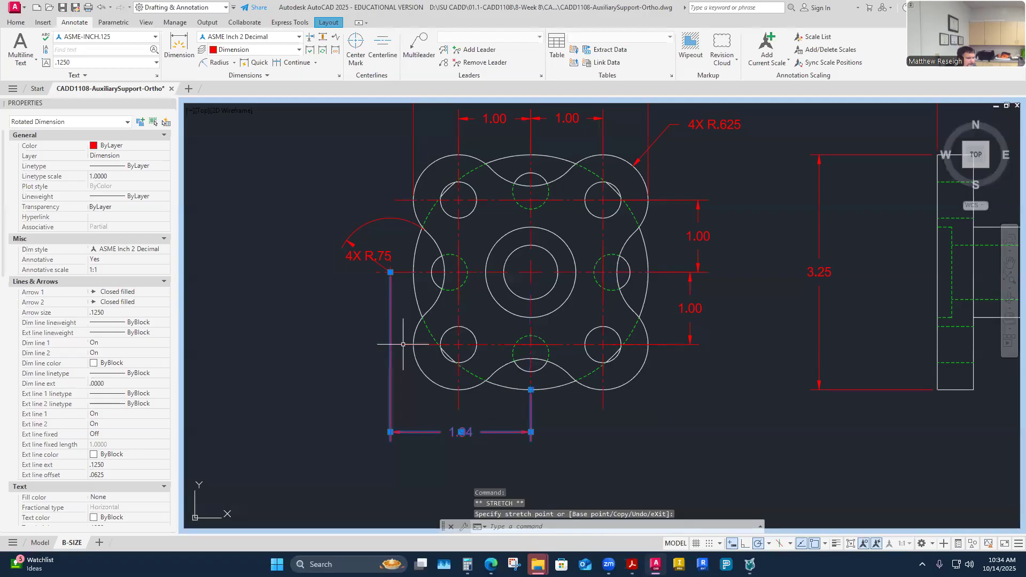
{"action": "left_click", "coordinate": [360, 317]}
{"action": "key", "text": "Escape"}
{"action": "key", "text": "Escape"}
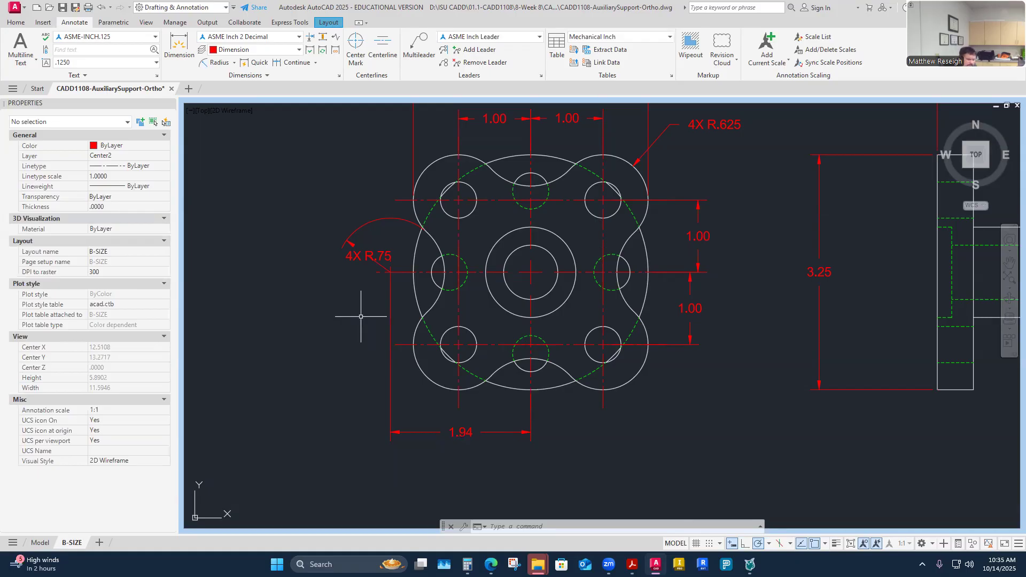
{"action": "scroll", "coordinate": [406, 260], "scroll_direction": "down", "scroll_amount": 3}
{"action": "scroll", "coordinate": [401, 256], "scroll_direction": "up", "scroll_amount": 3}
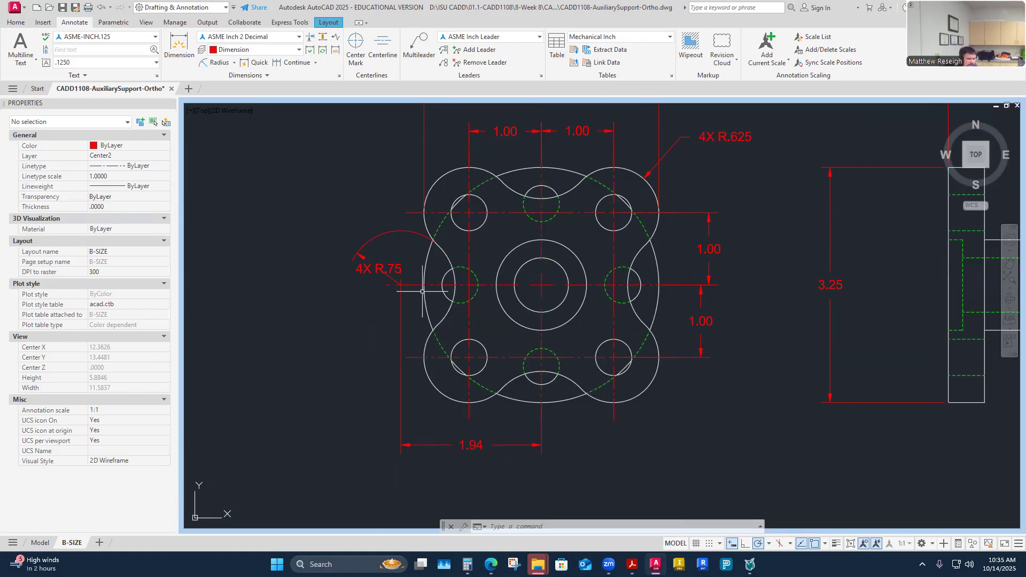
{"action": "scroll", "coordinate": [414, 292], "scroll_direction": "up", "scroll_amount": 2}
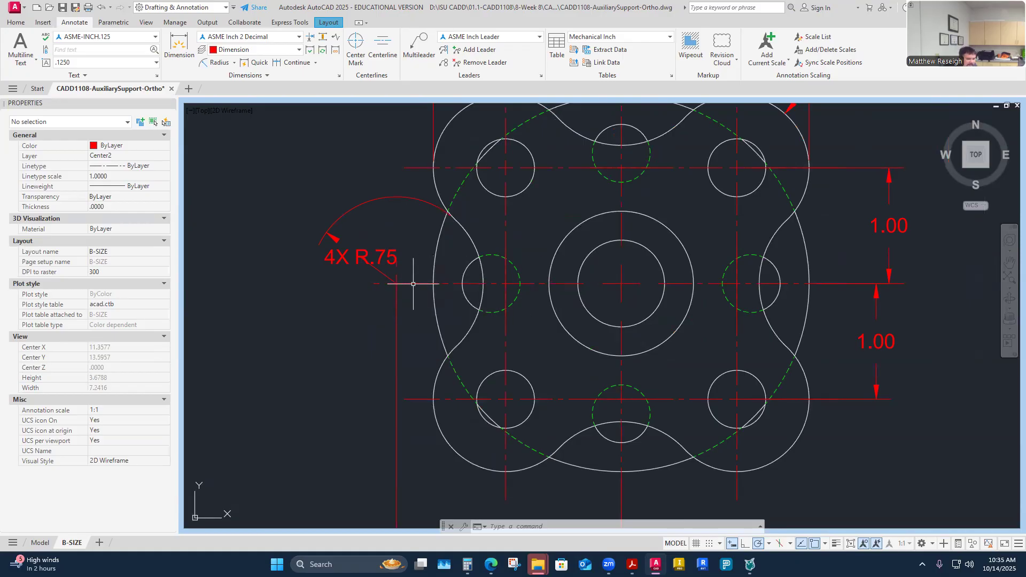
{"action": "scroll", "coordinate": [413, 283], "scroll_direction": "down", "scroll_amount": 4}
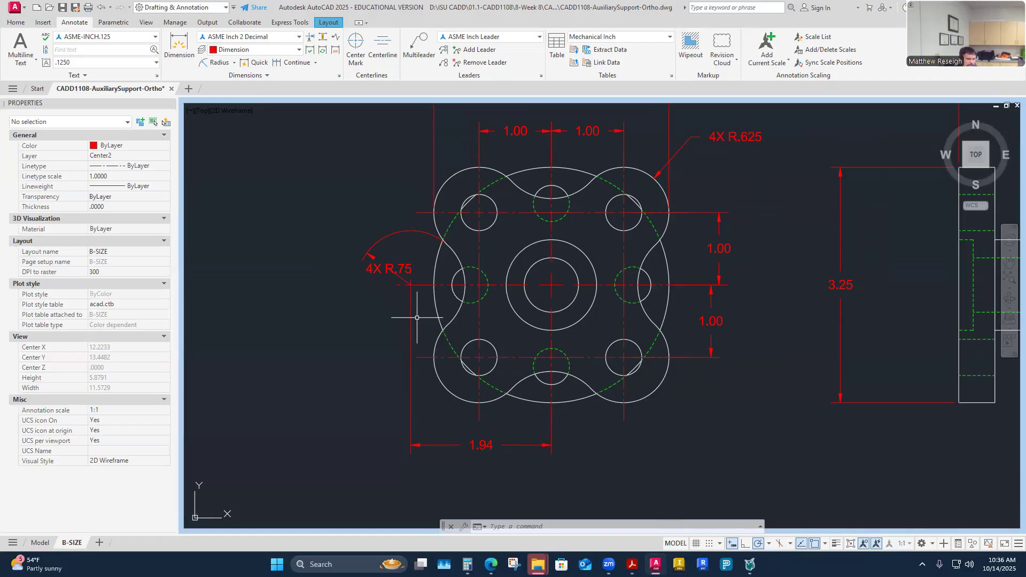
- Move the jogged 4X R.75 dimension's text up, just above and slightly left of the left concave arc's center mark
{"action": "scroll", "coordinate": [402, 276], "scroll_direction": "up", "scroll_amount": 2}
{"action": "left_click", "coordinate": [380, 263]}
{"action": "left_click", "coordinate": [381, 263]}
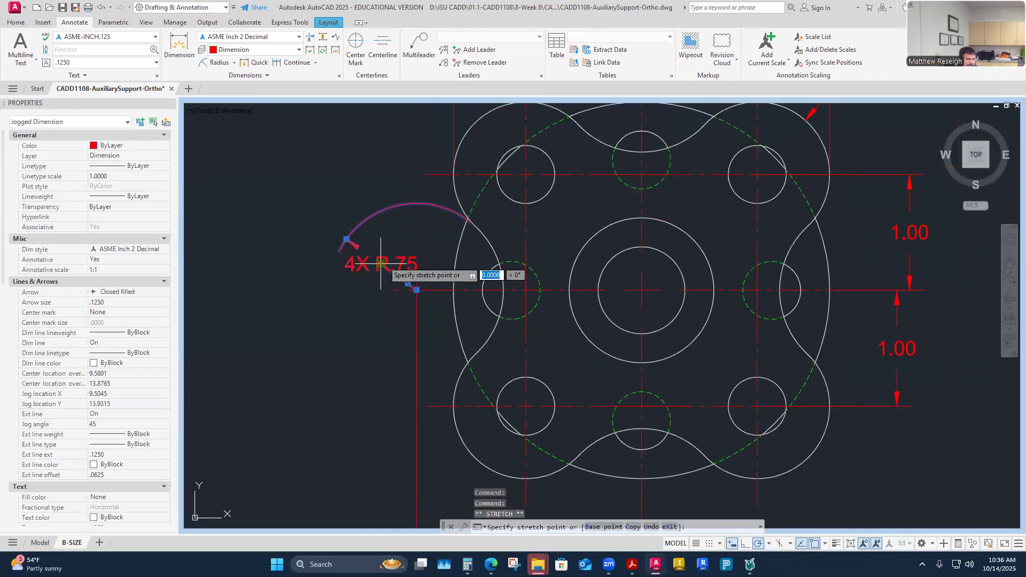
{"action": "left_click", "coordinate": [420, 241]}
{"action": "left_click", "coordinate": [316, 280]}
{"action": "key", "text": "Escape"}
{"action": "key", "text": "Escape"}
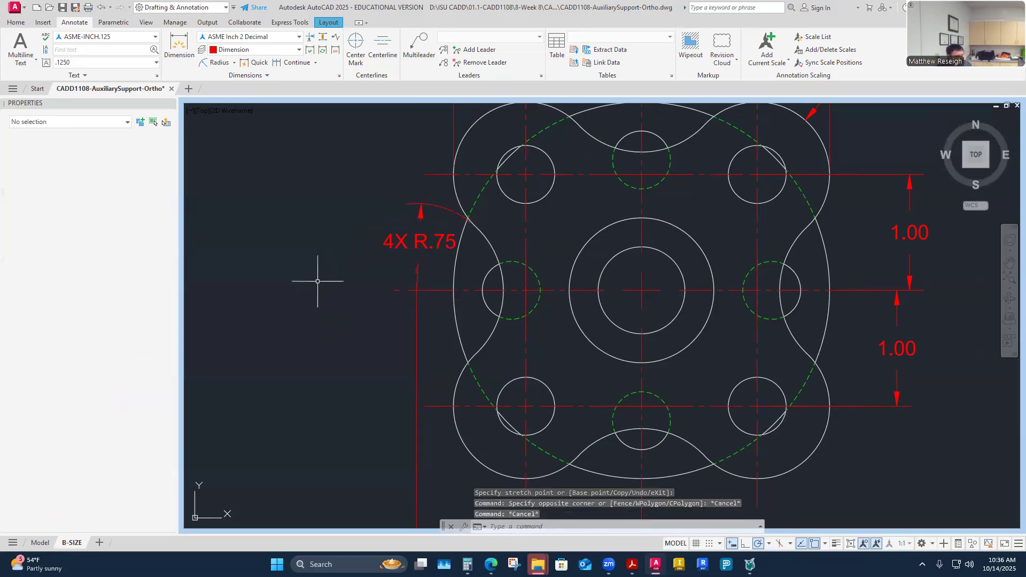
{"action": "left_click", "coordinate": [419, 242]}
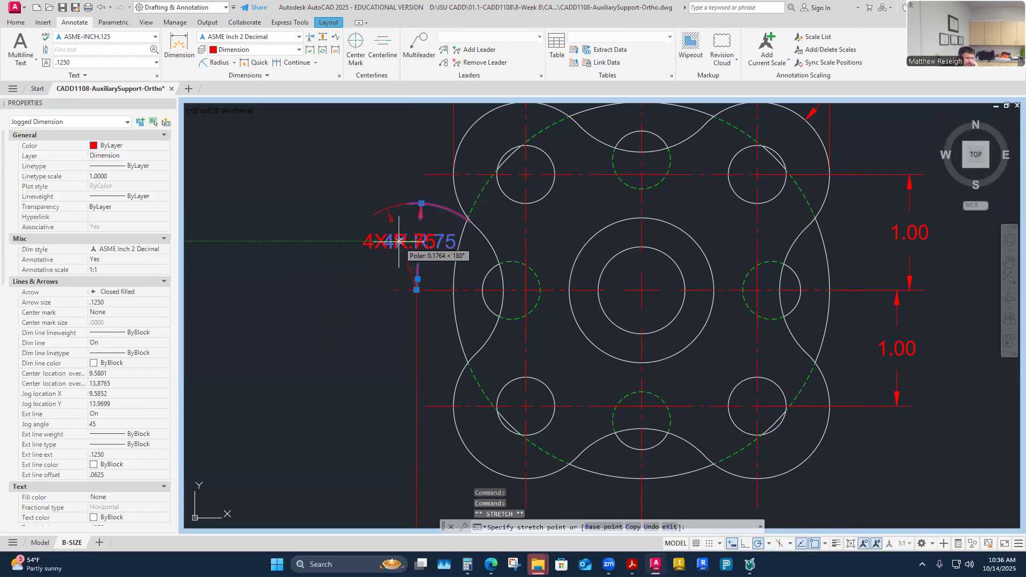
{"action": "left_click", "coordinate": [420, 241]}
{"action": "left_click", "coordinate": [347, 282]}
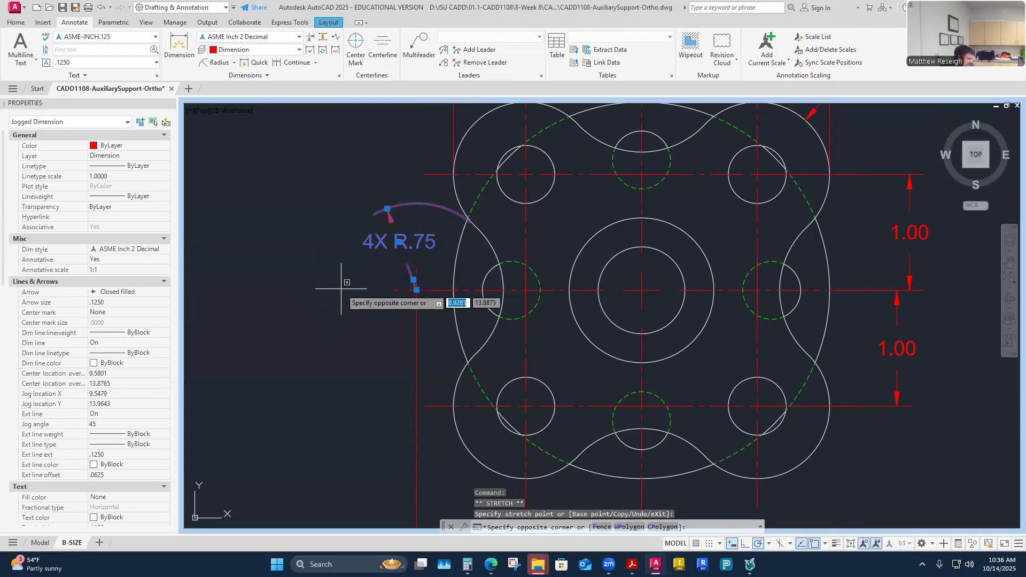
{"action": "key", "text": "Escape"}
{"action": "key", "text": "Escape"}
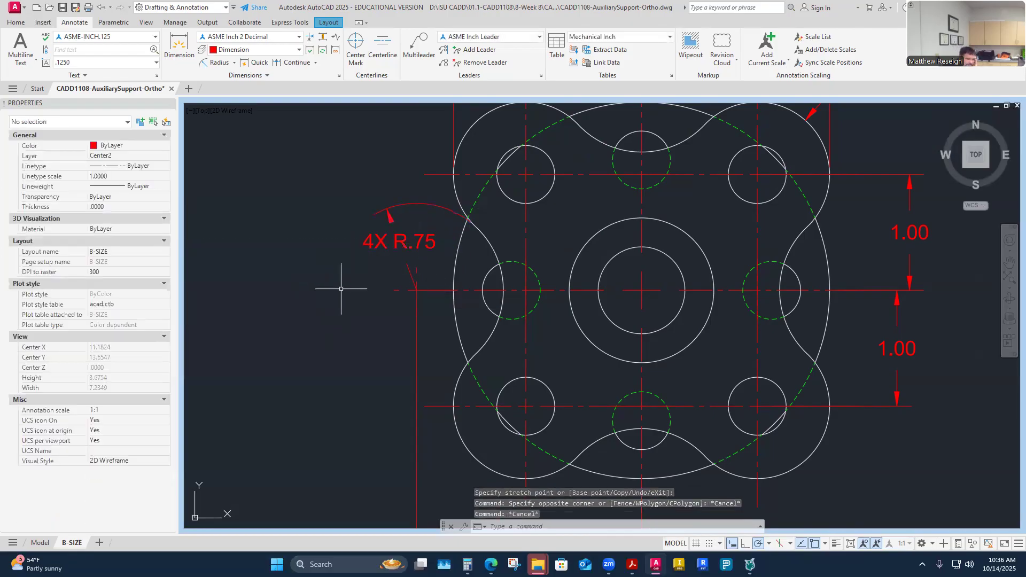
- Examine the front view's dimensions along with its left concave arc and upper-right rounded corner arc
{"action": "scroll", "coordinate": [353, 288], "scroll_direction": "down", "scroll_amount": 3}
{"action": "scroll", "coordinate": [422, 354], "scroll_direction": "down", "scroll_amount": 2}
{"action": "scroll", "coordinate": [449, 361], "scroll_direction": "up", "scroll_amount": 2}
{"action": "scroll", "coordinate": [449, 361], "scroll_direction": "down", "scroll_amount": 2}
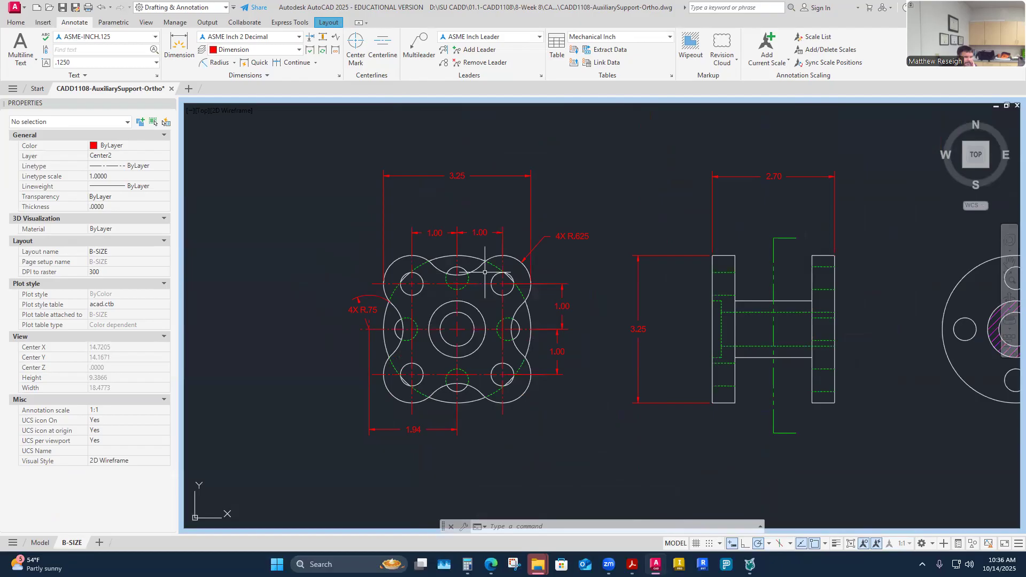
{"action": "scroll", "coordinate": [508, 329], "scroll_direction": "down", "scroll_amount": 2}
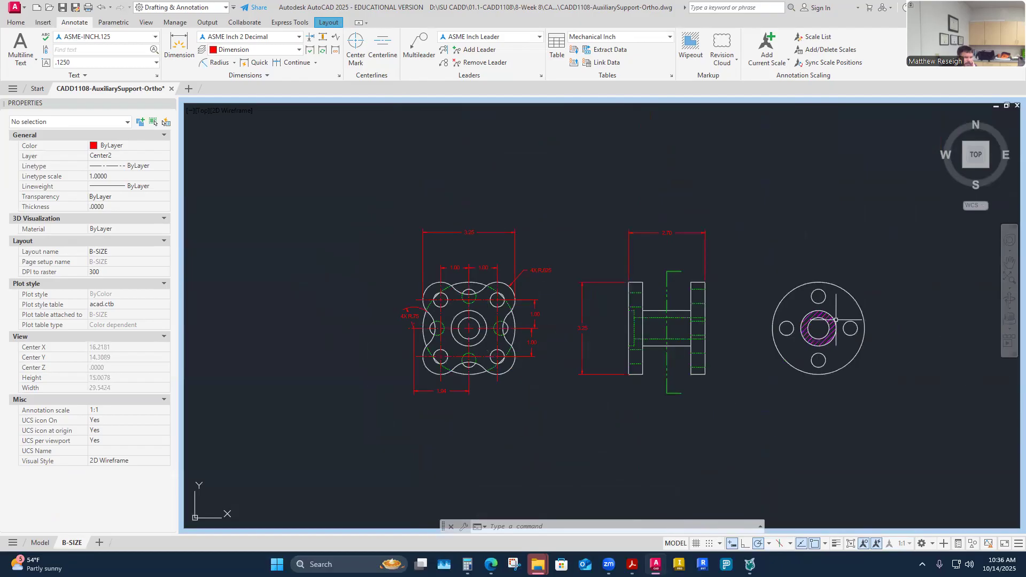
{"action": "scroll", "coordinate": [434, 322], "scroll_direction": "up", "scroll_amount": 2}
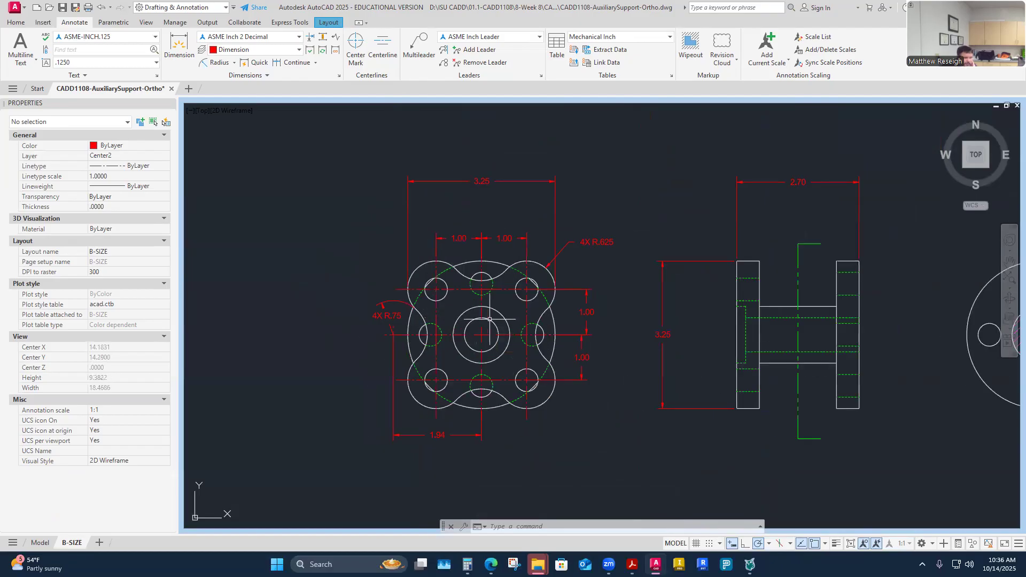
{"action": "scroll", "coordinate": [545, 362], "scroll_direction": "up", "scroll_amount": 2}
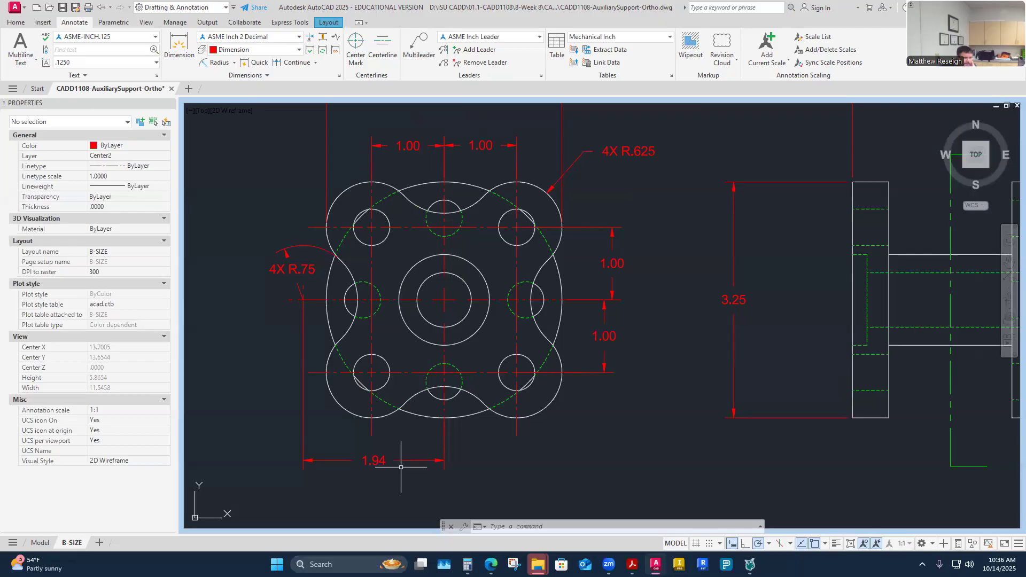
{"action": "left_click", "coordinate": [346, 278]}
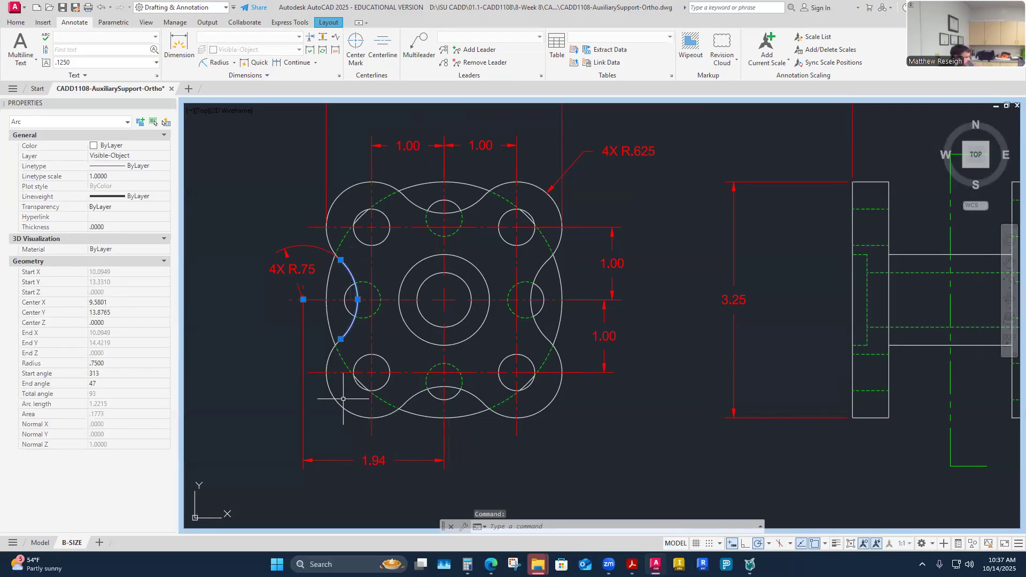
{"action": "key", "text": "Escape"}
{"action": "left_click", "coordinate": [553, 199]}
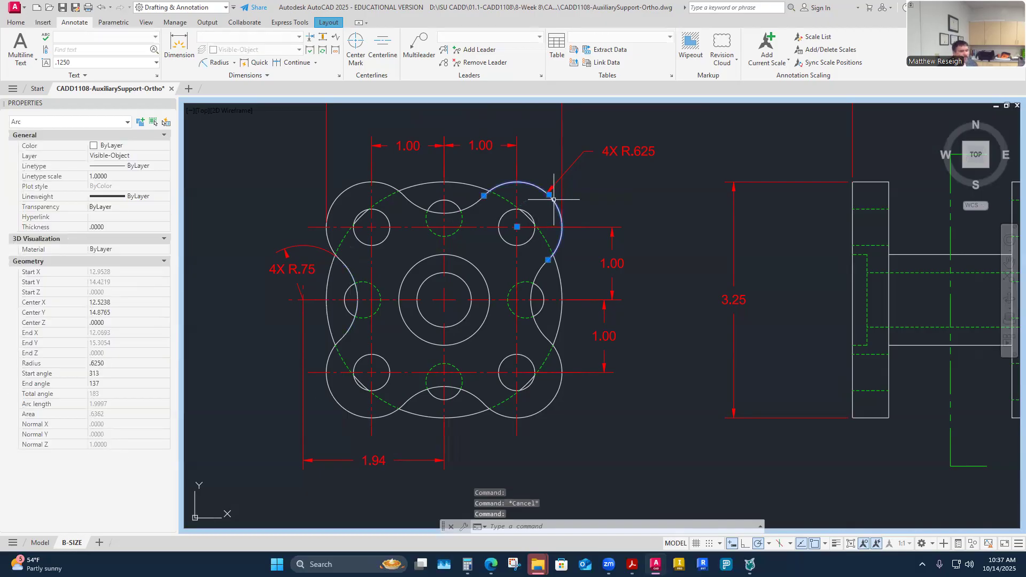
{"action": "key", "text": "Escape"}
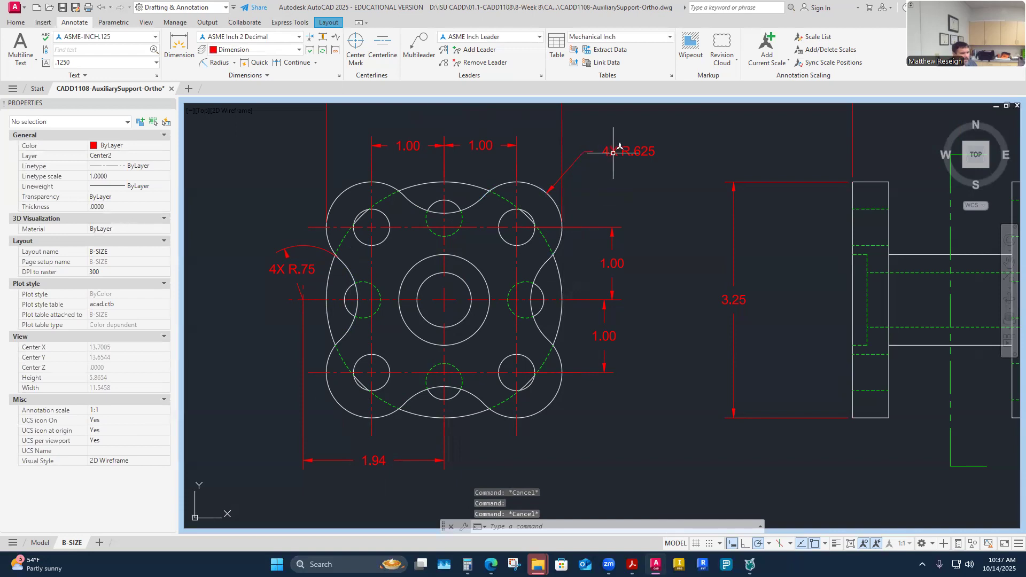
{"action": "left_click", "coordinate": [560, 239]}
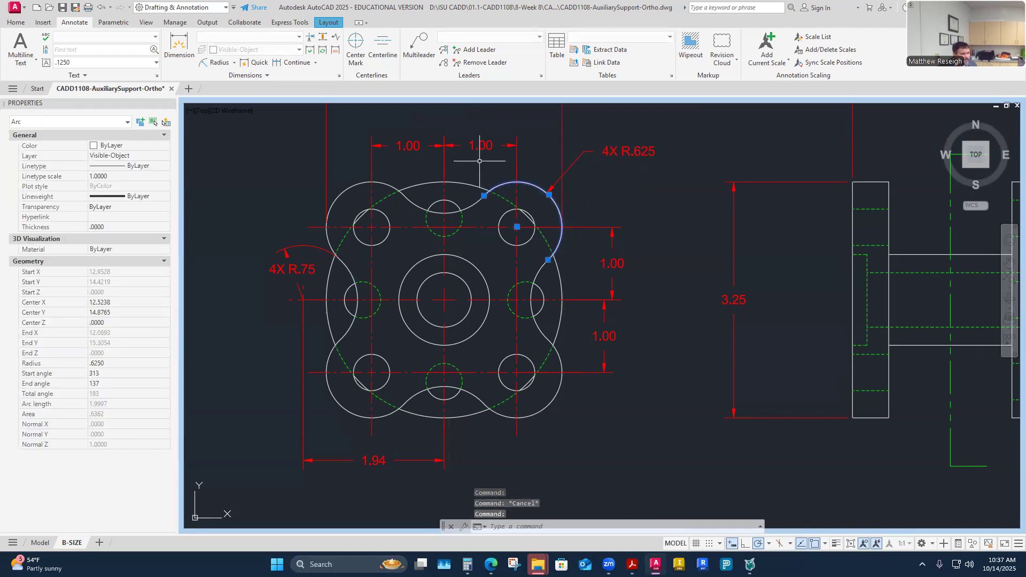
{"action": "key", "text": "Escape"}
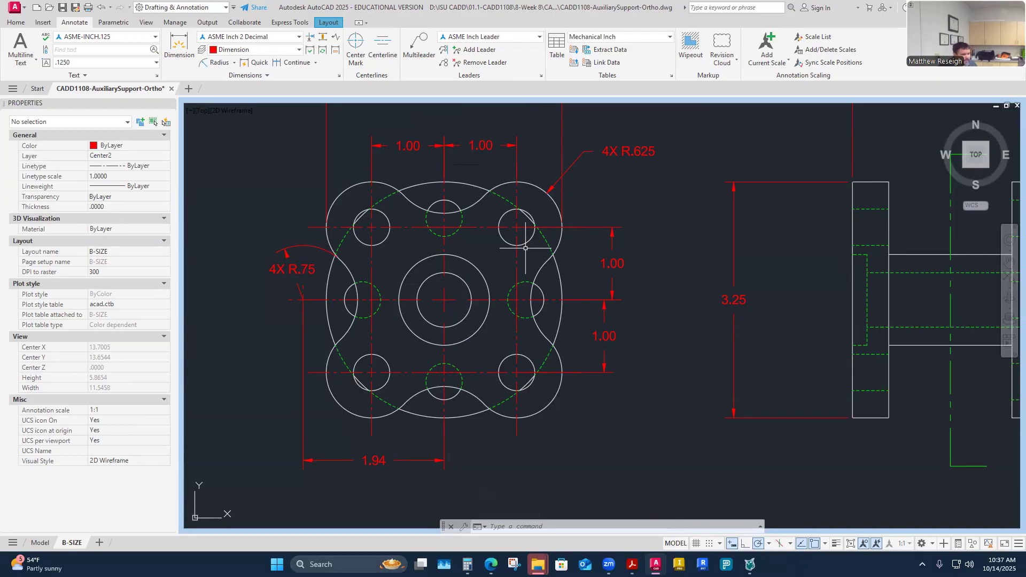
{"action": "left_click", "coordinate": [233, 64]}
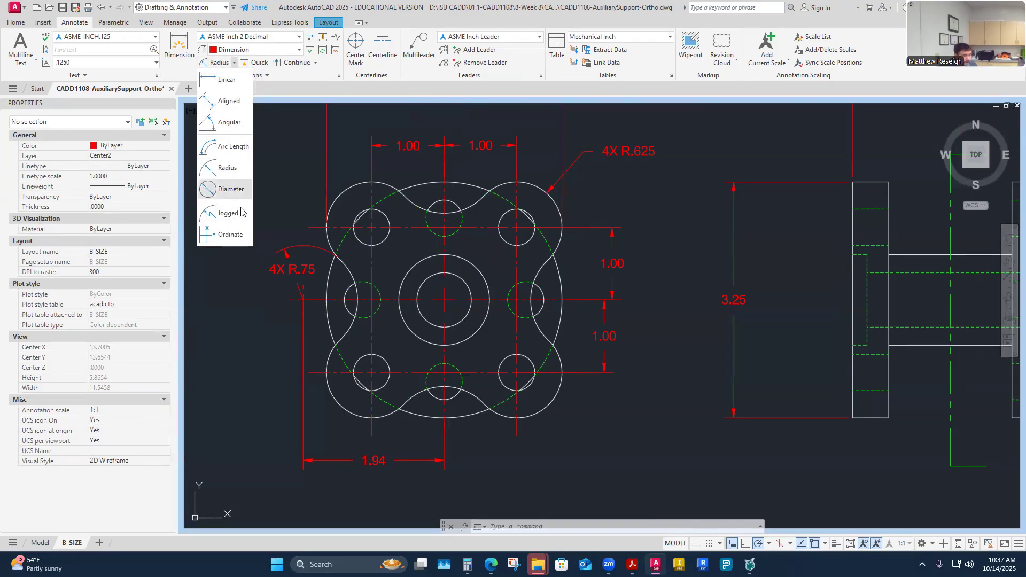
{"action": "left_click", "coordinate": [225, 189]}
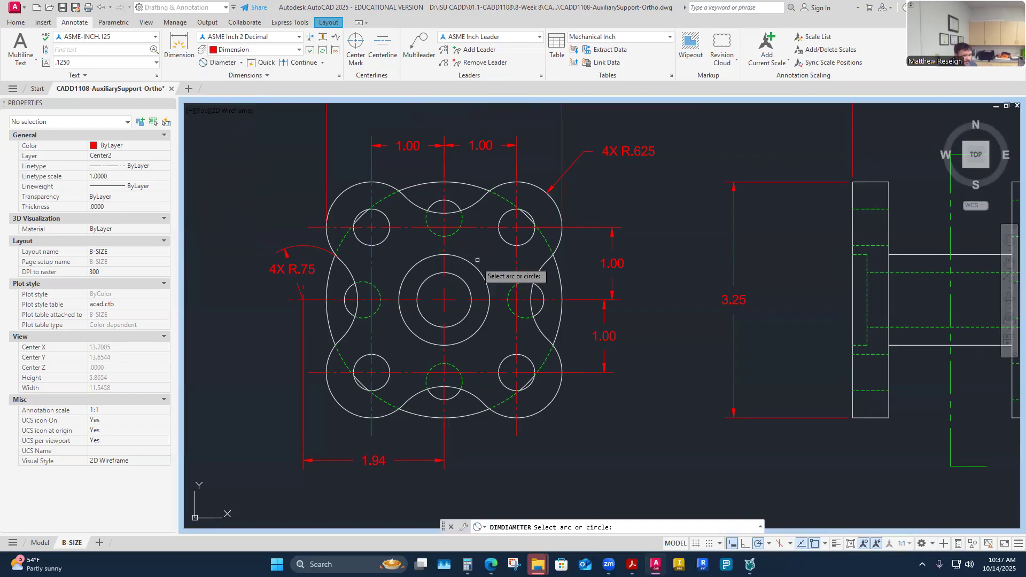
{"action": "scroll", "coordinate": [550, 206], "scroll_direction": "up", "scroll_amount": 2}
{"action": "scroll", "coordinate": [543, 205], "scroll_direction": "down", "scroll_amount": 4}
{"action": "scroll", "coordinate": [543, 205], "scroll_direction": "up", "scroll_amount": 2}
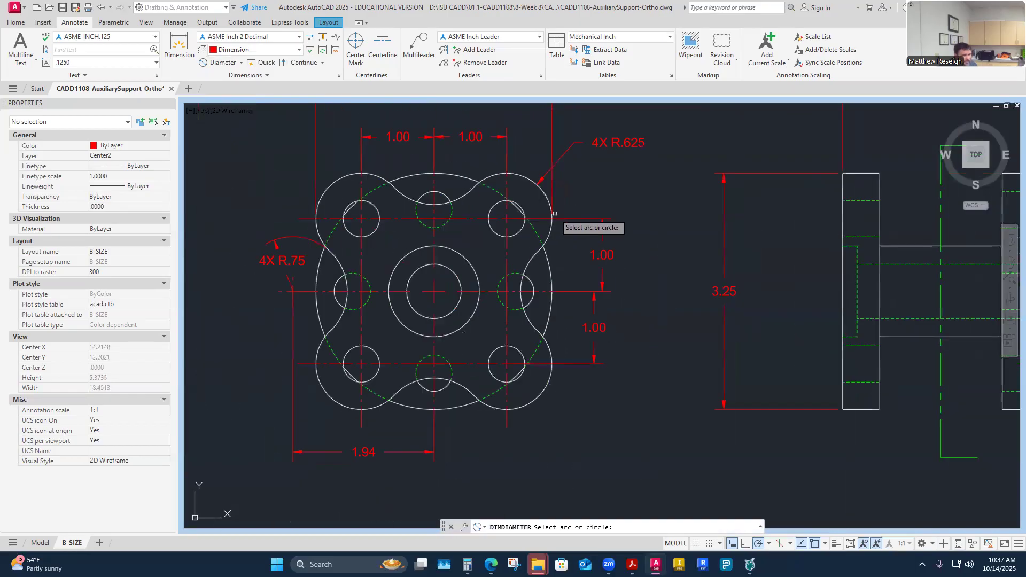
{"action": "scroll", "coordinate": [524, 194], "scroll_direction": "up", "scroll_amount": 2}
{"action": "scroll", "coordinate": [527, 202], "scroll_direction": "down", "scroll_amount": 5}
{"action": "scroll", "coordinate": [512, 237], "scroll_direction": "up", "scroll_amount": 3}
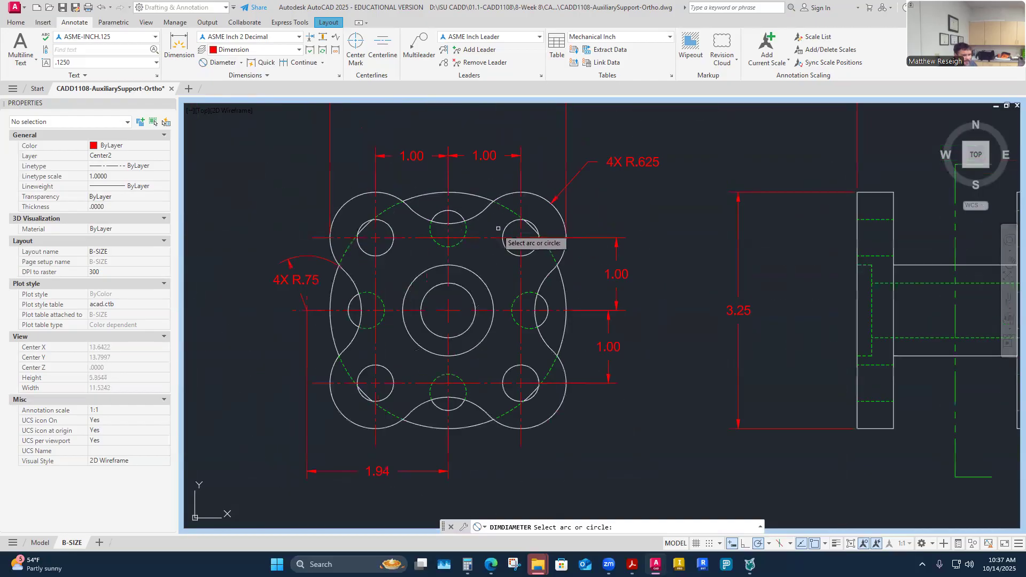
{"action": "scroll", "coordinate": [508, 226], "scroll_direction": "up", "scroll_amount": 2}
{"action": "left_click", "coordinate": [516, 219]}
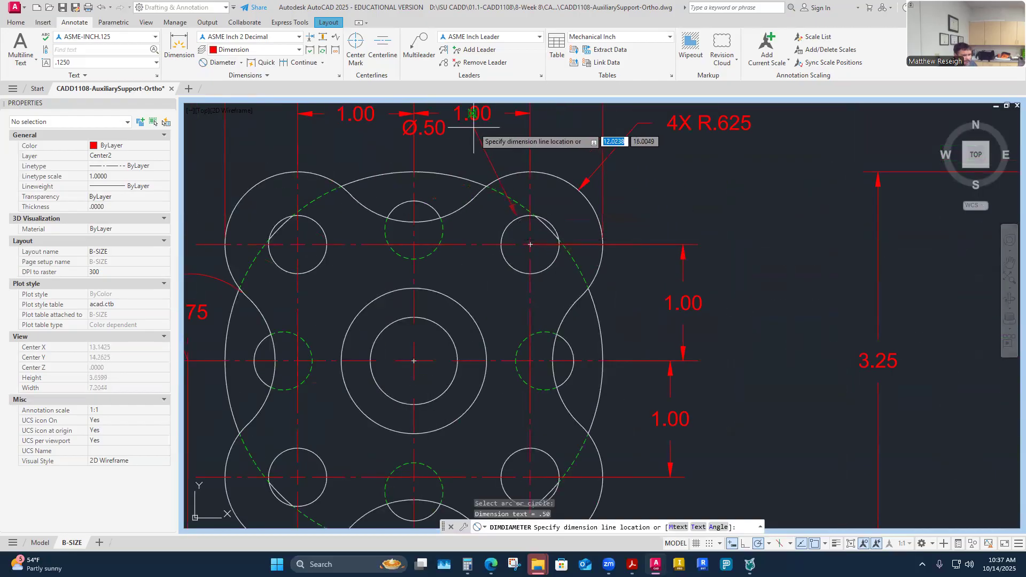
{"action": "key", "text": "Escape"}
- Add a diameter dimension to the flange's upper-right hole in the front view
{"action": "scroll", "coordinate": [490, 178], "scroll_direction": "down", "scroll_amount": 6}
{"action": "scroll", "coordinate": [471, 194], "scroll_direction": "up", "scroll_amount": 2}
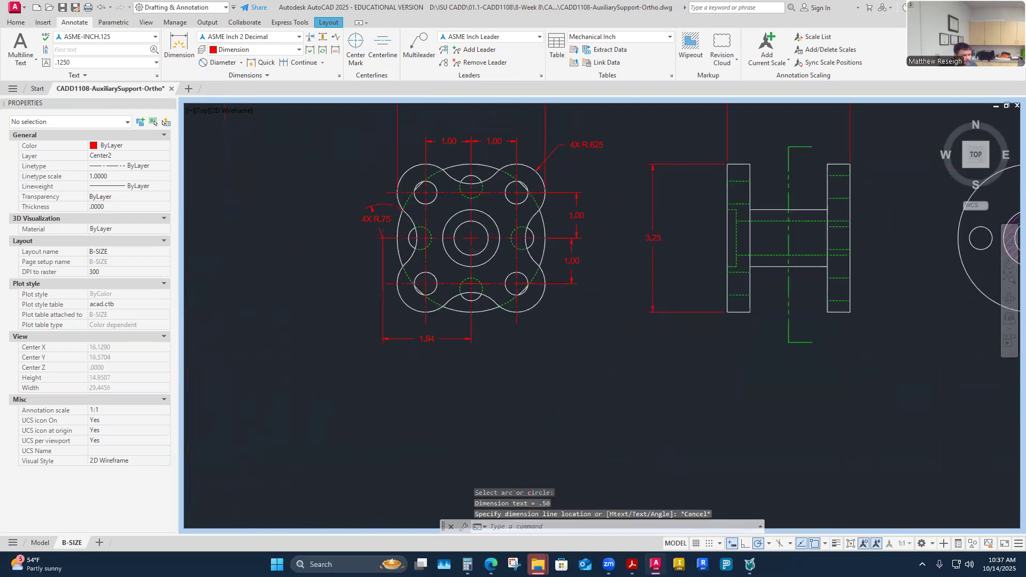
{"action": "scroll", "coordinate": [469, 195], "scroll_direction": "up", "scroll_amount": 2}
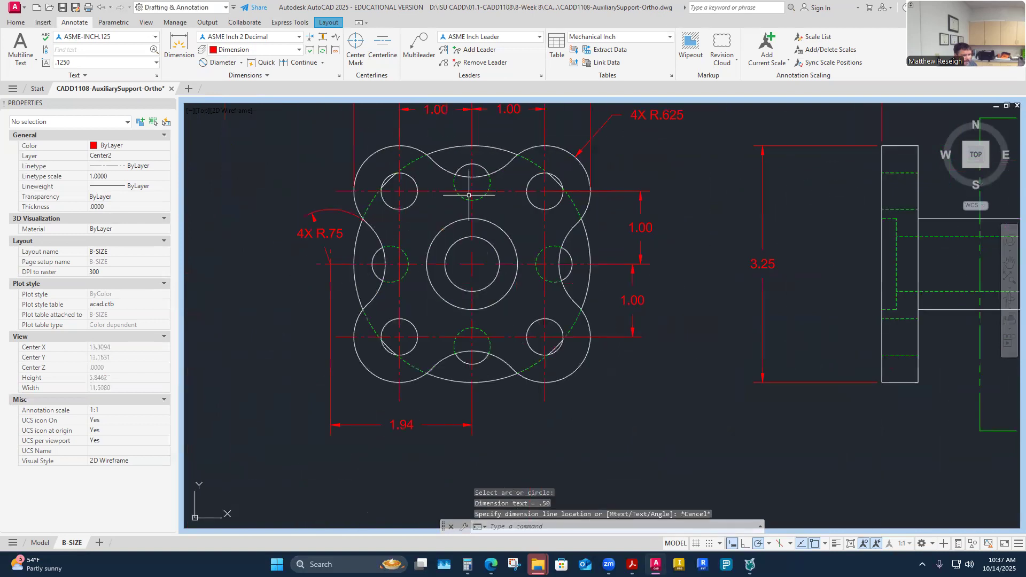
{"action": "left_click", "coordinate": [216, 62]}
{"action": "scroll", "coordinate": [398, 204], "scroll_direction": "down", "scroll_amount": 4}
{"action": "scroll", "coordinate": [470, 198], "scroll_direction": "up", "scroll_amount": 4}
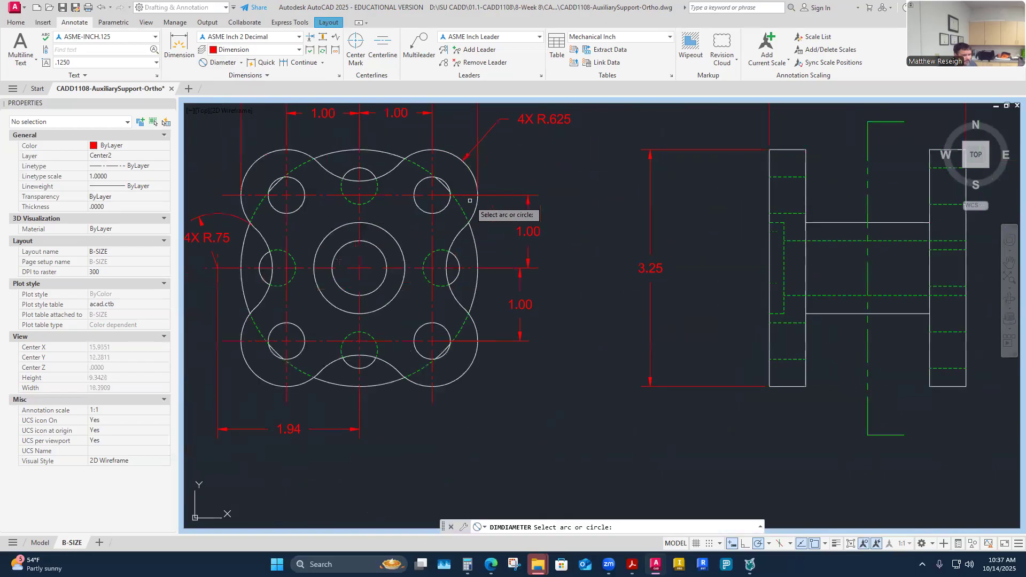
{"action": "scroll", "coordinate": [451, 210], "scroll_direction": "down", "scroll_amount": 6}
{"action": "scroll", "coordinate": [451, 210], "scroll_direction": "up", "scroll_amount": 7}
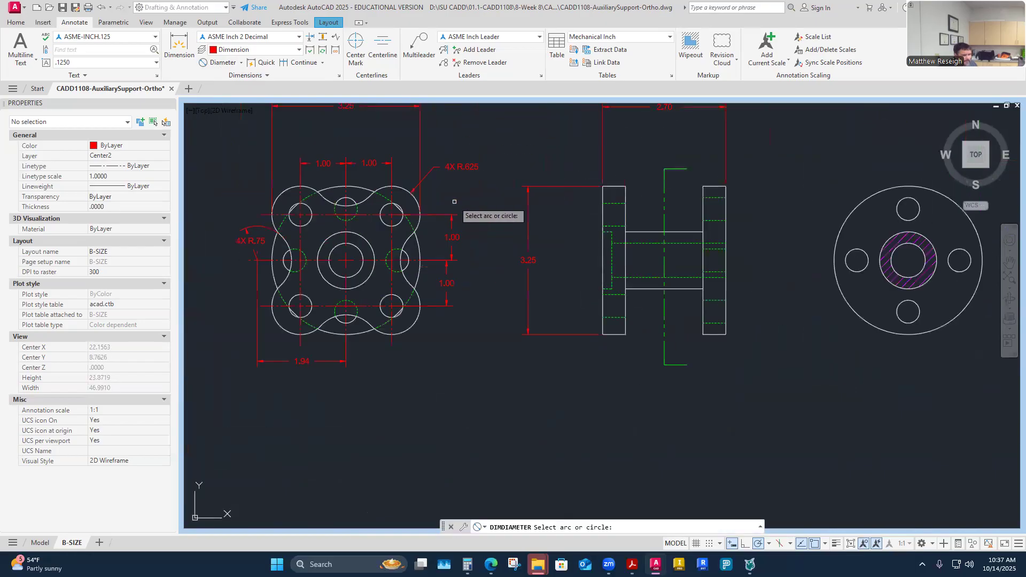
{"action": "scroll", "coordinate": [404, 188], "scroll_direction": "up", "scroll_amount": 1}
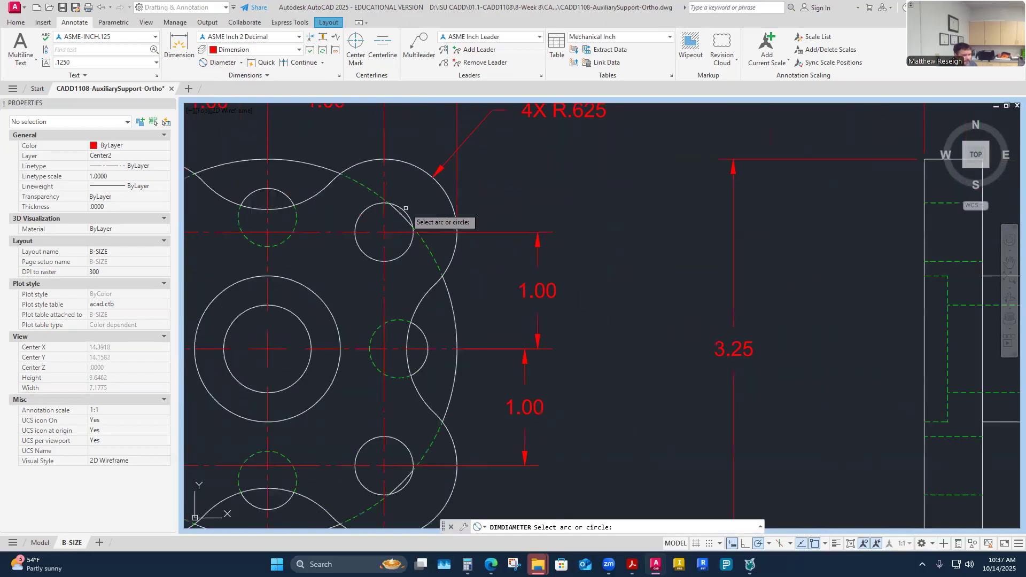
{"action": "left_click", "coordinate": [403, 208]}
{"action": "scroll", "coordinate": [411, 131], "scroll_direction": "down", "scroll_amount": 3}
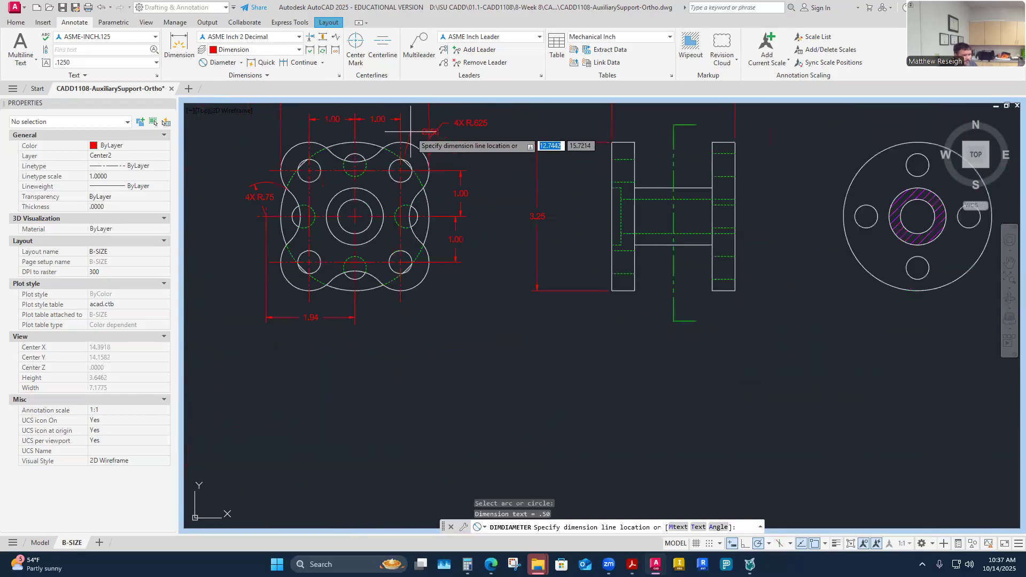
{"action": "scroll", "coordinate": [454, 155], "scroll_direction": "down", "scroll_amount": 3}
{"action": "scroll", "coordinate": [437, 152], "scroll_direction": "up", "scroll_amount": 3}
{"action": "scroll", "coordinate": [437, 155], "scroll_direction": "down", "scroll_amount": 2}
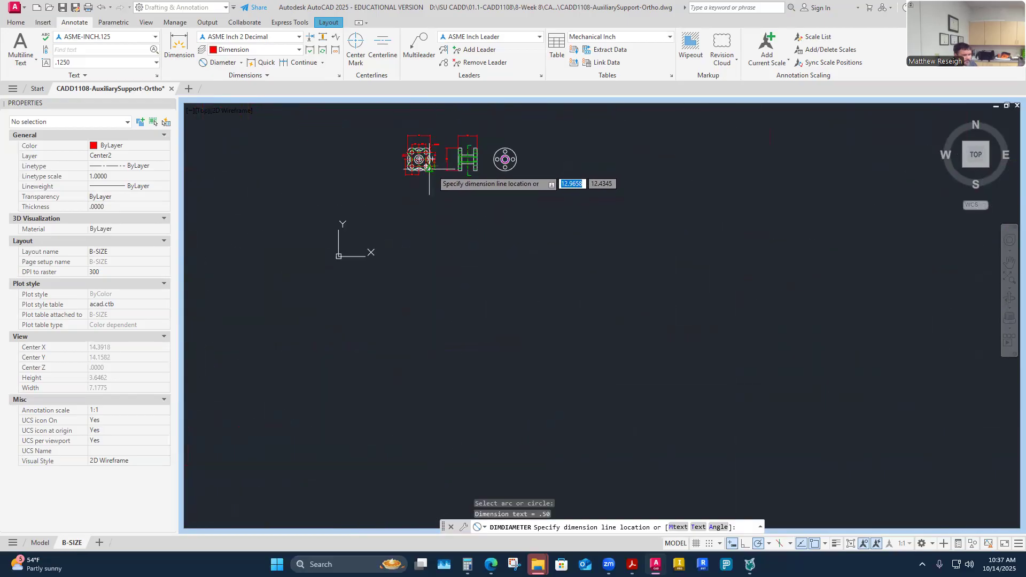
- Place the diameter dimension of the front view's upper-right hole outside the flange, just below the 4X R.625 callout
{"action": "scroll", "coordinate": [419, 115], "scroll_direction": "up", "scroll_amount": 3}
{"action": "scroll", "coordinate": [470, 267], "scroll_direction": "up", "scroll_amount": 3}
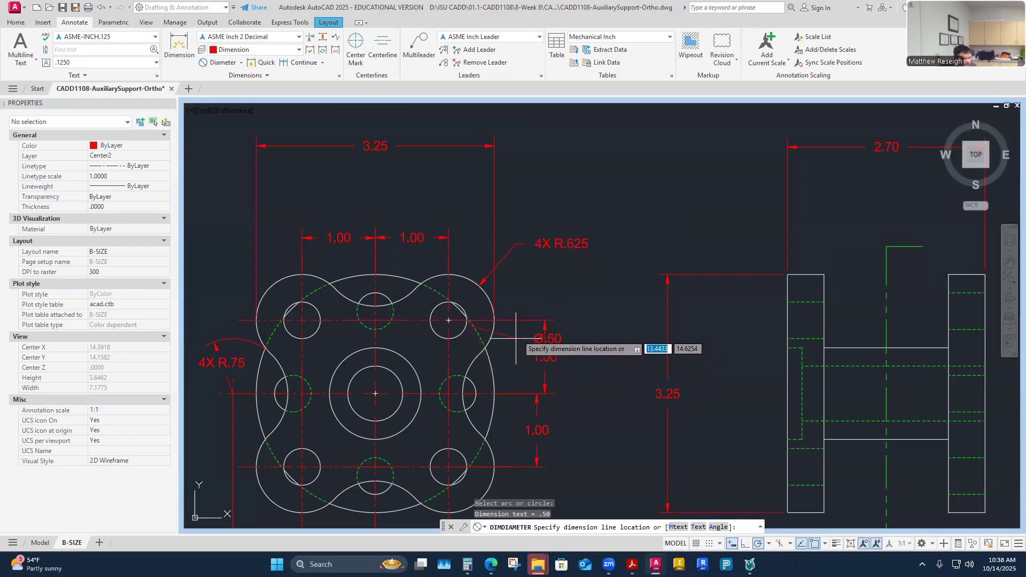
{"action": "left_click", "coordinate": [513, 272]}
{"action": "key", "text": "Escape"}
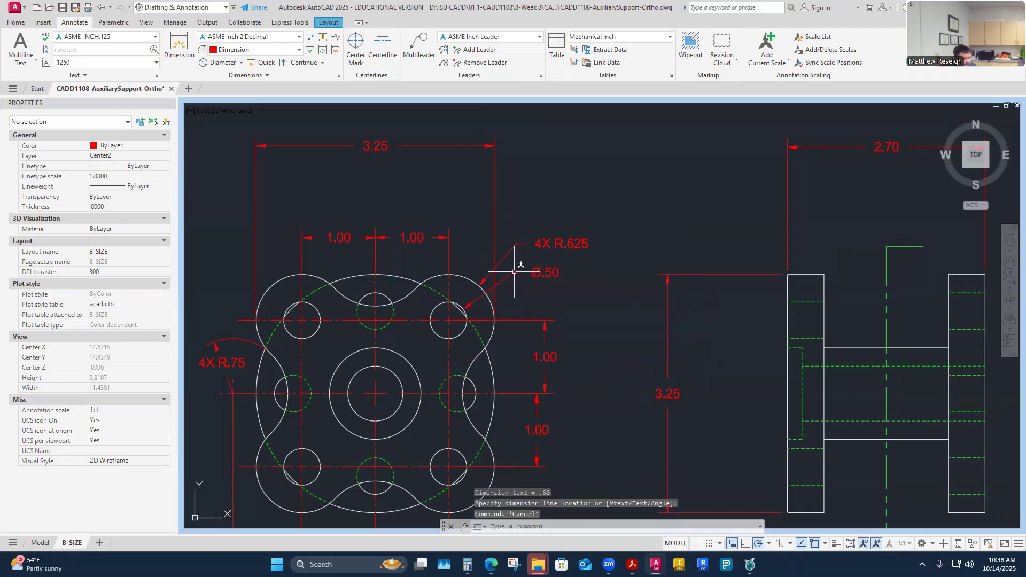
- Move the 4X R.625 callout slightly up and to the left, clear of the hole diameter callout
{"action": "left_click", "coordinate": [538, 247]}
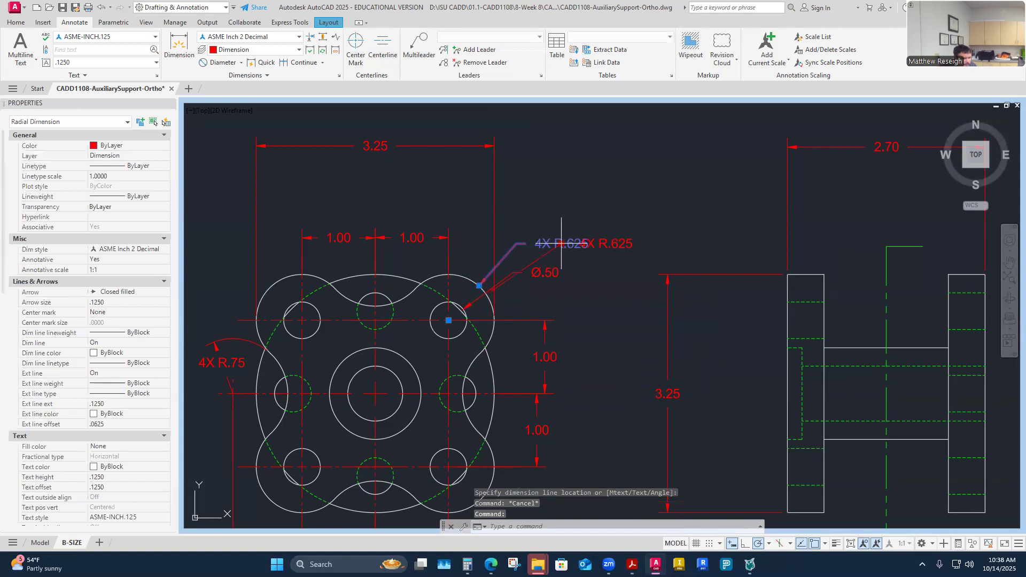
{"action": "left_click", "coordinate": [561, 243]}
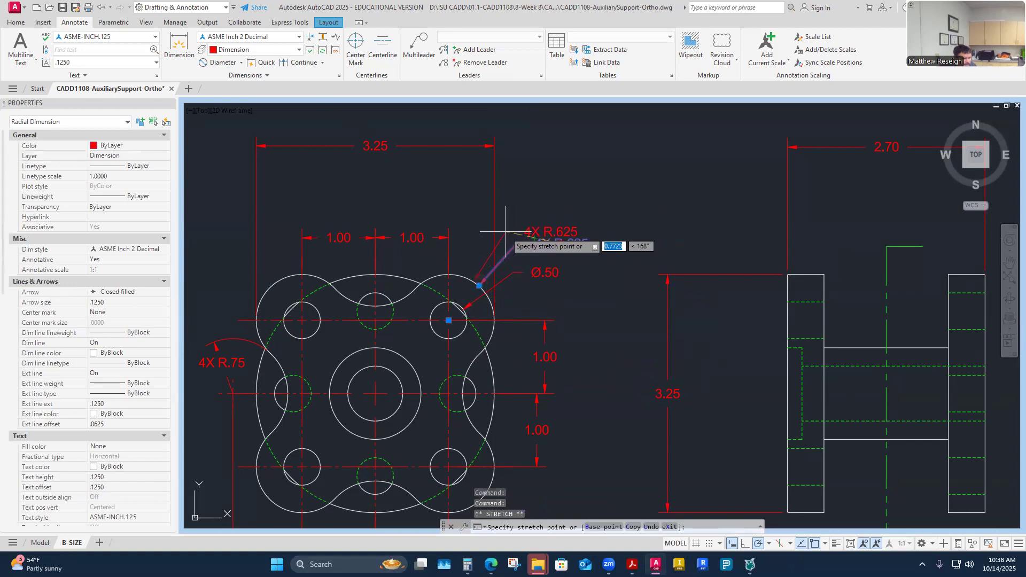
{"action": "left_click", "coordinate": [506, 231]}
{"action": "key", "text": "Escape"}
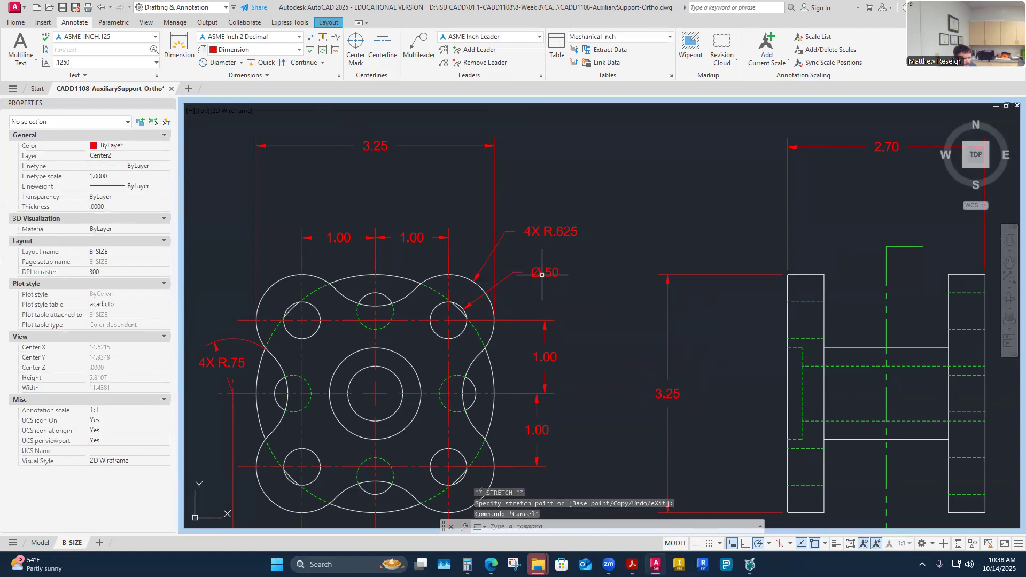
- Add the prefix 4X to the text of the upper-right hole's diameter dimension
{"action": "left_click", "coordinate": [541, 273]}
{"action": "double_click", "coordinate": [544, 273]}
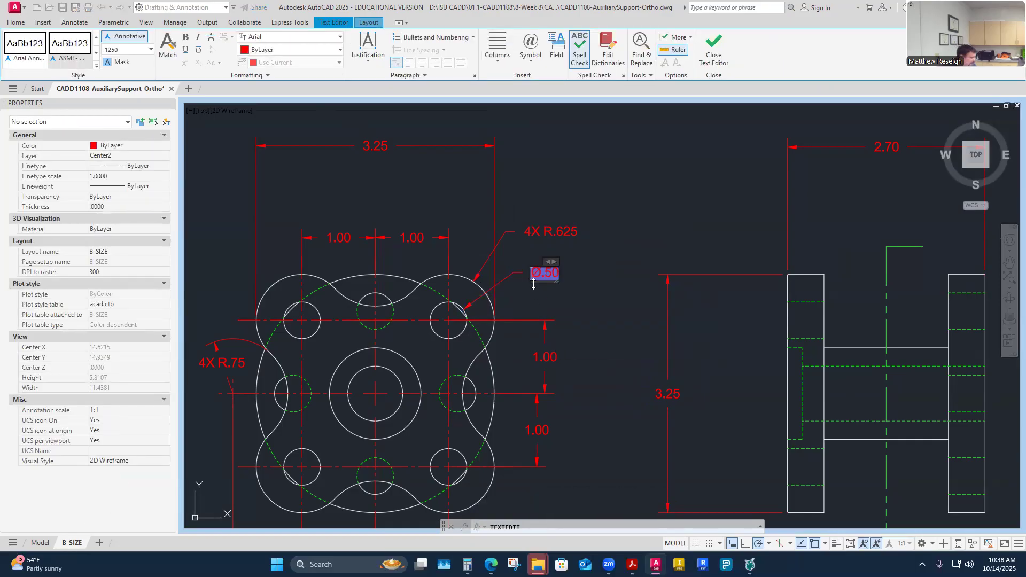
{"action": "type", "text": "4"}
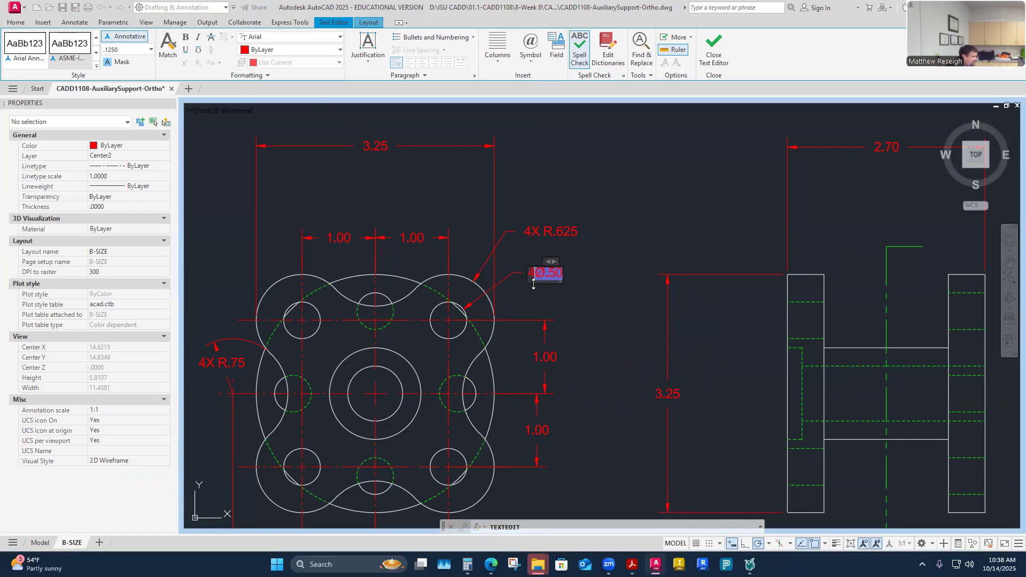
{"action": "type", "text": "X"}
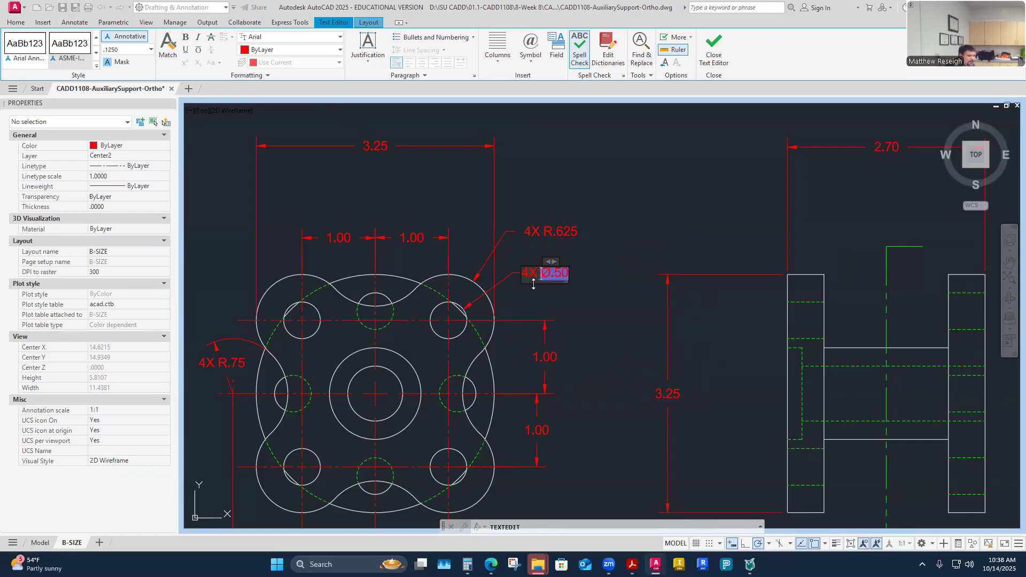
{"action": "left_click", "coordinate": [589, 247]}
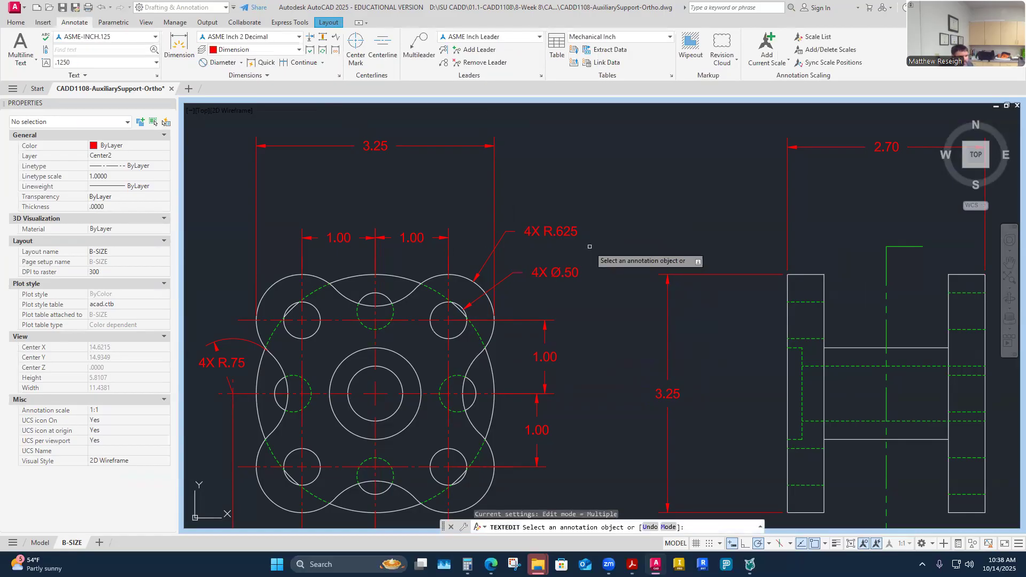
{"action": "scroll", "coordinate": [589, 246], "scroll_direction": "down", "scroll_amount": 2}
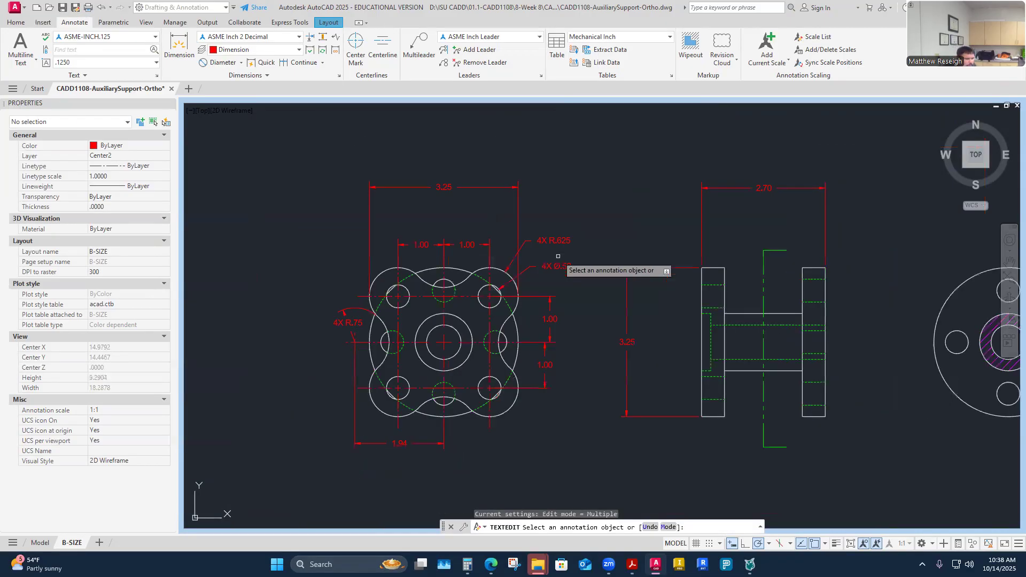
{"action": "scroll", "coordinate": [562, 270], "scroll_direction": "up", "scroll_amount": 2}
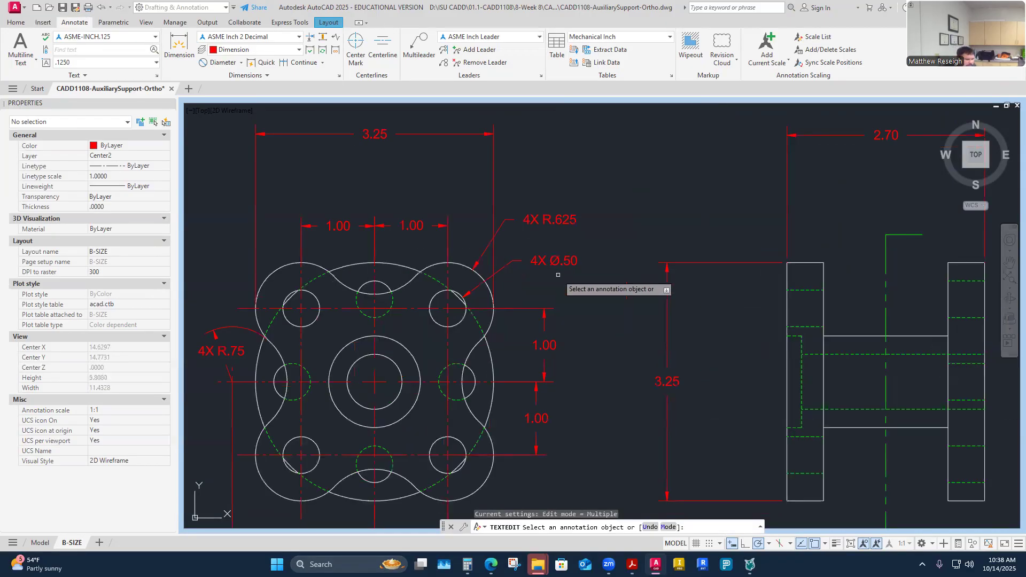
{"action": "scroll", "coordinate": [558, 275], "scroll_direction": "down", "scroll_amount": 2}
{"action": "scroll", "coordinate": [502, 308], "scroll_direction": "up", "scroll_amount": 2}
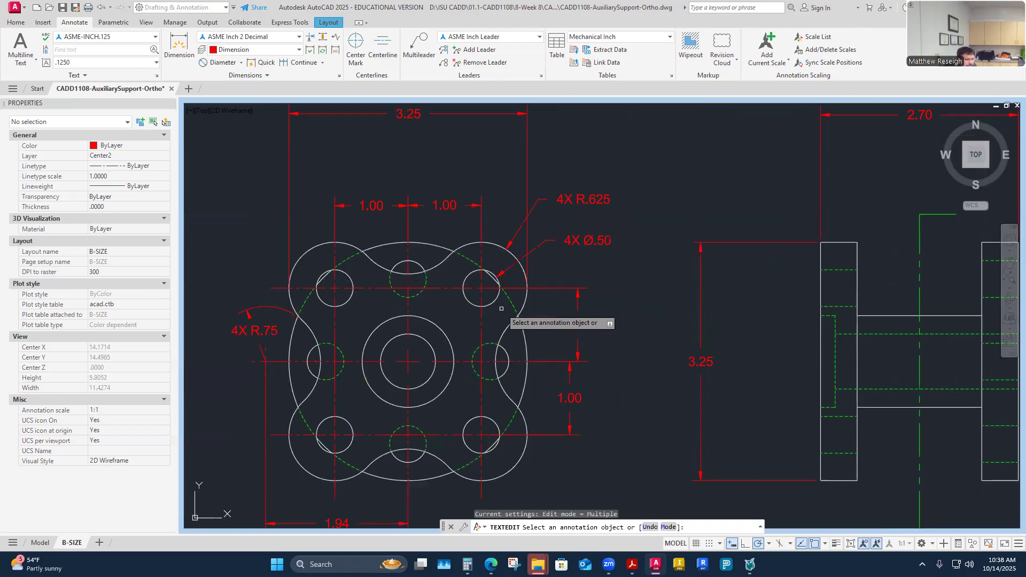
{"action": "scroll", "coordinate": [502, 308], "scroll_direction": "down", "scroll_amount": 2}
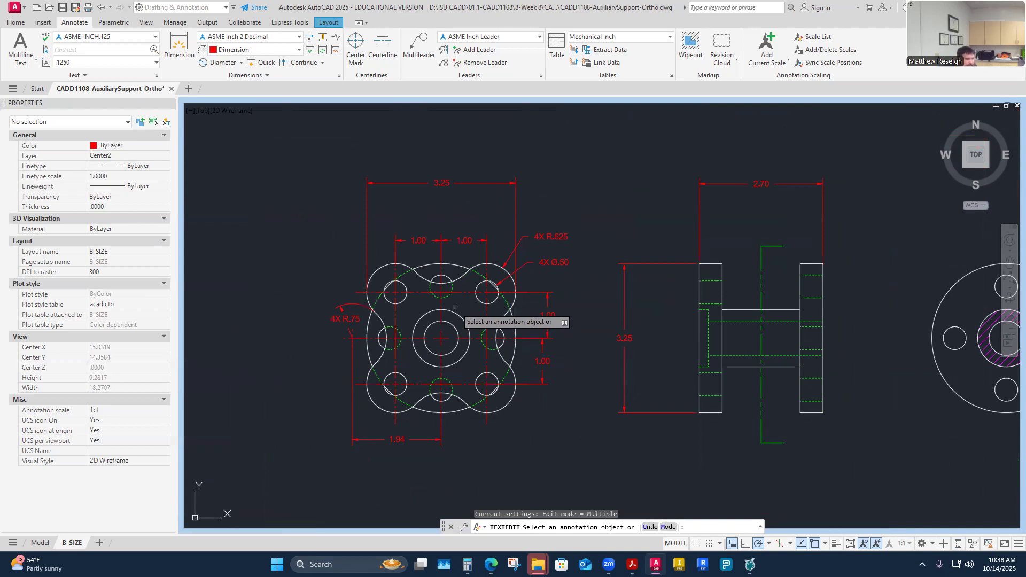
{"action": "scroll", "coordinate": [461, 310], "scroll_direction": "down", "scroll_amount": 2}
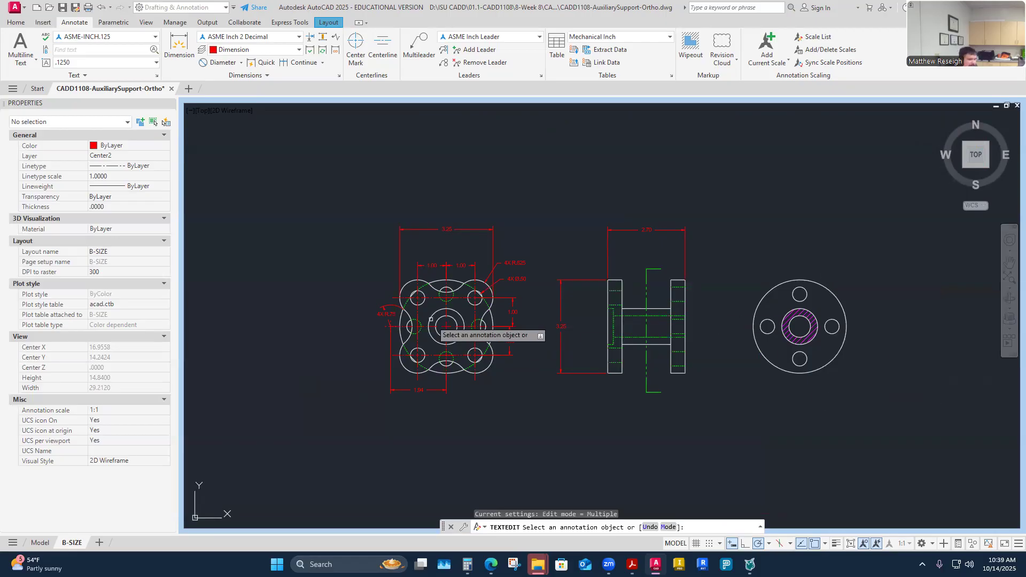
- Add a horizontal dimension from the front view's center to its right edge, placed between the 1.00 and 3.25 dimensions
{"action": "scroll", "coordinate": [411, 345], "scroll_direction": "up", "scroll_amount": 2}
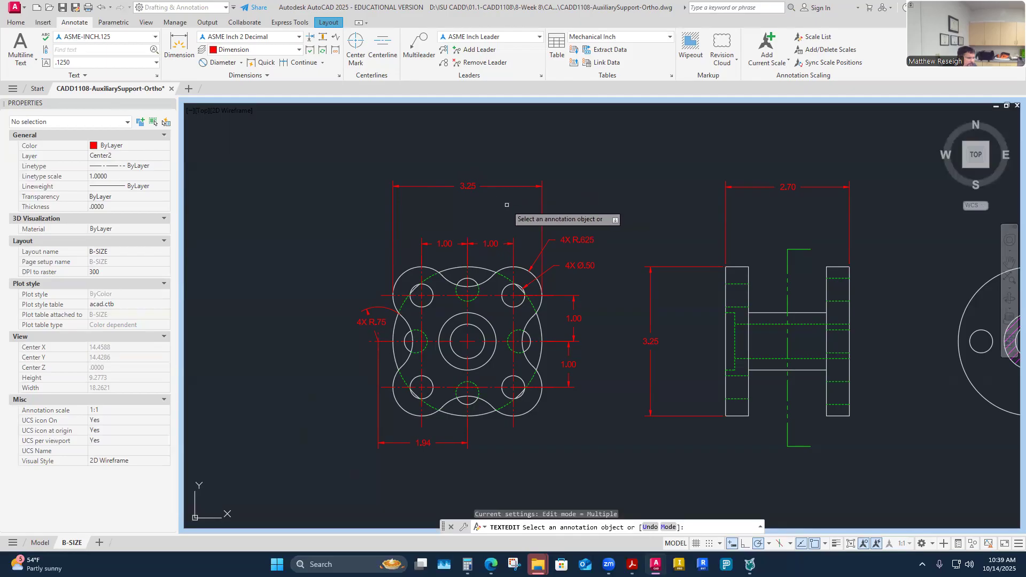
{"action": "left_click", "coordinate": [176, 56]}
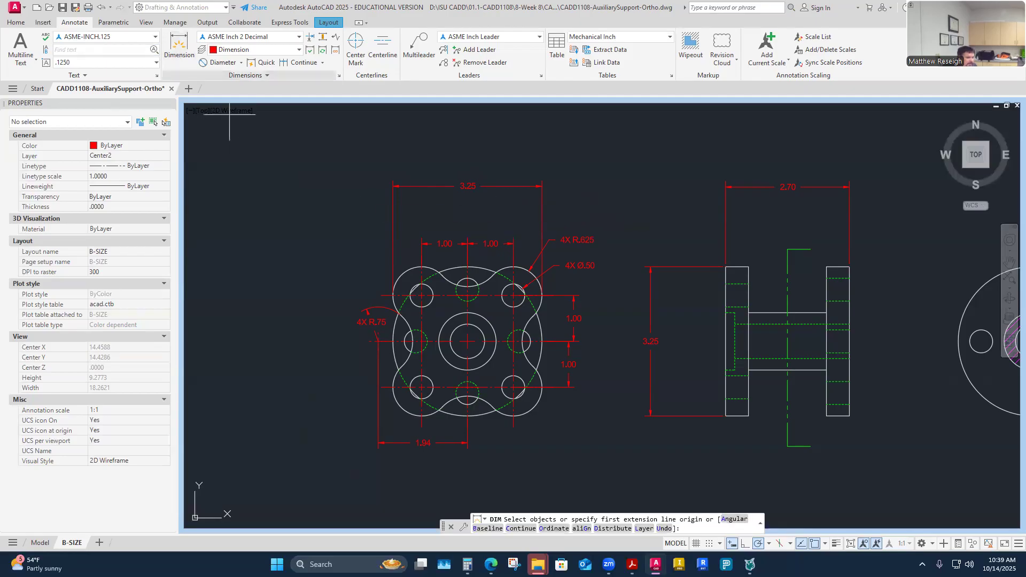
{"action": "left_click", "coordinate": [467, 341]}
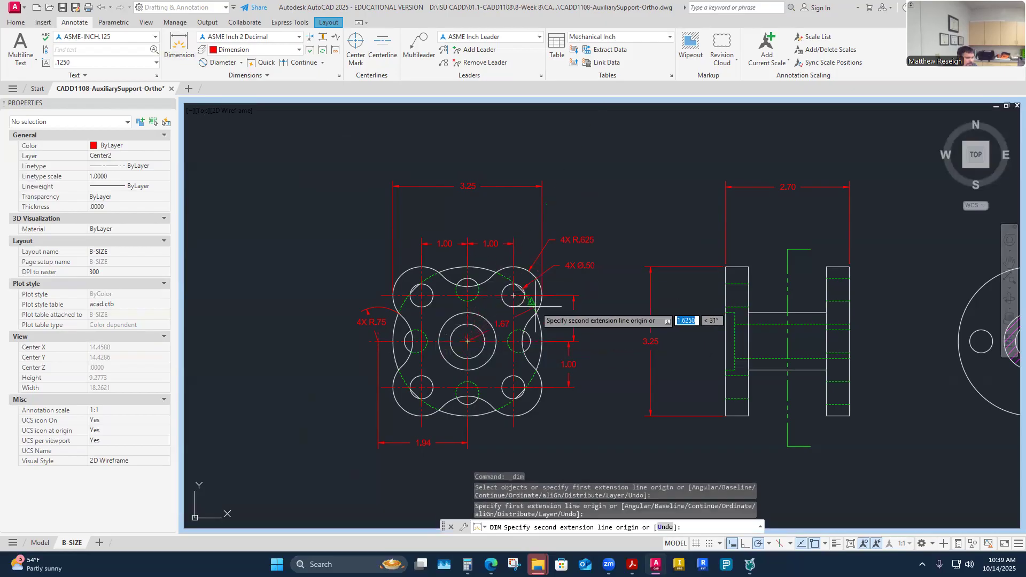
{"action": "left_click", "coordinate": [543, 341]}
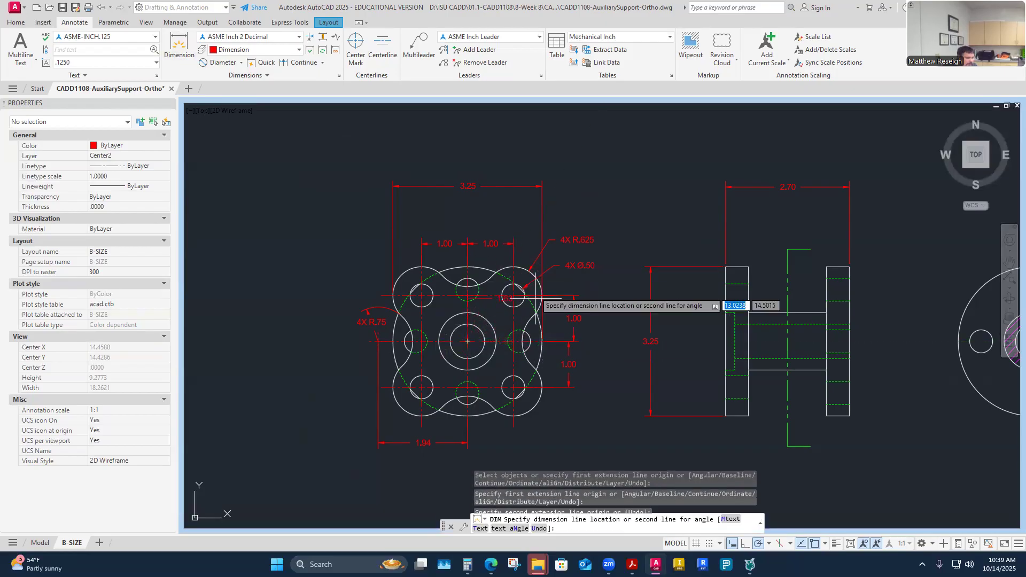
{"action": "left_click", "coordinate": [526, 214]}
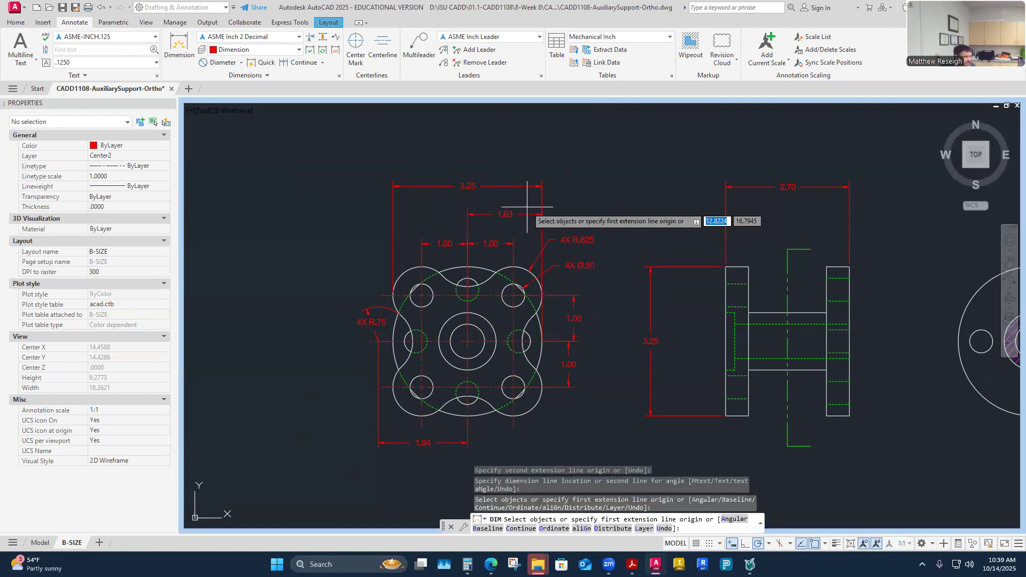
{"action": "key", "text": "Return"}
- Move the 1.63 dimension's extension line origins to the top of the front view outline and the upper-right lobe's outer edge
{"action": "scroll", "coordinate": [496, 256], "scroll_direction": "up", "scroll_amount": 1}
{"action": "left_click", "coordinate": [515, 189]}
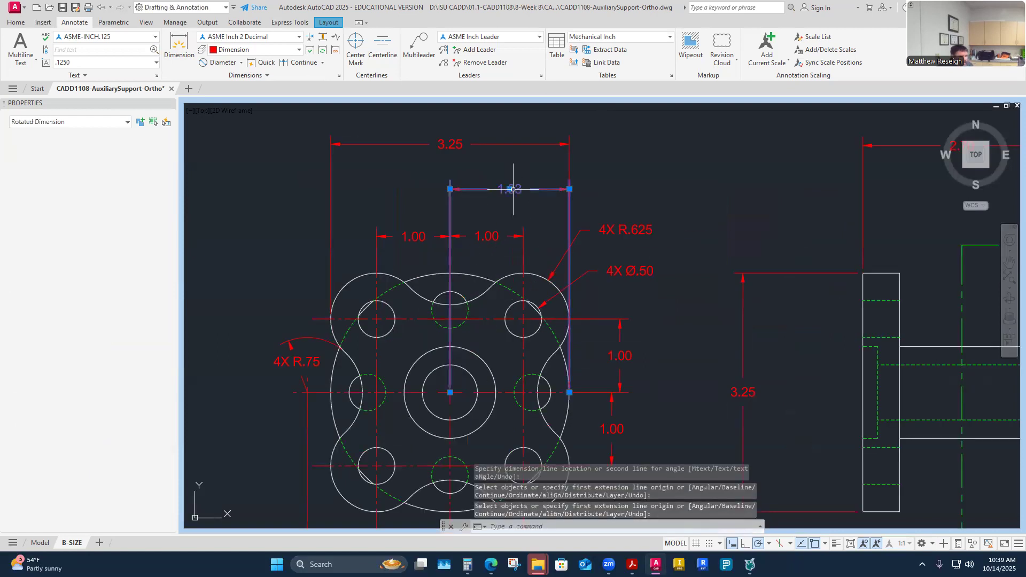
{"action": "left_click", "coordinate": [450, 392]}
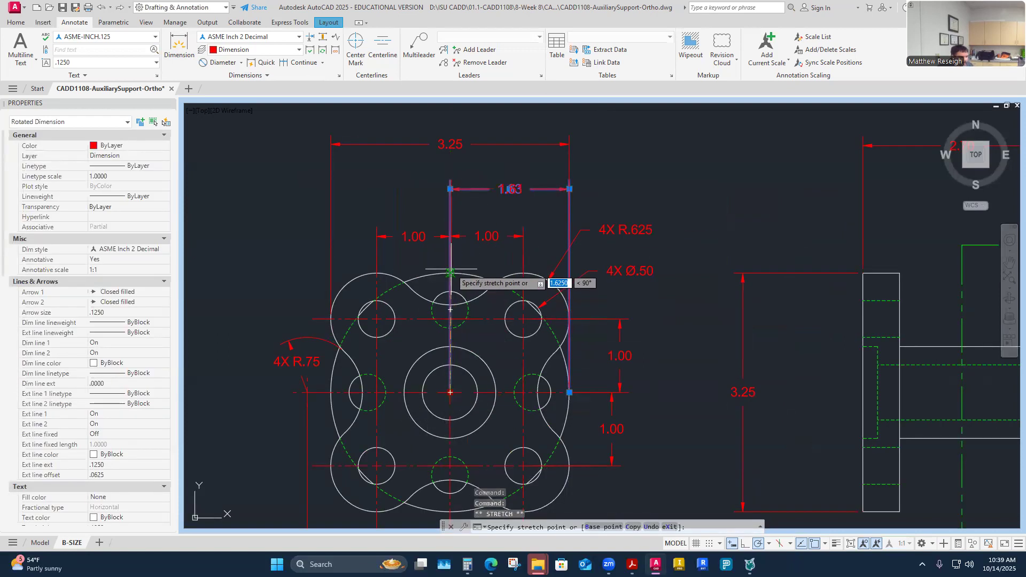
{"action": "key", "text": "Escape"}
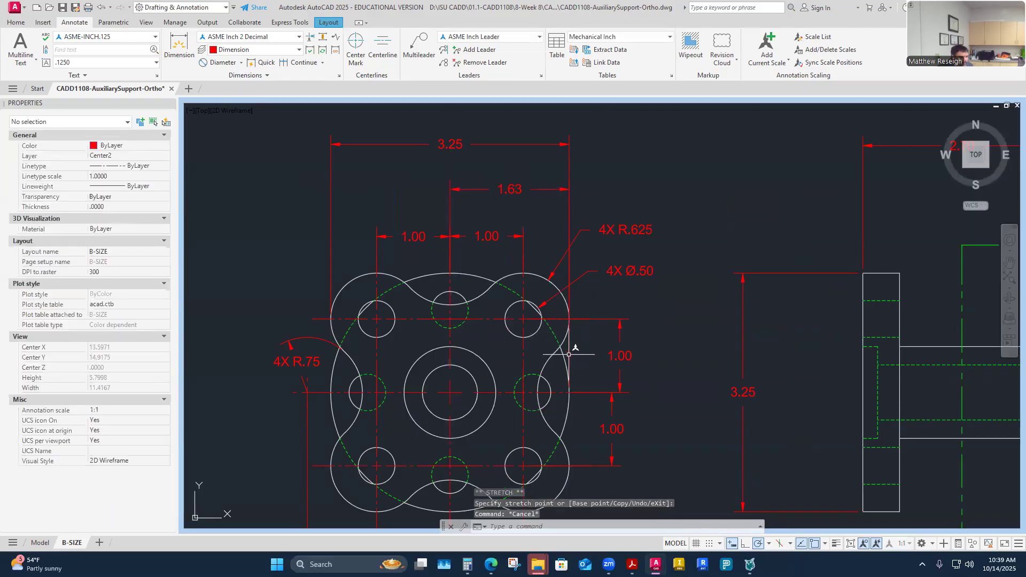
{"action": "left_click", "coordinate": [569, 355]}
{"action": "left_click", "coordinate": [569, 392]}
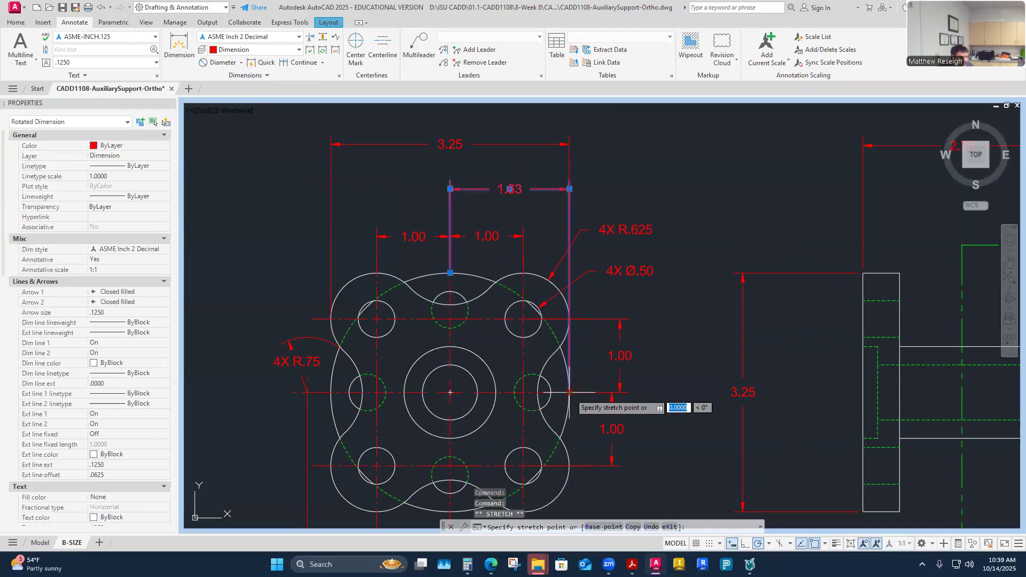
{"action": "key", "text": "Escape"}
{"action": "scroll", "coordinate": [575, 354], "scroll_direction": "down", "scroll_amount": 2}
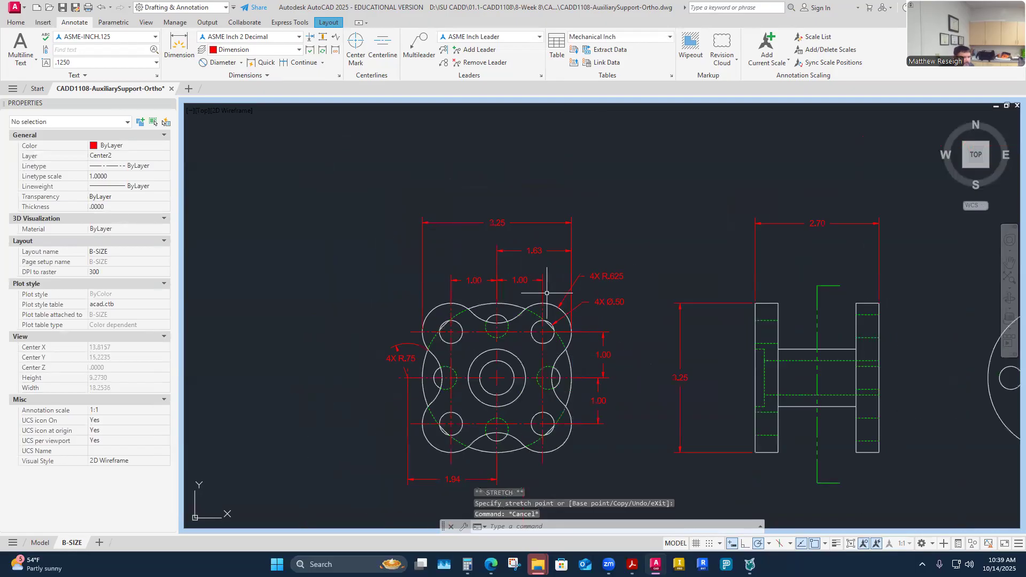
- Move the 1.63 dimension line slightly down, between the overall 3.25 width dimension and the 1.00 dimensions
{"action": "scroll", "coordinate": [534, 249], "scroll_direction": "down", "scroll_amount": 3}
{"action": "scroll", "coordinate": [541, 245], "scroll_direction": "up", "scroll_amount": 3}
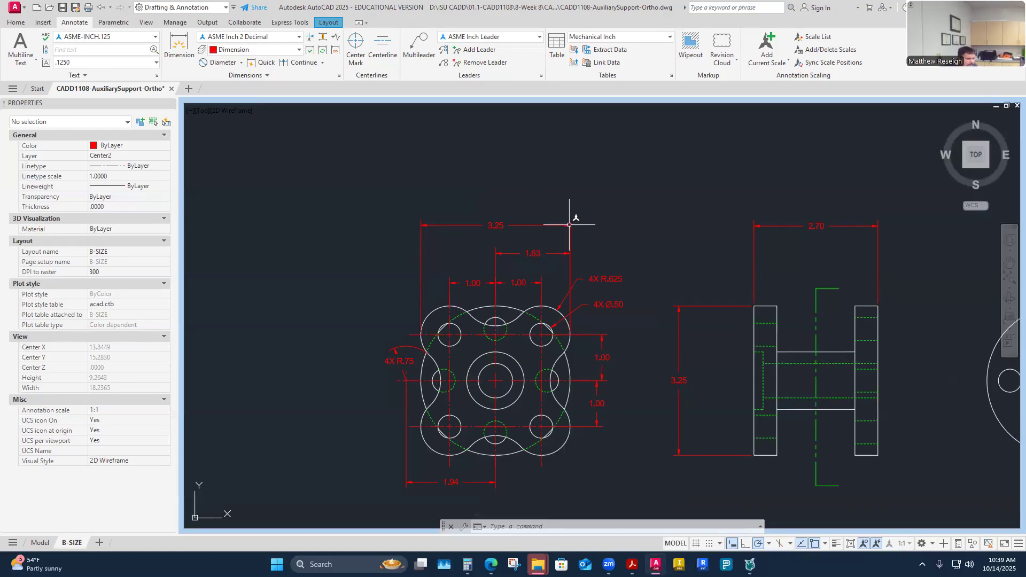
{"action": "left_click", "coordinate": [499, 228]}
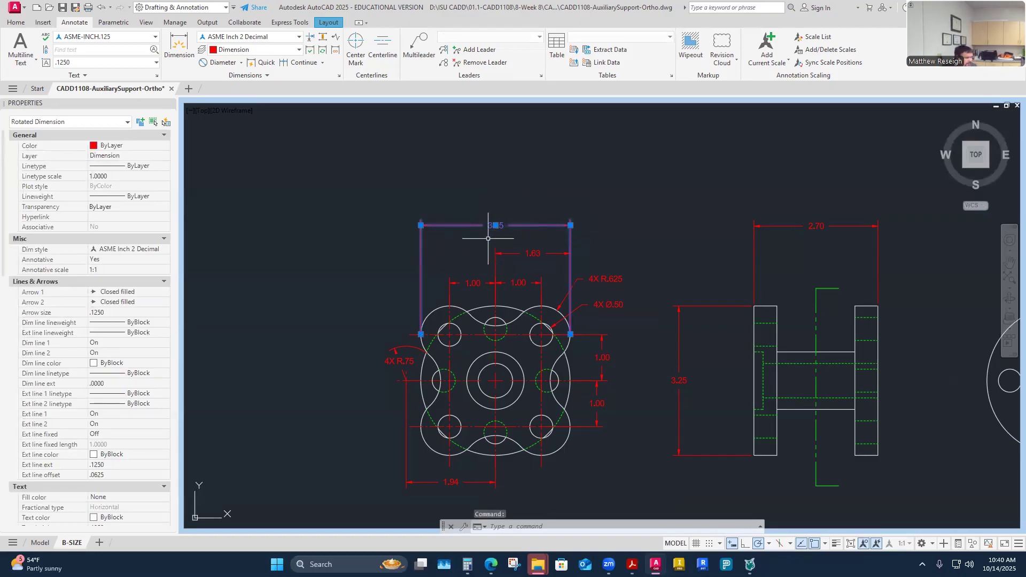
{"action": "key", "text": "Escape"}
{"action": "scroll", "coordinate": [488, 239], "scroll_direction": "up", "scroll_amount": 2}
{"action": "left_click", "coordinate": [550, 238]}
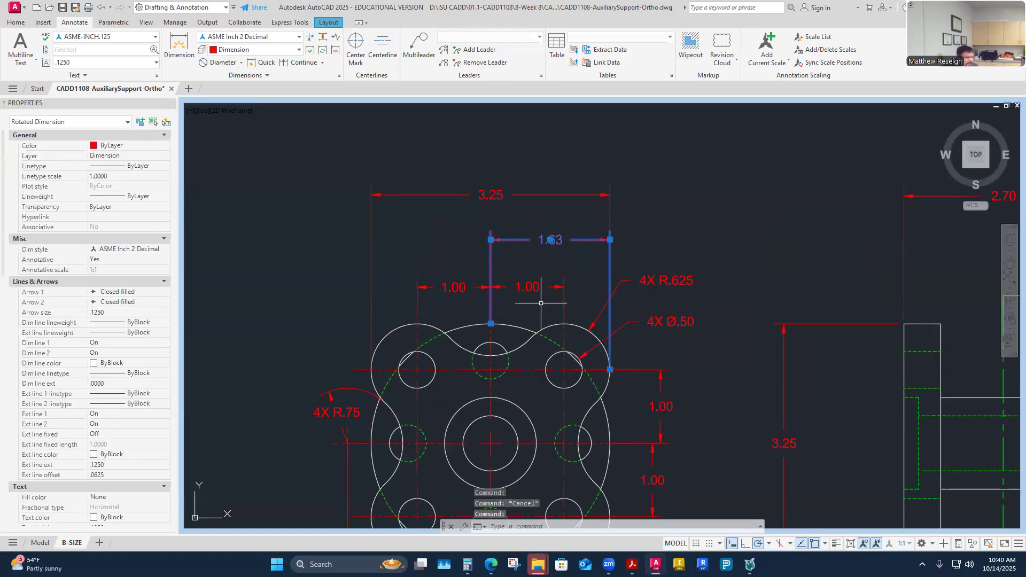
{"action": "left_click", "coordinate": [550, 240]}
{"action": "left_click", "coordinate": [548, 244]}
{"action": "key", "text": "Escape"}
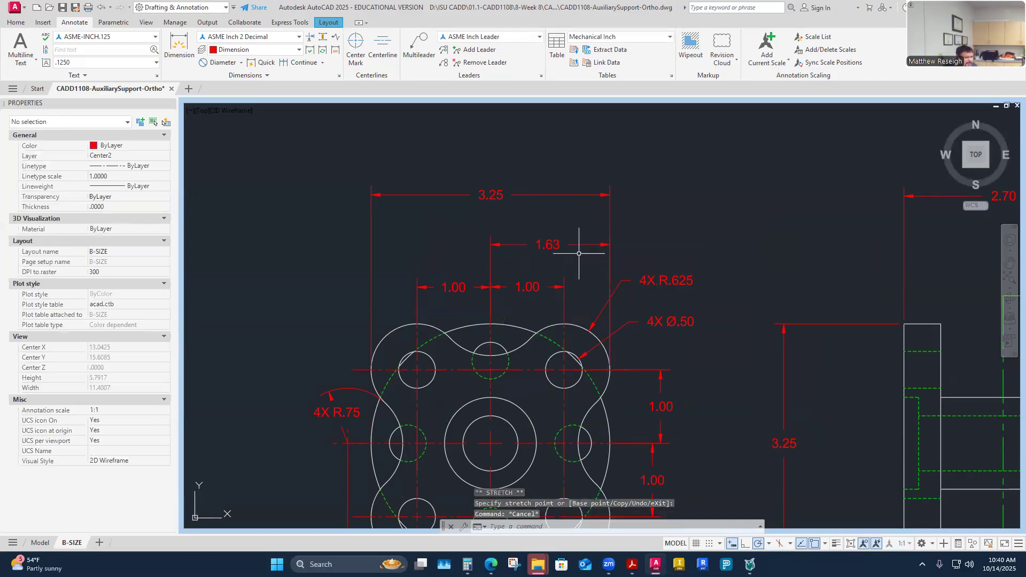
- Examine the front and side views to check which features are dimensioned
{"action": "scroll", "coordinate": [573, 253], "scroll_direction": "down", "scroll_amount": 2}
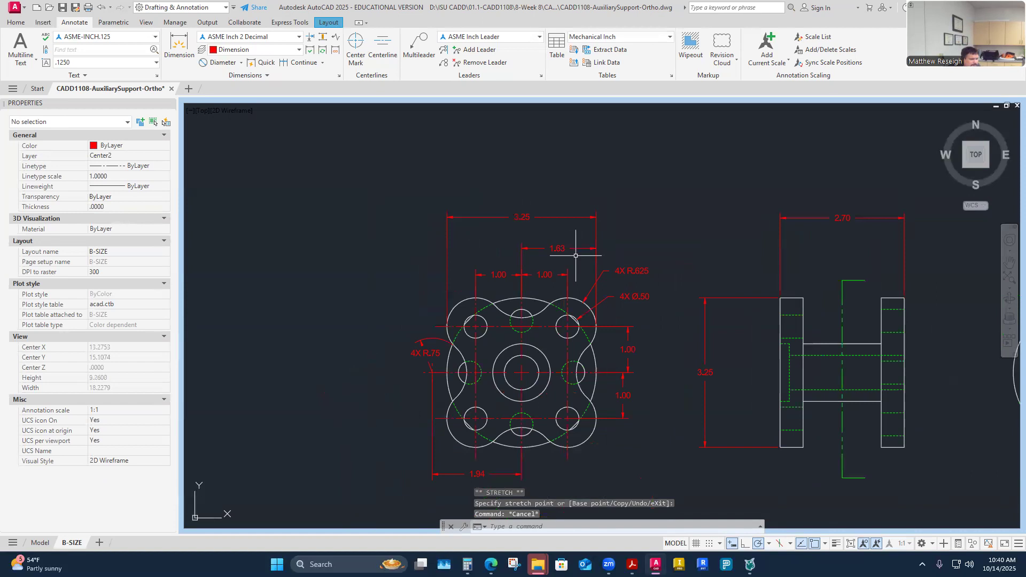
{"action": "scroll", "coordinate": [576, 256], "scroll_direction": "up", "scroll_amount": 2}
{"action": "scroll", "coordinate": [645, 241], "scroll_direction": "down", "scroll_amount": 2}
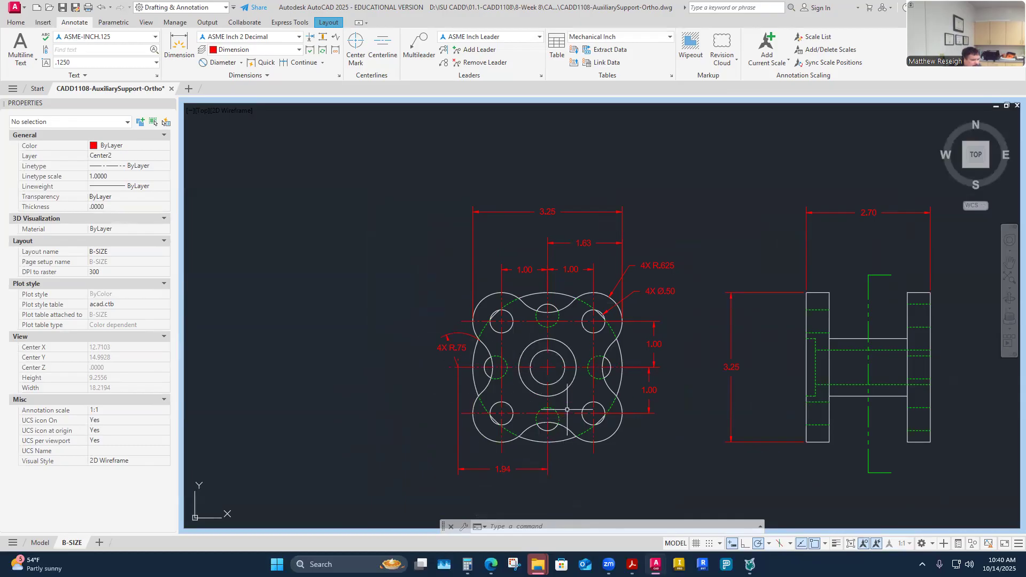
{"action": "scroll", "coordinate": [538, 379], "scroll_direction": "up", "scroll_amount": 2}
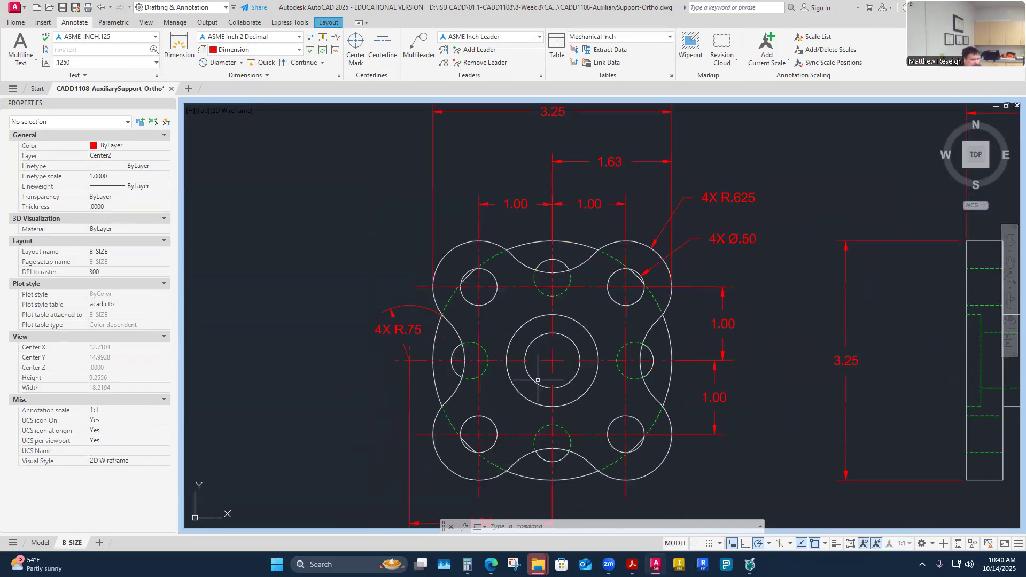
{"action": "scroll", "coordinate": [541, 361], "scroll_direction": "down", "scroll_amount": 2}
{"action": "scroll", "coordinate": [541, 361], "scroll_direction": "down", "scroll_amount": 1}
{"action": "scroll", "coordinate": [690, 355], "scroll_direction": "up", "scroll_amount": 2}
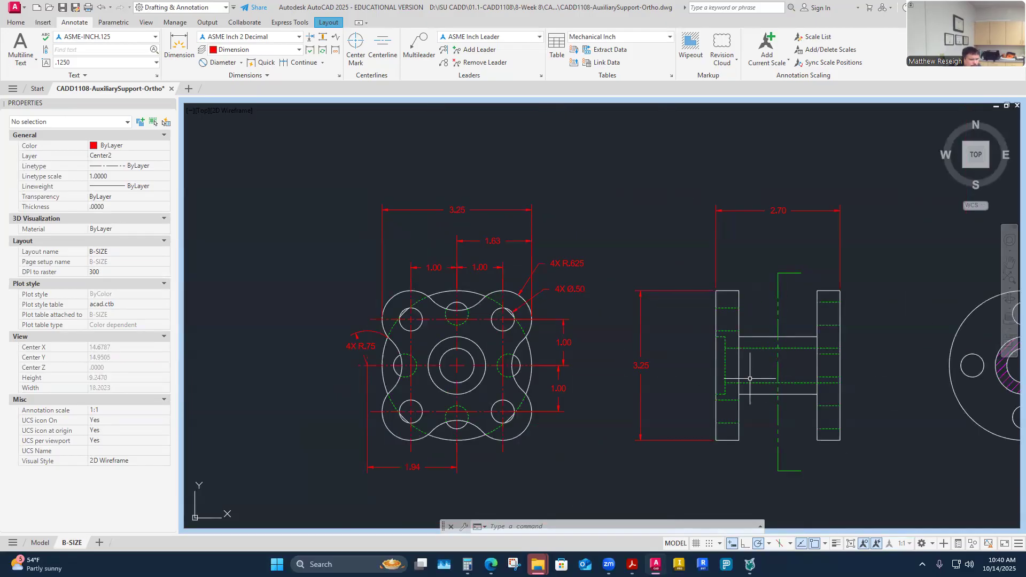
{"action": "scroll", "coordinate": [756, 377], "scroll_direction": "up", "scroll_amount": 2}
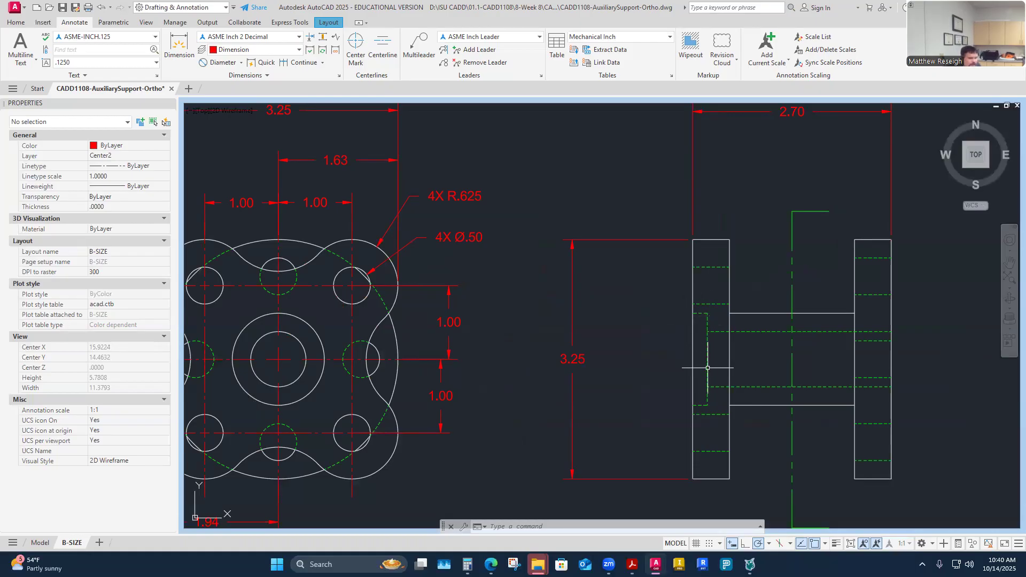
- Delete the overall 3.25 width dimension above the front view
{"action": "scroll", "coordinate": [623, 358], "scroll_direction": "down", "scroll_amount": 2}
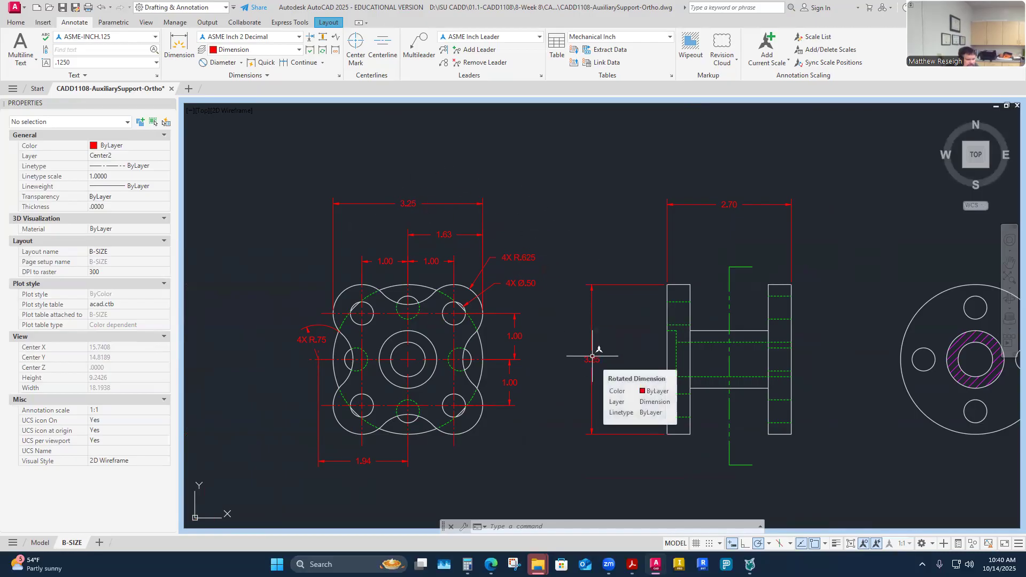
{"action": "left_click", "coordinate": [417, 203]}
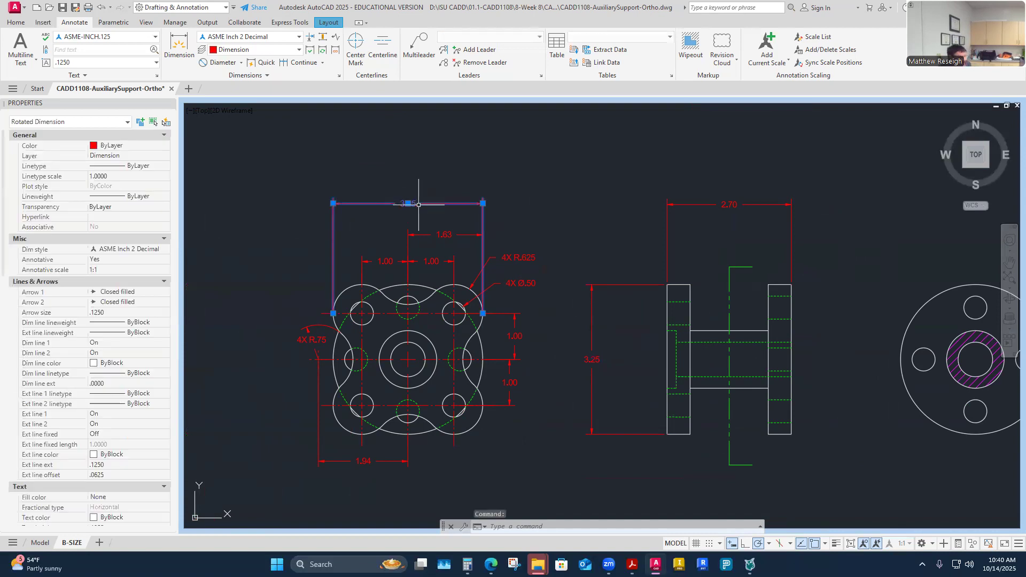
{"action": "key", "text": "Delete"}
{"action": "left_click", "coordinate": [434, 234]}
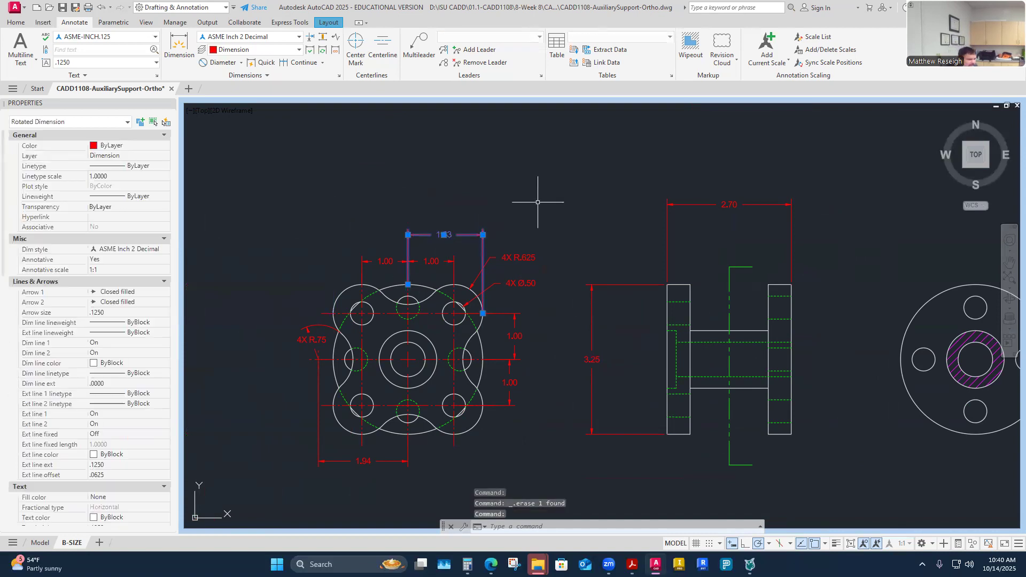
{"action": "key", "text": "Escape"}
{"action": "key", "text": "Escape"}
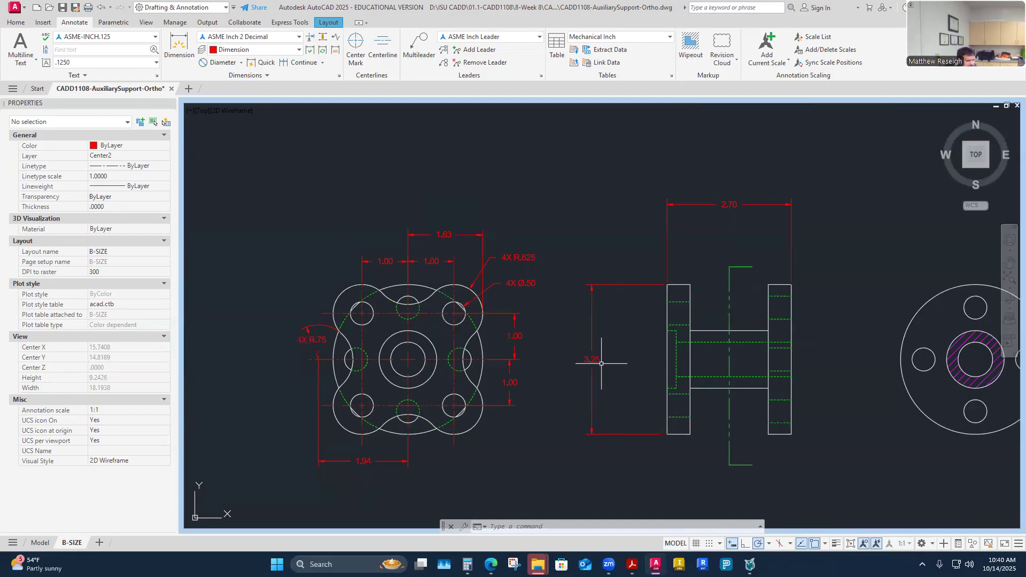
- Turn on the Center layer
{"action": "scroll", "coordinate": [613, 381], "scroll_direction": "down", "scroll_amount": 4}
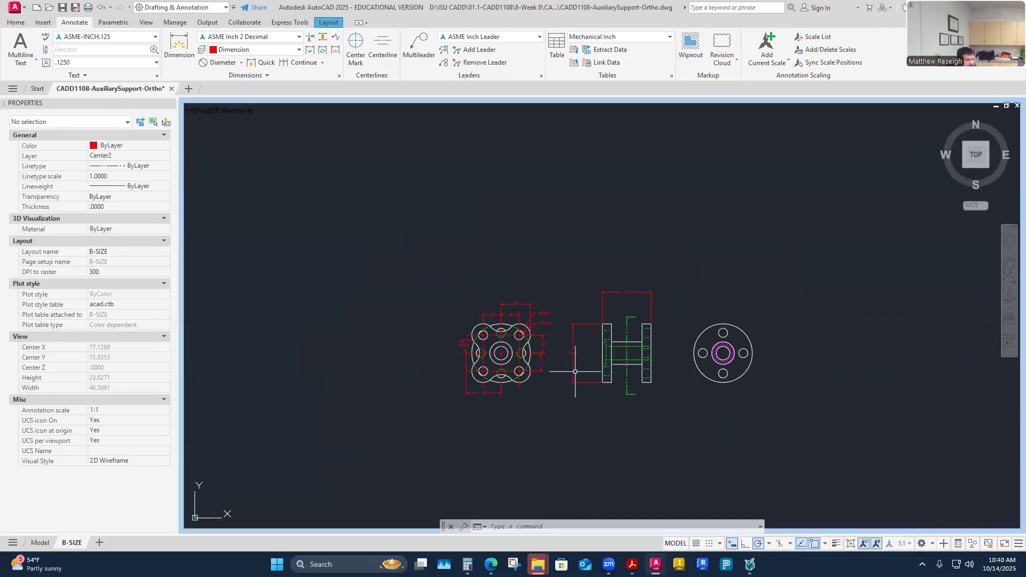
{"action": "scroll", "coordinate": [491, 374], "scroll_direction": "up", "scroll_amount": 2}
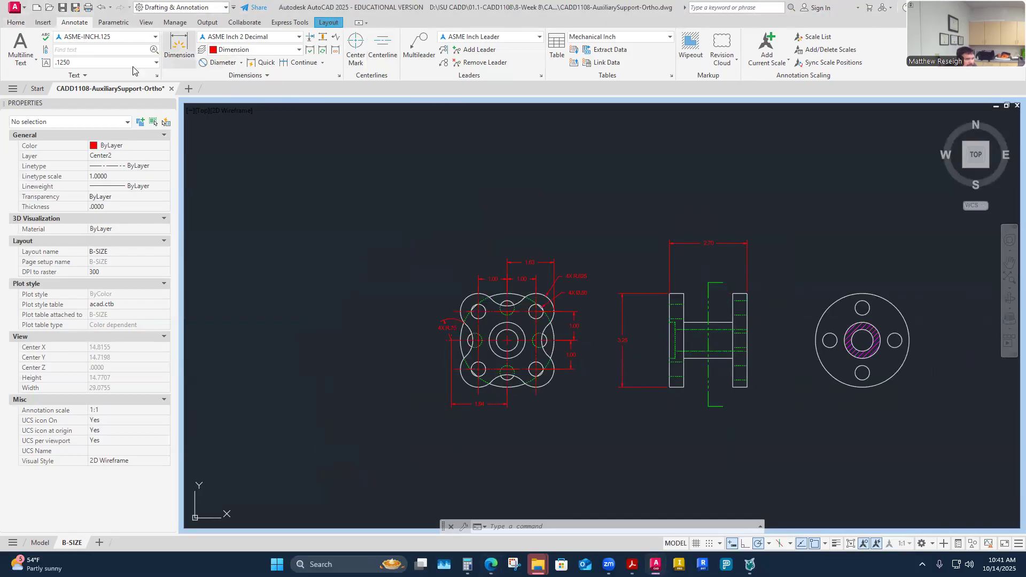
{"action": "left_click", "coordinate": [16, 25]}
{"action": "left_click", "coordinate": [496, 38]}
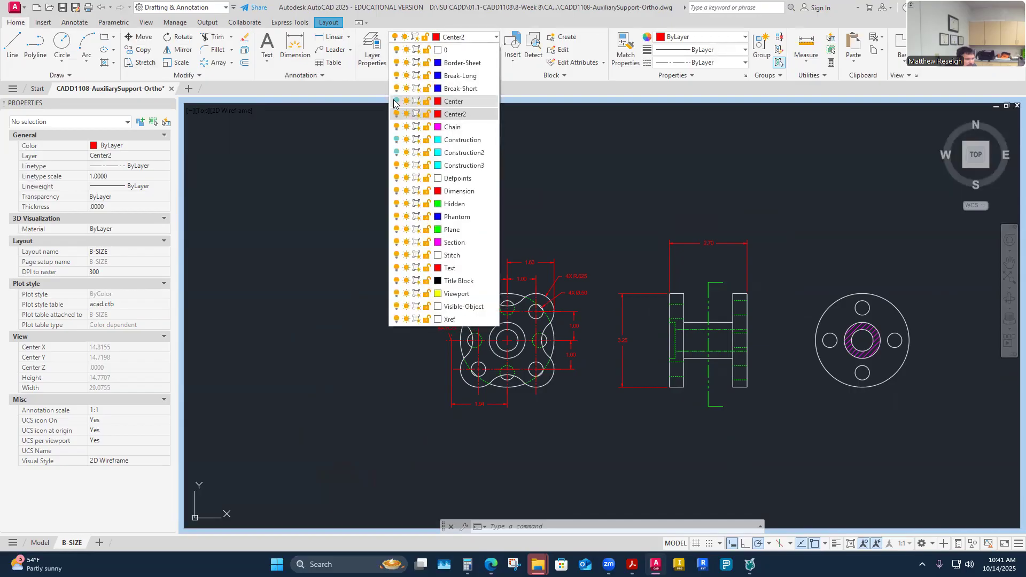
{"action": "left_click", "coordinate": [395, 101]}
- Delete the circular centerline through the front view's four corner holes, along with its diagonal centerlines
{"action": "scroll", "coordinate": [535, 347], "scroll_direction": "up", "scroll_amount": 5}
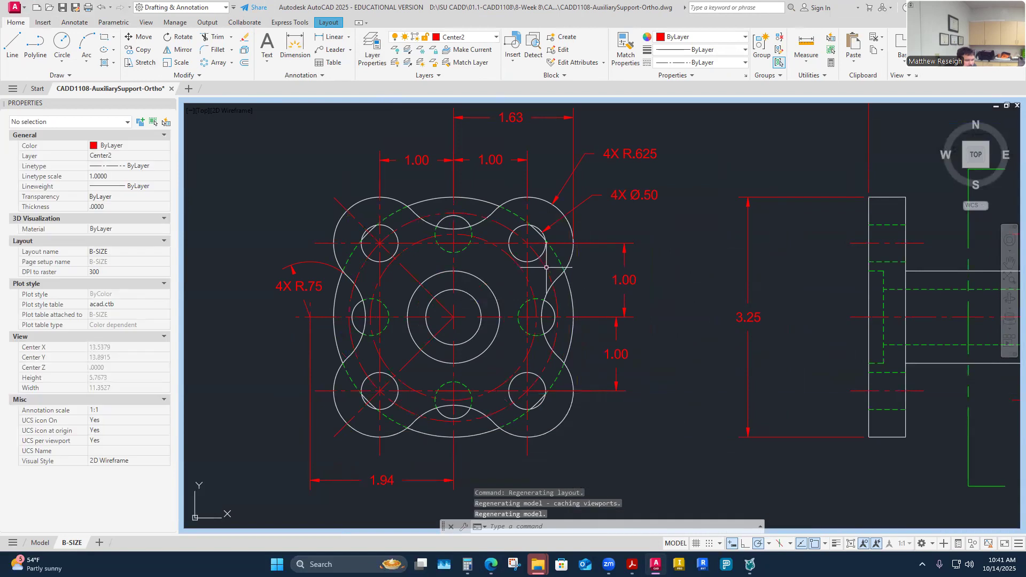
{"action": "left_click", "coordinate": [547, 267]}
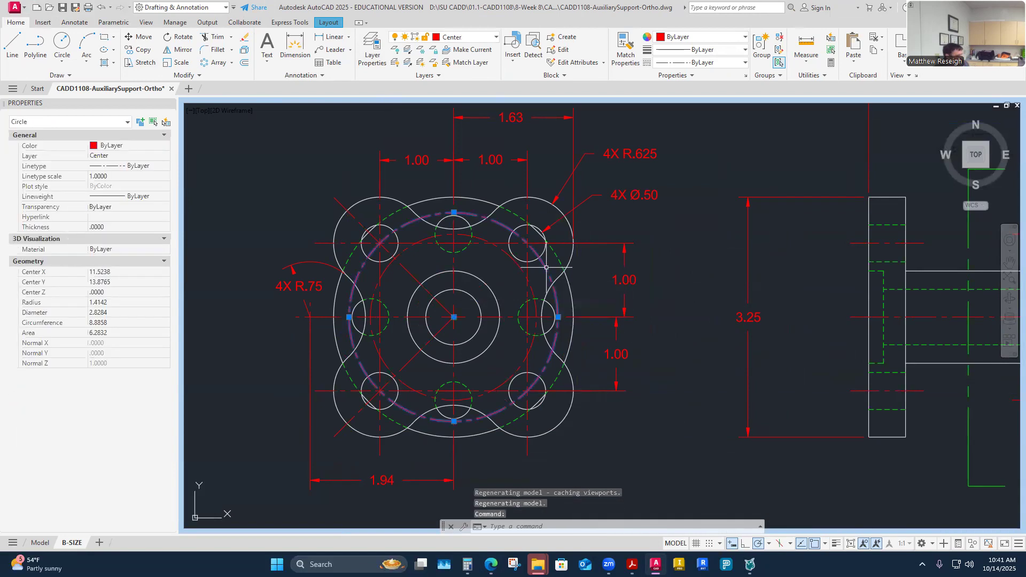
{"action": "key", "text": "Delete"}
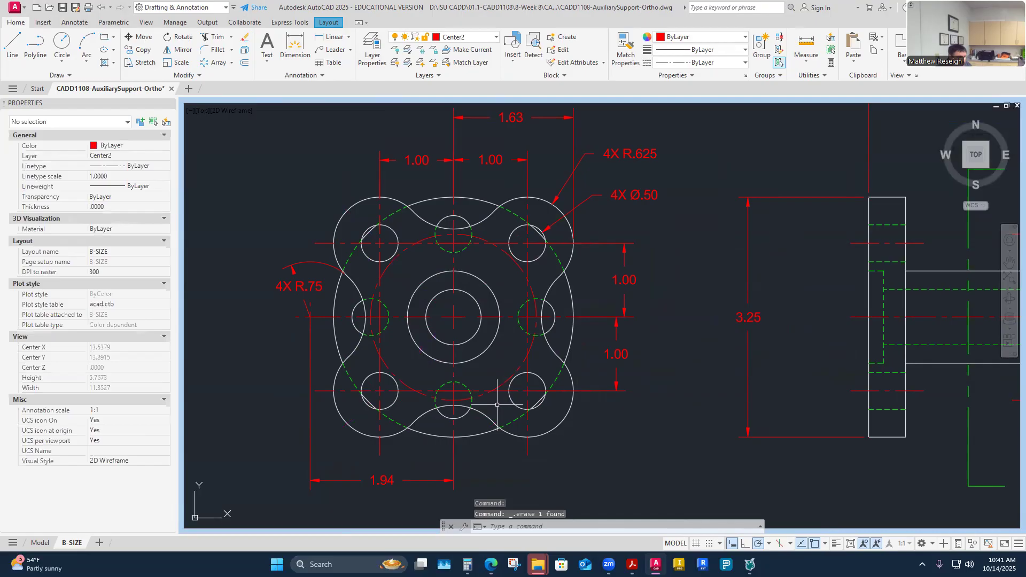
{"action": "left_click", "coordinate": [392, 269]}
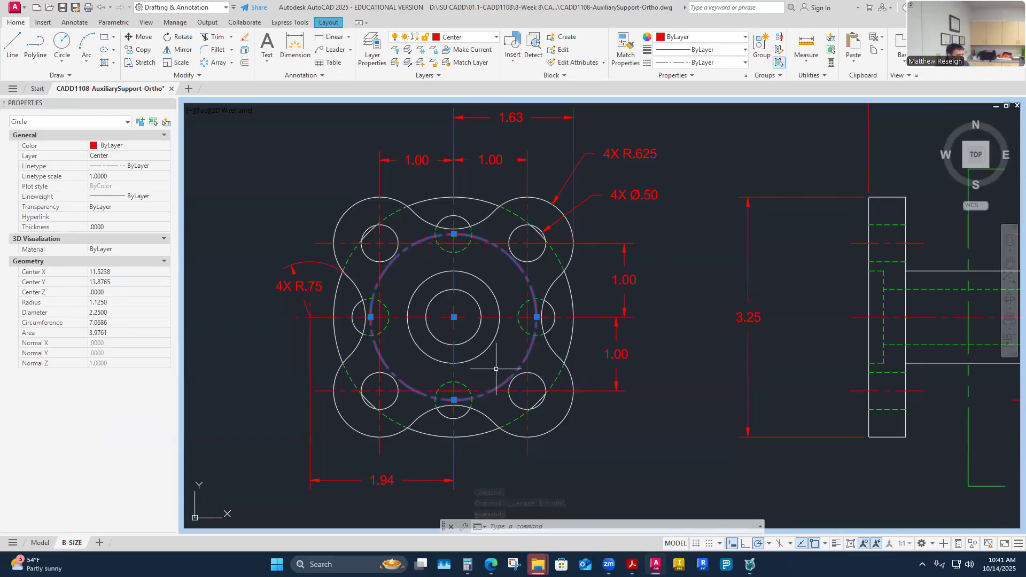
{"action": "left_click", "coordinate": [665, 391]}
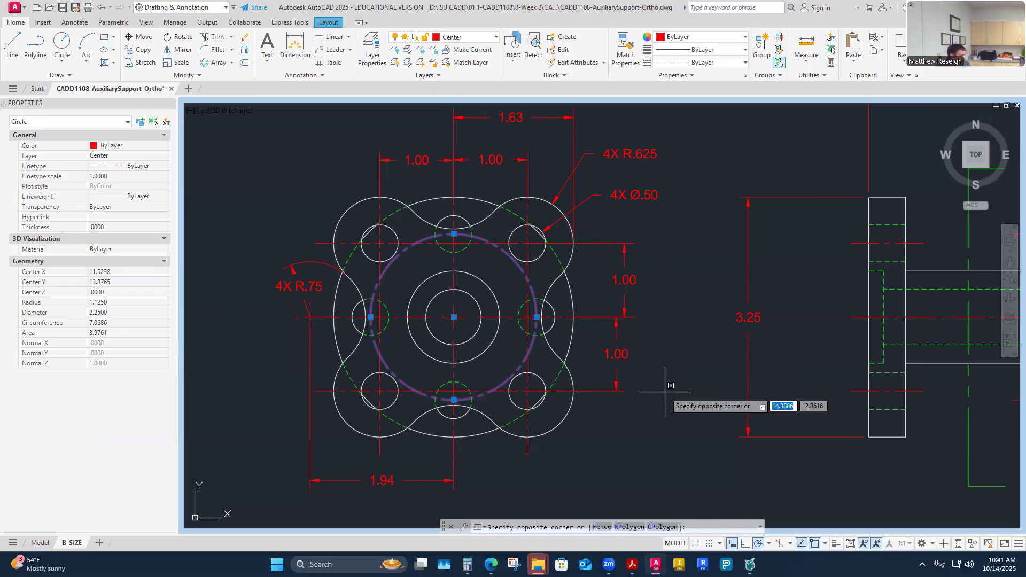
{"action": "key", "text": "Escape"}
{"action": "key", "text": "Escape"}
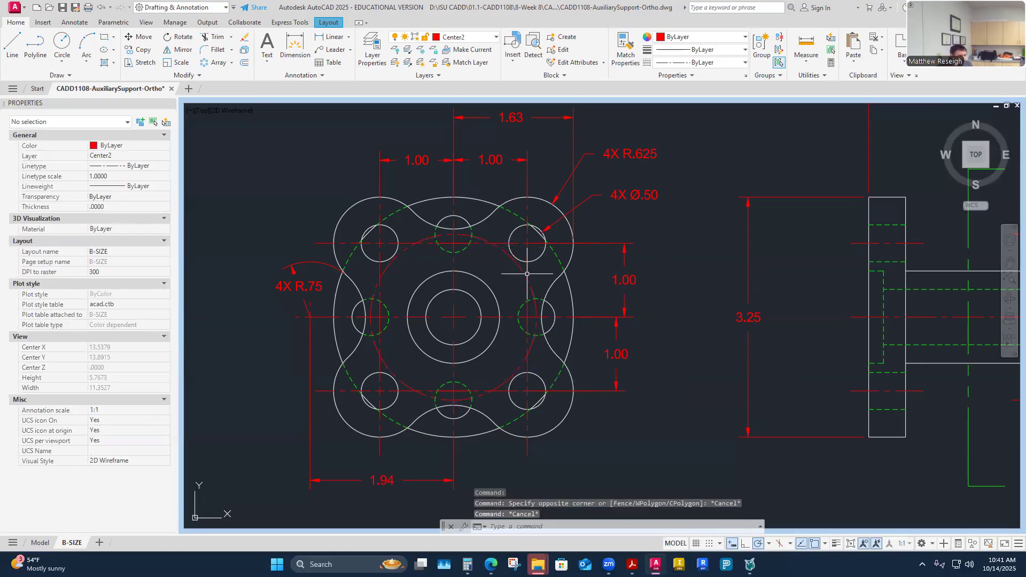
{"action": "left_click", "coordinate": [528, 243]}
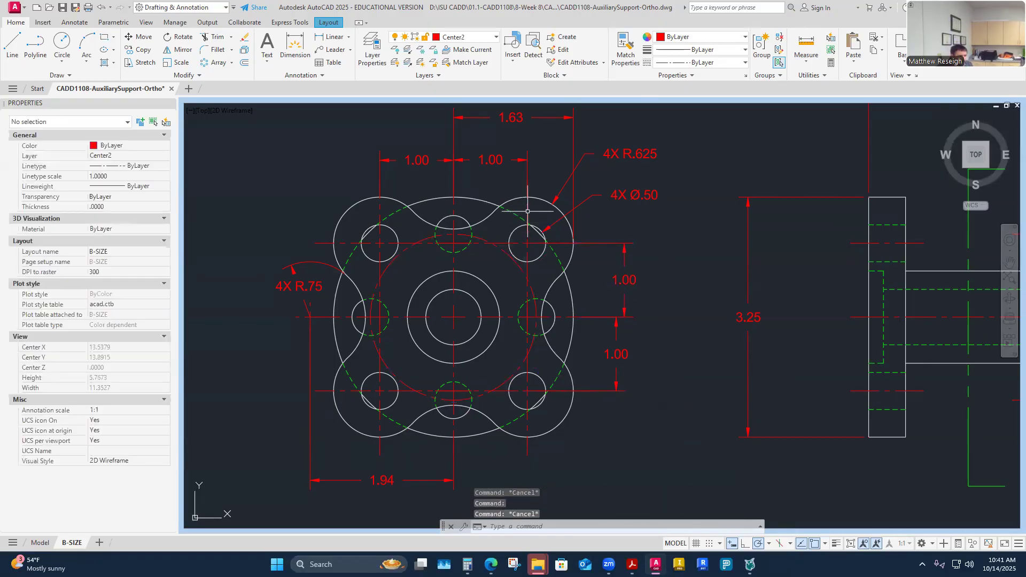
{"action": "left_click", "coordinate": [388, 250]}
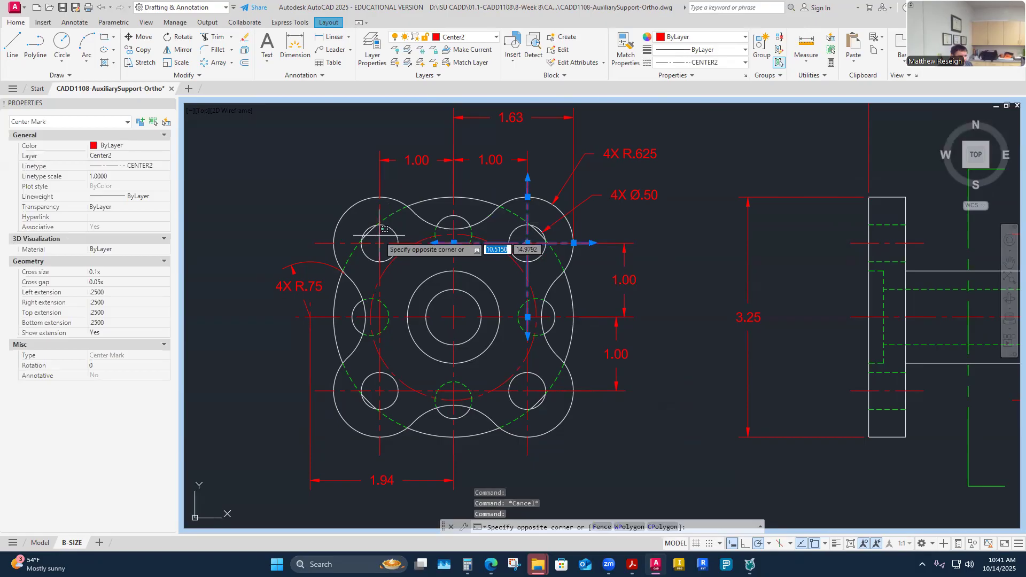
{"action": "key", "text": "Escape"}
{"action": "left_click", "coordinate": [382, 234]}
{"action": "key", "text": "Escape"}
{"action": "left_click", "coordinate": [380, 232]}
{"action": "left_click", "coordinate": [379, 385]}
{"action": "double_click", "coordinate": [380, 381]}
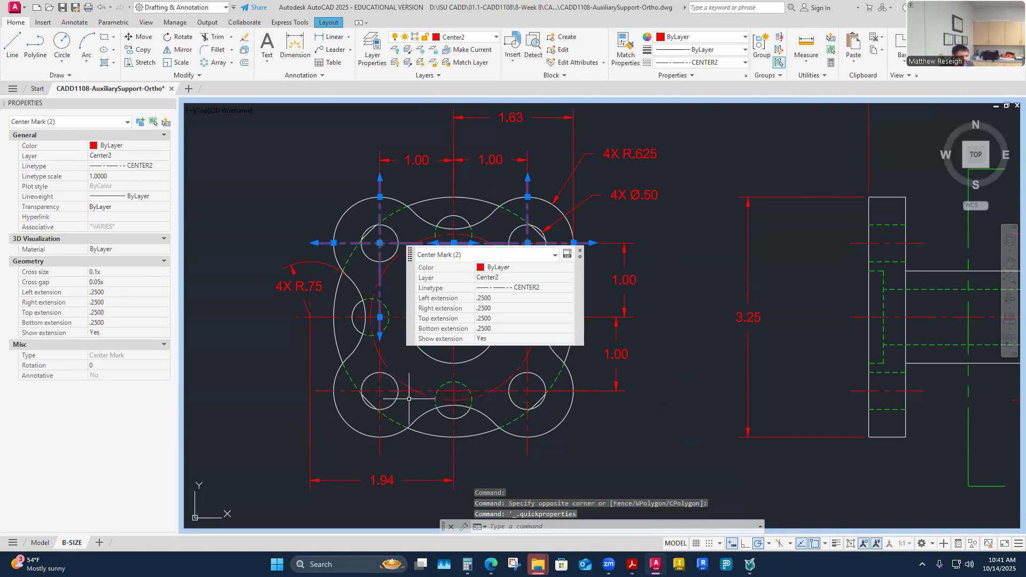
{"action": "key", "text": "Escape"}
- Move the center marks of the front view's four corner holes to the Center layer
{"action": "left_click", "coordinate": [380, 234]}
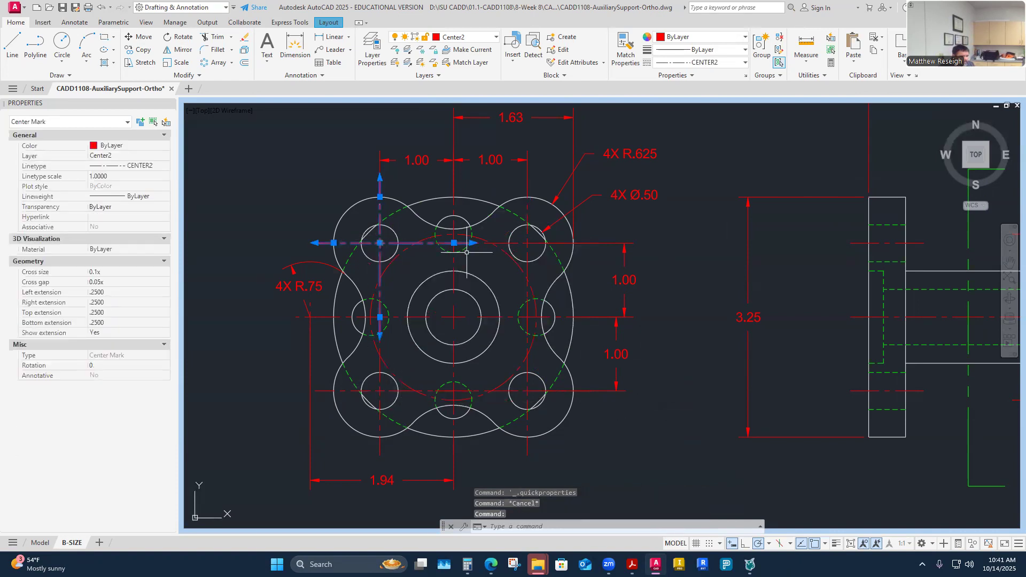
{"action": "left_click", "coordinate": [528, 236]}
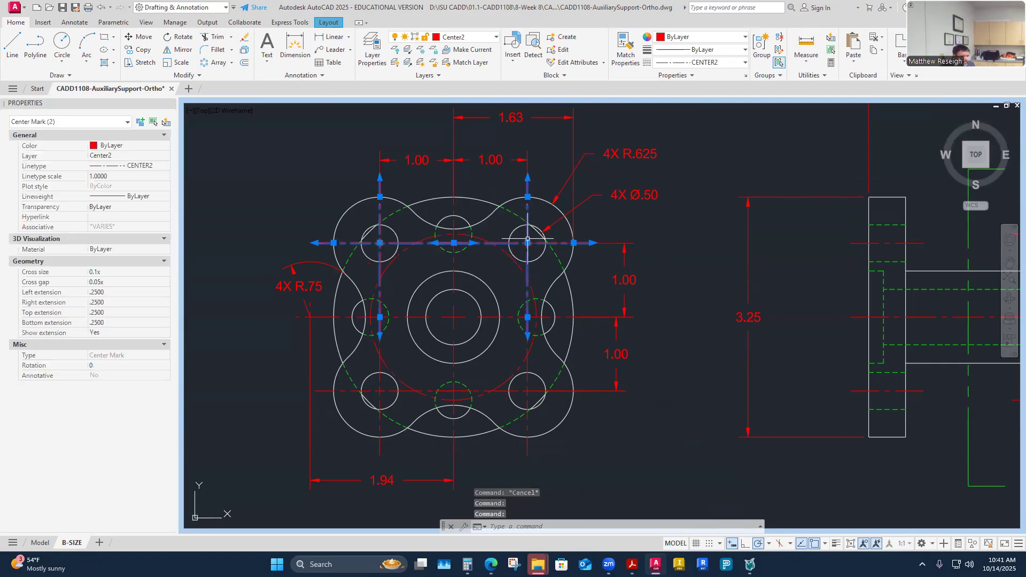
{"action": "left_click", "coordinate": [531, 396]}
{"action": "left_click", "coordinate": [523, 407]}
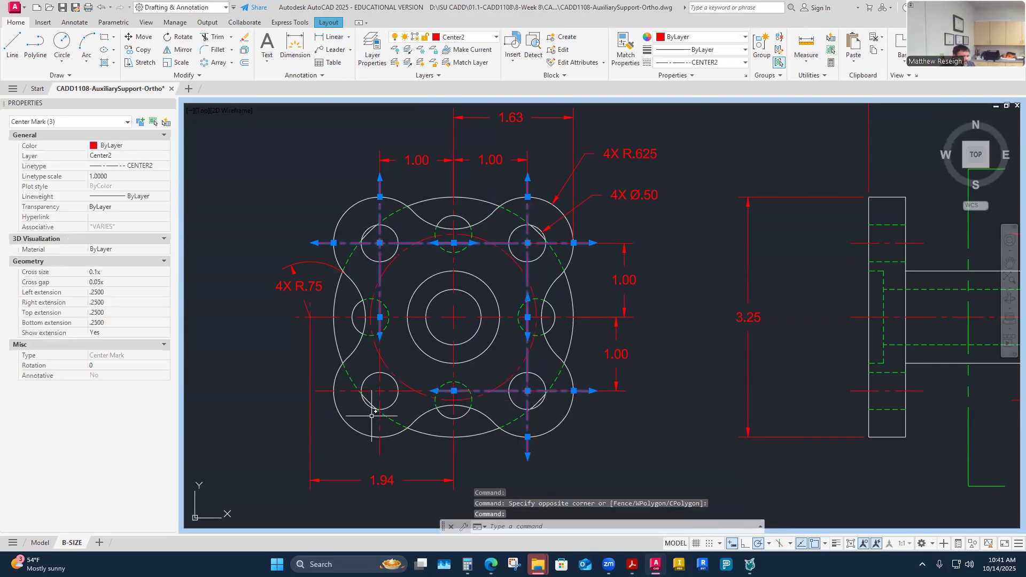
{"action": "left_click", "coordinate": [381, 403]}
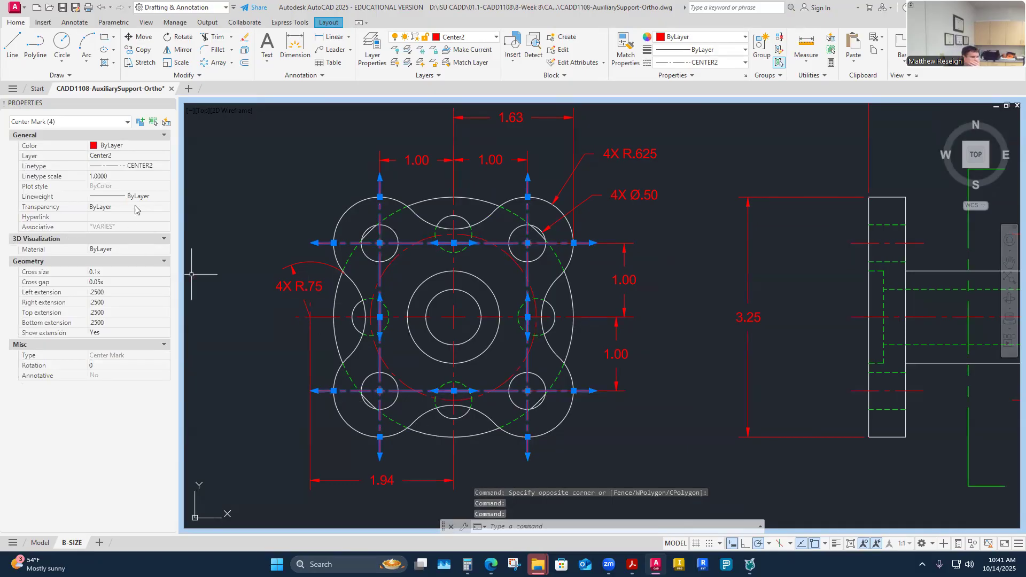
{"action": "left_click", "coordinate": [155, 158]}
{"action": "left_click", "coordinate": [166, 158]}
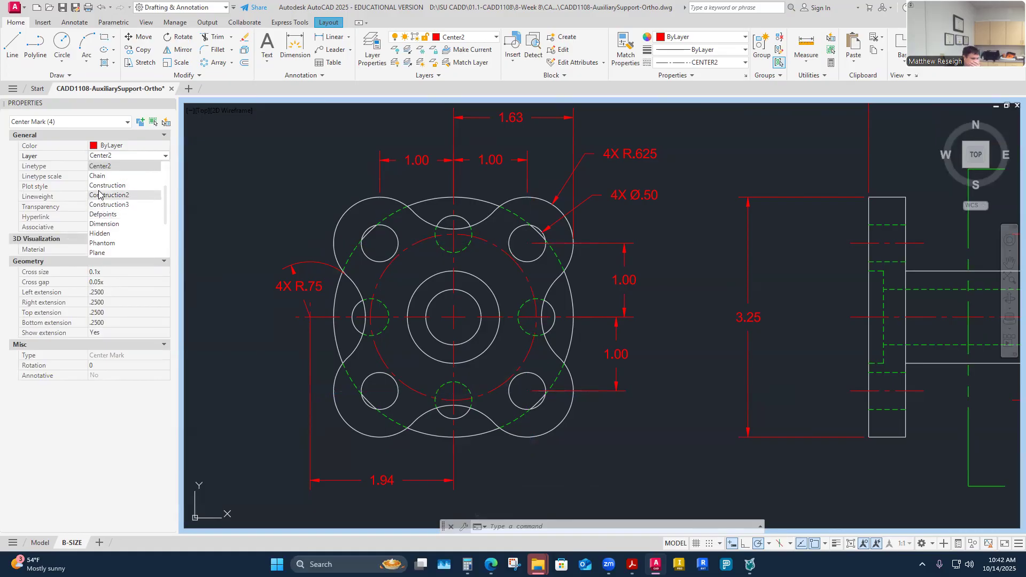
{"action": "scroll", "coordinate": [99, 204], "scroll_direction": "up", "scroll_amount": 2}
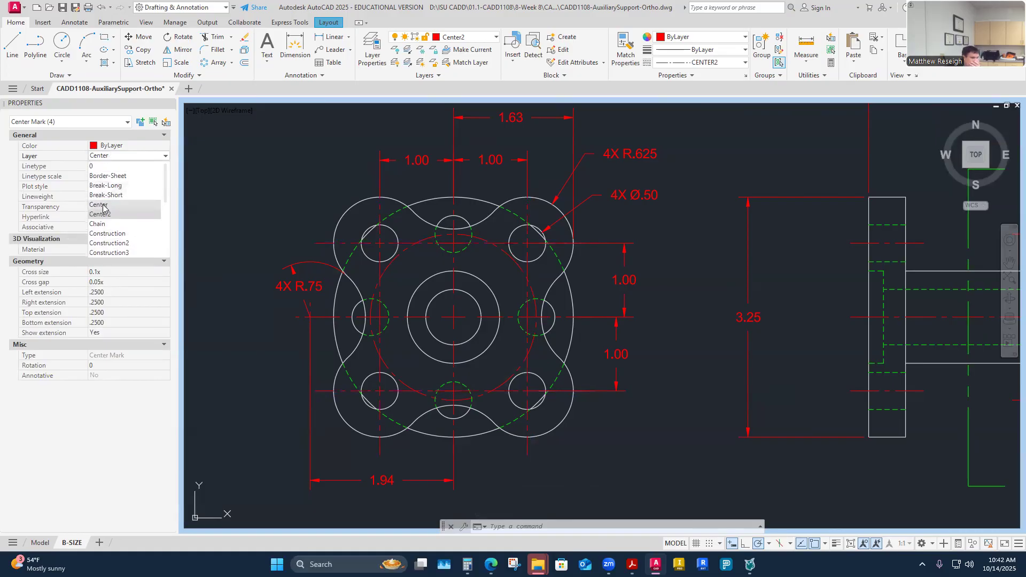
{"action": "left_click", "coordinate": [99, 205]}
{"action": "left_click", "coordinate": [301, 183]}
{"action": "key", "text": "Escape"}
{"action": "key", "text": "Escape"}
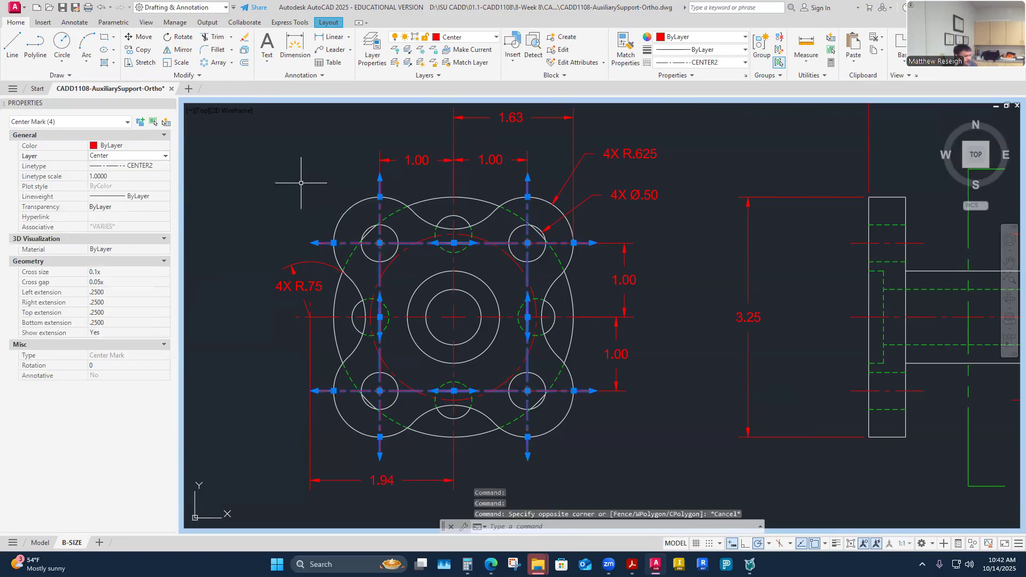
- Move the center mark of the R.75 arc, beside the front view, to the Center layer
{"action": "scroll", "coordinate": [286, 319], "scroll_direction": "up", "scroll_amount": 2}
{"action": "left_click", "coordinate": [307, 315]}
{"action": "left_click", "coordinate": [142, 157]}
{"action": "left_click", "coordinate": [166, 157]}
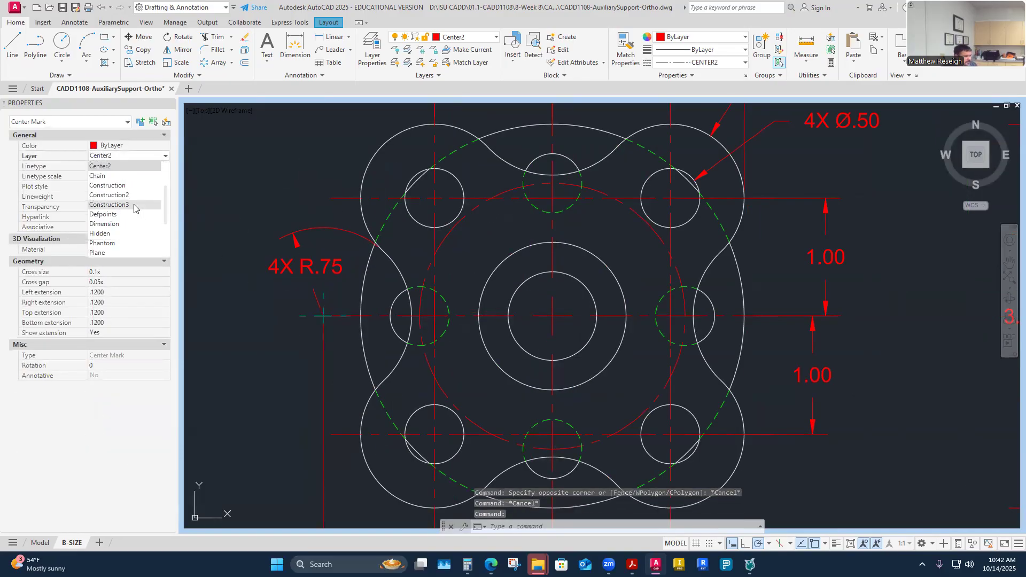
{"action": "left_click", "coordinate": [110, 188]}
{"action": "key", "text": "Escape"}
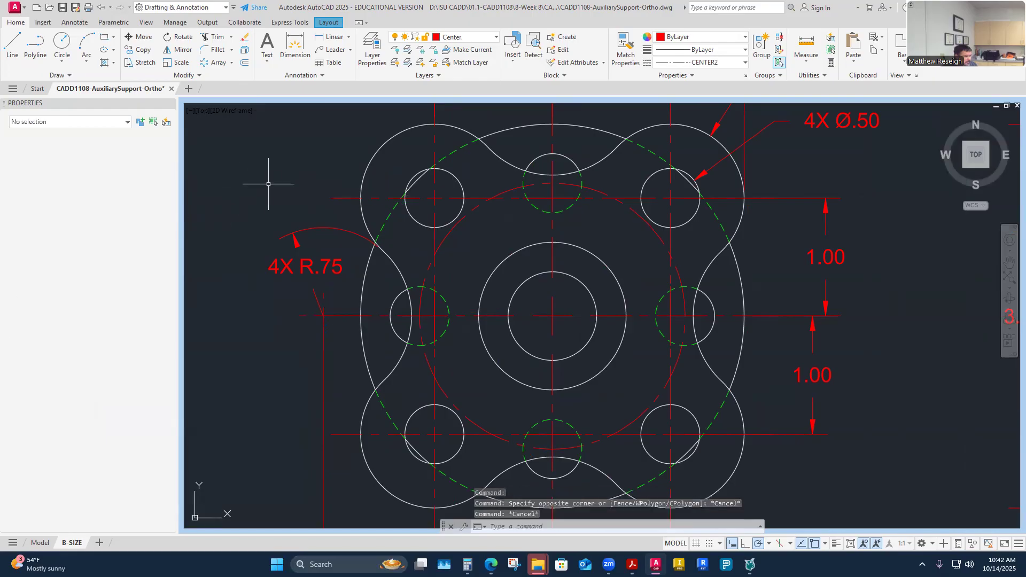
- Make Center the current layer
{"action": "scroll", "coordinate": [270, 259], "scroll_direction": "down", "scroll_amount": 5}
{"action": "scroll", "coordinate": [270, 259], "scroll_direction": "up", "scroll_amount": 4}
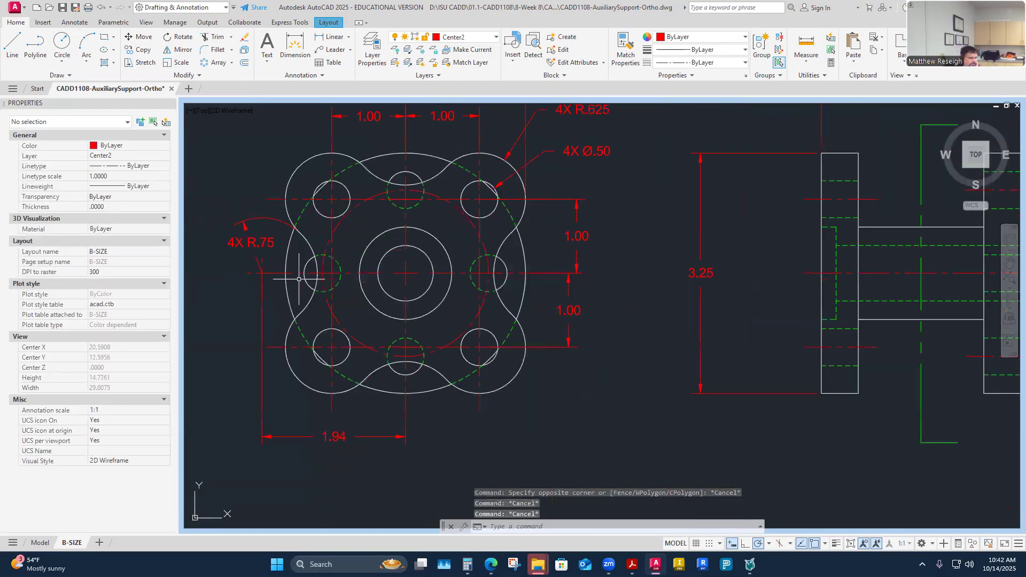
{"action": "left_click", "coordinate": [495, 37]}
{"action": "left_click", "coordinate": [452, 102]}
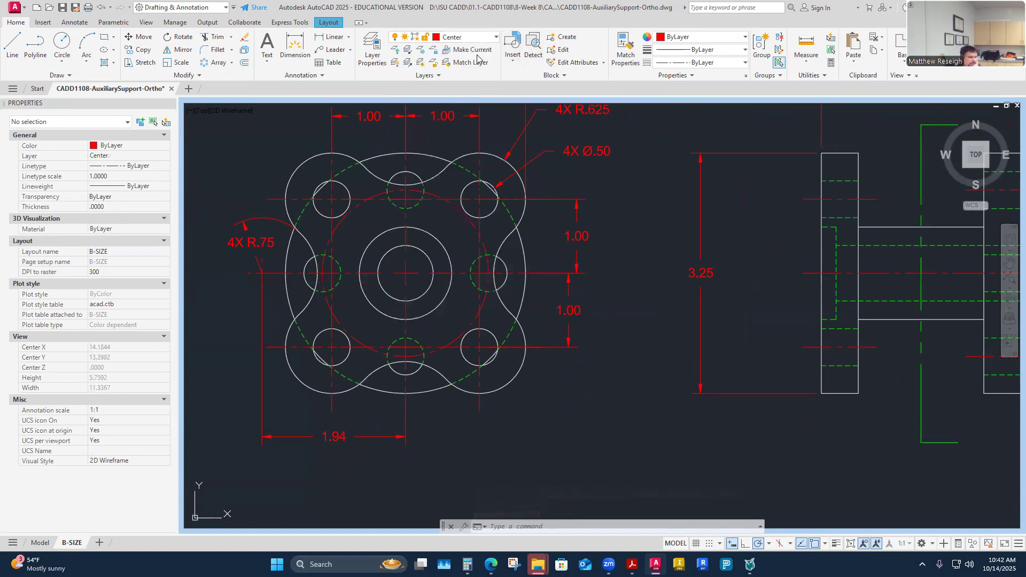
- Toggle the Center2 layer off and back on to check which objects are still on it
{"action": "left_click", "coordinate": [495, 37]}
{"action": "left_click", "coordinate": [397, 113]}
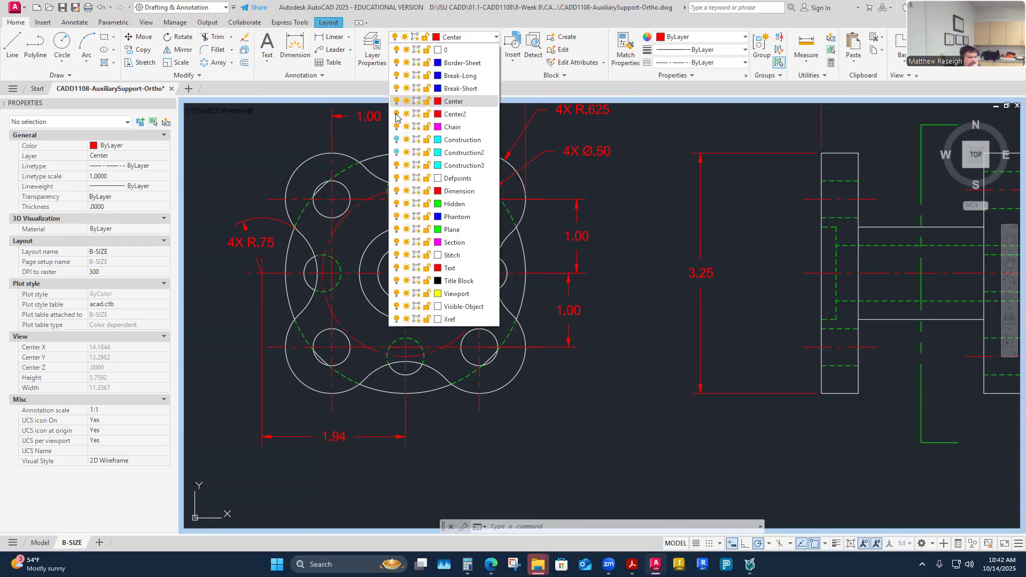
{"action": "left_click", "coordinate": [397, 114]}
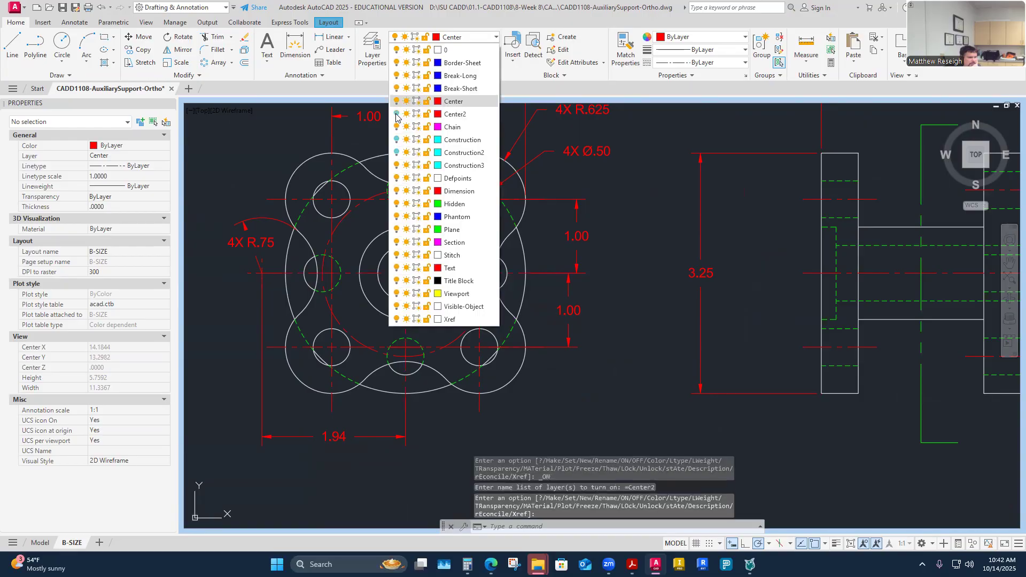
{"action": "left_click", "coordinate": [635, 377]}
{"action": "key", "text": "Escape"}
{"action": "key", "text": "Escape"}
- Move the large center mark through the middle of the front view to the Center layer
{"action": "left_click", "coordinate": [430, 273]}
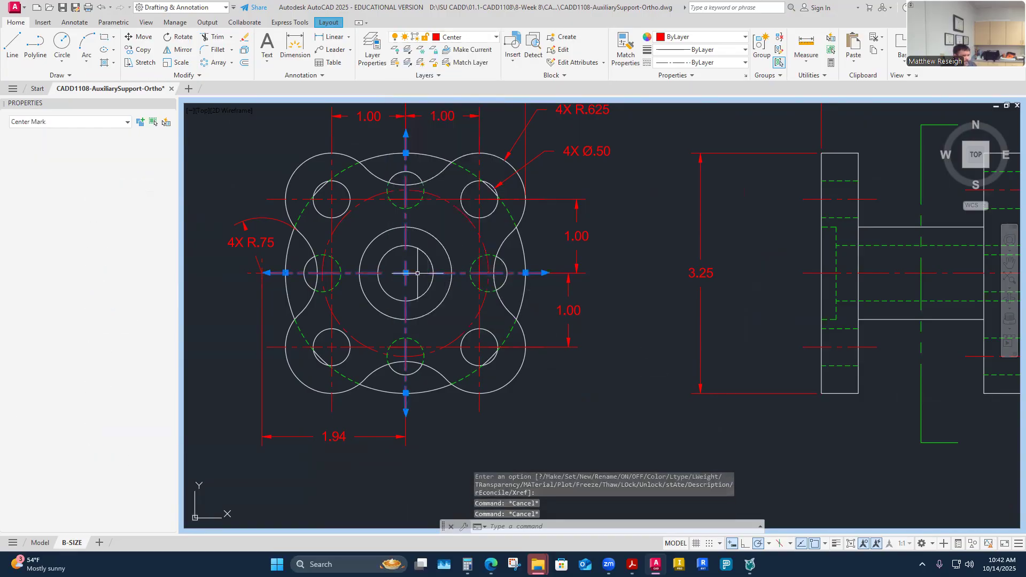
{"action": "left_click", "coordinate": [154, 157]}
{"action": "left_click", "coordinate": [165, 156]}
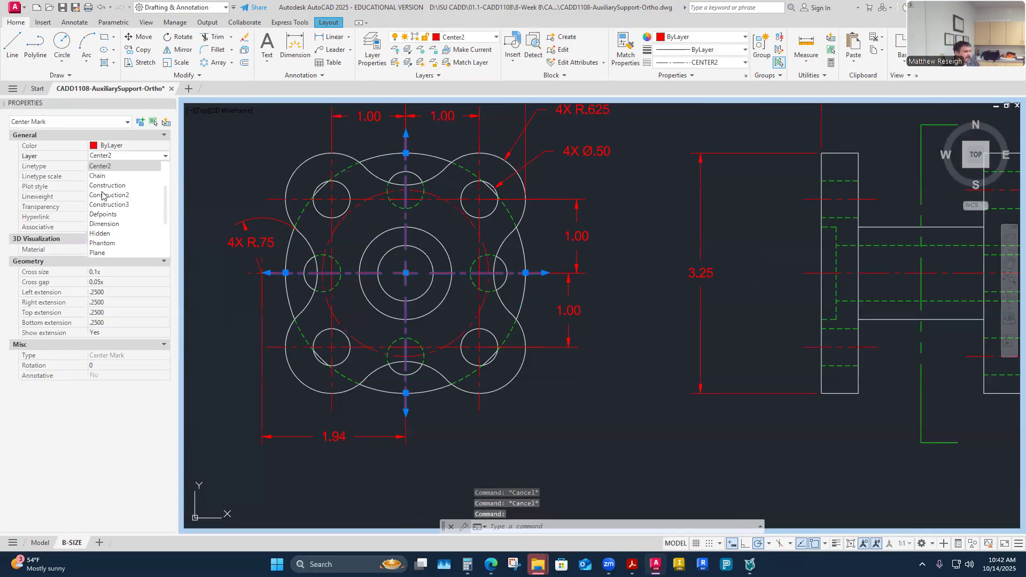
{"action": "left_click", "coordinate": [98, 206]}
{"action": "left_click", "coordinate": [209, 165]}
{"action": "key", "text": "Escape"}
{"action": "key", "text": "Escape"}
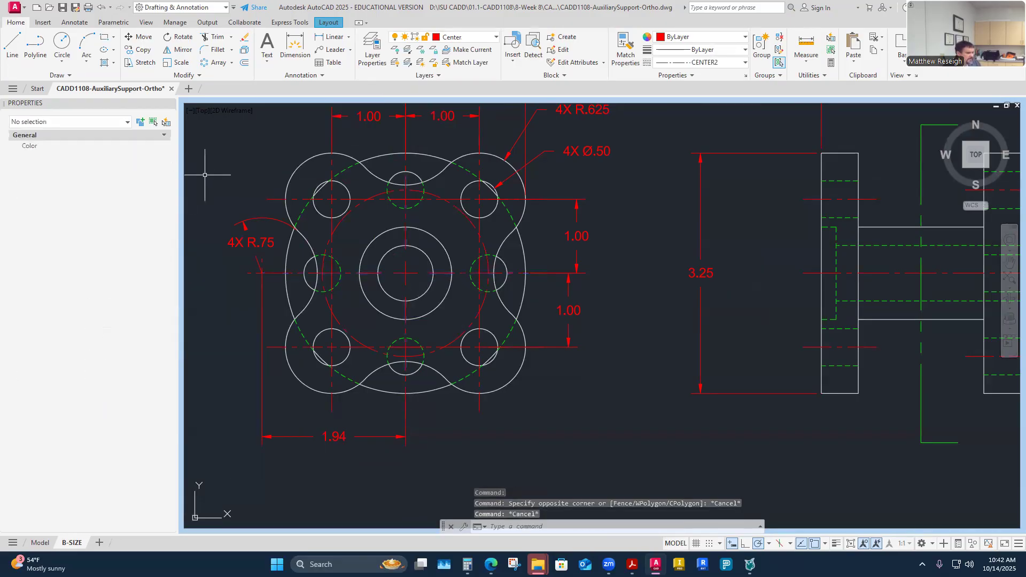
- Delete the Center2 layer from the drawing and close the layer manager
{"action": "left_click", "coordinate": [381, 63]}
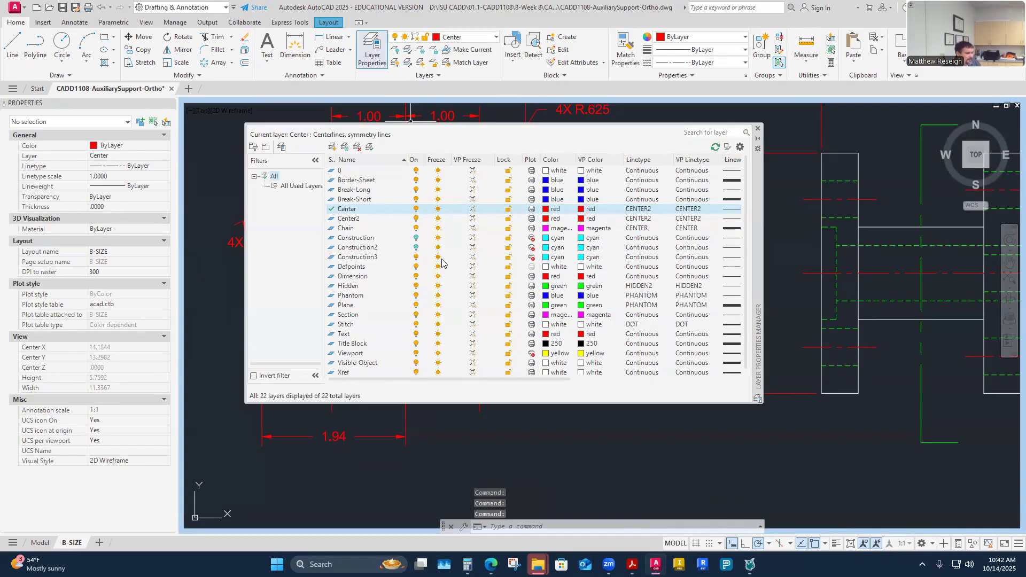
{"action": "left_click", "coordinate": [352, 221]}
{"action": "key", "text": "Delete"}
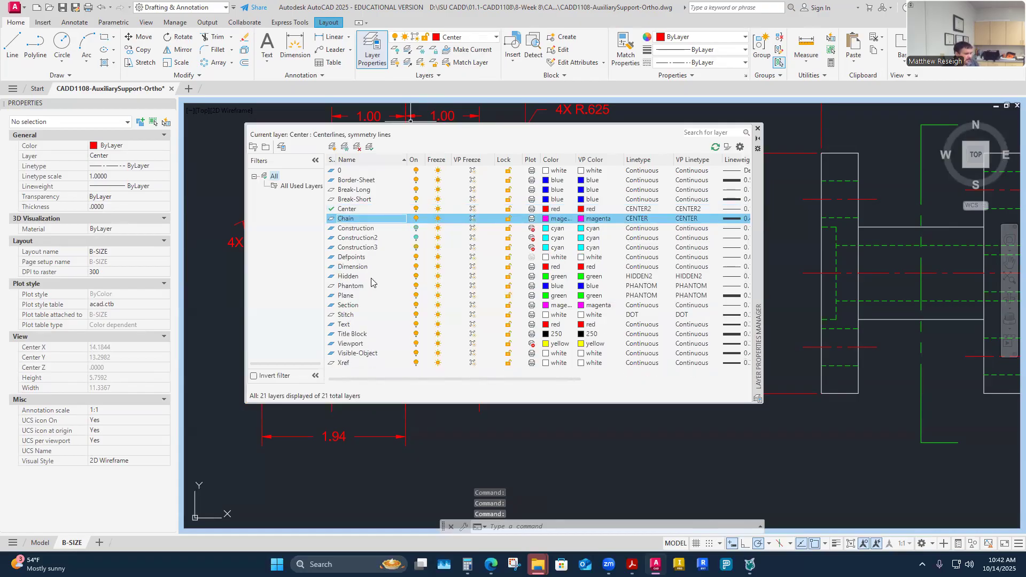
{"action": "left_click", "coordinate": [758, 128]}
{"action": "left_click", "coordinate": [605, 466]}
{"action": "key", "text": "Escape"}
{"action": "scroll", "coordinate": [599, 411], "scroll_direction": "down", "scroll_amount": 2}
{"action": "scroll", "coordinate": [507, 279], "scroll_direction": "up", "scroll_amount": 2}
{"action": "scroll", "coordinate": [508, 279], "scroll_direction": "down", "scroll_amount": 2}
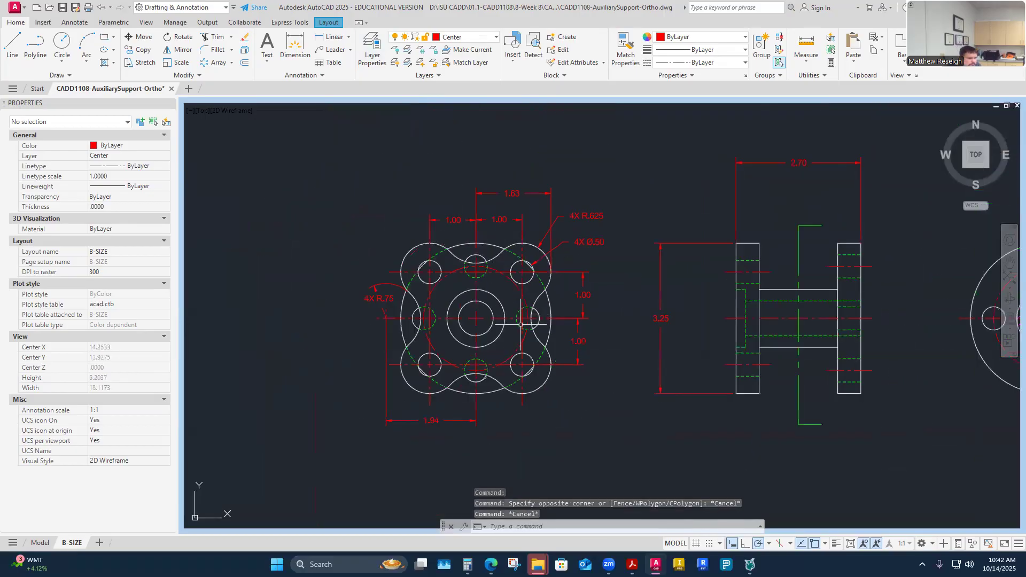
- Add a diameter dimension to the innermost center circle of the front view, placing its text below the view's lower-right lobe
{"action": "scroll", "coordinate": [478, 335], "scroll_direction": "up", "scroll_amount": 2}
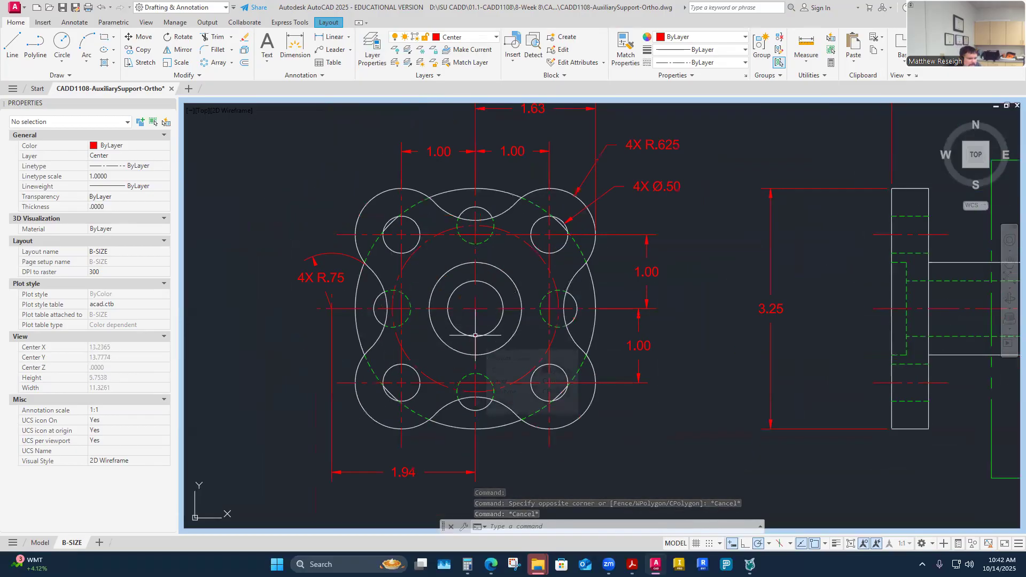
{"action": "mouse_move", "coordinate": [475, 354]}
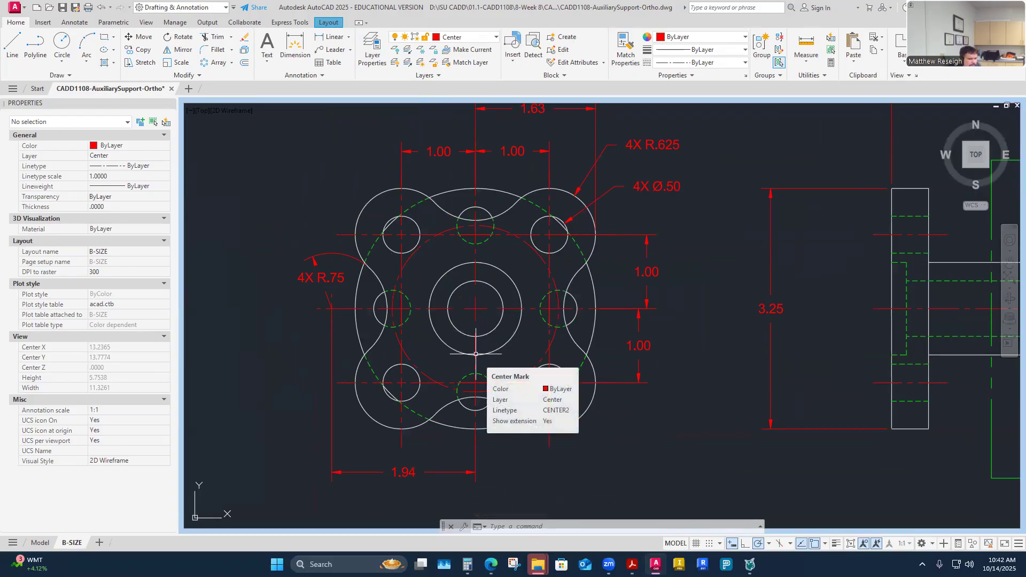
{"action": "scroll", "coordinate": [460, 310], "scroll_direction": "down", "scroll_amount": 3}
{"action": "scroll", "coordinate": [456, 303], "scroll_direction": "up", "scroll_amount": 1}
{"action": "scroll", "coordinate": [456, 303], "scroll_direction": "up", "scroll_amount": 2}
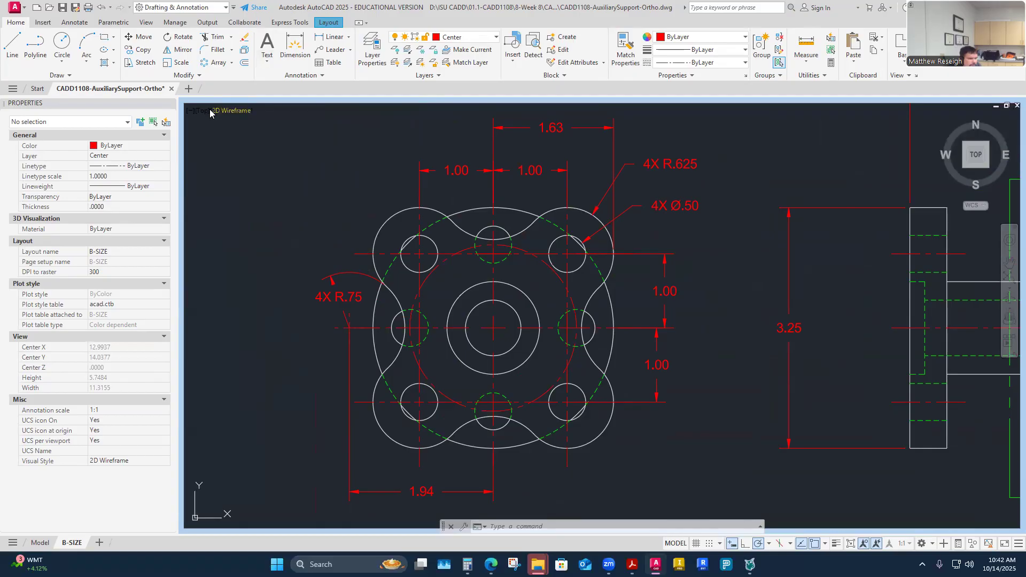
{"action": "left_click", "coordinate": [75, 23]}
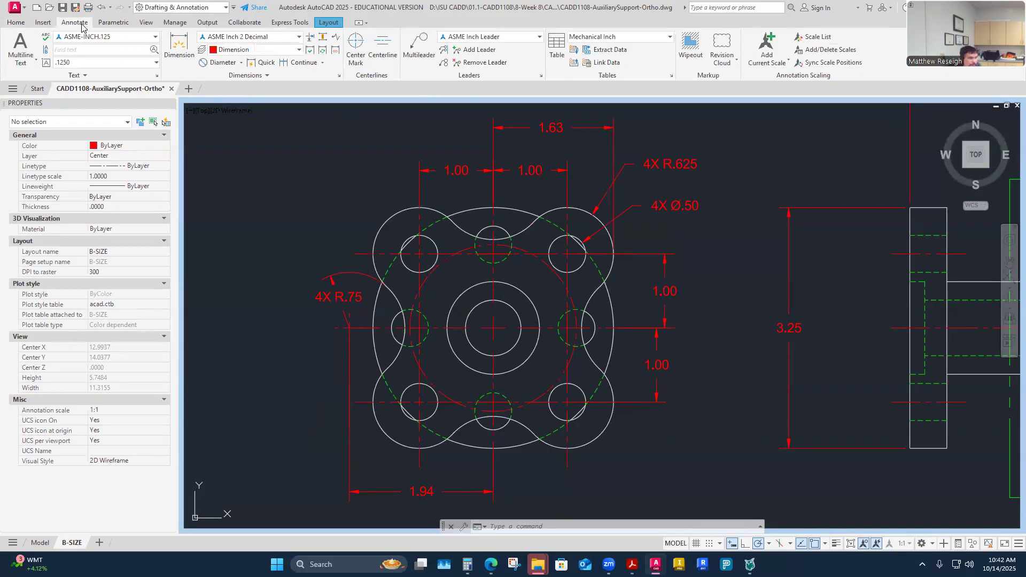
{"action": "left_click", "coordinate": [215, 62]}
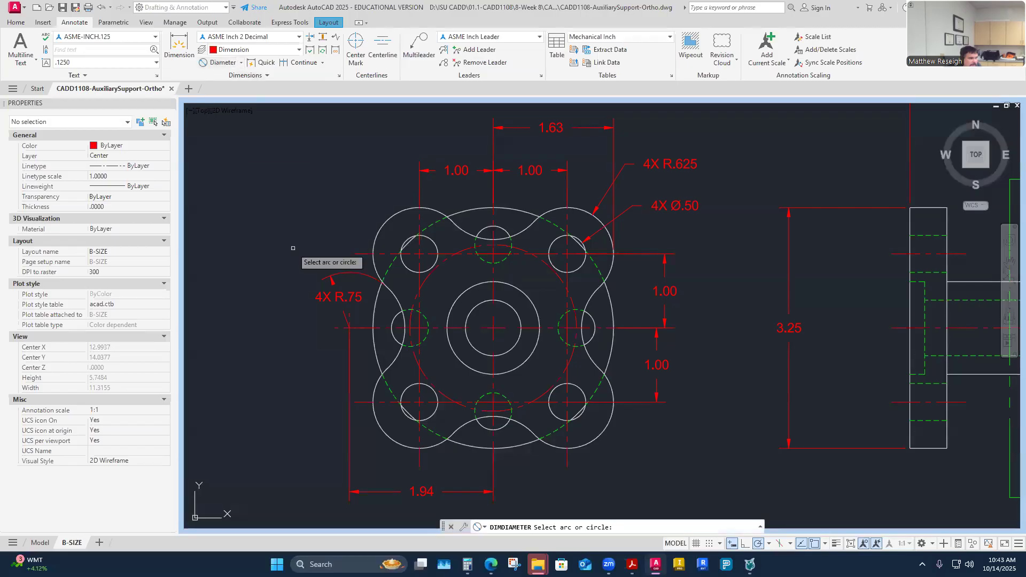
{"action": "left_click", "coordinate": [512, 308]}
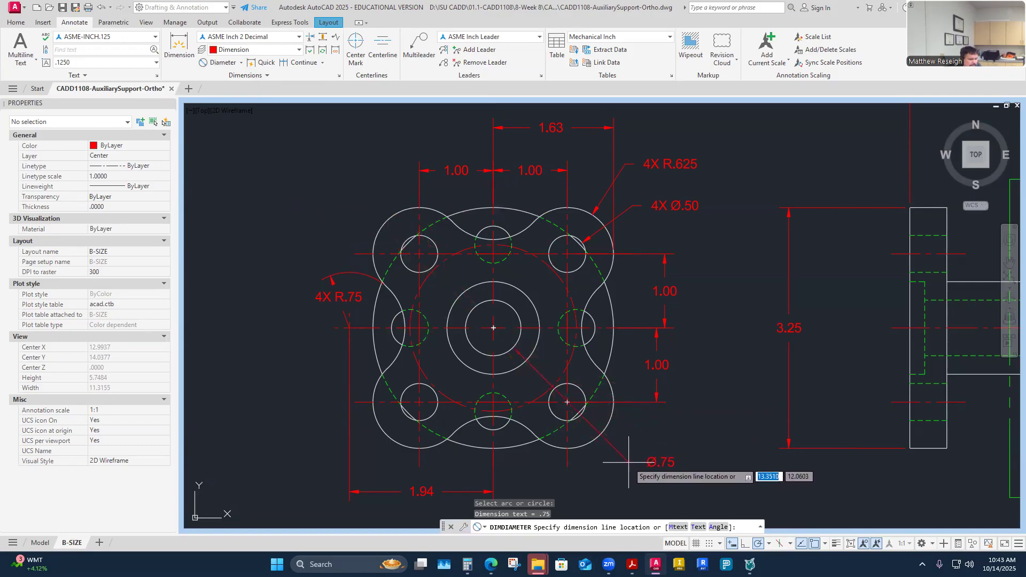
{"action": "left_click", "coordinate": [616, 452]}
- Append THRU ALL to the center hole's diameter dimension text and start a second line
{"action": "scroll", "coordinate": [616, 452], "scroll_direction": "down", "scroll_amount": 2}
{"action": "scroll", "coordinate": [631, 406], "scroll_direction": "up", "scroll_amount": 5}
{"action": "left_click", "coordinate": [635, 362]}
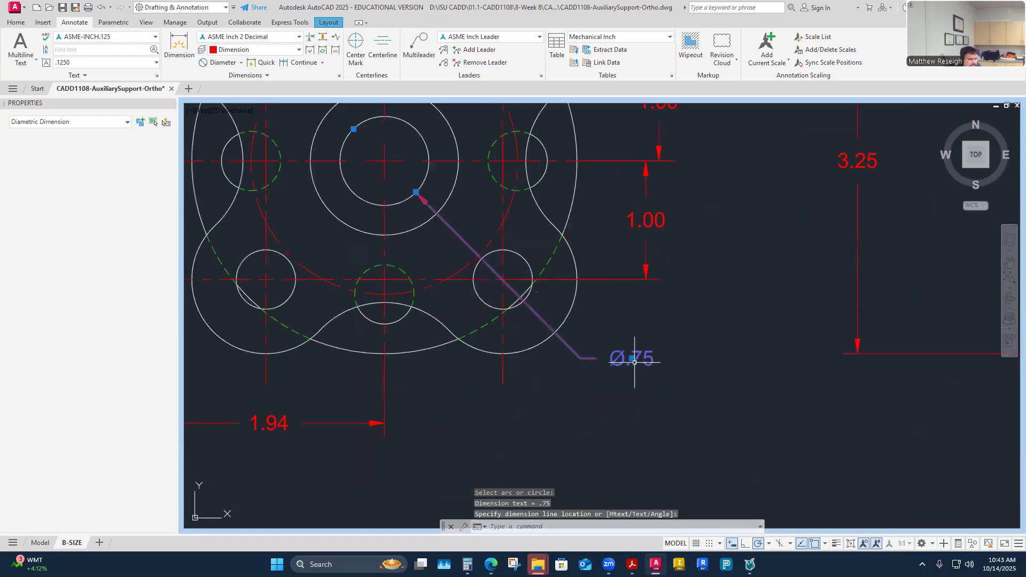
{"action": "double_click", "coordinate": [631, 362]}
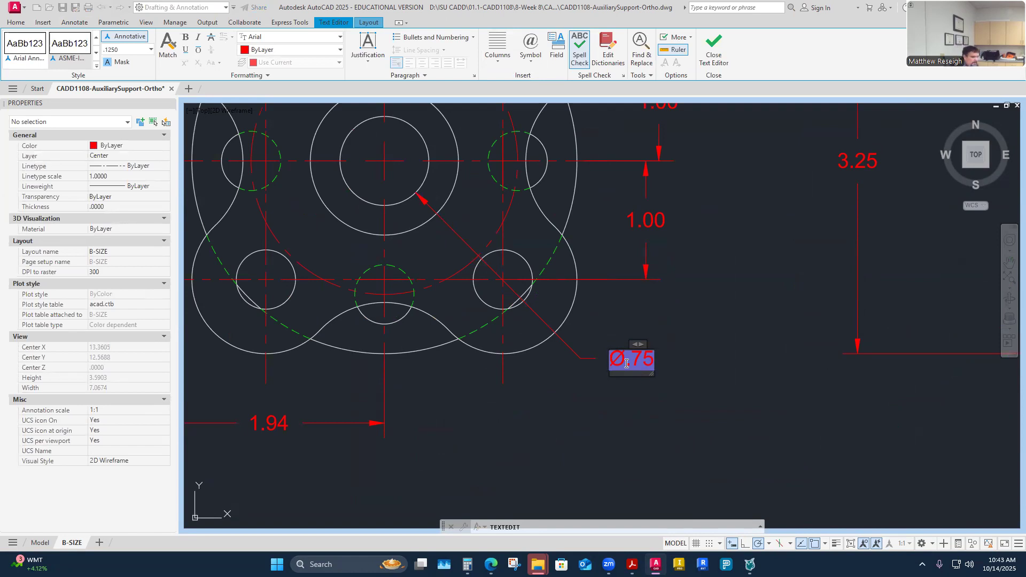
{"action": "type", "text": "THRU ALL"}
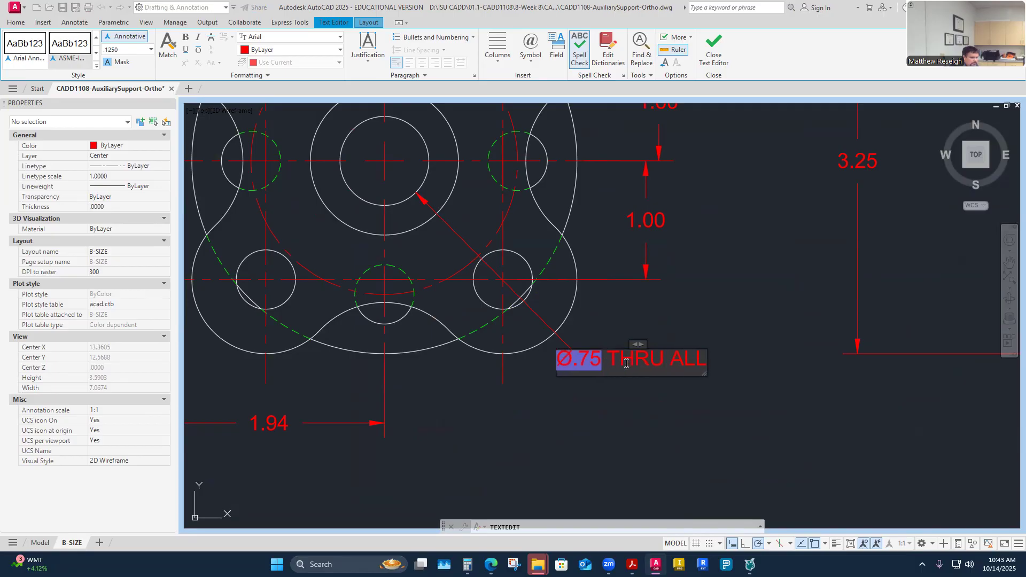
{"action": "key", "text": "Return"}
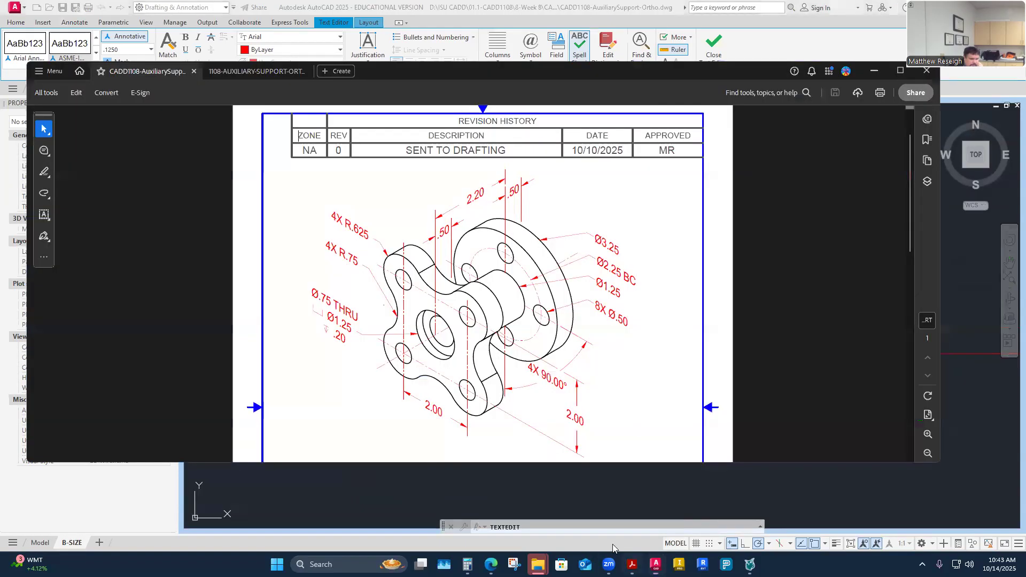
- Check the hole callout in the reference PDF and, back in AutoCAD, add Ø1.25 and .20 on separate lines below THRU ALL
{"action": "left_click", "coordinate": [632, 564]}
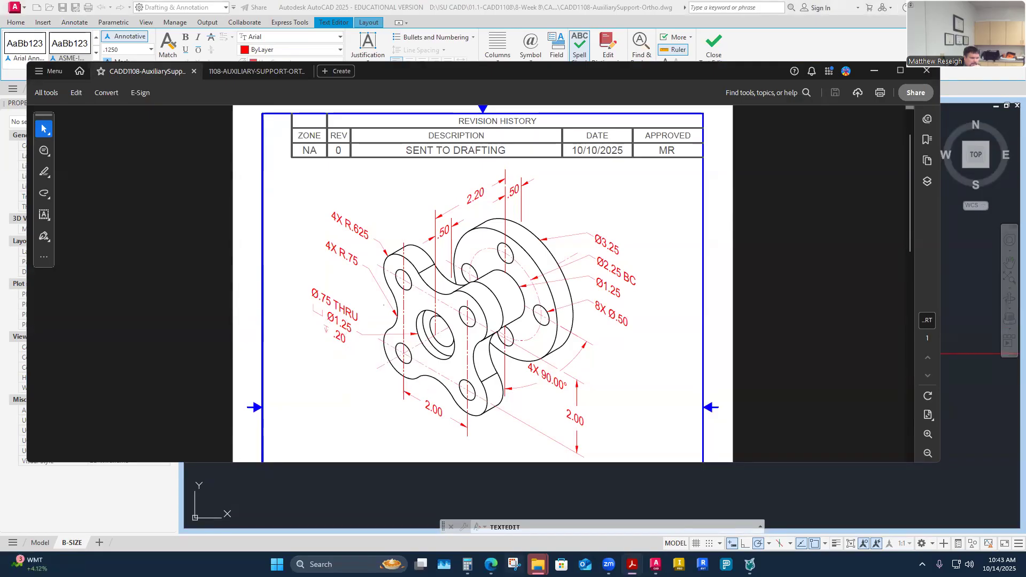
{"action": "mouse_move", "coordinate": [655, 565]}
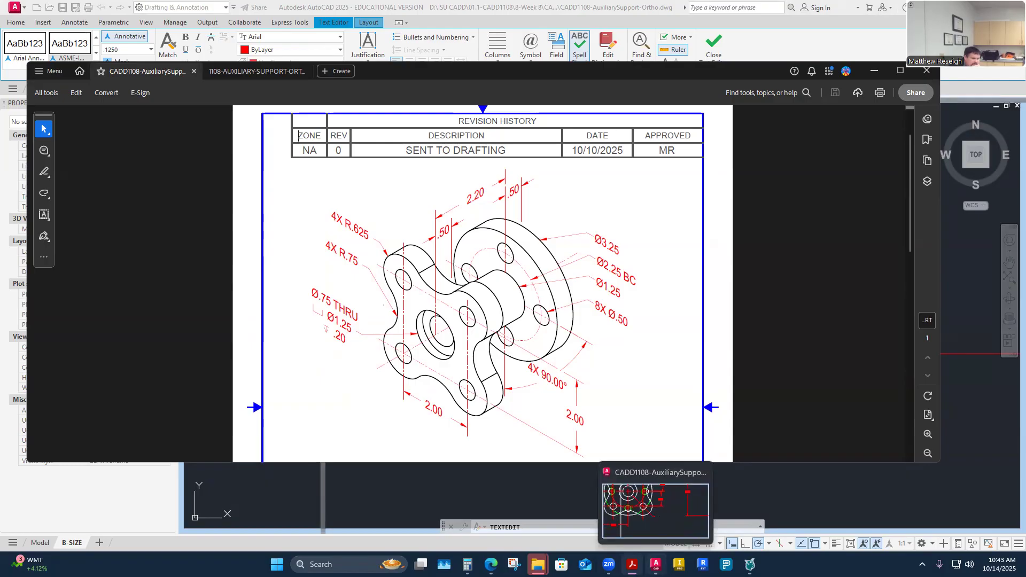
{"action": "left_click", "coordinate": [655, 510]}
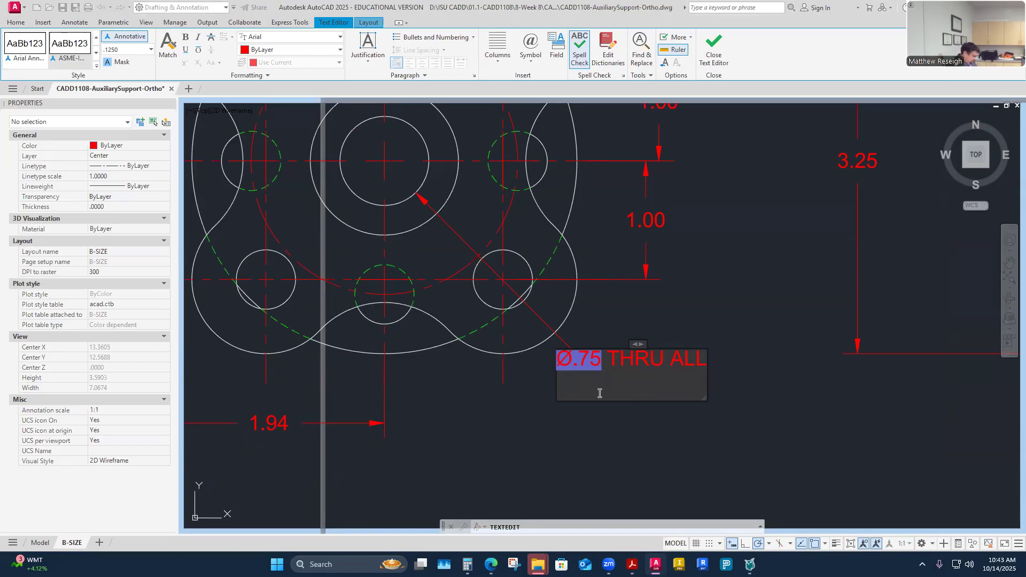
{"action": "left_click", "coordinate": [530, 51]}
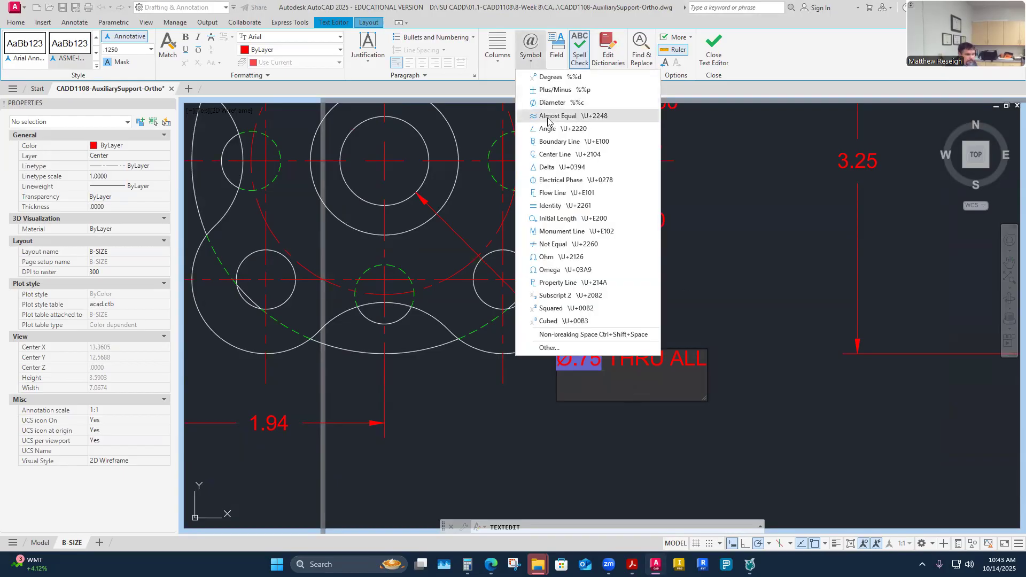
{"action": "left_click", "coordinate": [540, 103]}
{"action": "type", "text": "1.25"}
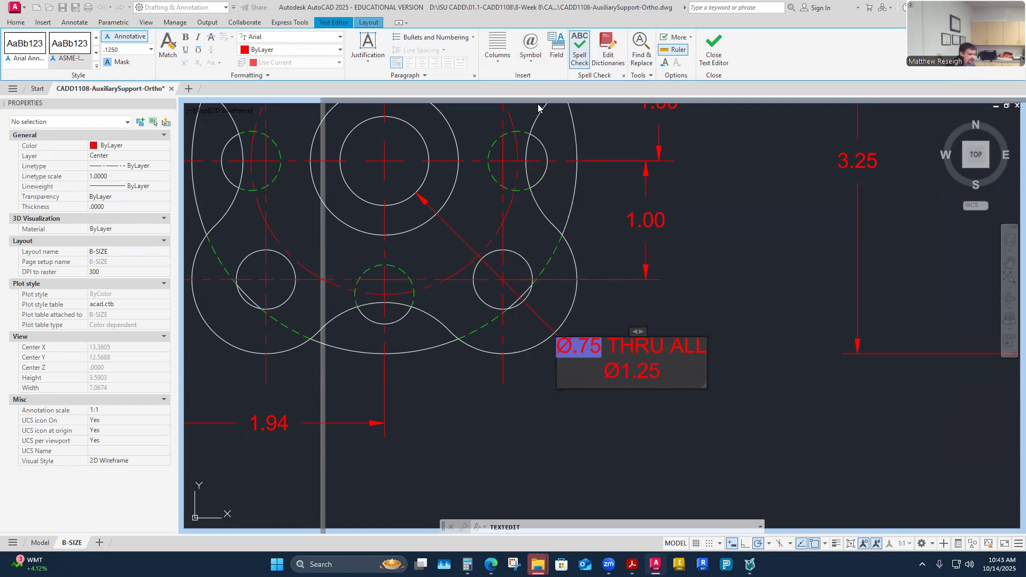
{"action": "key", "text": "Return"}
{"action": "type", "text": ".20"}
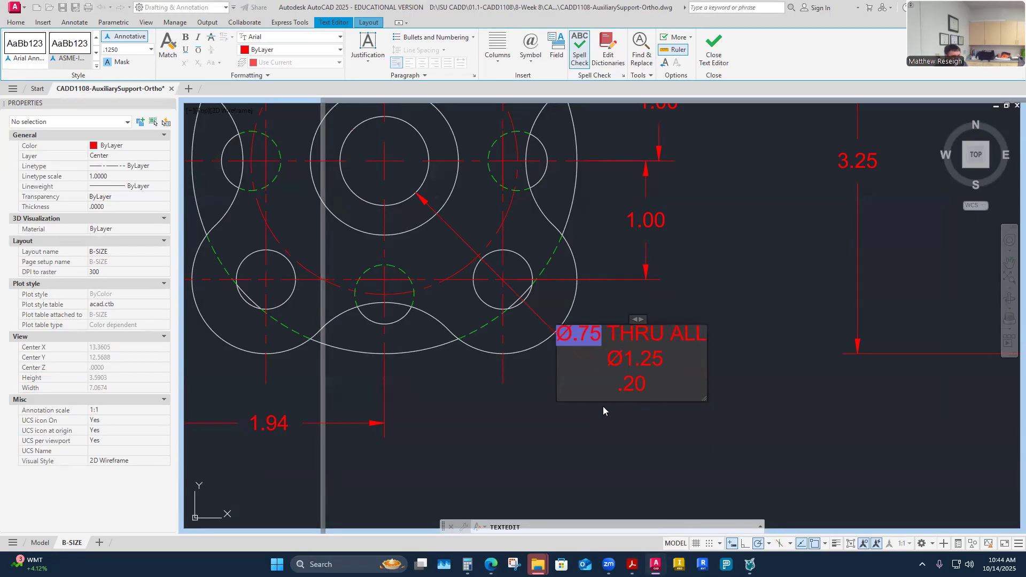
- Insert the counterbore symbol from the GDT font's character map ahead of Ø1.25 in the dimension text
{"action": "left_click", "coordinate": [532, 62]}
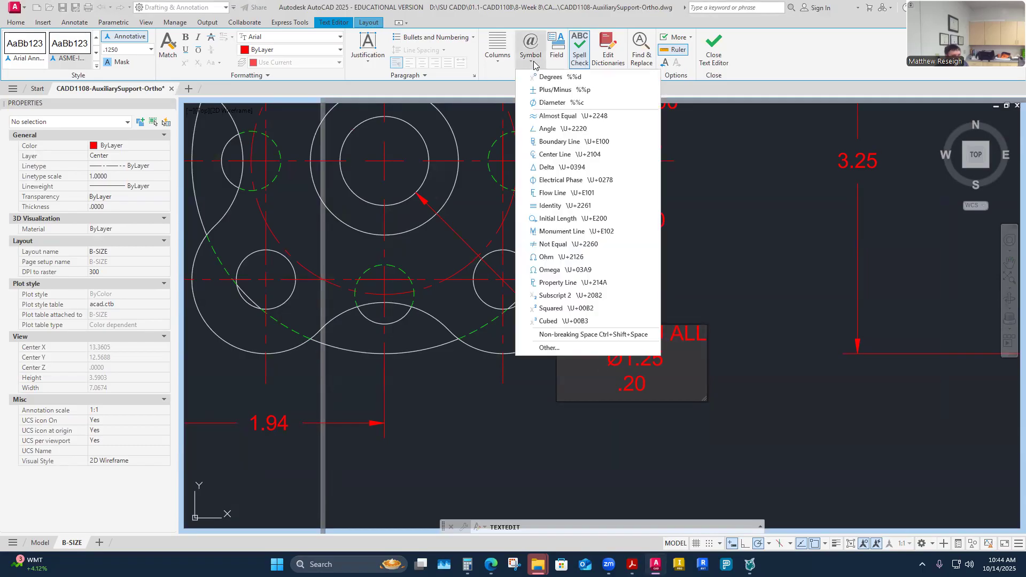
{"action": "left_click", "coordinate": [547, 349]}
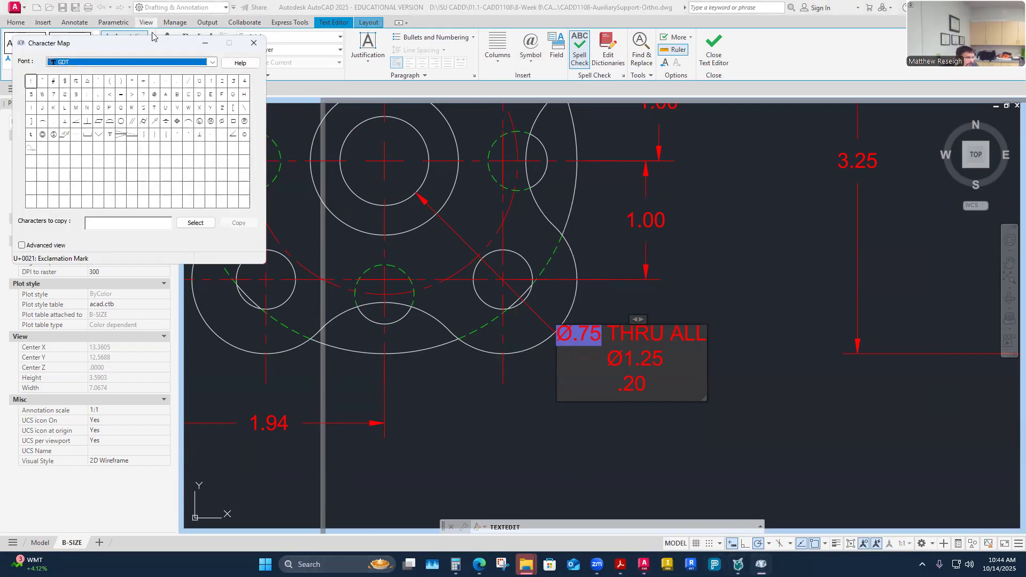
{"action": "left_click_drag", "start_coordinate": [152, 47], "coordinate": [242, 77]}
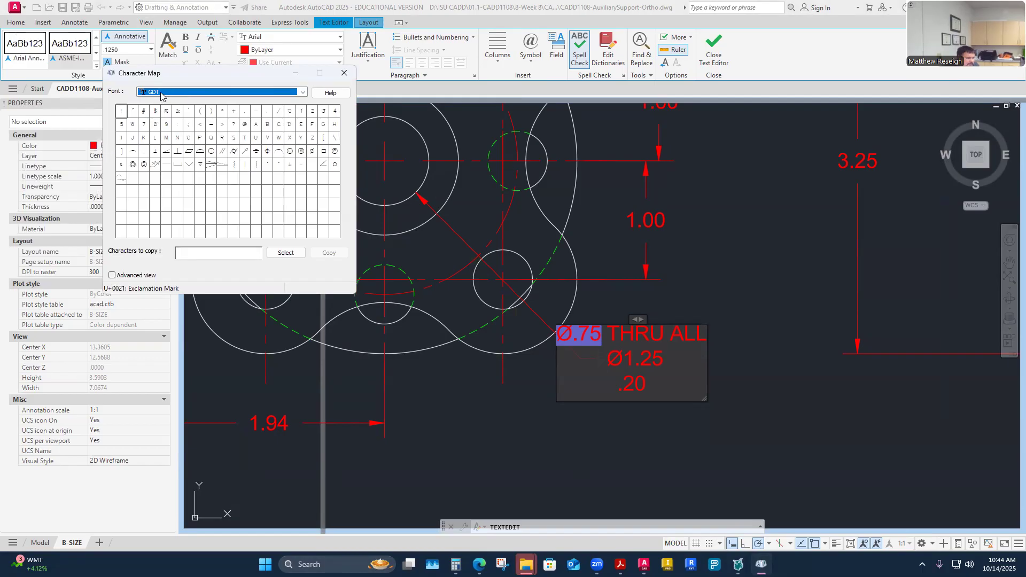
{"action": "left_click", "coordinate": [177, 164]}
{"action": "left_click", "coordinate": [286, 252]}
{"action": "left_click", "coordinate": [329, 253]}
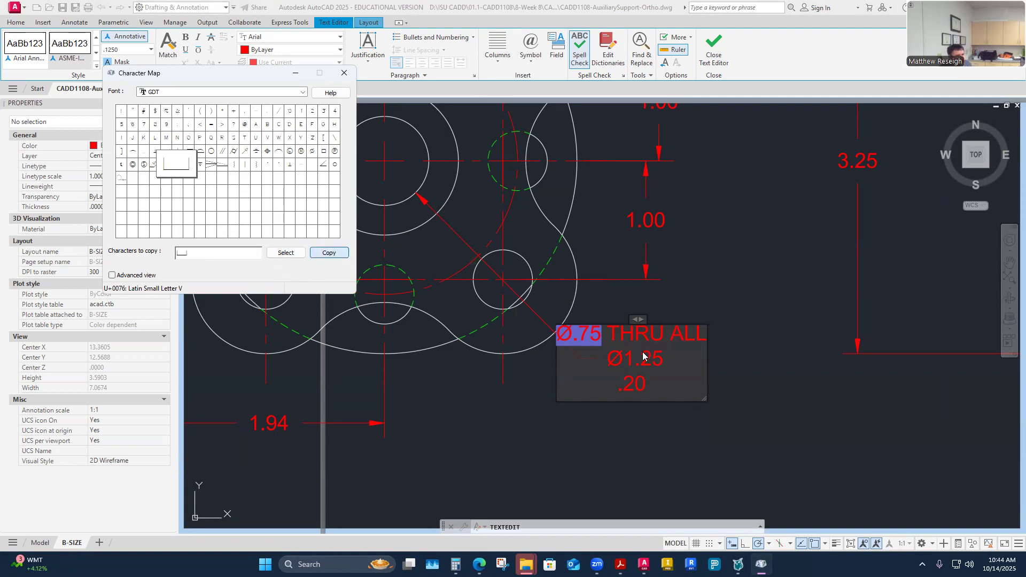
{"action": "left_click", "coordinate": [596, 361]}
{"action": "key", "text": "ctrl+v"}
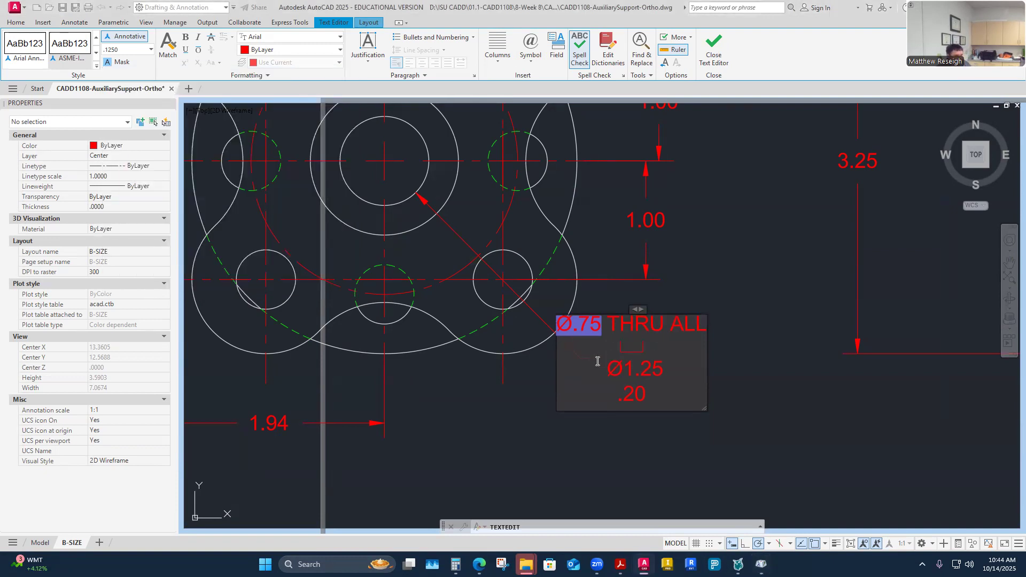
- Bring the counterbore symbol onto the same line as Ø1.25 and adjust the spacing between them
{"action": "left_click", "coordinate": [672, 346]}
{"action": "key", "text": "Delete"}
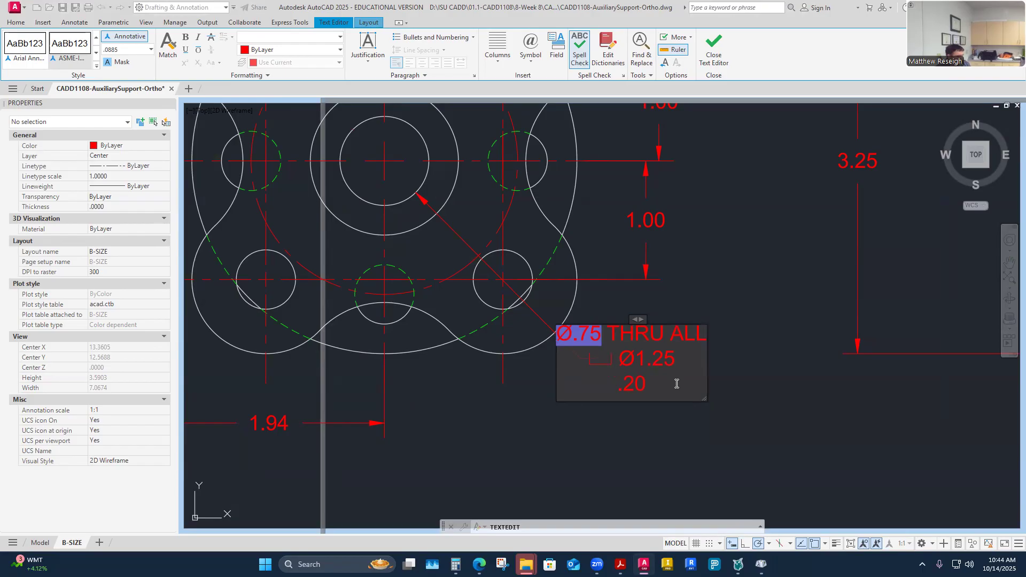
{"action": "key", "text": "Delete"}
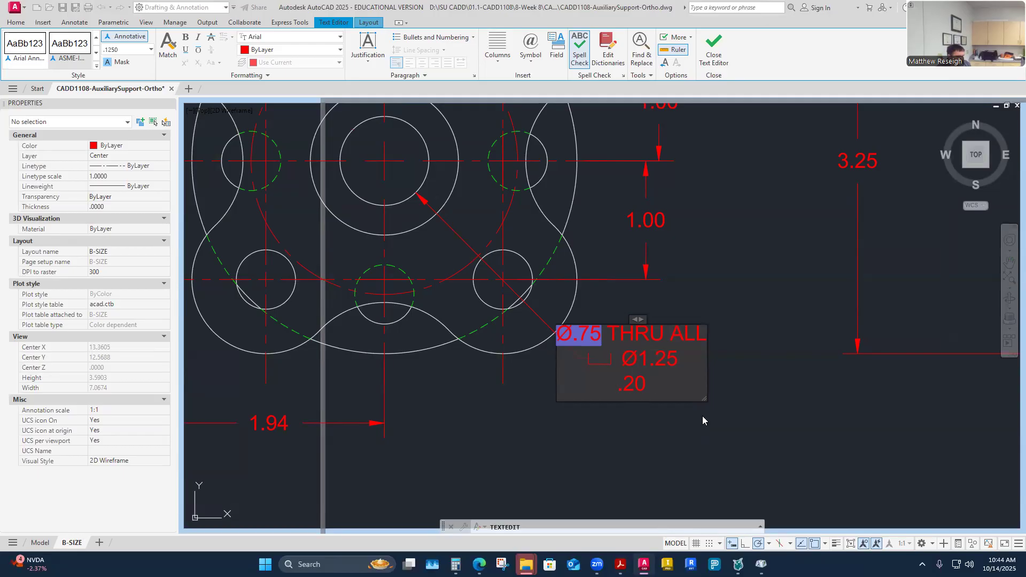
{"action": "left_click", "coordinate": [622, 362]}
{"action": "key", "text": "BackSpace"}
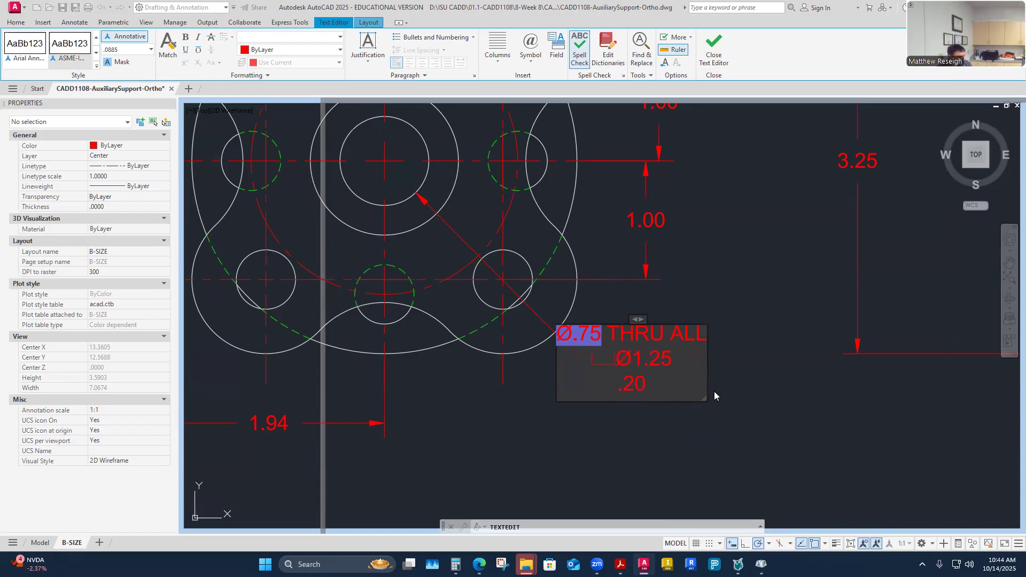
- Replace the counterbore symbol in the character map selection with the GDT depth symbol and insert it ahead of .20 in the dimension text
{"action": "left_click", "coordinate": [617, 389]}
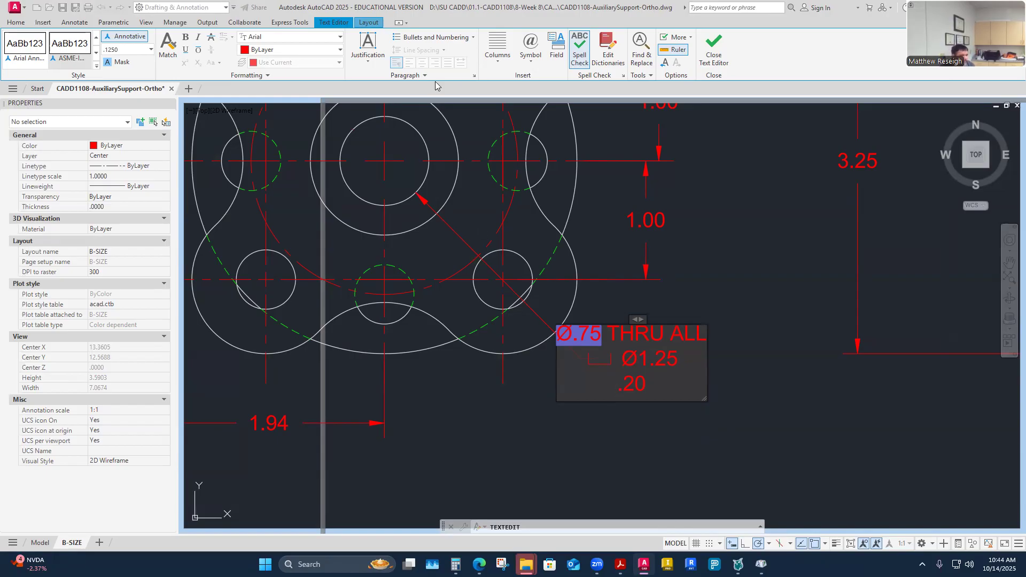
{"action": "left_click", "coordinate": [531, 67]}
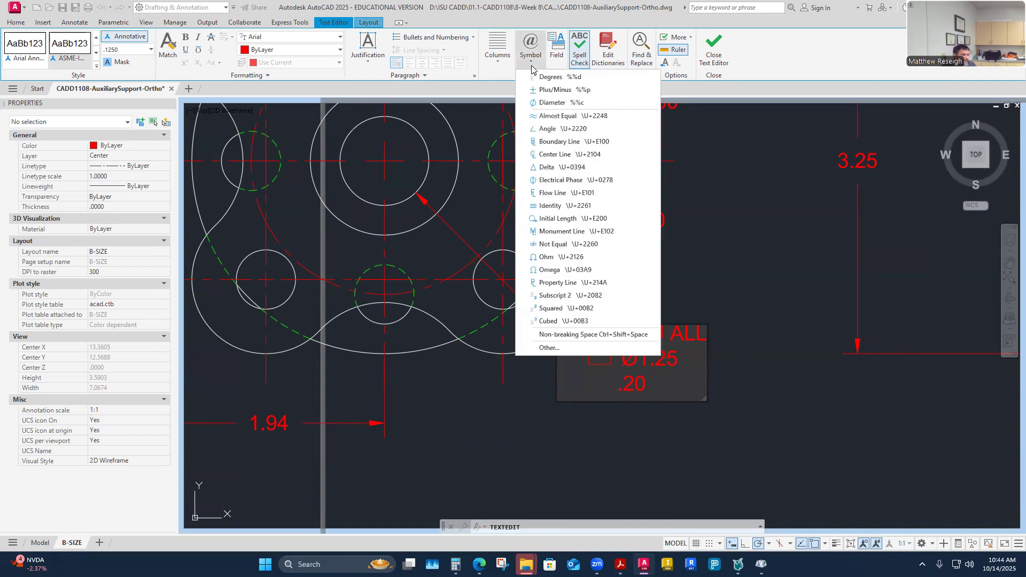
{"action": "left_click", "coordinate": [560, 457]}
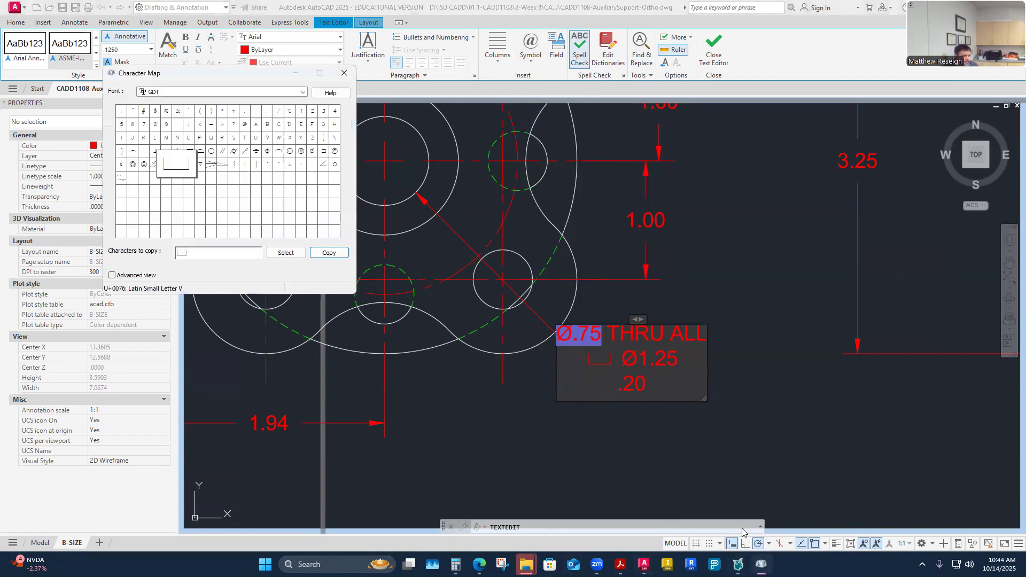
{"action": "left_click_drag", "start_coordinate": [187, 254], "coordinate": [162, 261]}
{"action": "key", "text": "BackSpace"}
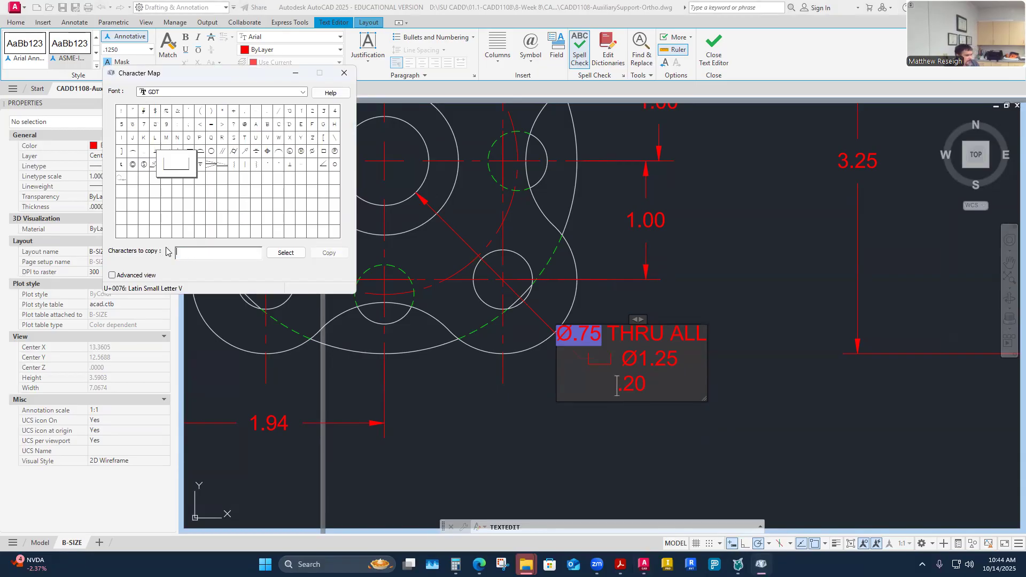
{"action": "left_click", "coordinate": [201, 166]}
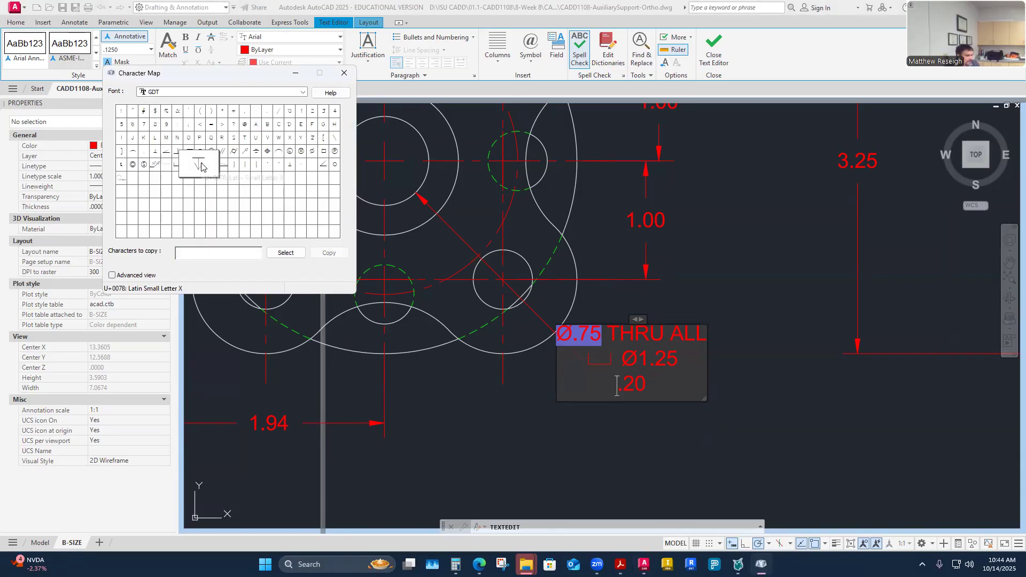
{"action": "left_click", "coordinate": [289, 255]}
{"action": "left_click", "coordinate": [319, 255]}
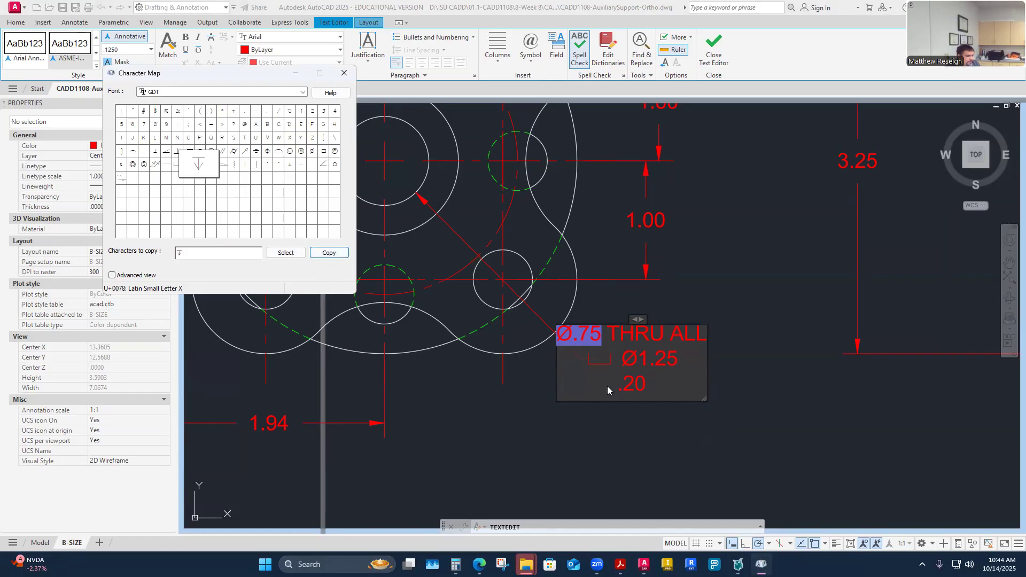
{"action": "left_click", "coordinate": [607, 386]}
{"action": "key", "text": "ctrl+v"}
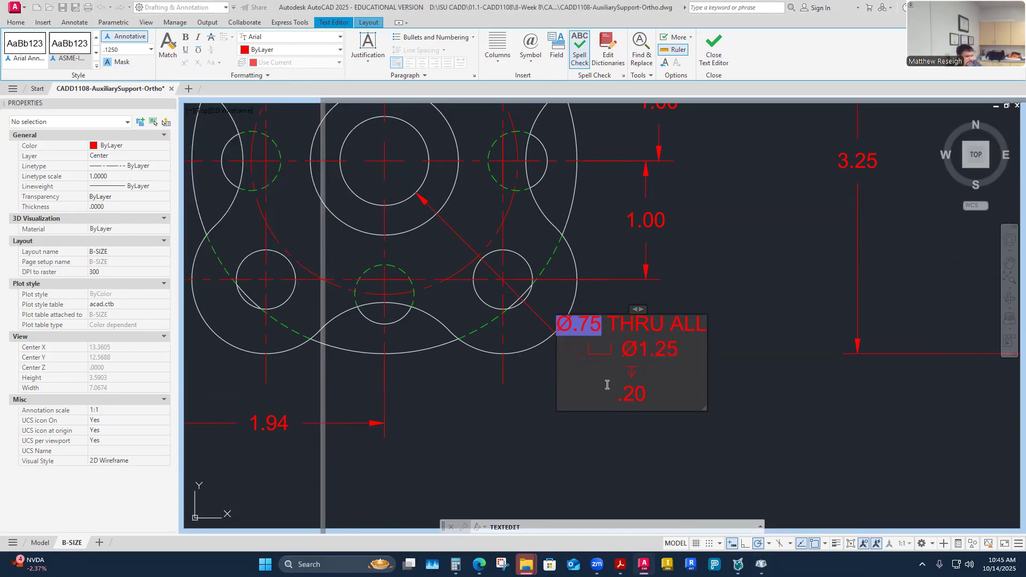
- Join the depth symbol and .20 on one line, and finish editing the dimension text
{"action": "left_click", "coordinate": [663, 382]}
{"action": "key", "text": "Delete"}
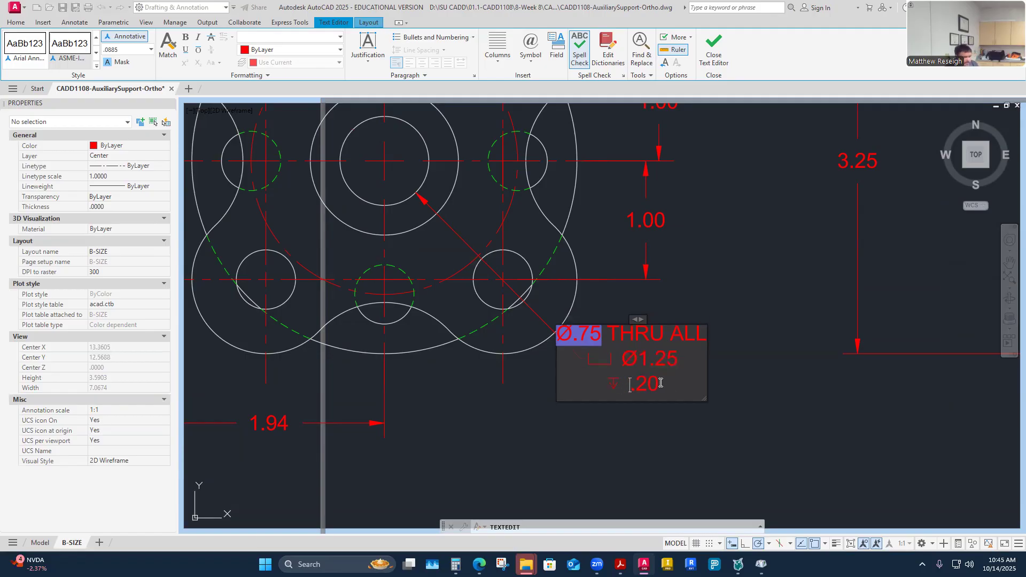
{"action": "left_click", "coordinate": [673, 445]}
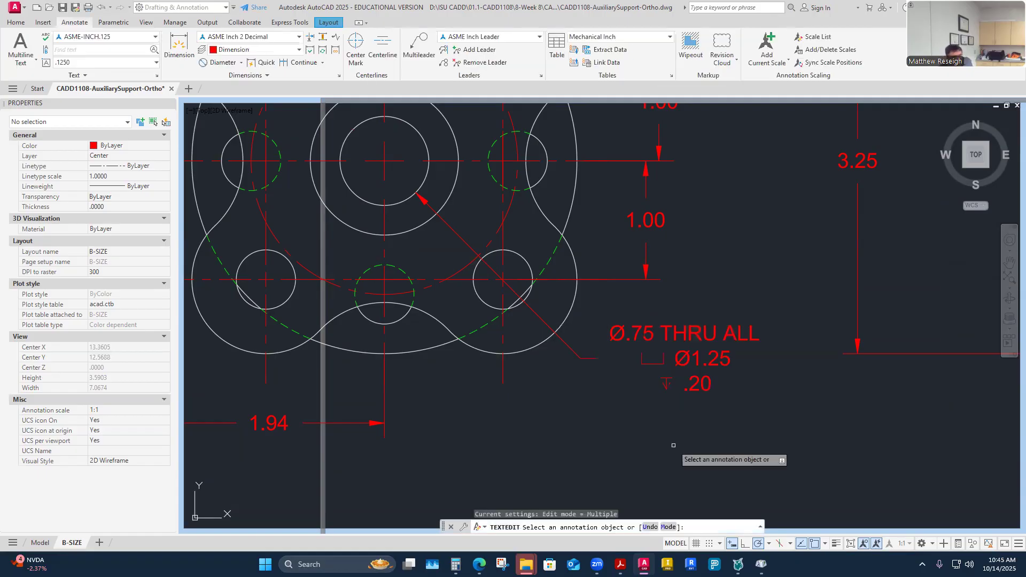
{"action": "key", "text": "Escape"}
- Reposition the center hole's counterbore callout just below the flange view's lower-right lobe, clear of the corner hole
{"action": "scroll", "coordinate": [663, 422], "scroll_direction": "down", "scroll_amount": 3}
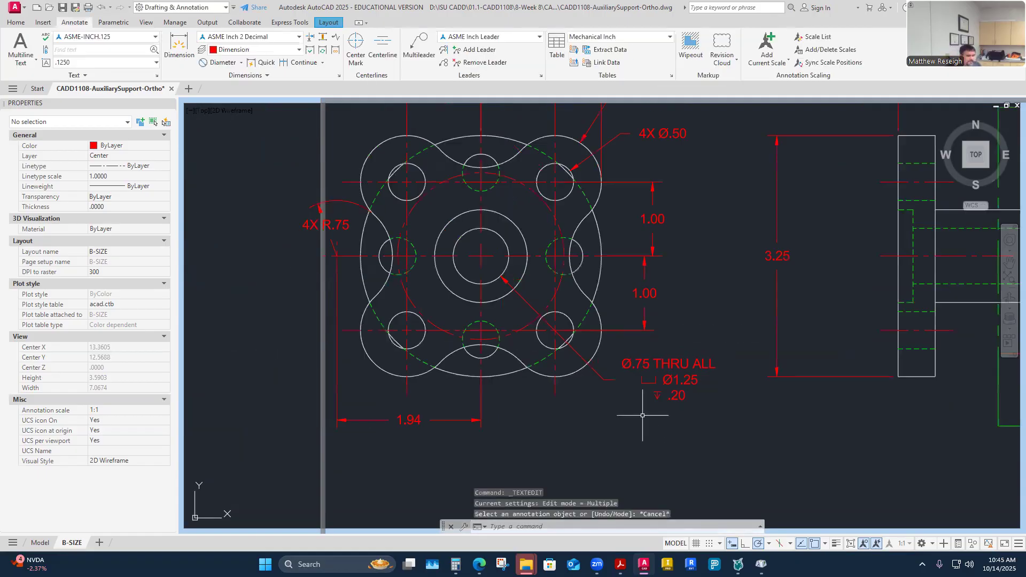
{"action": "left_click", "coordinate": [661, 380]}
{"action": "left_click", "coordinate": [655, 388]}
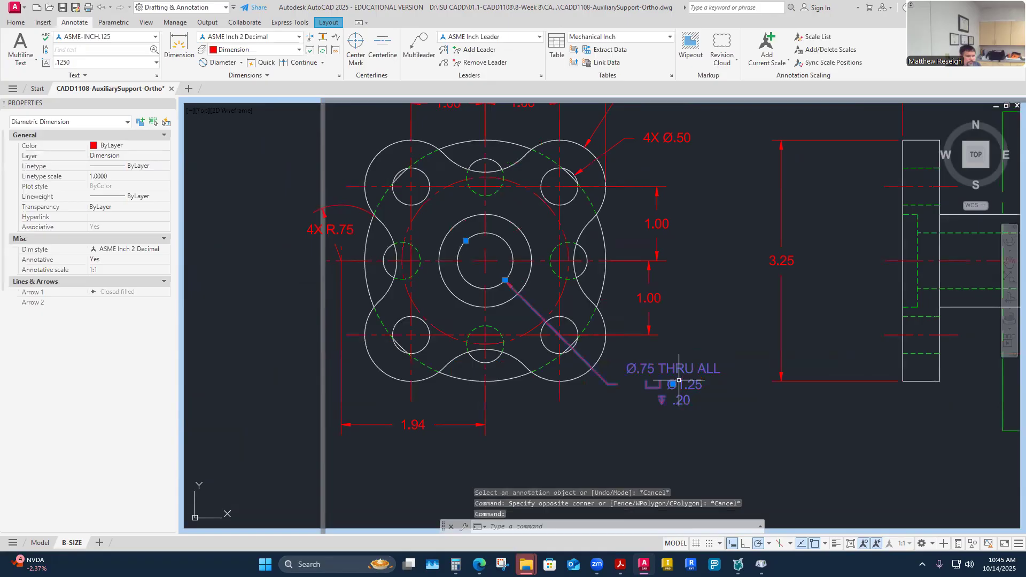
{"action": "left_click", "coordinate": [673, 382]}
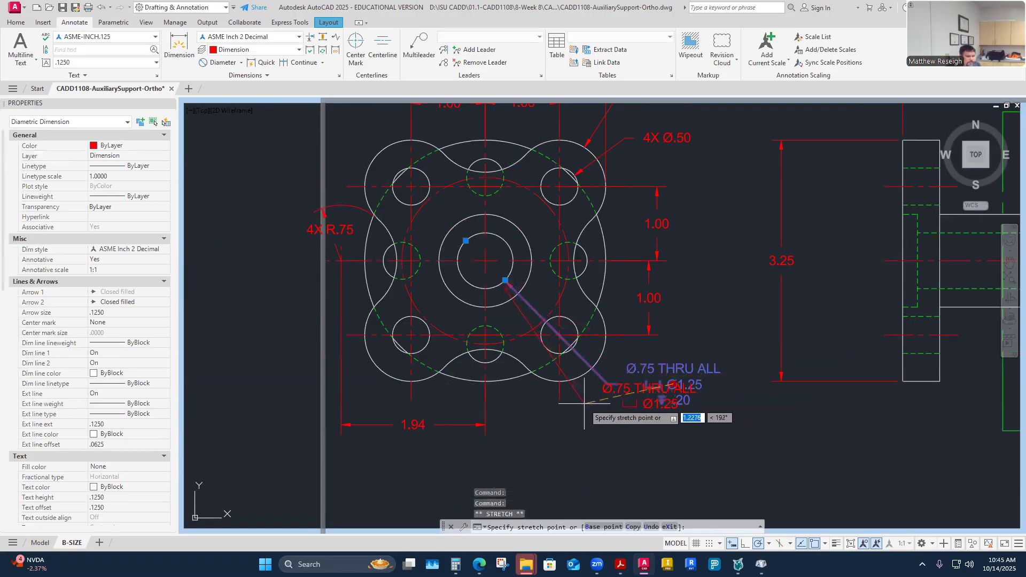
{"action": "key", "text": "Escape"}
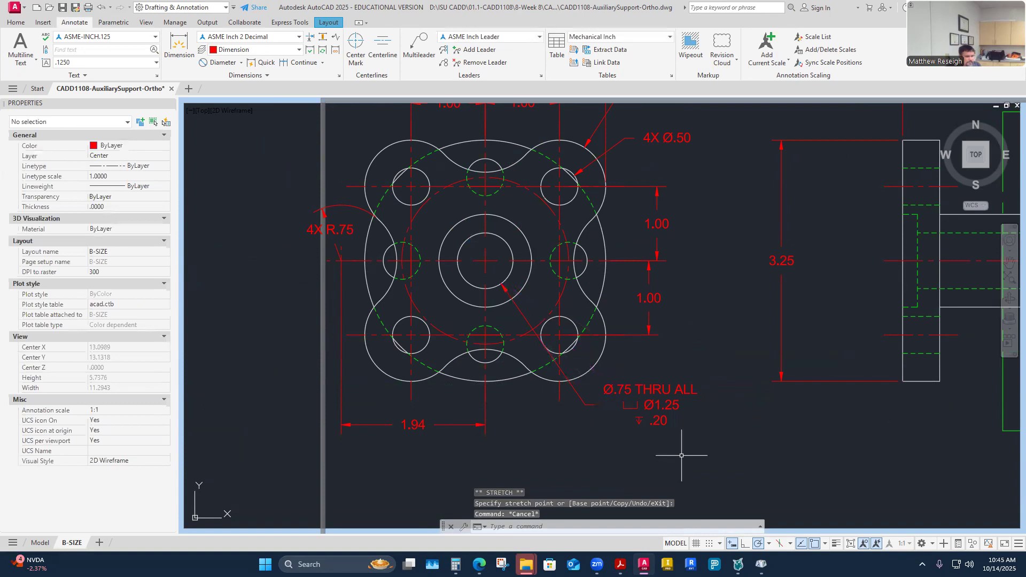
{"action": "left_click", "coordinate": [650, 404]}
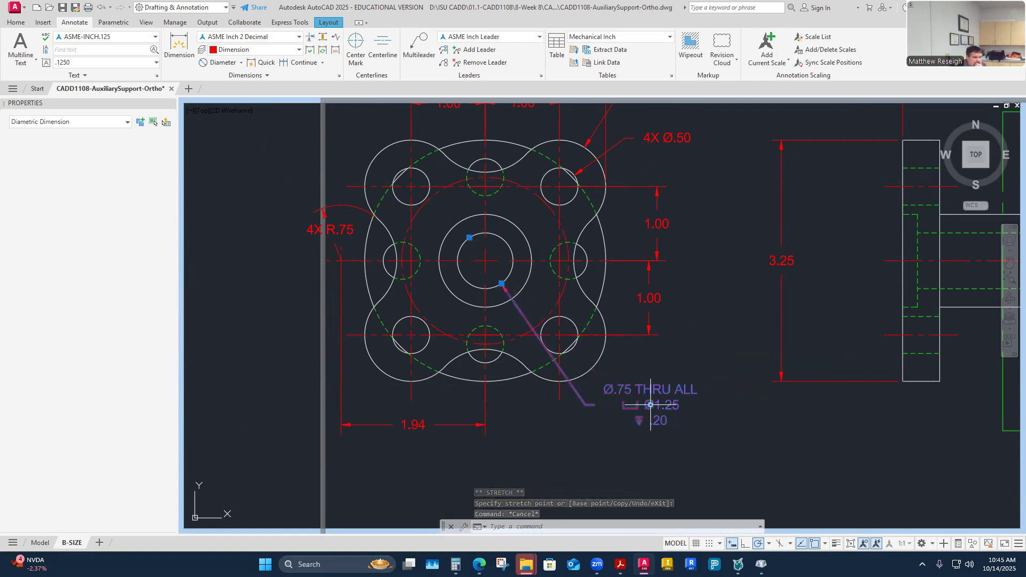
{"action": "left_click", "coordinate": [651, 405]}
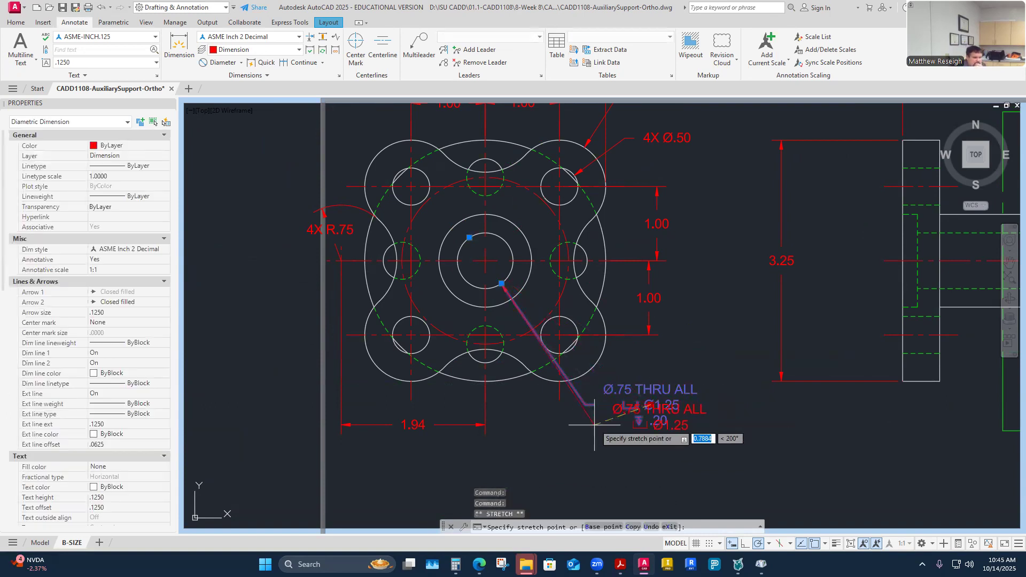
{"action": "left_click", "coordinate": [555, 430]}
{"action": "left_click", "coordinate": [637, 401]}
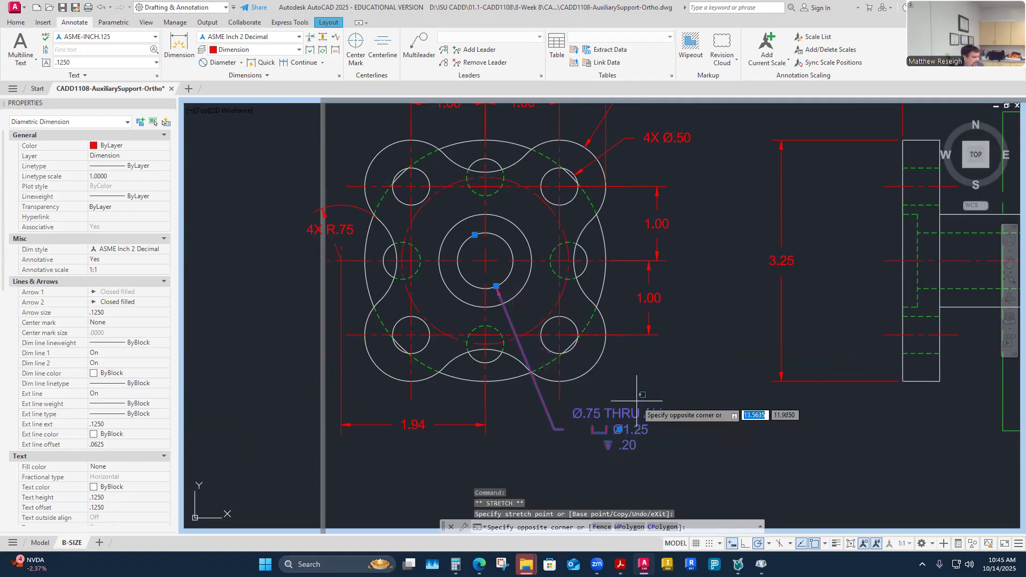
{"action": "key", "text": "Escape"}
{"action": "key", "text": "Escape"}
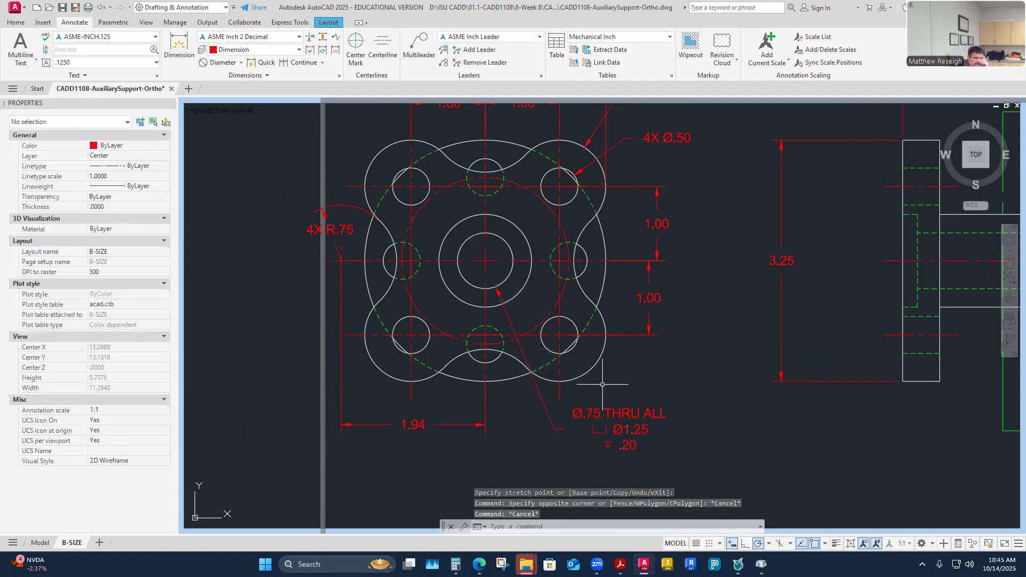
- Examine the placement and spacing of the dimensions around the flange view
{"action": "scroll", "coordinate": [602, 384], "scroll_direction": "down", "scroll_amount": 2}
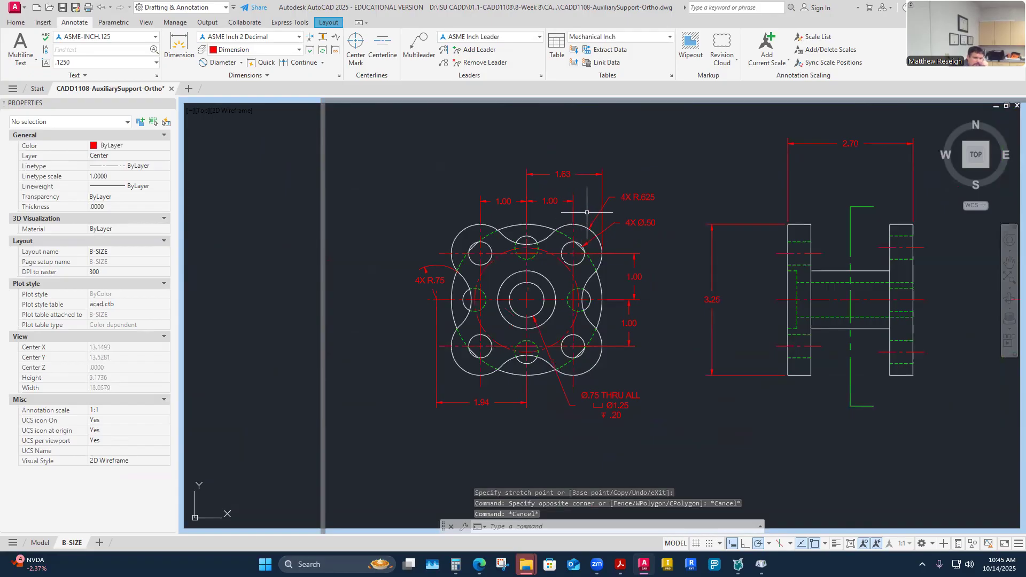
{"action": "scroll", "coordinate": [582, 345], "scroll_direction": "down", "scroll_amount": 2}
{"action": "scroll", "coordinate": [584, 364], "scroll_direction": "up", "scroll_amount": 5}
{"action": "scroll", "coordinate": [583, 368], "scroll_direction": "down", "scroll_amount": 5}
{"action": "scroll", "coordinate": [612, 356], "scroll_direction": "up", "scroll_amount": 2}
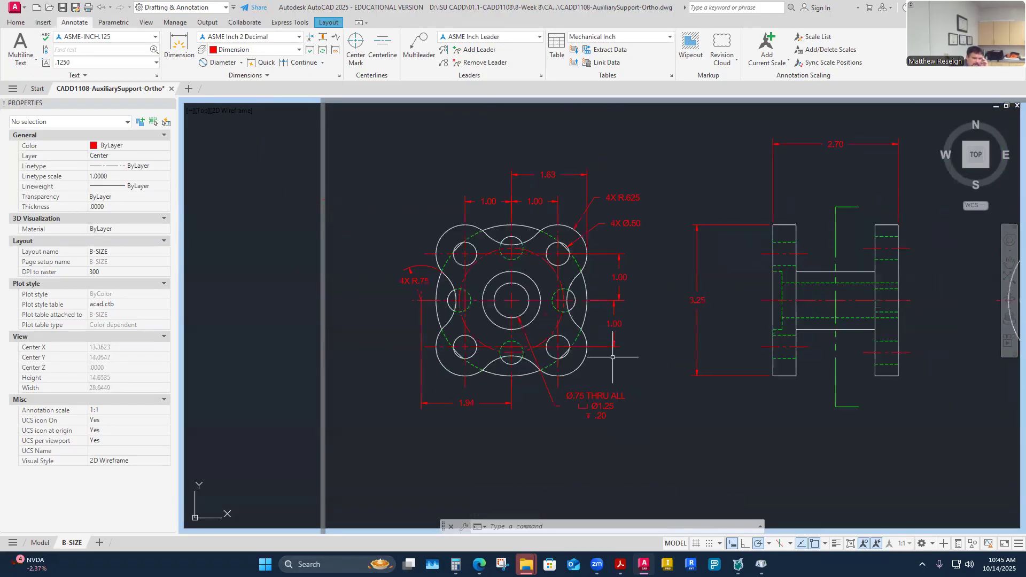
{"action": "scroll", "coordinate": [613, 357], "scroll_direction": "up", "scroll_amount": 2}
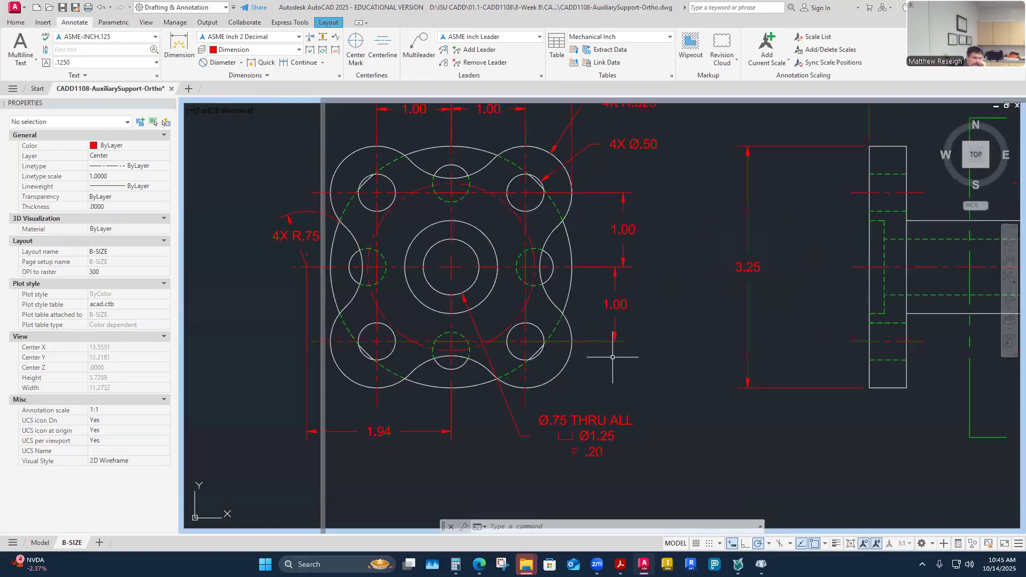
{"action": "scroll", "coordinate": [564, 330], "scroll_direction": "down", "scroll_amount": 2}
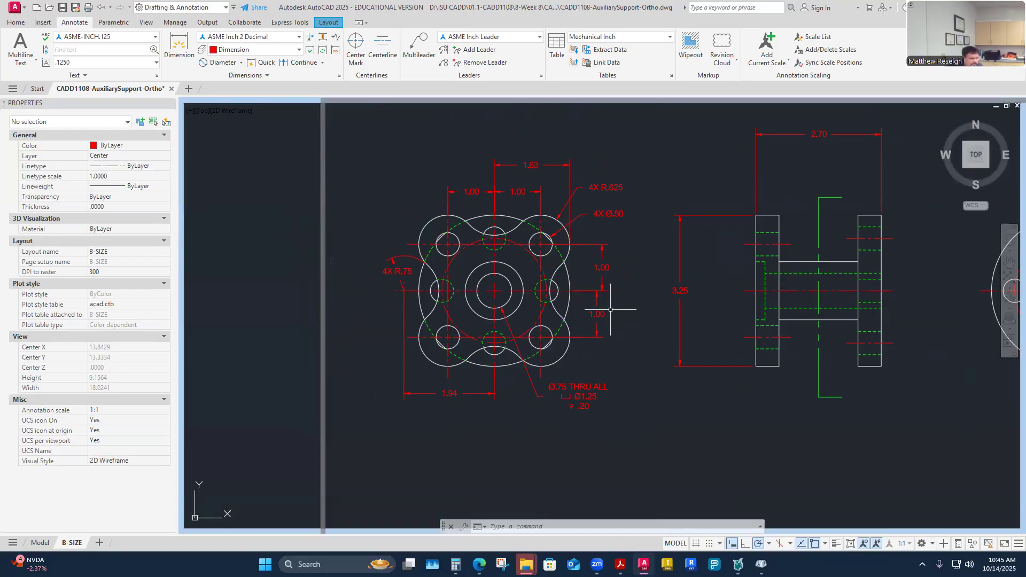
- Place the upper vertical 1.00 dimension .375 away from the flange view's right edge
{"action": "scroll", "coordinate": [603, 271], "scroll_direction": "up", "scroll_amount": 2}
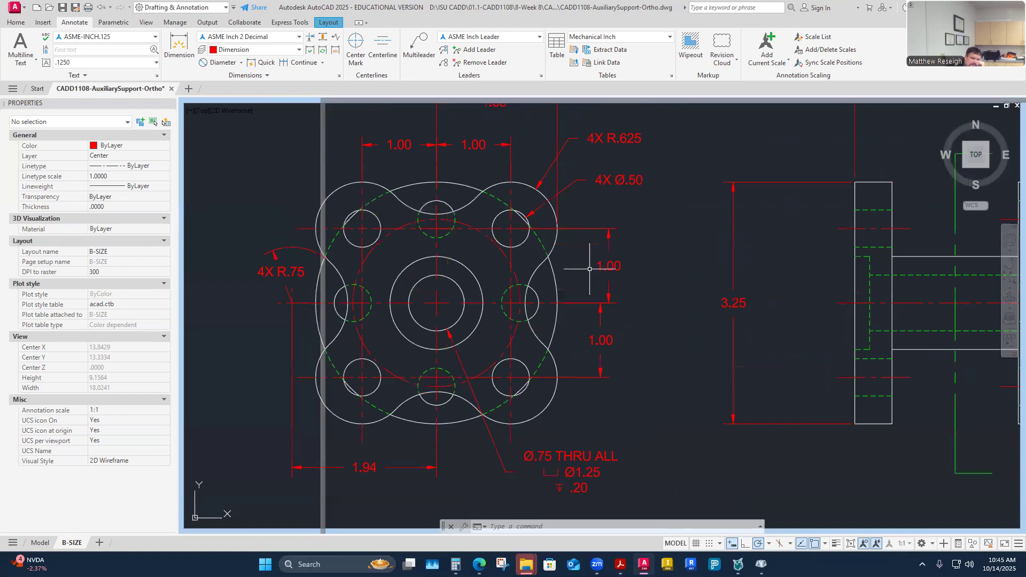
{"action": "left_click", "coordinate": [612, 269]}
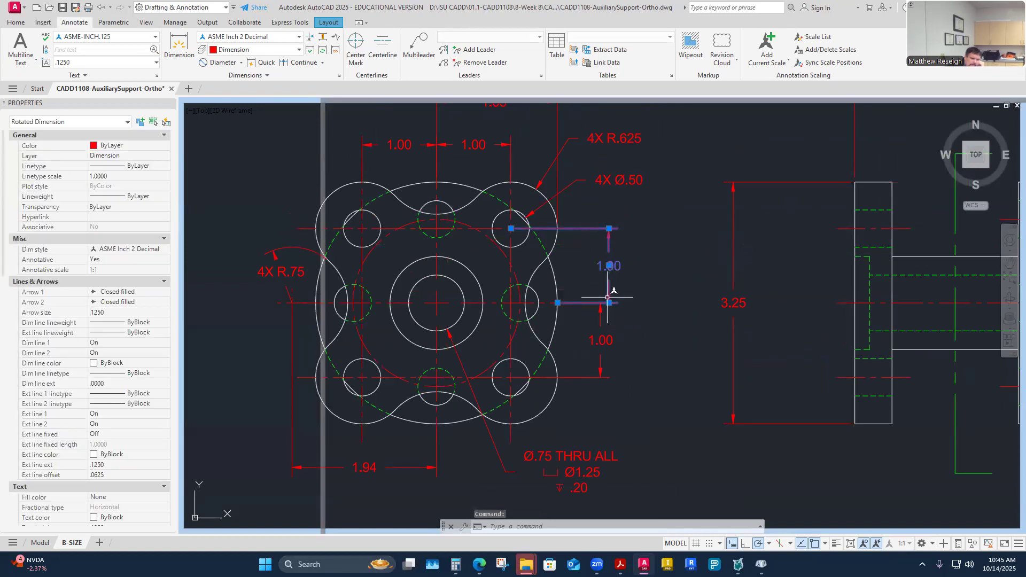
{"action": "scroll", "coordinate": [610, 298], "scroll_direction": "up", "scroll_amount": 2}
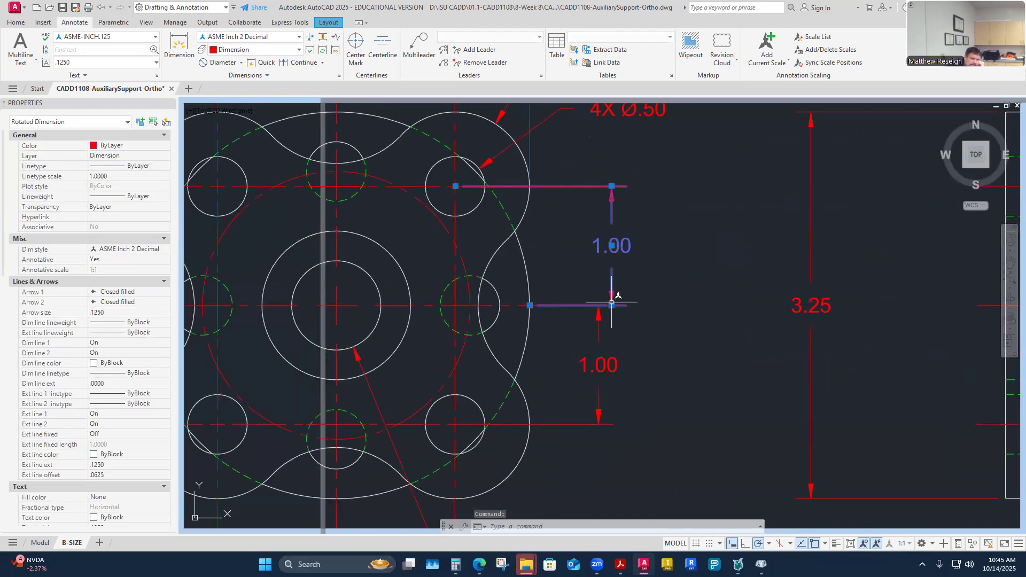
{"action": "left_click", "coordinate": [612, 245]}
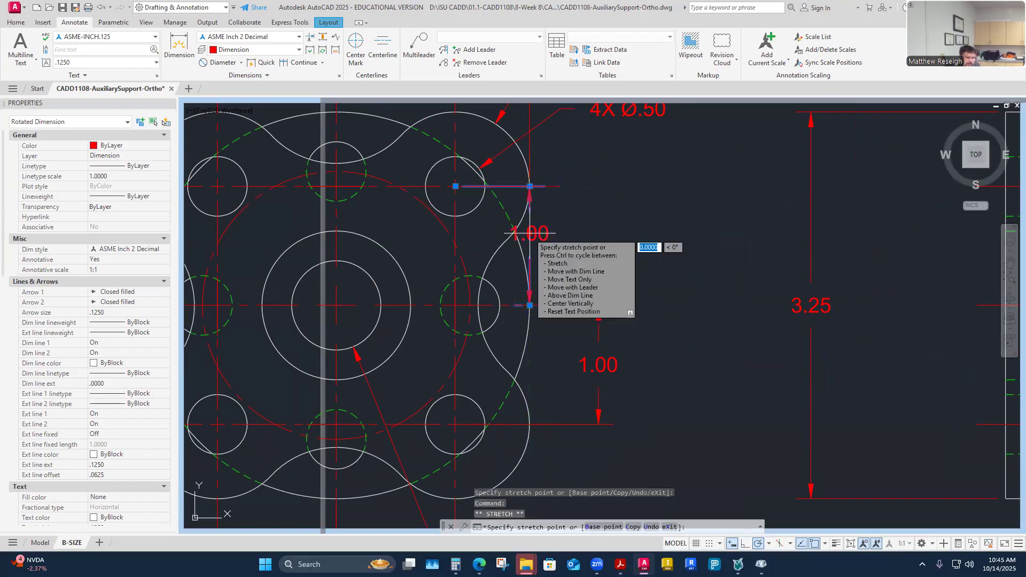
{"action": "type", "text": ".375"}
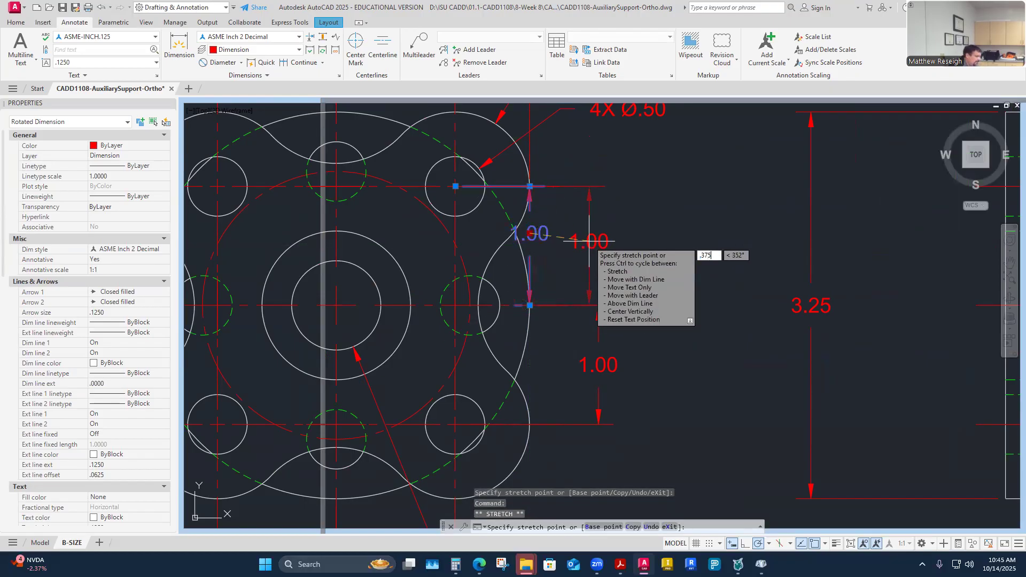
{"action": "key", "text": "Return"}
{"action": "key", "text": "Escape"}
- Line up the lower vertical 1.00 dimension with the upper one
{"action": "left_click", "coordinate": [599, 345]}
{"action": "left_click", "coordinate": [599, 306]}
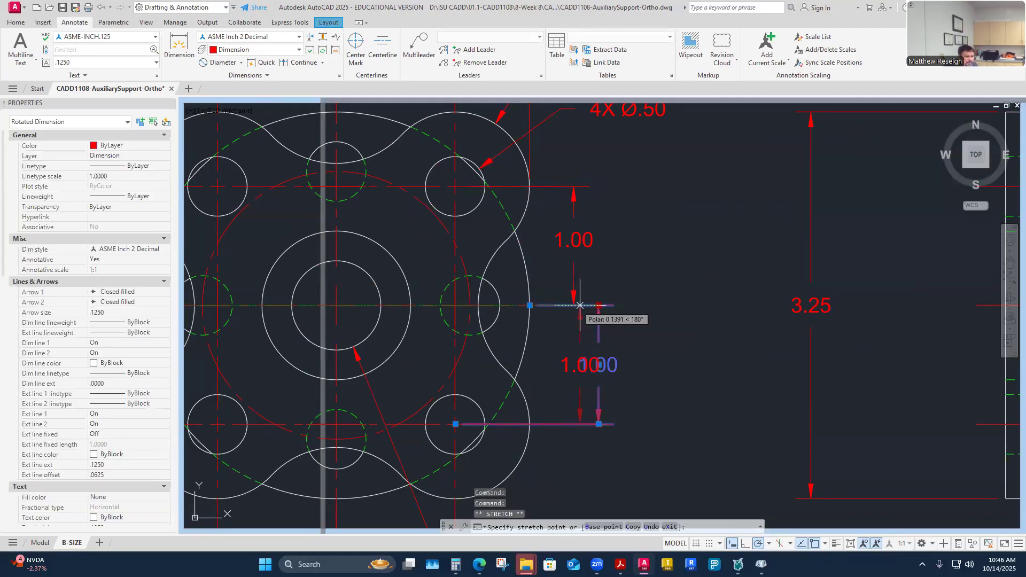
{"action": "key", "text": "Escape"}
- Place the right-hand horizontal 1.00 dimension .375 above the flange view's top edge
{"action": "scroll", "coordinate": [638, 322], "scroll_direction": "down", "scroll_amount": 2}
{"action": "scroll", "coordinate": [639, 322], "scroll_direction": "down", "scroll_amount": 2}
{"action": "scroll", "coordinate": [556, 236], "scroll_direction": "up", "scroll_amount": 4}
{"action": "left_click", "coordinate": [540, 211]}
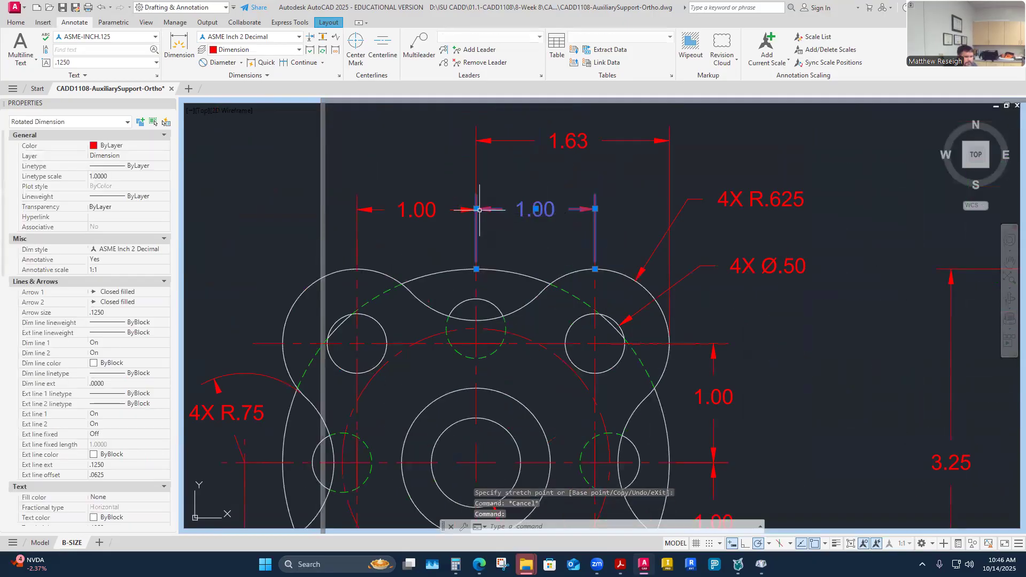
{"action": "left_click", "coordinate": [535, 209]}
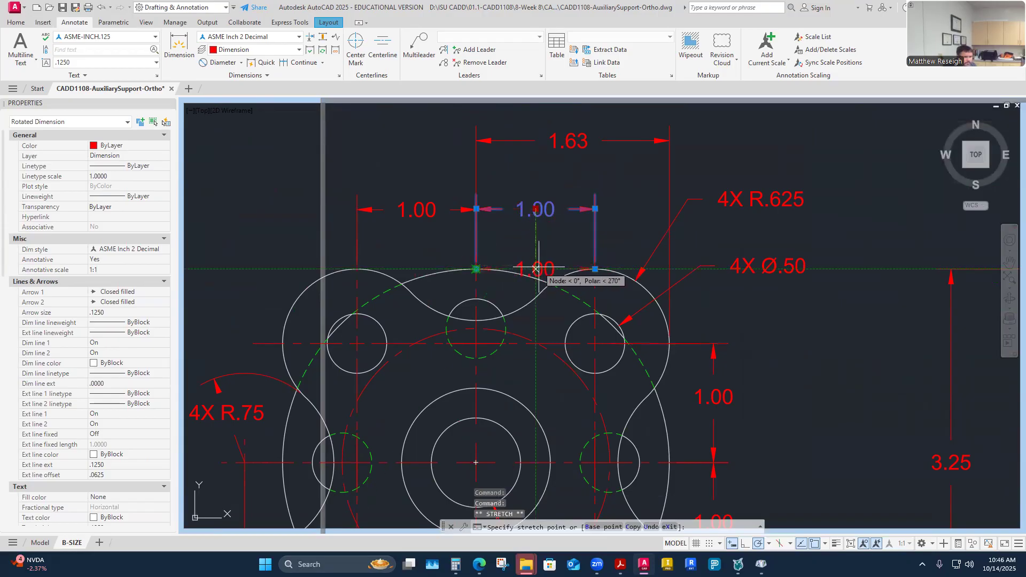
{"action": "left_click", "coordinate": [535, 268]}
{"action": "left_click", "coordinate": [535, 269]}
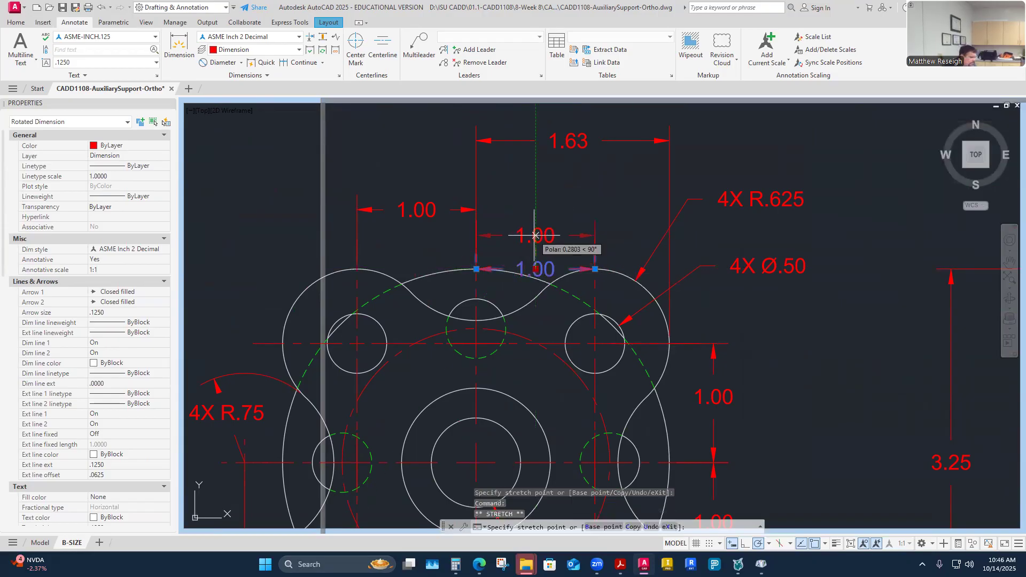
{"action": "type", "text": ".375"}
{"action": "key", "text": "Return"}
{"action": "key", "text": "Escape"}
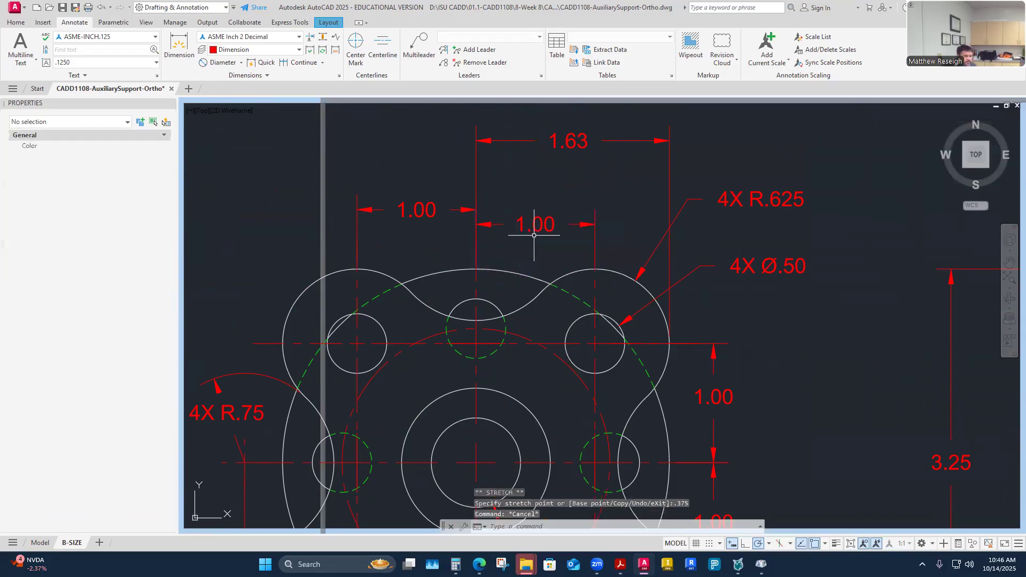
- Line up the left-hand horizontal 1.00 dimension with the one beside it
{"action": "left_click", "coordinate": [422, 208]}
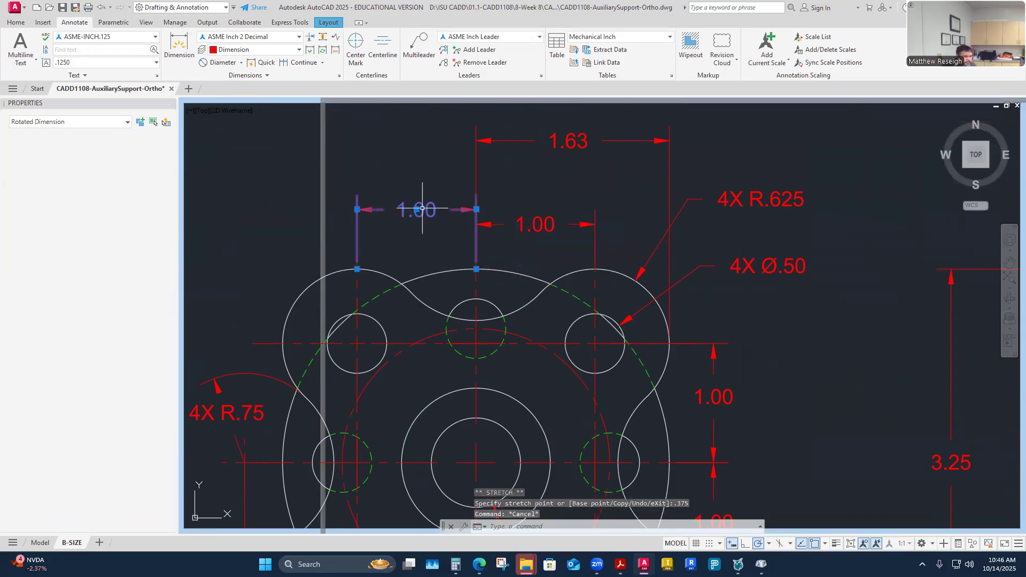
{"action": "left_click", "coordinate": [476, 209]}
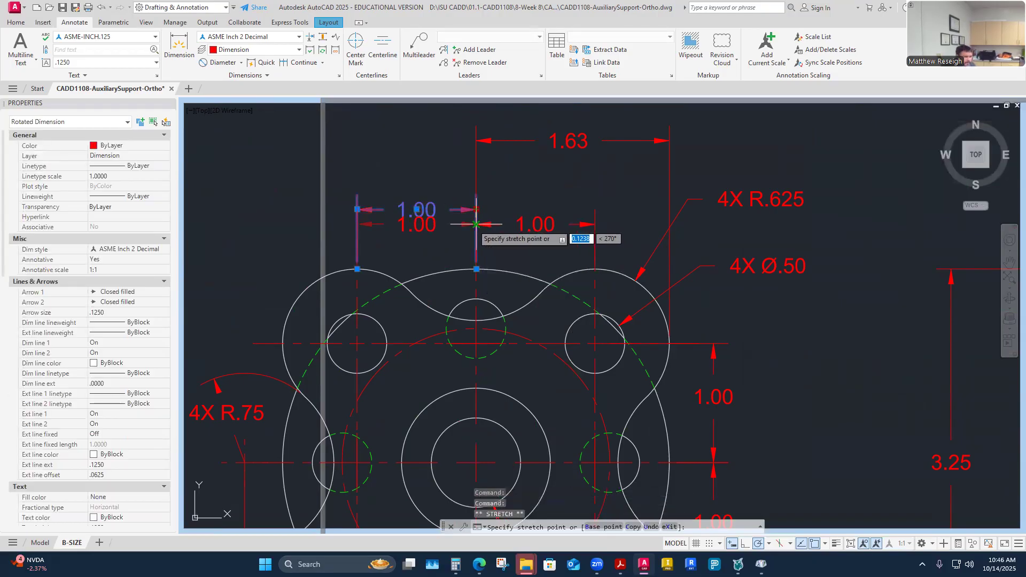
{"action": "key", "text": "Escape"}
- Space the 1.63 dimension from the right-hand horizontal 1.00 base dimension using the Auto spacing option
{"action": "scroll", "coordinate": [537, 237], "scroll_direction": "down", "scroll_amount": 2}
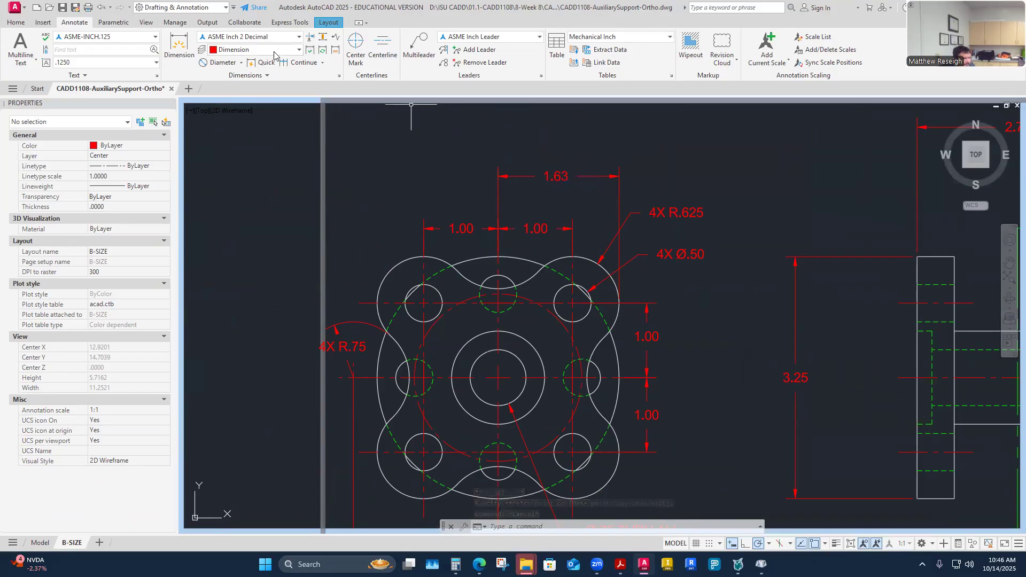
{"action": "left_click", "coordinate": [324, 36]}
{"action": "left_click", "coordinate": [540, 228]}
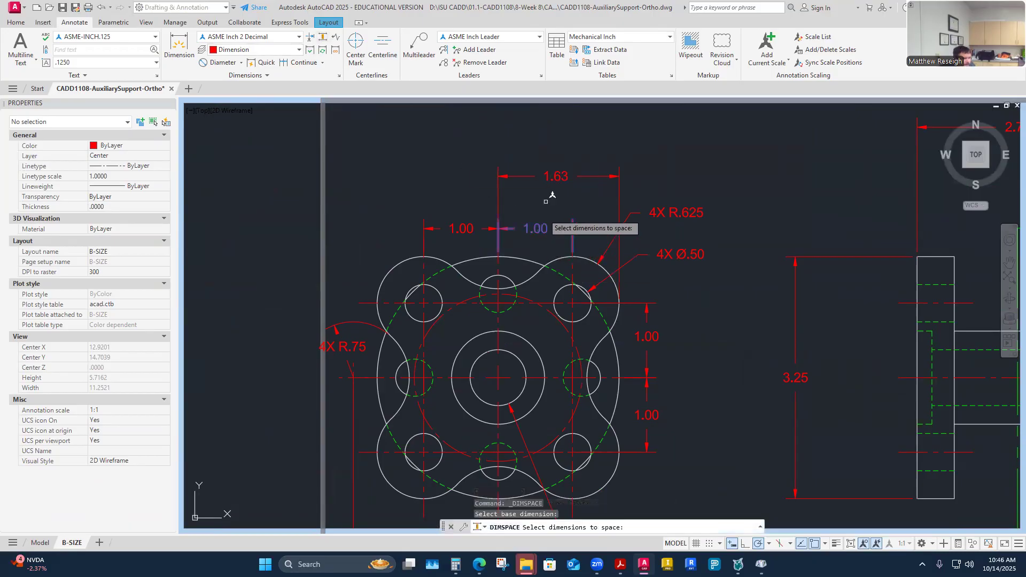
{"action": "left_click", "coordinate": [558, 176]}
{"action": "key", "text": "Return"}
{"action": "type", "text": "A"}
{"action": "key", "text": "Return"}
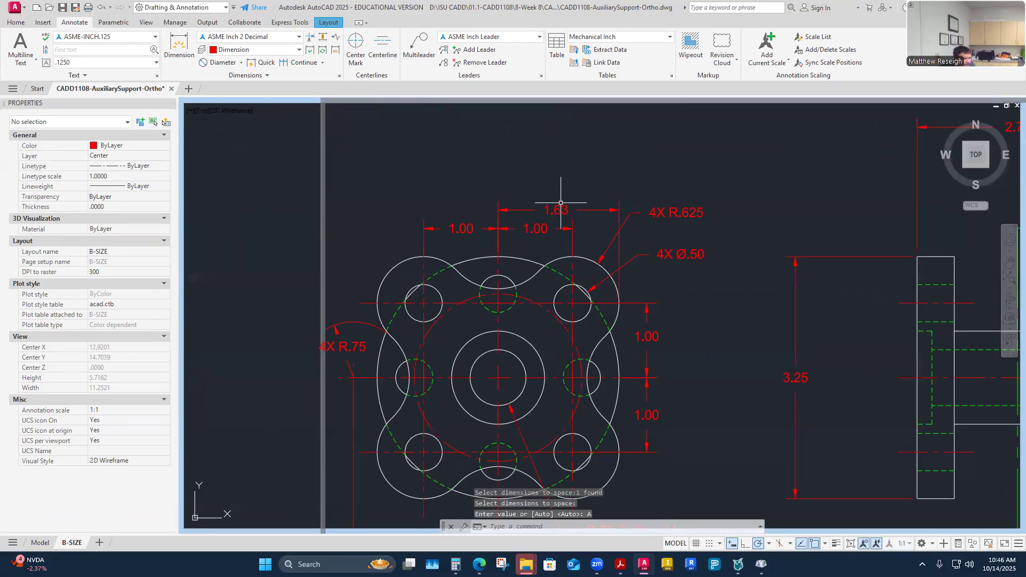
- Place the 1.94 dimension .375 below the flange view's bottom edge
{"action": "scroll", "coordinate": [607, 264], "scroll_direction": "down", "scroll_amount": 3}
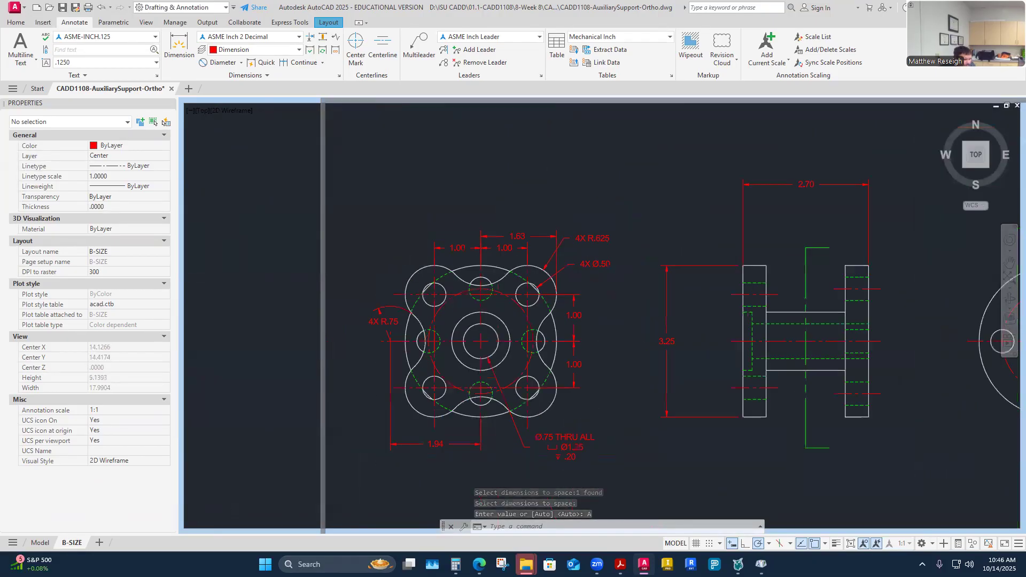
{"action": "scroll", "coordinate": [620, 396], "scroll_direction": "up", "scroll_amount": 3}
{"action": "left_click", "coordinate": [412, 404]}
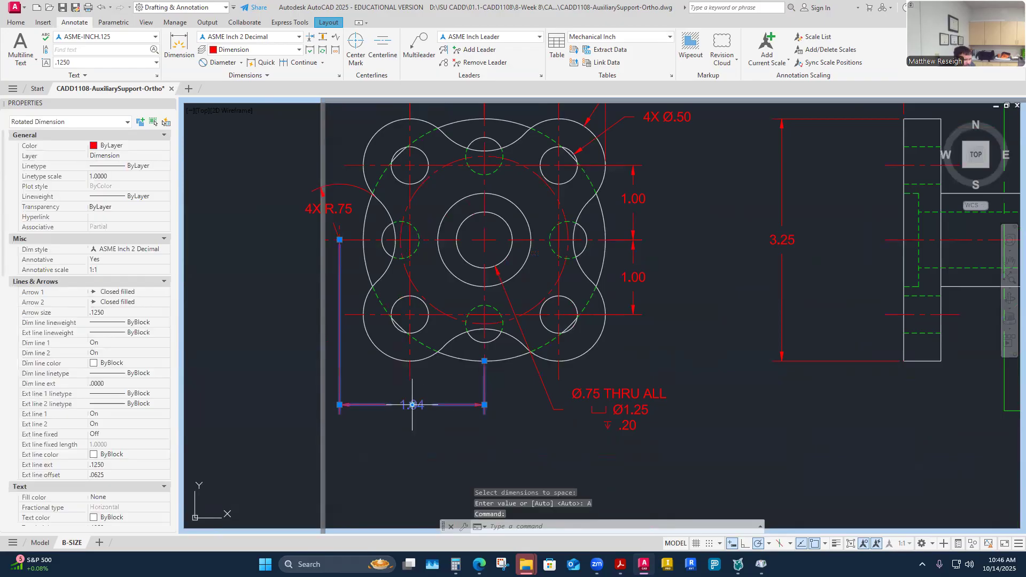
{"action": "left_click", "coordinate": [413, 405]}
{"action": "left_click", "coordinate": [412, 361]}
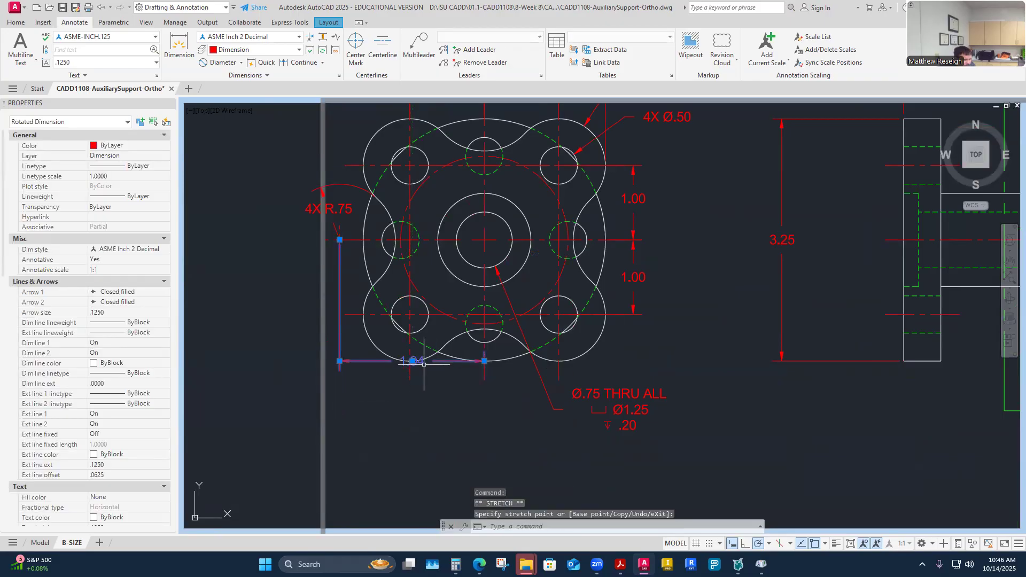
{"action": "left_click", "coordinate": [412, 361]}
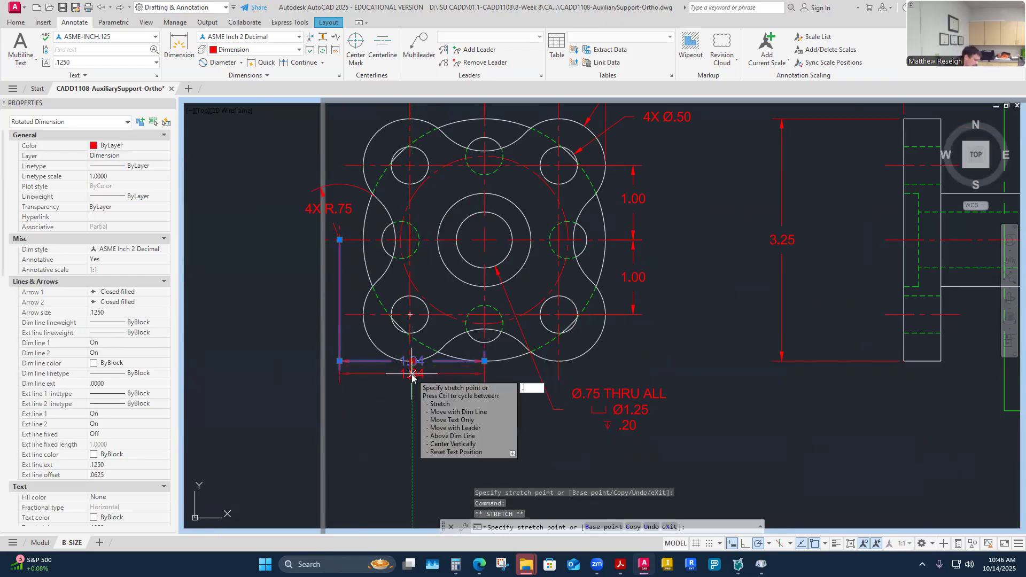
{"action": "key", "text": "Return"}
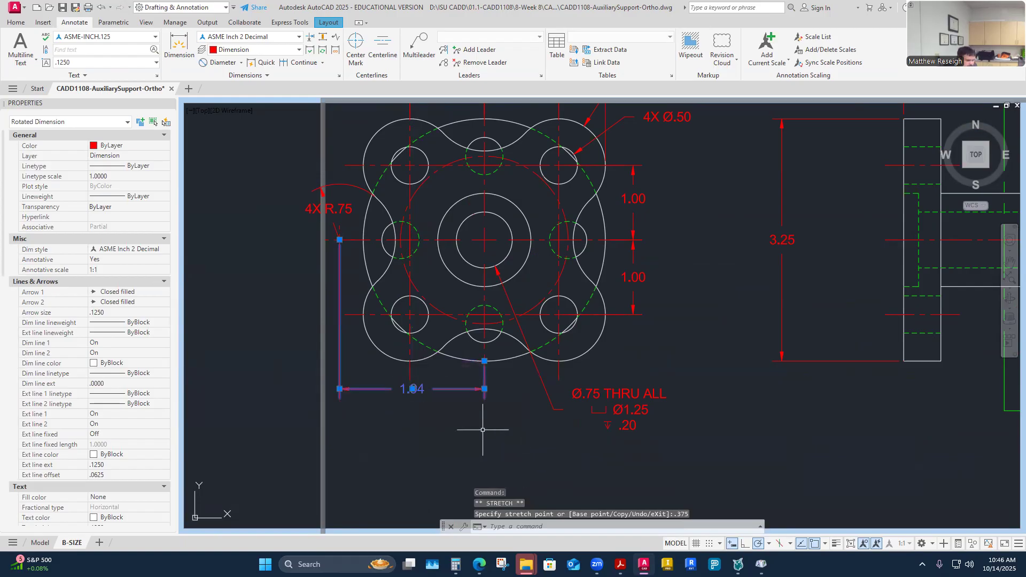
{"action": "key", "text": "Escape"}
{"action": "key", "text": "Escape"}
{"action": "scroll", "coordinate": [381, 400], "scroll_direction": "up", "scroll_amount": 2}
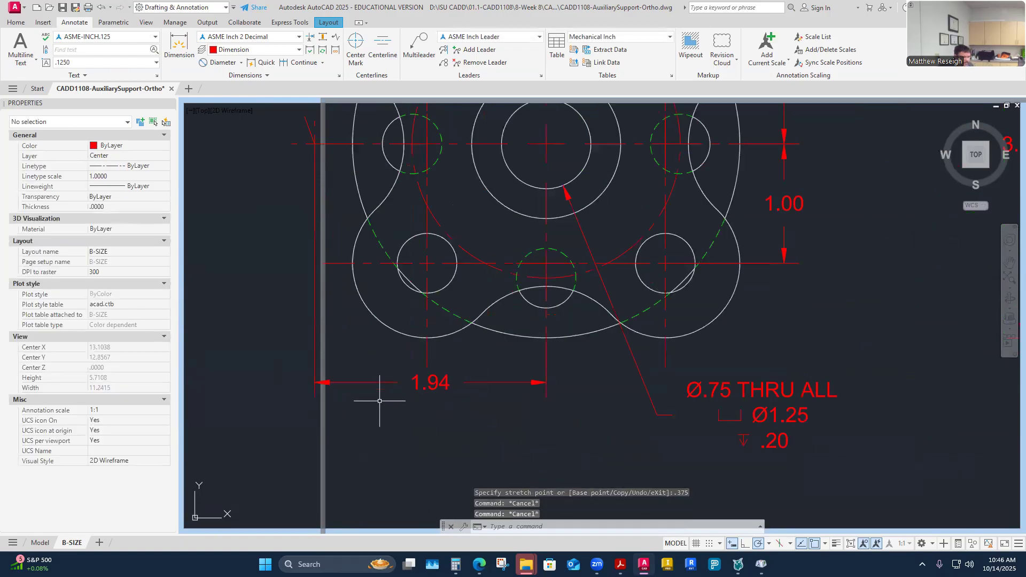
{"action": "scroll", "coordinate": [388, 419], "scroll_direction": "down", "scroll_amount": 2}
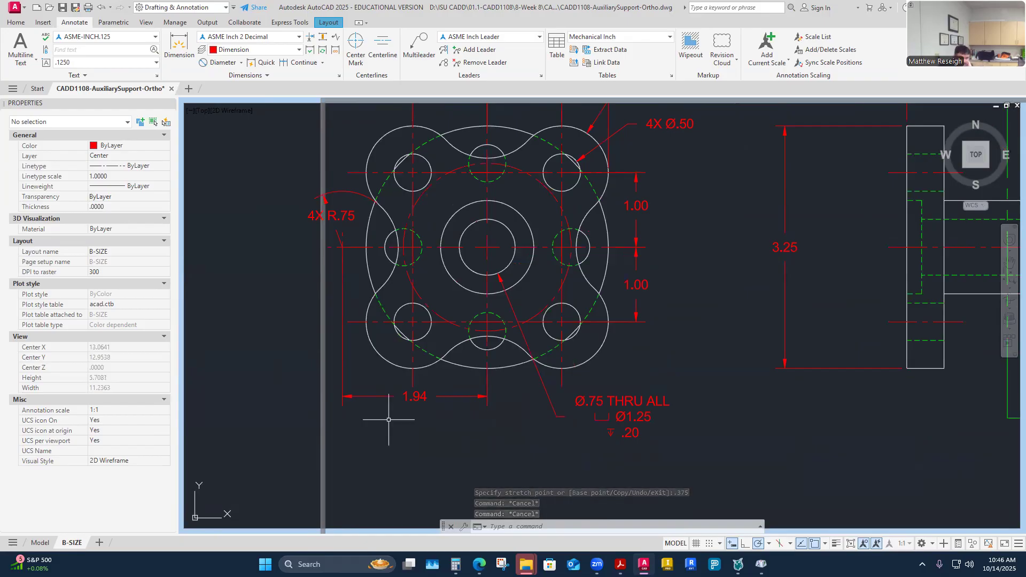
{"action": "scroll", "coordinate": [369, 381], "scroll_direction": "down", "scroll_amount": 2}
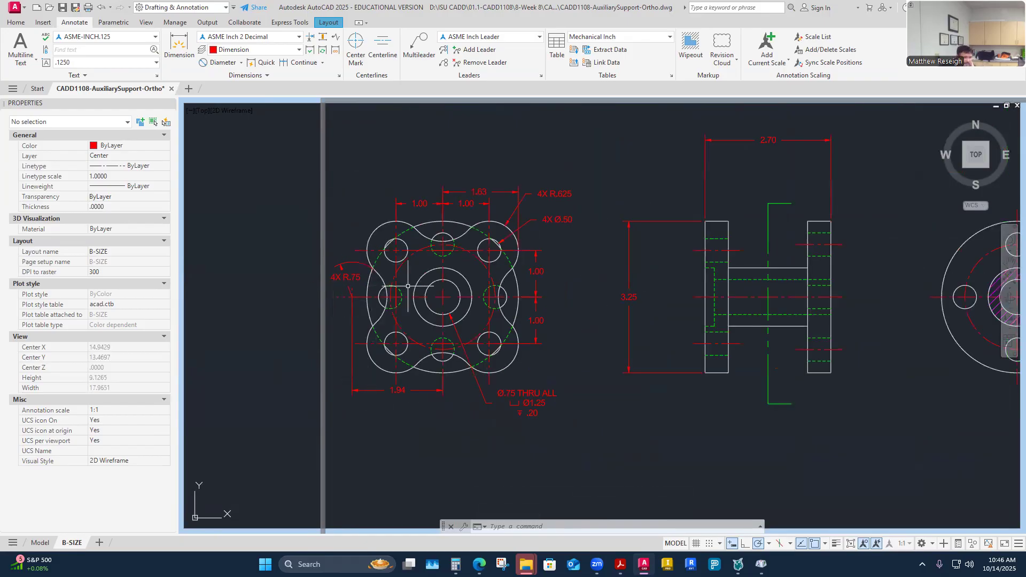
- Break the 1.63 dimension's right extension line where the 4X R.625 and 4X Ø.50 leaders cross it
{"action": "scroll", "coordinate": [527, 222], "scroll_direction": "up", "scroll_amount": 4}
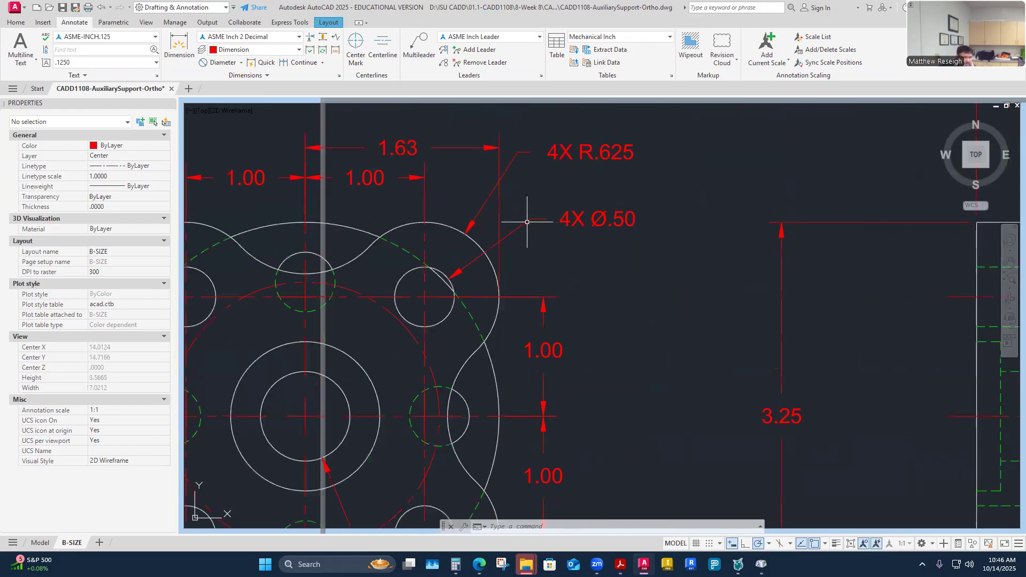
{"action": "left_click", "coordinate": [312, 39]}
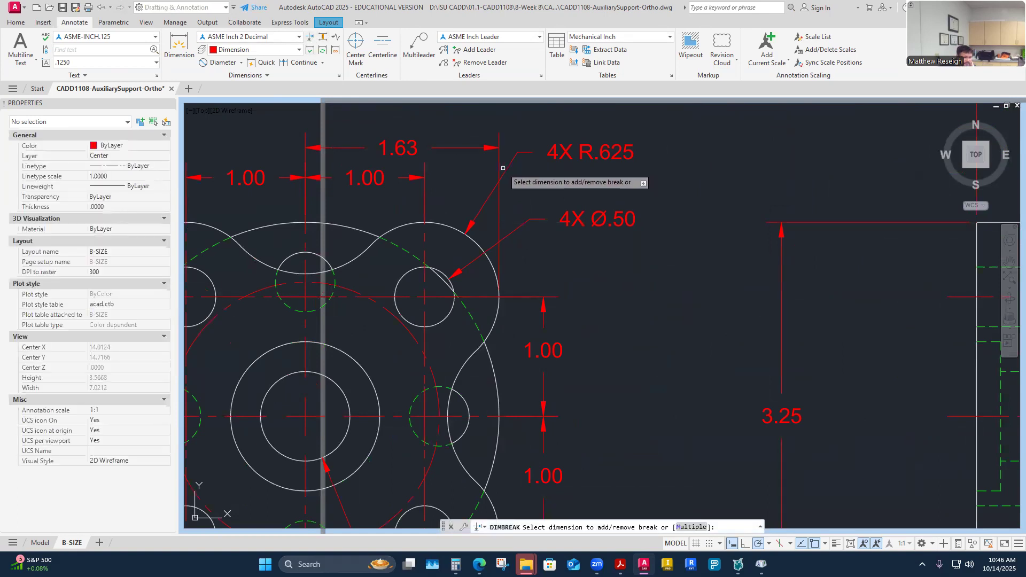
{"action": "left_click", "coordinate": [500, 158]}
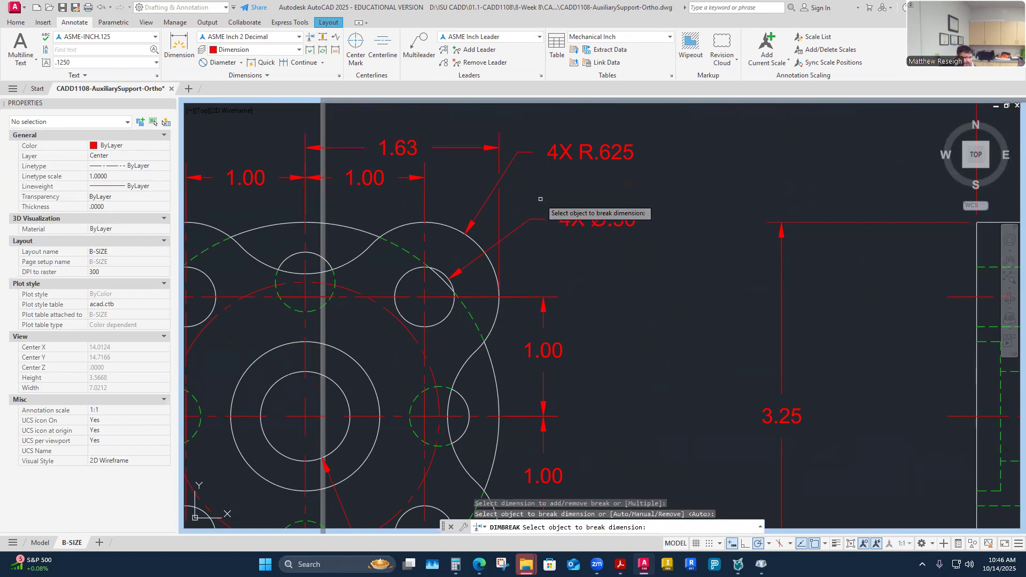
{"action": "left_click", "coordinate": [311, 38]}
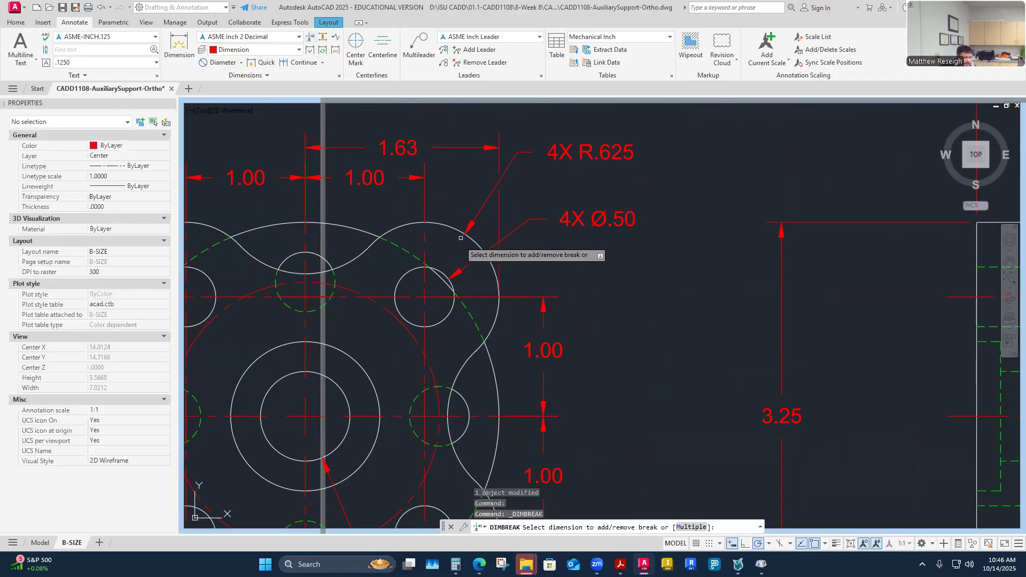
{"action": "left_click", "coordinate": [499, 224]}
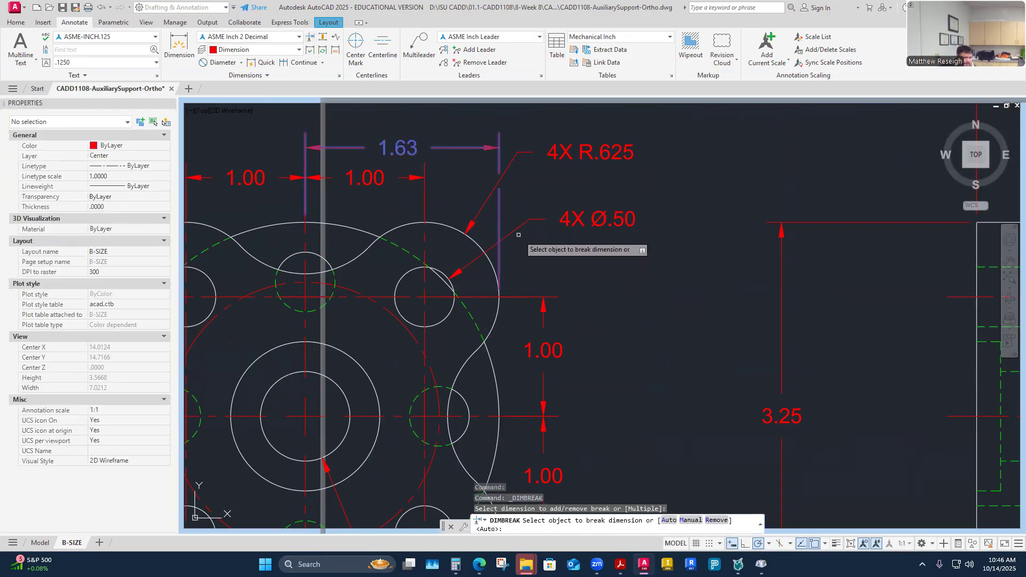
{"action": "left_click", "coordinate": [513, 227]}
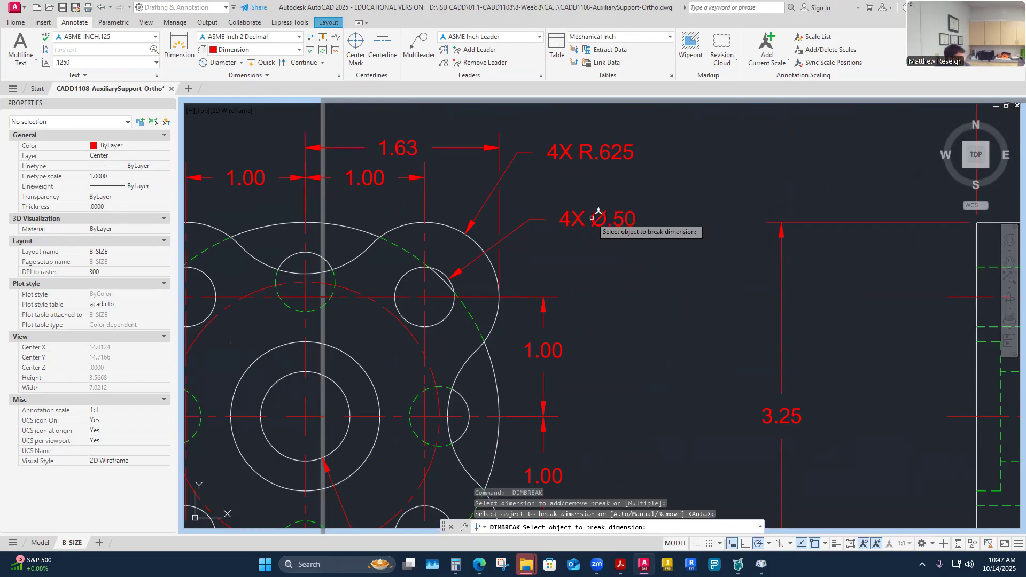
{"action": "key", "text": "Escape"}
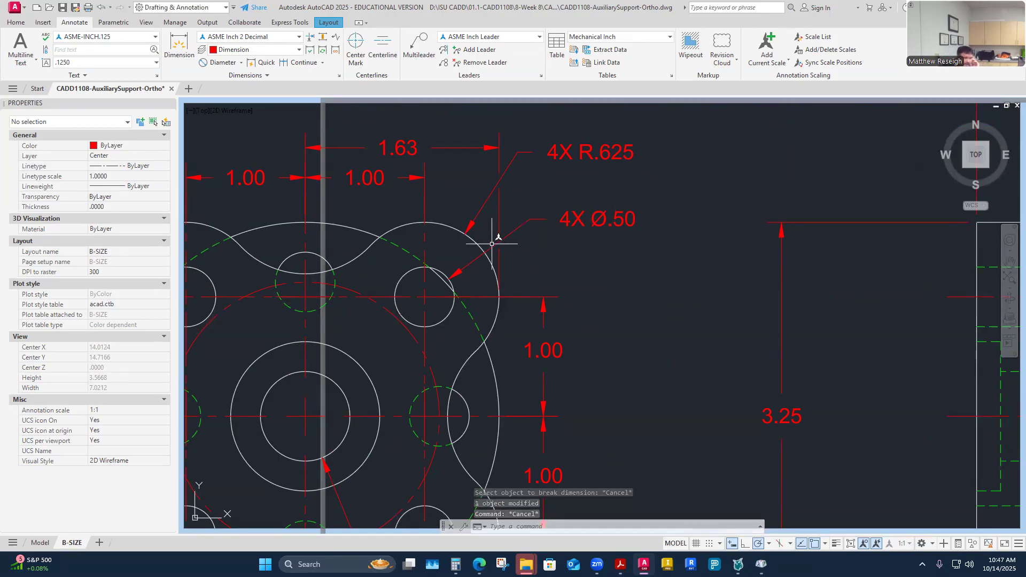
- Move the 4X R.625 callout slightly down and to the right, closer to the 4X Ø.50 callout
{"action": "scroll", "coordinate": [546, 232], "scroll_direction": "down", "scroll_amount": 5}
{"action": "scroll", "coordinate": [557, 222], "scroll_direction": "up", "scroll_amount": 4}
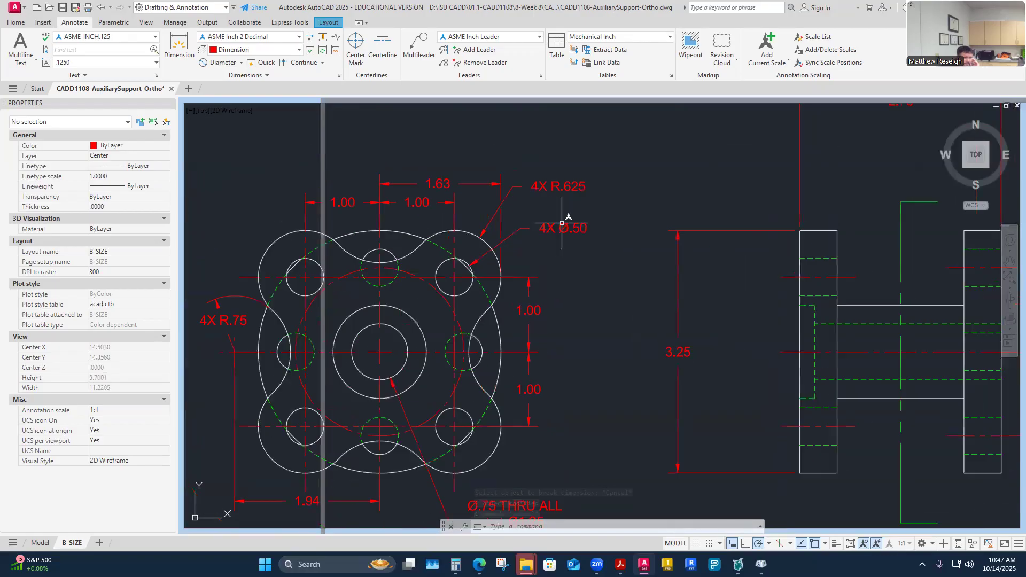
{"action": "left_click", "coordinate": [555, 176]}
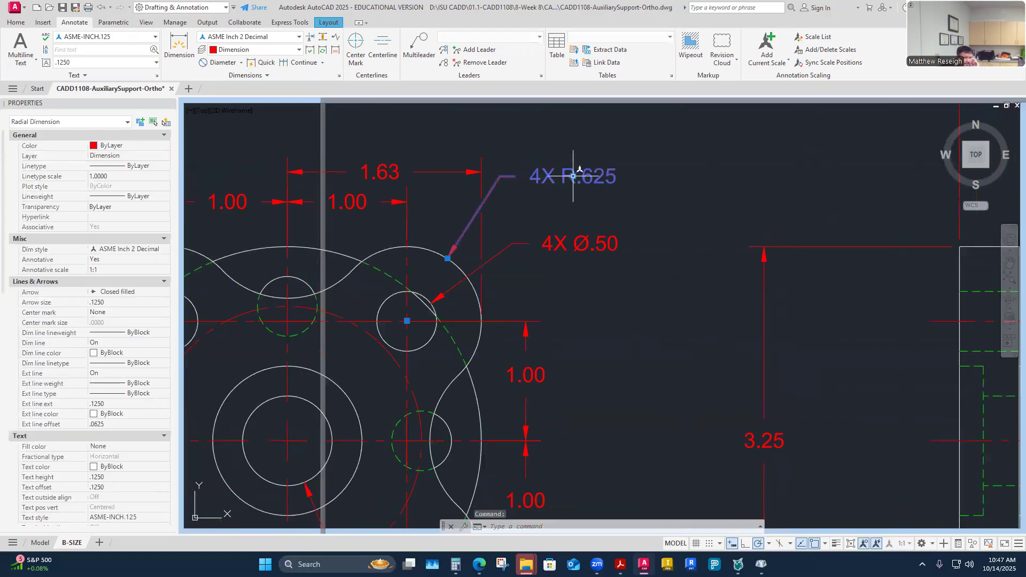
{"action": "left_click", "coordinate": [500, 176]}
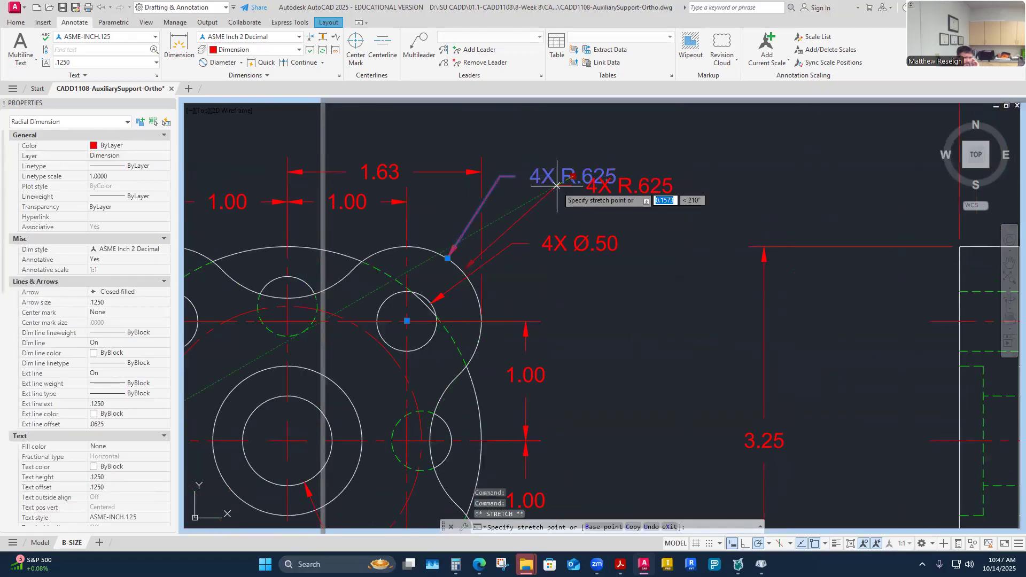
{"action": "left_click", "coordinate": [508, 190]}
{"action": "left_click", "coordinate": [618, 156]}
{"action": "key", "text": "Escape"}
{"action": "key", "text": "Escape"}
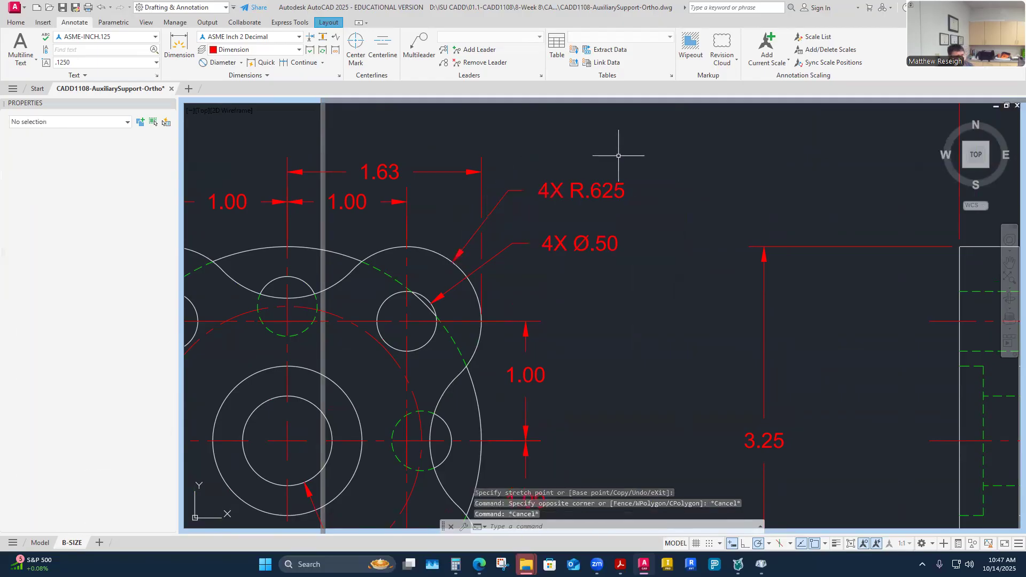
- Try to line up the 4X R.625 and 4X Ø.50 callouts by repositioning their text
{"action": "scroll", "coordinate": [623, 165], "scroll_direction": "down", "scroll_amount": 5}
{"action": "scroll", "coordinate": [583, 204], "scroll_direction": "up", "scroll_amount": 5}
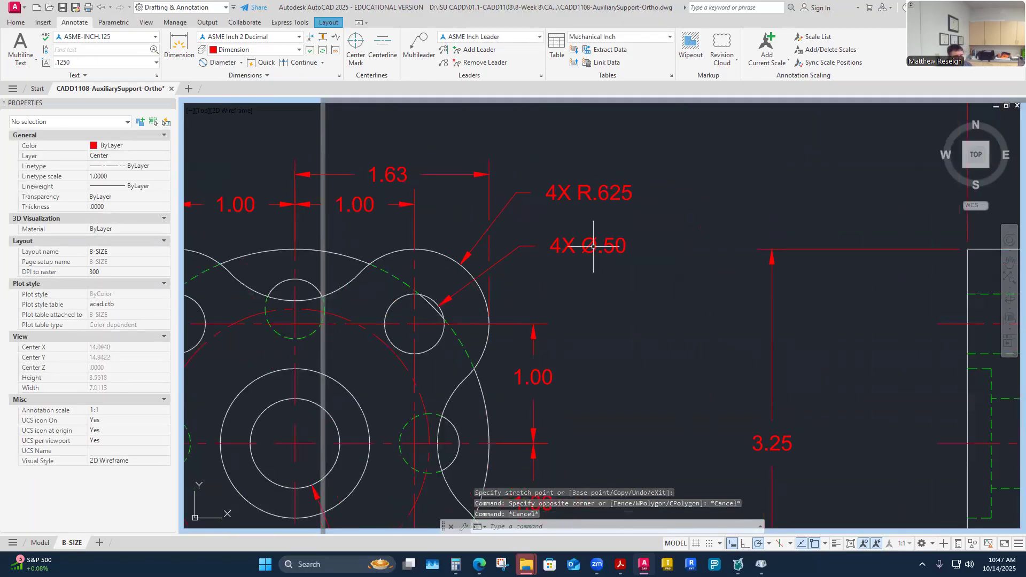
{"action": "scroll", "coordinate": [588, 224], "scroll_direction": "down", "scroll_amount": 2}
{"action": "left_click", "coordinate": [592, 214]}
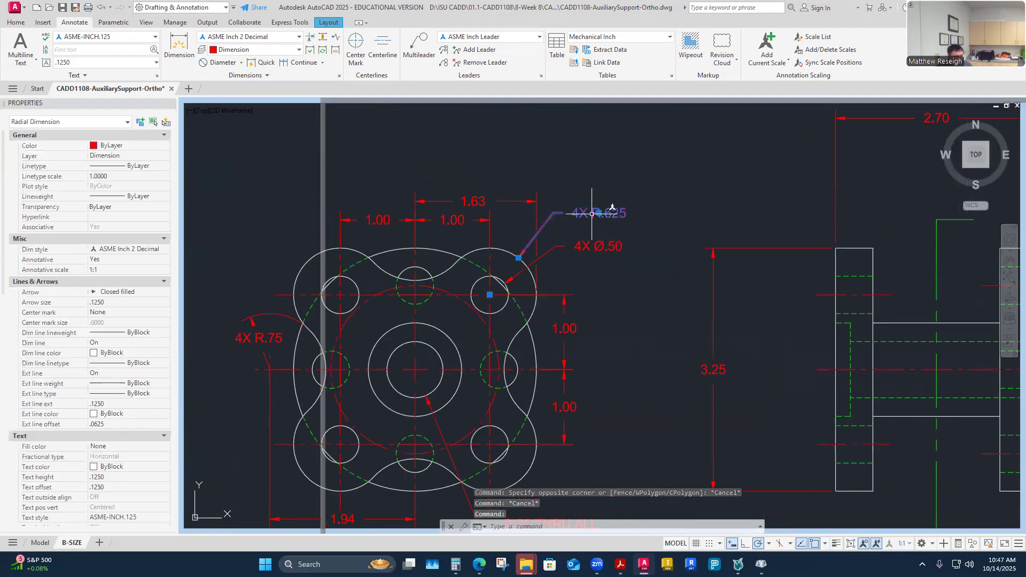
{"action": "left_click", "coordinate": [594, 212]}
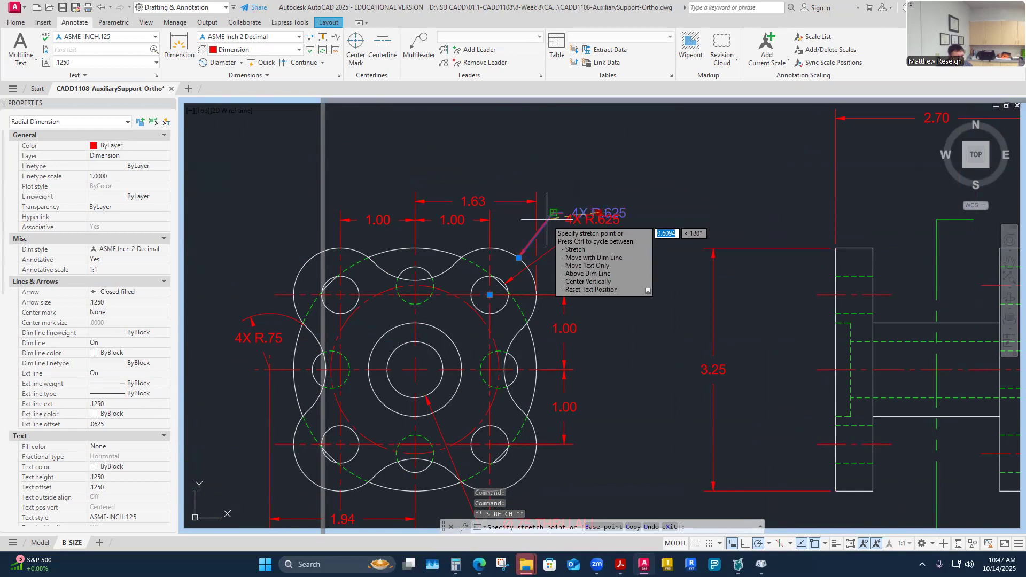
{"action": "left_click", "coordinate": [552, 215]}
{"action": "key", "text": "Escape"}
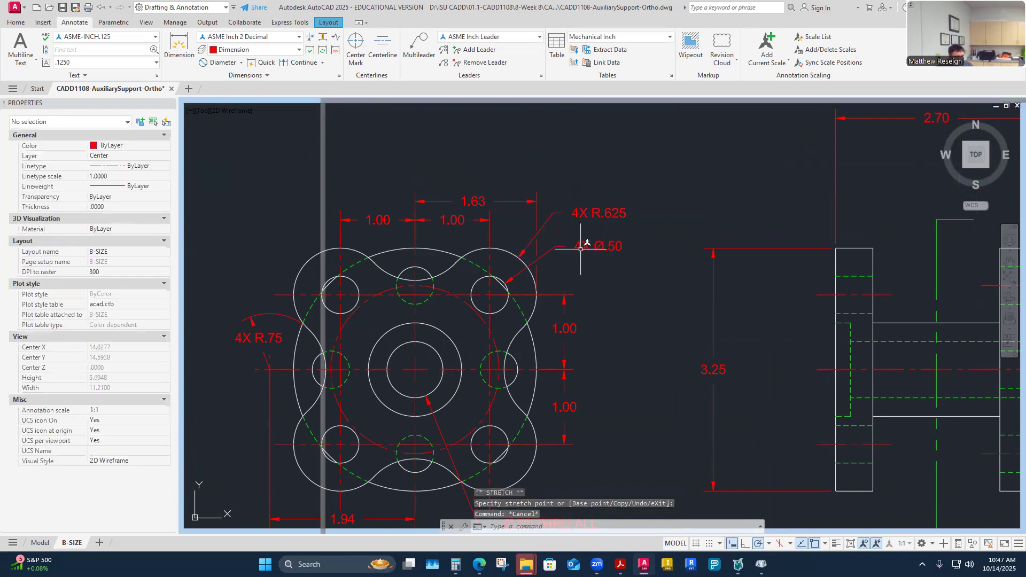
{"action": "left_click", "coordinate": [581, 247]}
{"action": "left_click", "coordinate": [597, 246]}
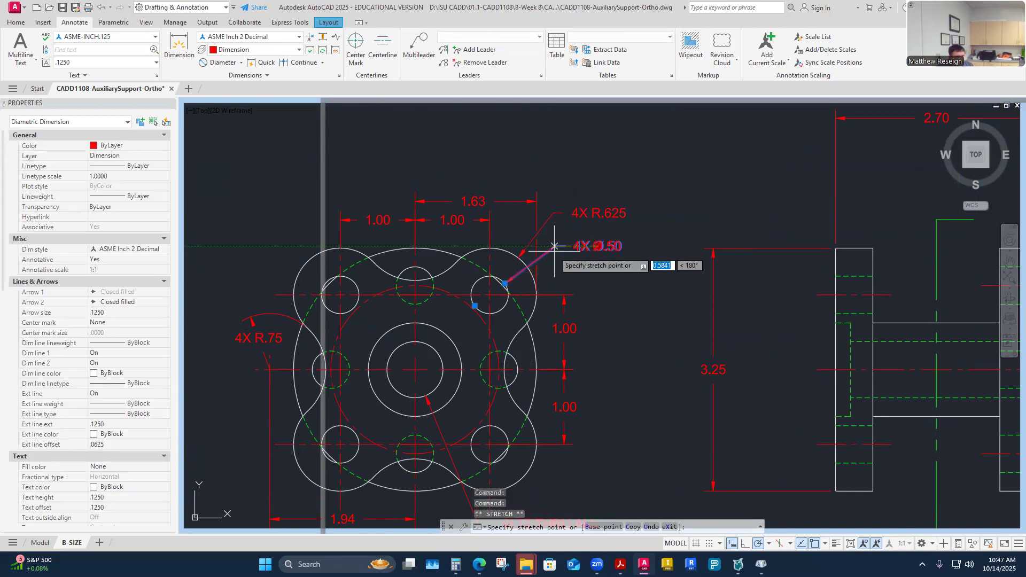
{"action": "key", "text": "Escape"}
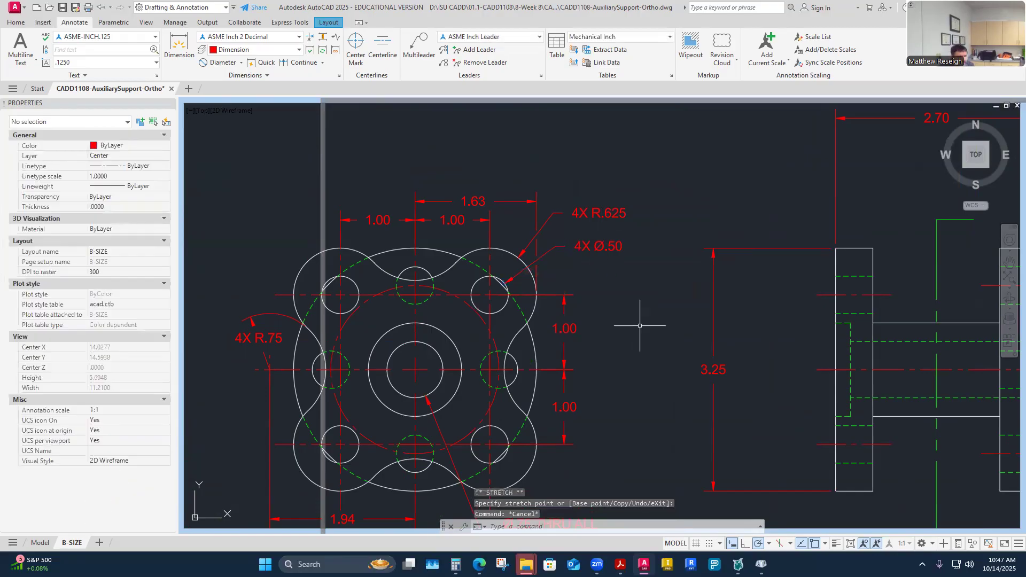
- Examine the flange, side and section views, including the section's hatched ring, for features that still need dimensions
{"action": "scroll", "coordinate": [564, 246], "scroll_direction": "down", "scroll_amount": 4}
{"action": "scroll", "coordinate": [596, 268], "scroll_direction": "up", "scroll_amount": 4}
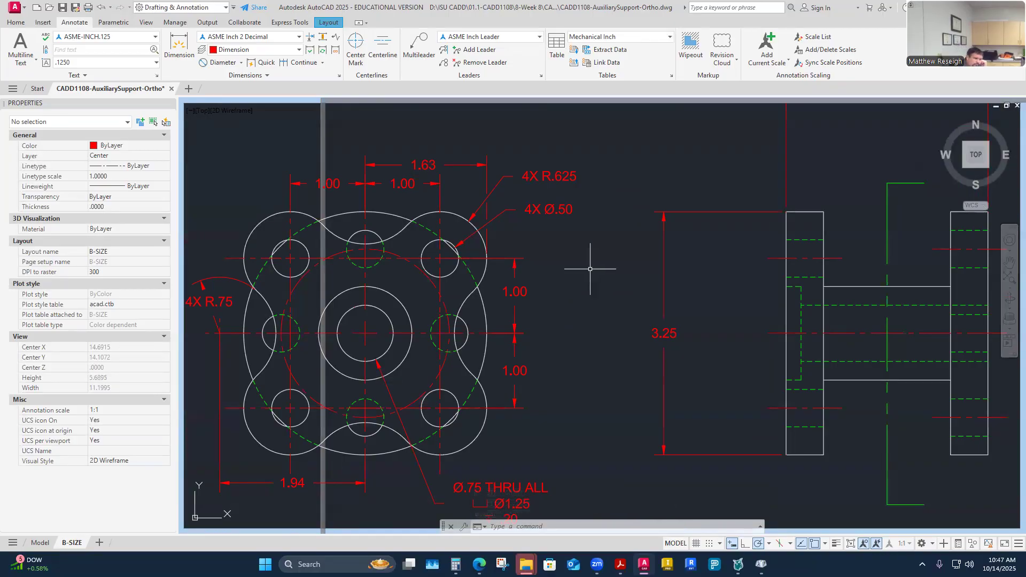
{"action": "scroll", "coordinate": [495, 268], "scroll_direction": "down", "scroll_amount": 4}
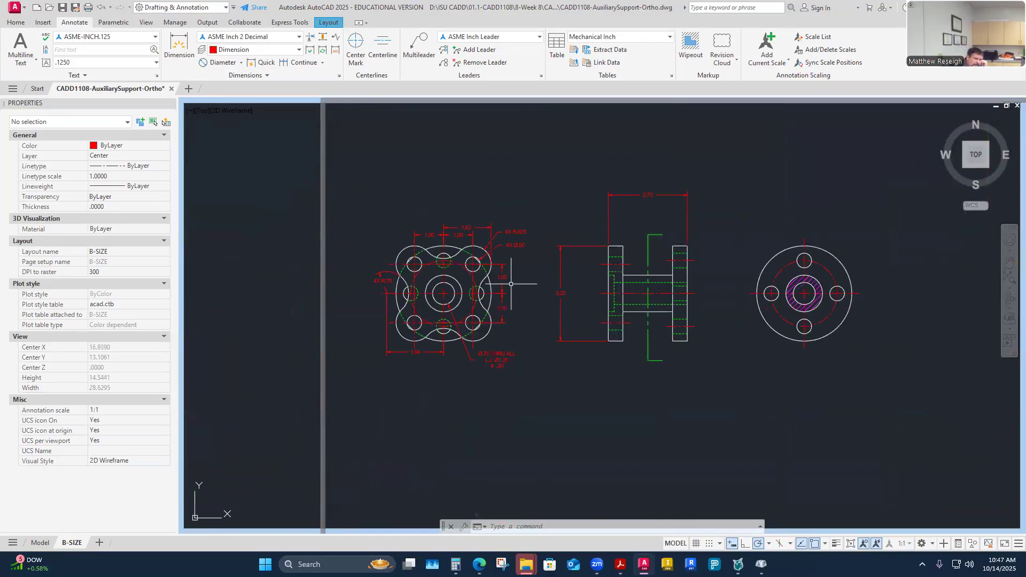
{"action": "scroll", "coordinate": [677, 275], "scroll_direction": "up", "scroll_amount": 2}
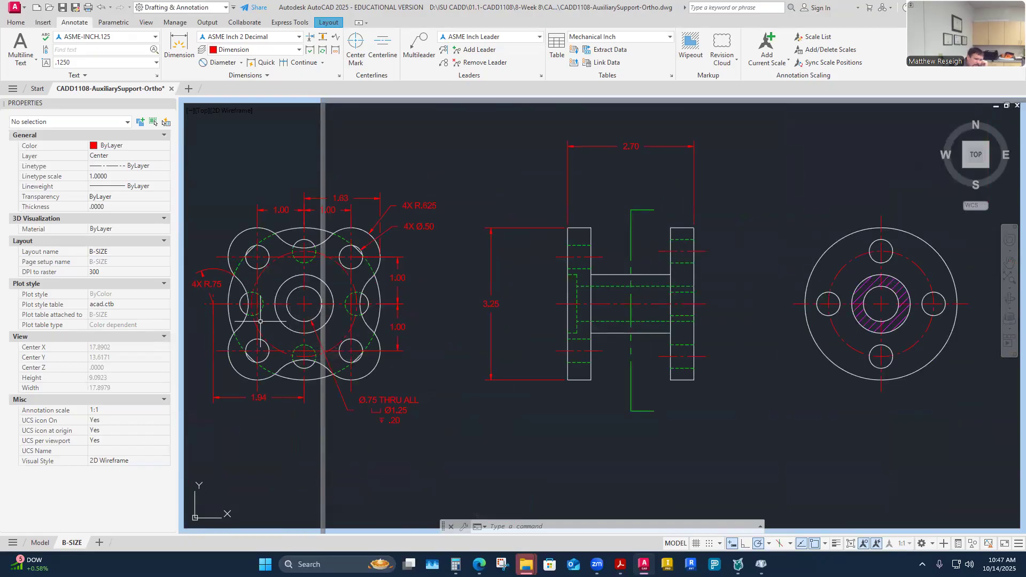
{"action": "scroll", "coordinate": [587, 316], "scroll_direction": "down", "scroll_amount": 2}
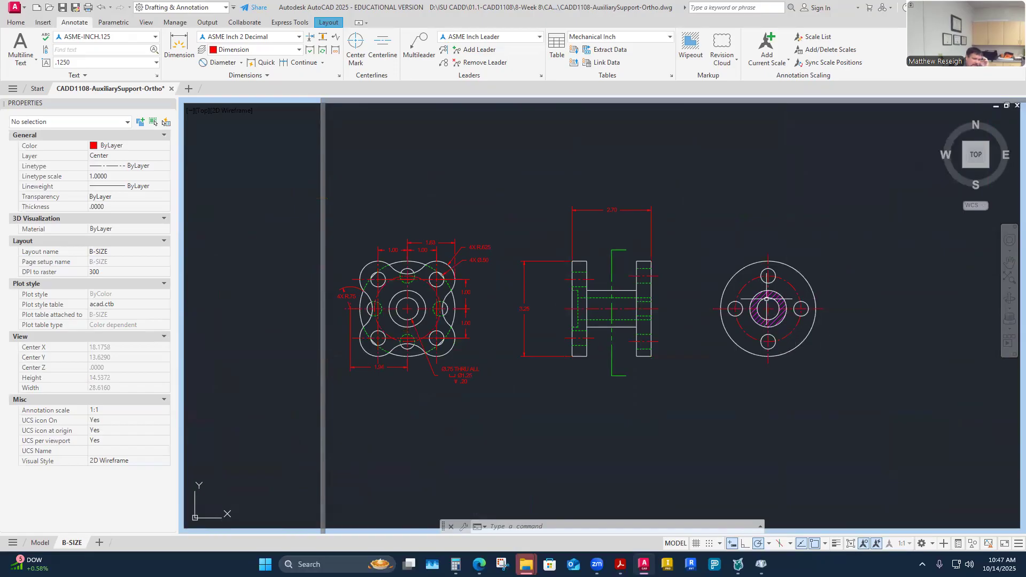
{"action": "scroll", "coordinate": [865, 297], "scroll_direction": "up", "scroll_amount": 4}
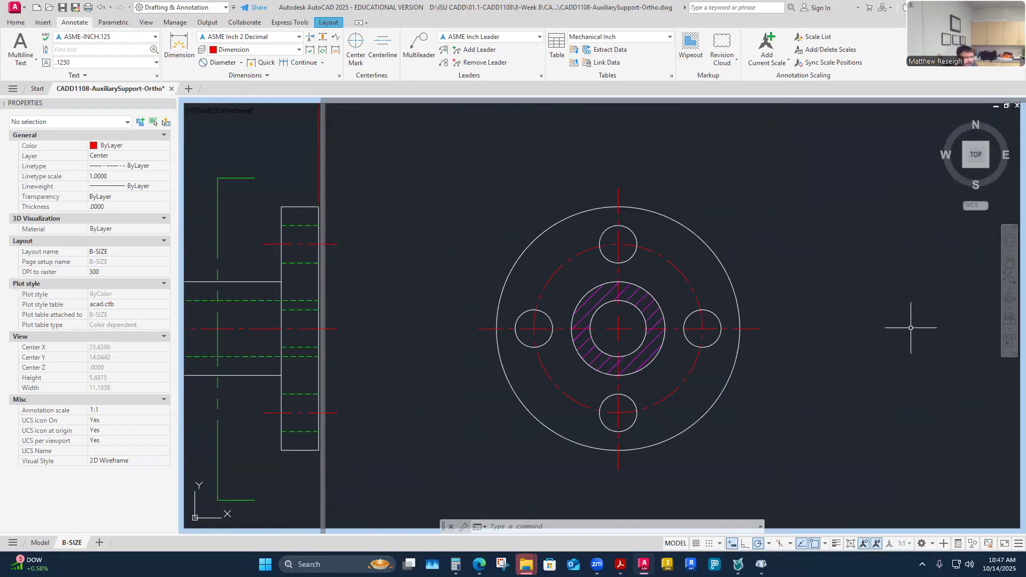
{"action": "scroll", "coordinate": [668, 349], "scroll_direction": "down", "scroll_amount": 7}
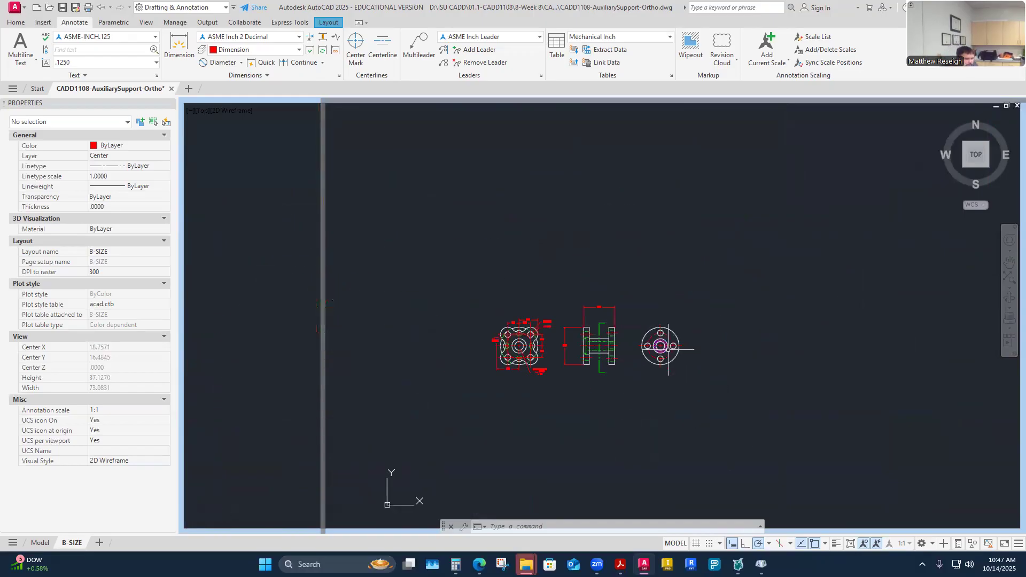
{"action": "scroll", "coordinate": [668, 349], "scroll_direction": "up", "scroll_amount": 3}
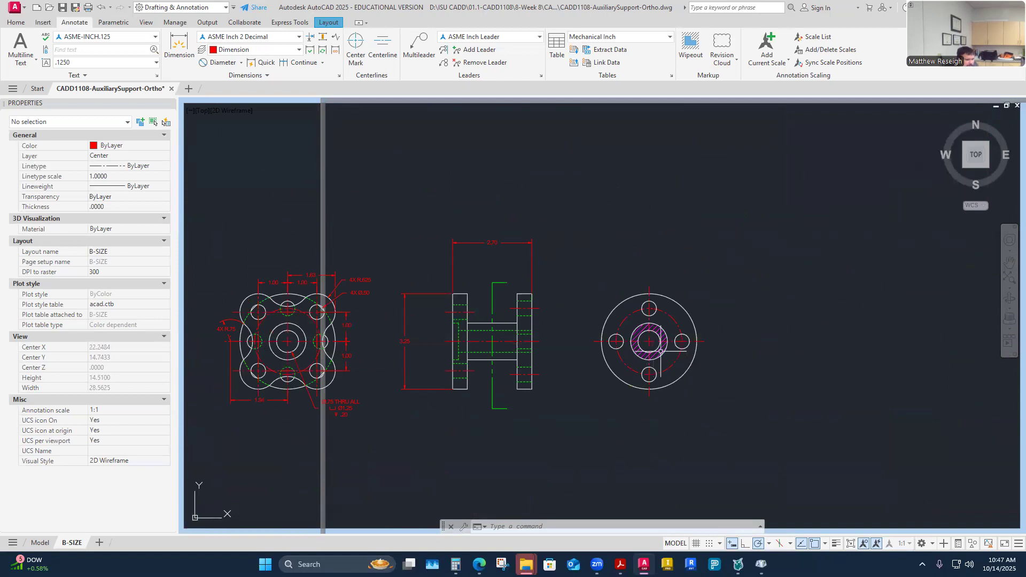
{"action": "scroll", "coordinate": [661, 352], "scroll_direction": "up", "scroll_amount": 2}
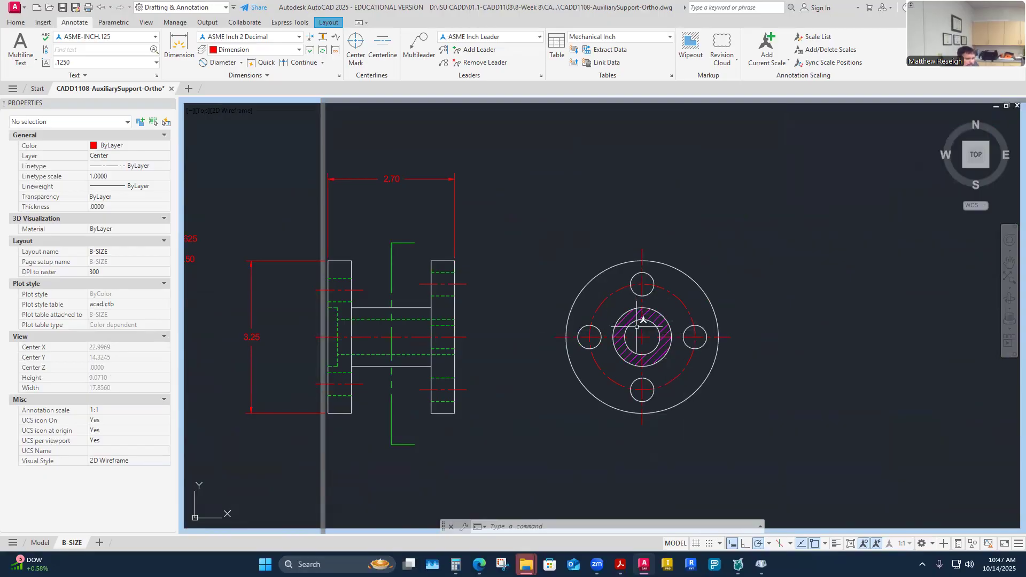
{"action": "scroll", "coordinate": [357, 318], "scroll_direction": "down", "scroll_amount": 3}
{"action": "scroll", "coordinate": [338, 321], "scroll_direction": "up", "scroll_amount": 4}
{"action": "scroll", "coordinate": [533, 313], "scroll_direction": "down", "scroll_amount": 4}
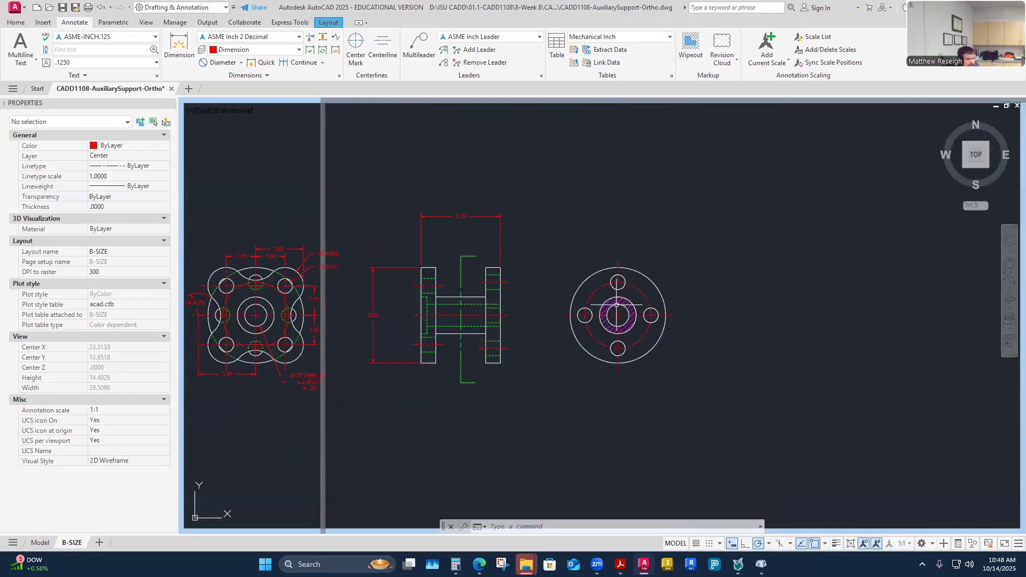
{"action": "scroll", "coordinate": [616, 305], "scroll_direction": "up", "scroll_amount": 4}
{"action": "left_click", "coordinate": [653, 293]}
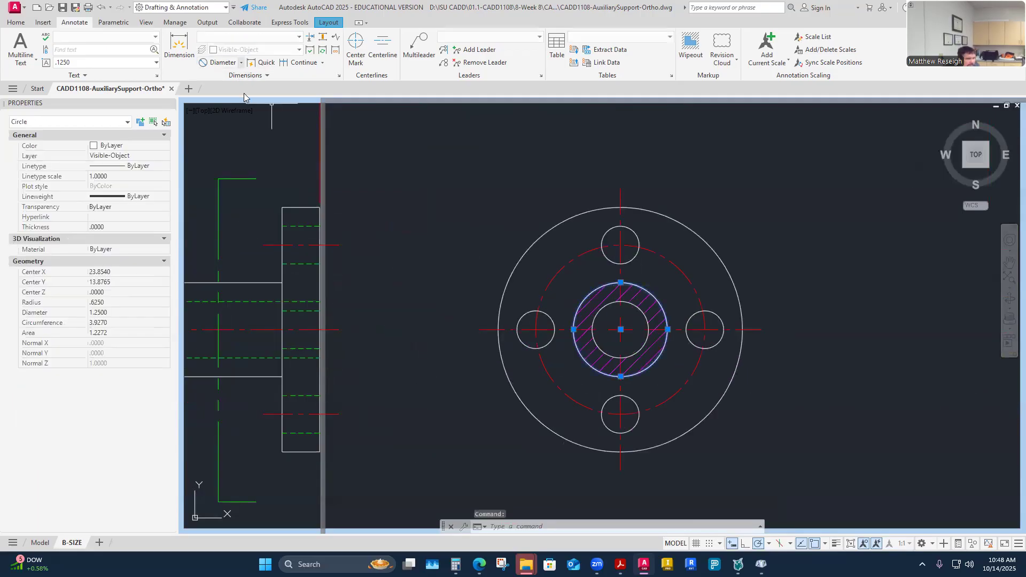
{"action": "key", "text": "Escape"}
{"action": "key", "text": "Escape"}
{"action": "key", "text": "Escape"}
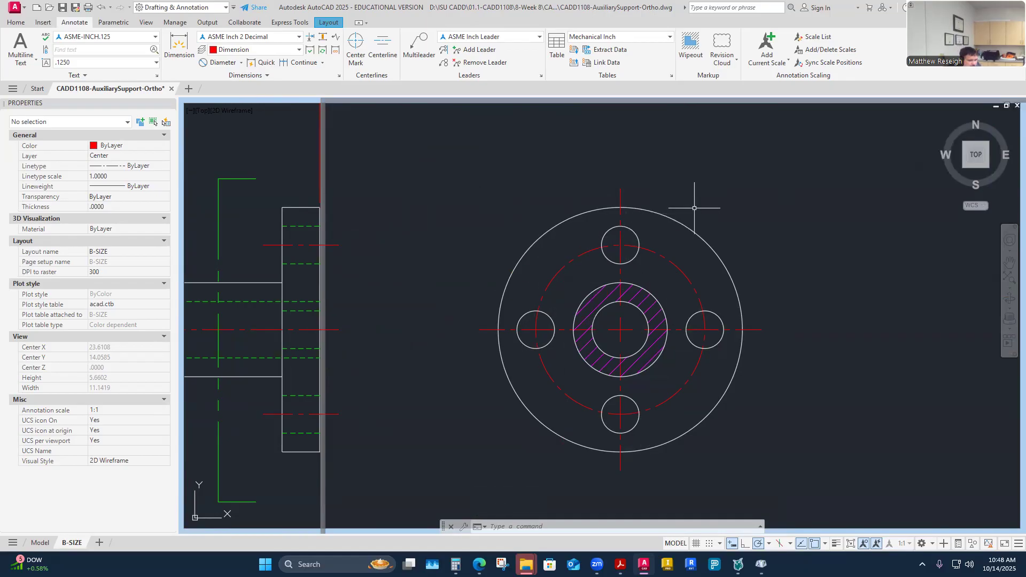
- Add a vertical linear dimension across the full height of the side view's right flange, placed to its right
{"action": "scroll", "coordinate": [413, 233], "scroll_direction": "down", "scroll_amount": 2}
{"action": "scroll", "coordinate": [360, 252], "scroll_direction": "up", "scroll_amount": 2}
{"action": "scroll", "coordinate": [362, 219], "scroll_direction": "down", "scroll_amount": 2}
{"action": "scroll", "coordinate": [331, 206], "scroll_direction": "up", "scroll_amount": 2}
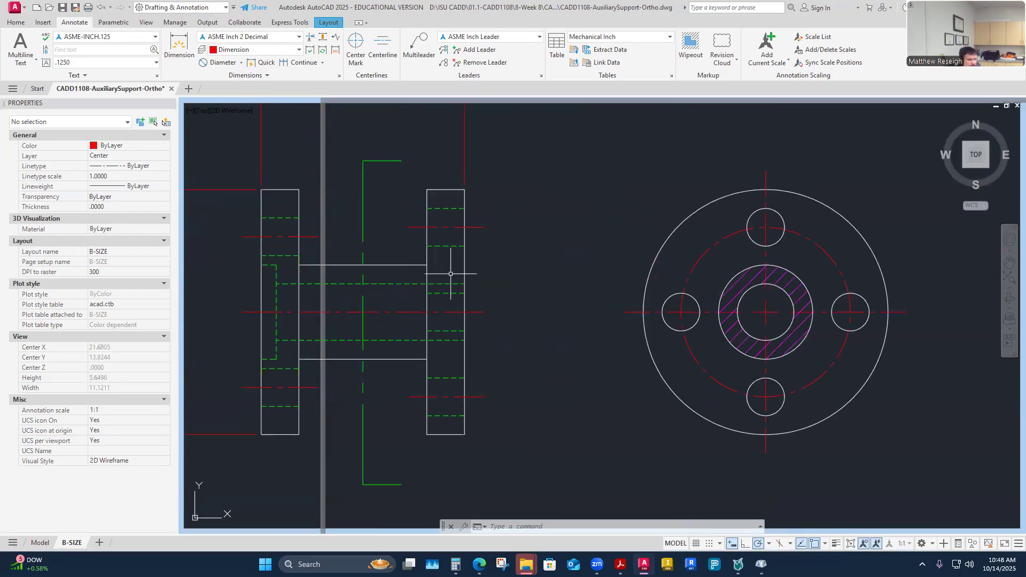
{"action": "left_click", "coordinate": [241, 63]}
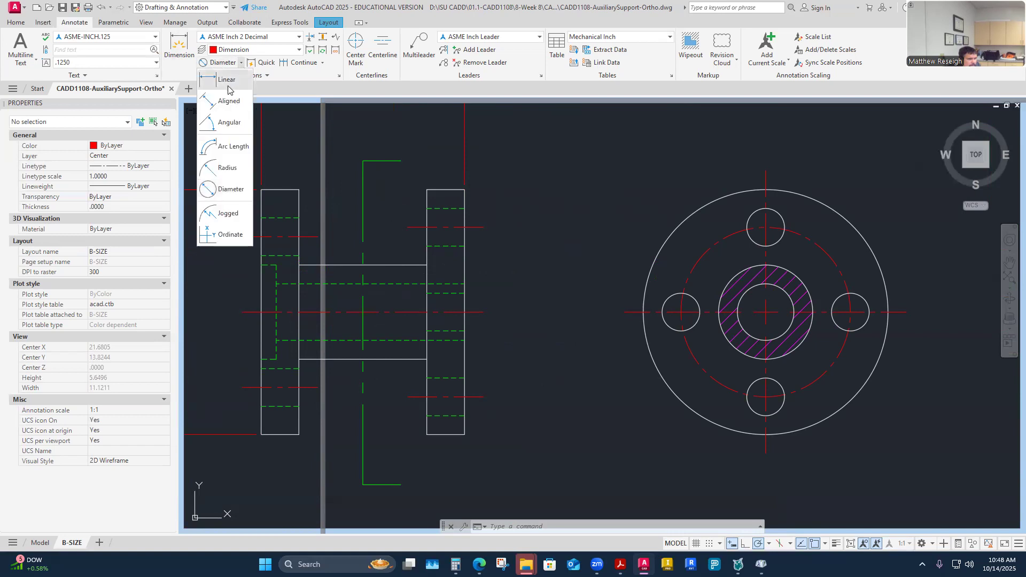
{"action": "left_click", "coordinate": [228, 85]}
{"action": "left_click", "coordinate": [465, 189]}
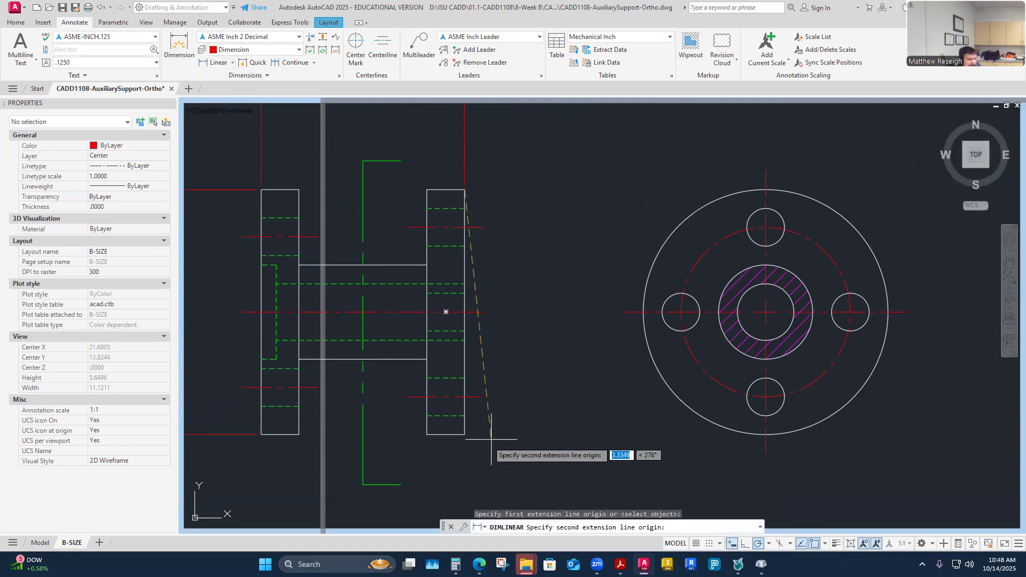
{"action": "left_click", "coordinate": [465, 435]}
{"action": "left_click", "coordinate": [542, 414]}
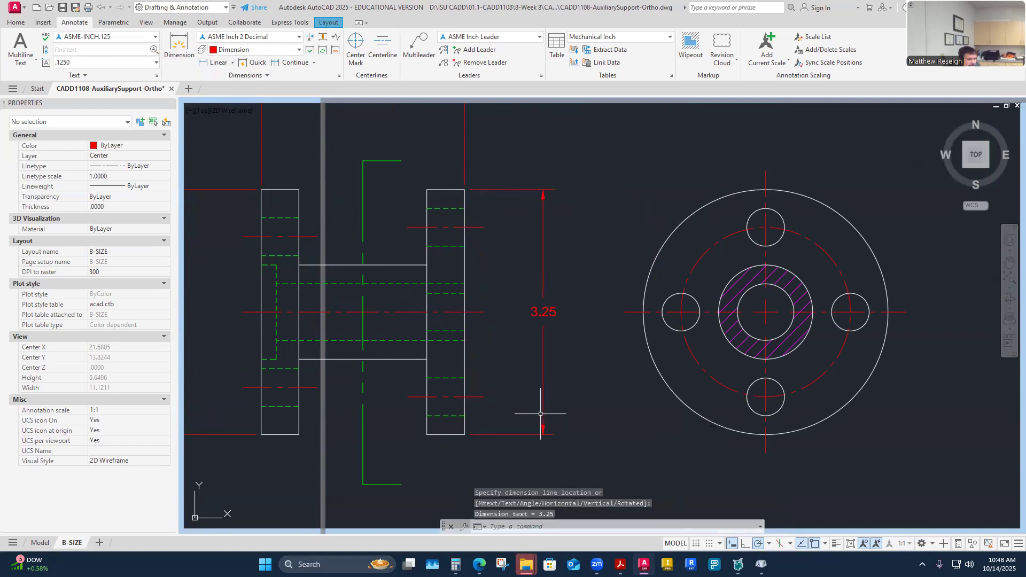
{"action": "key", "text": "Escape"}
- Add a diameter symbol in front of the value of the side view's right flange height dimension
{"action": "left_click", "coordinate": [543, 311]}
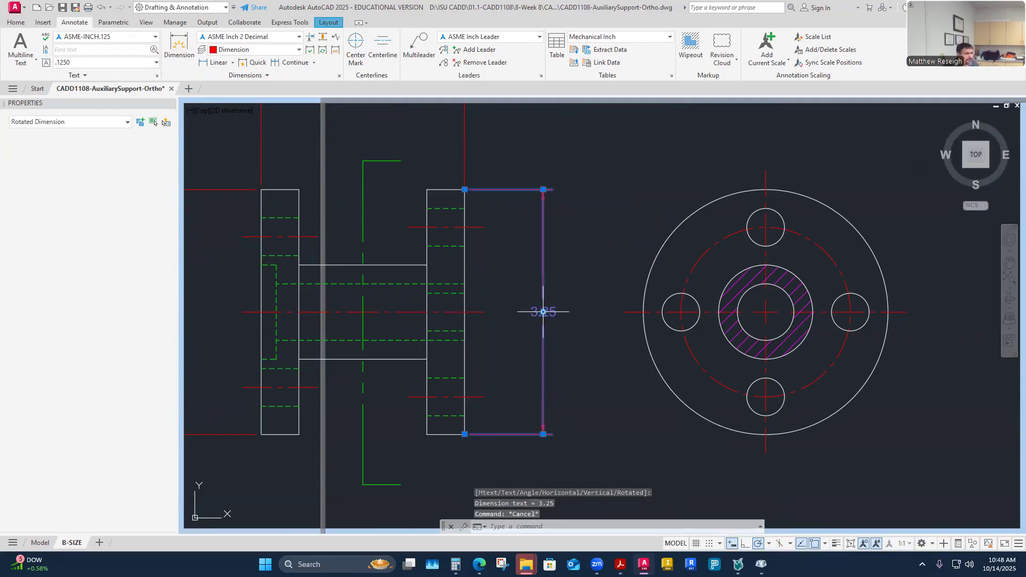
{"action": "key", "text": "Escape"}
{"action": "key", "text": "Escape"}
{"action": "double_click", "coordinate": [534, 312]}
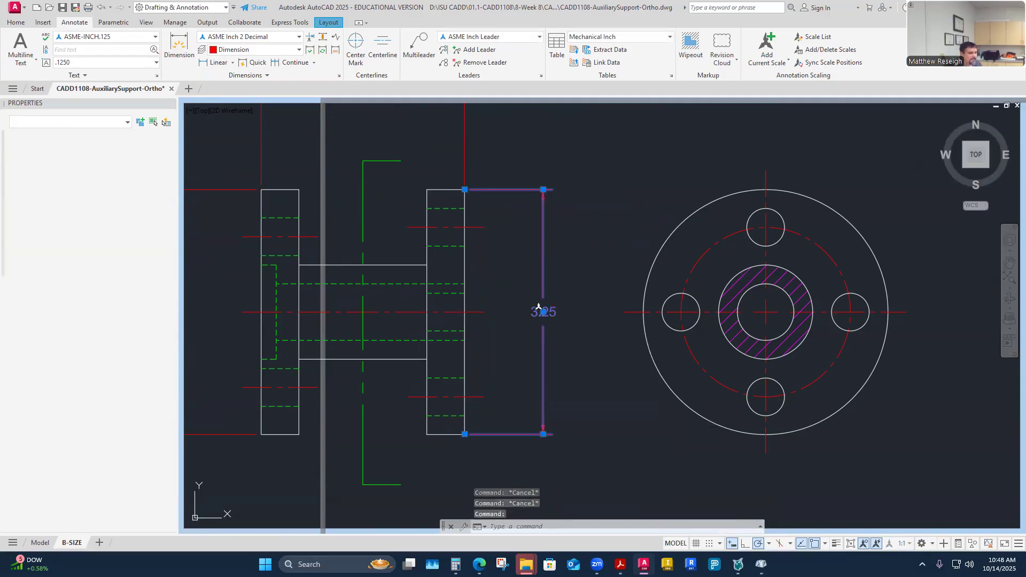
{"action": "left_click", "coordinate": [530, 56]}
{"action": "left_click", "coordinate": [544, 104]}
{"action": "key", "text": "Escape"}
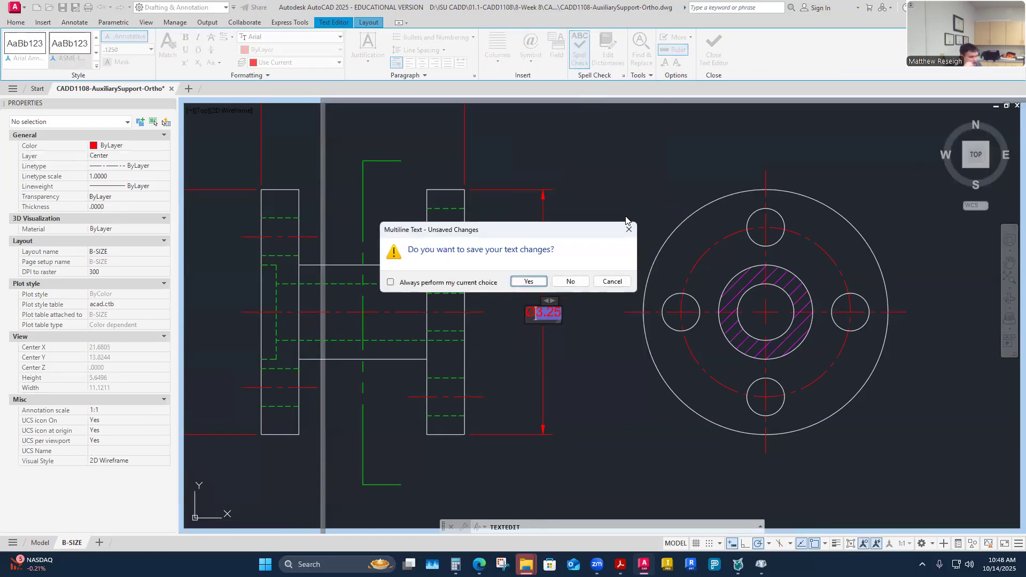
{"action": "left_click", "coordinate": [514, 286]}
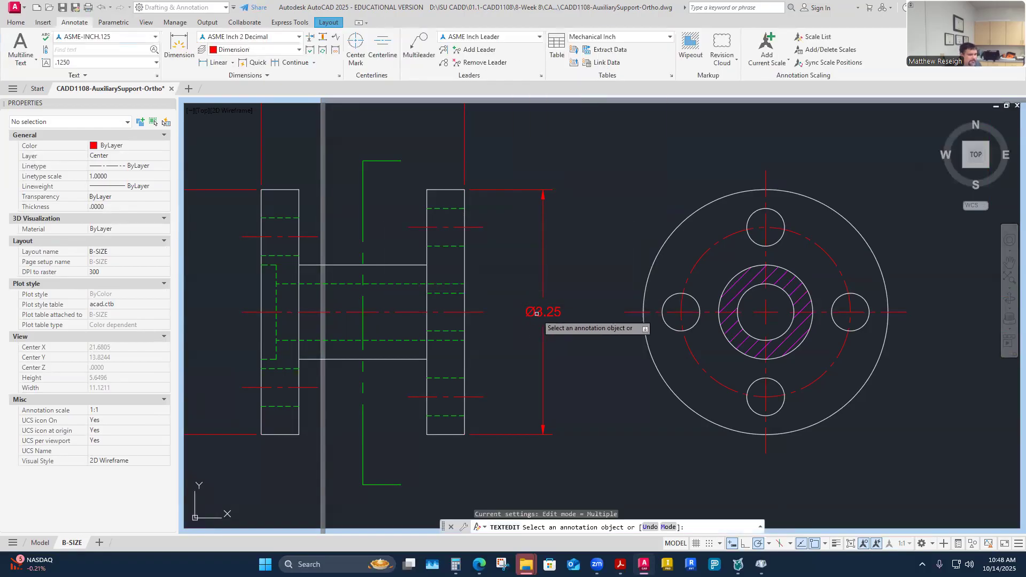
{"action": "key", "text": "Escape"}
{"action": "left_click", "coordinate": [548, 316]}
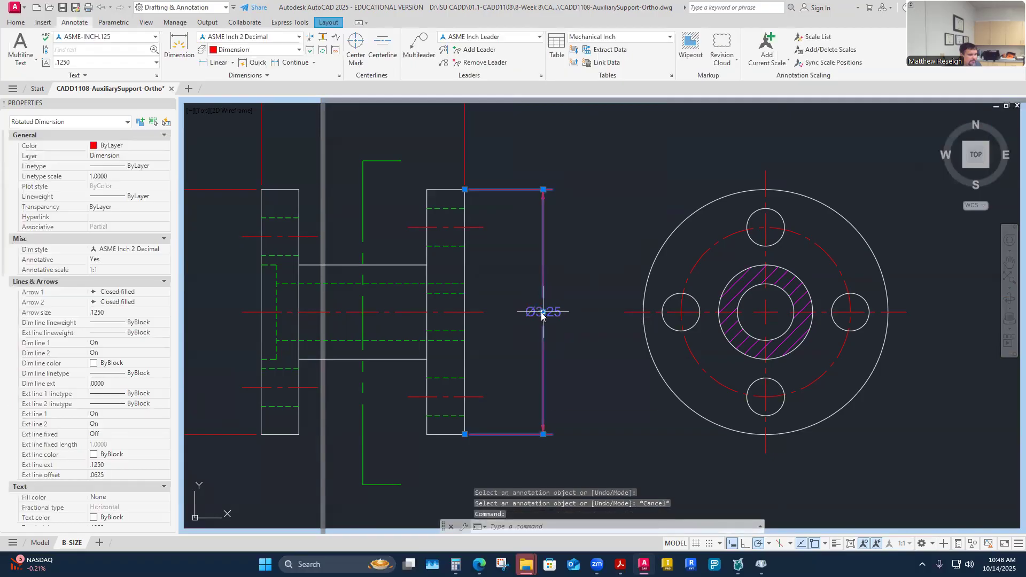
{"action": "double_click", "coordinate": [542, 312]}
{"action": "key", "text": "Escape"}
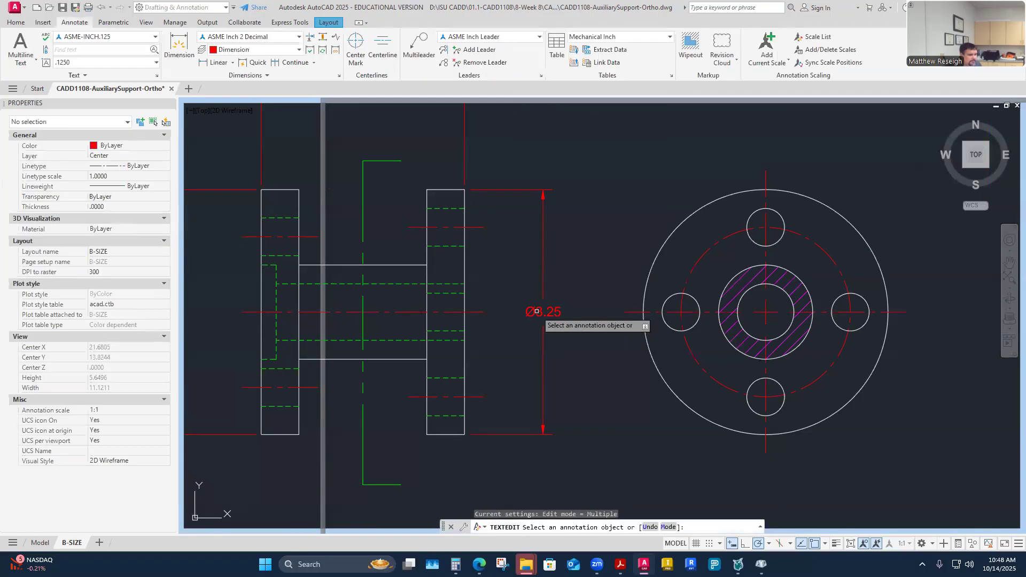
{"action": "left_click", "coordinate": [539, 316]}
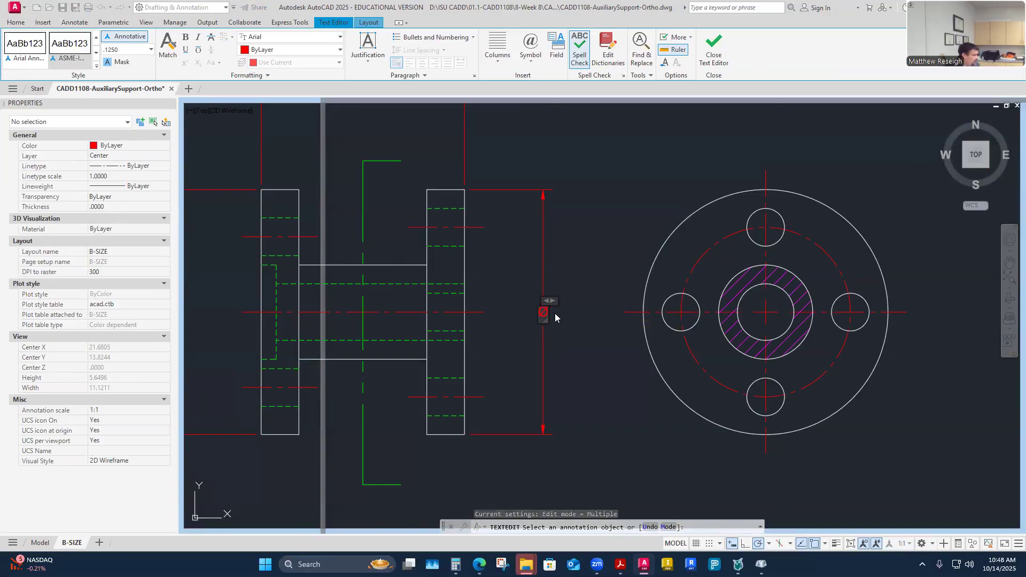
{"action": "key", "text": "Escape"}
{"action": "left_click", "coordinate": [564, 280]}
{"action": "key", "text": "Escape"}
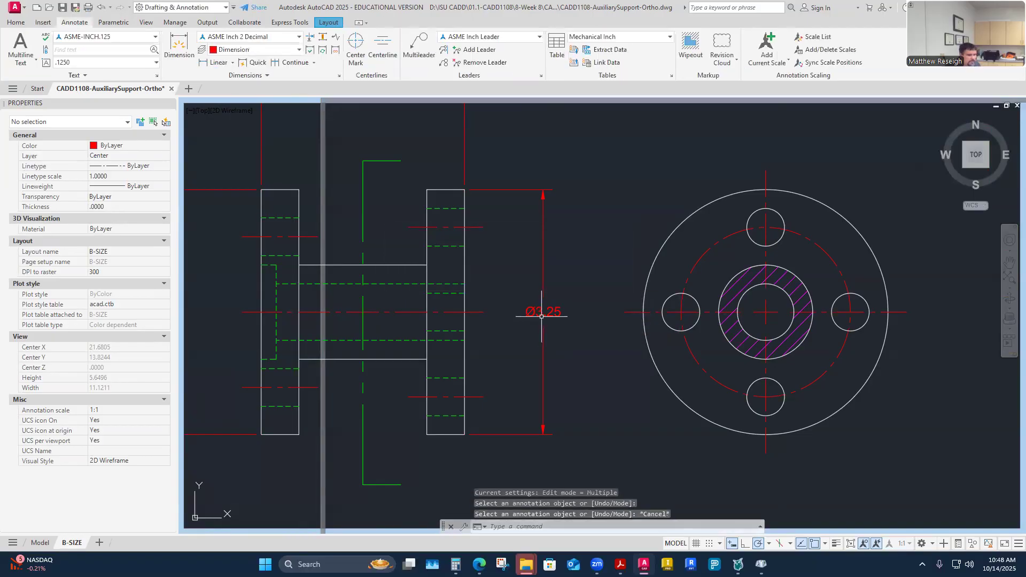
- Insert a space between the diameter symbol and the value in the right flange's height dimension
{"action": "left_click", "coordinate": [541, 316]}
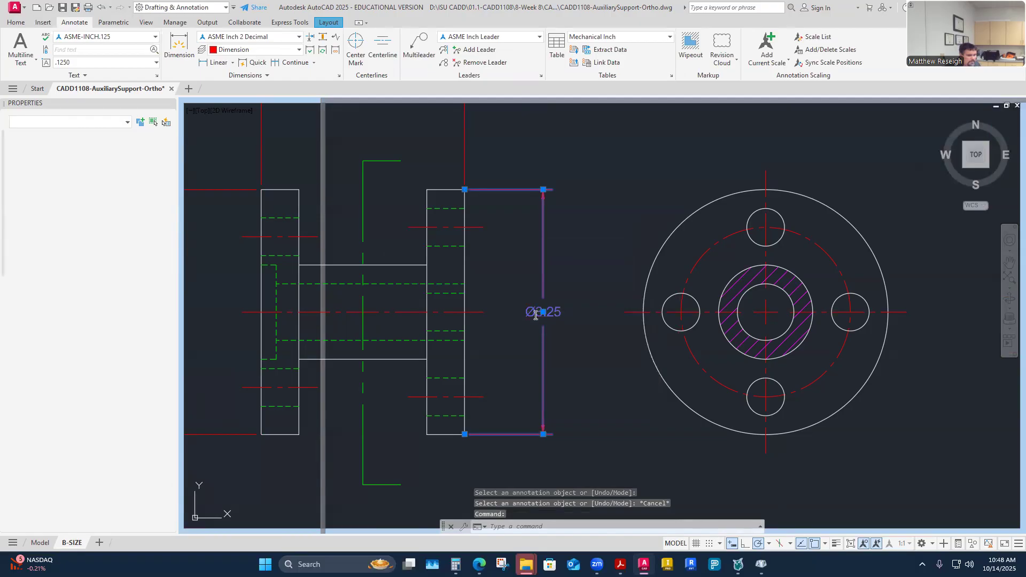
{"action": "double_click", "coordinate": [536, 315]}
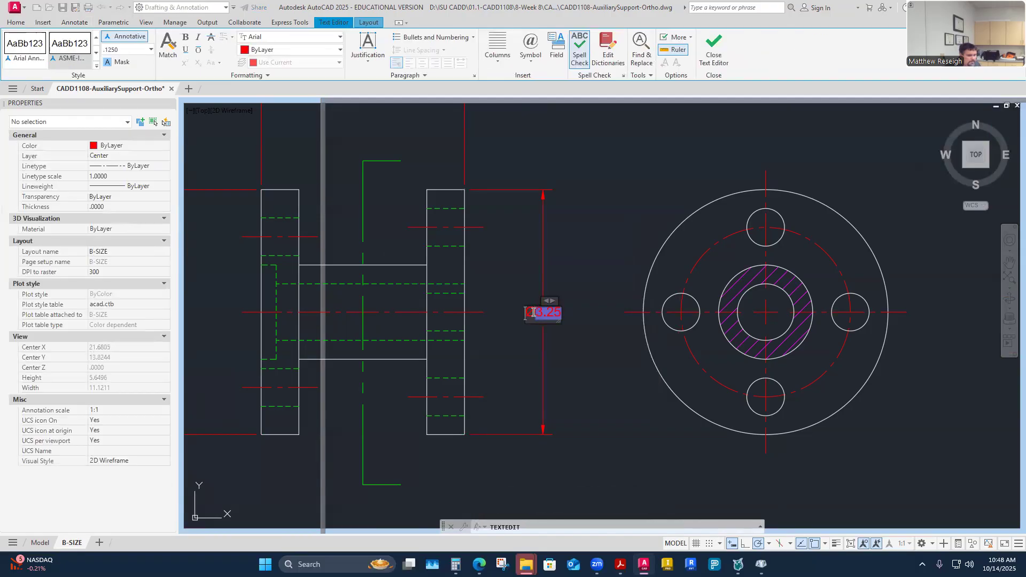
{"action": "left_click", "coordinate": [574, 366]}
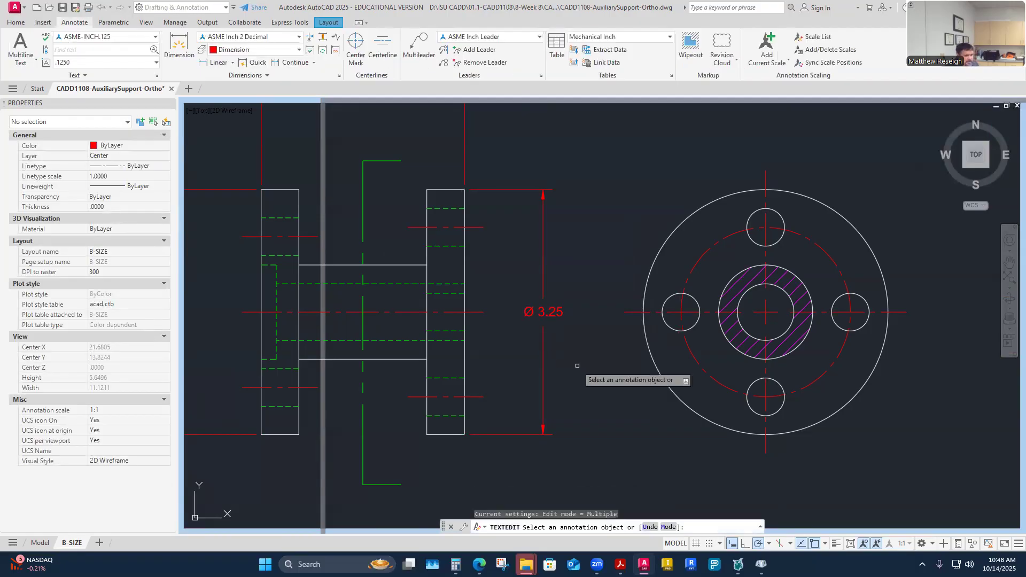
- Remove the space after the diameter symbol in the right flange's height dimension
{"action": "scroll", "coordinate": [544, 311], "scroll_direction": "down", "scroll_amount": 3}
{"action": "scroll", "coordinate": [548, 316], "scroll_direction": "up", "scroll_amount": 5}
{"action": "left_click", "coordinate": [537, 313]}
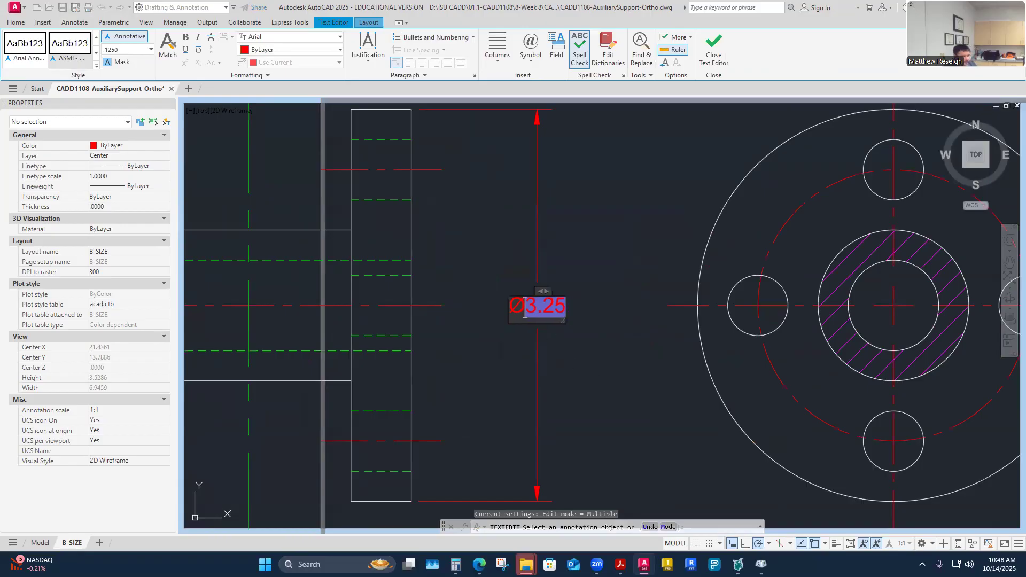
{"action": "left_click", "coordinate": [574, 365]}
- Dimension the thickness of the side view's left flange, placing the horizontal dimension just above the flange
{"action": "scroll", "coordinate": [569, 339], "scroll_direction": "down", "scroll_amount": 3}
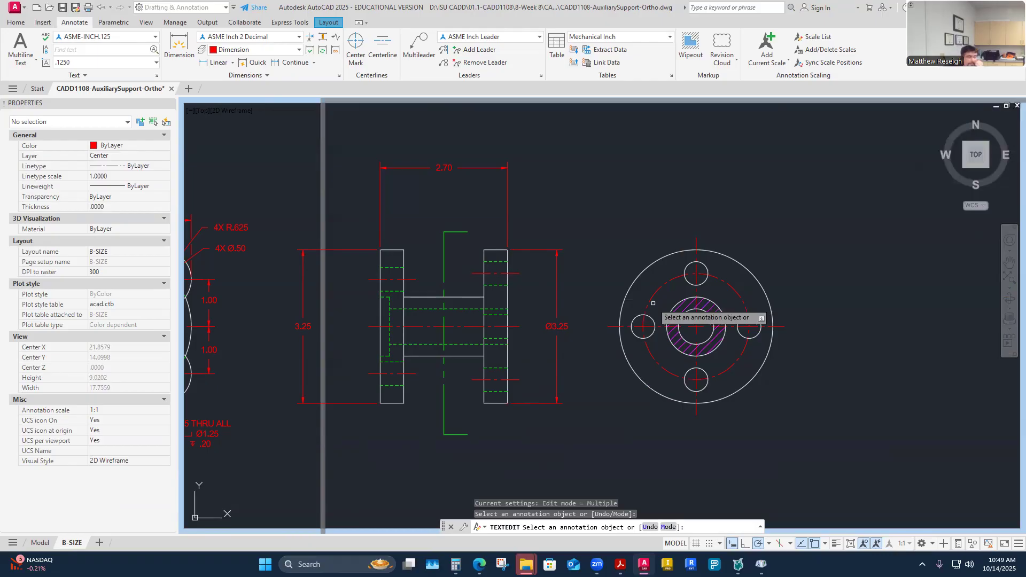
{"action": "scroll", "coordinate": [615, 297], "scroll_direction": "down", "scroll_amount": 3}
{"action": "scroll", "coordinate": [527, 280], "scroll_direction": "up", "scroll_amount": 3}
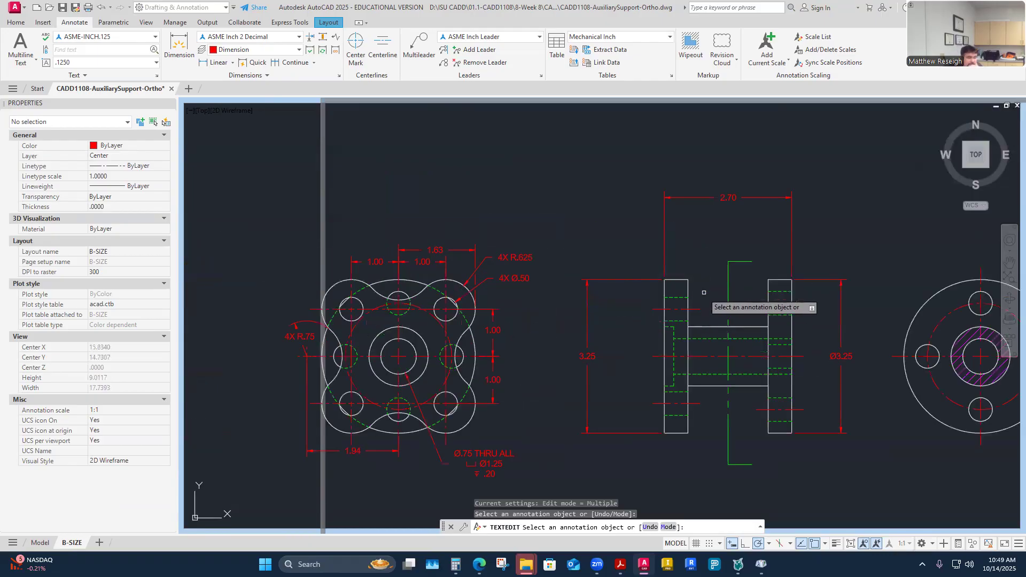
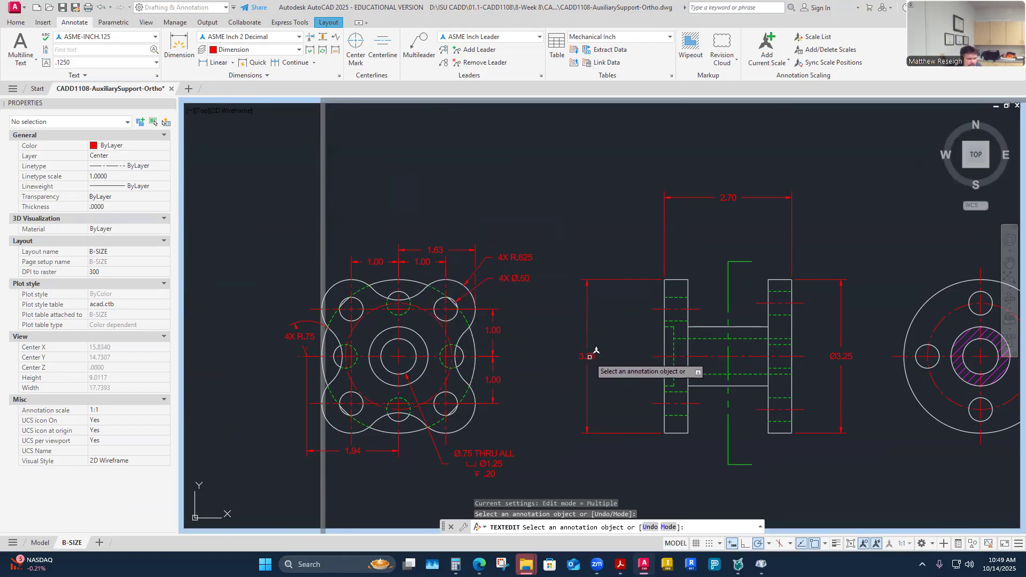
{"action": "left_click", "coordinate": [181, 48]}
{"action": "left_click", "coordinate": [665, 280]}
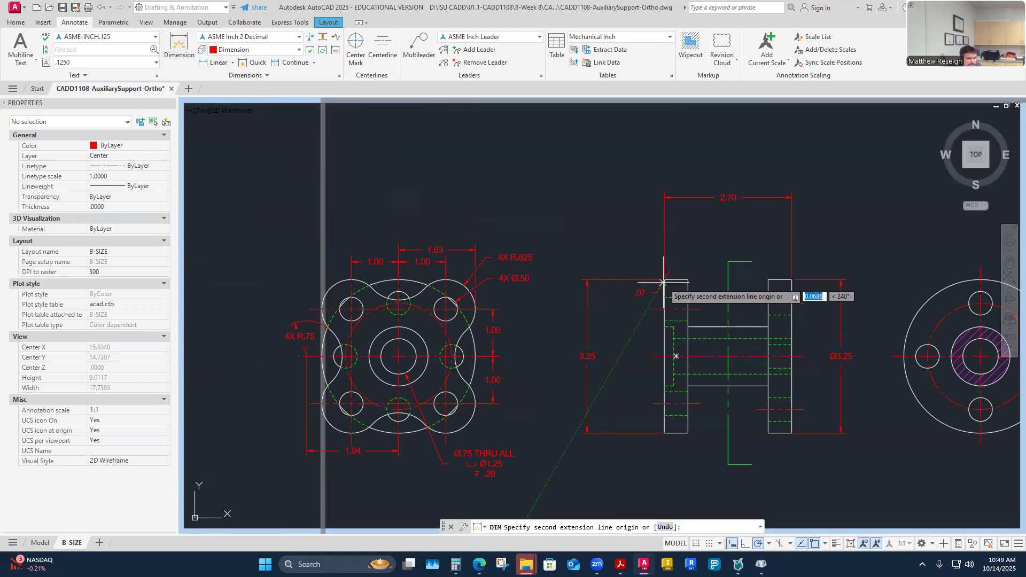
{"action": "left_click", "coordinate": [688, 280]}
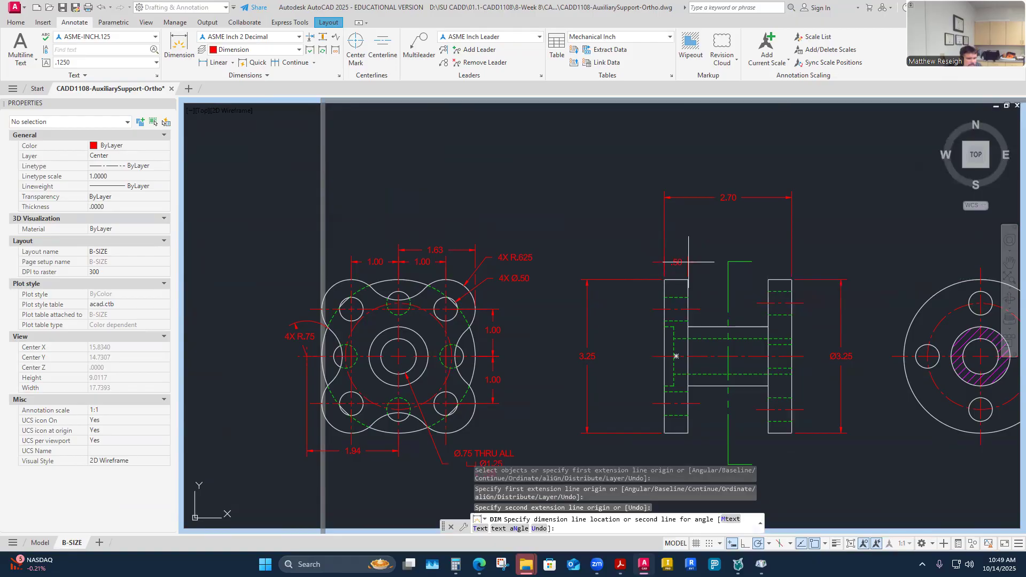
{"action": "left_click", "coordinate": [688, 262]}
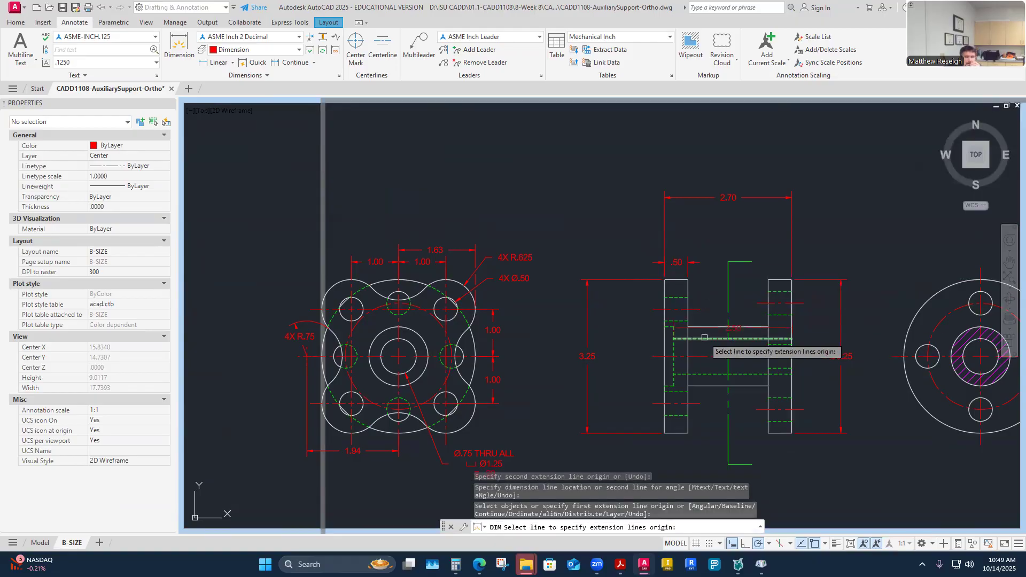
- Add a horizontal dimension from the left flange's outer face to the right flange's inner face, placed just below the overall length dimension
{"action": "scroll", "coordinate": [676, 331], "scroll_direction": "down", "scroll_amount": 4}
{"action": "scroll", "coordinate": [684, 329], "scroll_direction": "up", "scroll_amount": 4}
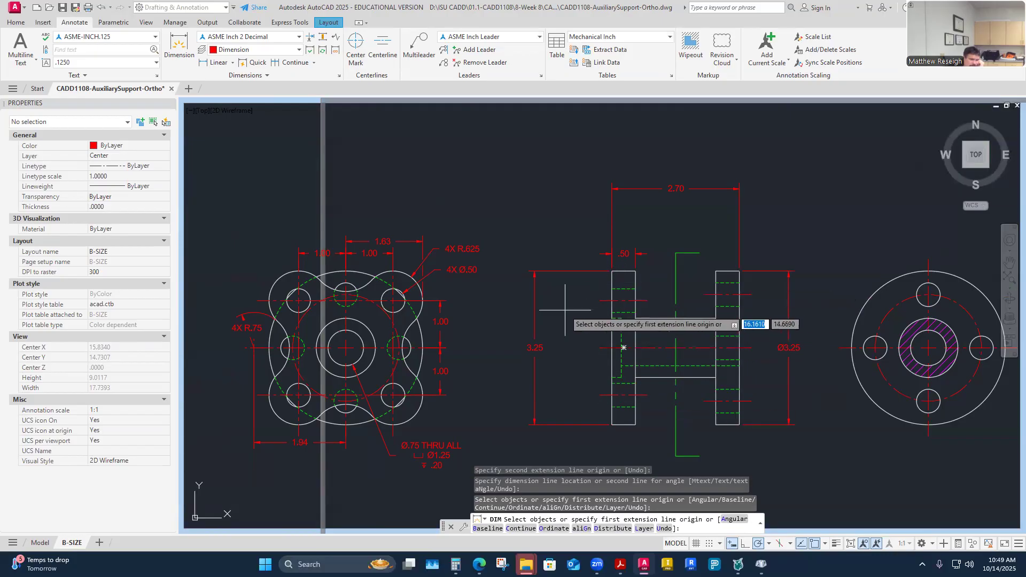
{"action": "key", "text": "Return"}
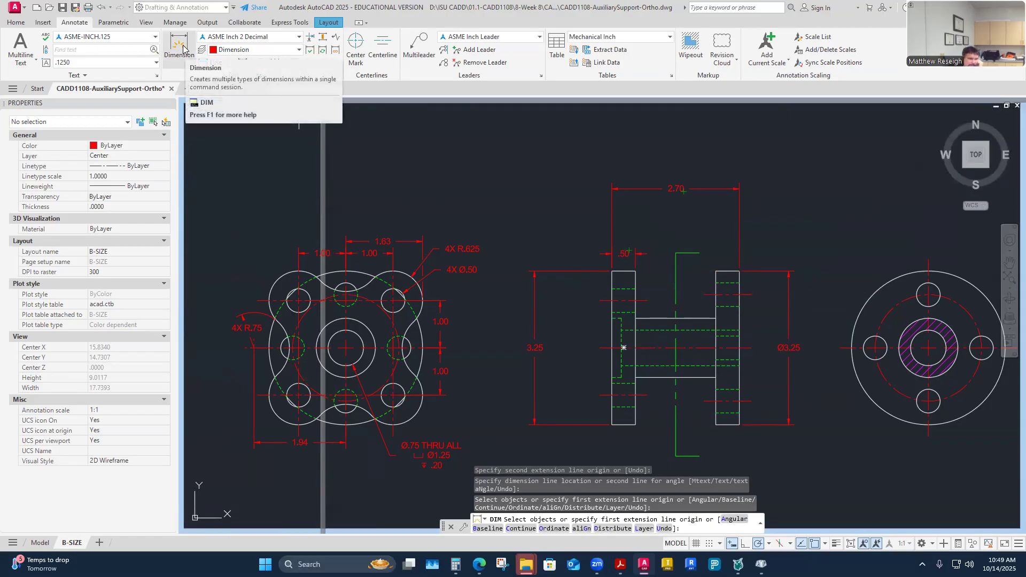
{"action": "left_click", "coordinate": [612, 272]}
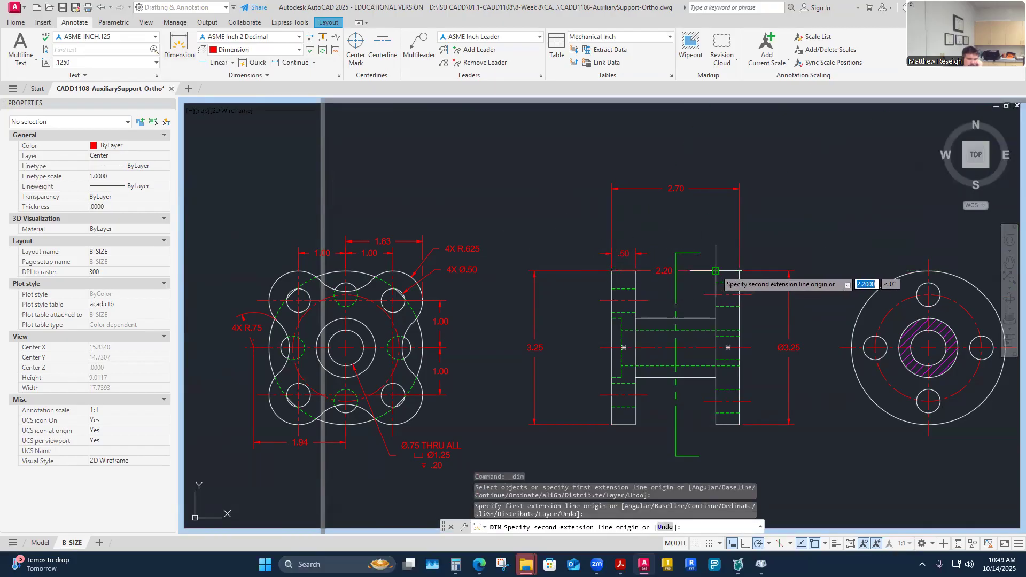
{"action": "left_click", "coordinate": [715, 271]}
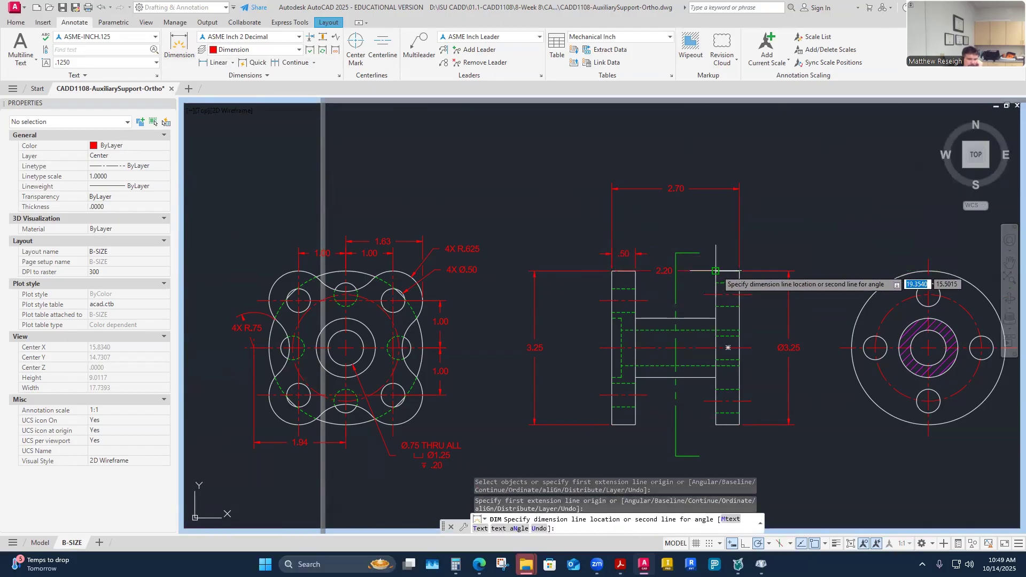
{"action": "left_click", "coordinate": [714, 210]}
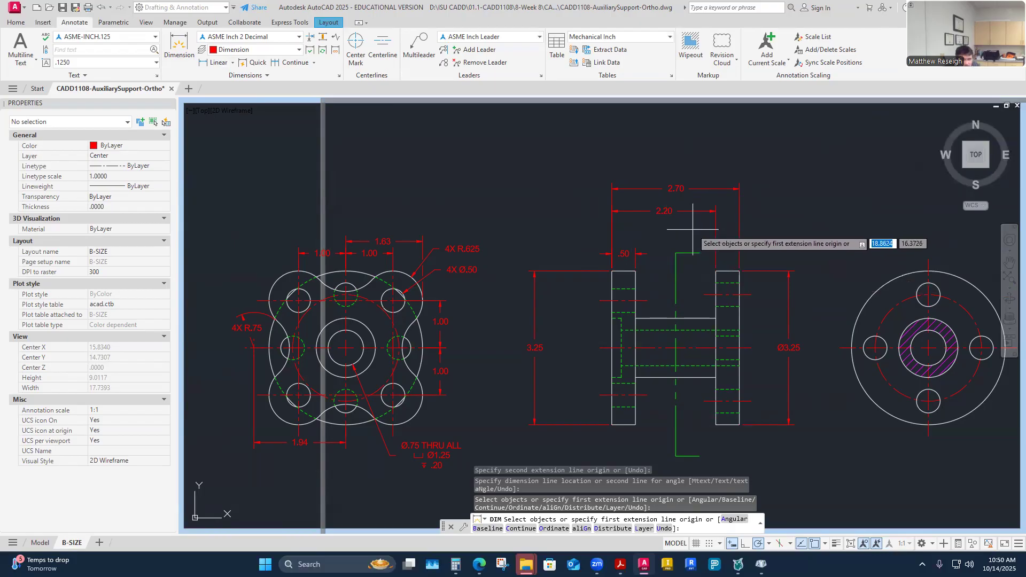
{"action": "type", "text": "c"}
{"action": "key", "text": "Return"}
{"action": "key", "text": "Escape"}
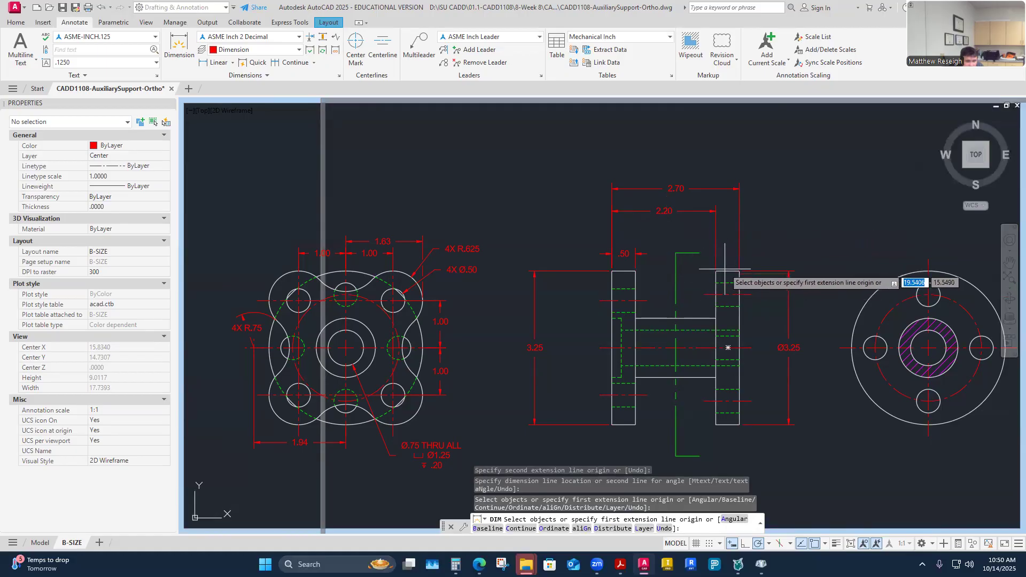
{"action": "left_click", "coordinate": [179, 46]}
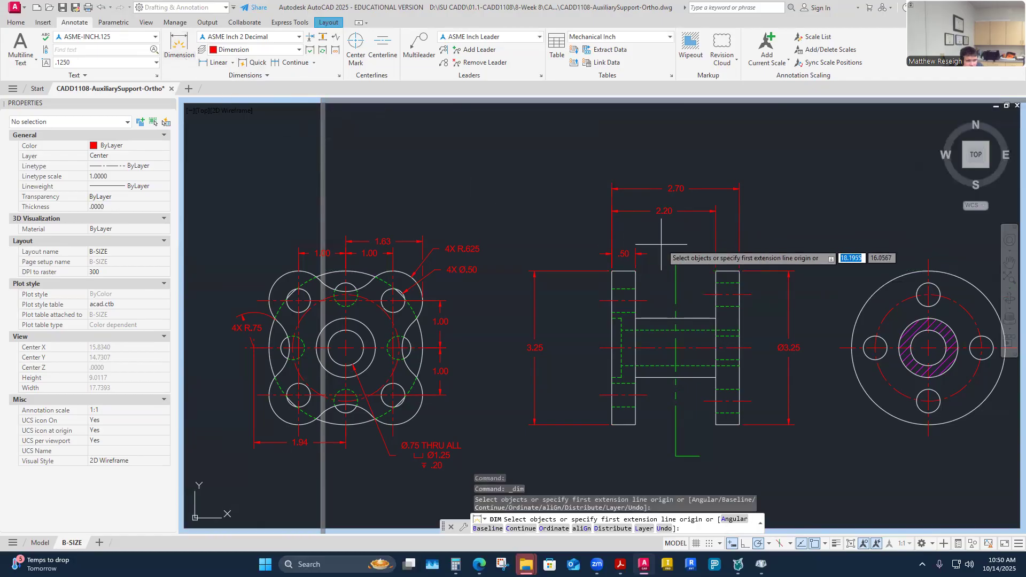
{"action": "left_click", "coordinate": [716, 271]}
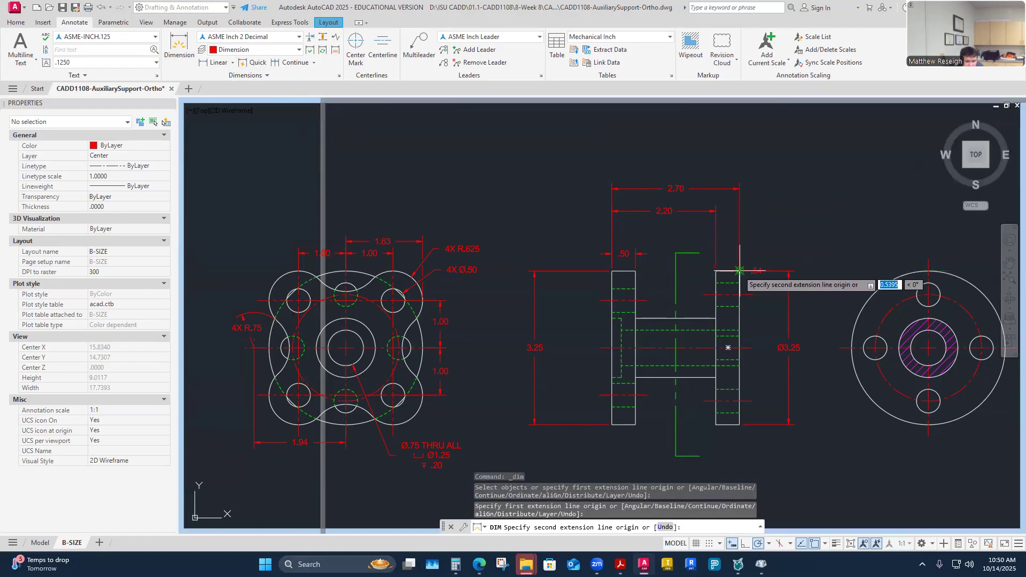
{"action": "left_click", "coordinate": [740, 271]}
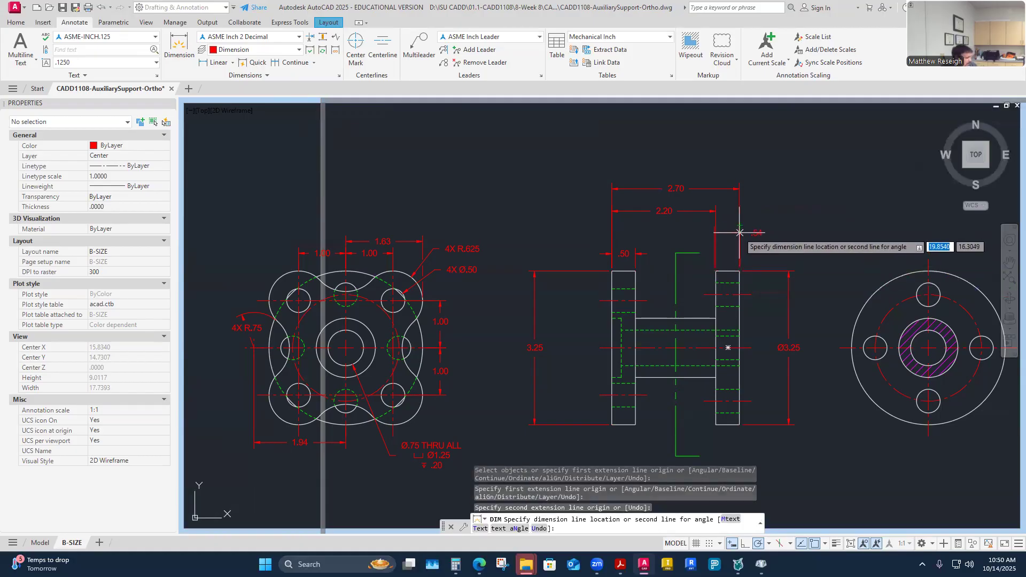
{"action": "key", "text": "Escape"}
- Dimension the thickness of the side view's right flange, placing it above the flange at about the left flange's thickness dimension level
{"action": "left_click", "coordinate": [179, 47]}
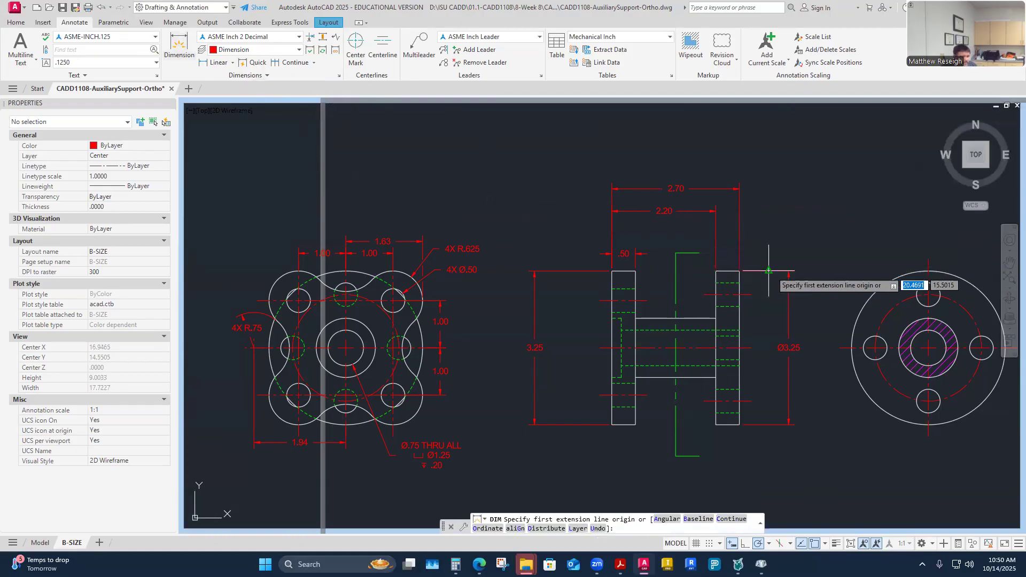
{"action": "scroll", "coordinate": [768, 271], "scroll_direction": "up", "scroll_amount": 2}
{"action": "left_click", "coordinate": [683, 271]}
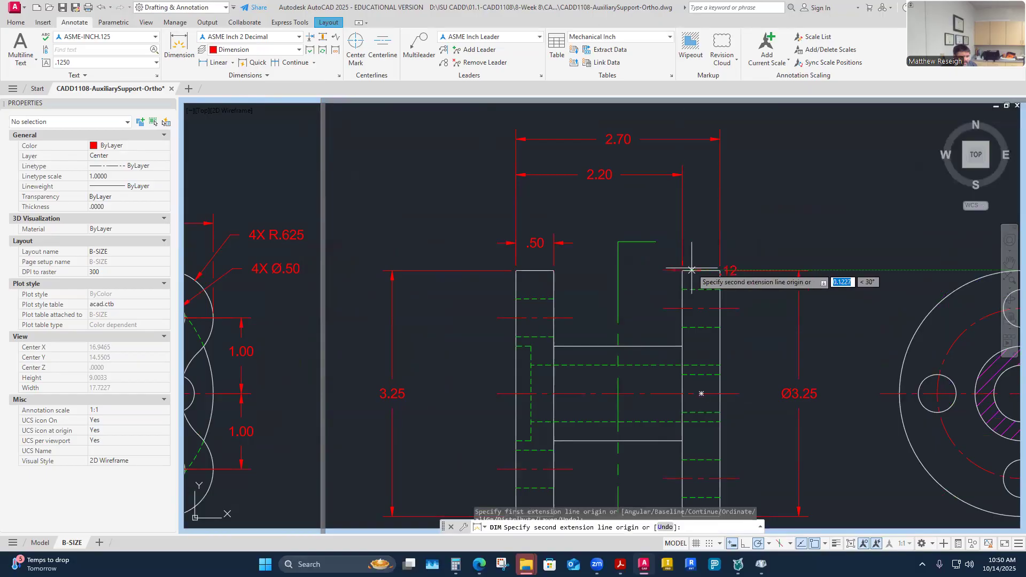
{"action": "left_click", "coordinate": [720, 271]}
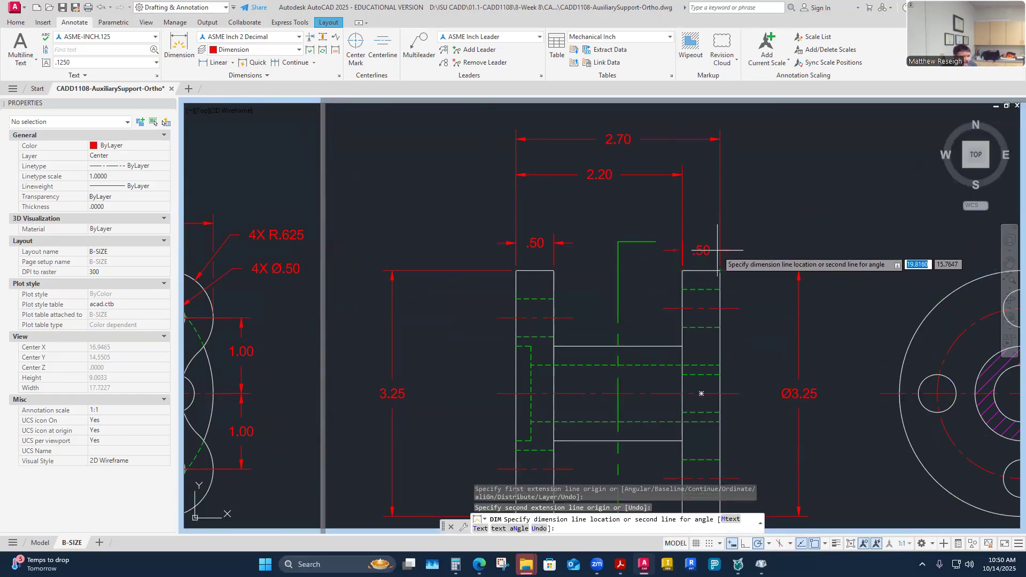
{"action": "left_click", "coordinate": [721, 245]}
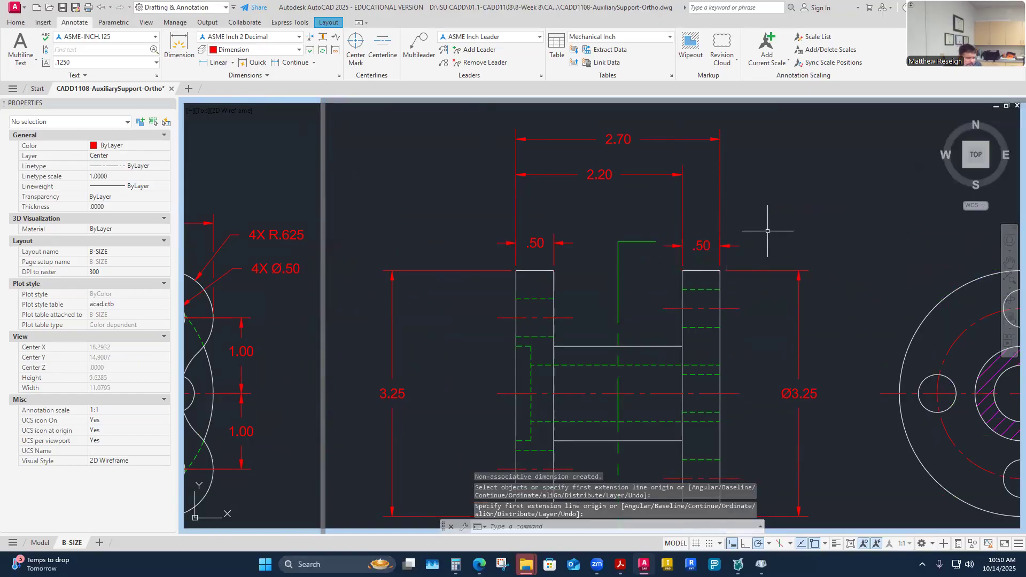
{"action": "scroll", "coordinate": [707, 267], "scroll_direction": "down", "scroll_amount": 2}
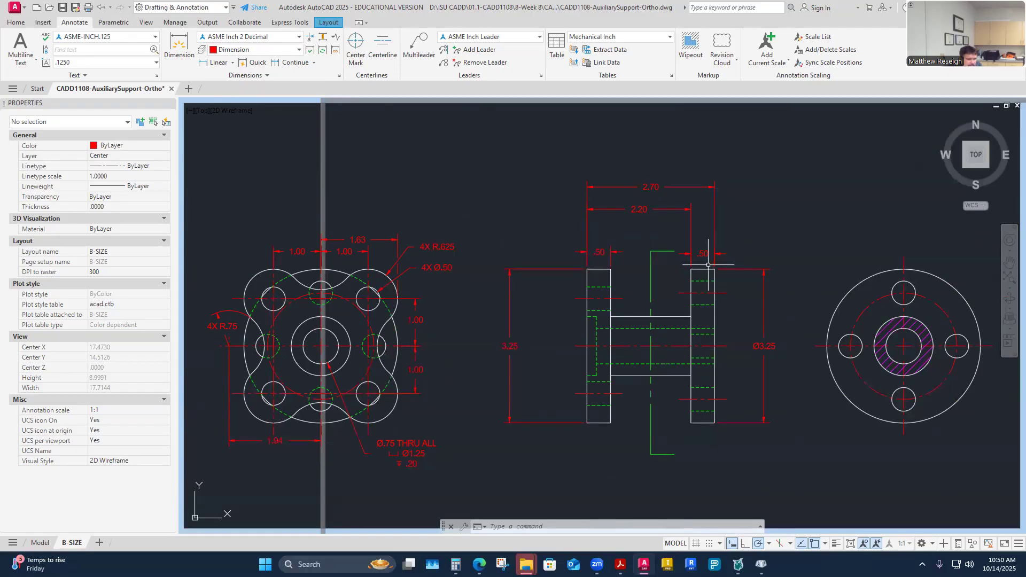
{"action": "left_click", "coordinate": [858, 284]}
{"action": "key", "text": "Escape"}
{"action": "key", "text": "Escape"}
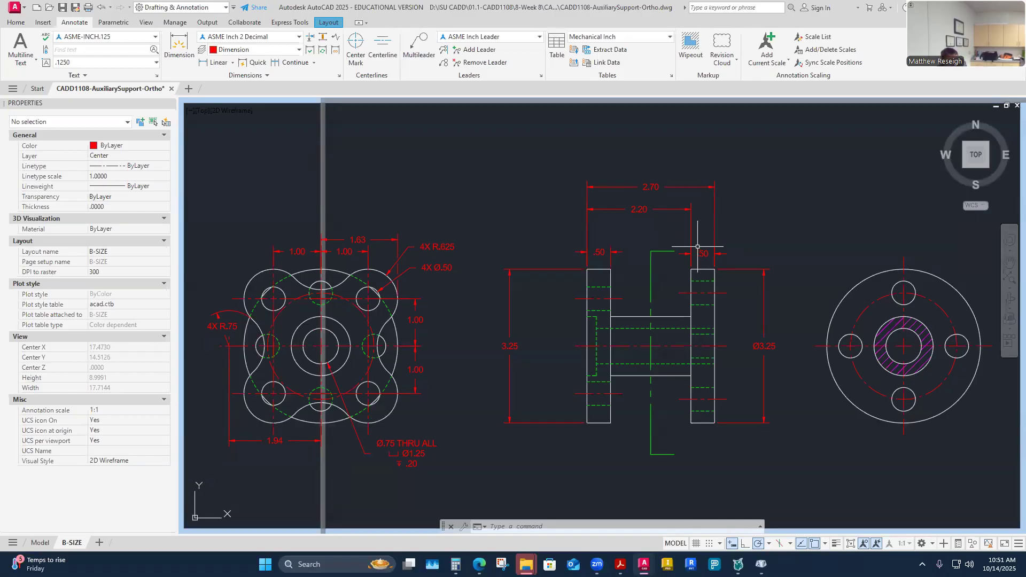
{"action": "scroll", "coordinate": [665, 237], "scroll_direction": "down", "scroll_amount": 4}
{"action": "scroll", "coordinate": [567, 189], "scroll_direction": "up", "scroll_amount": 4}
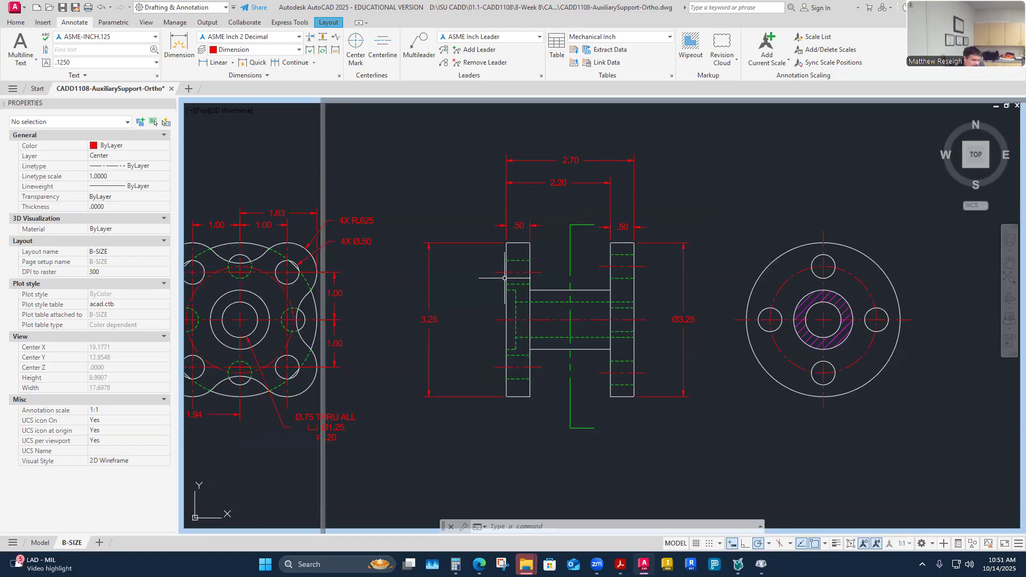
{"action": "scroll", "coordinate": [463, 333], "scroll_direction": "down", "scroll_amount": 2}
{"action": "scroll", "coordinate": [379, 322], "scroll_direction": "up", "scroll_amount": 2}
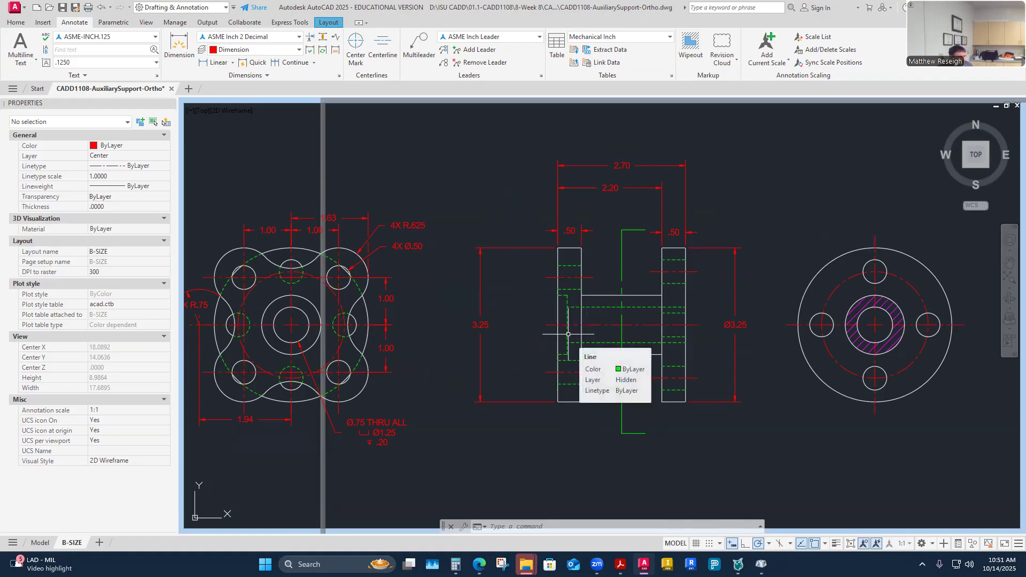
- Review the front, side and section views for features that still lack dimensions
{"action": "scroll", "coordinate": [568, 334], "scroll_direction": "down", "scroll_amount": 3}
{"action": "scroll", "coordinate": [380, 281], "scroll_direction": "up", "scroll_amount": 4}
{"action": "middle_click_drag", "start_coordinate": [370, 270], "coordinate": [536, 349]}
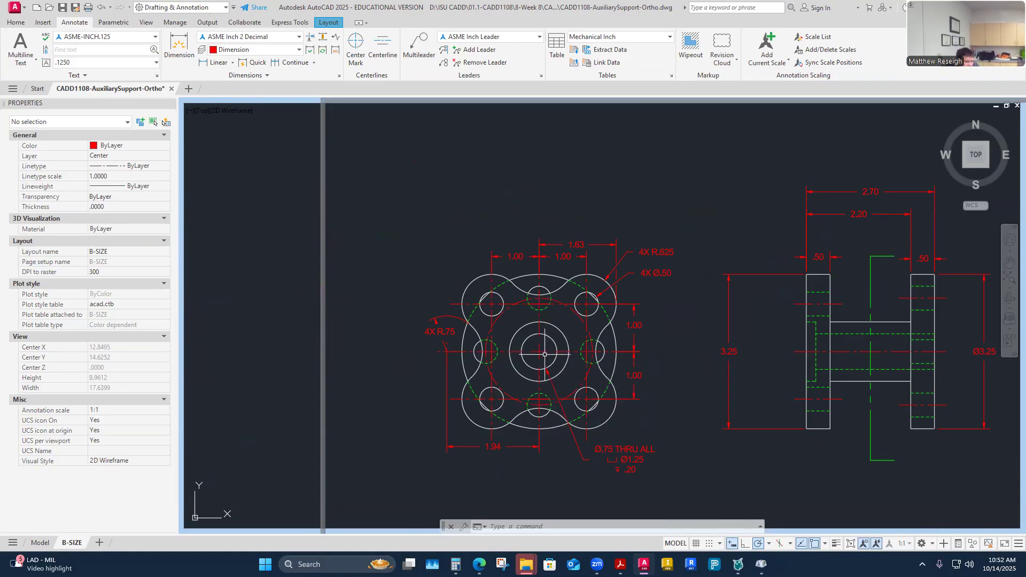
{"action": "scroll", "coordinate": [444, 352], "scroll_direction": "down", "scroll_amount": 3}
{"action": "scroll", "coordinate": [634, 346], "scroll_direction": "up", "scroll_amount": 3}
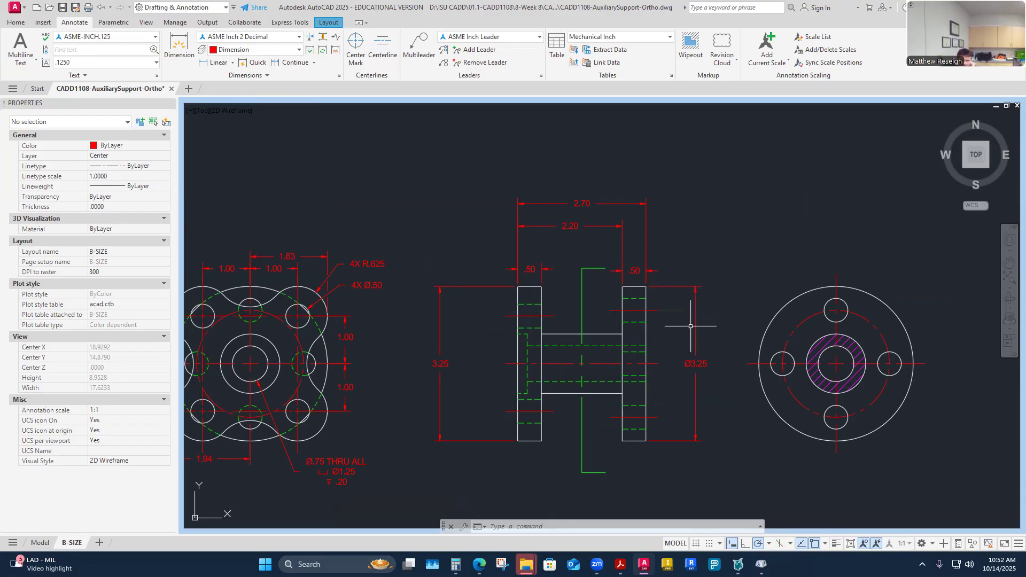
{"action": "scroll", "coordinate": [727, 358], "scroll_direction": "down", "scroll_amount": 2}
{"action": "scroll", "coordinate": [720, 381], "scroll_direction": "up", "scroll_amount": 2}
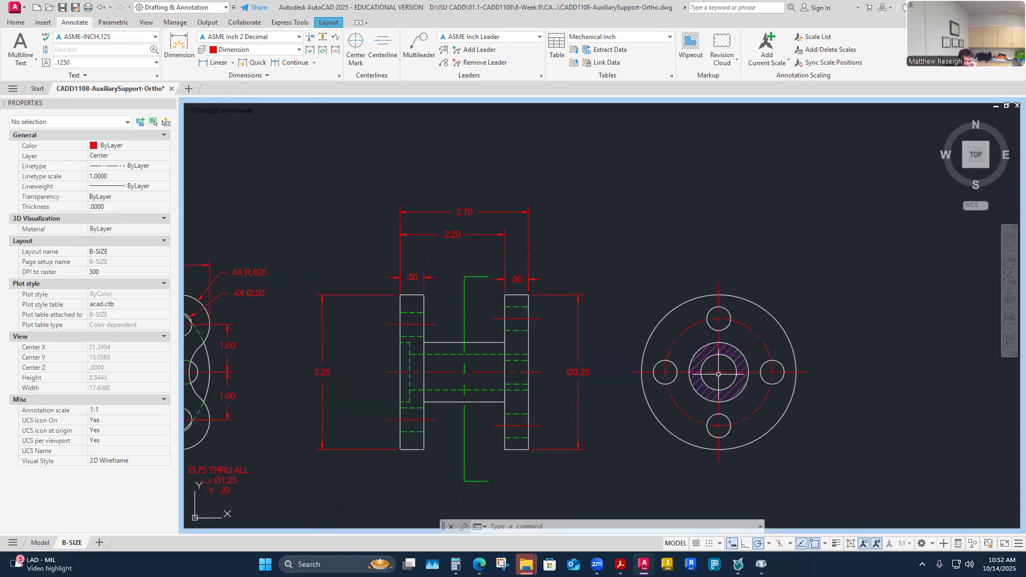
- Move the right flange's diameter dimension slightly farther outward and shift its text below the horizontal centerline
{"action": "left_click", "coordinate": [585, 366]}
{"action": "left_click", "coordinate": [578, 372]}
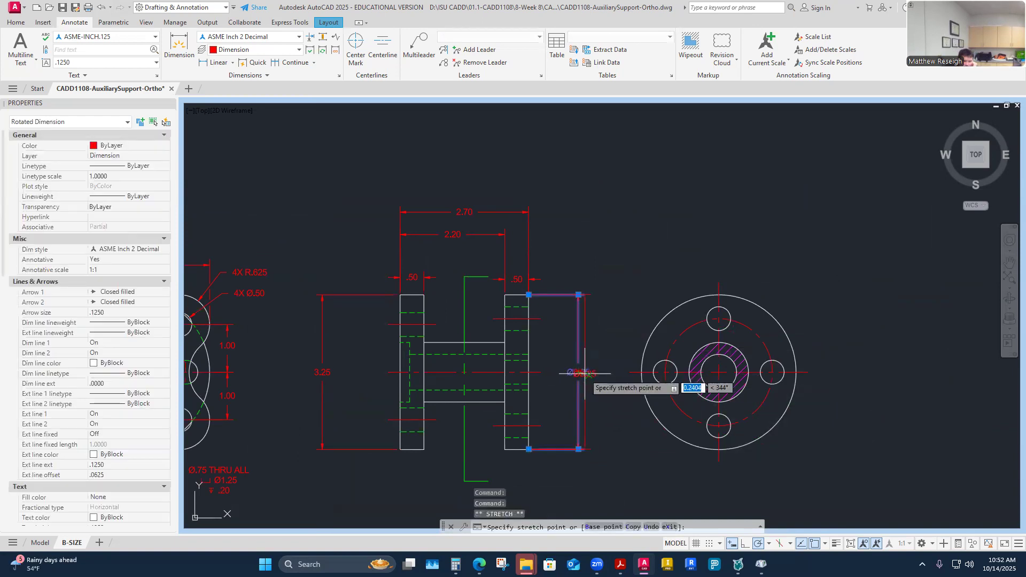
{"action": "left_click", "coordinate": [610, 412]}
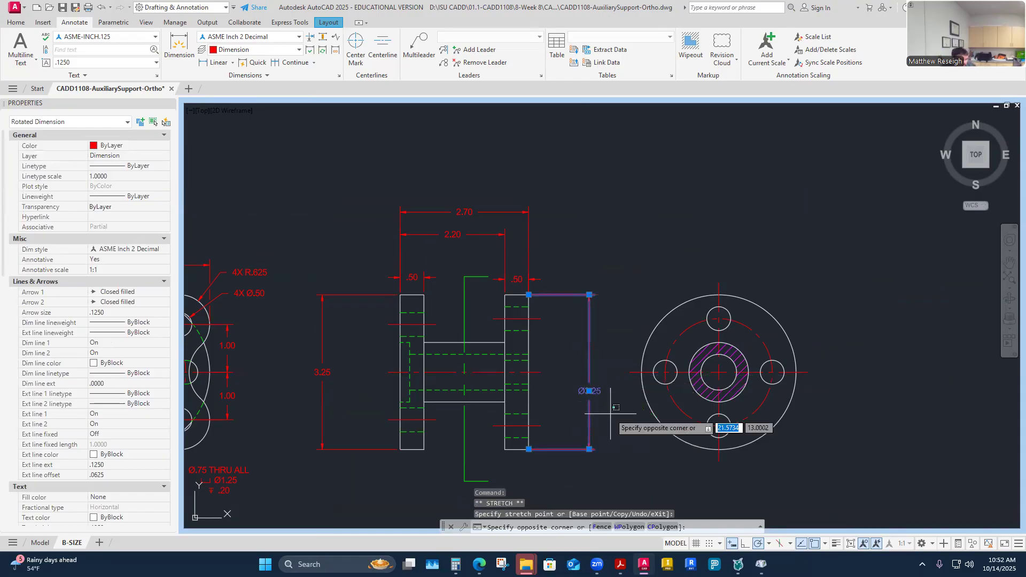
{"action": "key", "text": "Escape"}
{"action": "key", "text": "Escape"}
- Dimension the vertical distance from the right flange's centerline to its top edge, placing it between the flange and the overall diameter dimension
{"action": "scroll", "coordinate": [275, 360], "scroll_direction": "down", "scroll_amount": 2}
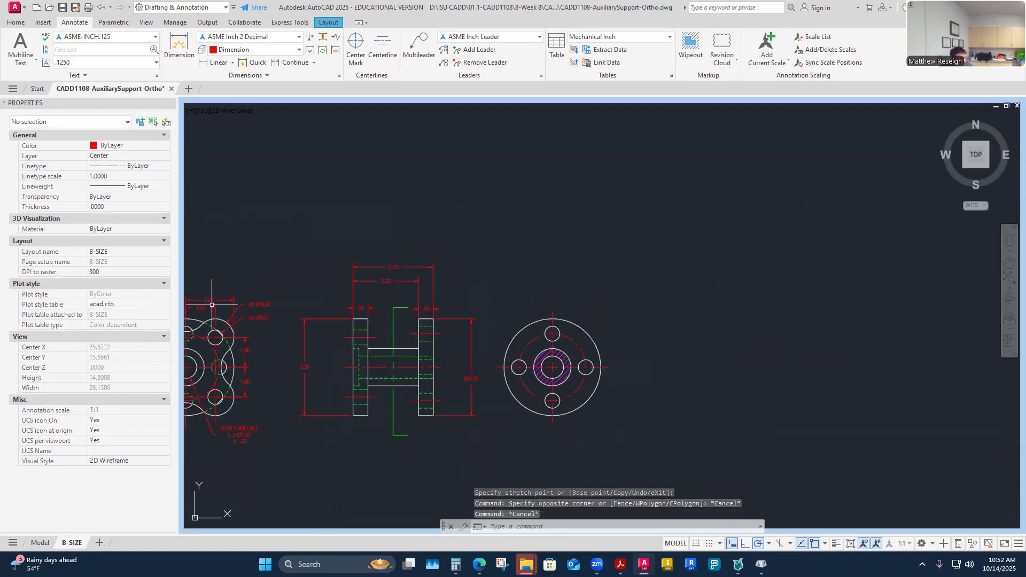
{"action": "scroll", "coordinate": [419, 351], "scroll_direction": "up", "scroll_amount": 2}
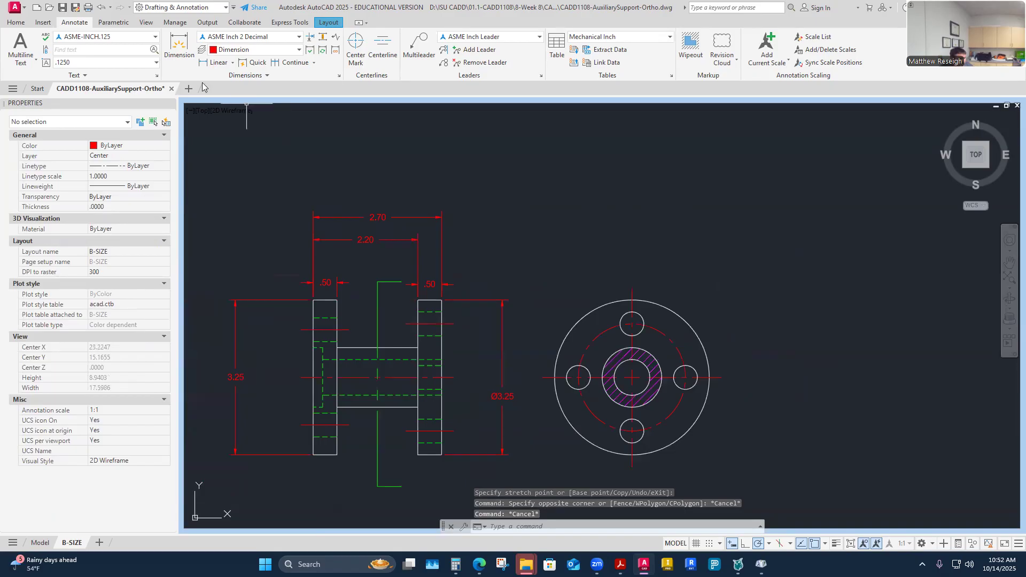
{"action": "left_click", "coordinate": [178, 56]}
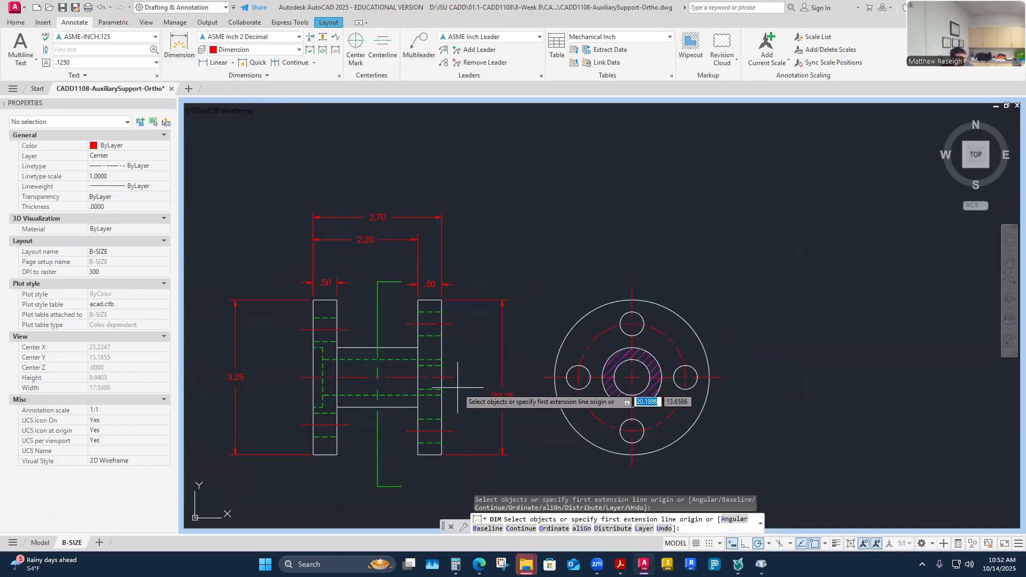
{"action": "scroll", "coordinate": [458, 388], "scroll_direction": "up", "scroll_amount": 2}
{"action": "left_click", "coordinate": [413, 371]}
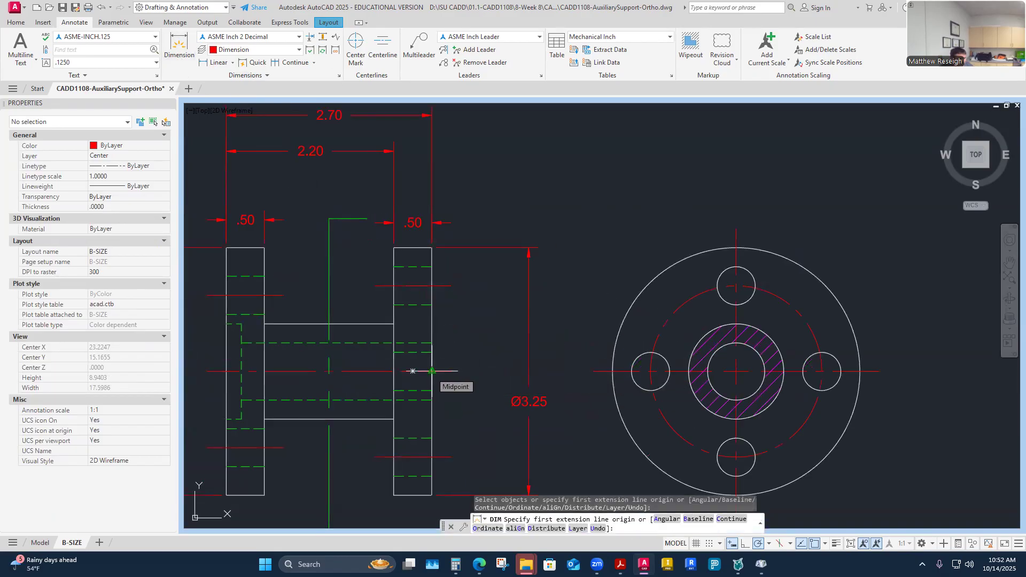
{"action": "left_click", "coordinate": [432, 248]}
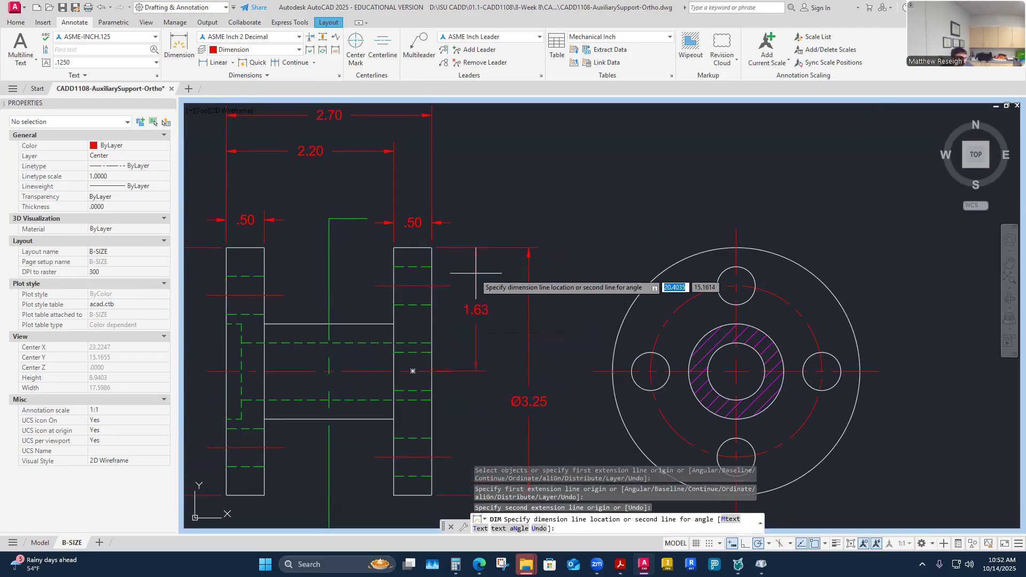
{"action": "left_click", "coordinate": [501, 275]}
{"action": "key", "text": "Return"}
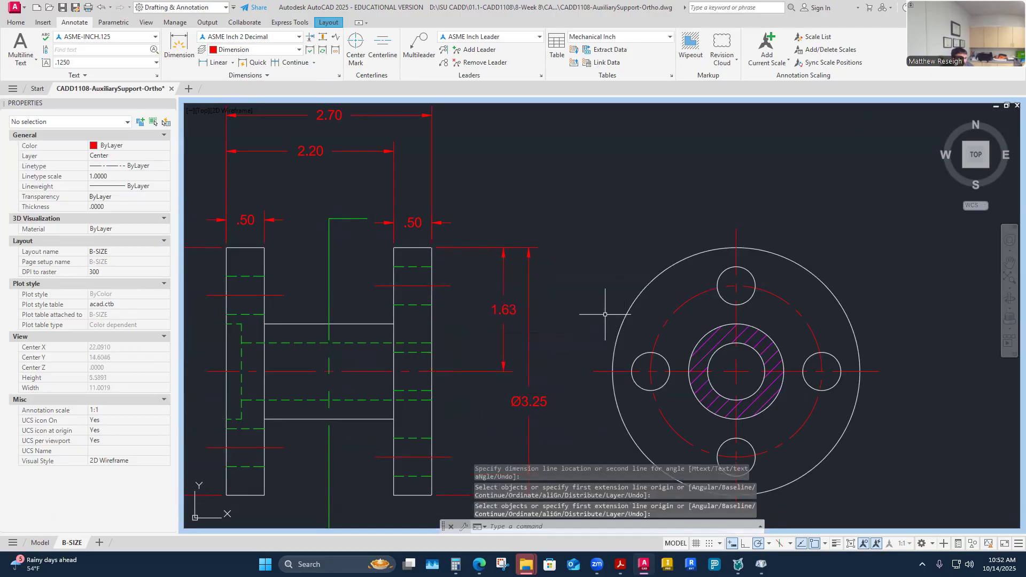
- Inspect the vertical centerline-to-edge dimension beside the right flange and its spacing from the overall diameter dimension
{"action": "scroll", "coordinate": [605, 315], "scroll_direction": "down", "scroll_amount": 2}
{"action": "scroll", "coordinate": [500, 348], "scroll_direction": "up", "scroll_amount": 4}
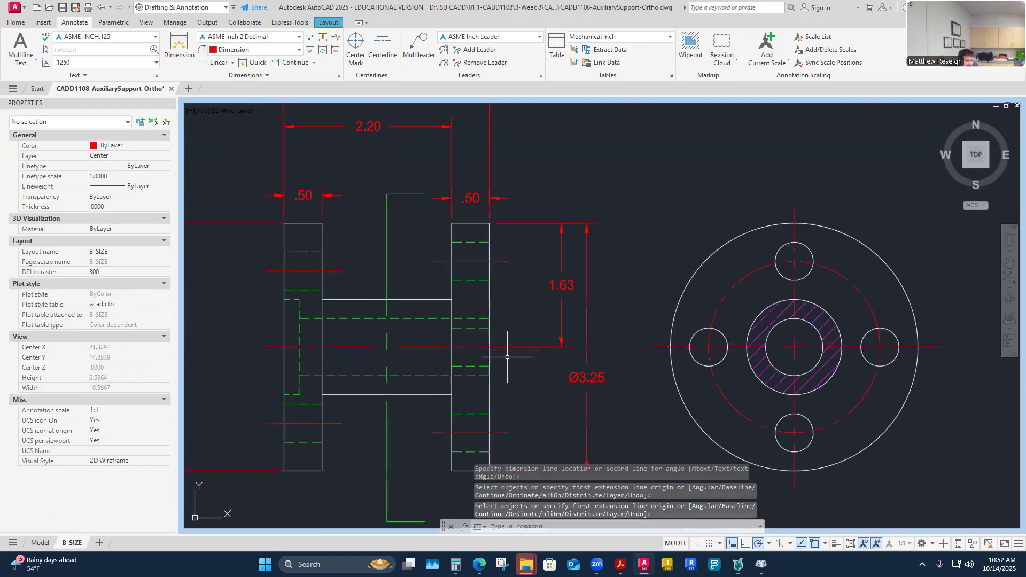
{"action": "scroll", "coordinate": [370, 353], "scroll_direction": "down", "scroll_amount": 6}
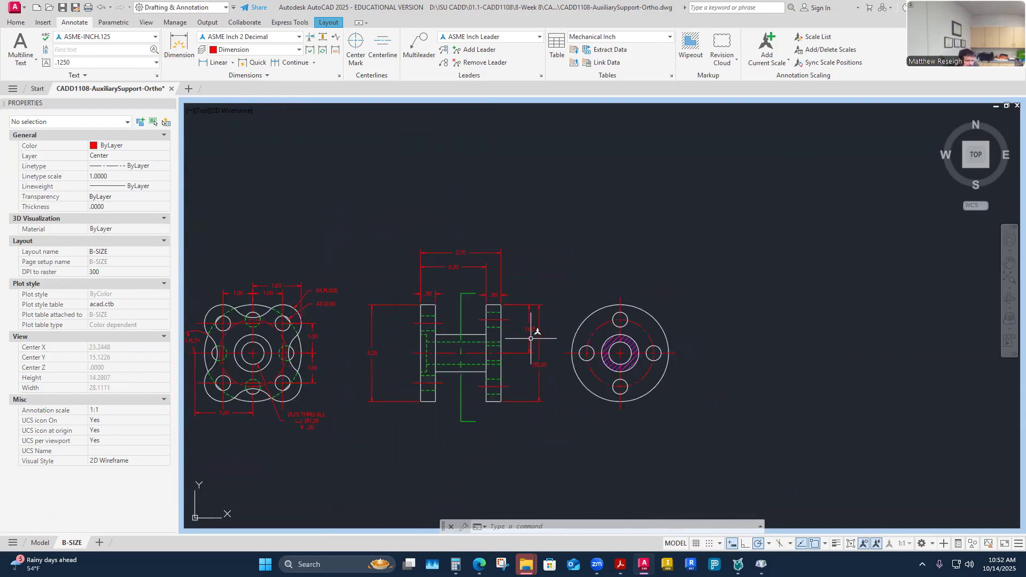
{"action": "scroll", "coordinate": [530, 364], "scroll_direction": "up", "scroll_amount": 2}
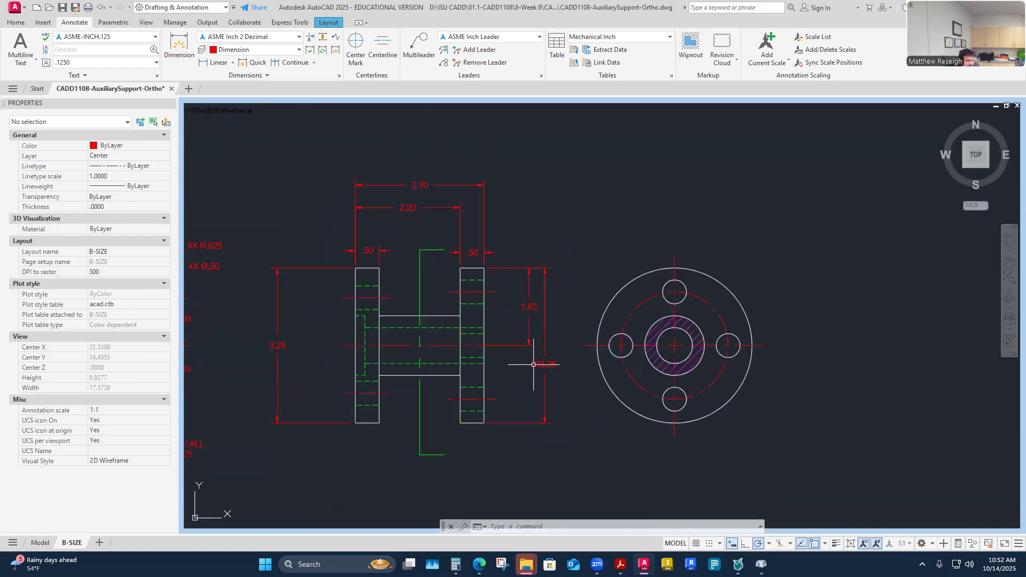
{"action": "left_click", "coordinate": [505, 342]}
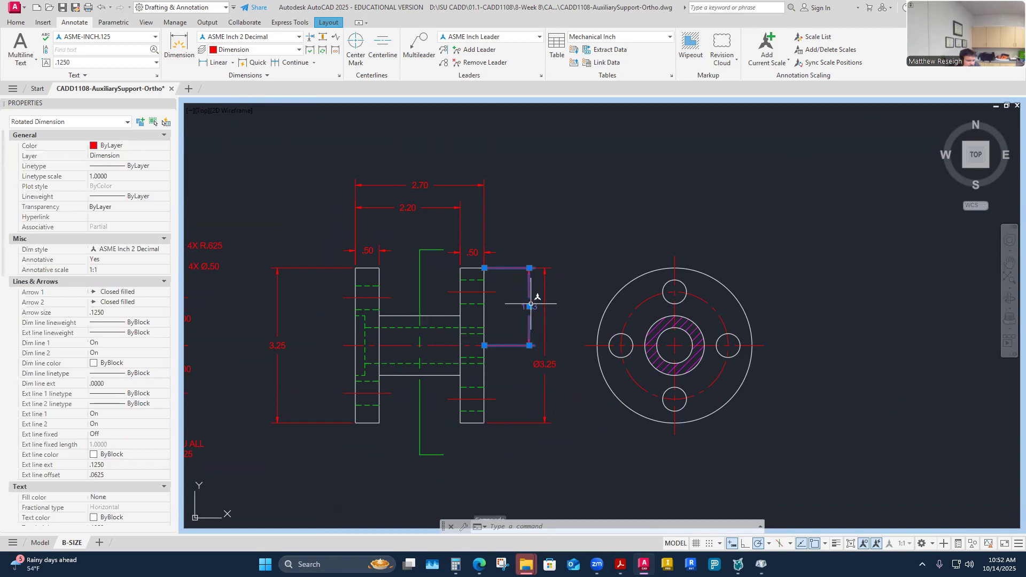
{"action": "left_click", "coordinate": [595, 274]}
{"action": "key", "text": "Escape"}
{"action": "key", "text": "Escape"}
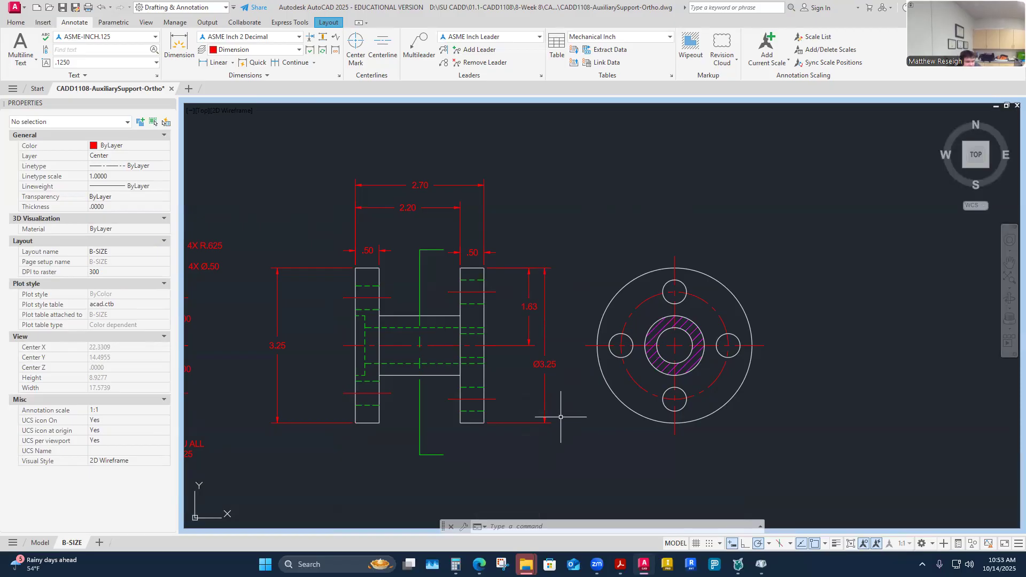
- Examine the section view's outer circle and bolt circle to decide which diameters still need dimensions
{"action": "left_click", "coordinate": [720, 280]}
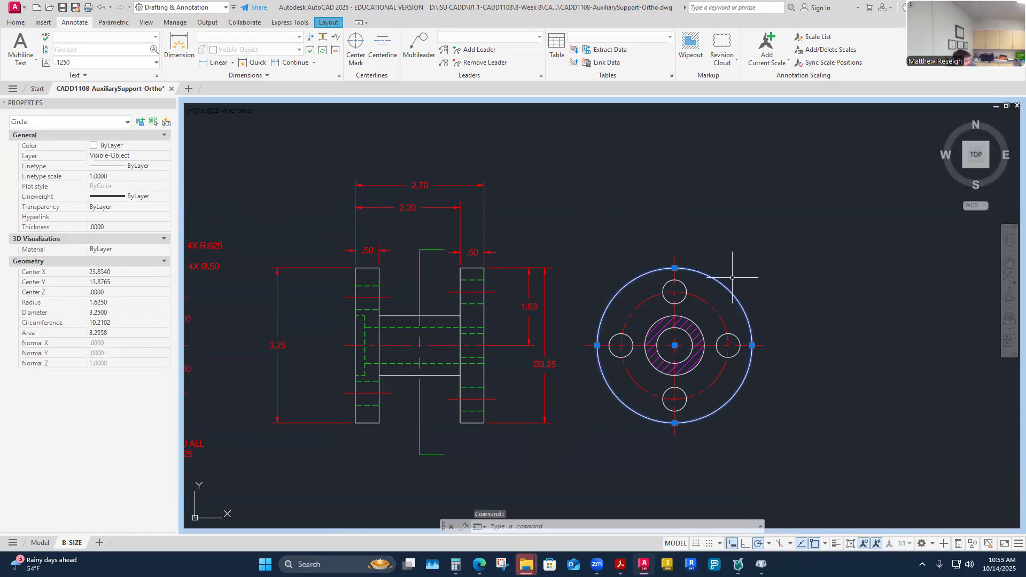
{"action": "key", "text": "Escape"}
{"action": "key", "text": "Escape"}
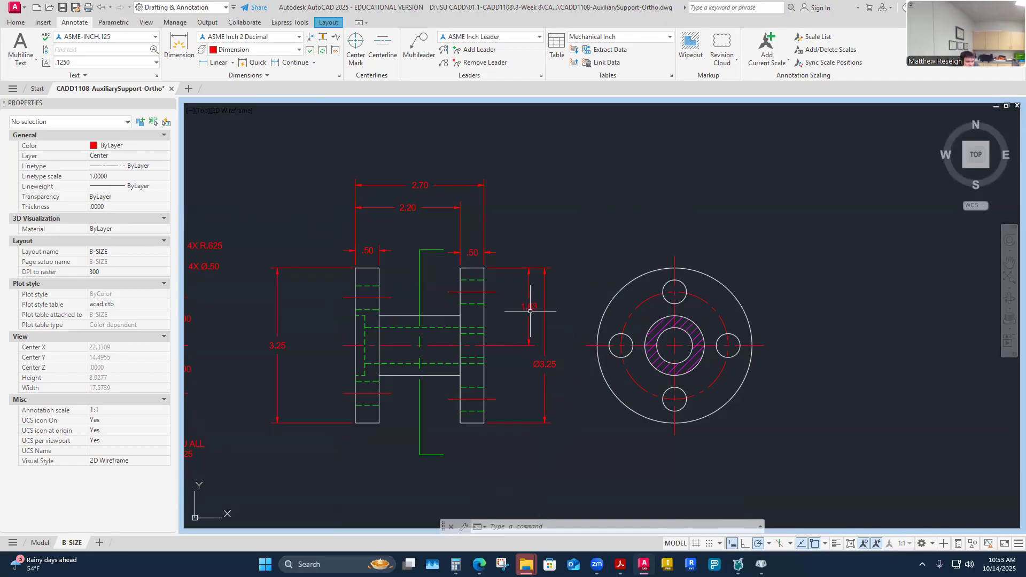
{"action": "left_click", "coordinate": [670, 302]}
{"action": "key", "text": "Escape"}
{"action": "key", "text": "Escape"}
{"action": "scroll", "coordinate": [643, 304], "scroll_direction": "down", "scroll_amount": 4}
{"action": "scroll", "coordinate": [689, 303], "scroll_direction": "up", "scroll_amount": 4}
{"action": "scroll", "coordinate": [590, 314], "scroll_direction": "up", "scroll_amount": 2}
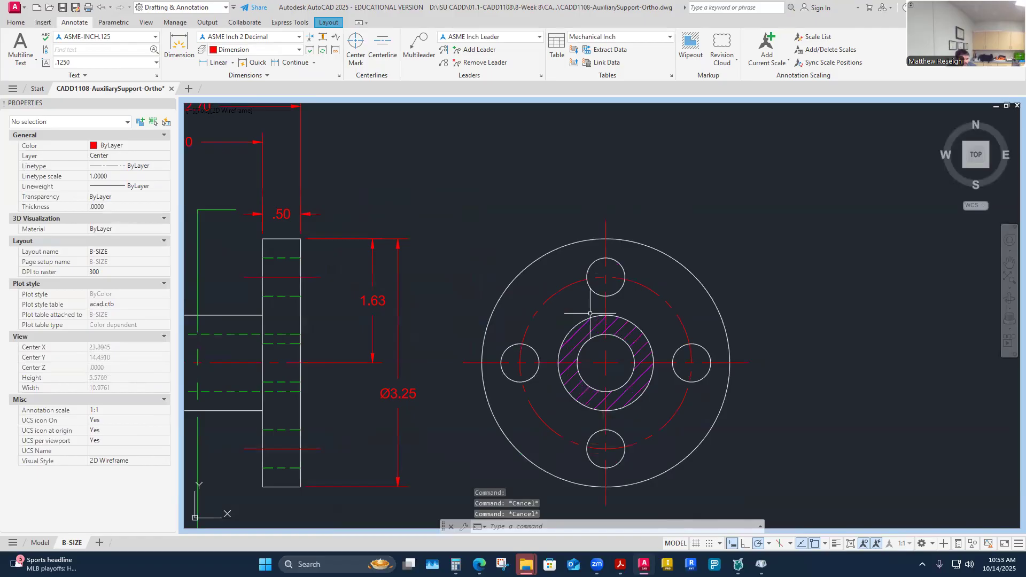
{"action": "left_click", "coordinate": [642, 286]}
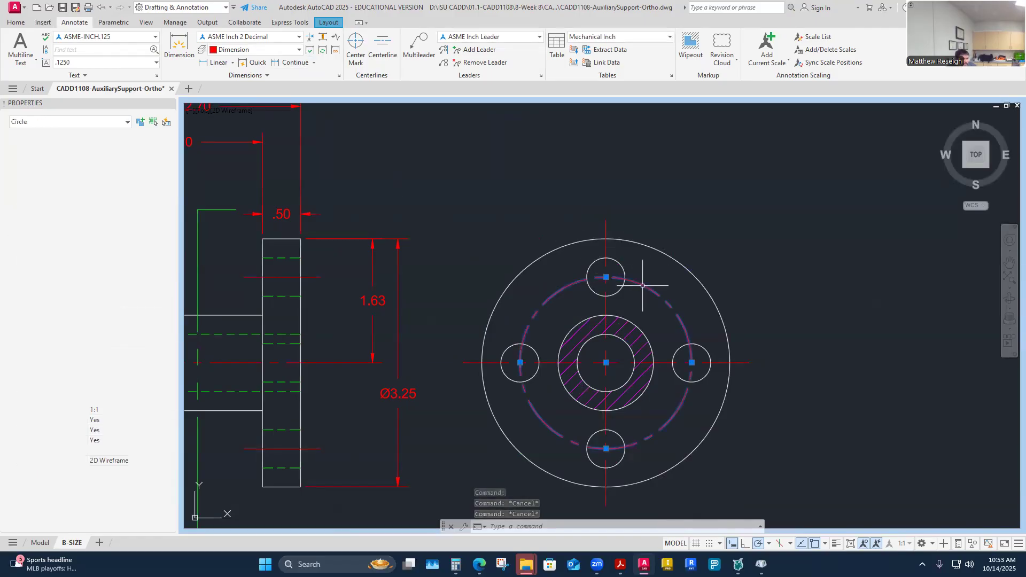
{"action": "key", "text": "Escape"}
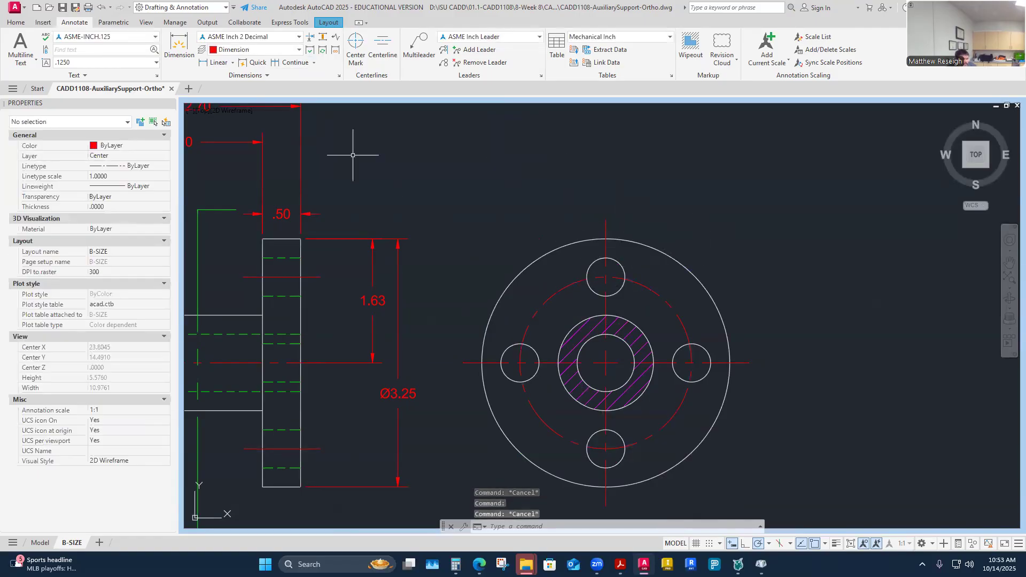
- Add a diameter dimension to the section view's bolt circle, placing the text above and outside the flange's outer circle
{"action": "left_click", "coordinate": [232, 63]}
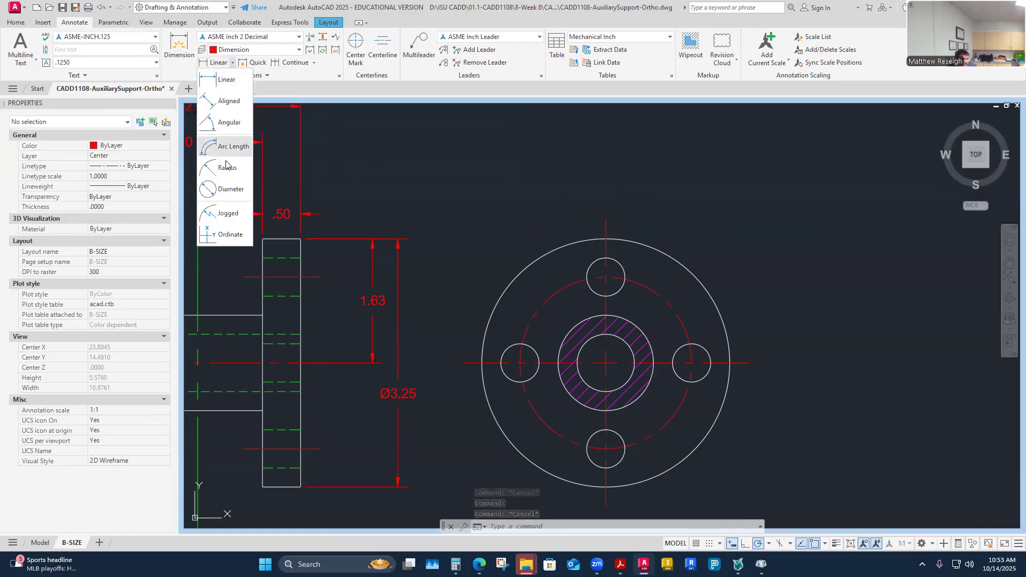
{"action": "left_click", "coordinate": [229, 189]}
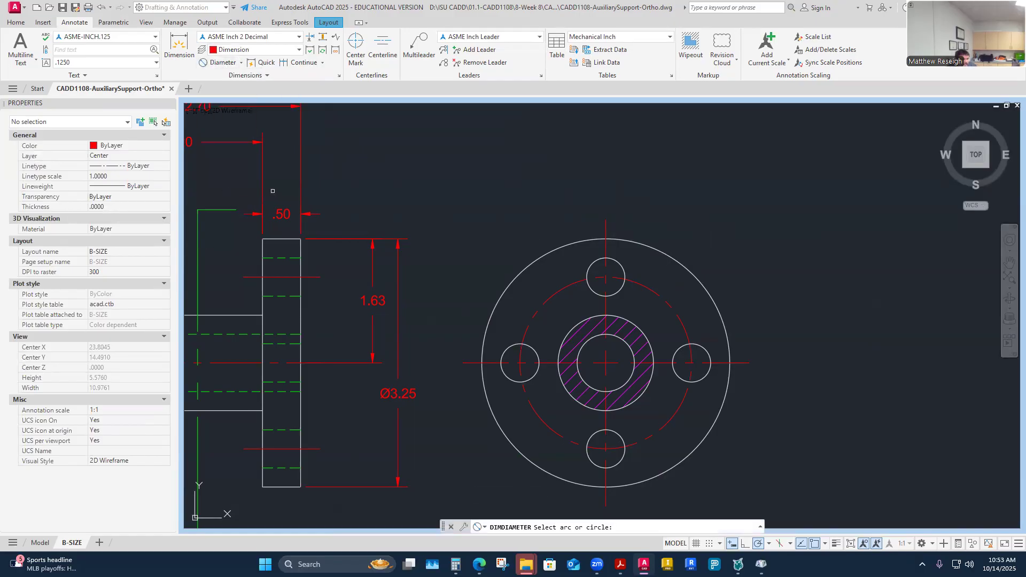
{"action": "left_click", "coordinate": [640, 286]}
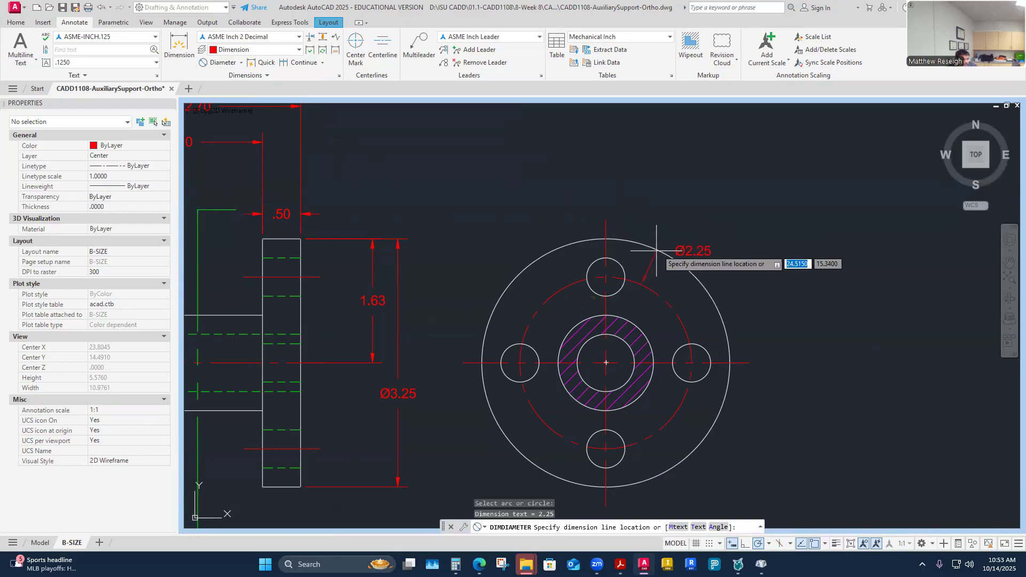
{"action": "left_click", "coordinate": [689, 214]}
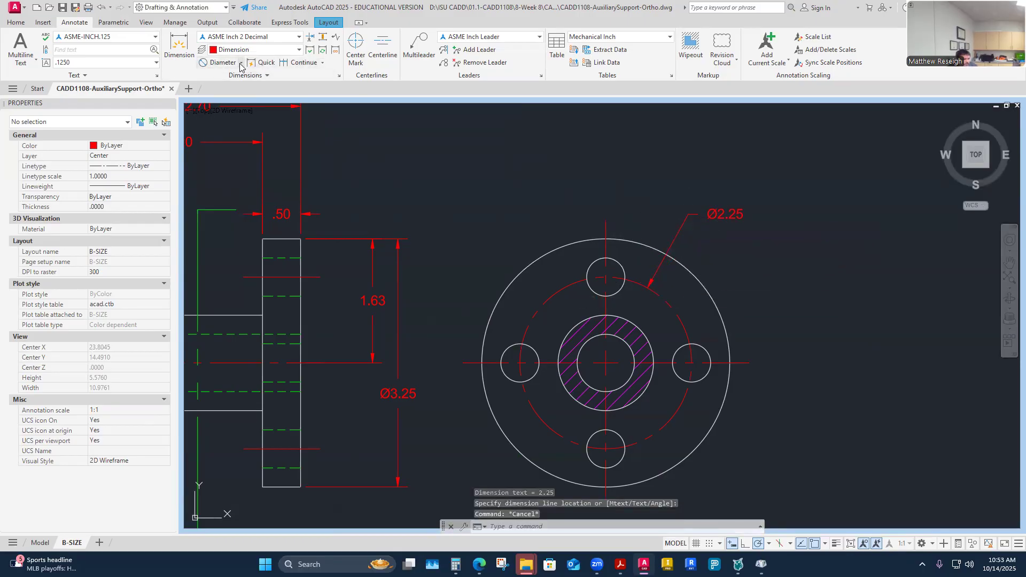
- Add a diameter dimension to the section view's top bolt hole outside the flange and prefix its text with 4X
{"action": "key", "text": "Return"}
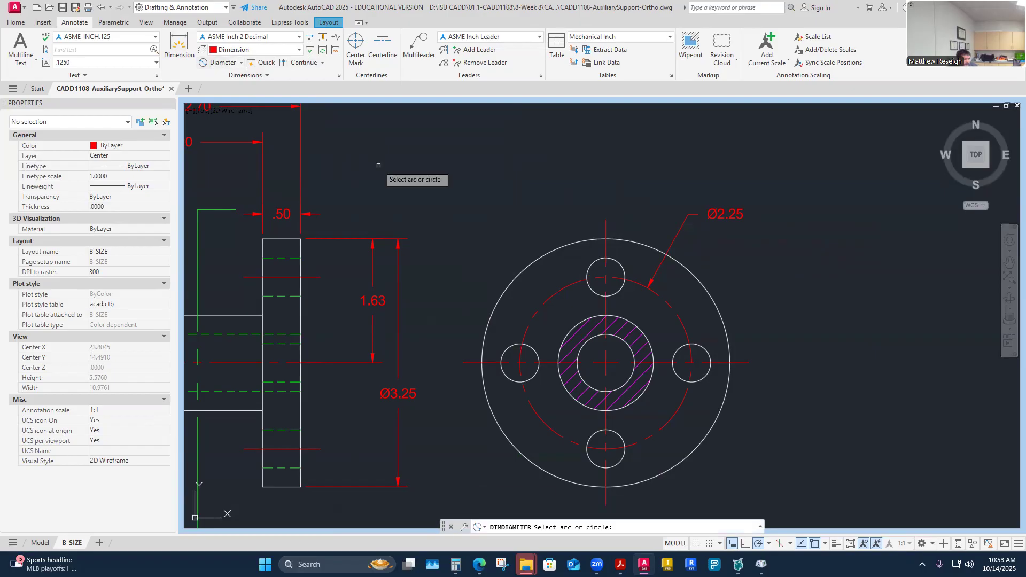
{"action": "left_click", "coordinate": [589, 265]}
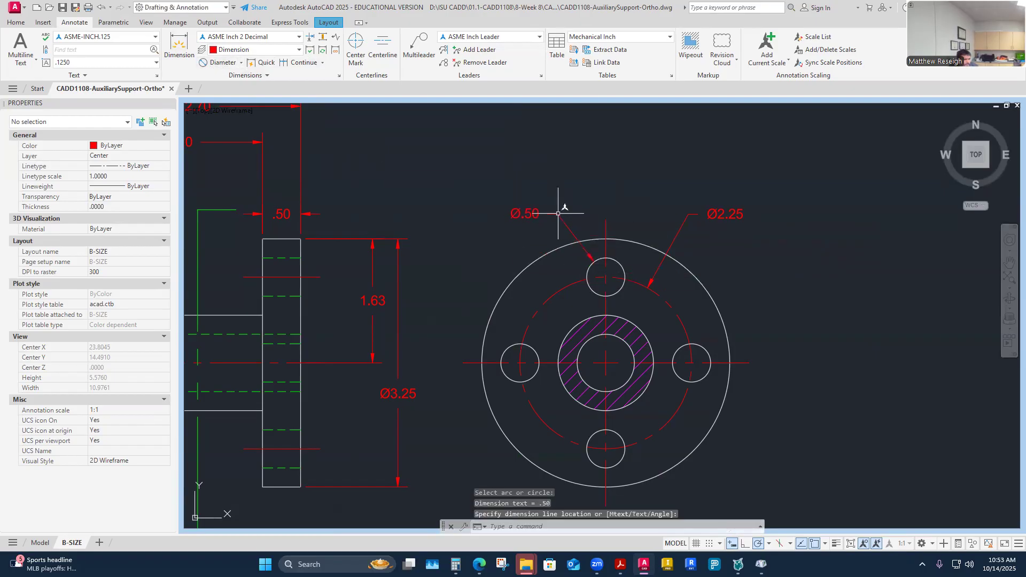
{"action": "left_click", "coordinate": [520, 216]}
{"action": "double_click", "coordinate": [522, 215]}
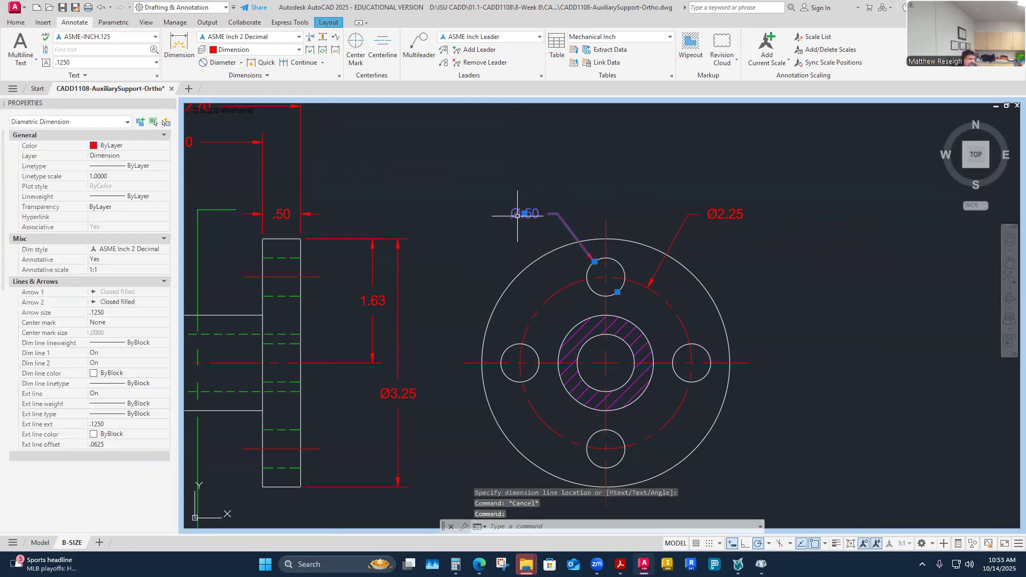
{"action": "left_click", "coordinate": [506, 215]}
{"action": "type", "text": "4X"}
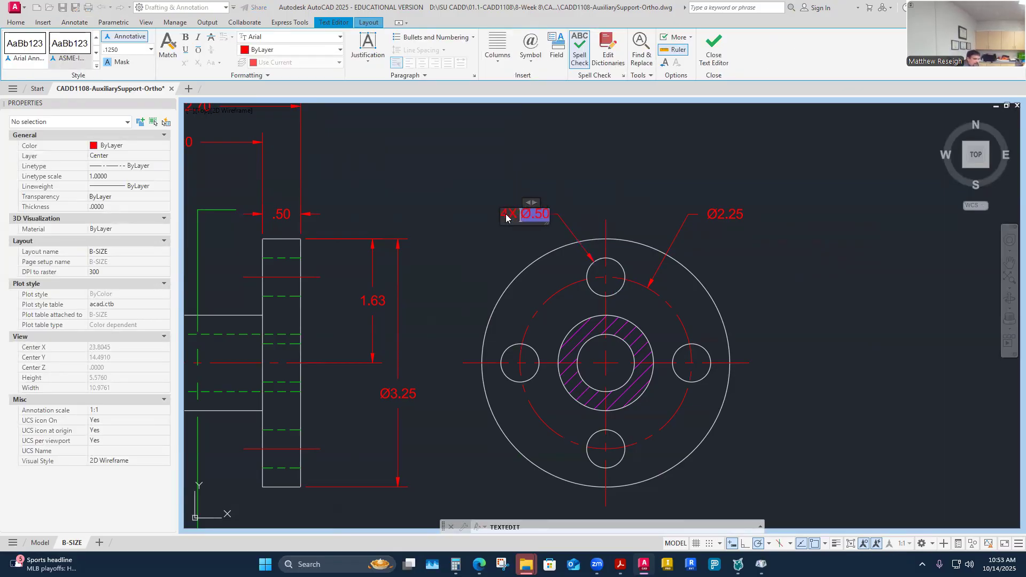
{"action": "left_click", "coordinate": [619, 160]}
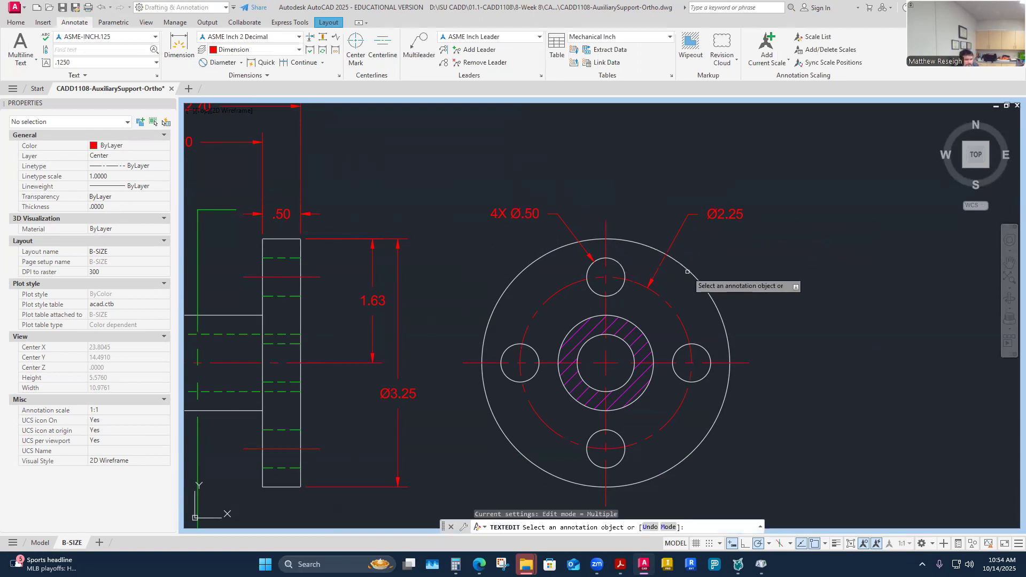
{"action": "key", "text": "Escape"}
- Inspect the bolt circle's diameter dimension and the section view's center mark
{"action": "left_click", "coordinate": [719, 213]}
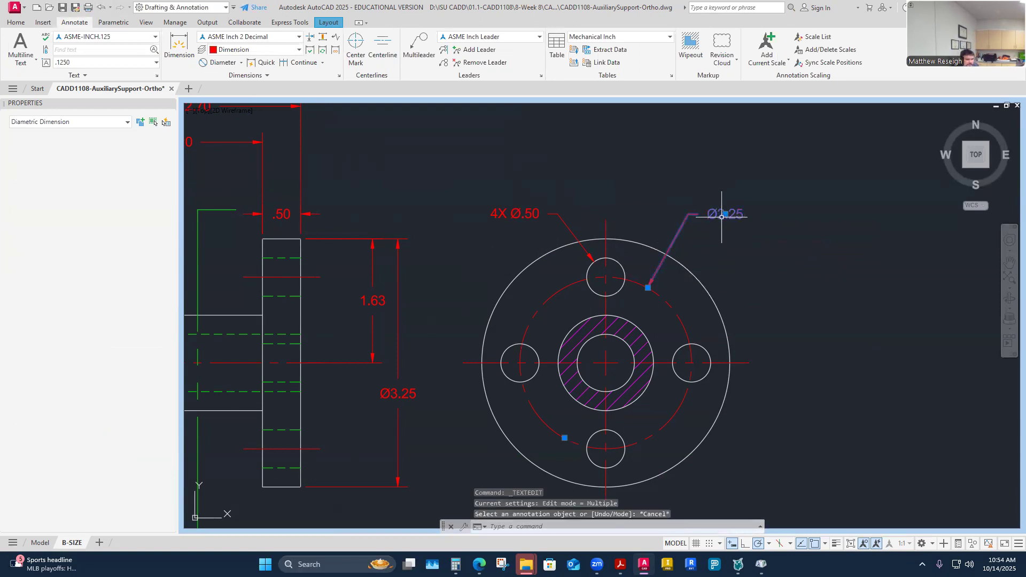
{"action": "mouse_move", "coordinate": [611, 360]}
{"action": "key", "text": "Escape"}
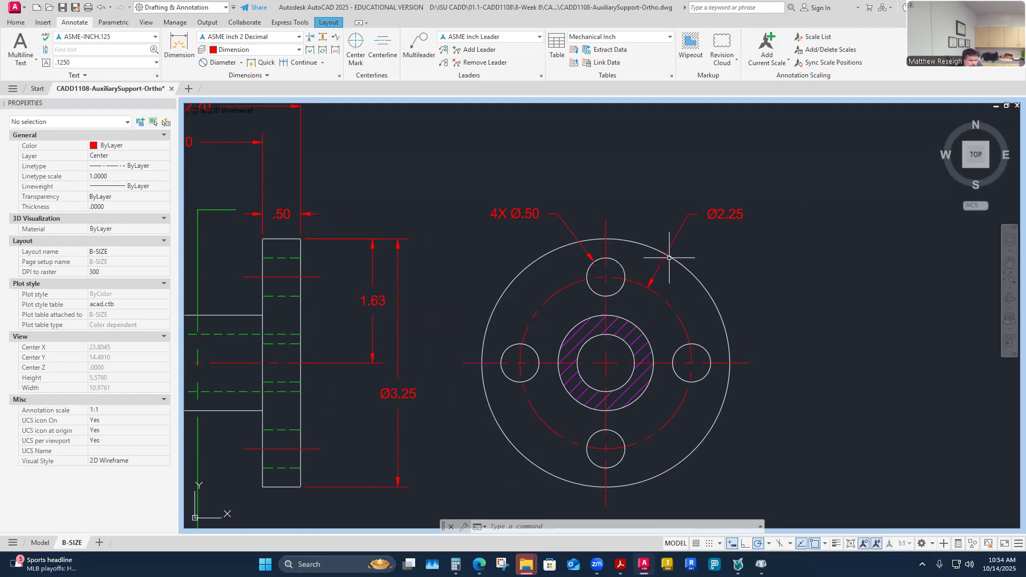
{"action": "left_click", "coordinate": [706, 215]}
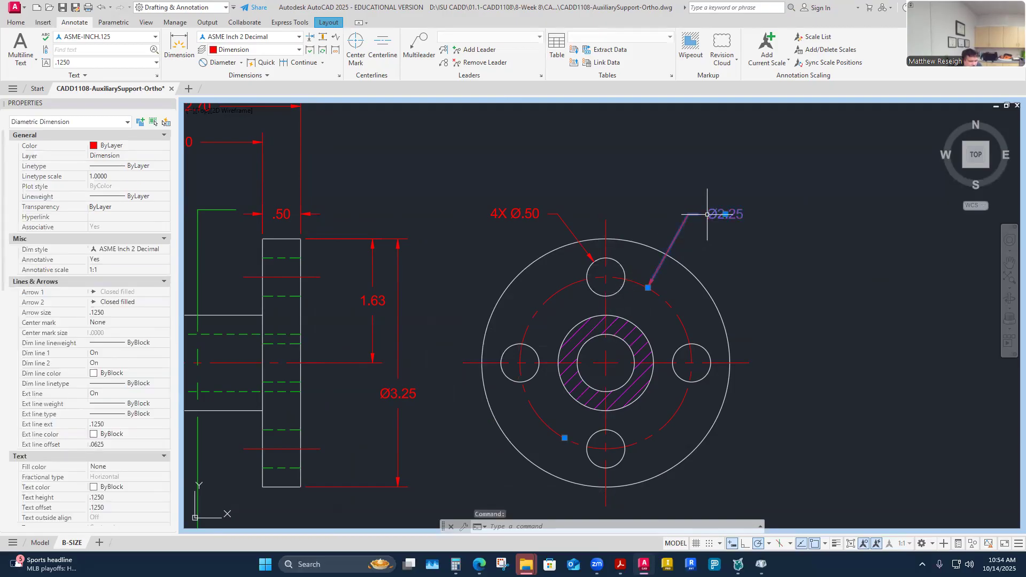
{"action": "key", "text": "Escape"}
{"action": "key", "text": "Escape"}
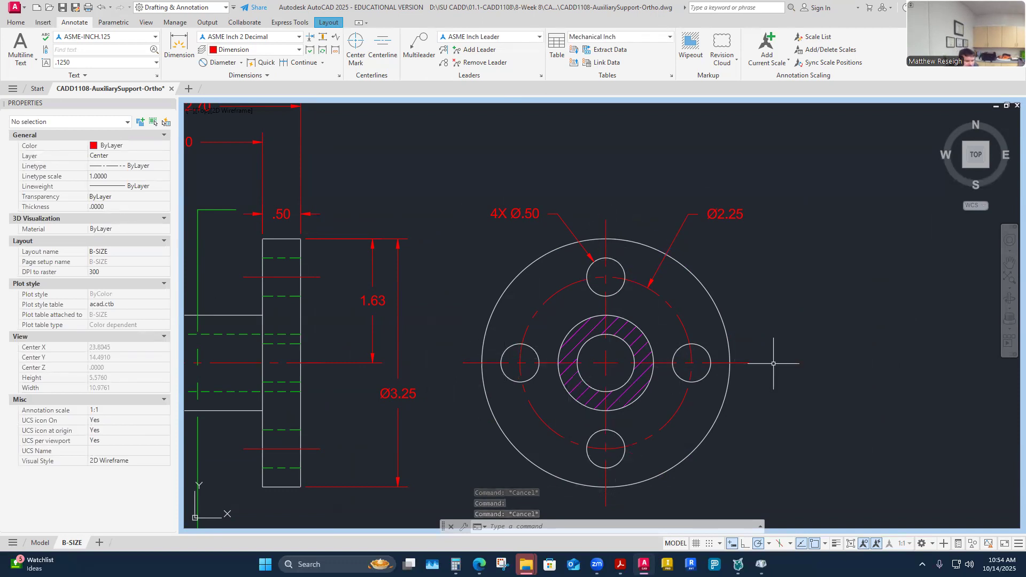
{"action": "left_click", "coordinate": [666, 363]}
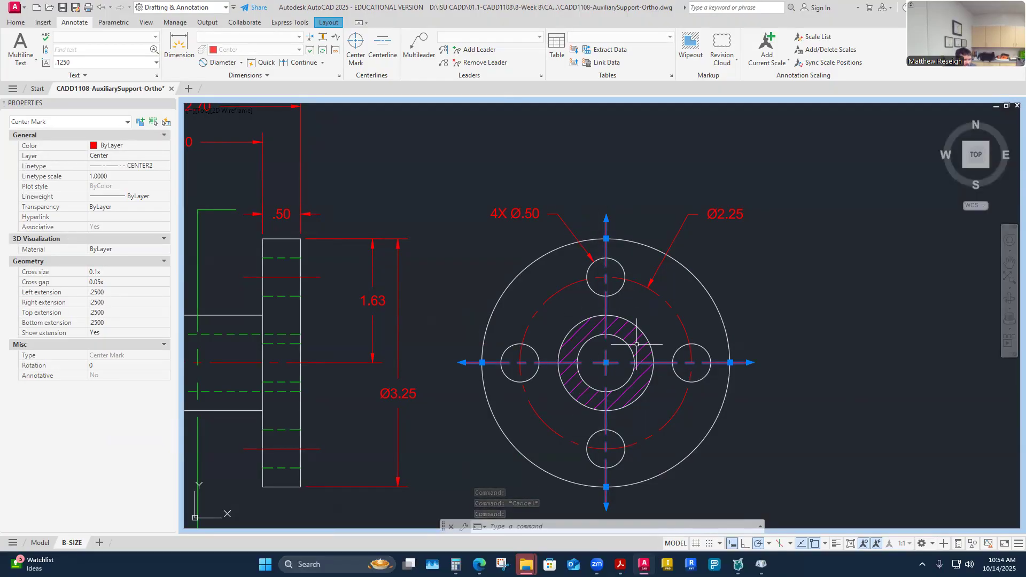
- Add an angular dimension between the section view's vertical and horizontal centerlines, placing its arc outside the flange's upper-left quadrant
{"action": "key", "text": "Escape"}
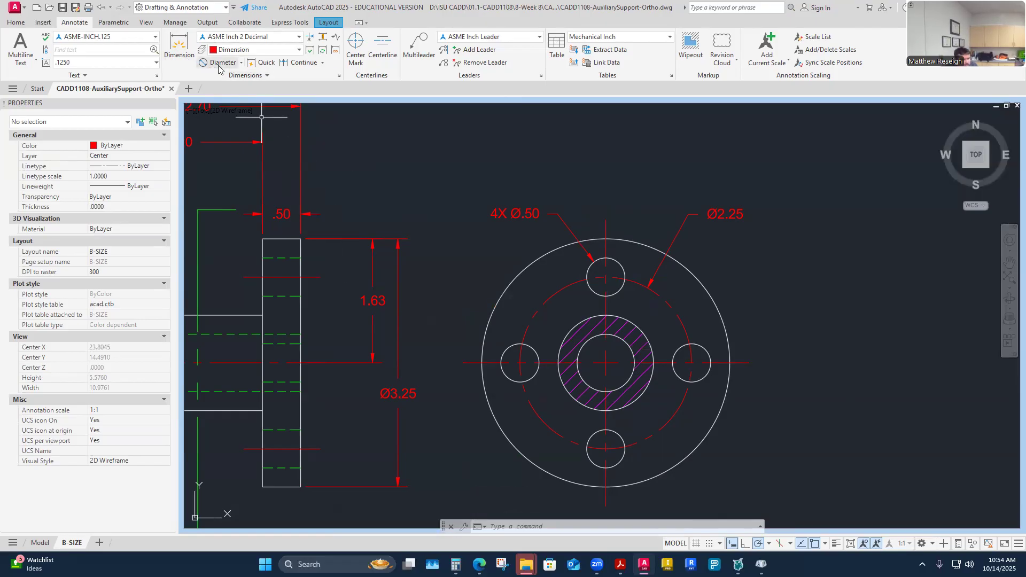
{"action": "left_click", "coordinate": [244, 64]}
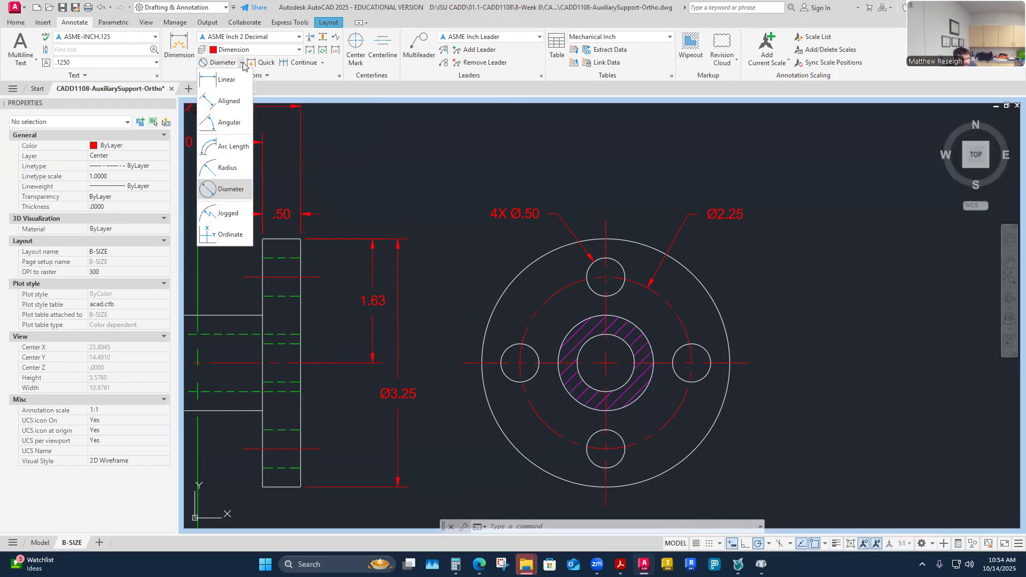
{"action": "left_click", "coordinate": [231, 192]}
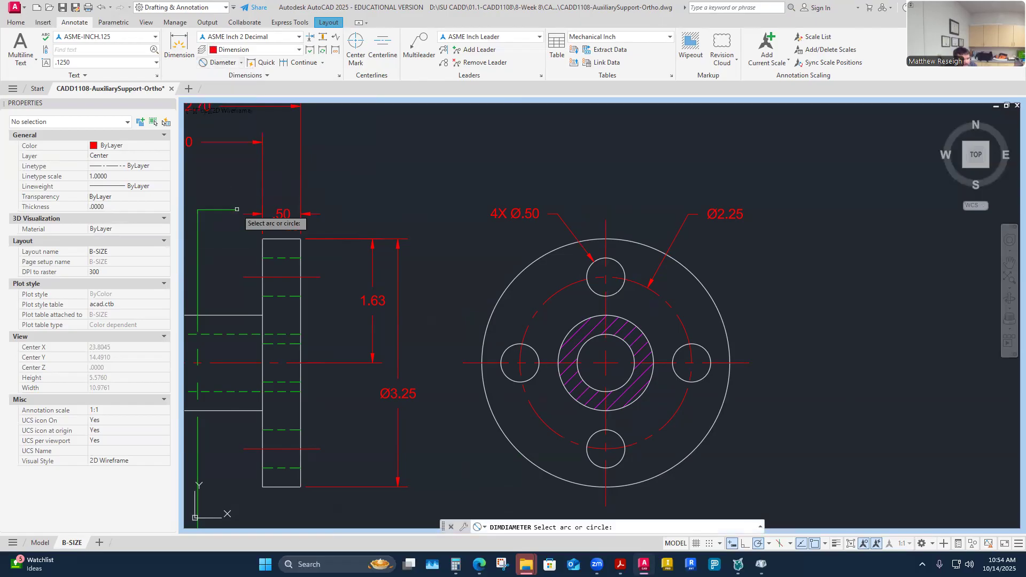
{"action": "left_click", "coordinate": [240, 62]}
{"action": "left_click", "coordinate": [230, 122]}
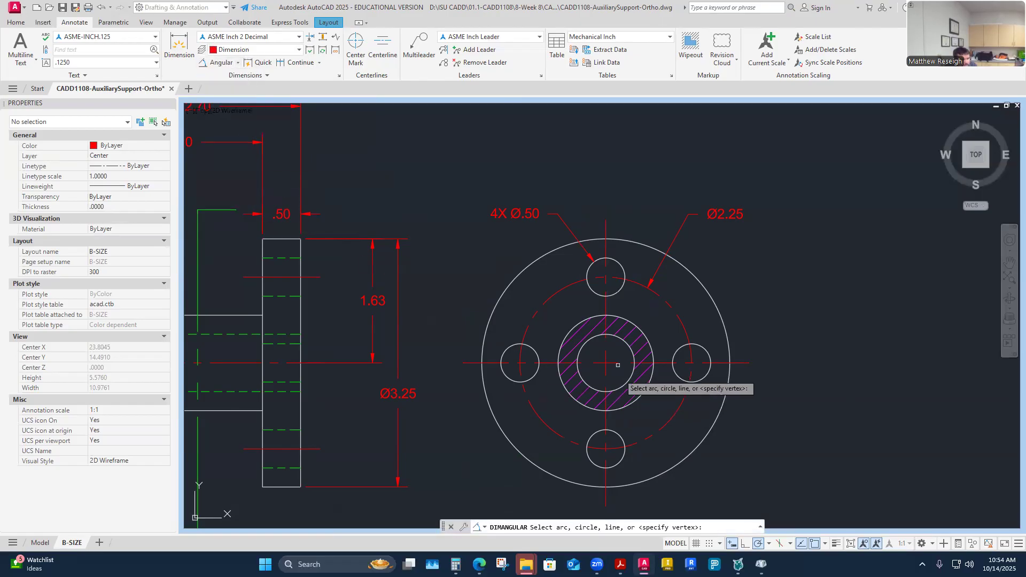
{"action": "left_click", "coordinate": [606, 245]}
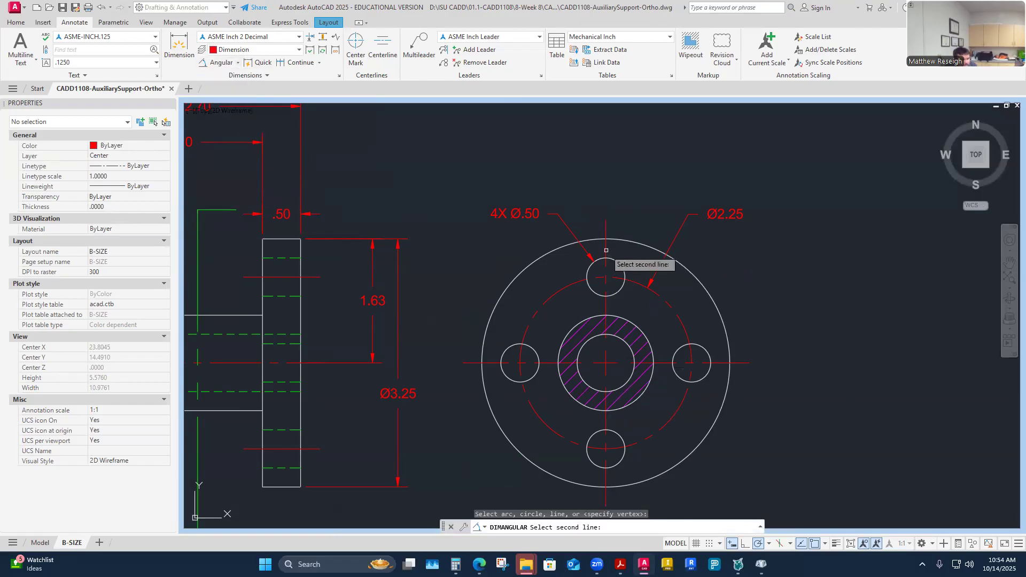
{"action": "left_click", "coordinate": [483, 359]}
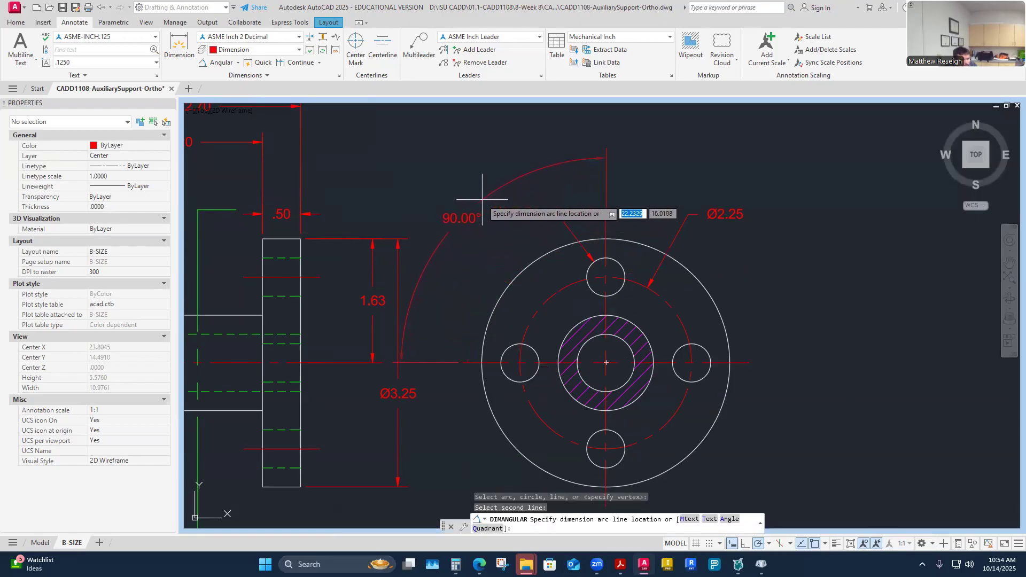
{"action": "left_click", "coordinate": [560, 193]}
{"action": "key", "text": "Escape"}
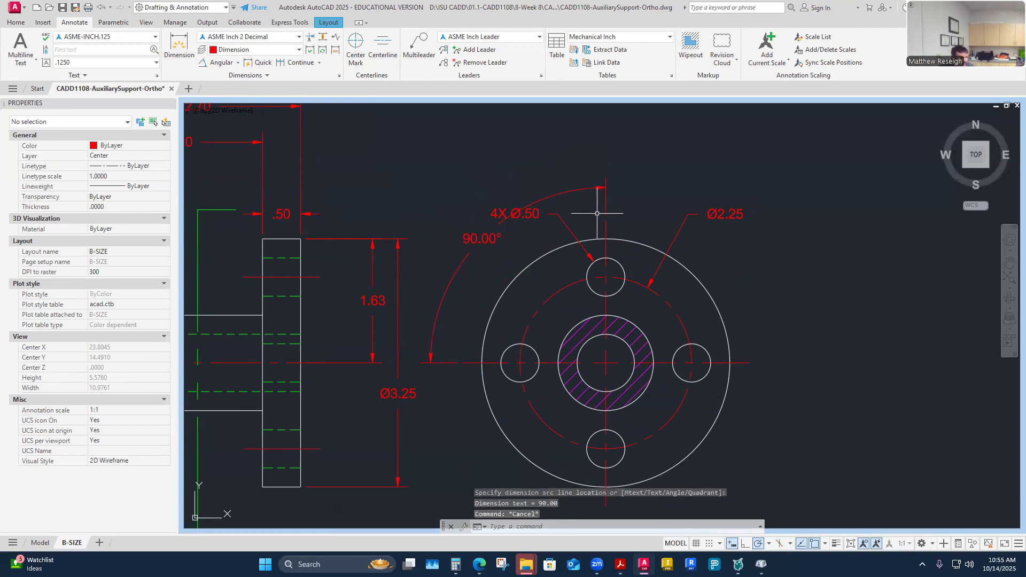
- Move the 4X bolt hole diameter text to the right of the vertical centerline and the bolt circle diameter text further down and right
{"action": "left_click", "coordinate": [535, 214]}
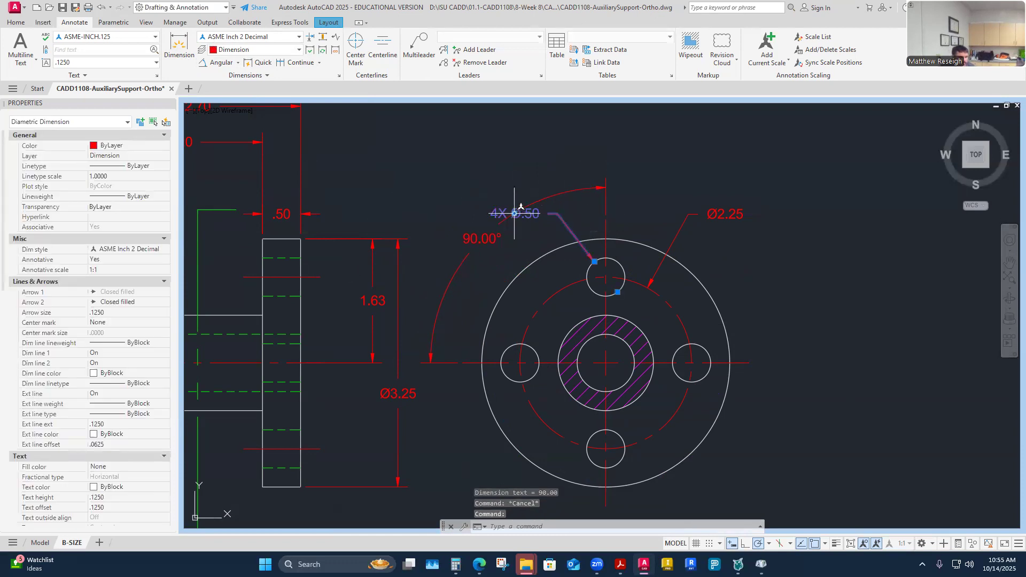
{"action": "left_click", "coordinate": [512, 213]}
{"action": "left_click", "coordinate": [643, 192]}
{"action": "key", "text": "Escape"}
{"action": "left_click", "coordinate": [725, 214]}
{"action": "left_click", "coordinate": [725, 213]}
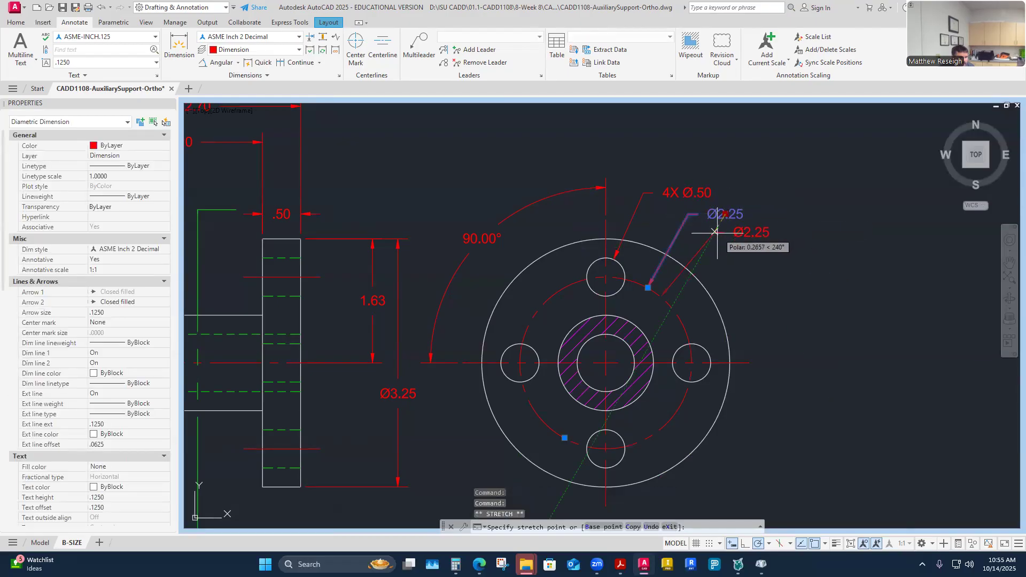
{"action": "left_click", "coordinate": [747, 241]}
{"action": "key", "text": "Escape"}
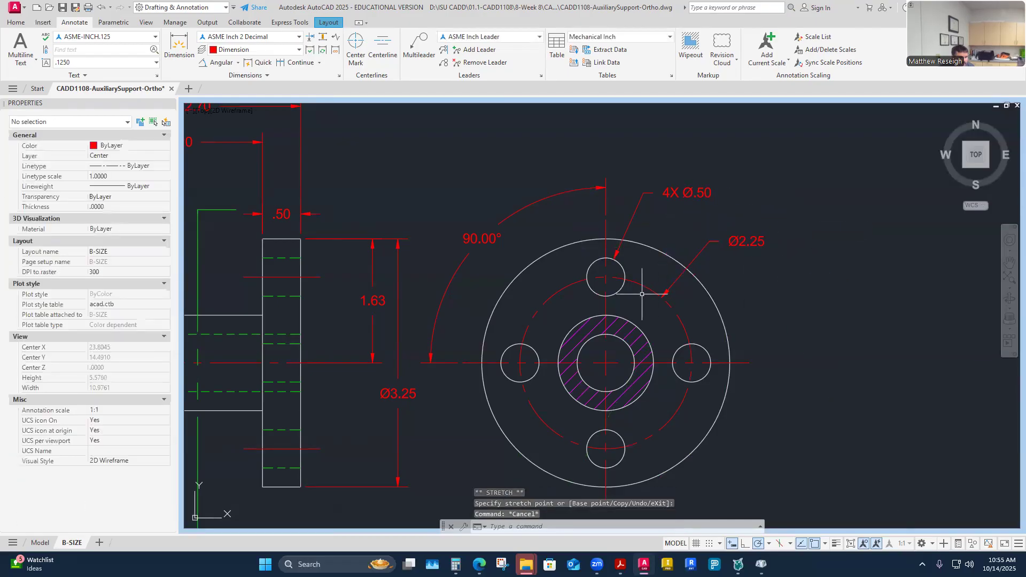
{"action": "double_click", "coordinate": [748, 241]}
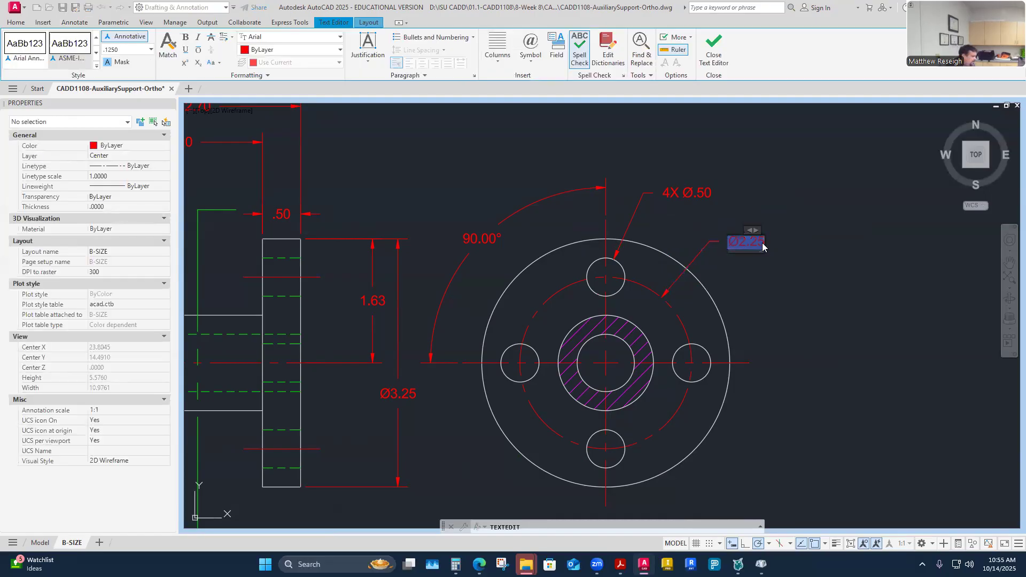
{"action": "key", "text": "Escape"}
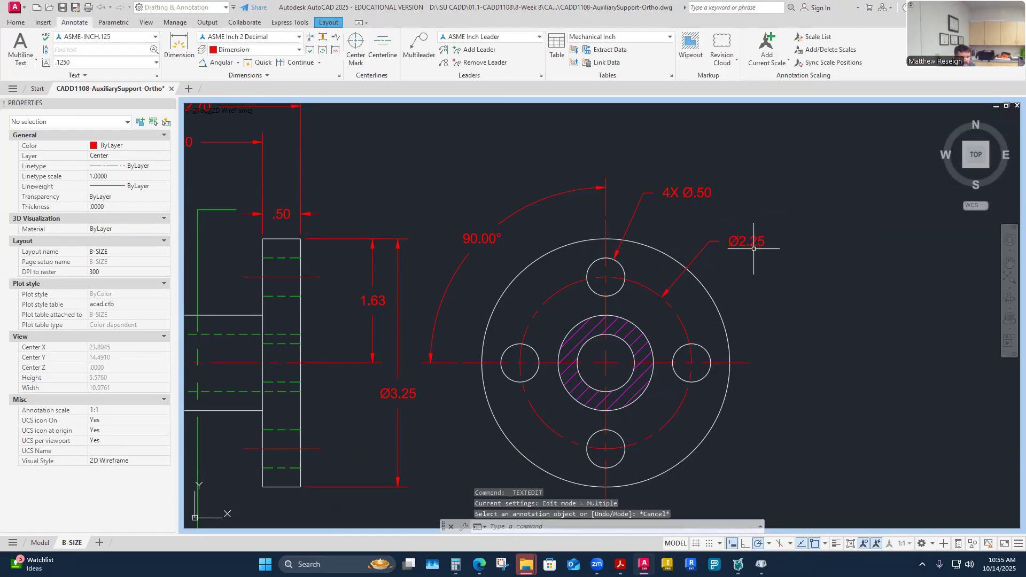
{"action": "left_click", "coordinate": [750, 243]}
{"action": "double_click", "coordinate": [748, 242]}
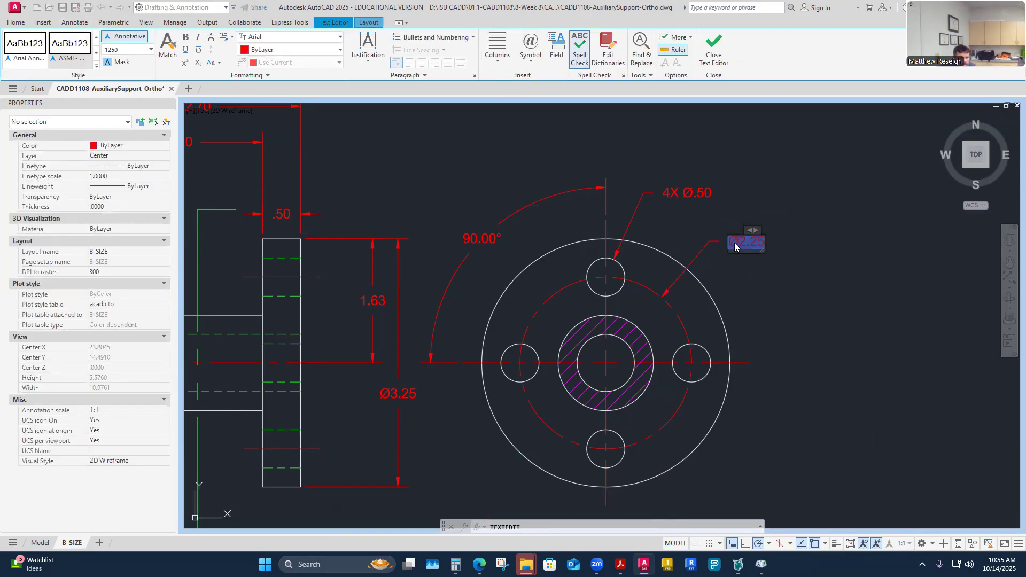
{"action": "key", "text": "Escape"}
{"action": "left_click", "coordinate": [740, 247]}
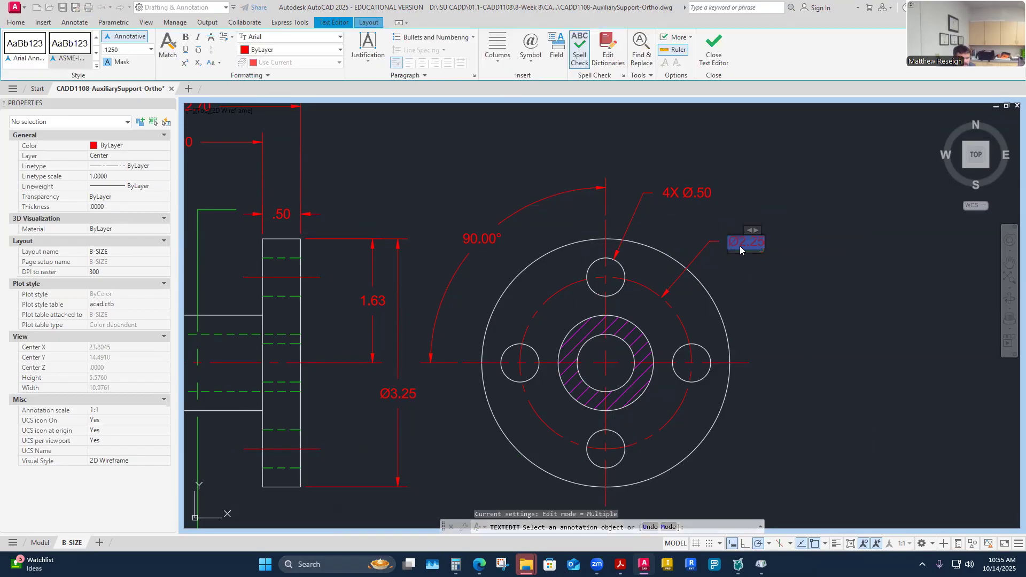
{"action": "key", "text": "Escape"}
{"action": "key", "text": "Escape"}
- Append BC to the text of the section view's bolt circle diameter dimension
{"action": "left_click", "coordinate": [747, 243]}
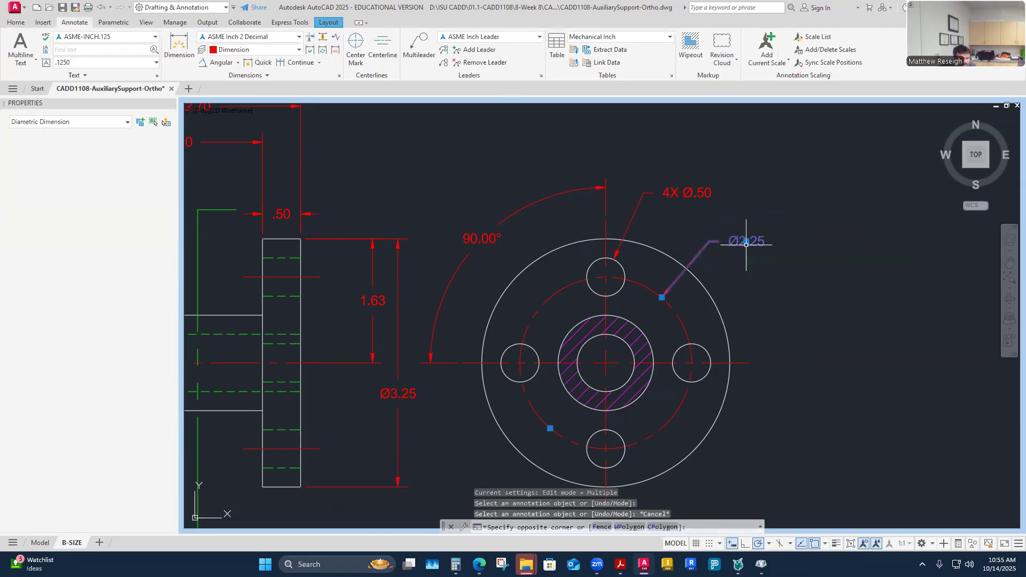
{"action": "double_click", "coordinate": [747, 243]}
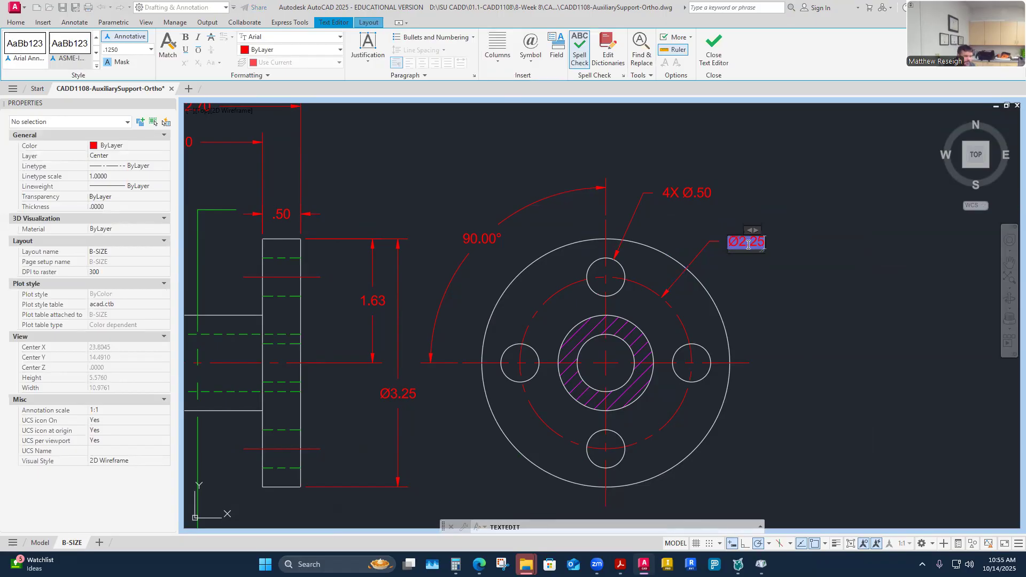
{"action": "type", "text": "BC"}
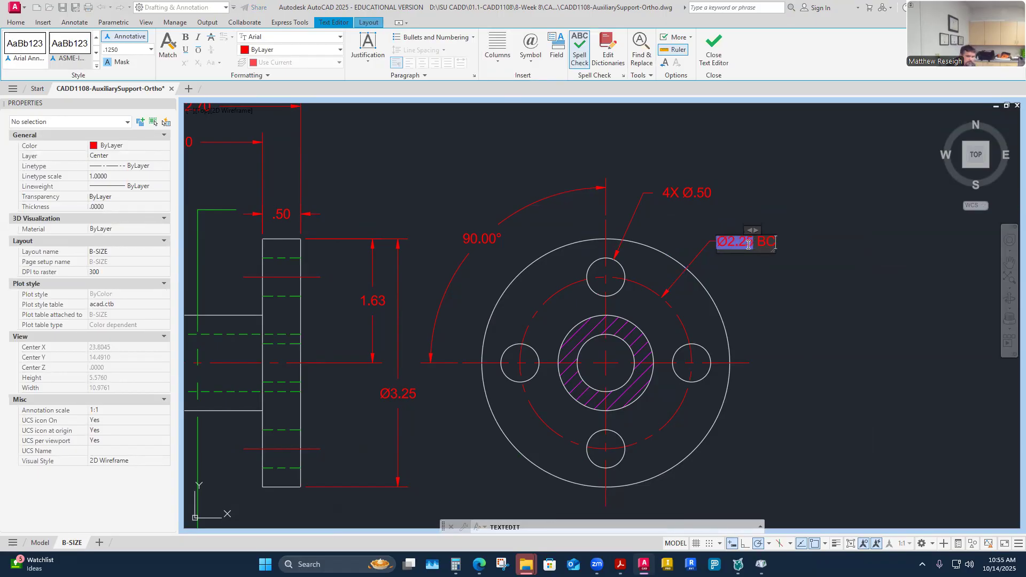
{"action": "left_click", "coordinate": [804, 321]}
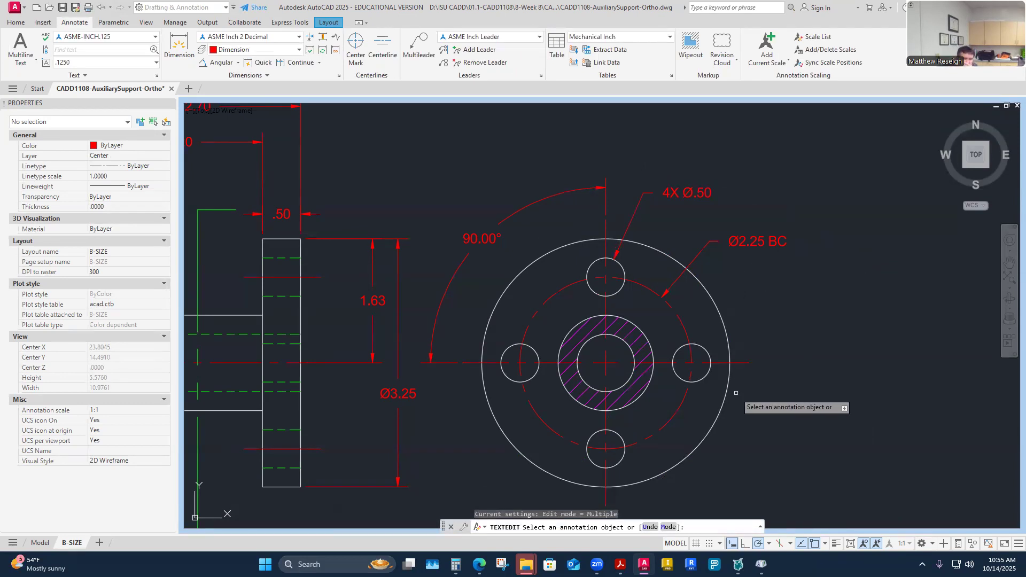
{"action": "key", "text": "Escape"}
{"action": "key", "text": "Escape"}
- Prefix the section view's angular dimension text with 4X
{"action": "double_click", "coordinate": [483, 239]}
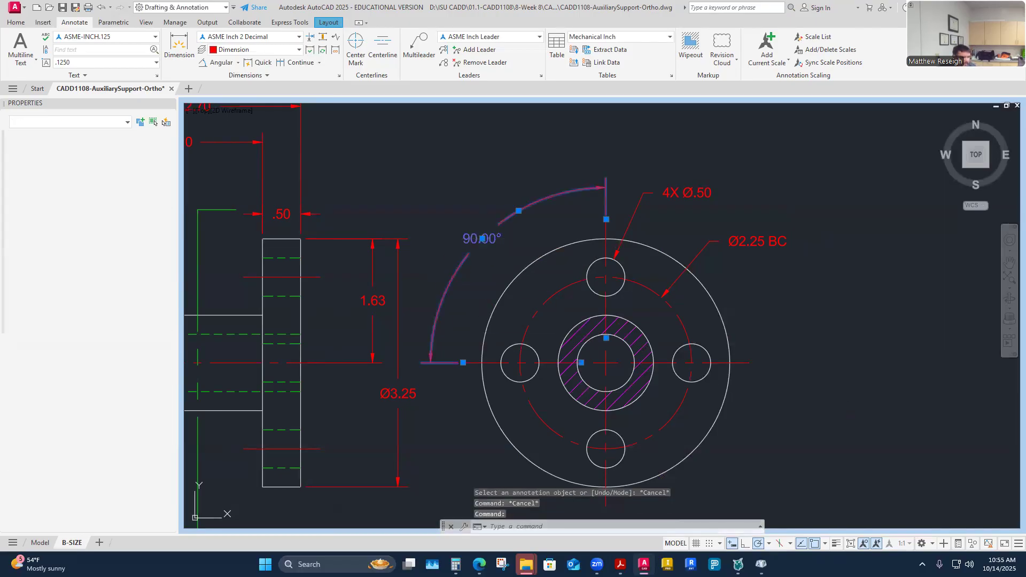
{"action": "type", "text": "4X"}
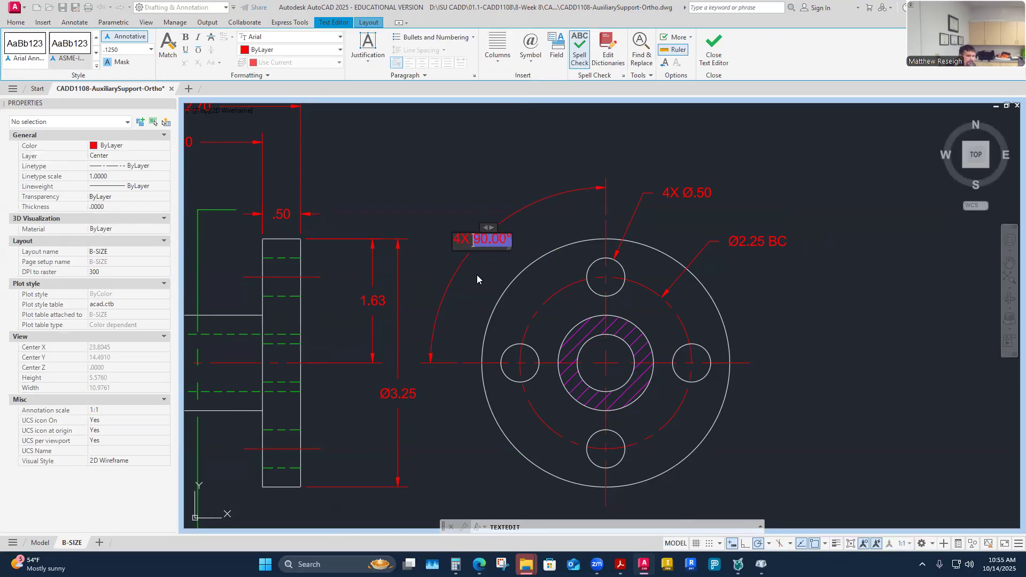
{"action": "left_click", "coordinate": [451, 161]}
{"action": "key", "text": "Escape"}
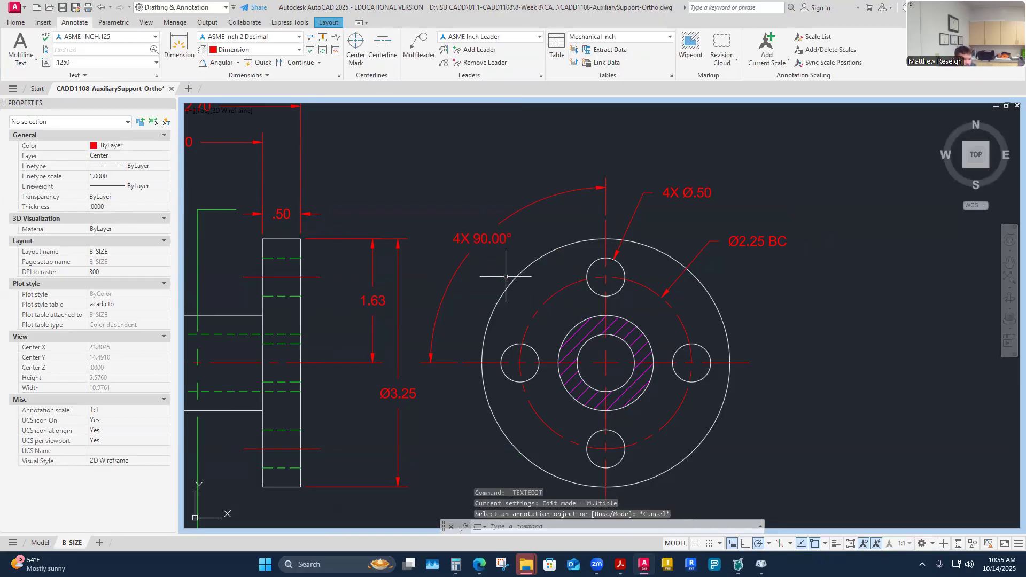
- Reposition the angular dimension's arc .375 outside the flange's outer circle, using the circle as the starting reference
{"action": "left_click", "coordinate": [484, 239]}
{"action": "left_click", "coordinate": [483, 238]}
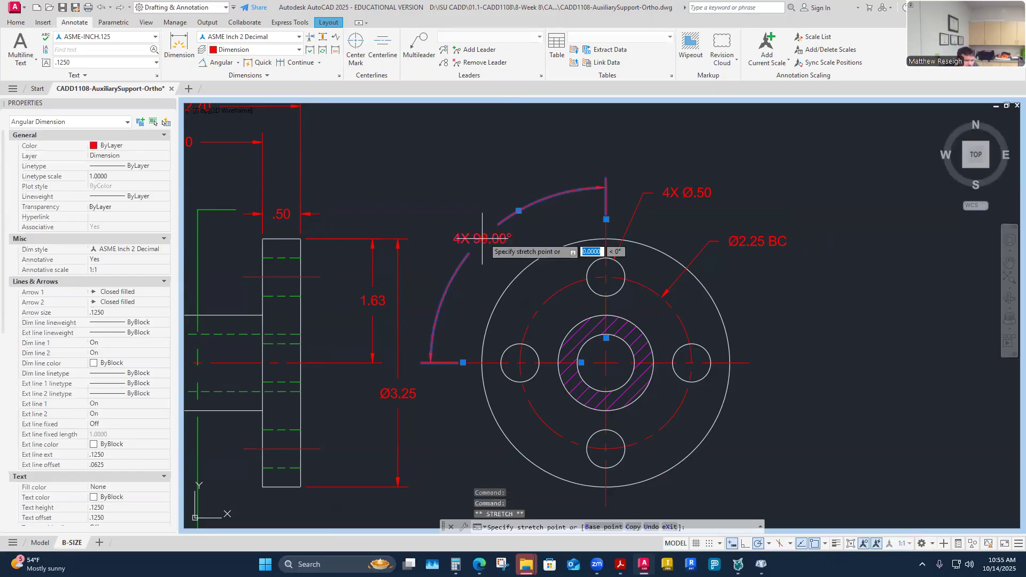
{"action": "left_click", "coordinate": [517, 274]}
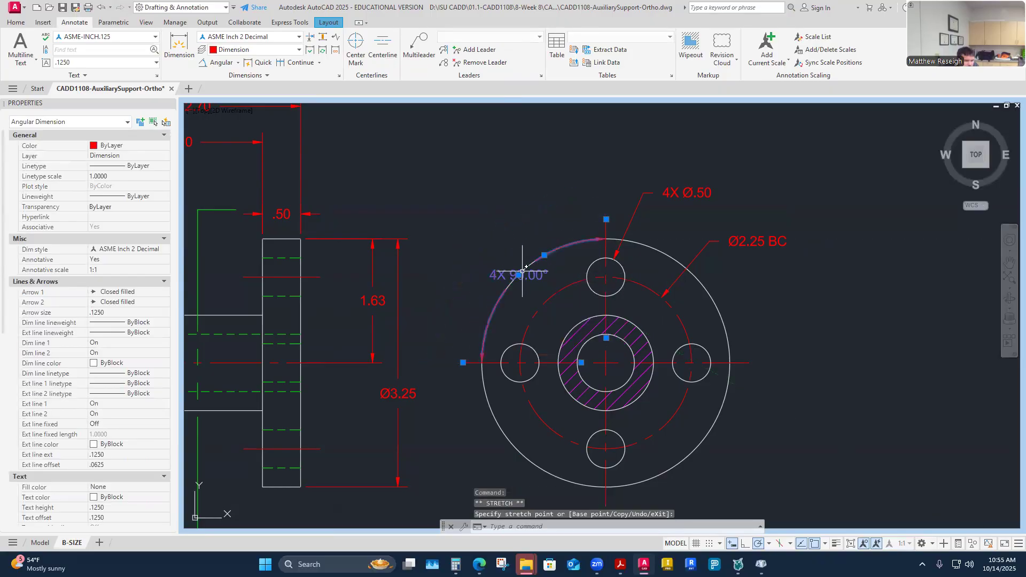
{"action": "left_click", "coordinate": [518, 275]}
{"action": "key", "text": "Down"}
{"action": "type", "text": ".375"}
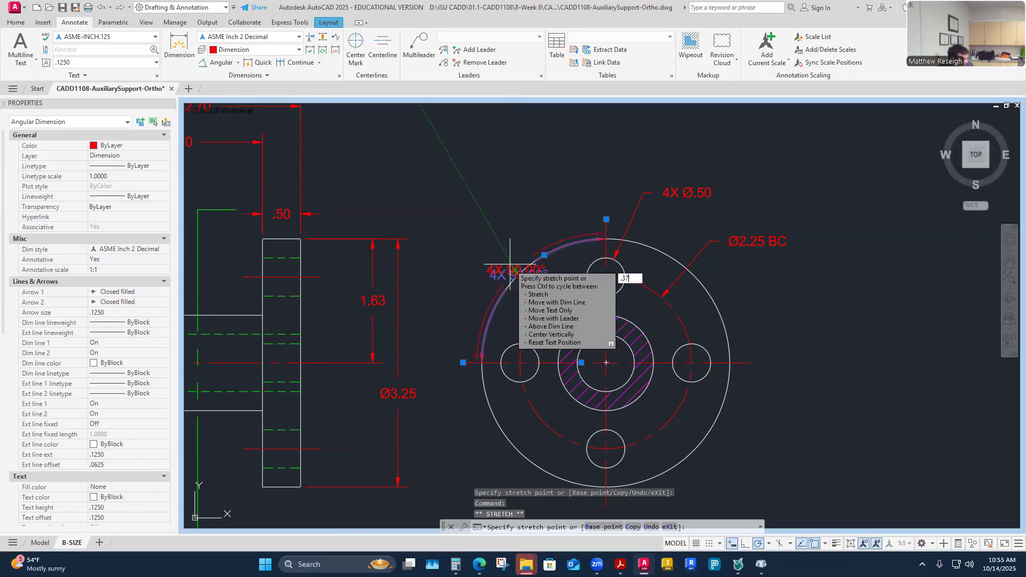
{"action": "key", "text": "Return"}
{"action": "key", "text": "Escape"}
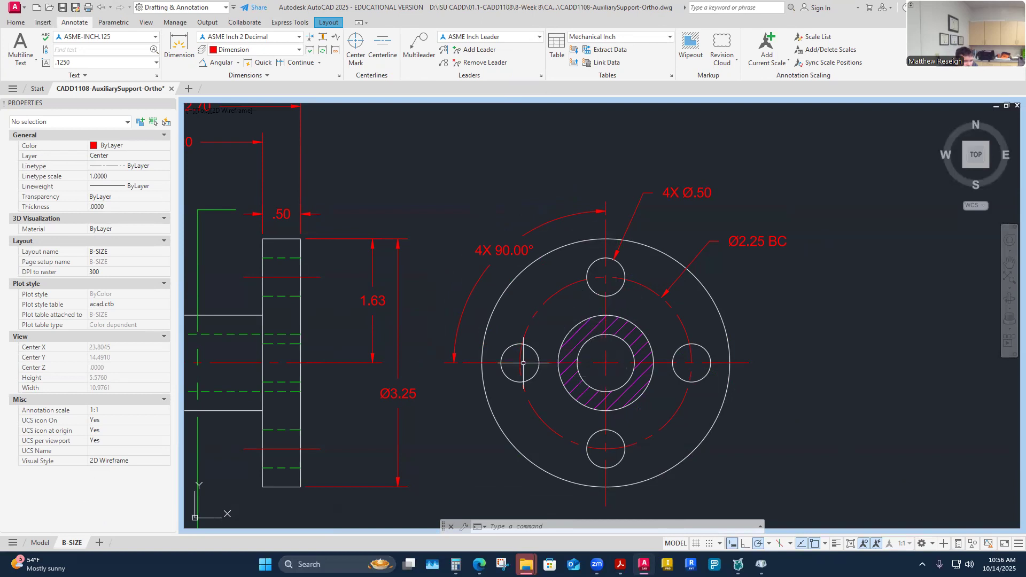
- Dimension the central shaft's outer height in the side view, placing the dimension between the right flange and the 1.63 dimension
{"action": "scroll", "coordinate": [551, 328], "scroll_direction": "down", "scroll_amount": 4}
{"action": "scroll", "coordinate": [551, 329], "scroll_direction": "up", "scroll_amount": 4}
{"action": "scroll", "coordinate": [554, 334], "scroll_direction": "down", "scroll_amount": 5}
{"action": "scroll", "coordinate": [534, 335], "scroll_direction": "up", "scroll_amount": 4}
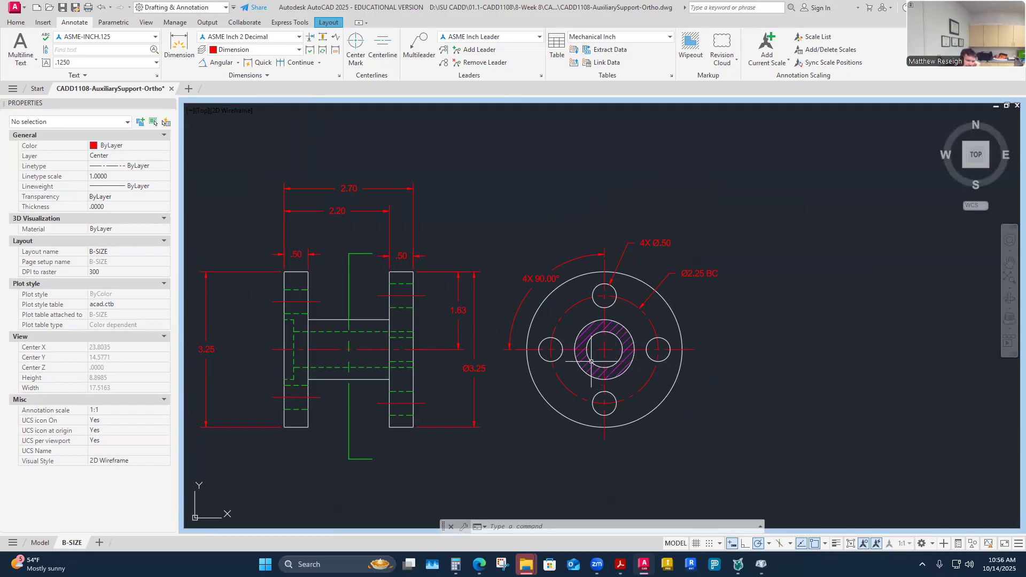
{"action": "scroll", "coordinate": [377, 342], "scroll_direction": "down", "scroll_amount": 2}
{"action": "scroll", "coordinate": [382, 340], "scroll_direction": "up", "scroll_amount": 4}
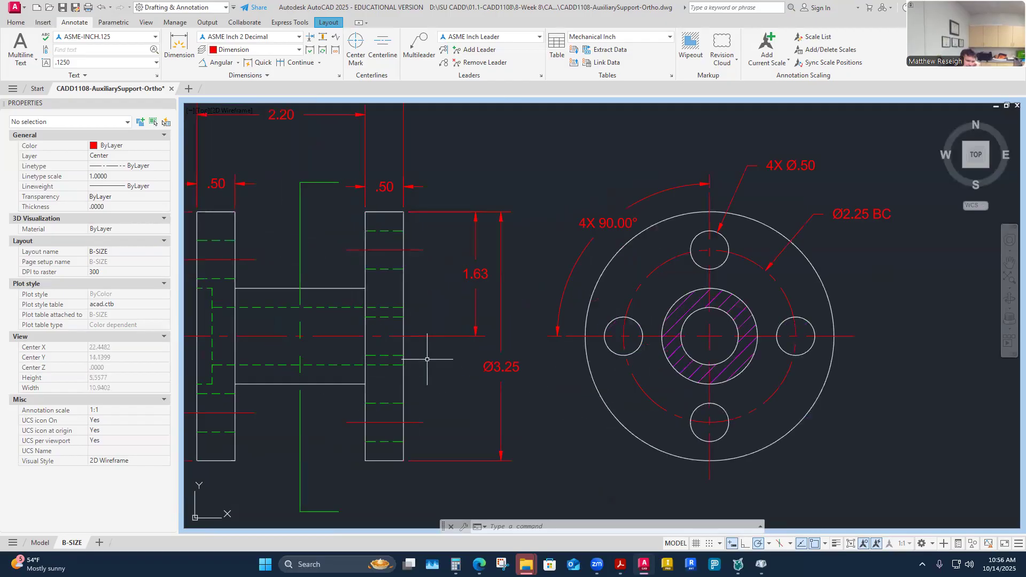
{"action": "left_click", "coordinate": [179, 56]}
{"action": "left_click", "coordinate": [365, 288]}
{"action": "left_click", "coordinate": [365, 384]}
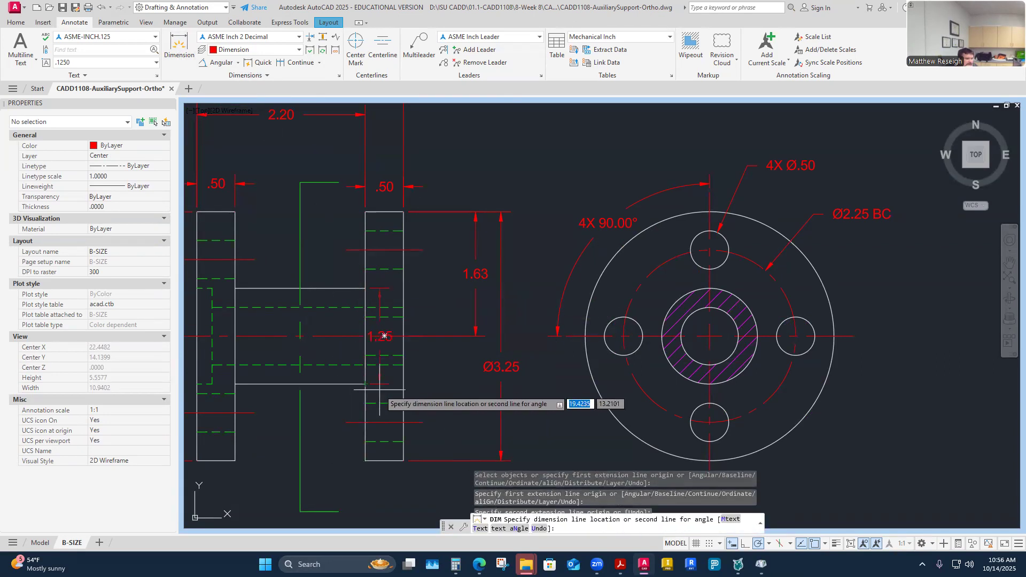
{"action": "left_click", "coordinate": [444, 397]}
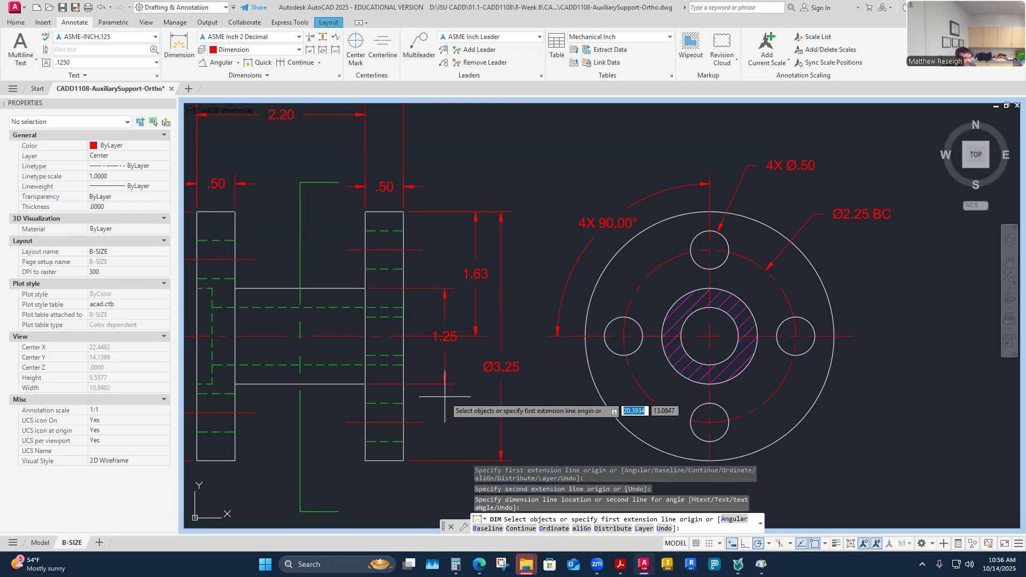
{"action": "key", "text": "Escape"}
- Move the shaft dimension's text up along its dimension line, clear of the horizontal centerline
{"action": "left_click", "coordinate": [451, 336]}
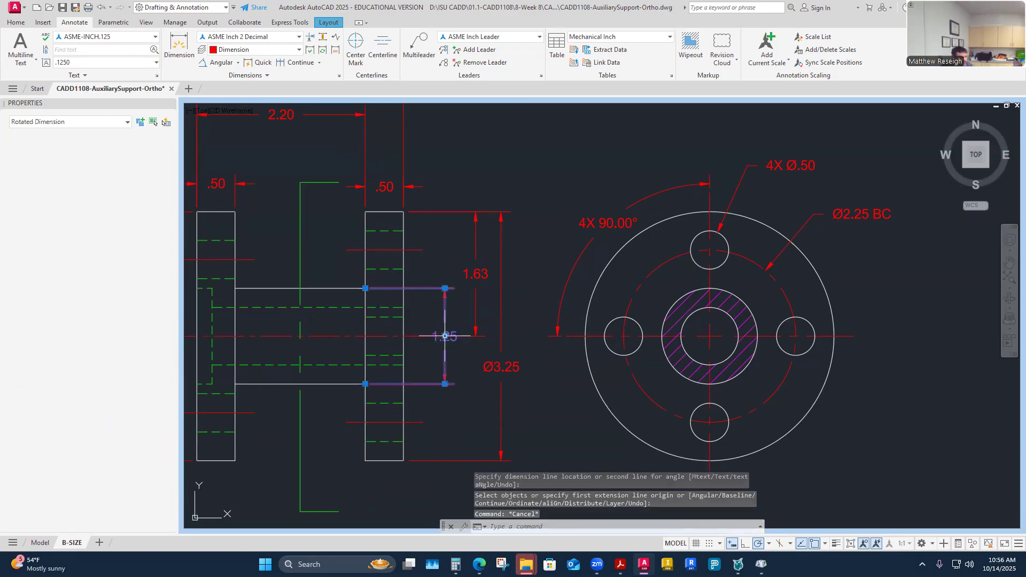
{"action": "left_click", "coordinate": [454, 337]}
{"action": "left_click", "coordinate": [444, 309]}
{"action": "key", "text": "Escape"}
{"action": "key", "text": "Escape"}
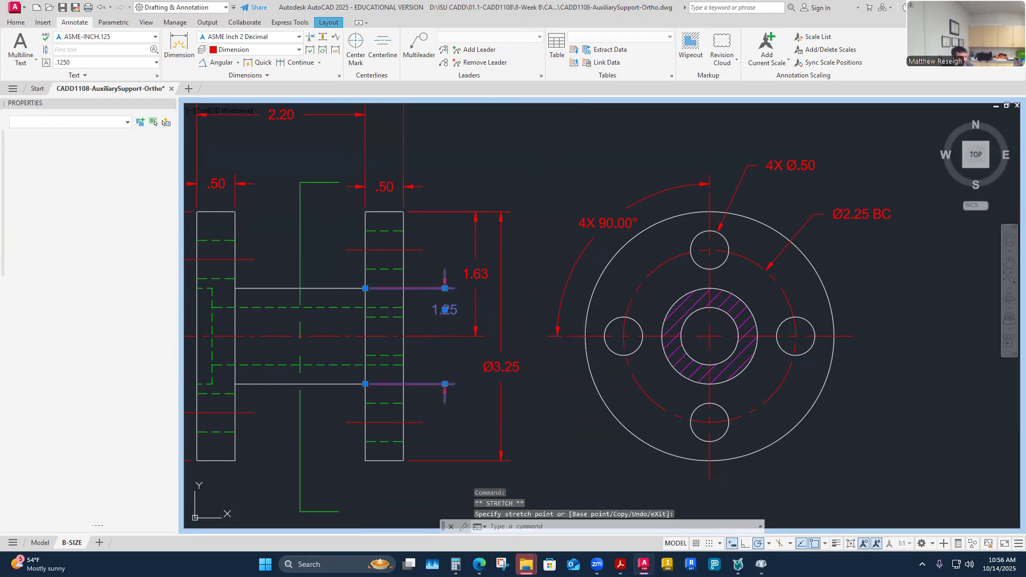
{"action": "left_click", "coordinate": [444, 309]}
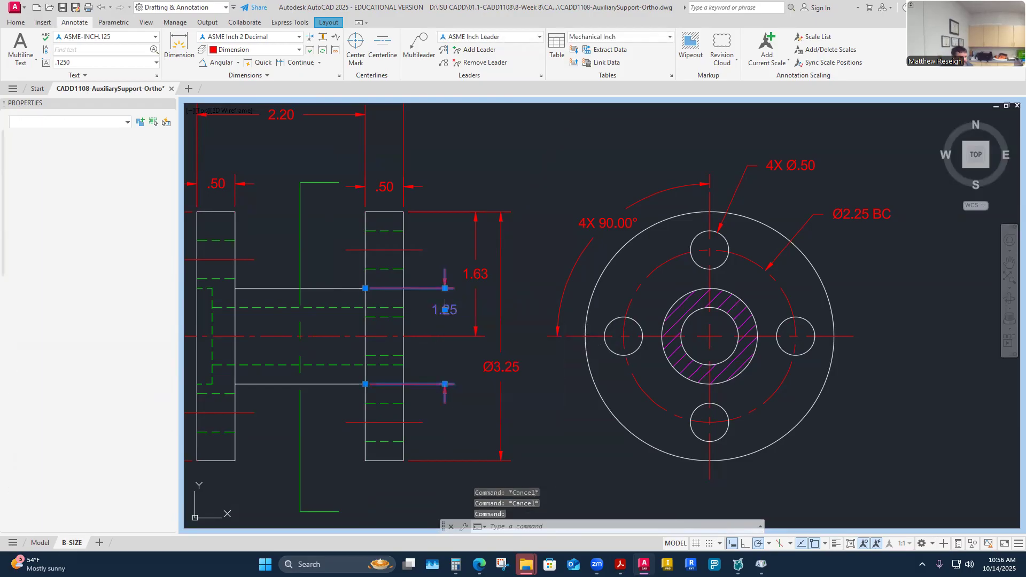
{"action": "double_click", "coordinate": [445, 310]}
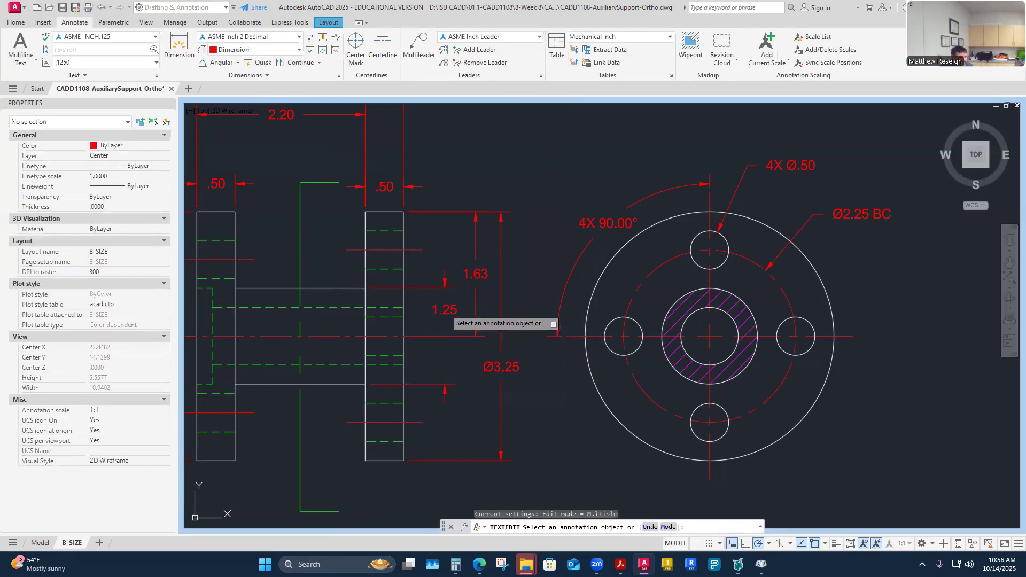
{"action": "key", "text": "Escape"}
{"action": "key", "text": "Escape"}
{"action": "left_click", "coordinate": [441, 309]}
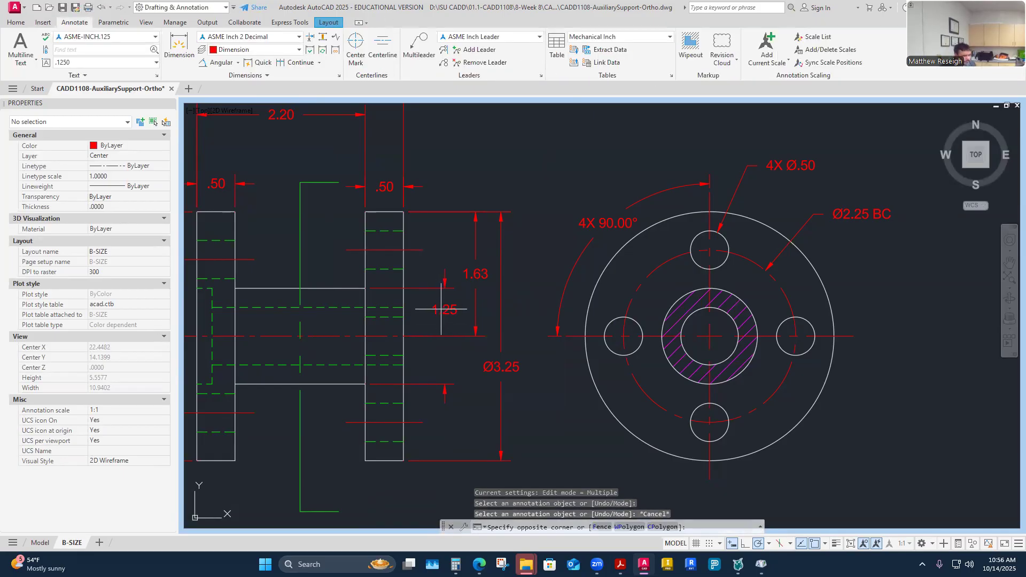
{"action": "key", "text": "Escape"}
- Add a diameter symbol in front of the 1.25 shaft dimension's text
{"action": "scroll", "coordinate": [446, 303], "scroll_direction": "up", "scroll_amount": 3}
{"action": "left_click", "coordinate": [446, 304]}
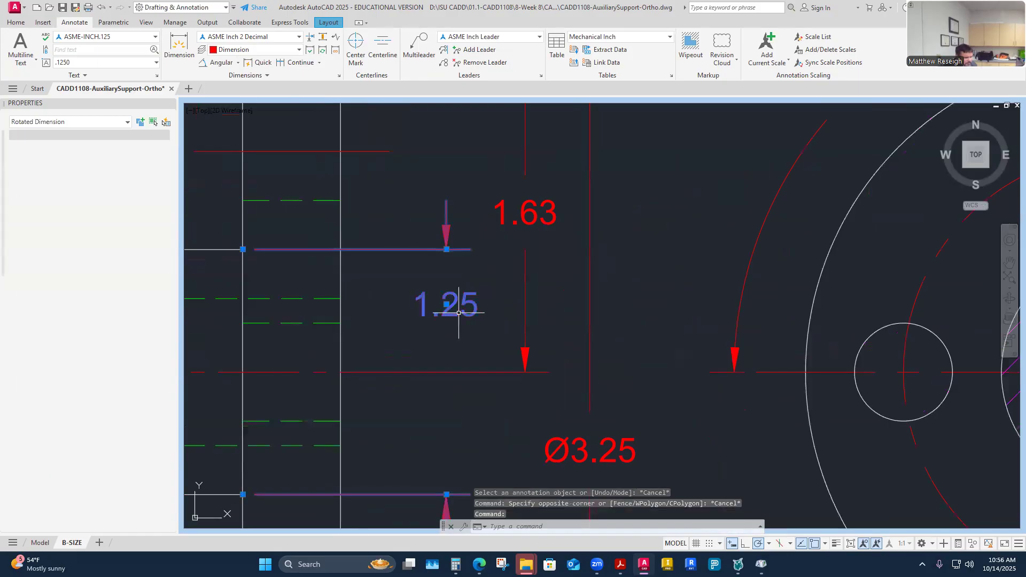
{"action": "double_click", "coordinate": [446, 304]}
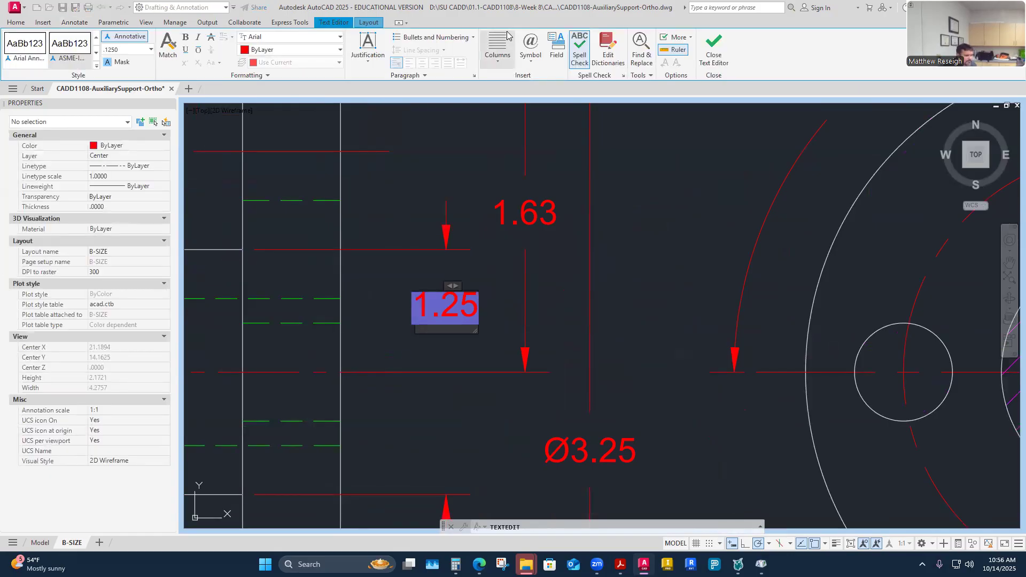
{"action": "left_click", "coordinate": [530, 53]}
{"action": "left_click", "coordinate": [551, 100]}
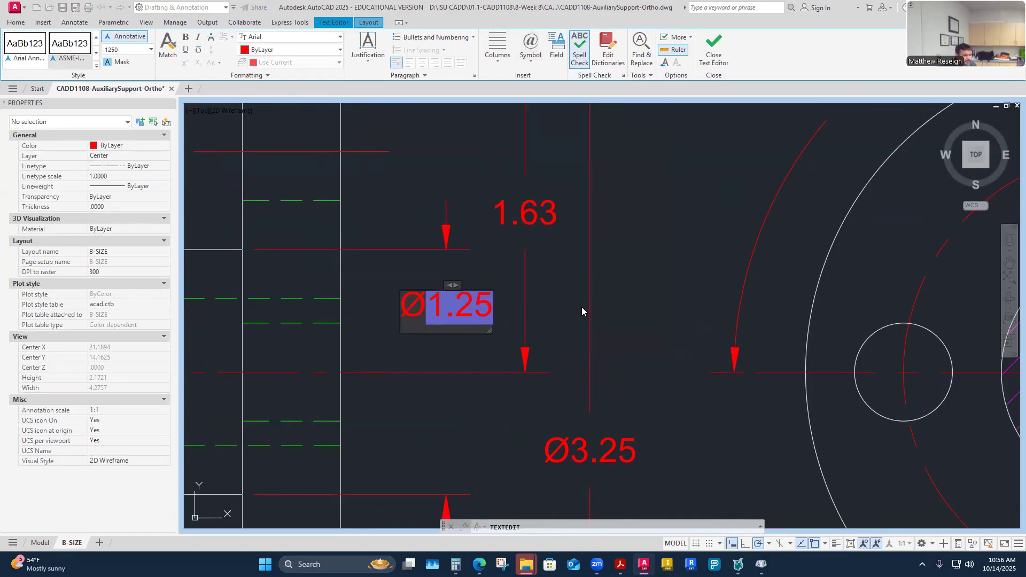
{"action": "key", "text": "Escape"}
{"action": "key", "text": "Escape"}
{"action": "scroll", "coordinate": [570, 300], "scroll_direction": "down", "scroll_amount": 5}
{"action": "scroll", "coordinate": [540, 311], "scroll_direction": "up", "scroll_amount": 1}
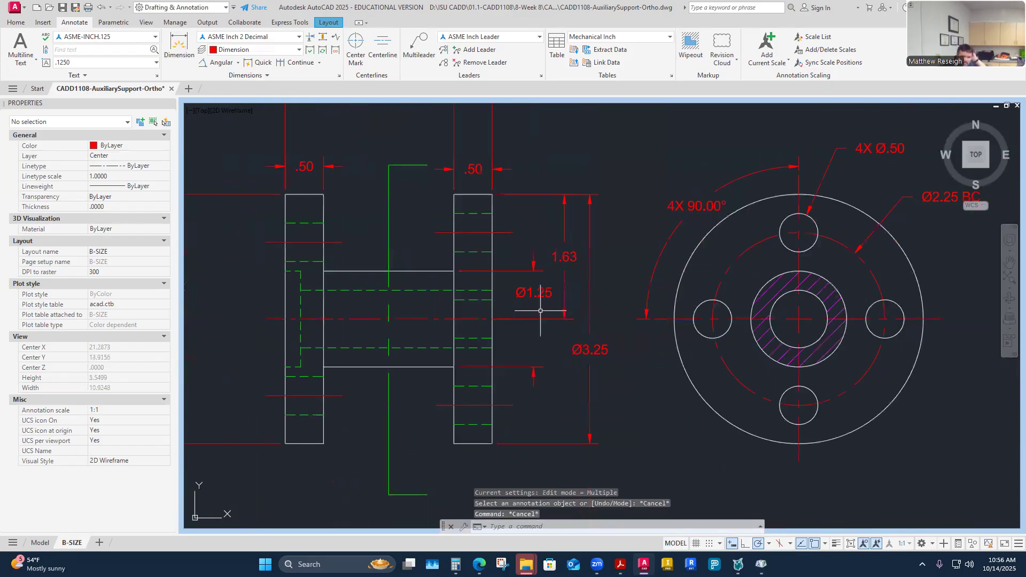
- Move the Ø3.25 and 1.63 dimensions farther out from the right flange to make room beside the shaft dimension
{"action": "scroll", "coordinate": [540, 310], "scroll_direction": "down", "scroll_amount": 3}
{"action": "scroll", "coordinate": [541, 311], "scroll_direction": "up", "scroll_amount": 3}
{"action": "left_click", "coordinate": [591, 344]}
{"action": "left_click", "coordinate": [599, 346]}
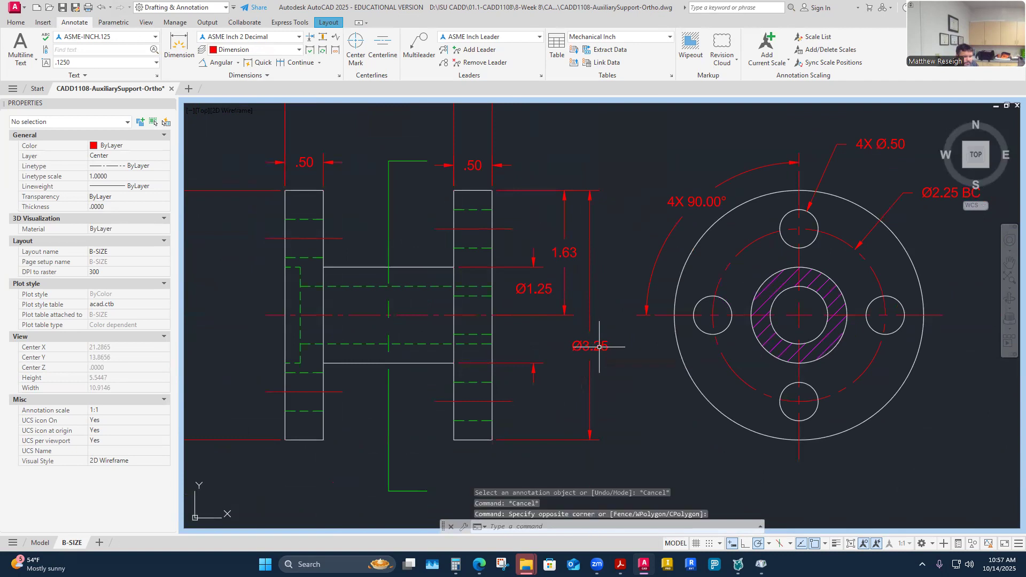
{"action": "left_click", "coordinate": [597, 348]}
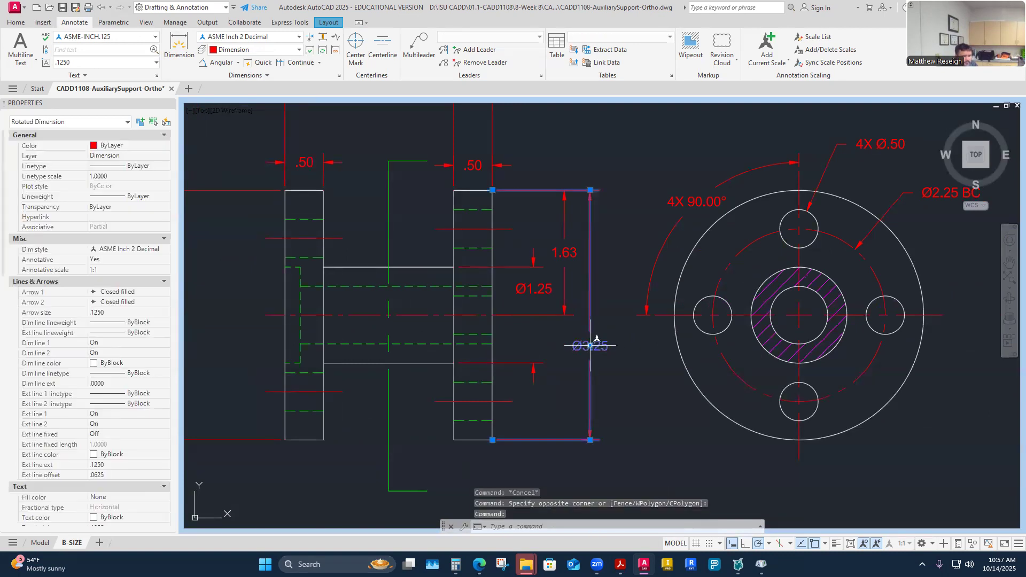
{"action": "left_click", "coordinate": [590, 348]}
{"action": "left_click", "coordinate": [572, 253]}
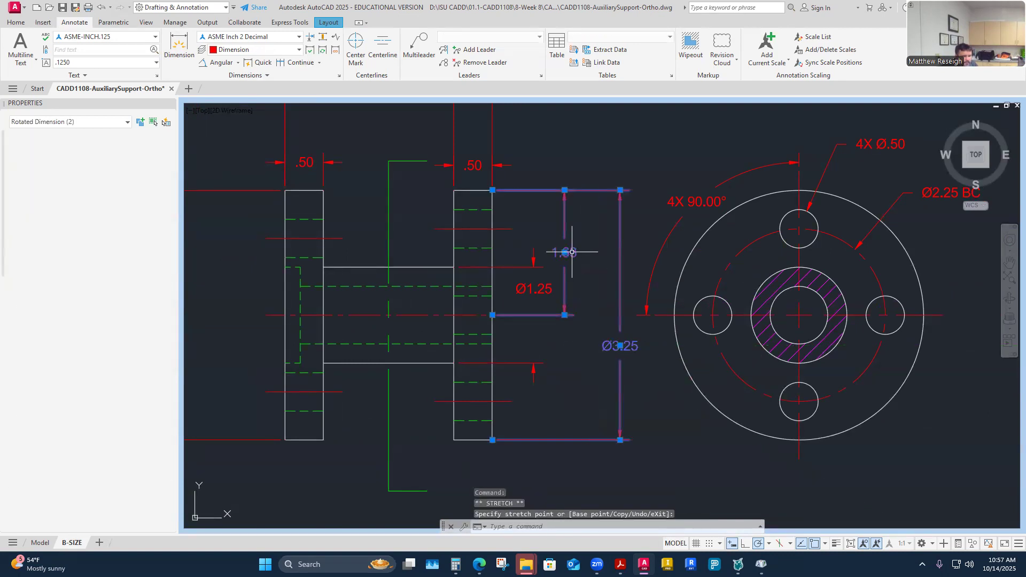
{"action": "left_click", "coordinate": [567, 253]}
{"action": "left_click", "coordinate": [590, 239]}
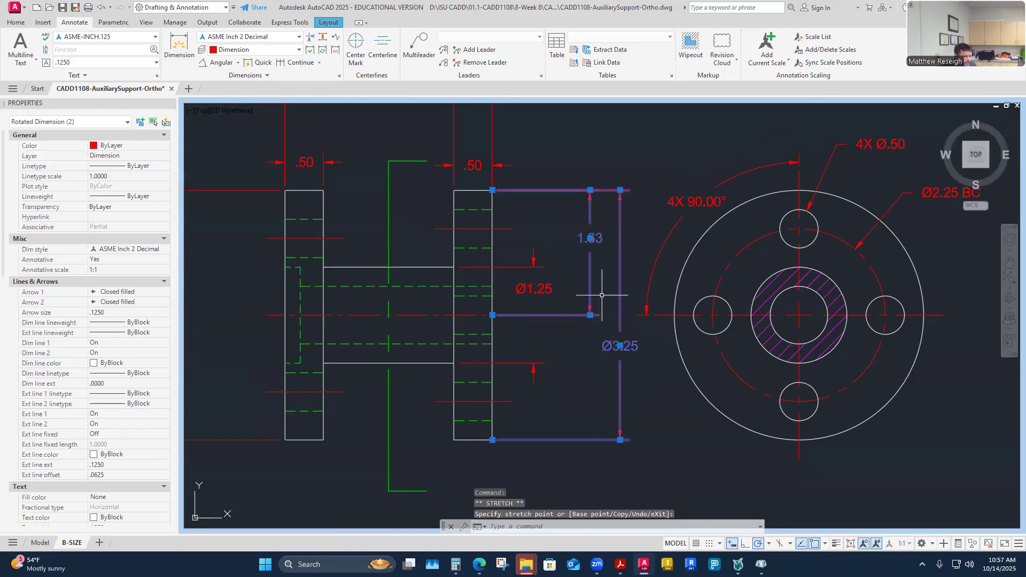
{"action": "key", "text": "Escape"}
{"action": "key", "text": "Escape"}
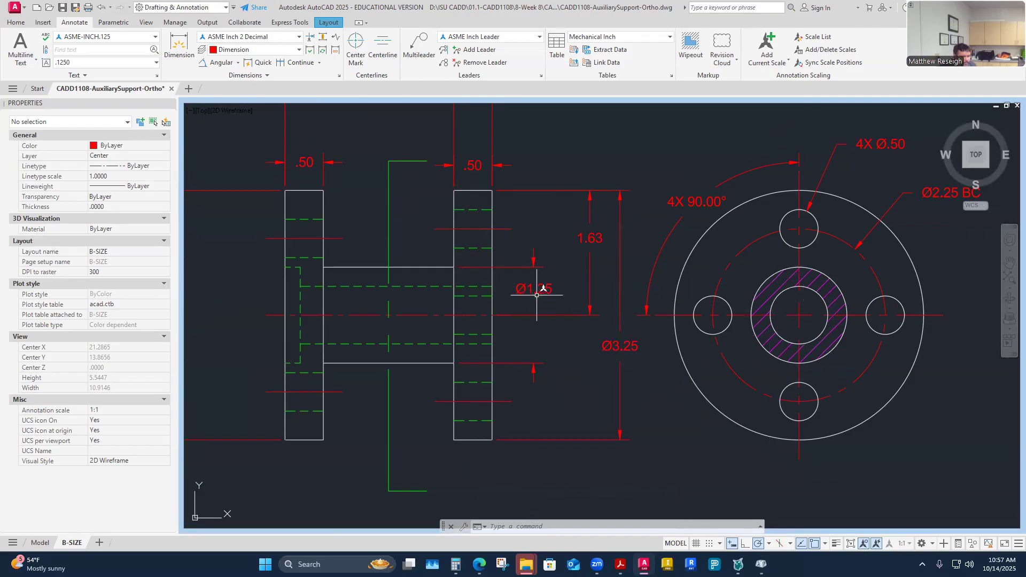
- Add a diameter dimension to the section view's central bore, placing its text outside the flange at the lower left
{"action": "mouse_move", "coordinate": [533, 292]}
{"action": "left_click", "coordinate": [238, 63]}
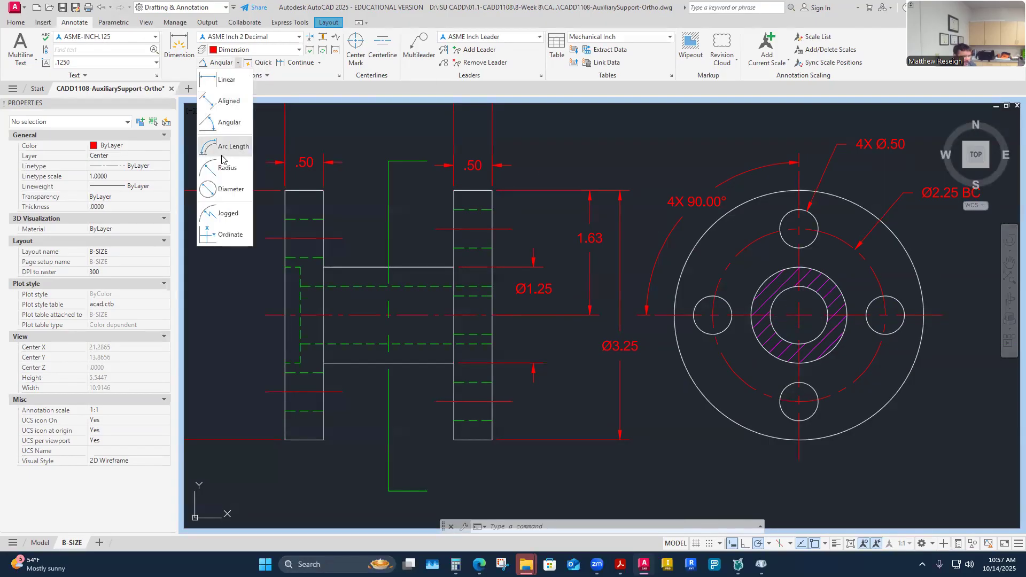
{"action": "left_click", "coordinate": [230, 191]}
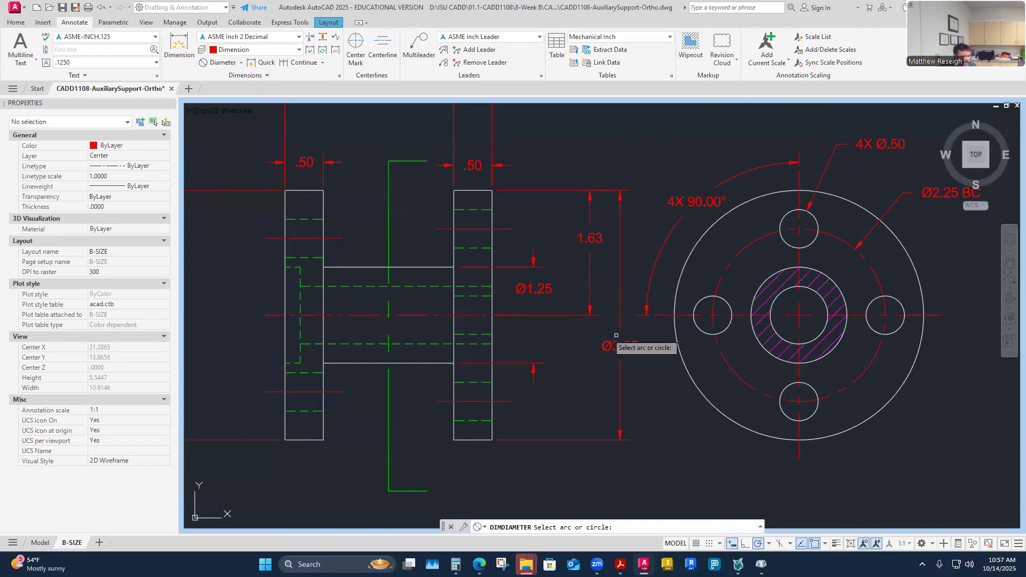
{"action": "left_click", "coordinate": [777, 335]}
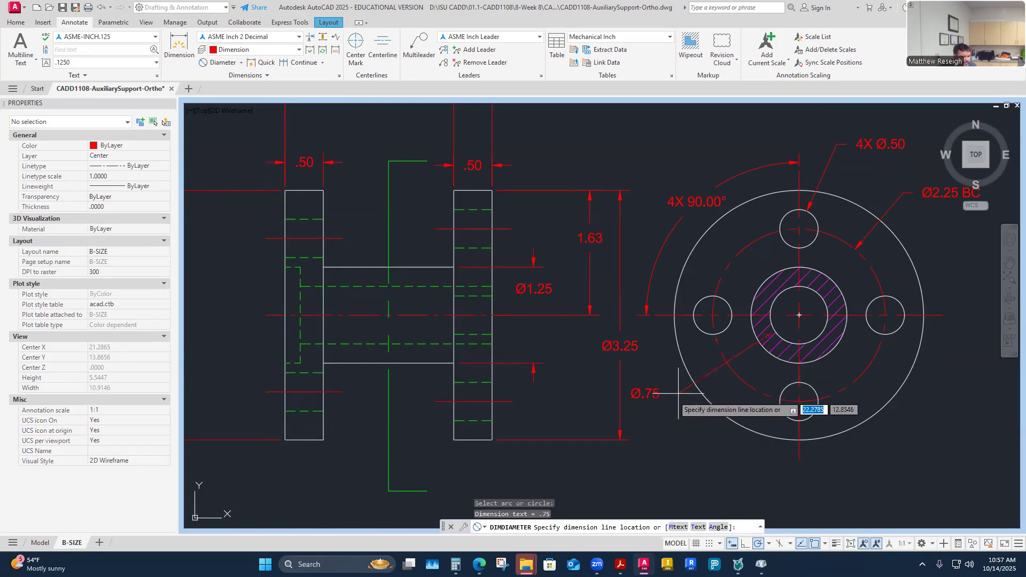
{"action": "left_click", "coordinate": [704, 420]}
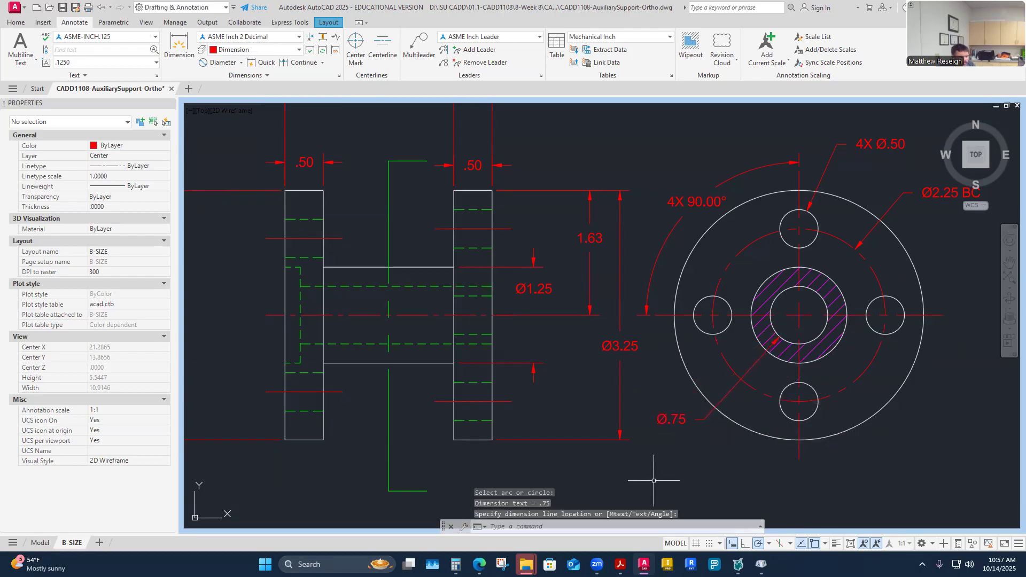
- Review the dimensions across the front, side and section views for missing sizes
{"action": "scroll", "coordinate": [404, 295], "scroll_direction": "down", "scroll_amount": 5}
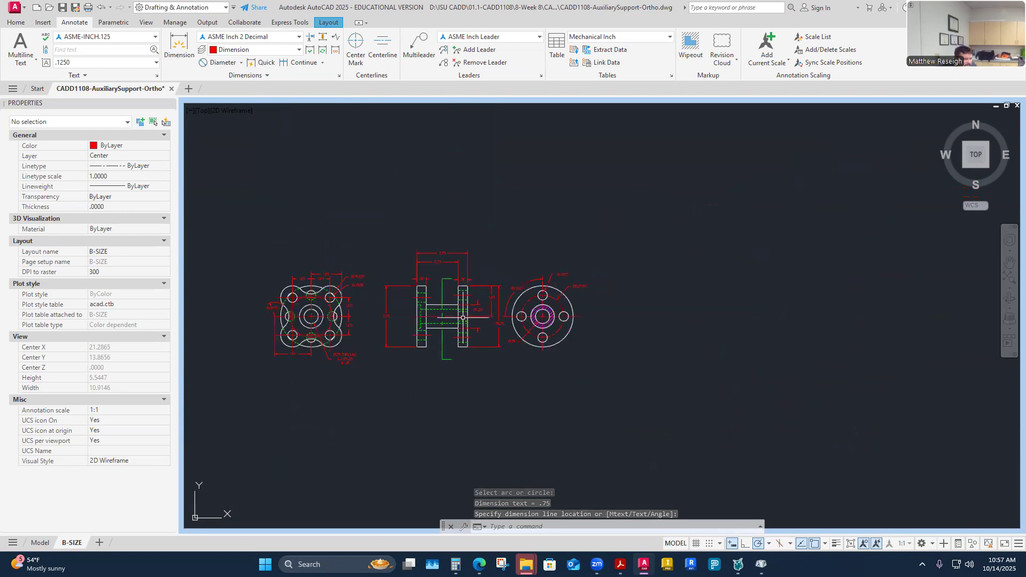
{"action": "scroll", "coordinate": [313, 317], "scroll_direction": "up", "scroll_amount": 3}
{"action": "scroll", "coordinate": [314, 317], "scroll_direction": "up", "scroll_amount": 2}
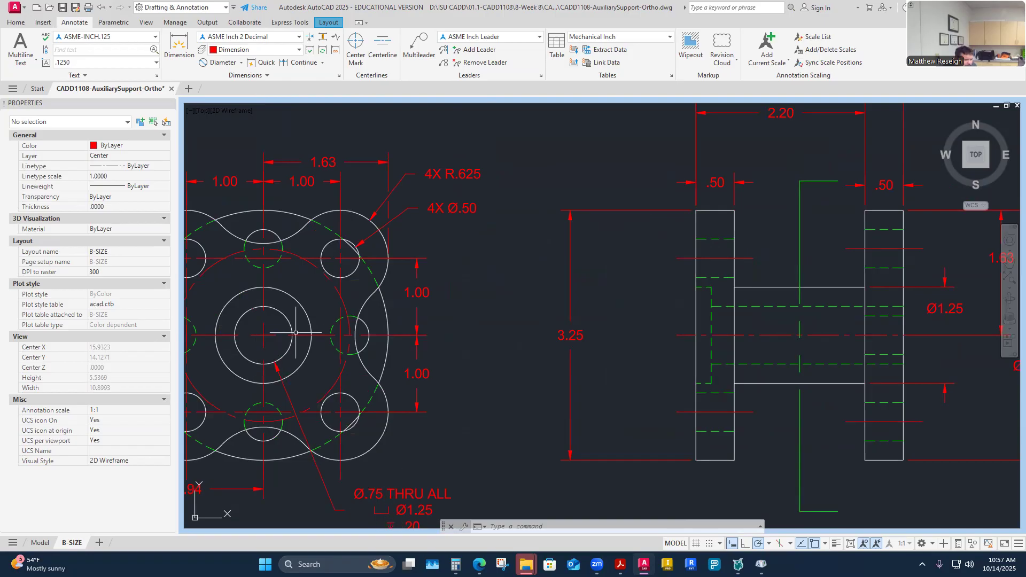
{"action": "scroll", "coordinate": [281, 355], "scroll_direction": "down", "scroll_amount": 4}
{"action": "scroll", "coordinate": [636, 358], "scroll_direction": "up", "scroll_amount": 5}
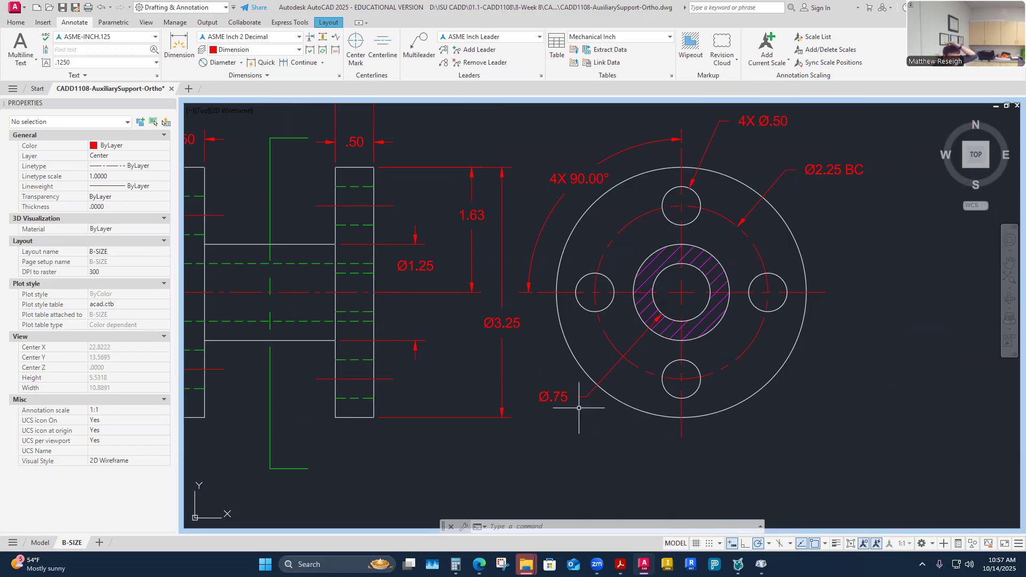
{"action": "scroll", "coordinate": [556, 385], "scroll_direction": "down", "scroll_amount": 4}
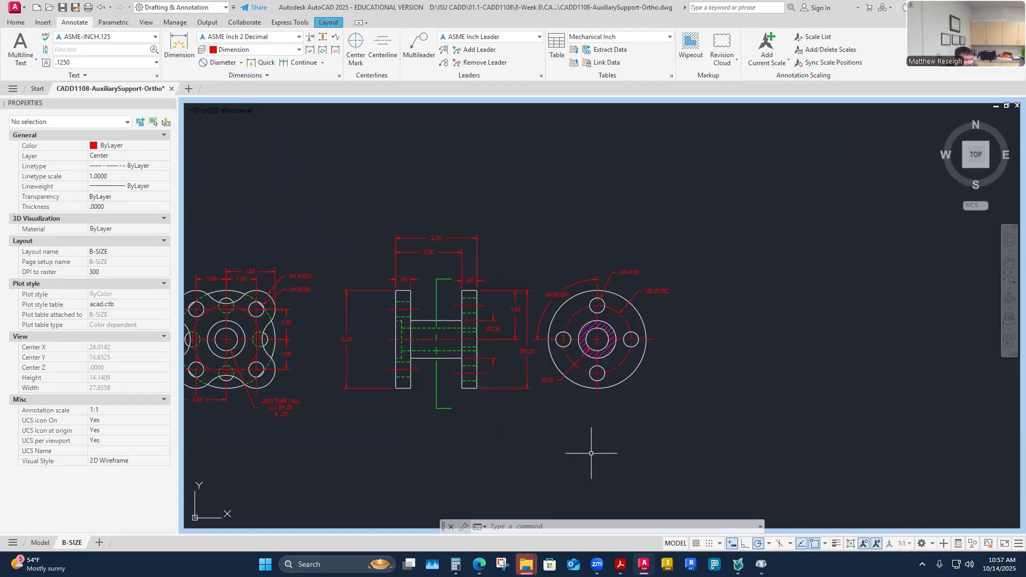
{"action": "scroll", "coordinate": [600, 366], "scroll_direction": "up", "scroll_amount": 4}
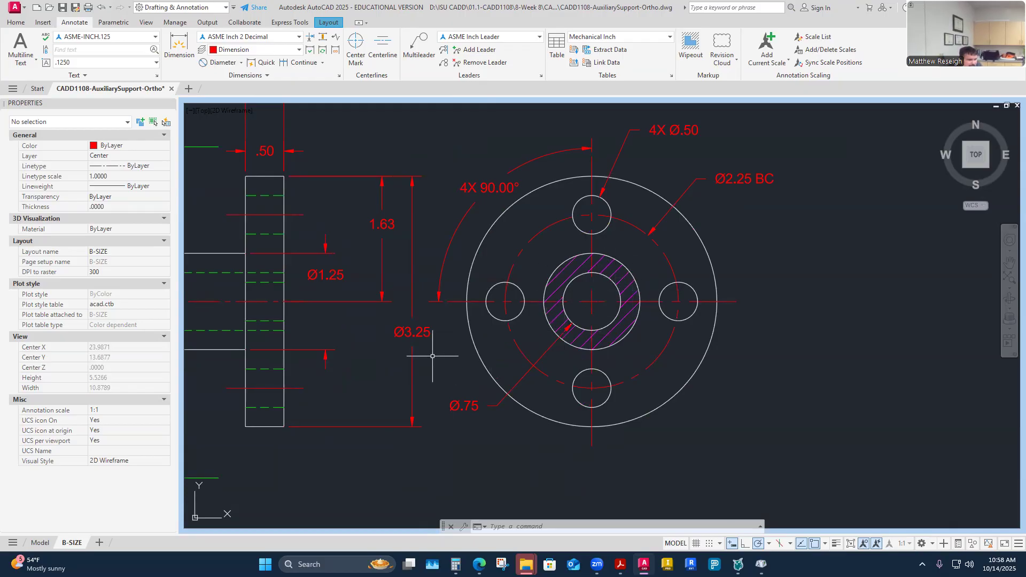
- Dimension the side view's shaft from its upper edge to the horizontal centerline, placing the dimension between the Ø1.25 and 1.63 dimensions
{"action": "left_click", "coordinate": [179, 42]}
{"action": "scroll", "coordinate": [374, 289], "scroll_direction": "down", "scroll_amount": 2}
{"action": "scroll", "coordinate": [374, 291], "scroll_direction": "up", "scroll_amount": 2}
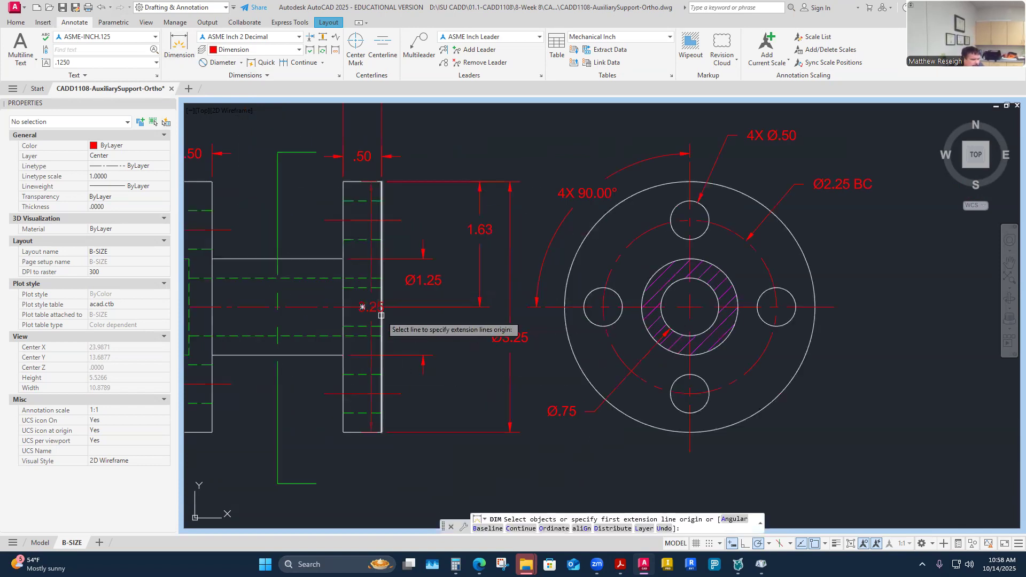
{"action": "left_click", "coordinate": [344, 258]}
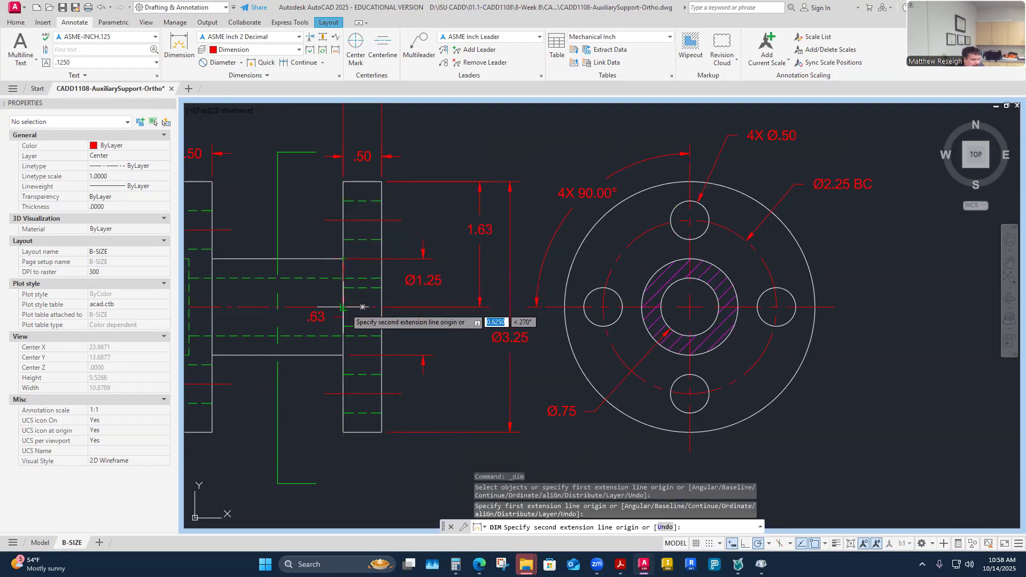
{"action": "left_click", "coordinate": [343, 307]}
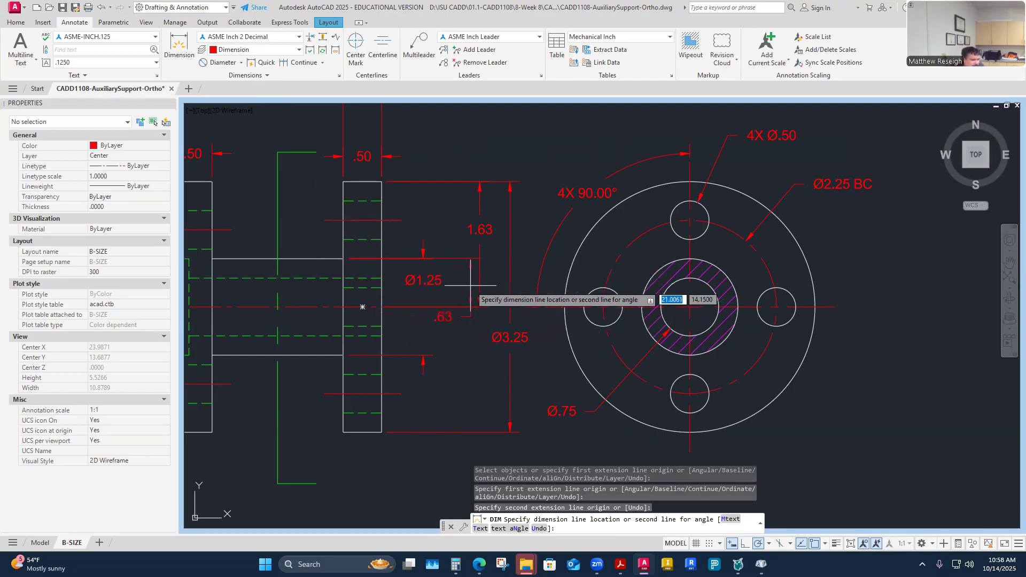
{"action": "left_click", "coordinate": [450, 287]}
{"action": "key", "text": "Escape"}
{"action": "scroll", "coordinate": [439, 286], "scroll_direction": "up", "scroll_amount": 2}
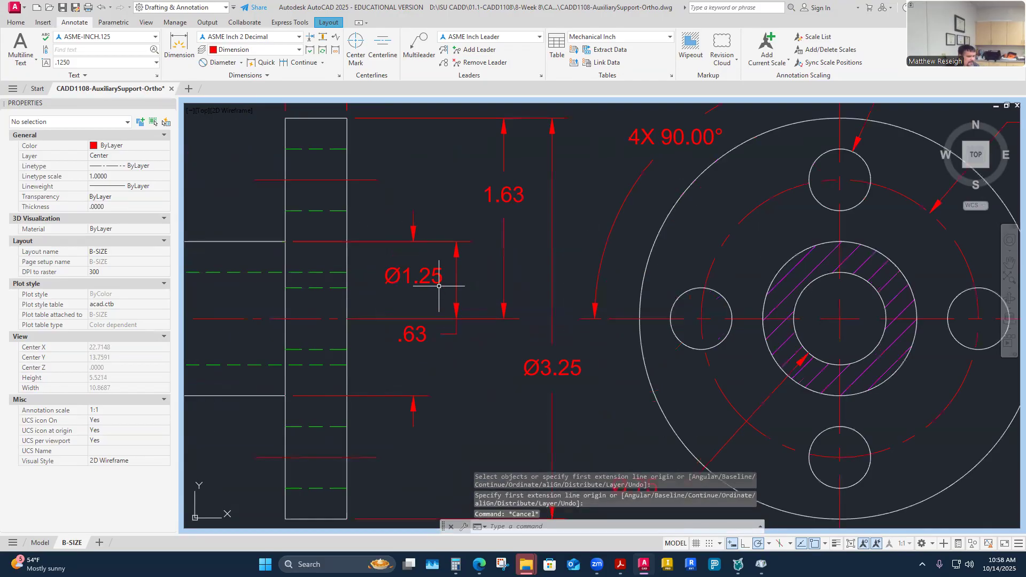
- Move the Ø1.25 shaft dimension outward, just beyond the .63 dimension line
{"action": "left_click", "coordinate": [427, 277]}
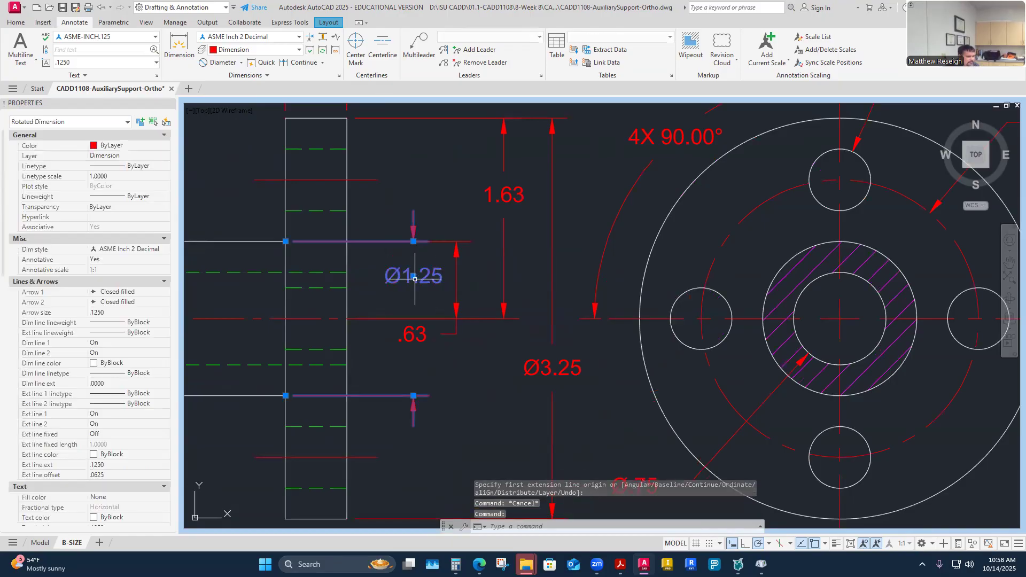
{"action": "left_click", "coordinate": [414, 277]}
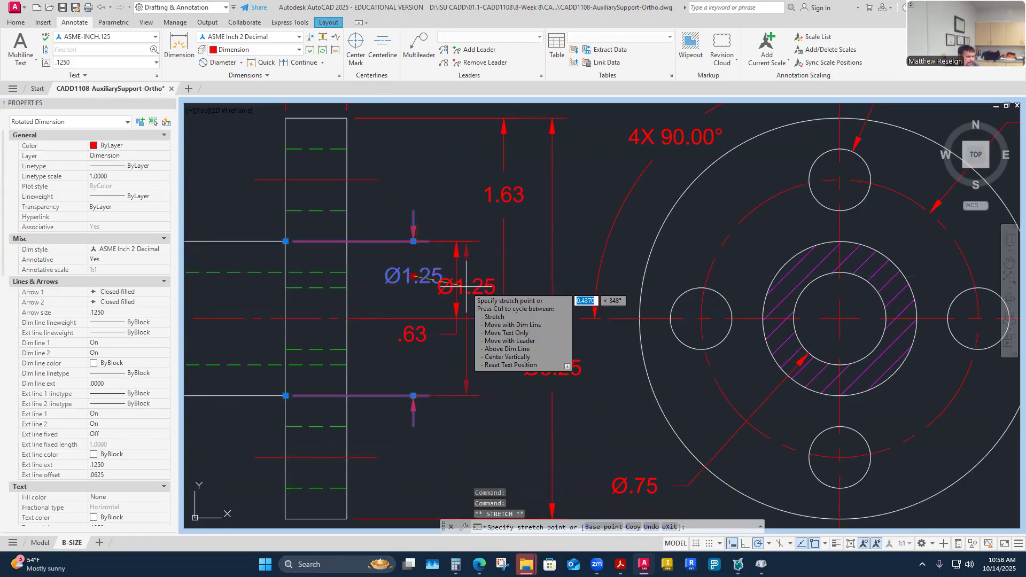
{"action": "left_click", "coordinate": [466, 286]}
{"action": "key", "text": "Escape"}
- Move the .63 dimension in toward the right flange, with its text above the shaft's upper extension line
{"action": "left_click", "coordinate": [431, 335]}
{"action": "left_click", "coordinate": [423, 336]}
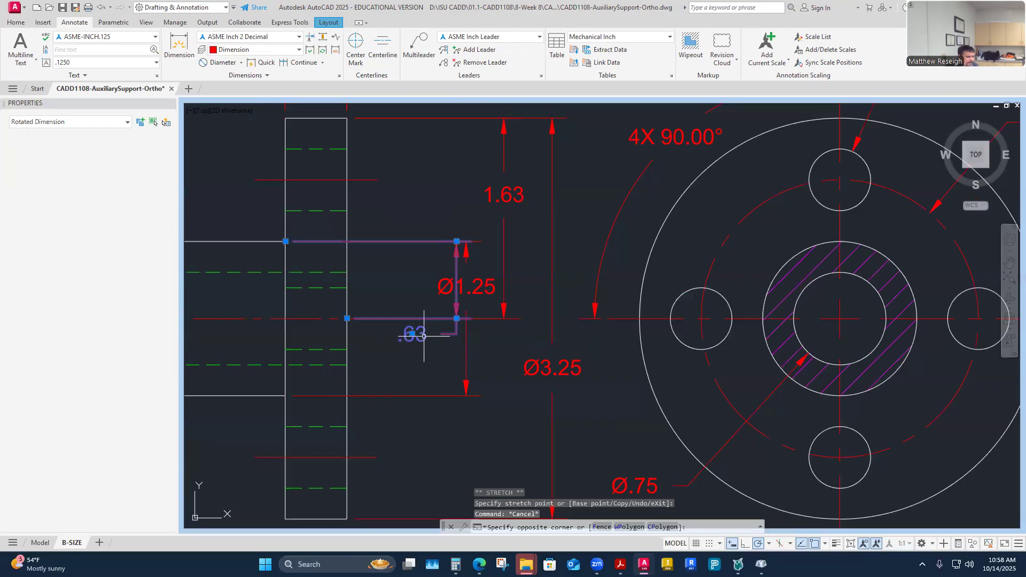
{"action": "left_click", "coordinate": [413, 334]}
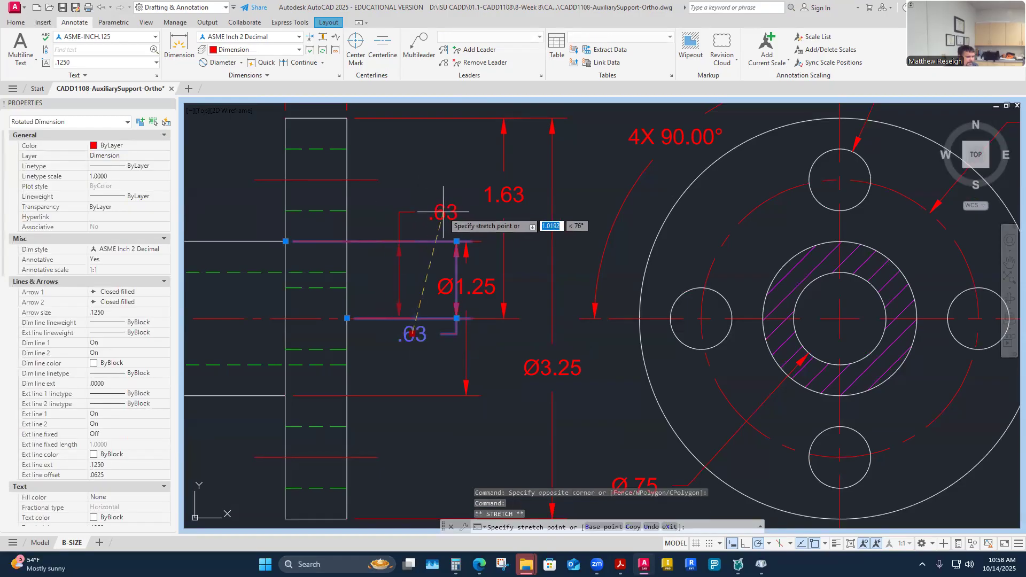
{"action": "left_click", "coordinate": [444, 212]}
{"action": "key", "text": "Escape"}
- Check the dimensions in all three views, comparing them with the isometric reference drawing in the PDF viewer
{"action": "scroll", "coordinate": [419, 240], "scroll_direction": "down", "scroll_amount": 6}
{"action": "scroll", "coordinate": [408, 243], "scroll_direction": "up", "scroll_amount": 4}
{"action": "scroll", "coordinate": [408, 242], "scroll_direction": "down", "scroll_amount": 1}
{"action": "scroll", "coordinate": [382, 173], "scroll_direction": "up", "scroll_amount": 2}
{"action": "scroll", "coordinate": [644, 327], "scroll_direction": "down", "scroll_amount": 1}
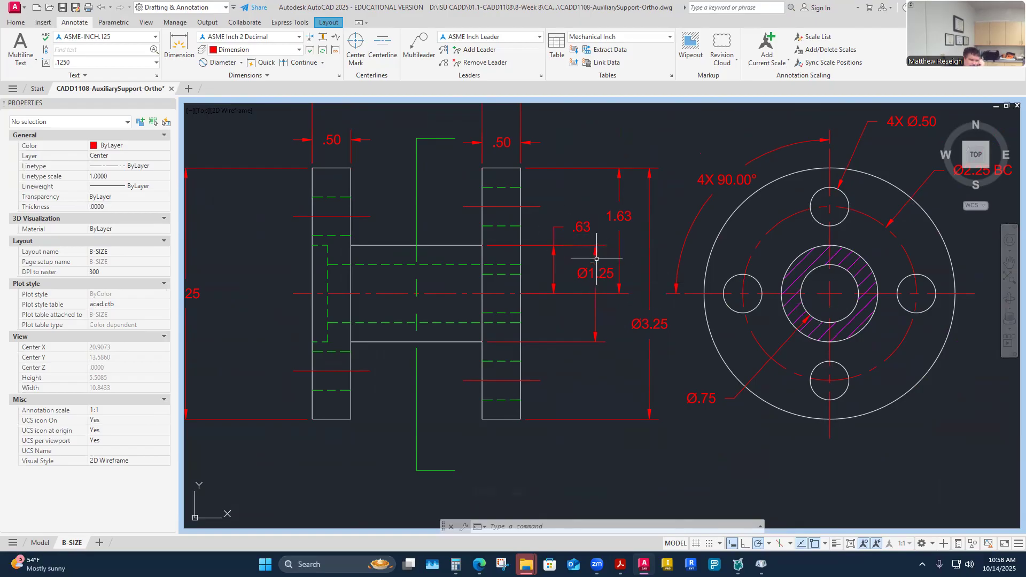
{"action": "scroll", "coordinate": [697, 292], "scroll_direction": "down", "scroll_amount": 2}
{"action": "scroll", "coordinate": [697, 292], "scroll_direction": "down", "scroll_amount": 3}
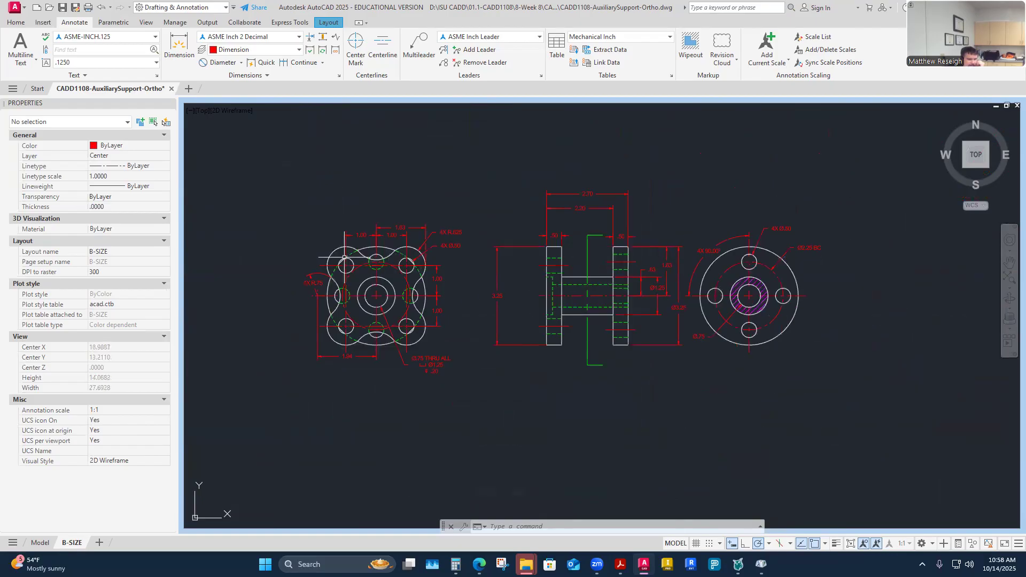
{"action": "scroll", "coordinate": [372, 235], "scroll_direction": "up", "scroll_amount": 2}
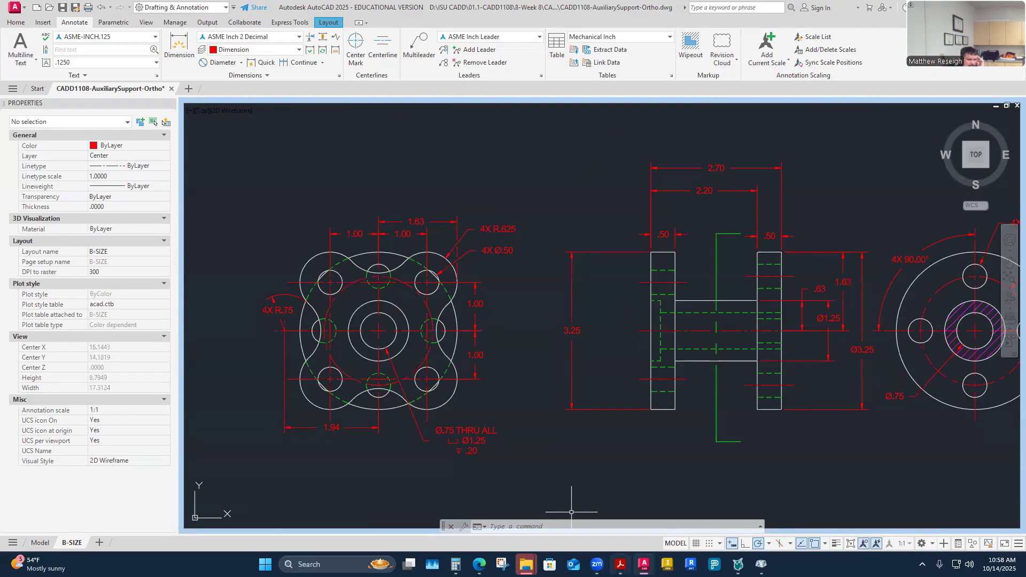
{"action": "key", "text": "alt+Tab"}
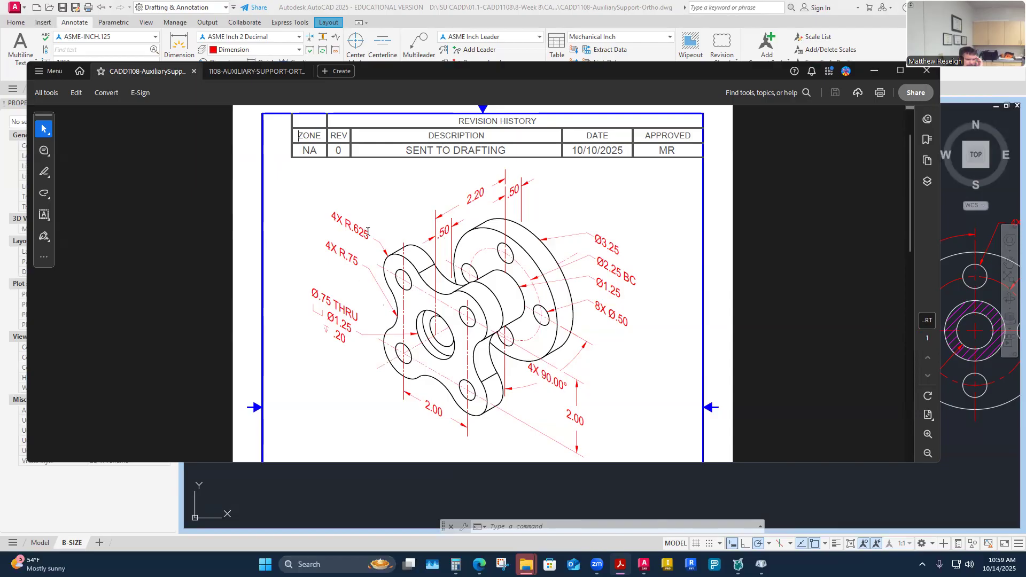
{"action": "left_click", "coordinate": [783, 481]}
- Examine the isometric reference, and compare the .63 and Ø1.25 shaft dimensions in the side view
{"action": "scroll", "coordinate": [890, 299], "scroll_direction": "up", "scroll_amount": 4}
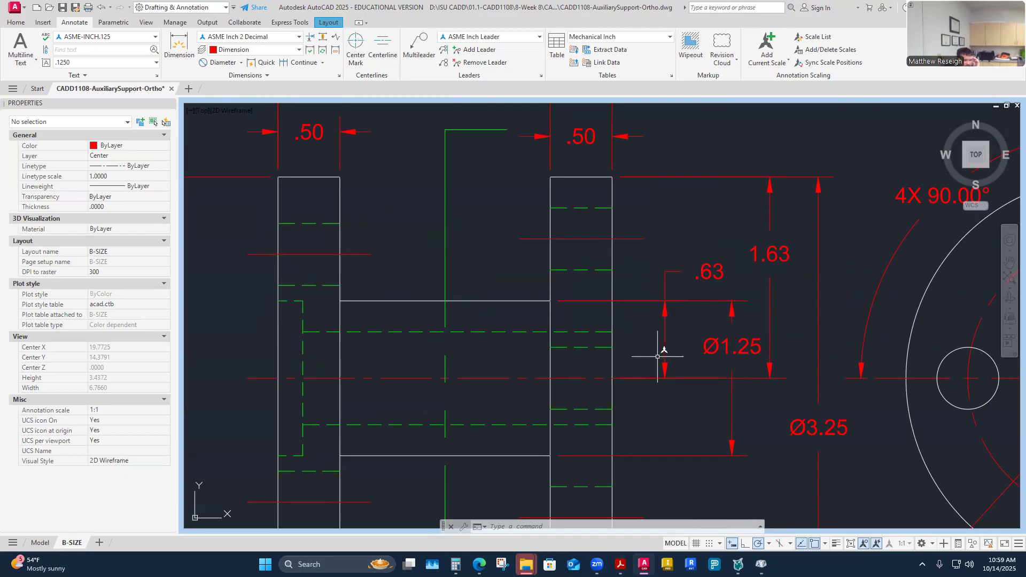
{"action": "left_click", "coordinate": [704, 270]}
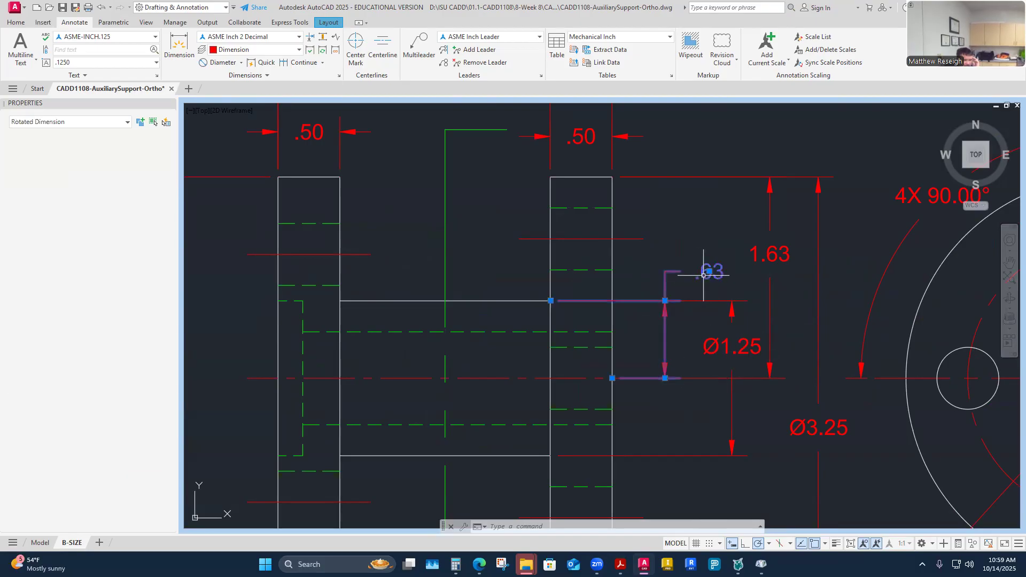
{"action": "left_click", "coordinate": [747, 351]}
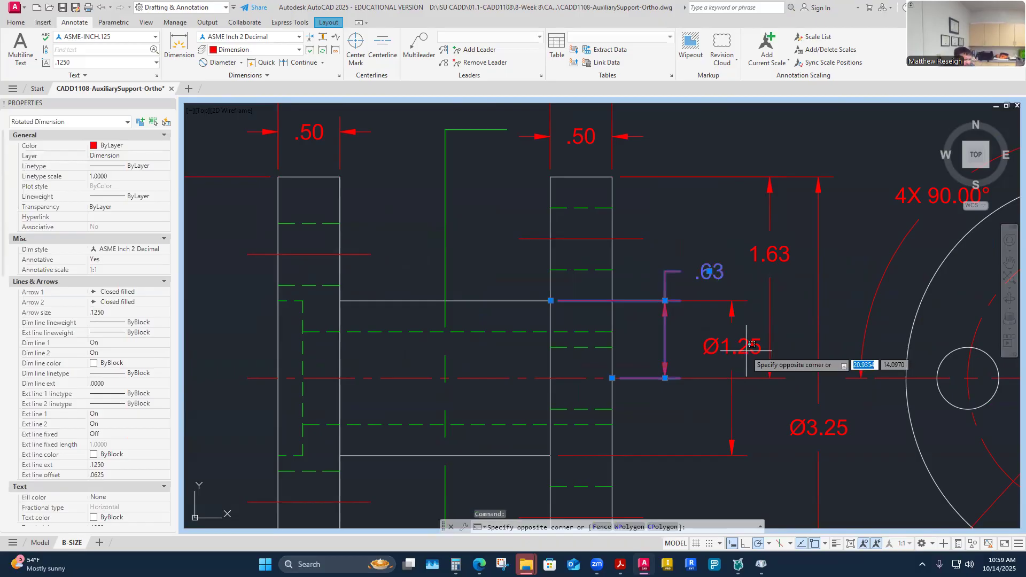
{"action": "key", "text": "Escape"}
{"action": "key", "text": "Escape"}
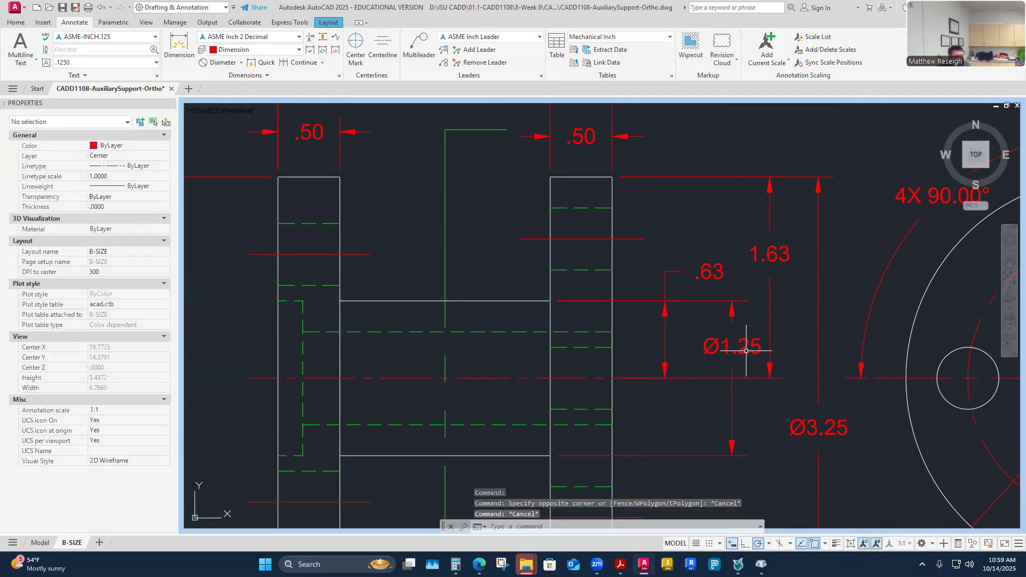
{"action": "left_click", "coordinate": [715, 273]}
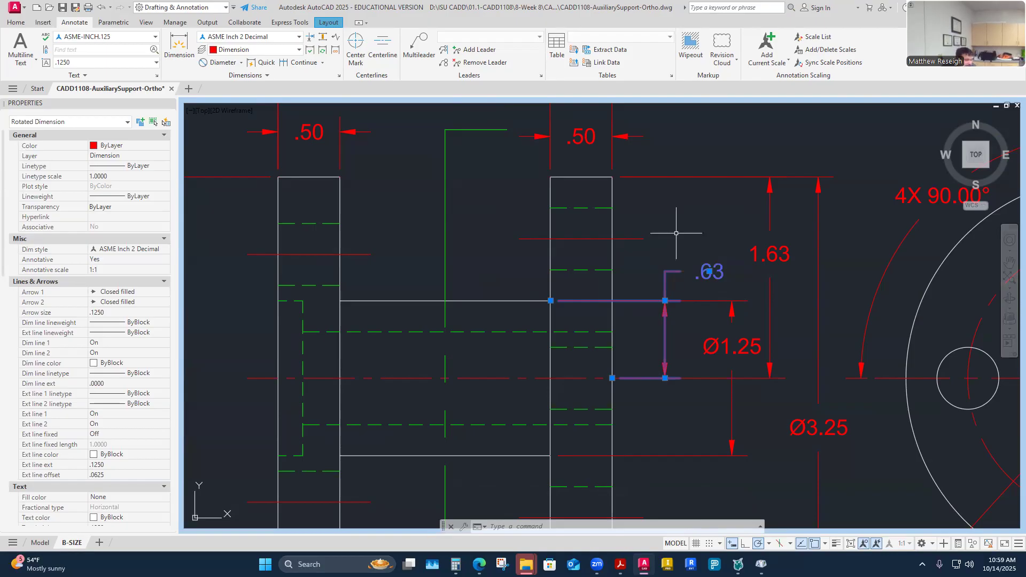
{"action": "key", "text": "Escape"}
{"action": "key", "text": "Escape"}
{"action": "scroll", "coordinate": [697, 304], "scroll_direction": "down", "scroll_amount": 3}
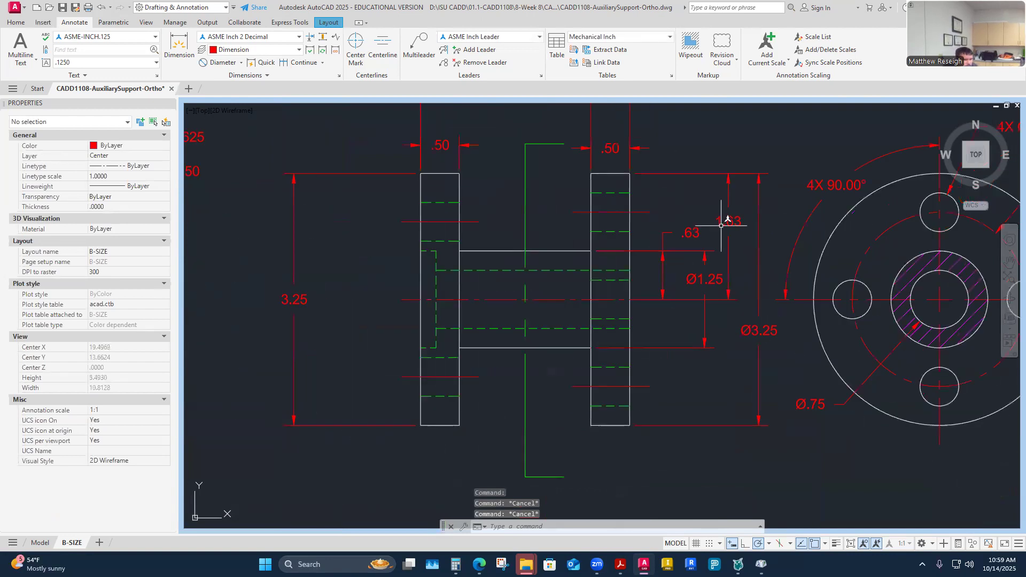
- Compare the 1.63 and Ø3.25 dimensions of the side view's right flange by highlighting each one
{"action": "left_click", "coordinate": [763, 332]}
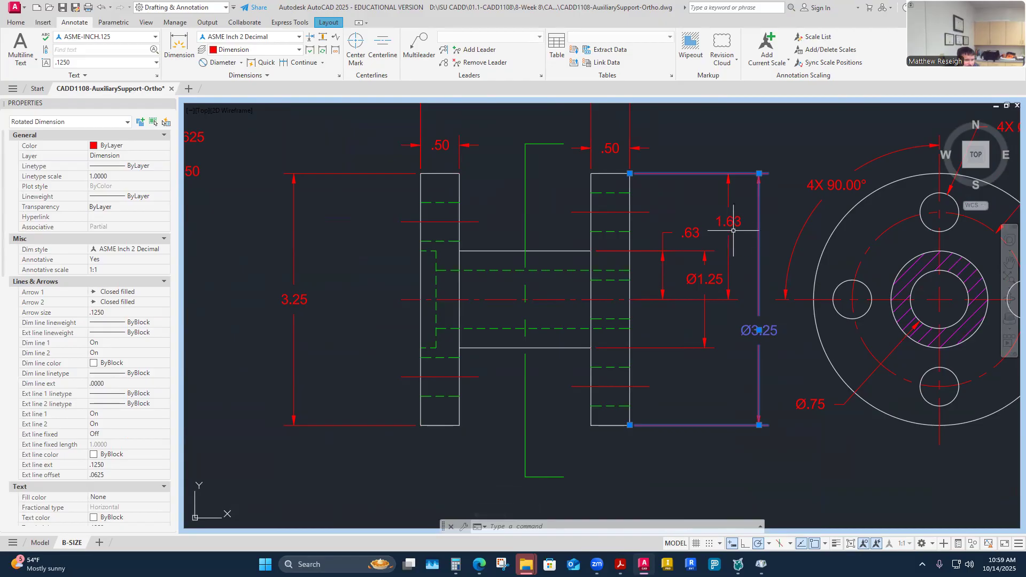
{"action": "left_click", "coordinate": [732, 230]}
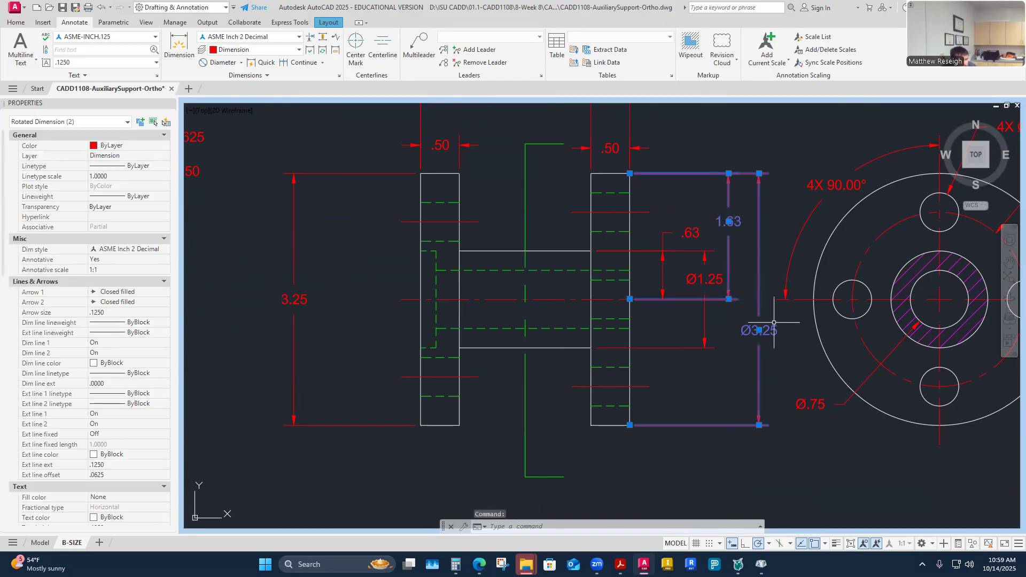
{"action": "key", "text": "Escape"}
{"action": "key", "text": "Escape"}
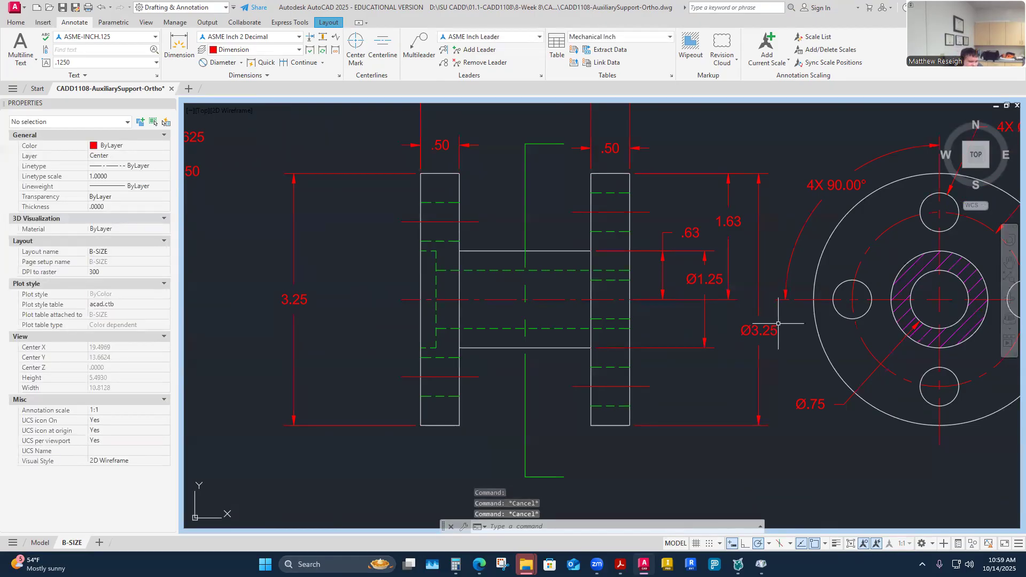
{"action": "left_click", "coordinate": [774, 324]}
{"action": "left_click", "coordinate": [734, 221]}
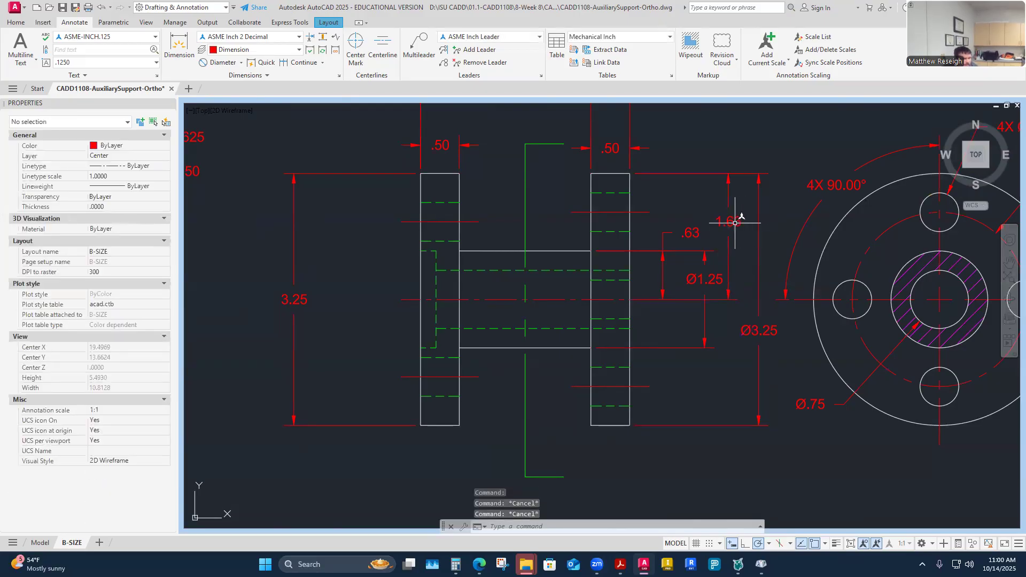
{"action": "key", "text": "Escape"}
{"action": "left_click", "coordinate": [738, 222]}
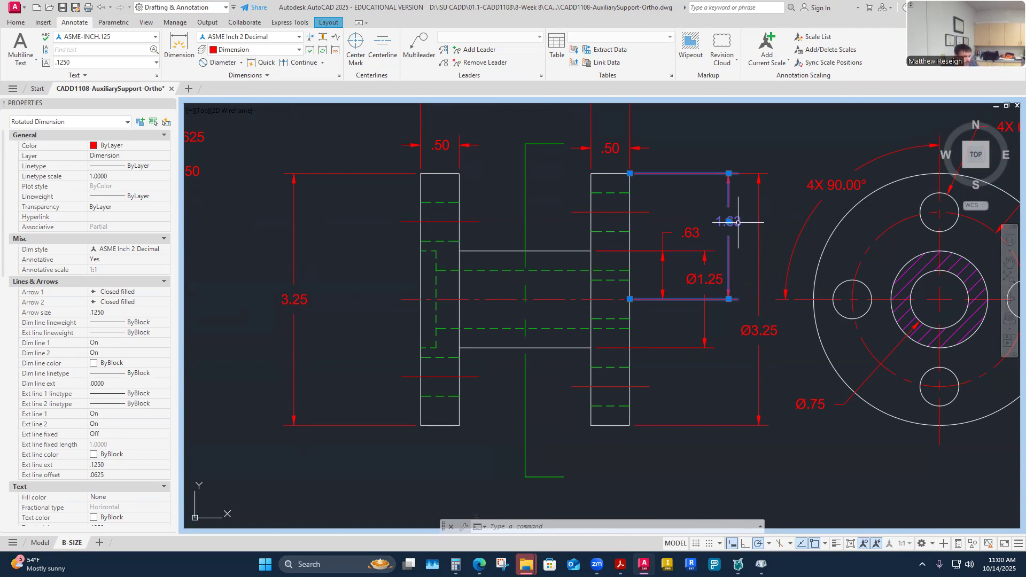
{"action": "key", "text": "Escape"}
{"action": "key", "text": "Escape"}
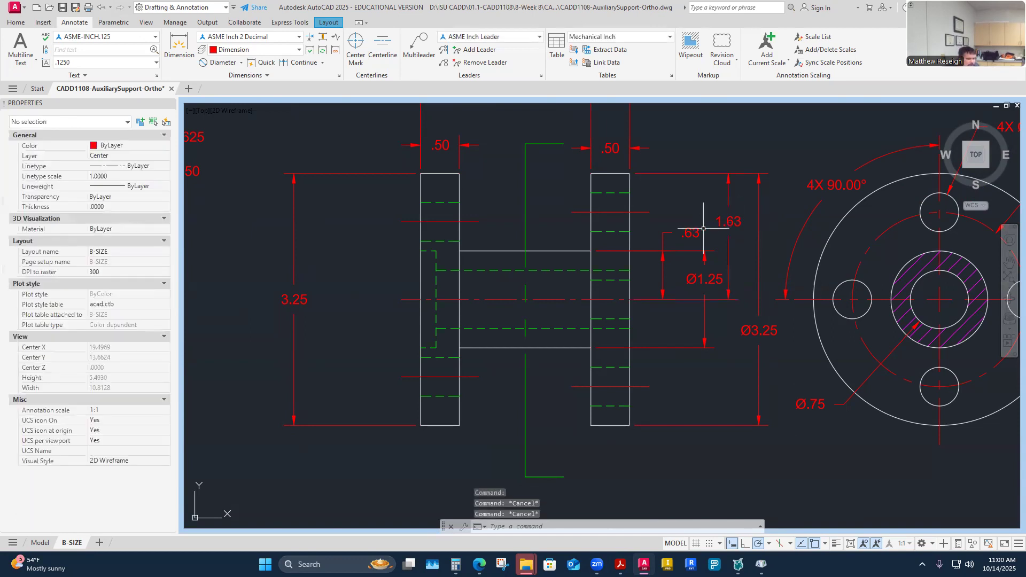
- Compare the dimensions in all three views with the isometric and orthographic reference drawings in the PDF viewer
{"action": "left_click", "coordinate": [620, 564]}
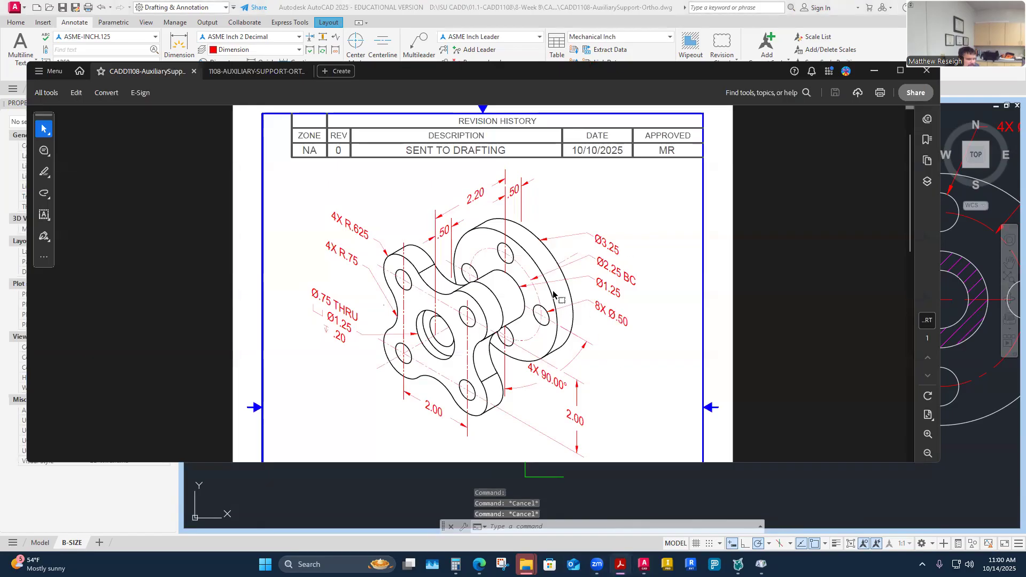
{"action": "left_click", "coordinate": [708, 499]}
{"action": "key", "text": "Escape"}
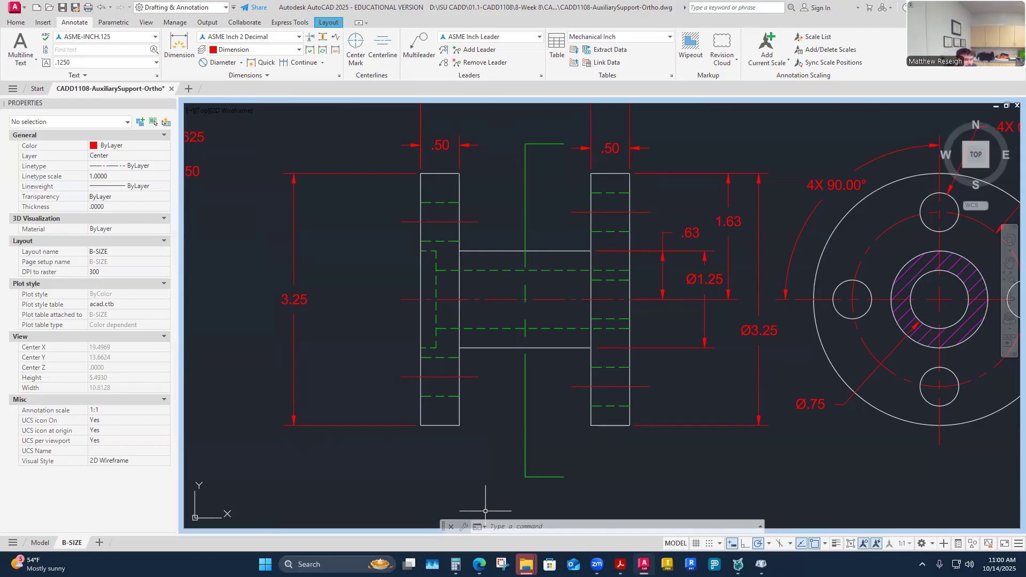
{"action": "scroll", "coordinate": [695, 379], "scroll_direction": "down", "scroll_amount": 8}
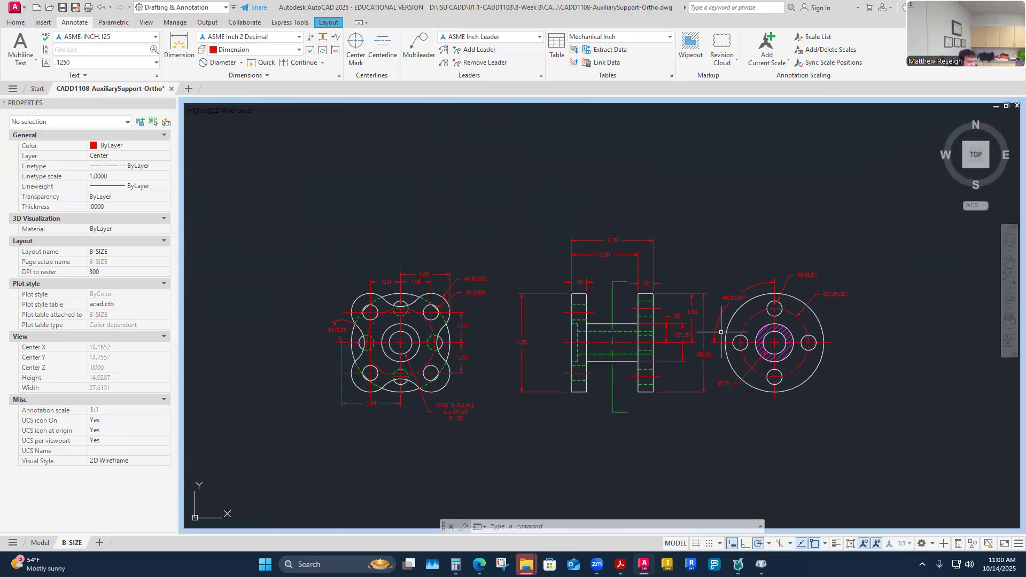
{"action": "scroll", "coordinate": [721, 332], "scroll_direction": "up", "scroll_amount": 2}
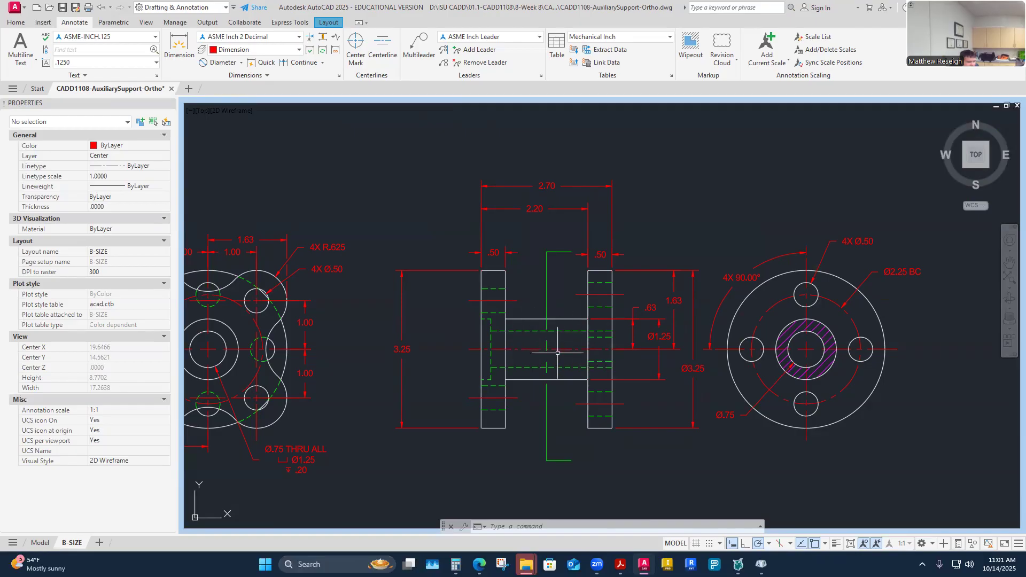
{"action": "scroll", "coordinate": [550, 352], "scroll_direction": "down", "scroll_amount": 4}
{"action": "scroll", "coordinate": [550, 352], "scroll_direction": "up", "scroll_amount": 2}
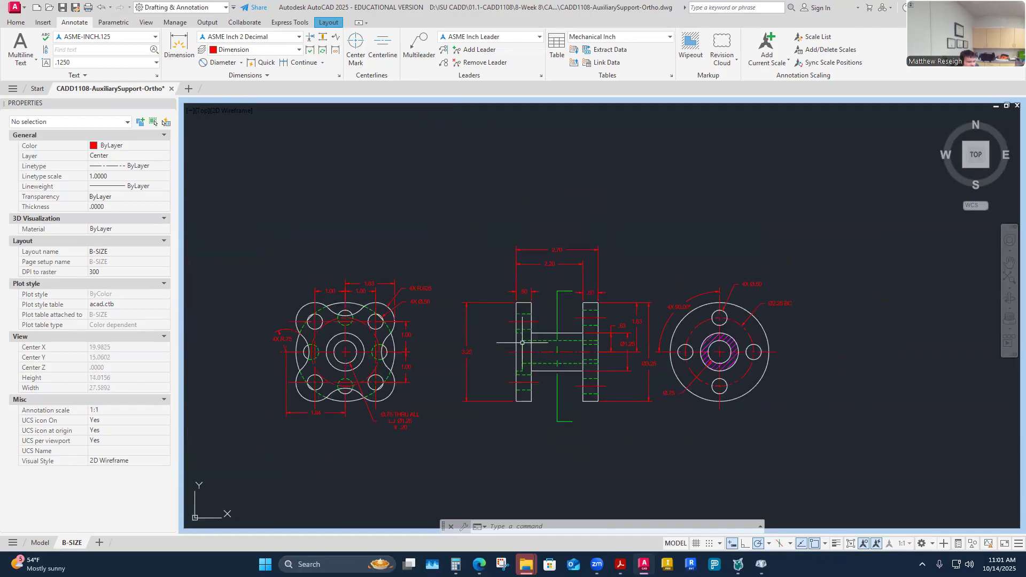
{"action": "scroll", "coordinate": [522, 342], "scroll_direction": "up", "scroll_amount": 2}
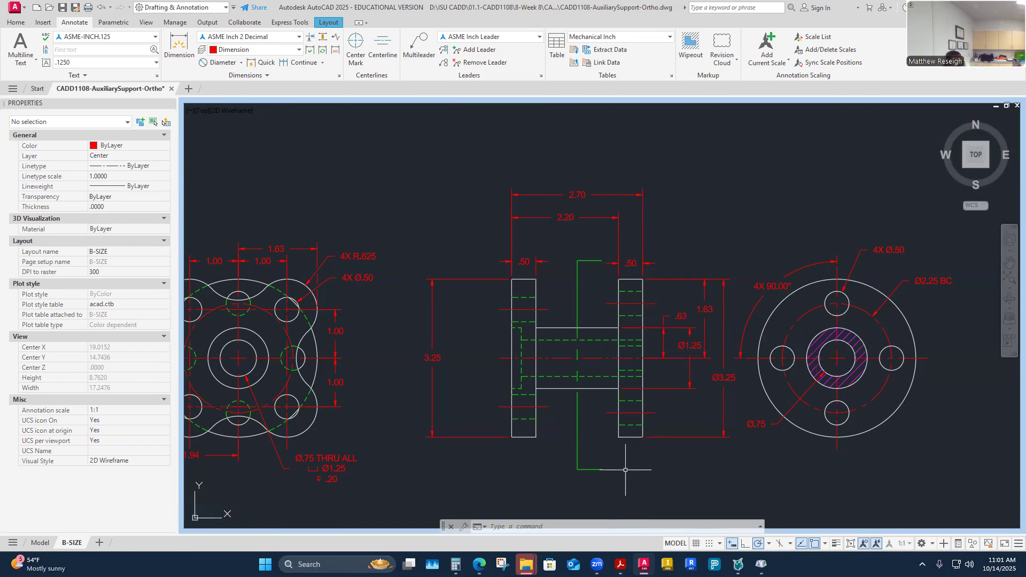
{"action": "key", "text": "alt+Tab"}
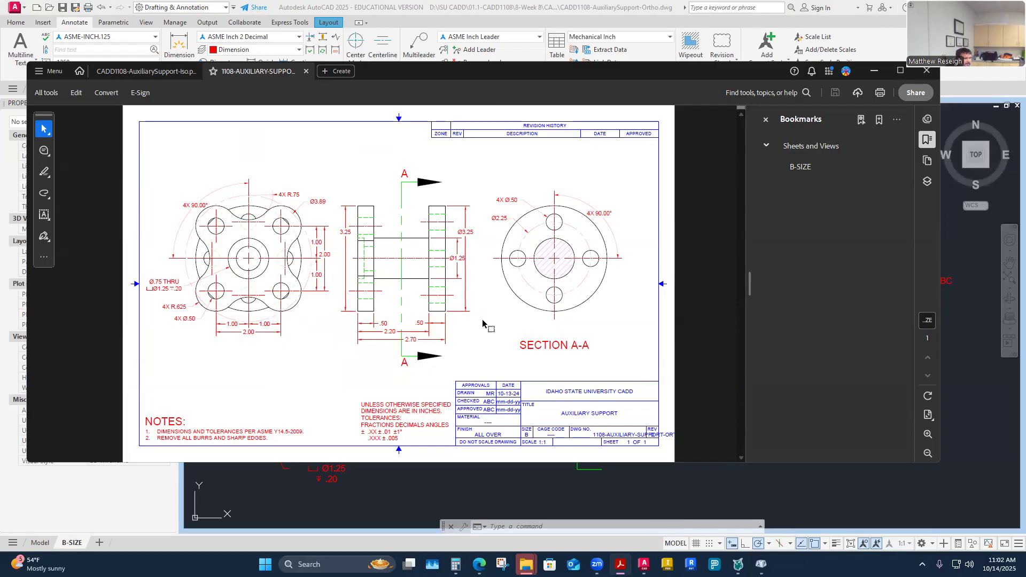
{"action": "left_click", "coordinate": [532, 485]}
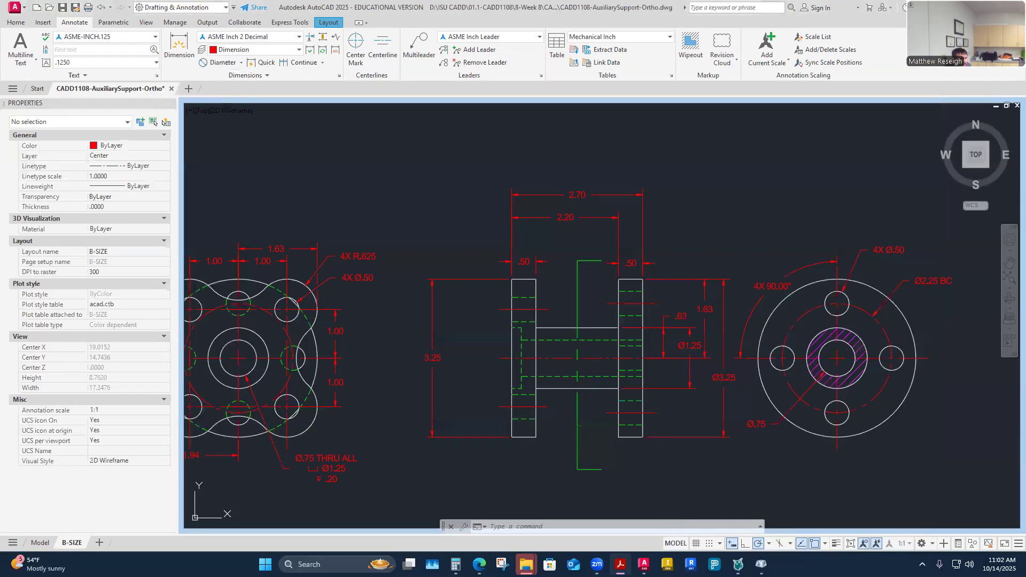
- Examine the front view's hole, radius and counterbore dimensions and the overall dimension layout across the three views
{"action": "scroll", "coordinate": [534, 359], "scroll_direction": "down", "scroll_amount": 2}
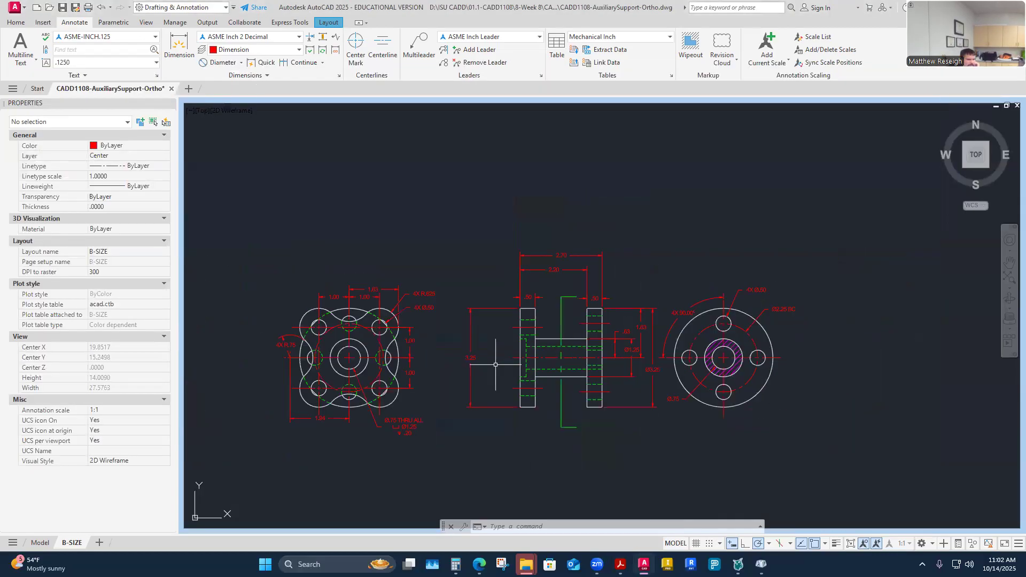
{"action": "scroll", "coordinate": [401, 375], "scroll_direction": "down", "scroll_amount": 1}
{"action": "scroll", "coordinate": [342, 362], "scroll_direction": "up", "scroll_amount": 3}
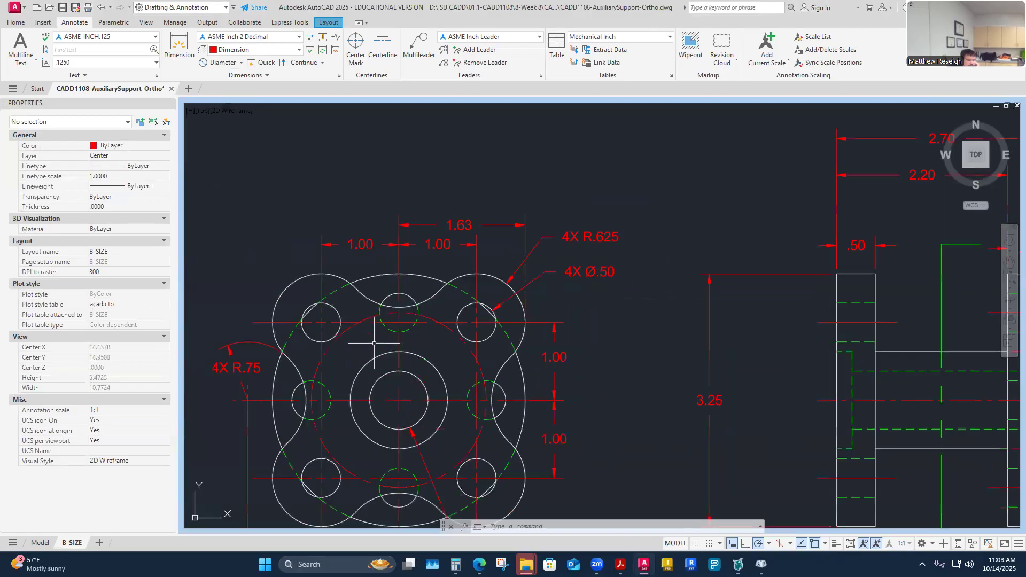
{"action": "scroll", "coordinate": [419, 289], "scroll_direction": "down", "scroll_amount": 4}
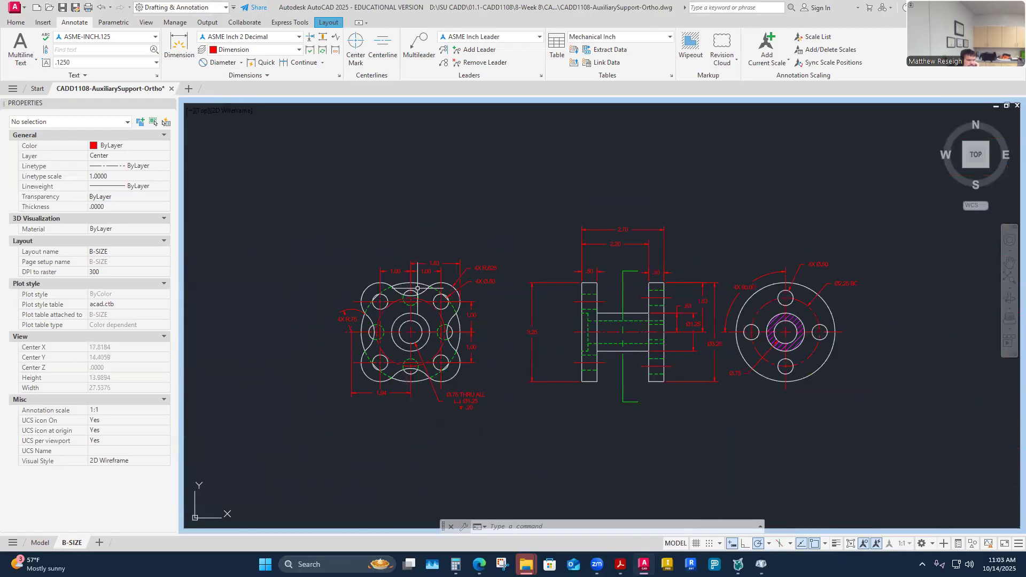
{"action": "scroll", "coordinate": [433, 270], "scroll_direction": "up", "scroll_amount": 4}
{"action": "scroll", "coordinate": [439, 258], "scroll_direction": "down", "scroll_amount": 2}
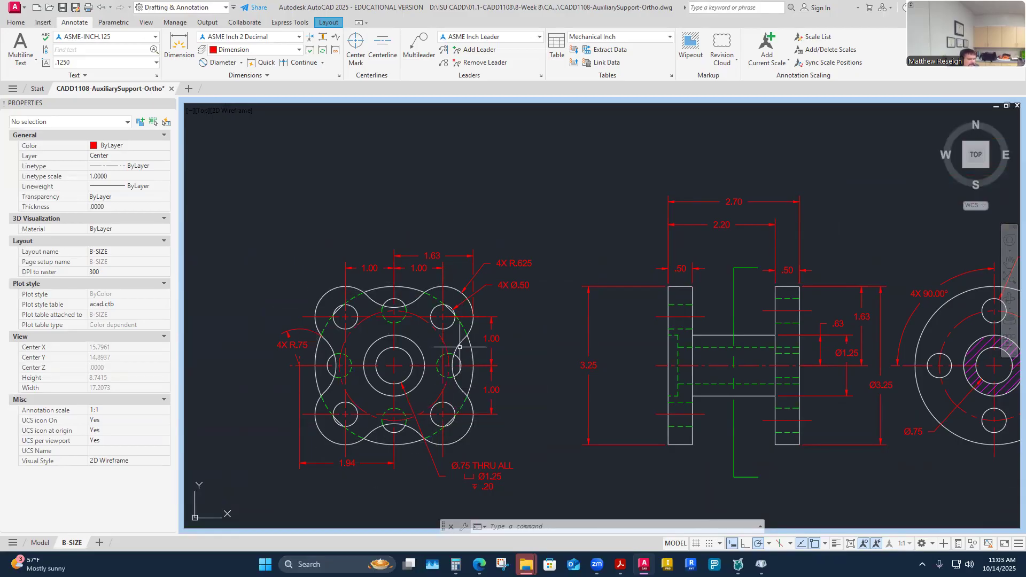
{"action": "scroll", "coordinate": [331, 340], "scroll_direction": "down", "scroll_amount": 2}
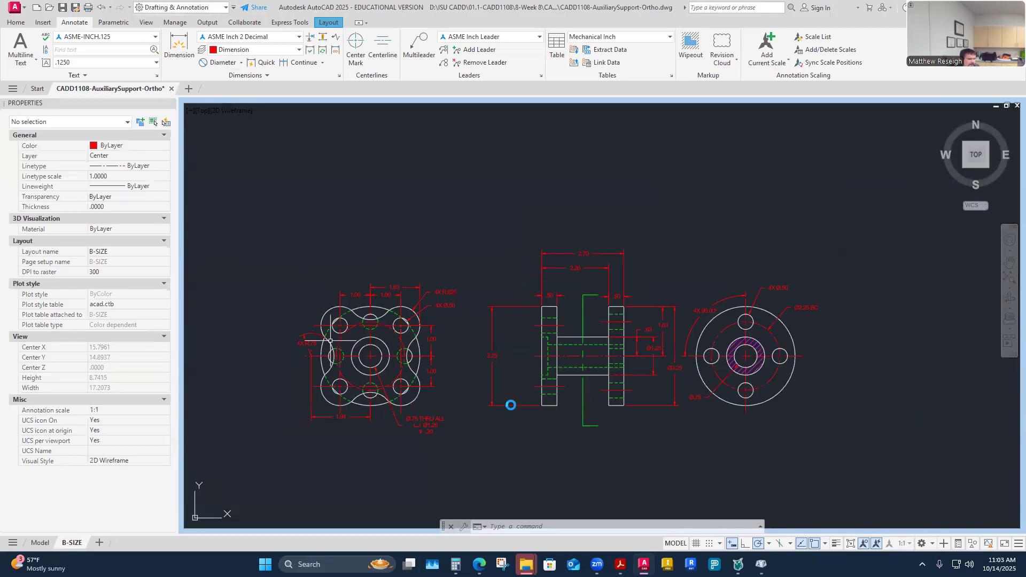
- Select the Ø2.25 BC bolt circle dimension in the section view
{"action": "scroll", "coordinate": [780, 359], "scroll_direction": "up", "scroll_amount": 4}
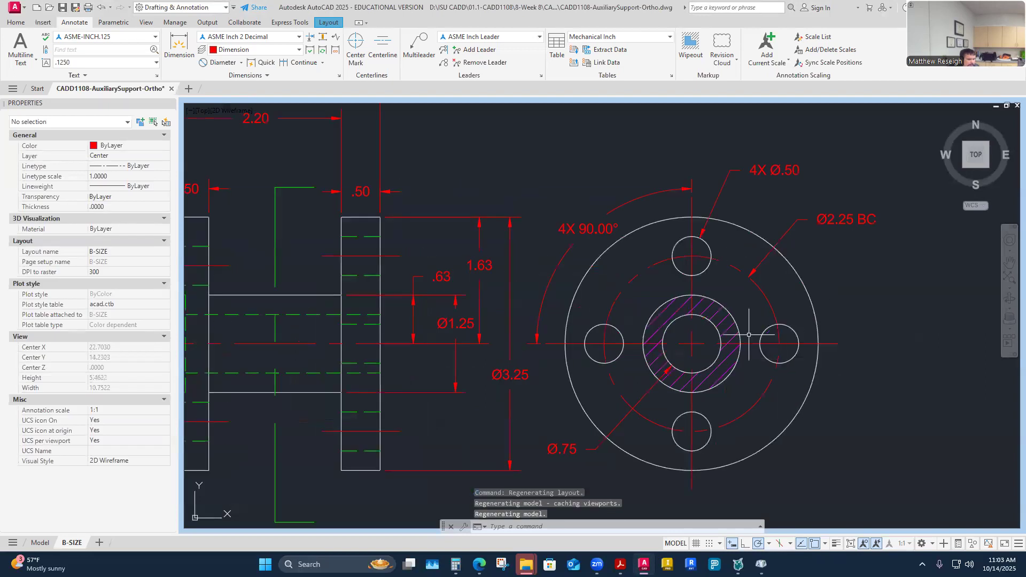
{"action": "left_click", "coordinate": [843, 220]}
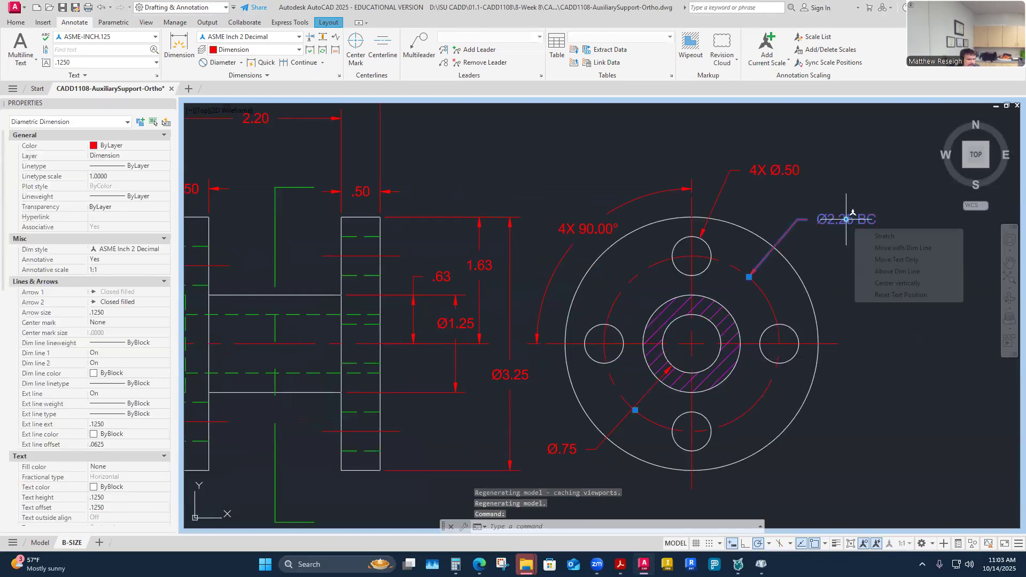
- Reposition the text of the Ø2.25 BC and 4X Ø.50 diameter dimensions beside the circular view, lowering the 4X Ø.50 text slightly
{"action": "left_click", "coordinate": [846, 221]}
{"action": "left_click", "coordinate": [809, 227]}
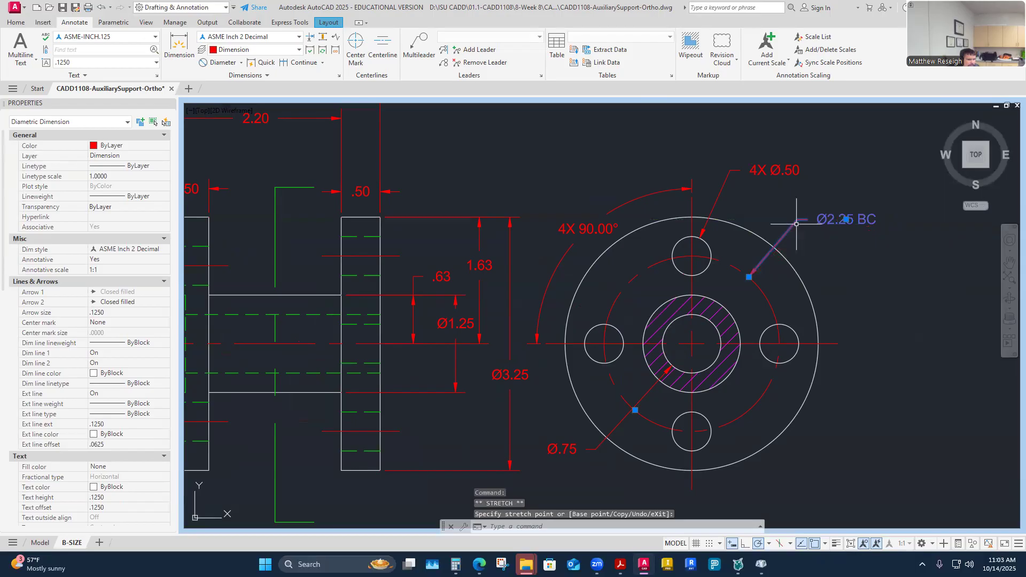
{"action": "left_click", "coordinate": [772, 172]}
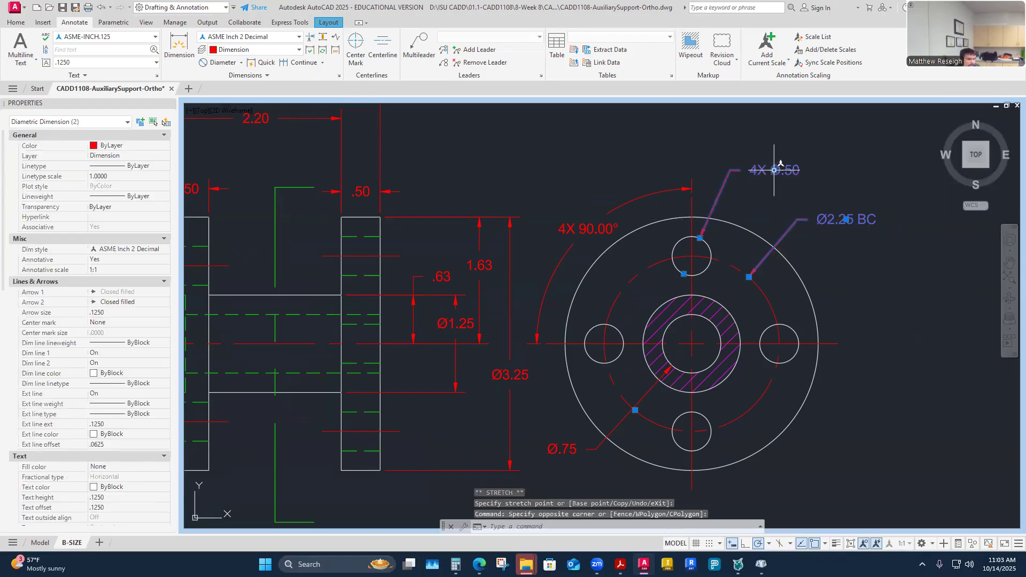
{"action": "left_click", "coordinate": [785, 189]}
{"action": "left_click", "coordinate": [773, 140]}
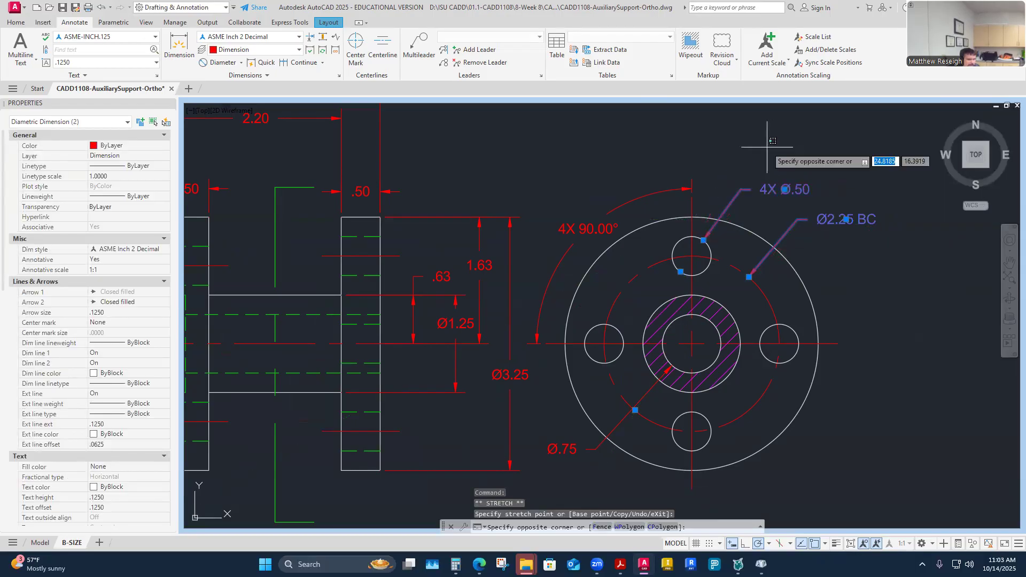
{"action": "key", "text": "Escape"}
{"action": "key", "text": "Escape"}
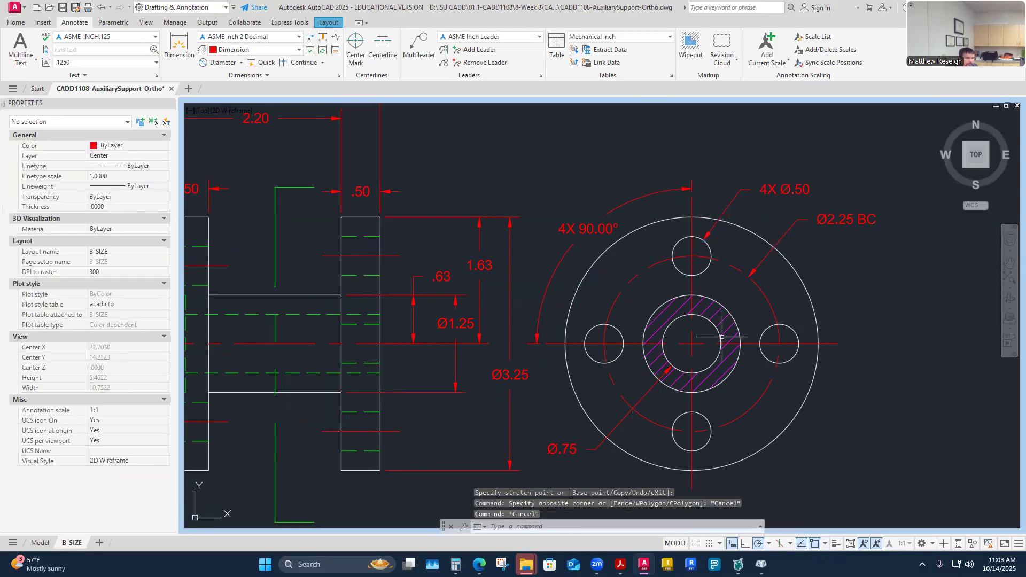
- Place the .63 dimension line 0.375 away from the right flange's outer edge in the middle view
{"action": "scroll", "coordinate": [581, 406], "scroll_direction": "down", "scroll_amount": 5}
{"action": "scroll", "coordinate": [583, 390], "scroll_direction": "up", "scroll_amount": 5}
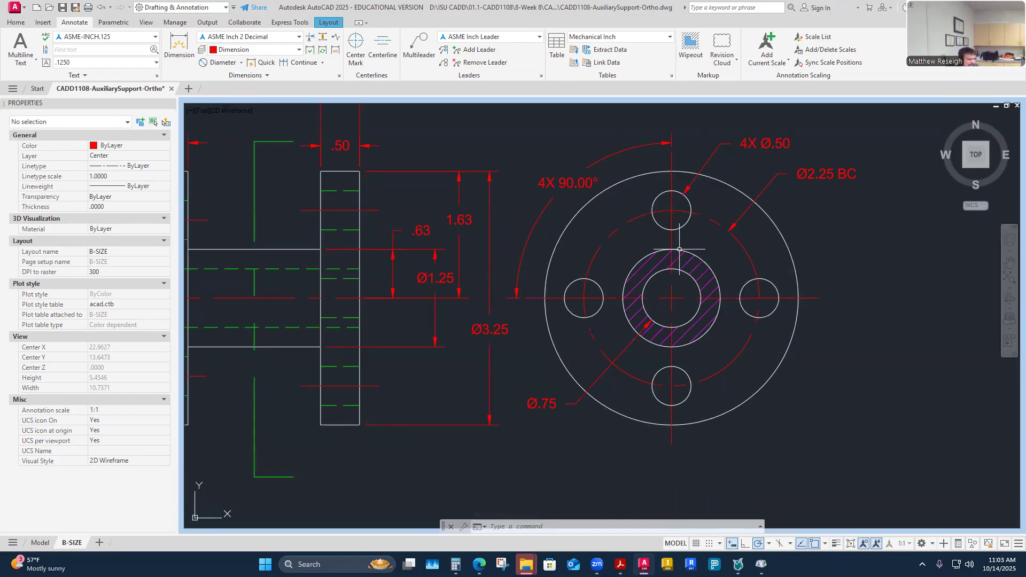
{"action": "scroll", "coordinate": [680, 249], "scroll_direction": "down", "scroll_amount": 4}
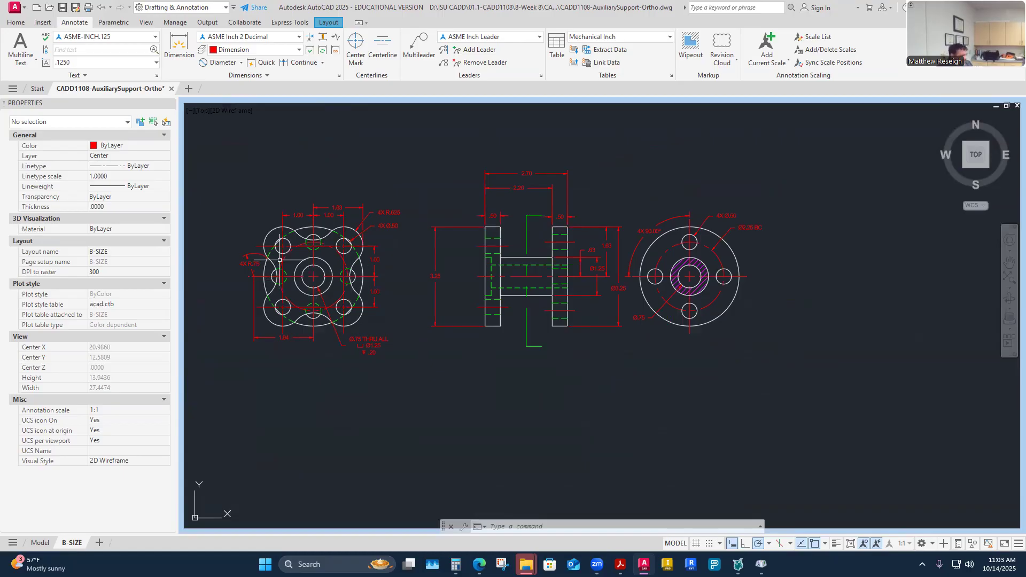
{"action": "scroll", "coordinate": [272, 261], "scroll_direction": "up", "scroll_amount": 2}
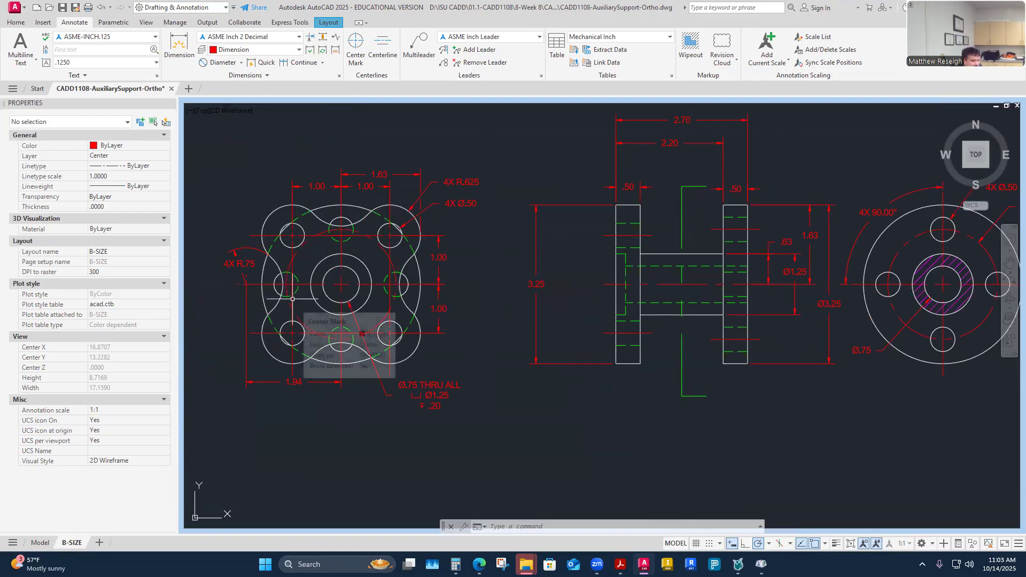
{"action": "scroll", "coordinate": [414, 274], "scroll_direction": "down", "scroll_amount": 2}
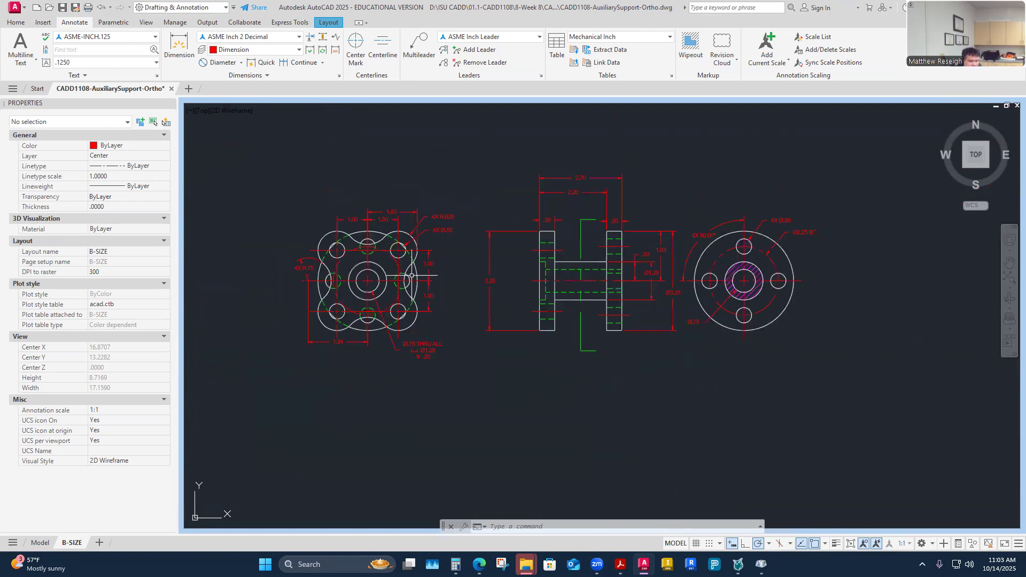
{"action": "scroll", "coordinate": [637, 253], "scroll_direction": "up", "scroll_amount": 4}
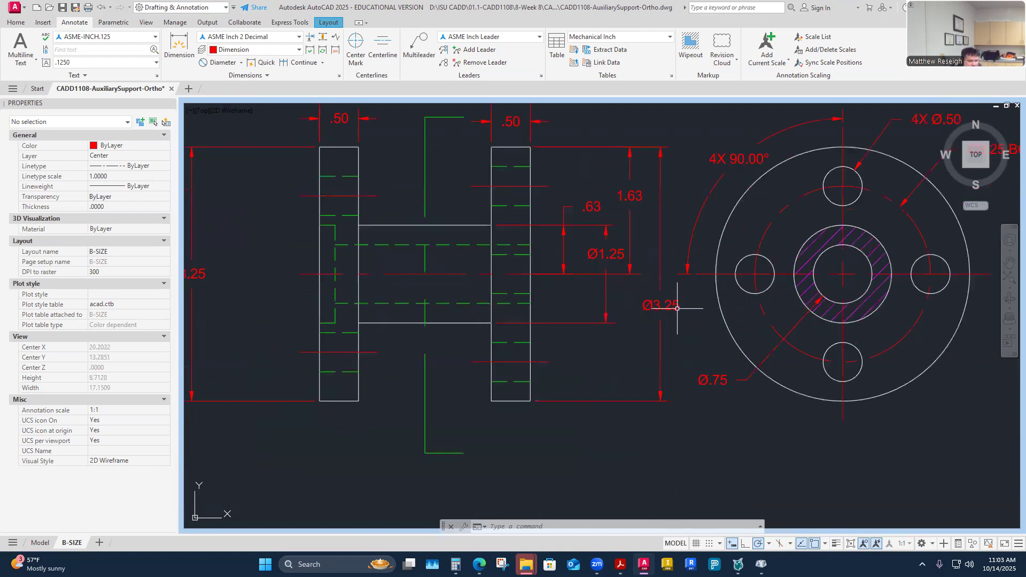
{"action": "left_click", "coordinate": [591, 210]}
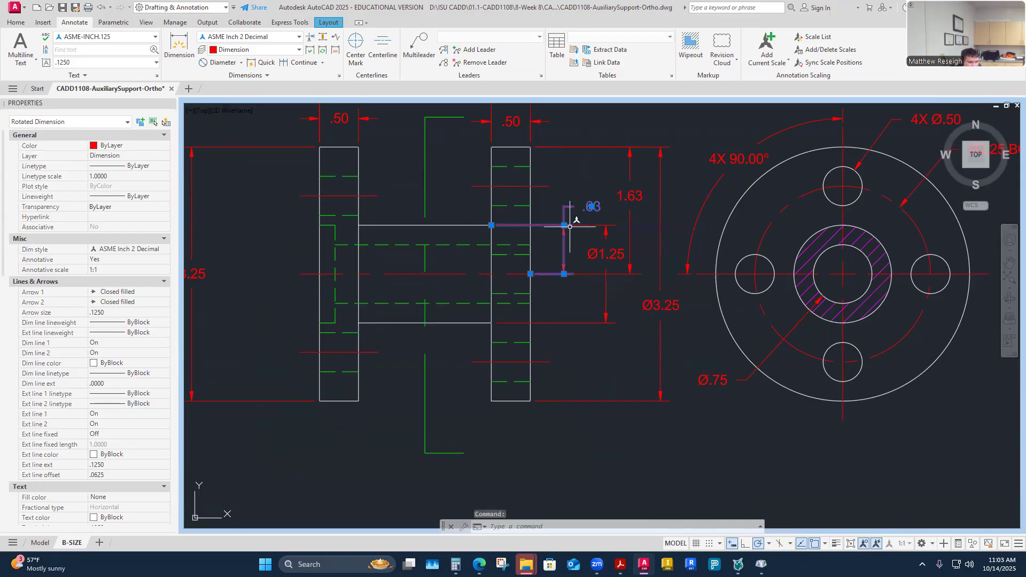
{"action": "left_click", "coordinate": [564, 226]}
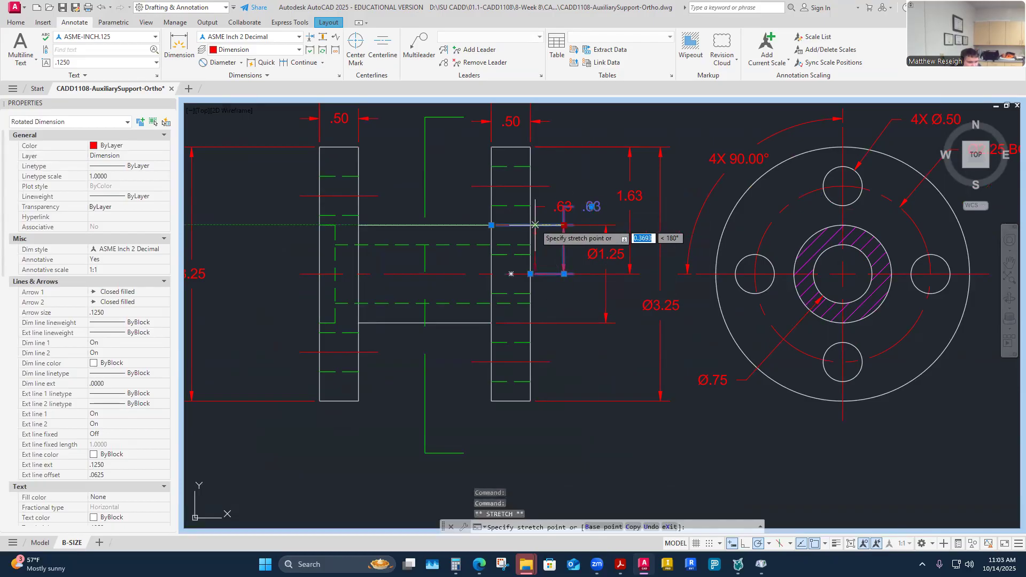
{"action": "left_click", "coordinate": [556, 225]}
{"action": "left_click", "coordinate": [556, 225]}
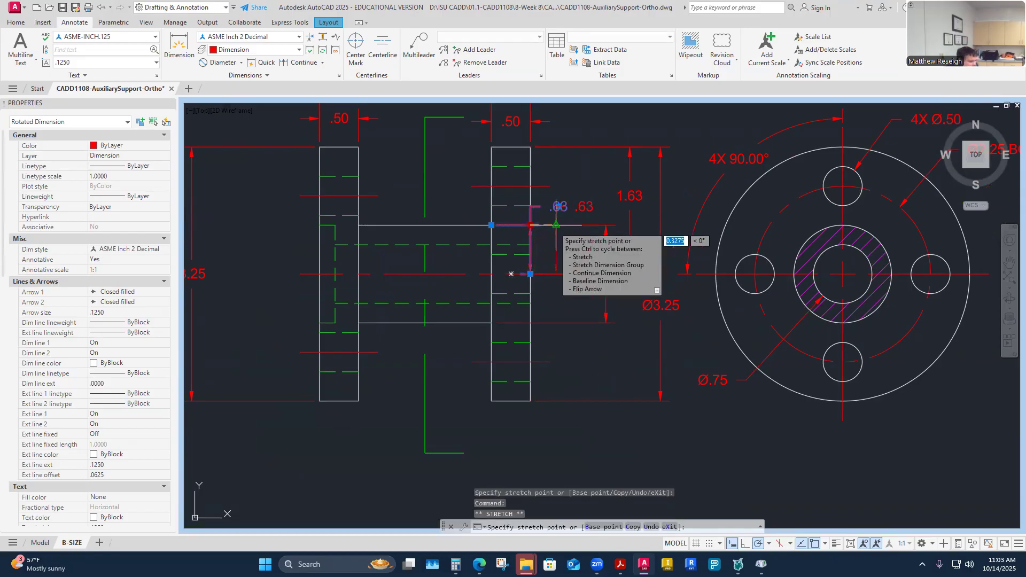
{"action": "key", "text": "Return"}
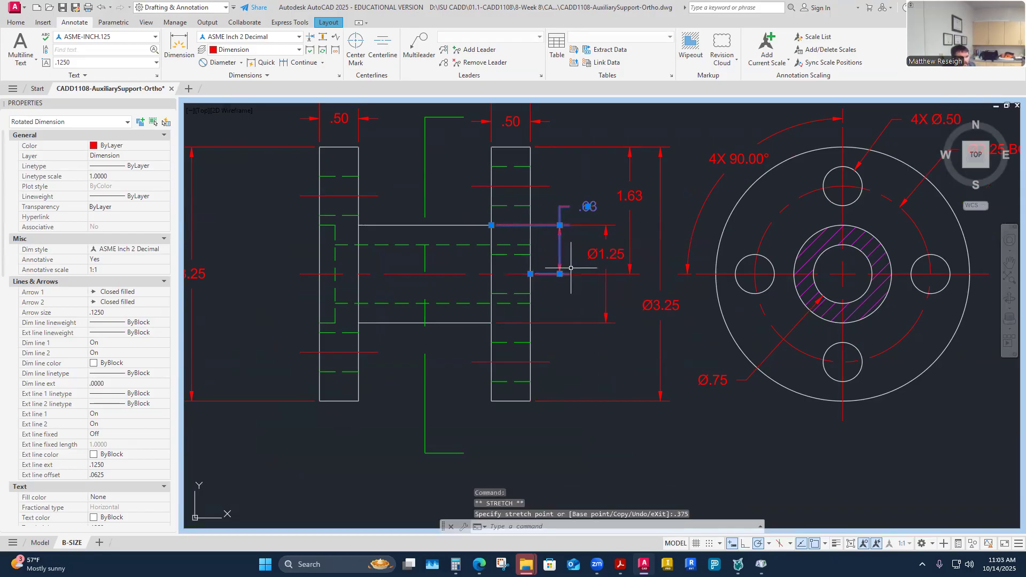
{"action": "key", "text": "Escape"}
- Move the Ø1.25 dimension closer to the right flange, with its text below the centerline
{"action": "left_click", "coordinate": [604, 265]}
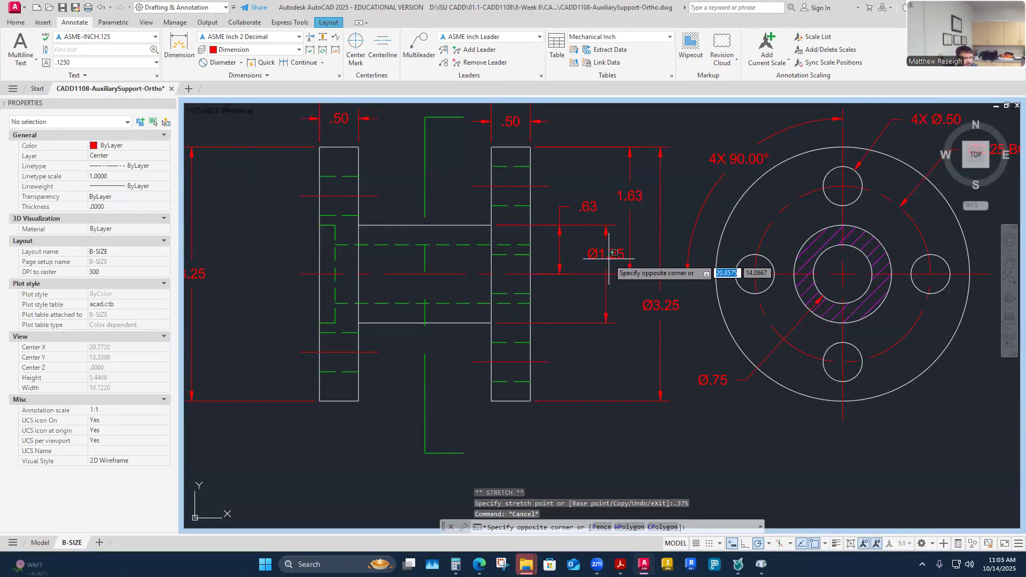
{"action": "left_click", "coordinate": [610, 256]}
{"action": "left_click", "coordinate": [606, 254]}
{"action": "left_click", "coordinate": [590, 289]}
{"action": "key", "text": "Escape"}
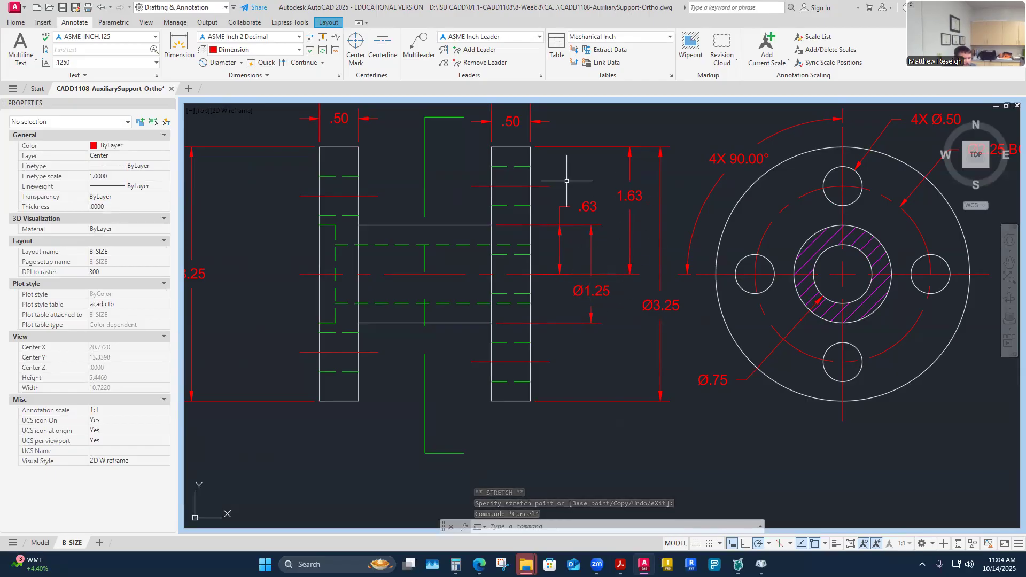
- Space the Ø1.25, 1.63 and Ø3.25 dimensions evenly from the .63 base dimension using Dimension Space with the Auto option
{"action": "left_click", "coordinate": [323, 36]}
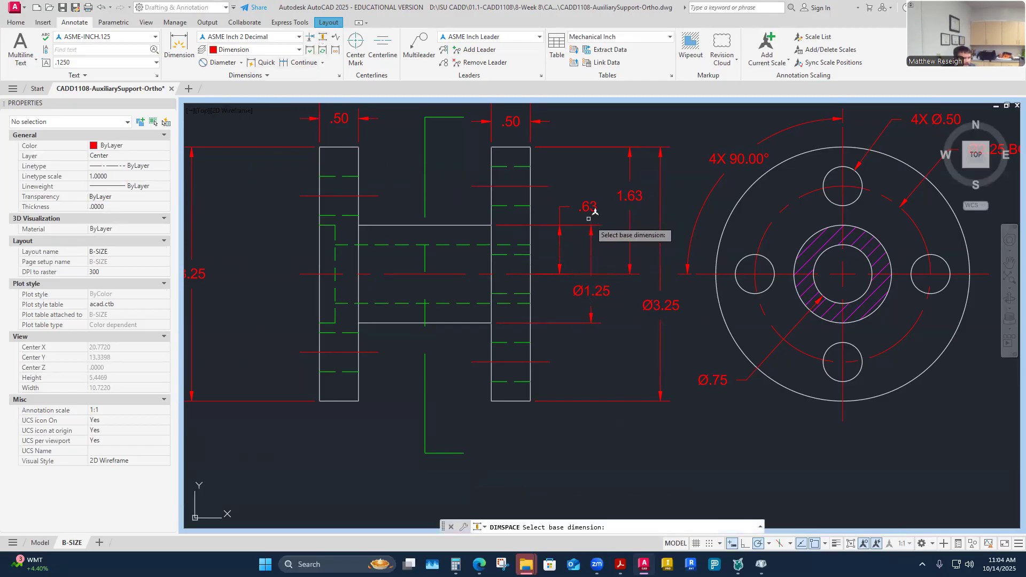
{"action": "left_click", "coordinate": [559, 235]}
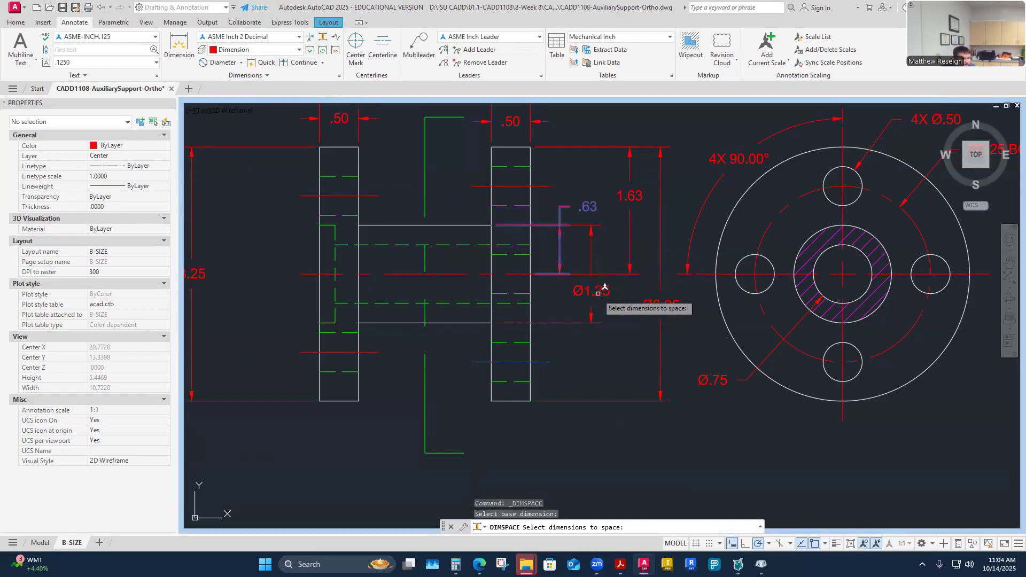
{"action": "left_click", "coordinate": [598, 293]}
{"action": "left_click", "coordinate": [631, 199]}
{"action": "left_click", "coordinate": [674, 303]}
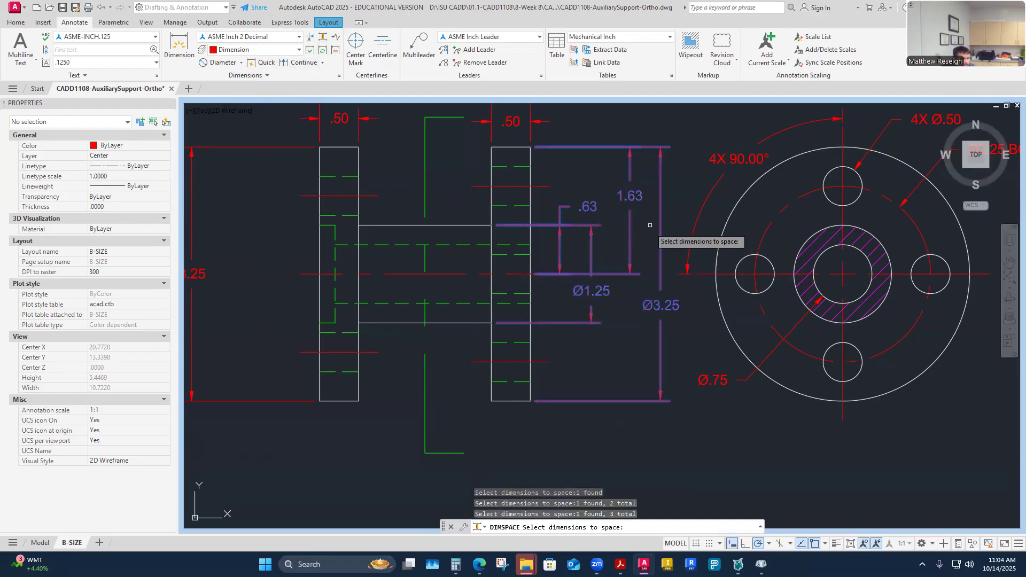
{"action": "key", "text": "Return"}
{"action": "type", "text": "A"}
{"action": "key", "text": "Return"}
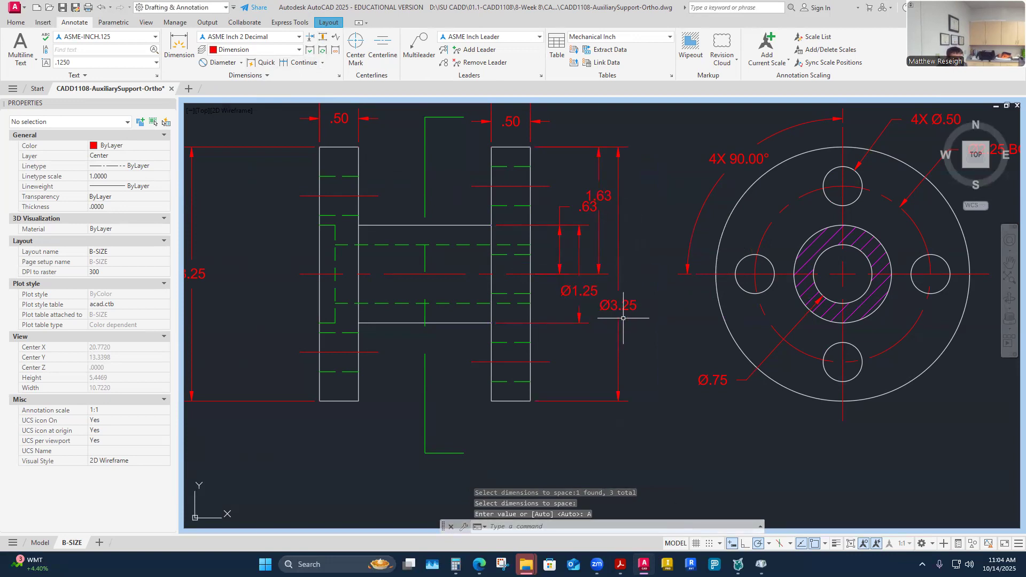
- Move the Ø3.25 and 1.63 dimension lines slightly farther out from the right flange
{"action": "left_click", "coordinate": [601, 196]}
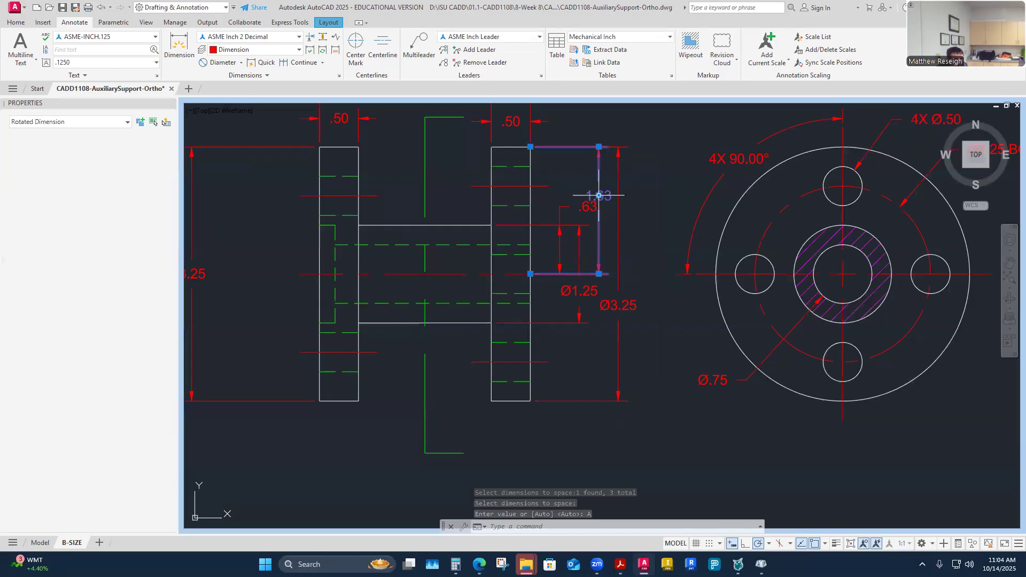
{"action": "key", "text": "Escape"}
{"action": "left_click", "coordinate": [619, 305]}
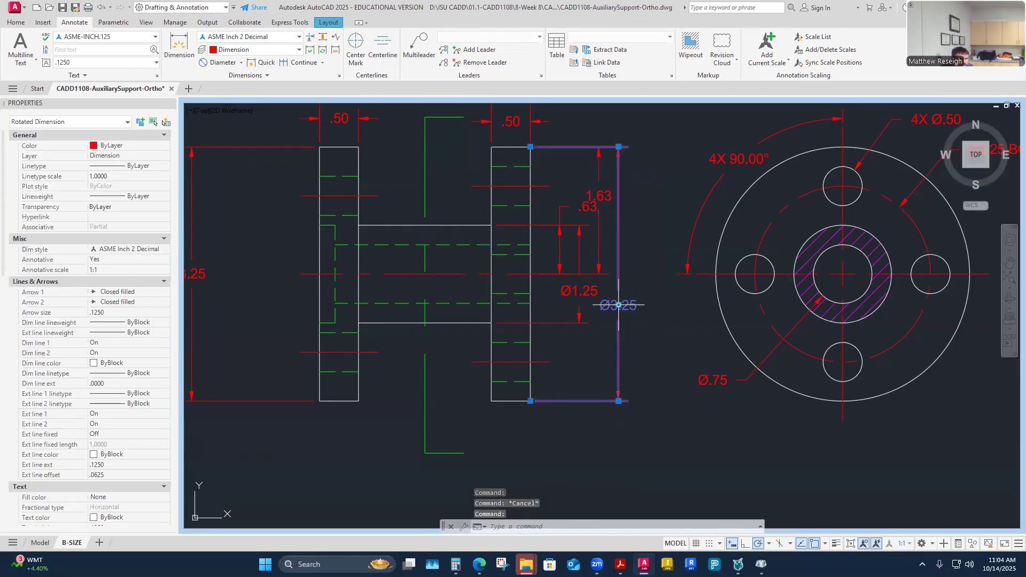
{"action": "left_click", "coordinate": [619, 305]}
{"action": "key", "text": "Escape"}
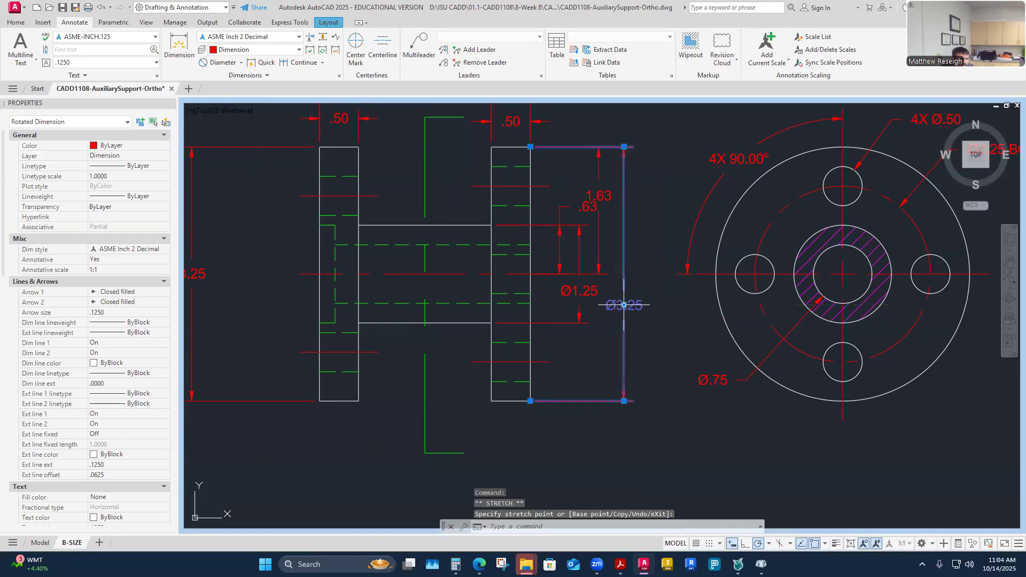
{"action": "left_click", "coordinate": [603, 204]}
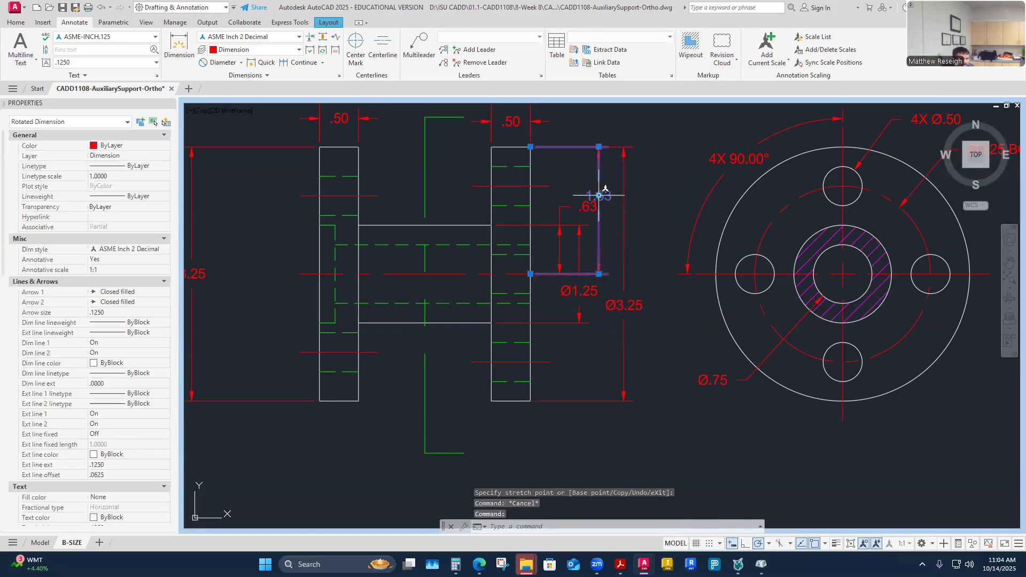
{"action": "left_click", "coordinate": [601, 192]}
{"action": "key", "text": "Escape"}
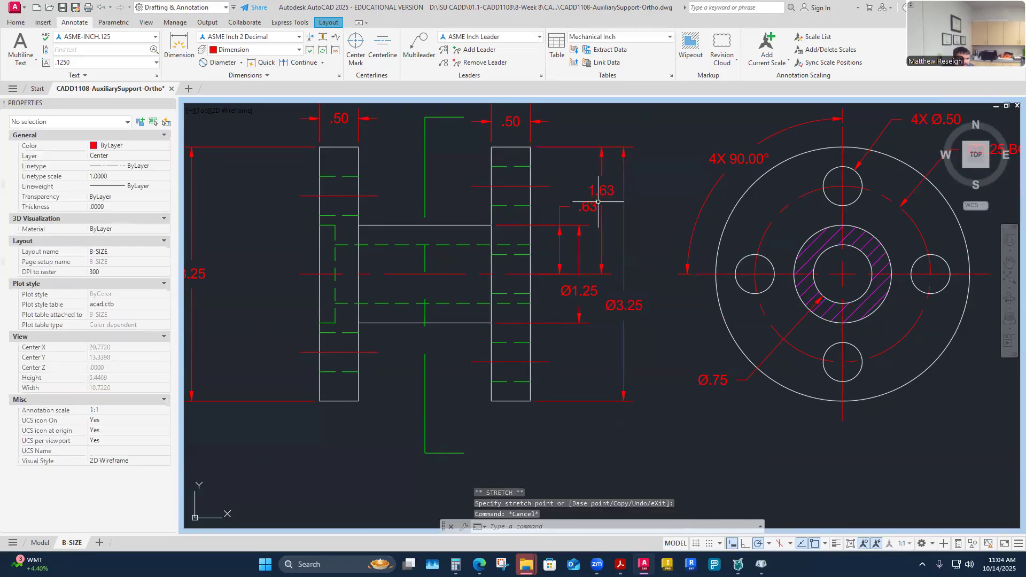
- Adjust the Ø1.25 dimension text and raise the 1.63 text along its dimension line, clear of the .63 text
{"action": "left_click", "coordinate": [586, 293]}
{"action": "left_click", "coordinate": [580, 291]}
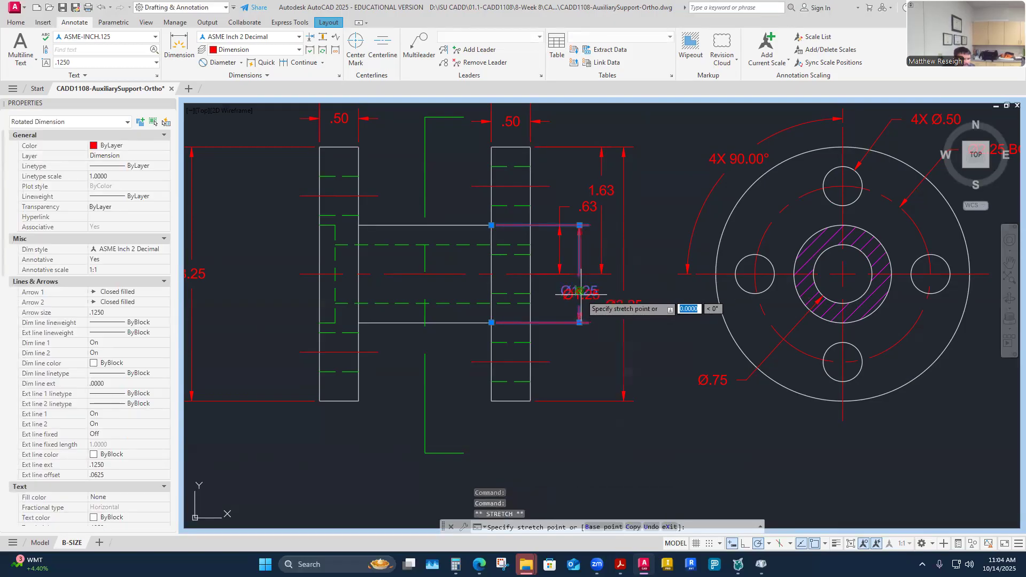
{"action": "key", "text": "Escape"}
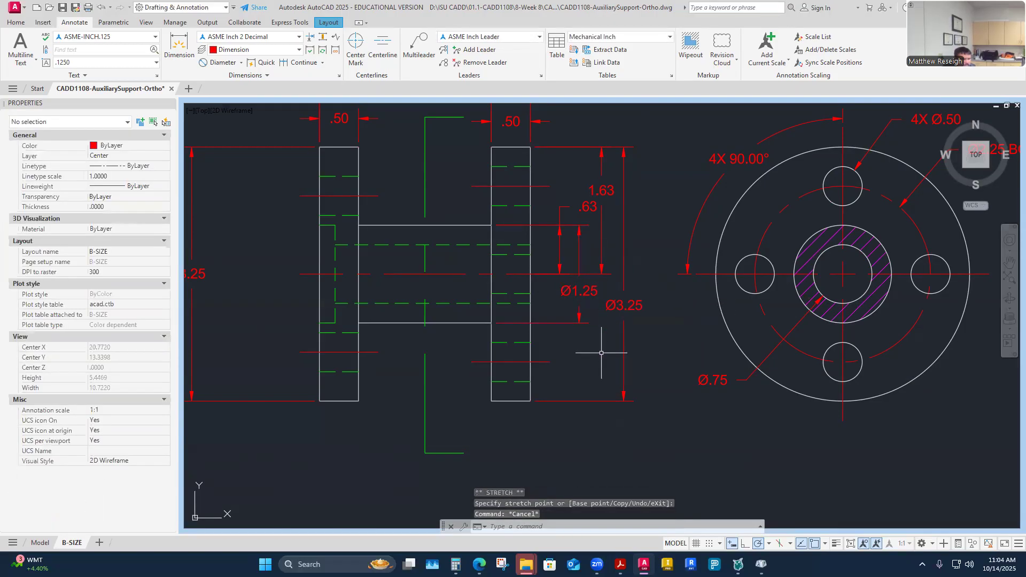
{"action": "left_click", "coordinate": [603, 190]}
{"action": "left_click", "coordinate": [603, 191]}
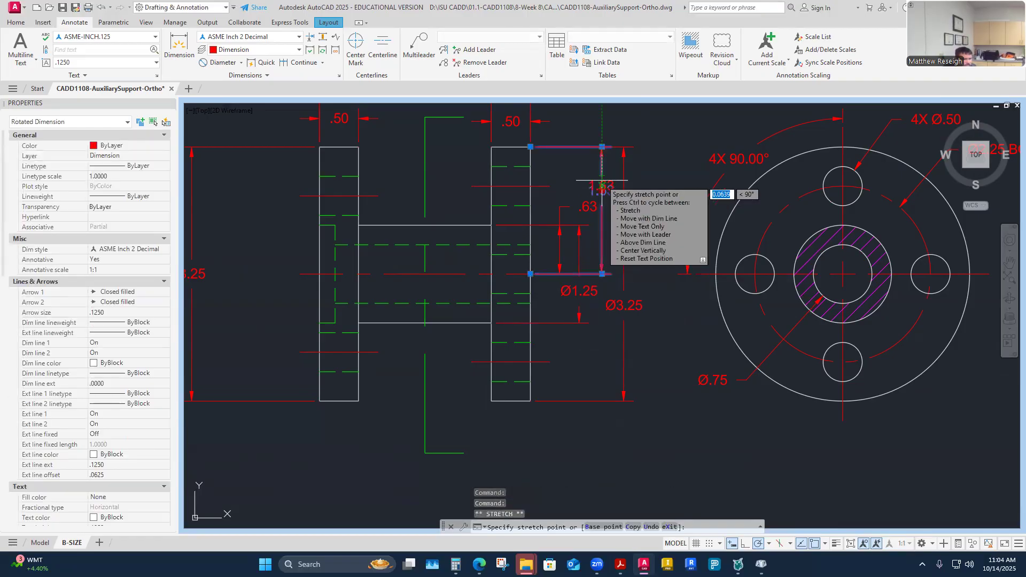
{"action": "key", "text": "Escape"}
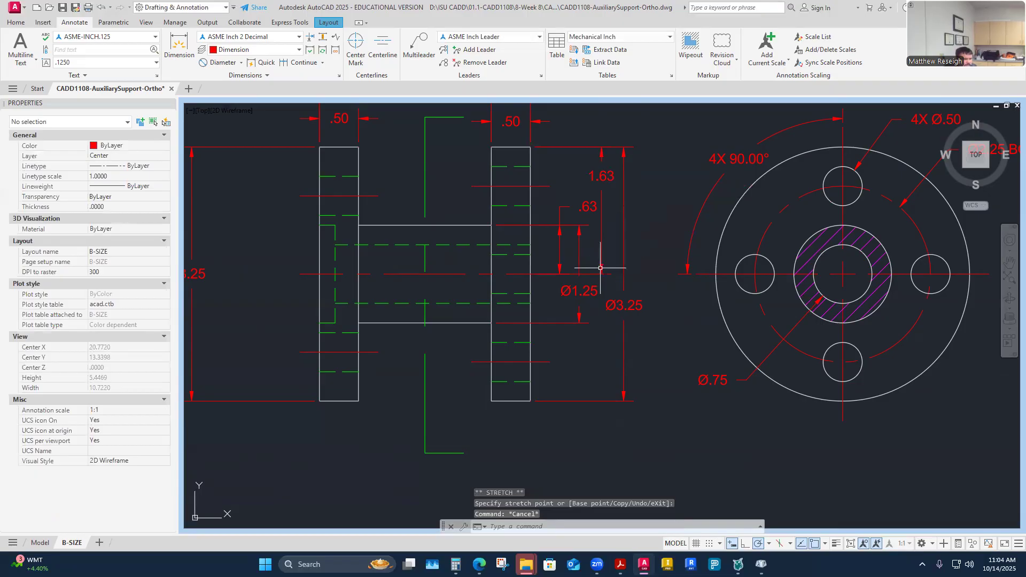
{"action": "left_click", "coordinate": [323, 37]}
{"action": "scroll", "coordinate": [581, 293], "scroll_direction": "up", "scroll_amount": 2}
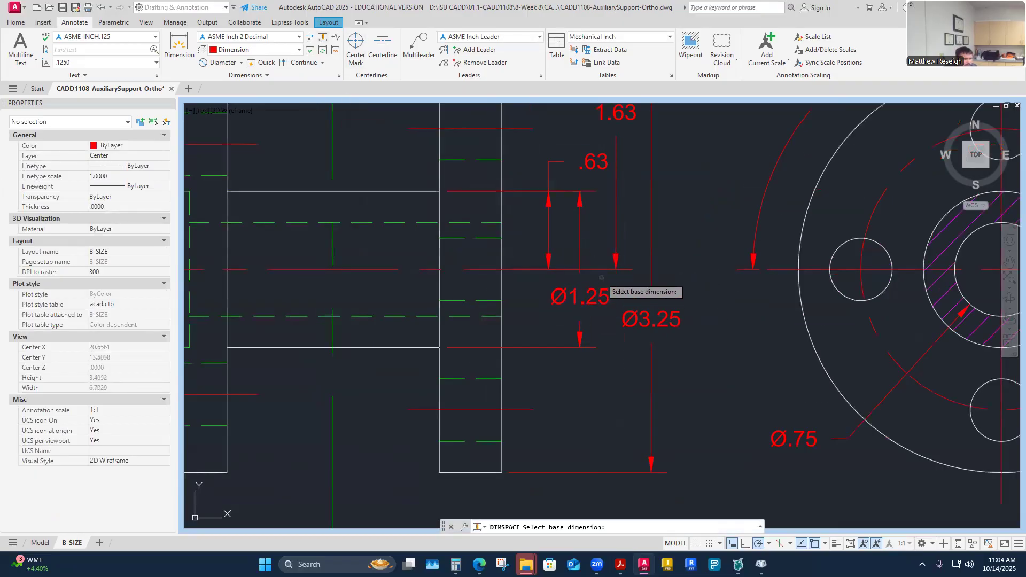
{"action": "left_click", "coordinate": [600, 270]}
{"action": "left_click", "coordinate": [582, 246]}
{"action": "key", "text": "Escape"}
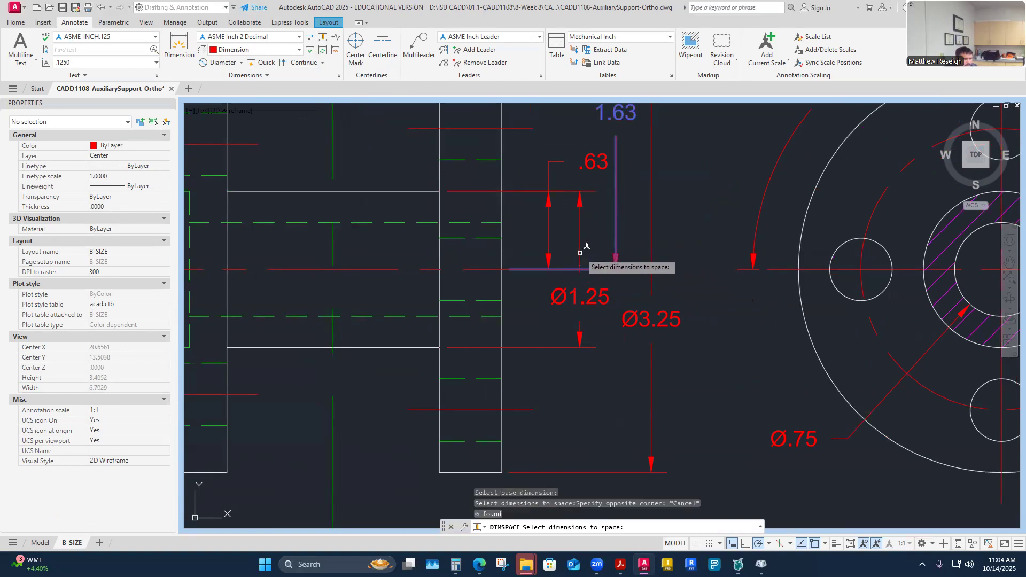
{"action": "left_click", "coordinate": [581, 262]}
{"action": "key", "text": "Escape"}
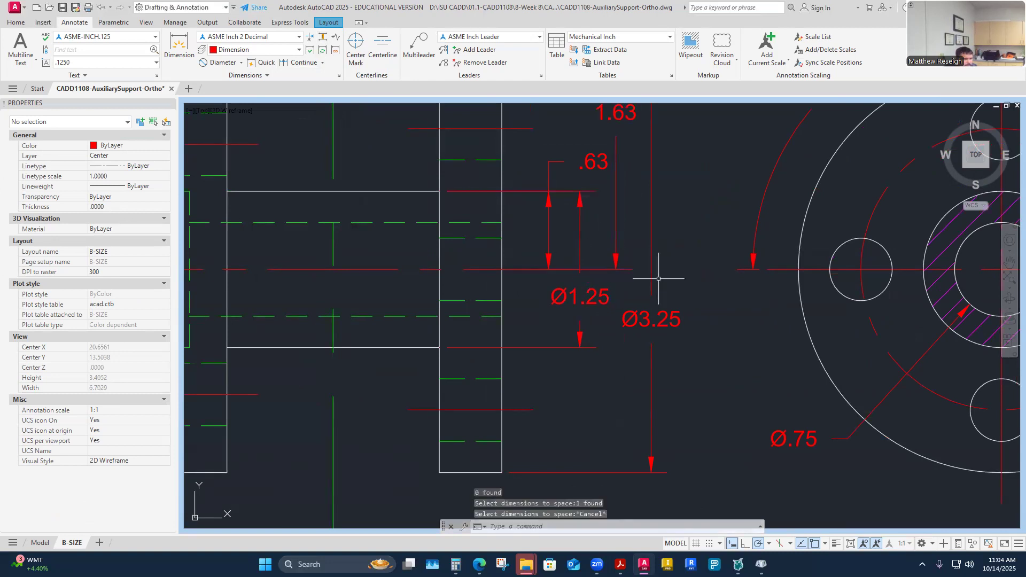
- Apply a dimension break to the 1.63 dimension where its lower extension line meets the Ø1.25 dimension
{"action": "left_click", "coordinate": [310, 38]}
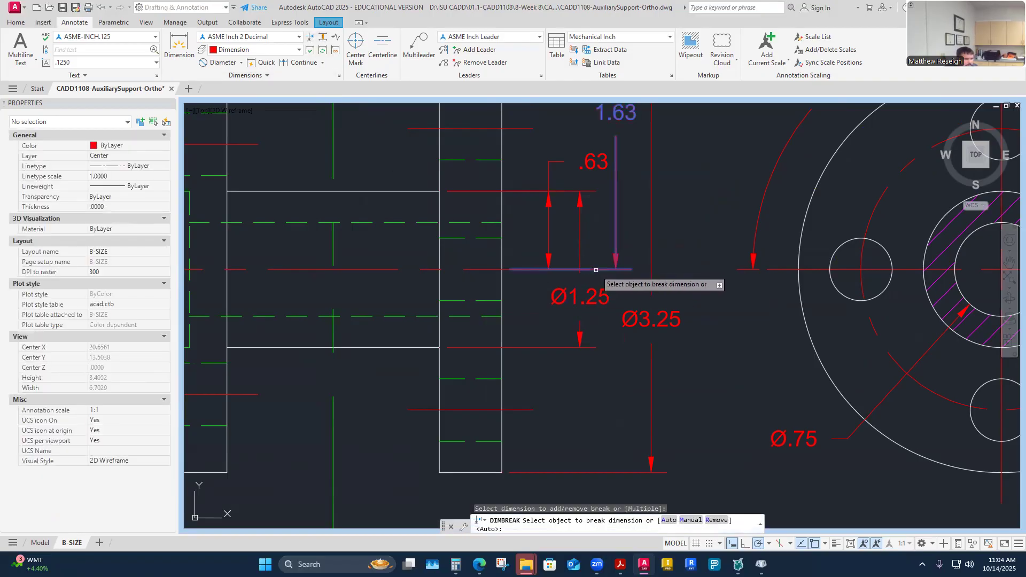
{"action": "left_click", "coordinate": [588, 269]}
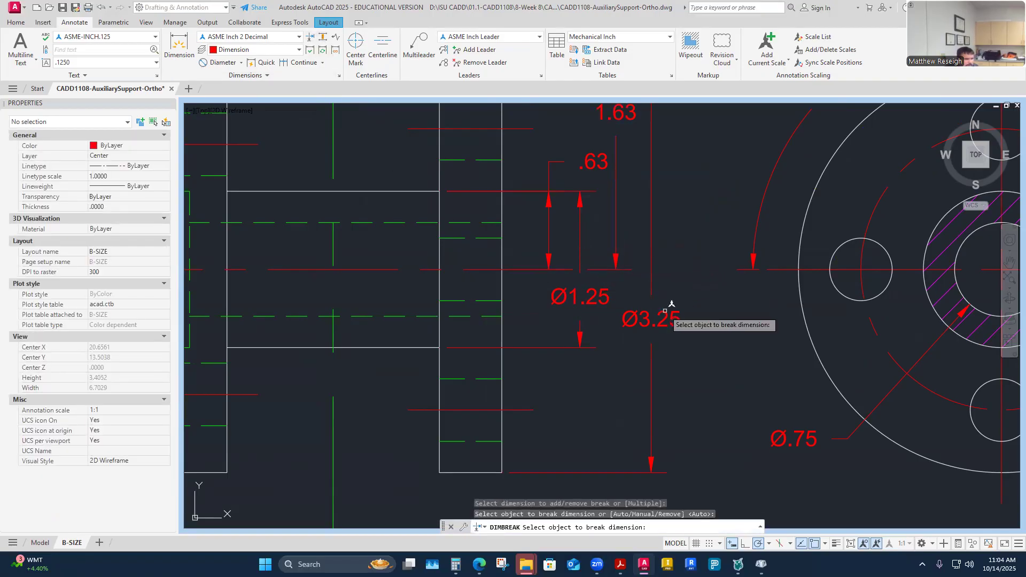
{"action": "key", "text": "Escape"}
{"action": "scroll", "coordinate": [623, 348], "scroll_direction": "down", "scroll_amount": 3}
{"action": "scroll", "coordinate": [621, 355], "scroll_direction": "up", "scroll_amount": 2}
{"action": "scroll", "coordinate": [620, 356], "scroll_direction": "down", "scroll_amount": 2}
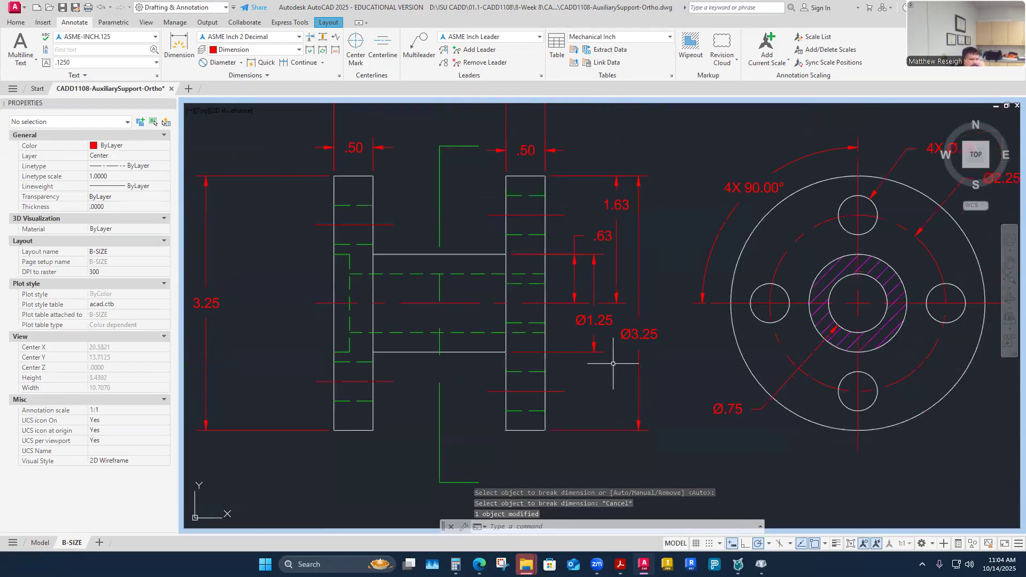
- Lower the Ø3.25 text along its dimension line so it is staggered below the Ø1.25 text
{"action": "left_click", "coordinate": [651, 335]}
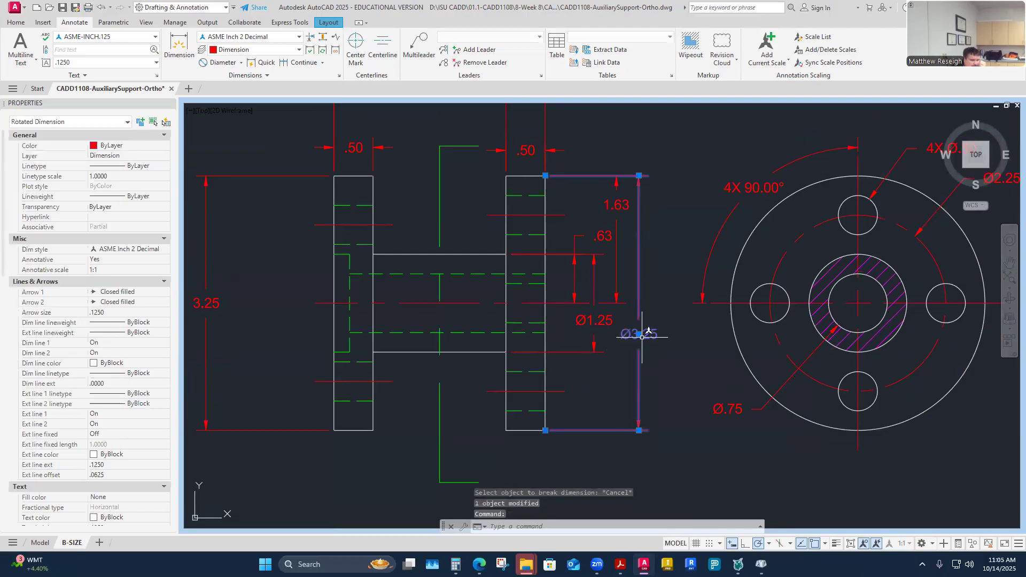
{"action": "left_click", "coordinate": [639, 334]}
{"action": "key", "text": "Escape"}
{"action": "key", "text": "Escape"}
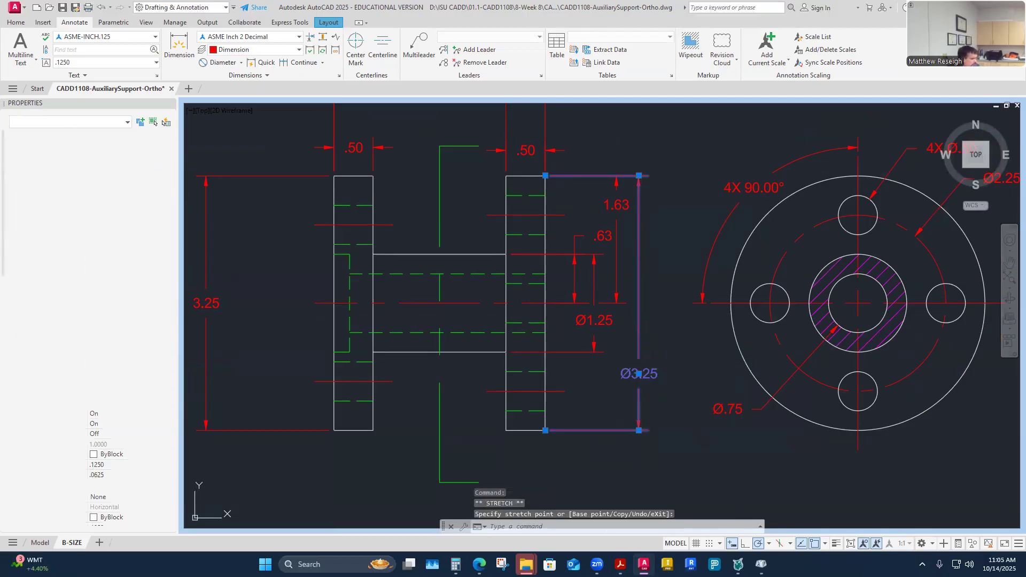
- Place the right flange's .50 dimension line .375 above the flange's upper edge and line up the left flange's .50 dimension with it
{"action": "scroll", "coordinate": [618, 347], "scroll_direction": "down", "scroll_amount": 5}
{"action": "scroll", "coordinate": [616, 348], "scroll_direction": "up", "scroll_amount": 7}
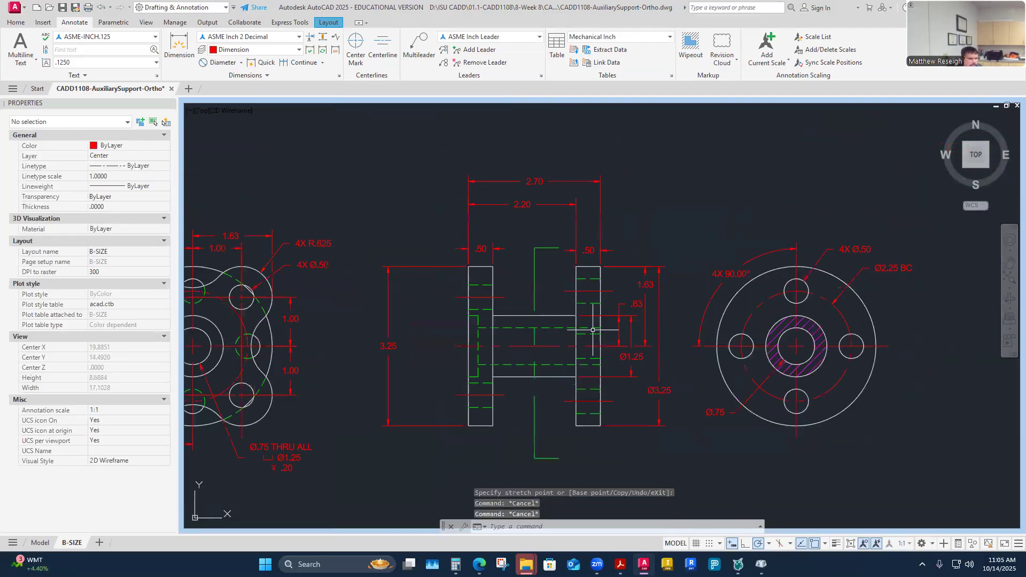
{"action": "left_click", "coordinate": [670, 224]}
{"action": "left_click", "coordinate": [671, 219]}
{"action": "left_click", "coordinate": [660, 222]}
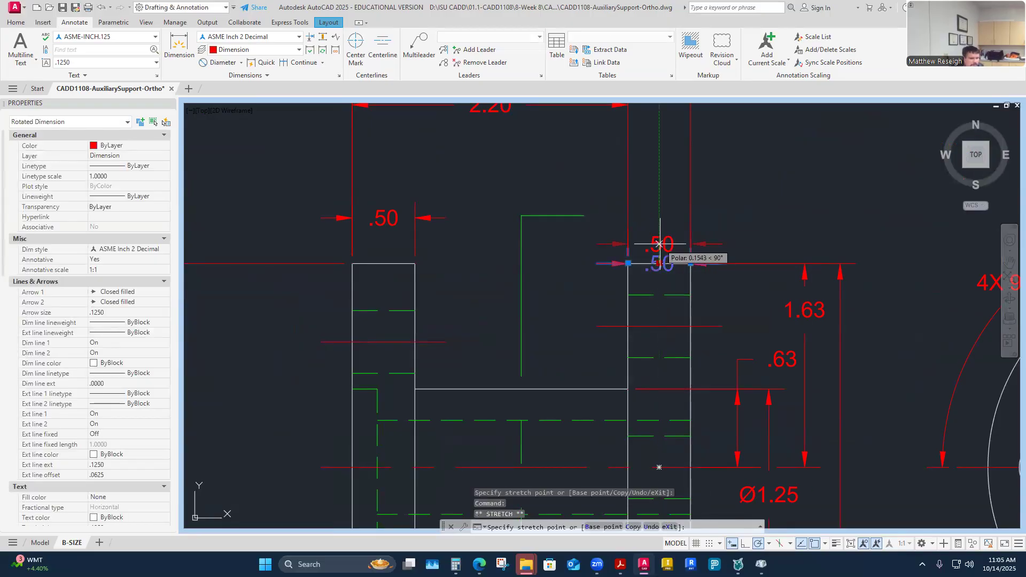
{"action": "type", "text": ".327"}
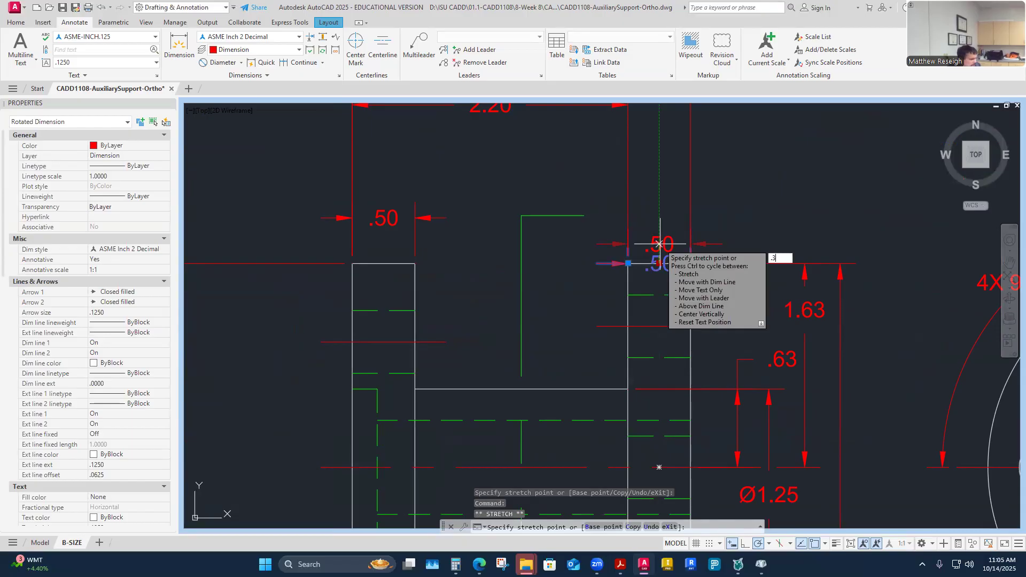
{"action": "key", "text": "Return"}
{"action": "key", "text": "Escape"}
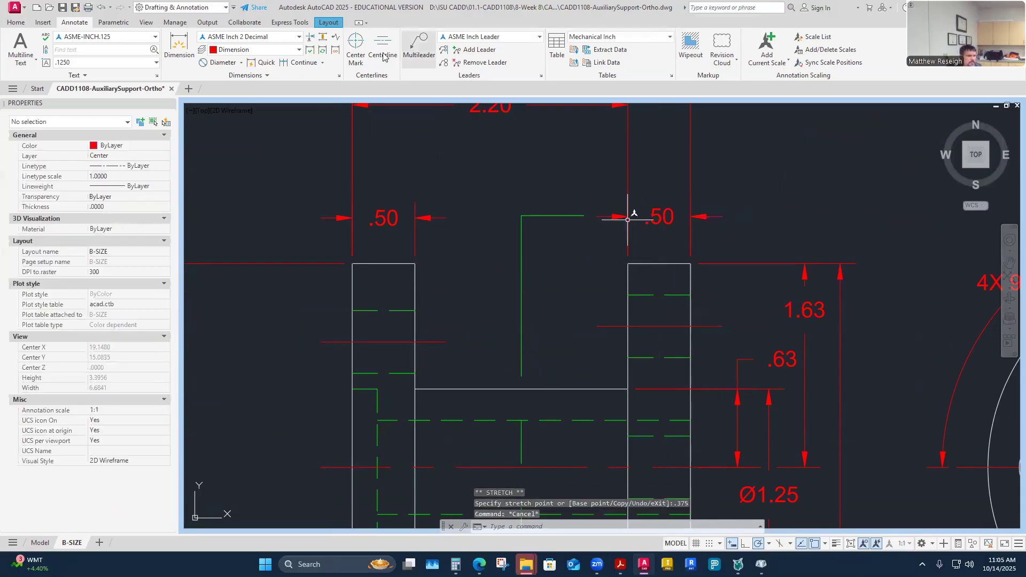
{"action": "left_click", "coordinate": [389, 216]}
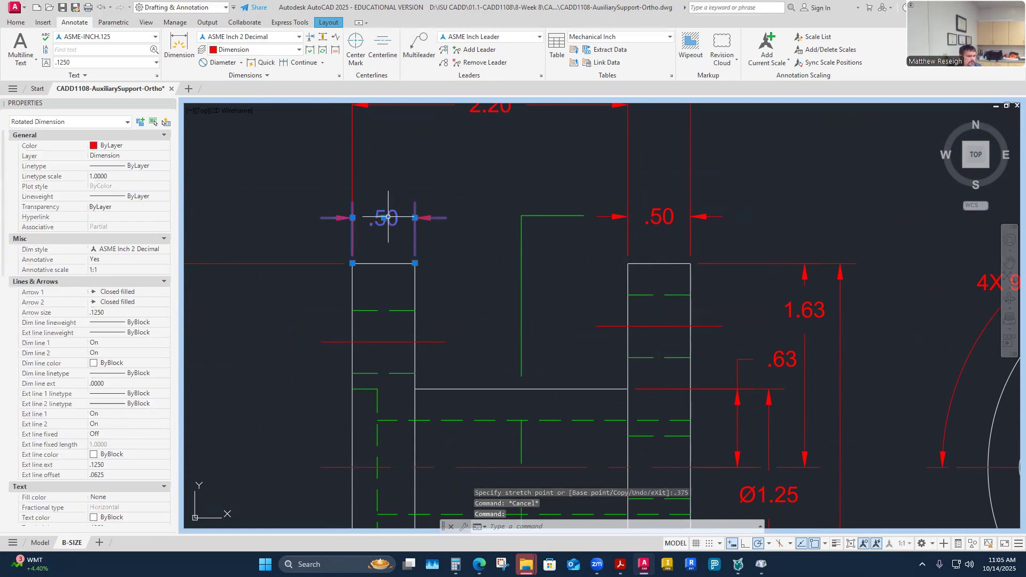
{"action": "left_click", "coordinate": [415, 218]}
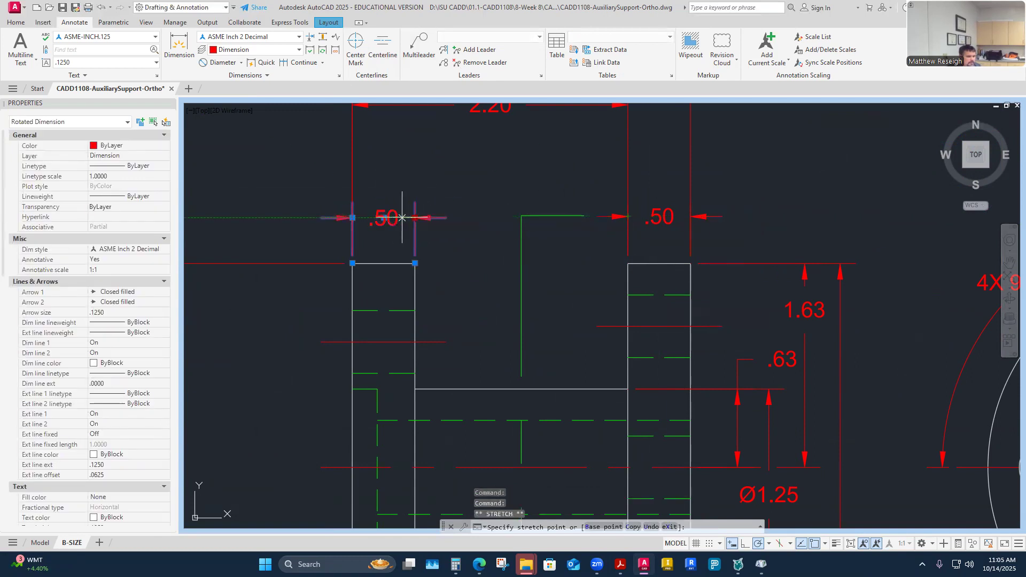
{"action": "key", "text": "Escape"}
- Space the 2.20 and 2.70 dimensions evenly from the left .50 base dimension using Dimension Space with the Auto option
{"action": "scroll", "coordinate": [440, 236], "scroll_direction": "down", "scroll_amount": 4}
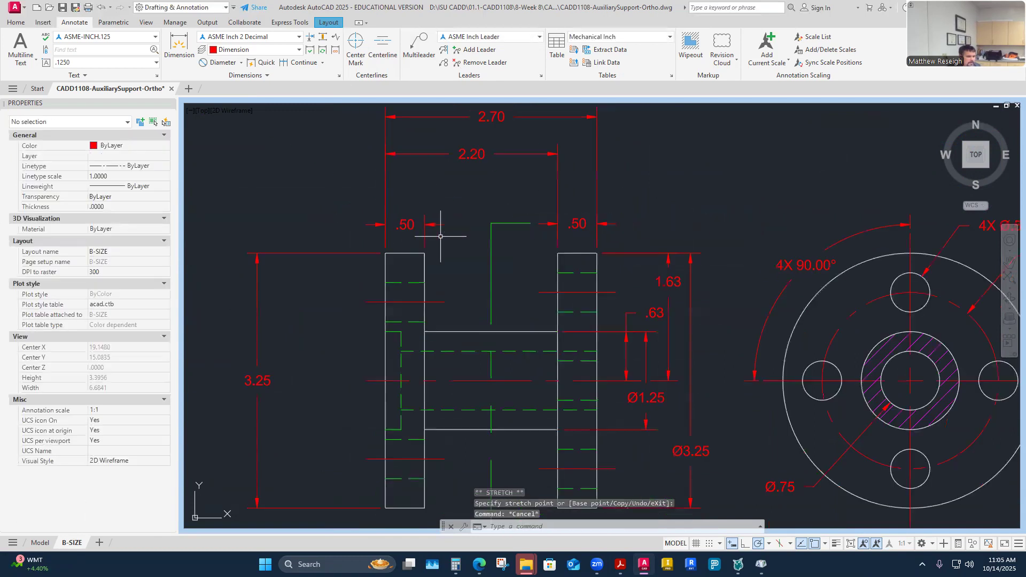
{"action": "left_click", "coordinate": [323, 37]}
{"action": "left_click", "coordinate": [420, 226]}
{"action": "left_click", "coordinate": [457, 185]}
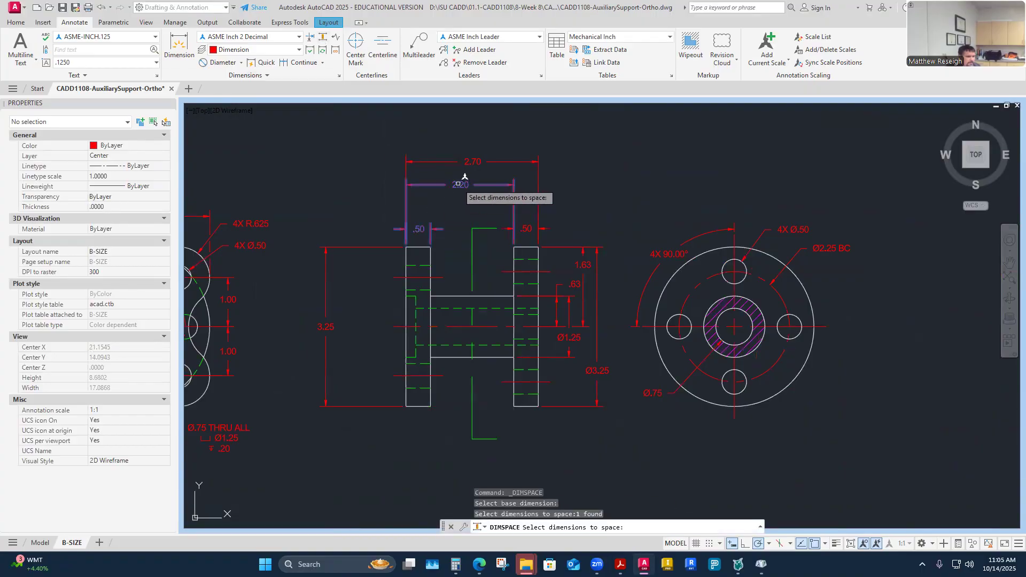
{"action": "left_click", "coordinate": [470, 161]}
{"action": "right_click", "coordinate": [476, 216]}
{"action": "left_click", "coordinate": [504, 244]}
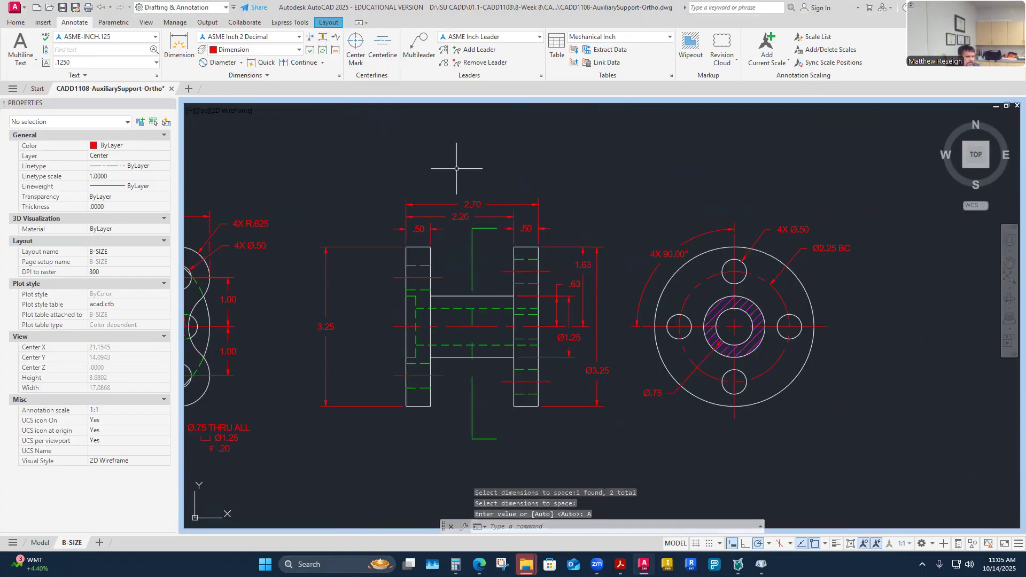
- Shift the 2.70 text about .29 to the right along its dimension line, staggered from the 2.20 text
{"action": "scroll", "coordinate": [463, 213], "scroll_direction": "up", "scroll_amount": 4}
{"action": "left_click", "coordinate": [487, 189]}
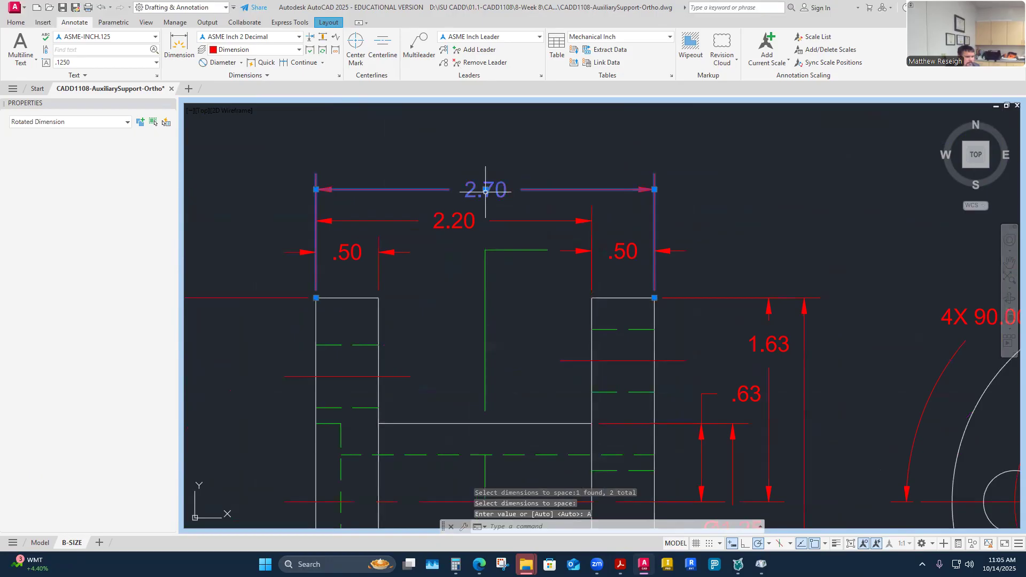
{"action": "left_click", "coordinate": [486, 189]}
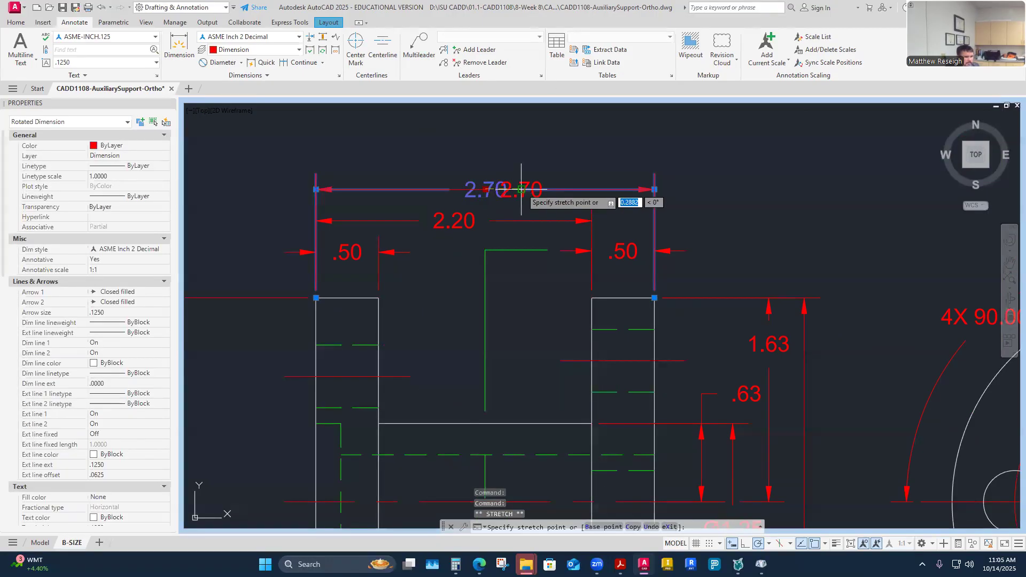
{"action": "left_click", "coordinate": [521, 190]}
{"action": "key", "text": "Escape"}
- Place the 3.25 dimension line .375 outside the left flange's outer edge, using that edge as the starting point
{"action": "scroll", "coordinate": [541, 158], "scroll_direction": "down", "scroll_amount": 3}
{"action": "left_click", "coordinate": [378, 291]}
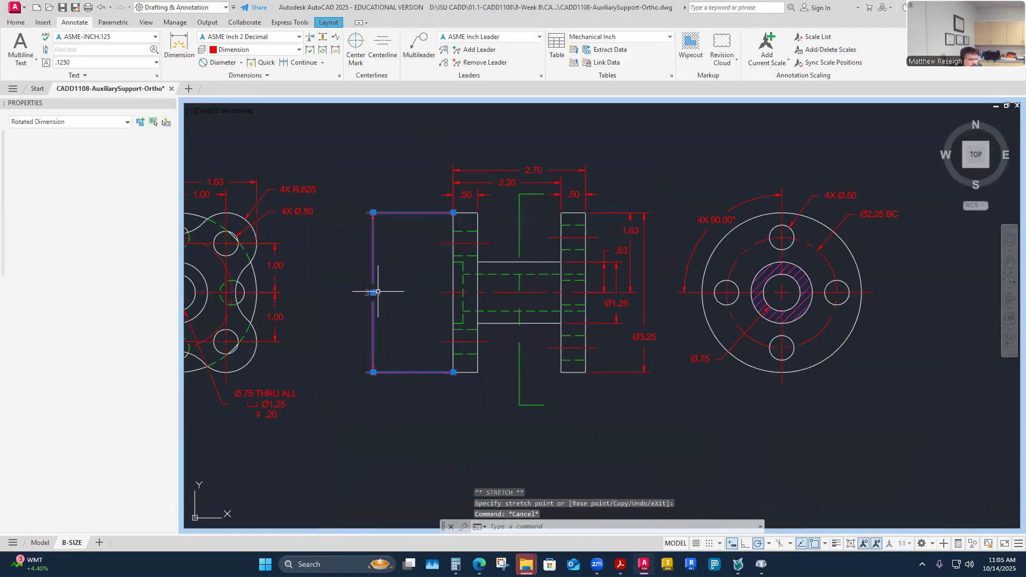
{"action": "left_click", "coordinate": [373, 292]}
{"action": "scroll", "coordinate": [414, 288], "scroll_direction": "up", "scroll_amount": 2}
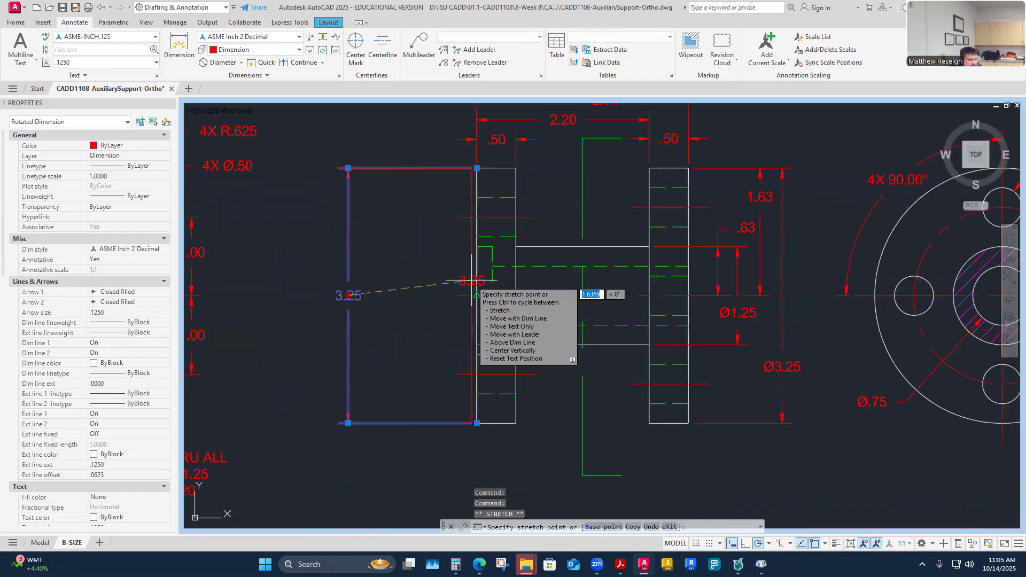
{"action": "left_click", "coordinate": [476, 294]}
{"action": "left_click", "coordinate": [477, 294]}
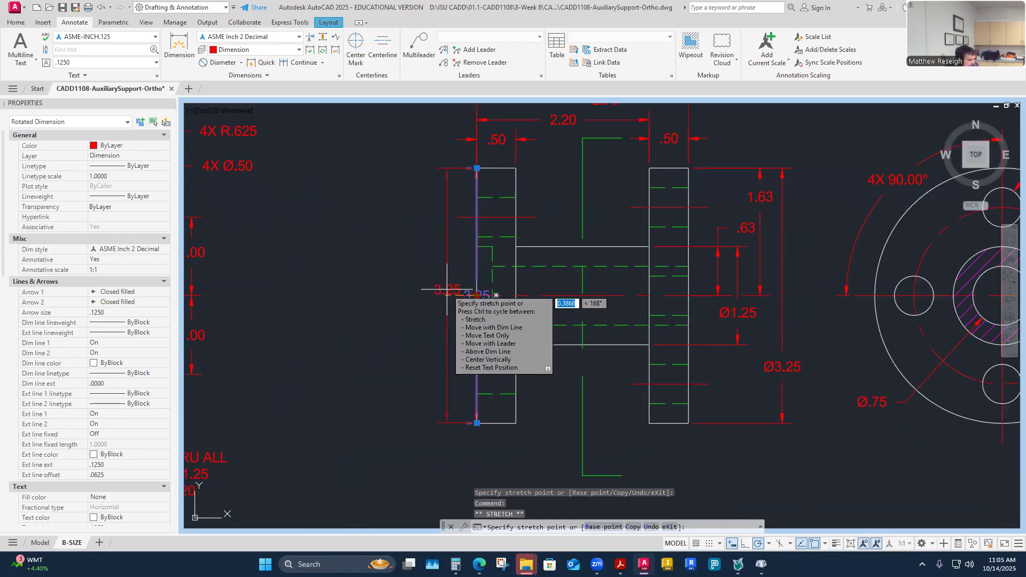
{"action": "type", "text": ".375"}
{"action": "key", "text": "Return"}
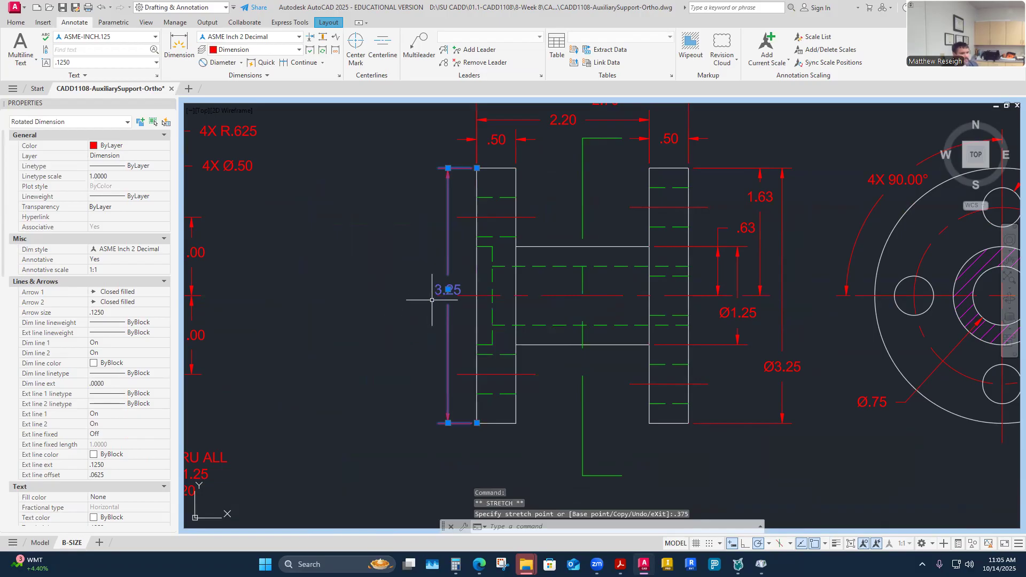
{"action": "key", "text": "Escape"}
- Raise the 3.25 text along its dimension line, clear of the horizontal centerline
{"action": "left_click", "coordinate": [450, 289]}
{"action": "left_click", "coordinate": [448, 253]}
{"action": "key", "text": "Escape"}
- Look over the dimension placement and spacing across all three views
{"action": "scroll", "coordinate": [396, 286], "scroll_direction": "down", "scroll_amount": 5}
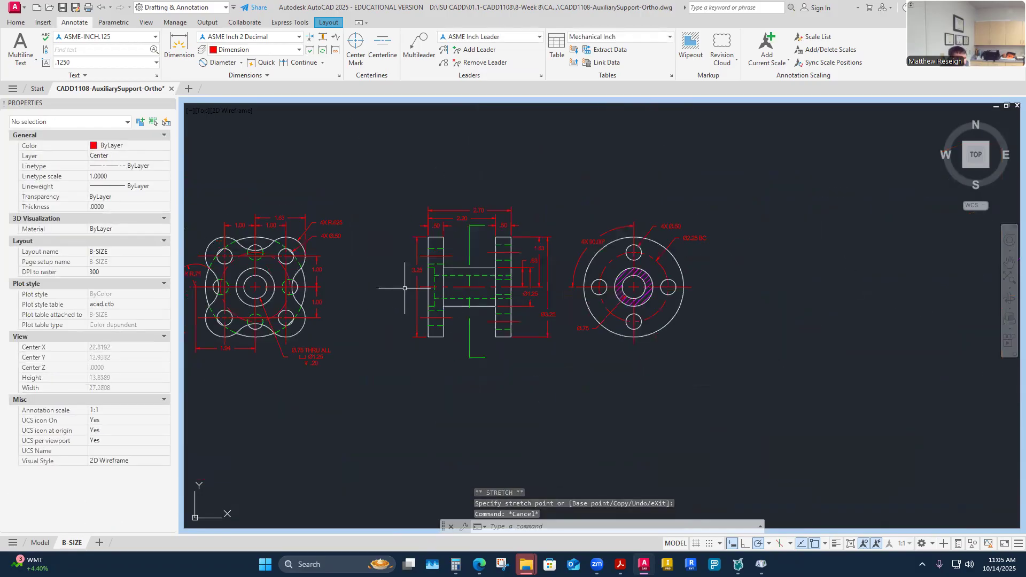
{"action": "scroll", "coordinate": [474, 287], "scroll_direction": "down", "scroll_amount": 3}
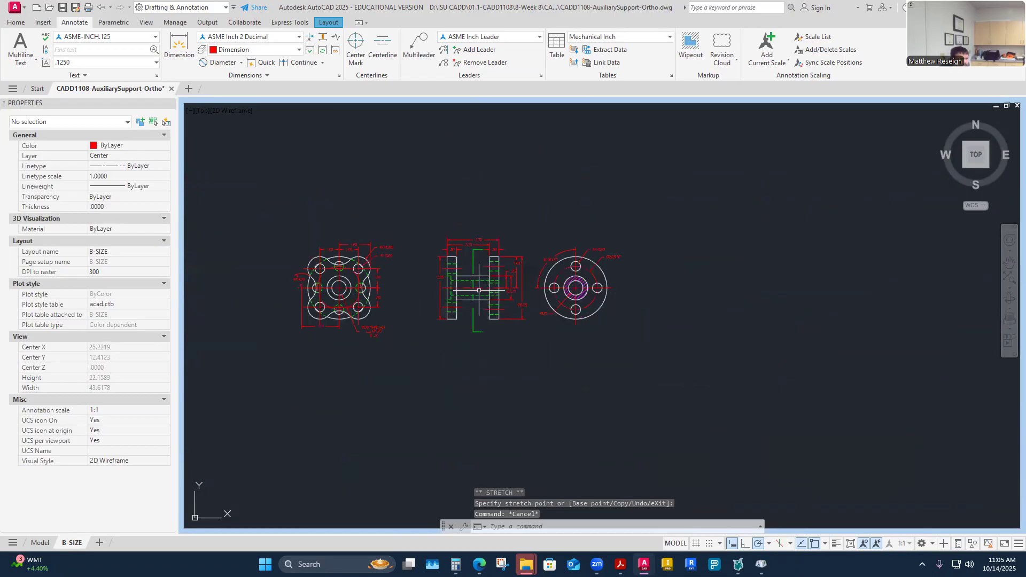
{"action": "scroll", "coordinate": [280, 279], "scroll_direction": "up", "scroll_amount": 3}
{"action": "scroll", "coordinate": [279, 279], "scroll_direction": "up", "scroll_amount": 4}
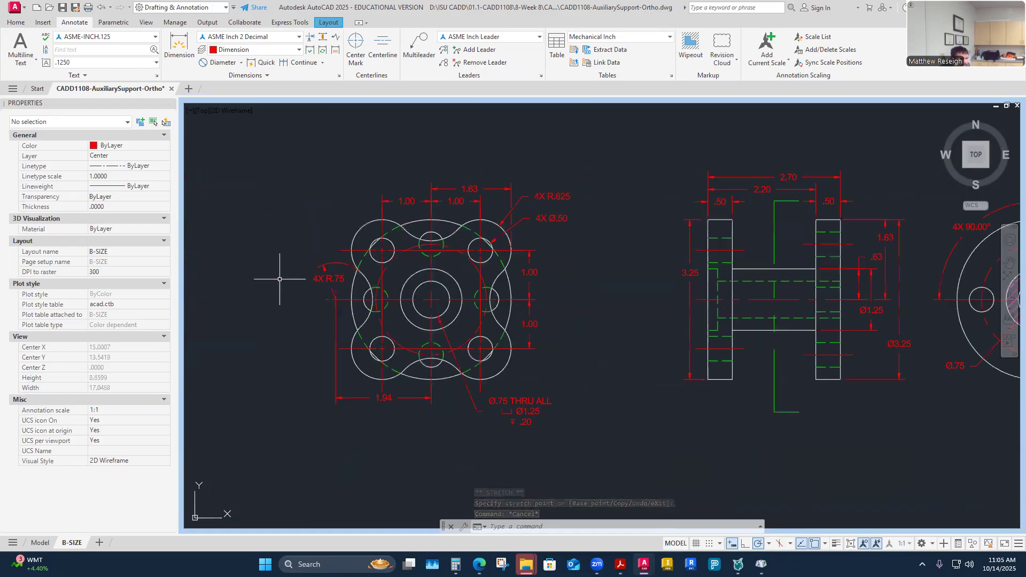
{"action": "scroll", "coordinate": [468, 315], "scroll_direction": "down", "scroll_amount": 2}
{"action": "scroll", "coordinate": [644, 254], "scroll_direction": "up", "scroll_amount": 3}
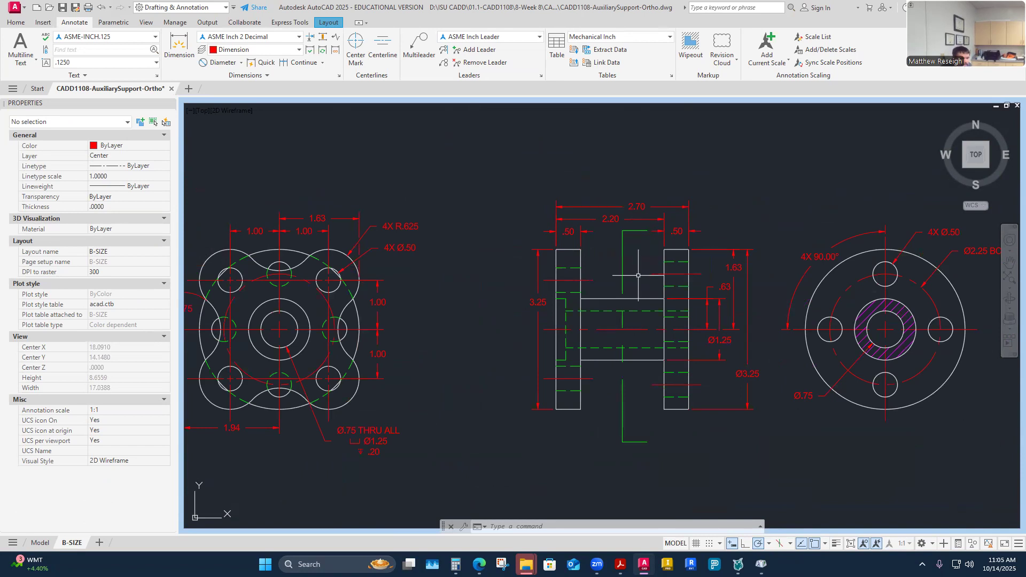
{"action": "scroll", "coordinate": [630, 277], "scroll_direction": "down", "scroll_amount": 3}
{"action": "scroll", "coordinate": [647, 283], "scroll_direction": "up", "scroll_amount": 3}
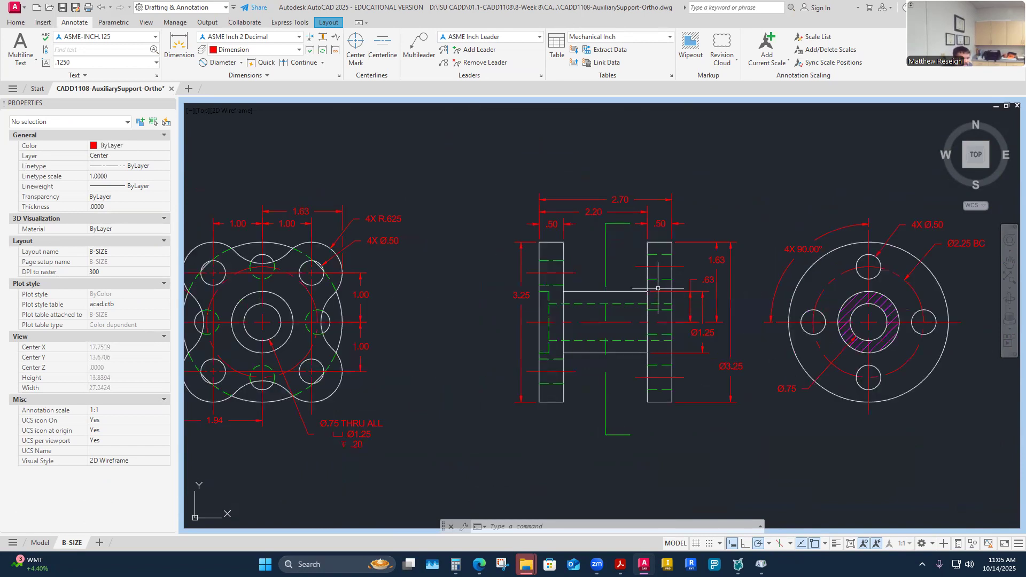
- Extend the cutting-plane line's upper end above the 2.70 dimension, moving both end vertices to keep the end segment horizontal
{"action": "left_click", "coordinate": [624, 225]}
{"action": "mouse_move", "coordinate": [607, 224]}
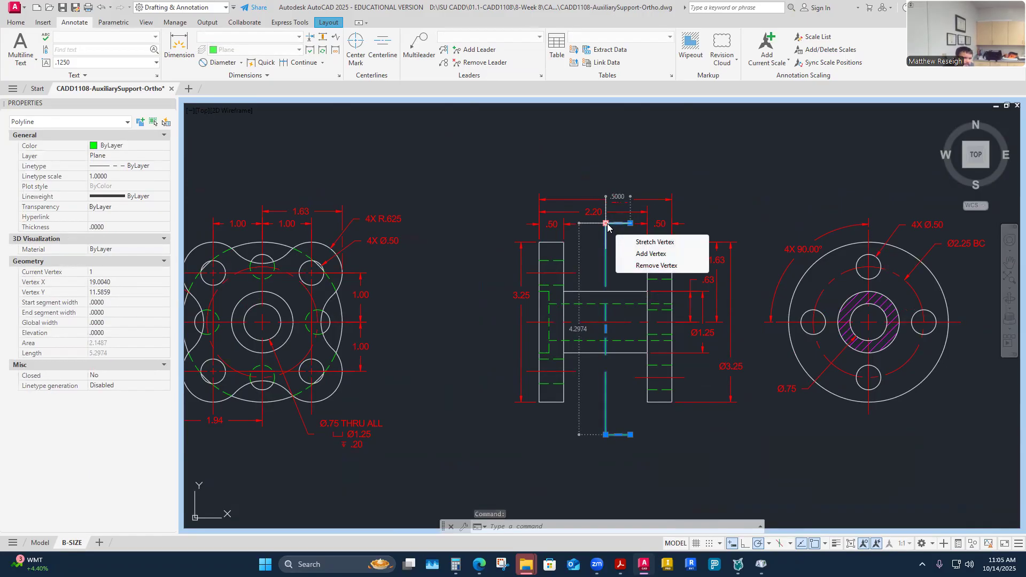
{"action": "left_click", "coordinate": [606, 223]}
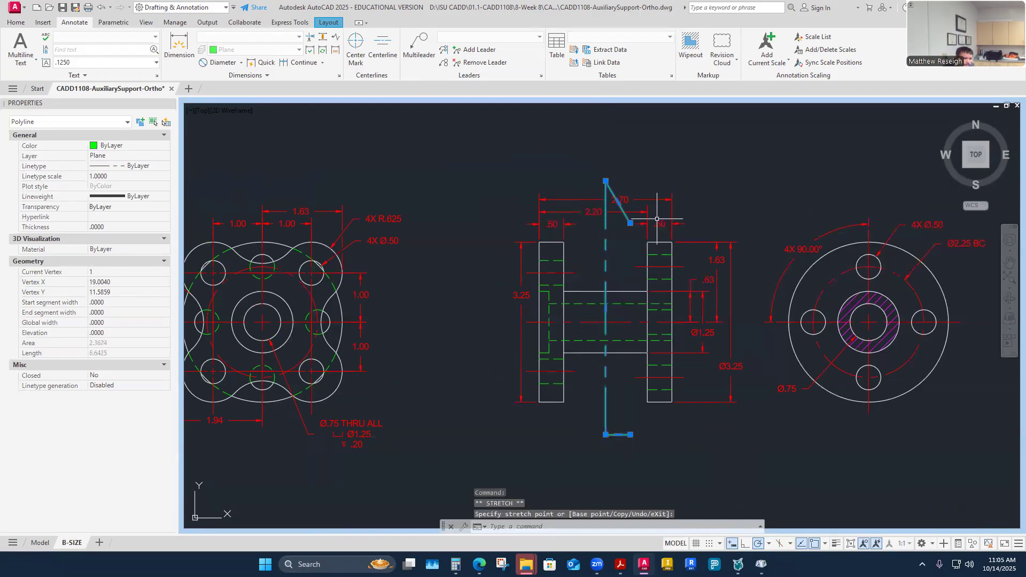
{"action": "left_click", "coordinate": [630, 223]}
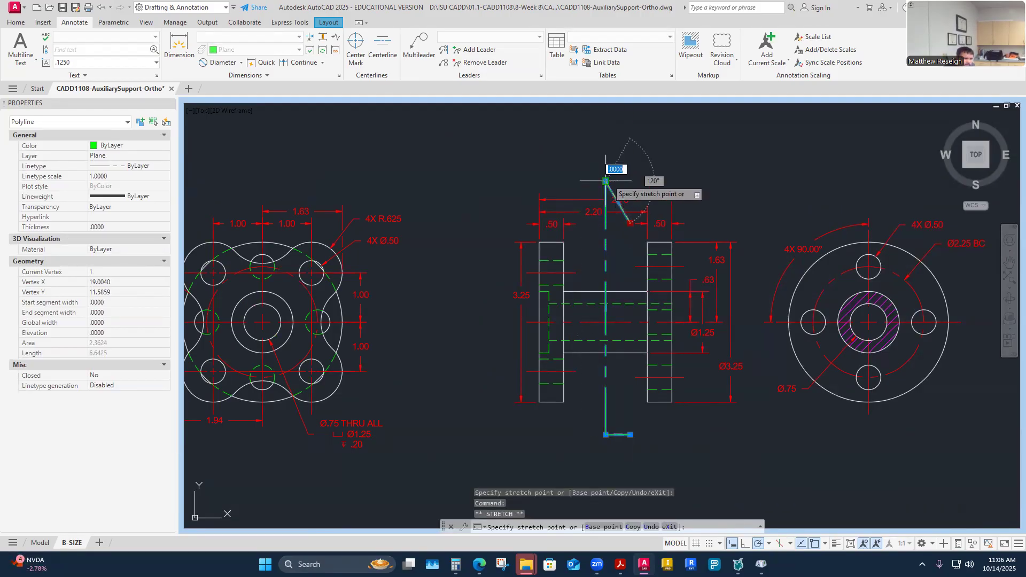
{"action": "left_click", "coordinate": [630, 181]}
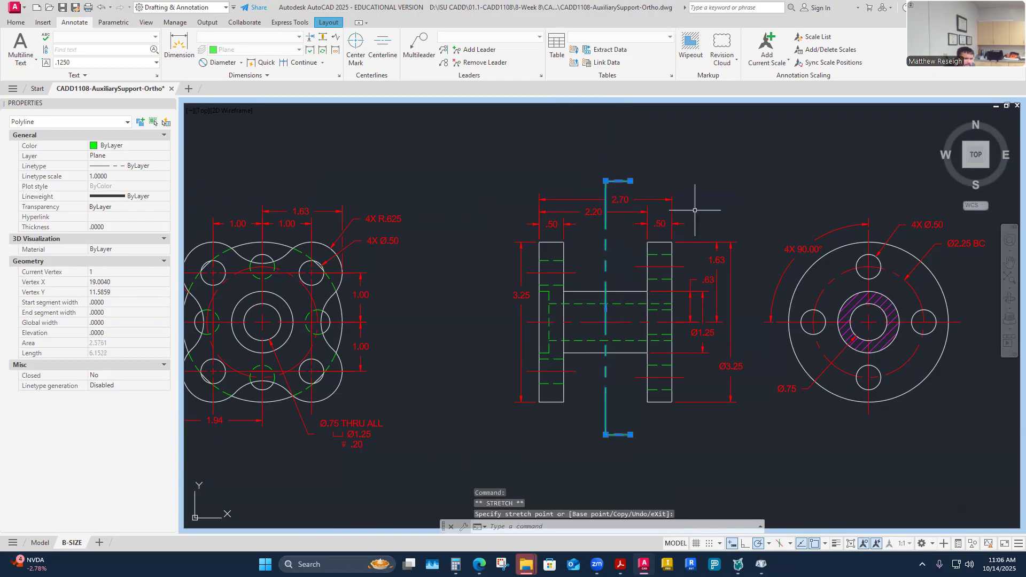
{"action": "key", "text": "Escape"}
{"action": "key", "text": "Escape"}
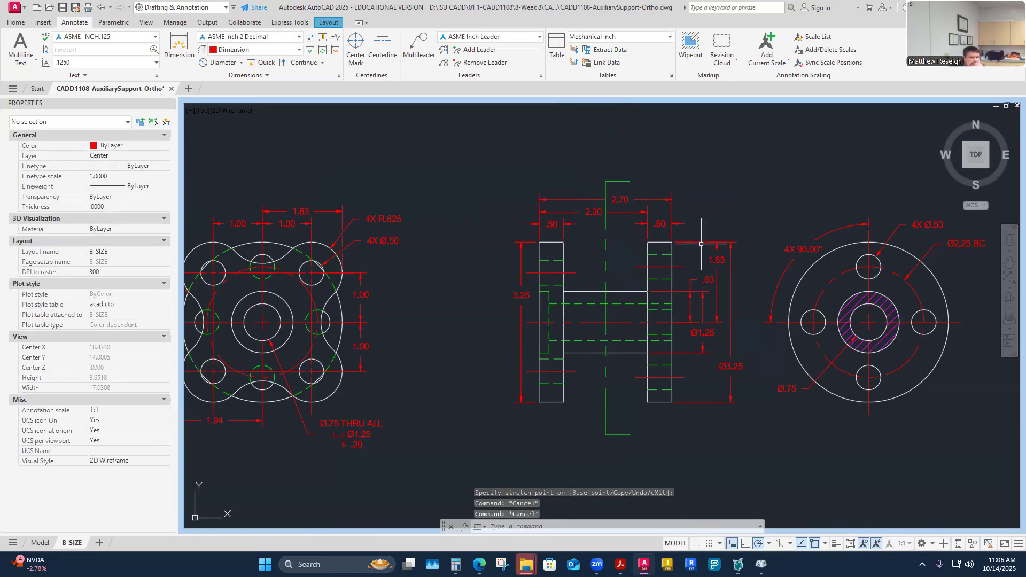
- Lower the cutting-plane line's upper horizontal segment by about .96, to just below the 2.20 dimension between the flanges
{"action": "scroll", "coordinate": [651, 247], "scroll_direction": "up", "scroll_amount": 5}
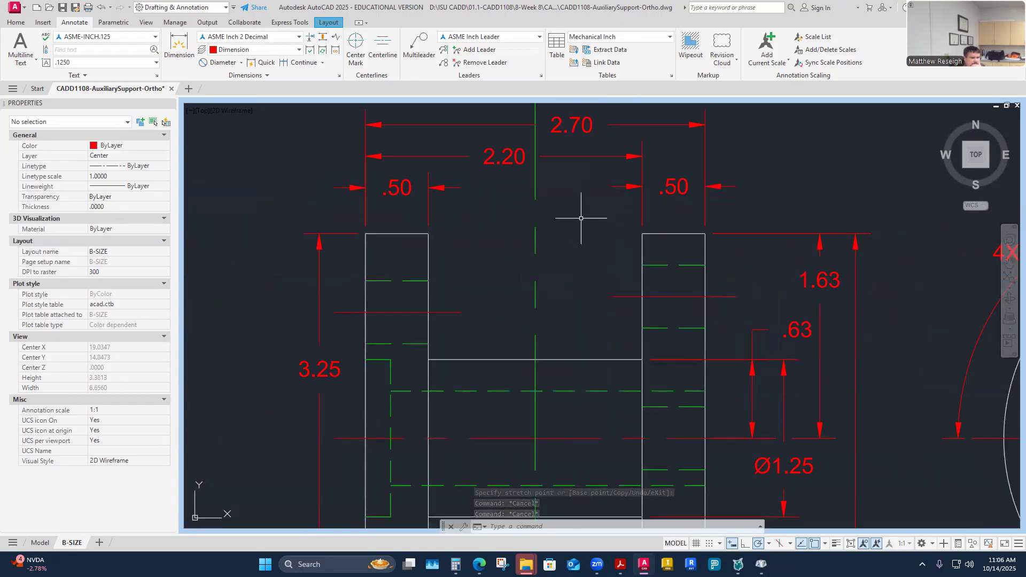
{"action": "scroll", "coordinate": [595, 245], "scroll_direction": "down", "scroll_amount": 6}
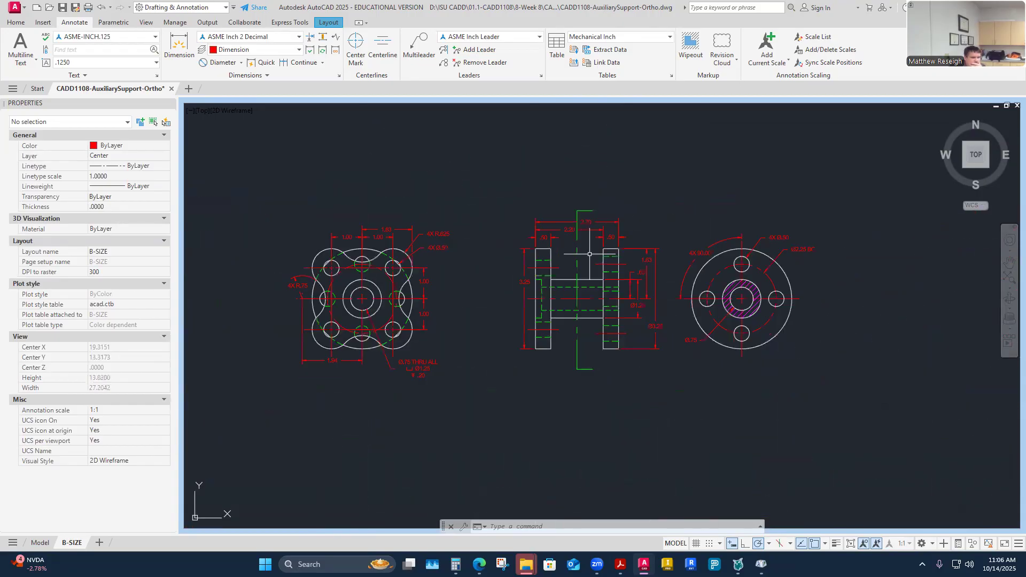
{"action": "scroll", "coordinate": [580, 234], "scroll_direction": "up", "scroll_amount": 2}
{"action": "scroll", "coordinate": [594, 233], "scroll_direction": "up", "scroll_amount": 2}
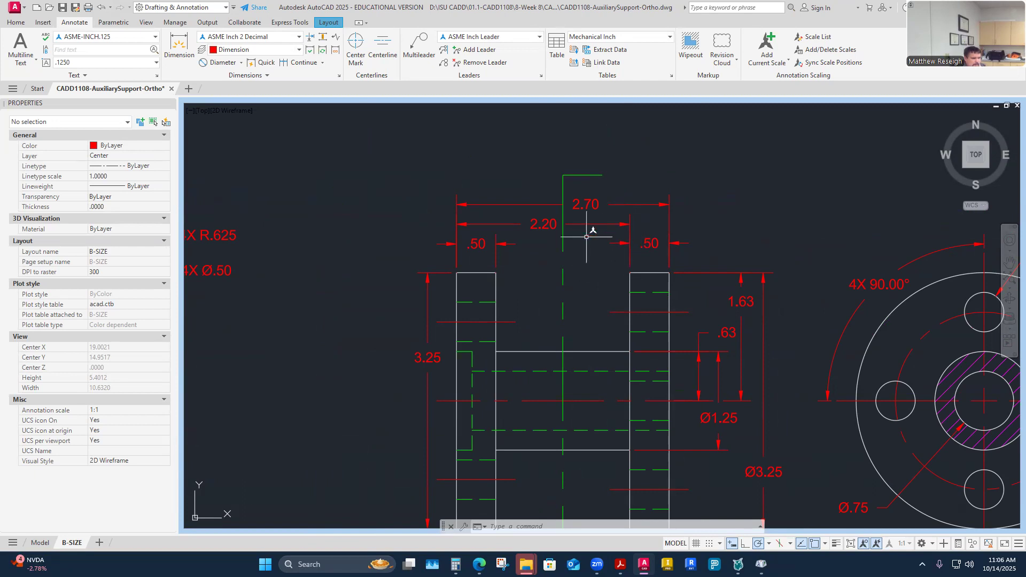
{"action": "left_click", "coordinate": [563, 213]}
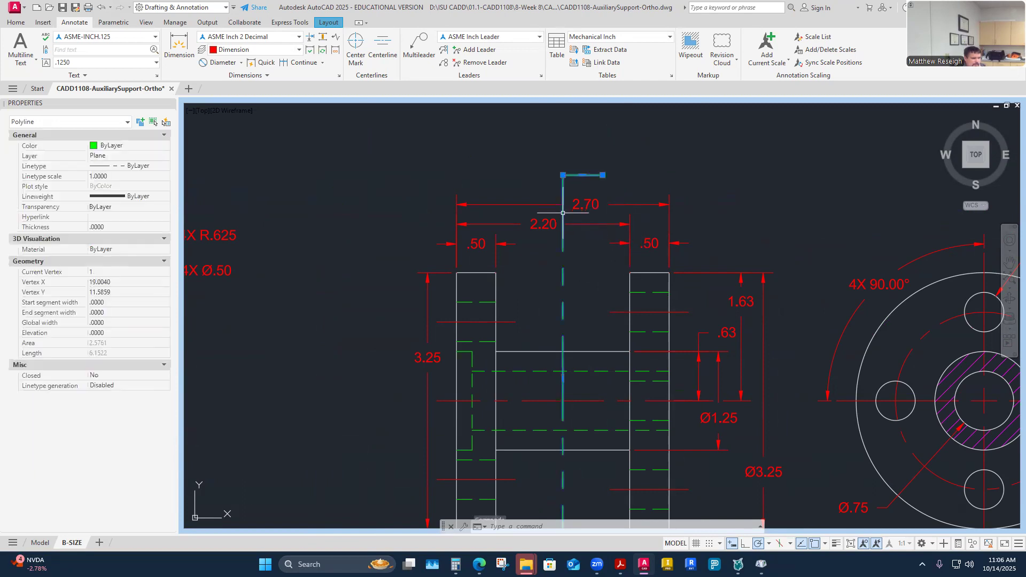
{"action": "left_click", "coordinate": [582, 175]}
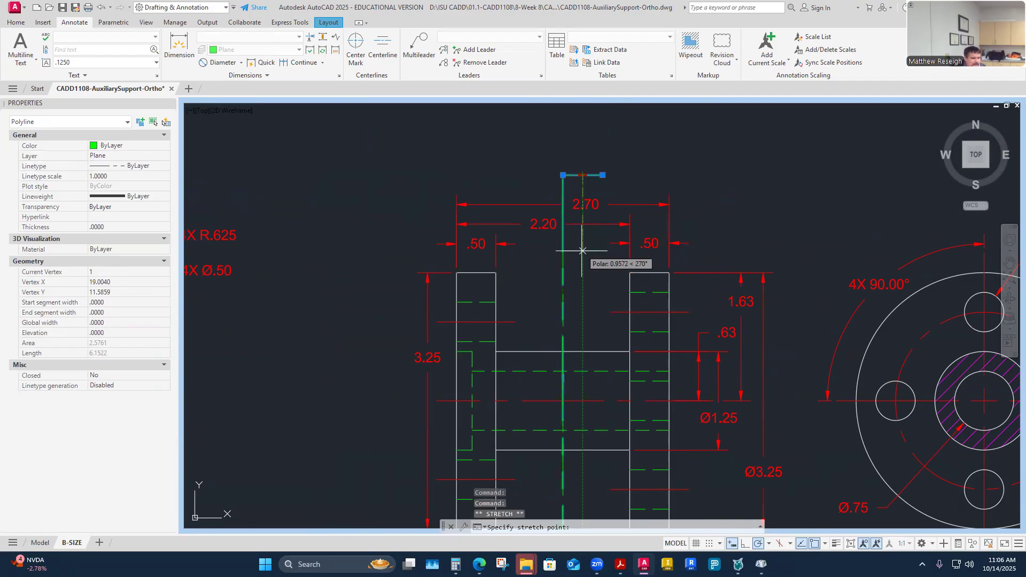
{"action": "left_click", "coordinate": [582, 250]}
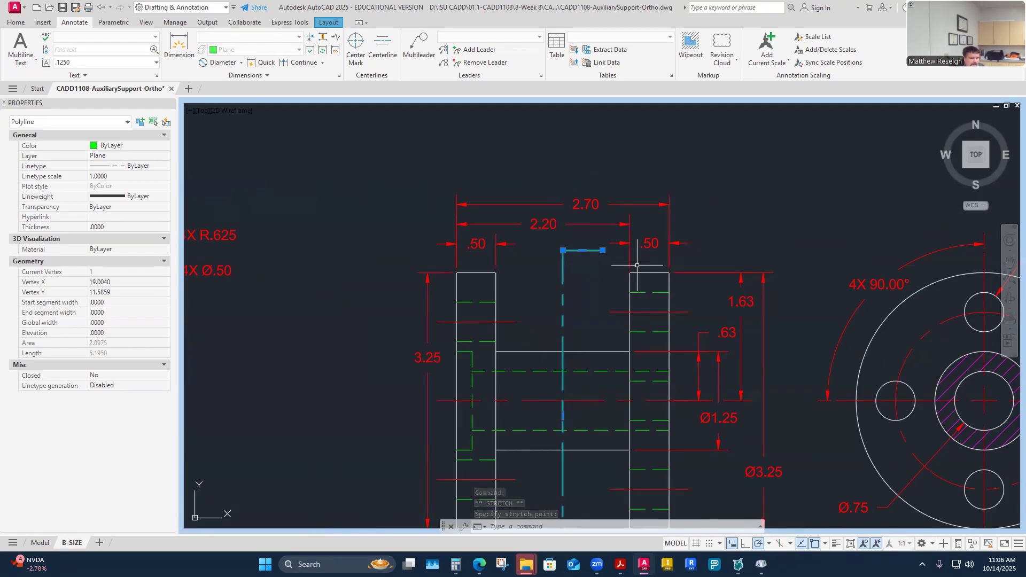
- Try to stretch the cutting-plane line's upper corner vertex by .5 on its own, and undo the edit
{"action": "left_click", "coordinate": [563, 250]}
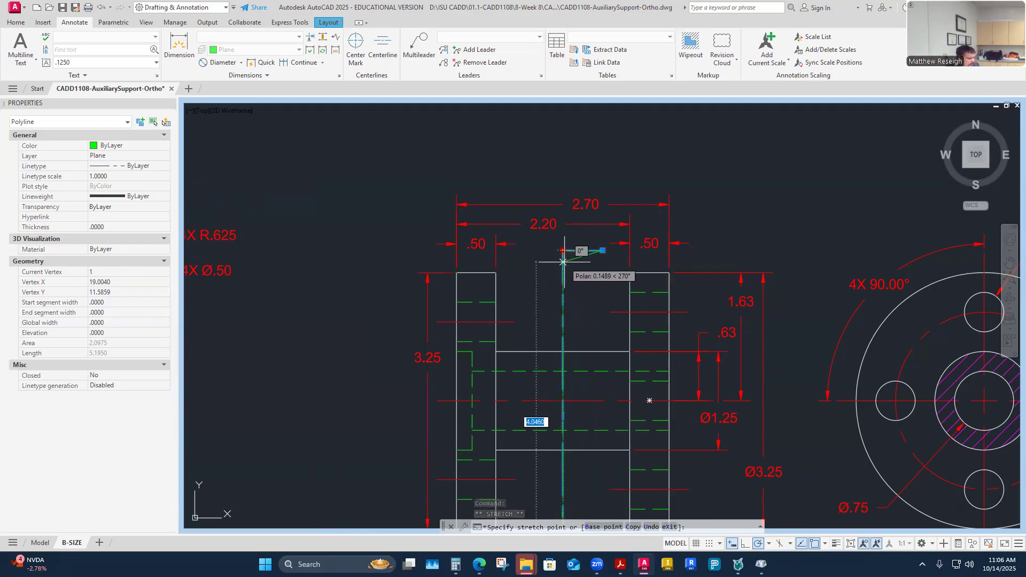
{"action": "type", "text": ".5"}
{"action": "key", "text": "Return"}
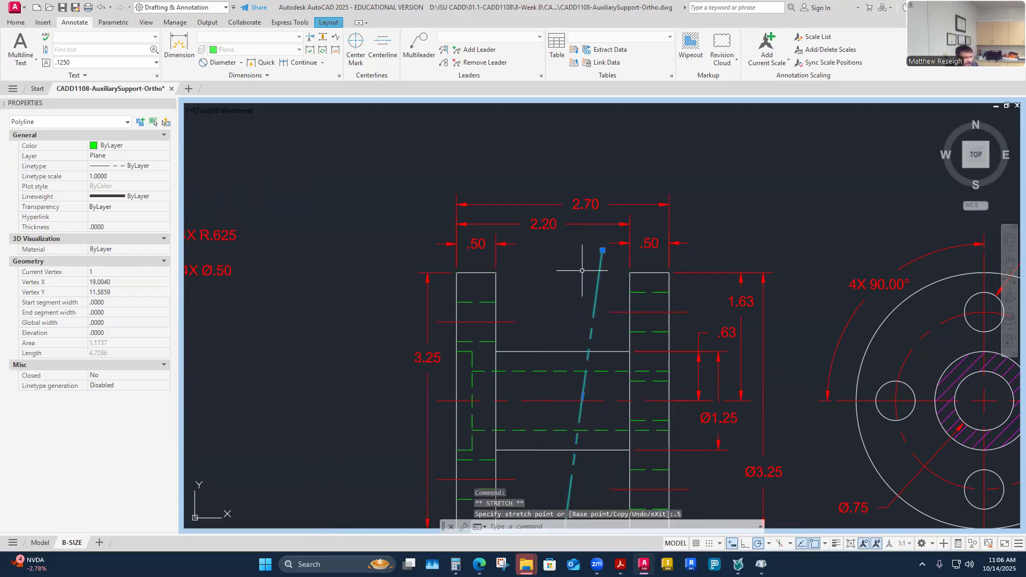
{"action": "left_click", "coordinate": [102, 8]}
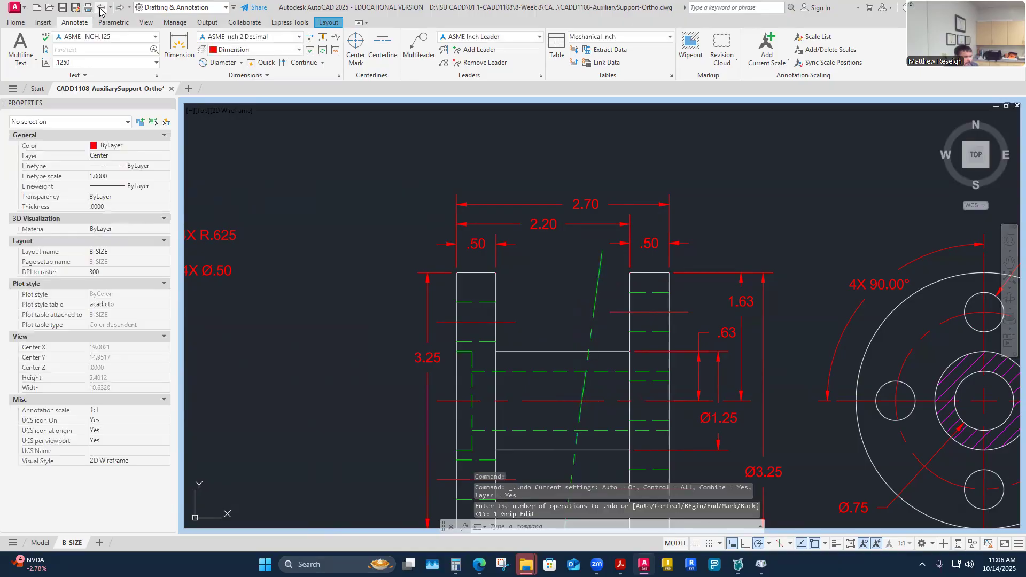
{"action": "scroll", "coordinate": [600, 265], "scroll_direction": "up", "scroll_amount": 2}
{"action": "left_click", "coordinate": [567, 241]}
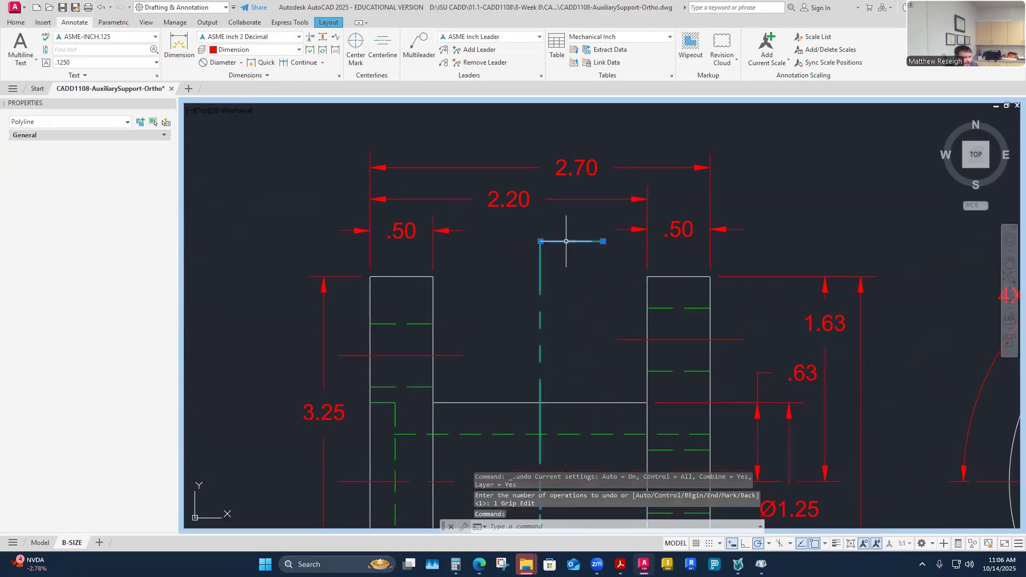
{"action": "left_click", "coordinate": [571, 241]}
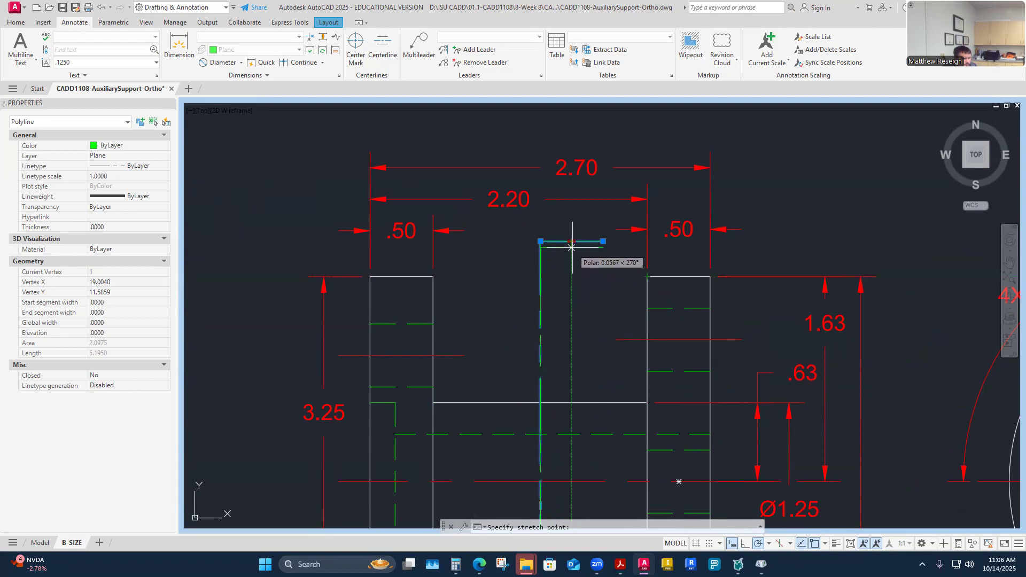
{"action": "key", "text": "Escape"}
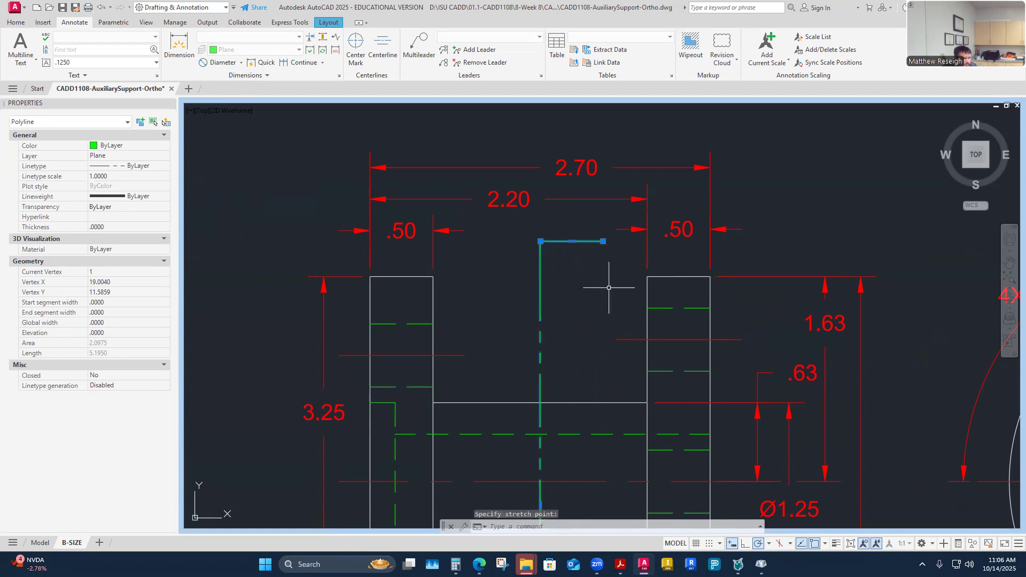
{"action": "key", "text": "Escape"}
- Measure the vertical distance from the cutting-plane line's upper corner down to the level of the flanges' top edges
{"action": "left_click", "coordinate": [17, 22]}
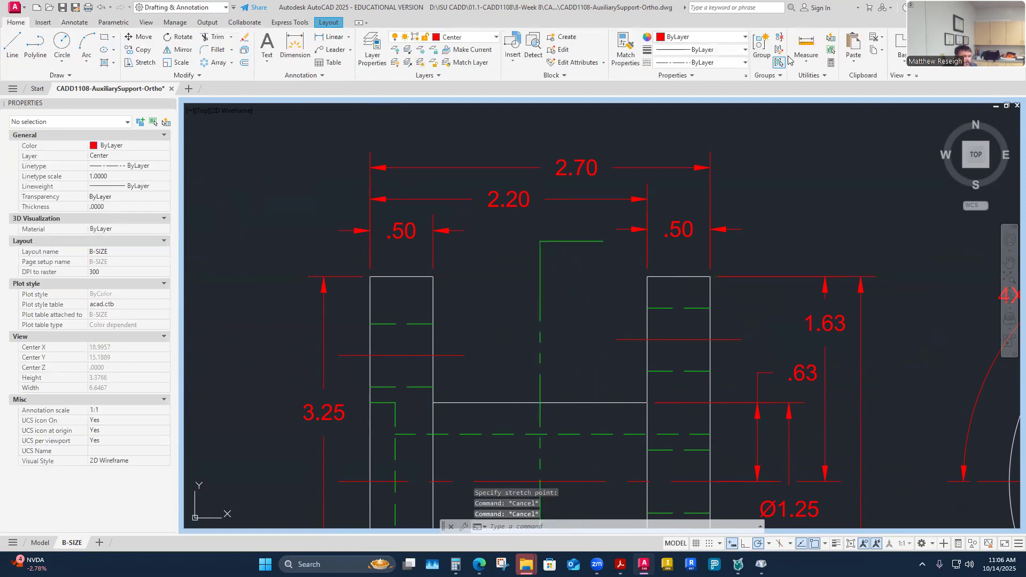
{"action": "left_click", "coordinate": [806, 58]}
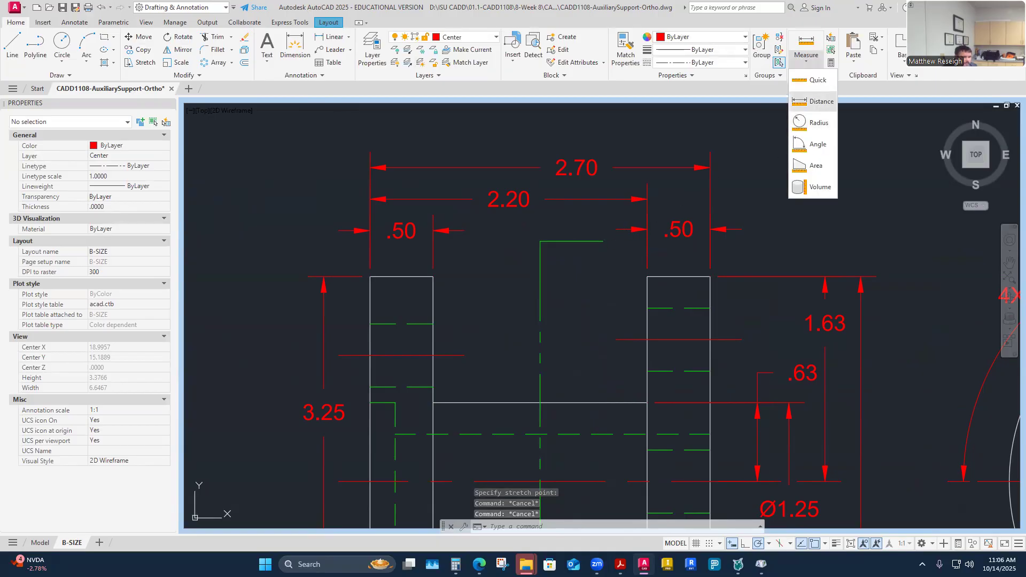
{"action": "left_click", "coordinate": [821, 101]}
{"action": "left_click", "coordinate": [540, 241]}
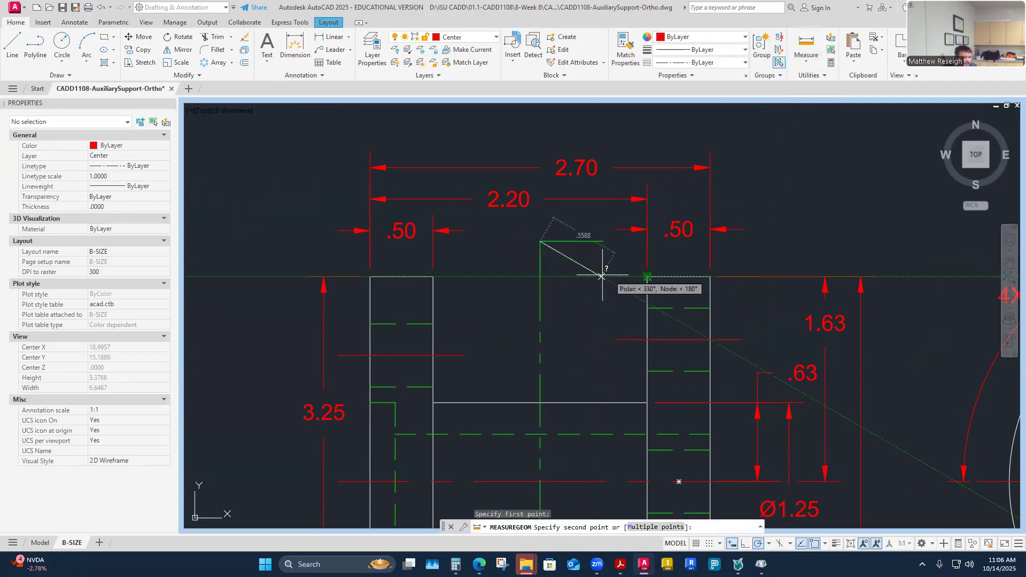
{"action": "left_click", "coordinate": [541, 277]}
{"action": "key", "text": "Escape"}
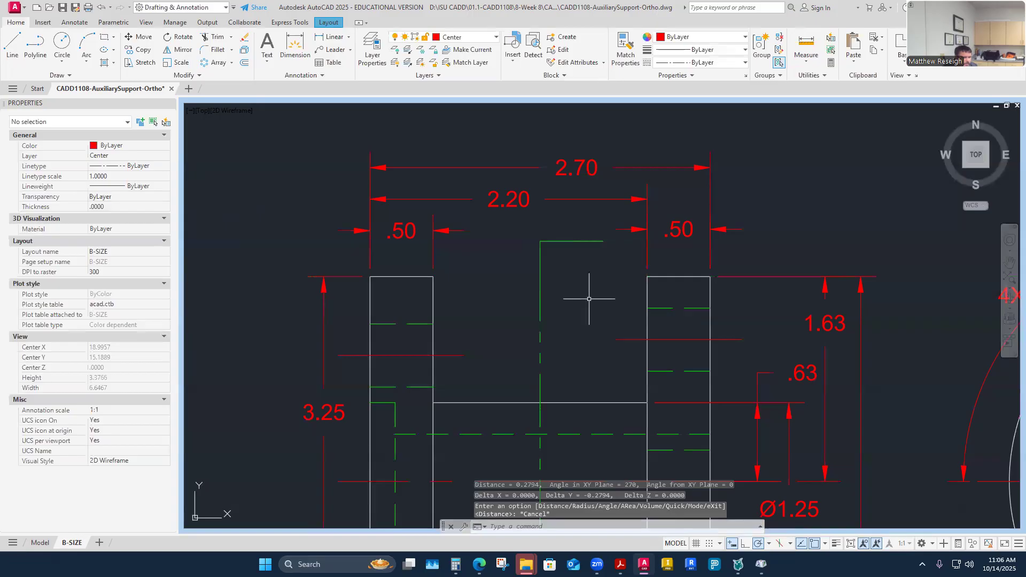
- Raise the cutting-plane line's lower horizontal segment straight up to about Y 12.106, just below the flanges' bottom edges
{"action": "scroll", "coordinate": [591, 286], "scroll_direction": "down", "scroll_amount": 4}
{"action": "scroll", "coordinate": [592, 400], "scroll_direction": "up", "scroll_amount": 2}
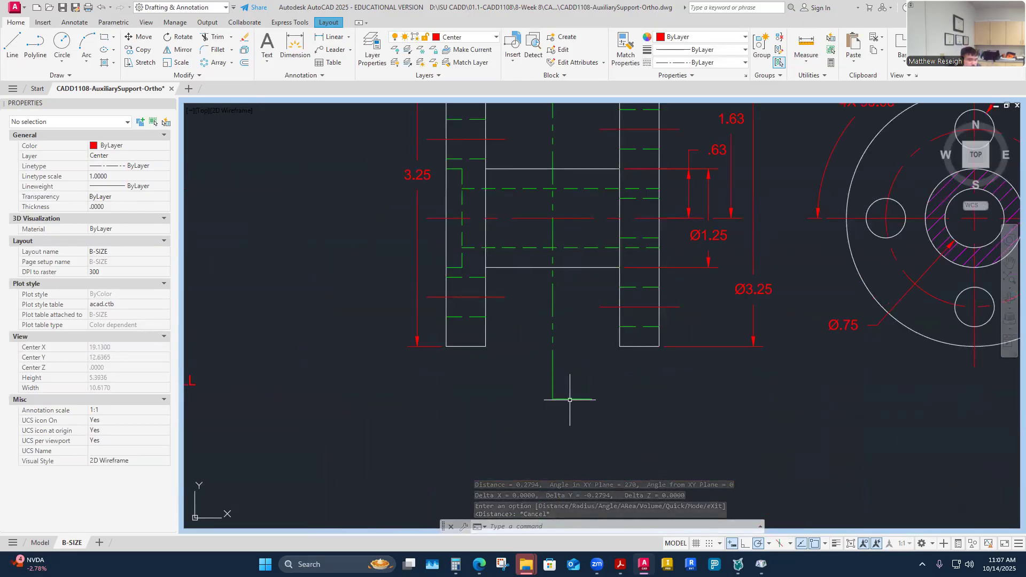
{"action": "left_click", "coordinate": [580, 399]}
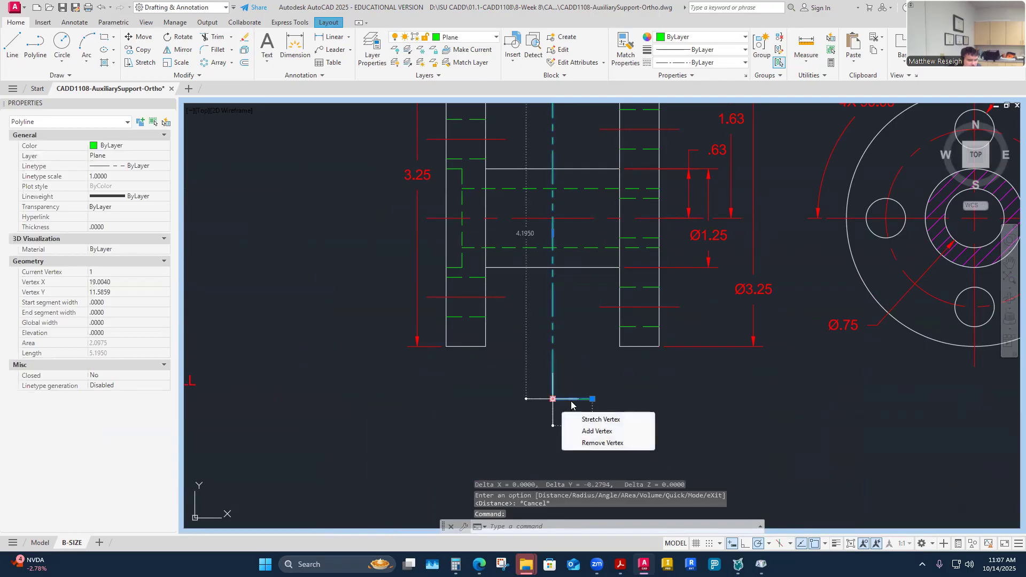
{"action": "left_click", "coordinate": [572, 399]}
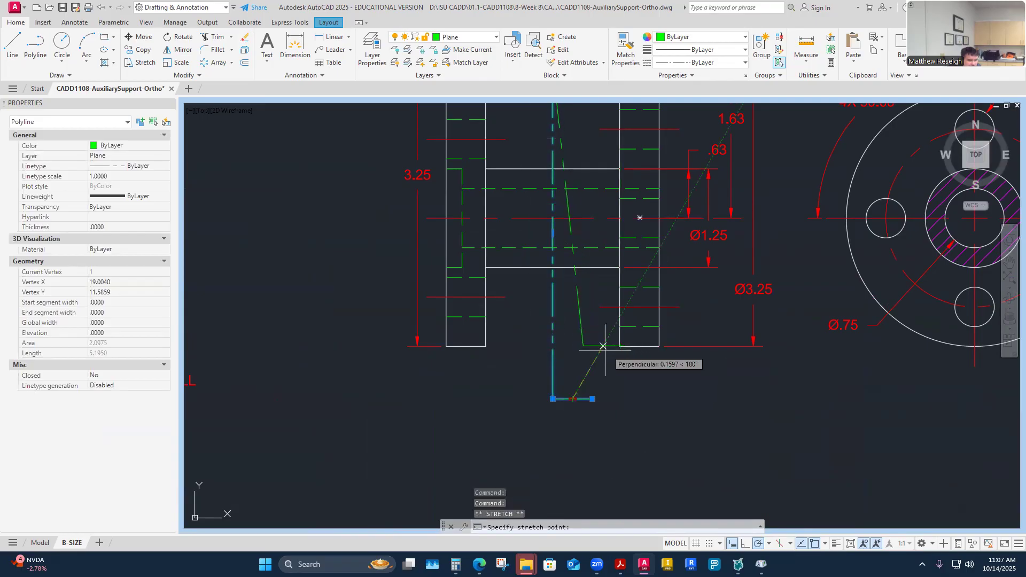
{"action": "left_click", "coordinate": [572, 357]}
{"action": "mouse_move", "coordinate": [572, 357]}
{"action": "key", "text": "Escape"}
{"action": "key", "text": "Escape"}
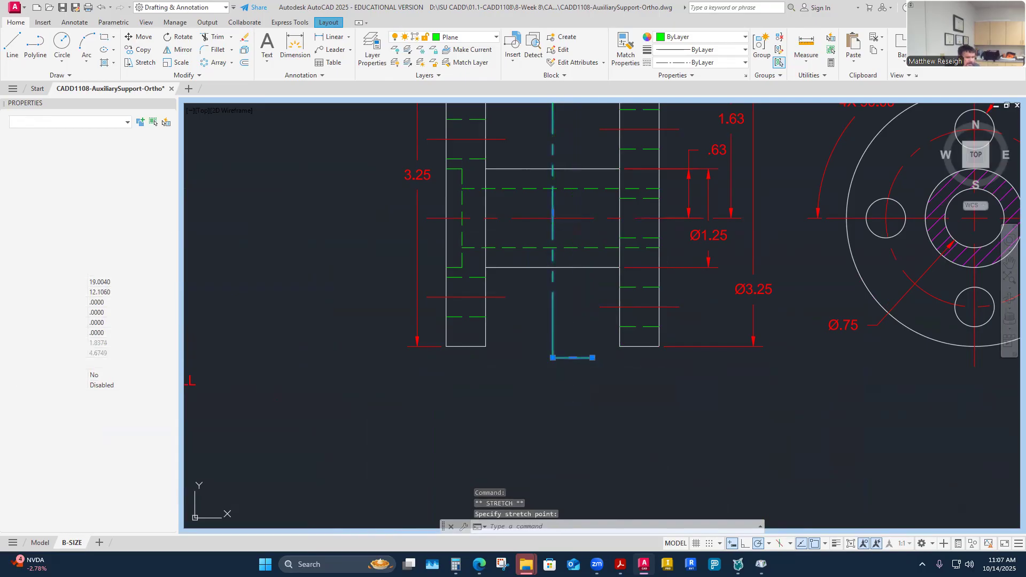
{"action": "left_click", "coordinate": [811, 64]}
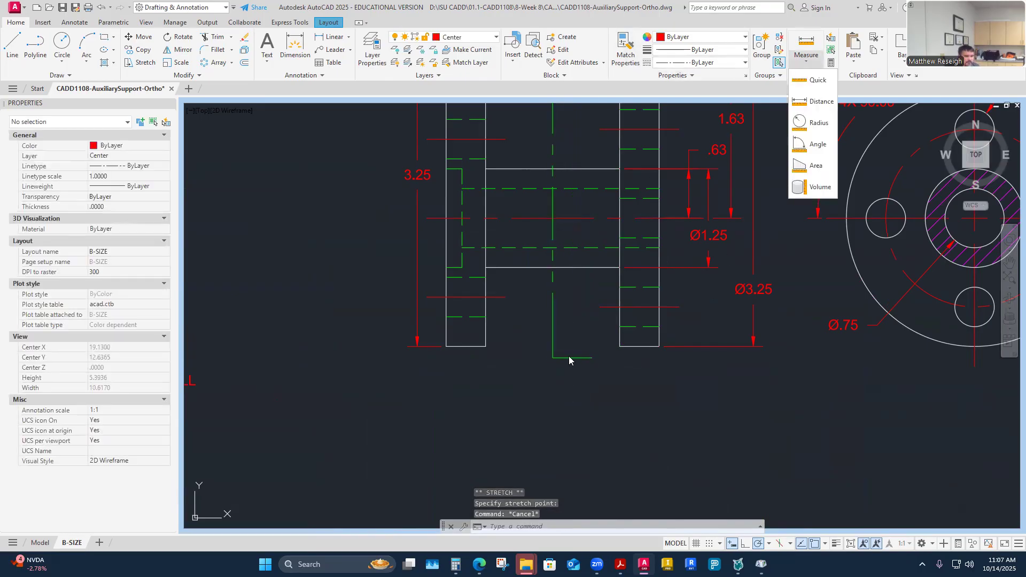
{"action": "left_click", "coordinate": [696, 296]}
- Raise the 2.70 and 2.20 dimensions above the side view to open up more space between them and the cutting-plane line
{"action": "scroll", "coordinate": [653, 369], "scroll_direction": "down", "scroll_amount": 2}
{"action": "scroll", "coordinate": [650, 249], "scroll_direction": "up", "scroll_amount": 1}
{"action": "scroll", "coordinate": [650, 250], "scroll_direction": "up", "scroll_amount": 2}
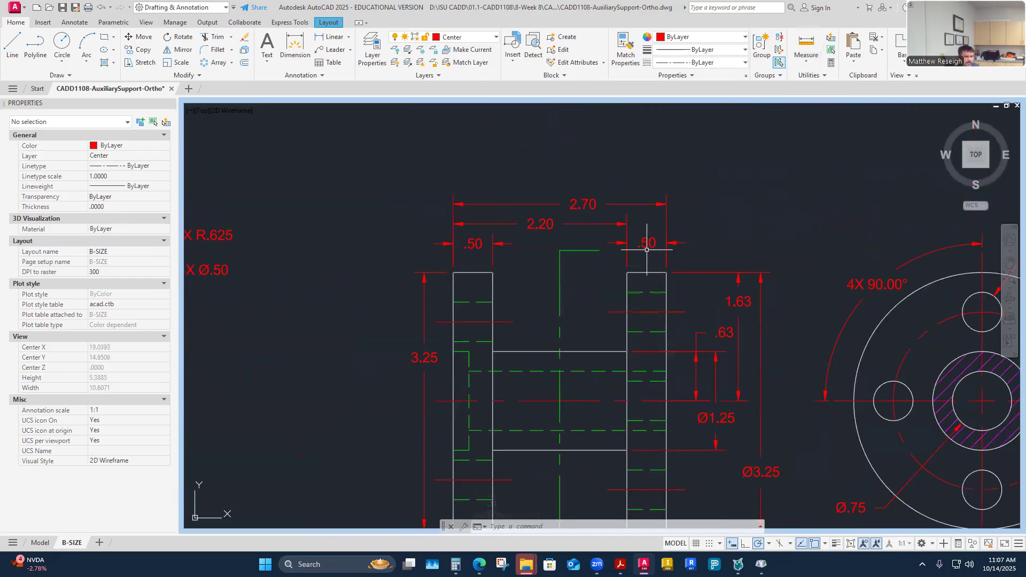
{"action": "left_click", "coordinate": [584, 209]}
{"action": "left_click", "coordinate": [584, 204]}
{"action": "left_click", "coordinate": [583, 172]}
{"action": "key", "text": "Escape"}
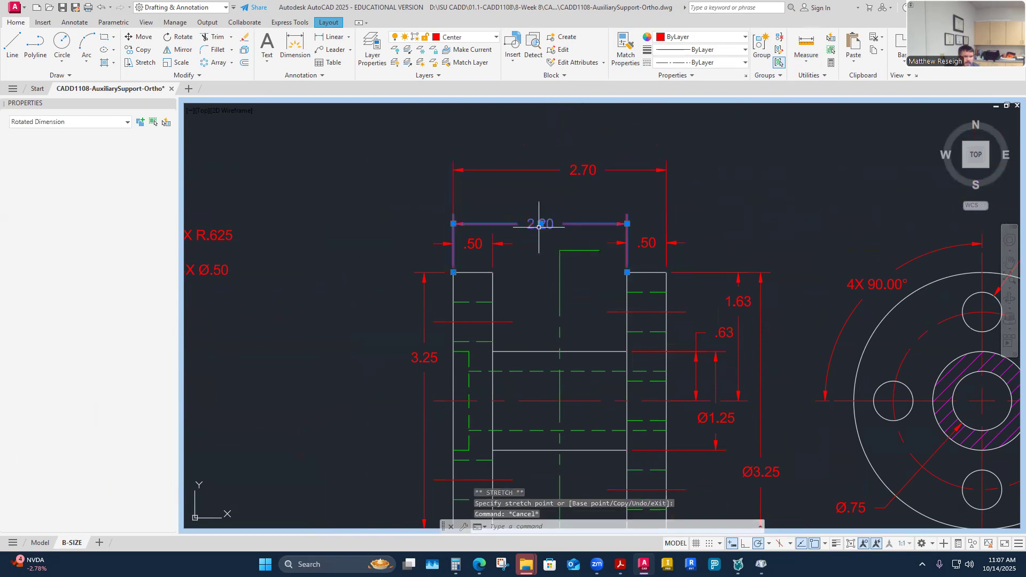
{"action": "left_click", "coordinate": [542, 224]}
{"action": "left_click", "coordinate": [540, 223]}
{"action": "left_click", "coordinate": [540, 197]}
{"action": "key", "text": "Escape"}
- Raise both .50 flange-thickness dimensions to sit just beneath the 2.20 dimension, clear of the cutting-plane line's upper segment
{"action": "left_click", "coordinate": [649, 241]}
{"action": "left_click", "coordinate": [646, 244]}
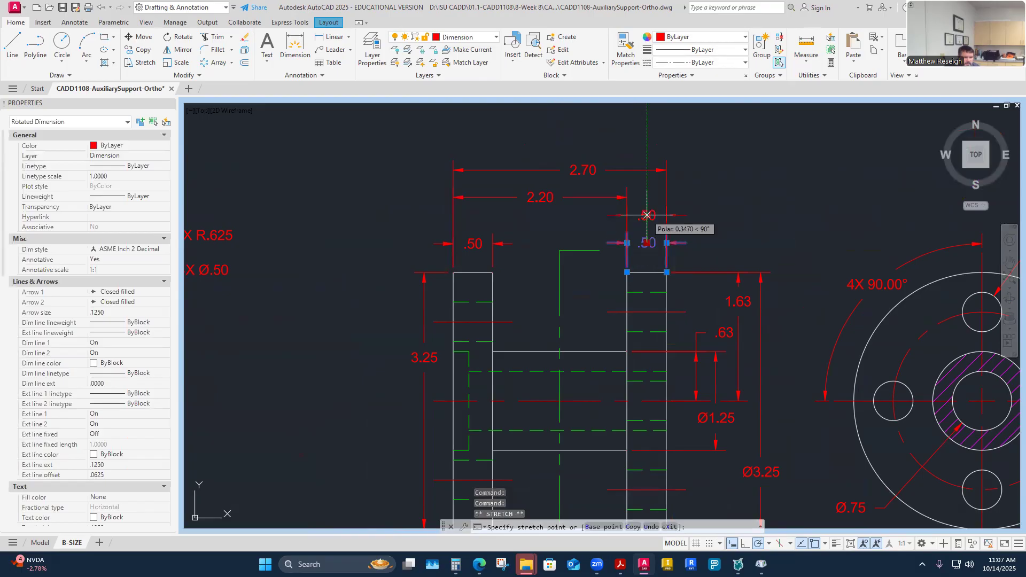
{"action": "left_click", "coordinate": [647, 215]}
{"action": "key", "text": "Escape"}
{"action": "left_click", "coordinate": [475, 244]}
{"action": "left_click", "coordinate": [476, 244]}
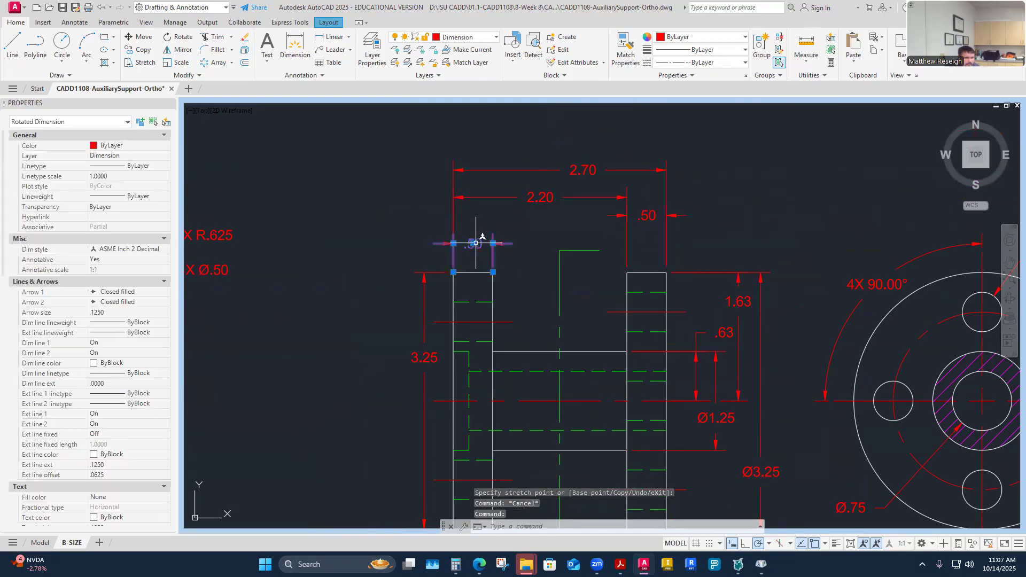
{"action": "left_click", "coordinate": [474, 220]}
{"action": "key", "text": "Escape"}
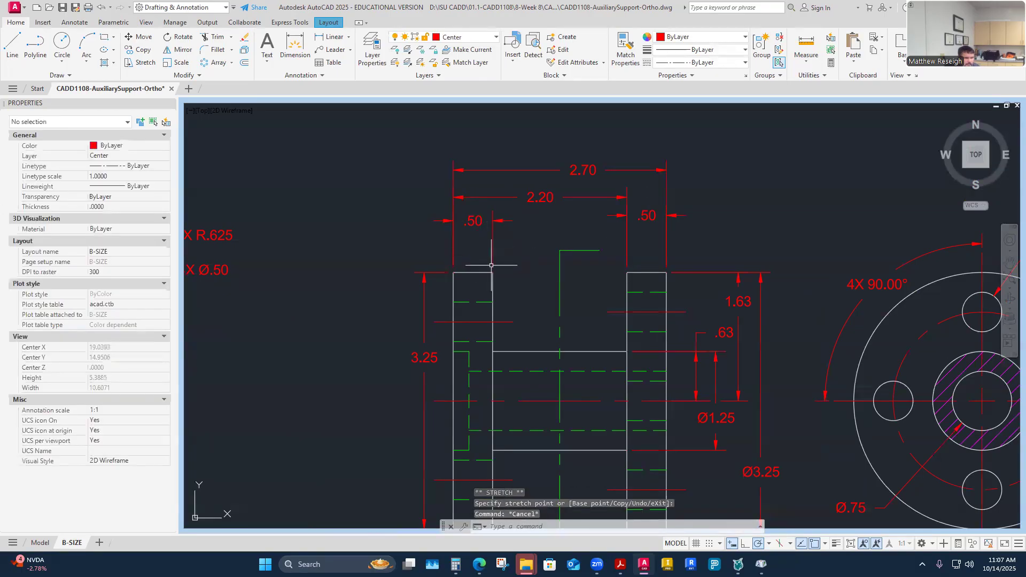
- Insert the Cutting Plane Arrow block at the open end of the cutting-plane line's upper segment, with scale 1 and rotation 0
{"action": "scroll", "coordinate": [635, 261], "scroll_direction": "up", "scroll_amount": 2}
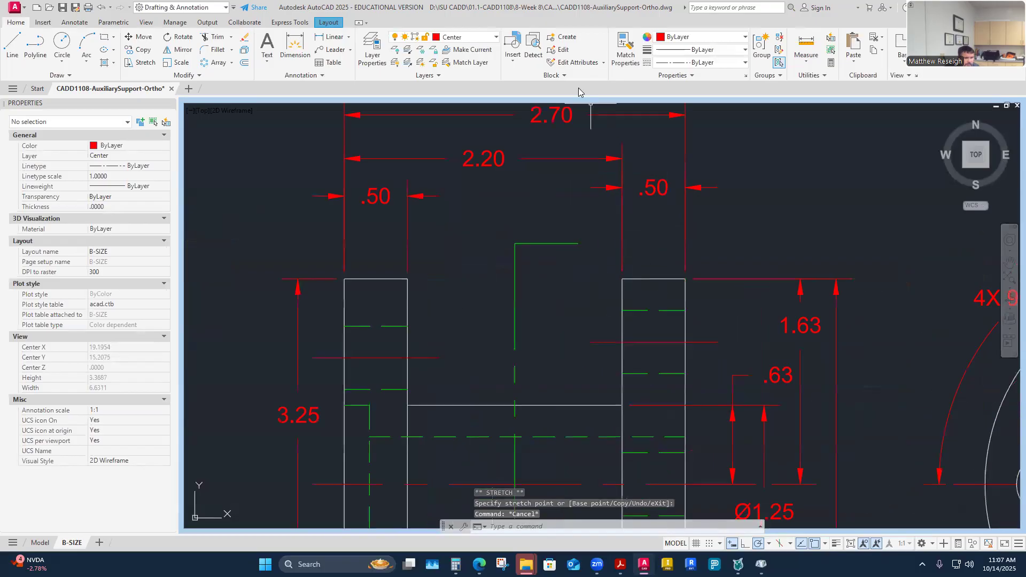
{"action": "left_click", "coordinate": [510, 65]}
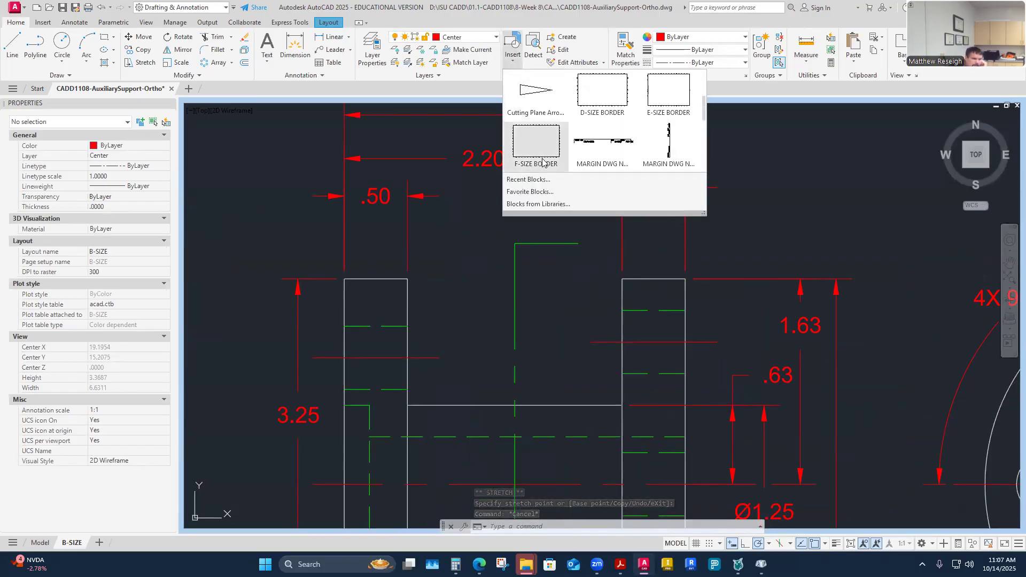
{"action": "left_click", "coordinate": [546, 105]}
{"action": "left_click", "coordinate": [579, 243]}
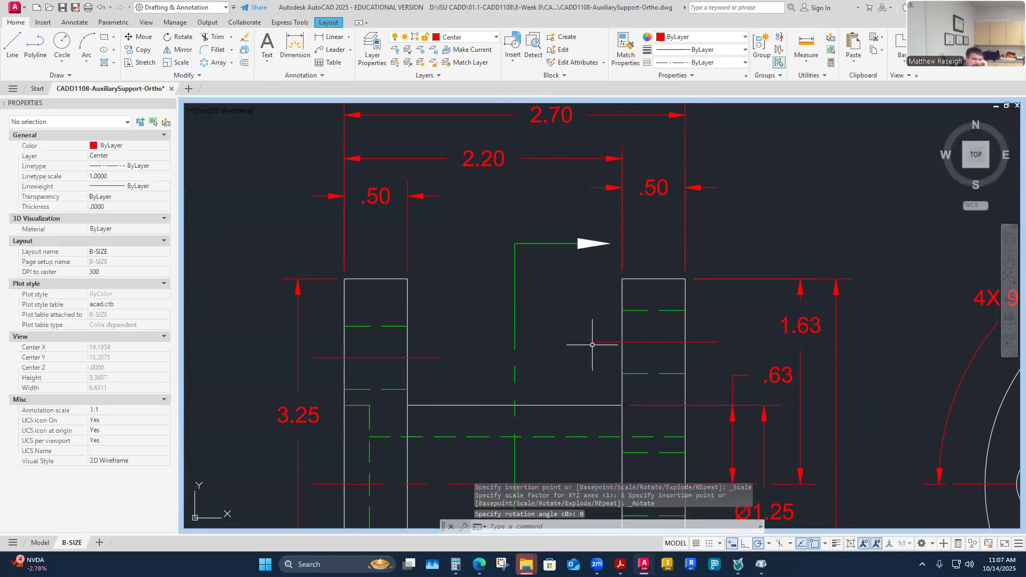
- Insert a second Cutting Plane Arrow block at the open end of the cutting-plane line's lower segment
{"action": "scroll", "coordinate": [568, 282], "scroll_direction": "down", "scroll_amount": 3}
{"action": "scroll", "coordinate": [548, 374], "scroll_direction": "up", "scroll_amount": 2}
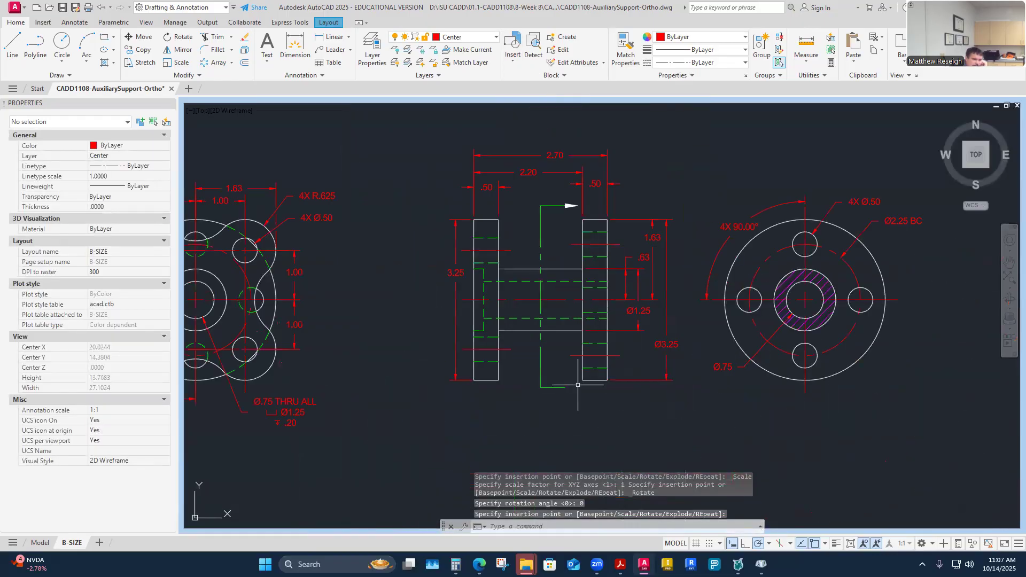
{"action": "left_click", "coordinate": [511, 64]}
{"action": "left_click", "coordinate": [546, 106]}
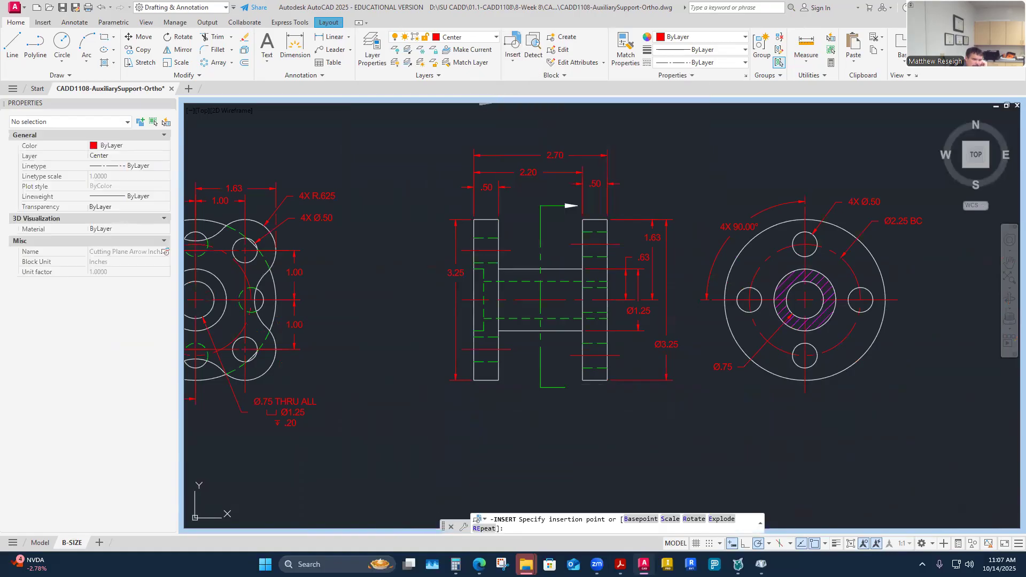
{"action": "scroll", "coordinate": [583, 428], "scroll_direction": "up", "scroll_amount": 4}
{"action": "left_click", "coordinate": [543, 321]}
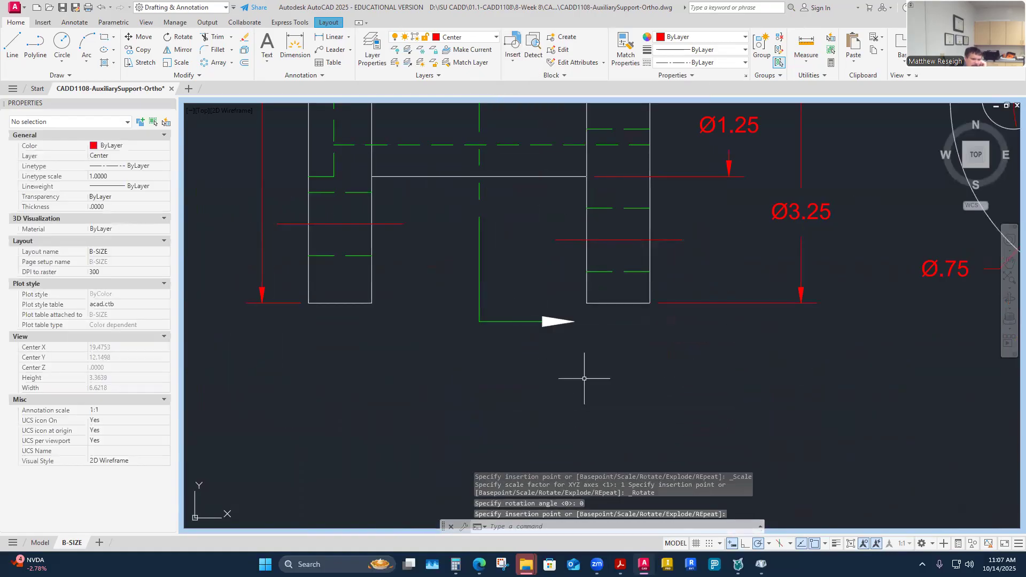
{"action": "key", "text": "Escape"}
{"action": "key", "text": "Escape"}
- Lower the cutting-plane line's bottom horizontal segment slightly to about Y 12.013, farther from the flanges
{"action": "scroll", "coordinate": [561, 377], "scroll_direction": "down", "scroll_amount": 5}
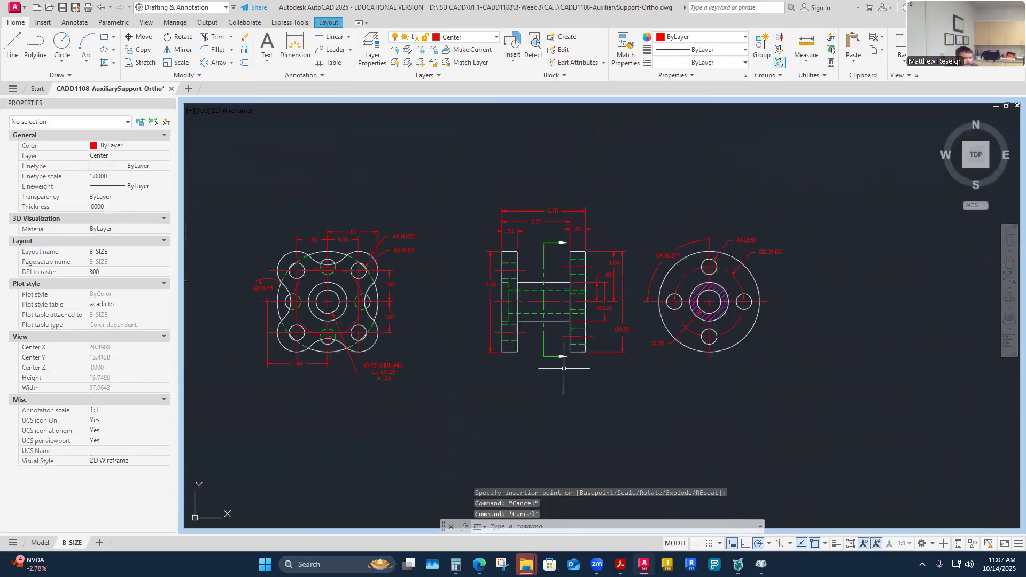
{"action": "scroll", "coordinate": [610, 278], "scroll_direction": "up", "scroll_amount": 2}
{"action": "scroll", "coordinate": [528, 231], "scroll_direction": "down", "scroll_amount": 2}
{"action": "scroll", "coordinate": [470, 411], "scroll_direction": "up", "scroll_amount": 2}
{"action": "left_click", "coordinate": [485, 402]}
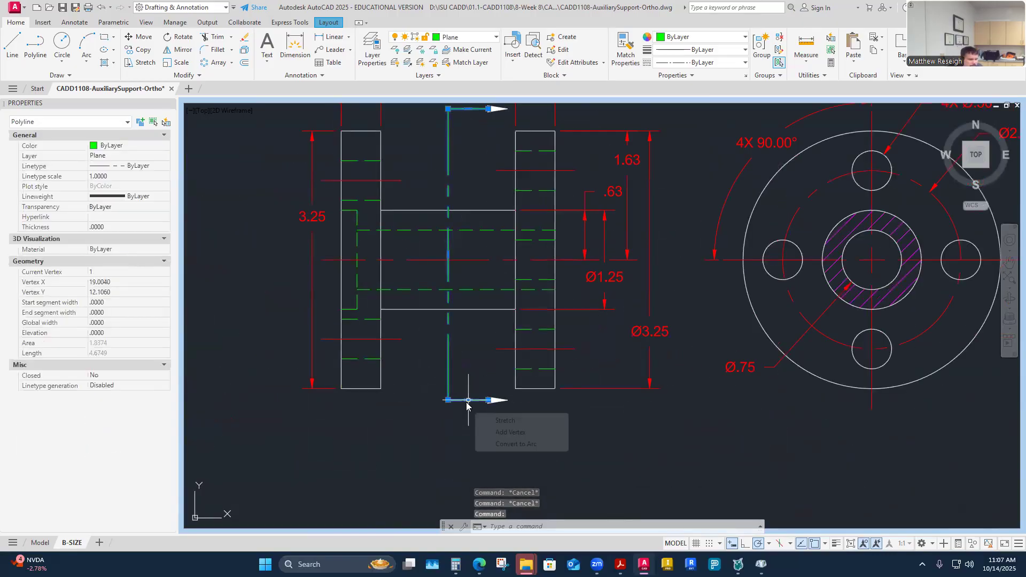
{"action": "left_click", "coordinate": [468, 400]}
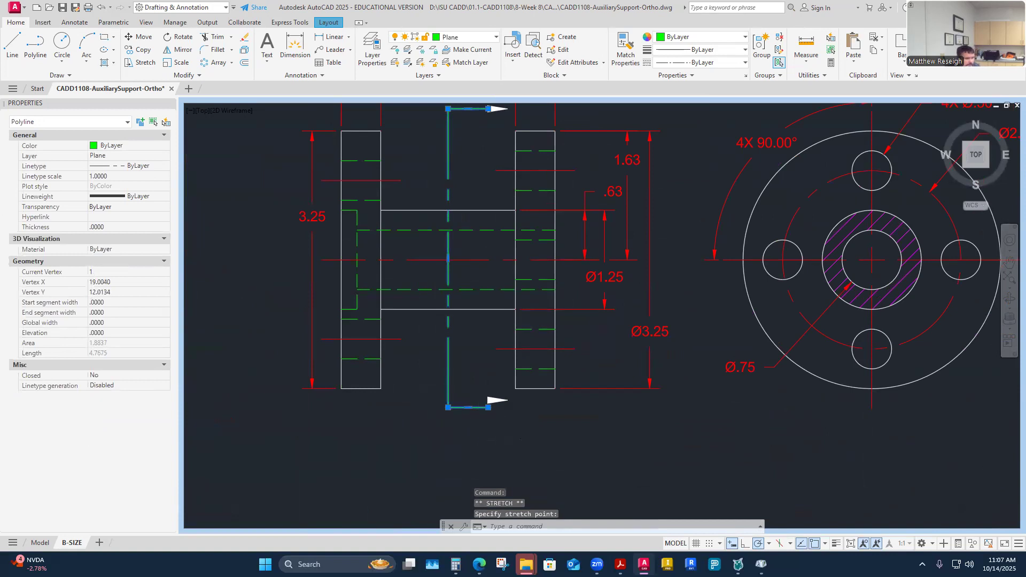
{"action": "scroll", "coordinate": [496, 416], "scroll_direction": "up", "scroll_amount": 4}
{"action": "key", "text": "Escape"}
{"action": "key", "text": "Escape"}
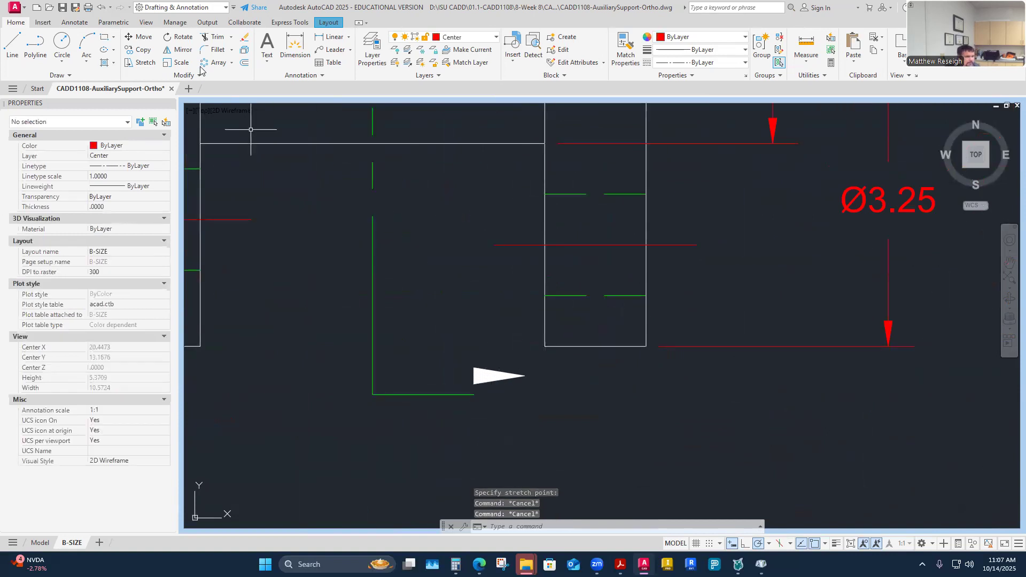
- Move the lower cutting-plane arrow straight down so its base meets the end of the lowered bottom segment
{"action": "left_click", "coordinate": [140, 37]}
{"action": "left_click", "coordinate": [483, 368]}
{"action": "left_click", "coordinate": [494, 384]}
{"action": "left_click", "coordinate": [479, 379]}
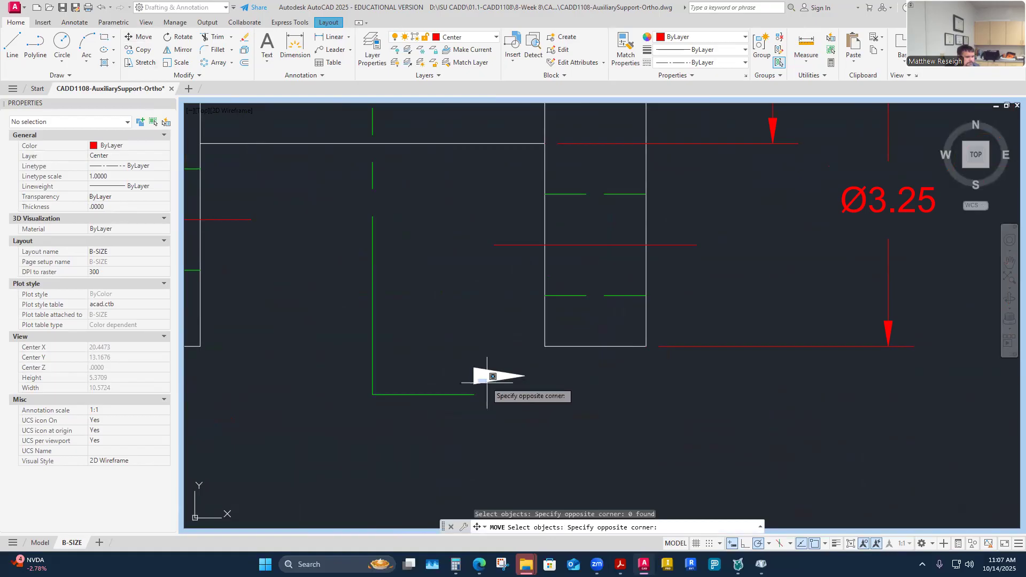
{"action": "left_click", "coordinate": [519, 411]}
{"action": "left_click_drag", "start_coordinate": [532, 363], "coordinate": [488, 402]}
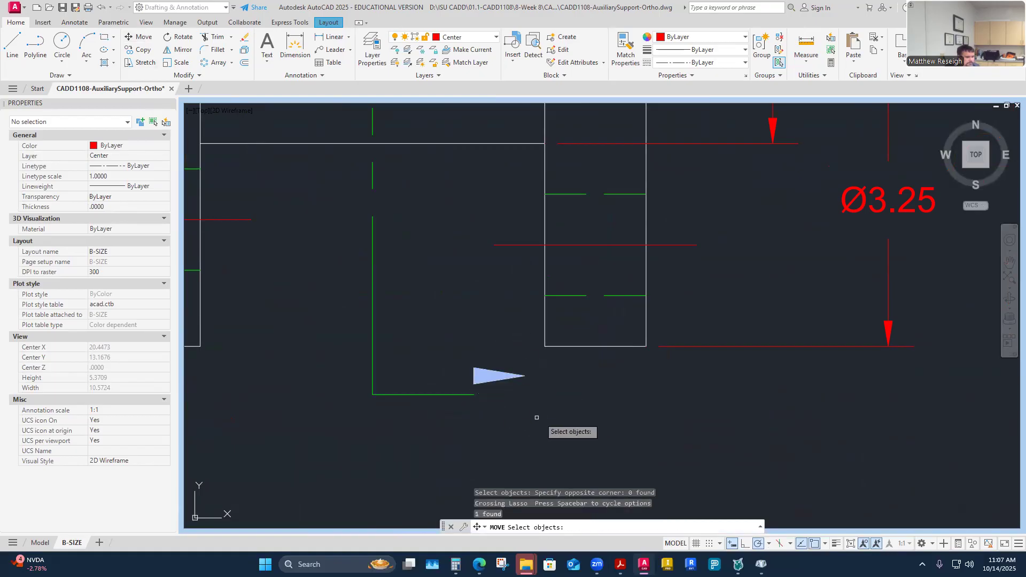
{"action": "key", "text": "Return"}
{"action": "left_click", "coordinate": [475, 376]}
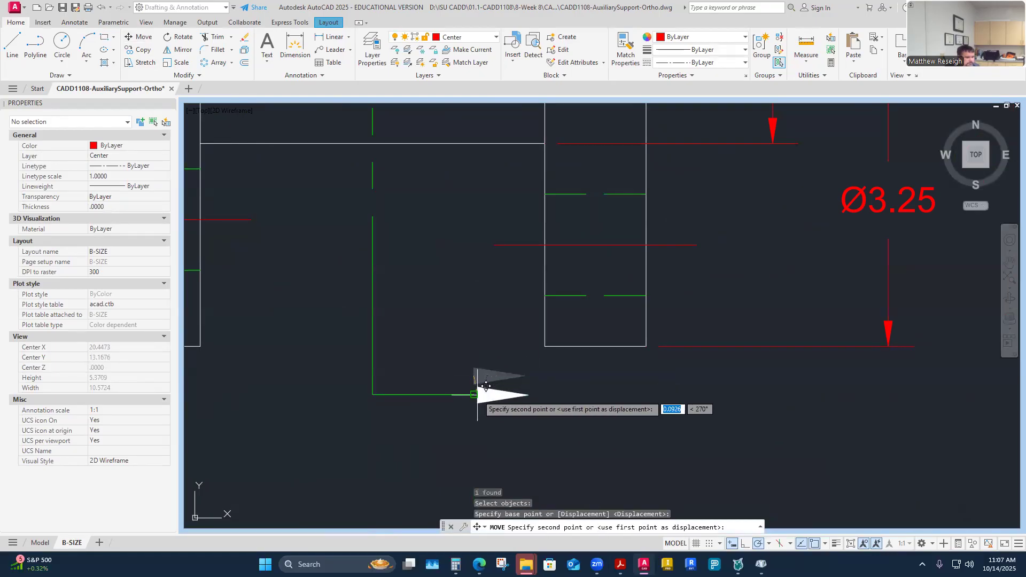
{"action": "key", "text": "Escape"}
{"action": "scroll", "coordinate": [520, 409], "scroll_direction": "down", "scroll_amount": 4}
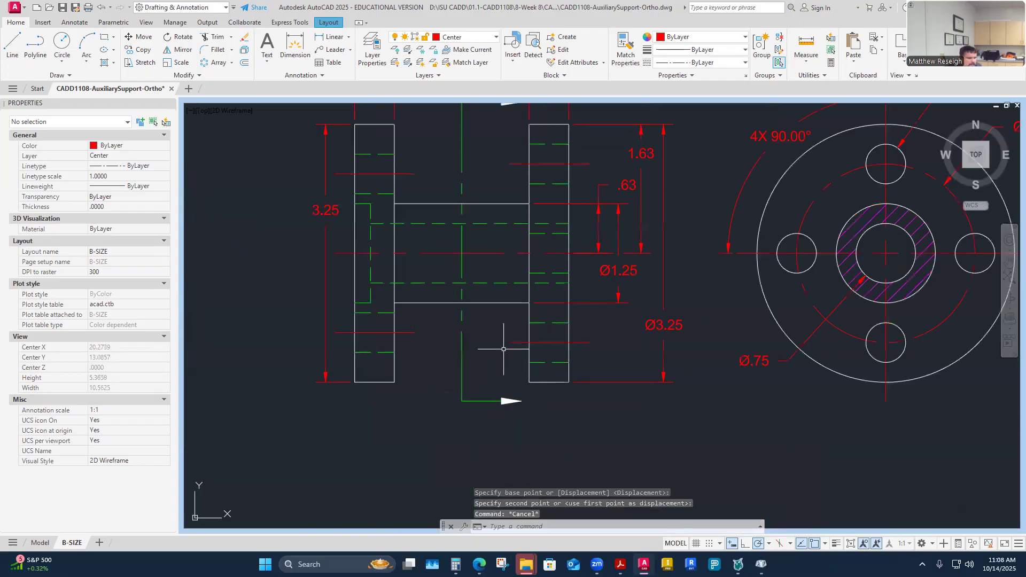
{"action": "scroll", "coordinate": [503, 349], "scroll_direction": "down", "scroll_amount": 3}
{"action": "scroll", "coordinate": [534, 224], "scroll_direction": "up", "scroll_amount": 7}
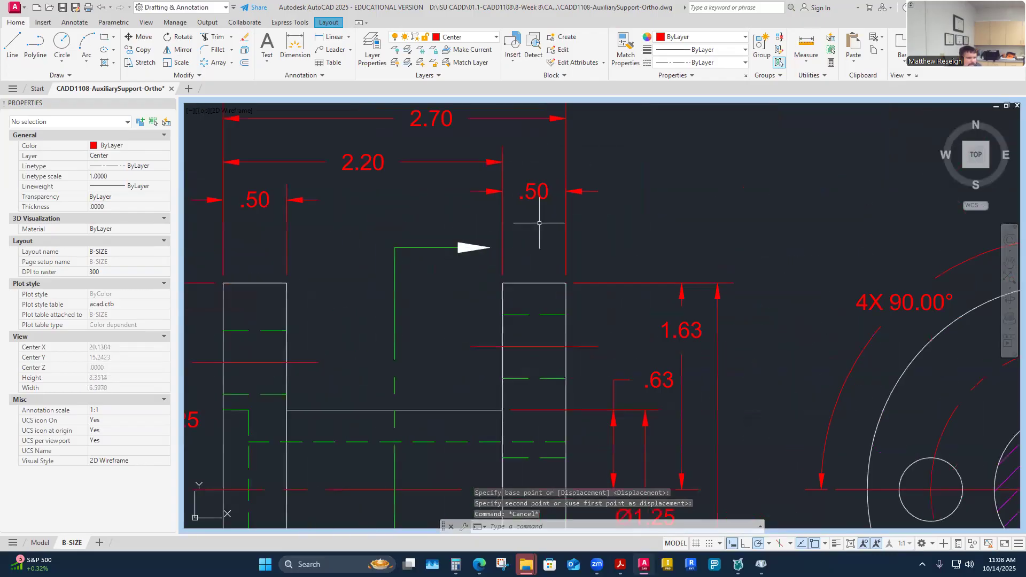
- Move the left flange's .50 thickness dimension so that its dimension line sits .375 above the flange's upper edge
{"action": "scroll", "coordinate": [569, 238], "scroll_direction": "down", "scroll_amount": 2}
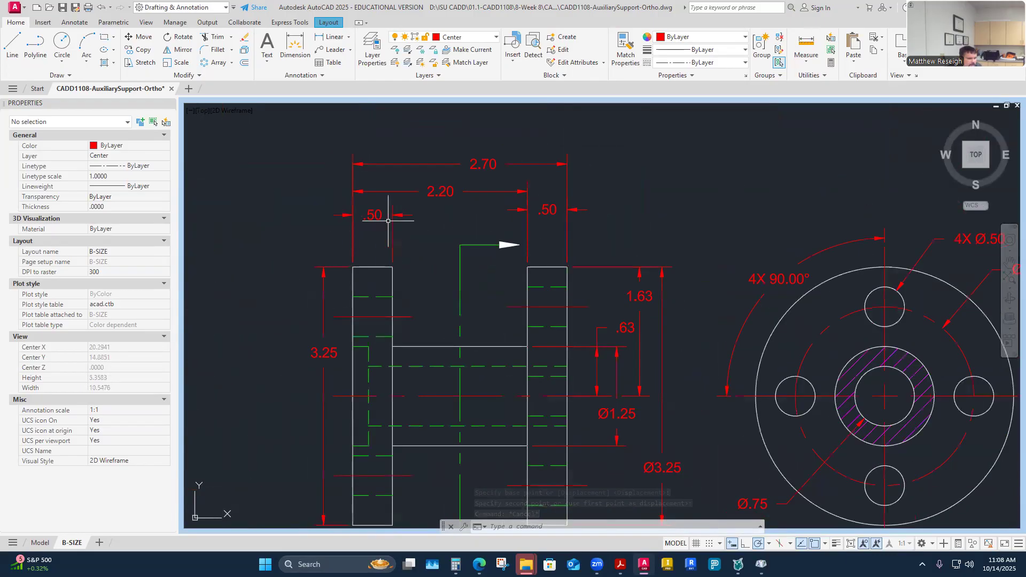
{"action": "left_click", "coordinate": [388, 216]}
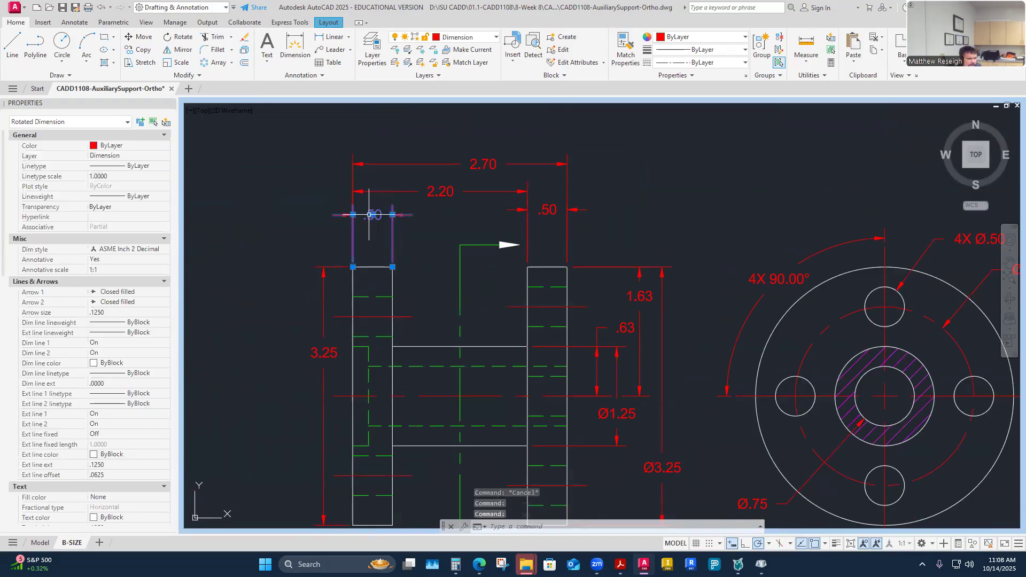
{"action": "left_click", "coordinate": [372, 214]}
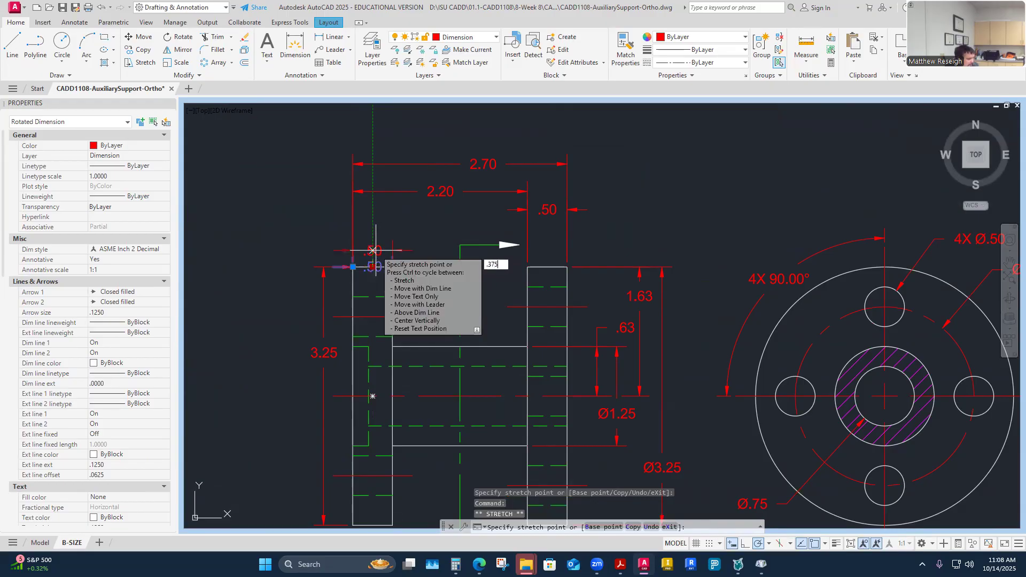
{"action": "key", "text": "Return"}
{"action": "key", "text": "Escape"}
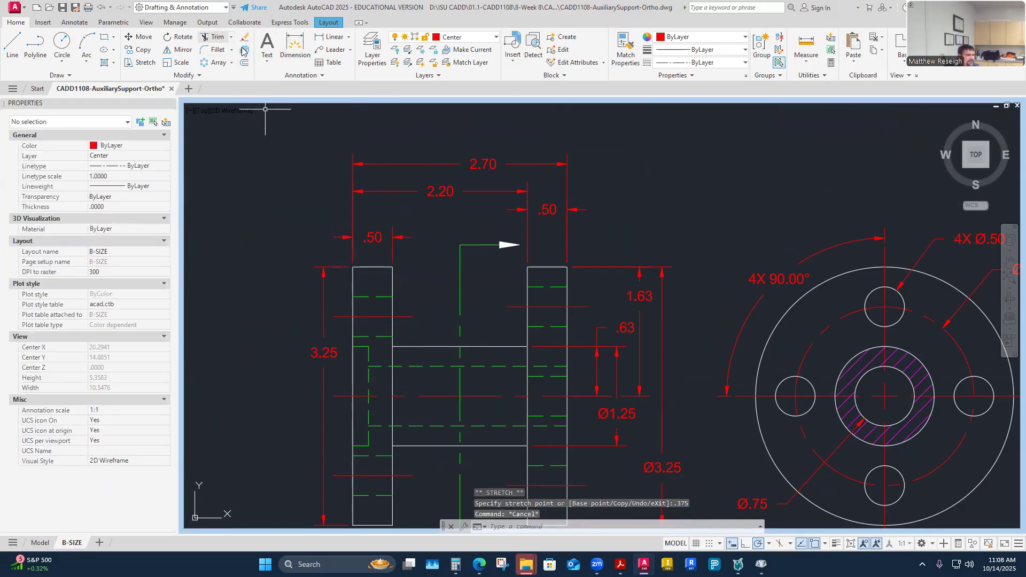
- Space the 2.20 and 2.70 dimensions evenly above the left flange's .50 dimension with Adjust Space set to Auto
{"action": "left_click", "coordinate": [75, 22]}
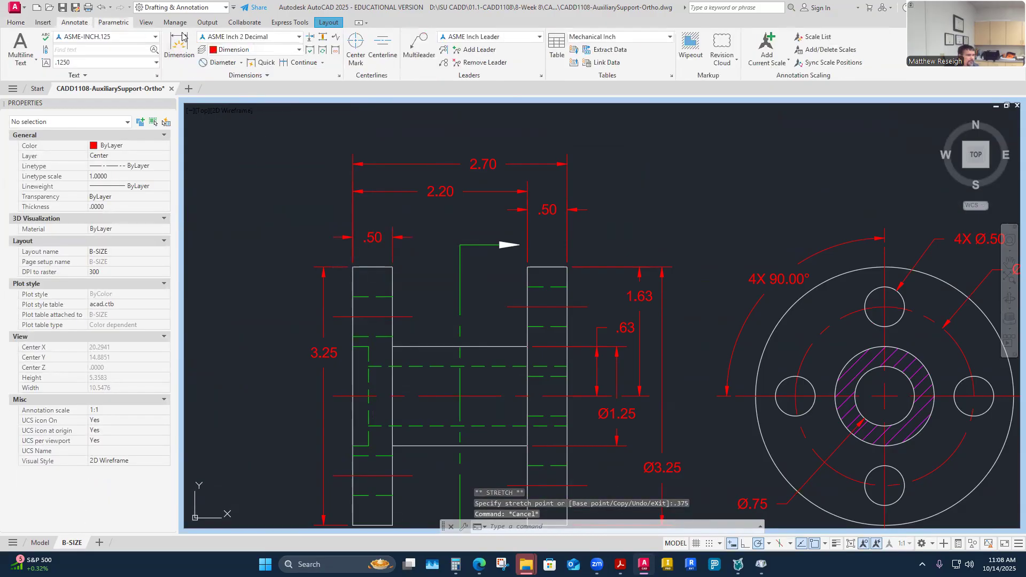
{"action": "left_click", "coordinate": [323, 36]}
{"action": "left_click", "coordinate": [373, 237]}
{"action": "left_click", "coordinate": [452, 191]}
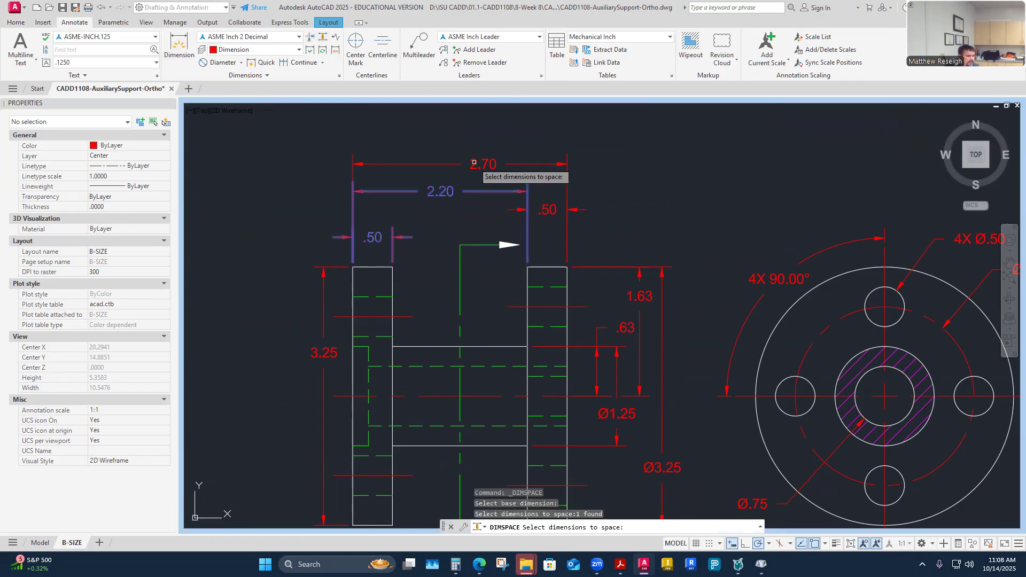
{"action": "left_click", "coordinate": [473, 162]}
{"action": "key", "text": "Return"}
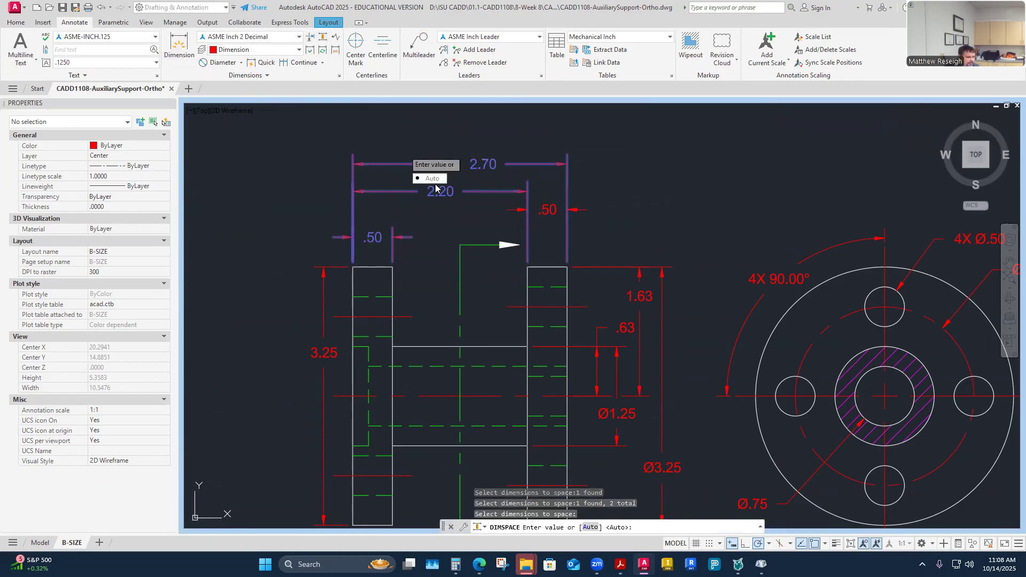
{"action": "type", "text": "A"}
{"action": "key", "text": "Return"}
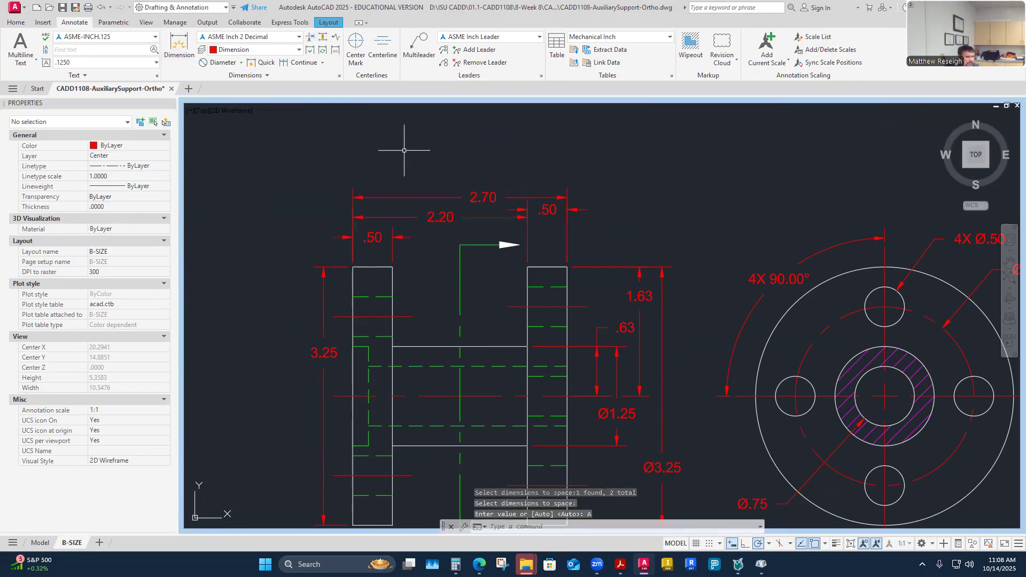
- Align the right flange's .50 dimension with the dimension line of the 2.20 dimension
{"action": "left_click", "coordinate": [551, 210]}
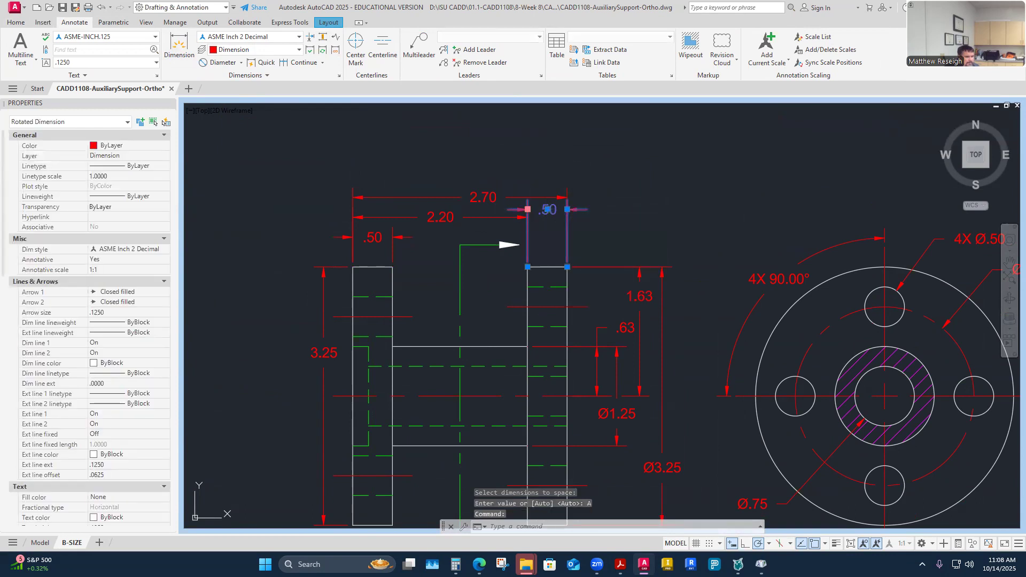
{"action": "left_click", "coordinate": [527, 209]}
{"action": "left_click", "coordinate": [528, 217]}
{"action": "key", "text": "Escape"}
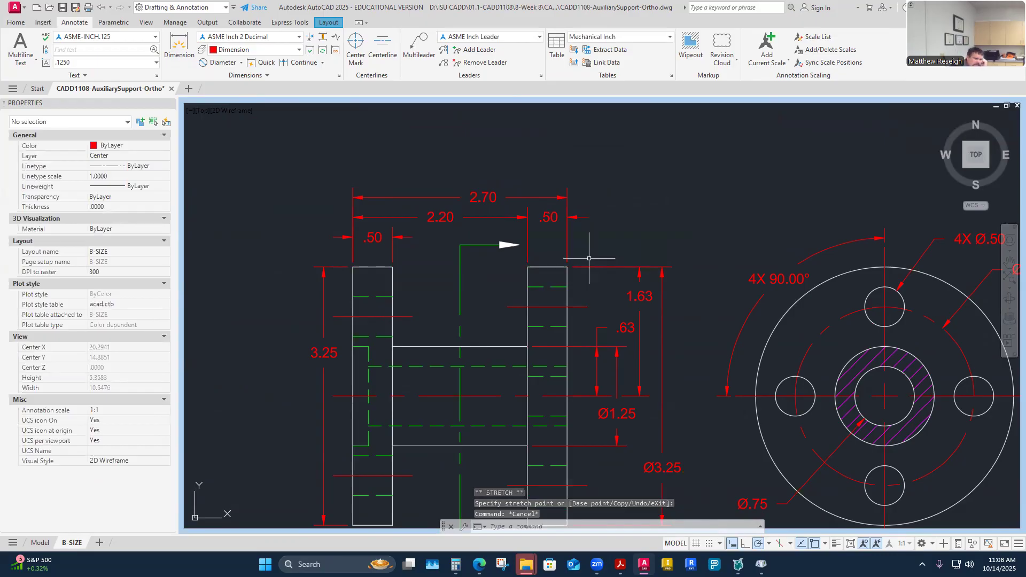
{"action": "scroll", "coordinate": [589, 258], "scroll_direction": "down", "scroll_amount": 5}
{"action": "scroll", "coordinate": [485, 364], "scroll_direction": "up", "scroll_amount": 3}
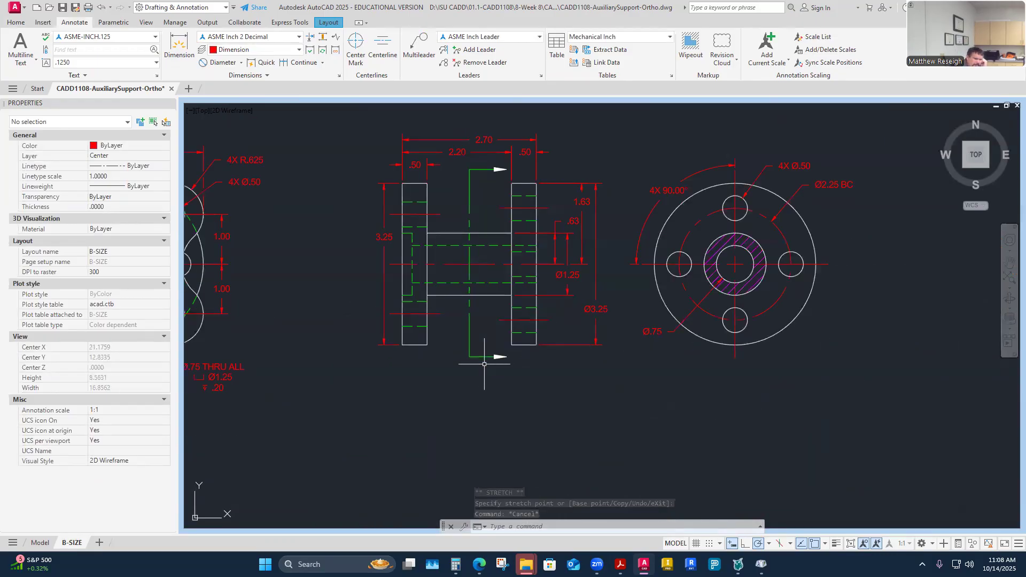
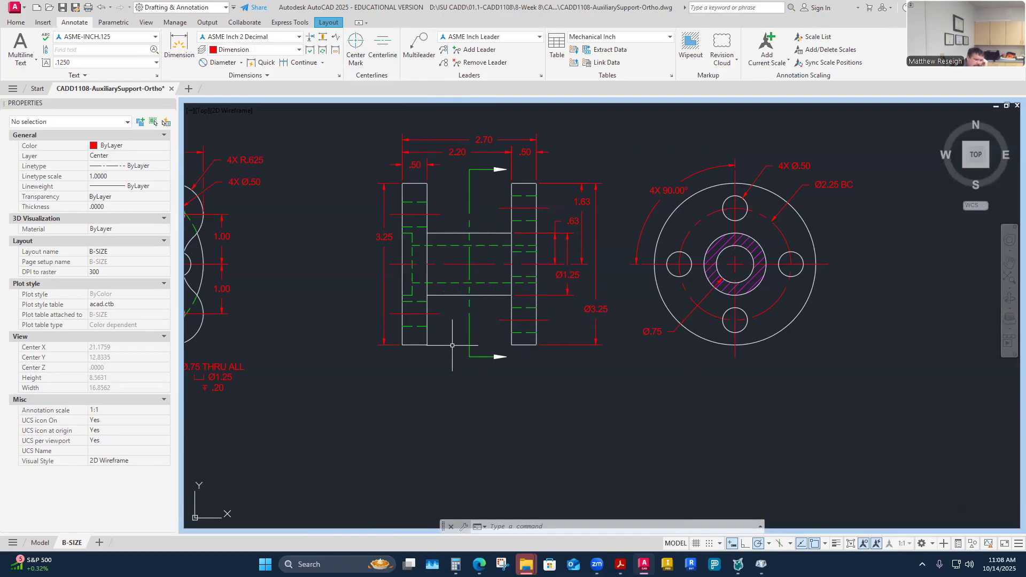
{"action": "left_click", "coordinate": [16, 22]}
{"action": "left_click", "coordinate": [495, 38]}
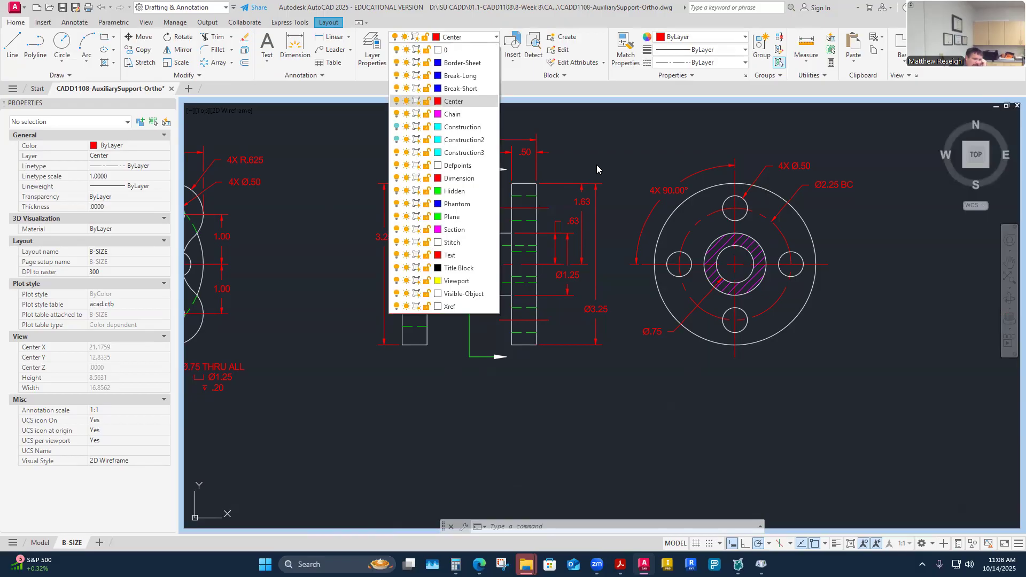
{"action": "key", "text": "Escape"}
{"action": "key", "text": "Escape"}
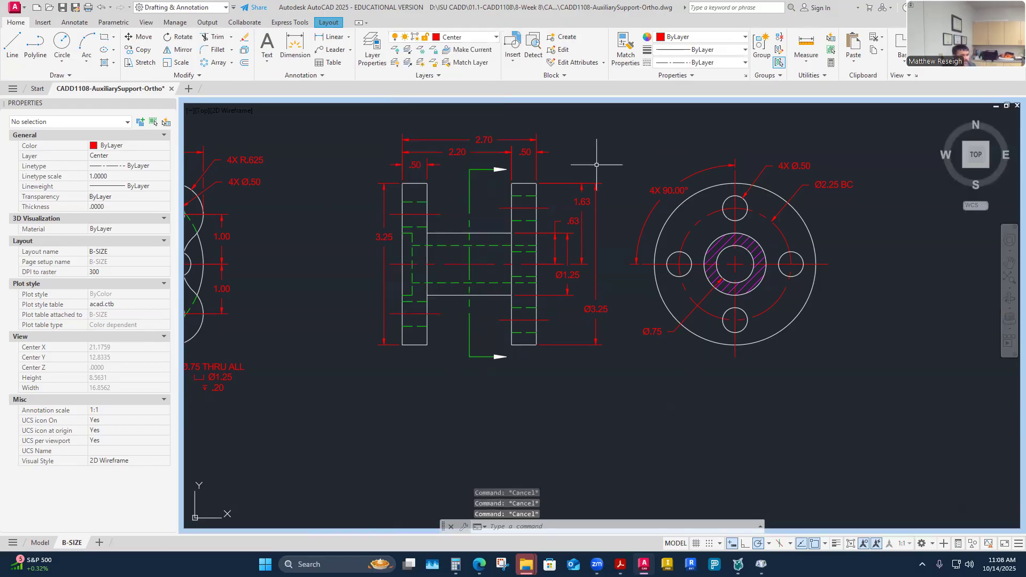
{"action": "left_click", "coordinate": [482, 140]}
{"action": "mouse_move", "coordinate": [484, 140]}
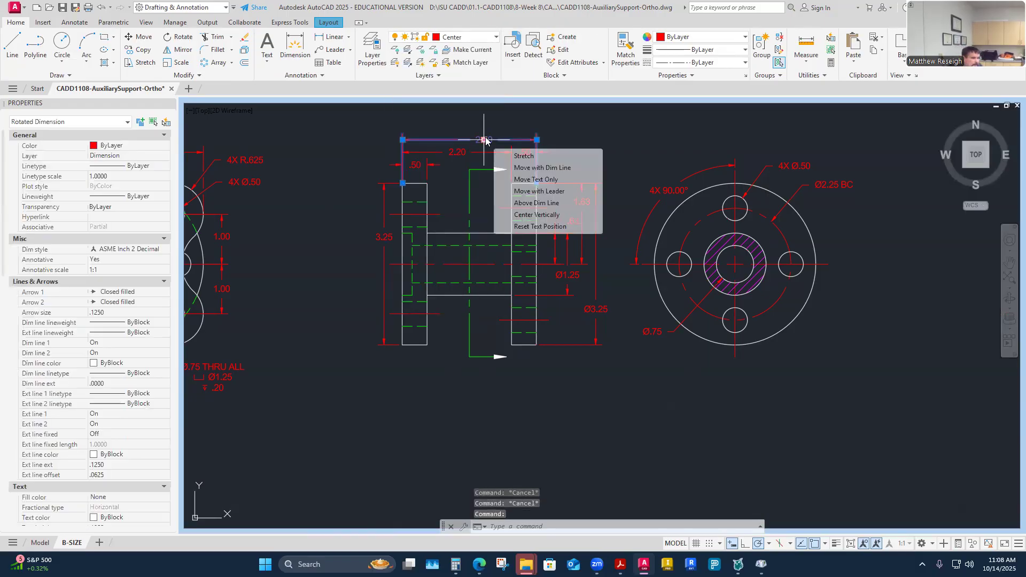
{"action": "key", "text": "Escape"}
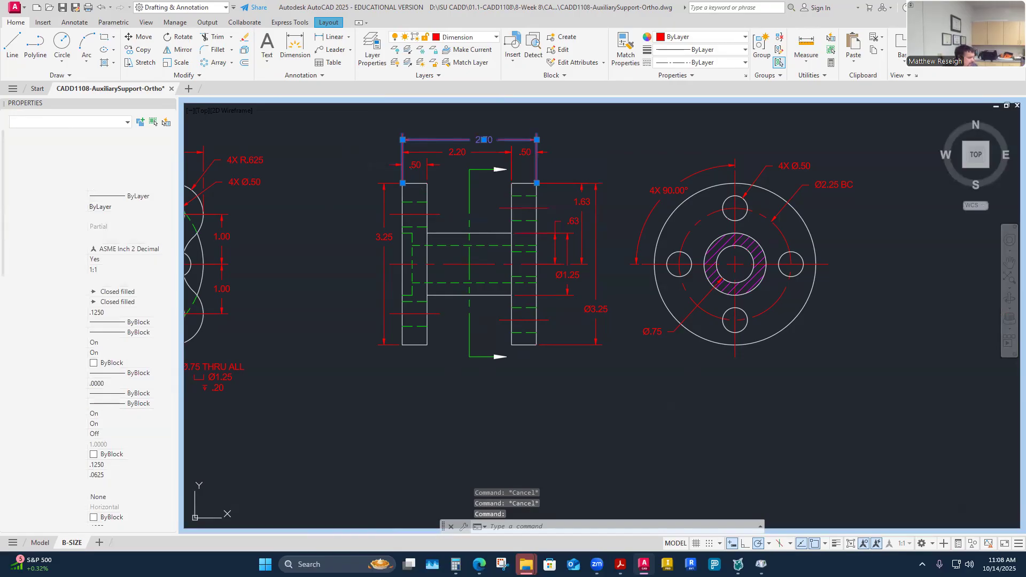
{"action": "key", "text": "F1"}
{"action": "left_click", "coordinate": [891, 127]}
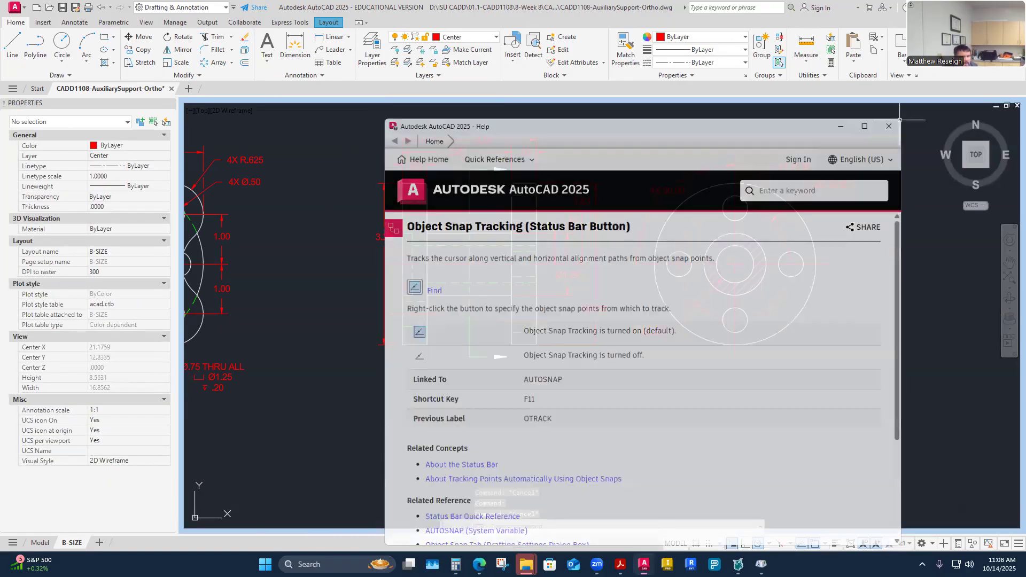
- Change the upper cutting-plane arrow block to the Visible-Object layer
{"action": "scroll", "coordinate": [480, 164], "scroll_direction": "up", "scroll_amount": 5}
{"action": "left_click", "coordinate": [521, 179]}
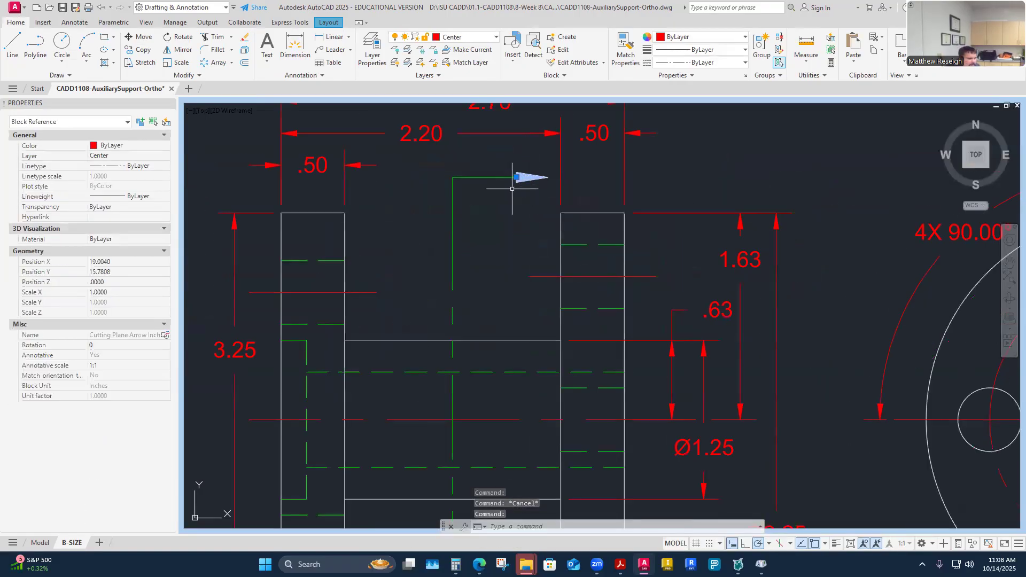
{"action": "left_click", "coordinate": [165, 156]}
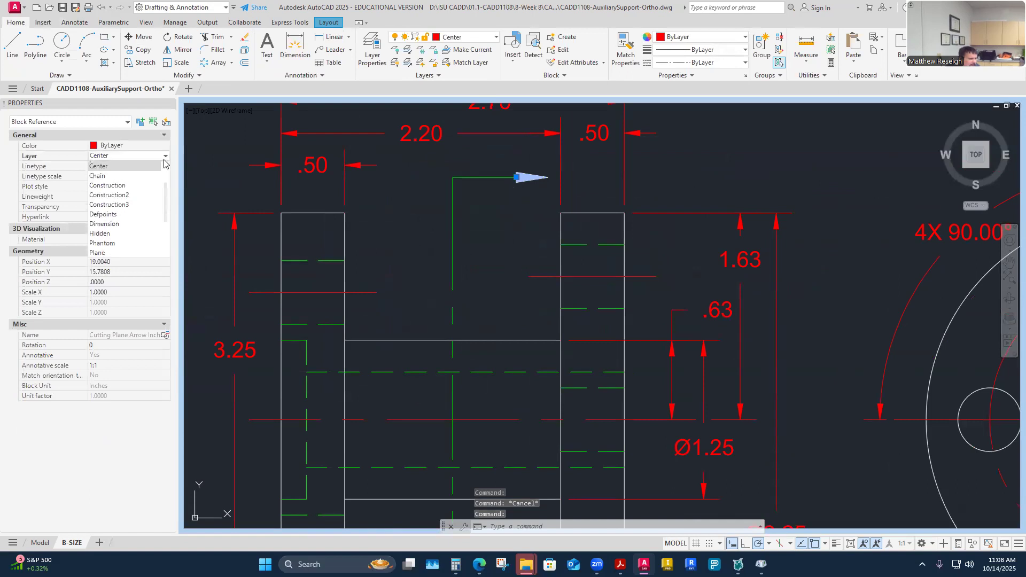
{"action": "scroll", "coordinate": [125, 214], "scroll_direction": "down", "scroll_amount": 3}
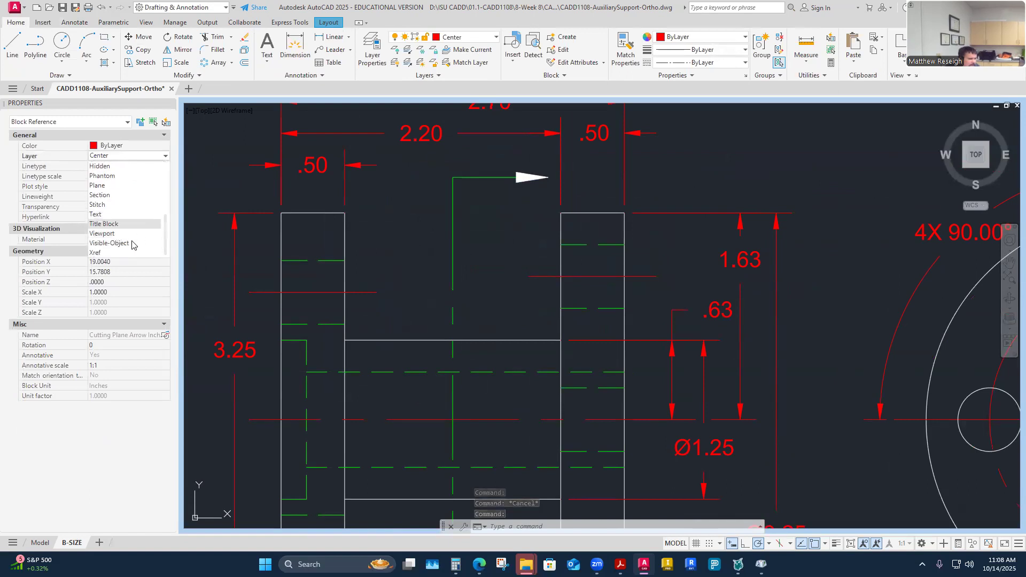
{"action": "left_click", "coordinate": [112, 244]}
{"action": "left_click", "coordinate": [422, 220]}
{"action": "key", "text": "Escape"}
{"action": "key", "text": "Escape"}
- Change the lower cutting-plane arrow block to the Visible-Object layer
{"action": "scroll", "coordinate": [436, 208], "scroll_direction": "down", "scroll_amount": 5}
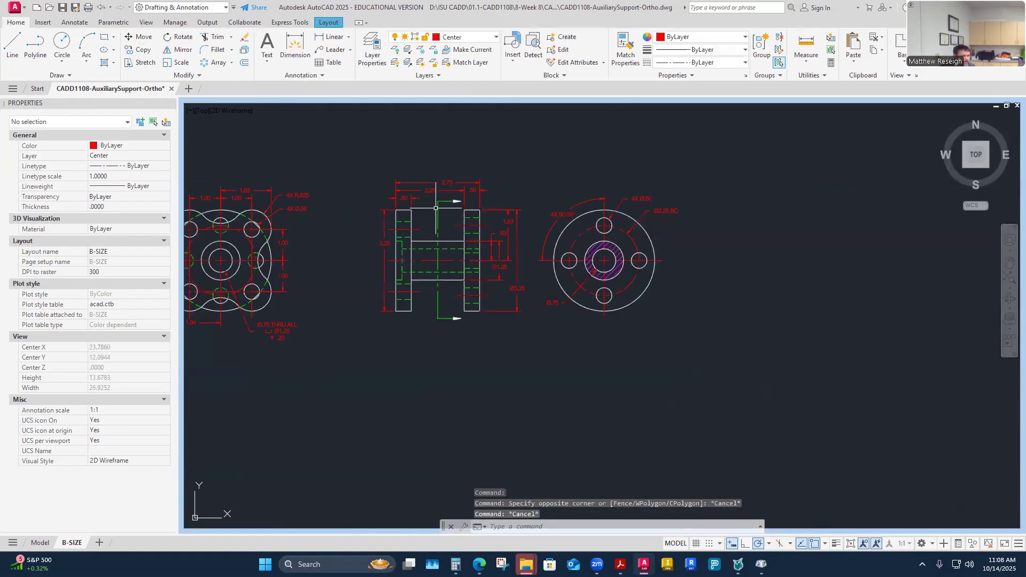
{"action": "scroll", "coordinate": [465, 335], "scroll_direction": "up", "scroll_amount": 2}
{"action": "left_click", "coordinate": [449, 319]}
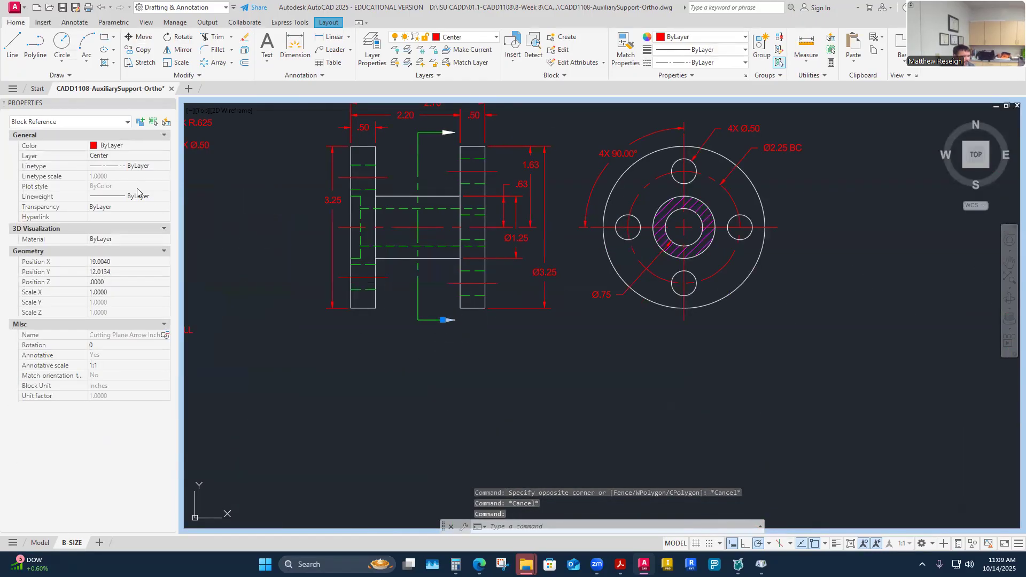
{"action": "left_click", "coordinate": [158, 156]}
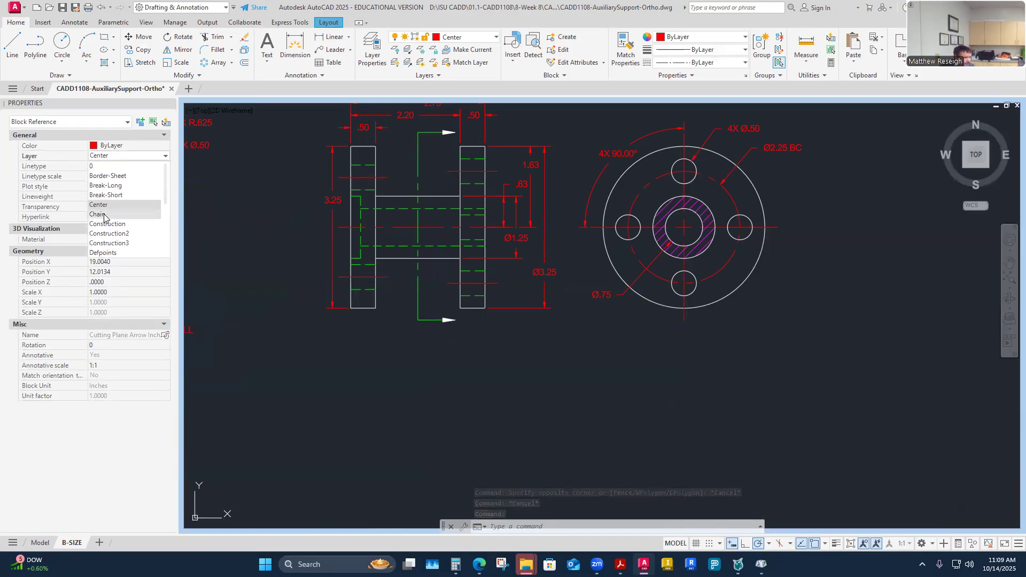
{"action": "scroll", "coordinate": [118, 214], "scroll_direction": "down", "scroll_amount": 5}
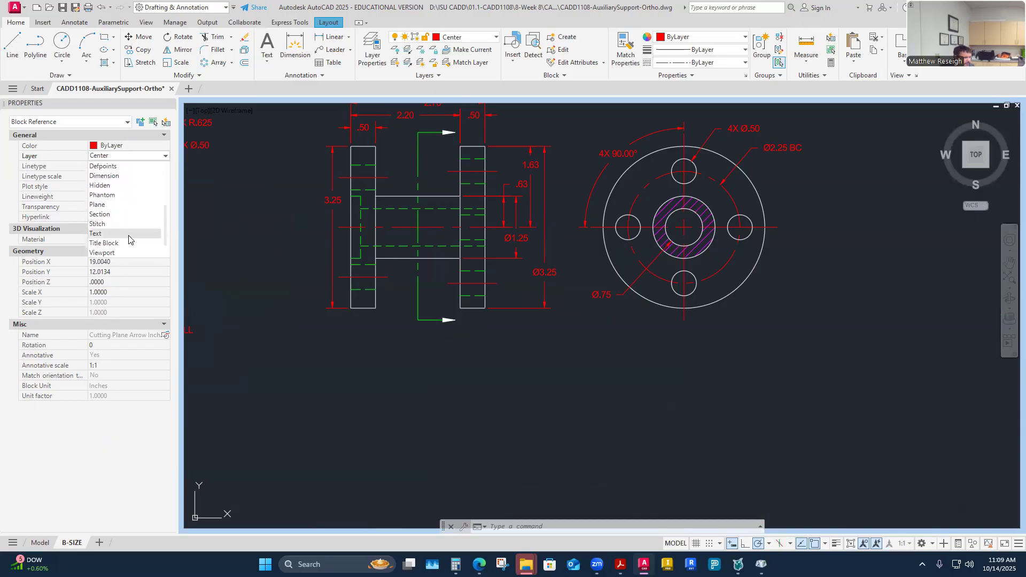
{"action": "left_click", "coordinate": [115, 243]}
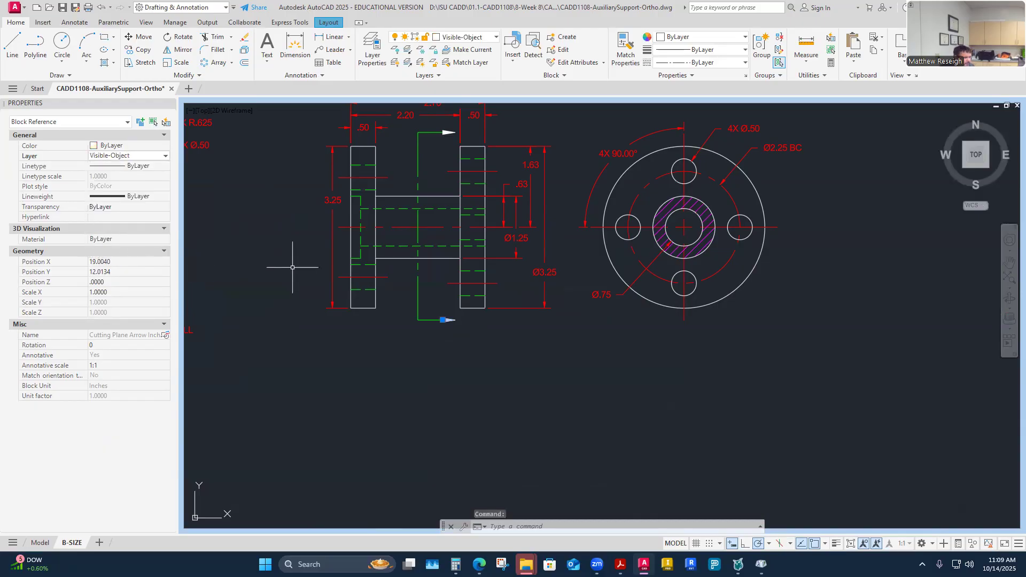
{"action": "left_click", "coordinate": [292, 267]}
{"action": "key", "text": "Escape"}
{"action": "key", "text": "Escape"}
{"action": "key", "text": "Escape"}
- Check the layers of the cutting-plane line, the section view's hatched area and the counterbore hole note
{"action": "left_click", "coordinate": [420, 293]}
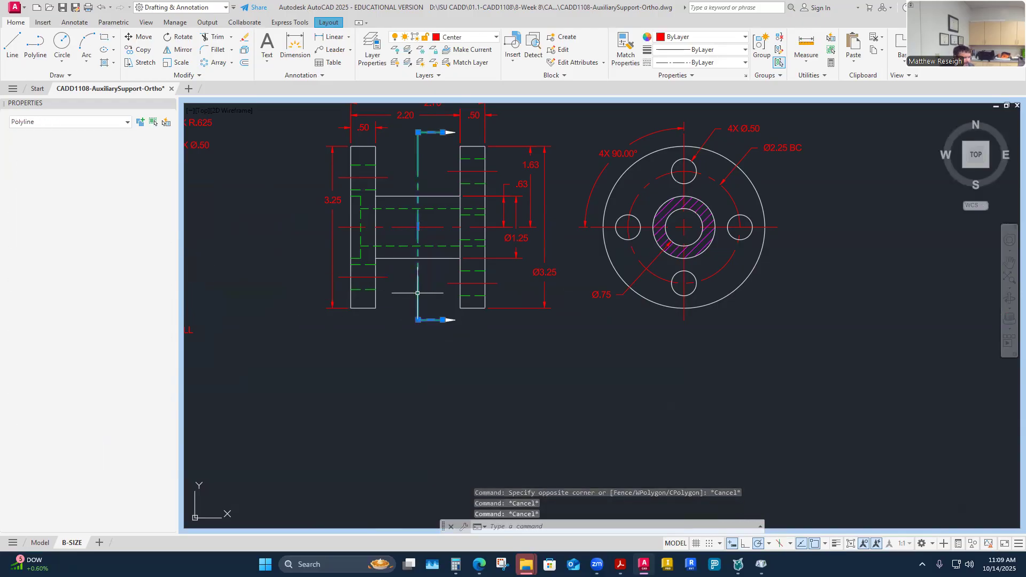
{"action": "key", "text": "Escape"}
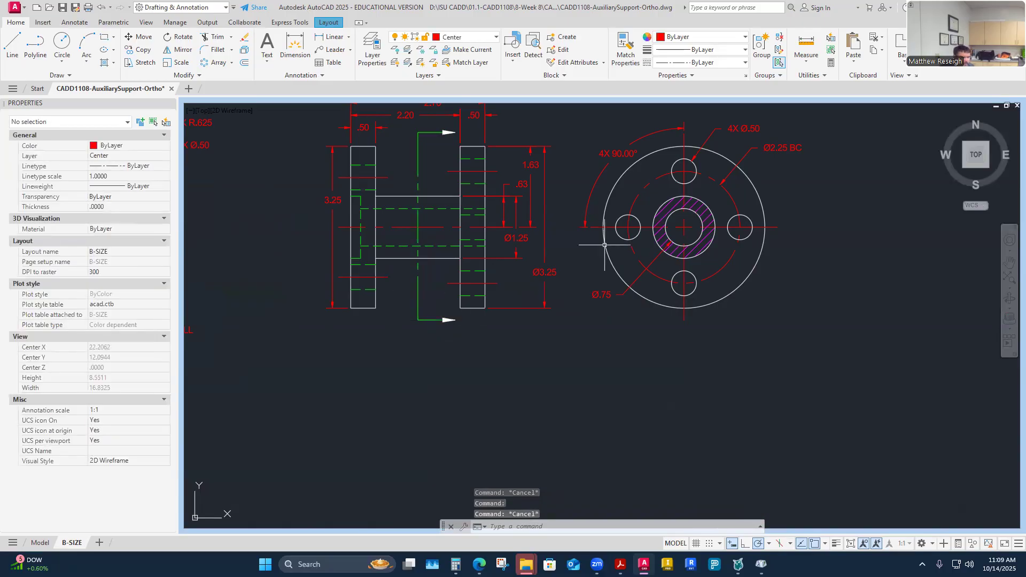
{"action": "left_click", "coordinate": [661, 239]}
{"action": "key", "text": "Escape"}
{"action": "key", "text": "Escape"}
{"action": "scroll", "coordinate": [584, 262], "scroll_direction": "down", "scroll_amount": 2}
{"action": "scroll", "coordinate": [585, 262], "scroll_direction": "down", "scroll_amount": 1}
{"action": "scroll", "coordinate": [511, 212], "scroll_direction": "up", "scroll_amount": 1}
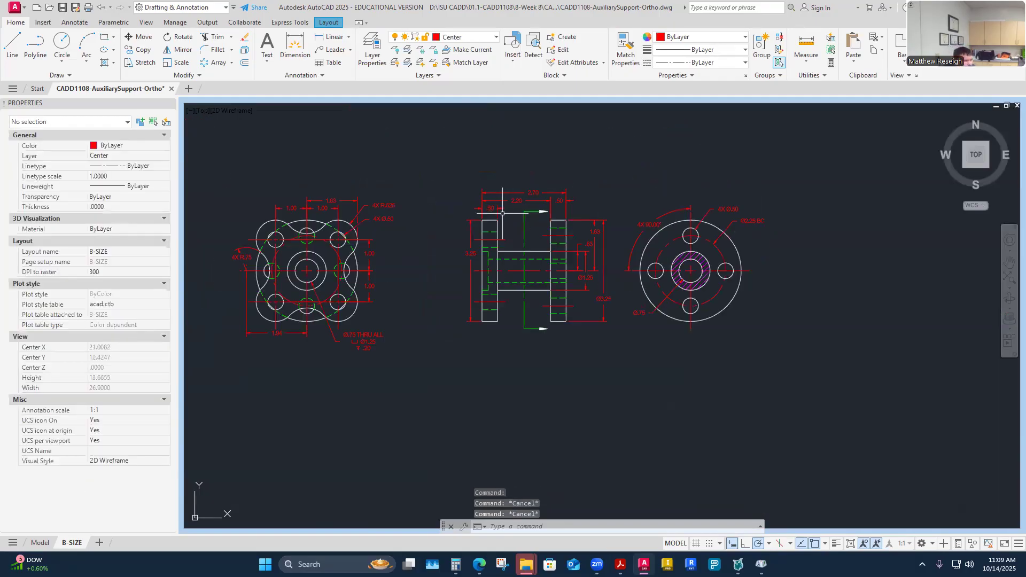
{"action": "left_click", "coordinate": [371, 344]}
{"action": "key", "text": "Escape"}
{"action": "key", "text": "Escape"}
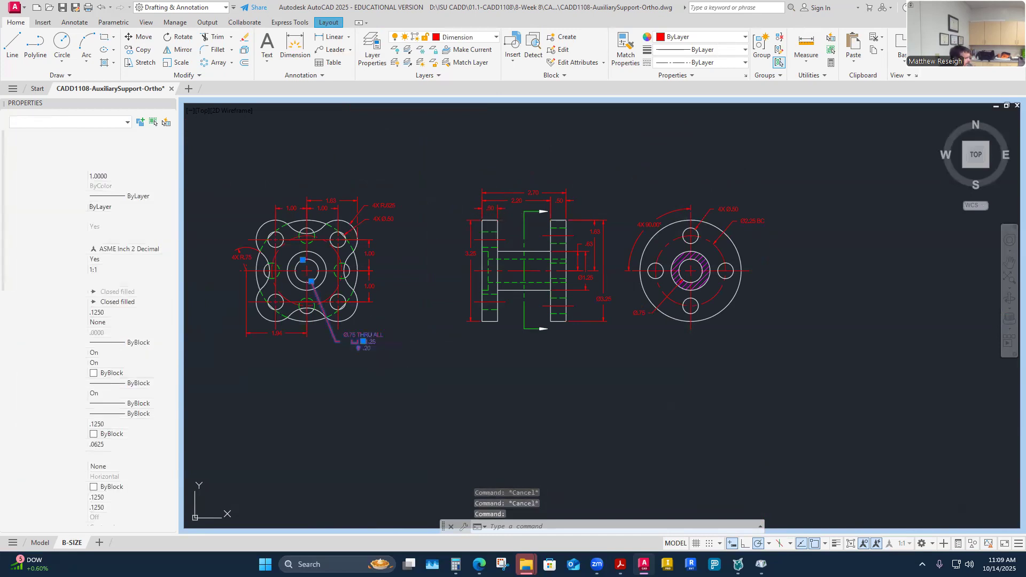
- Make Text the current layer
{"action": "scroll", "coordinate": [552, 224], "scroll_direction": "up", "scroll_amount": 2}
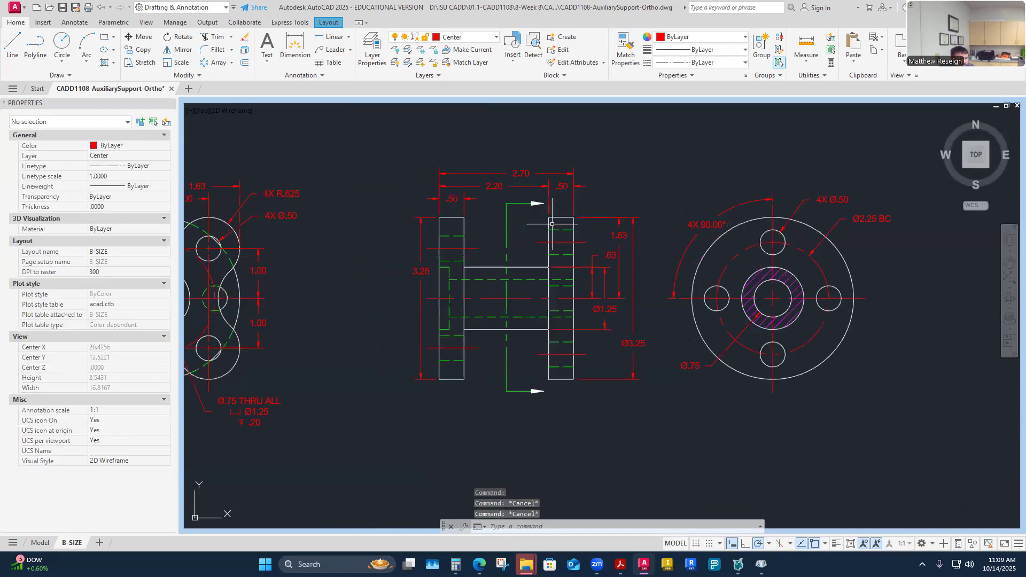
{"action": "left_click", "coordinate": [497, 41]}
{"action": "left_click", "coordinate": [454, 256]}
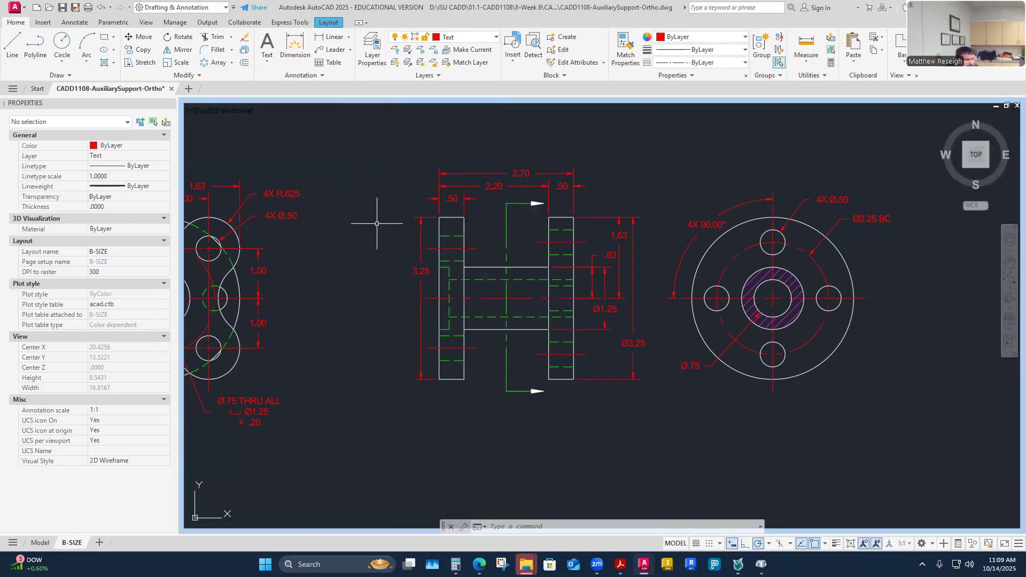
{"action": "left_click", "coordinate": [75, 22]}
{"action": "left_click", "coordinate": [21, 60]}
{"action": "left_click", "coordinate": [41, 80]}
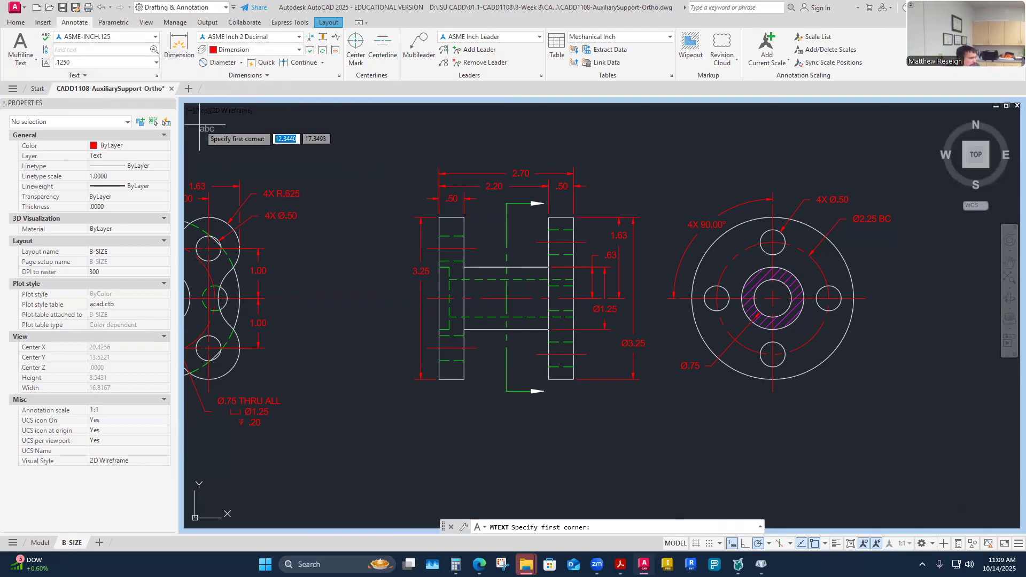
{"action": "key", "text": "Escape"}
{"action": "key", "text": "Escape"}
{"action": "key", "text": "Escape"}
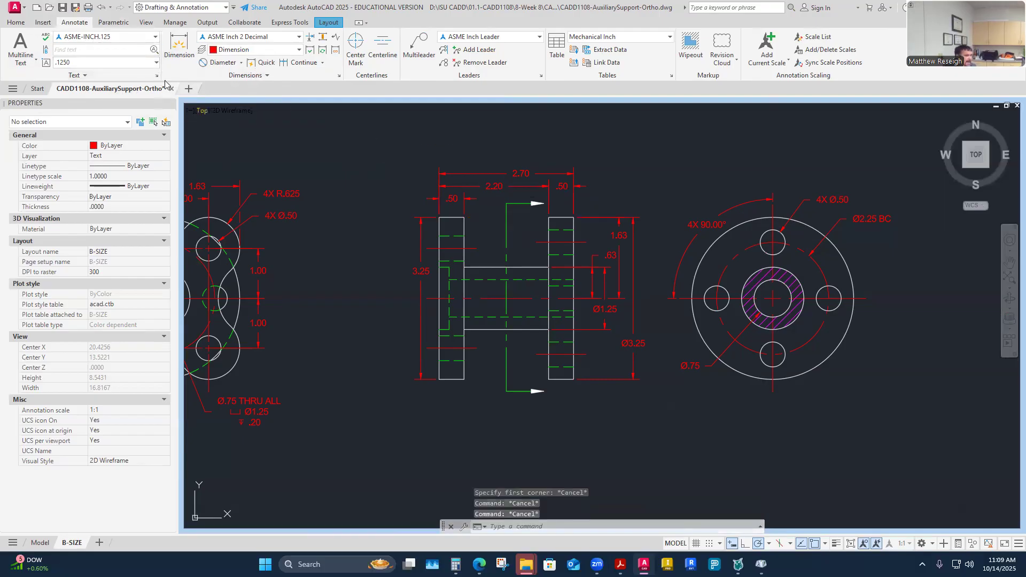
- Set the current text style to ASME-INCH.2
{"action": "left_click", "coordinate": [155, 38]}
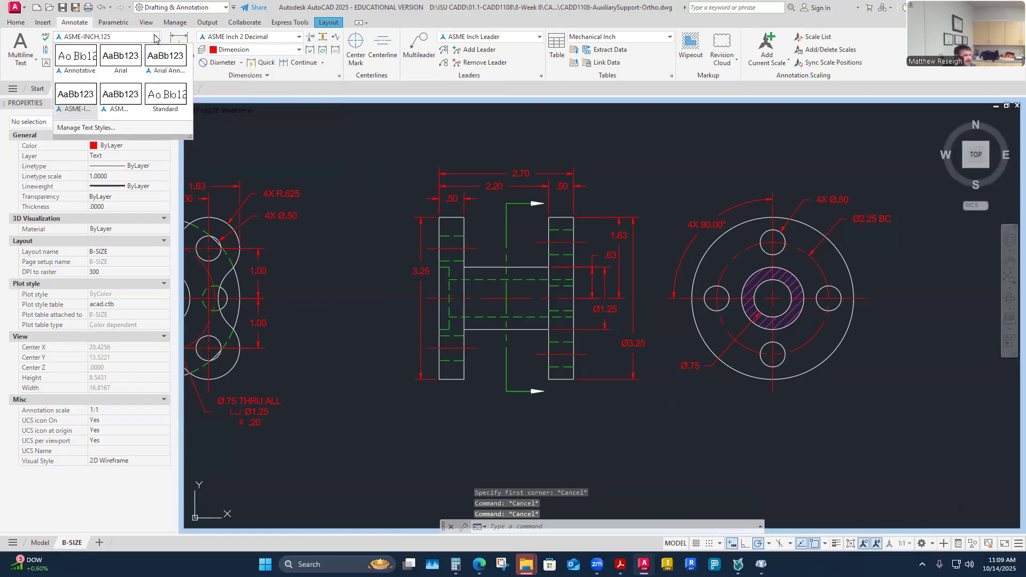
{"action": "left_click", "coordinate": [130, 95]}
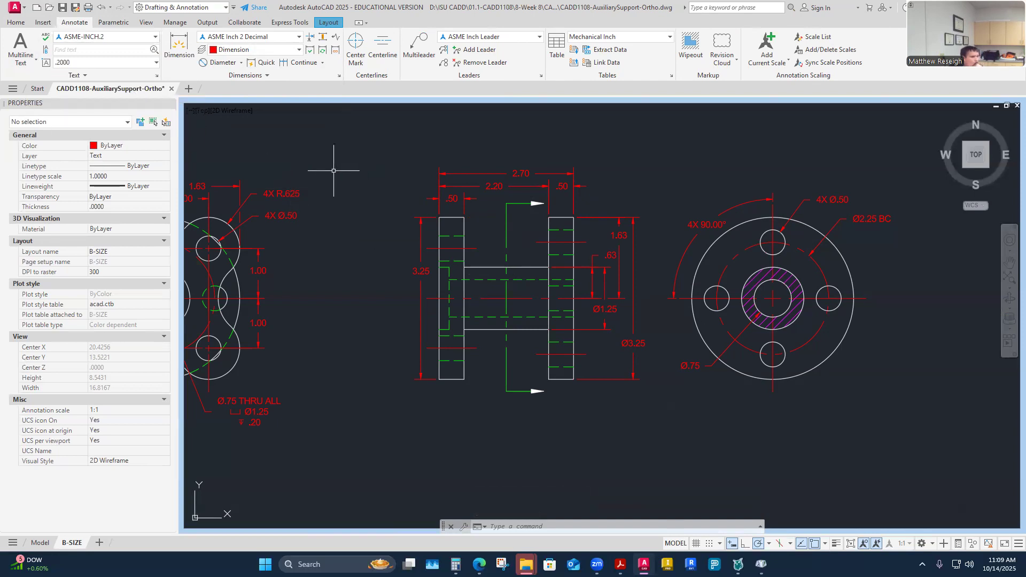
- Add a centred multiline text "A" beside the upper end of the cutting-plane line and narrow its text frame
{"action": "left_click", "coordinate": [30, 59]}
{"action": "left_click", "coordinate": [37, 81]}
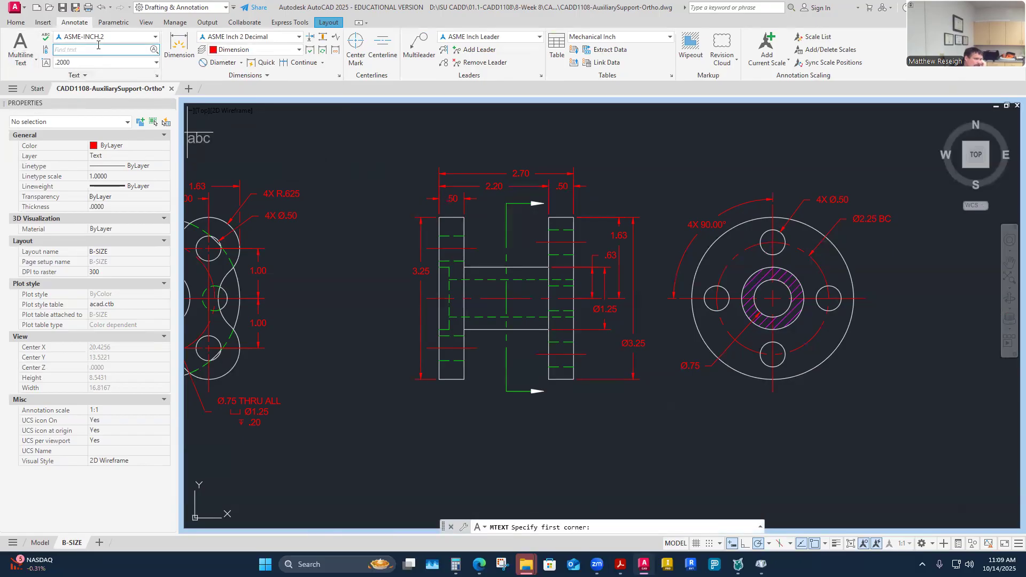
{"action": "scroll", "coordinate": [493, 218], "scroll_direction": "up", "scroll_amount": 2}
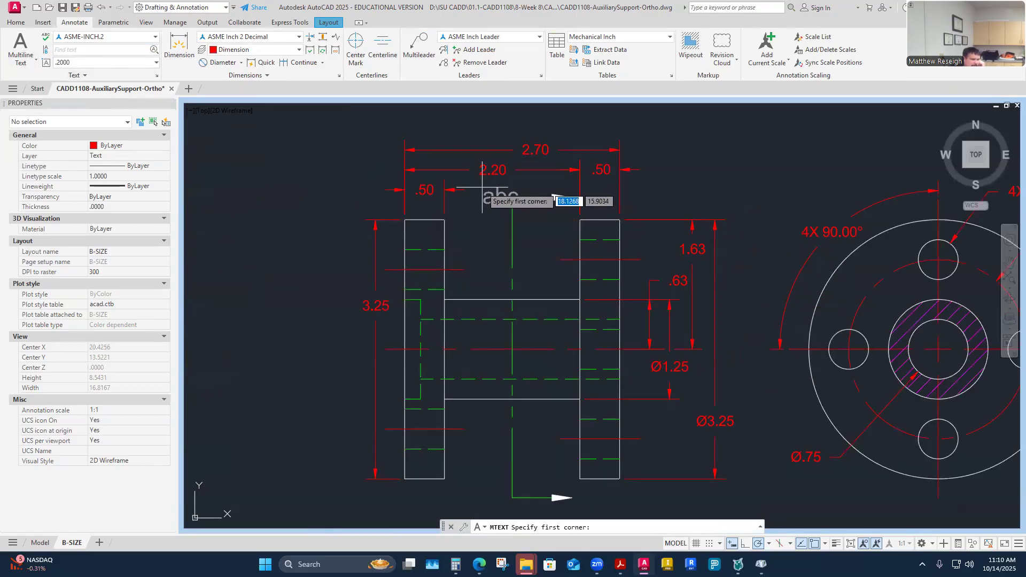
{"action": "left_click", "coordinate": [473, 185]}
{"action": "left_click", "coordinate": [504, 214]}
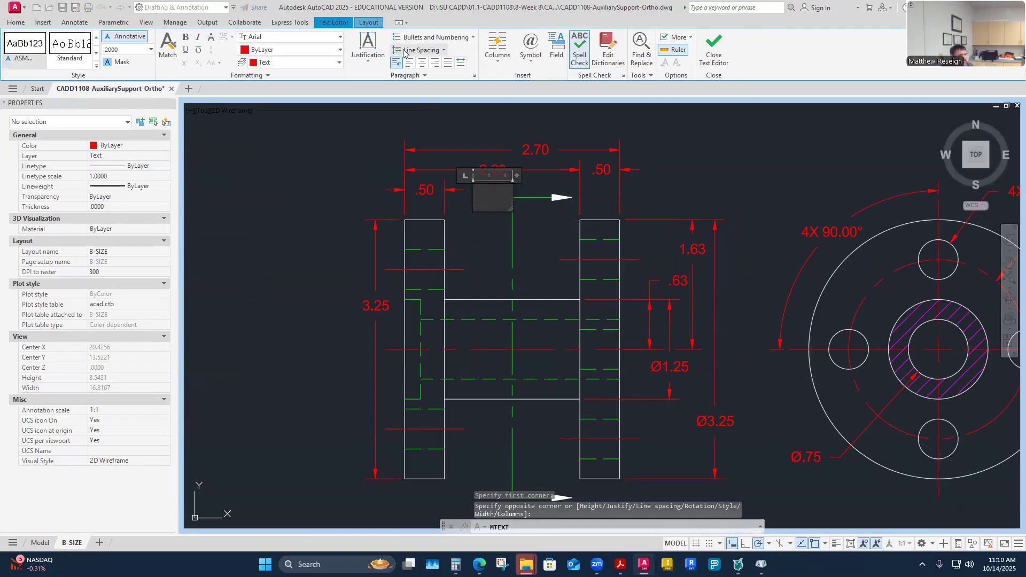
{"action": "left_click", "coordinate": [420, 63]}
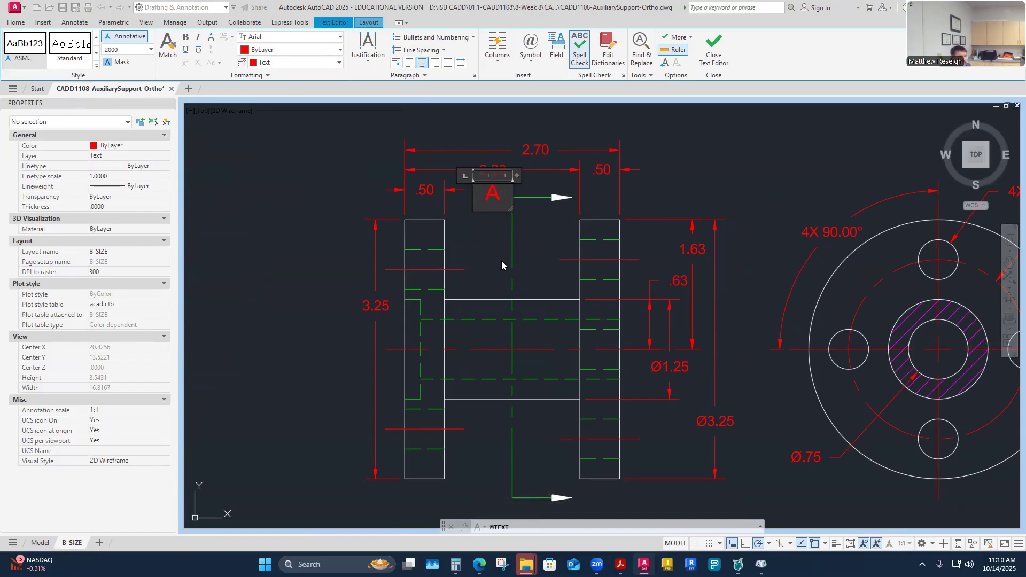
{"action": "left_click_drag", "start_coordinate": [514, 175], "coordinate": [496, 176]}
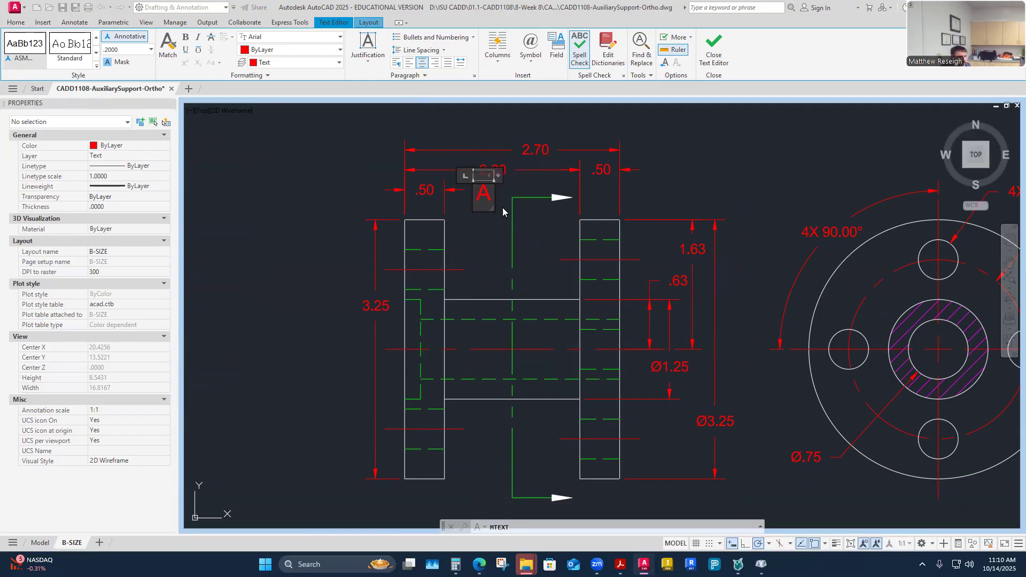
{"action": "left_click", "coordinate": [485, 249]}
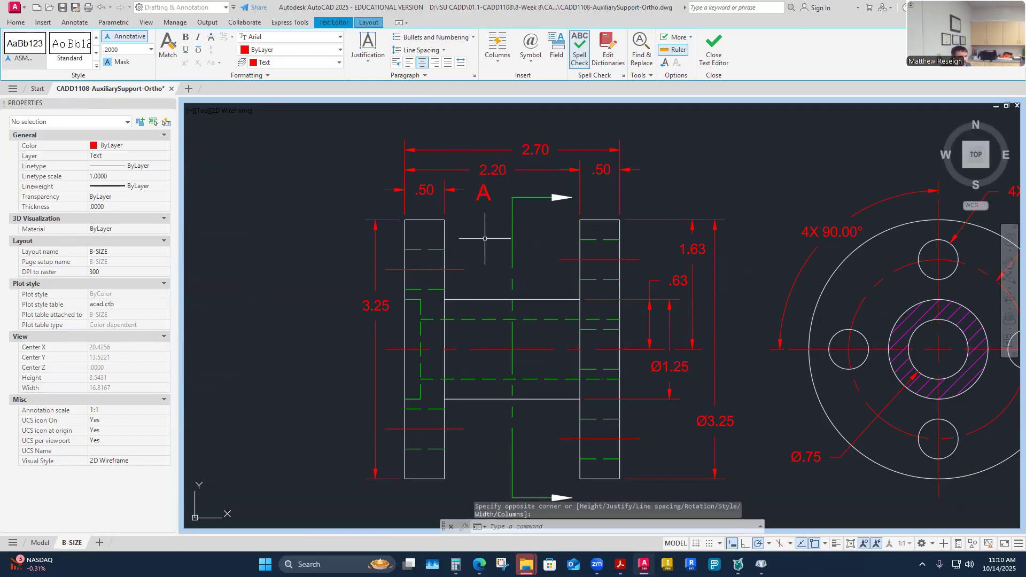
- Move the letter A just above the upper corner of the cutting-plane line
{"action": "left_click", "coordinate": [474, 189]}
{"action": "left_click", "coordinate": [474, 187]}
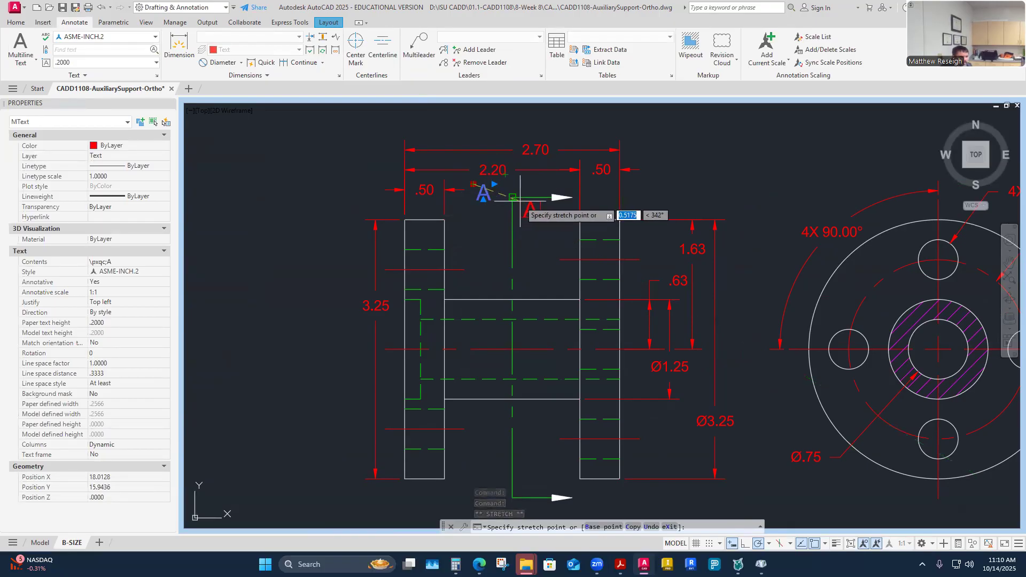
{"action": "scroll", "coordinate": [510, 178], "scroll_direction": "up", "scroll_amount": 4}
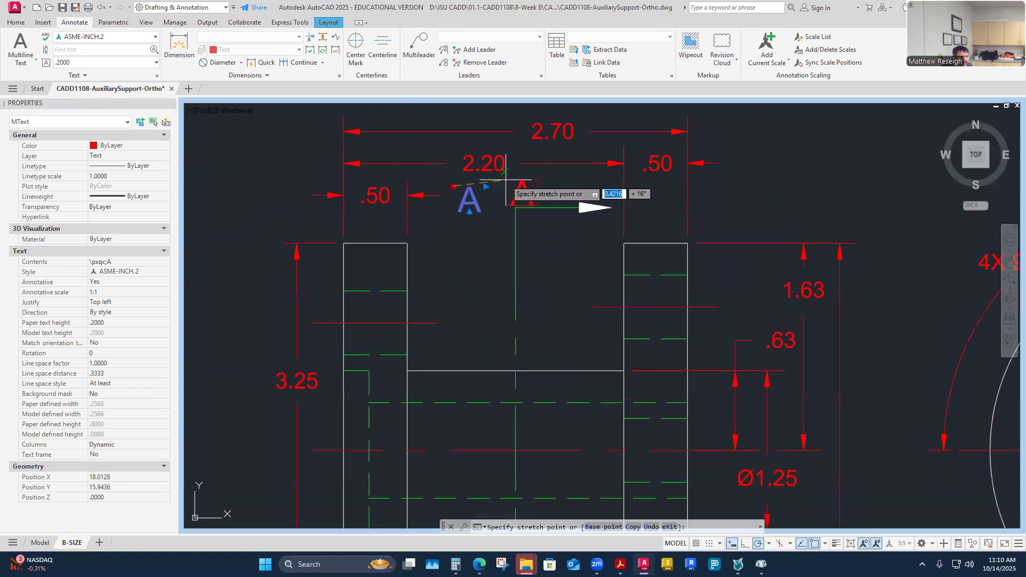
{"action": "key", "text": "Escape"}
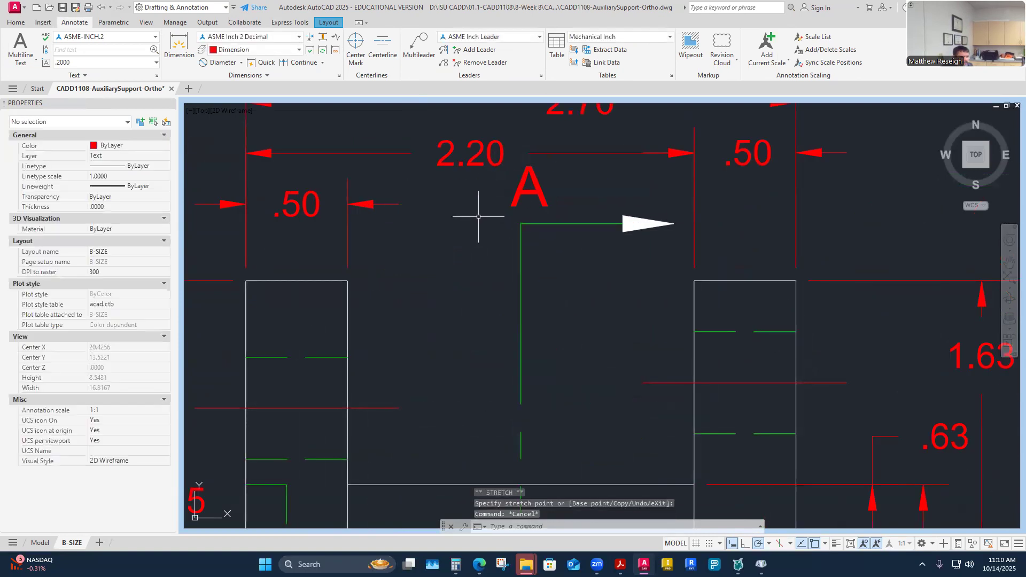
- Reposition the letter A just left of the upper corner of the cutting-plane line, clear of the 2.20 dimension
{"action": "scroll", "coordinate": [479, 215], "scroll_direction": "down", "scroll_amount": 5}
{"action": "scroll", "coordinate": [481, 216], "scroll_direction": "up", "scroll_amount": 3}
{"action": "left_click", "coordinate": [505, 204]}
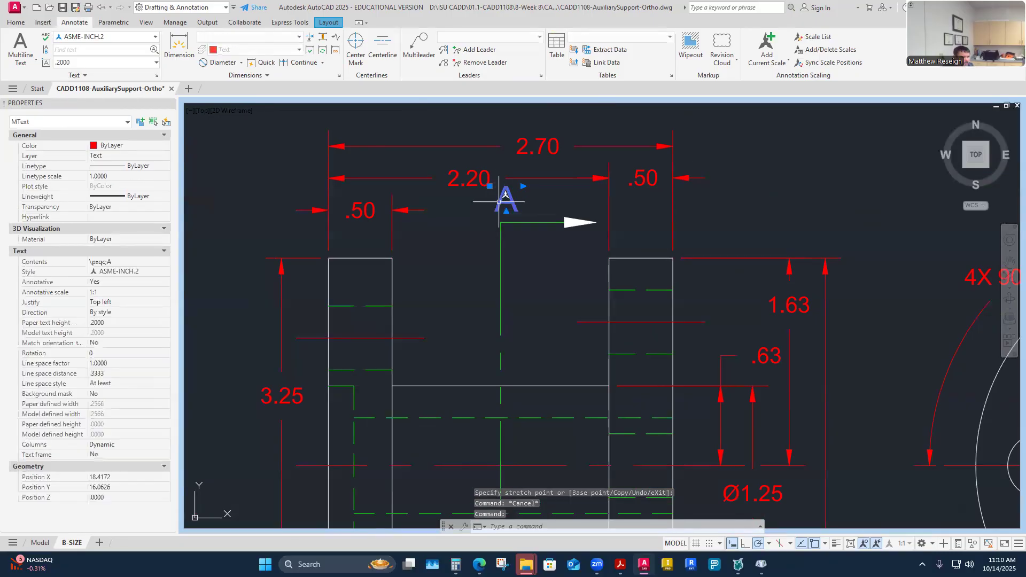
{"action": "left_click", "coordinate": [490, 186]}
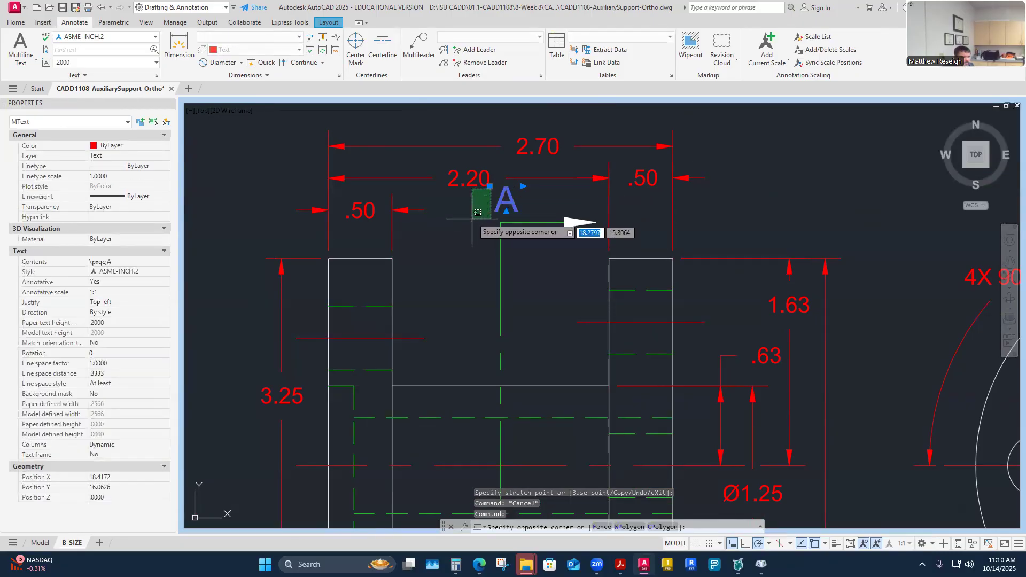
{"action": "key", "text": "Escape"}
{"action": "left_click", "coordinate": [490, 186]}
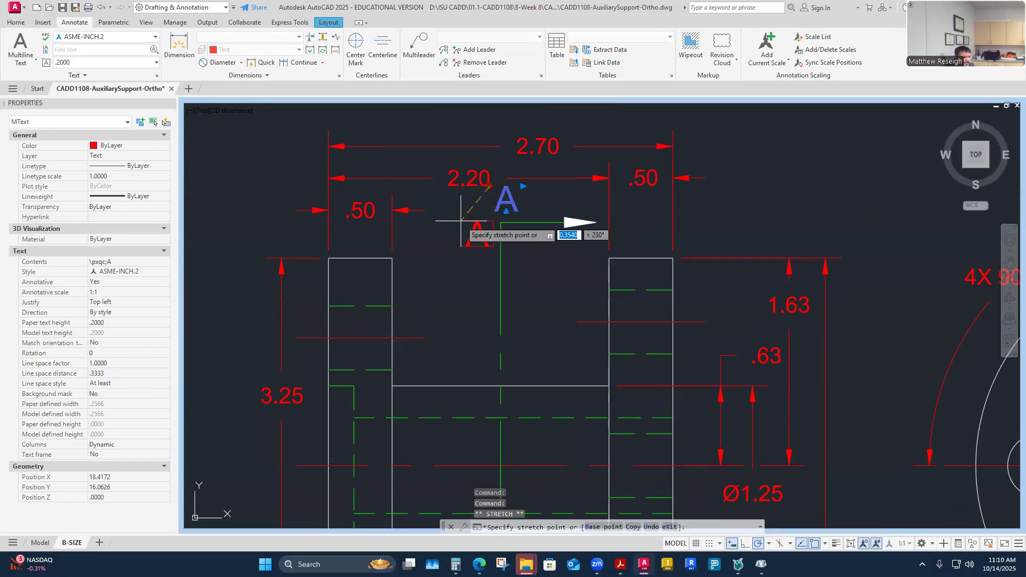
{"action": "left_click", "coordinate": [464, 221]}
{"action": "key", "text": "Escape"}
- Copy the letter A straight down to the left of the cutting-plane line's lower corner
{"action": "scroll", "coordinate": [556, 282], "scroll_direction": "down", "scroll_amount": 6}
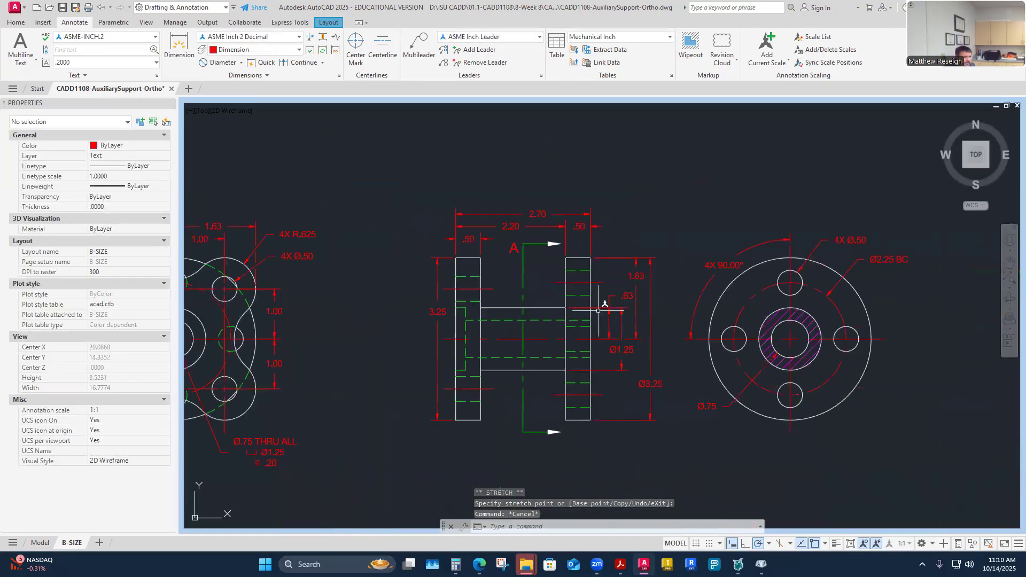
{"action": "scroll", "coordinate": [559, 343], "scroll_direction": "up", "scroll_amount": 2}
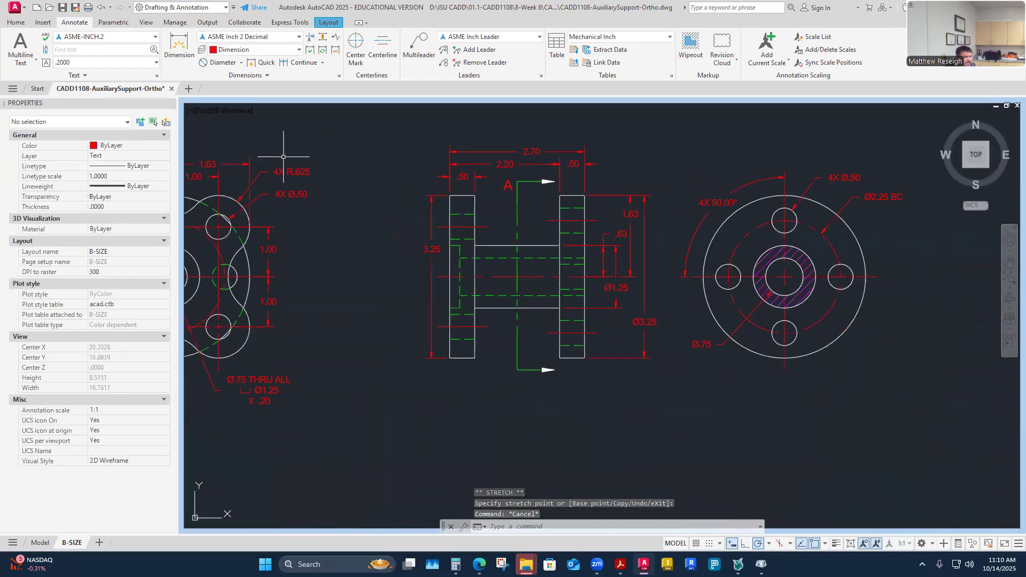
{"action": "left_click", "coordinate": [16, 22]}
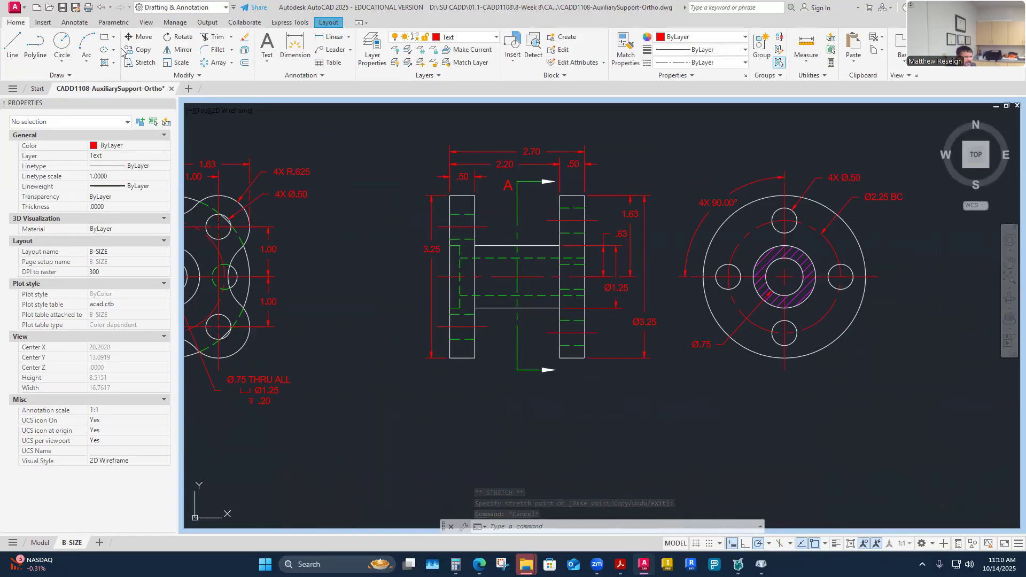
{"action": "left_click", "coordinate": [141, 51]}
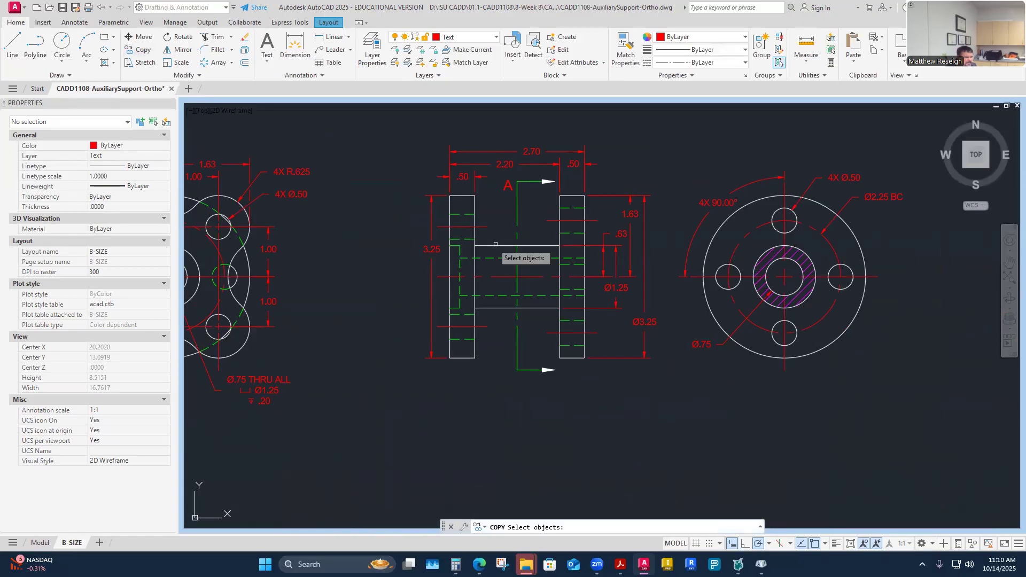
{"action": "left_click", "coordinate": [507, 186]}
{"action": "scroll", "coordinate": [504, 187], "scroll_direction": "up", "scroll_amount": 2}
{"action": "scroll", "coordinate": [504, 187], "scroll_direction": "up", "scroll_amount": 2}
{"action": "key", "text": "Return"}
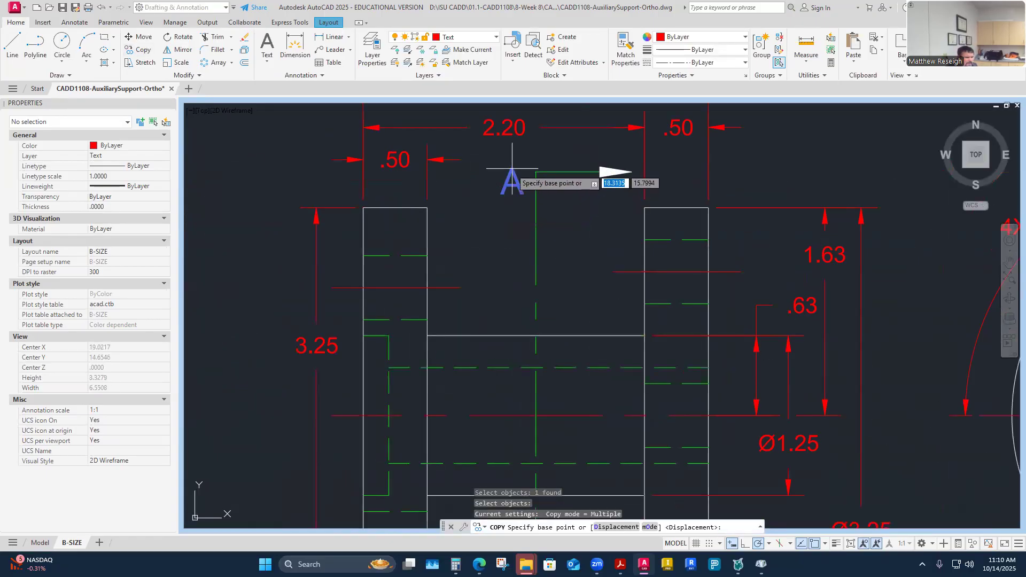
{"action": "left_click", "coordinate": [496, 195]}
{"action": "scroll", "coordinate": [497, 198], "scroll_direction": "down", "scroll_amount": 3}
{"action": "scroll", "coordinate": [499, 392], "scroll_direction": "up", "scroll_amount": 2}
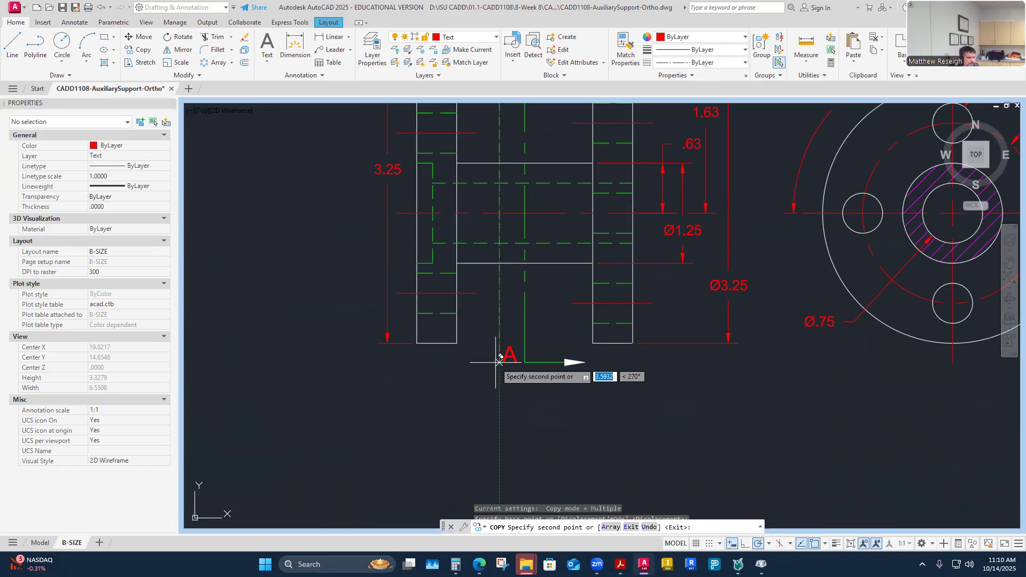
{"action": "key", "text": "Escape"}
{"action": "scroll", "coordinate": [470, 381], "scroll_direction": "down", "scroll_amount": 2}
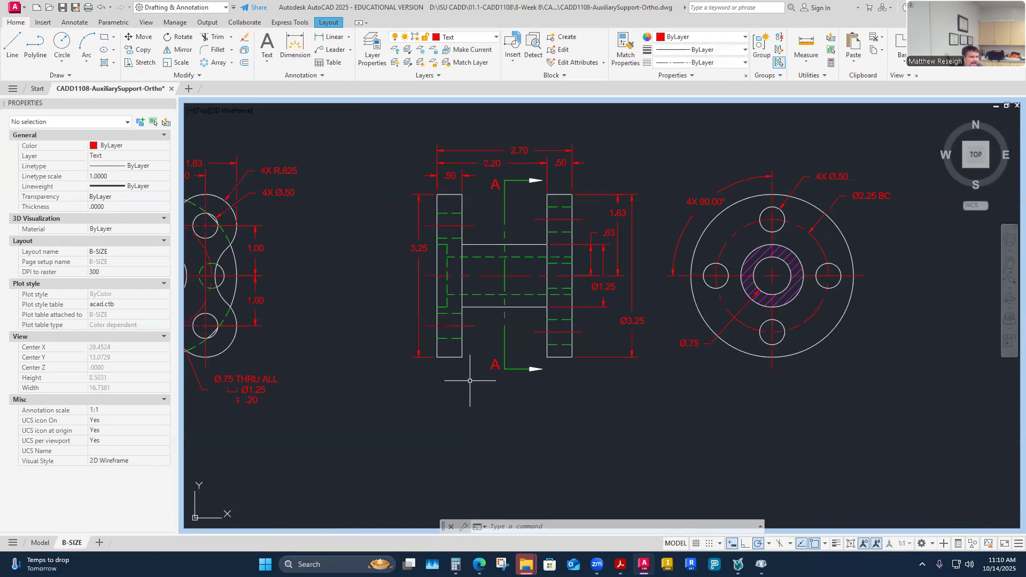
- Examine the three orthographic views, the A-A cutting-plane labels and the area around the hatched section view
{"action": "scroll", "coordinate": [615, 382], "scroll_direction": "down", "scroll_amount": 4}
{"action": "scroll", "coordinate": [756, 339], "scroll_direction": "up", "scroll_amount": 4}
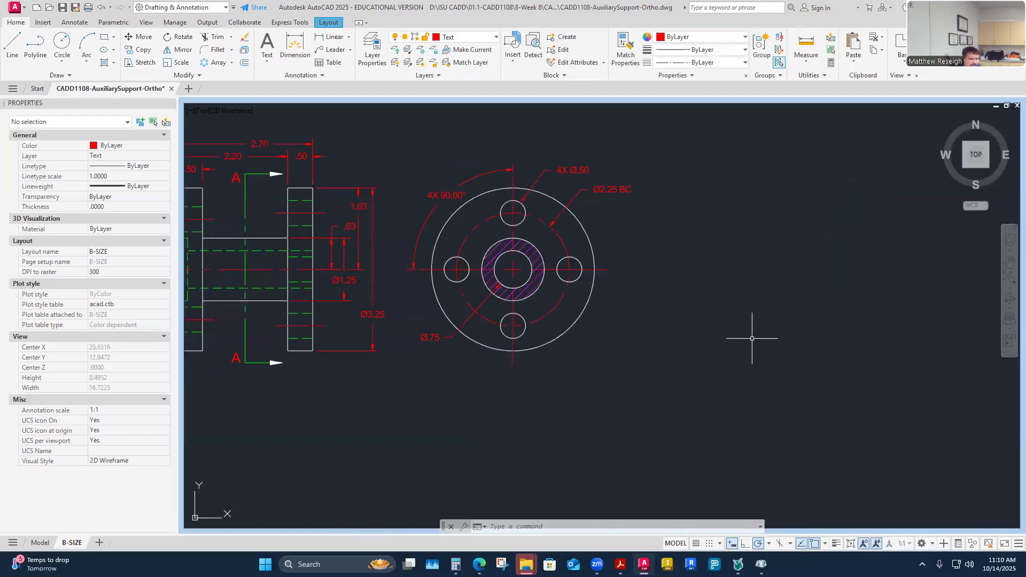
{"action": "scroll", "coordinate": [460, 270], "scroll_direction": "down", "scroll_amount": 6}
{"action": "scroll", "coordinate": [419, 280], "scroll_direction": "up", "scroll_amount": 4}
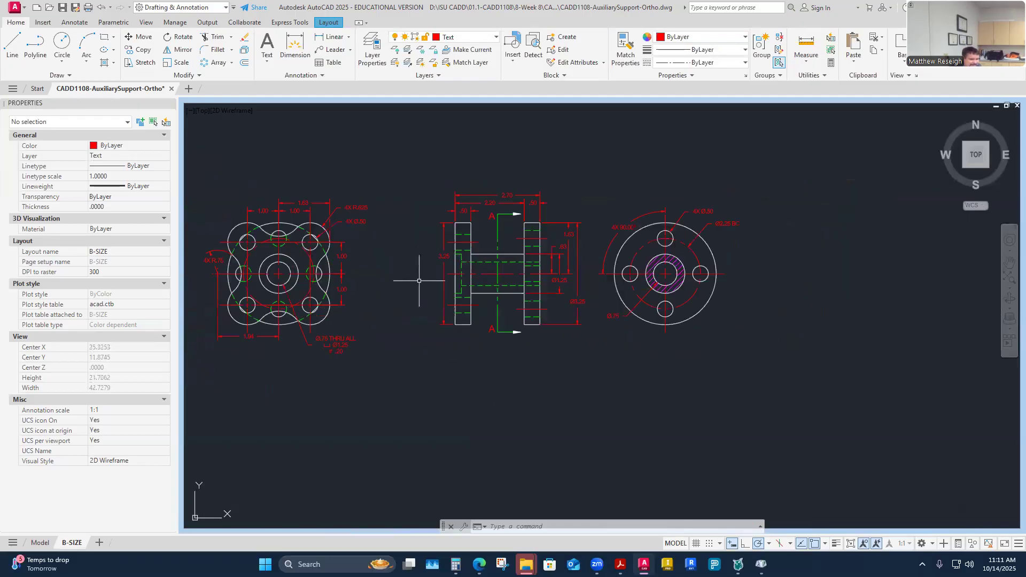
{"action": "scroll", "coordinate": [483, 237], "scroll_direction": "up", "scroll_amount": 2}
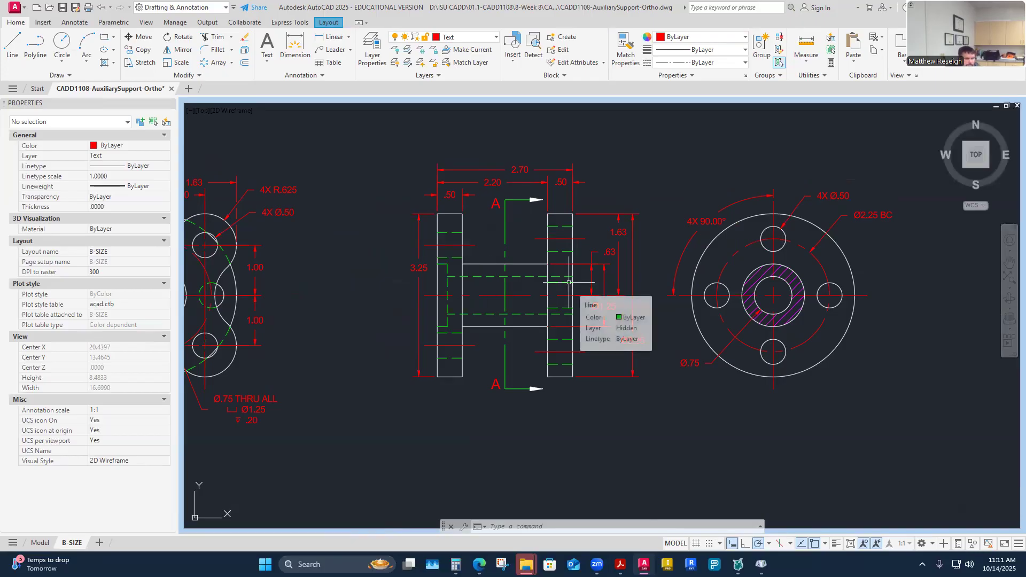
{"action": "scroll", "coordinate": [574, 302], "scroll_direction": "down", "scroll_amount": 5}
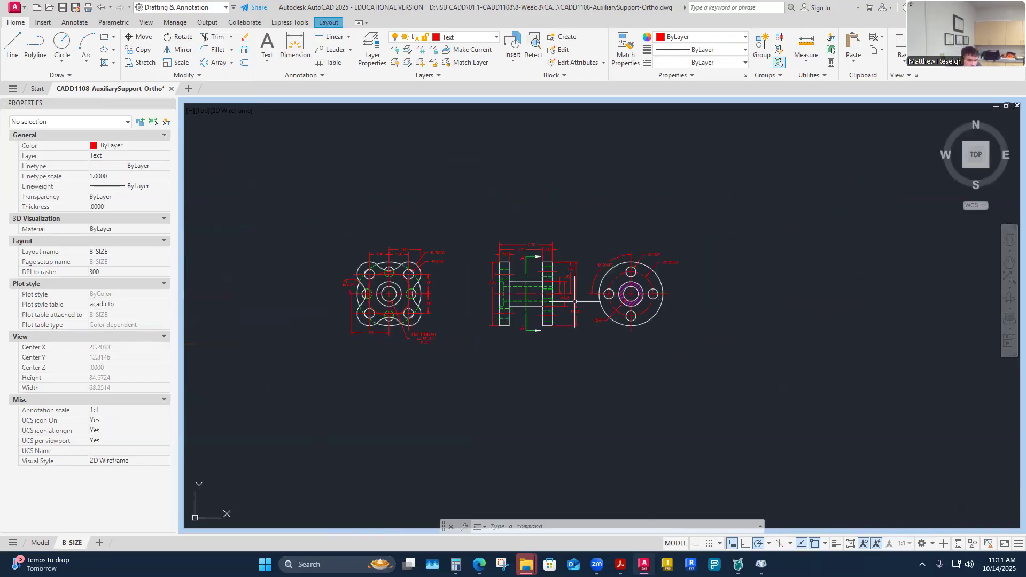
{"action": "scroll", "coordinate": [574, 302], "scroll_direction": "up", "scroll_amount": 2}
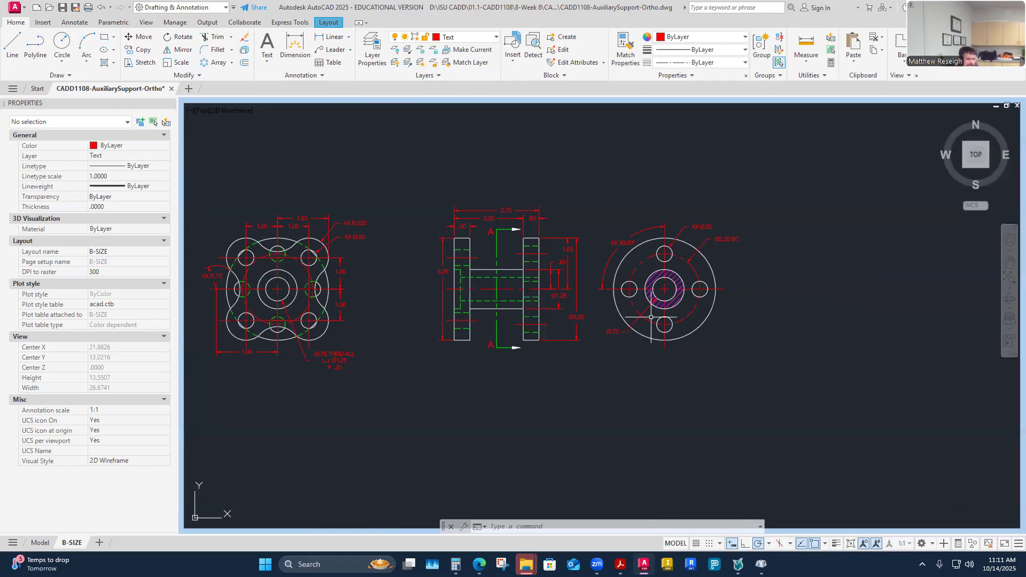
{"action": "scroll", "coordinate": [736, 316], "scroll_direction": "up", "scroll_amount": 2}
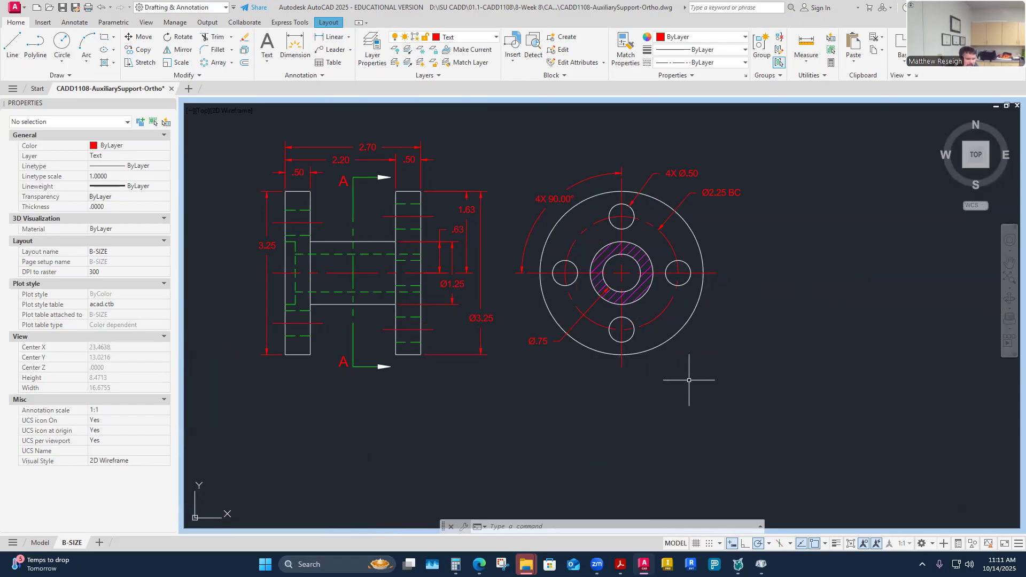
{"action": "scroll", "coordinate": [622, 376], "scroll_direction": "down", "scroll_amount": 2}
{"action": "scroll", "coordinate": [622, 376], "scroll_direction": "up", "scroll_amount": 2}
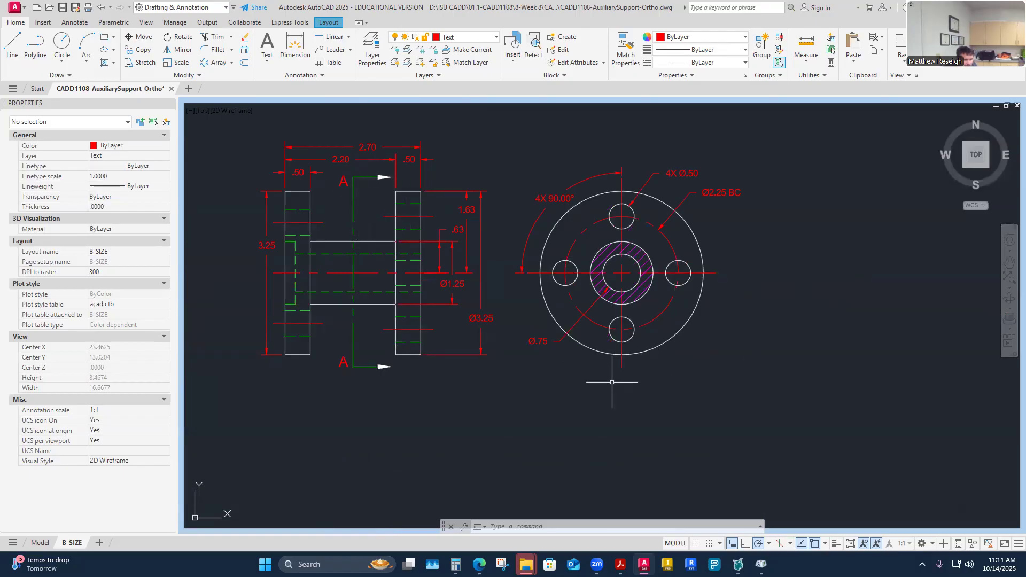
{"action": "scroll", "coordinate": [588, 375], "scroll_direction": "down", "scroll_amount": 4}
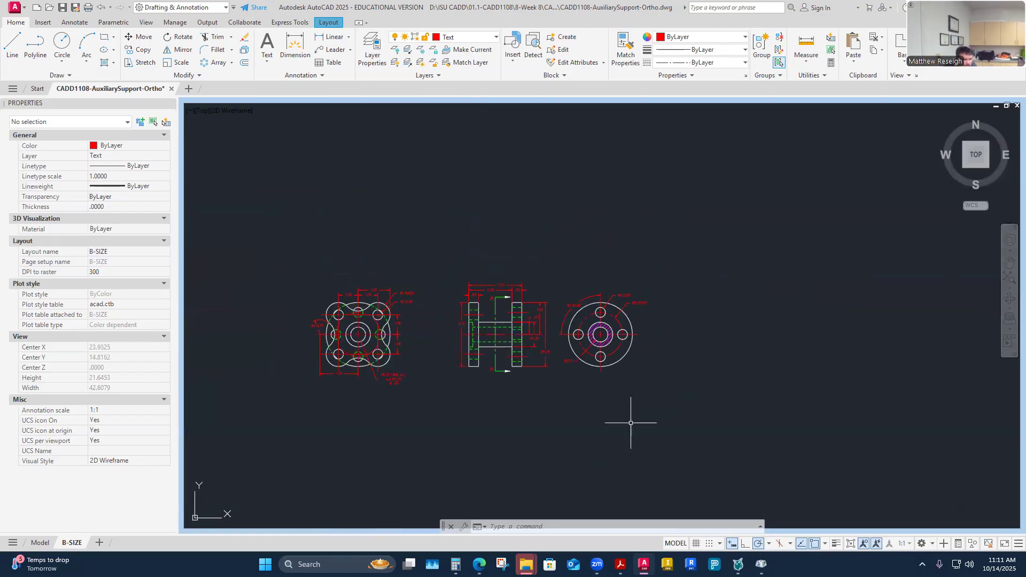
{"action": "scroll", "coordinate": [599, 406], "scroll_direction": "up", "scroll_amount": 4}
{"action": "scroll", "coordinate": [585, 369], "scroll_direction": "down", "scroll_amount": 2}
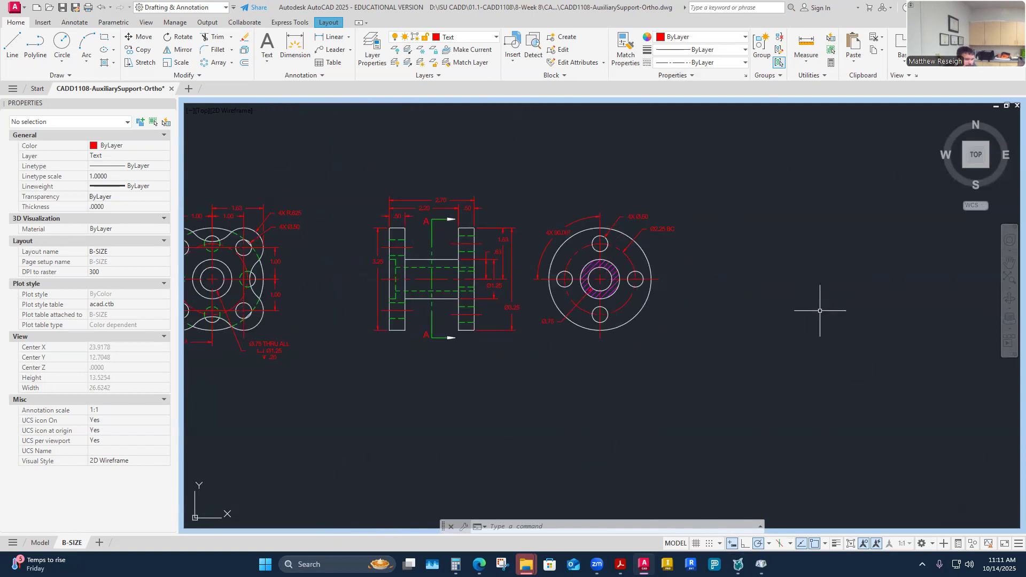
{"action": "scroll", "coordinate": [624, 303], "scroll_direction": "up", "scroll_amount": 2}
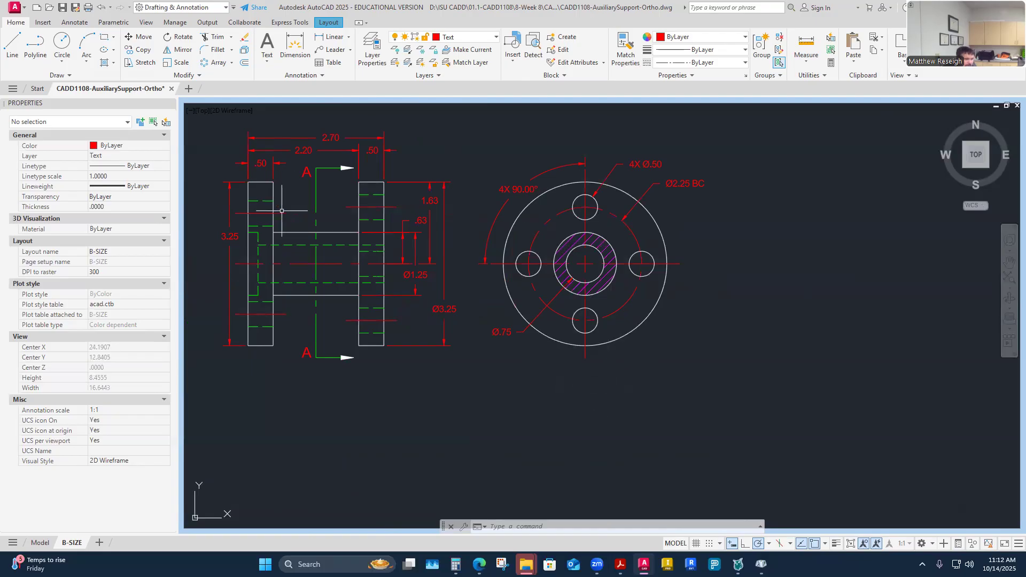
{"action": "mouse_move", "coordinate": [315, 200]}
{"action": "left_click", "coordinate": [435, 169]}
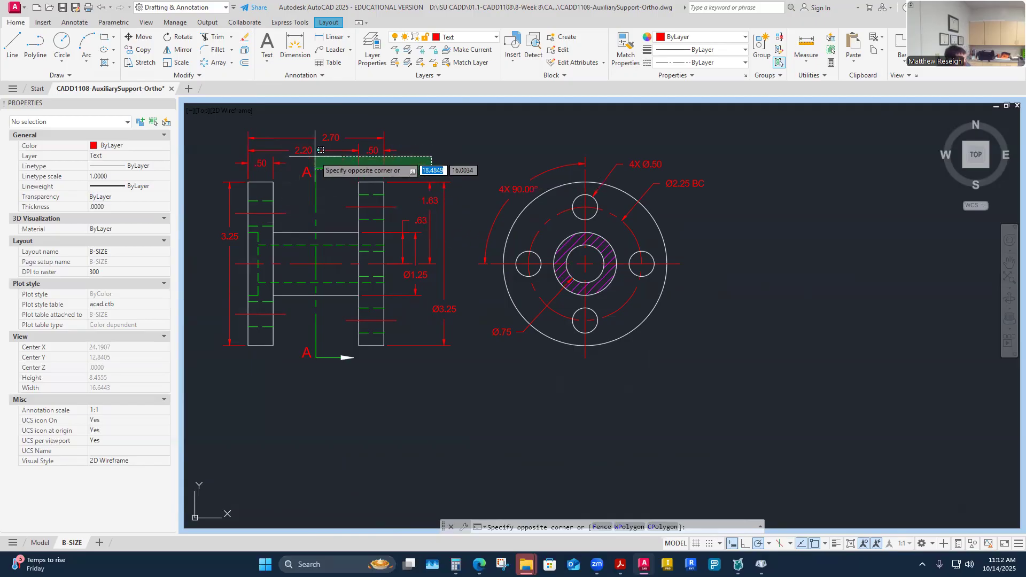
{"action": "key", "text": "Escape"}
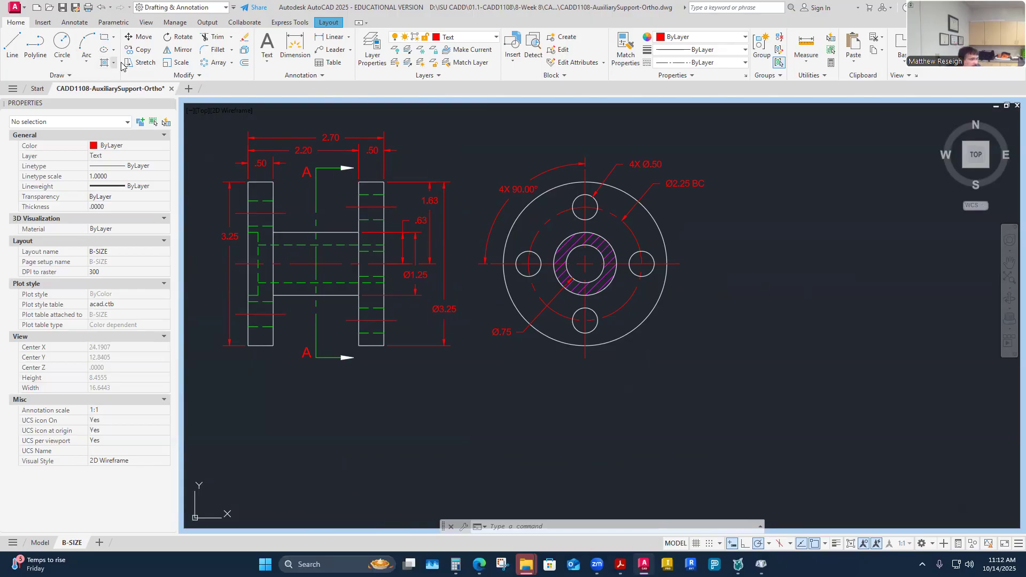
- Add the multiline text SECTION A-A just below the hatched section view
{"action": "left_click", "coordinate": [74, 23]}
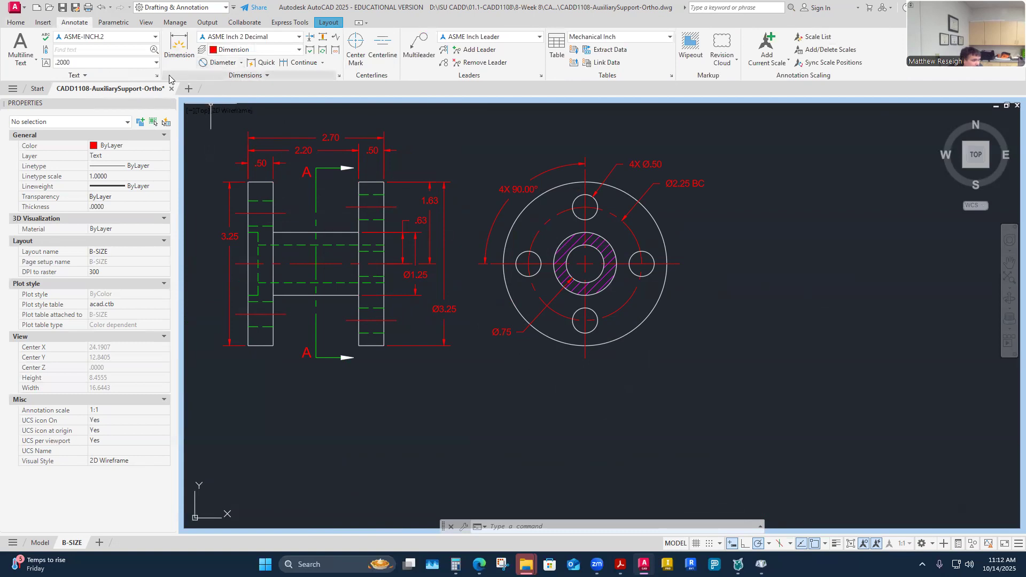
{"action": "left_click", "coordinate": [20, 59]}
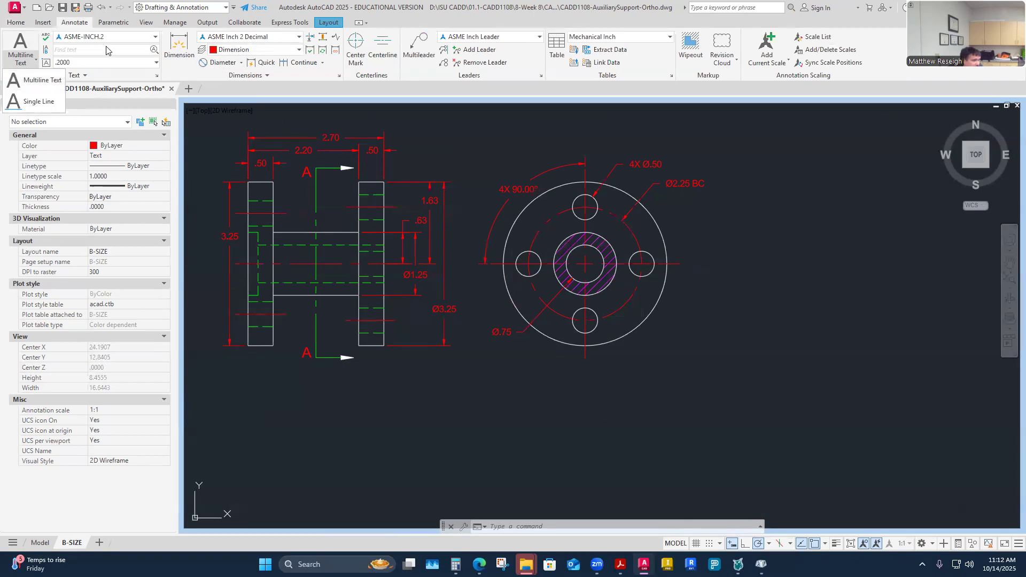
{"action": "left_click", "coordinate": [63, 84]}
{"action": "left_click", "coordinate": [532, 363]}
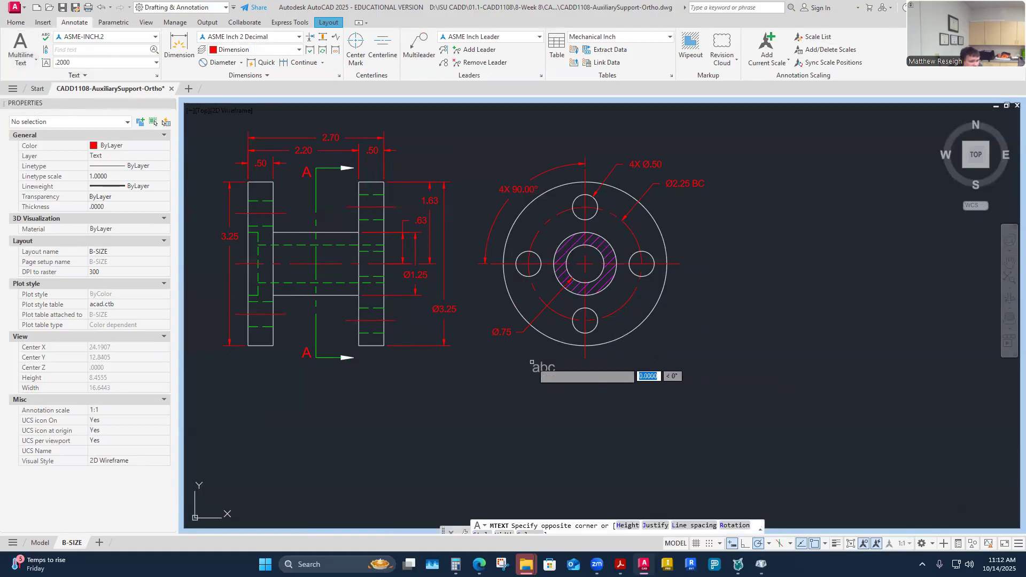
{"action": "left_click", "coordinate": [668, 393]}
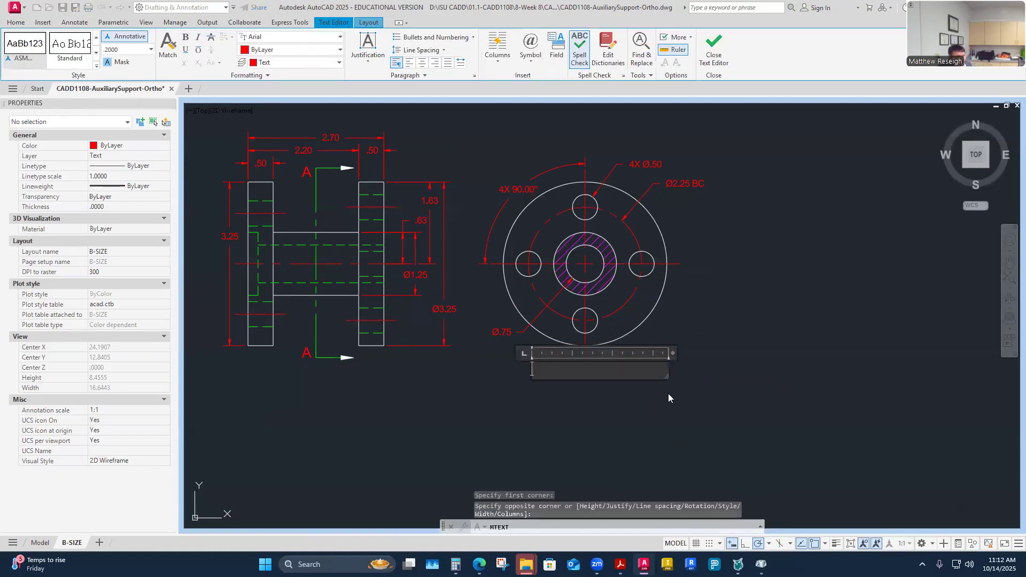
{"action": "type", "text": "S"}
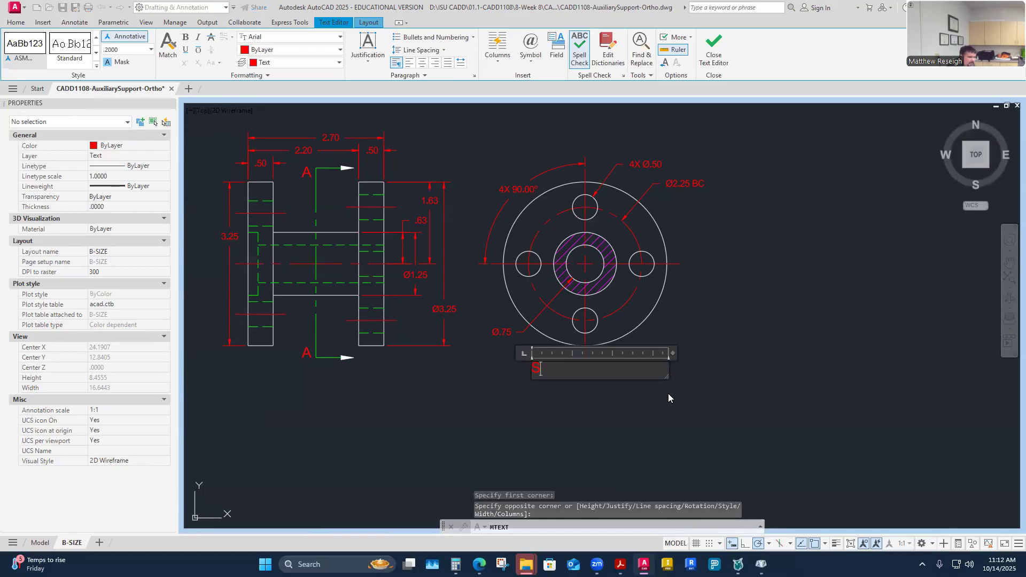
{"action": "type", "text": "ECTIO"}
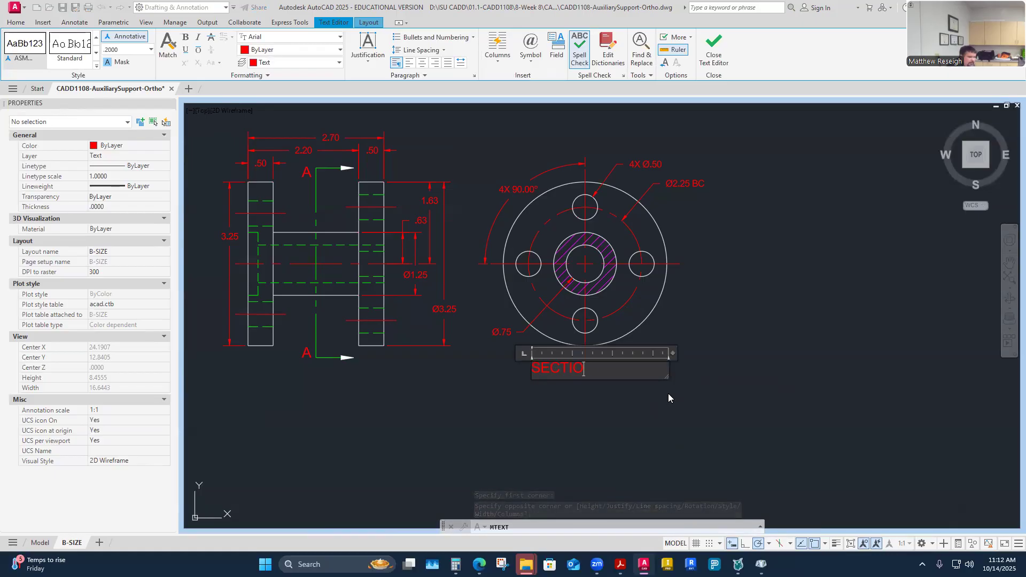
{"action": "type", "text": "N A-A"}
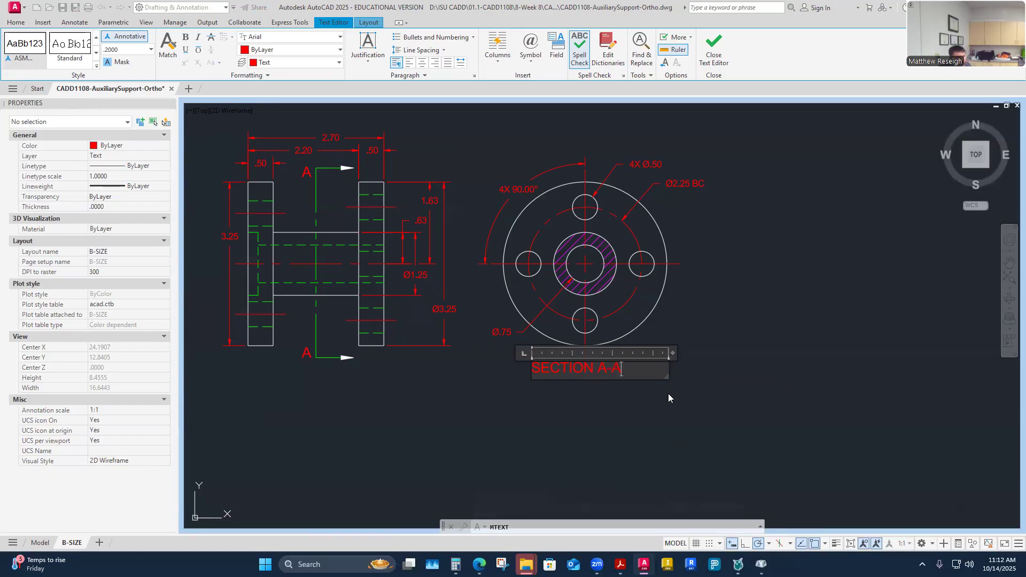
- Center and underline the SECTION A-A text and narrow its text box to fit the words
{"action": "left_click", "coordinate": [421, 63]}
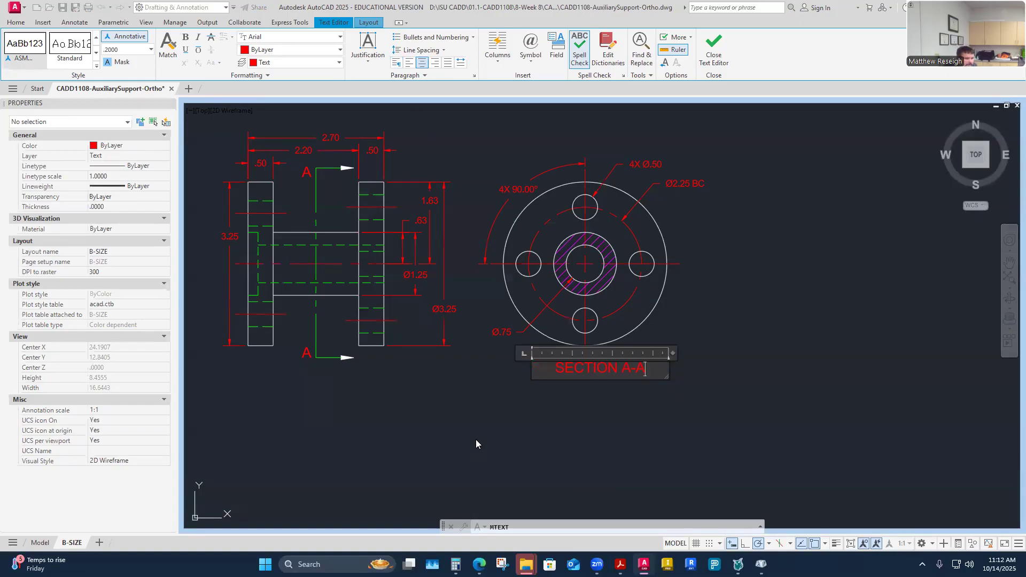
{"action": "left_click_drag", "start_coordinate": [670, 354], "coordinate": [521, 371]}
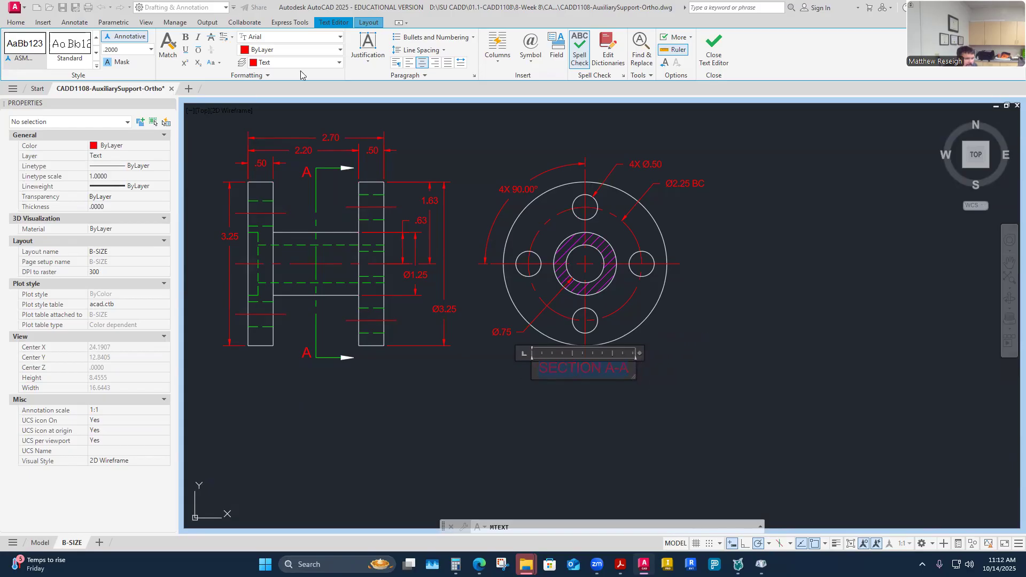
{"action": "left_click", "coordinate": [186, 49]}
{"action": "left_click", "coordinate": [597, 419]}
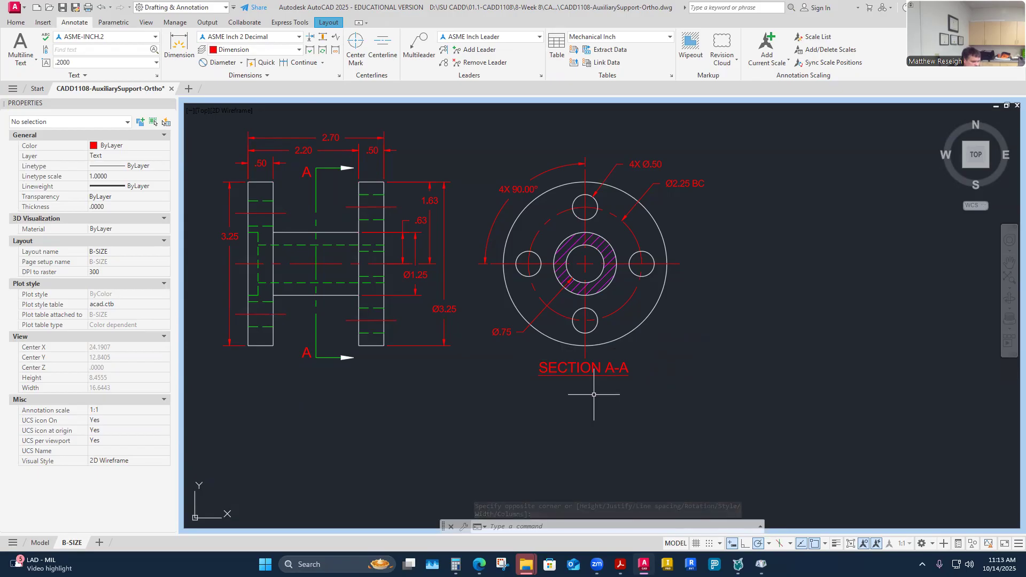
{"action": "left_click", "coordinate": [599, 368]}
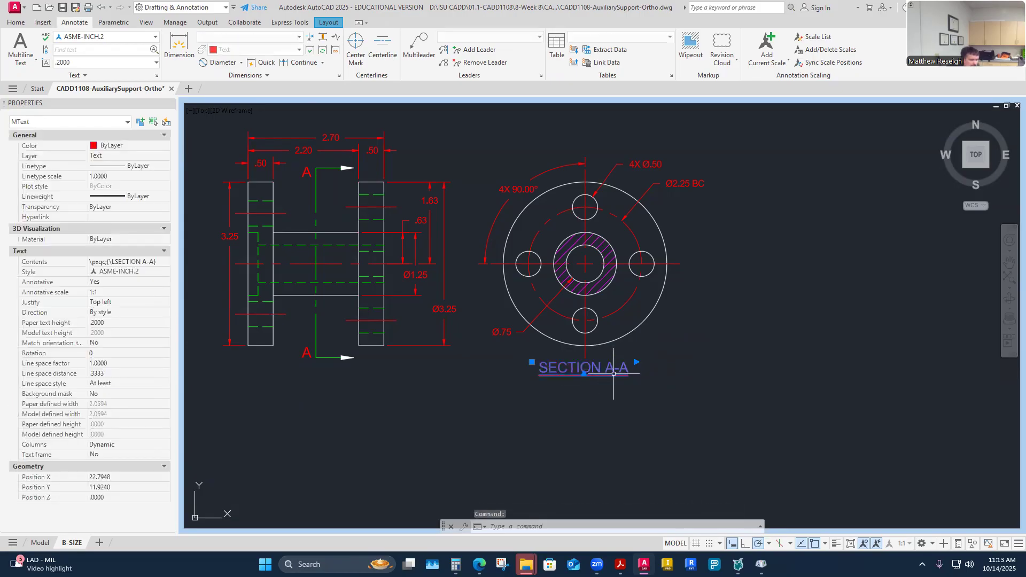
{"action": "double_click", "coordinate": [620, 367]}
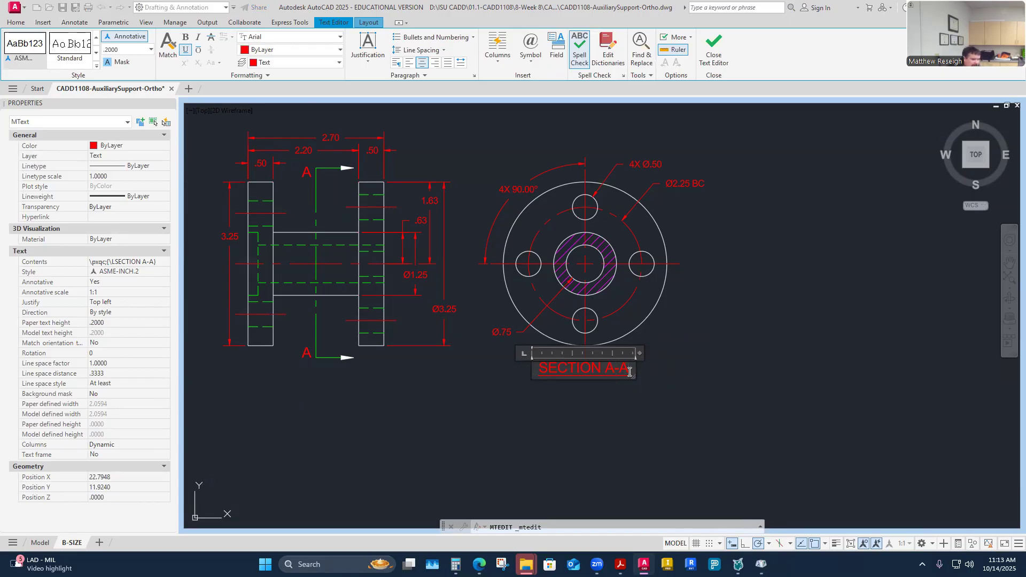
{"action": "key", "text": "Return"}
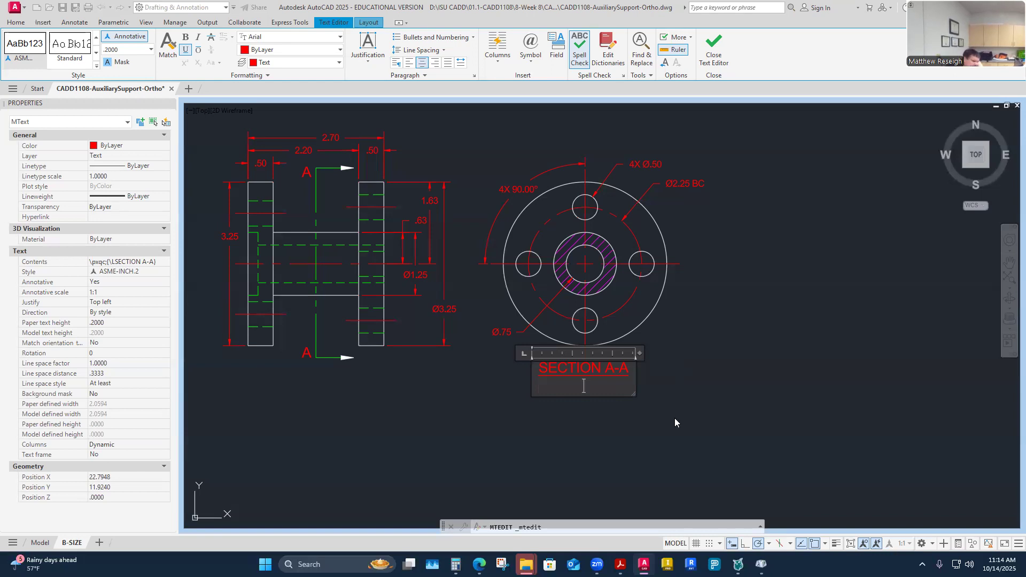
{"action": "key", "text": "BackSpace"}
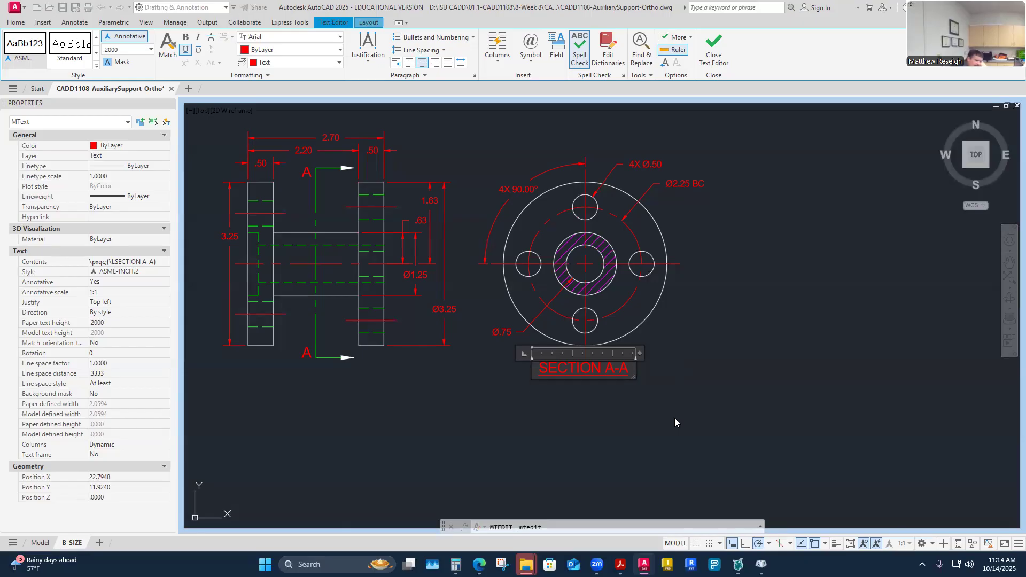
{"action": "left_click", "coordinate": [724, 400]}
- Move the SECTION A-A label slightly lower, clear of the section view's vertical centerline
{"action": "scroll", "coordinate": [676, 373], "scroll_direction": "down", "scroll_amount": 4}
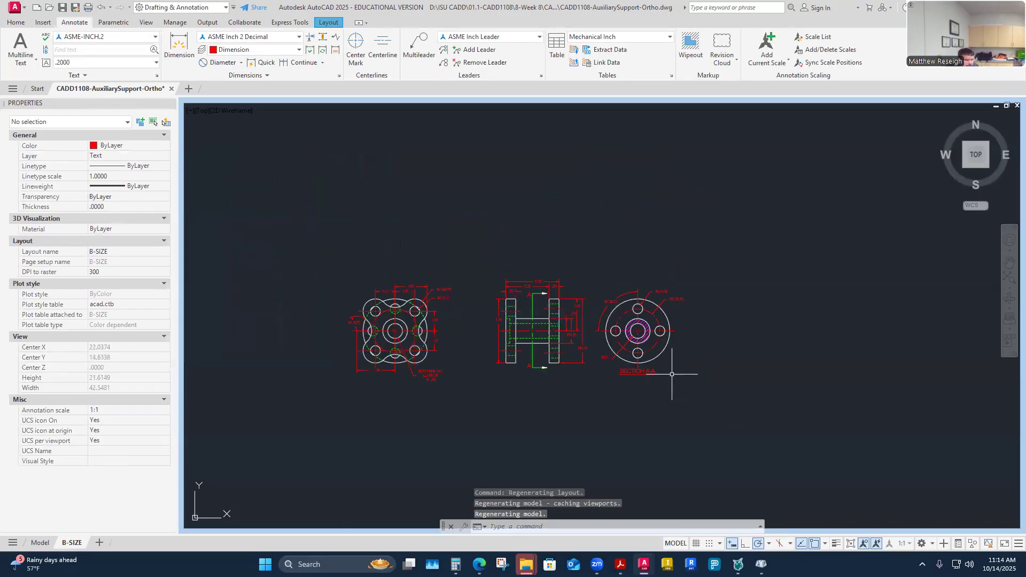
{"action": "scroll", "coordinate": [670, 375], "scroll_direction": "up", "scroll_amount": 2}
{"action": "scroll", "coordinate": [670, 374], "scroll_direction": "up", "scroll_amount": 4}
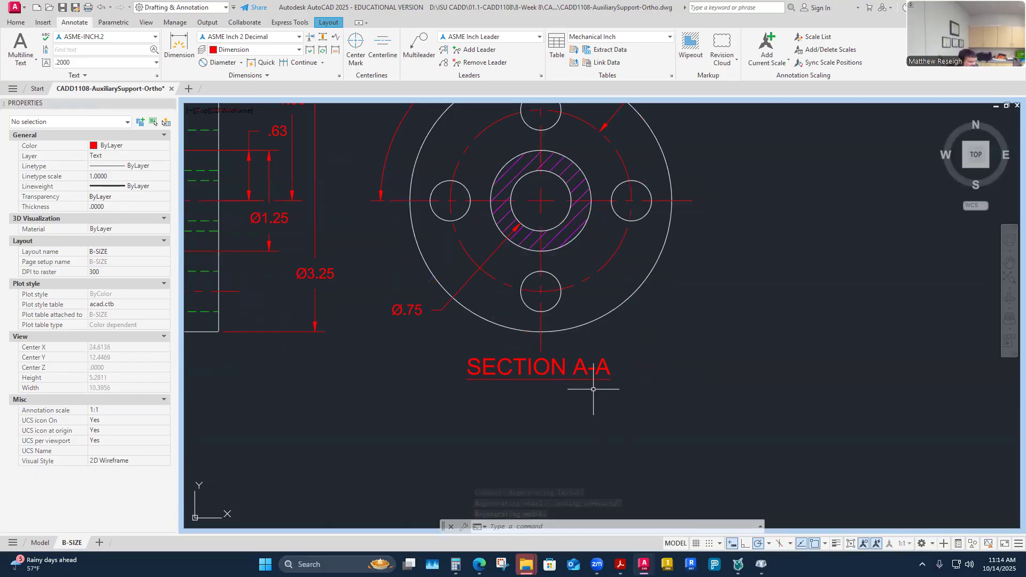
{"action": "left_click", "coordinate": [565, 371]}
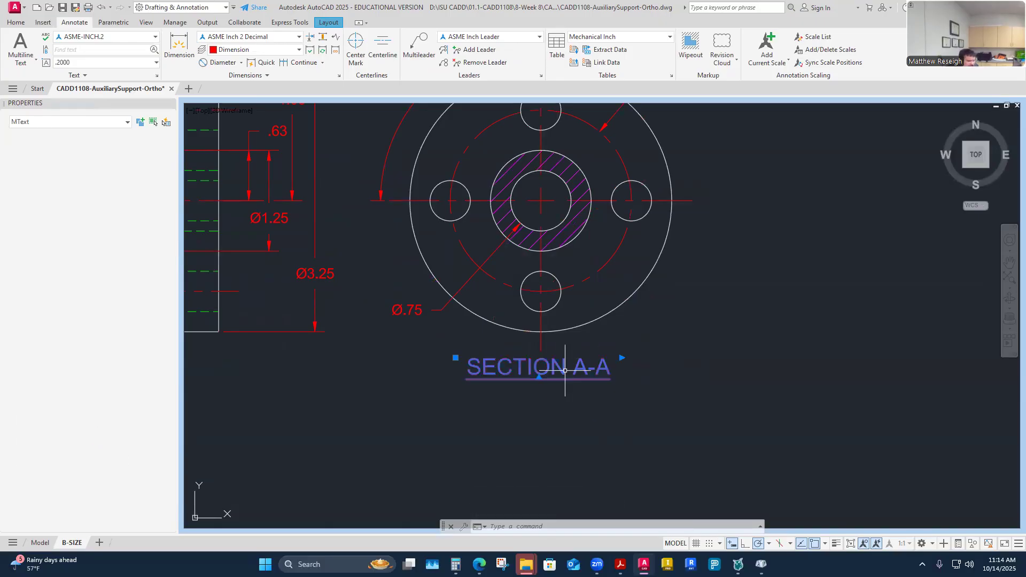
{"action": "left_click", "coordinate": [455, 358]}
{"action": "key", "text": "Escape"}
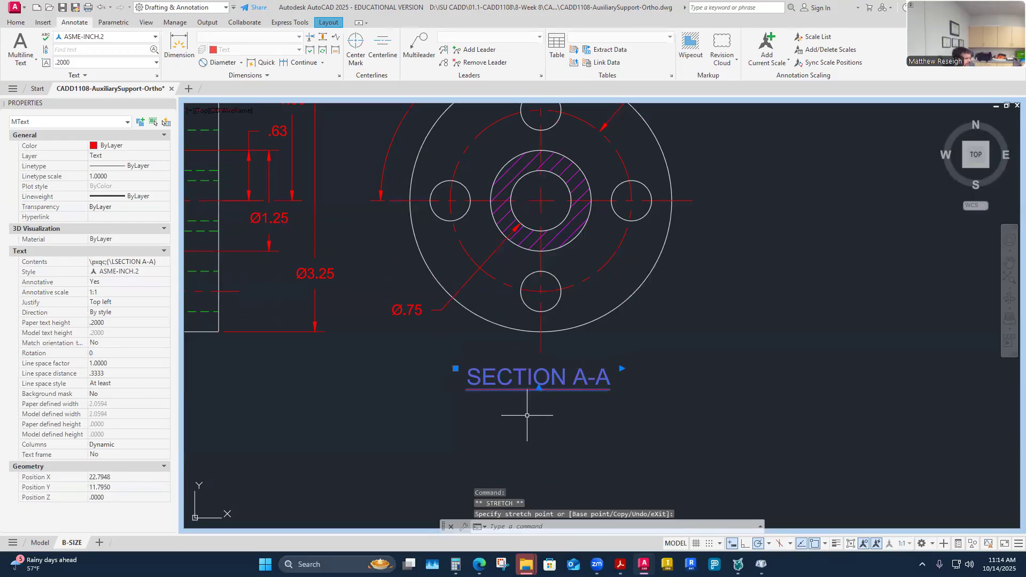
{"action": "key", "text": "Escape"}
- Restore the maximized viewport to return to the paper space sheet of the B-SIZE layout
{"action": "scroll", "coordinate": [528, 413], "scroll_direction": "down", "scroll_amount": 5}
{"action": "scroll", "coordinate": [453, 378], "scroll_direction": "up", "scroll_amount": 3}
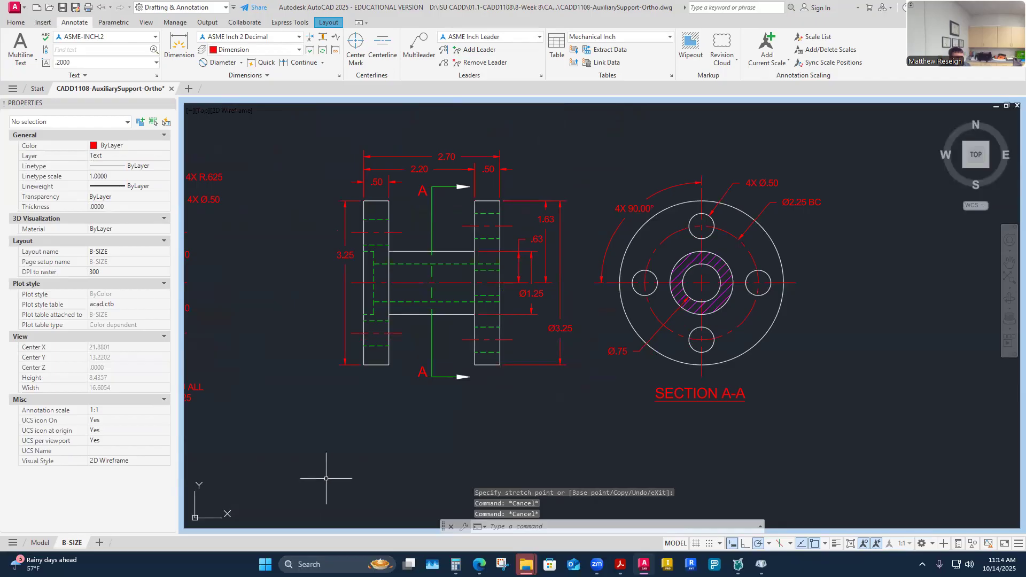
{"action": "scroll", "coordinate": [618, 432], "scroll_direction": "down", "scroll_amount": 2}
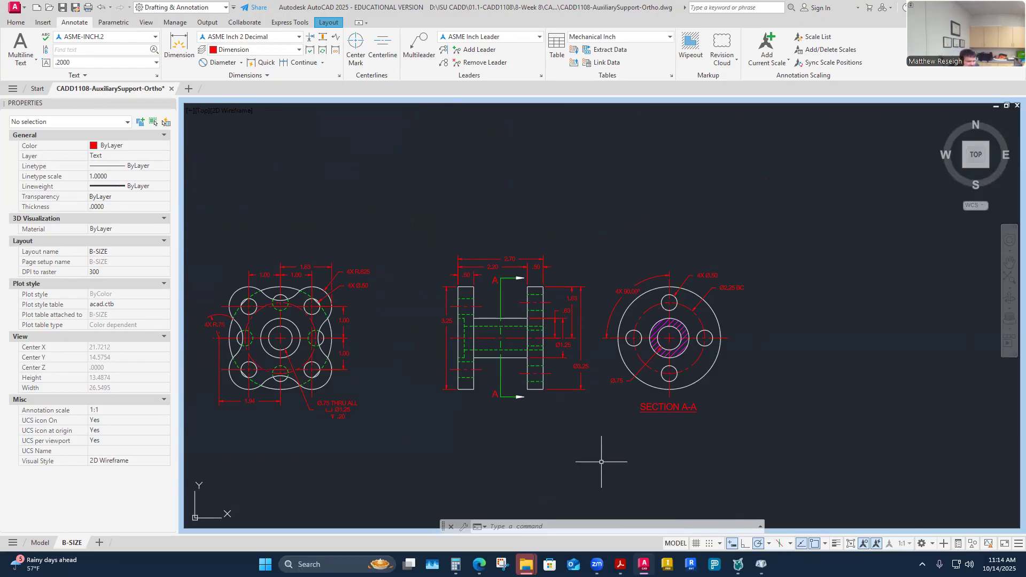
{"action": "left_click", "coordinate": [850, 543]}
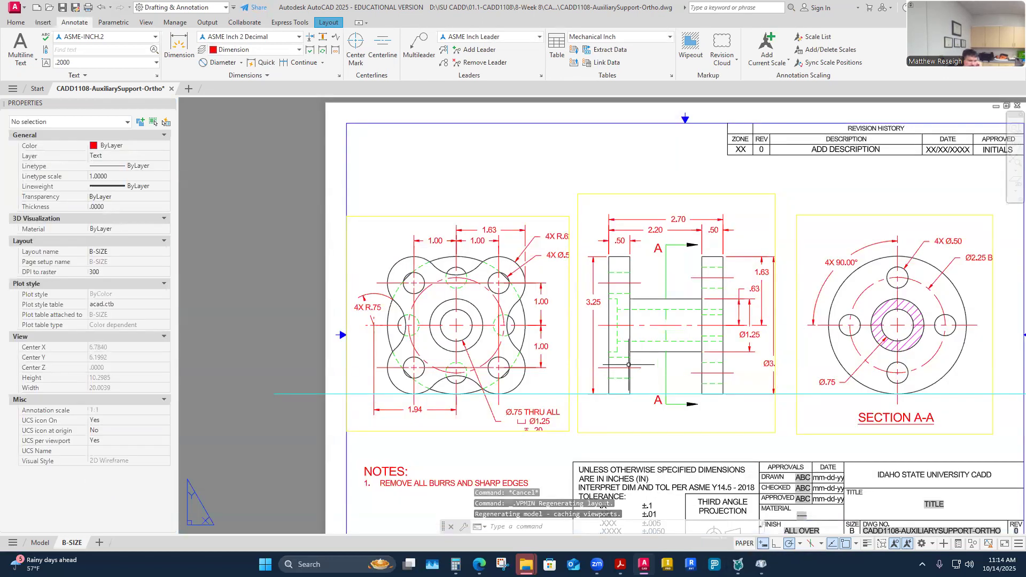
{"action": "scroll", "coordinate": [615, 446], "scroll_direction": "down", "scroll_amount": 1}
{"action": "scroll", "coordinate": [551, 435], "scroll_direction": "up", "scroll_amount": 1}
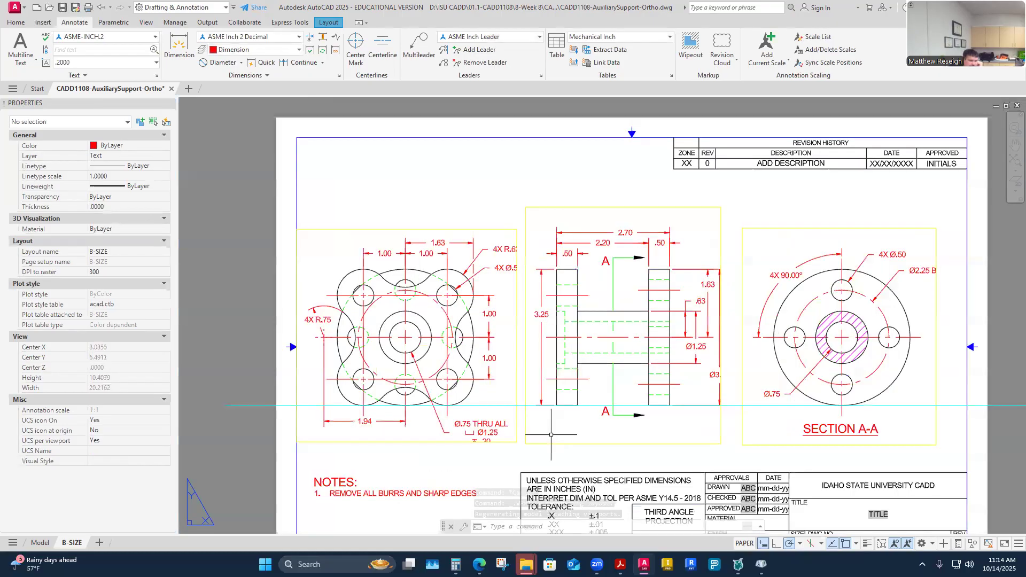
- Enlarge the front view's viewport to about 5.46 wide by 5.37 high so its radius, hole and counterbore callouts fit inside
{"action": "left_click", "coordinate": [454, 442]}
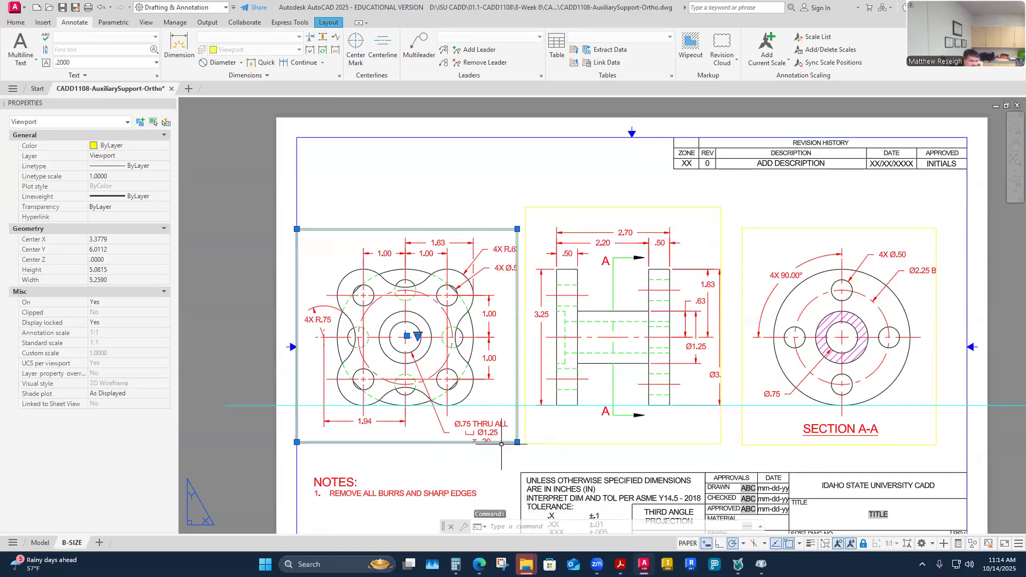
{"action": "left_click", "coordinate": [517, 442]}
{"action": "left_click", "coordinate": [518, 454]}
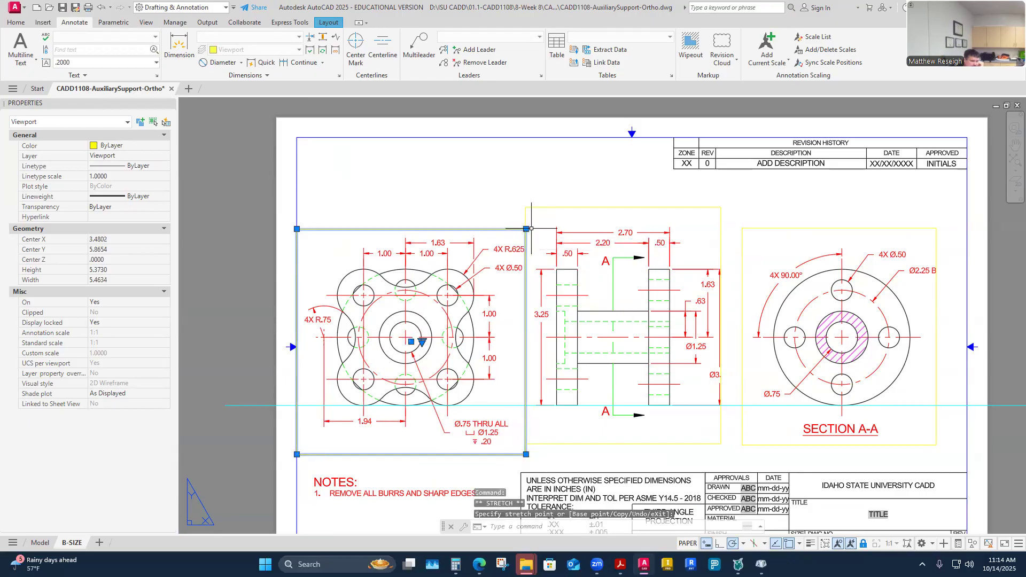
{"action": "left_click", "coordinate": [526, 229]}
{"action": "left_click", "coordinate": [527, 230]}
{"action": "left_click", "coordinate": [543, 192]}
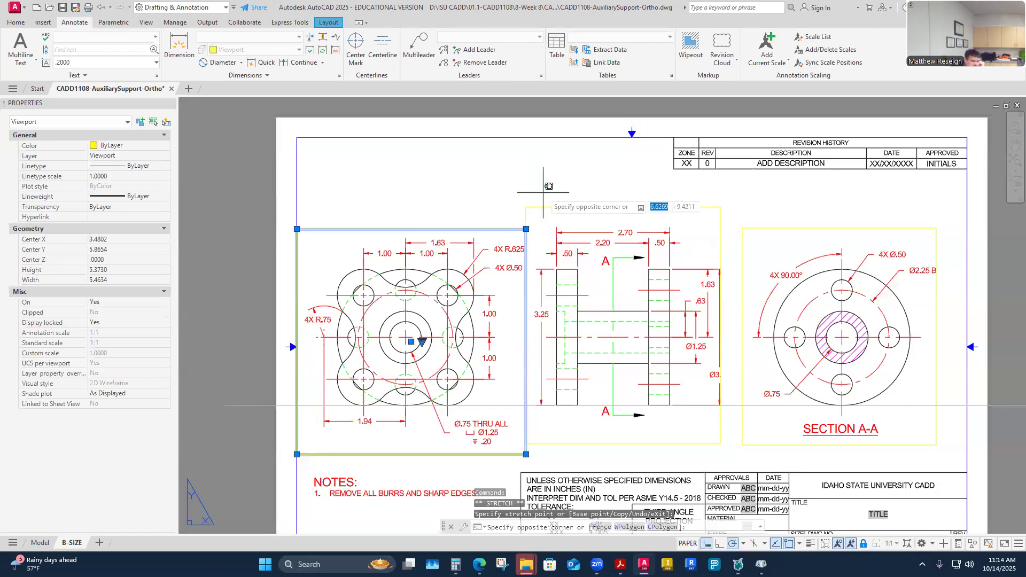
{"action": "key", "text": "Escape"}
{"action": "key", "text": "Escape"}
- Narrow the middle viewport to about 4.50 wide by pulling its left edge clear of the neighbouring front view viewport
{"action": "left_click", "coordinate": [526, 207]}
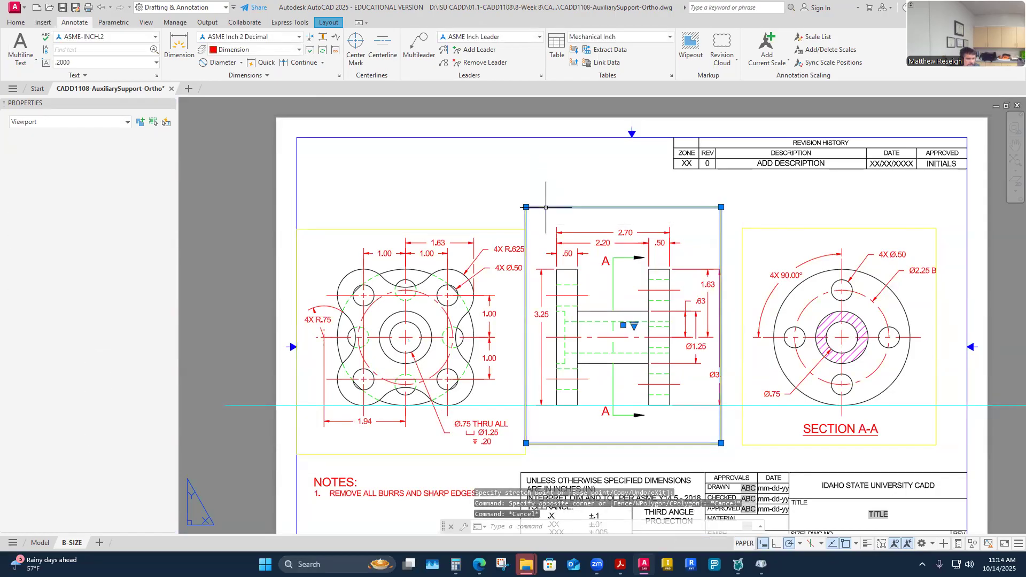
{"action": "left_click", "coordinate": [526, 207]}
{"action": "left_click", "coordinate": [532, 207]}
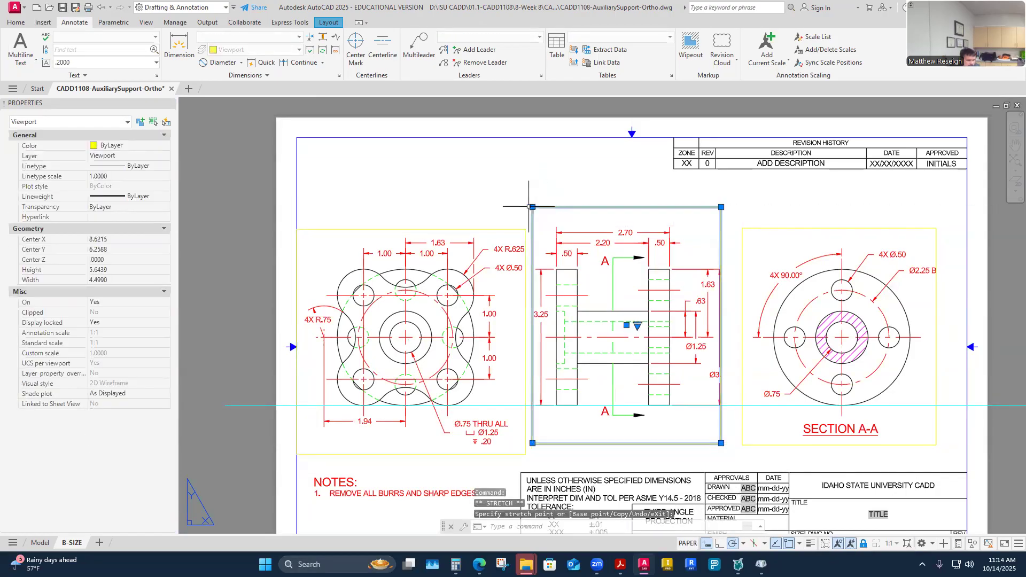
{"action": "key", "text": "Escape"}
- Inspect the viewport borders and dimension callouts of all three views for cut-off annotation
{"action": "scroll", "coordinate": [510, 245], "scroll_direction": "up", "scroll_amount": 2}
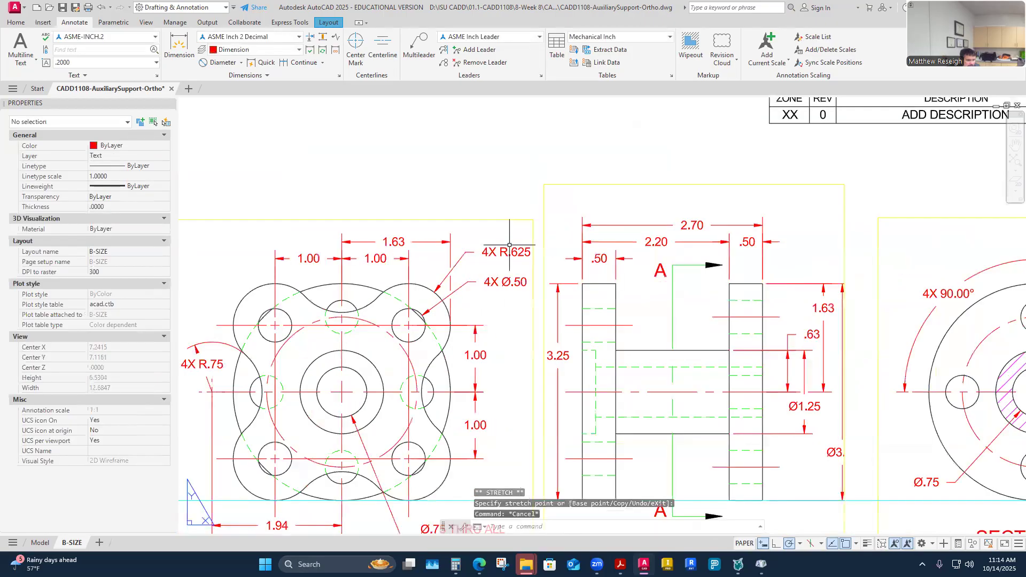
{"action": "scroll", "coordinate": [510, 245], "scroll_direction": "up", "scroll_amount": 5}
{"action": "scroll", "coordinate": [527, 252], "scroll_direction": "down", "scroll_amount": 7}
{"action": "scroll", "coordinate": [528, 252], "scroll_direction": "up", "scroll_amount": 2}
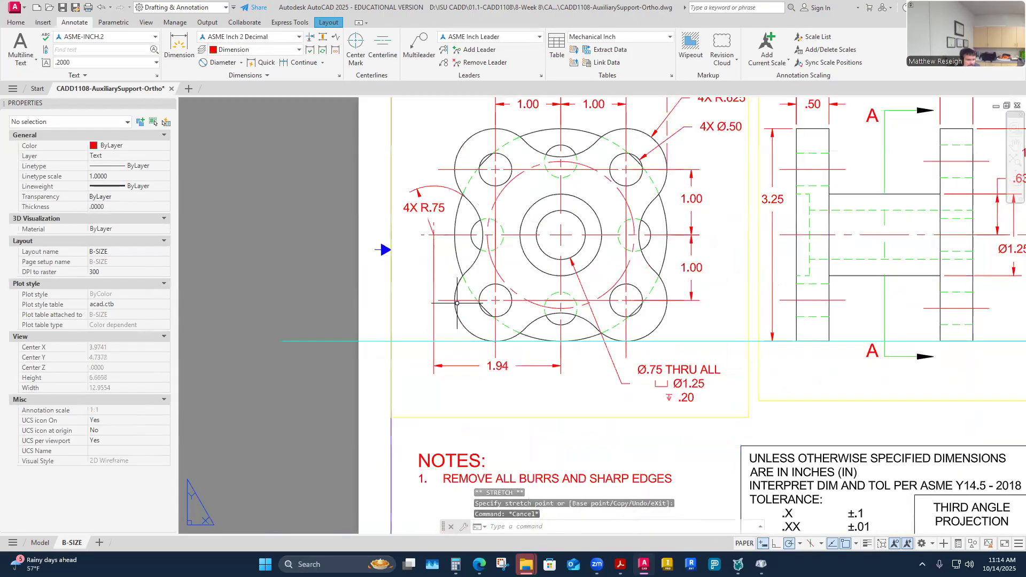
{"action": "scroll", "coordinate": [593, 266], "scroll_direction": "down", "scroll_amount": 5}
{"action": "scroll", "coordinate": [593, 266], "scroll_direction": "down", "scroll_amount": 1}
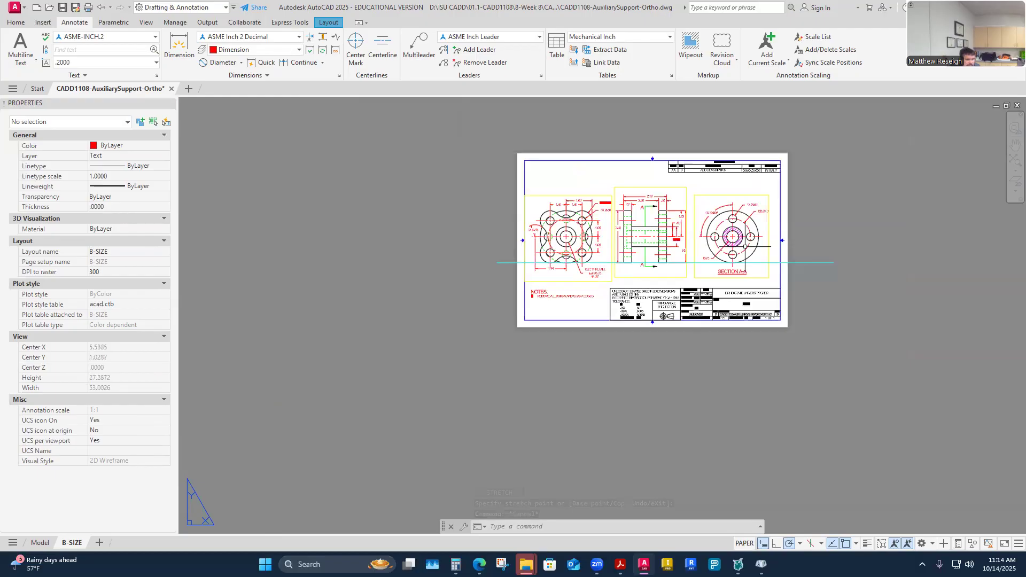
{"action": "scroll", "coordinate": [657, 214], "scroll_direction": "up", "scroll_amount": 2}
{"action": "scroll", "coordinate": [673, 200], "scroll_direction": "up", "scroll_amount": 1}
{"action": "scroll", "coordinate": [673, 201], "scroll_direction": "up", "scroll_amount": 1}
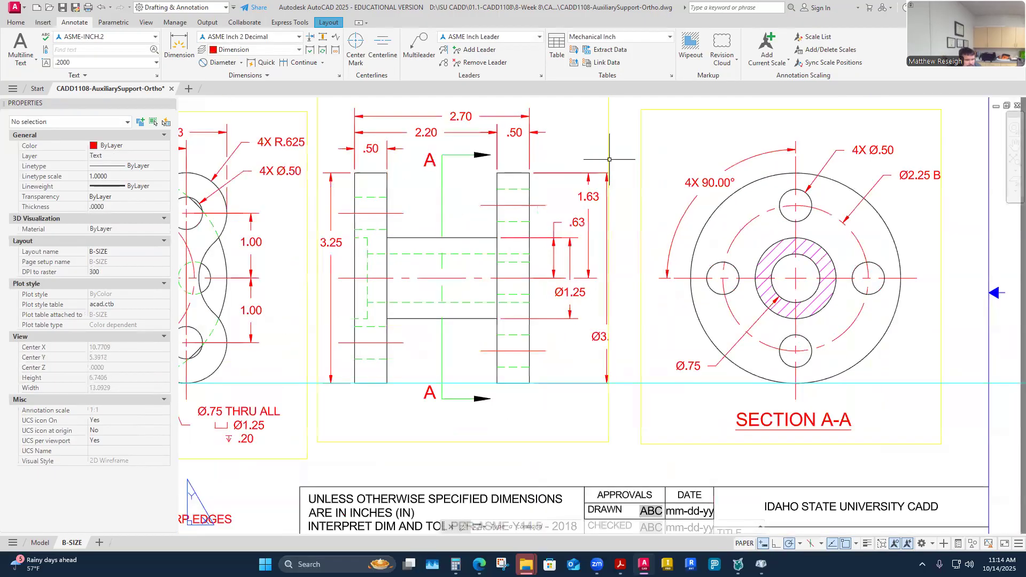
- Resize the middle viewport to about 4.91 wide by 5.30 high so the whole Ø3.25 dimension fits inside
{"action": "scroll", "coordinate": [616, 182], "scroll_direction": "down", "scroll_amount": 3}
{"action": "left_click", "coordinate": [614, 181]}
{"action": "scroll", "coordinate": [631, 149], "scroll_direction": "up", "scroll_amount": 2}
{"action": "left_click", "coordinate": [613, 141]}
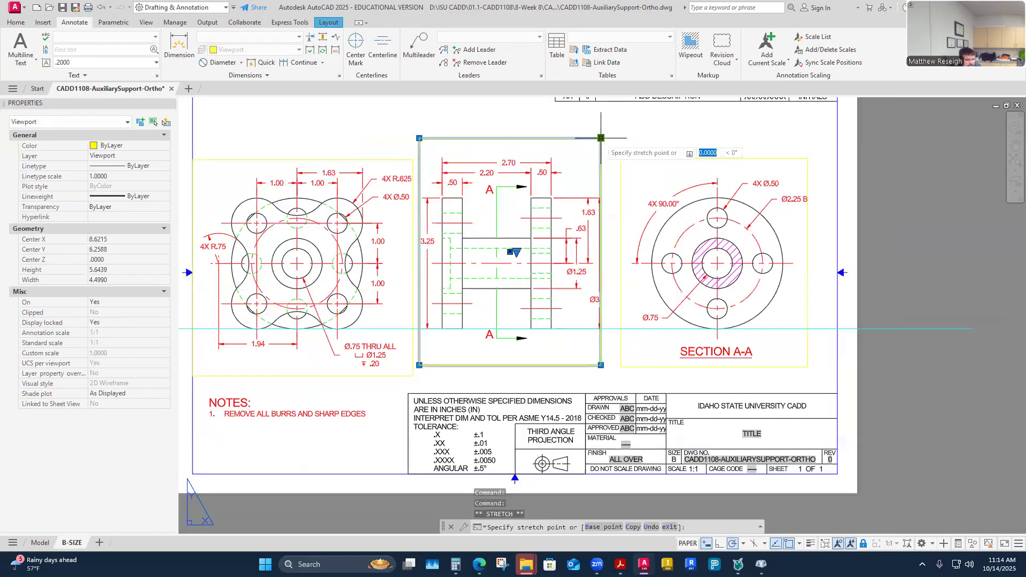
{"action": "left_click", "coordinate": [608, 153]}
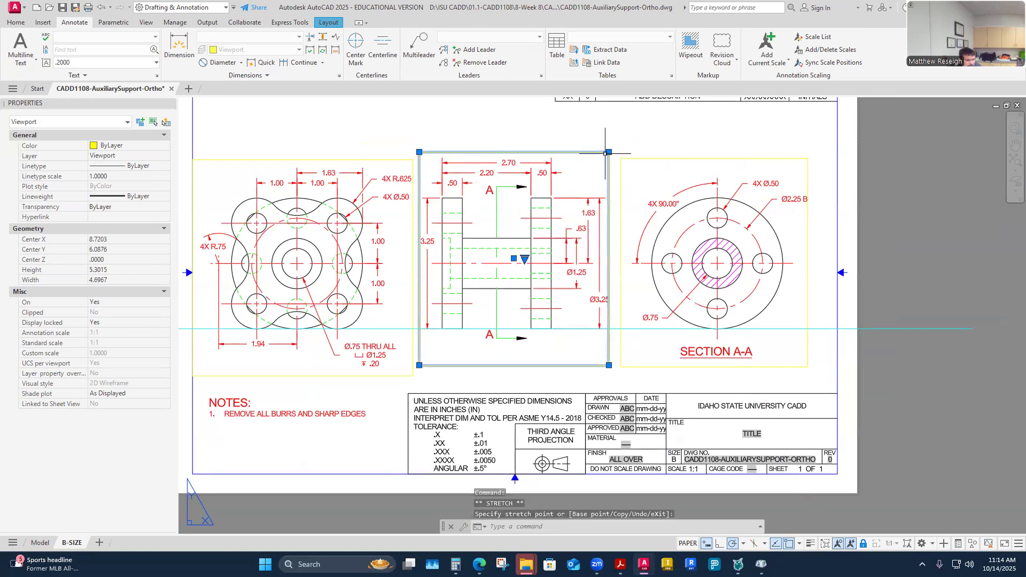
{"action": "left_click", "coordinate": [608, 151]}
{"action": "left_click", "coordinate": [617, 151]}
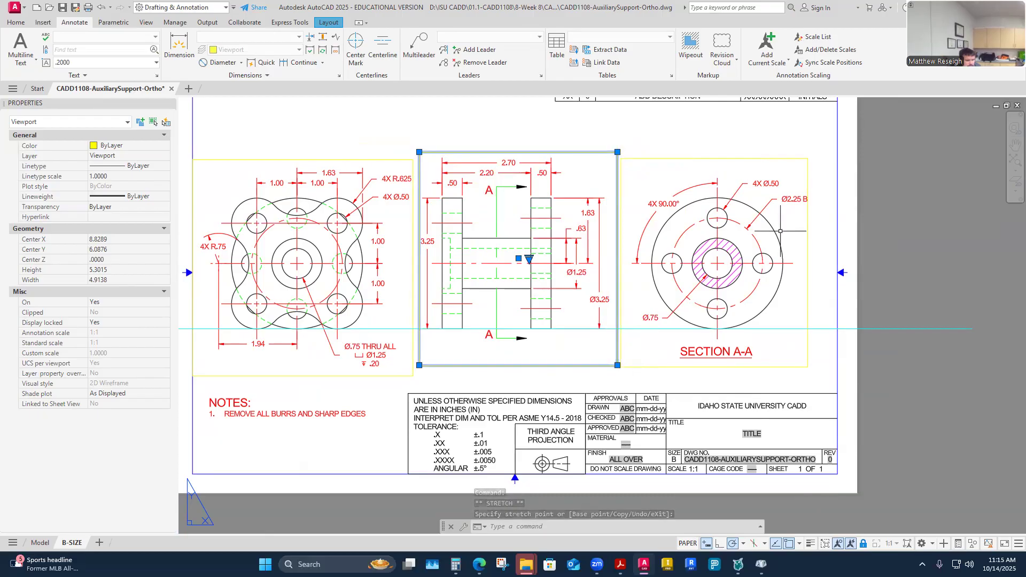
{"action": "left_click", "coordinate": [802, 376]}
{"action": "key", "text": "Escape"}
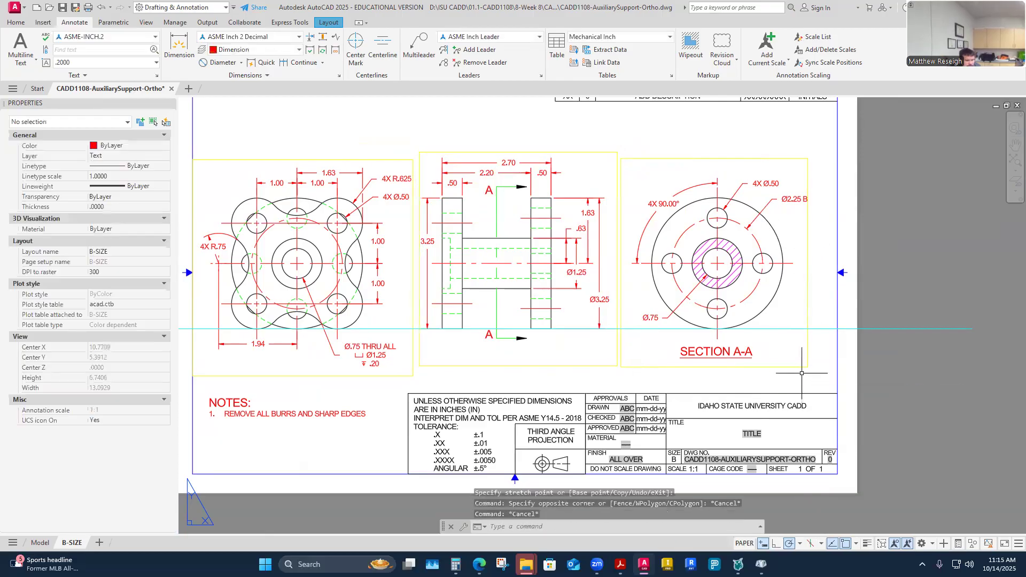
- Widen the section view's viewport to about 4.90 by extending its right edge so the whole Ø2.25 BC callout fits inside
{"action": "left_click", "coordinate": [799, 368]}
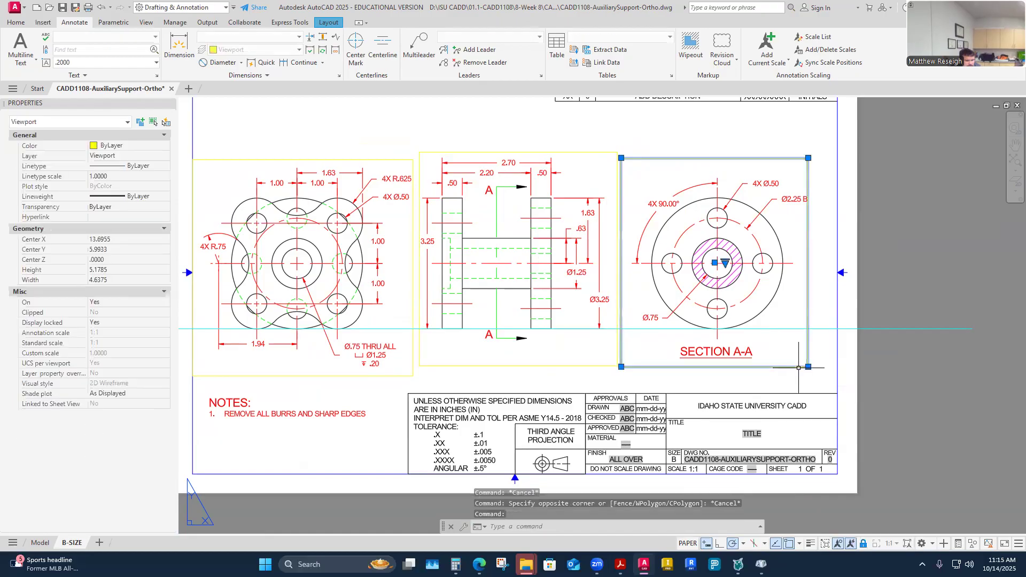
{"action": "left_click", "coordinate": [808, 158]}
{"action": "left_click", "coordinate": [819, 159]}
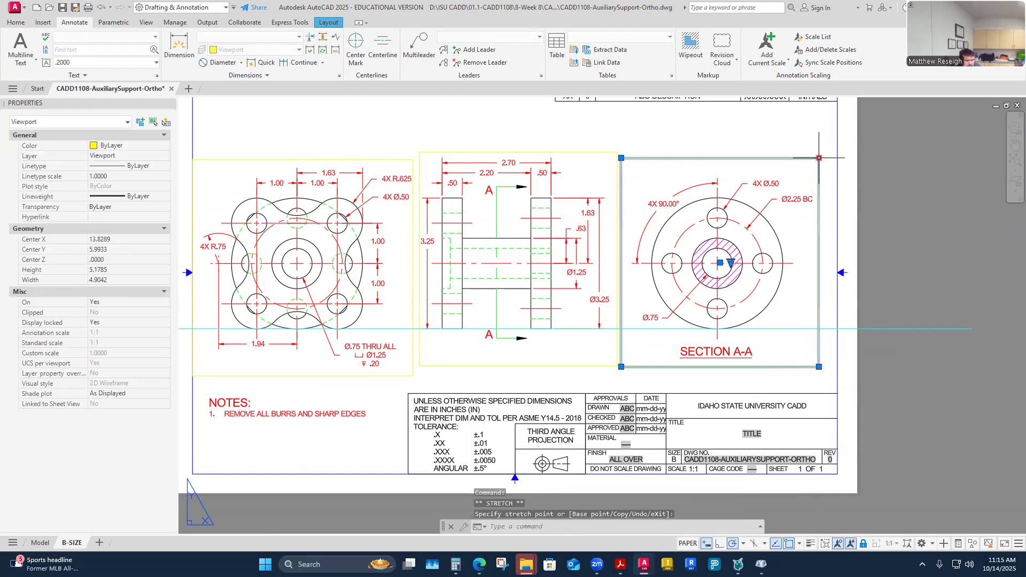
{"action": "left_click", "coordinate": [721, 386]}
{"action": "key", "text": "Escape"}
{"action": "key", "text": "Escape"}
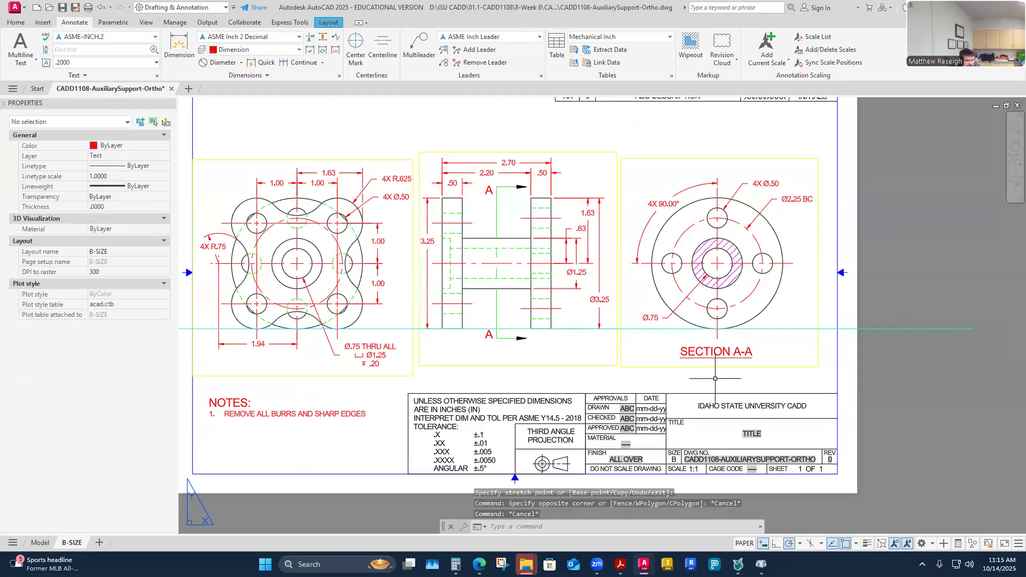
- Enter the approver's initials and the date 10/14/2025 in the revision history block at the sheet's upper right
{"action": "scroll", "coordinate": [721, 386], "scroll_direction": "down", "scroll_amount": 8}
{"action": "scroll", "coordinate": [704, 331], "scroll_direction": "up", "scroll_amount": 5}
{"action": "left_click", "coordinate": [712, 268]}
{"action": "key", "text": "Escape"}
{"action": "double_click", "coordinate": [712, 268]}
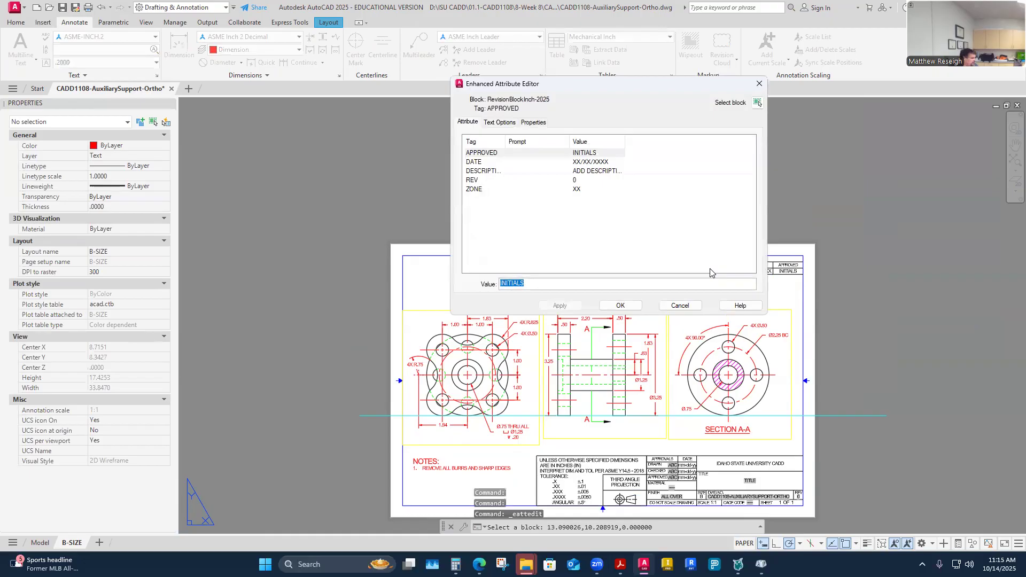
{"action": "type", "text": "MR"}
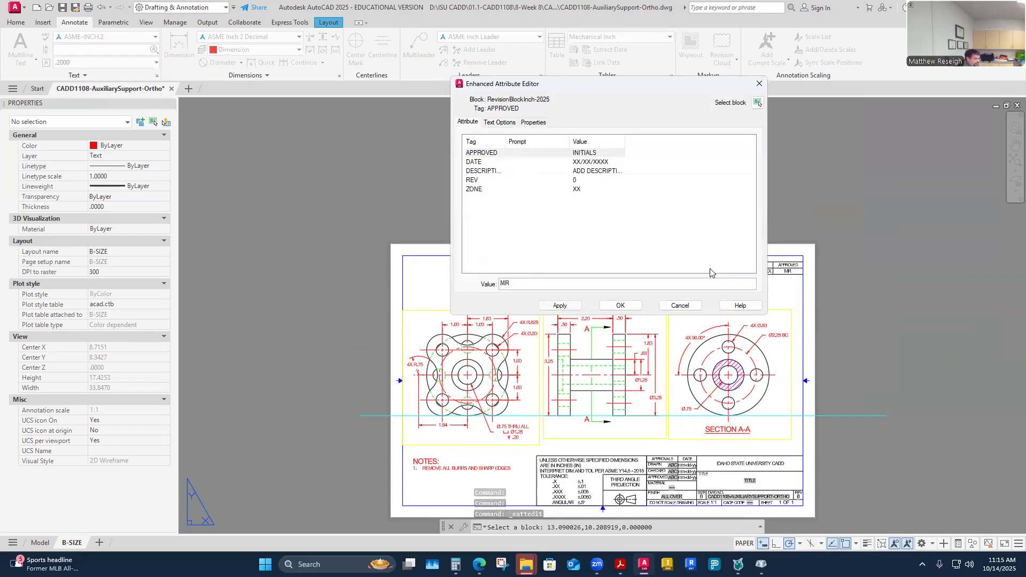
{"action": "key", "text": "Return"}
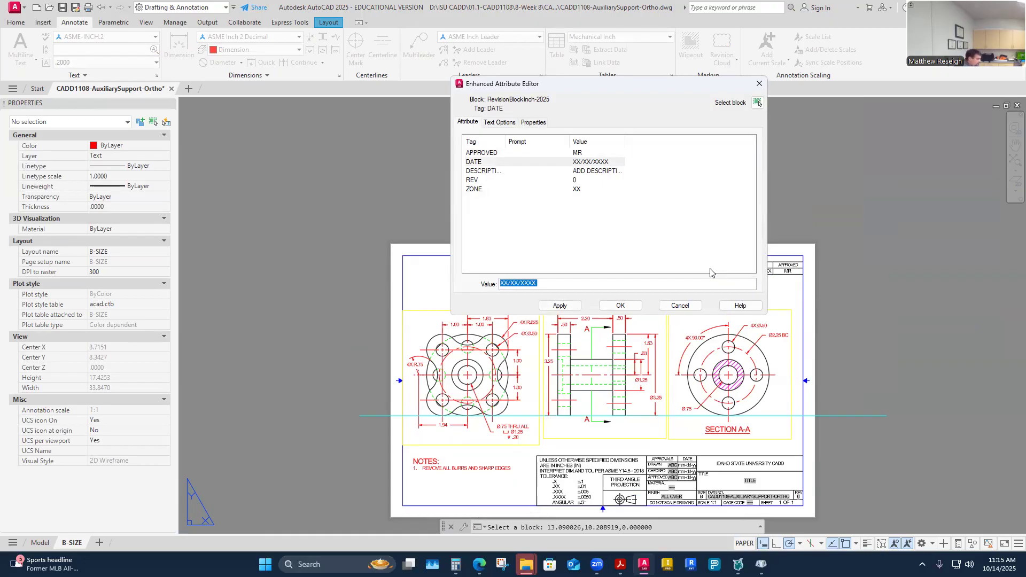
{"action": "type", "text": "10/14/"}
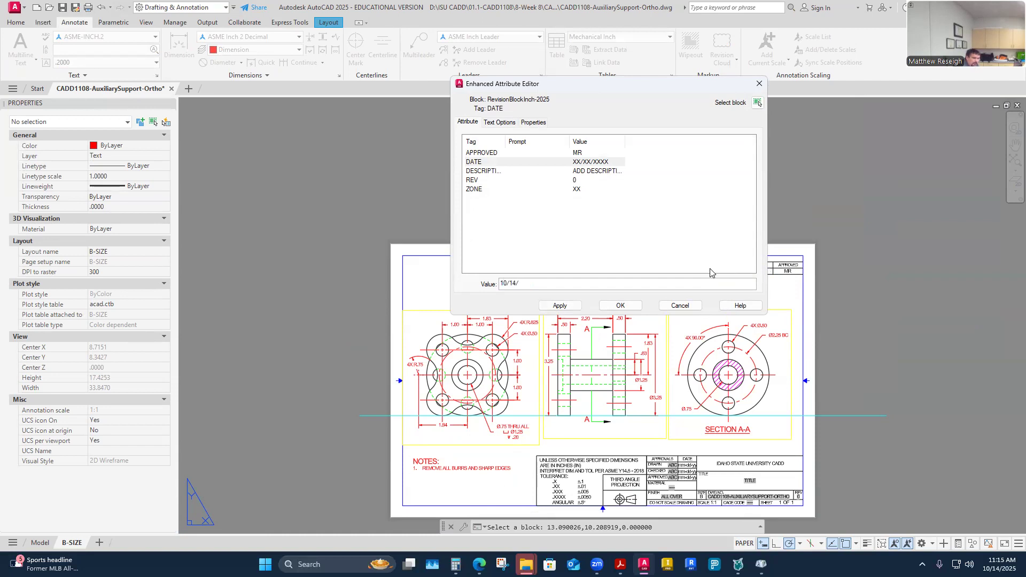
{"action": "type", "text": "2025"}
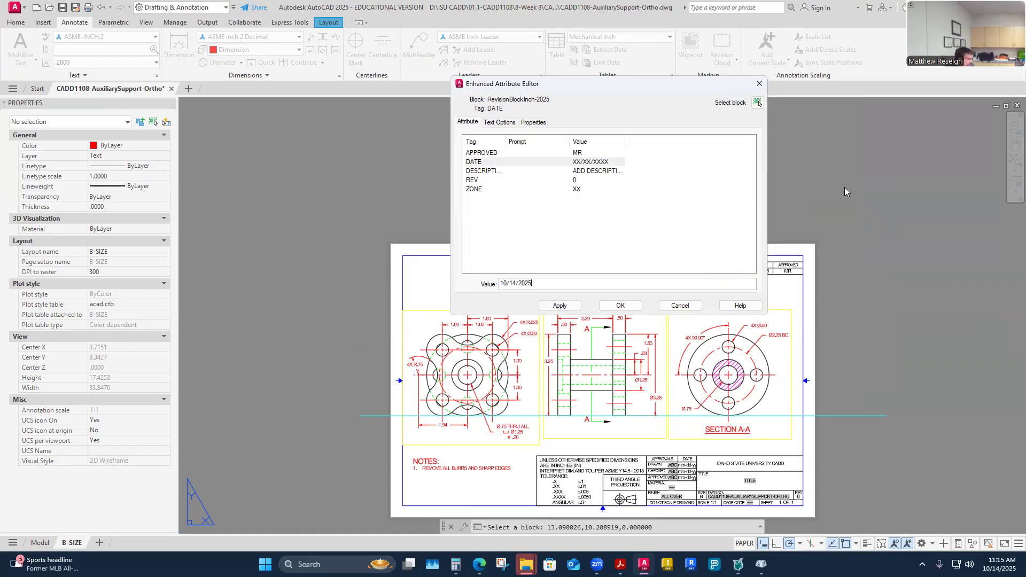
{"action": "key", "text": "Return"}
- Set the revision block's description to SENT TO PRODUCTION and its zone to NA, keeping revision 0, and apply the edits
{"action": "type", "text": "SENT TO PRODUCTION"}
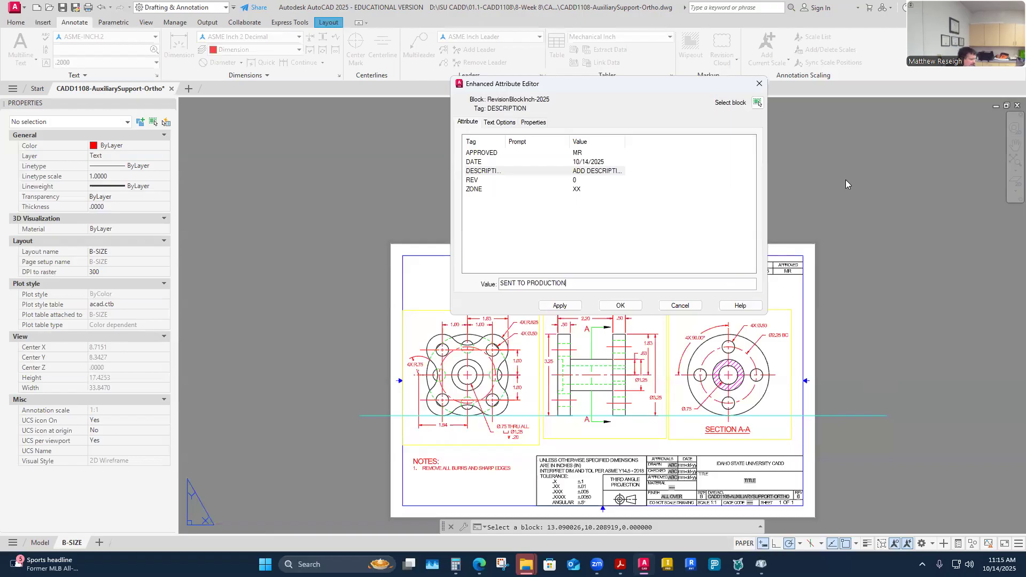
{"action": "key", "text": "Return"}
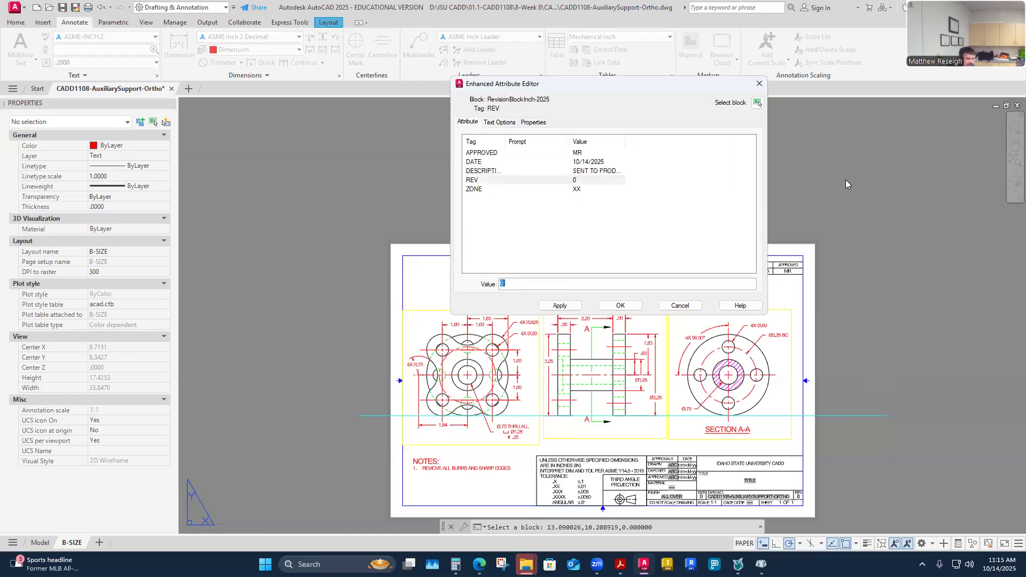
{"action": "key", "text": "Return"}
{"action": "type", "text": "NA"}
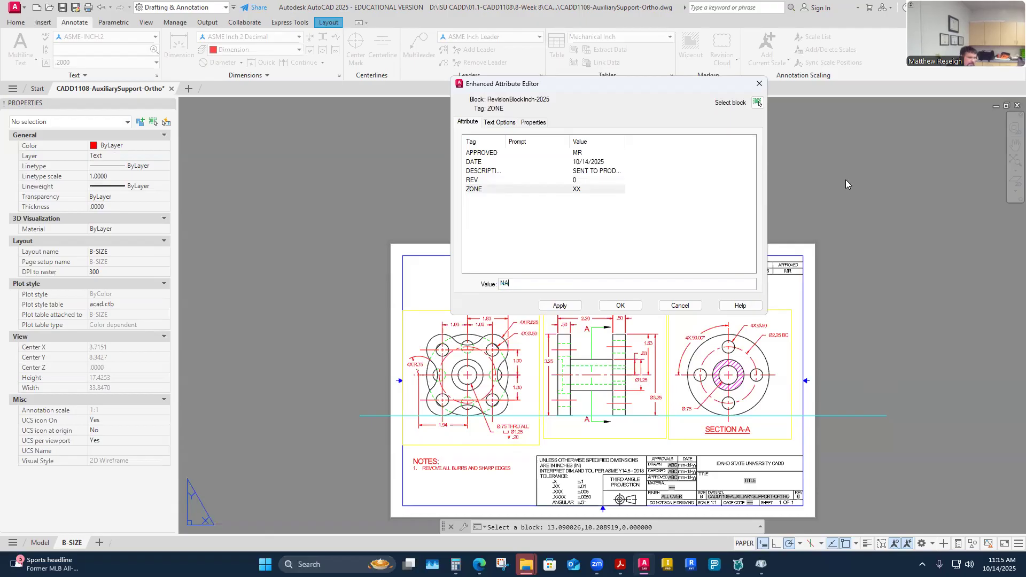
{"action": "key", "text": "Return"}
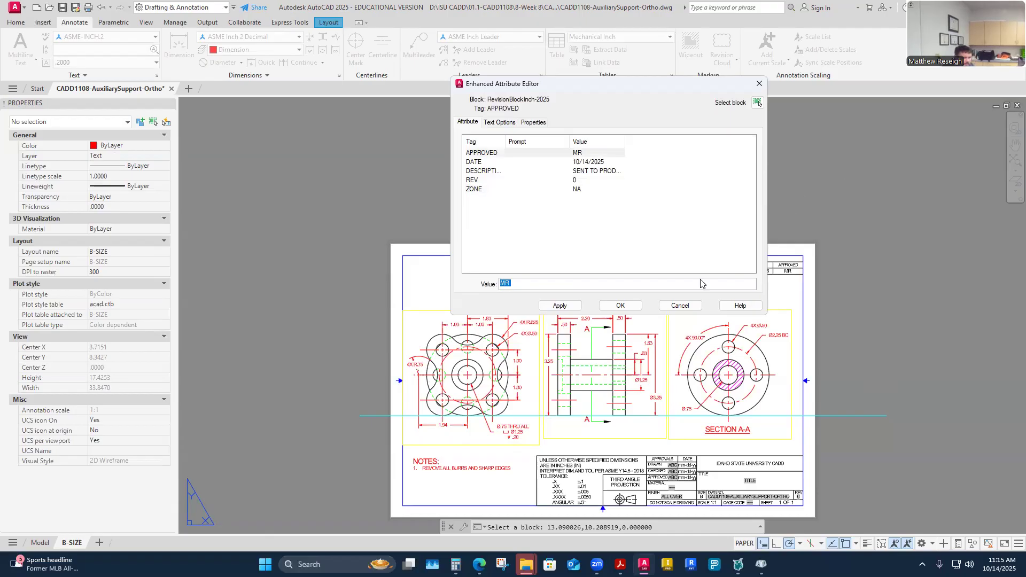
{"action": "left_click", "coordinate": [560, 305]}
{"action": "left_click", "coordinate": [619, 305]}
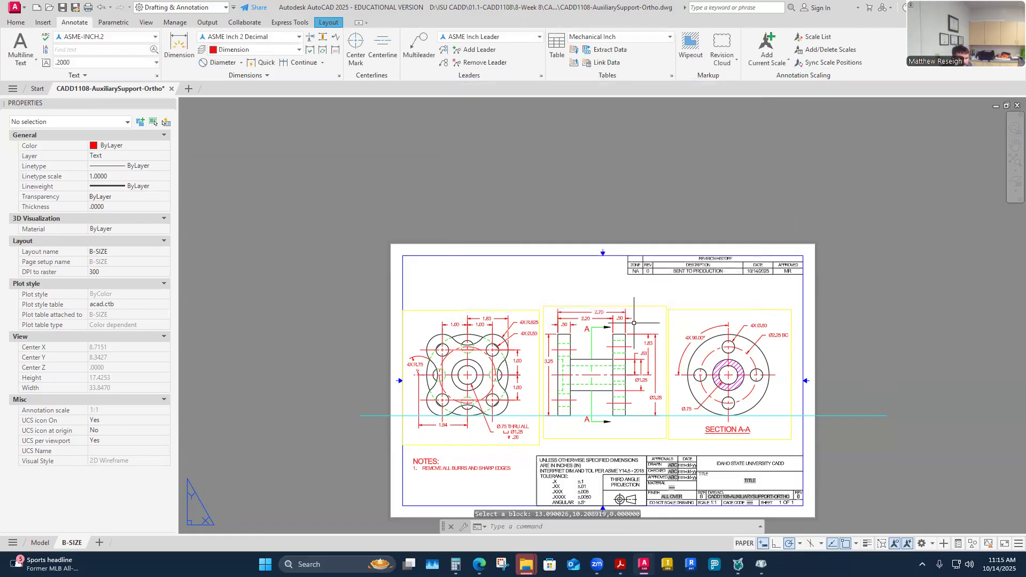
- Enter the drafter's initials and the drawn date 10-14-25 in the title block attributes
{"action": "scroll", "coordinate": [681, 334], "scroll_direction": "down", "scroll_amount": 3}
{"action": "scroll", "coordinate": [684, 336], "scroll_direction": "up", "scroll_amount": 3}
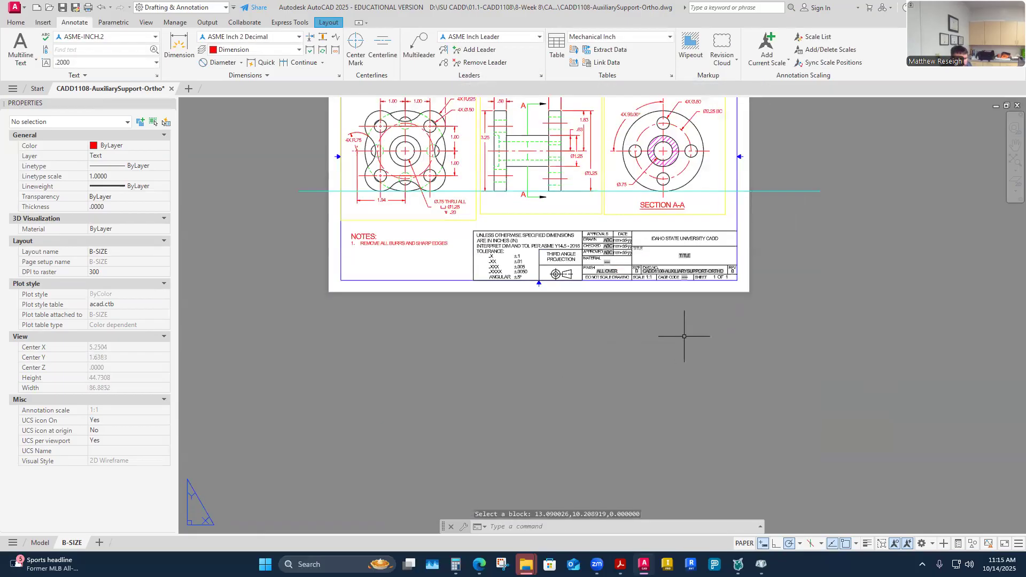
{"action": "double_click", "coordinate": [656, 236]}
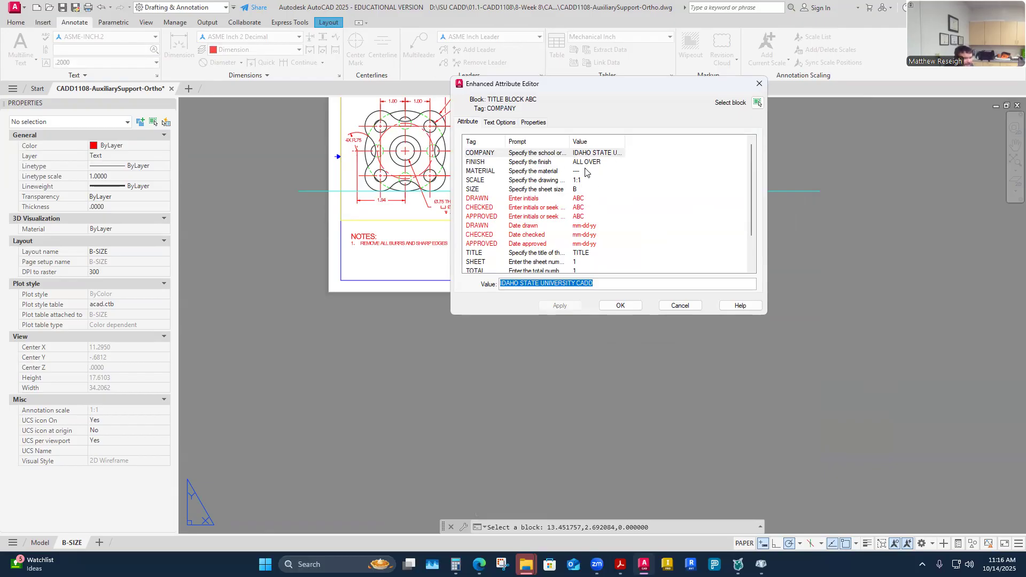
{"action": "left_click", "coordinate": [582, 198]}
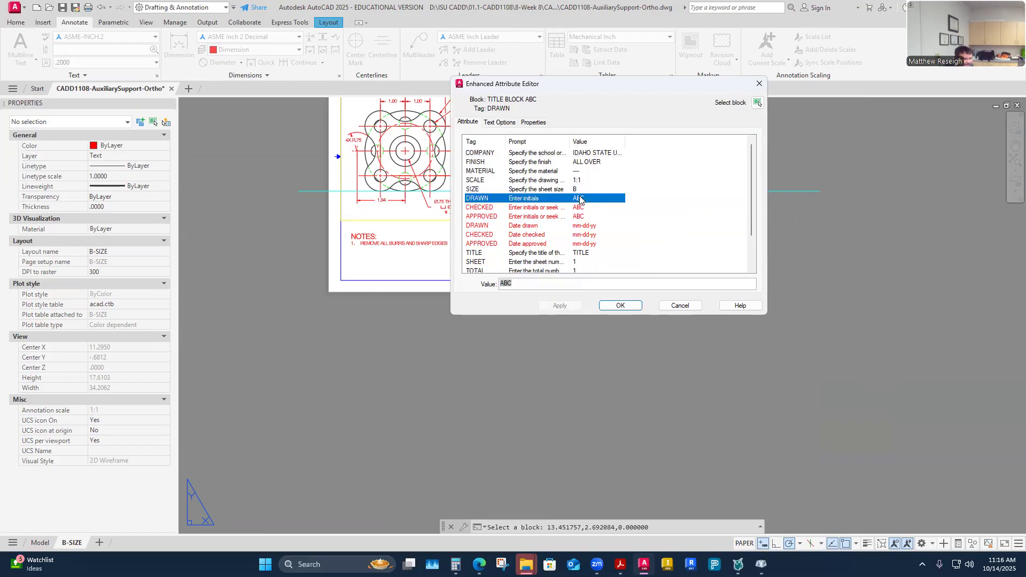
{"action": "type", "text": "MR"}
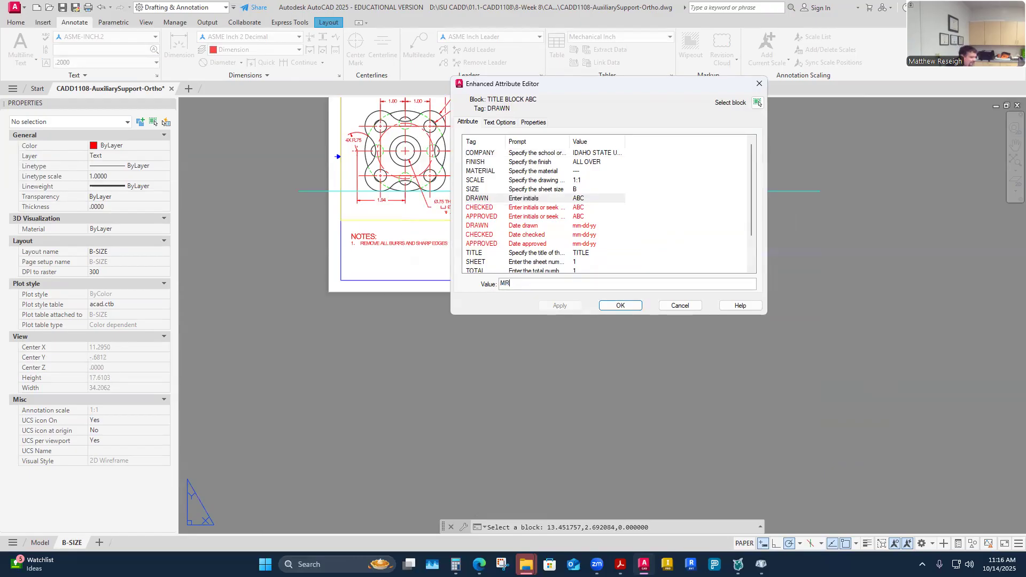
{"action": "left_click", "coordinate": [593, 226]}
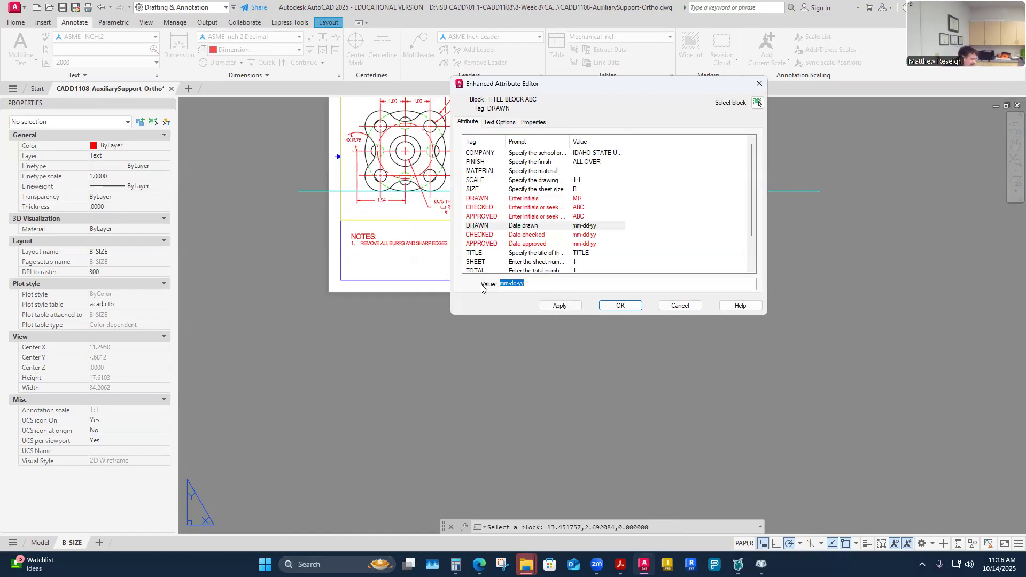
{"action": "type", "text": "10-14-25"}
- Replace the title block's placeholder title with CADD 1108 AUXILIARY SUPPORT ORTHO
{"action": "left_click", "coordinate": [581, 253]}
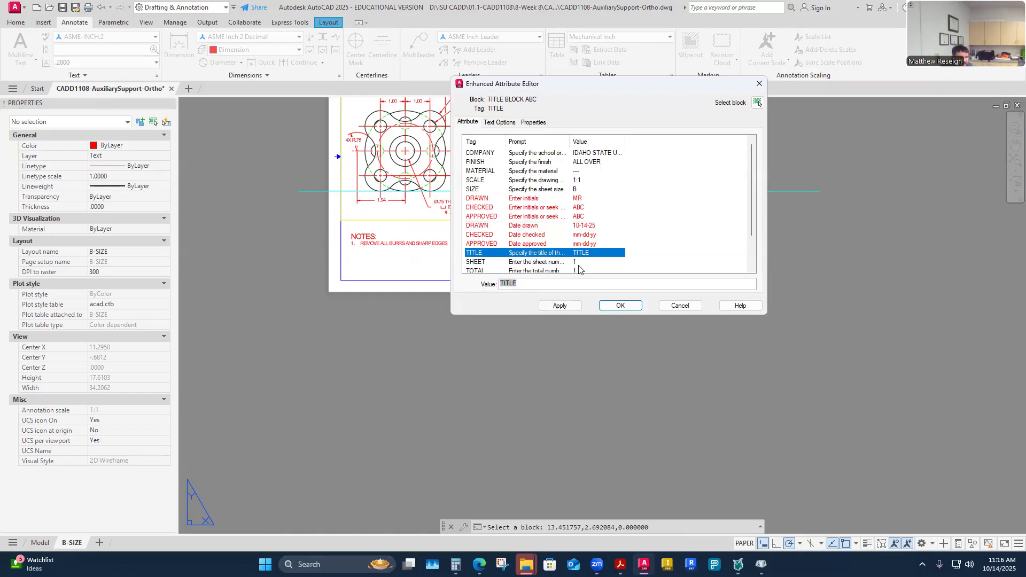
{"action": "left_click", "coordinate": [537, 285]}
{"action": "type", "text": "CA"}
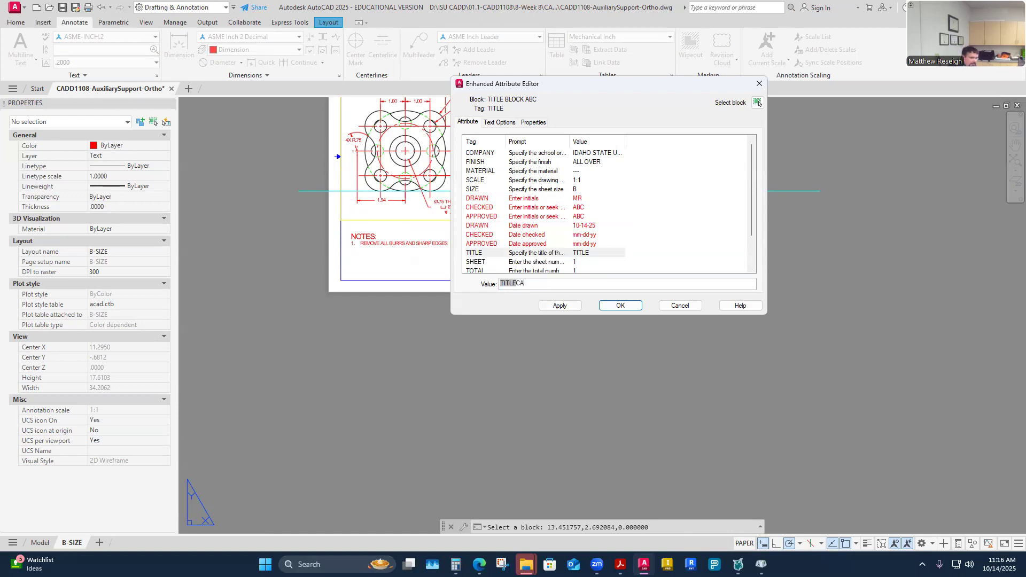
{"action": "key", "text": "BackSpace"}
{"action": "type", "text": "CADD 1108"}
{"action": "type", "text": "AUXILIARY SUPPORT ORTHO"}
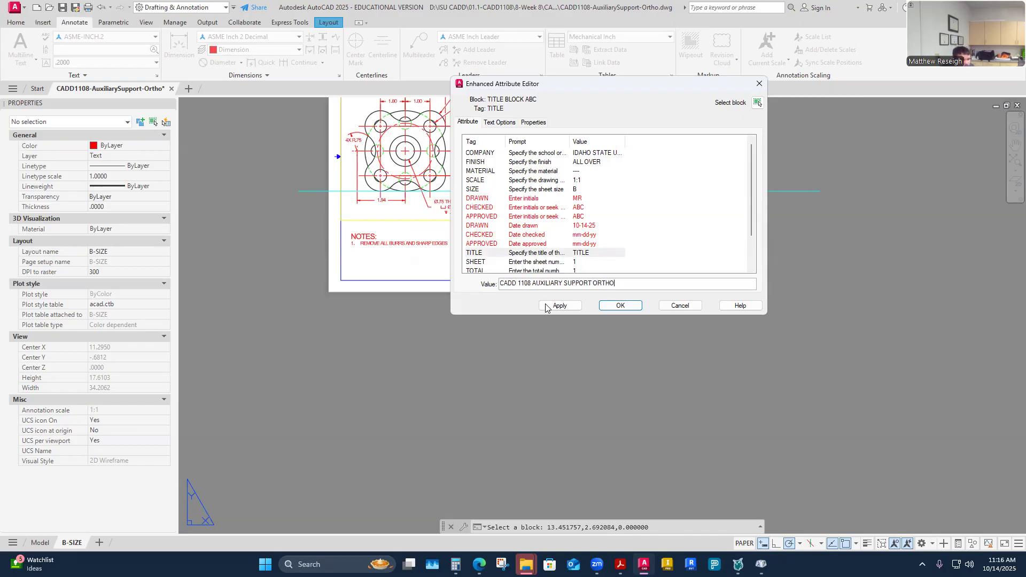
- Set the title block's sheet number to 5 and its total number of sheets to 25, and accept the attribute edits
{"action": "scroll", "coordinate": [636, 246], "scroll_direction": "down", "scroll_amount": 1}
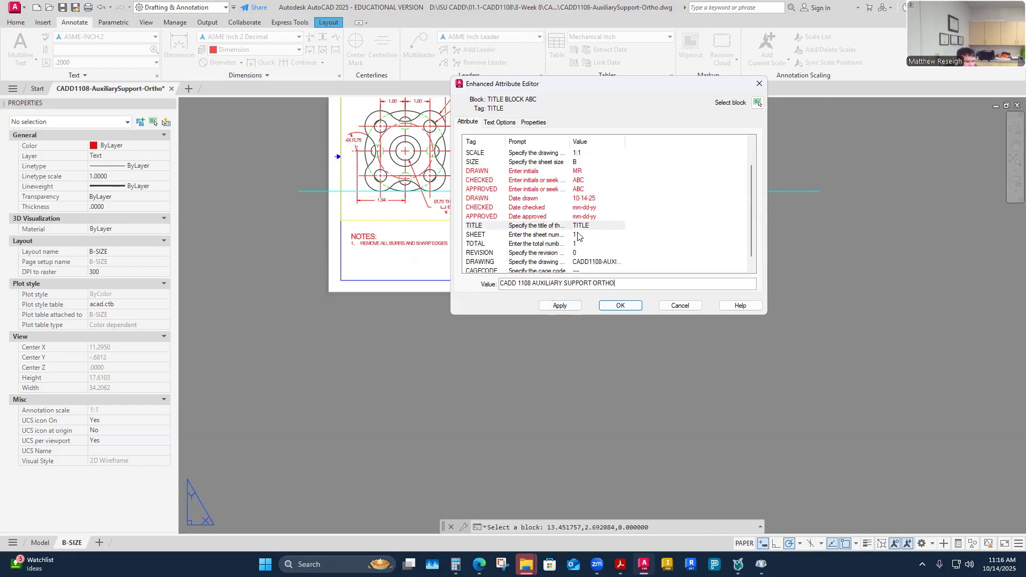
{"action": "scroll", "coordinate": [588, 243], "scroll_direction": "down", "scroll_amount": 1}
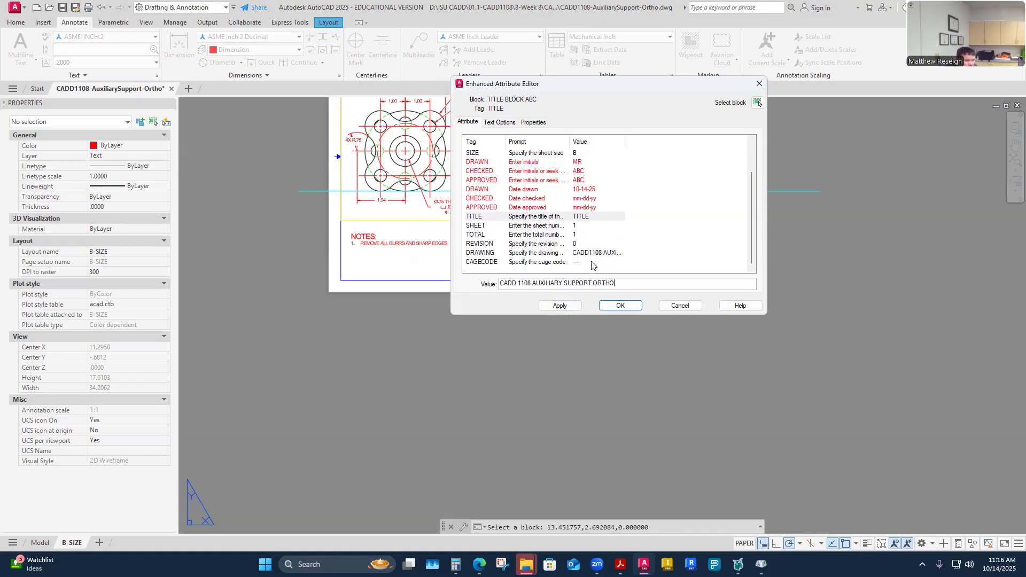
{"action": "left_click", "coordinate": [581, 227]}
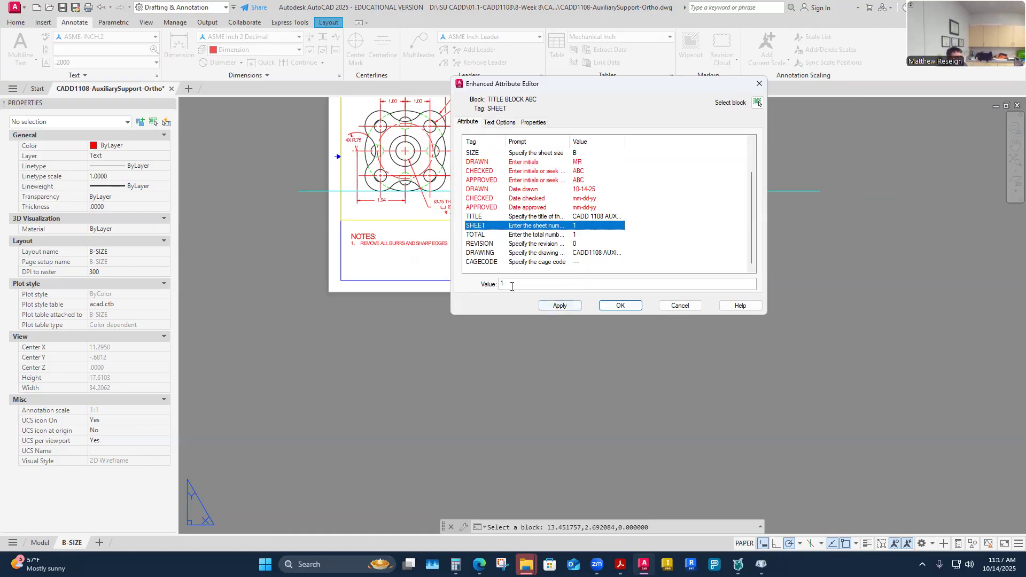
{"action": "key", "text": "Tab"}
{"action": "type", "text": "5"}
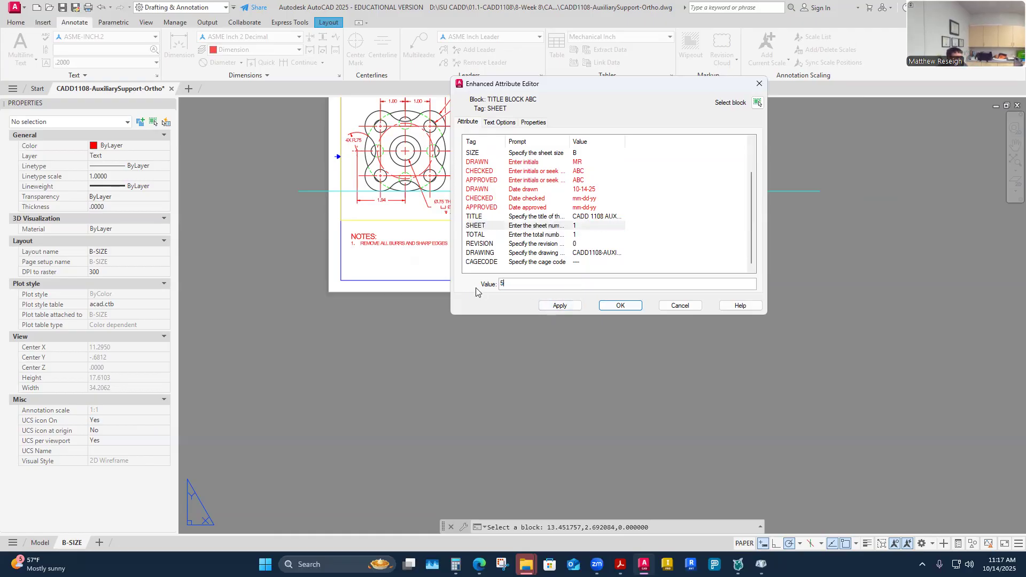
{"action": "left_click", "coordinate": [578, 235]}
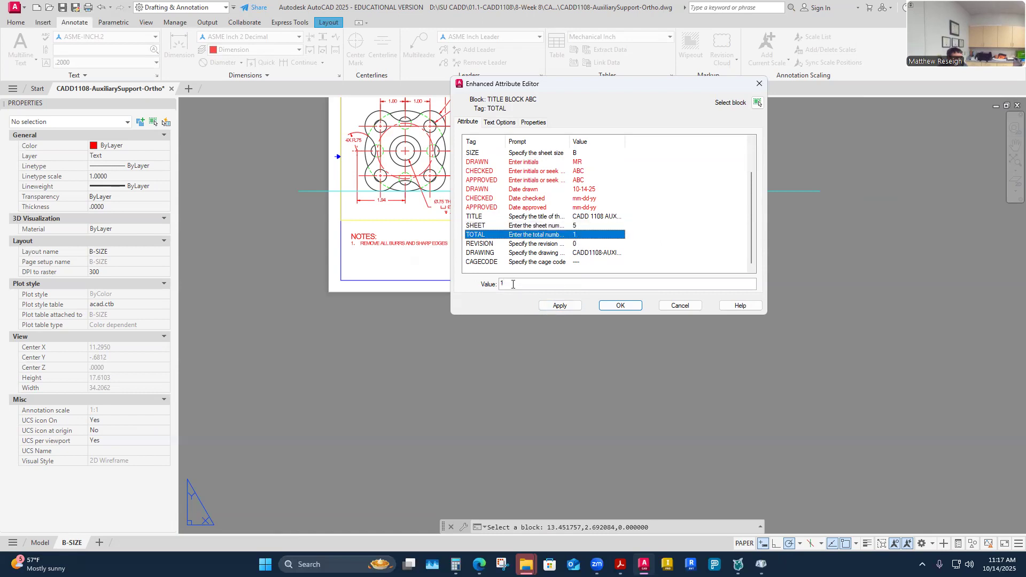
{"action": "key", "text": "Tab"}
{"action": "type", "text": "2"}
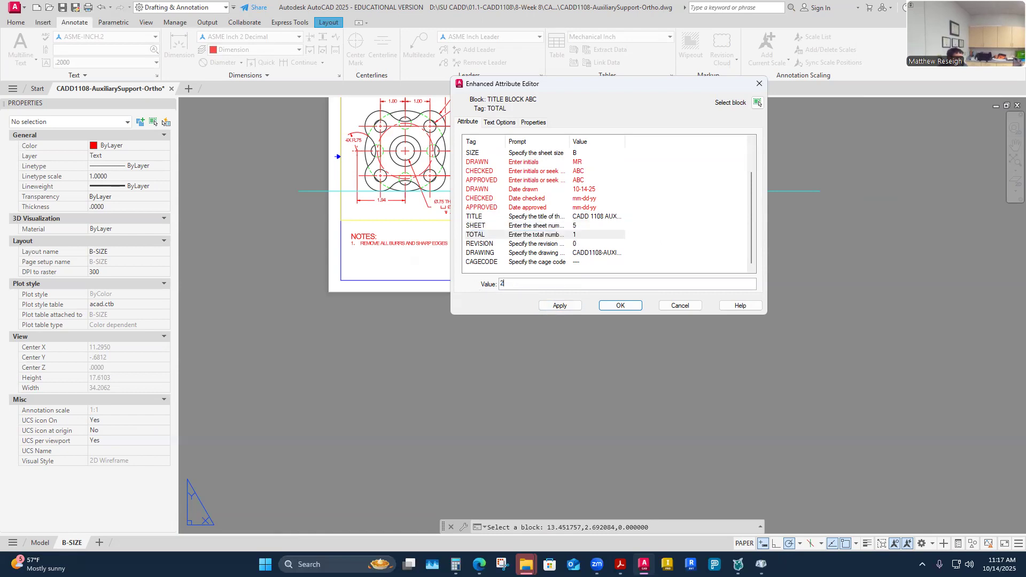
{"action": "left_click", "coordinate": [571, 307]}
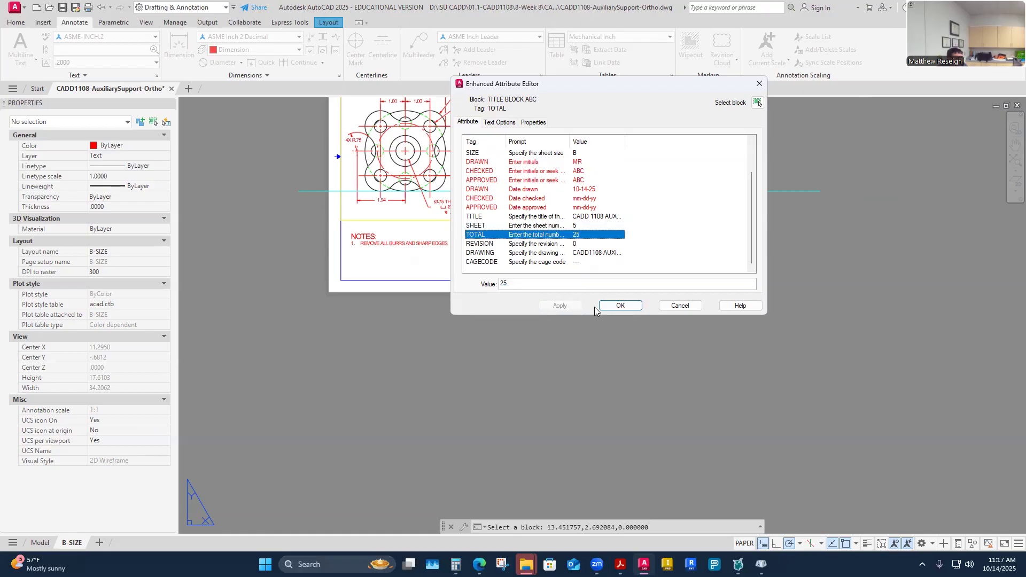
{"action": "left_click", "coordinate": [615, 306]}
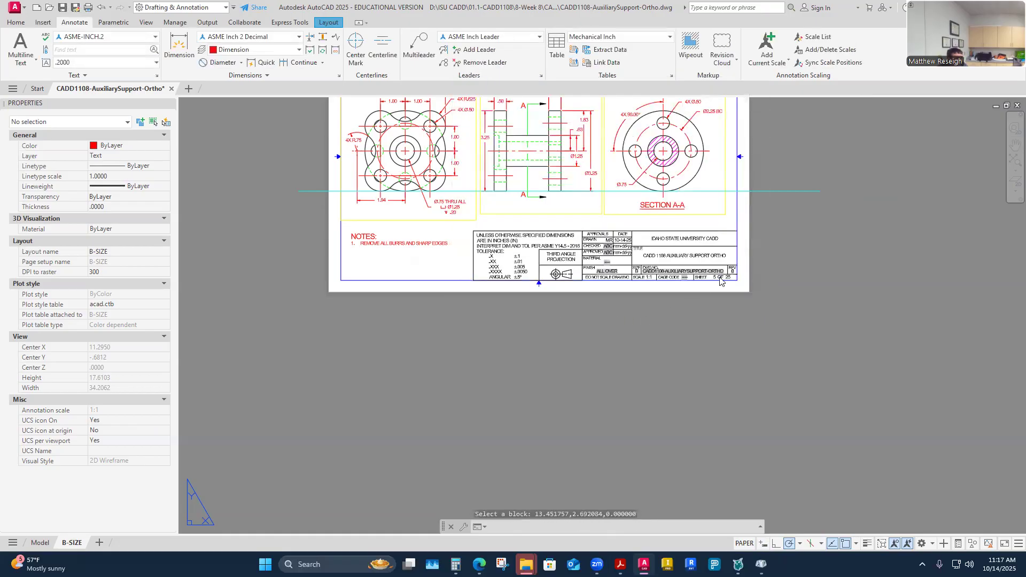
{"action": "key", "text": "Escape"}
- Set the title block's sheet number to 1 and its total number of sheets to 1, and accept the attribute edits
{"action": "scroll", "coordinate": [779, 279], "scroll_direction": "down", "scroll_amount": 5}
{"action": "scroll", "coordinate": [681, 279], "scroll_direction": "up", "scroll_amount": 7}
{"action": "scroll", "coordinate": [682, 279], "scroll_direction": "up", "scroll_amount": 4}
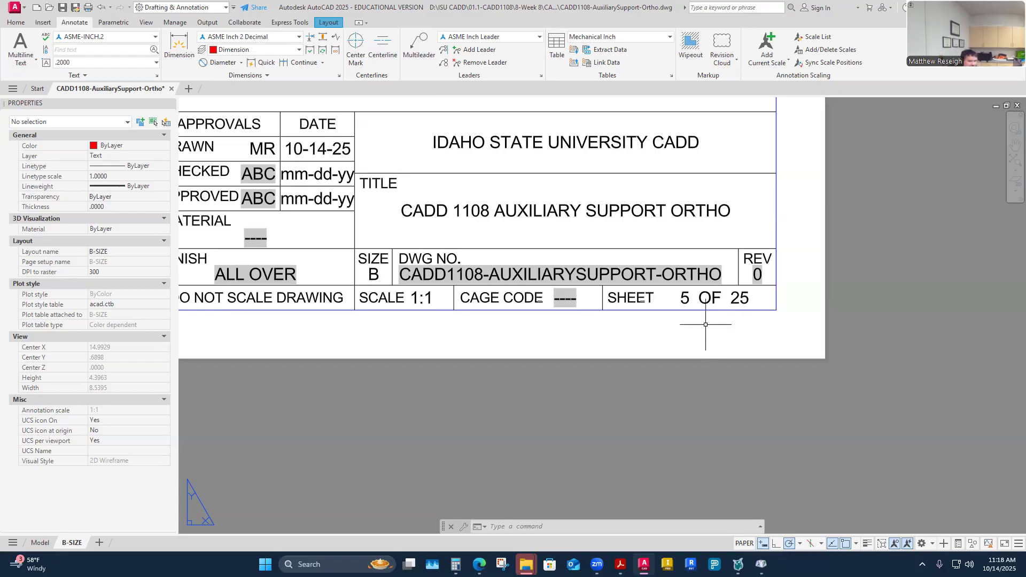
{"action": "scroll", "coordinate": [684, 314], "scroll_direction": "down", "scroll_amount": 5}
{"action": "scroll", "coordinate": [682, 313], "scroll_direction": "up", "scroll_amount": 3}
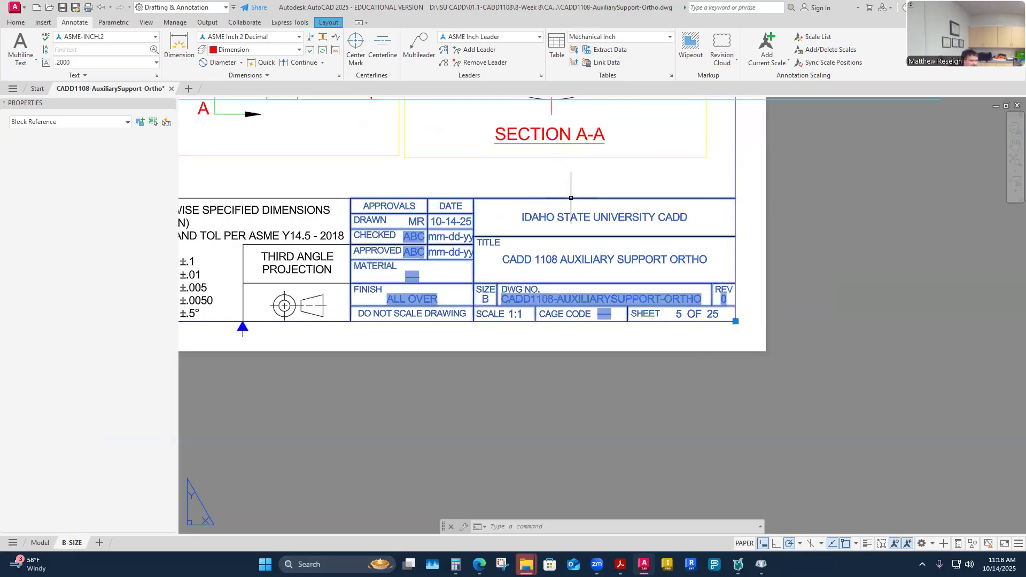
{"action": "double_click", "coordinate": [586, 216]}
{"action": "scroll", "coordinate": [583, 238], "scroll_direction": "down", "scroll_amount": 1}
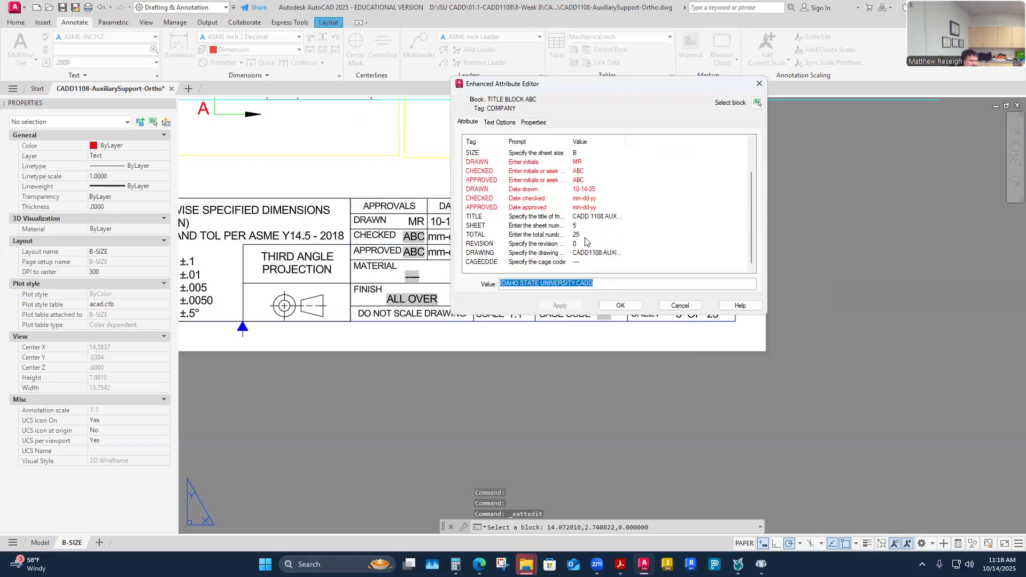
{"action": "left_click", "coordinate": [580, 226]}
{"action": "double_click", "coordinate": [509, 284]}
{"action": "type", "text": "1"}
{"action": "key", "text": "Return"}
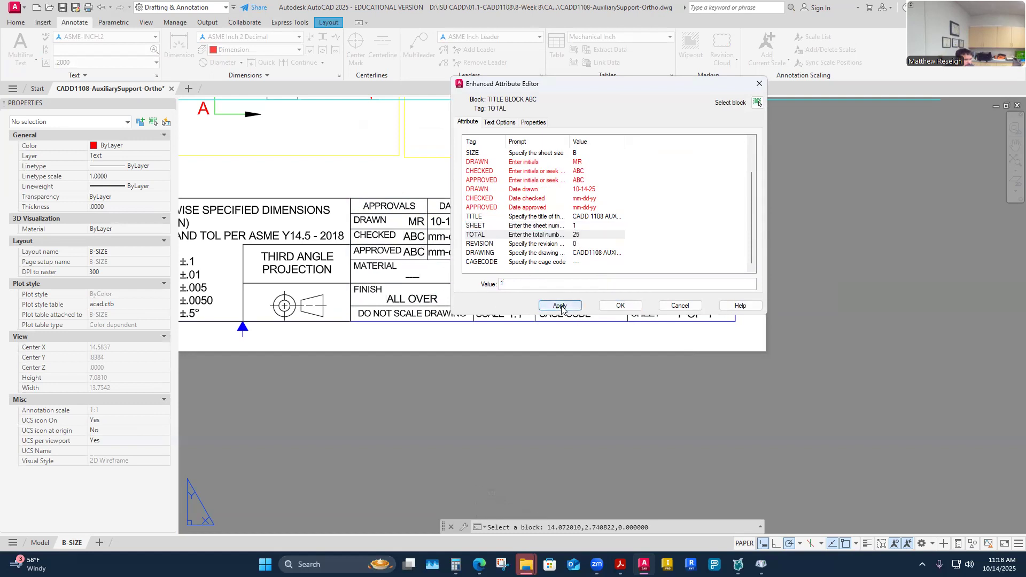
{"action": "left_click", "coordinate": [620, 305]}
{"action": "left_click", "coordinate": [615, 381]}
{"action": "key", "text": "Escape"}
{"action": "key", "text": "Escape"}
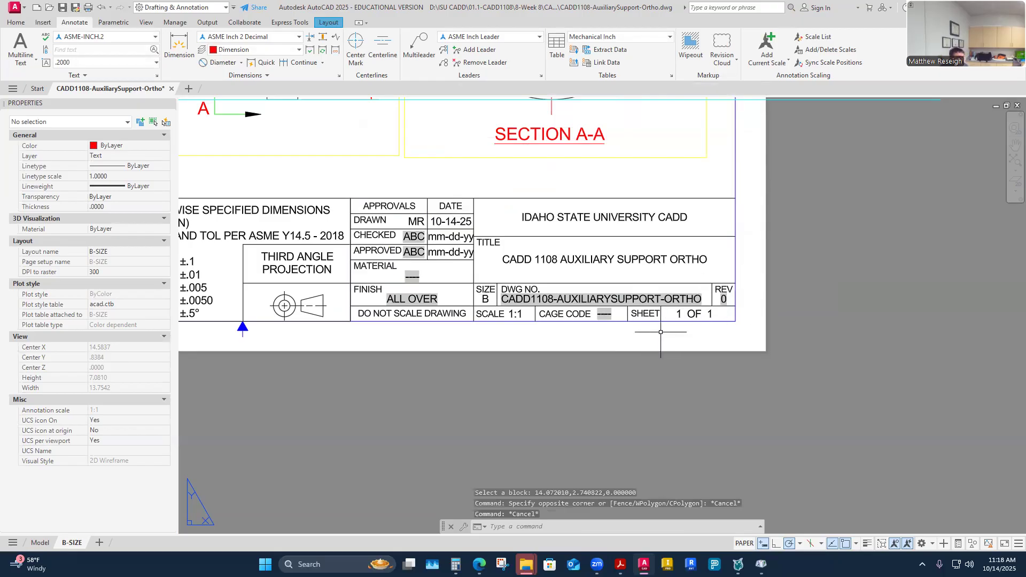
{"action": "scroll", "coordinate": [667, 353], "scroll_direction": "down", "scroll_amount": 3}
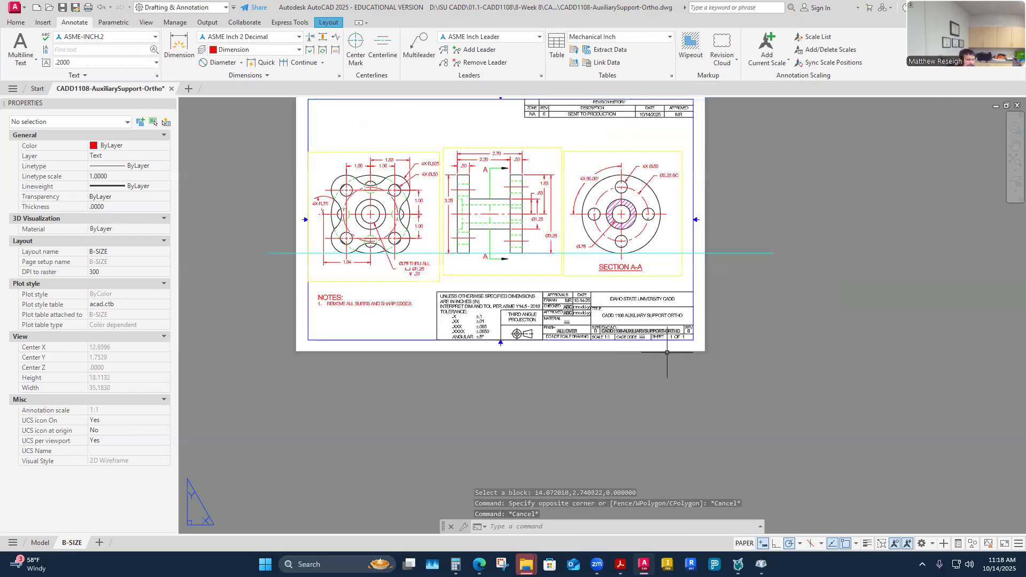
{"action": "scroll", "coordinate": [667, 352], "scroll_direction": "up", "scroll_amount": 3}
{"action": "scroll", "coordinate": [605, 360], "scroll_direction": "down", "scroll_amount": 3}
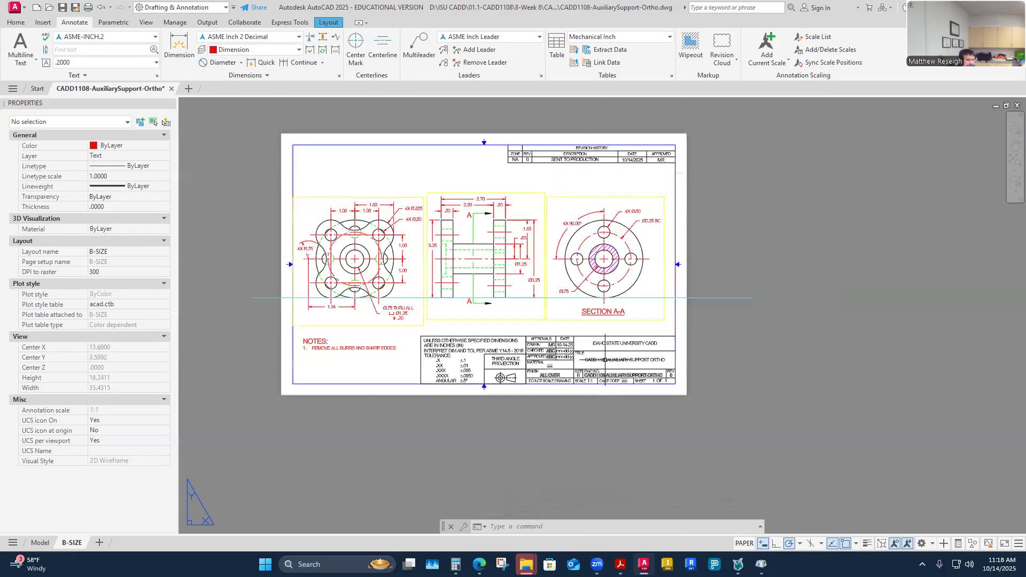
{"action": "scroll", "coordinate": [527, 251], "scroll_direction": "up", "scroll_amount": 2}
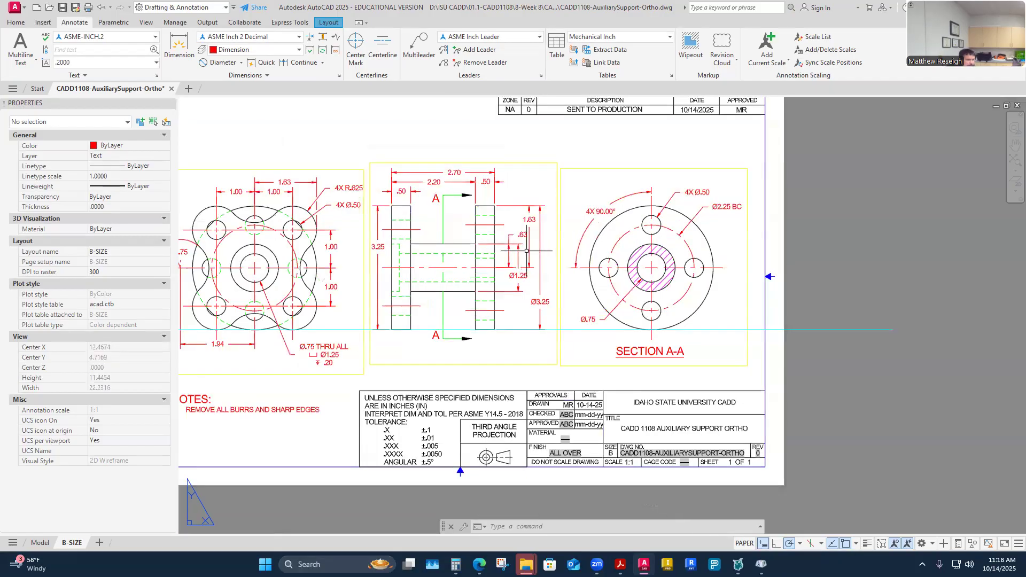
{"action": "scroll", "coordinate": [526, 251], "scroll_direction": "down", "scroll_amount": 2}
{"action": "scroll", "coordinate": [426, 208], "scroll_direction": "up", "scroll_amount": 2}
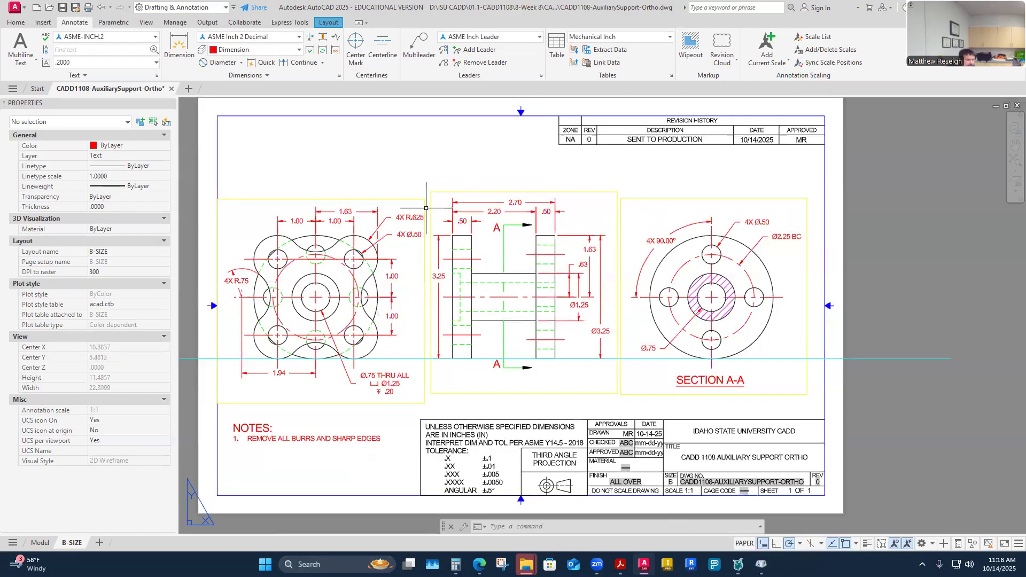
- Unlock the Section A-A viewport, try the 1:2 scale, restore it to 1:1 and lock the viewport again
{"action": "double_click", "coordinate": [630, 370]}
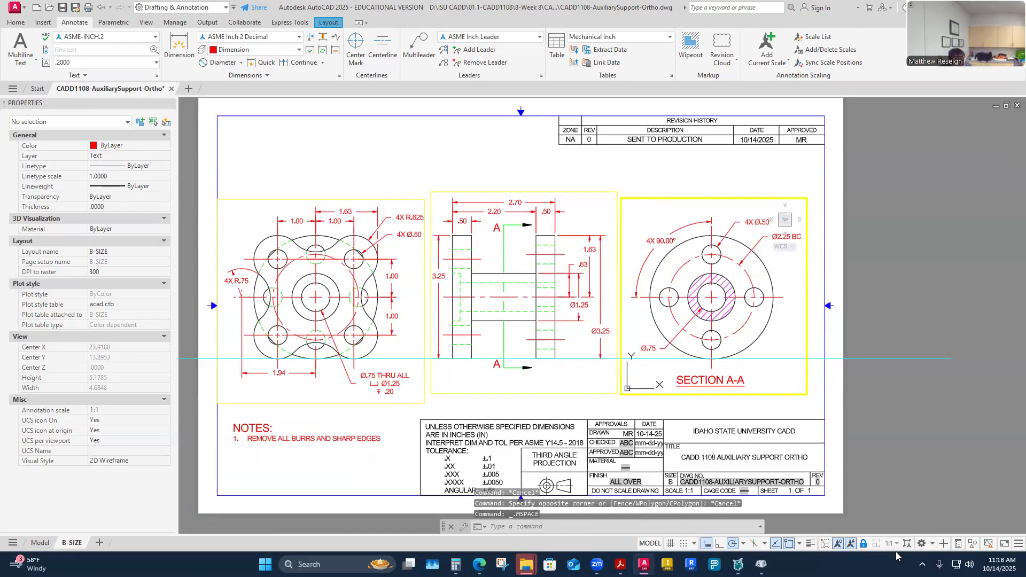
{"action": "left_click", "coordinate": [862, 545]}
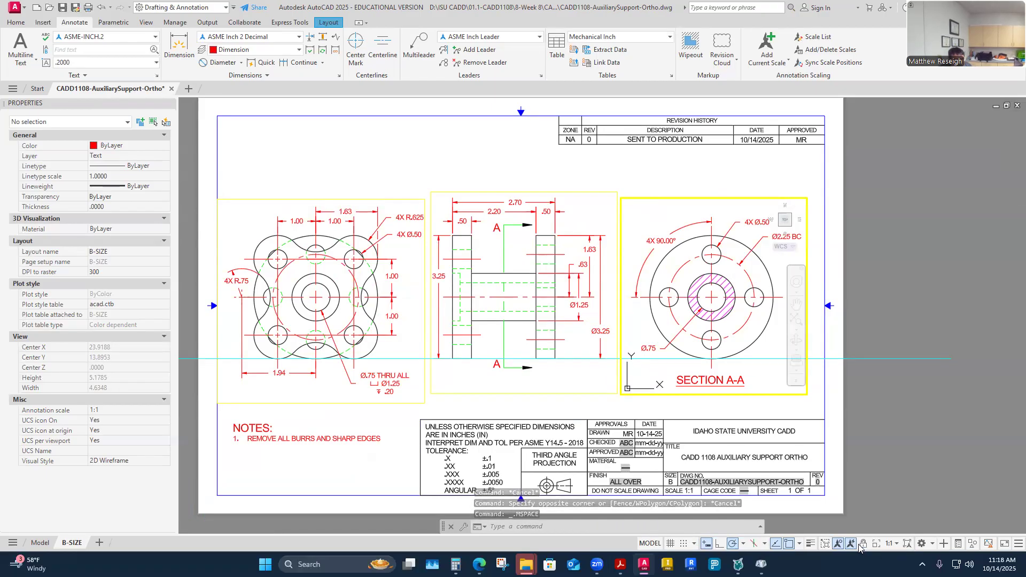
{"action": "left_click", "coordinate": [891, 543]}
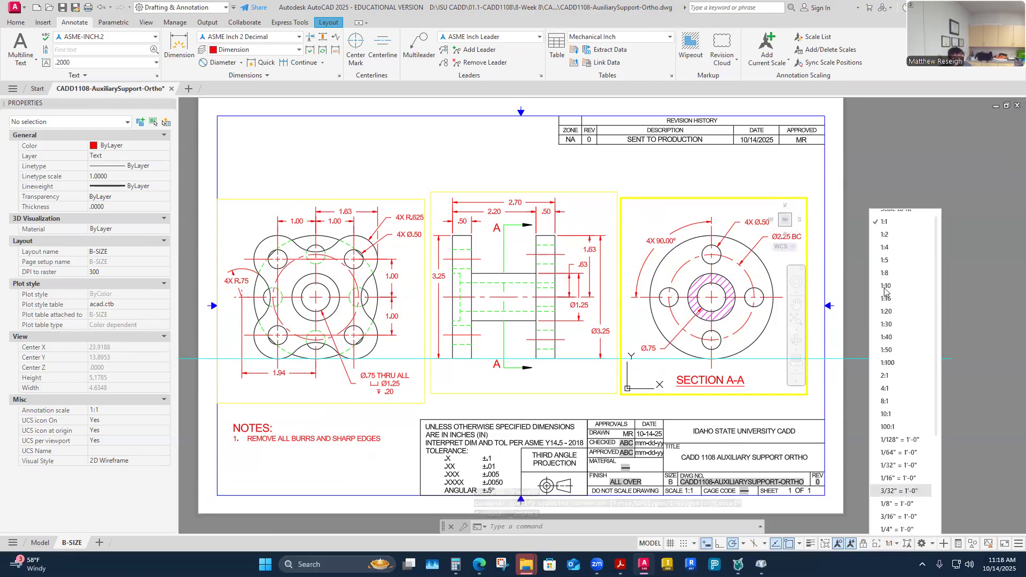
{"action": "left_click", "coordinate": [882, 237]}
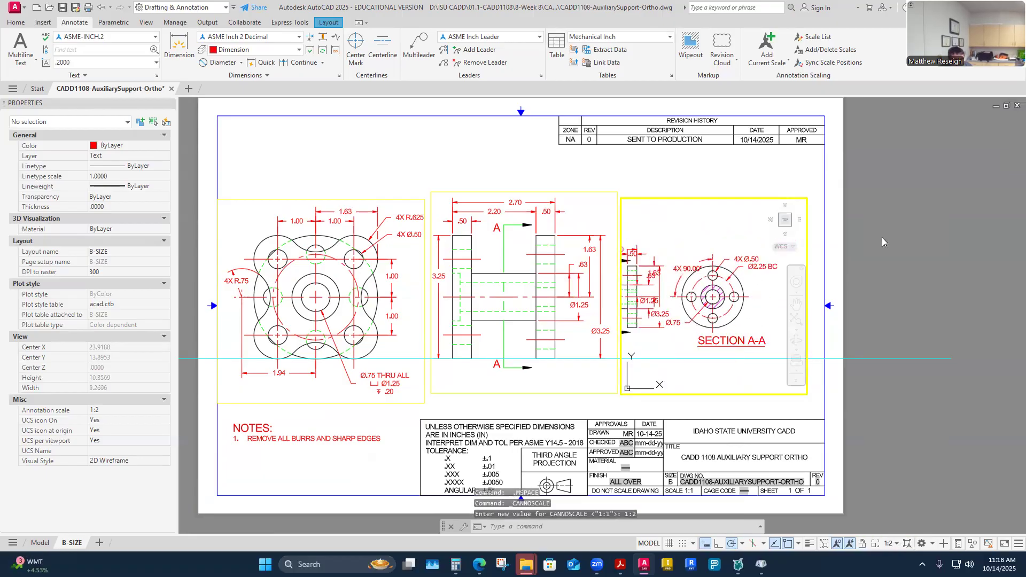
{"action": "left_click", "coordinate": [895, 545]}
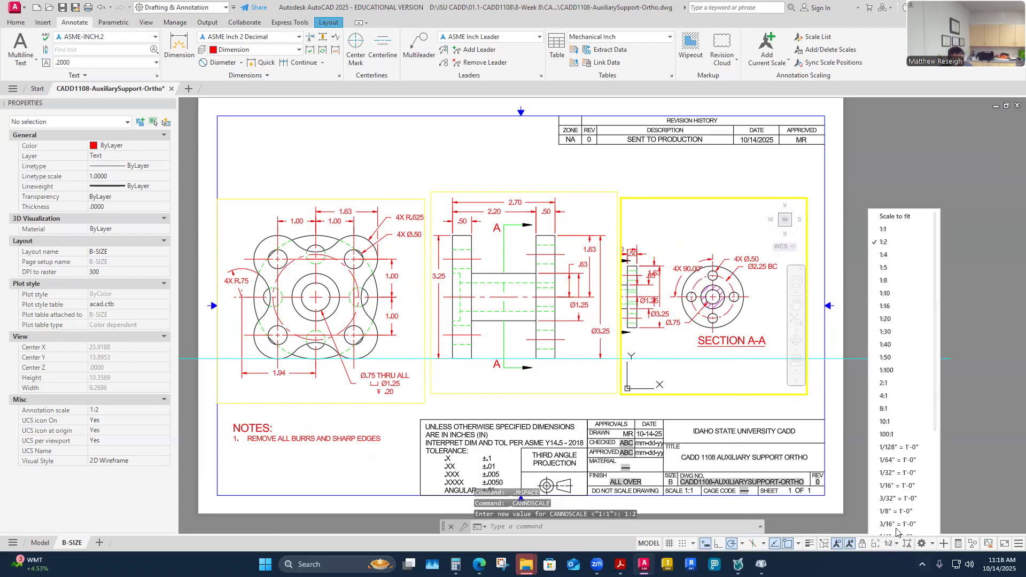
{"action": "left_click", "coordinate": [880, 230]}
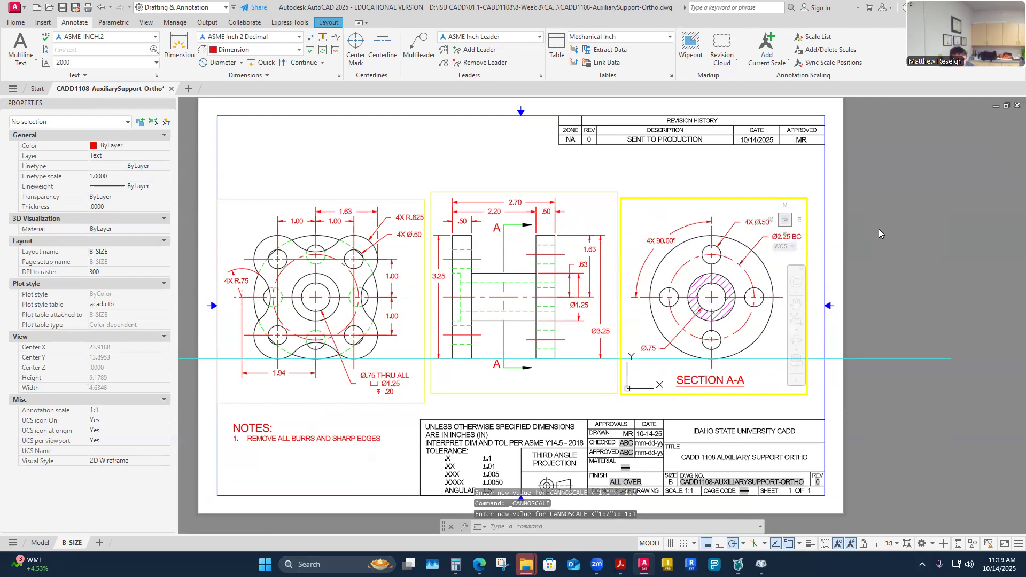
{"action": "left_click", "coordinate": [864, 543]}
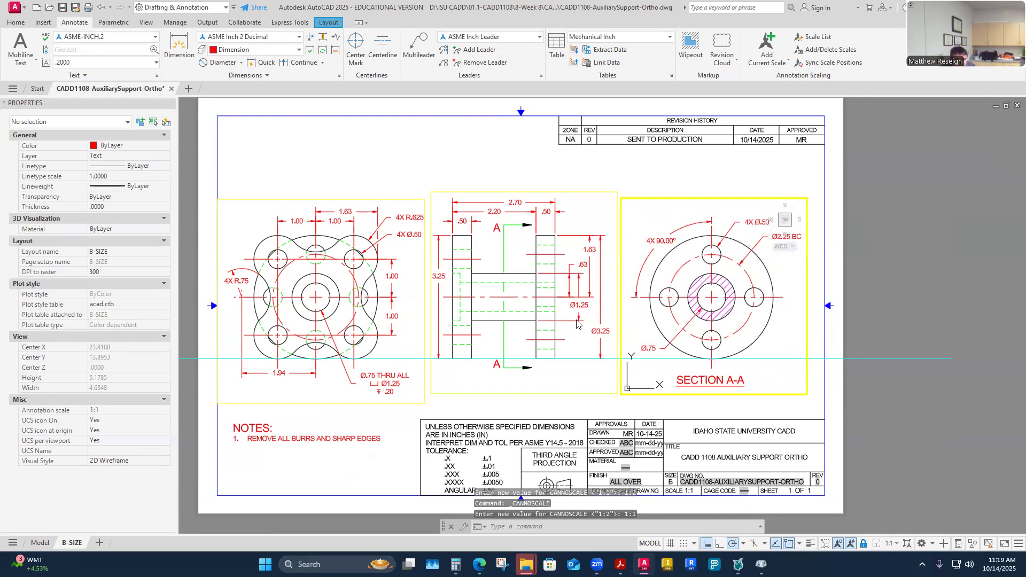
- Try the 1:2 scale in the middle side-view viewport, restore it to 1:1 and return to paper space
{"action": "left_click", "coordinate": [571, 349]}
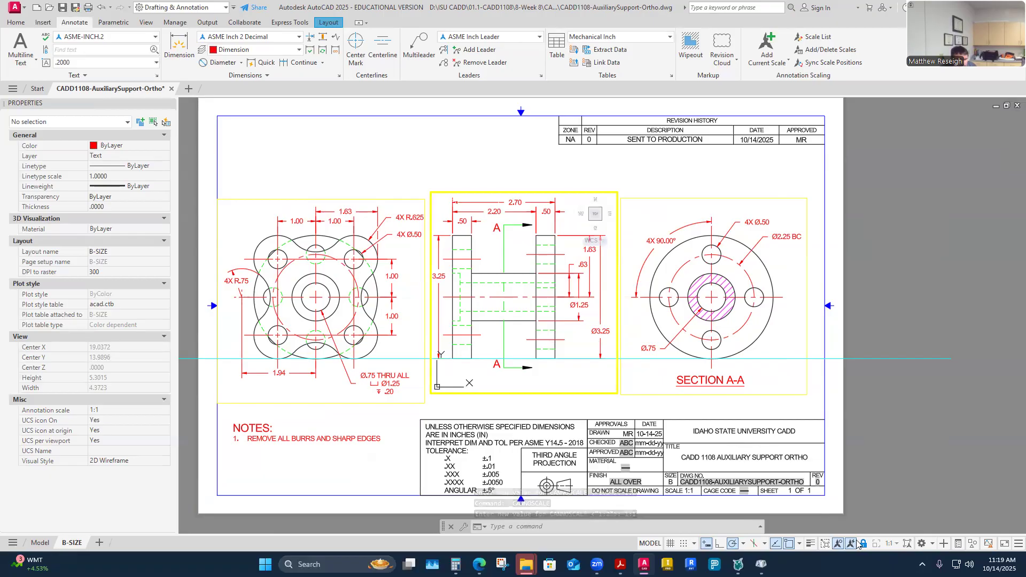
{"action": "left_click", "coordinate": [891, 544]}
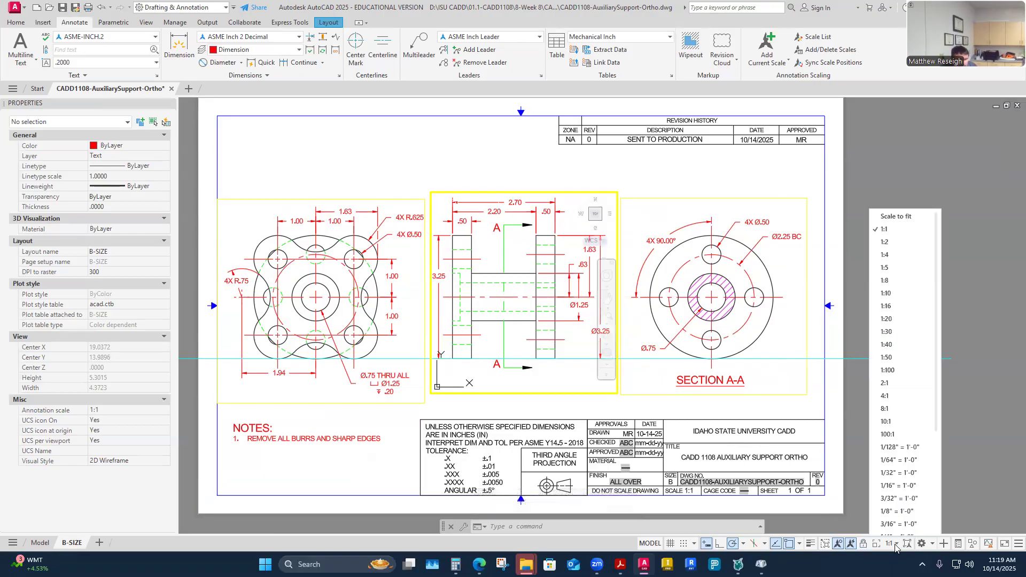
{"action": "left_click", "coordinate": [884, 235]}
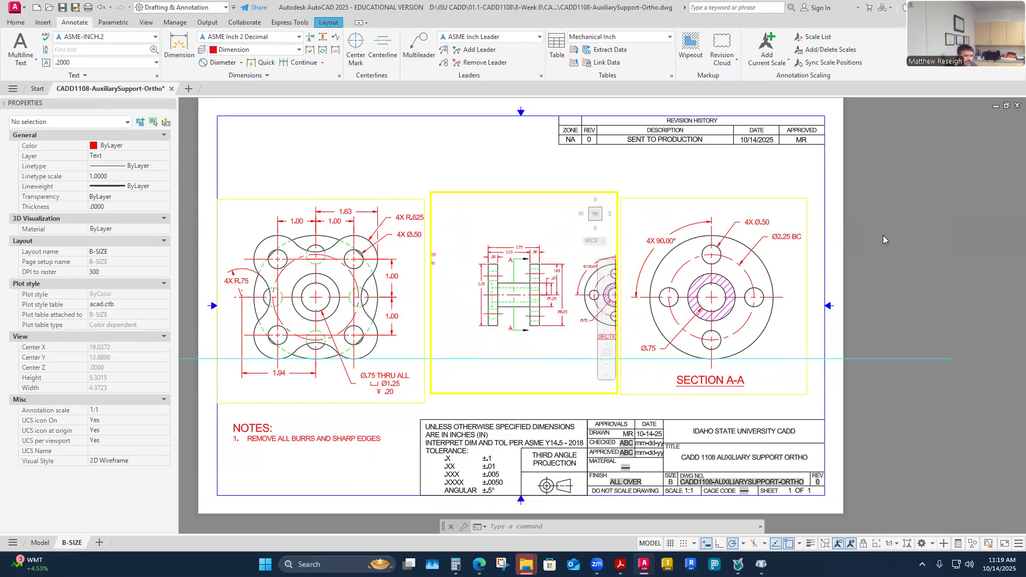
{"action": "left_click", "coordinate": [898, 544]}
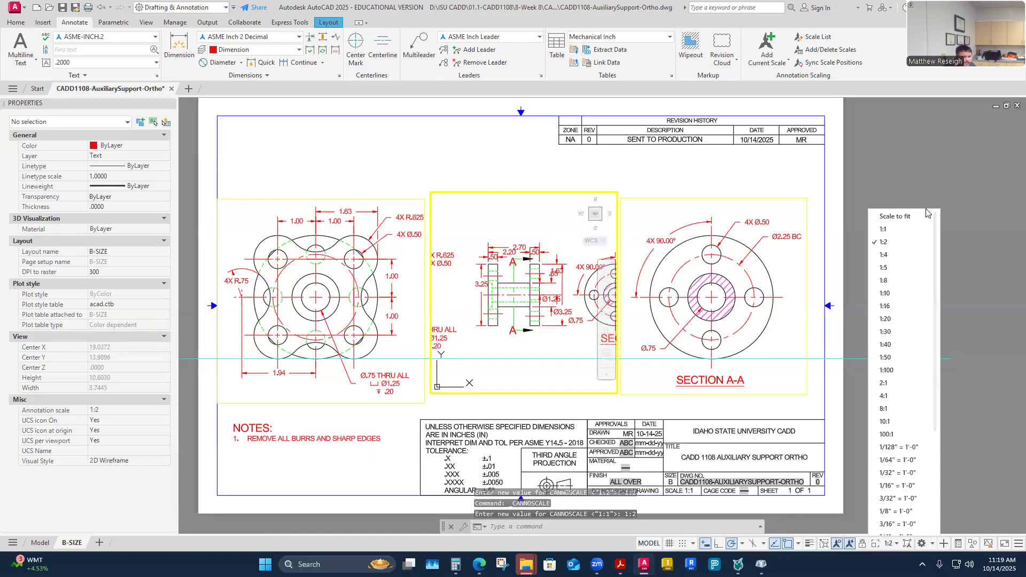
{"action": "left_click", "coordinate": [894, 231]}
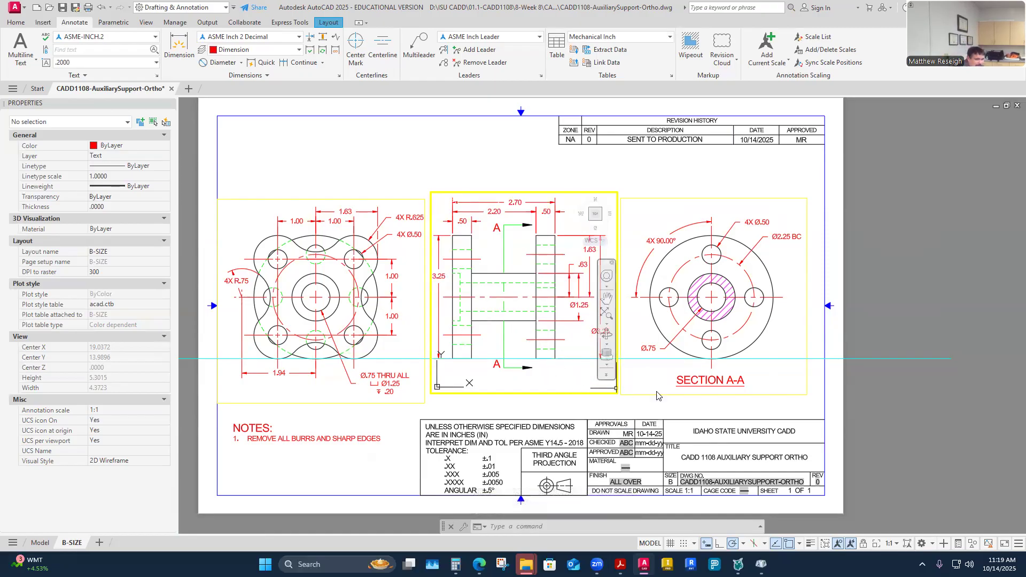
{"action": "double_click", "coordinate": [712, 414]}
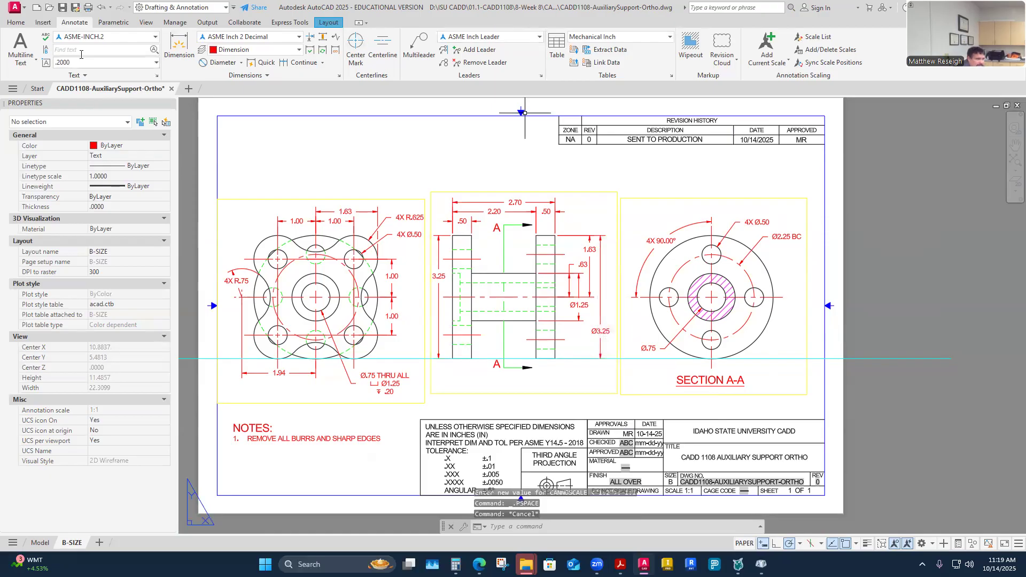
- Turn off the Construction3 layer to hide the construction line across the sheet
{"action": "left_click", "coordinate": [16, 22]}
{"action": "left_click", "coordinate": [492, 37]}
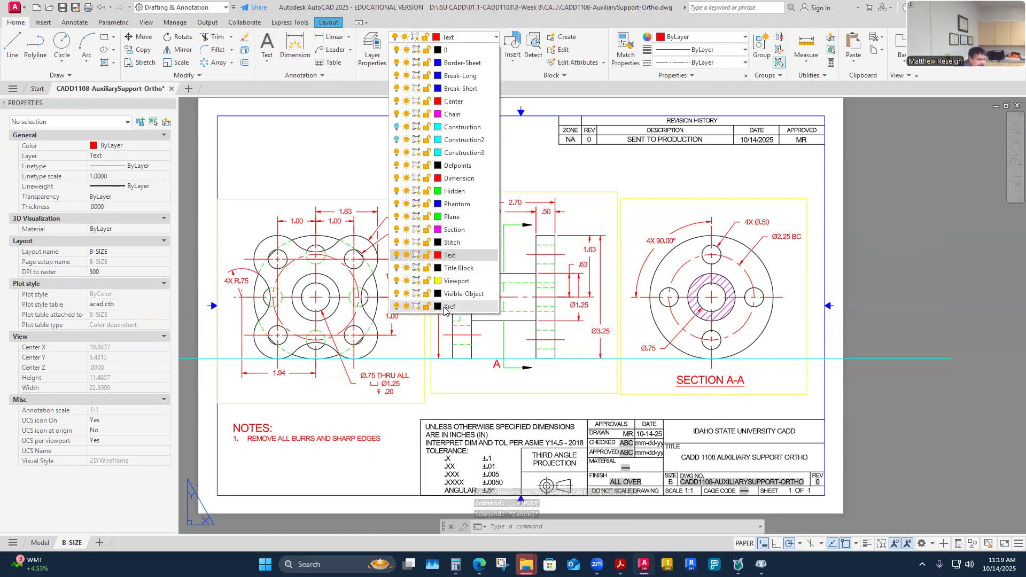
{"action": "left_click", "coordinate": [396, 153]}
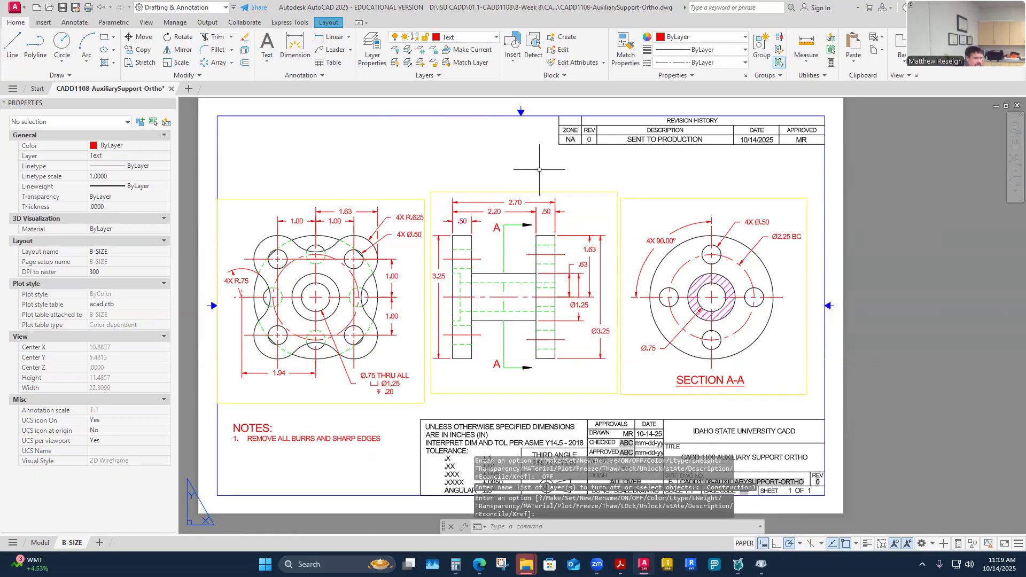
- Preview the B-SIZE layout's plot with the DWG To PDF plotter and leave without plotting
{"action": "key", "text": "ctrl+p"}
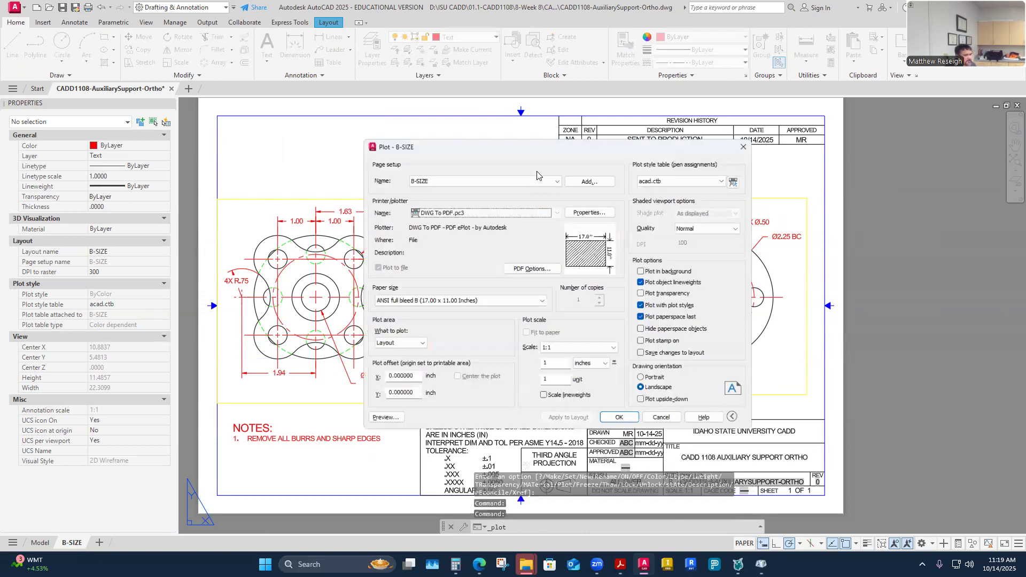
{"action": "left_click", "coordinate": [380, 420]}
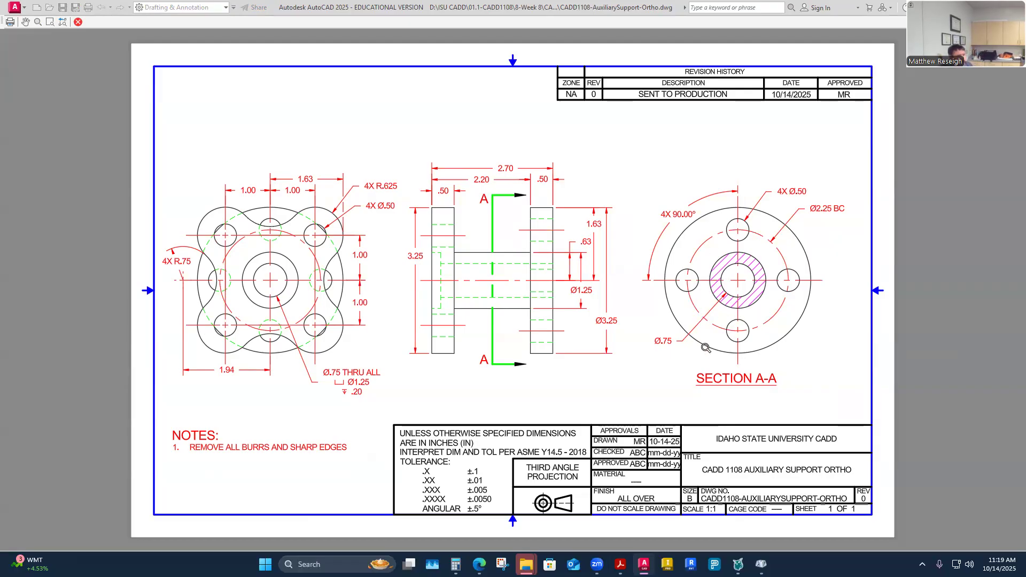
{"action": "left_click", "coordinate": [78, 24]}
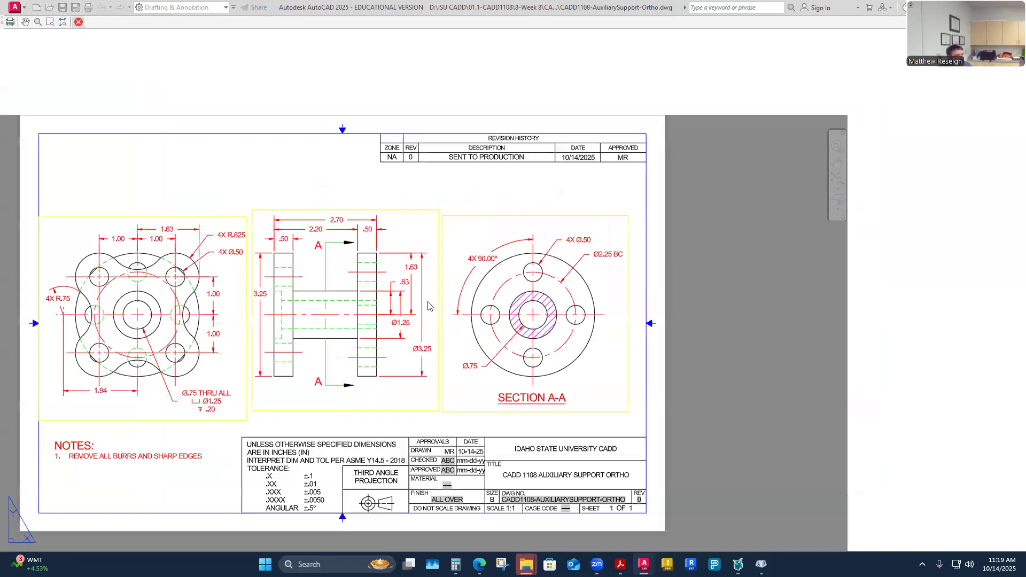
{"action": "left_click", "coordinate": [670, 424]}
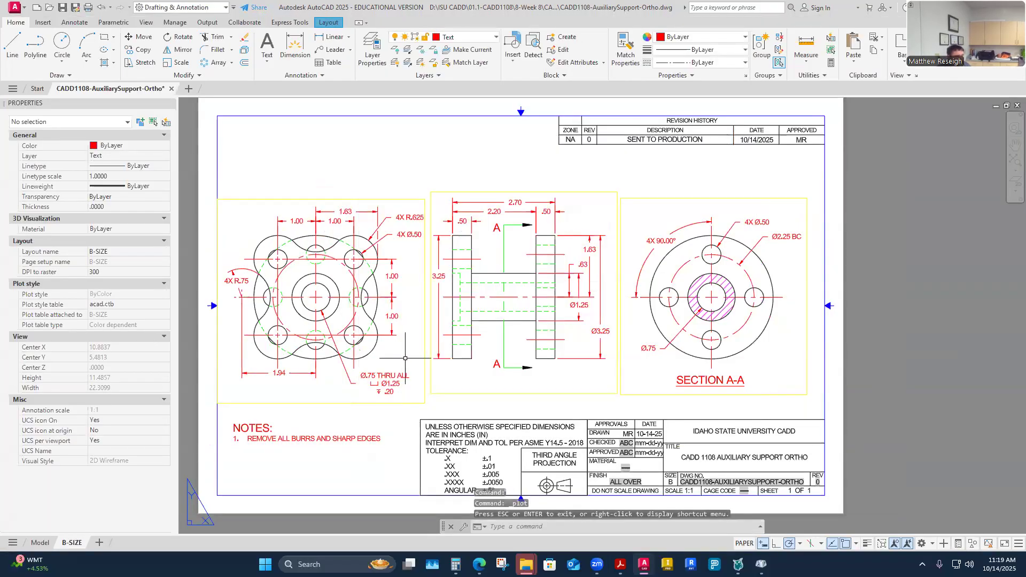
- Activate the front-view viewport and set the linetype scale of the upper-left hole's center mark to .5
{"action": "double_click", "coordinate": [368, 348]}
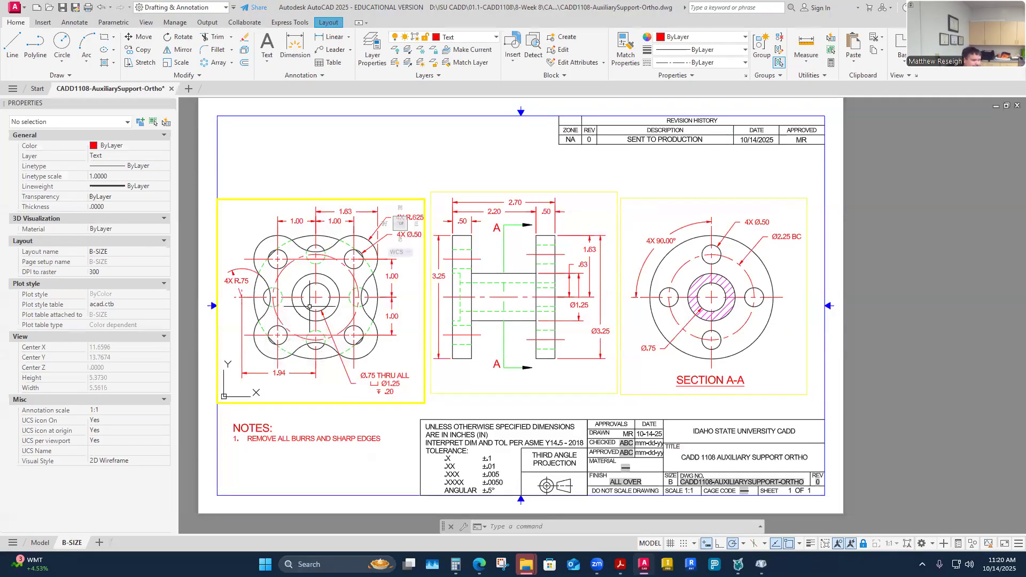
{"action": "scroll", "coordinate": [243, 239], "scroll_direction": "up", "scroll_amount": 5}
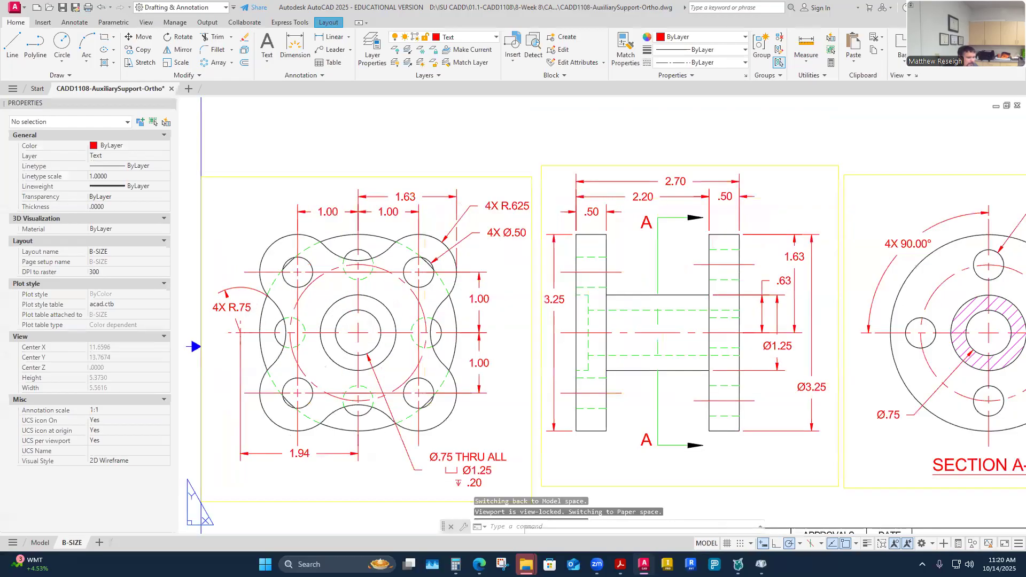
{"action": "left_click", "coordinate": [277, 246]}
{"action": "key", "text": "Escape"}
{"action": "left_click", "coordinate": [327, 256]}
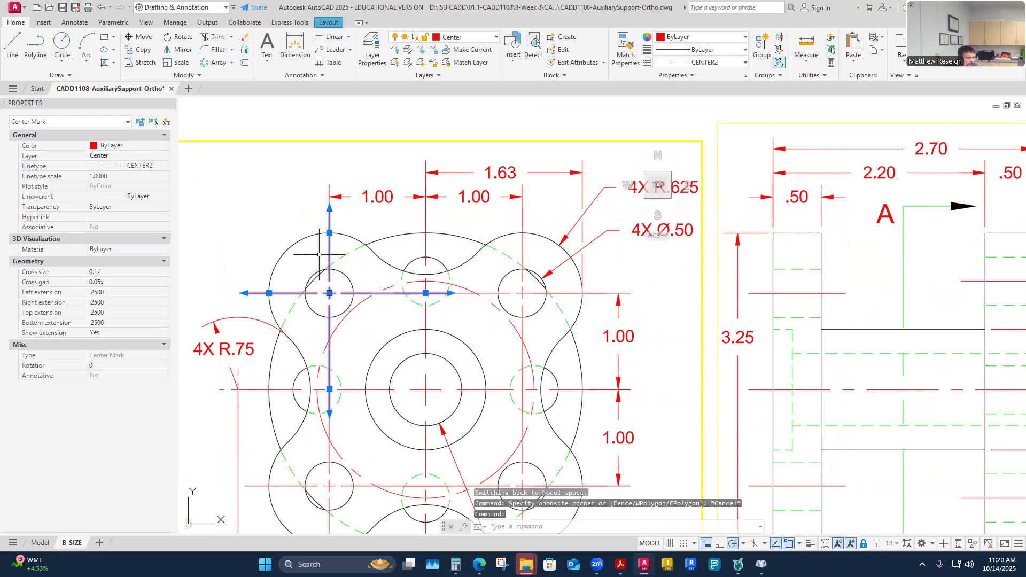
{"action": "left_click", "coordinate": [124, 177]}
{"action": "type", "text": ".5"}
{"action": "key", "text": "Return"}
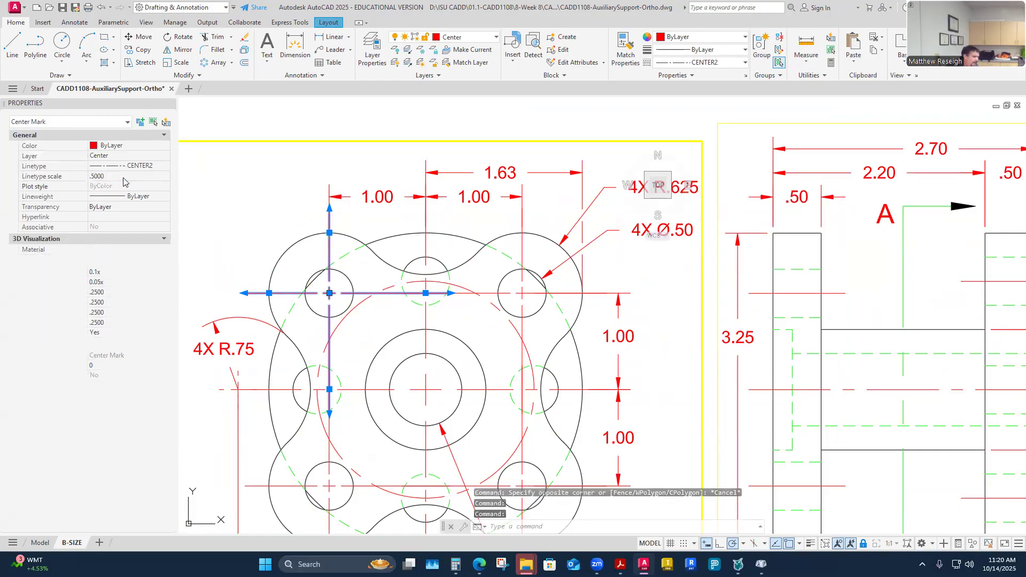
{"action": "key", "text": "Escape"}
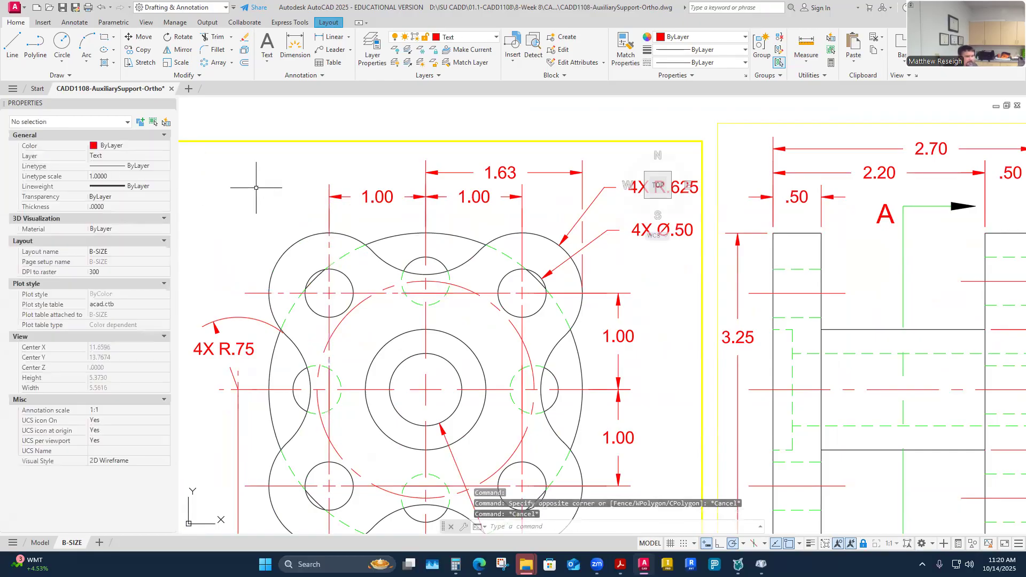
- Set the linetype scale of the upper-left hole's center mark to .25
{"action": "left_click", "coordinate": [329, 255]}
{"action": "left_click", "coordinate": [118, 178]}
{"action": "type", "text": ".25"}
{"action": "key", "text": "Return"}
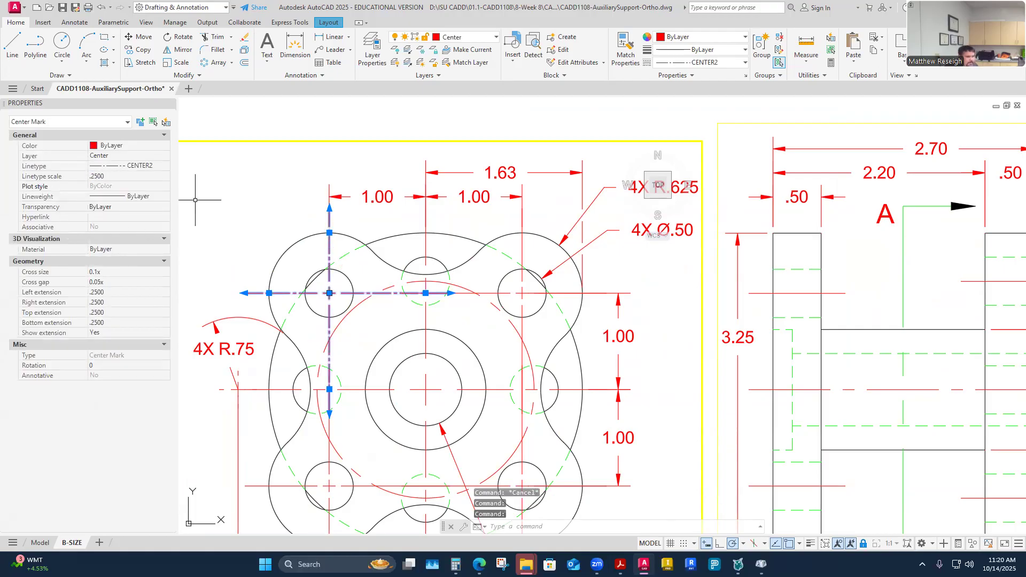
- Match the properties of the upper-left hole's center mark onto the other center marks in the front view
{"action": "scroll", "coordinate": [261, 256], "scroll_direction": "down", "scroll_amount": 2}
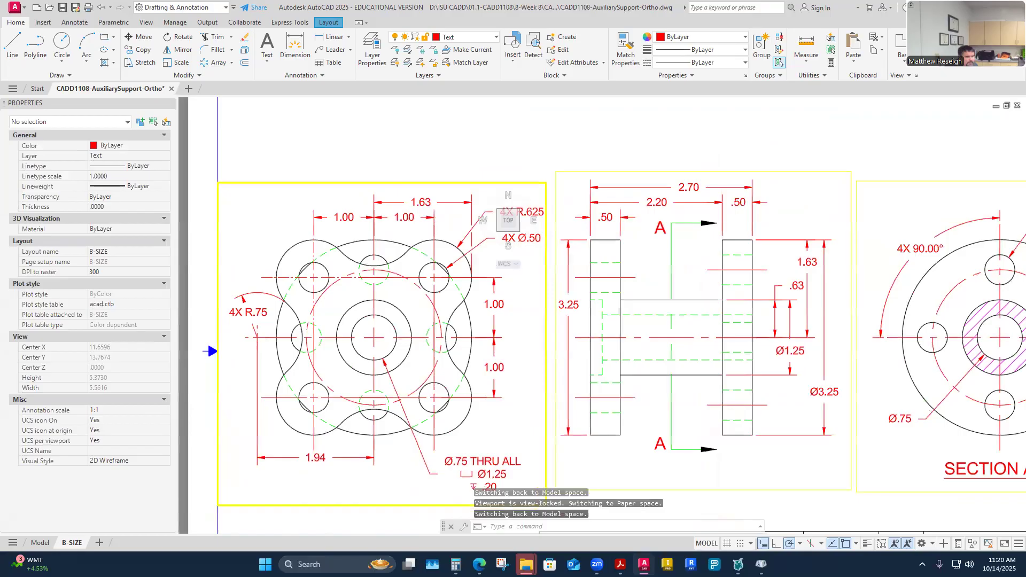
{"action": "scroll", "coordinate": [220, 265], "scroll_direction": "up", "scroll_amount": 2}
{"action": "left_click", "coordinate": [626, 49]}
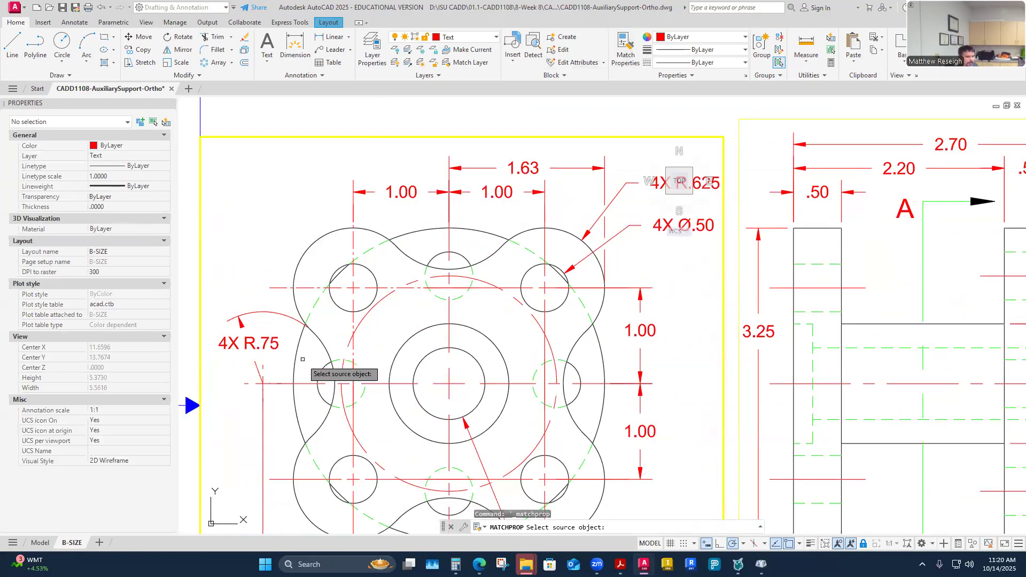
{"action": "left_click", "coordinate": [353, 247]}
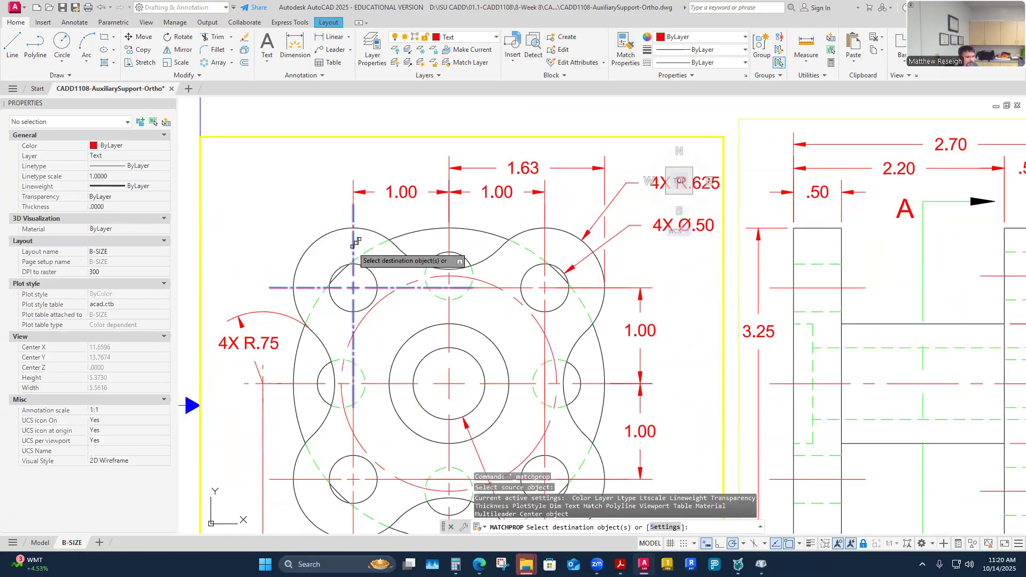
{"action": "left_click", "coordinate": [549, 289]}
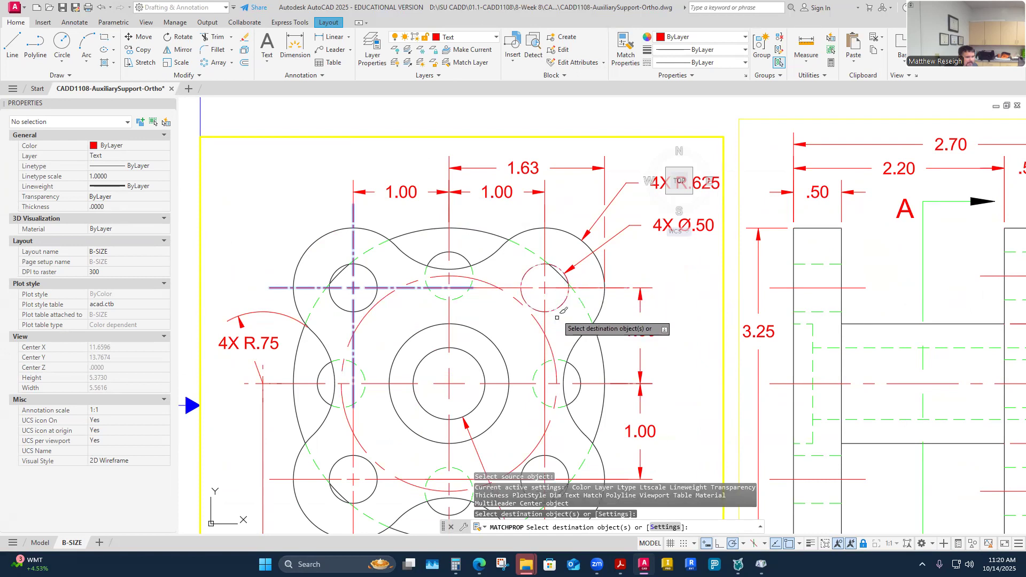
{"action": "left_click", "coordinate": [545, 240]}
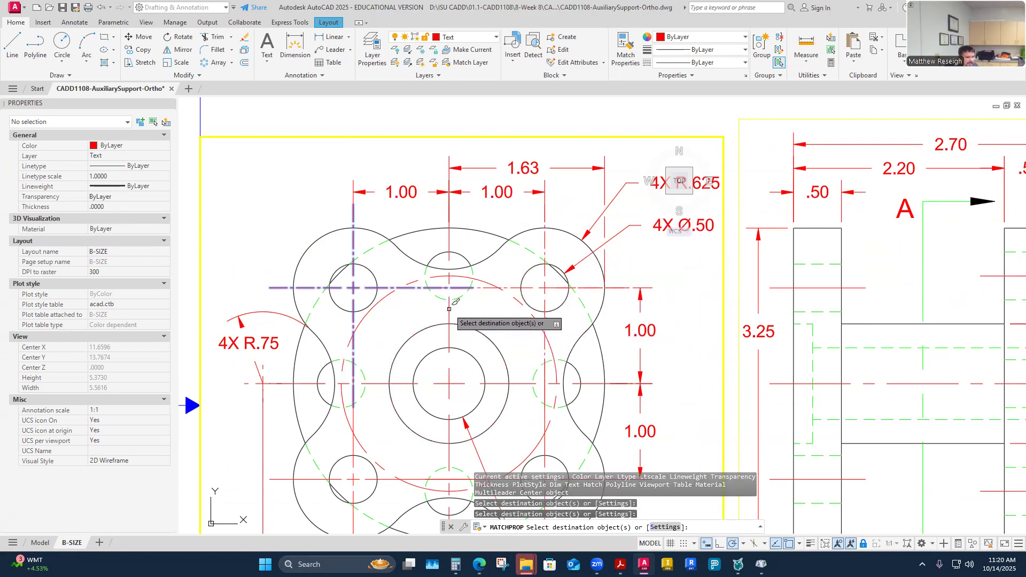
{"action": "scroll", "coordinate": [483, 307], "scroll_direction": "down", "scroll_amount": 2}
{"action": "scroll", "coordinate": [506, 352], "scroll_direction": "up", "scroll_amount": 4}
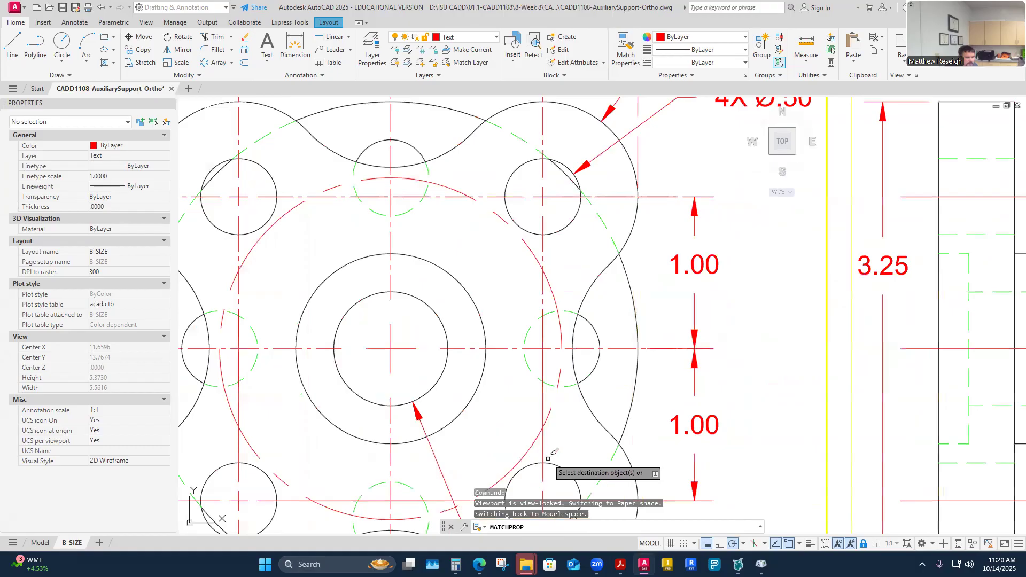
{"action": "scroll", "coordinate": [552, 396], "scroll_direction": "down", "scroll_amount": 5}
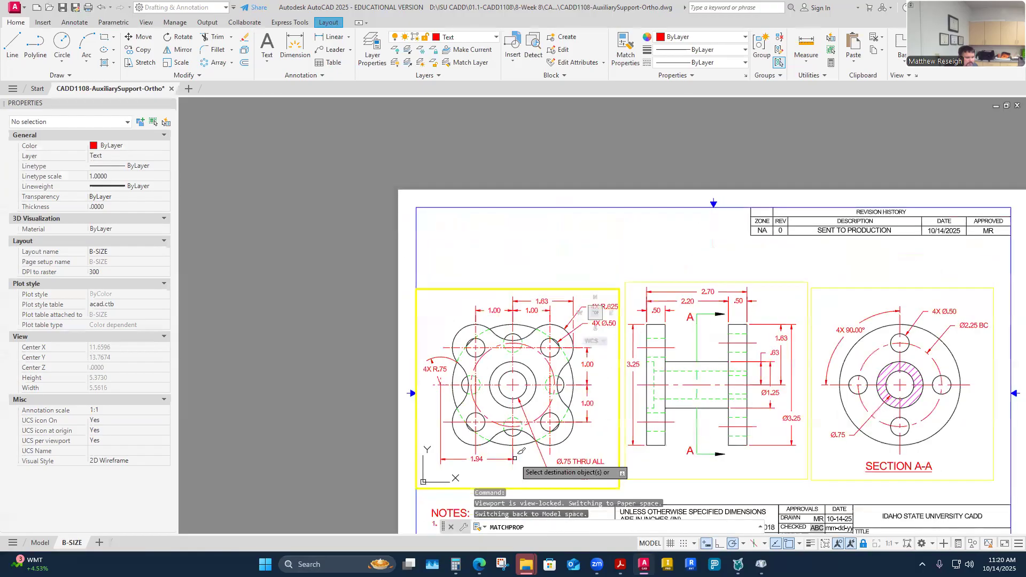
{"action": "scroll", "coordinate": [515, 458], "scroll_direction": "up", "scroll_amount": 4}
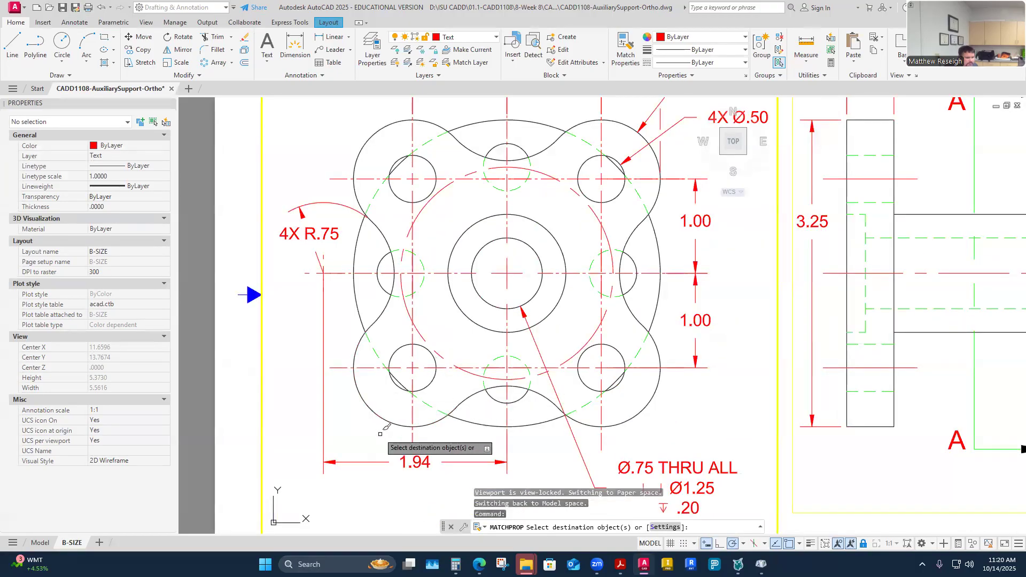
{"action": "left_click", "coordinate": [480, 367]}
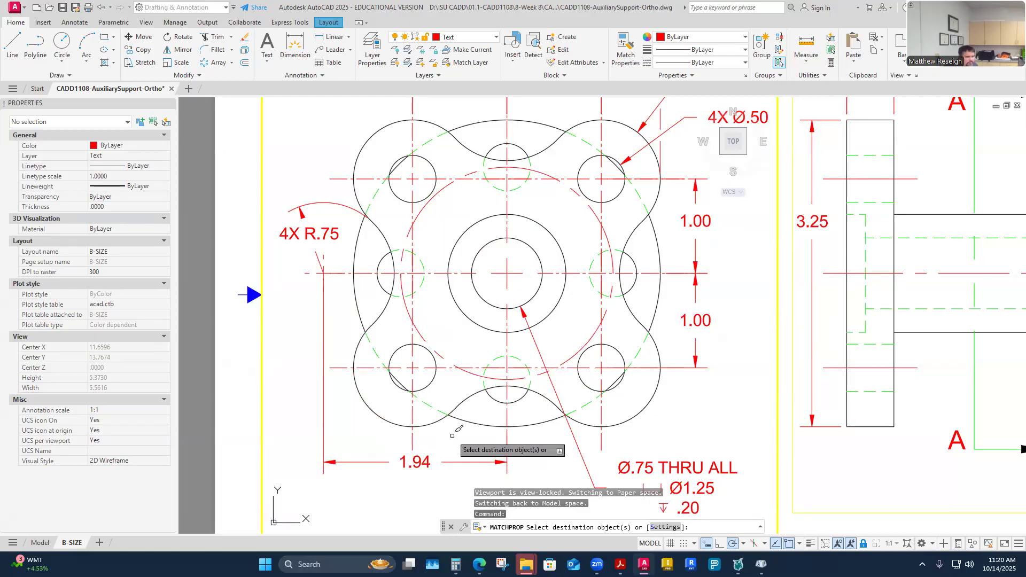
{"action": "key", "text": "Escape"}
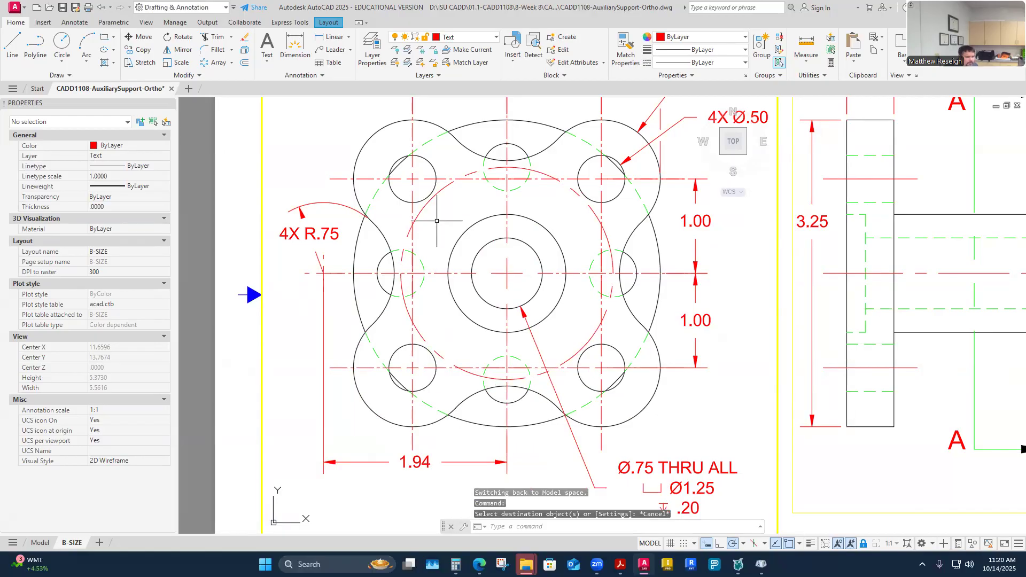
- Erase the red dashed circle around the central bore in the front view
{"action": "left_click", "coordinate": [429, 202]}
{"action": "key", "text": "Escape"}
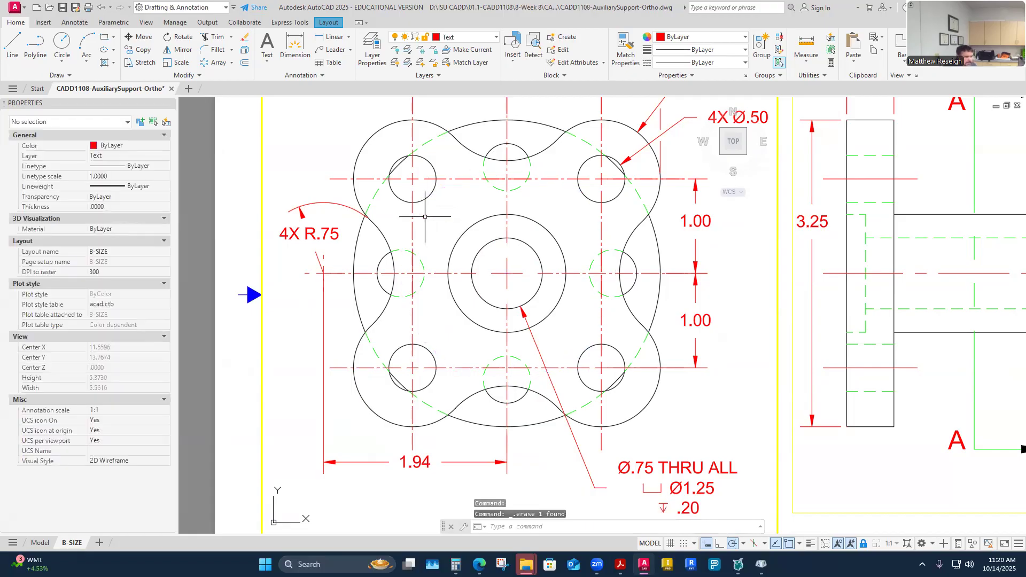
- Stretch the front view's lower 1.00 dimension so its extension line starts at the part's outer edge instead of the lower-right hole center
{"action": "scroll", "coordinate": [403, 280], "scroll_direction": "down", "scroll_amount": 4}
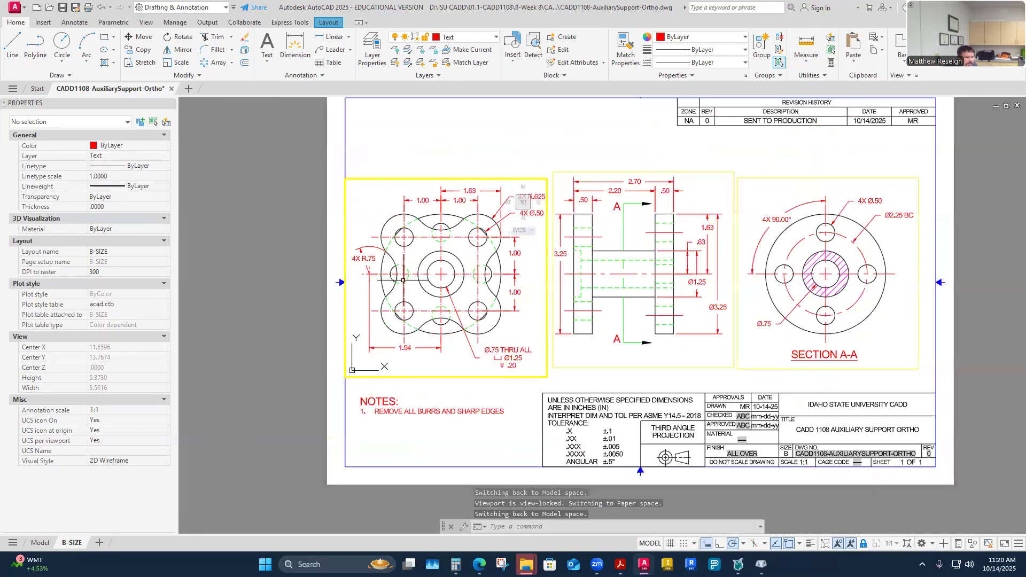
{"action": "scroll", "coordinate": [451, 281], "scroll_direction": "up", "scroll_amount": 2}
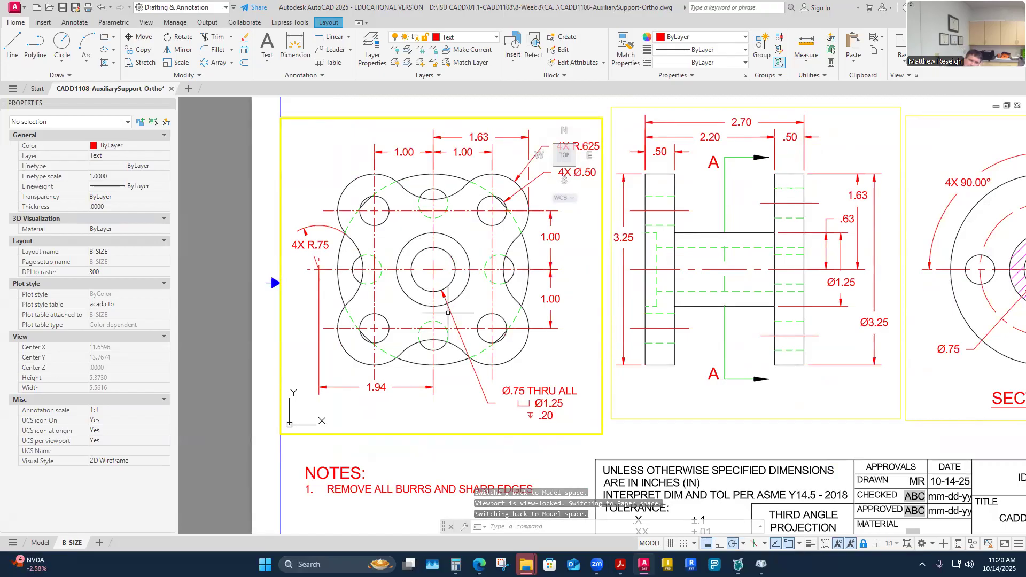
{"action": "scroll", "coordinate": [442, 281], "scroll_direction": "down", "scroll_amount": 2}
{"action": "scroll", "coordinate": [444, 267], "scroll_direction": "down", "scroll_amount": 2}
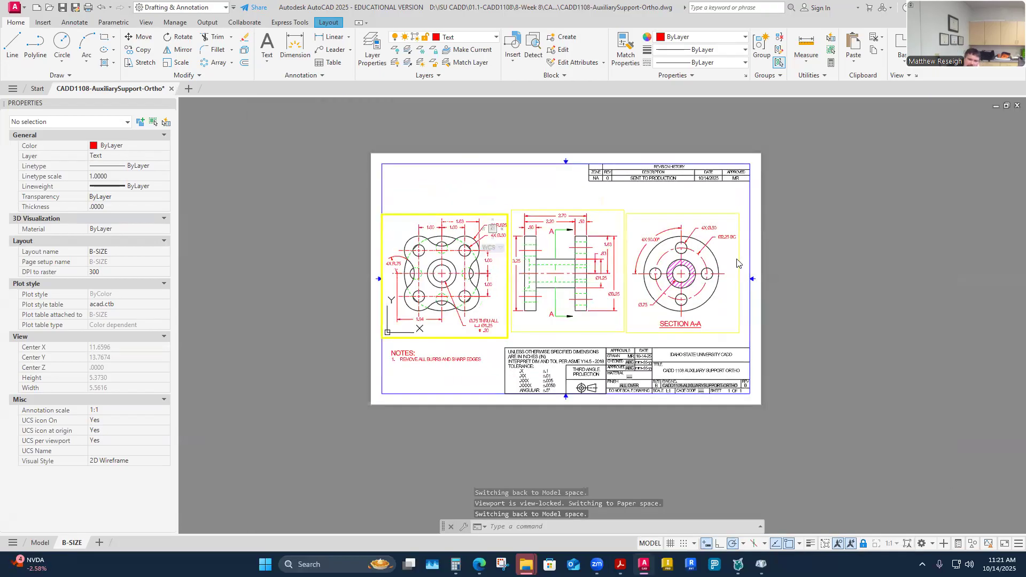
{"action": "scroll", "coordinate": [700, 259], "scroll_direction": "up", "scroll_amount": 2}
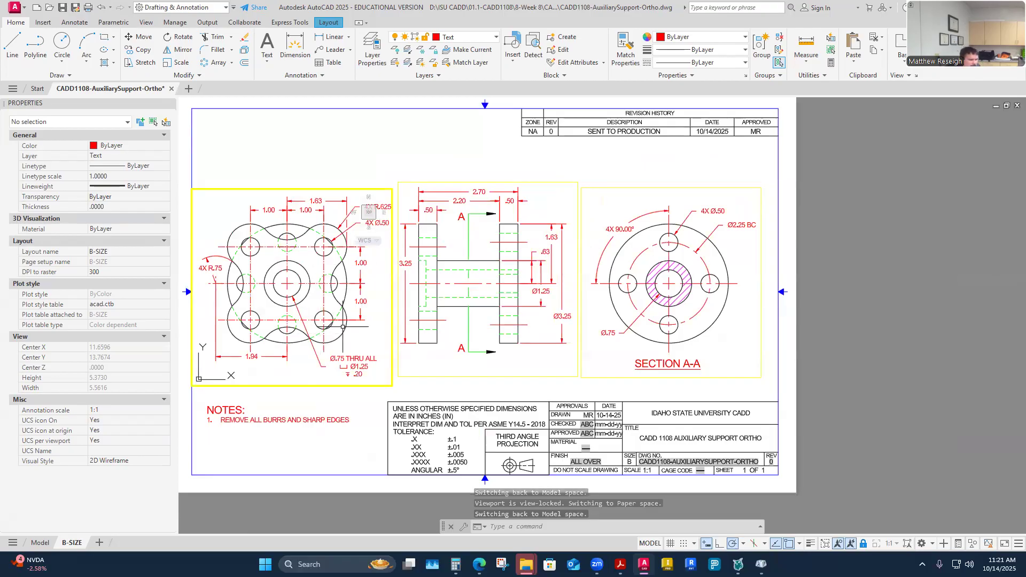
{"action": "scroll", "coordinate": [360, 289], "scroll_direction": "up", "scroll_amount": 4}
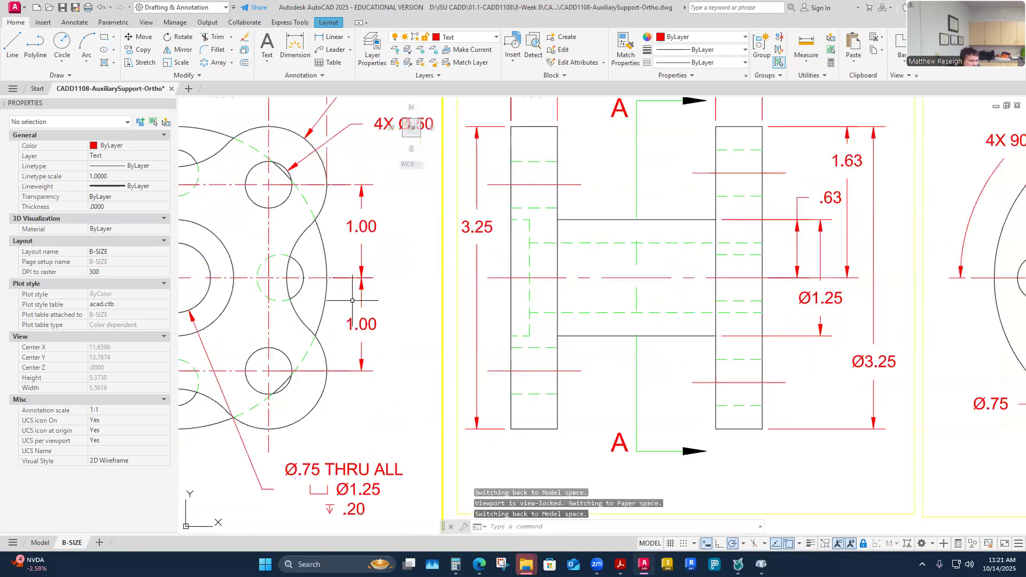
{"action": "left_click", "coordinate": [364, 323]}
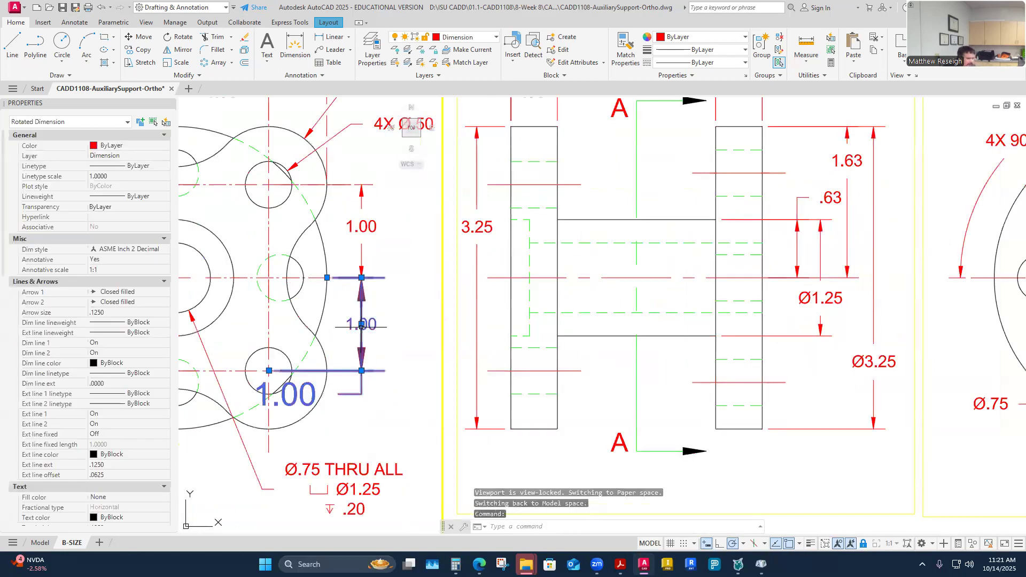
{"action": "key", "text": "Escape"}
{"action": "key", "text": "Escape"}
{"action": "left_click", "coordinate": [361, 325]}
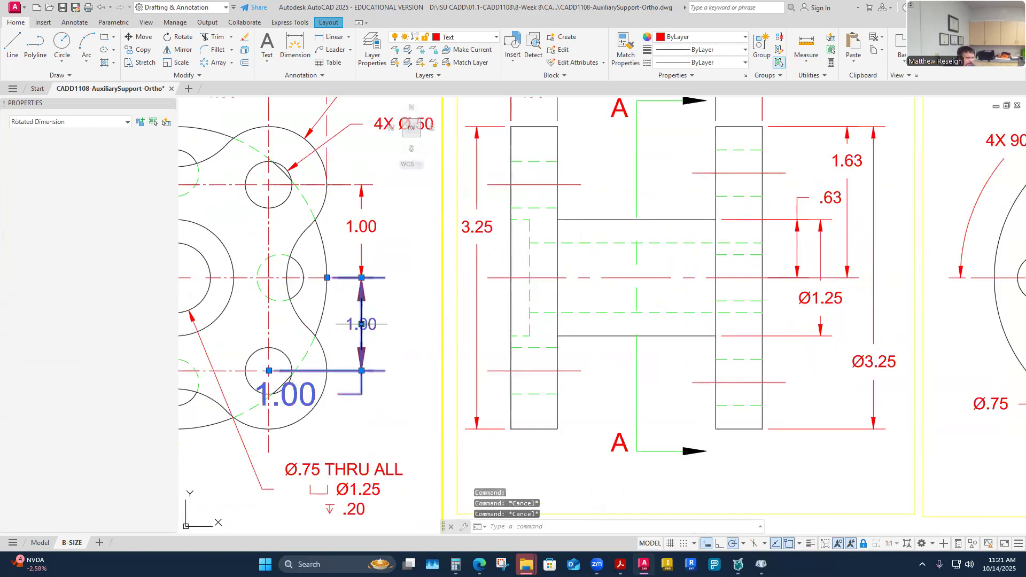
{"action": "left_click", "coordinate": [269, 369]}
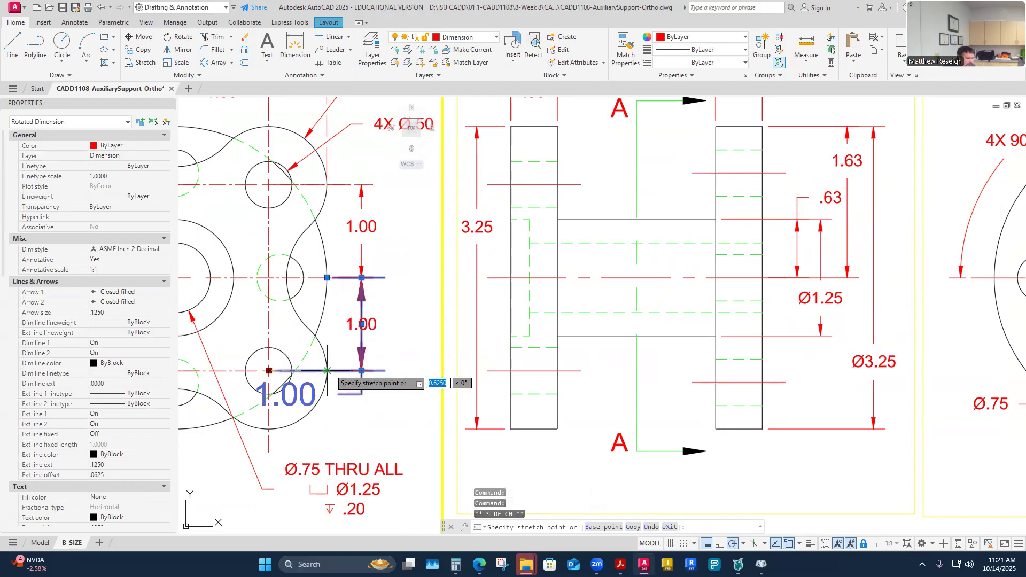
{"action": "key", "text": "Escape"}
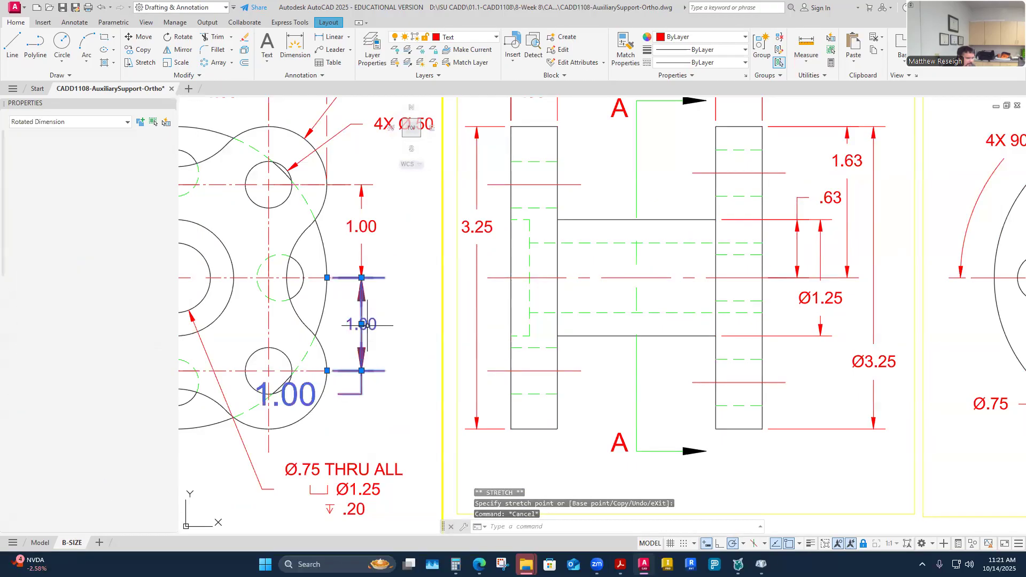
{"action": "key", "text": "Escape"}
- Stretch the upper 1.00 dimension's extension line origin from the upper-right hole center to the part's outer edge
{"action": "left_click", "coordinate": [362, 226]}
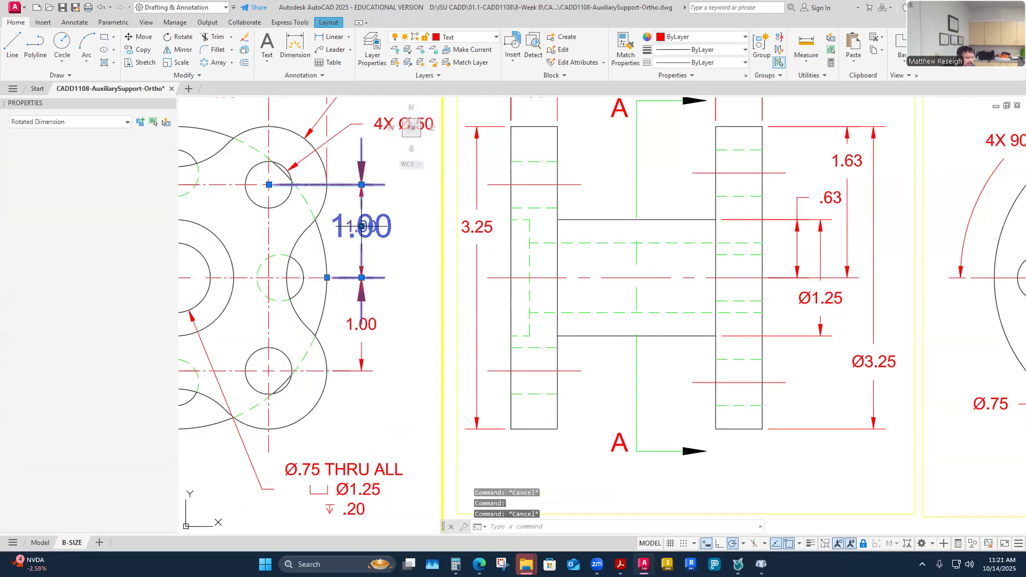
{"action": "left_click", "coordinate": [269, 185]}
{"action": "key", "text": "Escape"}
{"action": "key", "text": "Escape"}
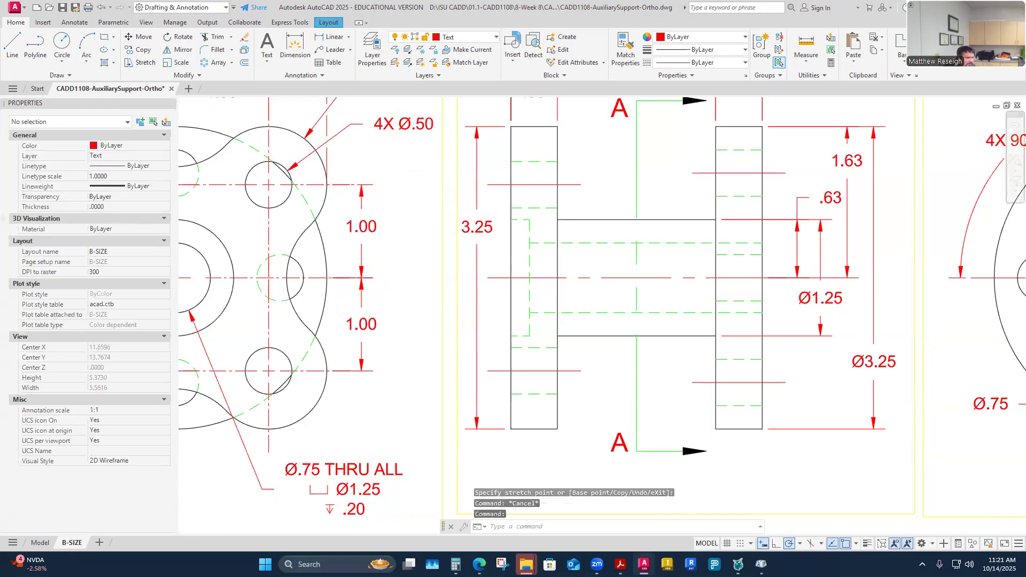
- Examine the front view's centerlines and dimensions up close and across the whole sheet
{"action": "scroll", "coordinate": [330, 404], "scroll_direction": "down", "scroll_amount": 5}
{"action": "scroll", "coordinate": [330, 404], "scroll_direction": "up", "scroll_amount": 5}
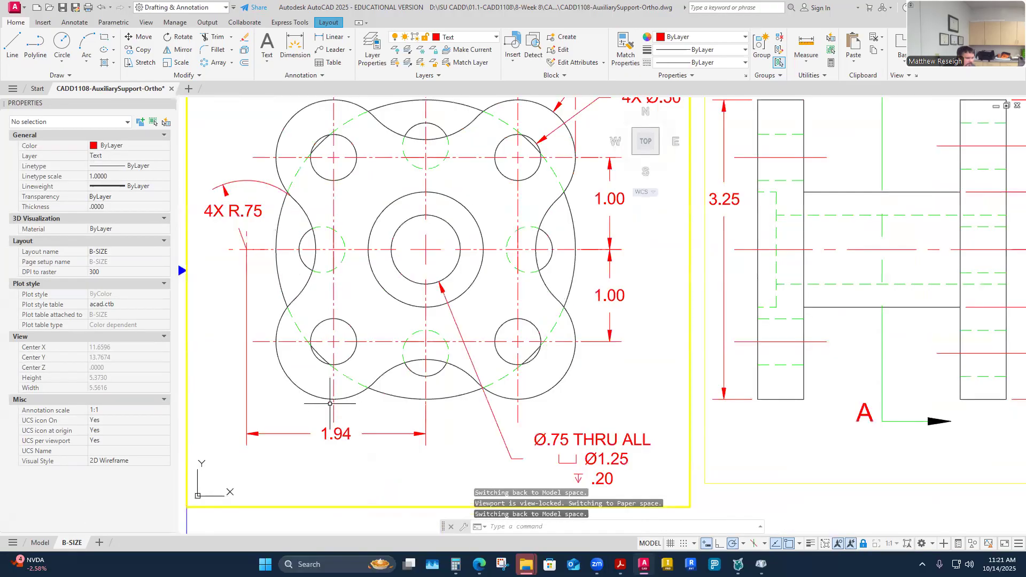
{"action": "scroll", "coordinate": [356, 419], "scroll_direction": "down", "scroll_amount": 2}
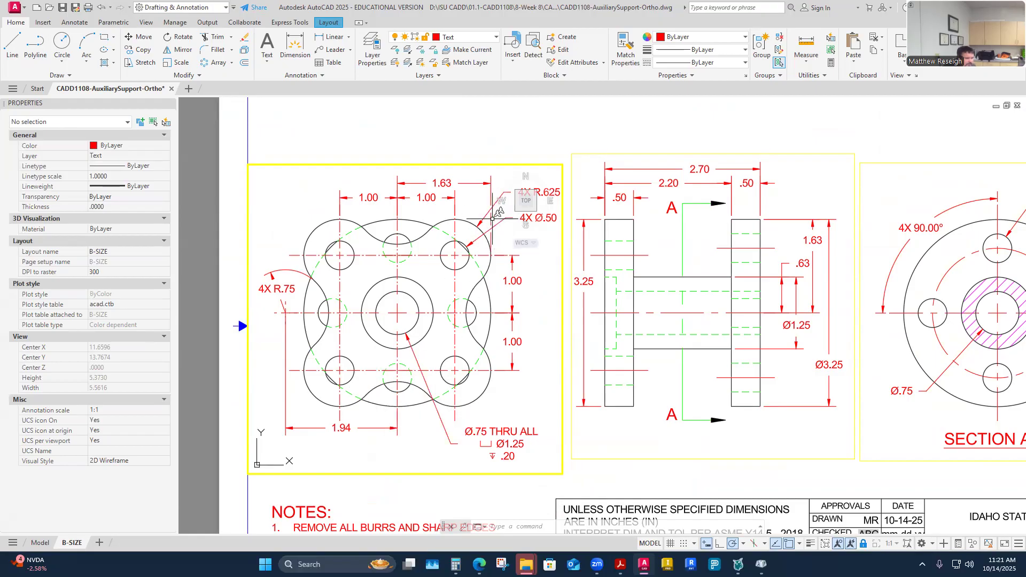
{"action": "scroll", "coordinate": [423, 244], "scroll_direction": "down", "scroll_amount": 2}
{"action": "scroll", "coordinate": [423, 243], "scroll_direction": "down", "scroll_amount": 2}
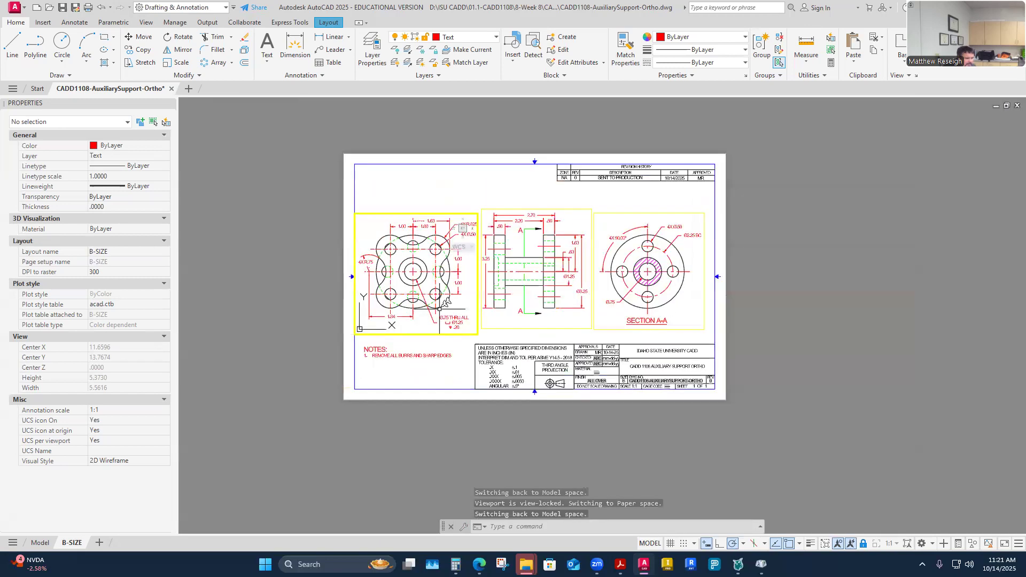
{"action": "scroll", "coordinate": [521, 227], "scroll_direction": "up", "scroll_amount": 2}
{"action": "scroll", "coordinate": [538, 239], "scroll_direction": "up", "scroll_amount": 2}
{"action": "scroll", "coordinate": [540, 244], "scroll_direction": "down", "scroll_amount": 2}
{"action": "scroll", "coordinate": [491, 275], "scroll_direction": "up", "scroll_amount": 2}
{"action": "left_click", "coordinate": [626, 59]}
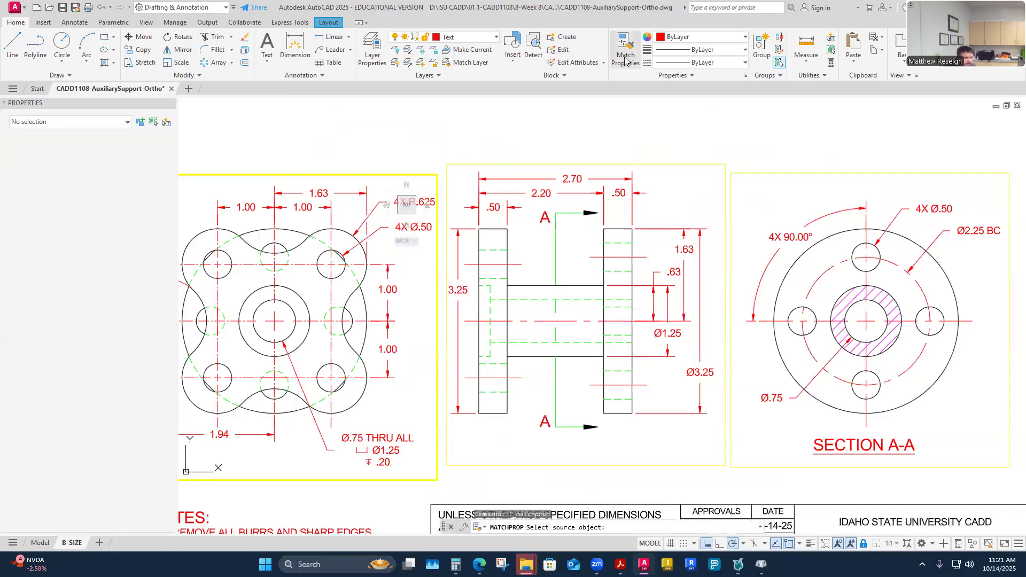
{"action": "left_click", "coordinate": [308, 262]}
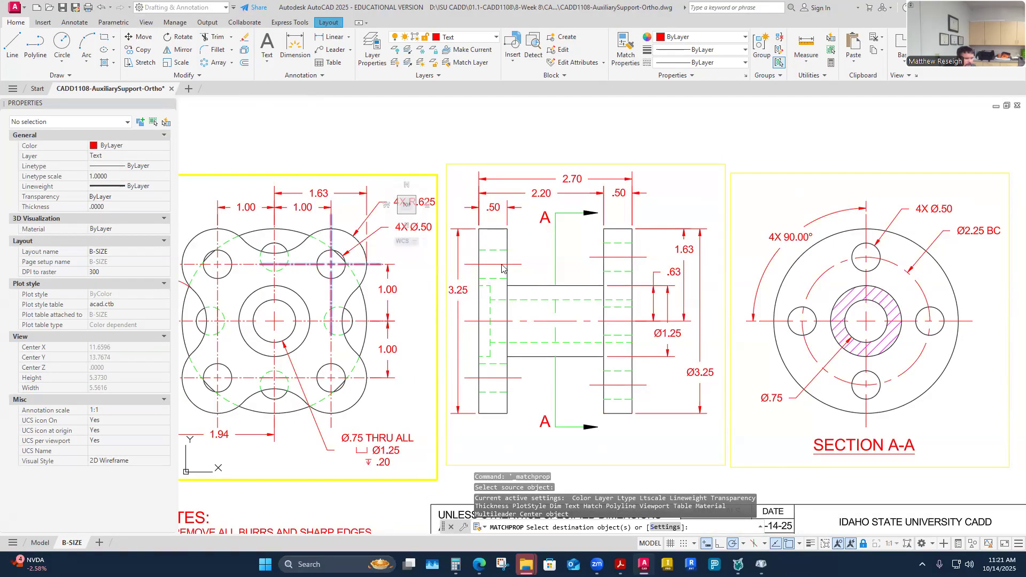
{"action": "key", "text": "Escape"}
{"action": "key", "text": "Escape"}
- Activate the side-view viewport and set the linetype scale of the left flange's upper hole centerline to .25
{"action": "left_click", "coordinate": [537, 267]}
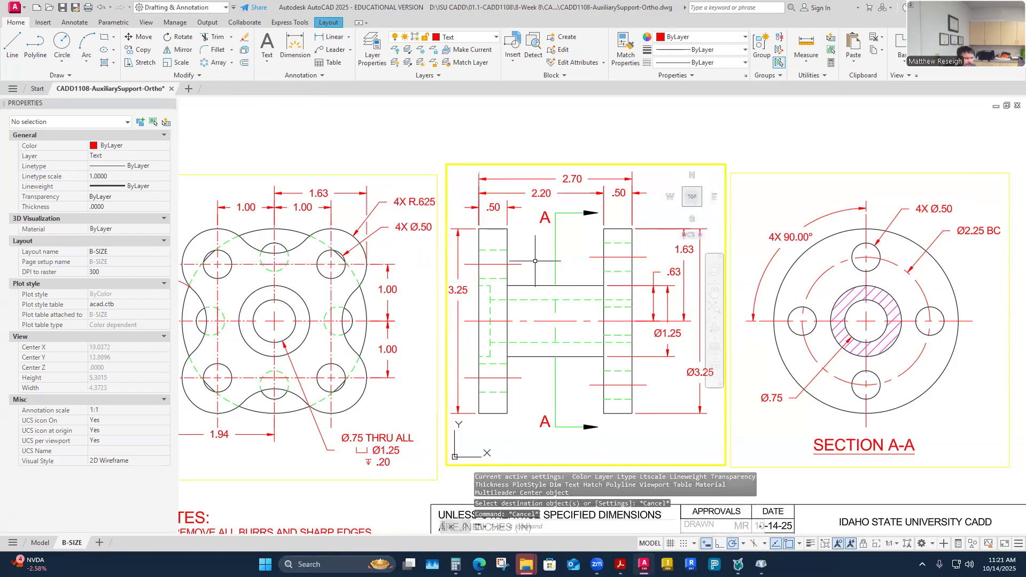
{"action": "left_click", "coordinate": [520, 264]}
{"action": "left_click", "coordinate": [119, 176]}
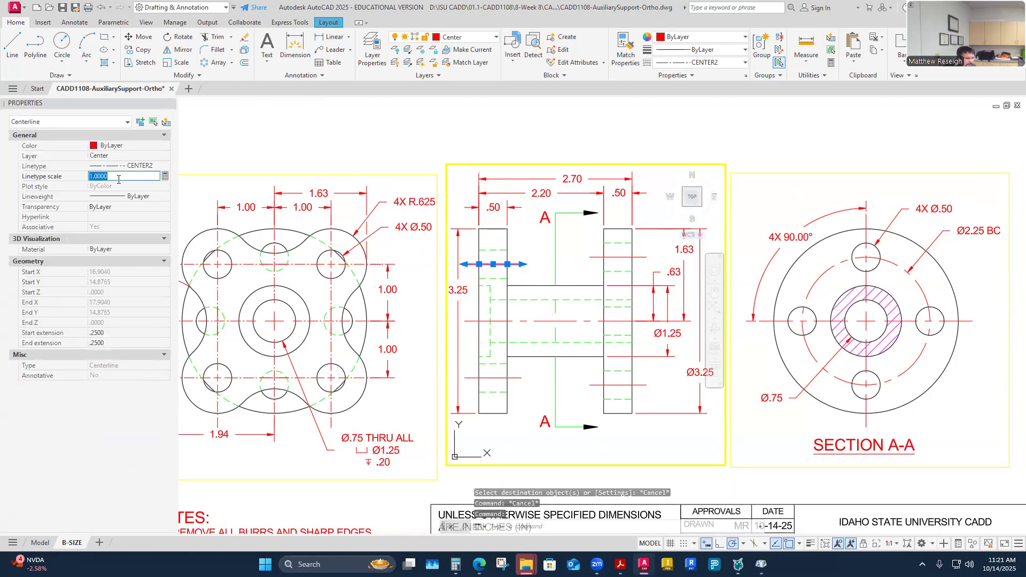
{"action": "type", "text": ".25"}
{"action": "key", "text": "Return"}
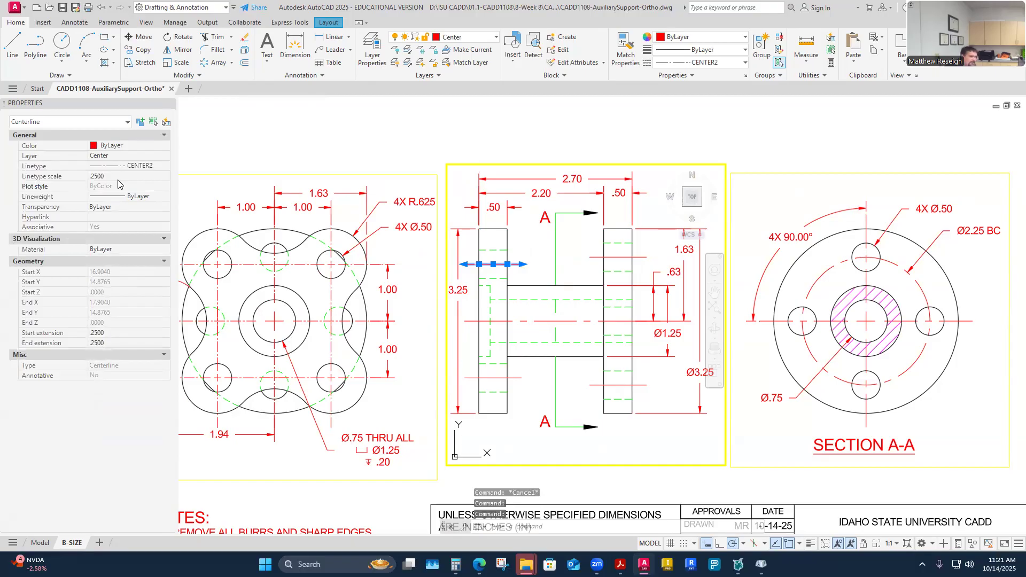
{"action": "key", "text": "Escape"}
- Match the properties of the left flange's upper hole centerline onto the other hole centerlines and the main axis in the side view
{"action": "left_click", "coordinate": [626, 47]}
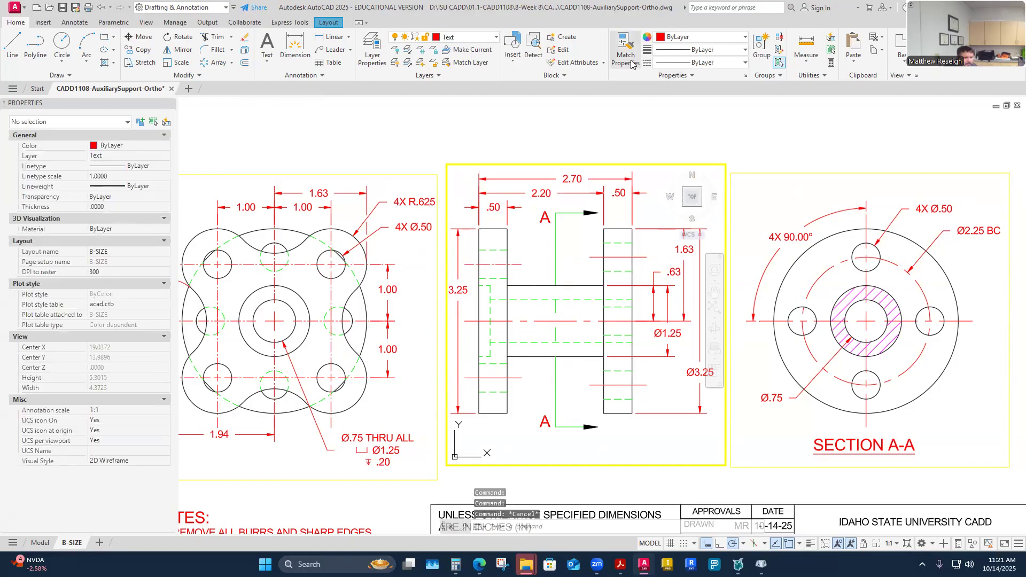
{"action": "left_click", "coordinate": [518, 265]}
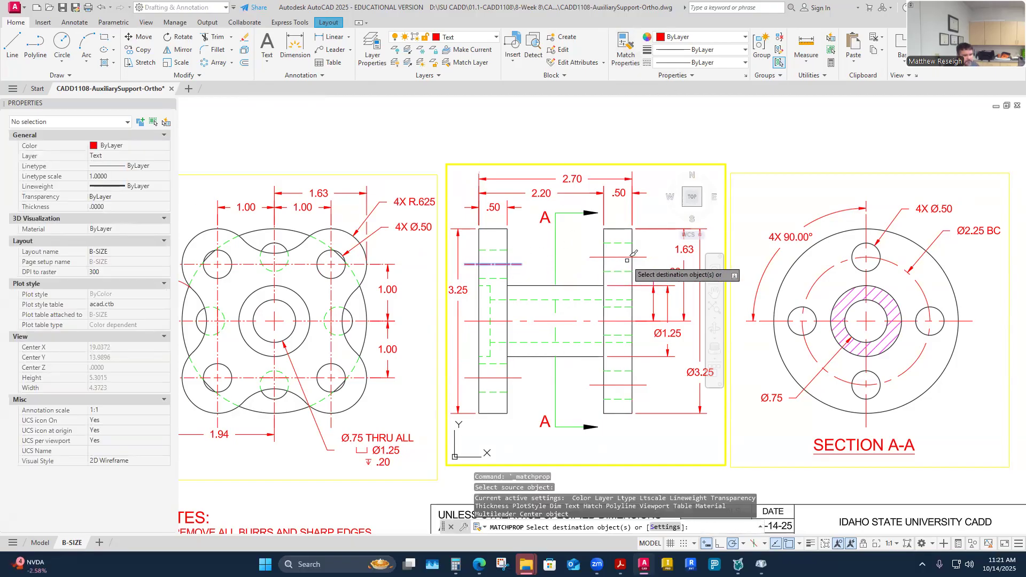
{"action": "left_click", "coordinate": [612, 384]}
{"action": "left_click", "coordinate": [504, 377]}
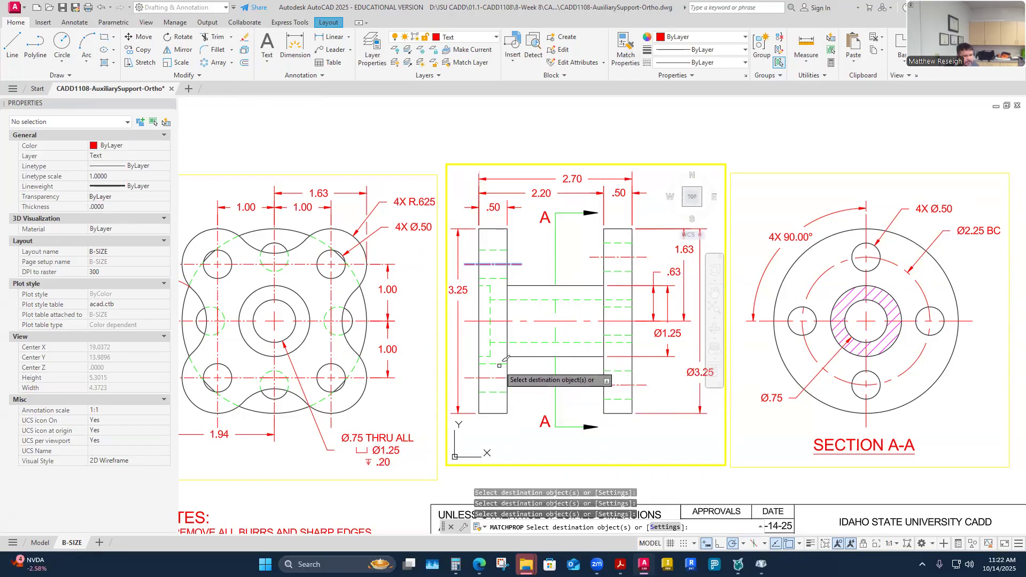
{"action": "left_click", "coordinate": [499, 321]}
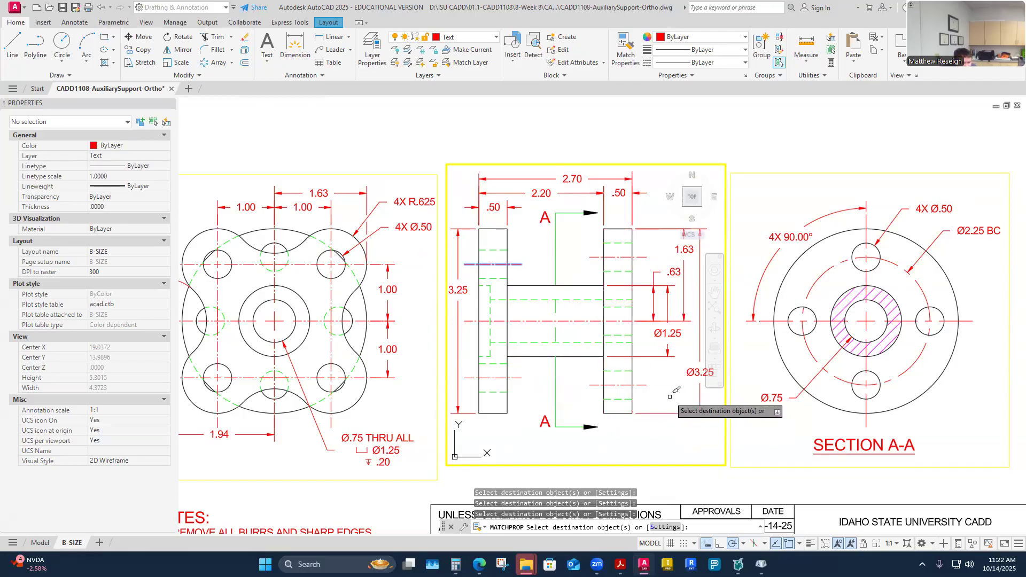
{"action": "key", "text": "Escape"}
{"action": "key", "text": "Escape"}
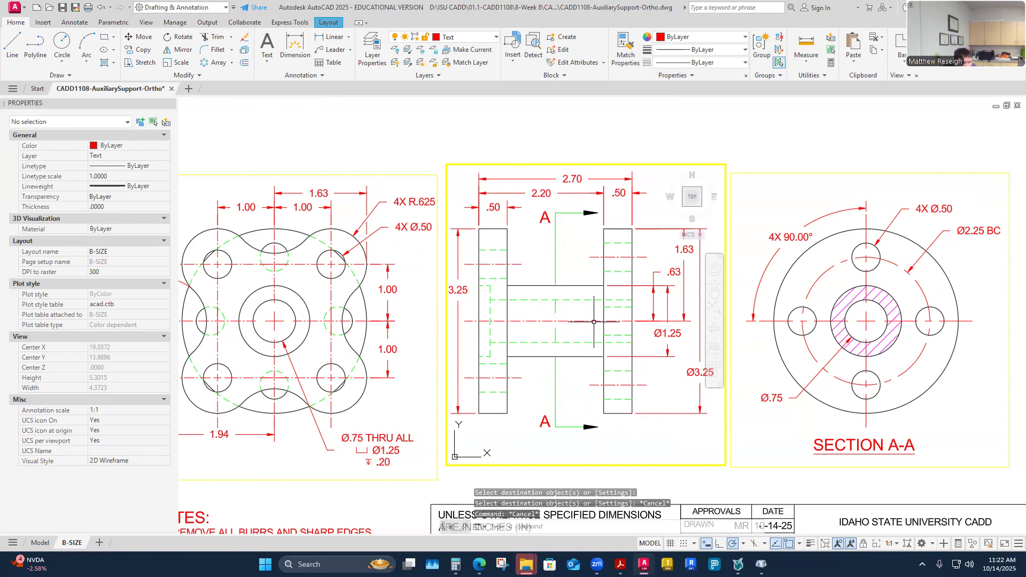
{"action": "left_click", "coordinate": [626, 286]}
{"action": "key", "text": "Escape"}
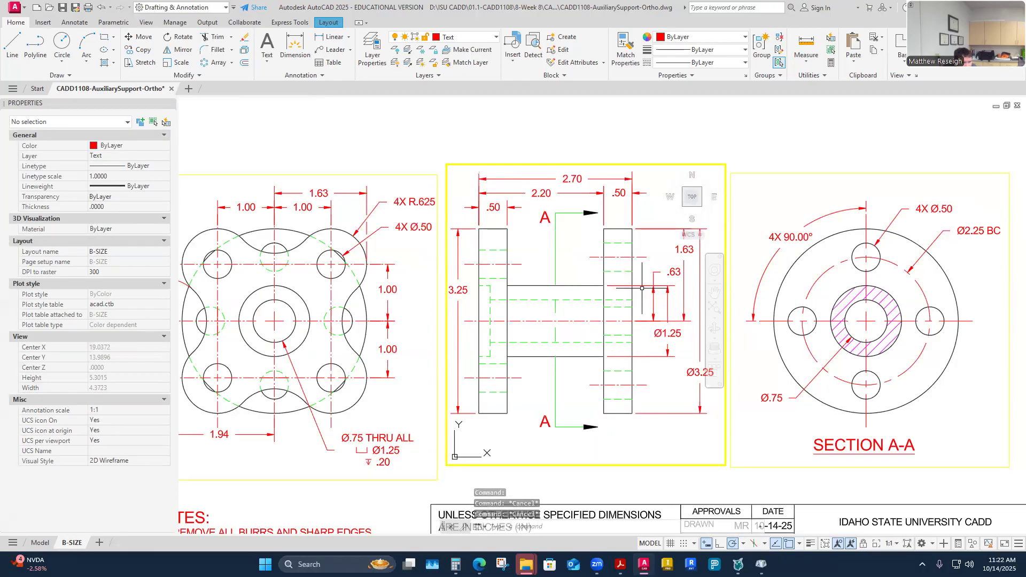
{"action": "scroll", "coordinate": [613, 286], "scroll_direction": "up", "scroll_amount": 5}
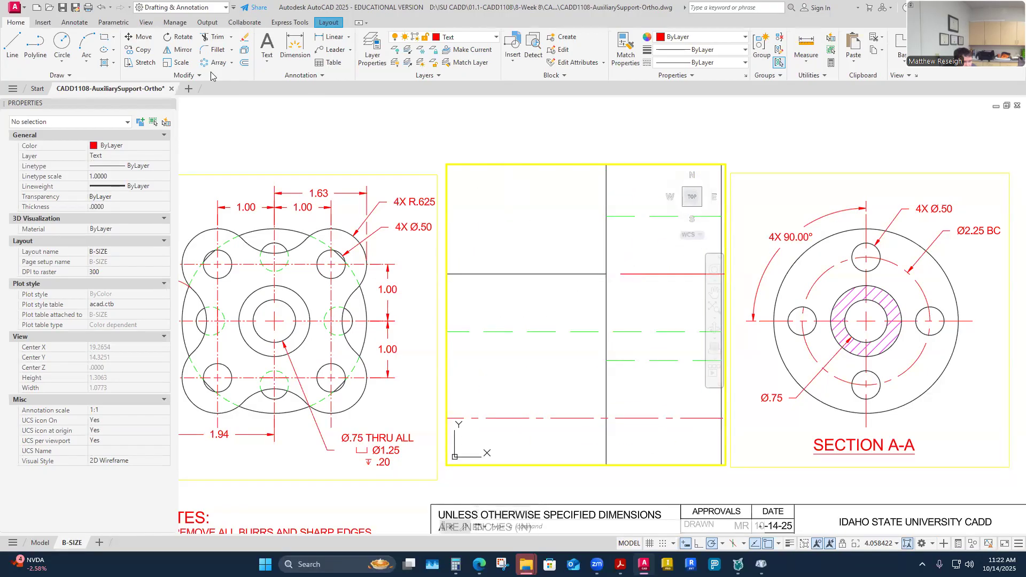
{"action": "left_click", "coordinate": [101, 7]}
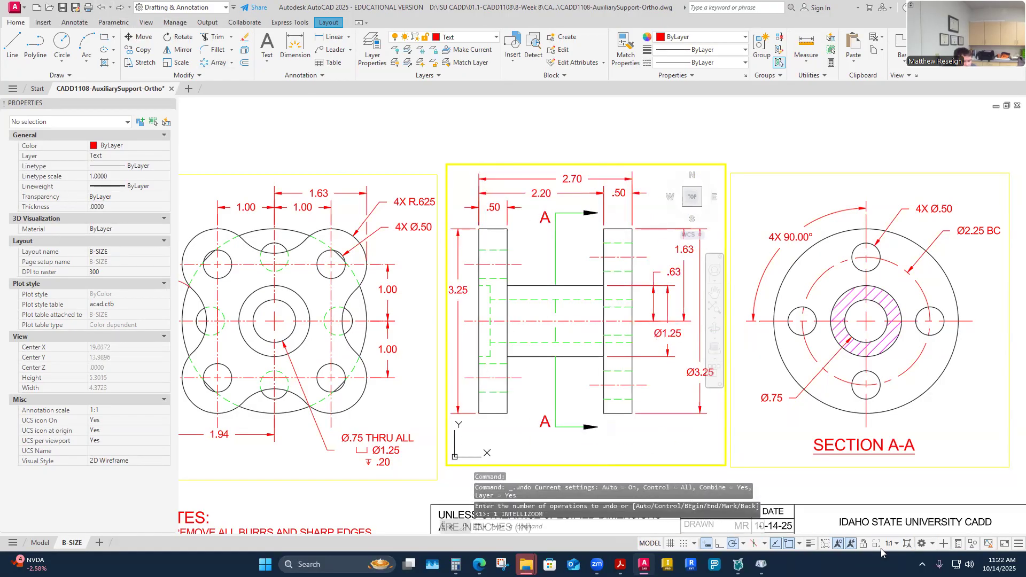
- Check the display lock on the front-view viewport and lock the side-view viewport's display at 1:1
{"action": "left_click", "coordinate": [377, 419]}
{"action": "left_click", "coordinate": [379, 395]}
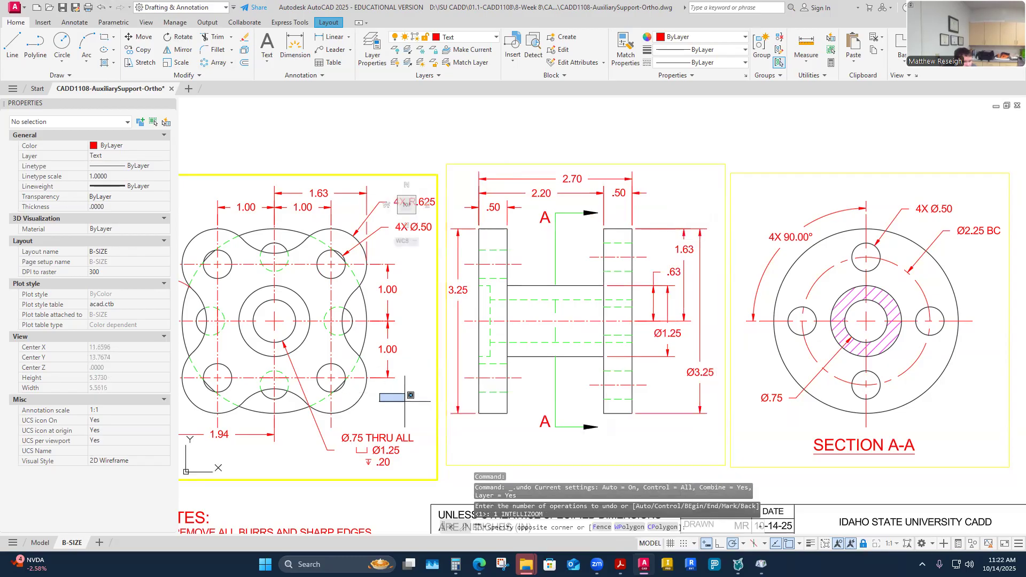
{"action": "key", "text": "Escape"}
{"action": "left_click", "coordinate": [577, 248]}
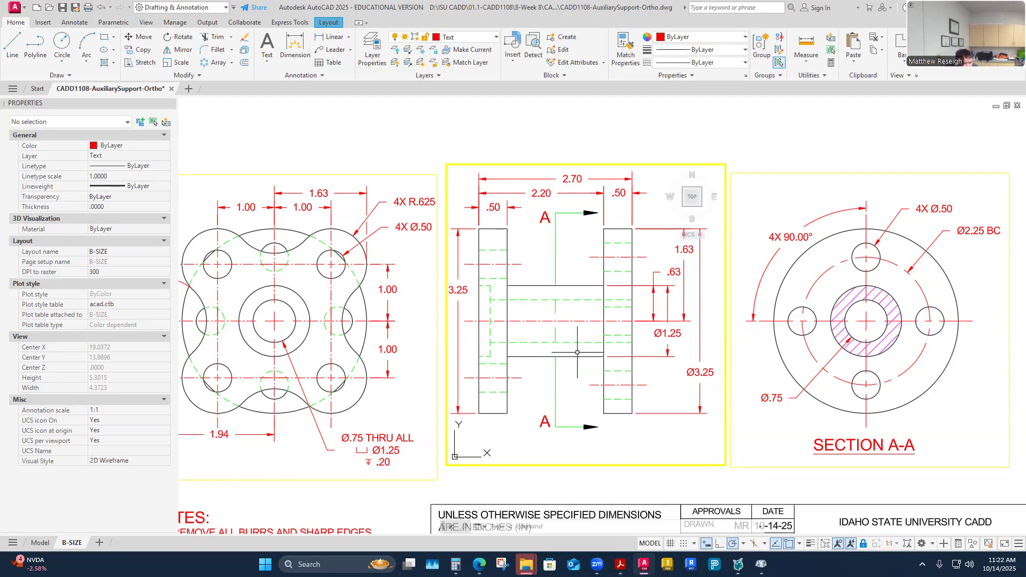
- Activate the Section A-A viewport and set the linetype scale of the Ø2.25 bolt circle to .25
{"action": "scroll", "coordinate": [575, 354], "scroll_direction": "down", "scroll_amount": 3}
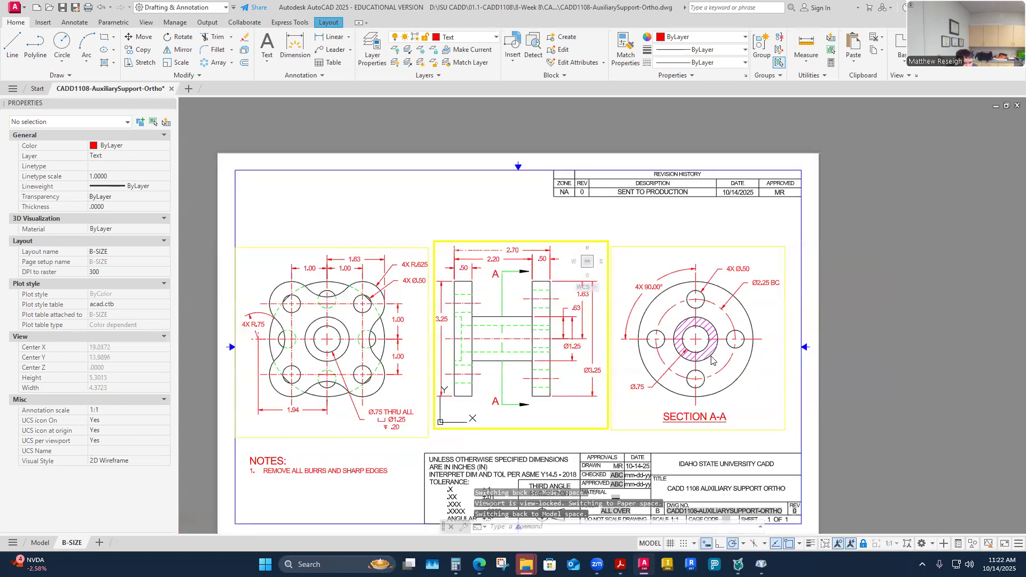
{"action": "scroll", "coordinate": [712, 361], "scroll_direction": "up", "scroll_amount": 2}
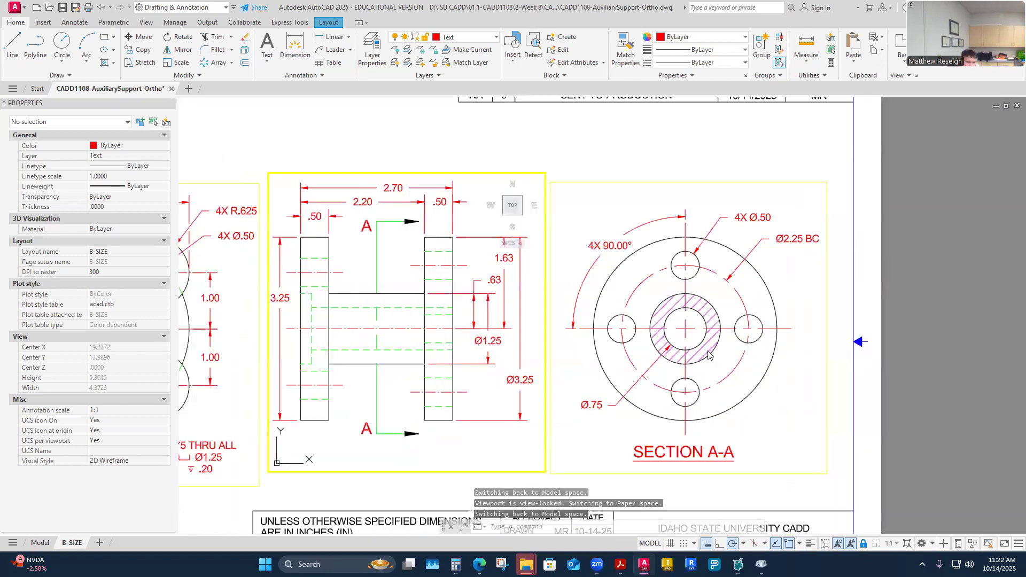
{"action": "left_click", "coordinate": [587, 243]}
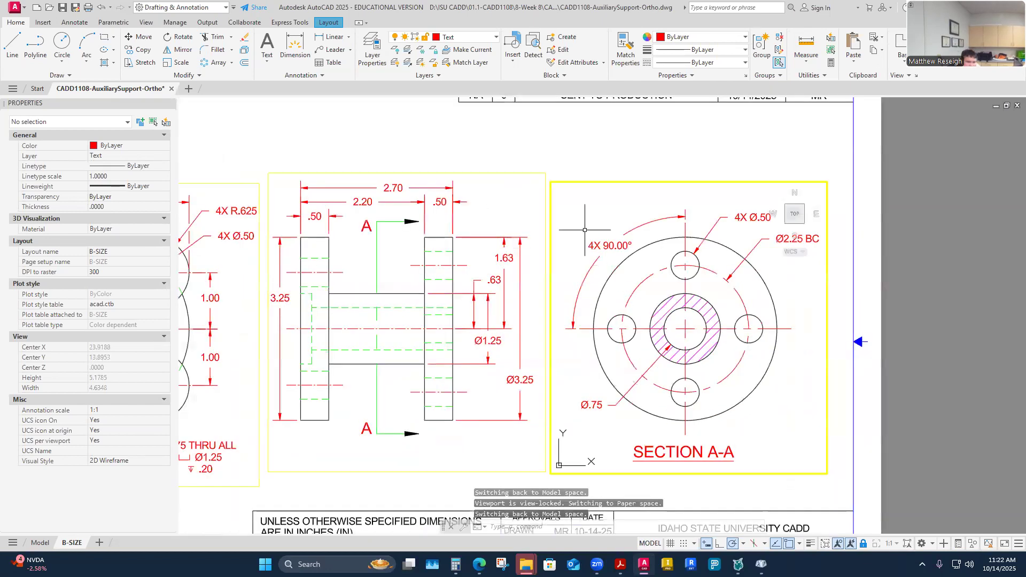
{"action": "left_click", "coordinate": [643, 281]}
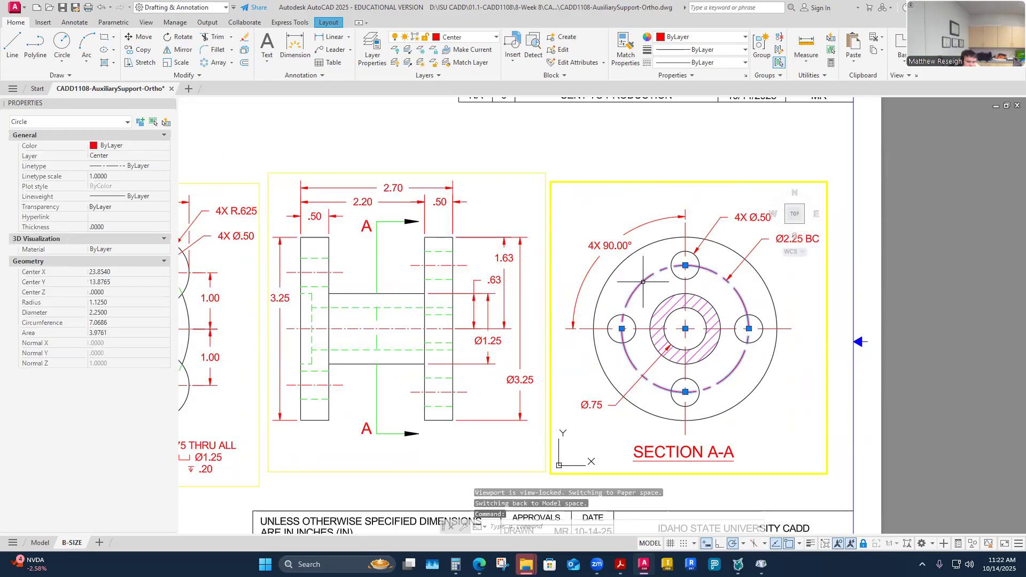
{"action": "left_click", "coordinate": [116, 178]}
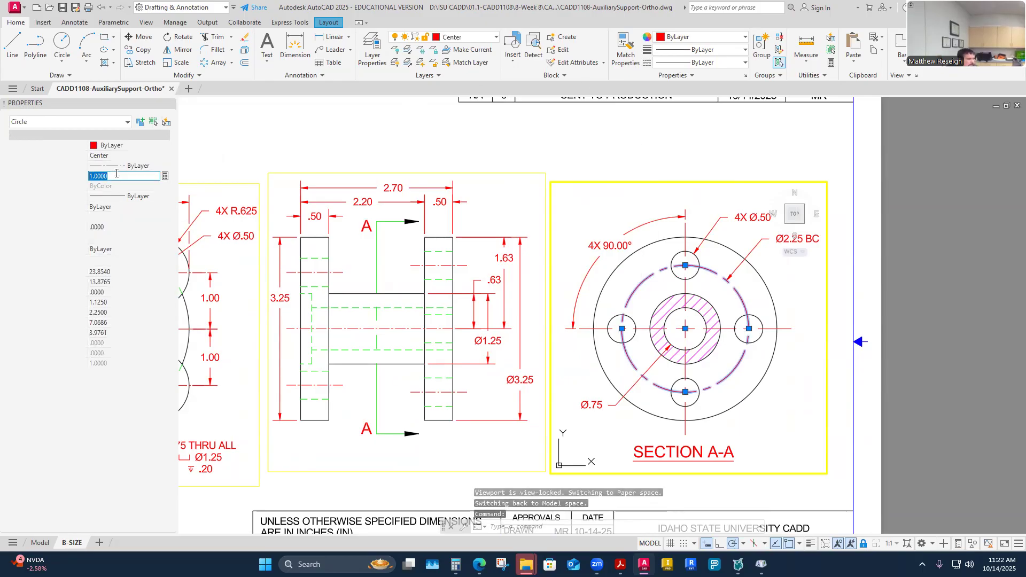
{"action": "type", "text": ".25"}
{"action": "key", "text": "Return"}
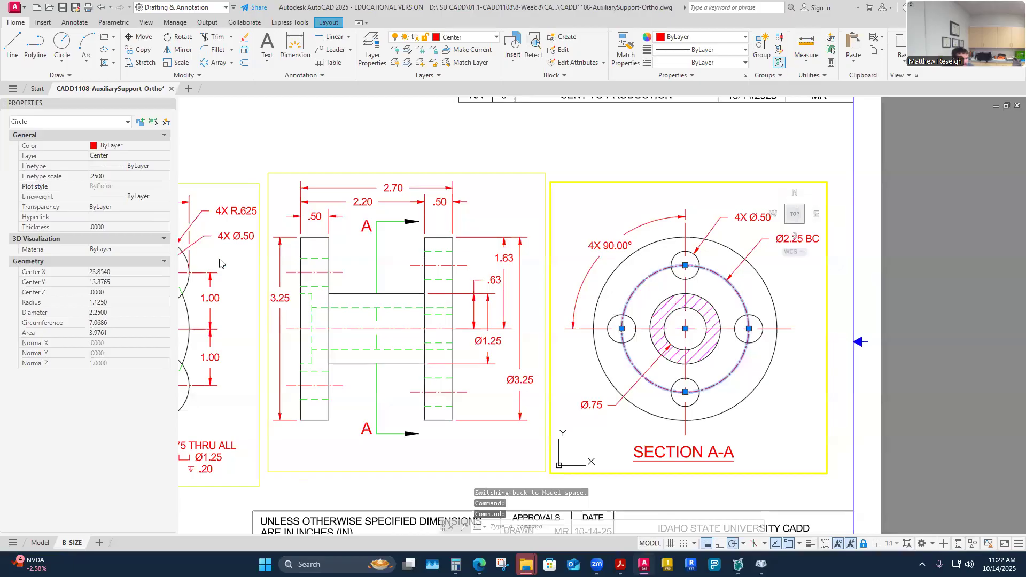
{"action": "key", "text": "Escape"}
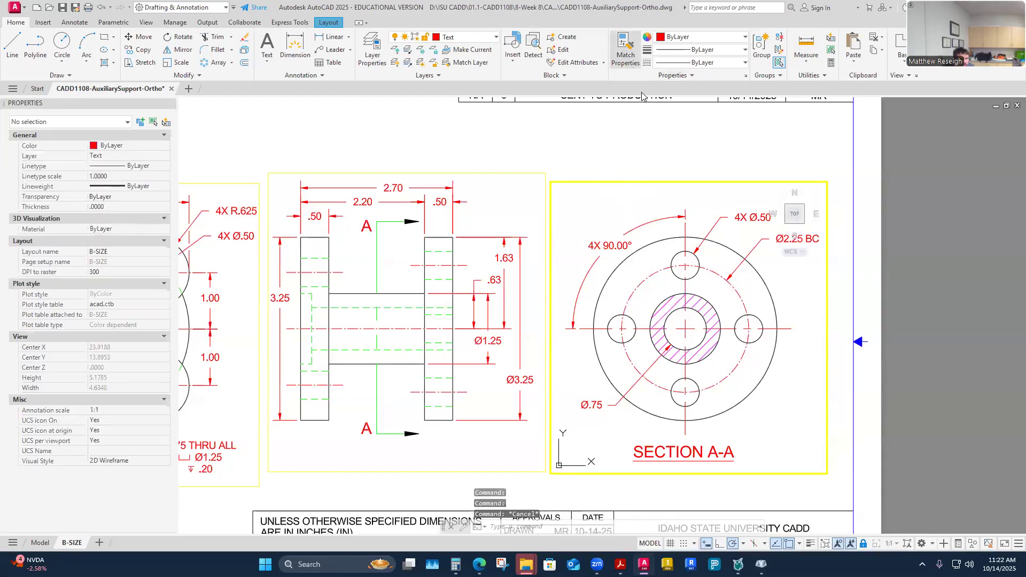
- Set the linetype scale of the large center mark in the Section A-A view to .25
{"action": "left_click", "coordinate": [641, 285]}
{"action": "key", "text": "Escape"}
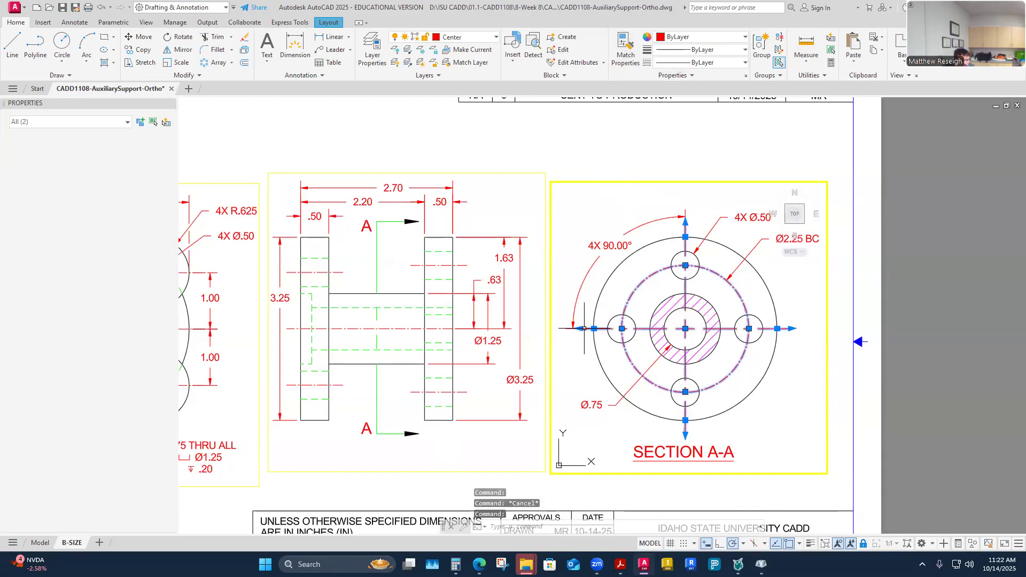
{"action": "left_click", "coordinate": [593, 328]}
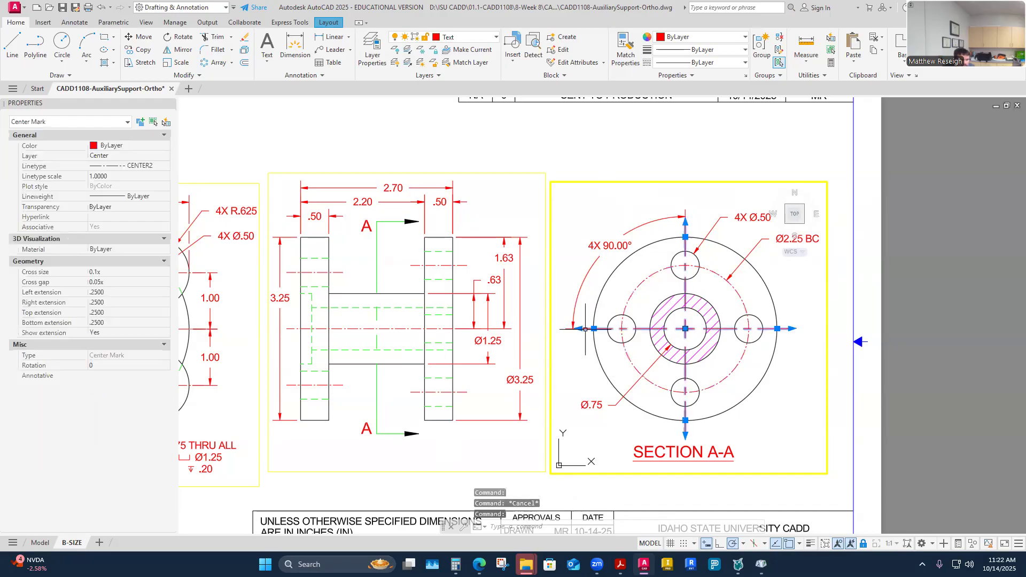
{"action": "left_click", "coordinate": [117, 177]}
{"action": "type", "text": ".25"}
{"action": "key", "text": "Return"}
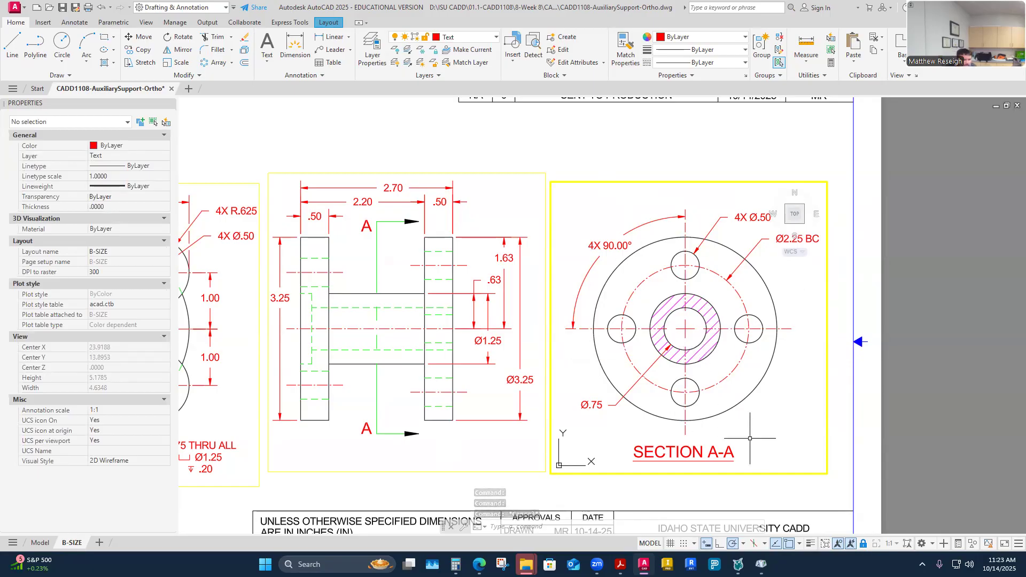
- Return to paper space and save the drawing
{"action": "double_click", "coordinate": [630, 138]}
{"action": "scroll", "coordinate": [667, 216], "scroll_direction": "down", "scroll_amount": 6}
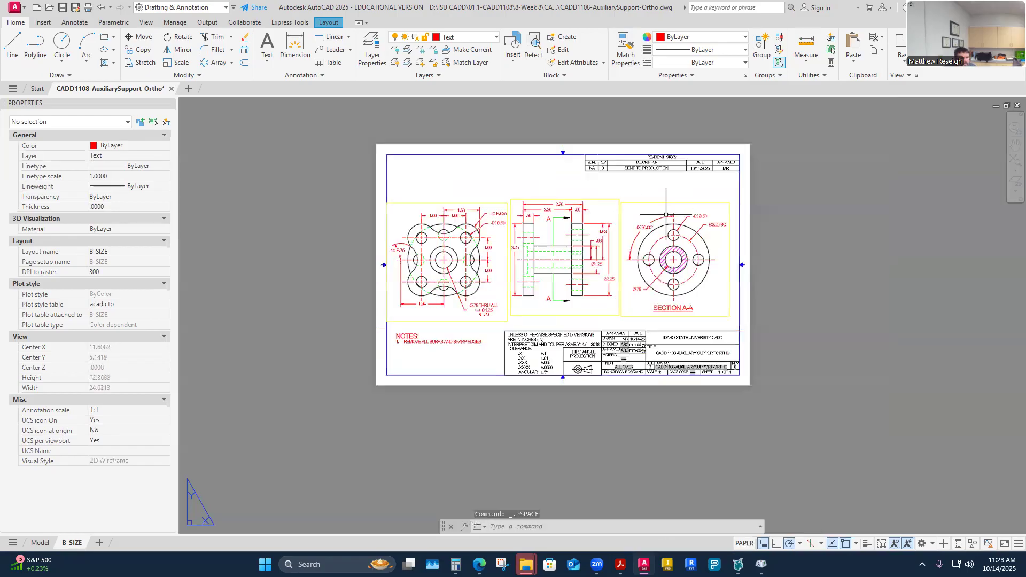
{"action": "scroll", "coordinate": [615, 184], "scroll_direction": "up", "scroll_amount": 2}
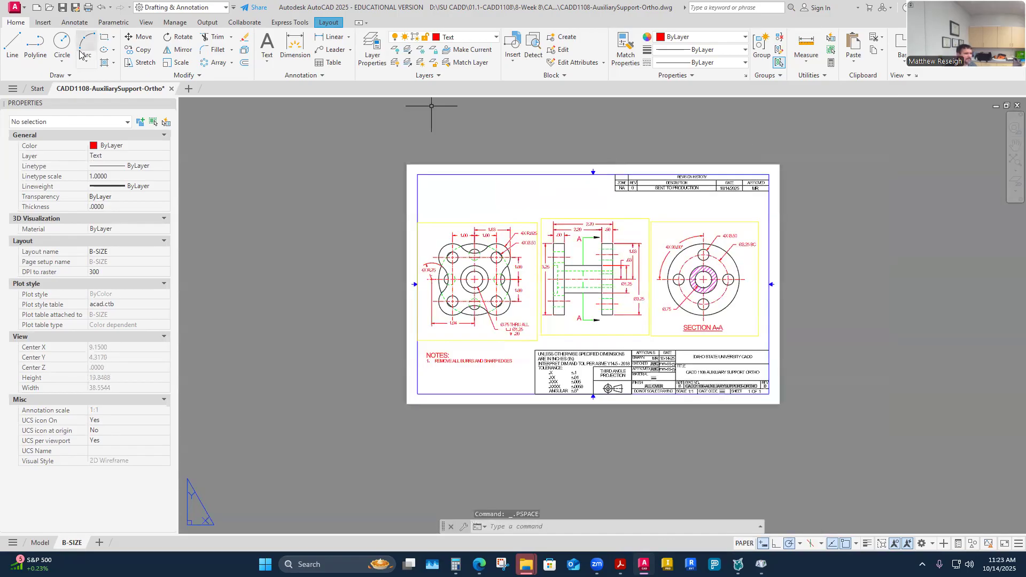
{"action": "left_click", "coordinate": [62, 7]}
{"action": "scroll", "coordinate": [222, 138], "scroll_direction": "up", "scroll_amount": 2}
{"action": "scroll", "coordinate": [414, 271], "scroll_direction": "down", "scroll_amount": 4}
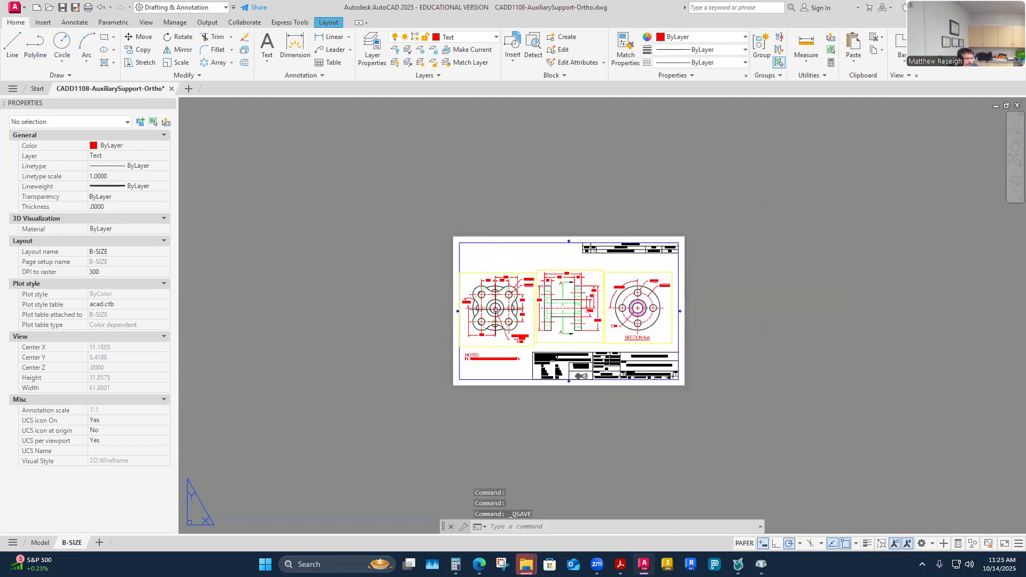
{"action": "scroll", "coordinate": [589, 359], "scroll_direction": "up", "scroll_amount": 2}
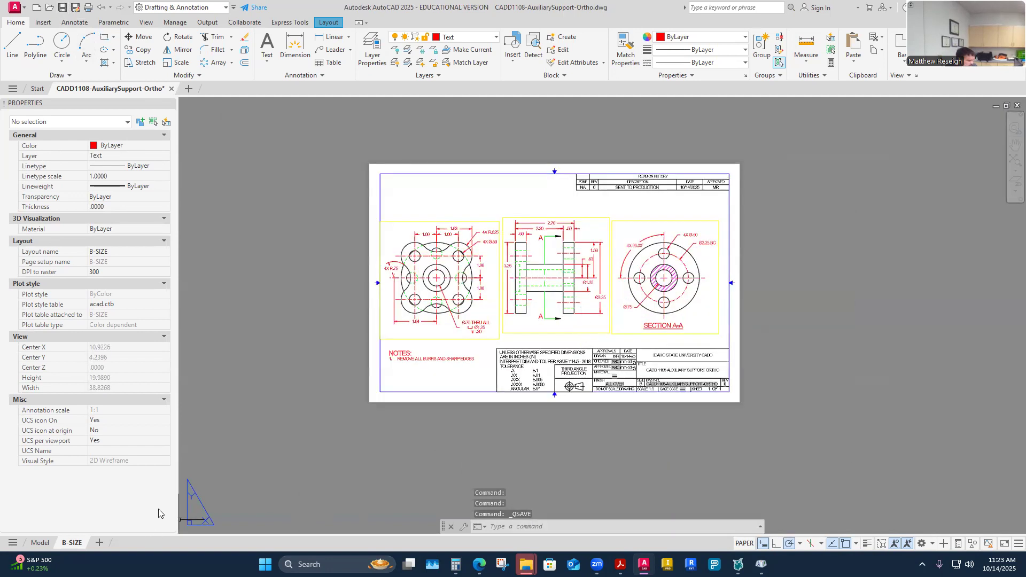
- Open the plot settings for the B-SIZE layout and preview the whole sheet with the acad.ctb plot style
{"action": "key", "text": "ctrl+p"}
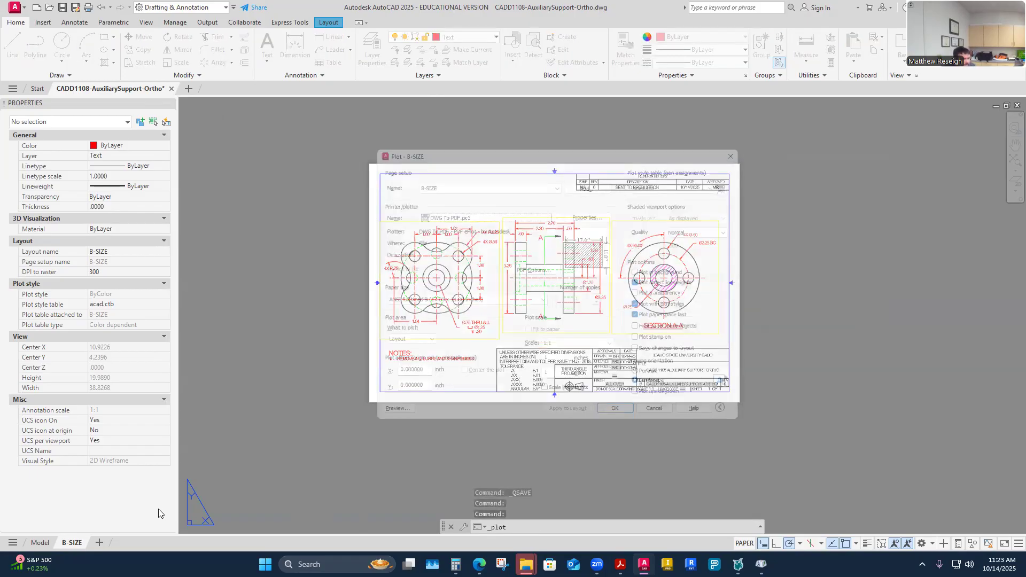
{"action": "left_click", "coordinate": [380, 421]}
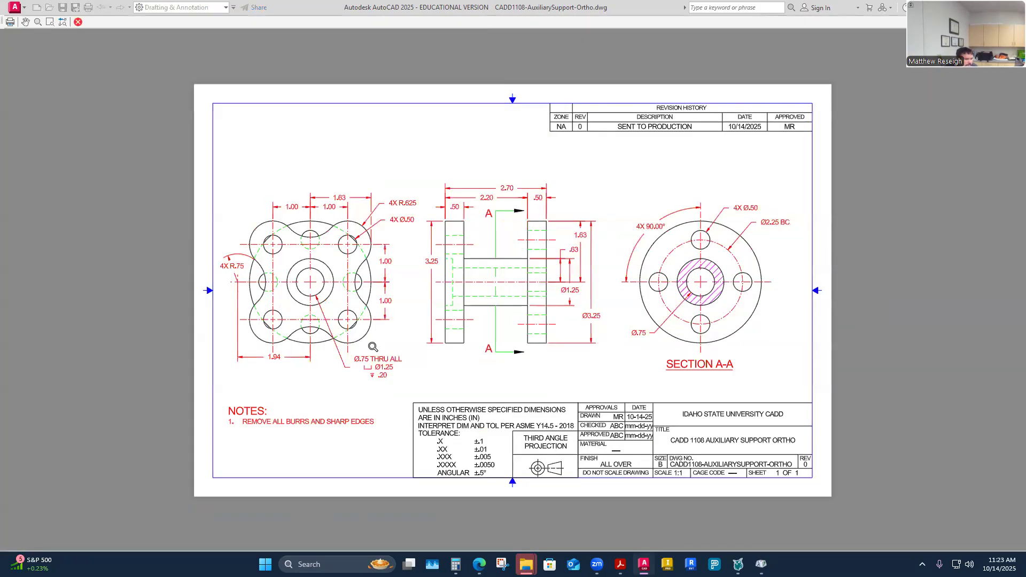
{"action": "left_click", "coordinate": [62, 21]}
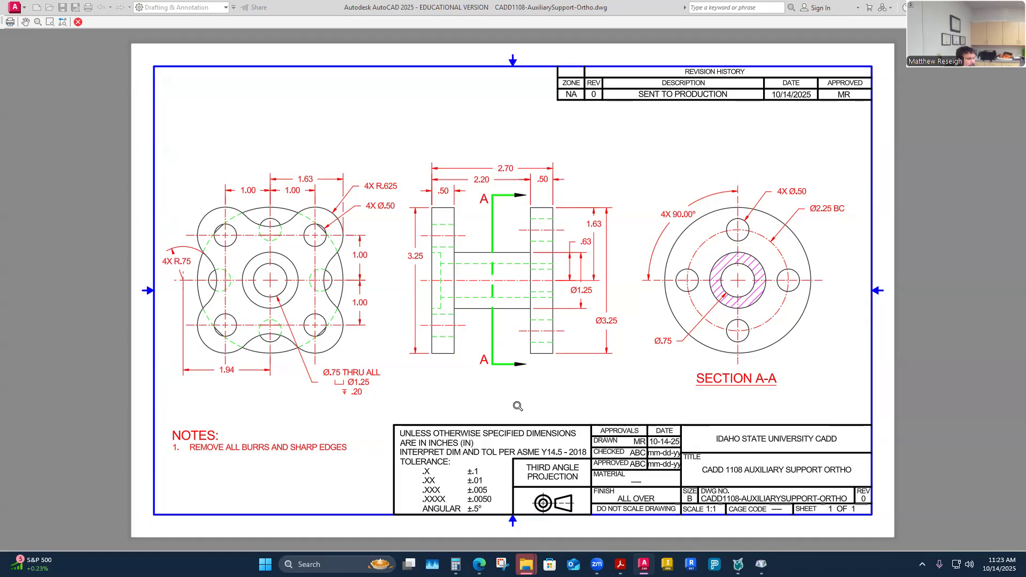
{"action": "left_click", "coordinate": [78, 22]}
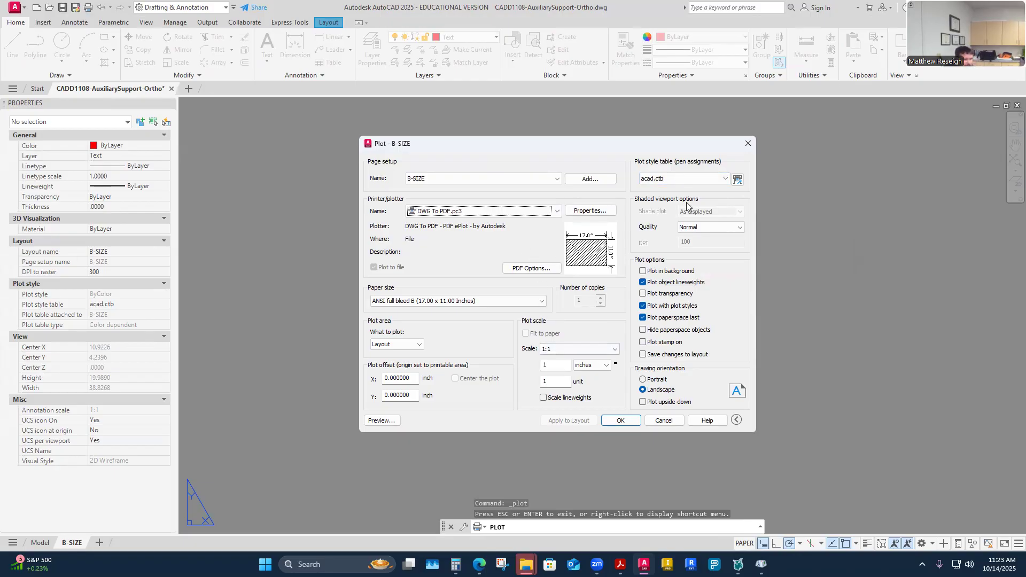
- Set the plot style table to monochrome.ctb and preview the sheet, examining the front and side views up close
{"action": "left_click", "coordinate": [725, 179]}
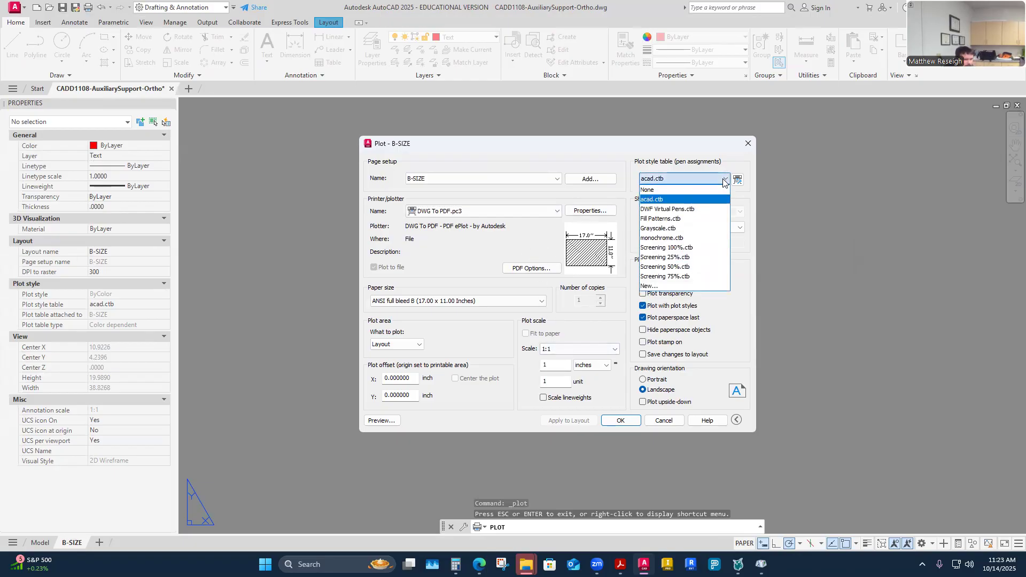
{"action": "left_click", "coordinate": [666, 238]}
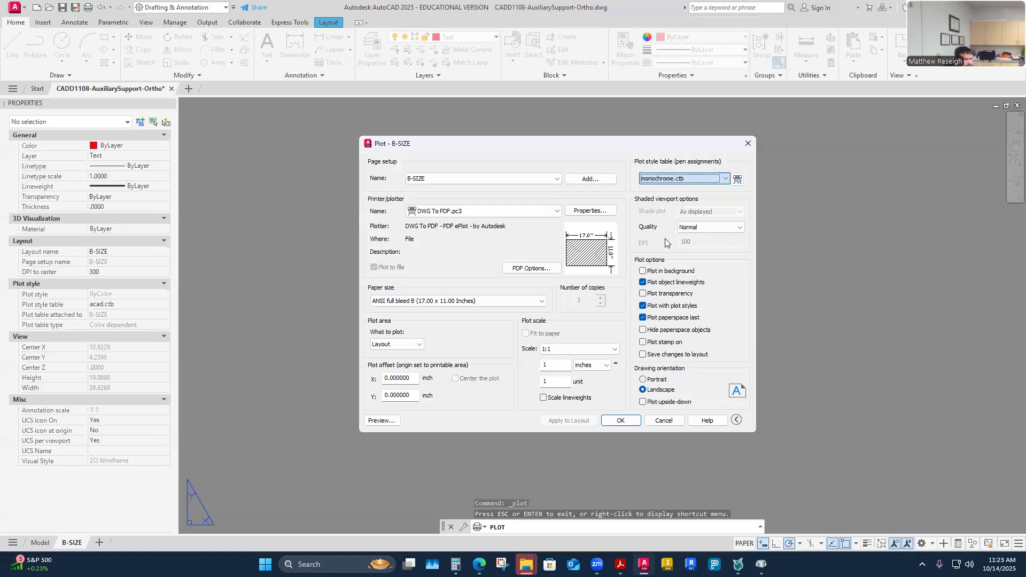
{"action": "left_click", "coordinate": [390, 420]}
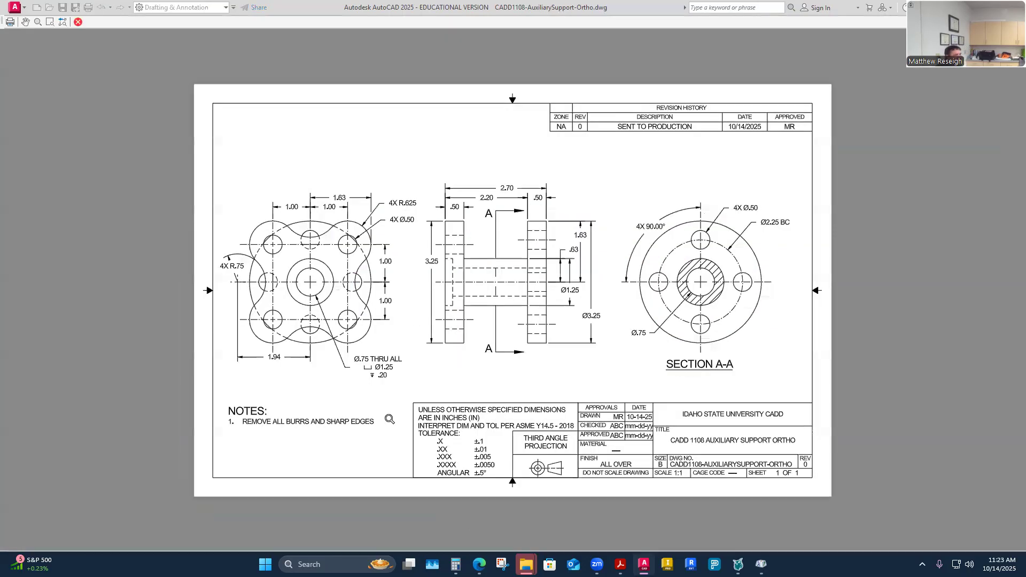
{"action": "left_click", "coordinate": [63, 22]}
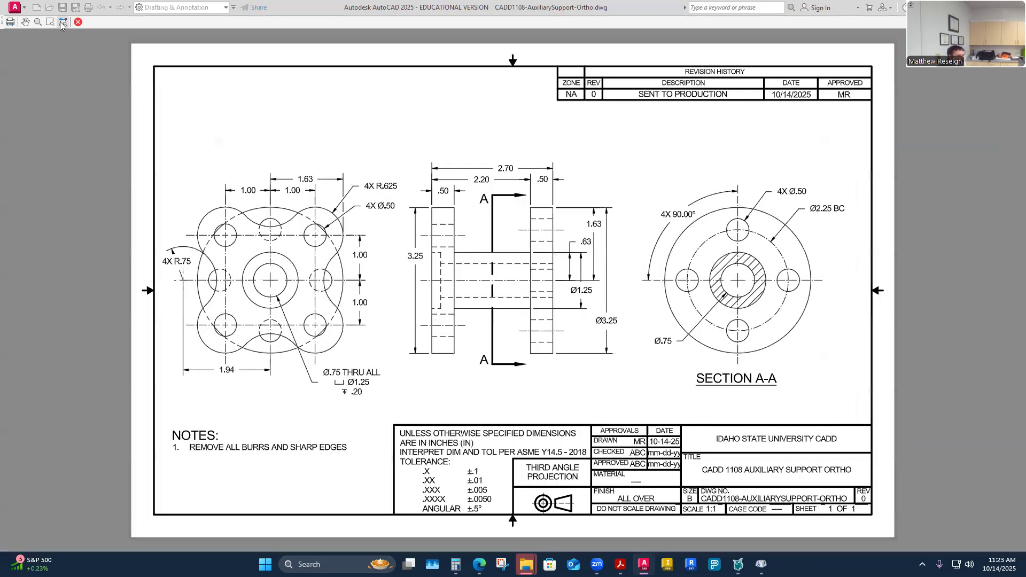
{"action": "scroll", "coordinate": [281, 233], "scroll_direction": "up", "scroll_amount": 2}
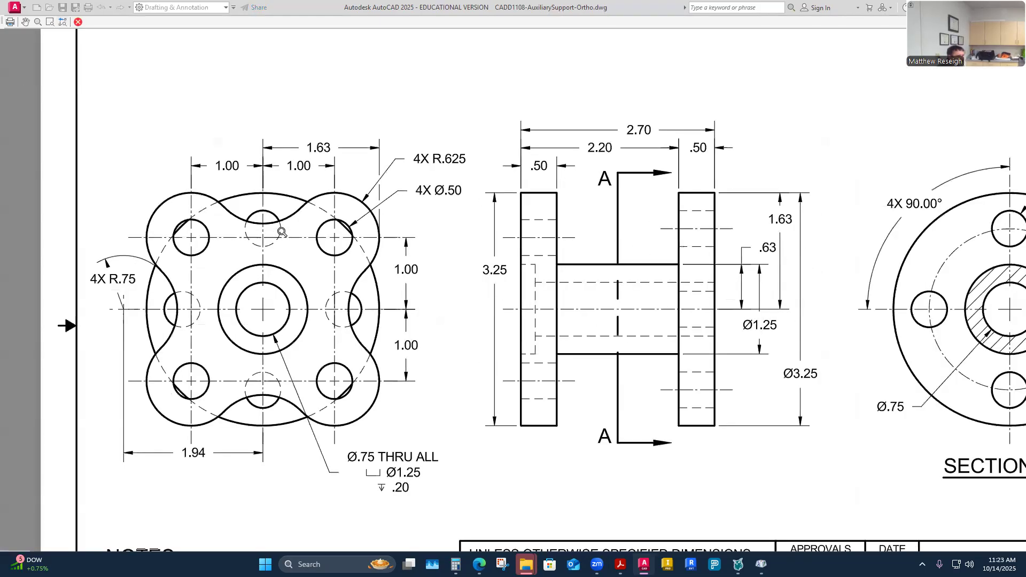